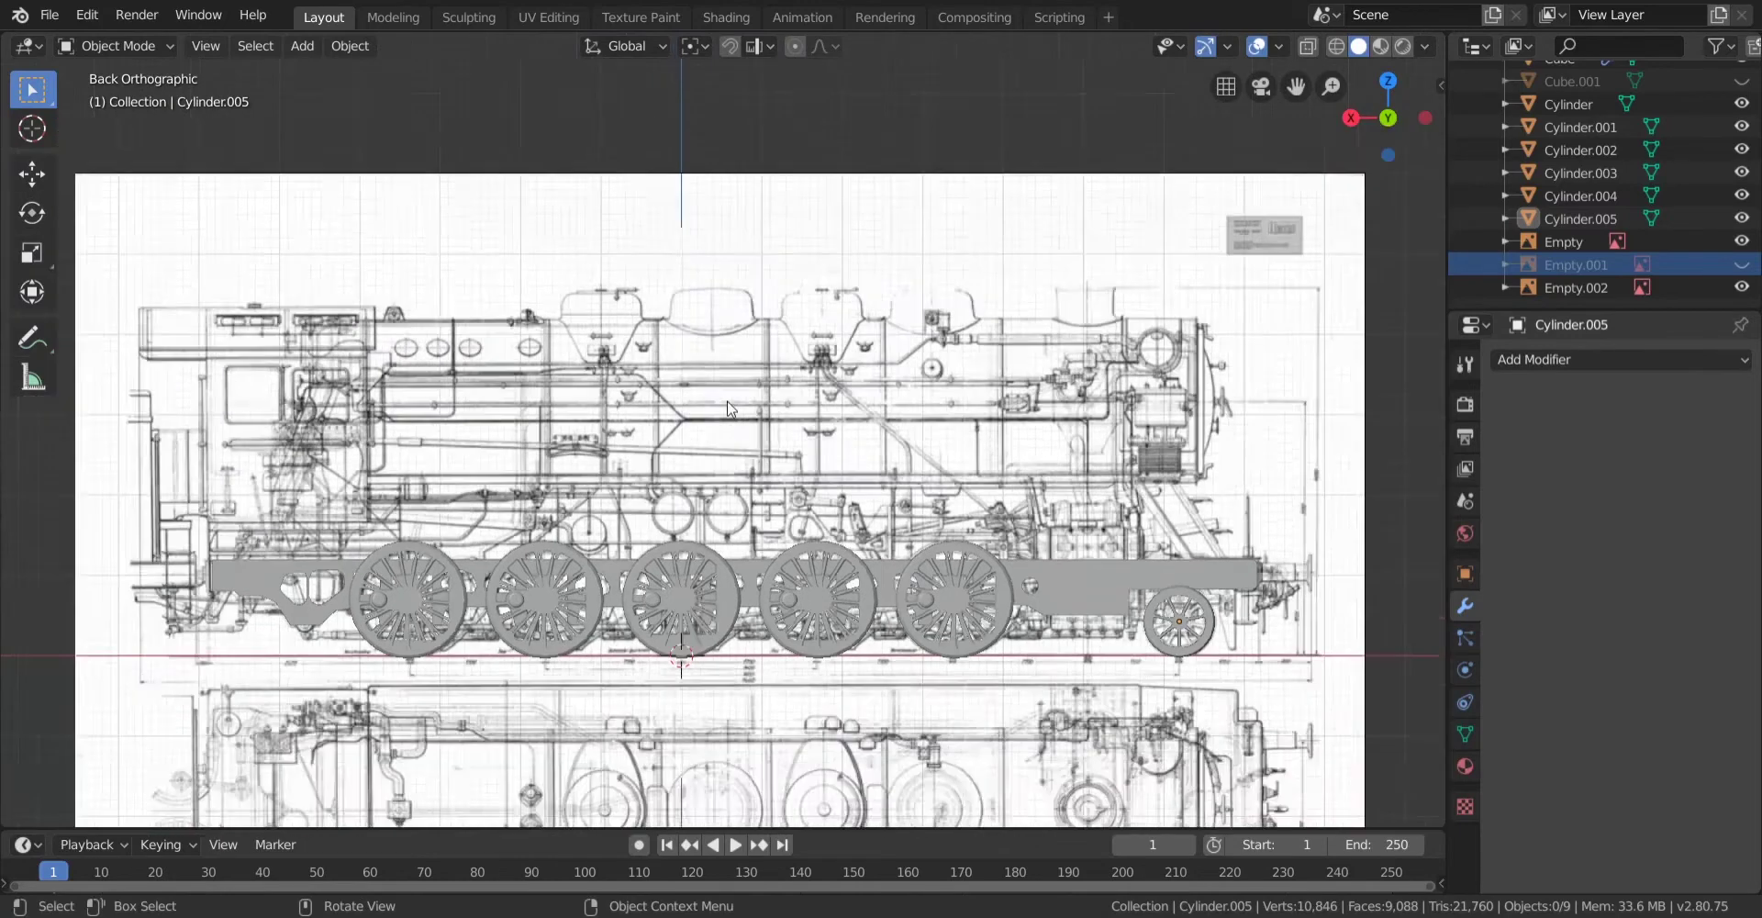
Examine the boiler in the side-view blueprint against the modelled frame and wheels, from the back and in perspective.
{"action": "scroll", "coordinate": [826, 322], "scroll_direction": "up", "scroll_amount": 8}
{"action": "scroll", "coordinate": [706, 384], "scroll_direction": "down", "scroll_amount": 2}
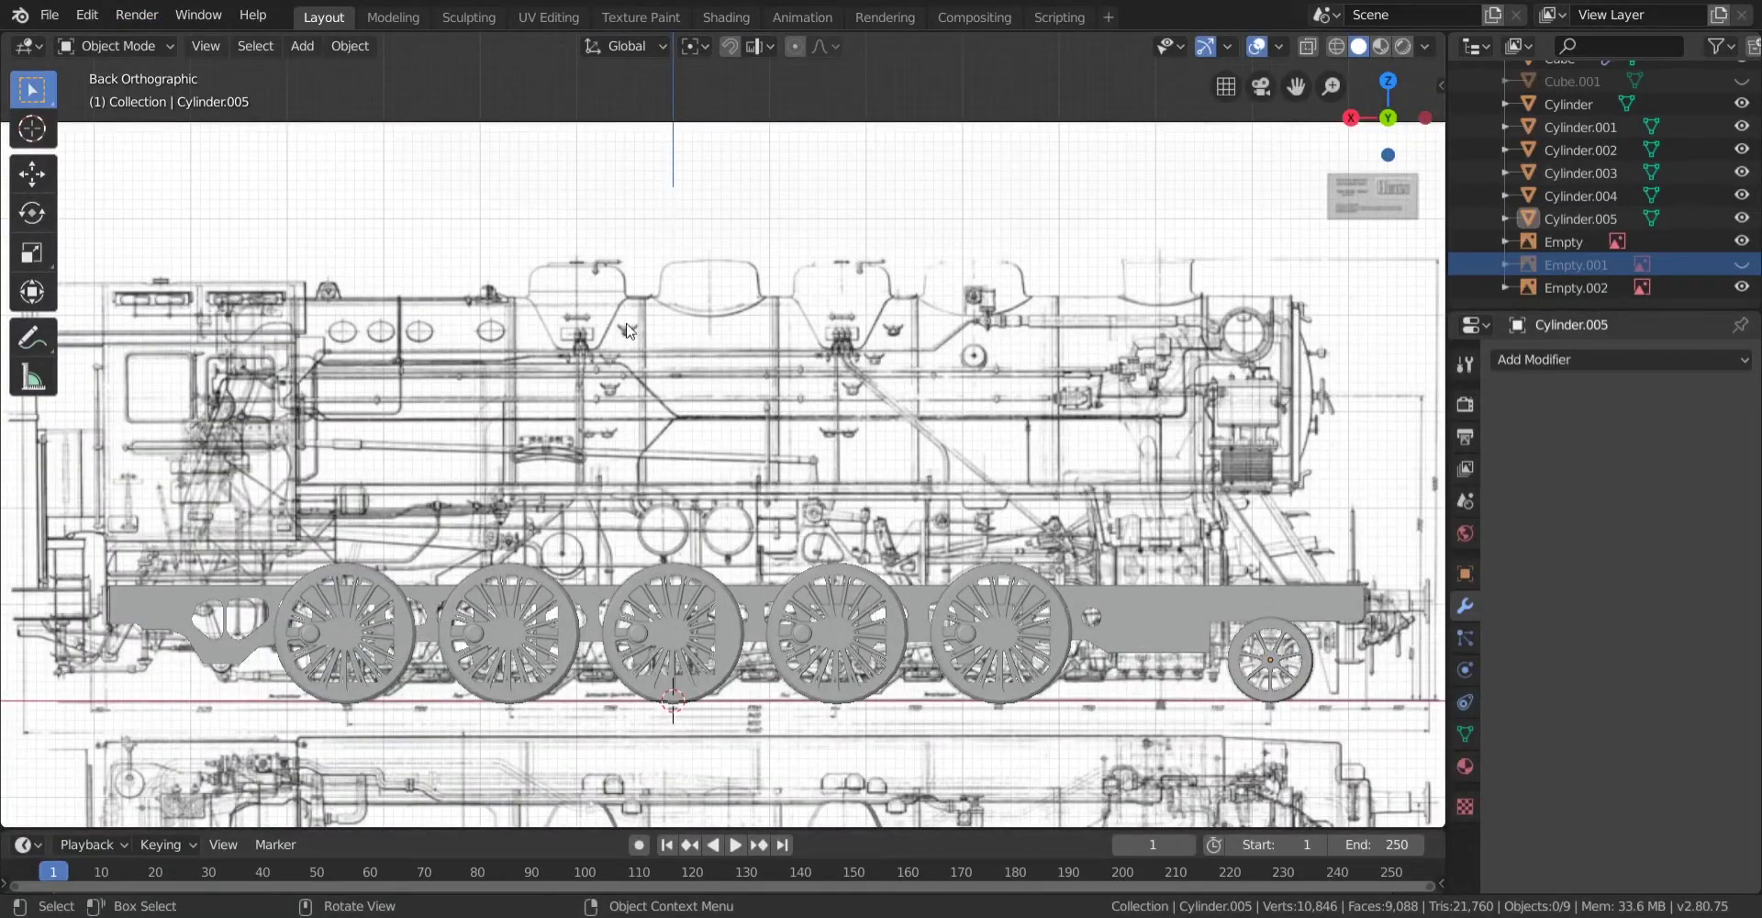
{"action": "scroll", "coordinate": [379, 509], "scroll_direction": "up", "scroll_amount": 1}
{"action": "scroll", "coordinate": [442, 553], "scroll_direction": "down", "scroll_amount": 2}
{"action": "scroll", "coordinate": [347, 408], "scroll_direction": "up", "scroll_amount": 1}
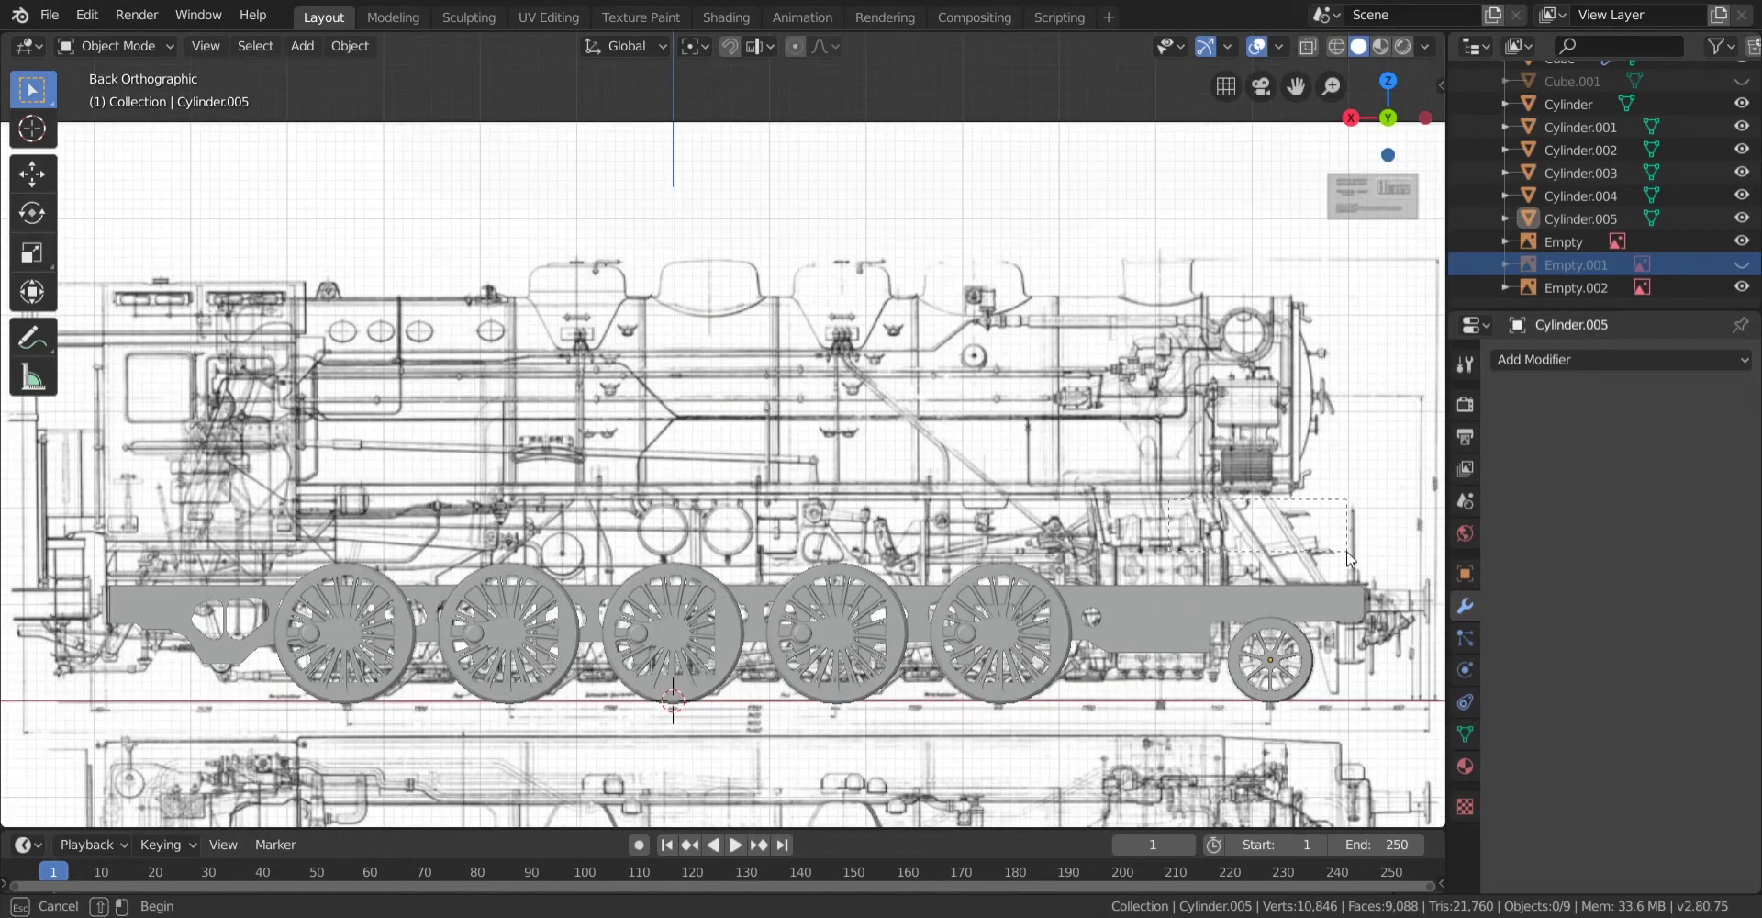
{"action": "scroll", "coordinate": [1310, 578], "scroll_direction": "down", "scroll_amount": 3}
{"action": "middle_click_drag", "start_coordinate": [1250, 585], "coordinate": [794, 569]}
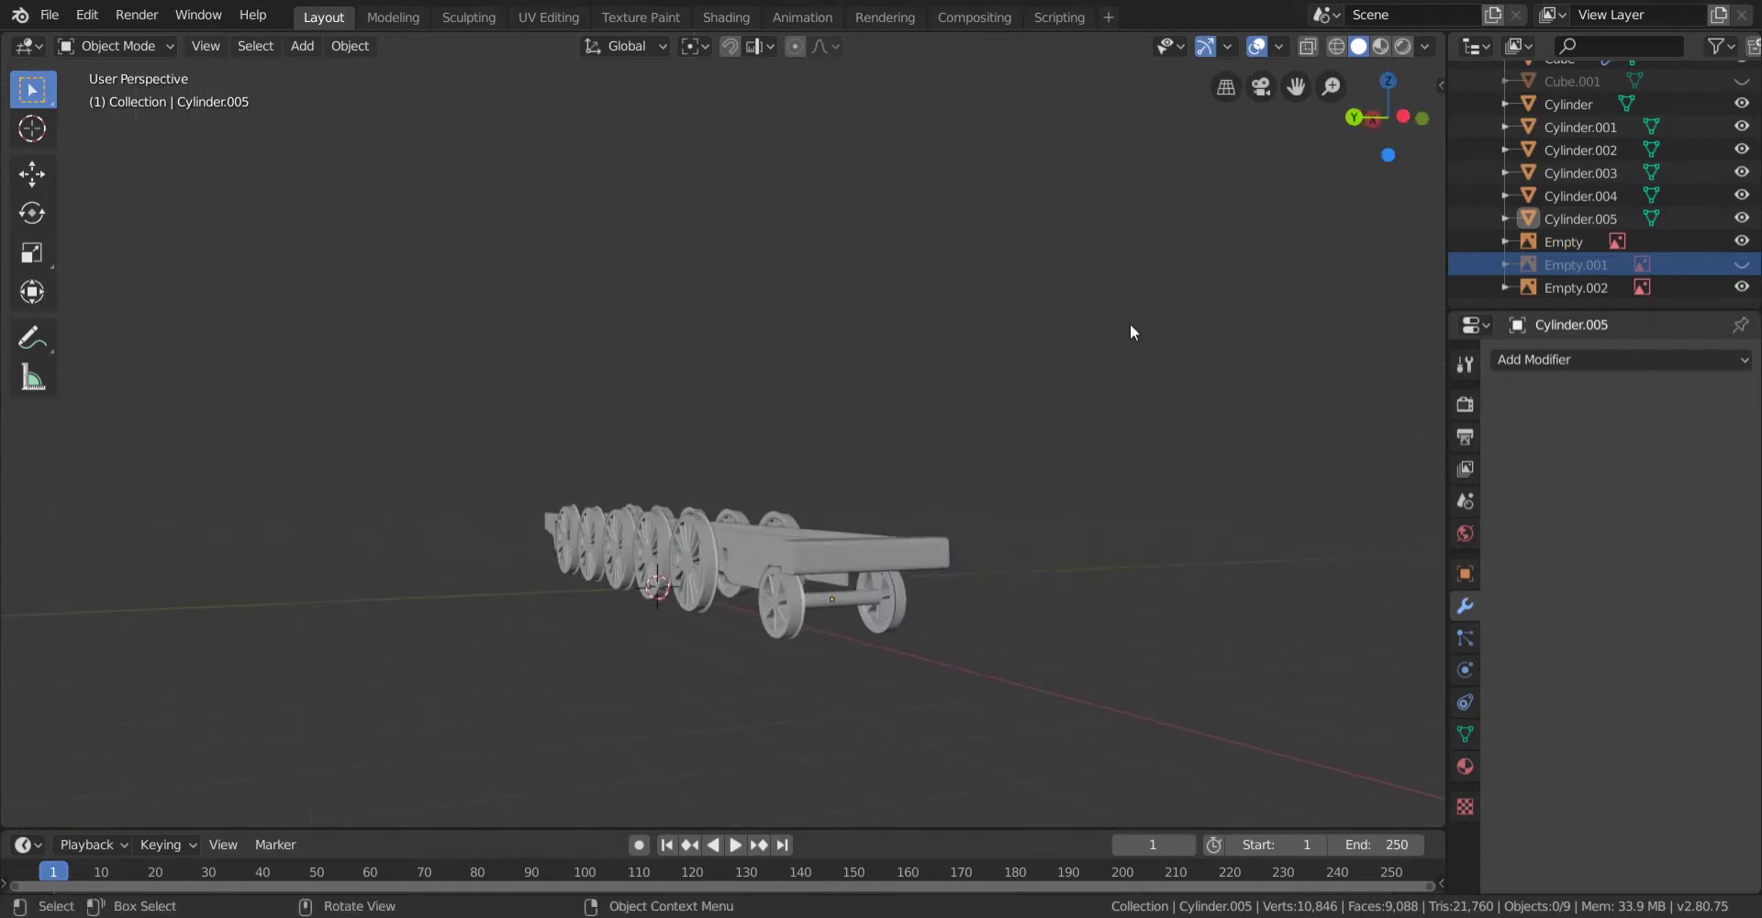
{"action": "left_click", "coordinate": [1354, 114]}
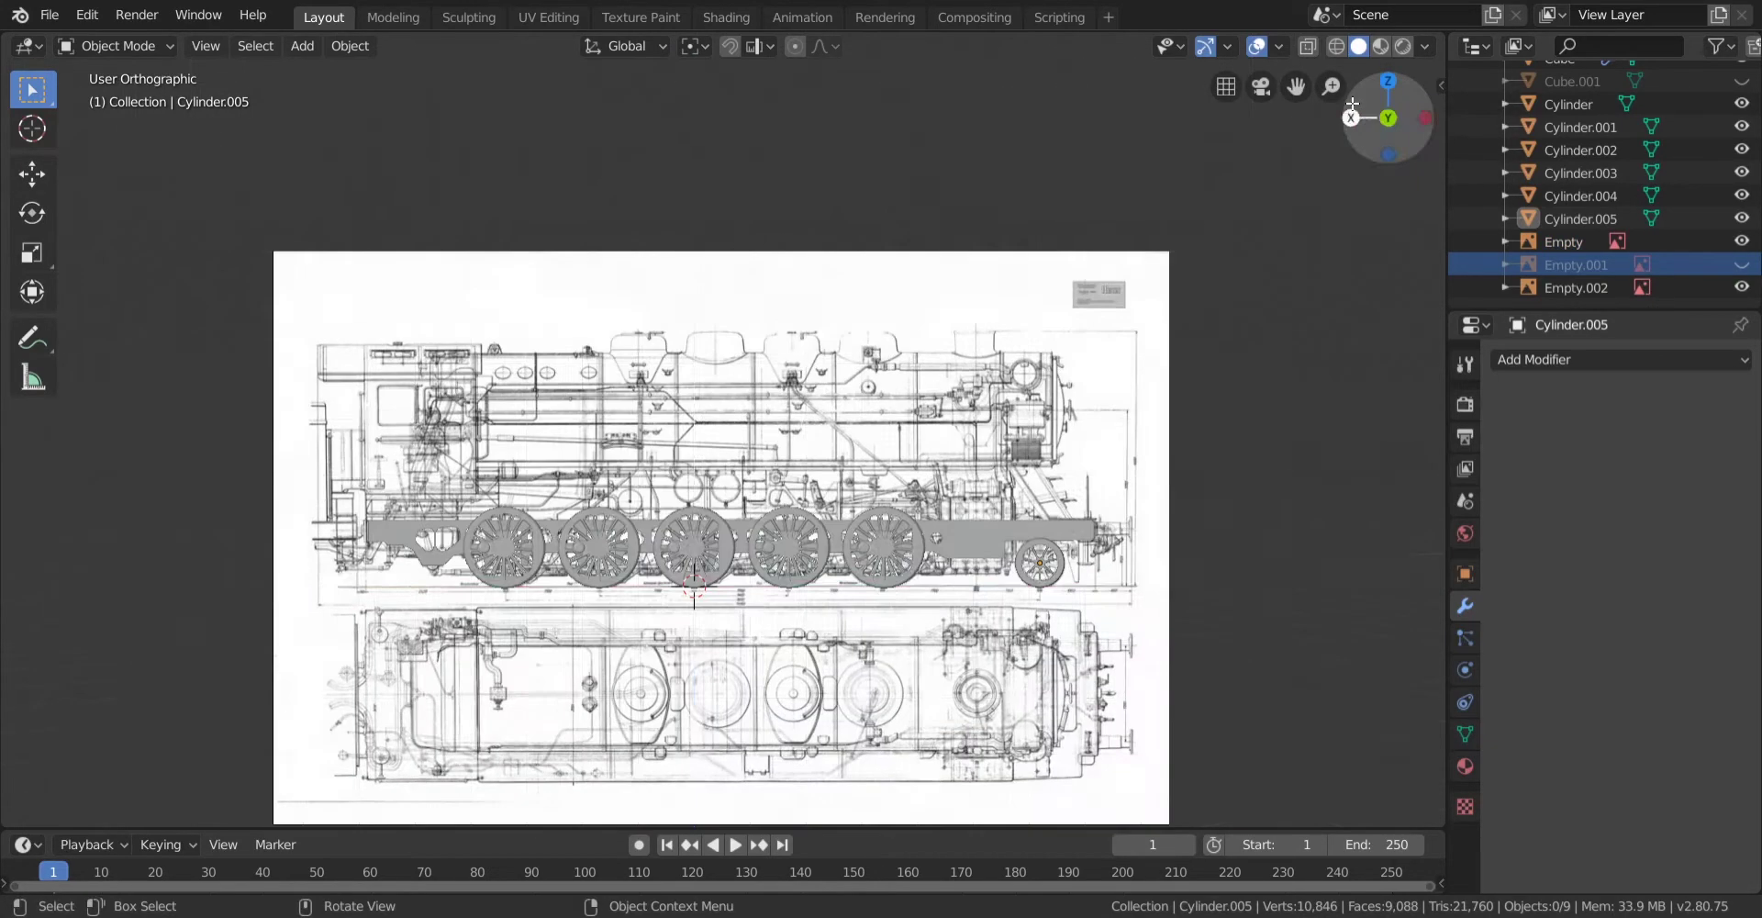
{"action": "scroll", "coordinate": [757, 650], "scroll_direction": "up", "scroll_amount": 2}
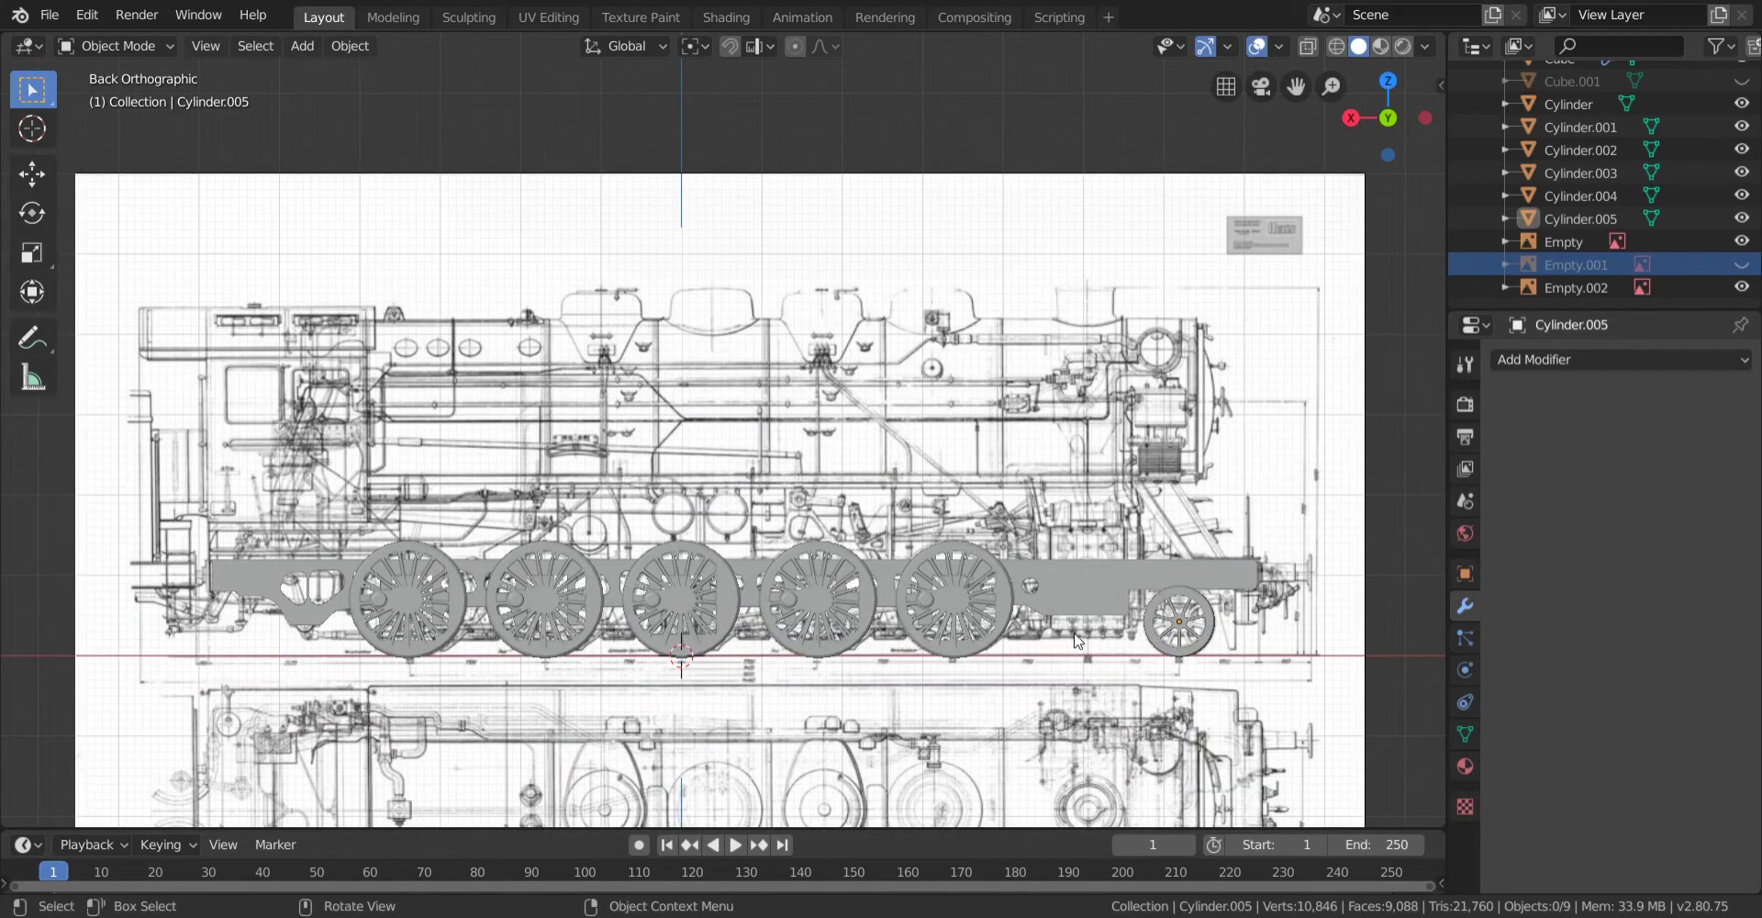
{"action": "scroll", "coordinate": [1085, 638], "scroll_direction": "up", "scroll_amount": 1}
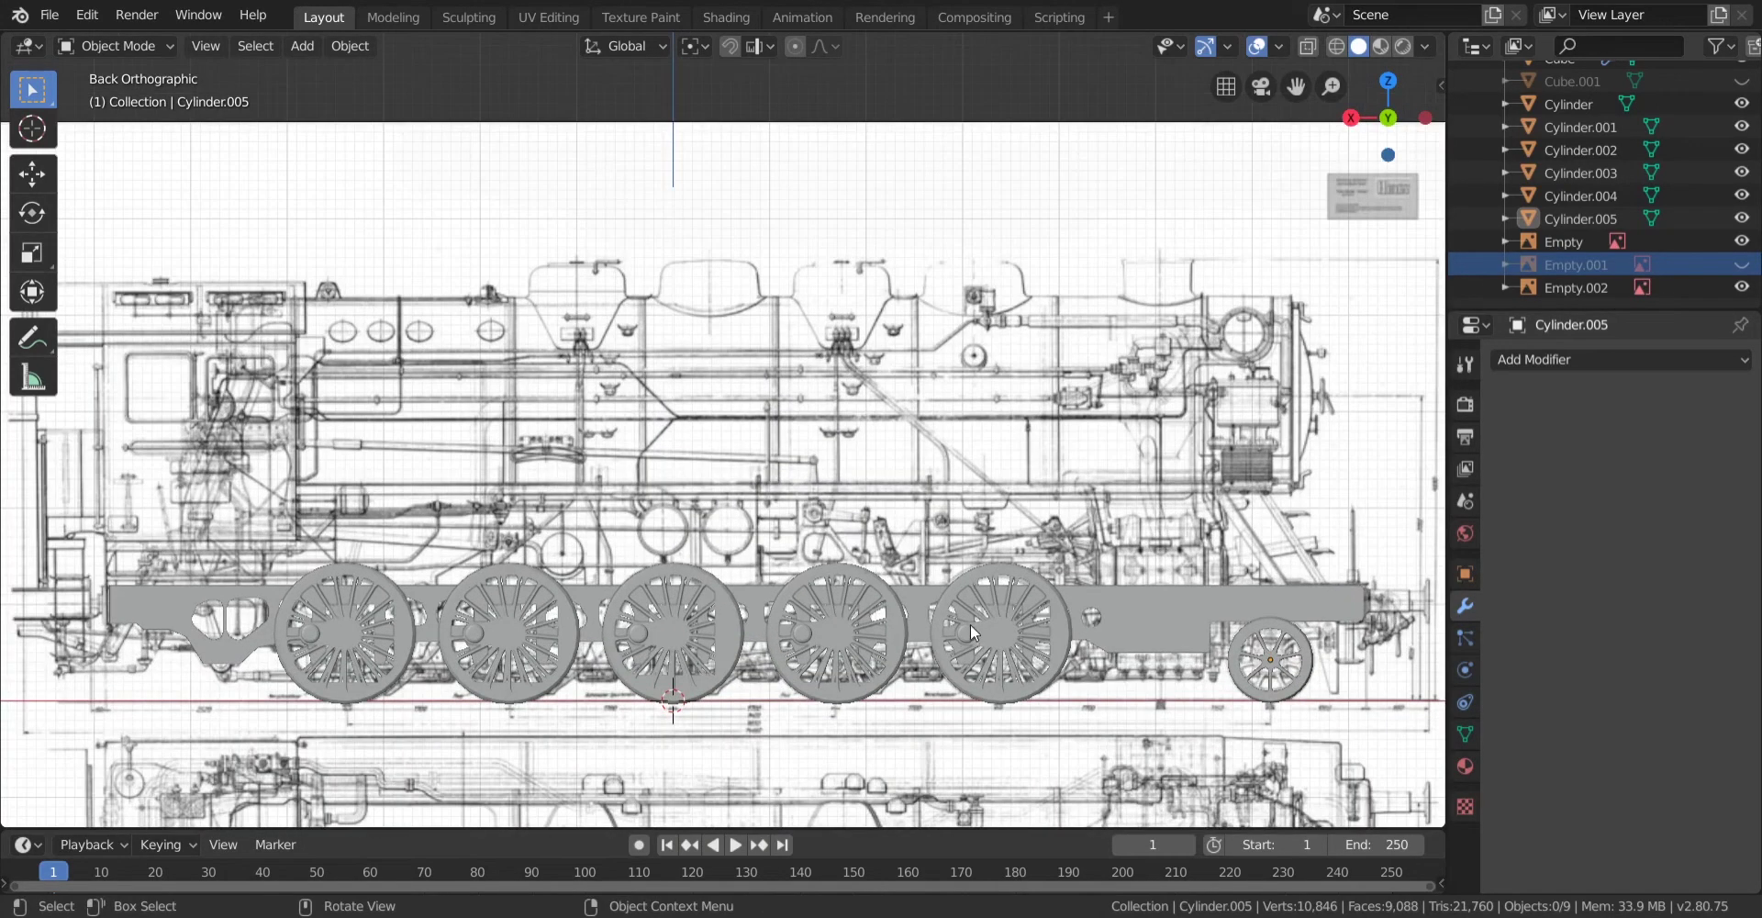
{"action": "scroll", "coordinate": [833, 576], "scroll_direction": "down", "scroll_amount": 3}
{"action": "scroll", "coordinate": [766, 404], "scroll_direction": "up", "scroll_amount": 3}
Add a cylinder mesh and place it over the front of the boiler at X -5.36 m, Z 3.22 m.
{"action": "left_click", "coordinate": [302, 46]}
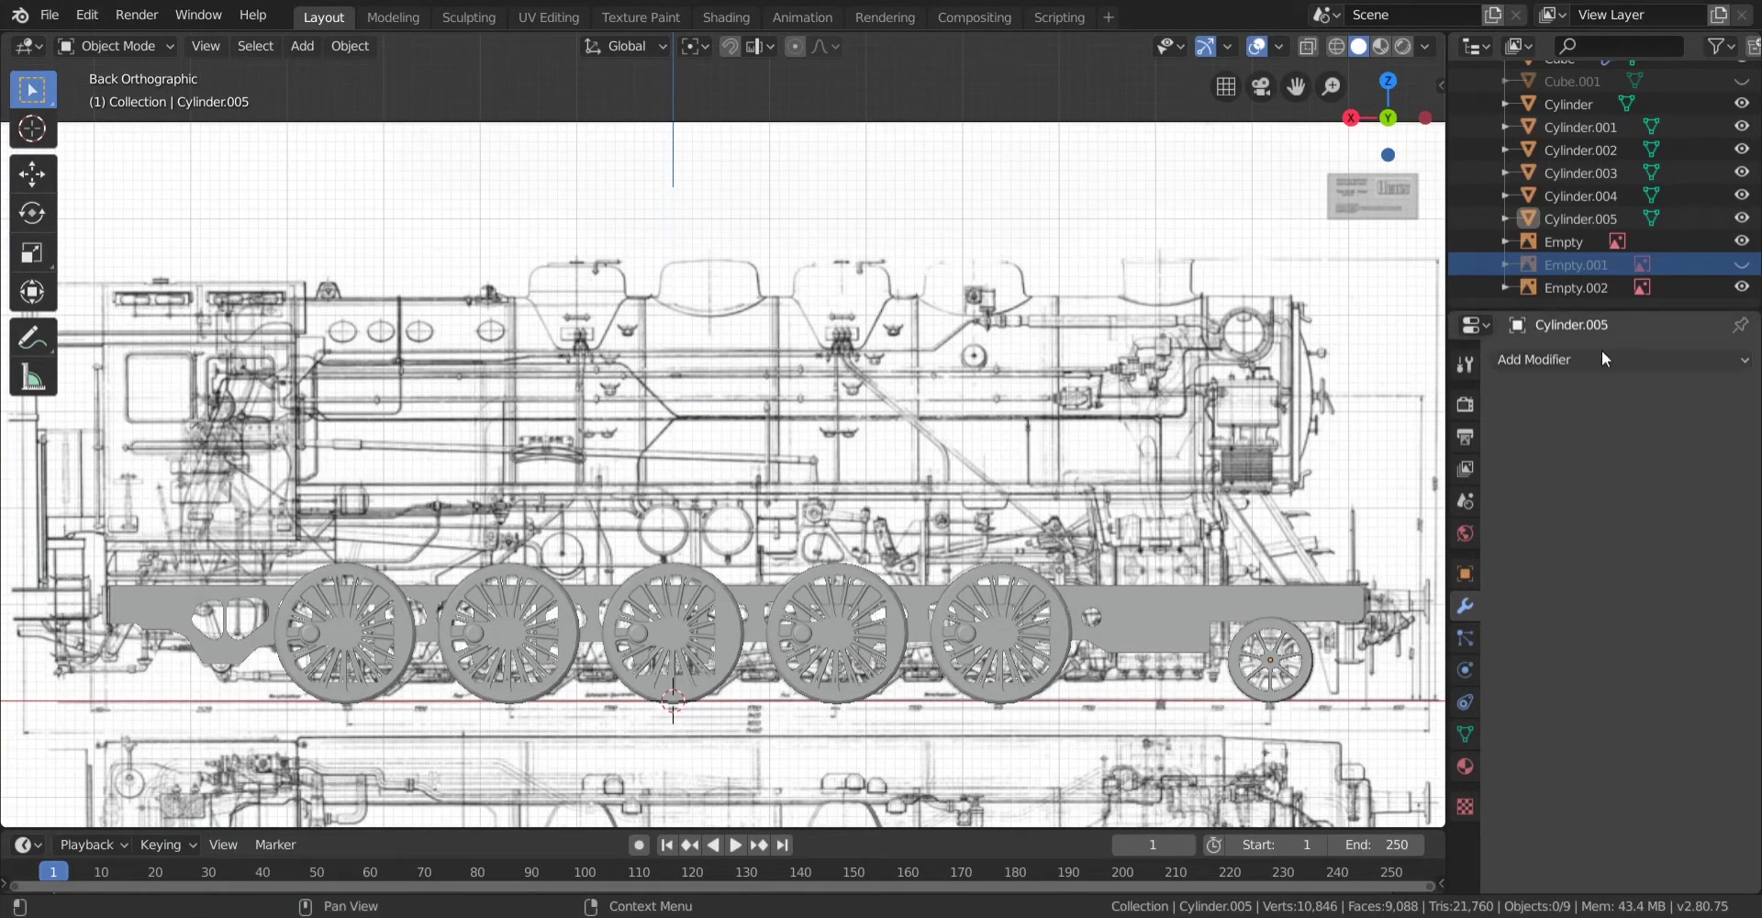
{"action": "scroll", "coordinate": [1059, 602], "scroll_direction": "up", "scroll_amount": 1}
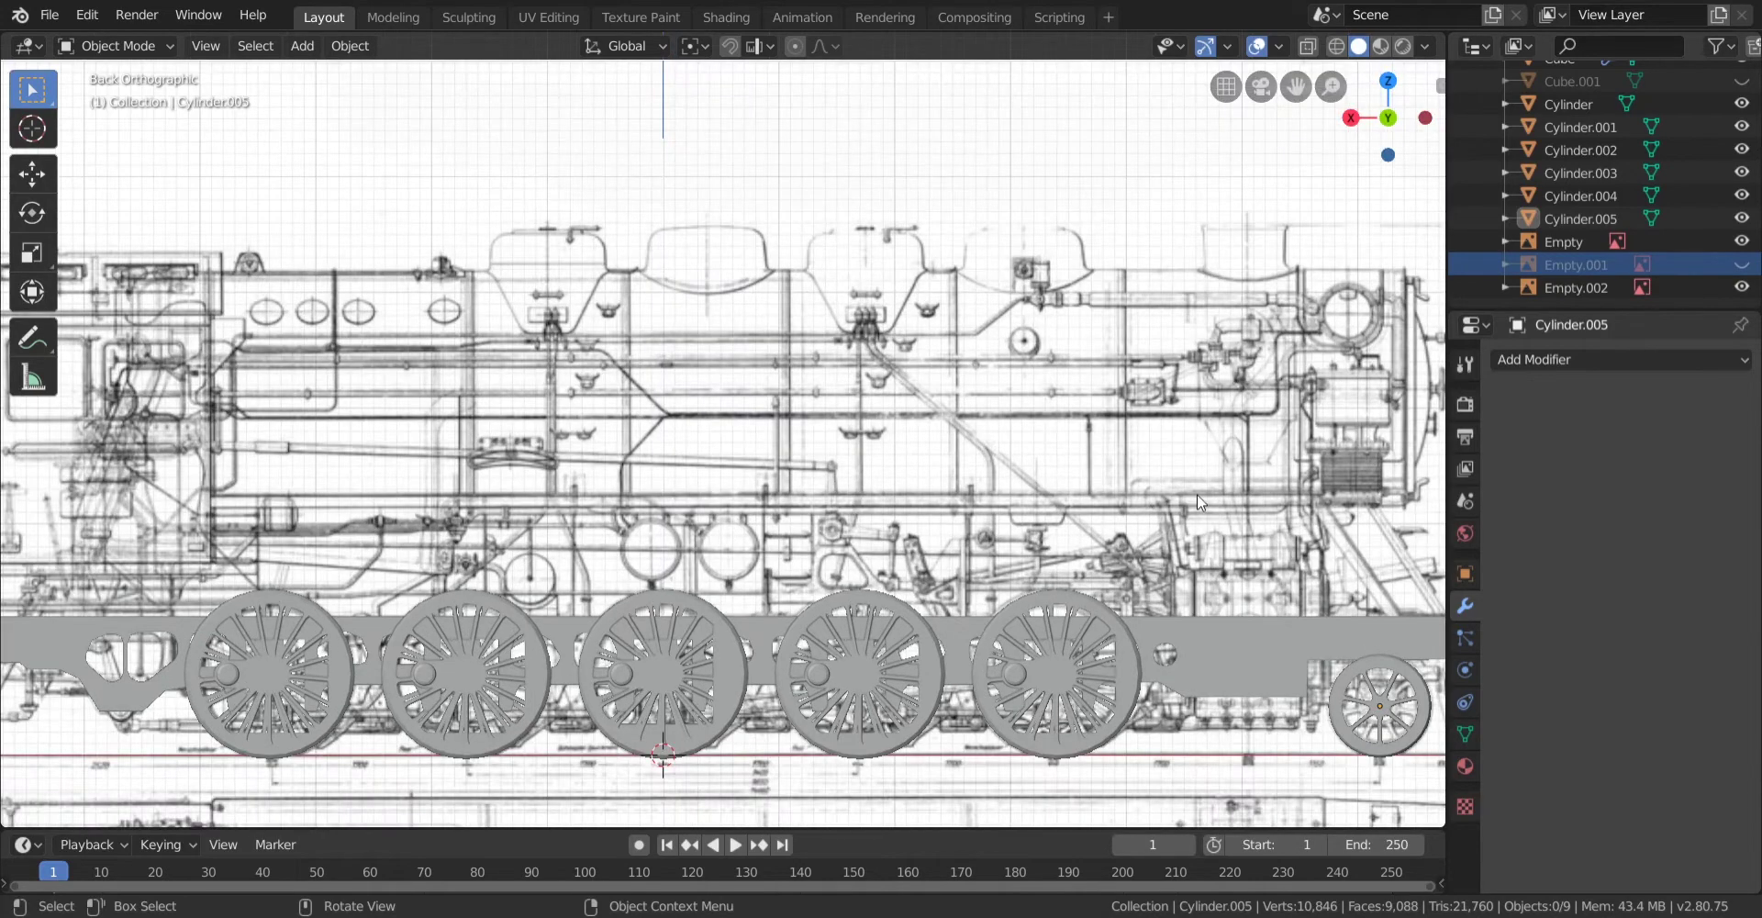
{"action": "middle_click_drag", "start_coordinate": [1197, 496], "coordinate": [557, 534], "text": "shift"}
{"action": "scroll", "coordinate": [405, 419], "scroll_direction": "up", "scroll_amount": 1}
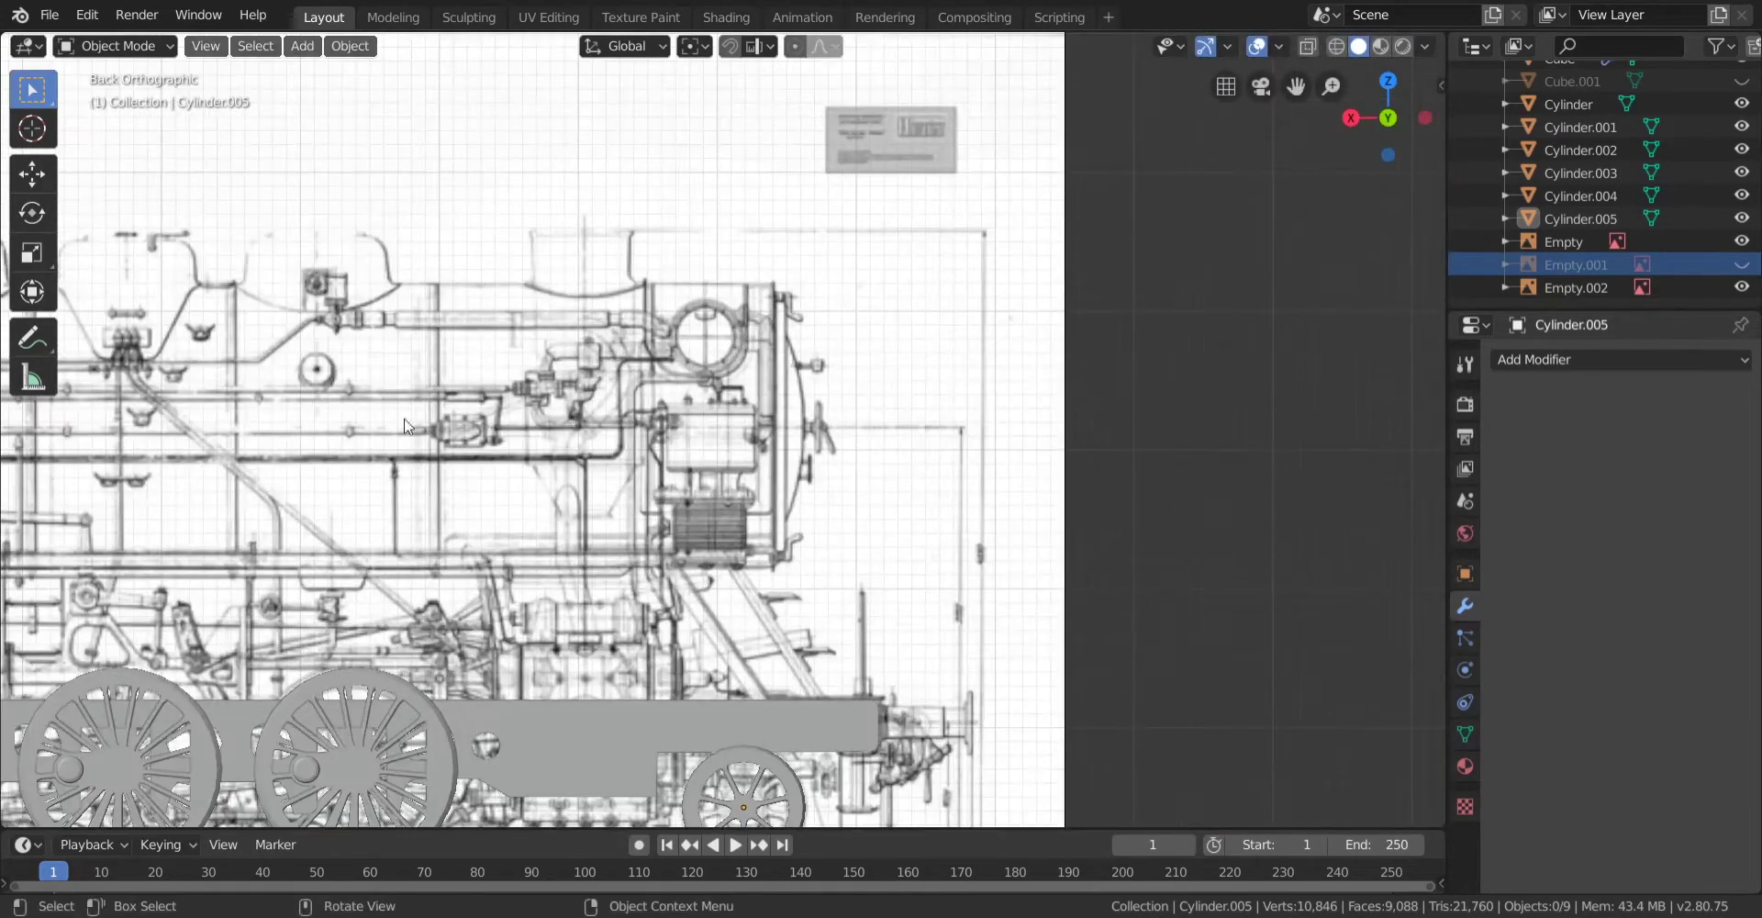
{"action": "left_click", "coordinate": [314, 45]}
{"action": "mouse_move", "coordinate": [340, 77]}
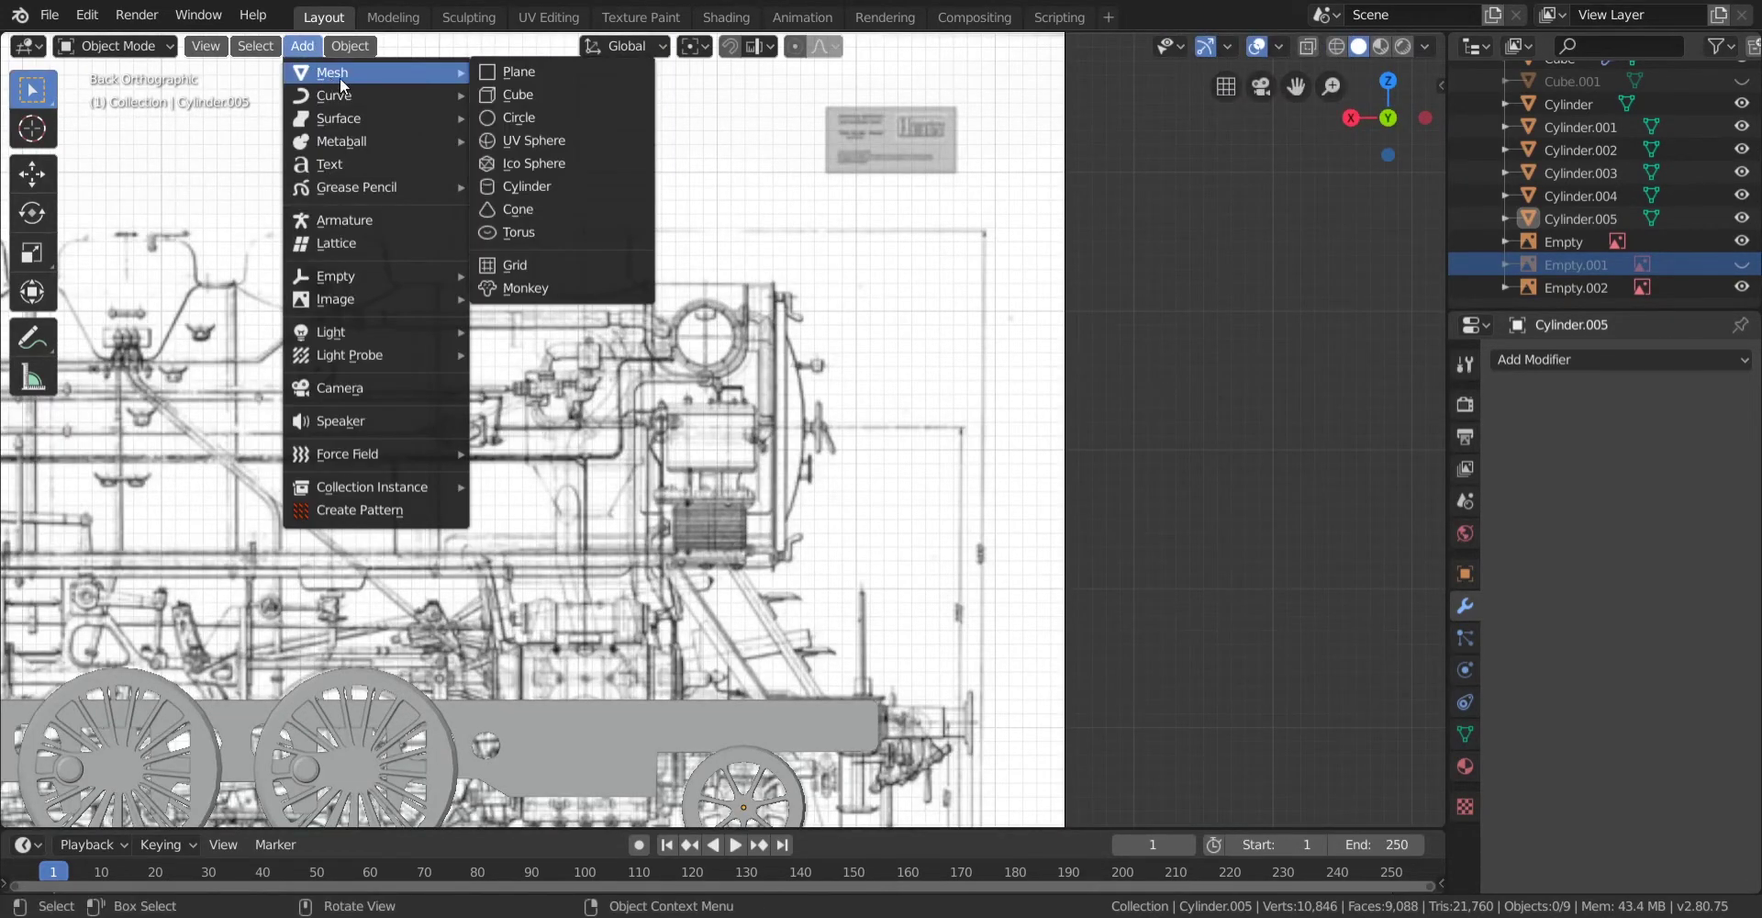
{"action": "left_click", "coordinate": [571, 187]}
{"action": "scroll", "coordinate": [443, 657], "scroll_direction": "down", "scroll_amount": 2}
{"action": "left_click_drag", "start_coordinate": [295, 730], "coordinate": [643, 643]}
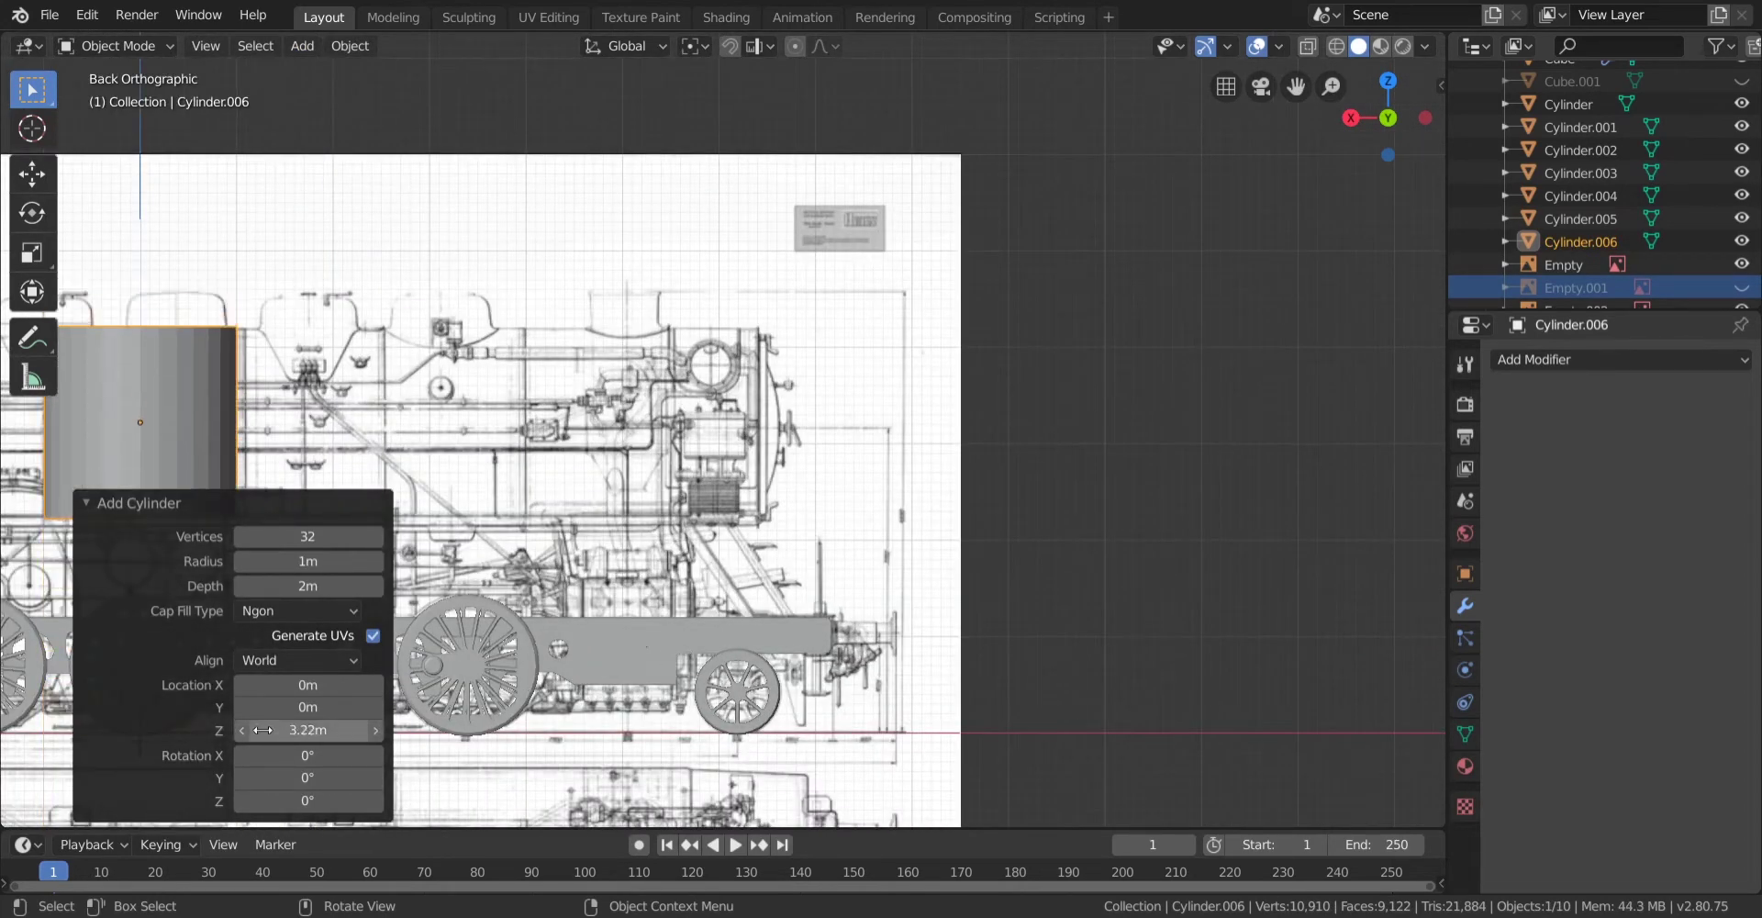
{"action": "left_click_drag", "start_coordinate": [308, 685], "coordinate": [1574, 659]}
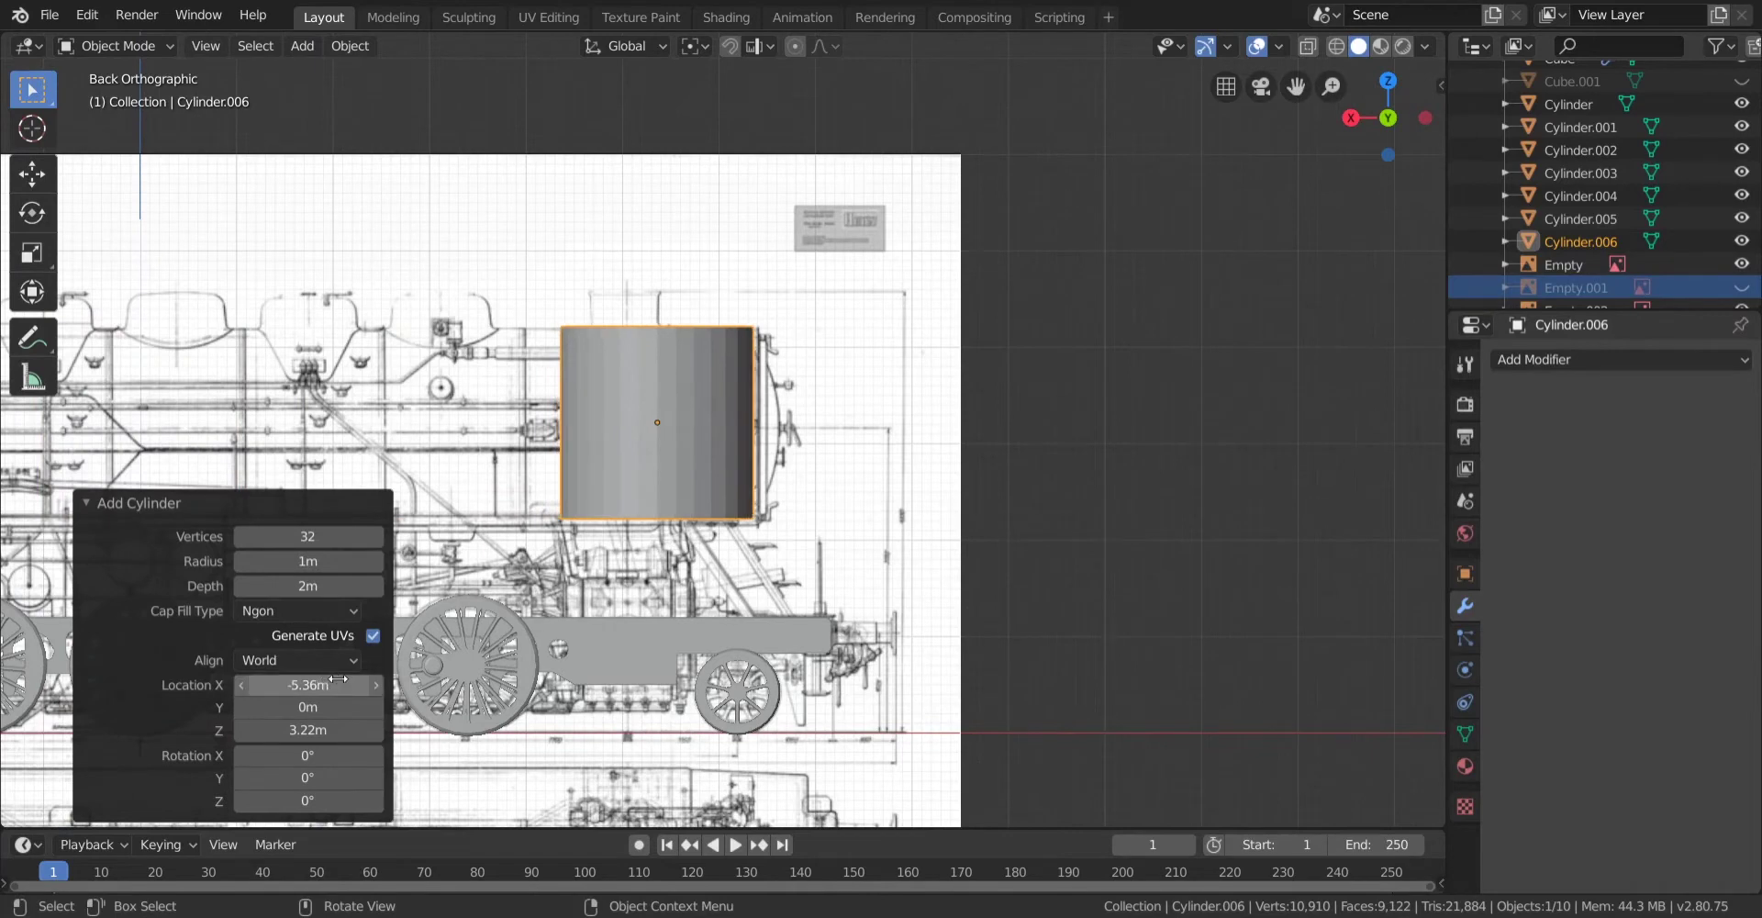
Switch the viewport to wireframe shading to see the blueprint through the new cylinder.
{"action": "scroll", "coordinate": [888, 373], "scroll_direction": "up", "scroll_amount": 4}
{"action": "key", "text": "z"}
{"action": "left_click", "coordinate": [716, 353]}
{"action": "middle_click_drag", "start_coordinate": [674, 237], "coordinate": [868, 293], "text": "shift"}
{"action": "key", "text": "z"}
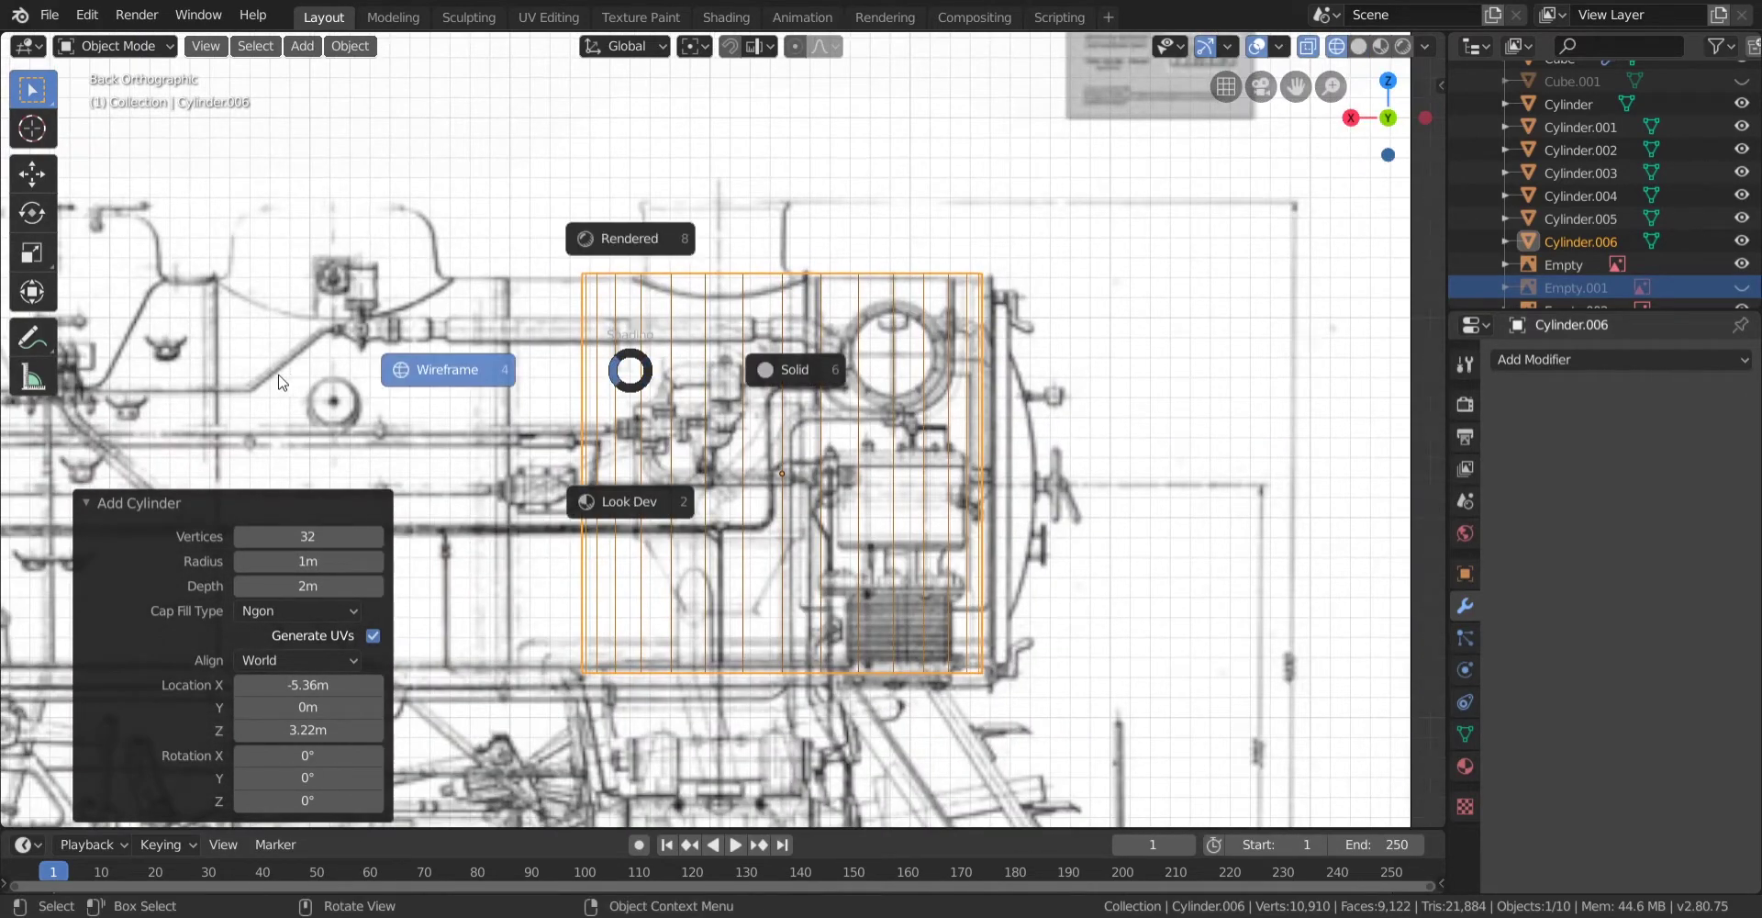
{"action": "left_click", "coordinate": [280, 382]}
{"action": "key", "text": "z"}
{"action": "left_click", "coordinate": [1142, 389]}
{"action": "key", "text": "z"}
{"action": "left_click", "coordinate": [2, 370]}
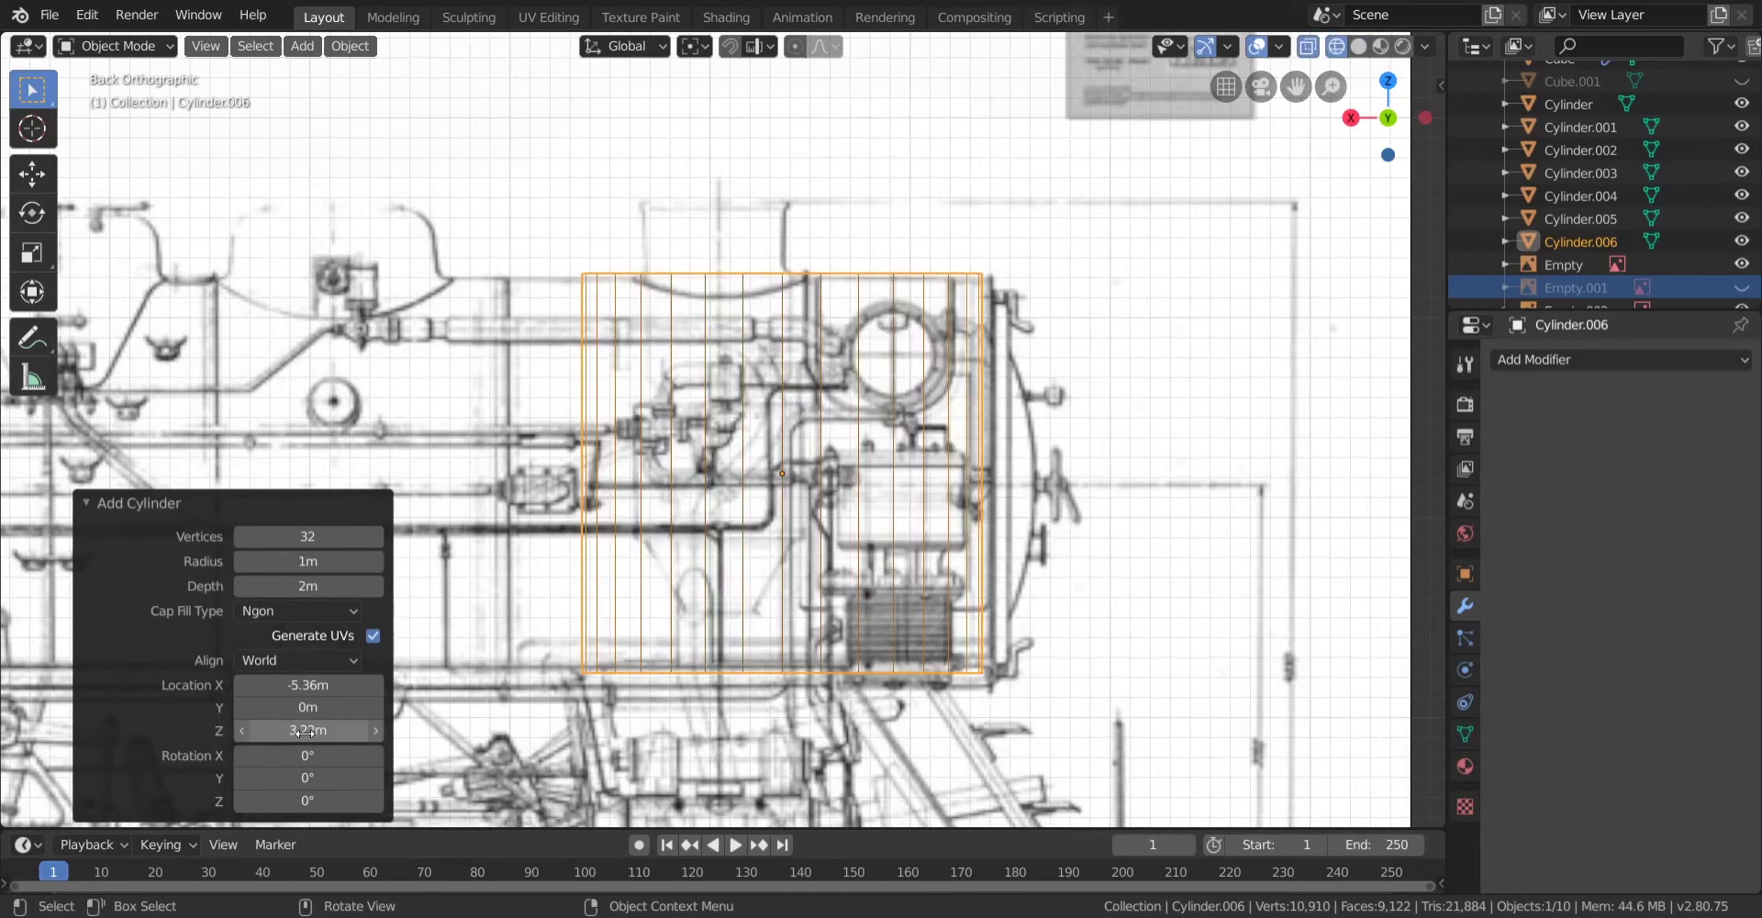
Lay the cylinder along the locomotive's length by setting its rotation to X 0° and Y 90°.
{"action": "left_click_drag", "start_coordinate": [300, 762], "coordinate": [556, 757]}
{"action": "left_click", "coordinate": [300, 763]}
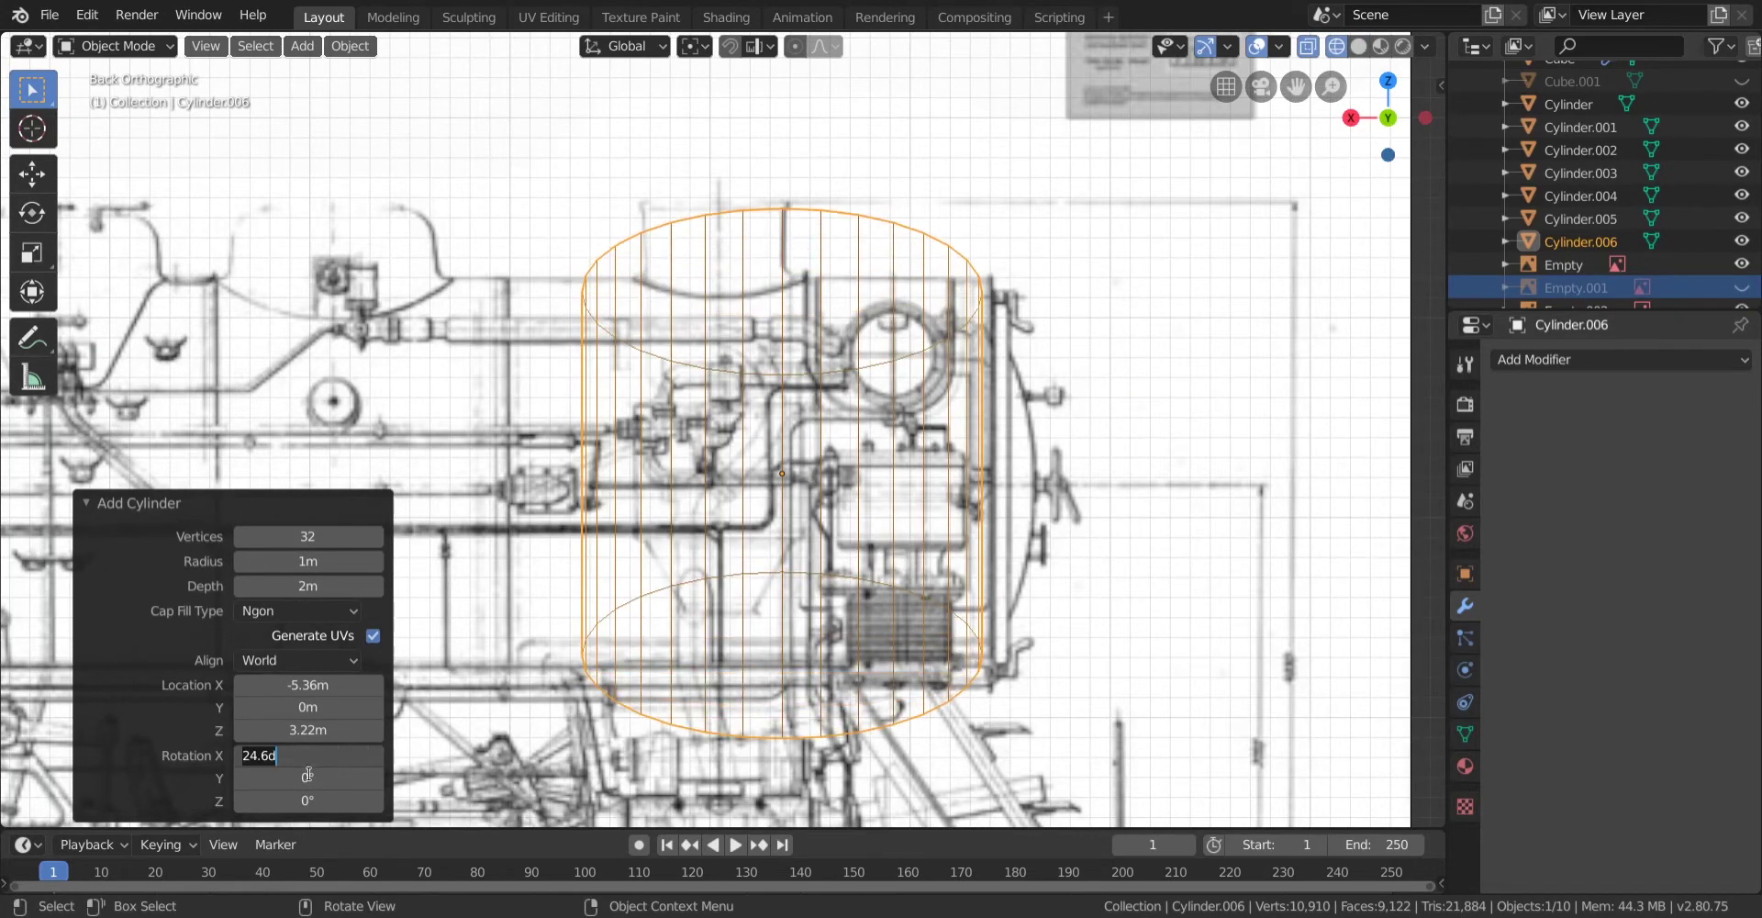
{"action": "type", "text": "0"}
{"action": "key", "text": "Tab"}
{"action": "key", "text": "Return"}
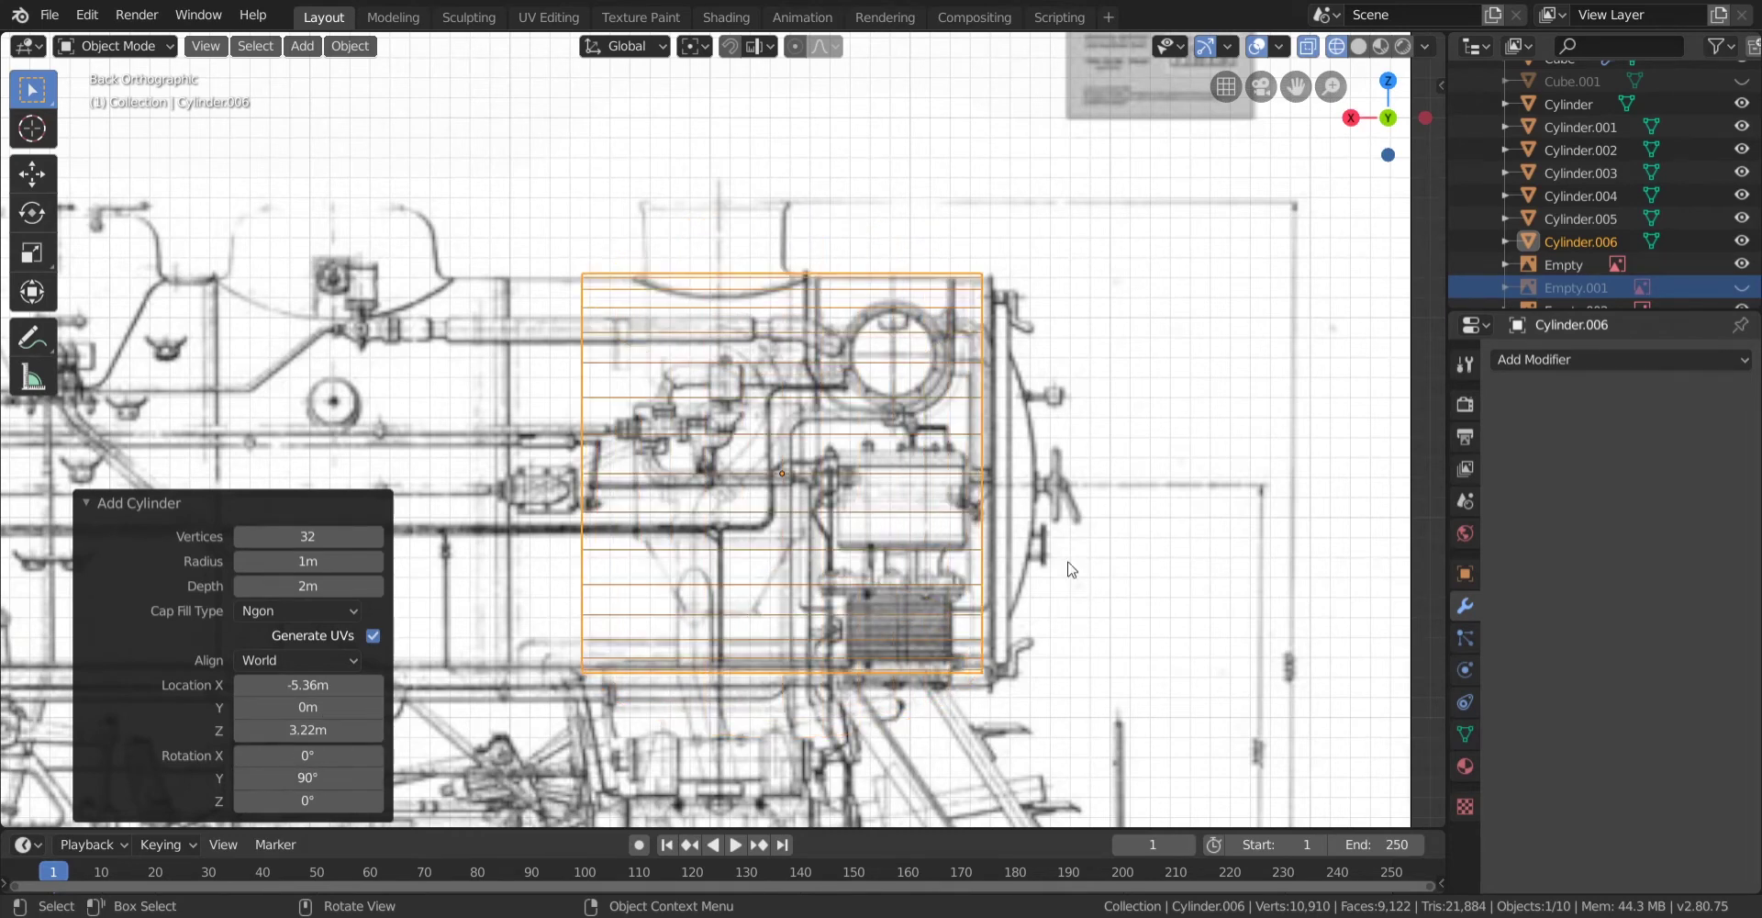
Fit the cylinder to the smokebox outline with radius 0.96 m, location X about -5.41 m and Z 3.23 m.
{"action": "scroll", "coordinate": [1070, 562], "scroll_direction": "up", "scroll_amount": 3}
{"action": "middle_click_drag", "start_coordinate": [1083, 517], "coordinate": [834, 579], "text": "shift"}
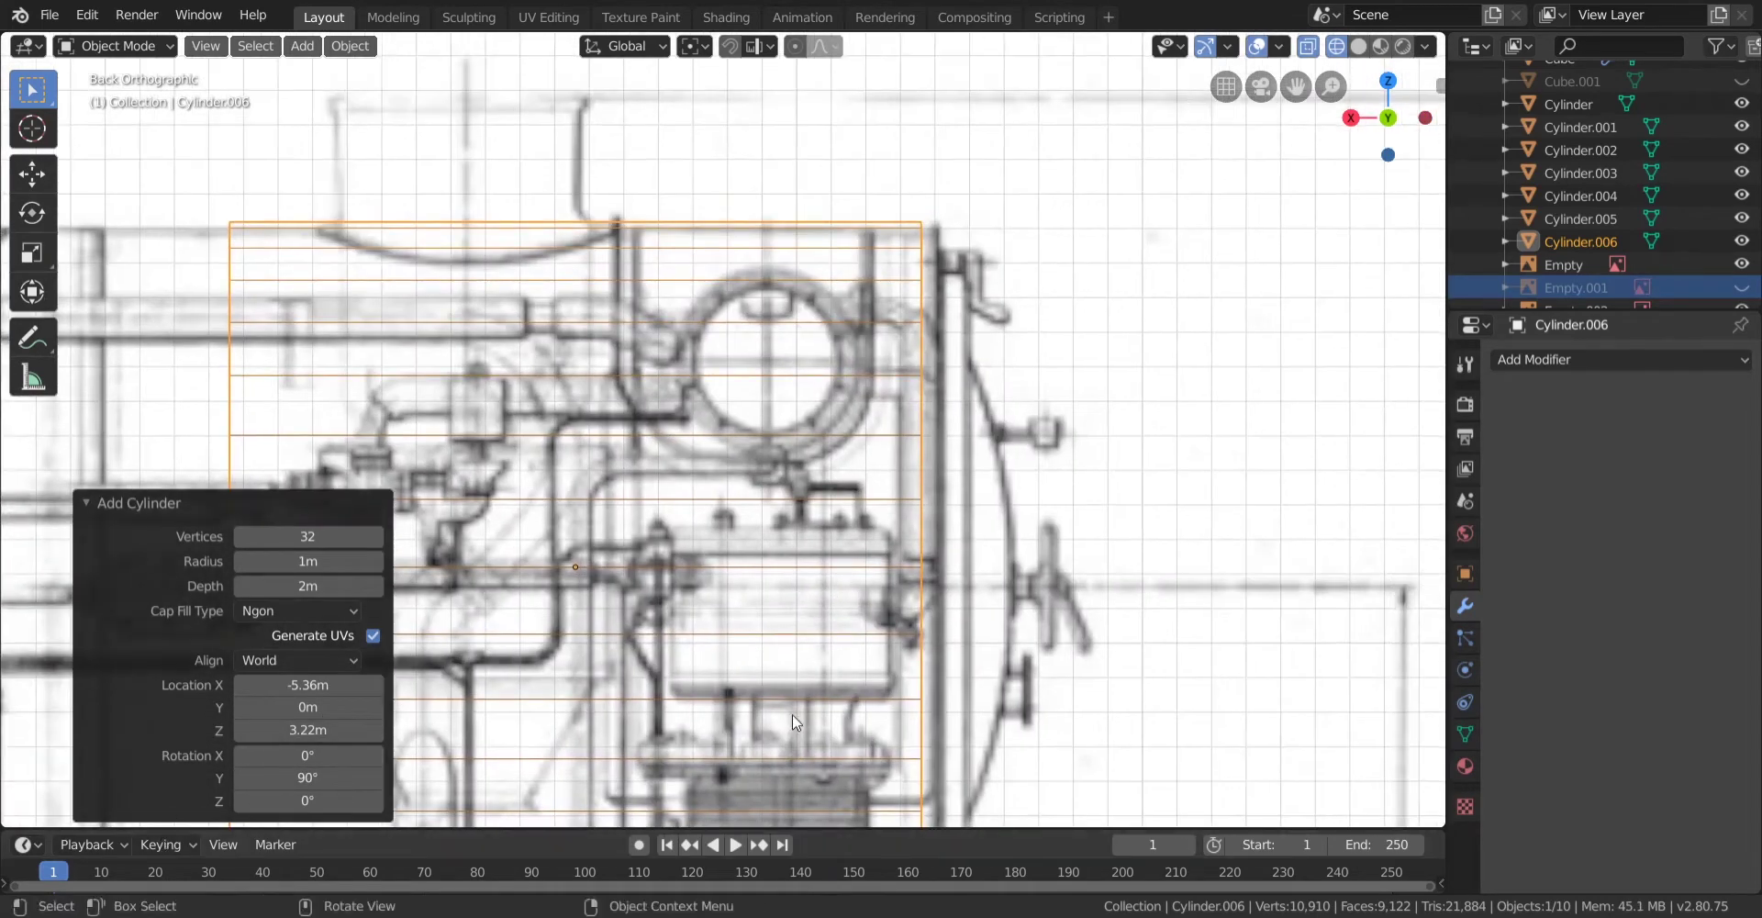
{"action": "middle_click_drag", "start_coordinate": [795, 723], "coordinate": [965, 425], "text": "shift"}
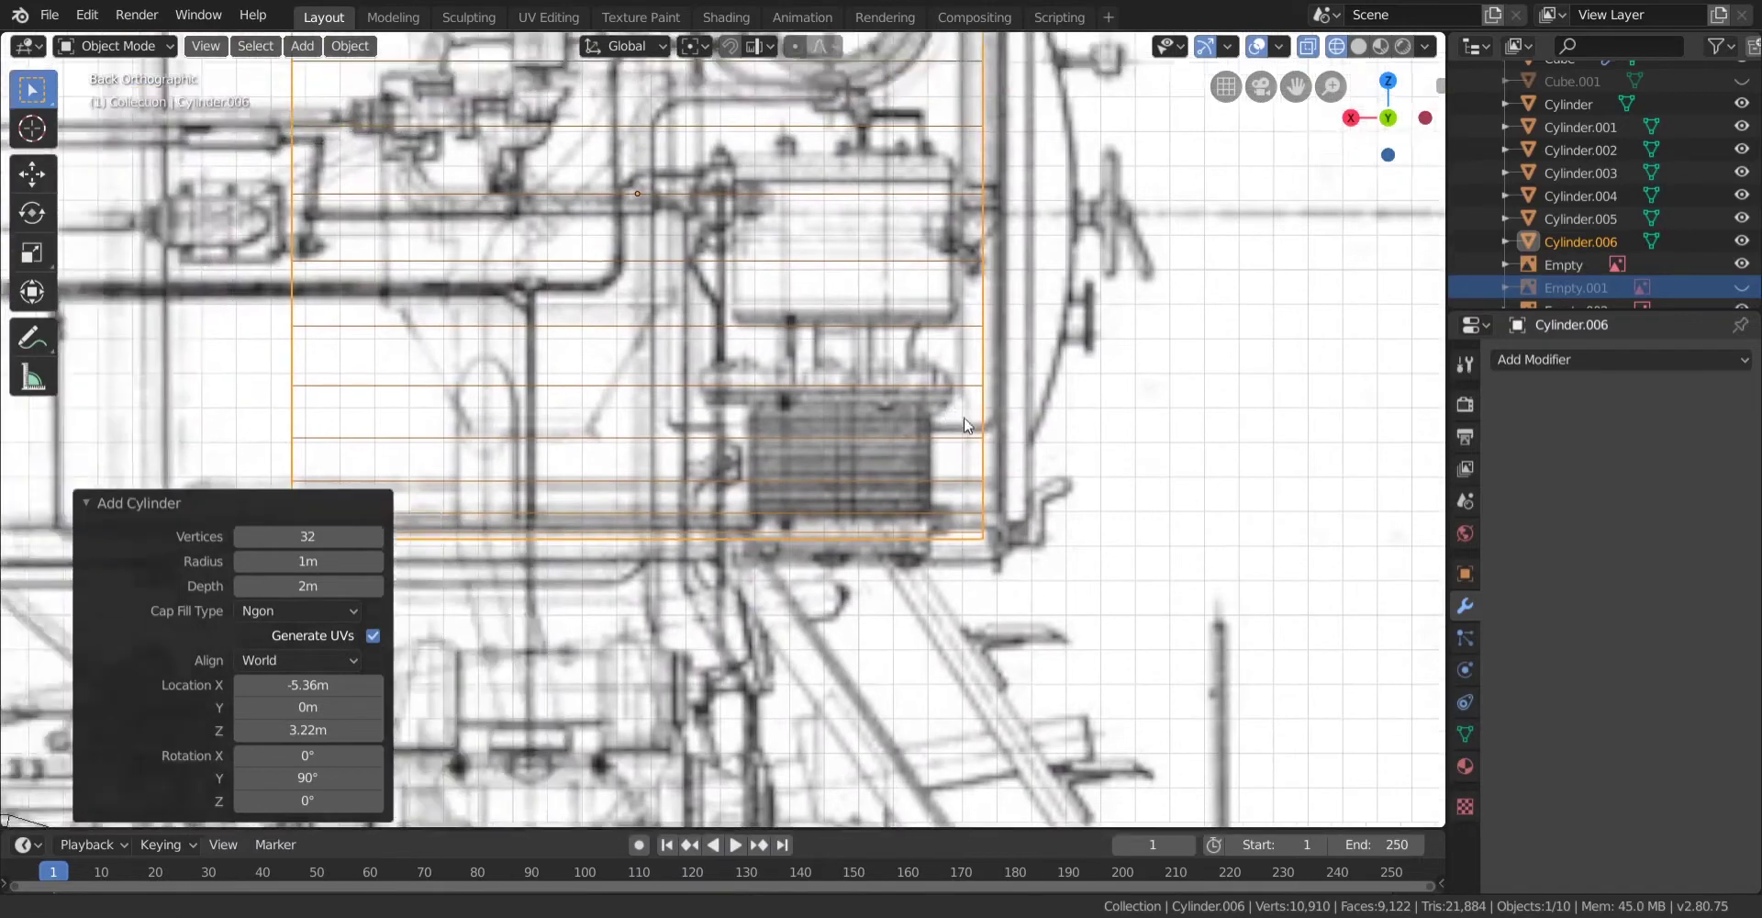
{"action": "scroll", "coordinate": [995, 478], "scroll_direction": "down", "scroll_amount": 3}
{"action": "middle_click_drag", "start_coordinate": [998, 482], "coordinate": [1328, 462], "text": "shift"}
{"action": "middle_click_drag", "start_coordinate": [802, 481], "coordinate": [393, 451], "text": "shift"}
{"action": "scroll", "coordinate": [872, 466], "scroll_direction": "up", "scroll_amount": 2}
{"action": "middle_click_drag", "start_coordinate": [860, 463], "coordinate": [624, 538], "text": "shift"}
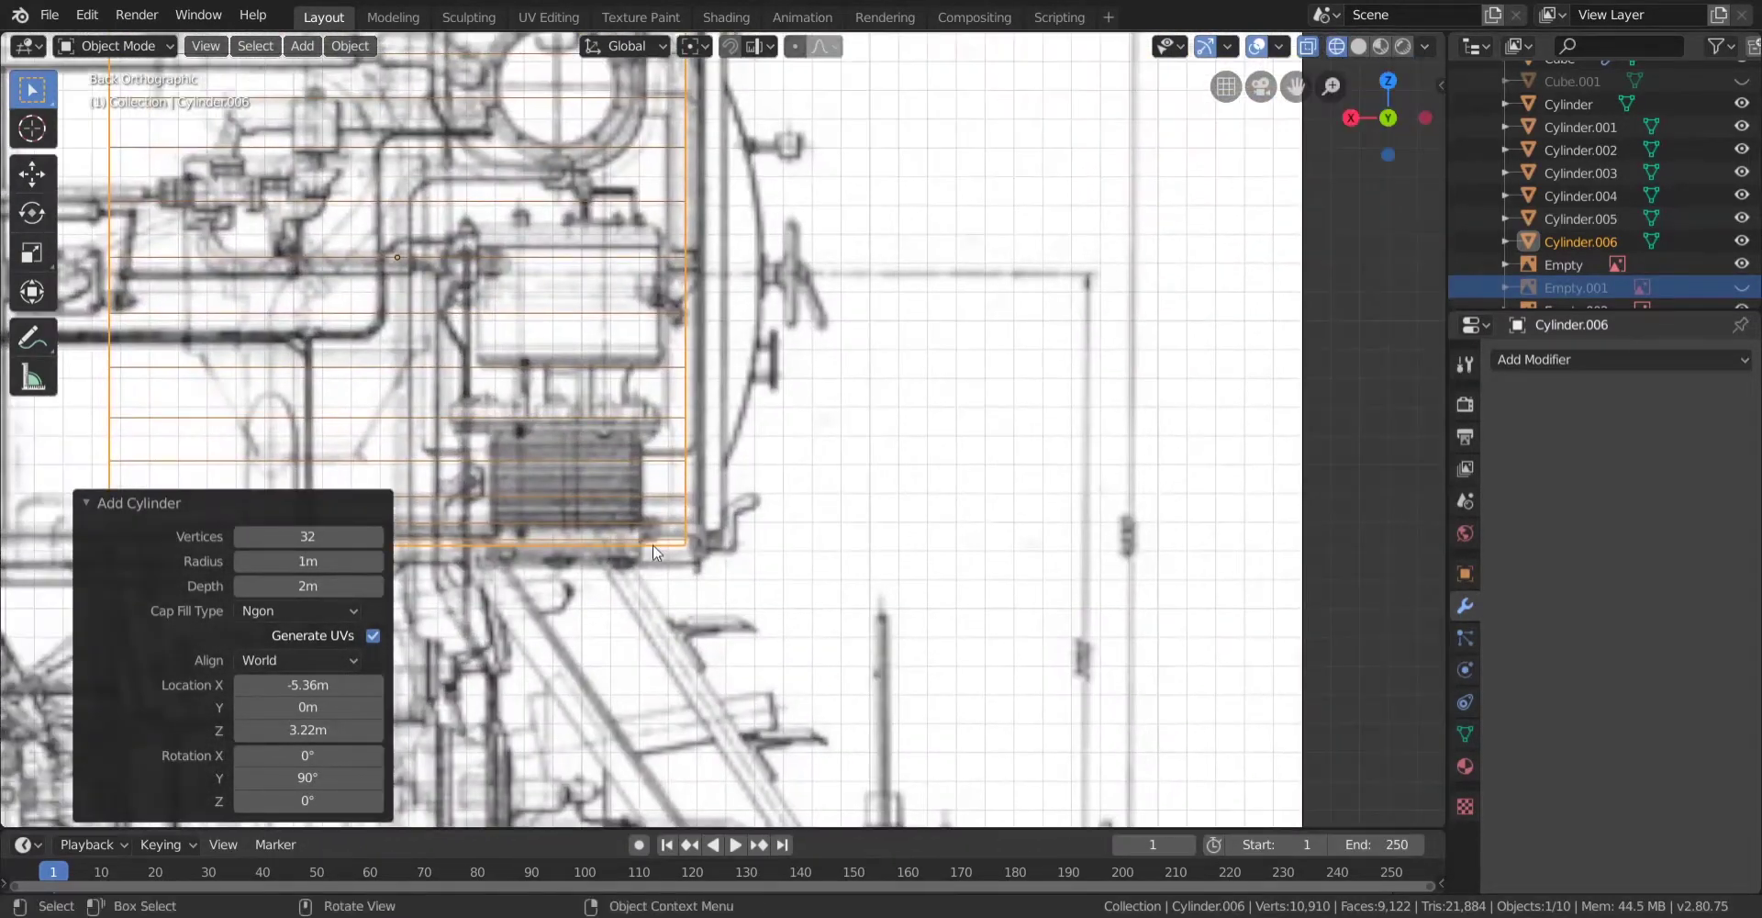
{"action": "scroll", "coordinate": [725, 486], "scroll_direction": "up", "scroll_amount": 2}
{"action": "middle_click_drag", "start_coordinate": [787, 431], "coordinate": [781, 659], "text": "shift"}
{"action": "scroll", "coordinate": [763, 477], "scroll_direction": "down", "scroll_amount": 2}
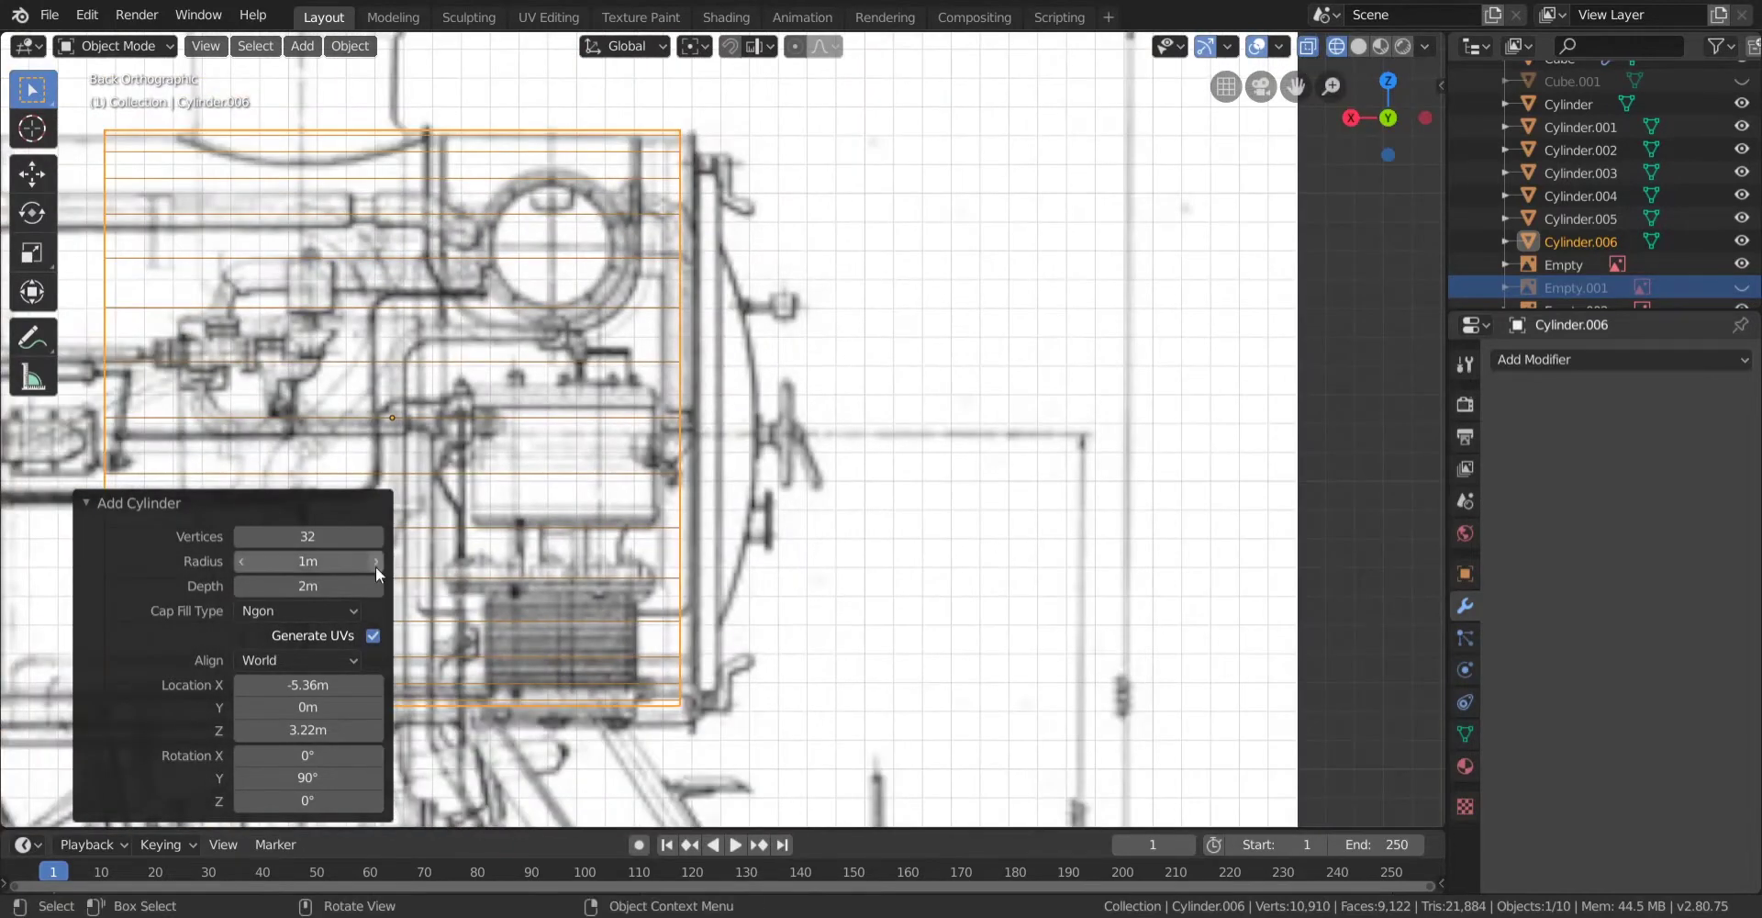
{"action": "left_click", "coordinate": [237, 558]}
{"action": "left_click", "coordinate": [237, 558]}
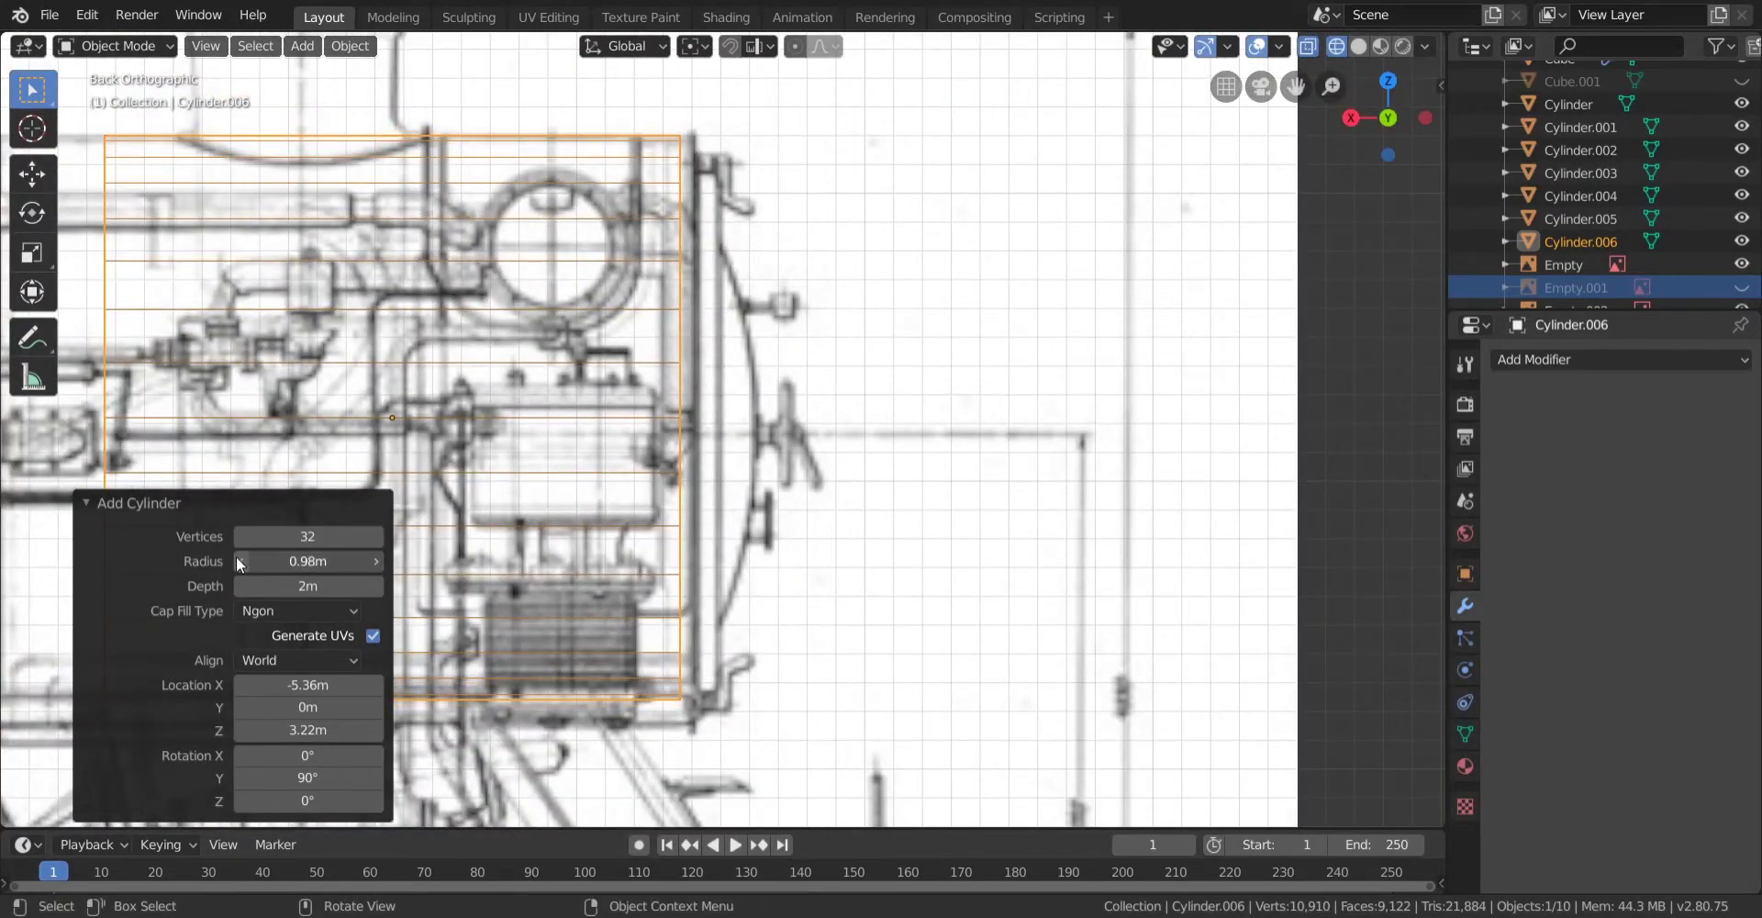
{"action": "left_click", "coordinate": [235, 557]}
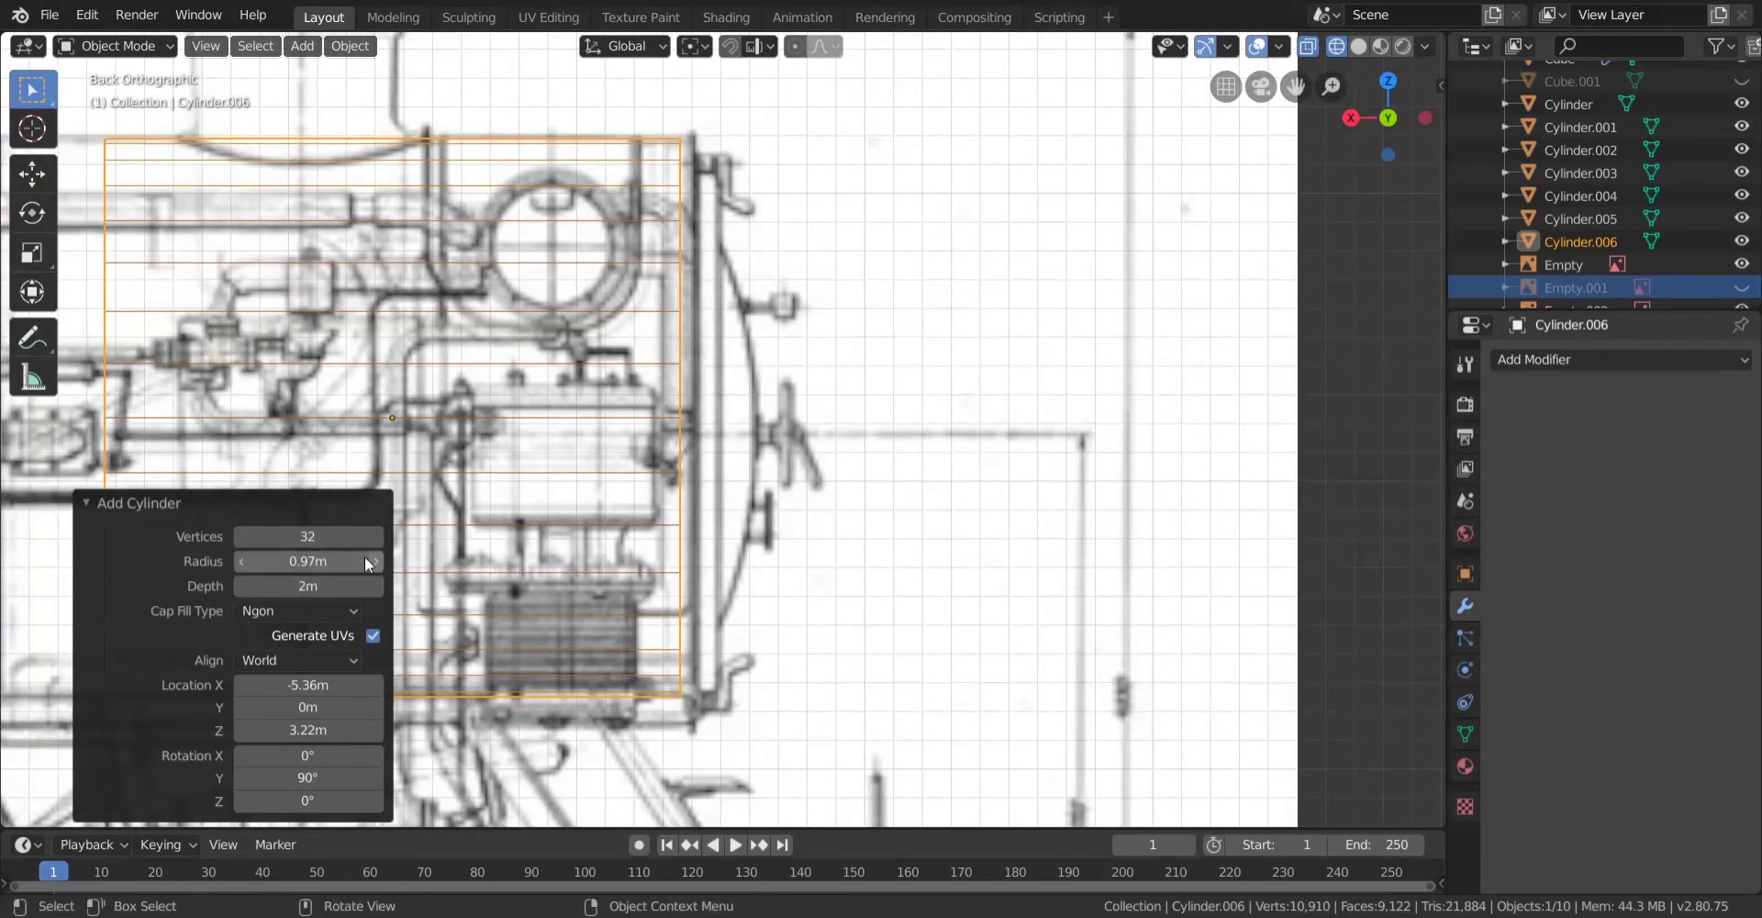
{"action": "left_click", "coordinate": [242, 561]}
{"action": "left_click", "coordinate": [377, 730]}
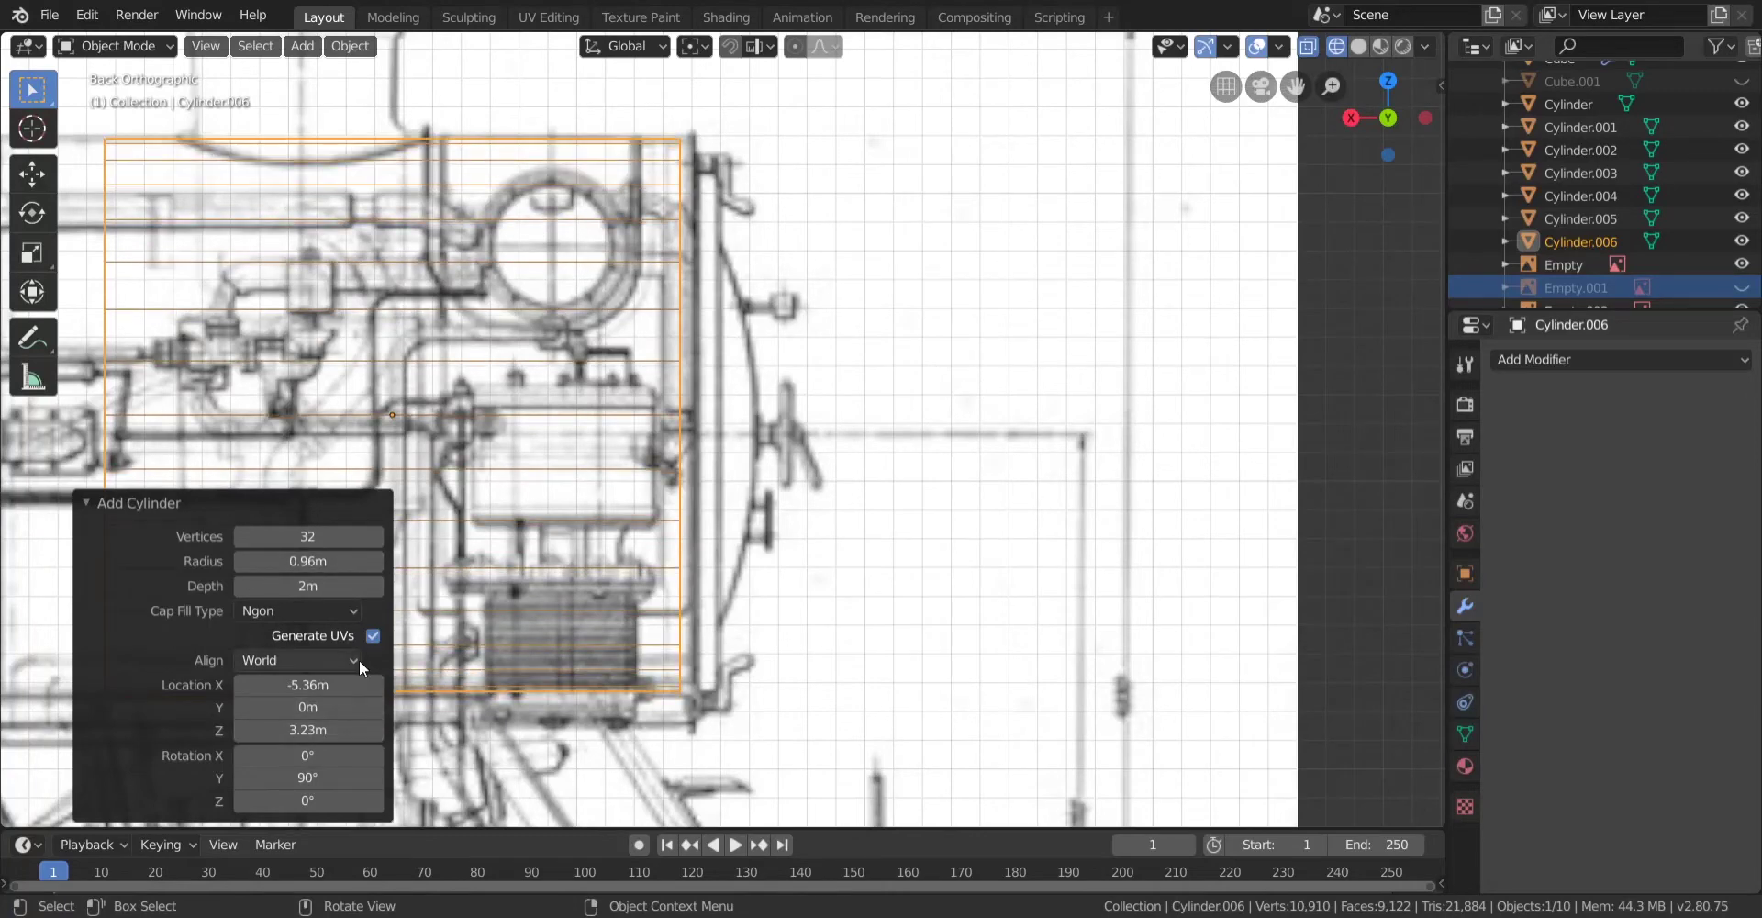
{"action": "left_click_drag", "start_coordinate": [323, 683], "coordinate": [302, 682]}
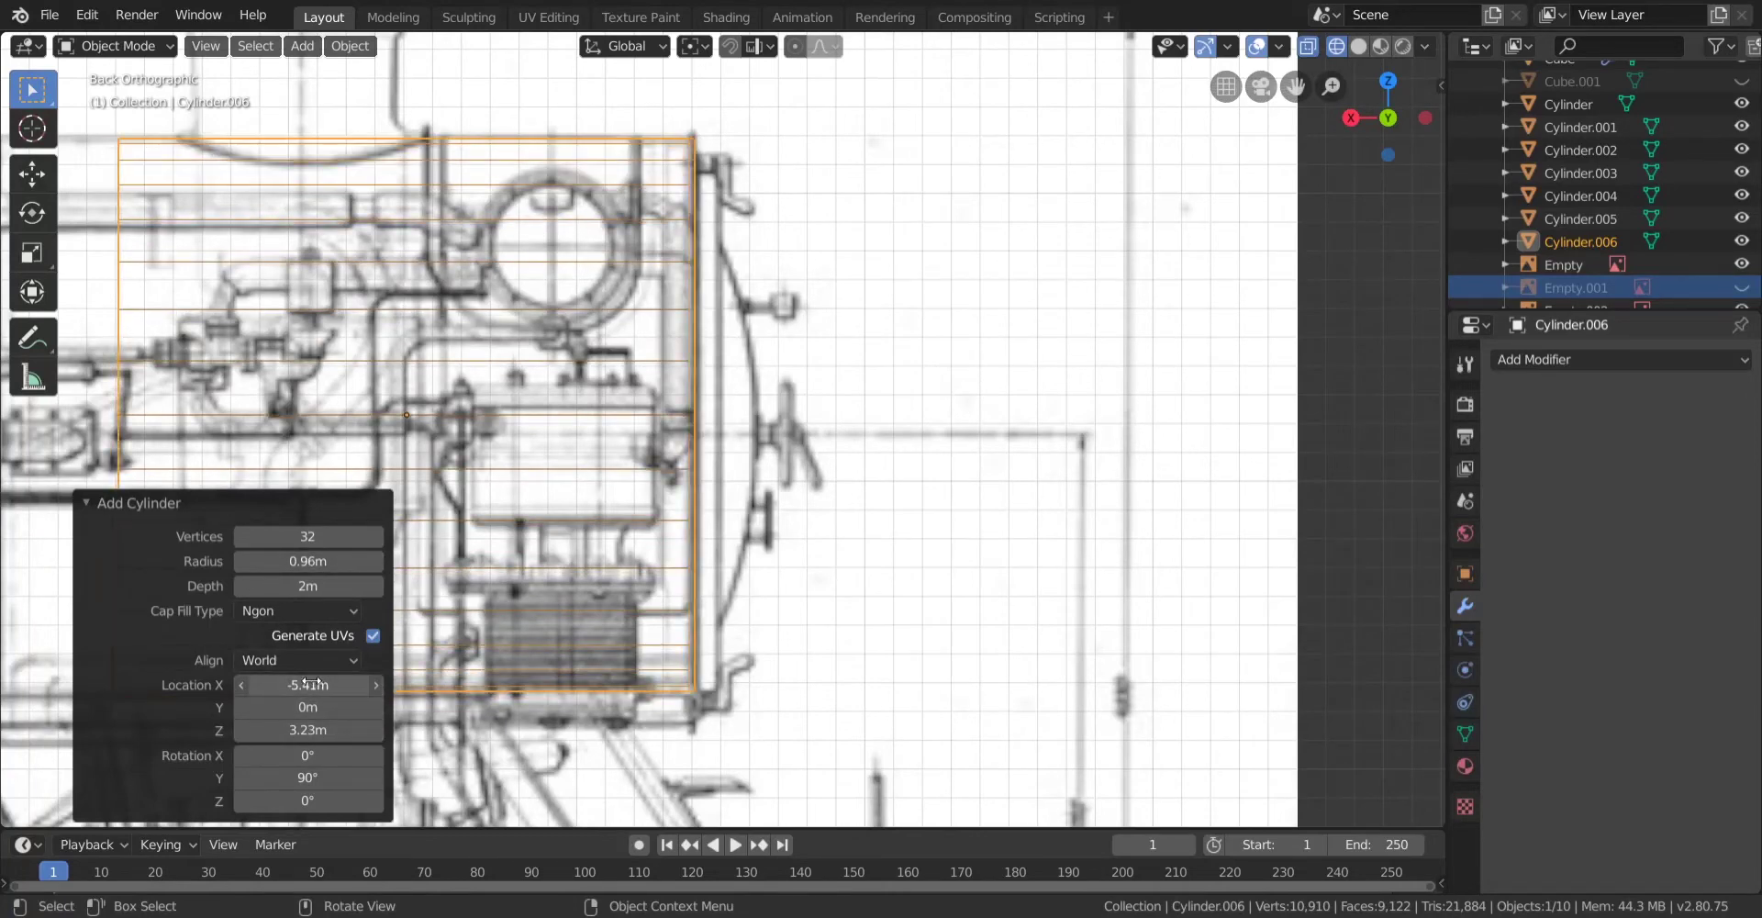
Extend the cylinder's rear end face by 0.4 m along X to the boiler seam in the blueprint.
{"action": "scroll", "coordinate": [679, 521], "scroll_direction": "down", "scroll_amount": 2}
{"action": "middle_click_drag", "start_coordinate": [490, 492], "coordinate": [971, 541], "text": "shift"}
{"action": "key", "text": "Tab"}
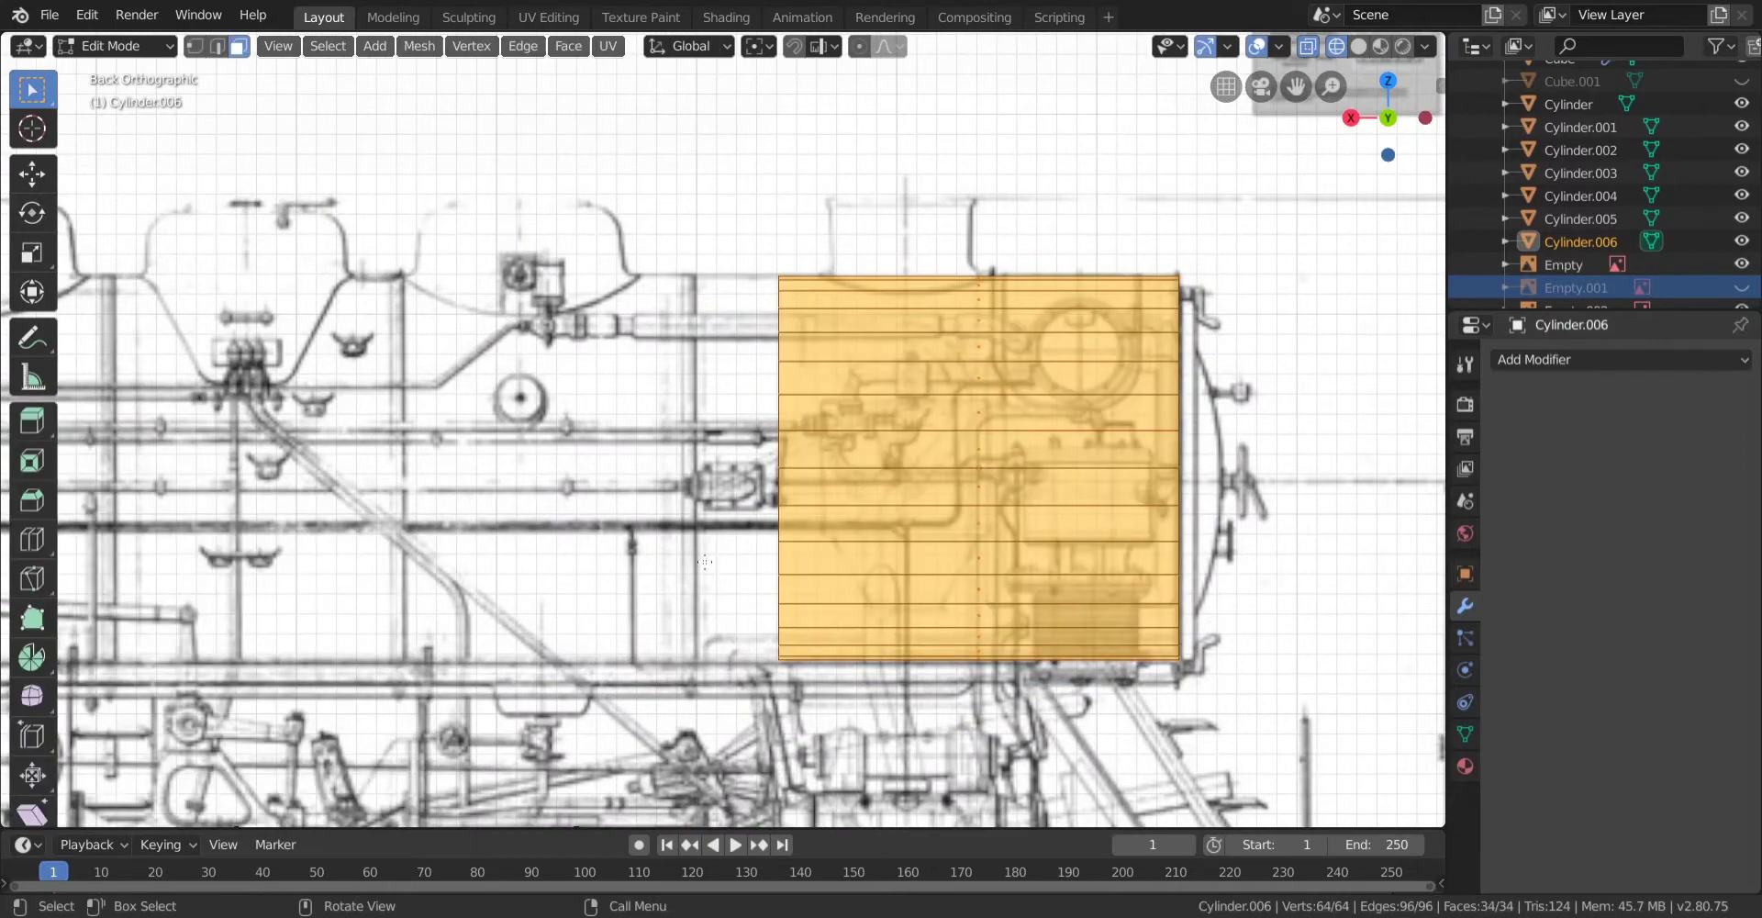
{"action": "left_click_drag", "start_coordinate": [625, 100], "coordinate": [820, 741]}
{"action": "key", "text": "g"}
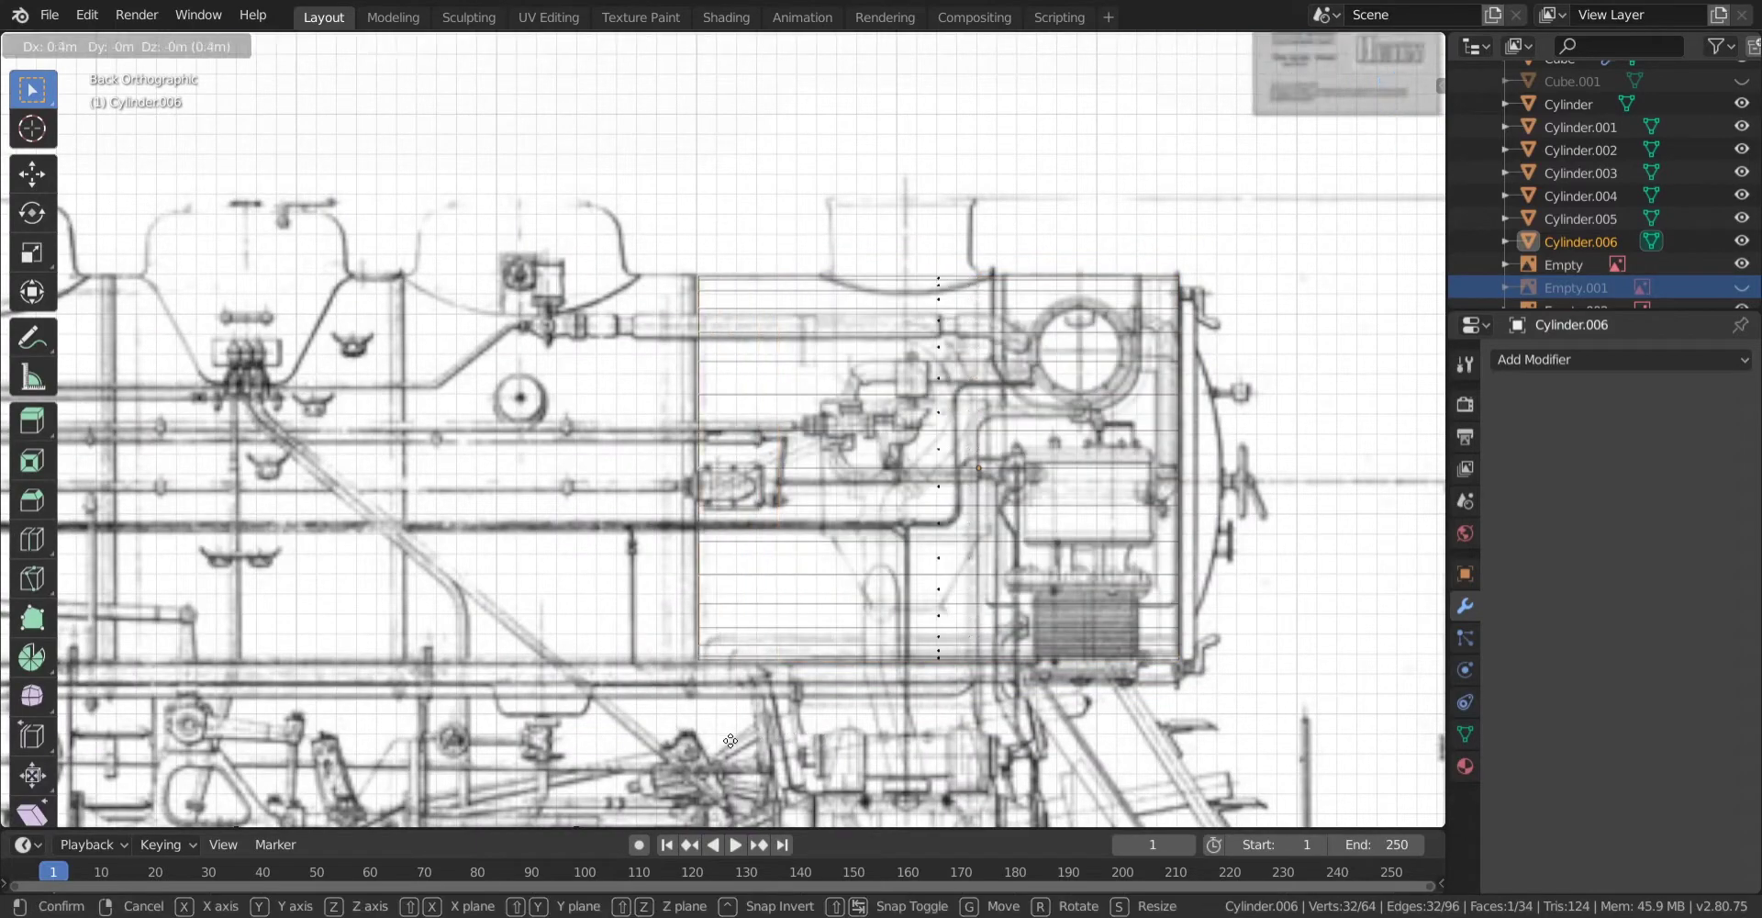
{"action": "left_click", "coordinate": [740, 736], "text": "ctrl"}
{"action": "scroll", "coordinate": [642, 441], "scroll_direction": "up", "scroll_amount": 4}
{"action": "middle_click_drag", "start_coordinate": [565, 211], "coordinate": [620, 349], "text": "shift"}
{"action": "scroll", "coordinate": [620, 349], "scroll_direction": "down", "scroll_amount": 5}
{"action": "scroll", "coordinate": [752, 510], "scroll_direction": "up", "scroll_amount": 2}
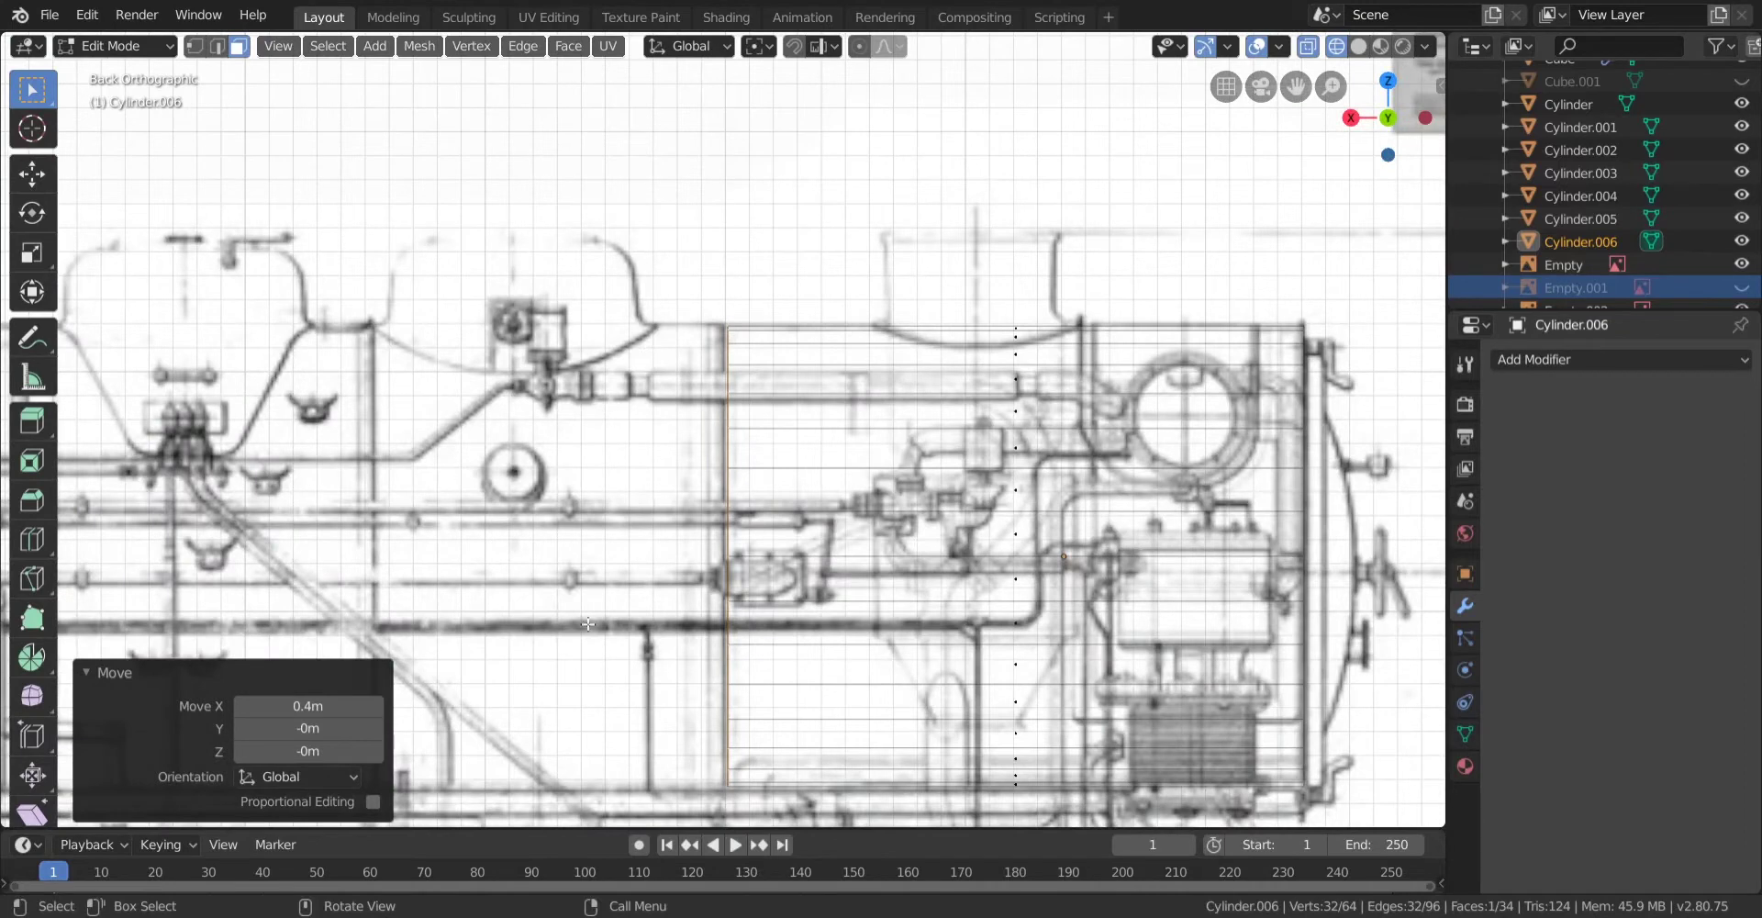
{"action": "scroll", "coordinate": [588, 624], "scroll_direction": "down", "scroll_amount": 2}
{"action": "key", "text": "Tab"}
{"action": "scroll", "coordinate": [1079, 479], "scroll_direction": "down", "scroll_amount": 1}
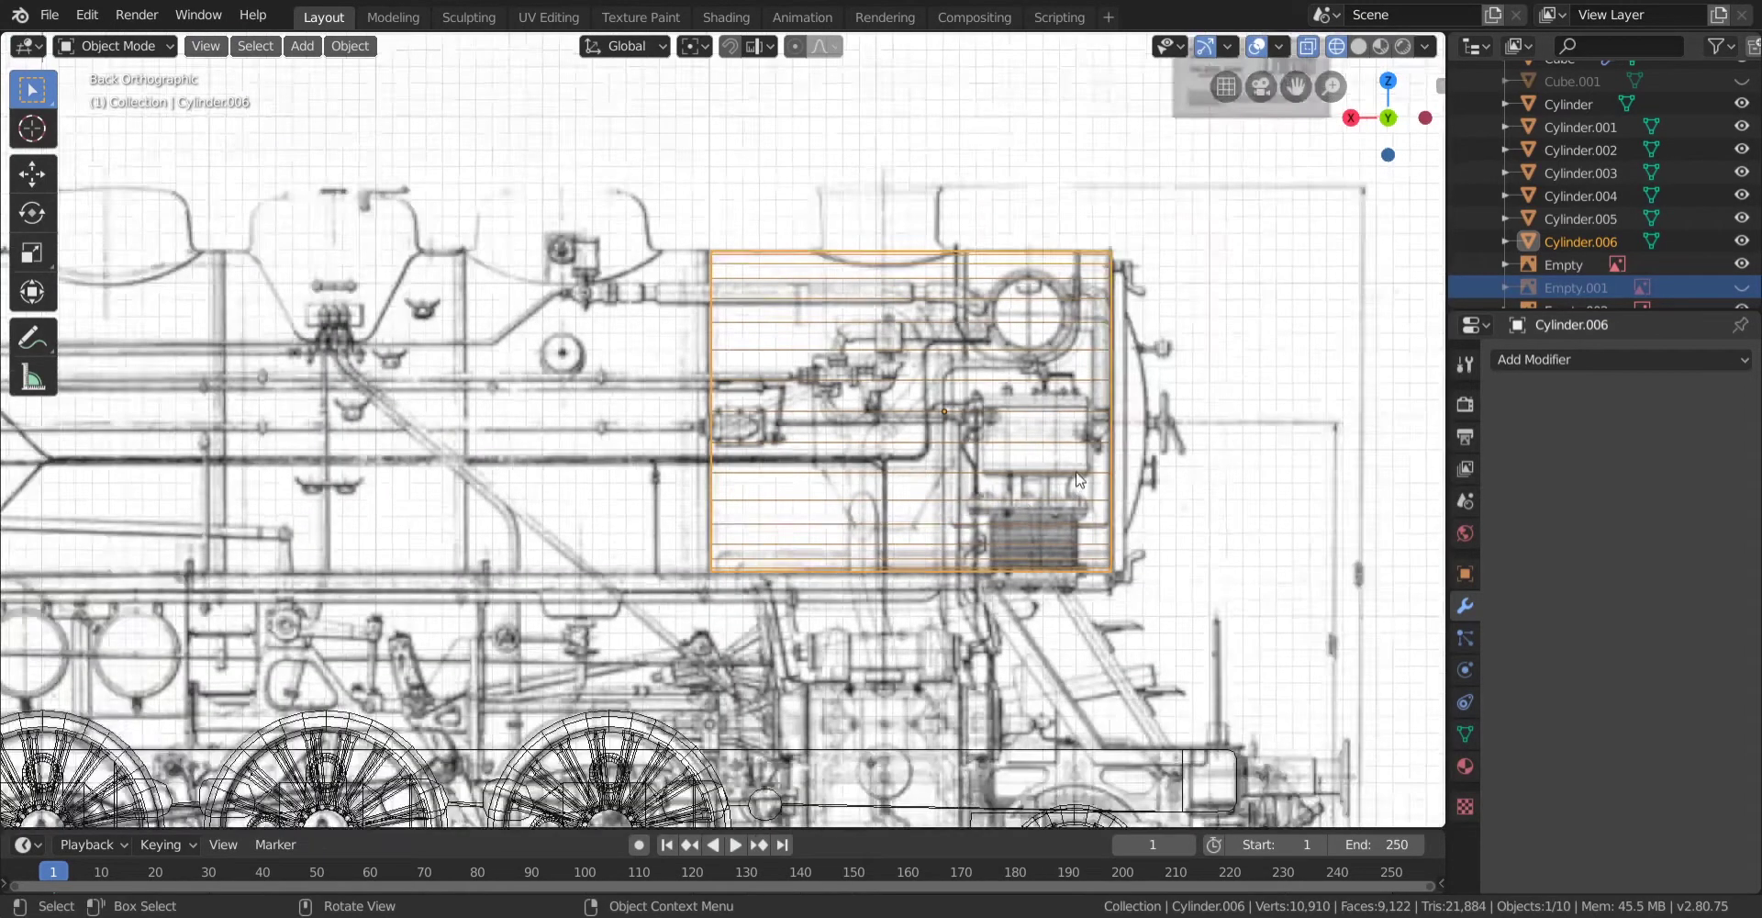
Inspect the cylinder above the chassis in solid shading from an angle, then return to the wireframe back view.
{"action": "middle_click_drag", "start_coordinate": [1077, 473], "coordinate": [960, 476]}
{"action": "key", "text": "z"}
{"action": "scroll", "coordinate": [1049, 400], "scroll_direction": "down", "scroll_amount": 5}
{"action": "middle_click_drag", "start_coordinate": [1048, 400], "coordinate": [991, 498]}
{"action": "left_click_drag", "start_coordinate": [991, 499], "coordinate": [989, 521]}
{"action": "mouse_move", "coordinate": [989, 521]}
{"action": "middle_mouse_down"}
{"action": "mouse_move", "coordinate": [687, 535]}
{"action": "mouse_move", "coordinate": [582, 493]}
{"action": "mouse_move", "coordinate": [802, 514]}
{"action": "middle_mouse_up"}
{"action": "left_click", "coordinate": [802, 514]}
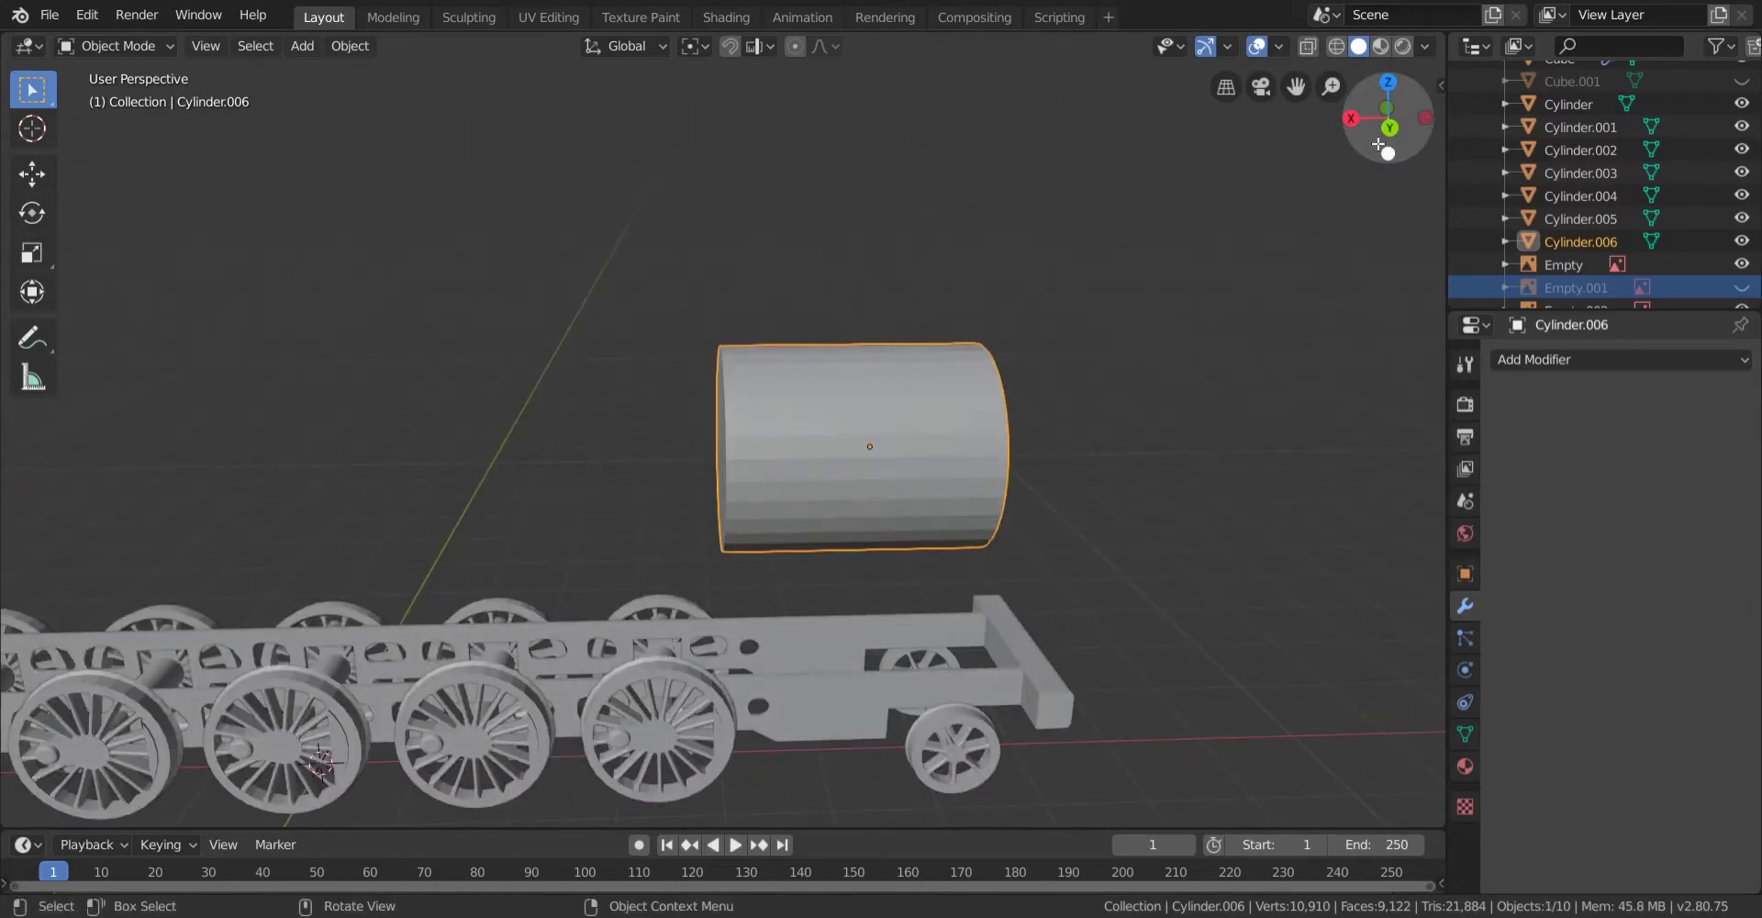
{"action": "left_click", "coordinate": [1378, 144]}
{"action": "key", "text": "shift+z"}
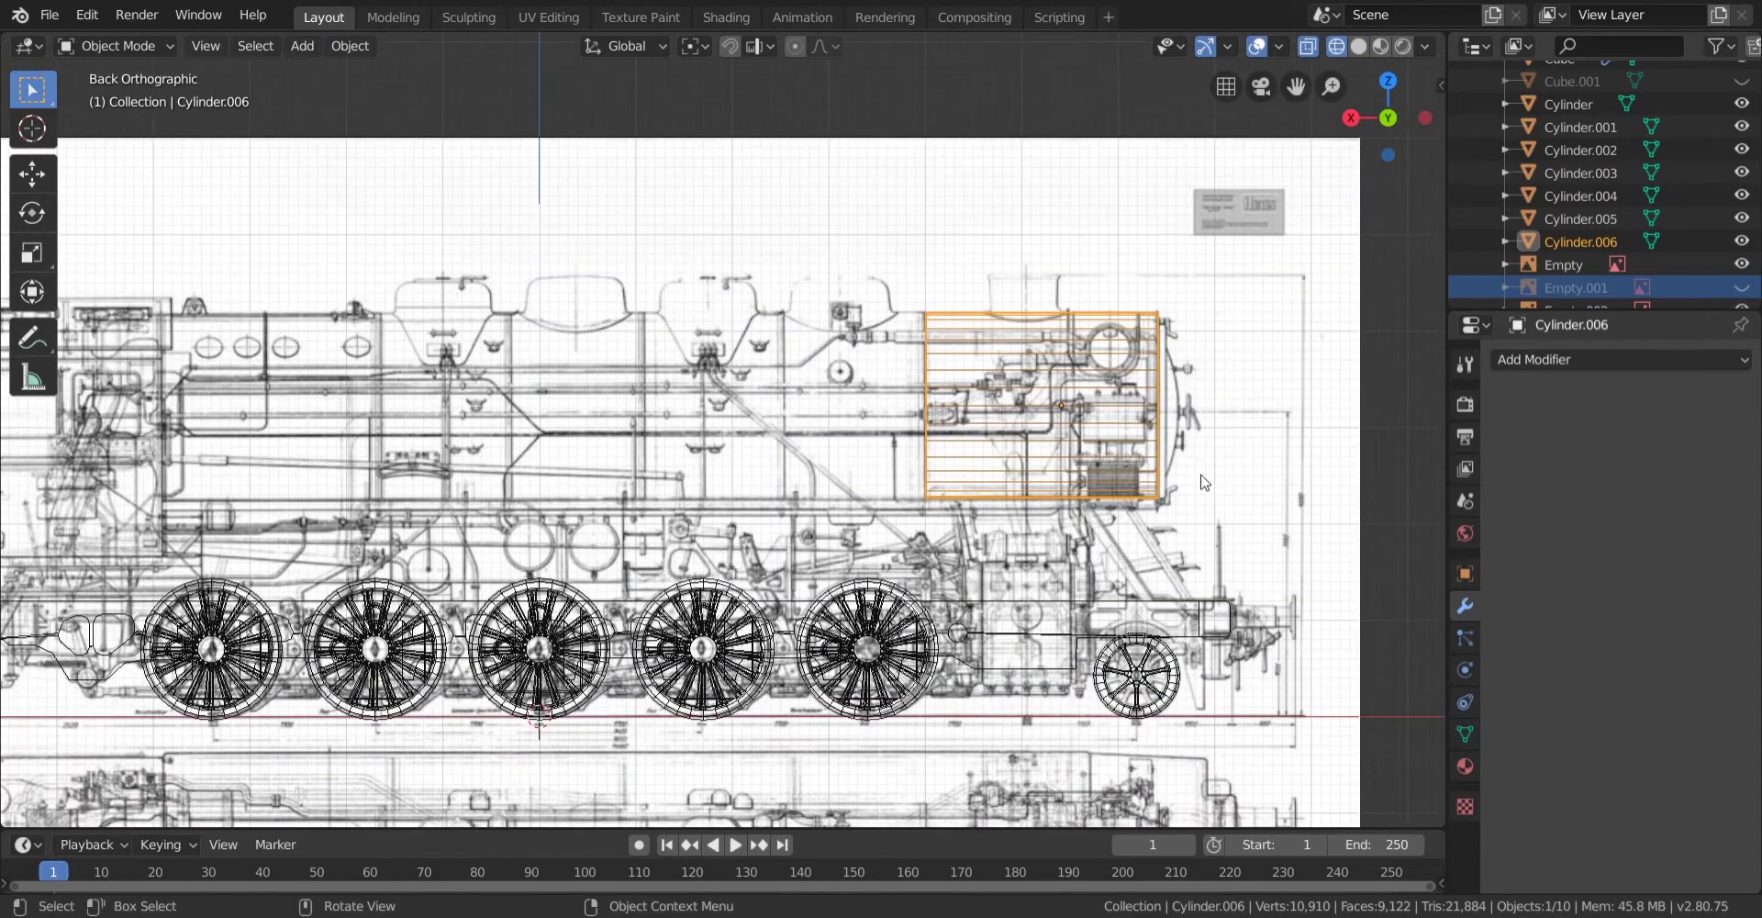
Duplicate the smokebox cylinder and offset the copy 2.4 m along X, flush against the original's rear end.
{"action": "scroll", "coordinate": [1205, 482], "scroll_direction": "down", "scroll_amount": 2}
{"action": "middle_click_drag", "start_coordinate": [1204, 483], "coordinate": [948, 448]}
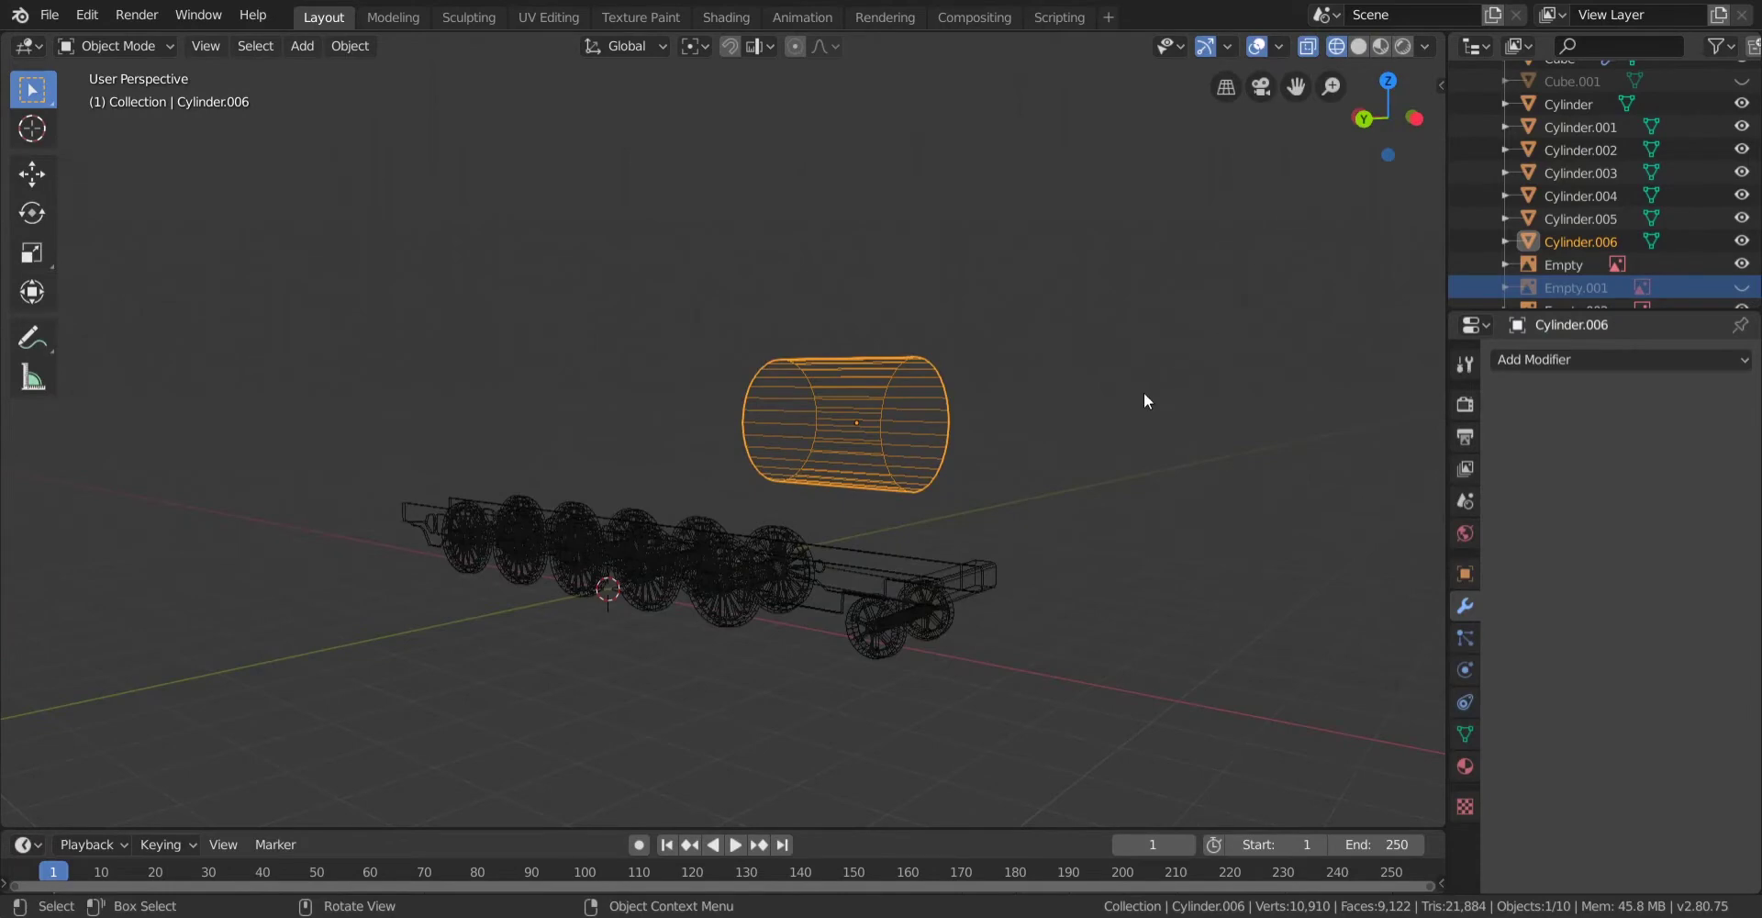
{"action": "key", "text": "shift+d"}
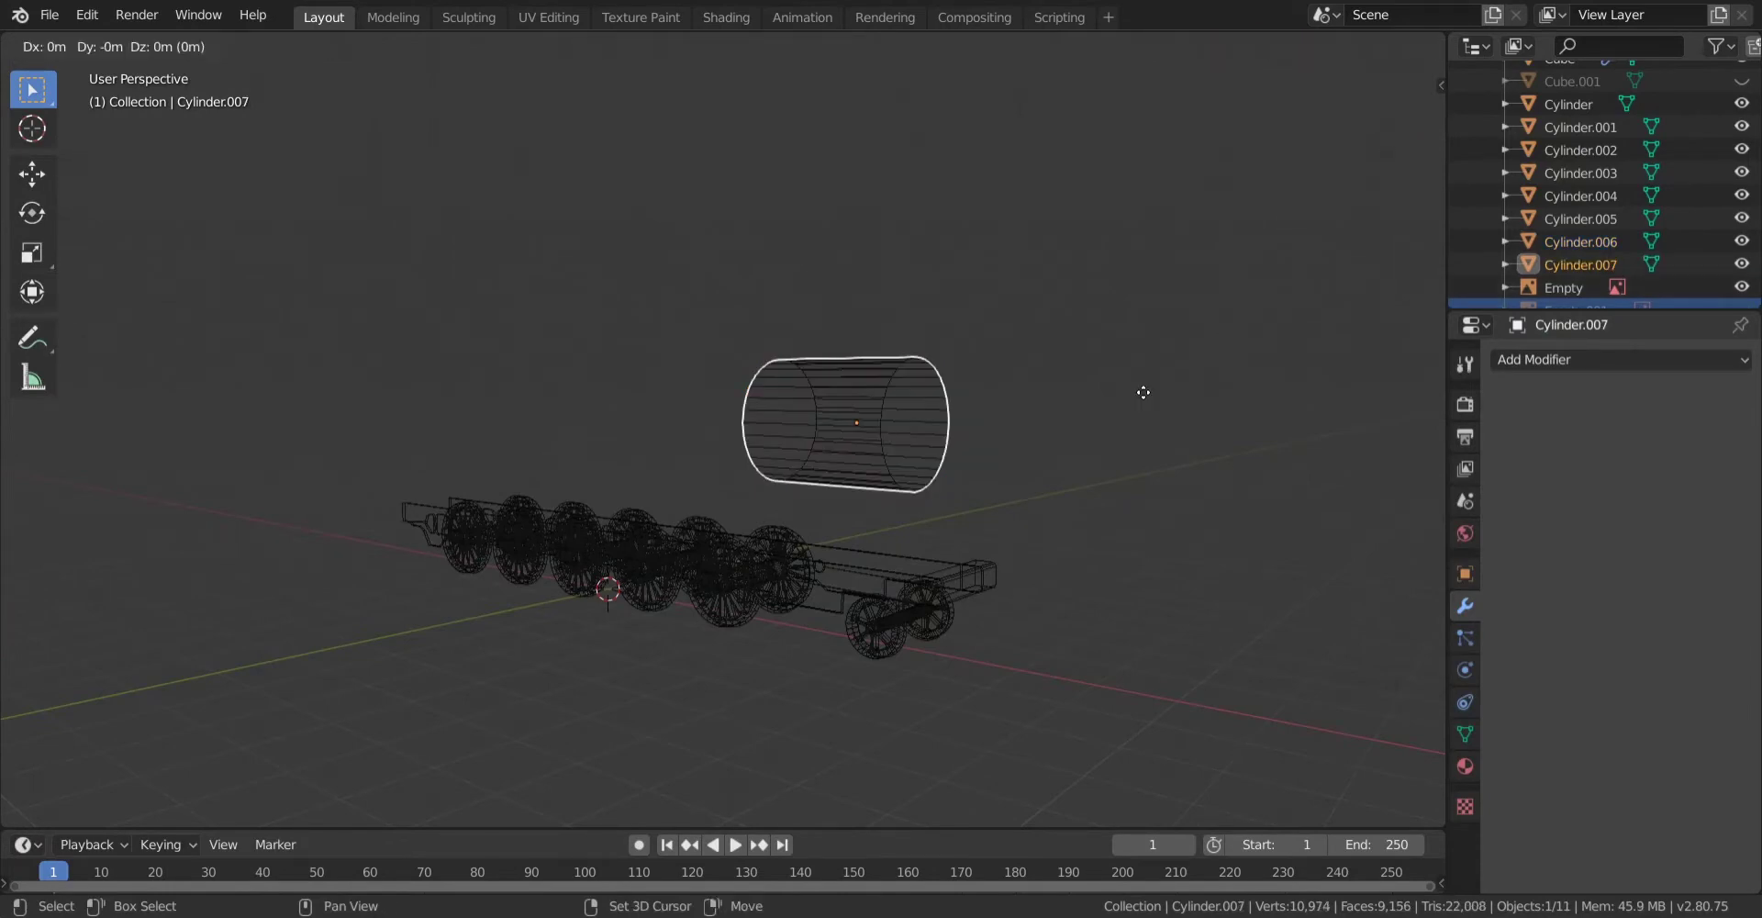
{"action": "key", "text": "Escape"}
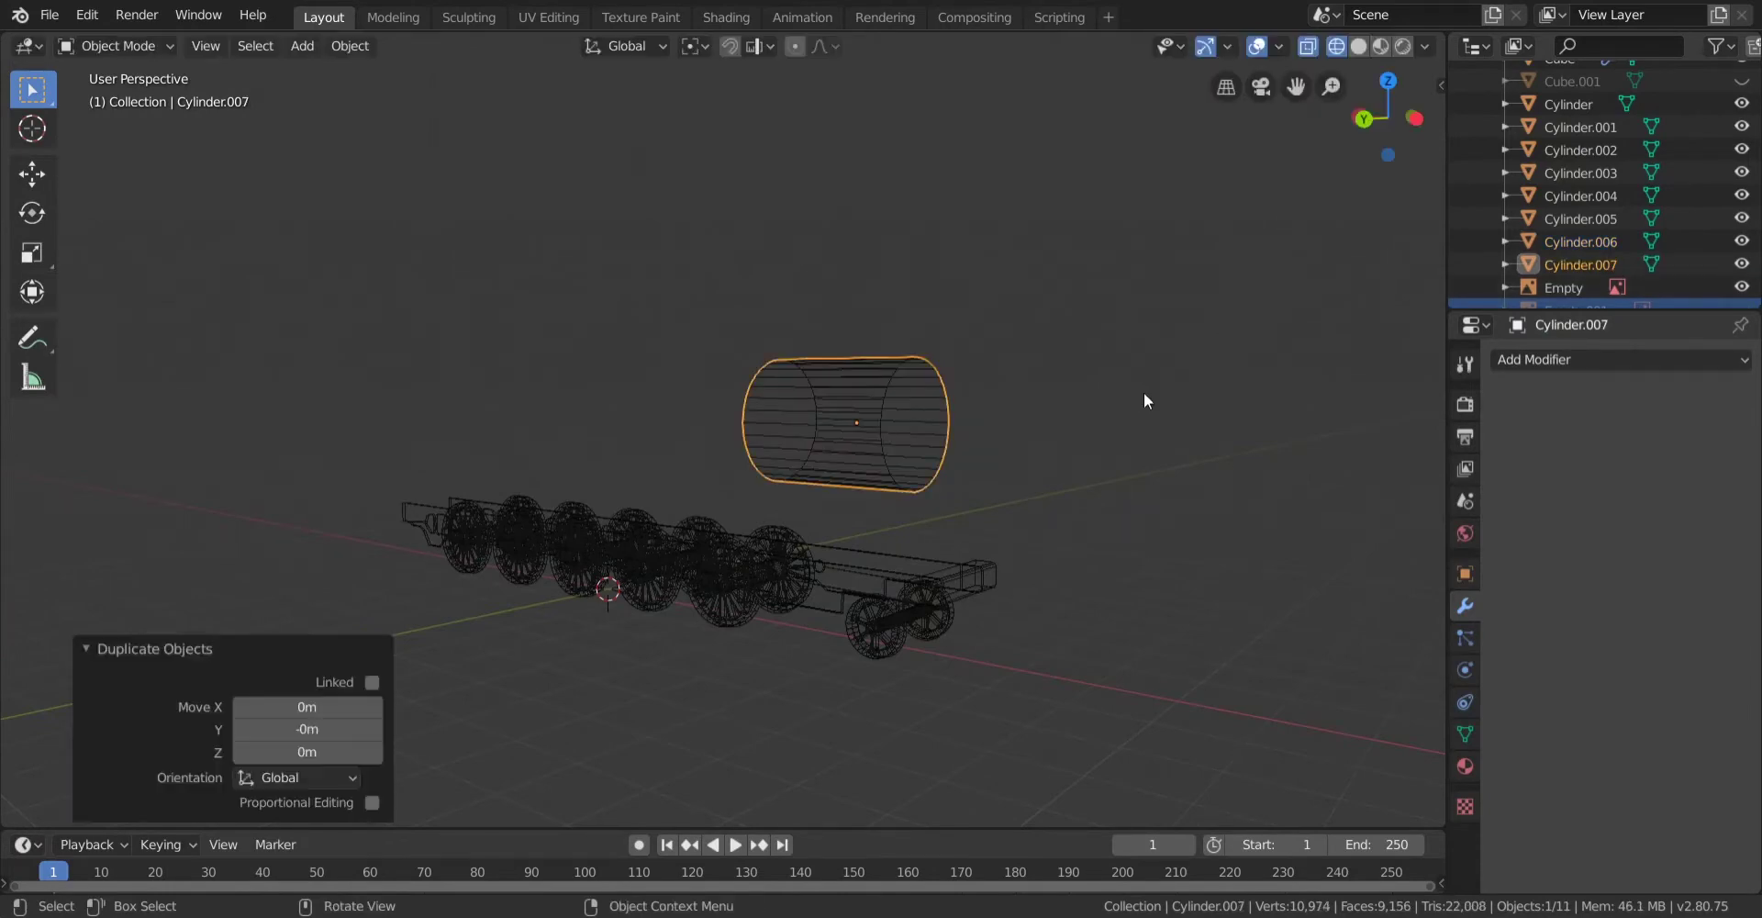
{"action": "left_click", "coordinate": [1364, 119]}
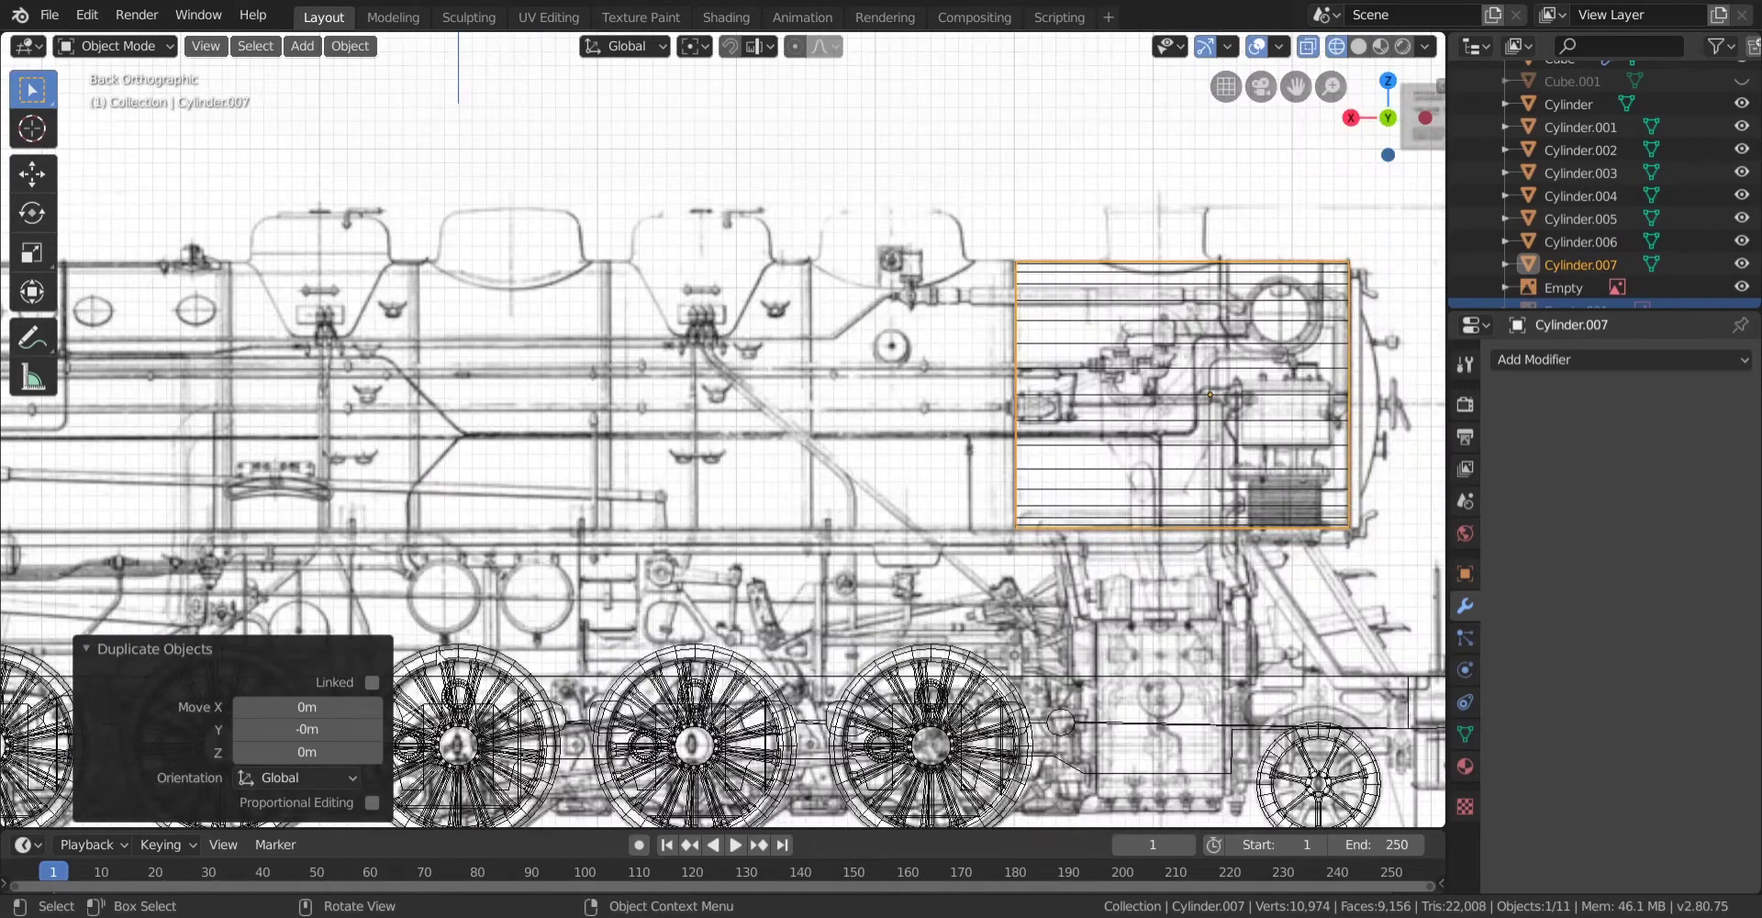
{"action": "left_click_drag", "start_coordinate": [307, 707], "coordinate": [354, 706]}
{"action": "scroll", "coordinate": [739, 436], "scroll_direction": "up", "scroll_amount": 5}
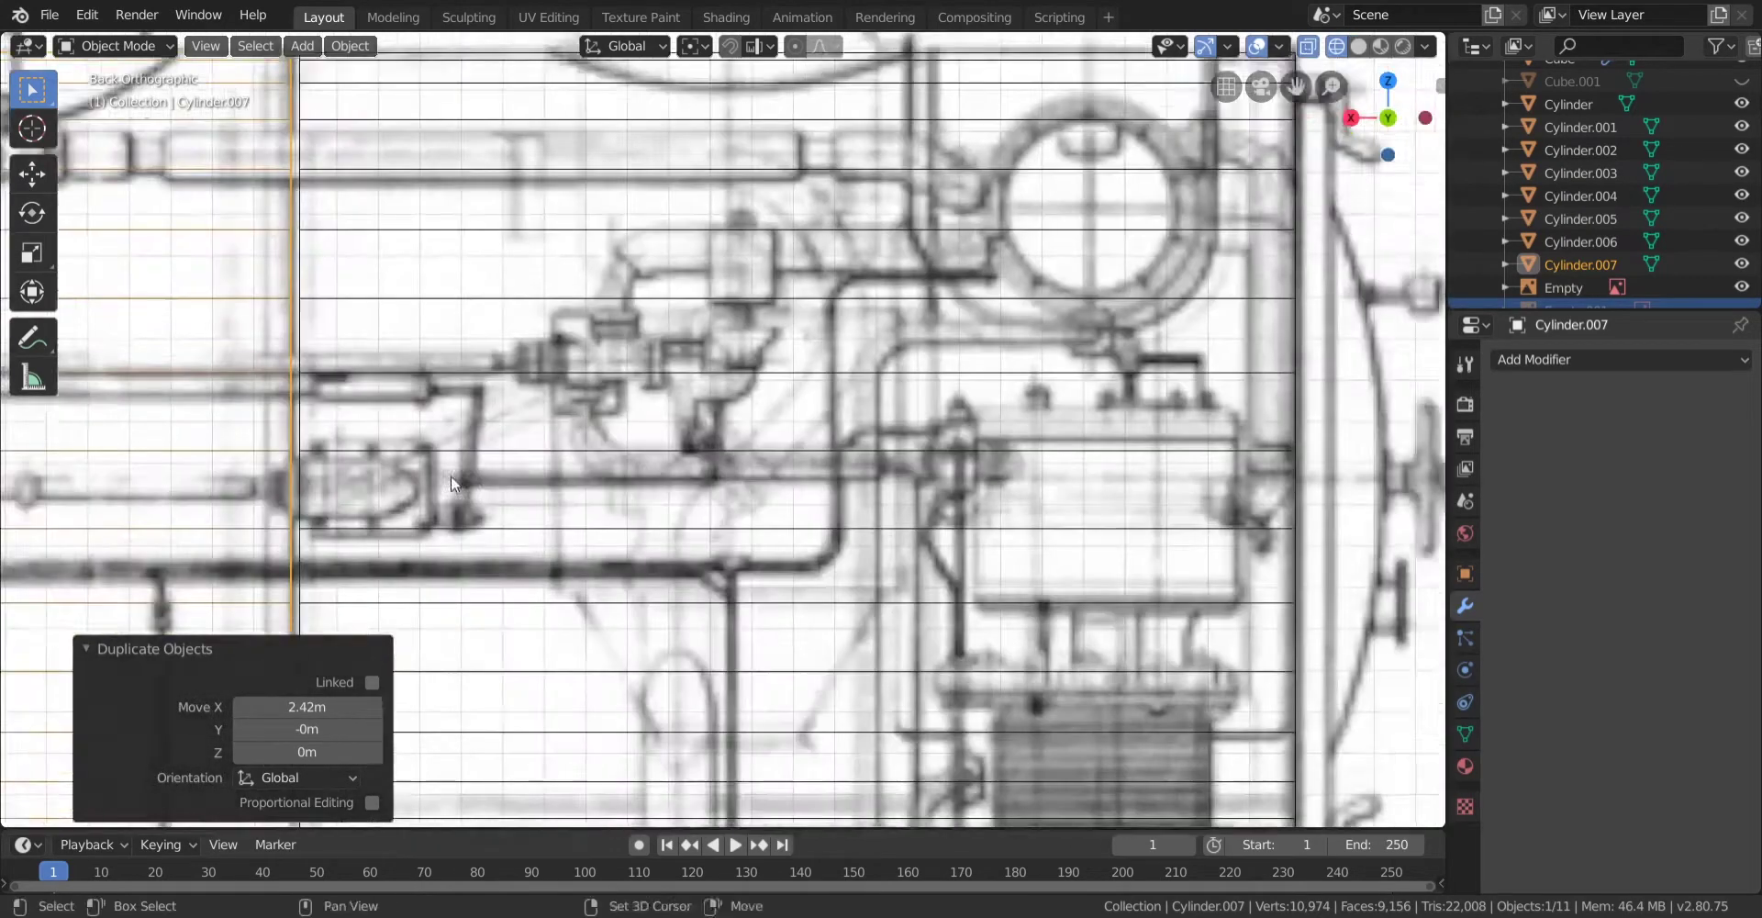
{"action": "scroll", "coordinate": [896, 493], "scroll_direction": "up", "scroll_amount": 5}
{"action": "middle_click_drag", "start_coordinate": [450, 482], "coordinate": [688, 464], "text": "shift"}
{"action": "scroll", "coordinate": [688, 464], "scroll_direction": "up", "scroll_amount": 7}
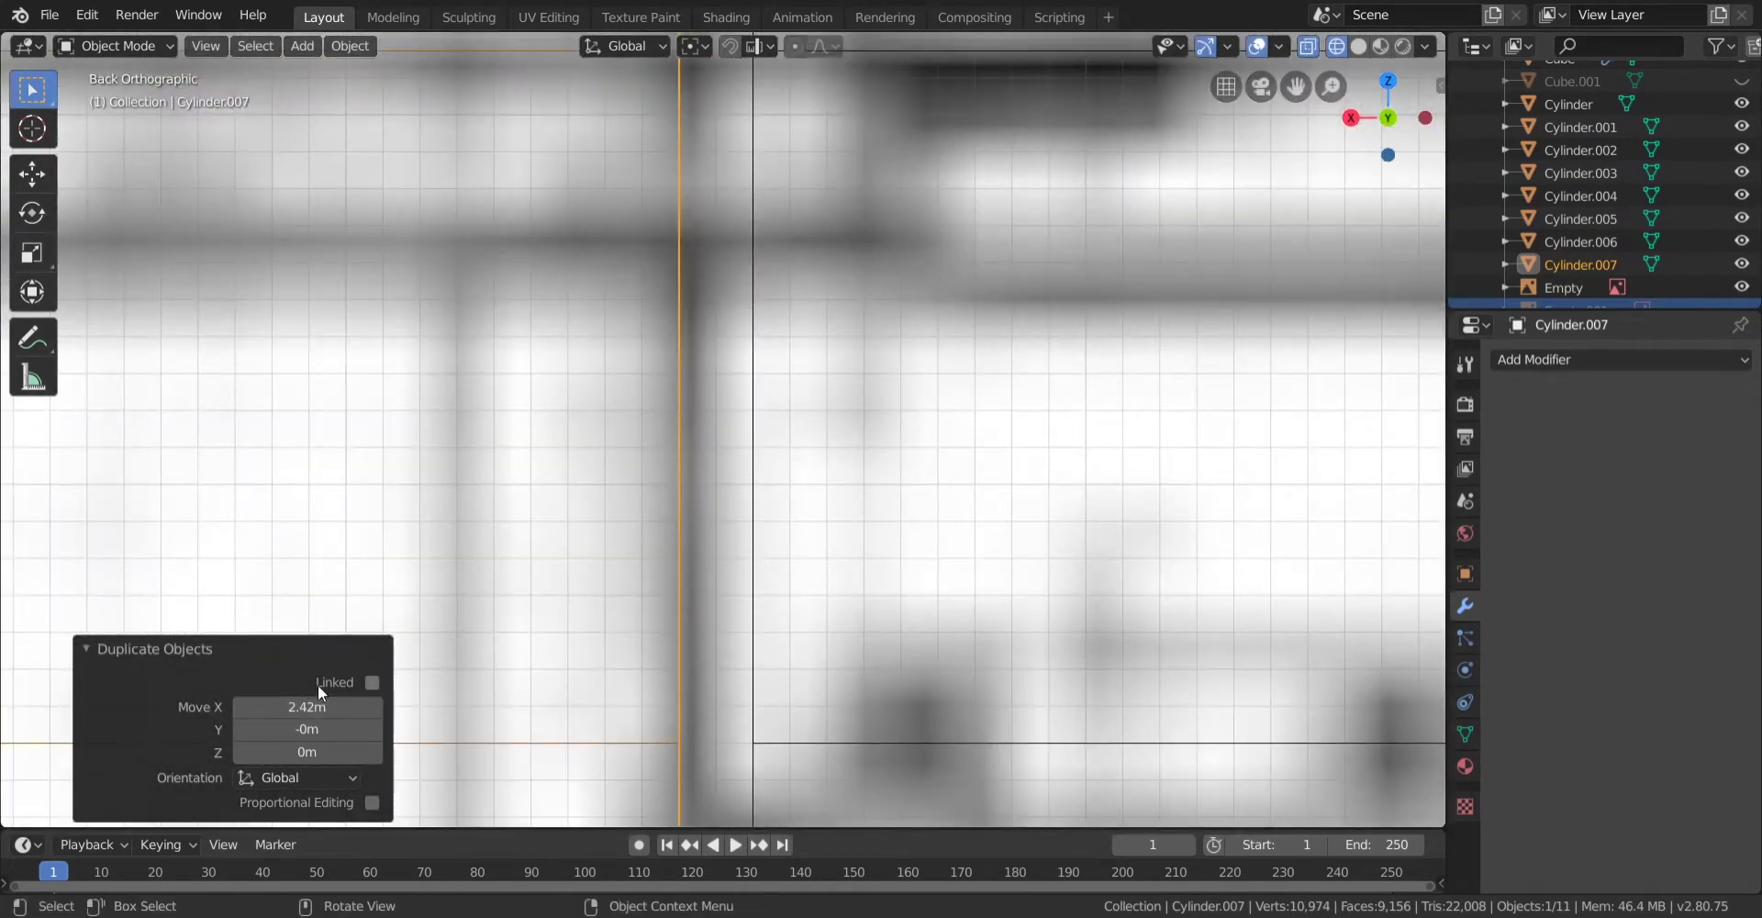
{"action": "left_click_drag", "start_coordinate": [306, 706], "coordinate": [237, 706]}
{"action": "scroll", "coordinate": [554, 254], "scroll_direction": "down", "scroll_amount": 18}
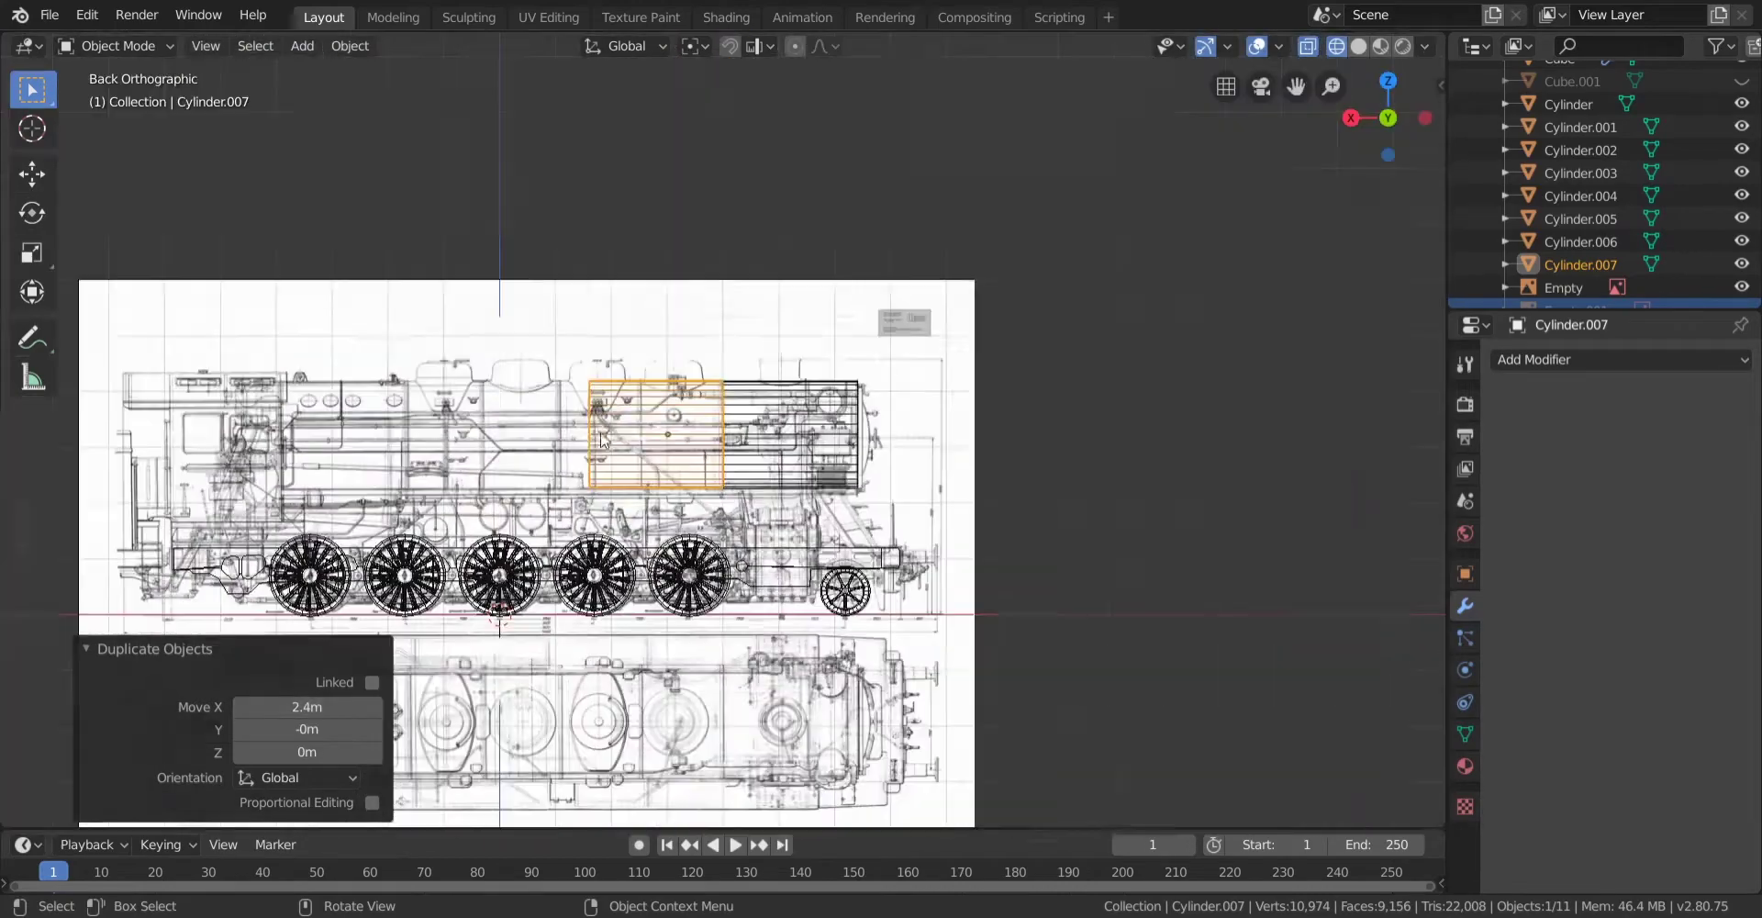
Stretch the copied cylinder by moving its rear end face back to the boiler seam ahead of the cab windows.
{"action": "middle_click_drag", "start_coordinate": [554, 253], "coordinate": [730, 245], "text": "shift"}
{"action": "scroll", "coordinate": [730, 245], "scroll_direction": "up", "scroll_amount": 5}
{"action": "key", "text": "Tab"}
{"action": "left_click_drag", "start_coordinate": [881, 642], "coordinate": [880, 642]}
{"action": "key", "text": "g"}
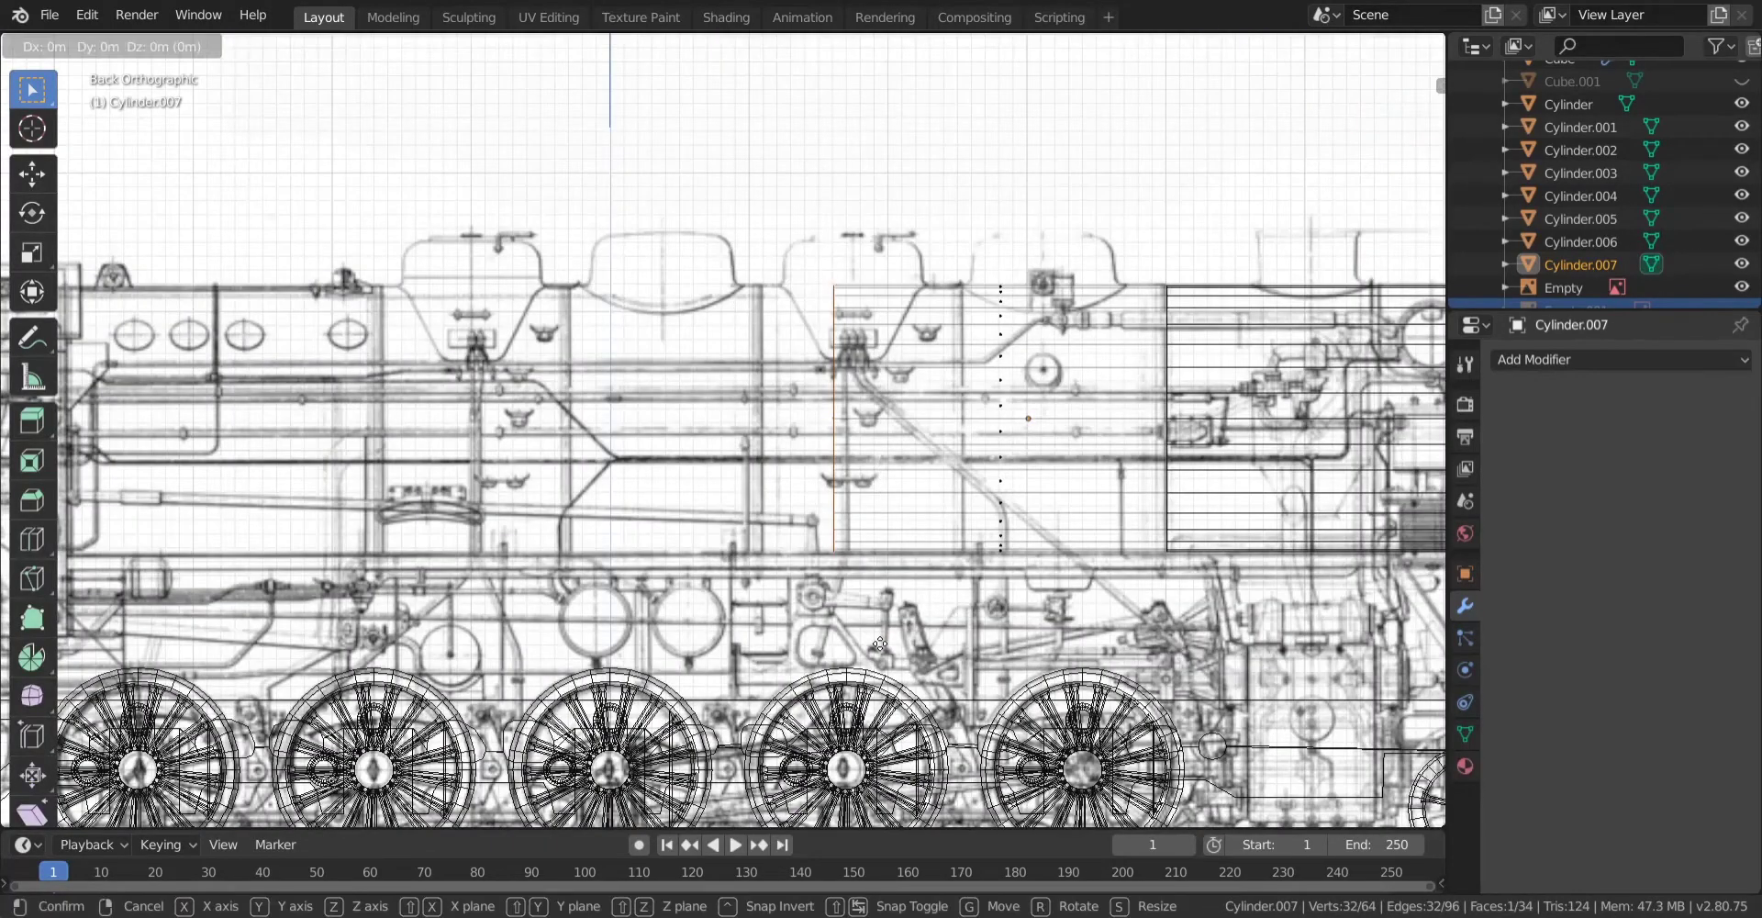
{"action": "left_click", "coordinate": [526, 650]}
{"action": "middle_click_drag", "start_coordinate": [526, 650], "coordinate": [698, 636], "text": "shift"}
{"action": "scroll", "coordinate": [681, 529], "scroll_direction": "up", "scroll_amount": 9}
{"action": "scroll", "coordinate": [628, 406], "scroll_direction": "down", "scroll_amount": 8}
{"action": "scroll", "coordinate": [698, 637], "scroll_direction": "up", "scroll_amount": 1}
{"action": "middle_click_drag", "start_coordinate": [456, 616], "coordinate": [430, 653], "text": "shift"}
Set the rear end face's move to X 3.3 m and Z 0 m so it meets the seam.
{"action": "left_click_drag", "start_coordinate": [308, 706], "coordinate": [414, 705]}
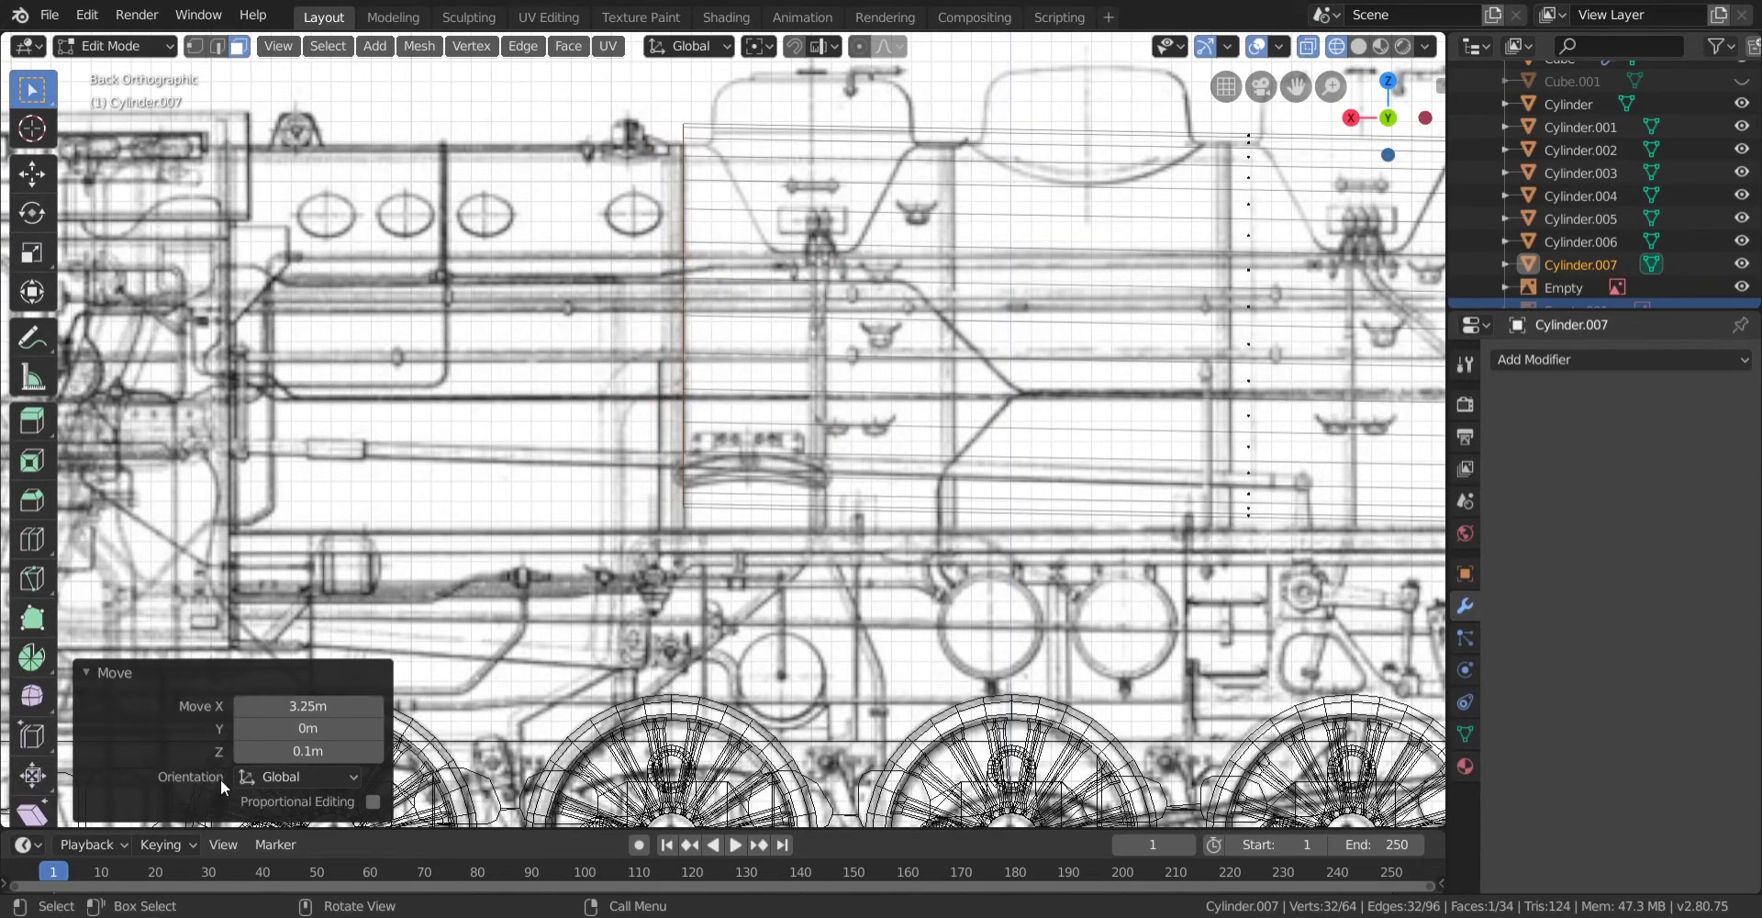
{"action": "left_click", "coordinate": [293, 745]}
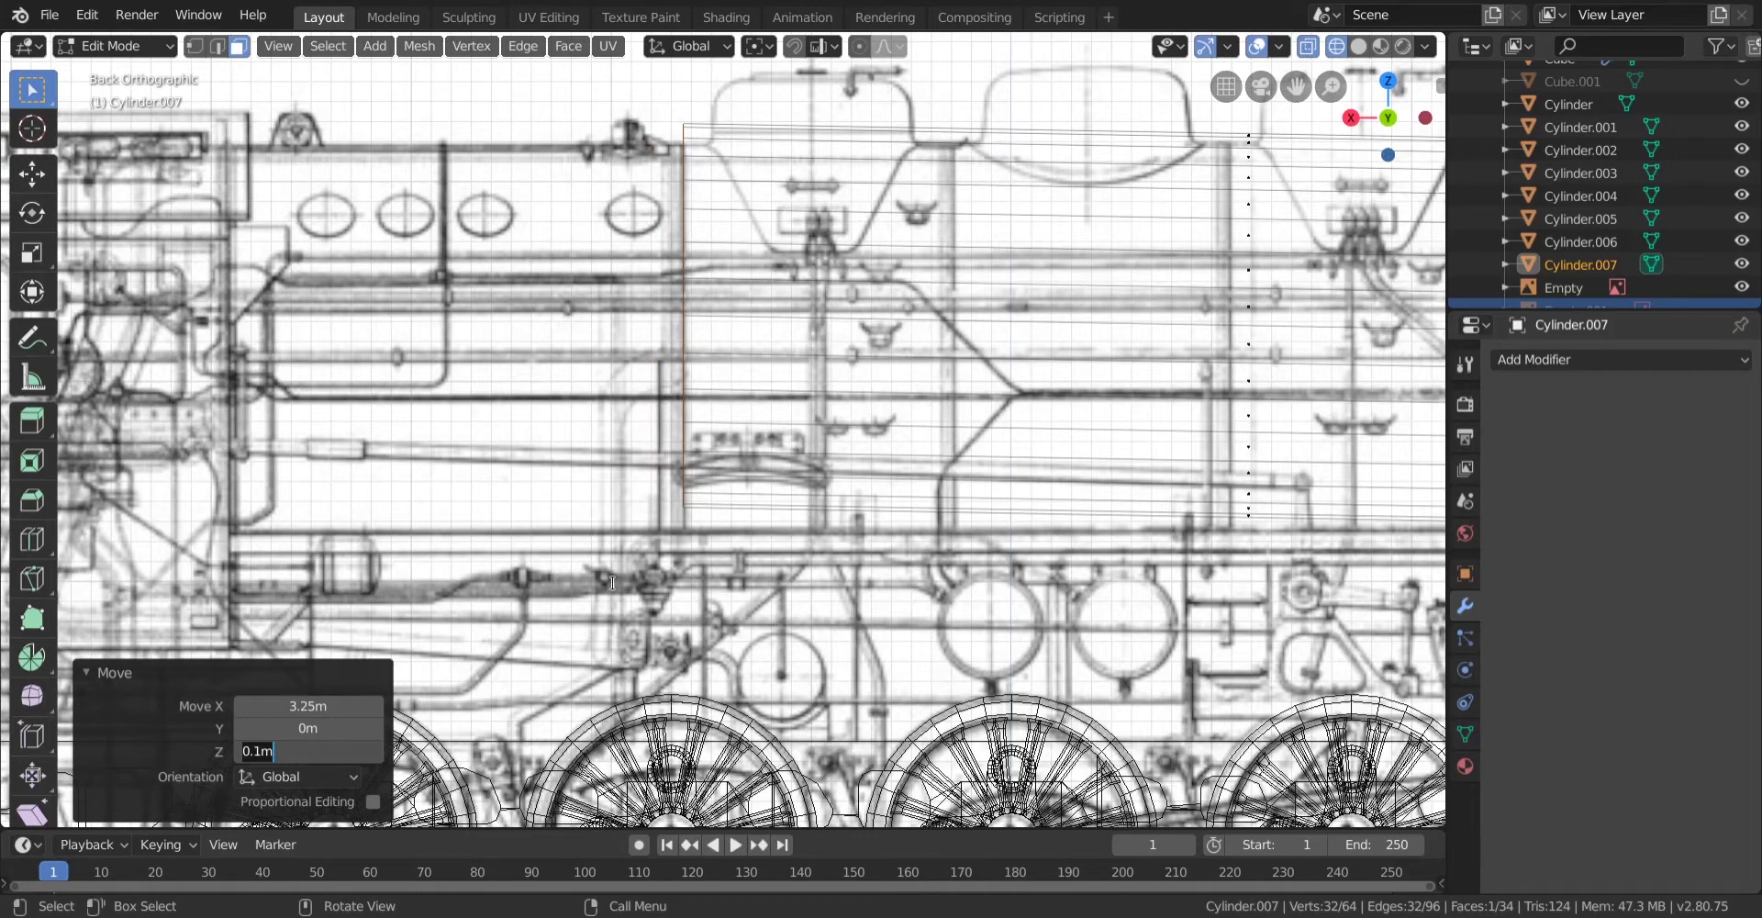
{"action": "type", "text": "0"}
{"action": "key", "text": "Return"}
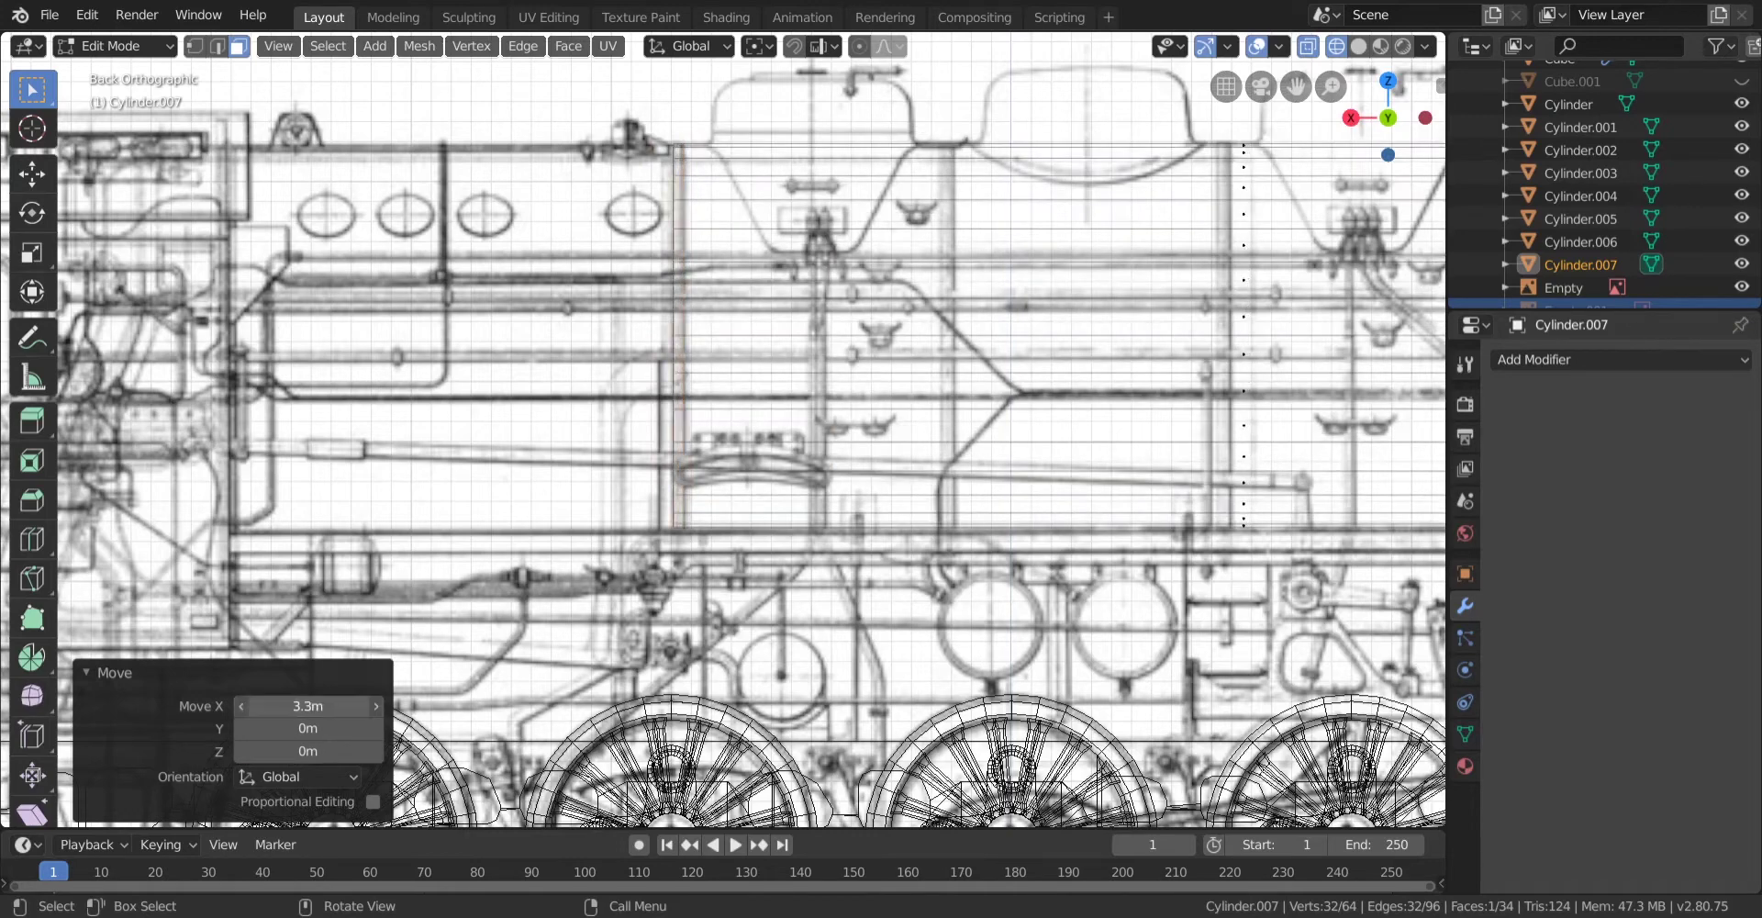
{"action": "scroll", "coordinate": [380, 329], "scroll_direction": "down", "scroll_amount": 1}
{"action": "scroll", "coordinate": [380, 330], "scroll_direction": "up", "scroll_amount": 1}
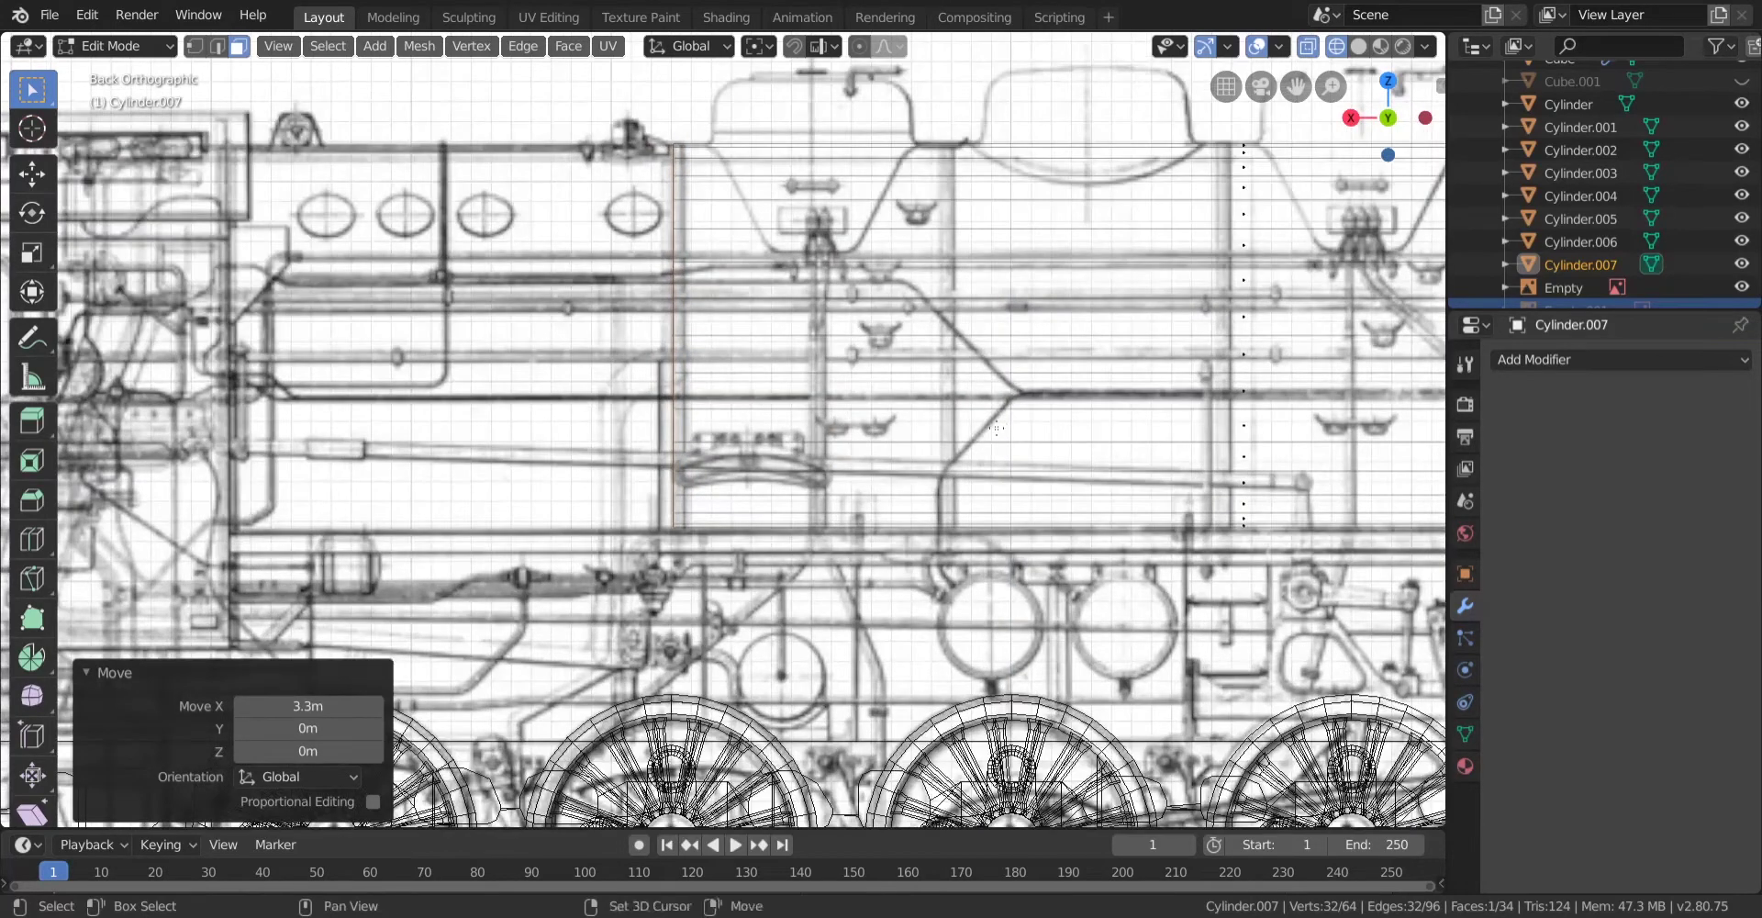
Duplicate the entire long boiler cylinder mesh within the same object and offset the copy -1.36 m along X.
{"action": "middle_click_drag", "start_coordinate": [991, 303], "coordinate": [588, 419], "text": "shift"}
{"action": "scroll", "coordinate": [999, 399], "scroll_direction": "down", "scroll_amount": 1}
{"action": "mouse_move", "coordinate": [1000, 399]}
{"action": "middle_mouse_down", "text": "shift"}
{"action": "mouse_move", "coordinate": [499, 386]}
{"action": "mouse_move", "coordinate": [745, 414]}
{"action": "middle_mouse_up", "text": "shift"}
{"action": "scroll", "coordinate": [499, 386], "scroll_direction": "down", "scroll_amount": 2}
{"action": "key", "text": "shift+z"}
{"action": "key", "text": "shift+z"}
{"action": "scroll", "coordinate": [744, 414], "scroll_direction": "up", "scroll_amount": 2}
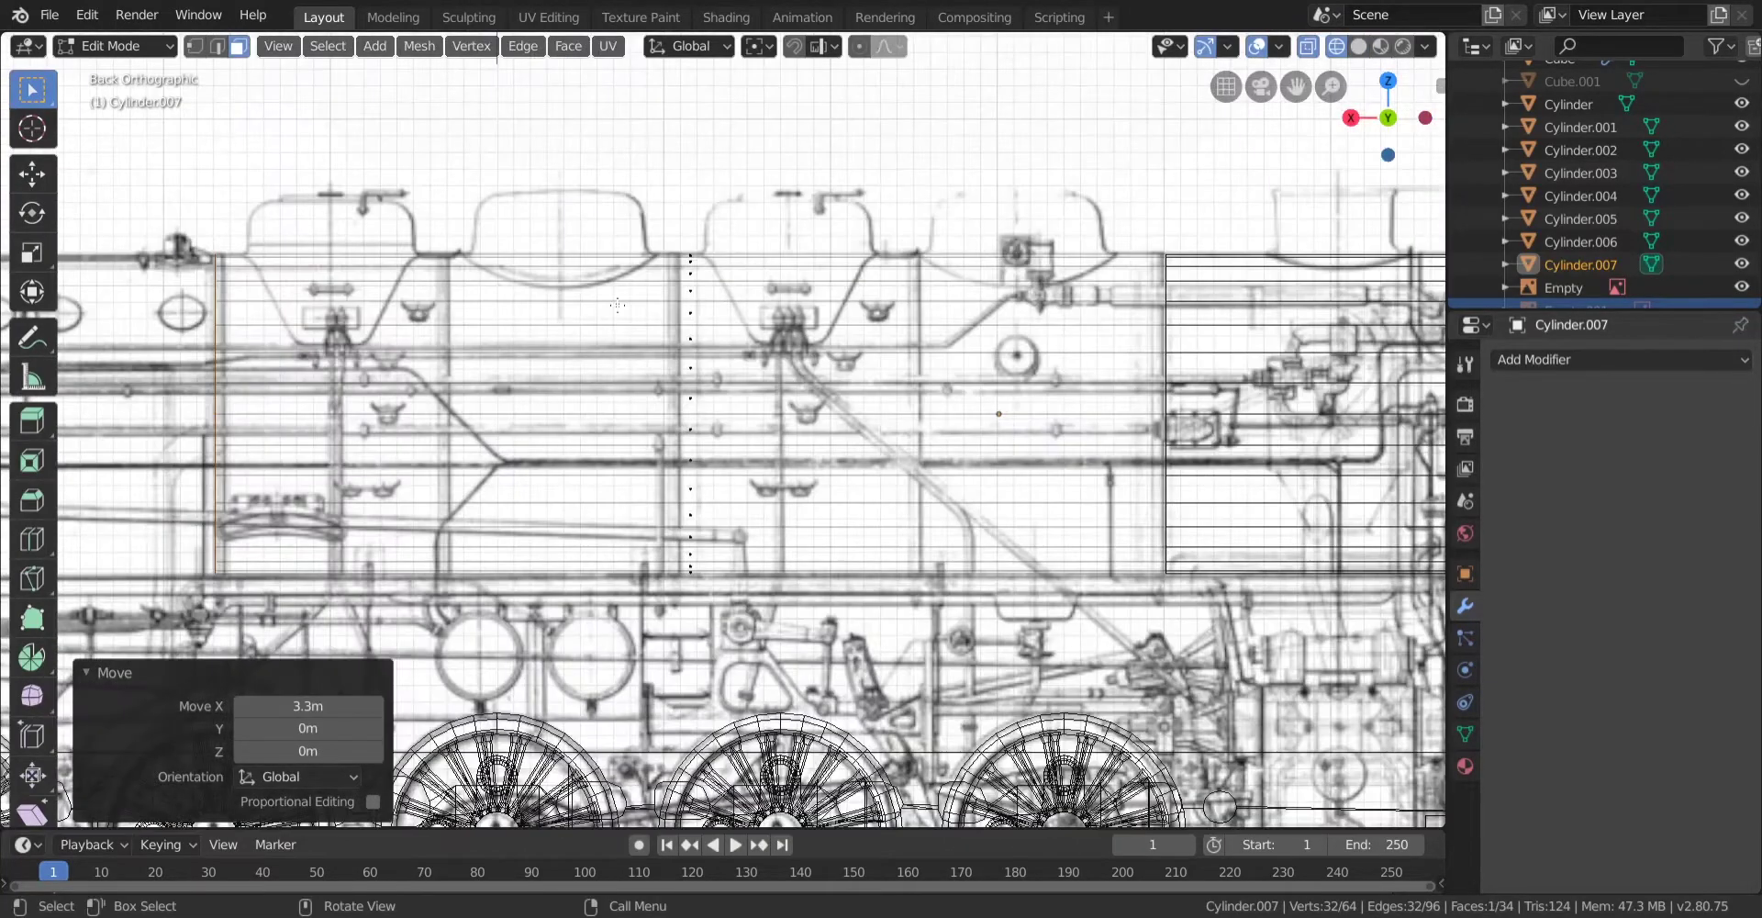
{"action": "left_click_drag", "start_coordinate": [627, 166], "coordinate": [811, 835]}
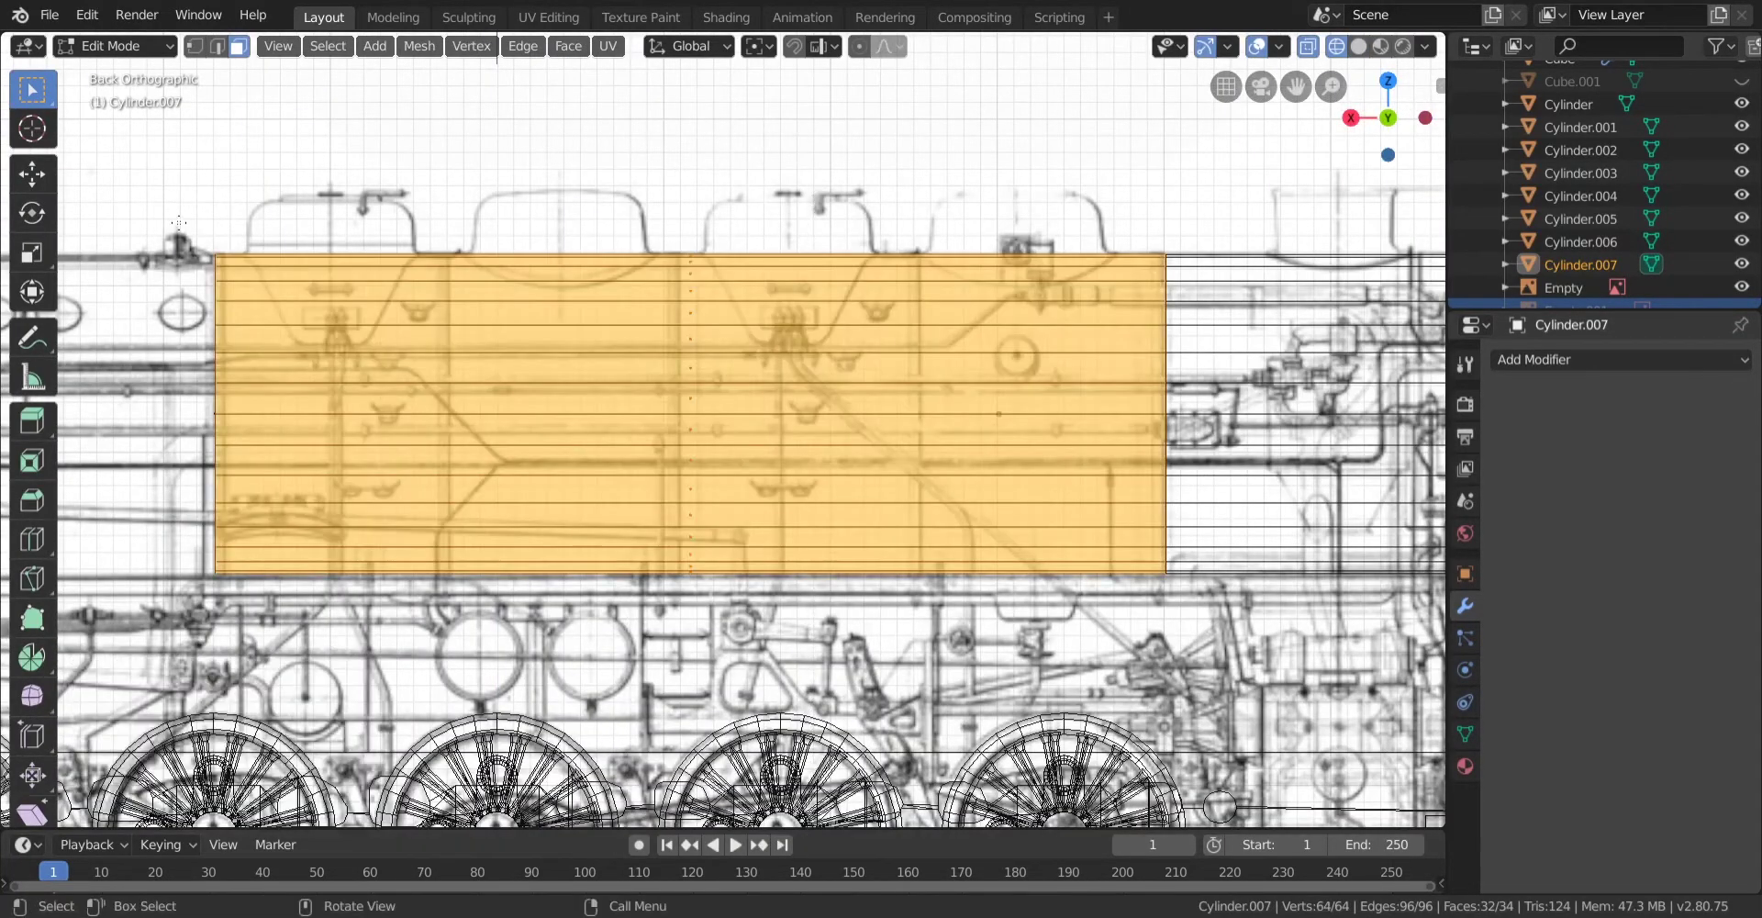
{"action": "left_click_drag", "start_coordinate": [161, 197], "coordinate": [364, 321]}
{"action": "left_click_drag", "start_coordinate": [1264, 718], "coordinate": [1227, 716]}
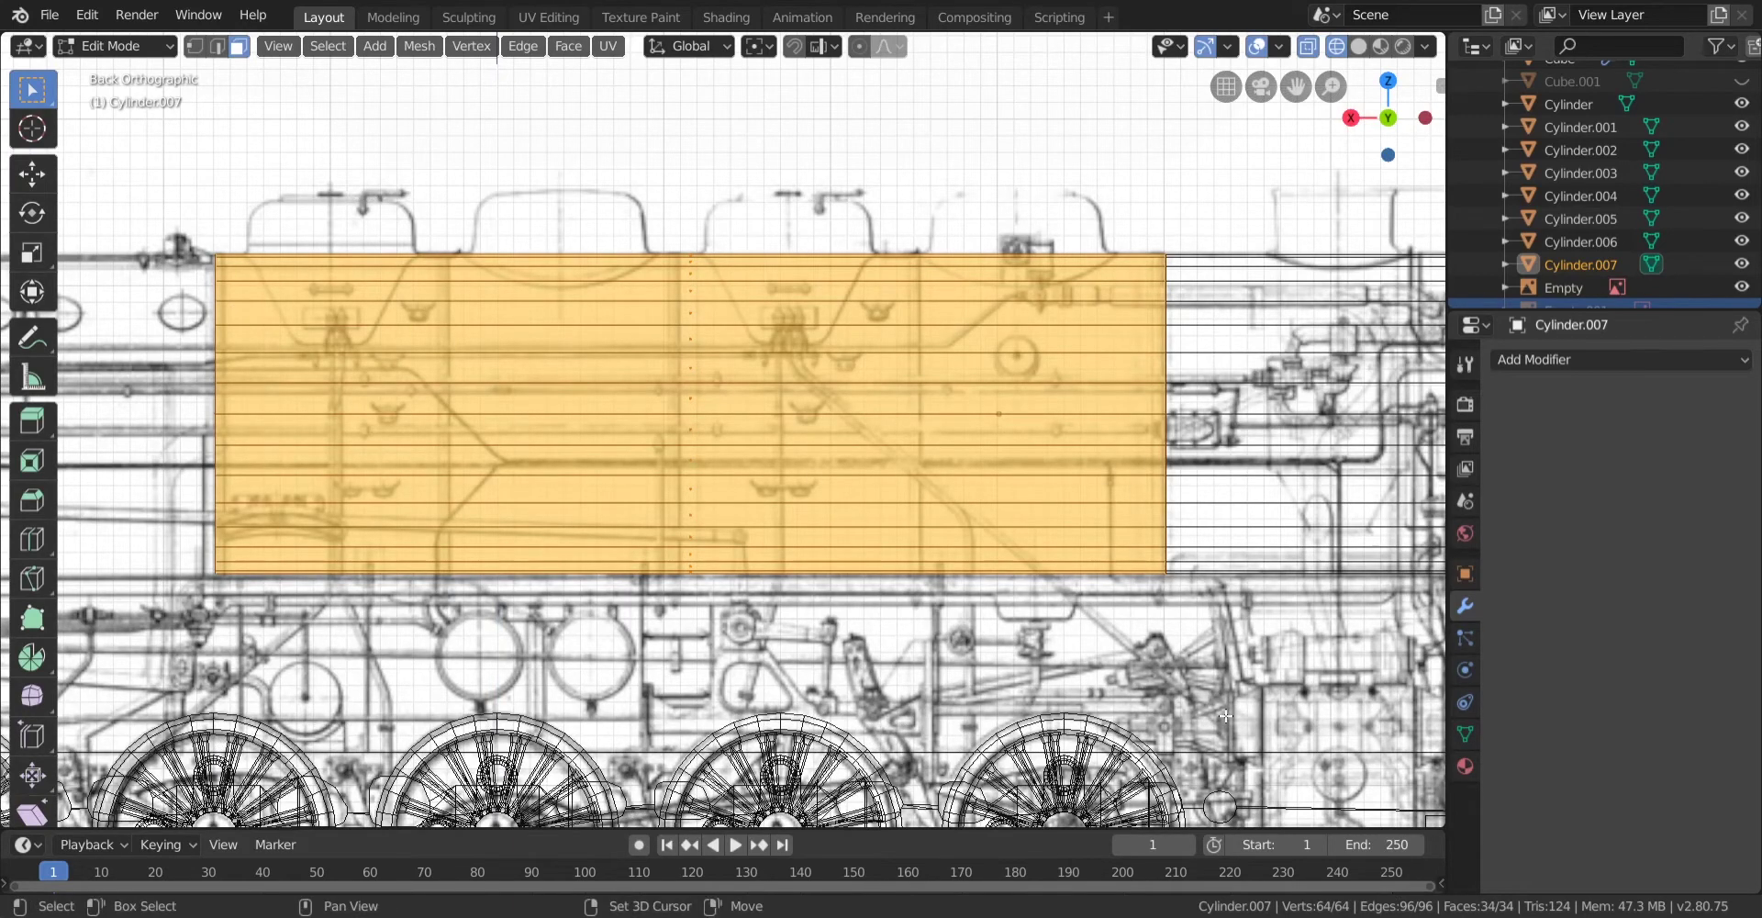
{"action": "key", "text": "shift+d"}
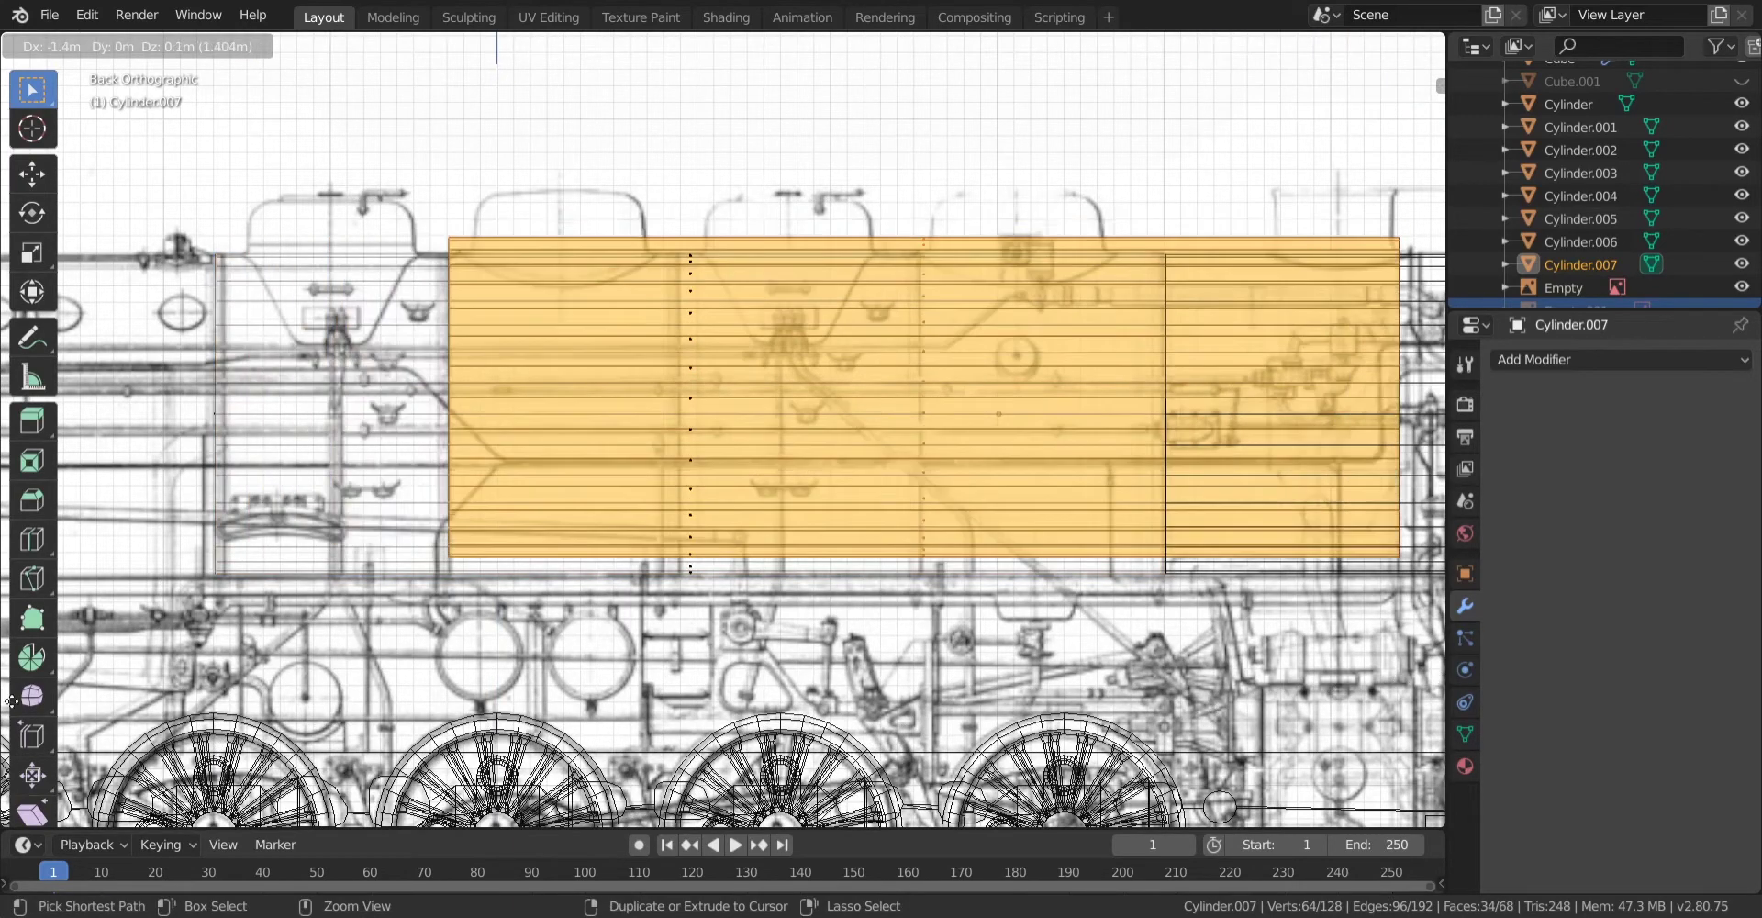
{"action": "left_click", "coordinate": [1428, 712]}
{"action": "scroll", "coordinate": [575, 630], "scroll_direction": "up", "scroll_amount": 5}
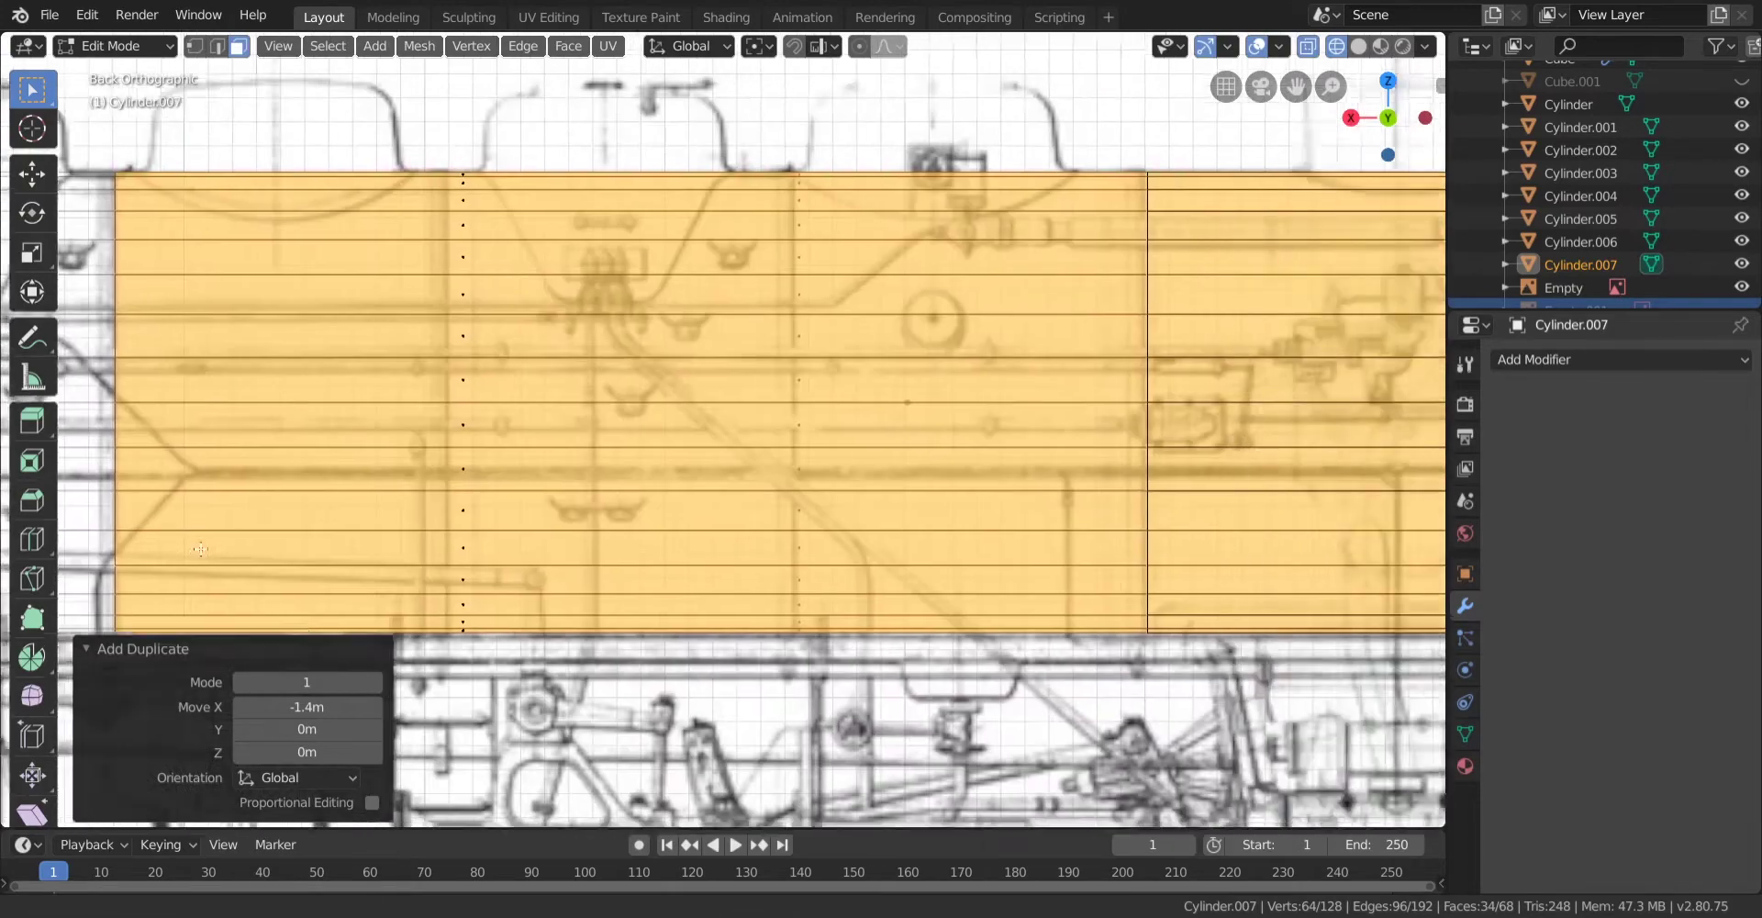
{"action": "scroll", "coordinate": [576, 629], "scroll_direction": "up", "scroll_amount": 3}
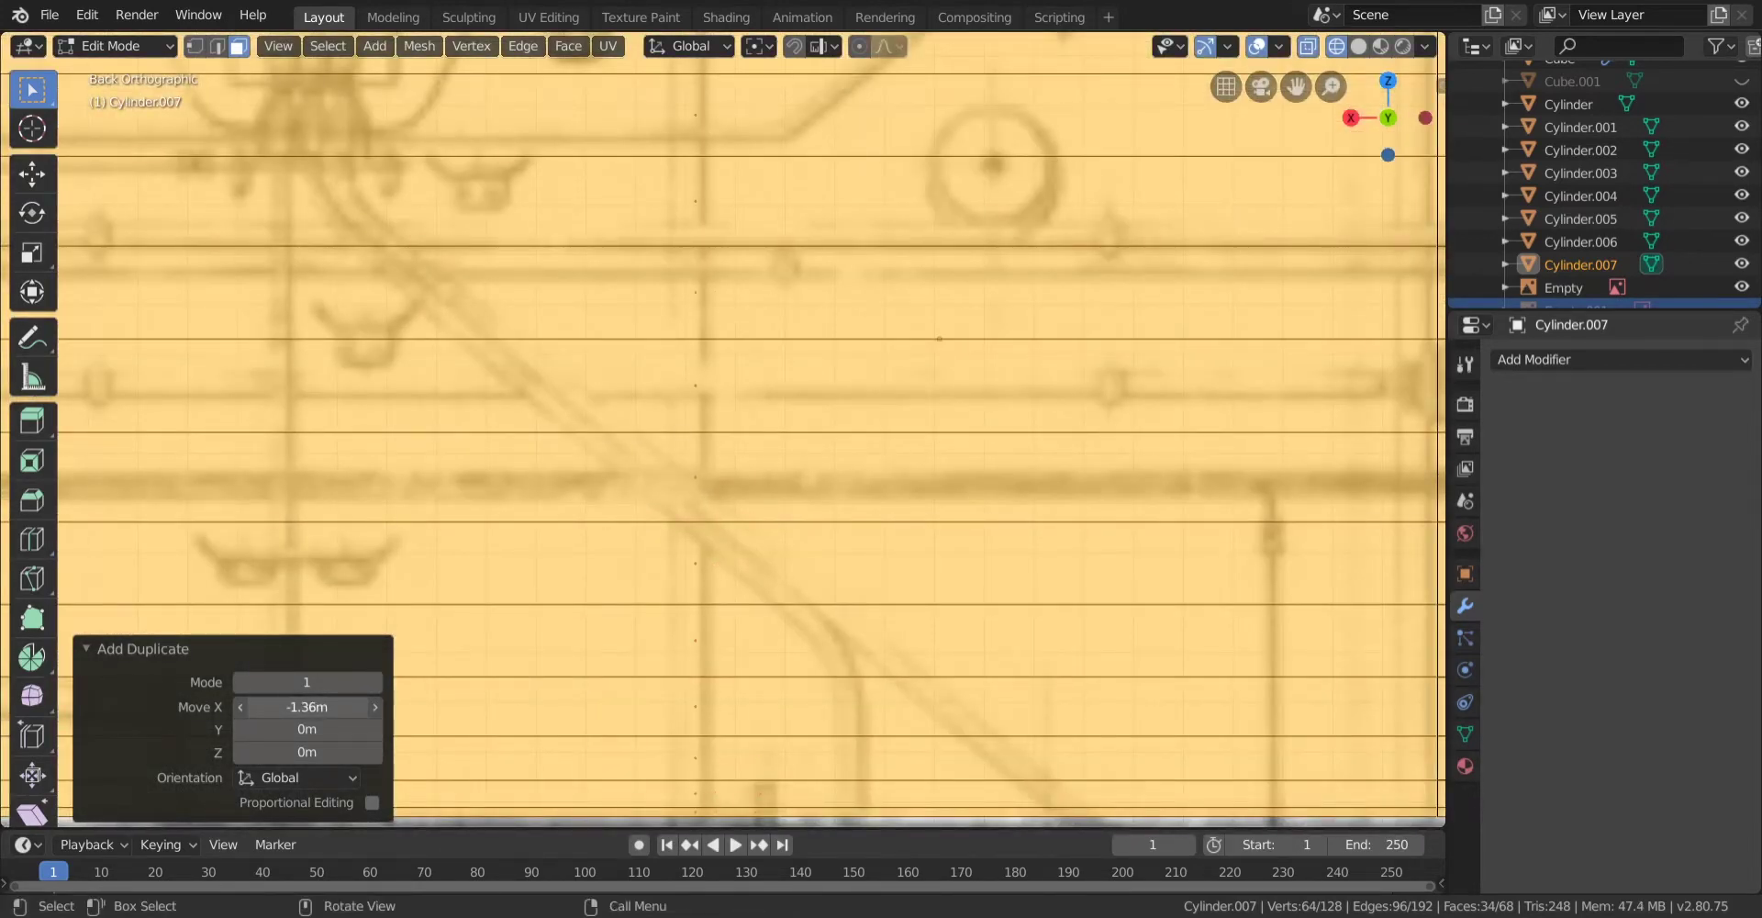
Shorten the copied mesh by moving its front end face 2.9 m along X, then -0.07 m onto the boiler band line.
{"action": "scroll", "coordinate": [855, 431], "scroll_direction": "down", "scroll_amount": 8}
{"action": "scroll", "coordinate": [855, 431], "scroll_direction": "up", "scroll_amount": 4}
{"action": "left_click", "coordinate": [1118, 471]}
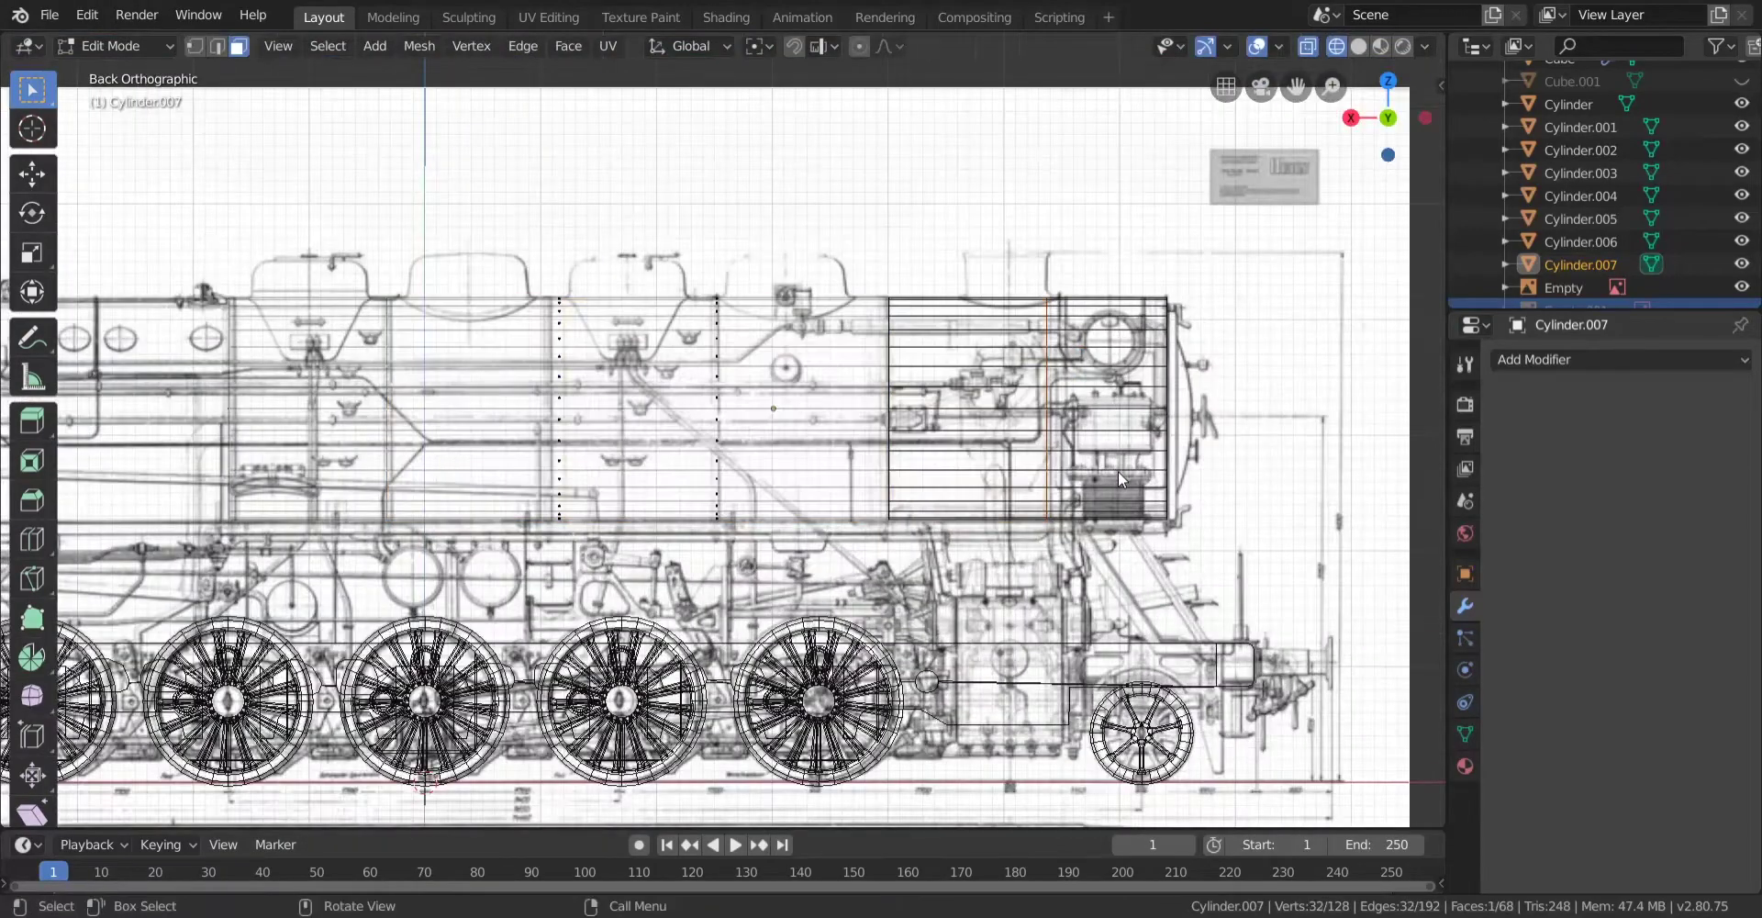
{"action": "scroll", "coordinate": [1117, 471], "scroll_direction": "up", "scroll_amount": 3}
{"action": "key", "text": "g"}
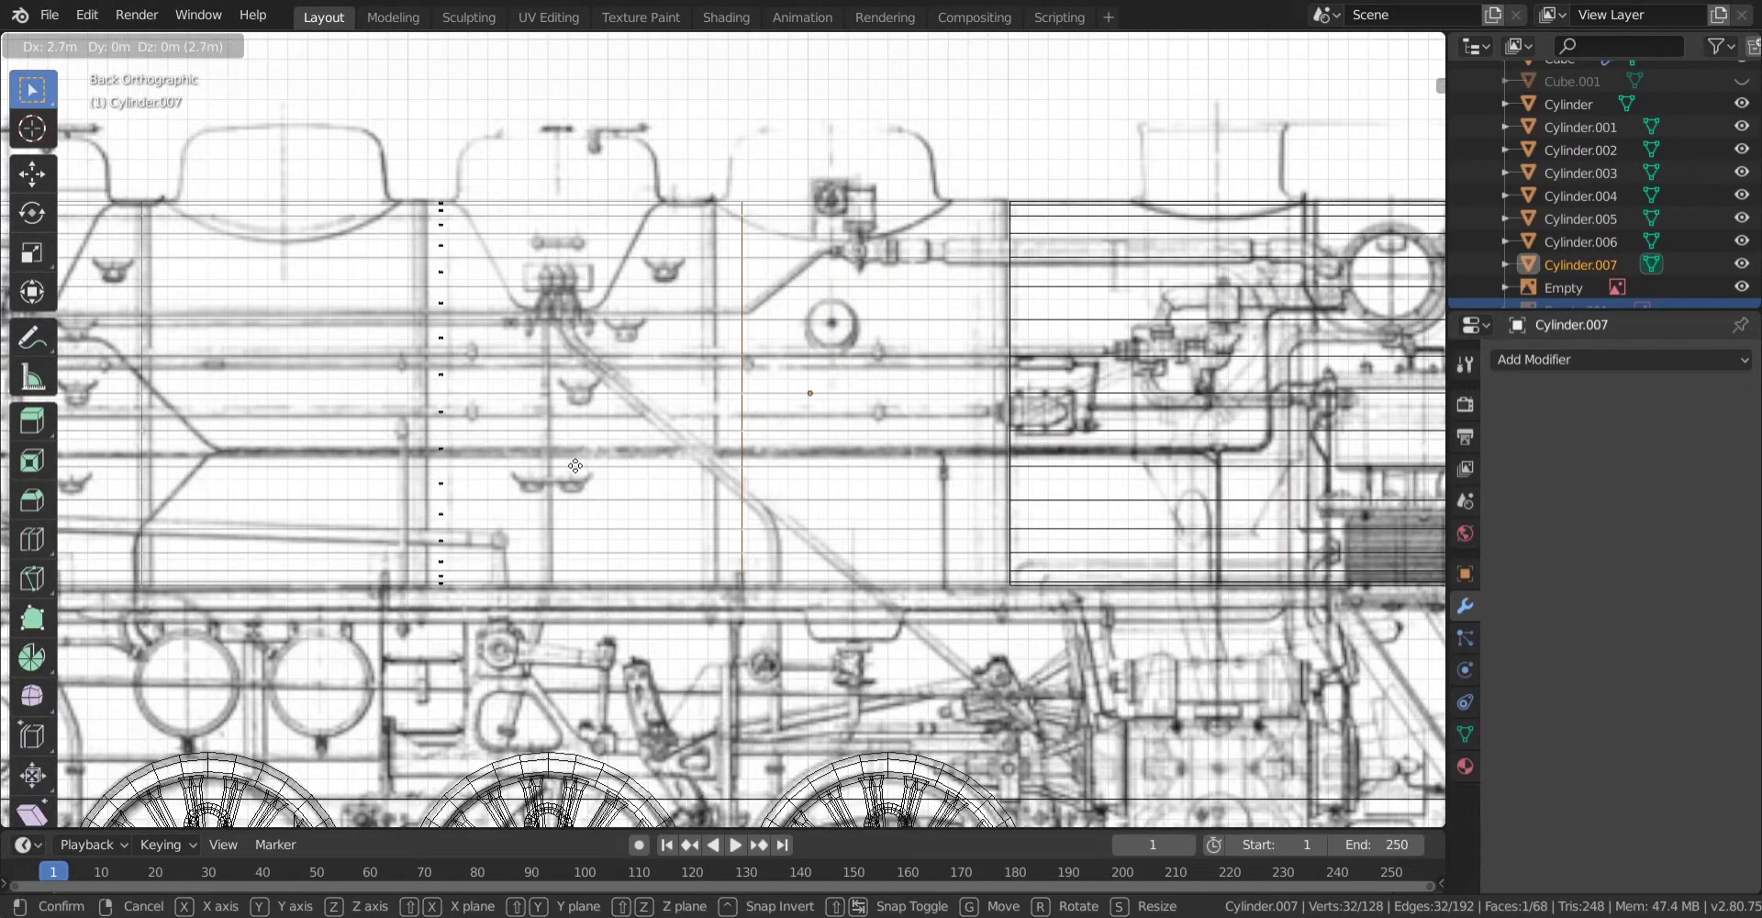
{"action": "left_click", "coordinate": [542, 466]}
{"action": "scroll", "coordinate": [642, 519], "scroll_direction": "up", "scroll_amount": 4}
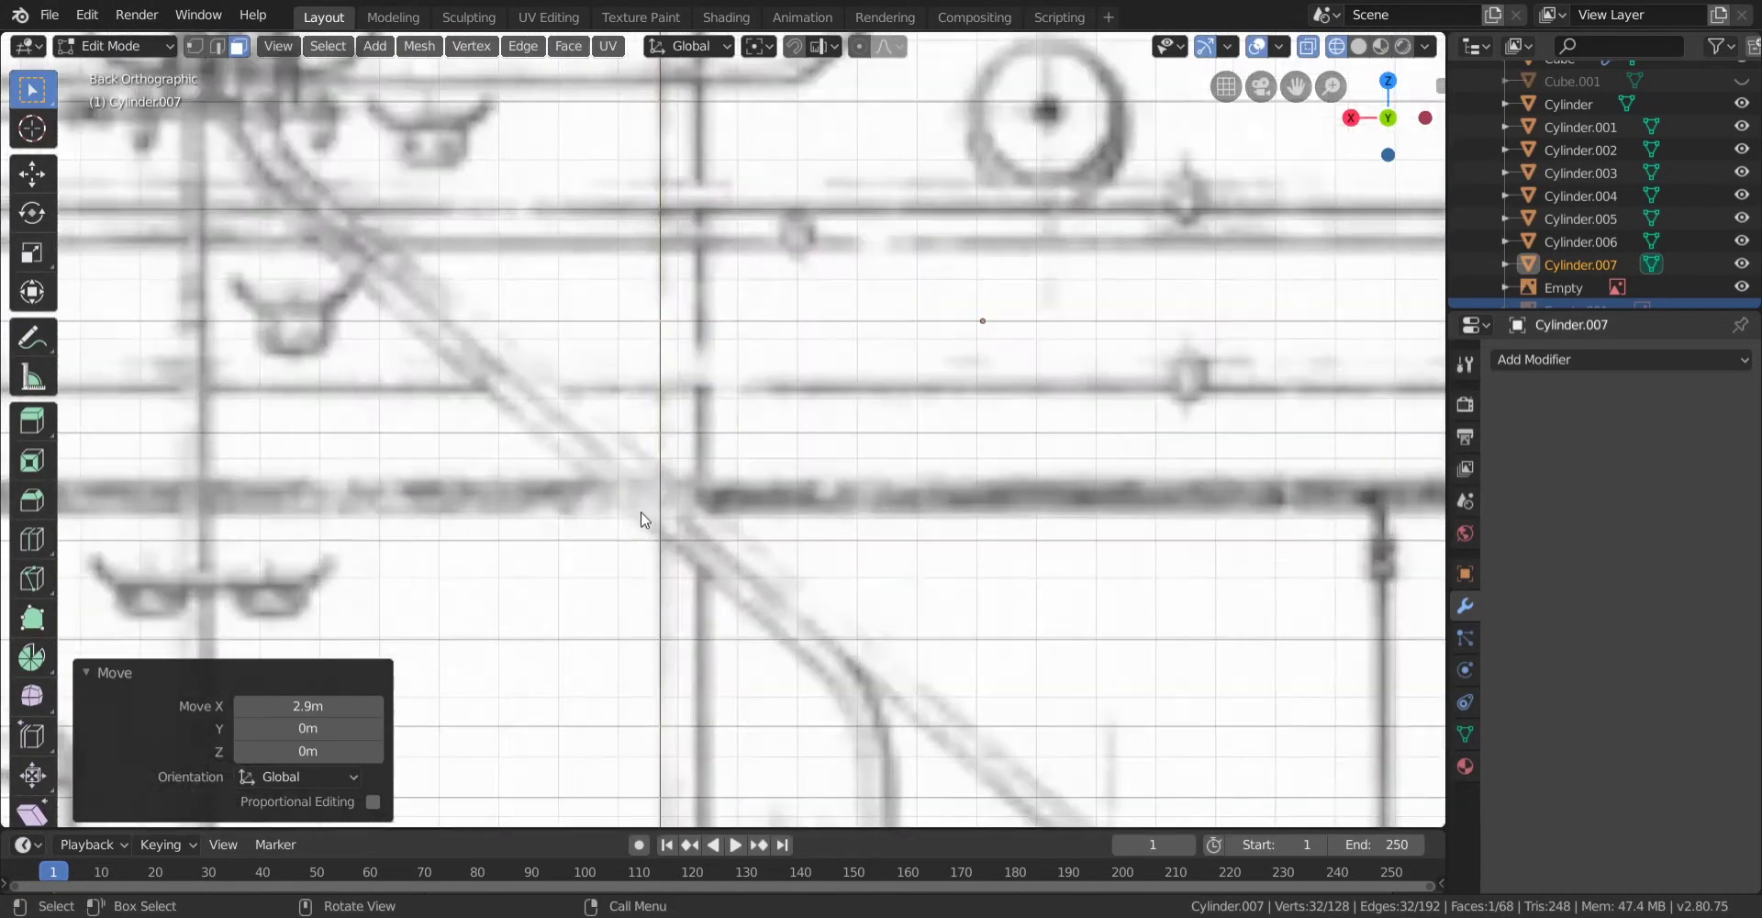
{"action": "scroll", "coordinate": [642, 518], "scroll_direction": "up", "scroll_amount": 2}
{"action": "key", "text": "g"}
{"action": "left_click", "coordinate": [549, 598]}
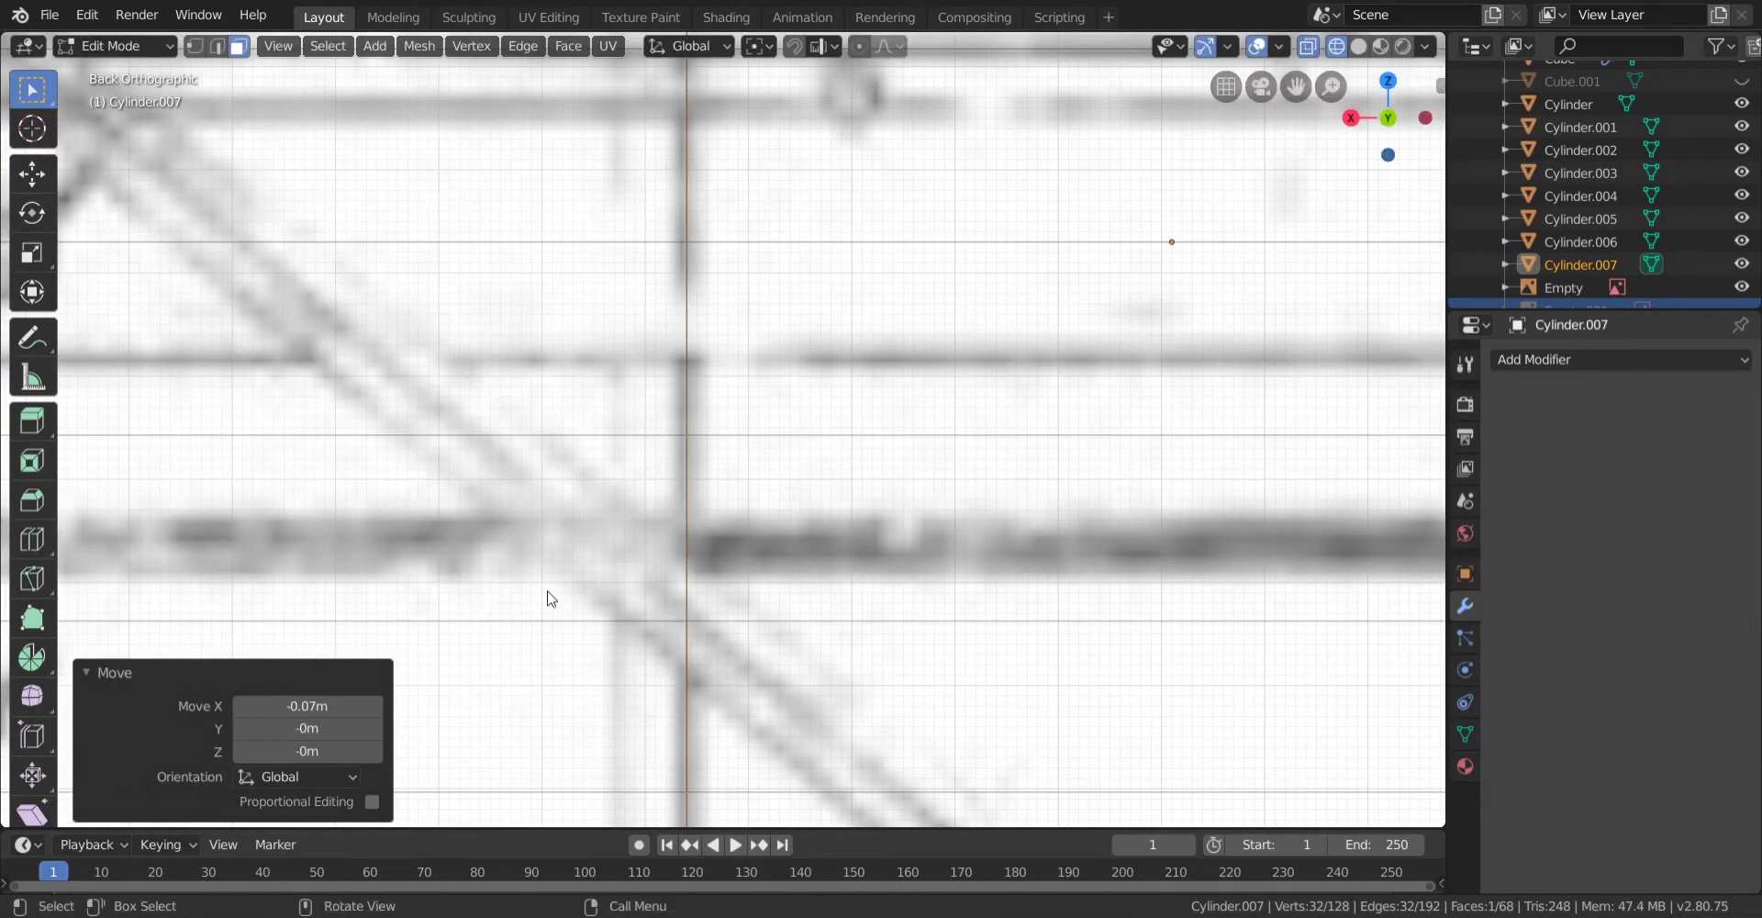
Move the copied mesh's rear end face -2.8 m along X so only a narrow band remains at the seam.
{"action": "scroll", "coordinate": [413, 508], "scroll_direction": "down", "scroll_amount": 8}
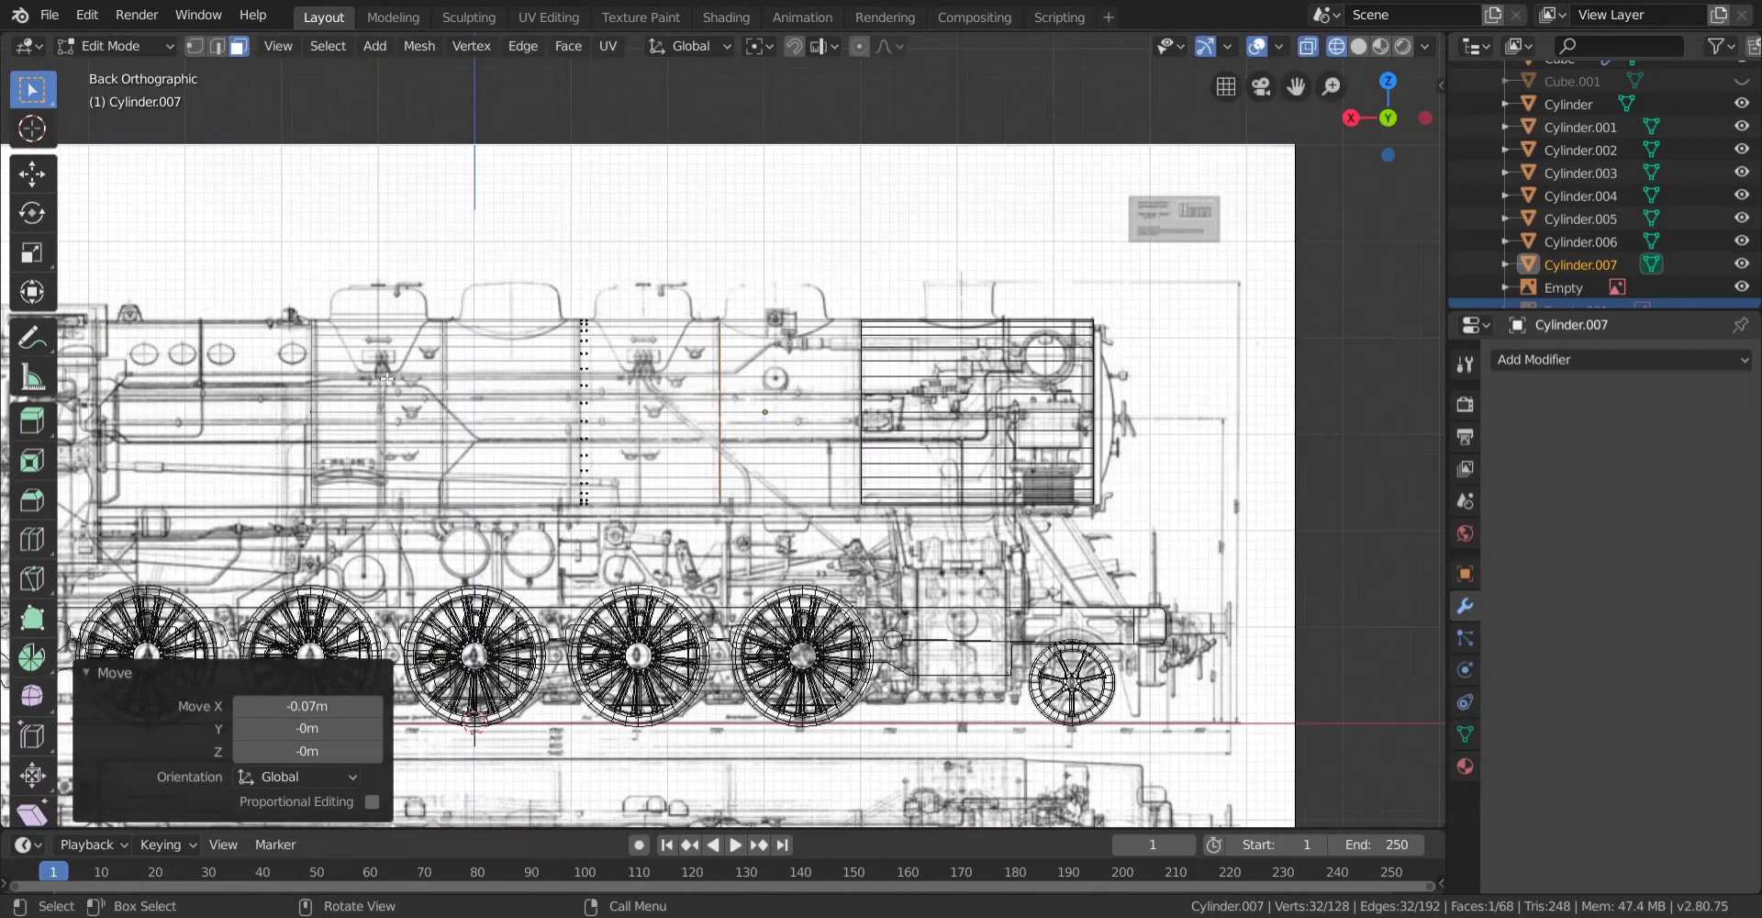
{"action": "middle_click_drag", "start_coordinate": [387, 377], "coordinate": [1262, 315]}
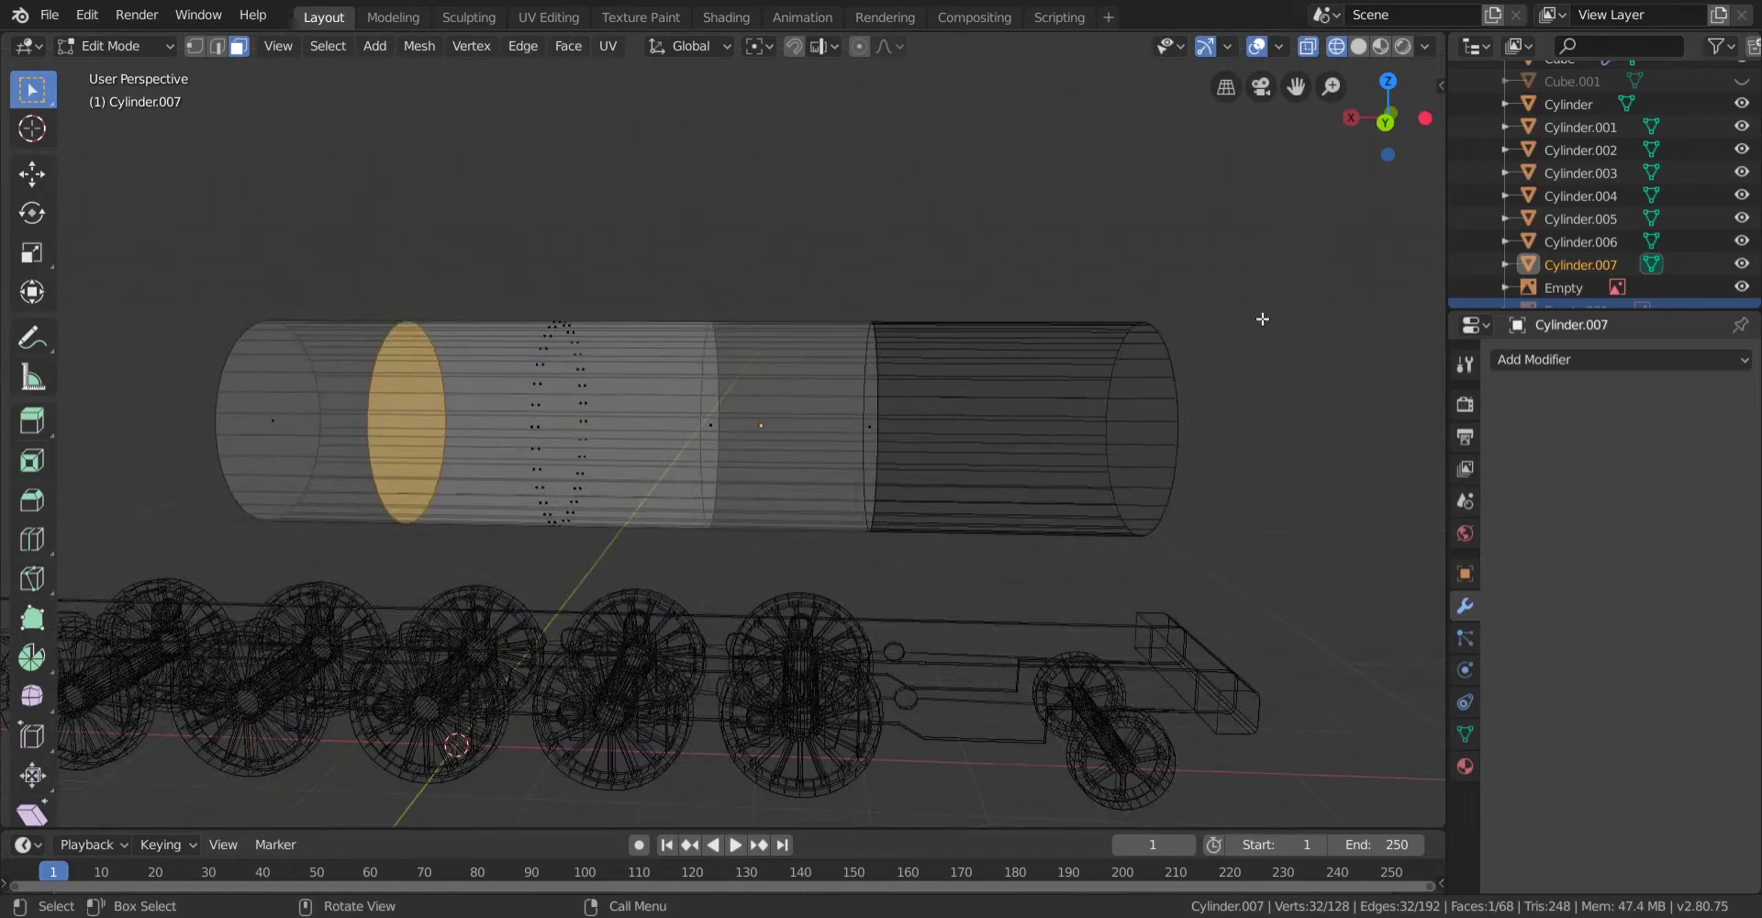
{"action": "left_click", "coordinate": [1385, 122]}
{"action": "scroll", "coordinate": [393, 542], "scroll_direction": "up", "scroll_amount": 4}
{"action": "key", "text": "g"}
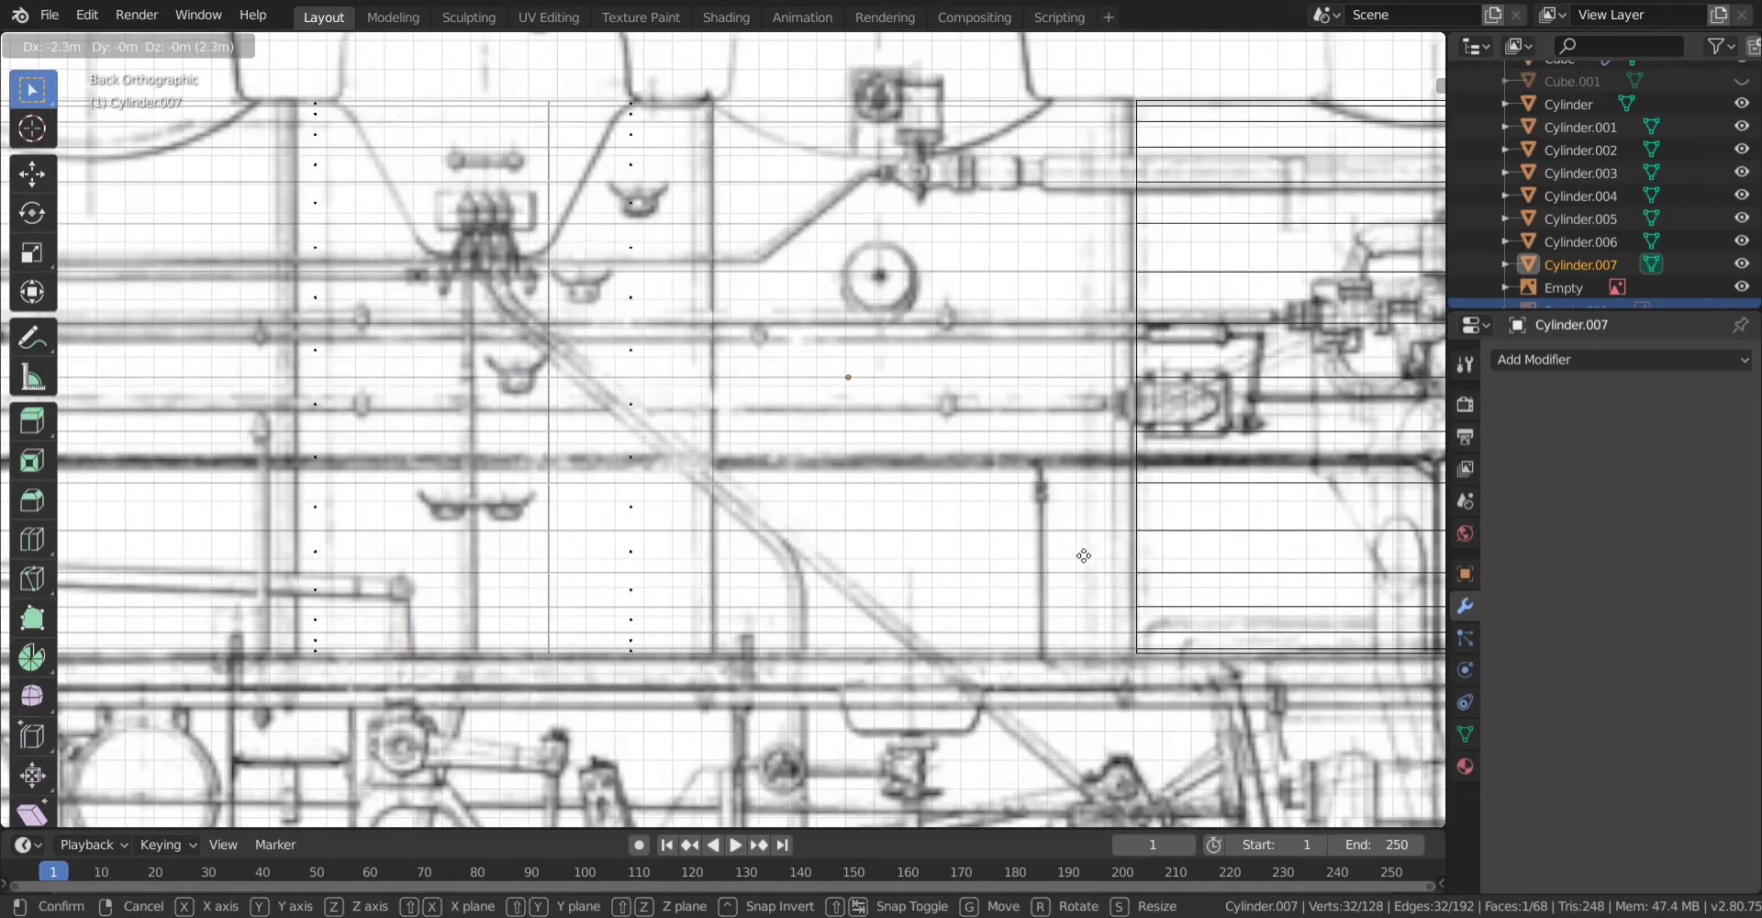
{"action": "left_click", "coordinate": [1214, 545]}
{"action": "scroll", "coordinate": [1054, 421], "scroll_direction": "down", "scroll_amount": 6}
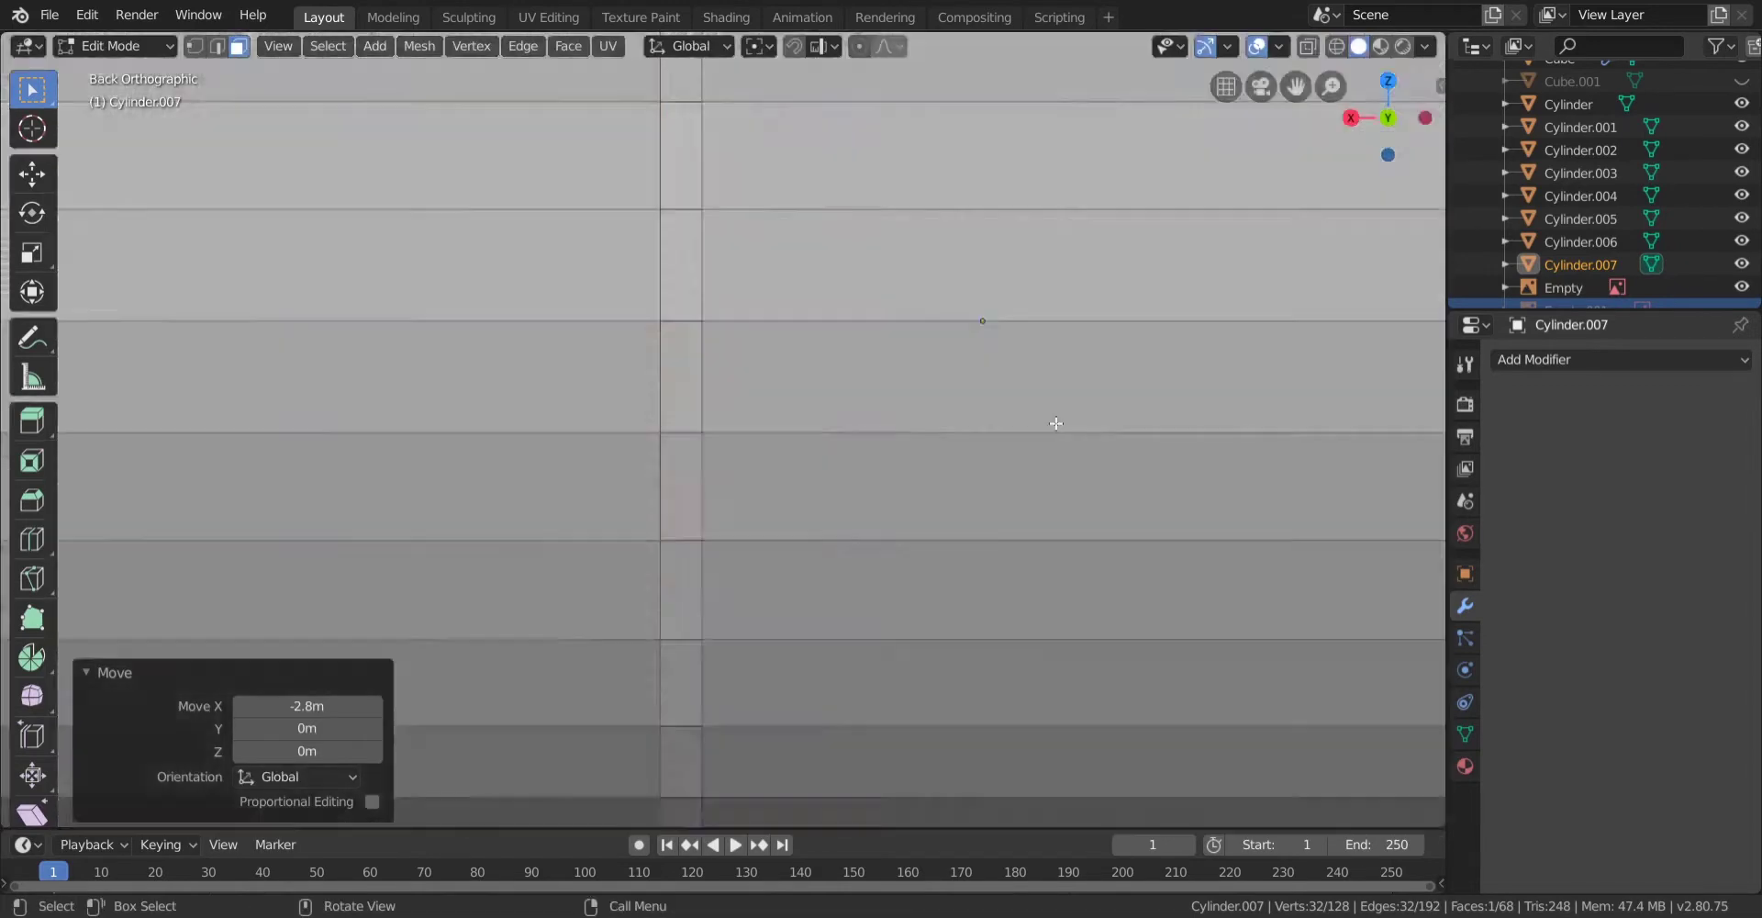
{"action": "middle_click_drag", "start_coordinate": [1055, 422], "coordinate": [875, 515]}
{"action": "key", "text": "ctrl+z"}
{"action": "key", "text": "z"}
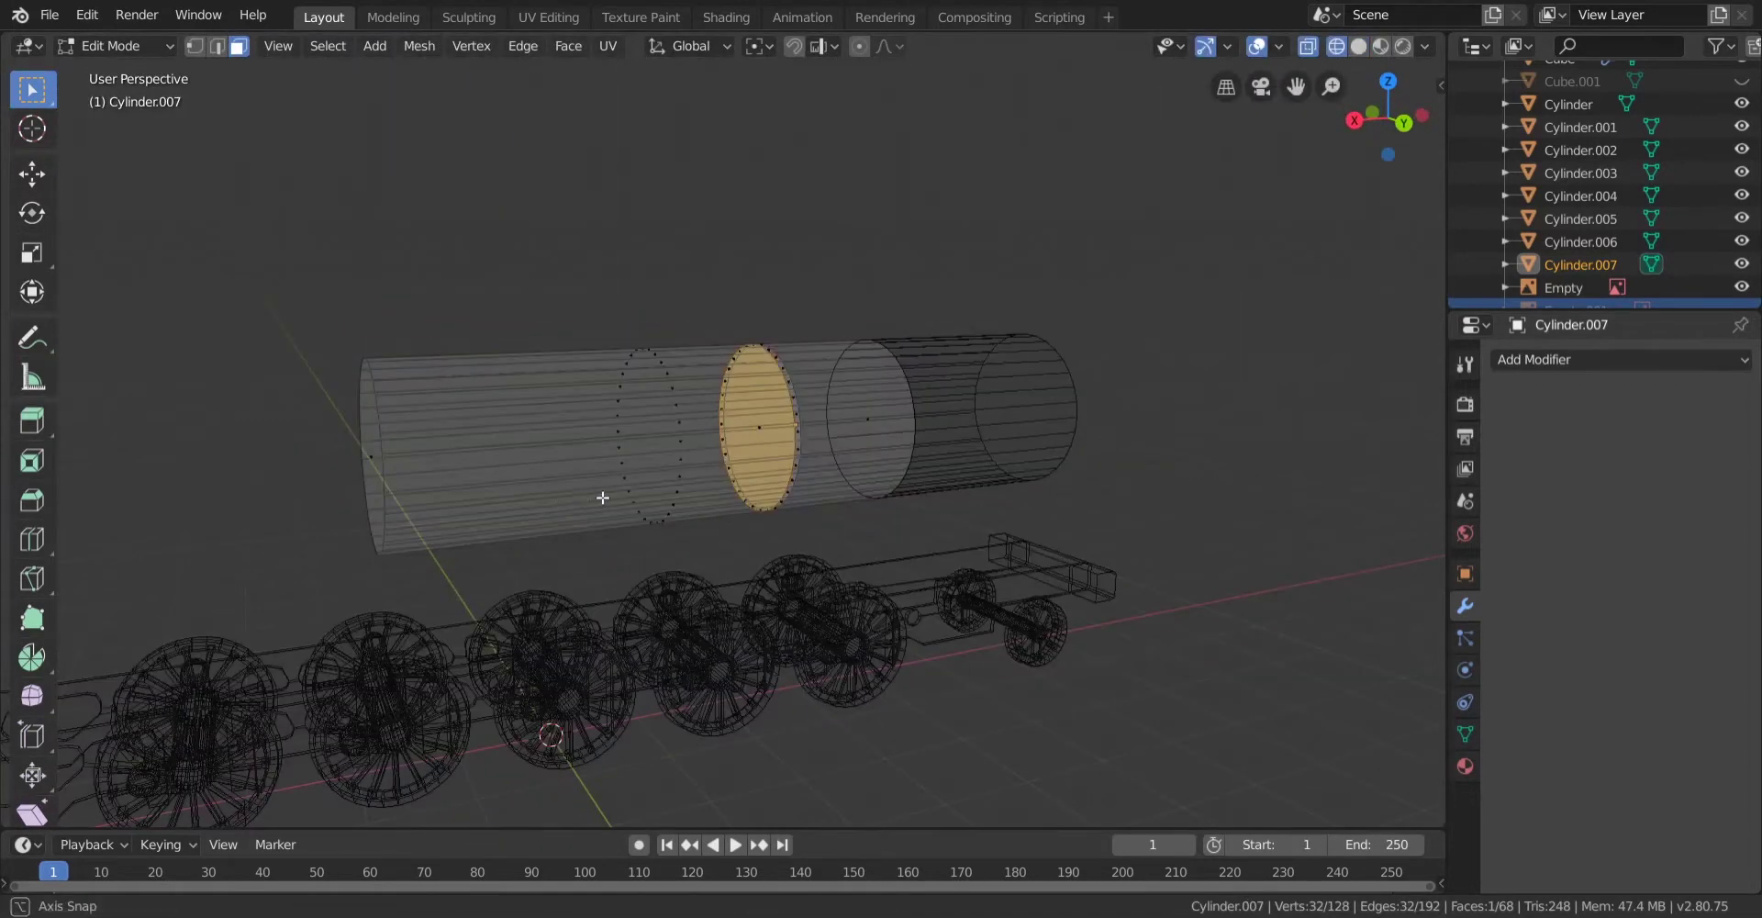
Scale the whole narrow band to 1.020 in Y and Z, keeping X at 1.000, so it stands proud of the boiler.
{"action": "middle_click_drag", "start_coordinate": [602, 499], "coordinate": [558, 475]}
{"action": "mouse_move", "coordinate": [668, 267]}
{"action": "left_mouse_down"}
{"action": "mouse_move", "coordinate": [730, 433]}
{"action": "mouse_move", "coordinate": [780, 670]}
{"action": "left_mouse_up"}
{"action": "key", "text": "shift+z"}
{"action": "left_click", "coordinate": [1391, 118]}
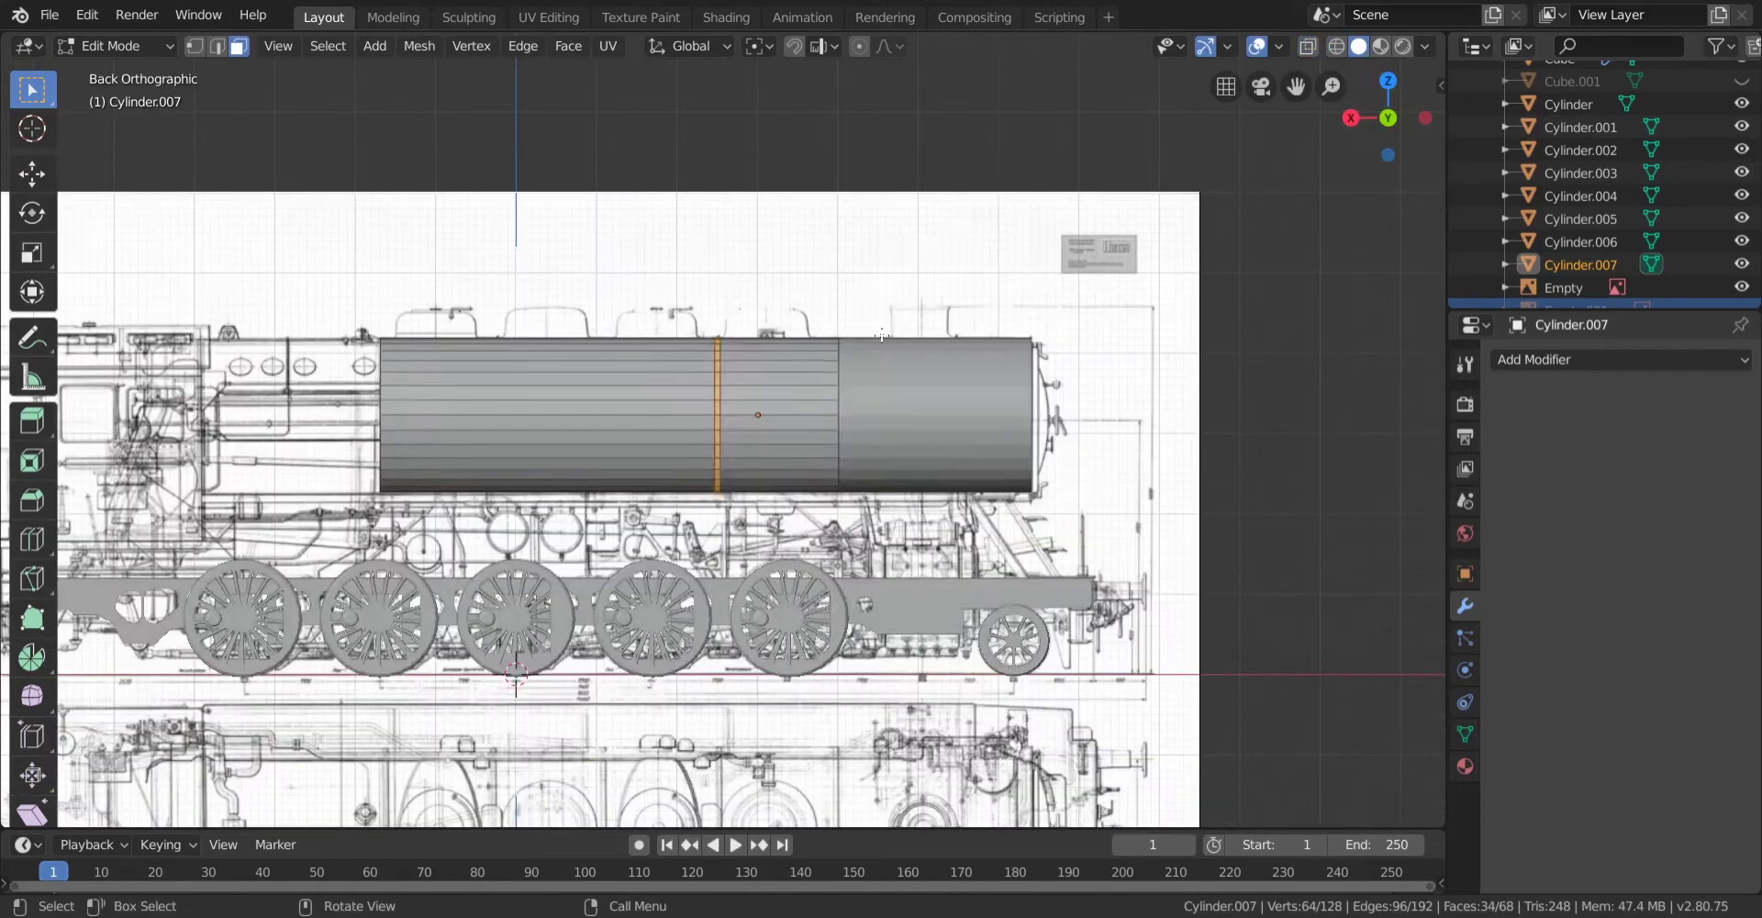
{"action": "scroll", "coordinate": [917, 294], "scroll_direction": "up", "scroll_amount": 7}
{"action": "key", "text": "shift+z"}
{"action": "key", "text": "s"}
{"action": "left_click", "coordinate": [831, 325]}
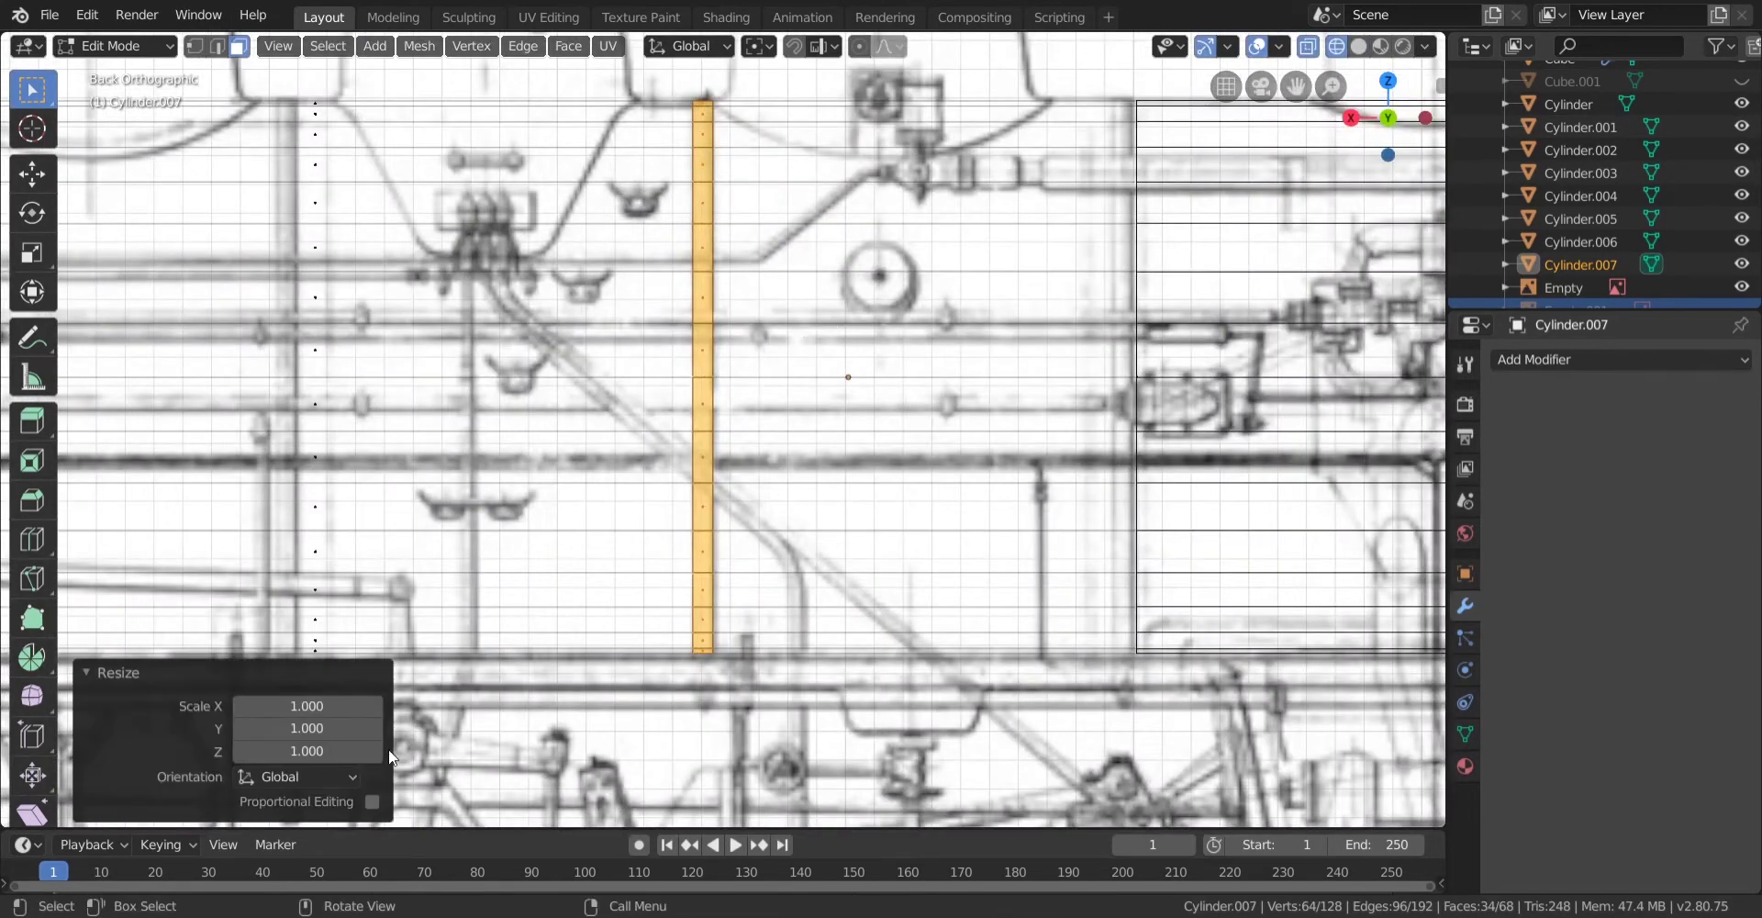
{"action": "left_click", "coordinate": [375, 754]}
{"action": "left_click", "coordinate": [375, 754]}
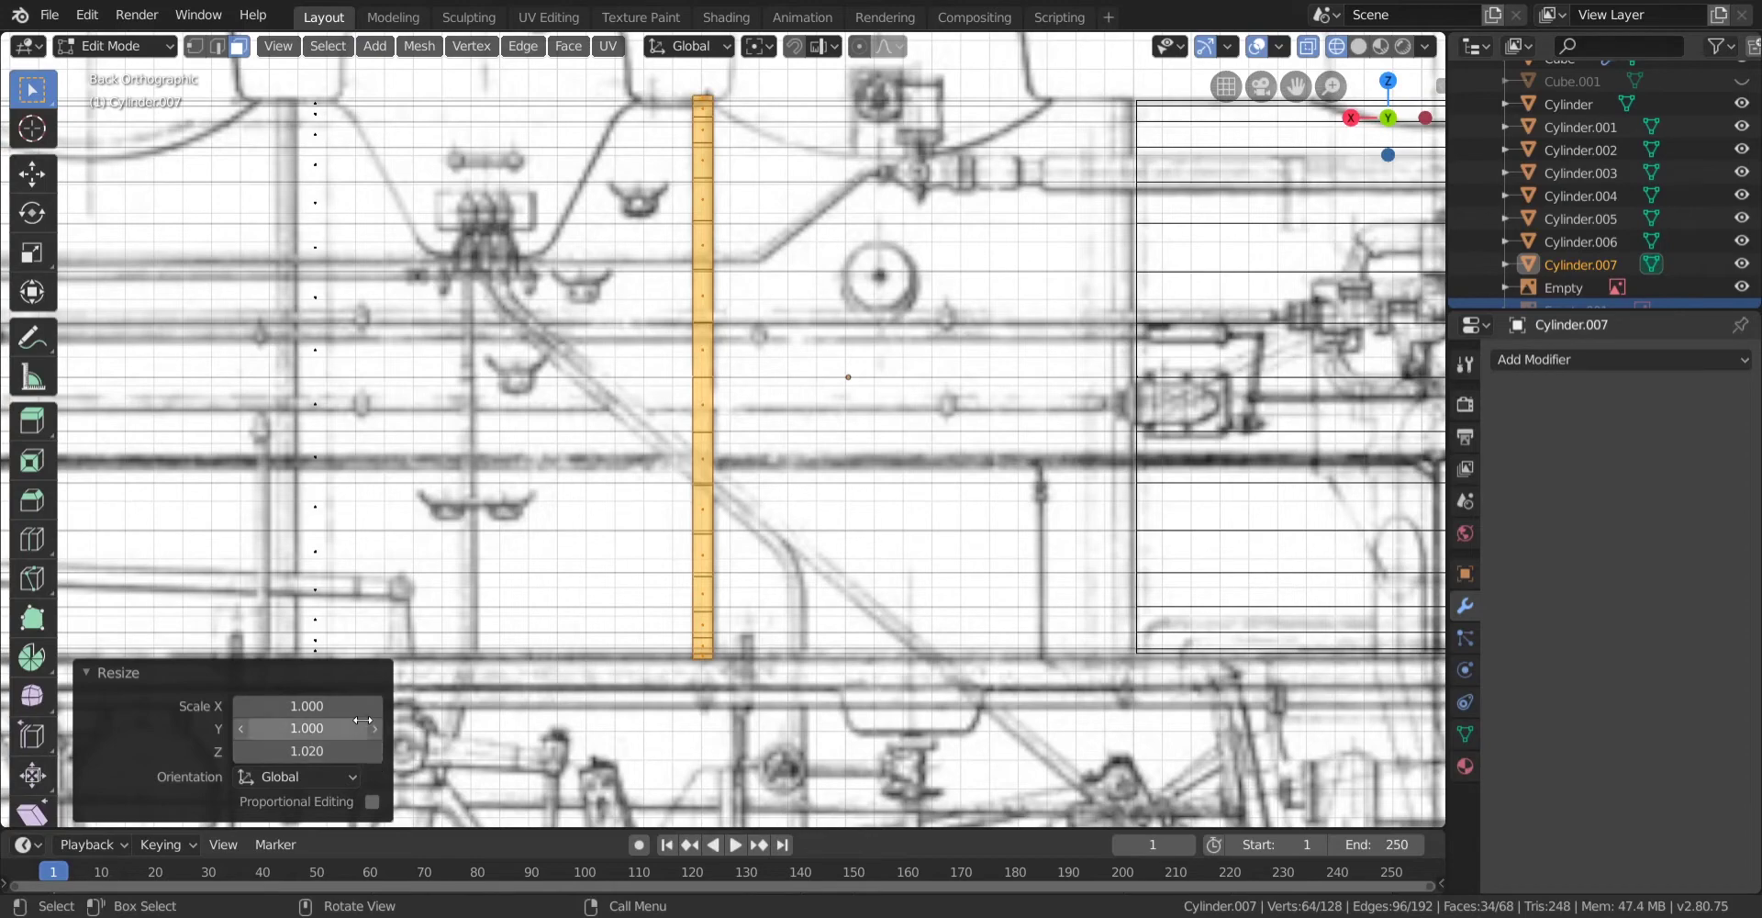
{"action": "left_click", "coordinate": [375, 729]}
{"action": "left_click", "coordinate": [375, 729]}
Inspect the raised band around the boiler in solid shading from several angles.
{"action": "scroll", "coordinate": [642, 624], "scroll_direction": "down", "scroll_amount": 3}
{"action": "key", "text": "shift+z"}
{"action": "middle_click_drag", "start_coordinate": [1101, 491], "coordinate": [893, 526]}
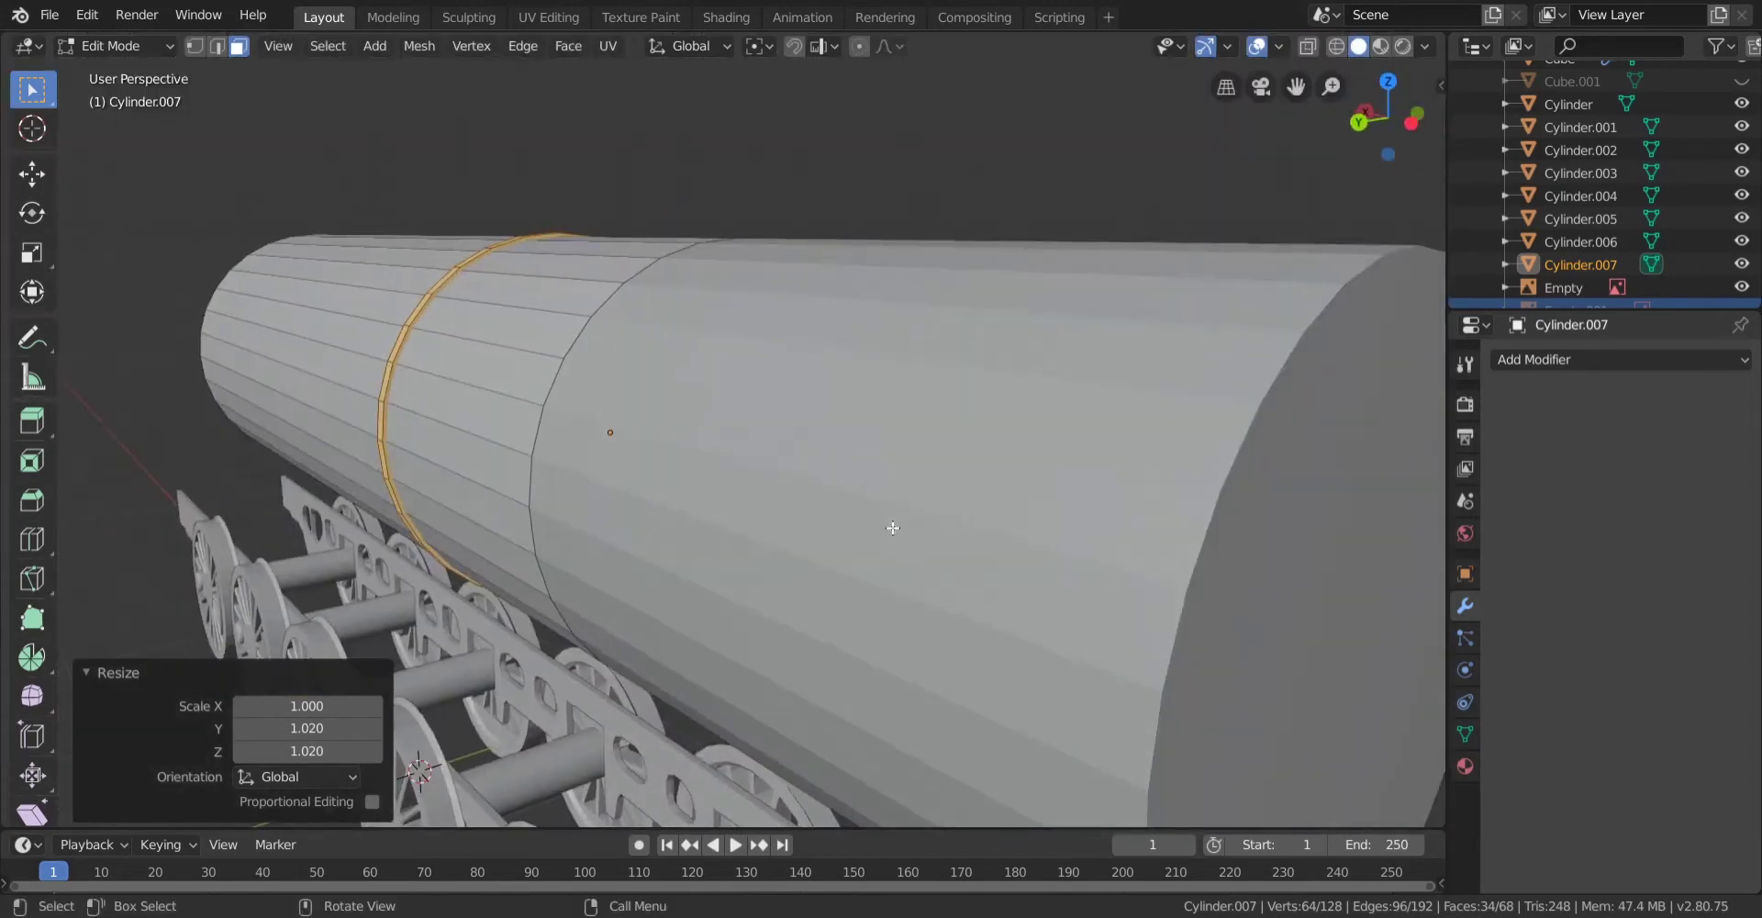
{"action": "key", "text": "Tab"}
{"action": "scroll", "coordinate": [498, 542], "scroll_direction": "down", "scroll_amount": 4}
{"action": "middle_click_drag", "start_coordinate": [498, 542], "coordinate": [668, 589]}
{"action": "key", "text": "Tab"}
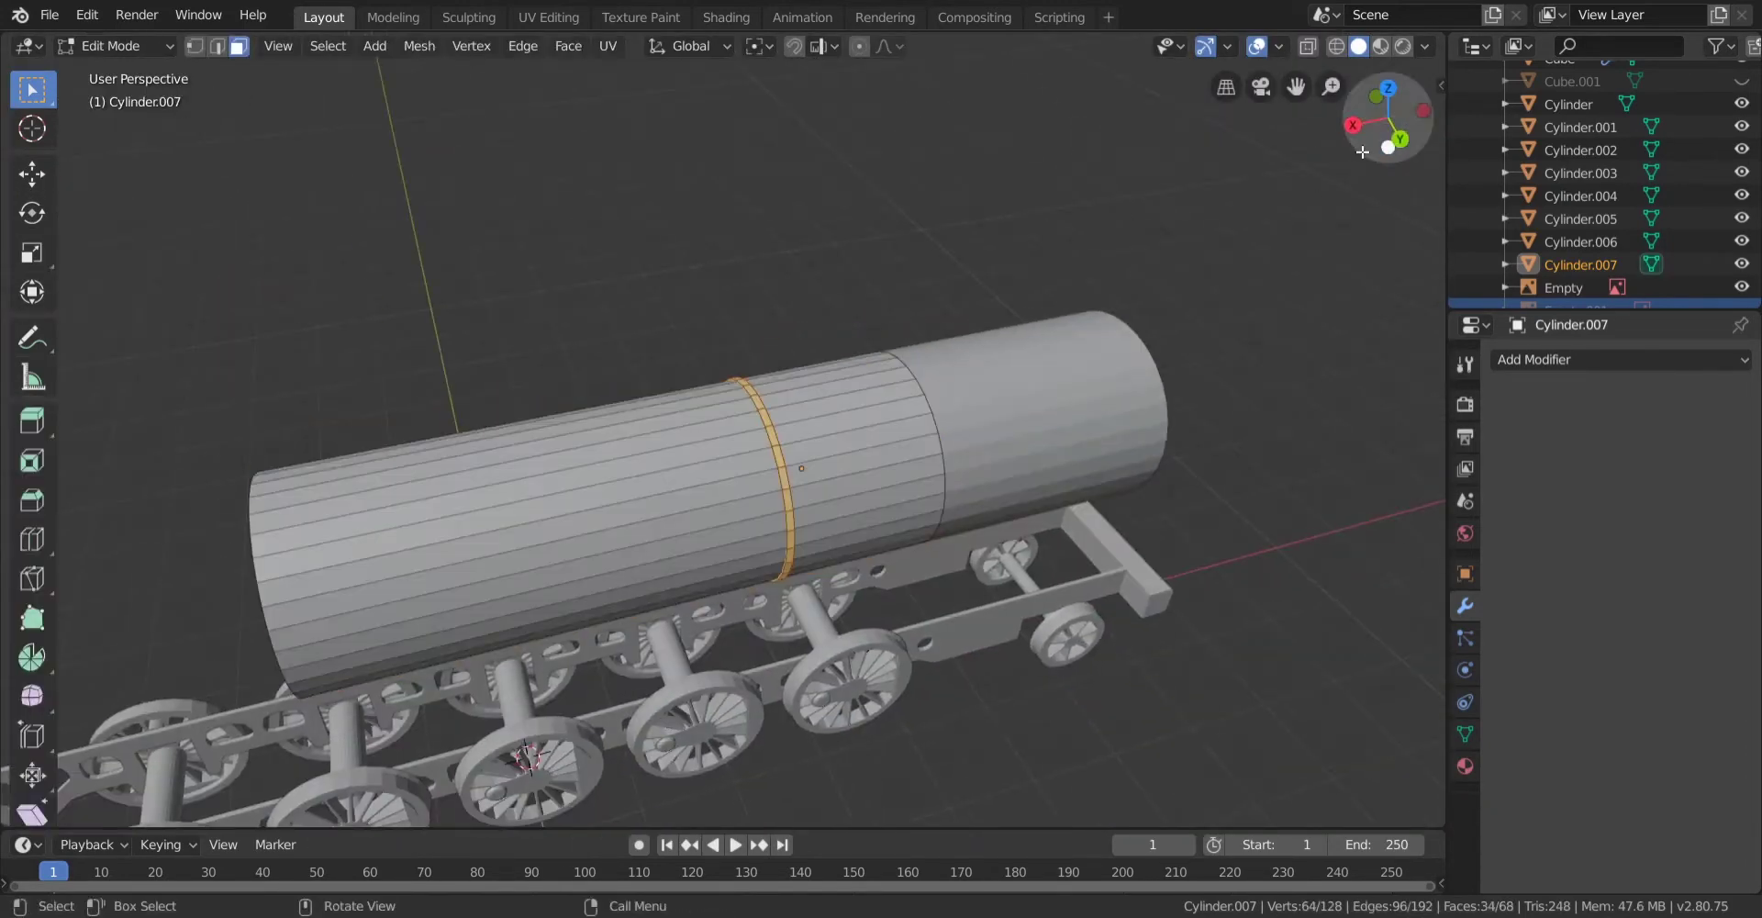
Duplicate the raised band -1.4 m along X, then move the copy another -0.06 m onto the boiler's front seam.
{"action": "left_click", "coordinate": [1407, 119]}
{"action": "key", "text": "shift+z"}
{"action": "key", "text": "b"}
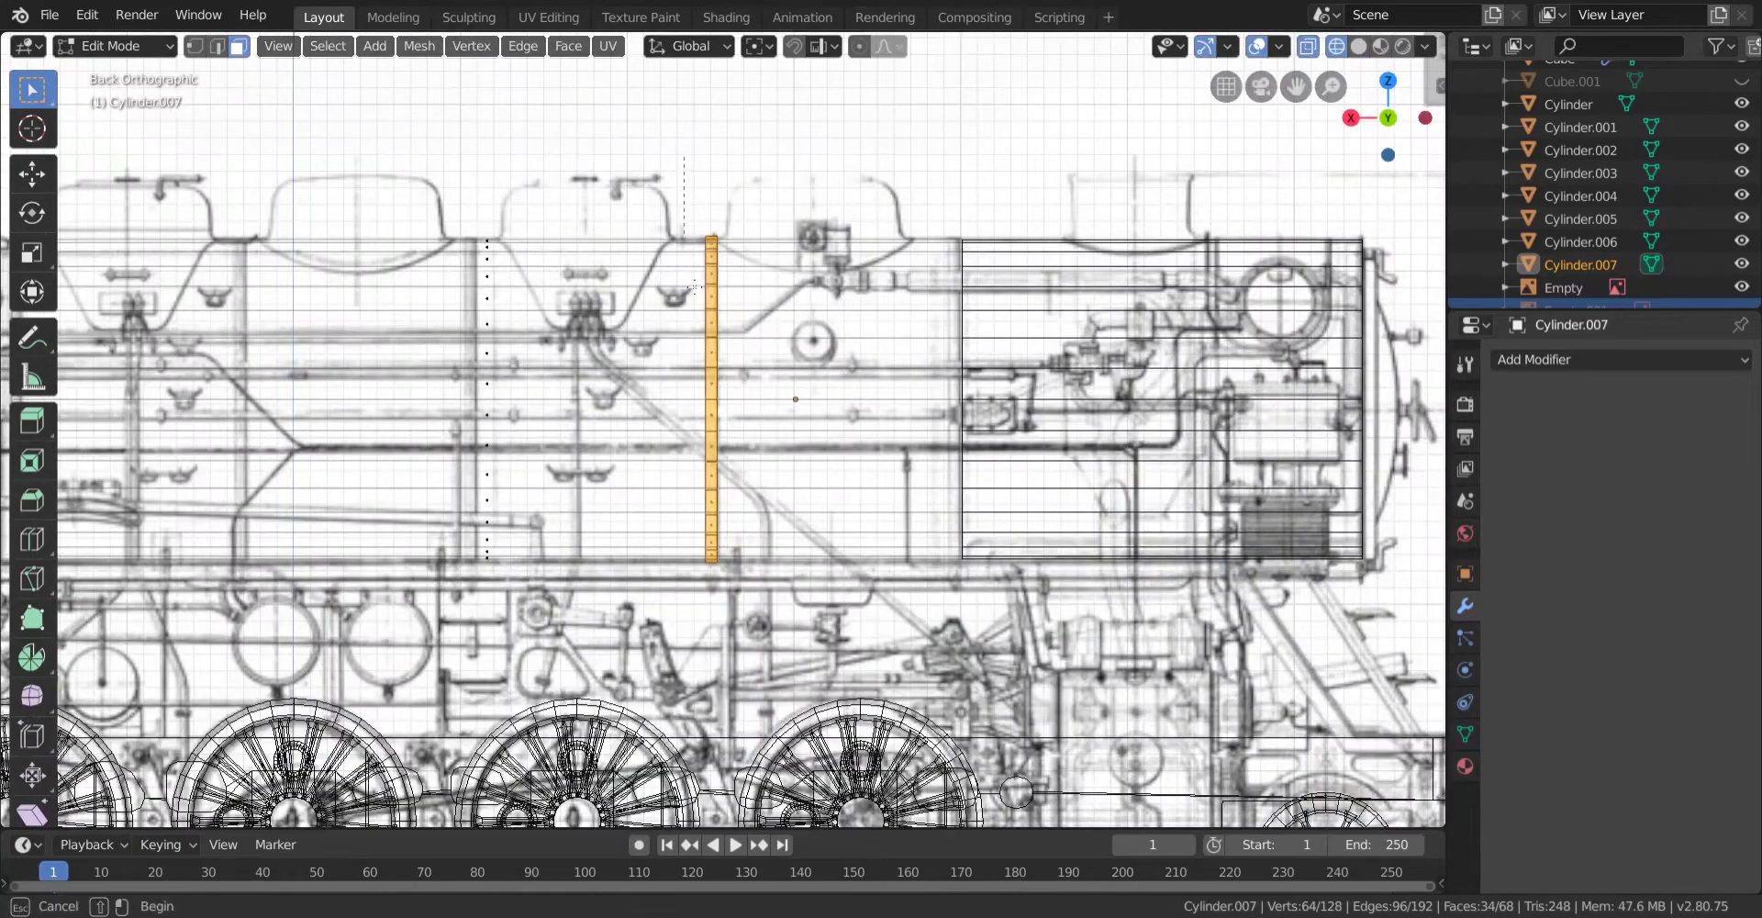
{"action": "middle_click_drag", "start_coordinate": [787, 686], "coordinate": [644, 677], "text": "shift"}
{"action": "key", "text": "e"}
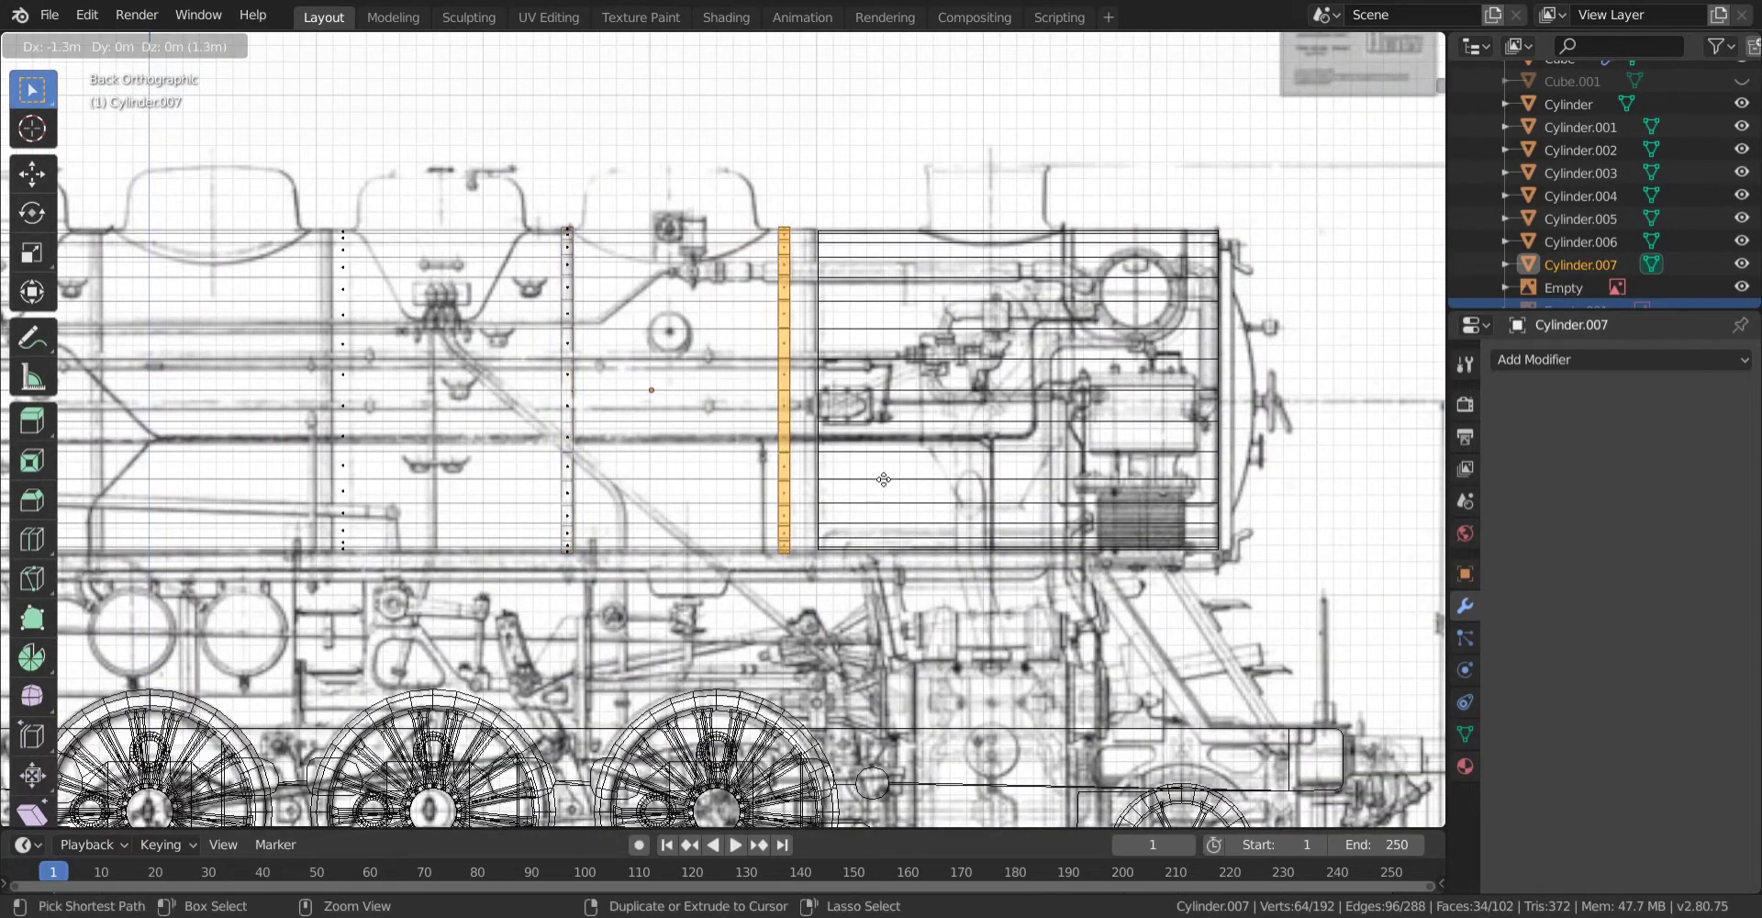
{"action": "left_click", "coordinate": [911, 487]}
{"action": "scroll", "coordinate": [936, 504], "scroll_direction": "up", "scroll_amount": 8}
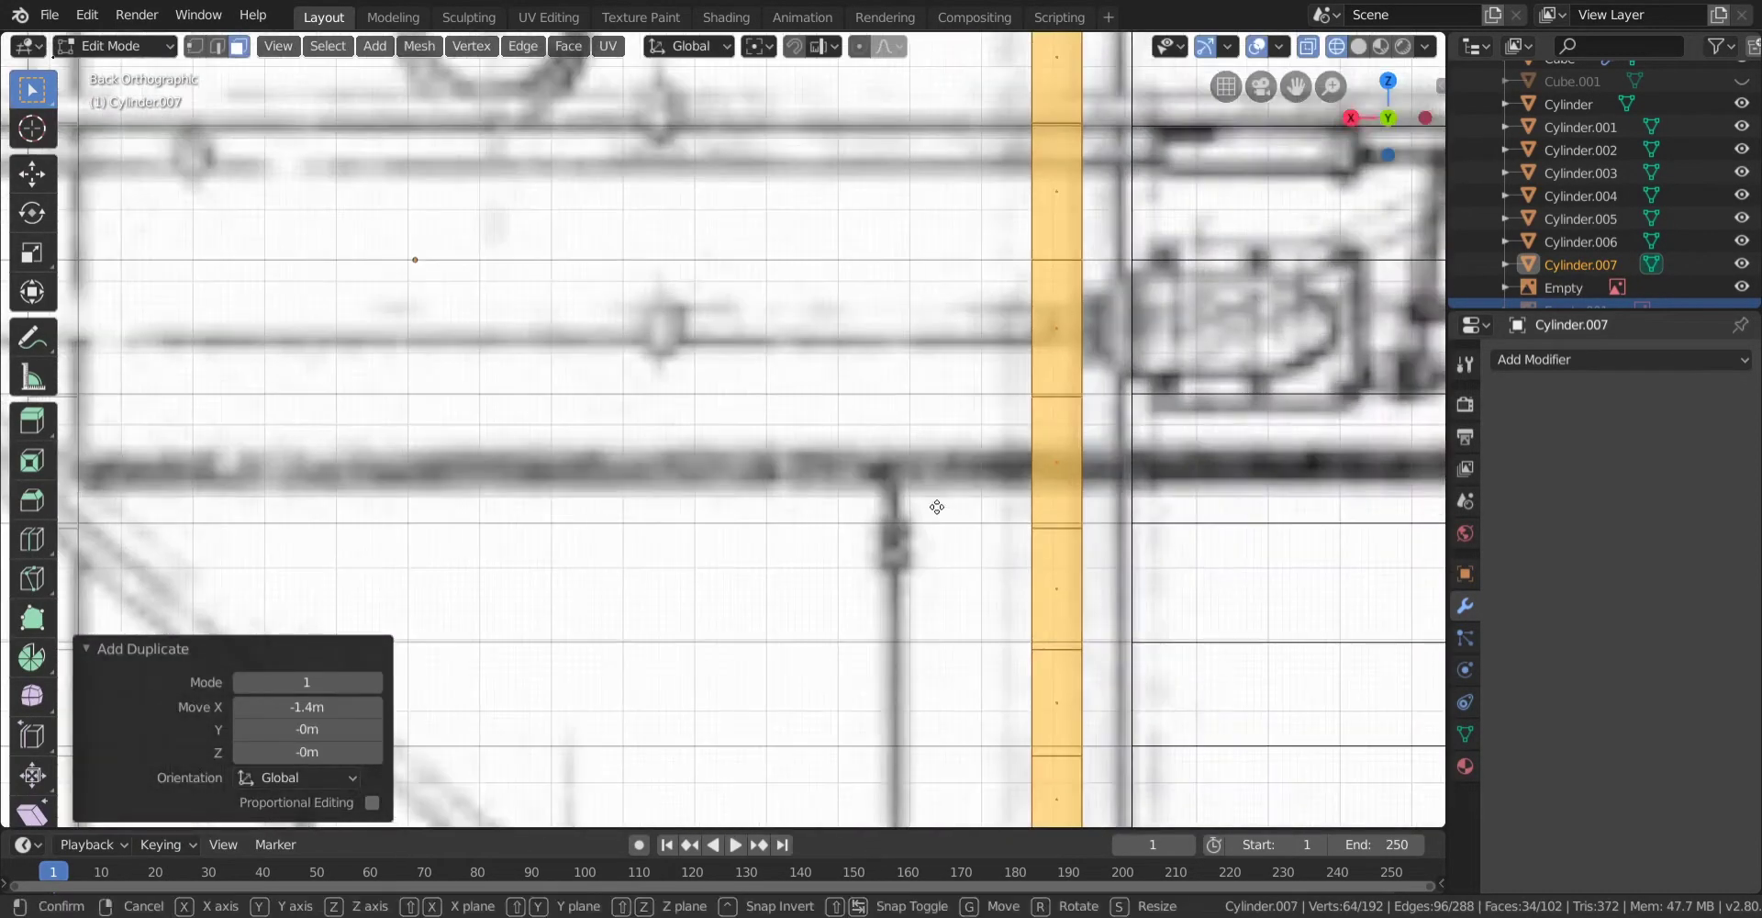
{"action": "key", "text": "e"}
{"action": "left_click", "coordinate": [975, 499]}
{"action": "scroll", "coordinate": [739, 491], "scroll_direction": "down", "scroll_amount": 6}
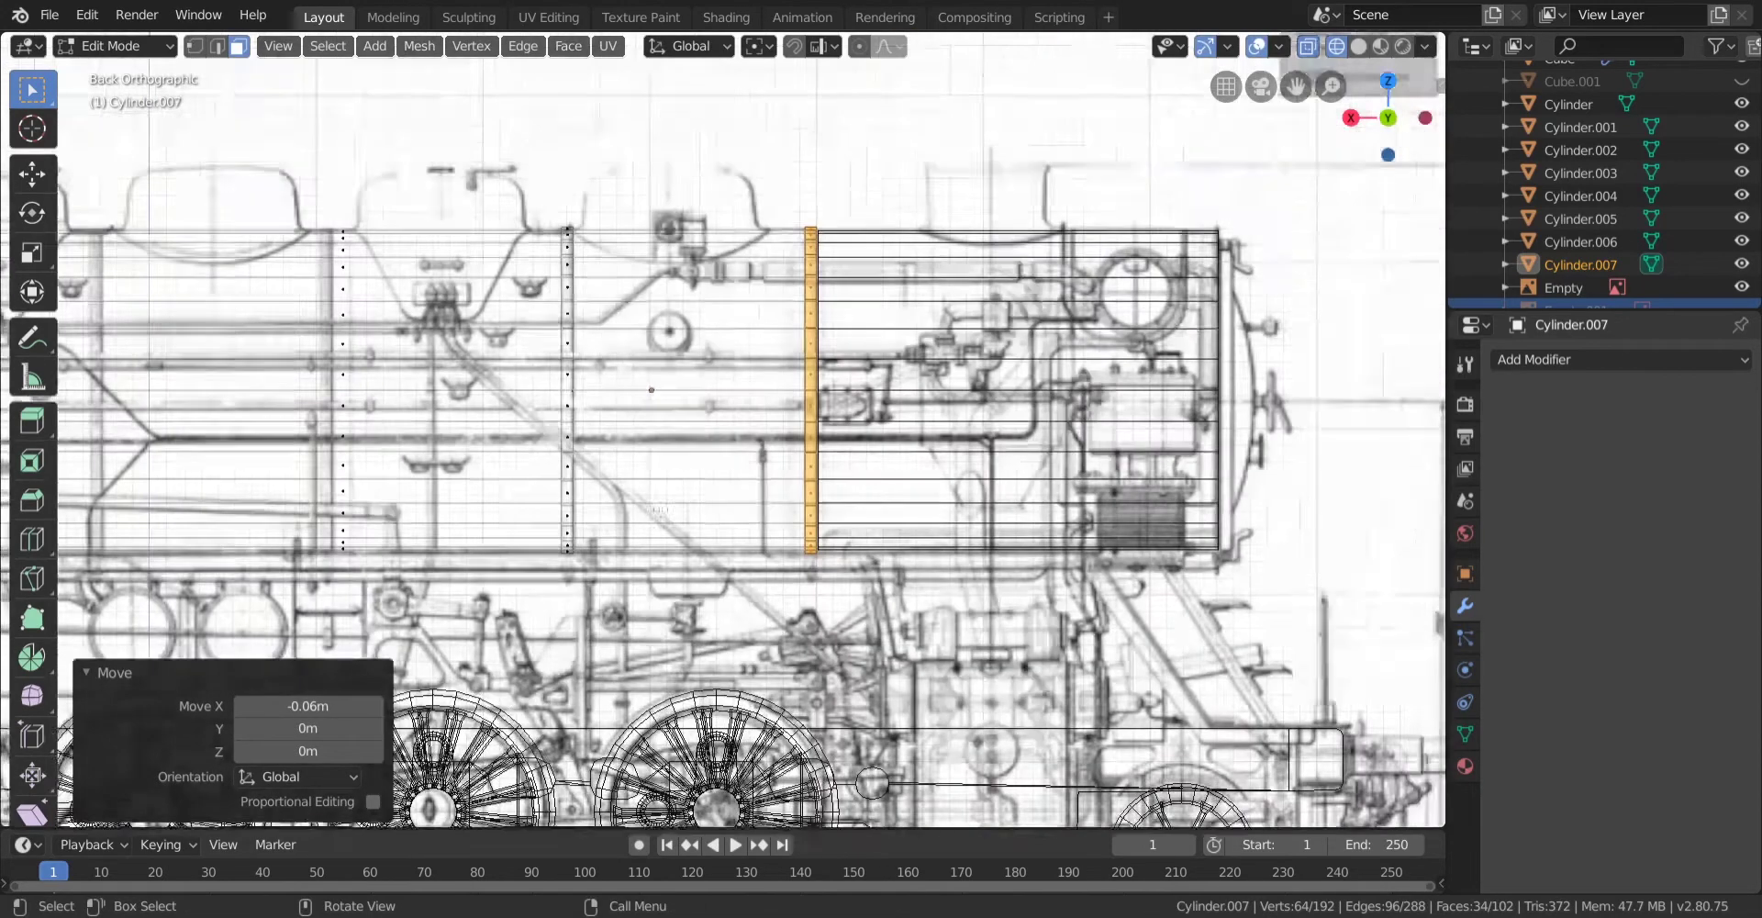
Duplicate the front seam band and offset the copy 2.92 m along X onto the blueprint's band line behind the existing band.
{"action": "middle_click_drag", "start_coordinate": [706, 464], "coordinate": [860, 463], "text": "shift"}
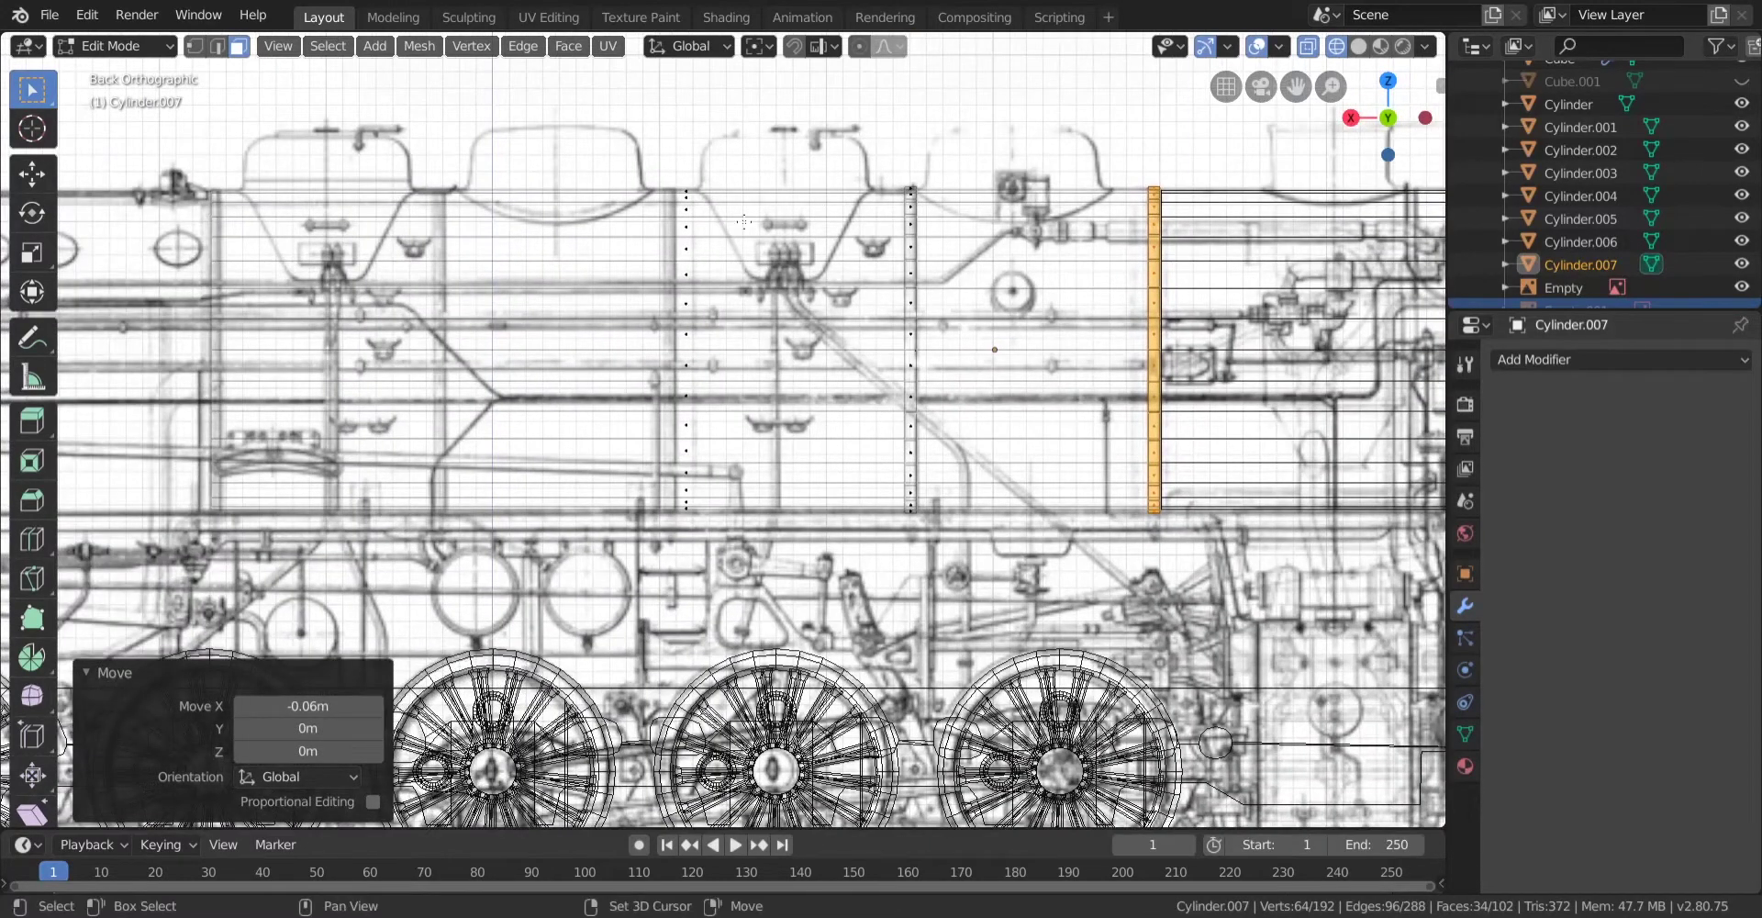
{"action": "middle_click_drag", "start_coordinate": [744, 221], "coordinate": [979, 413], "text": "shift"}
{"action": "key", "text": "shift+d"}
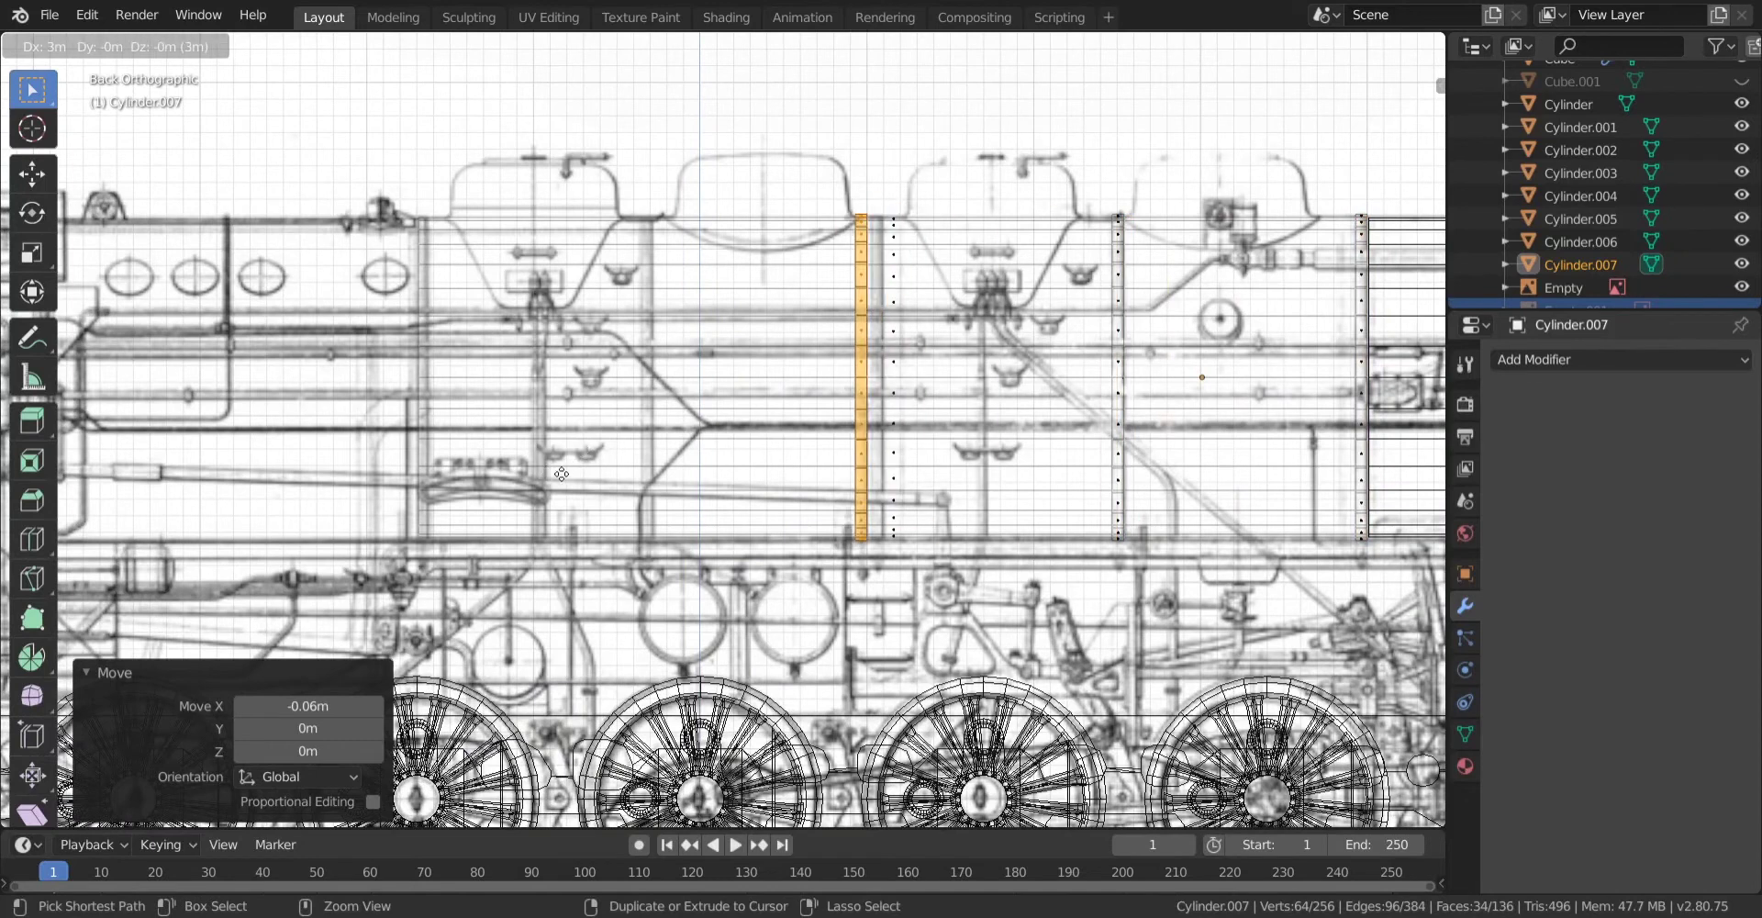
{"action": "left_click", "coordinate": [575, 473]}
{"action": "scroll", "coordinate": [1034, 375], "scroll_direction": "up", "scroll_amount": 3}
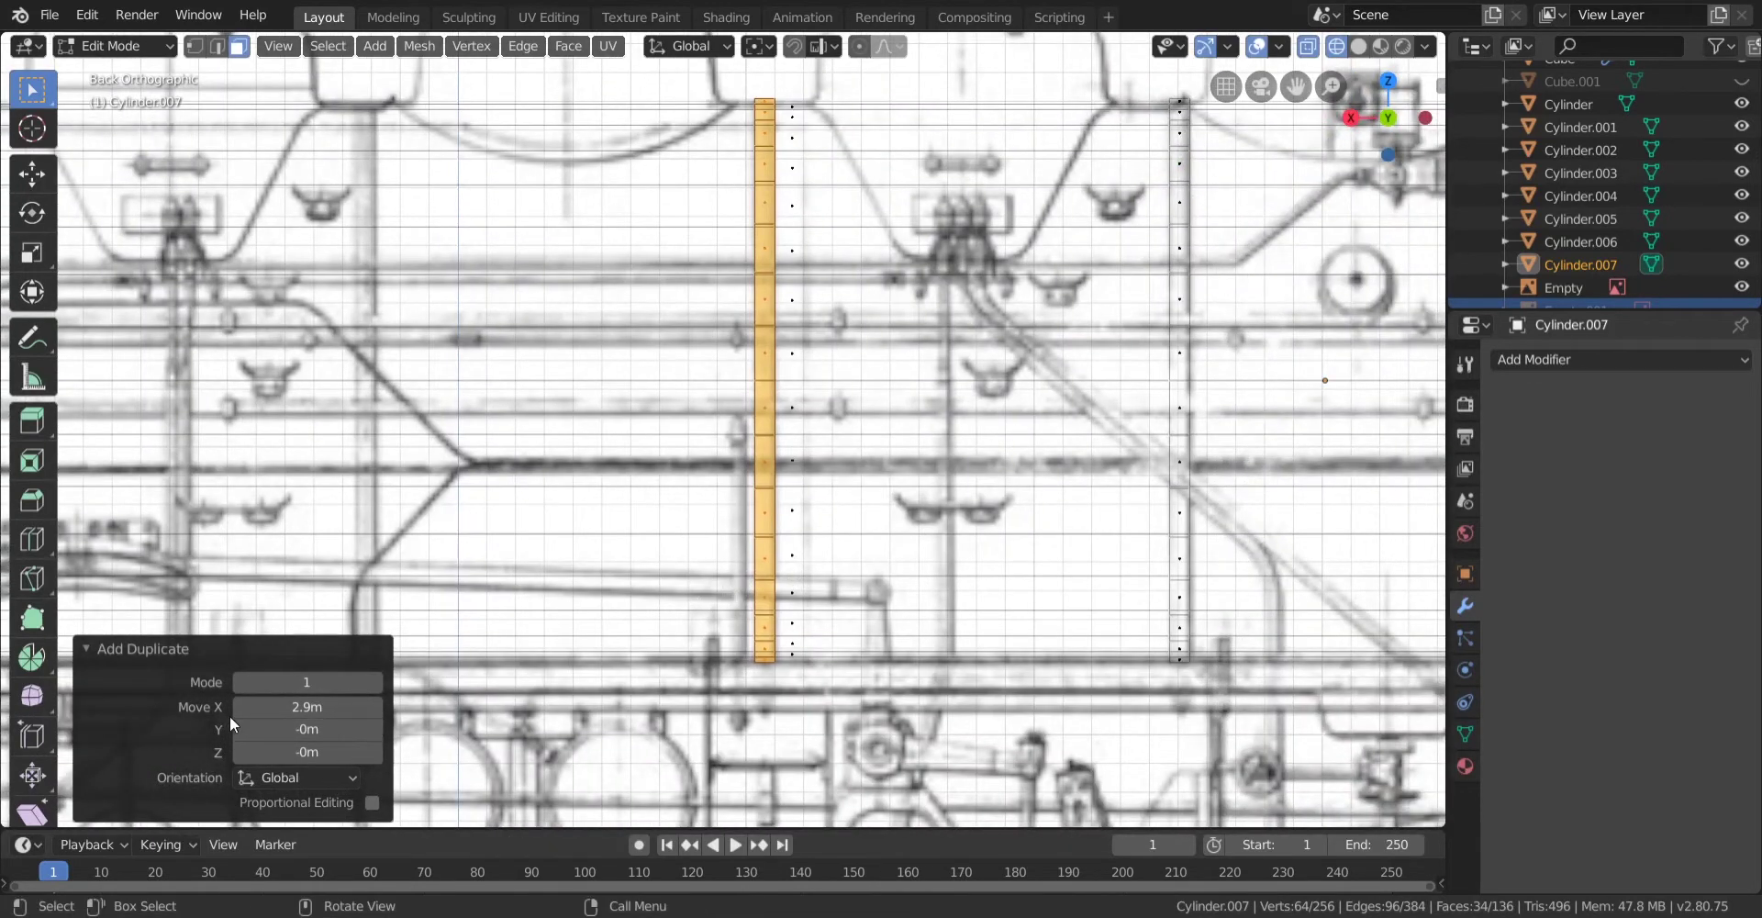
{"action": "left_click_drag", "start_coordinate": [250, 700], "coordinate": [266, 700]}
{"action": "scroll", "coordinate": [880, 509], "scroll_direction": "down", "scroll_amount": 3}
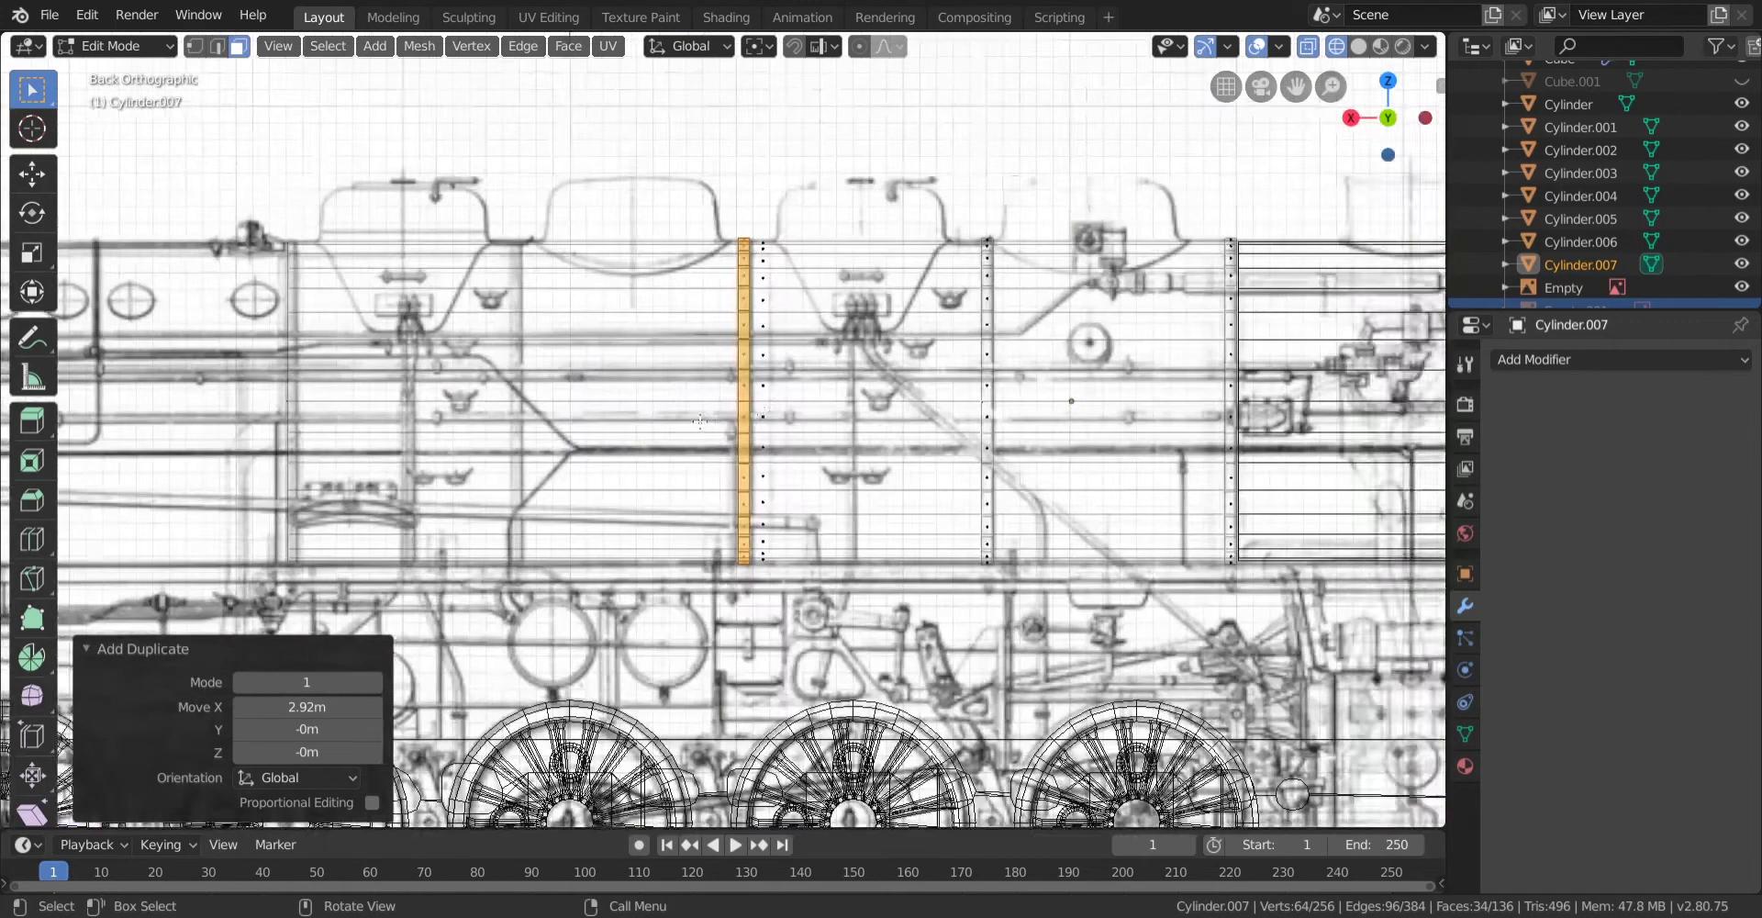
Duplicate the newest band and offset the copy 1.36 m along X onto the next blueprint band line toward the rear.
{"action": "middle_click_drag", "start_coordinate": [977, 493], "coordinate": [1142, 486], "text": "shift"}
{"action": "scroll", "coordinate": [1143, 484], "scroll_direction": "up", "scroll_amount": 3}
{"action": "key", "text": "shift+d"}
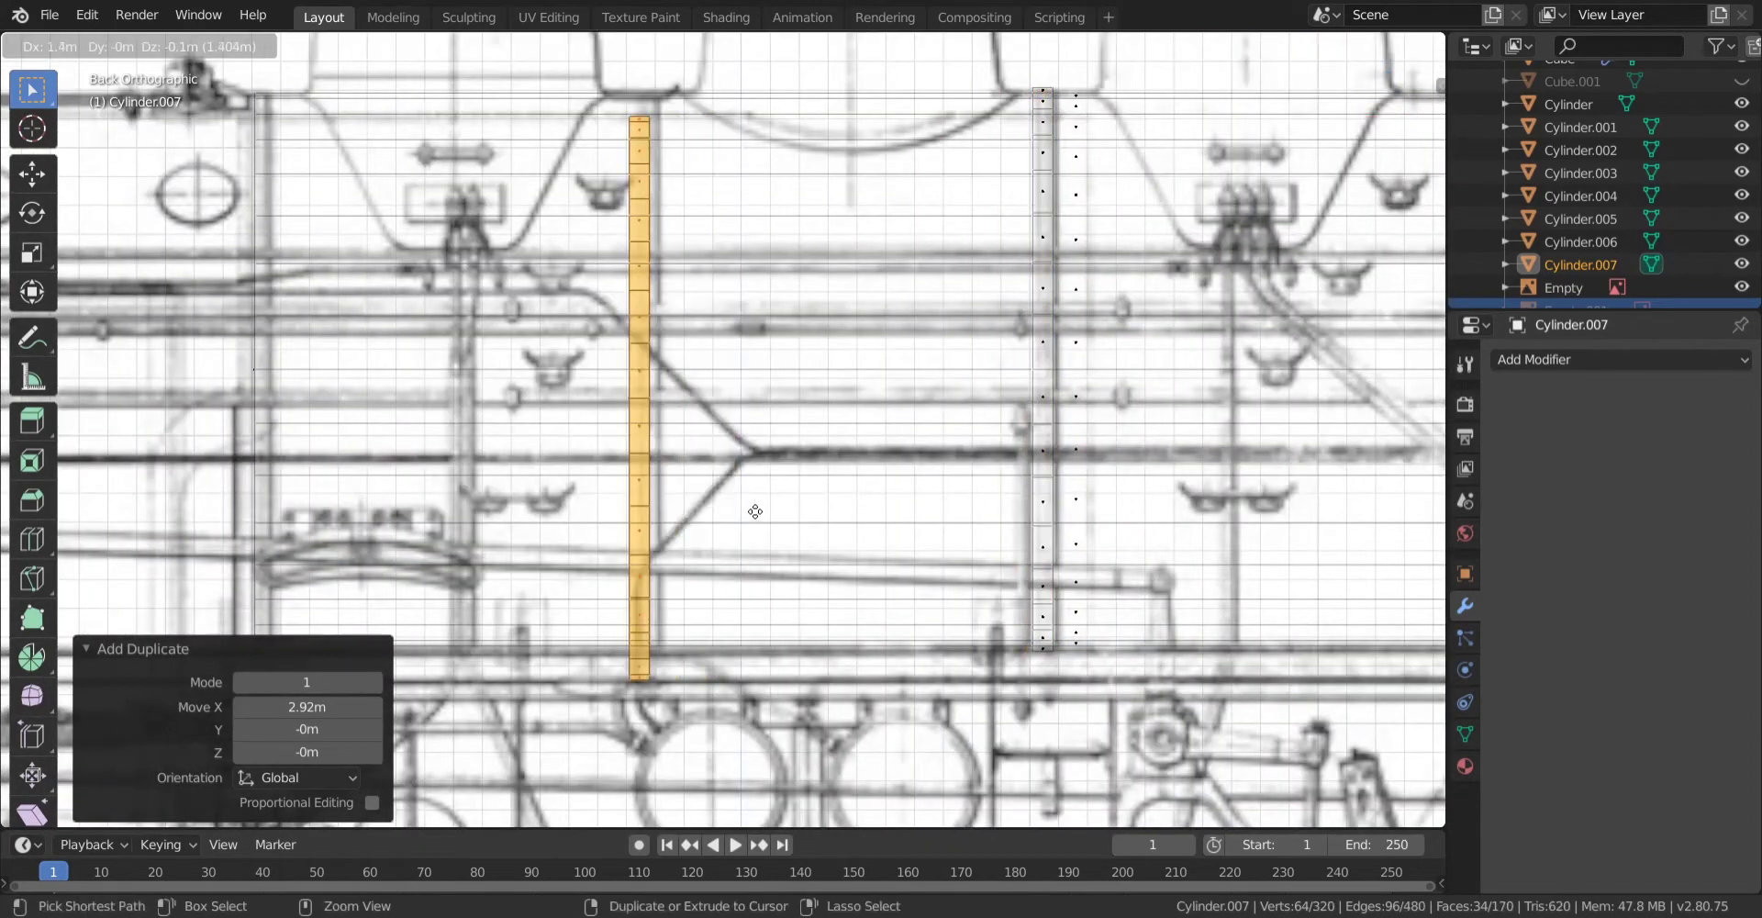
{"action": "left_click", "coordinate": [743, 479]}
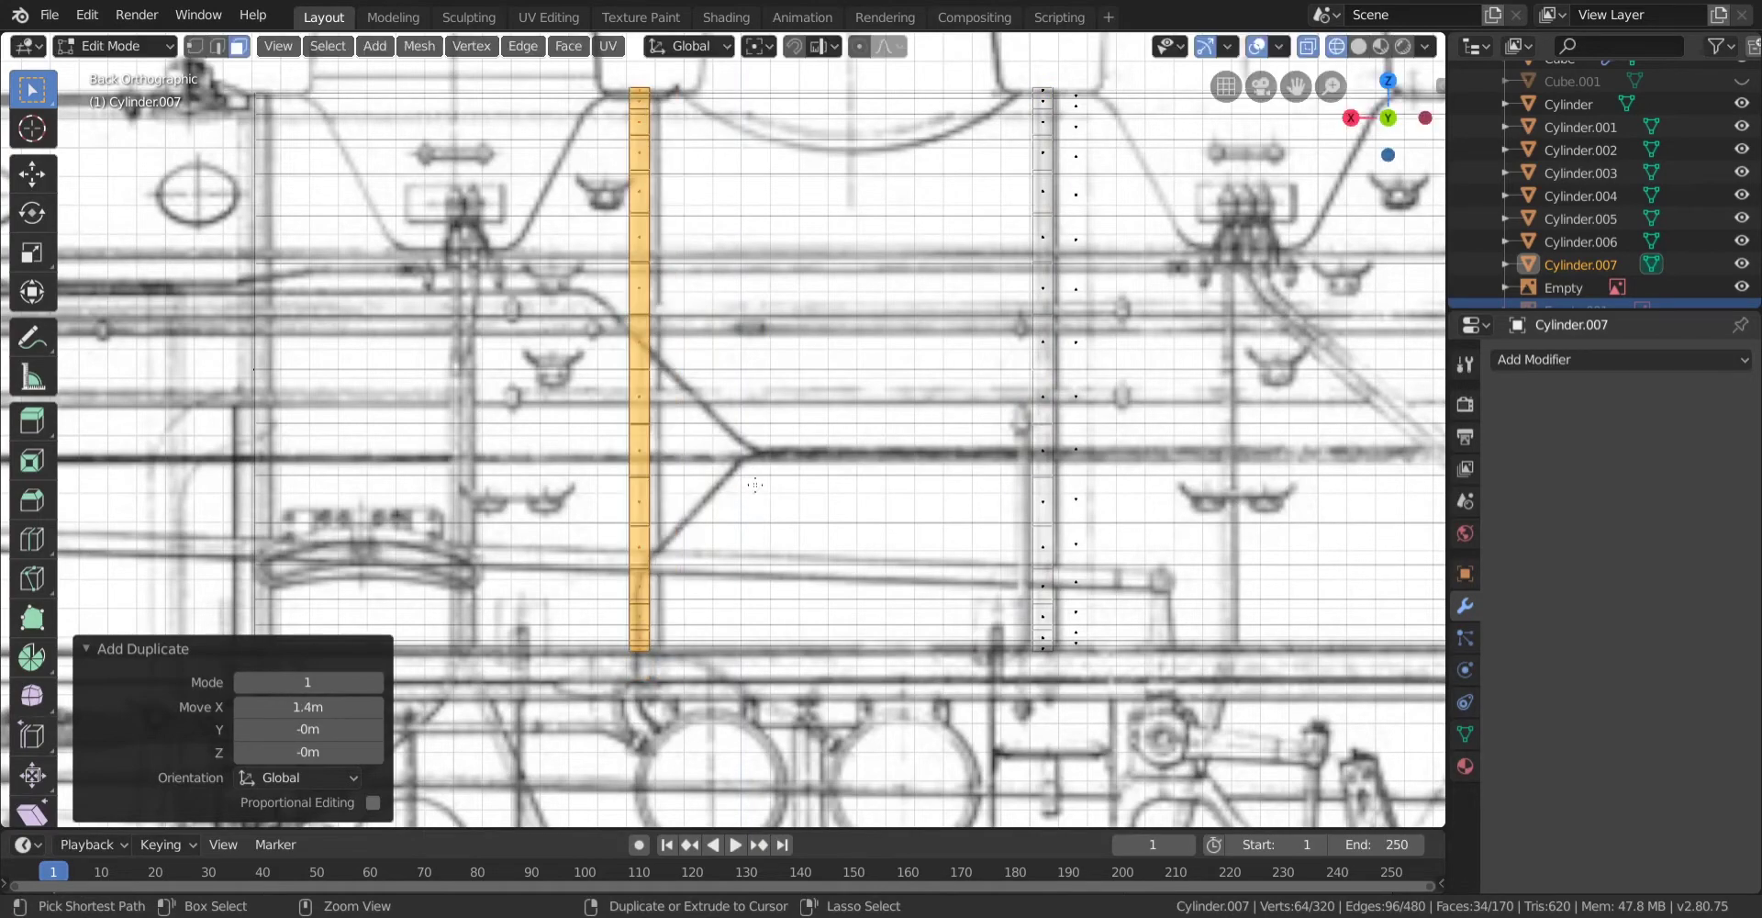
{"action": "scroll", "coordinate": [568, 592], "scroll_direction": "up", "scroll_amount": 4}
{"action": "left_click_drag", "start_coordinate": [244, 706], "coordinate": [225, 706]}
{"action": "scroll", "coordinate": [518, 593], "scroll_direction": "down", "scroll_amount": 6}
Duplicate the band once more and offset the copy 1.34 m along X to the boiler's rear end.
{"action": "middle_click_drag", "start_coordinate": [679, 533], "coordinate": [910, 538], "text": "shift"}
{"action": "scroll", "coordinate": [911, 538], "scroll_direction": "up", "scroll_amount": 4}
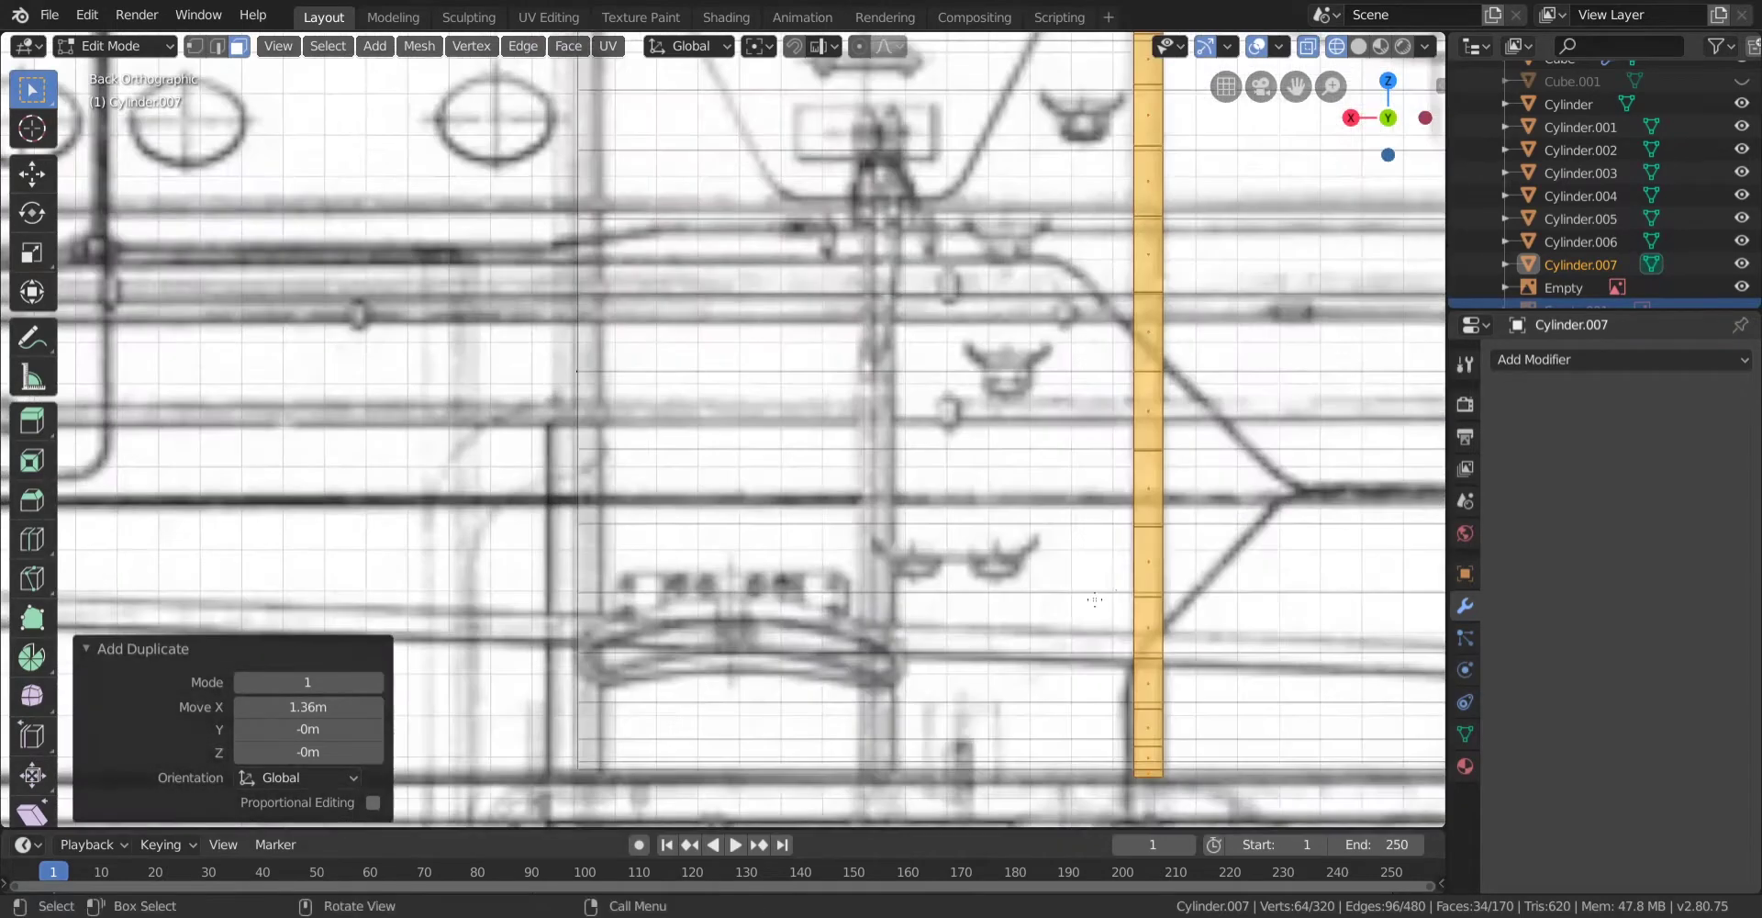
{"action": "key", "text": "shift+d"}
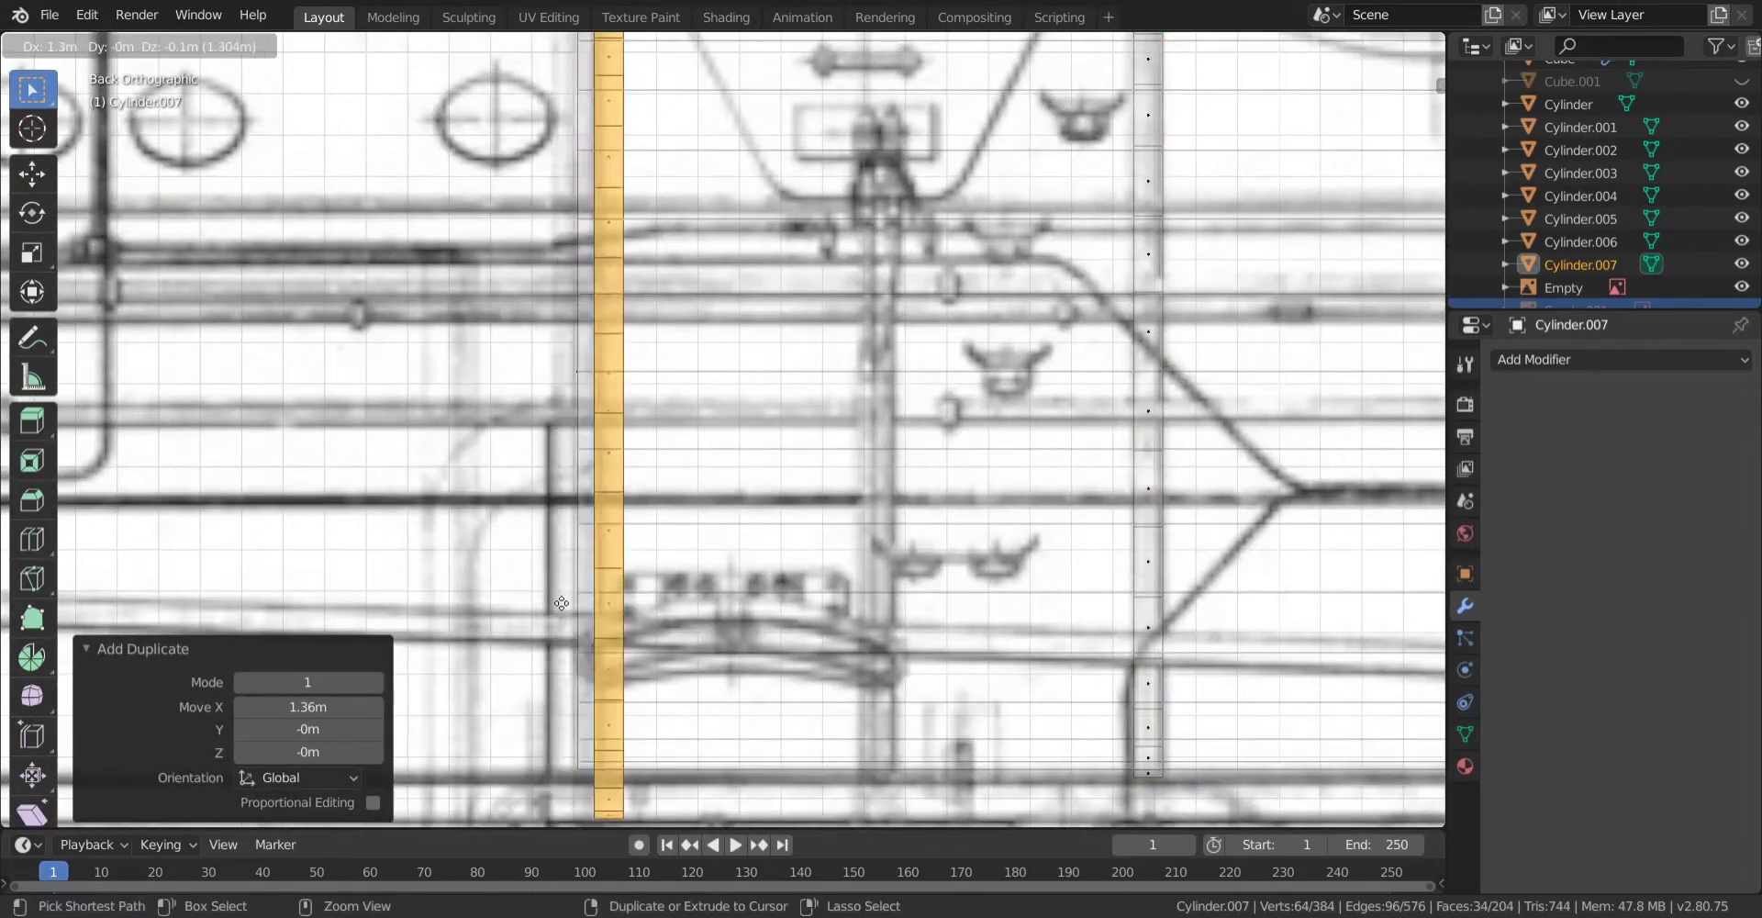
{"action": "left_click", "coordinate": [586, 569]}
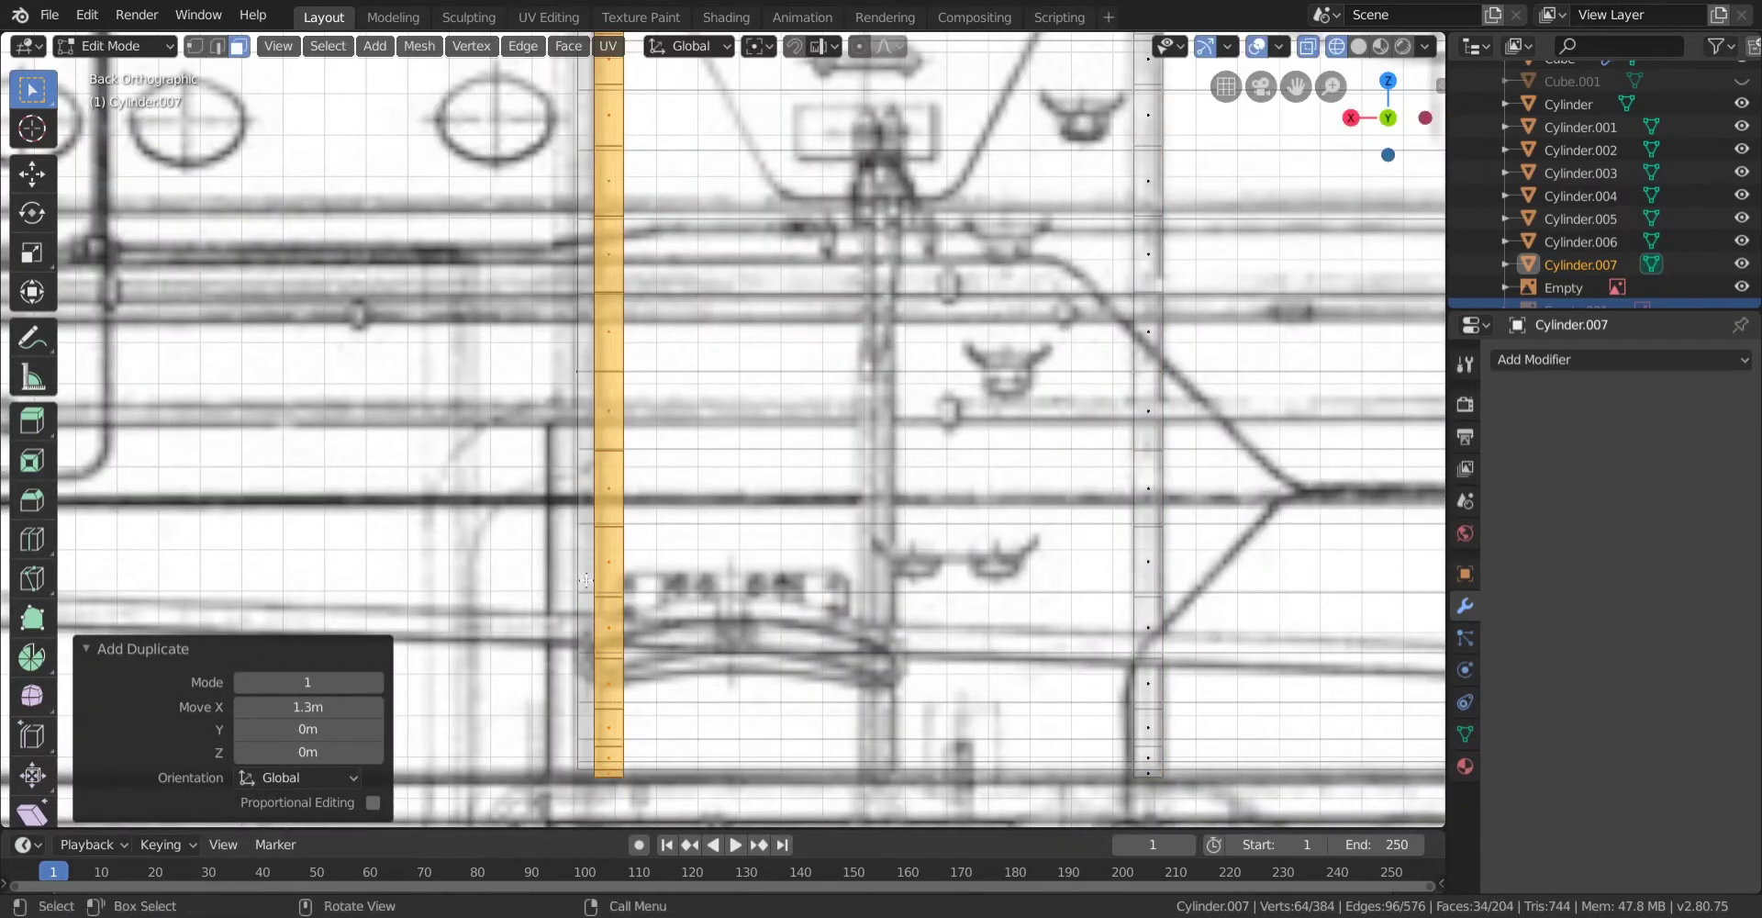
{"action": "scroll", "coordinate": [586, 570], "scroll_direction": "up", "scroll_amount": 3}
{"action": "left_click_drag", "start_coordinate": [336, 707], "coordinate": [356, 706]}
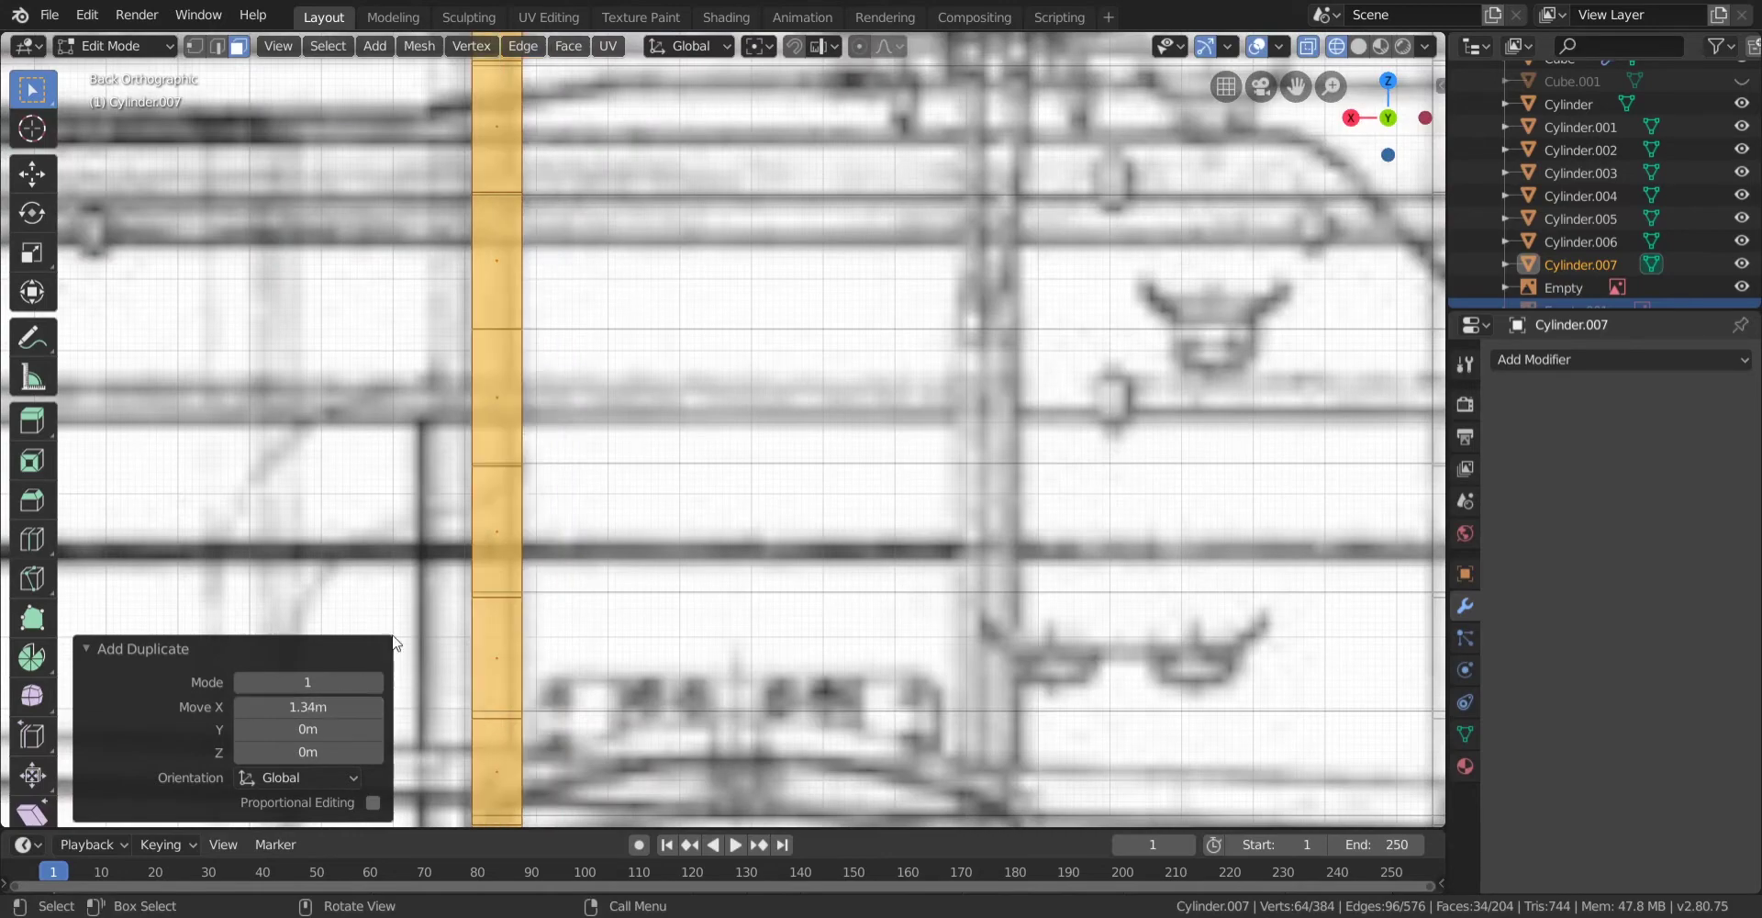
Leave mesh editing and inspect the banded boiler in solid shading, in perspective and against the side-view blueprint.
{"action": "scroll", "coordinate": [1120, 445], "scroll_direction": "down", "scroll_amount": 11}
{"action": "key", "text": "shift+z"}
{"action": "key", "text": "Tab"}
{"action": "middle_click_drag", "start_coordinate": [946, 455], "coordinate": [797, 417], "text": "shift"}
{"action": "mouse_move", "coordinate": [706, 477]}
{"action": "middle_mouse_down"}
{"action": "mouse_move", "coordinate": [553, 553]}
{"action": "mouse_move", "coordinate": [1195, 555]}
{"action": "mouse_move", "coordinate": [1090, 580]}
{"action": "middle_mouse_up"}
{"action": "left_click", "coordinate": [1090, 580]}
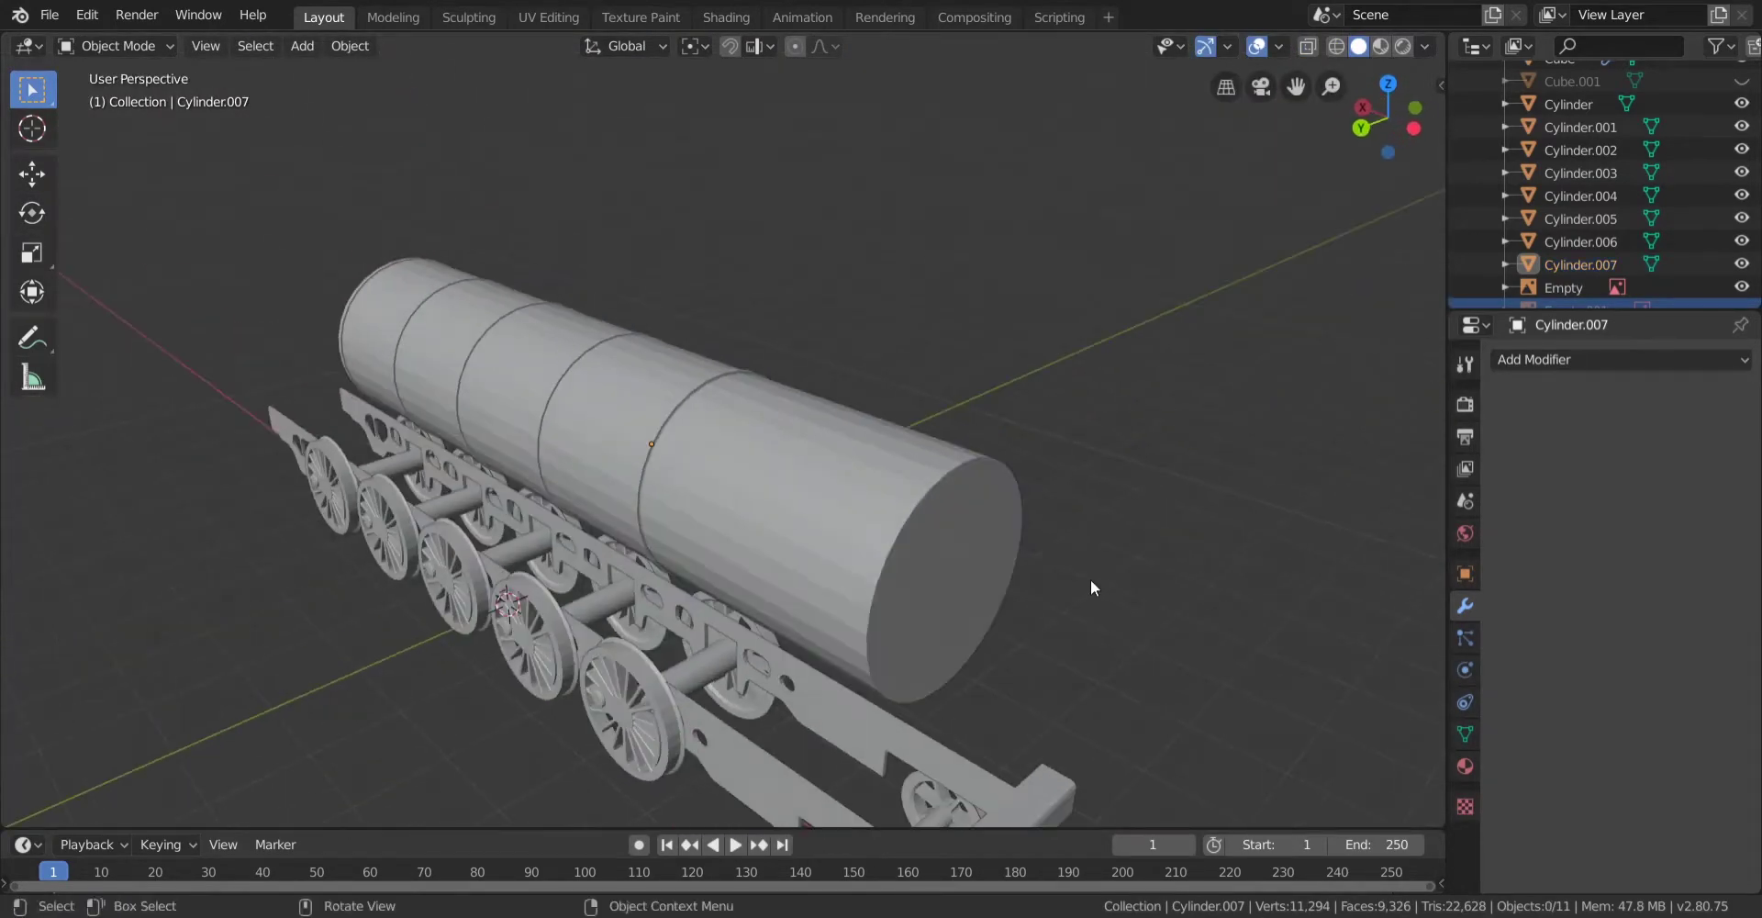
{"action": "left_click", "coordinate": [1358, 128]}
{"action": "scroll", "coordinate": [1152, 491], "scroll_direction": "up", "scroll_amount": 2}
{"action": "middle_click_drag", "start_coordinate": [1152, 491], "coordinate": [1032, 380], "text": "shift"}
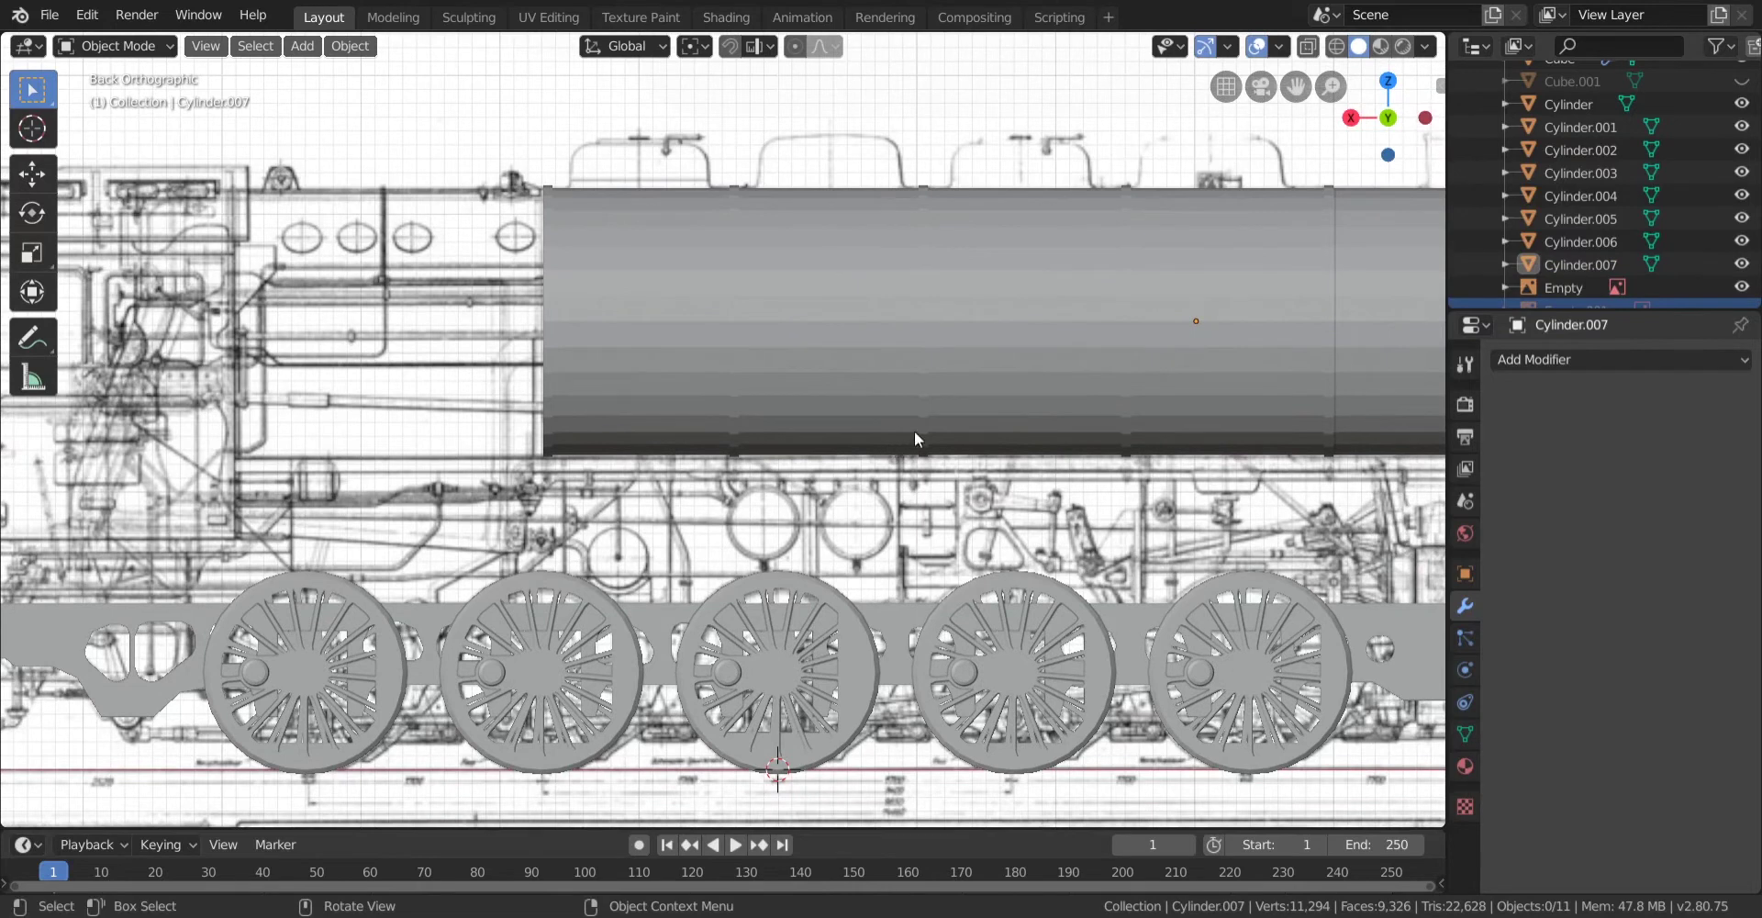
{"action": "scroll", "coordinate": [914, 431], "scroll_direction": "down", "scroll_amount": 1}
{"action": "middle_click_drag", "start_coordinate": [1210, 507], "coordinate": [465, 502], "text": "shift"}
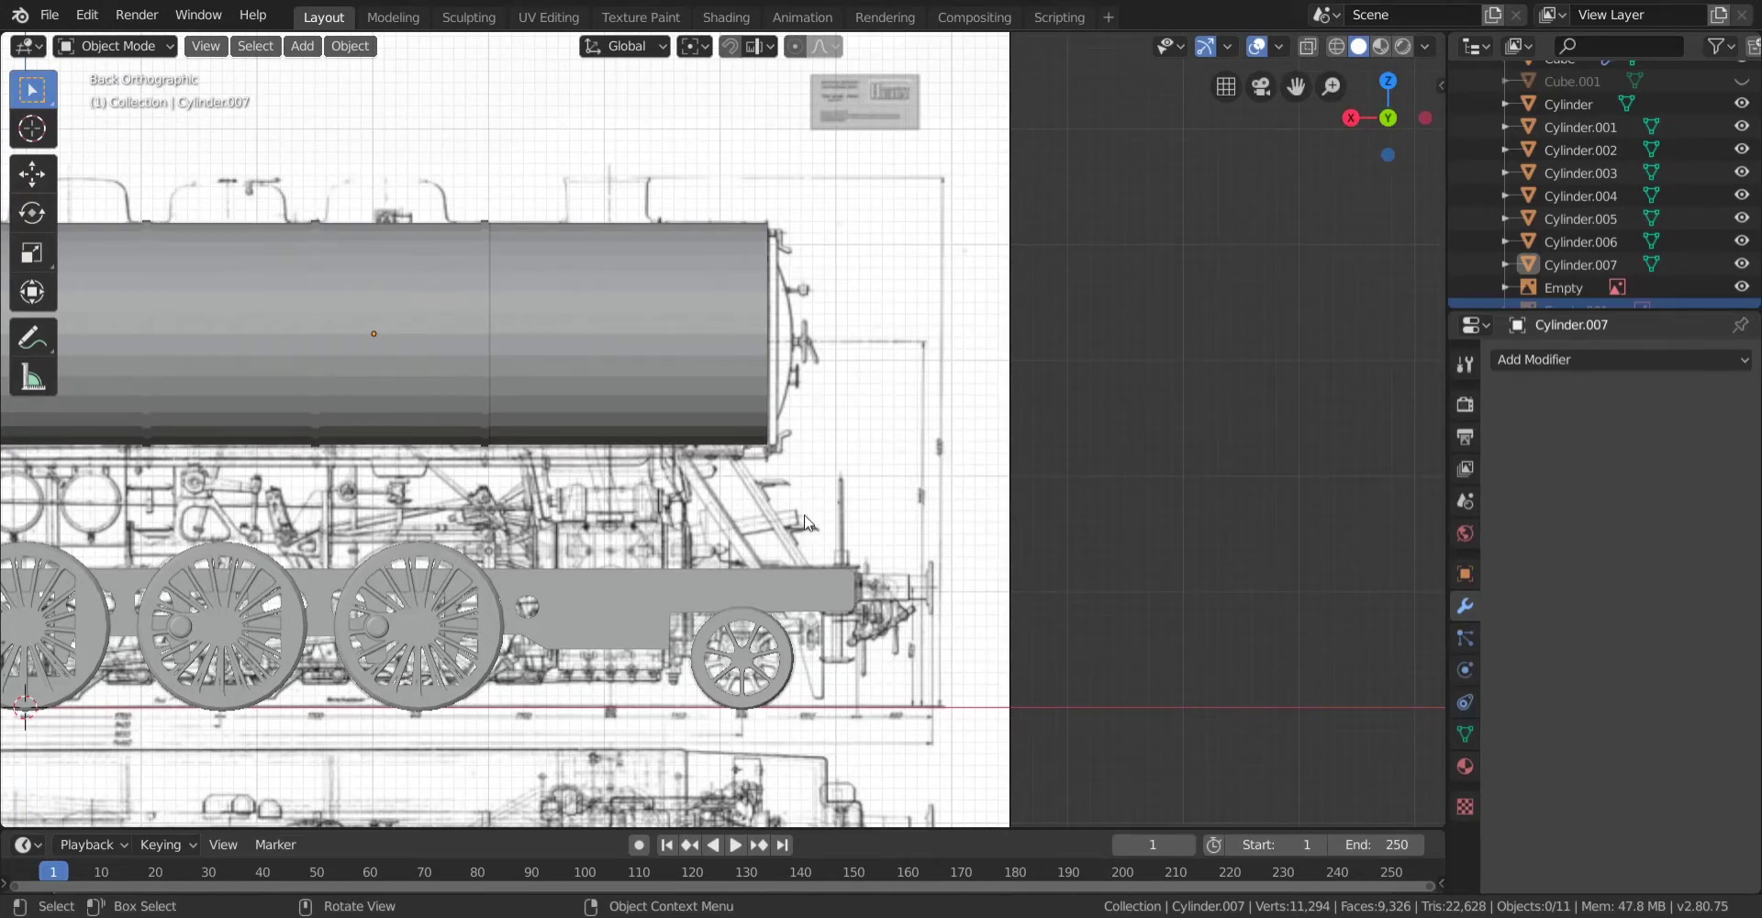
Switch to the reference image board and look over the locomotive photos, including the two large front-angle views.
{"action": "key", "text": "alt+Tab"}
{"action": "scroll", "coordinate": [945, 630], "scroll_direction": "up", "scroll_amount": 3}
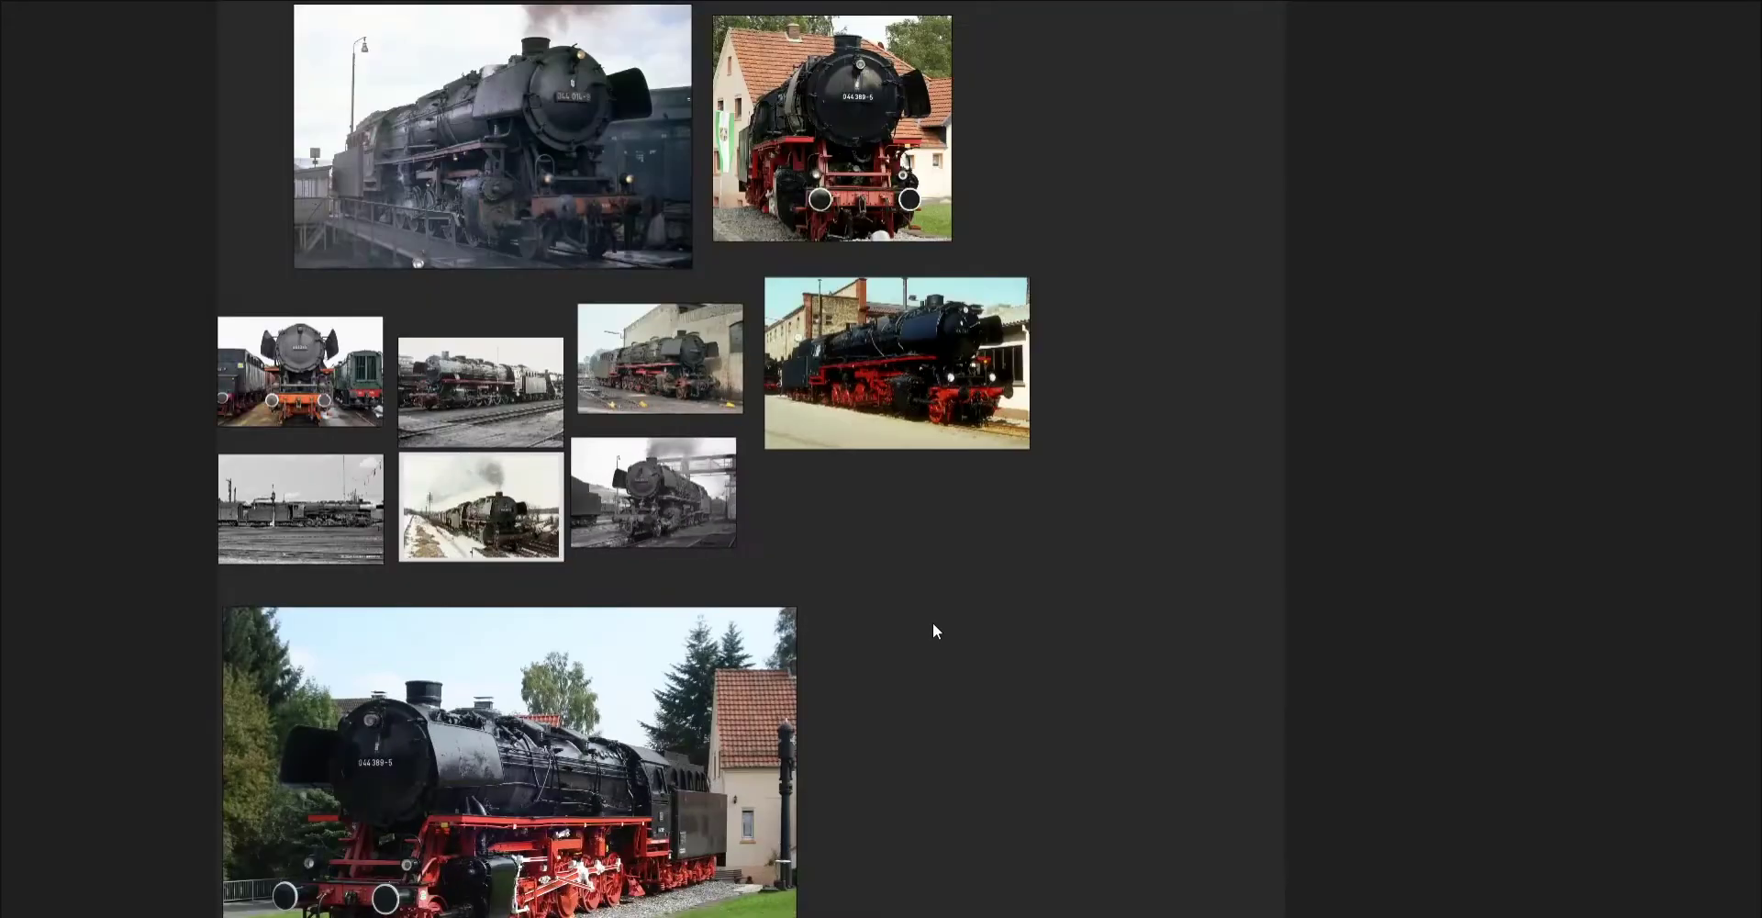
{"action": "scroll", "coordinate": [780, 547], "scroll_direction": "up", "scroll_amount": 1}
{"action": "scroll", "coordinate": [920, 599], "scroll_direction": "down", "scroll_amount": 1}
{"action": "scroll", "coordinate": [919, 598], "scroll_direction": "down", "scroll_amount": 2}
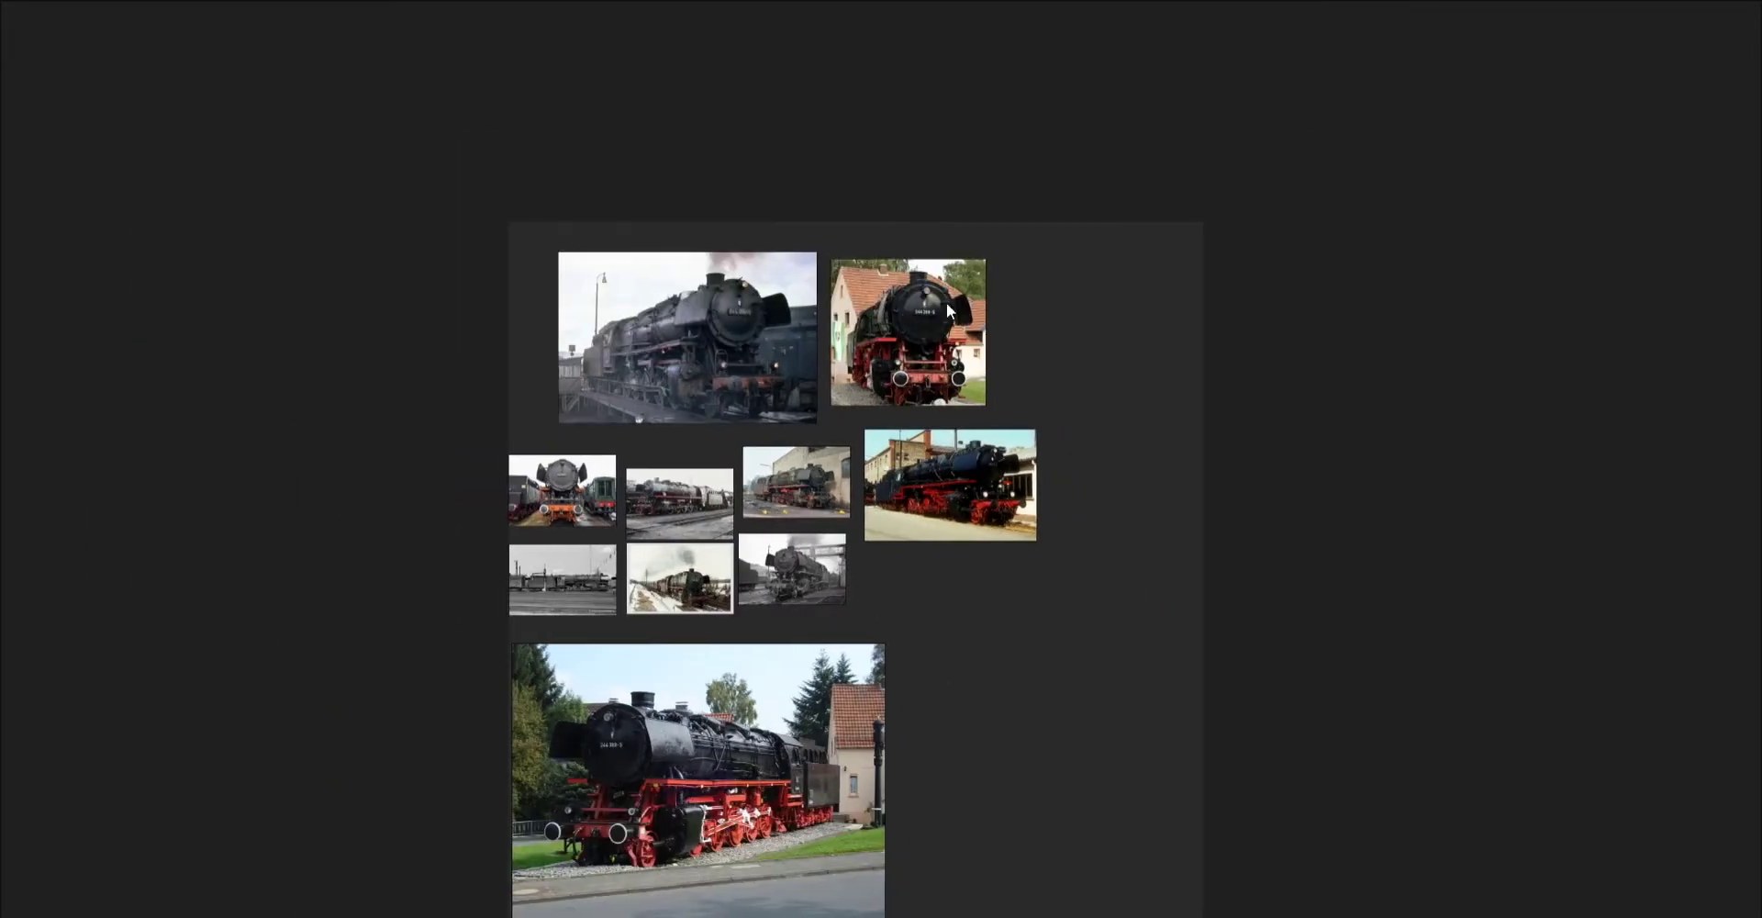
{"action": "scroll", "coordinate": [771, 300], "scroll_direction": "up", "scroll_amount": 3}
{"action": "scroll", "coordinate": [734, 606], "scroll_direction": "down", "scroll_amount": 1}
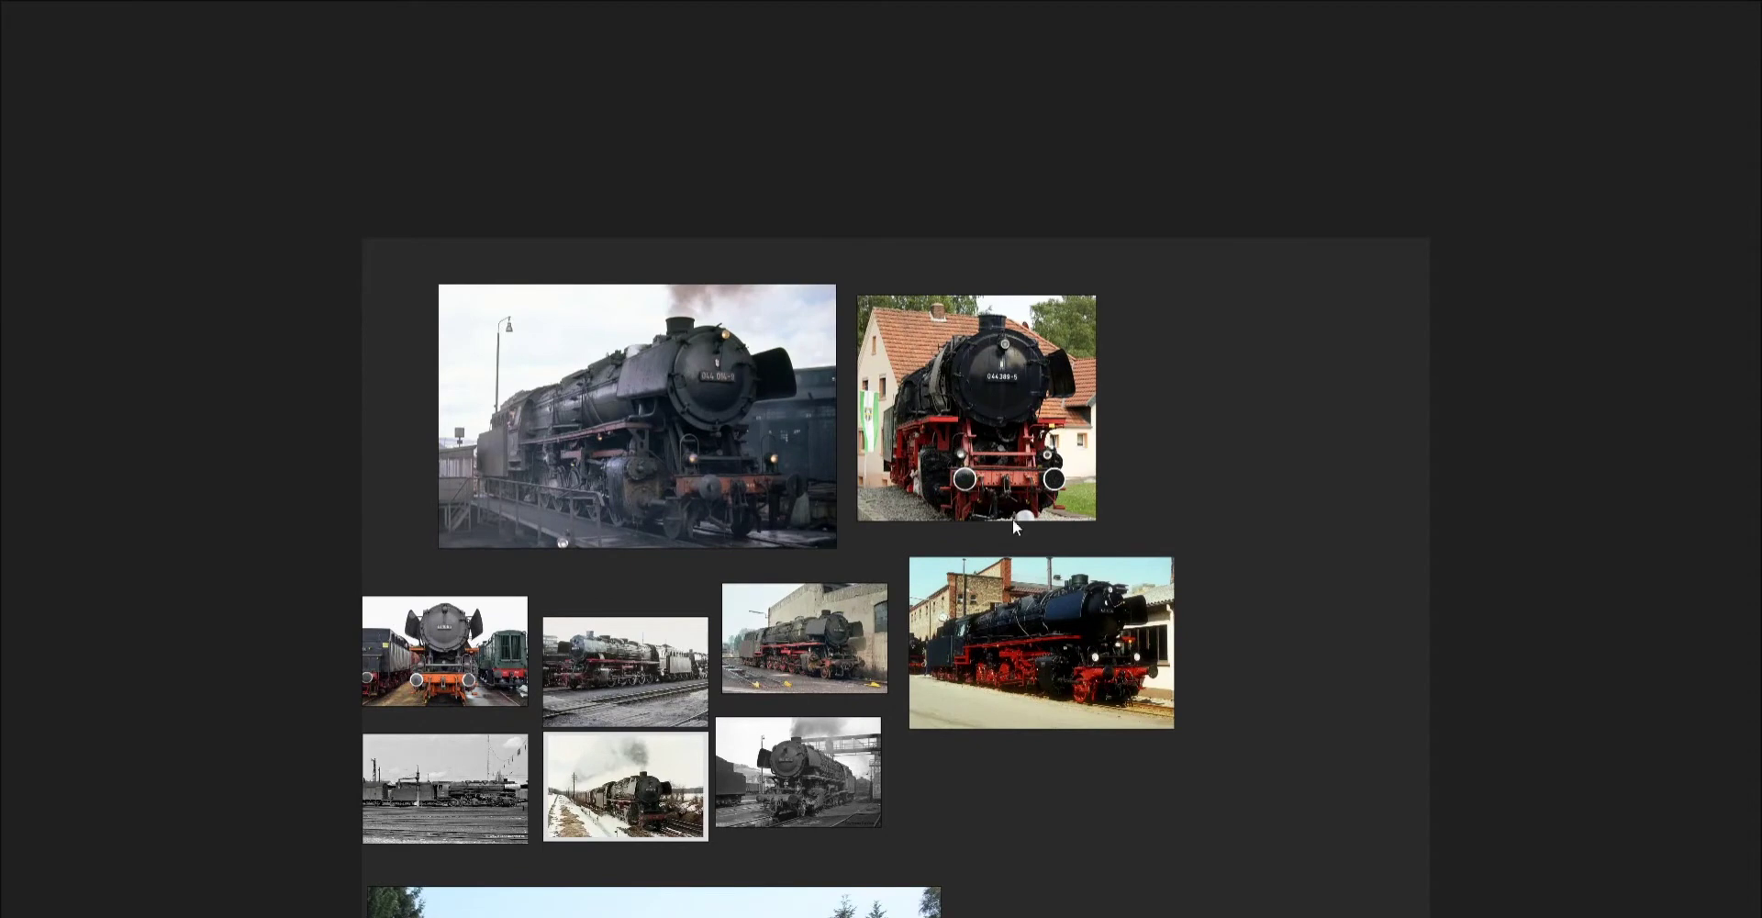
{"action": "middle_click_drag", "start_coordinate": [909, 595], "coordinate": [917, 483]}
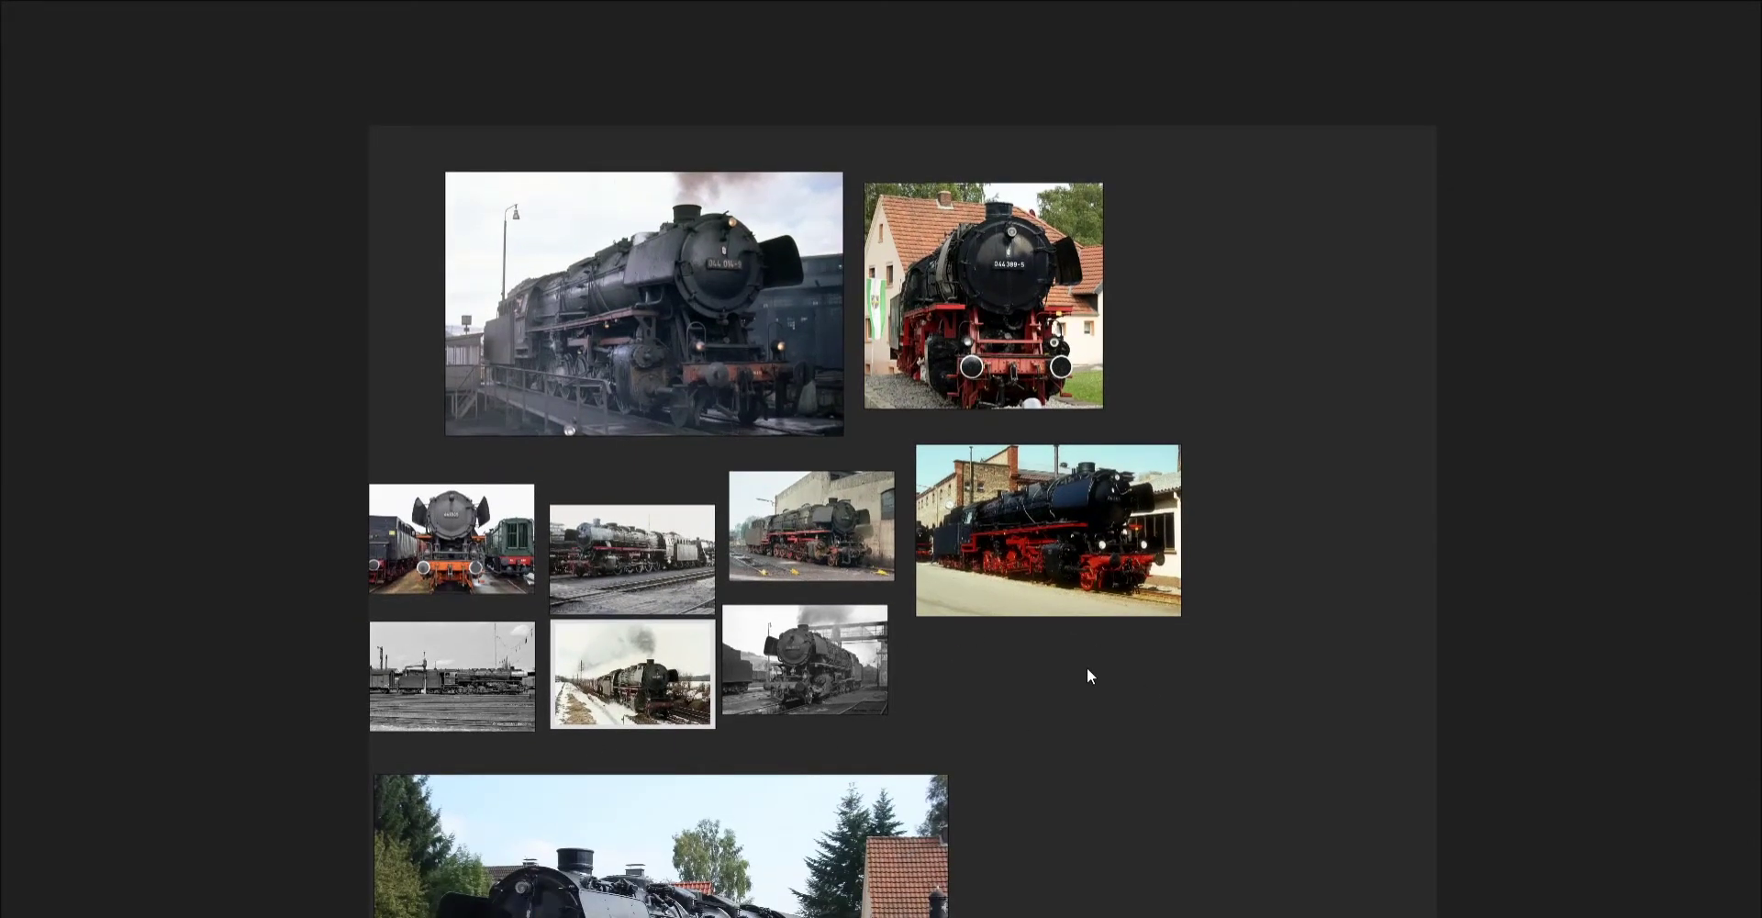
{"action": "scroll", "coordinate": [943, 708], "scroll_direction": "up", "scroll_amount": 3}
{"action": "scroll", "coordinate": [639, 561], "scroll_direction": "down", "scroll_amount": 3}
{"action": "middle_click_drag", "start_coordinate": [911, 686], "coordinate": [897, 818]}
{"action": "scroll", "coordinate": [928, 251], "scroll_direction": "up", "scroll_amount": 2}
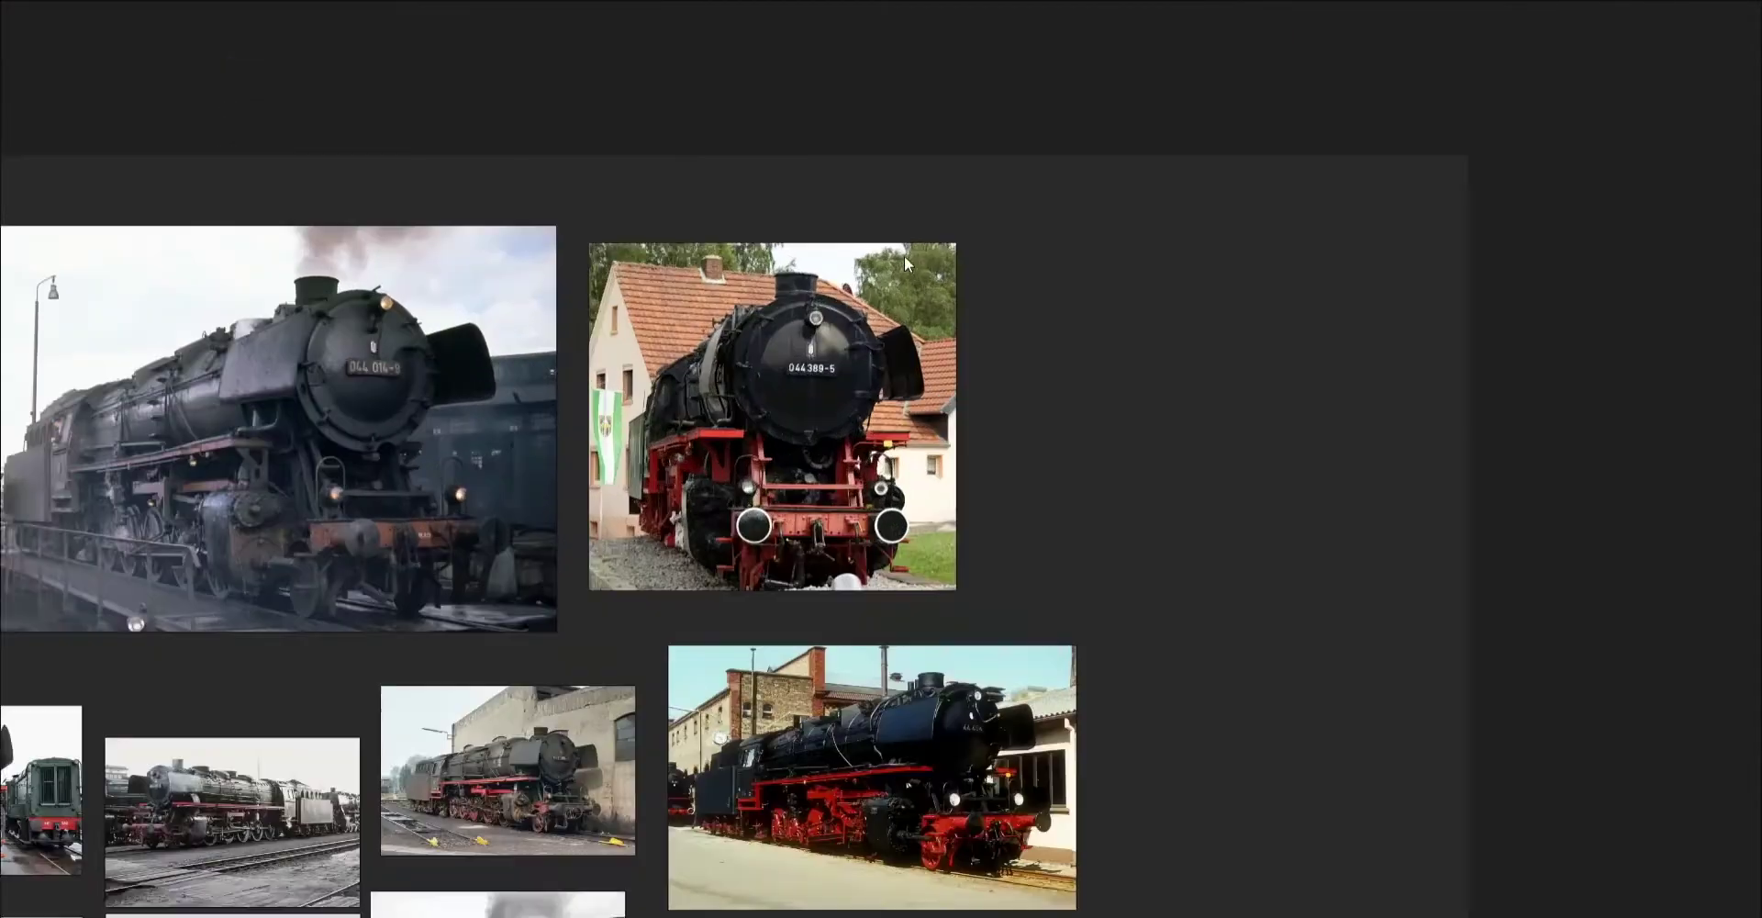
{"action": "middle_click_drag", "start_coordinate": [904, 255], "coordinate": [1176, 304]}
{"action": "middle_click_drag", "start_coordinate": [1031, 445], "coordinate": [917, 321]}
{"action": "scroll", "coordinate": [468, 236], "scroll_direction": "down", "scroll_amount": 4}
{"action": "scroll", "coordinate": [908, 532], "scroll_direction": "down", "scroll_amount": 2}
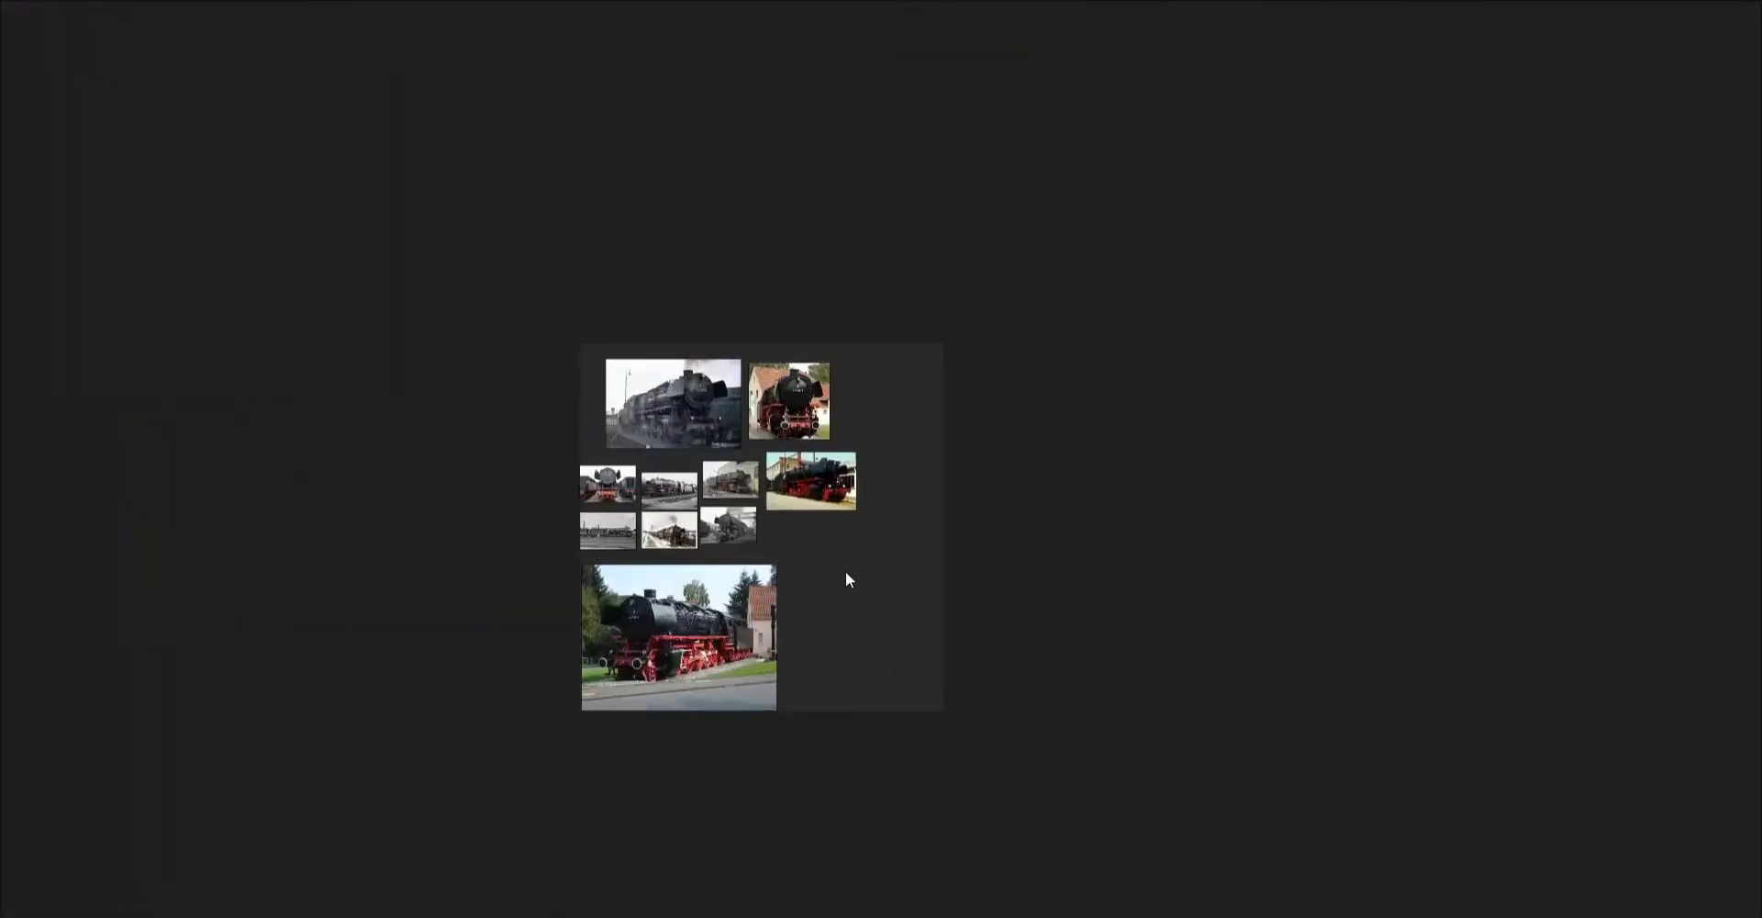
{"action": "scroll", "coordinate": [844, 568], "scroll_direction": "up", "scroll_amount": 2}
{"action": "left_click_drag", "start_coordinate": [786, 417], "coordinate": [1412, 423]}
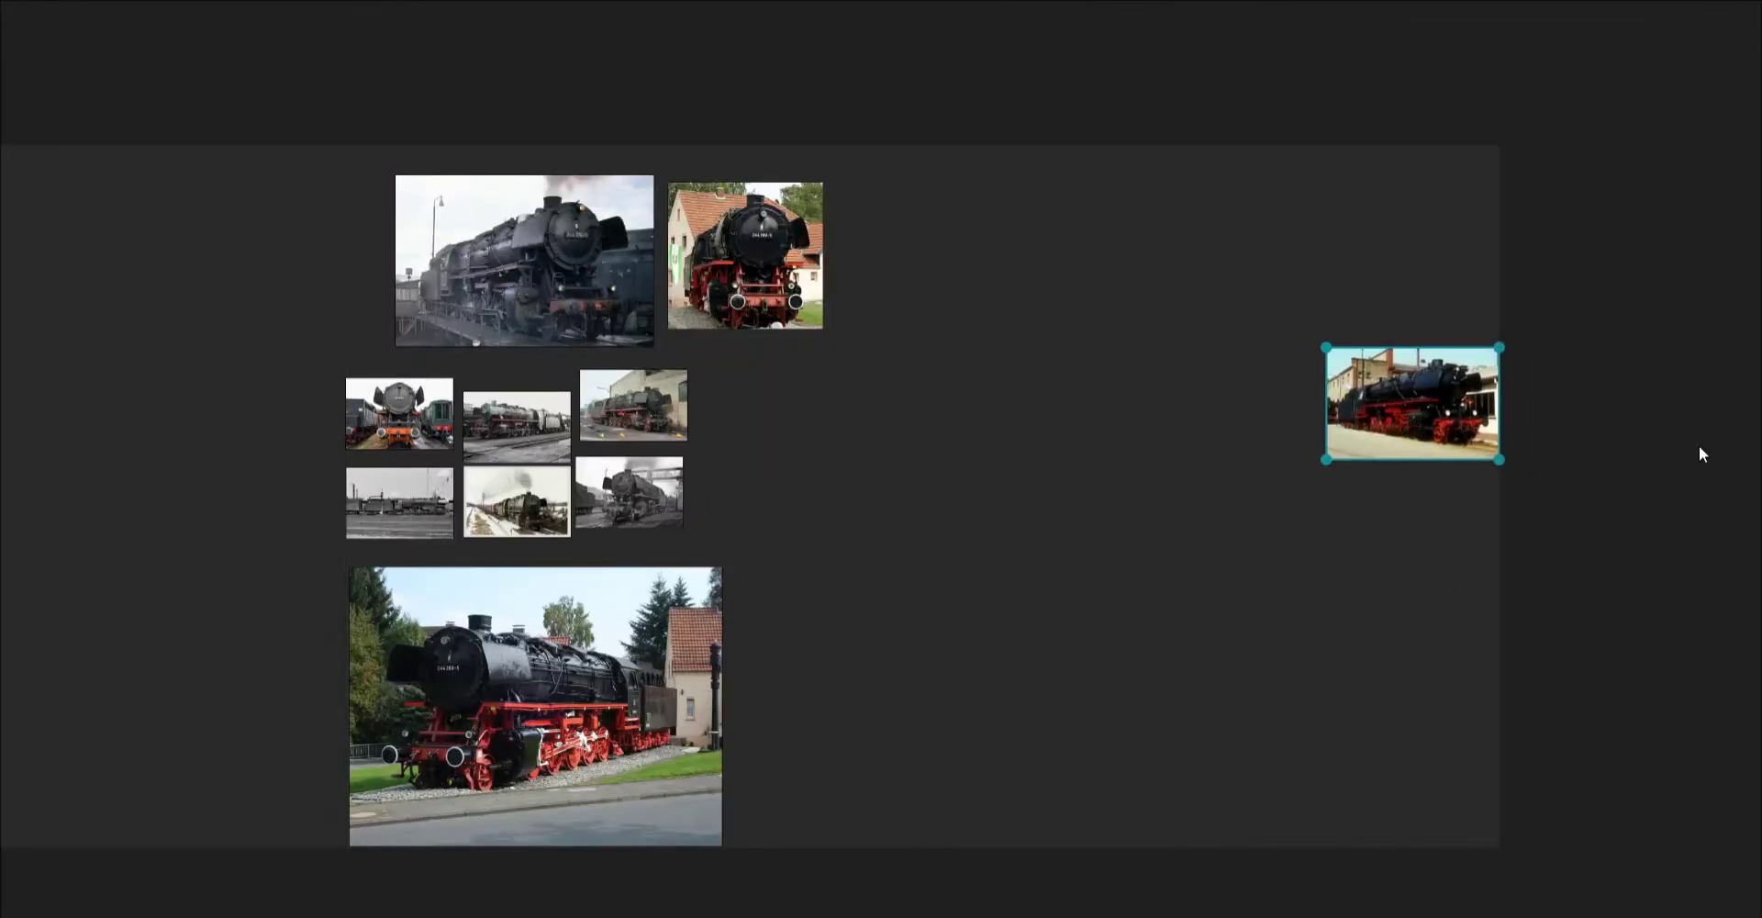
{"action": "left_click_drag", "start_coordinate": [1321, 341], "coordinate": [1289, 324]}
{"action": "key", "text": "ctrl+z"}
{"action": "key", "text": "ctrl+z"}
{"action": "key", "text": "ctrl+z"}
{"action": "key", "text": "ctrl+z"}
{"action": "key", "text": "ctrl+z"}
{"action": "key", "text": "ctrl+z"}
Place the colour photo of the locomotive with red wheels directly beside the small reference photos and deselect it.
{"action": "left_click_drag", "start_coordinate": [919, 381], "coordinate": [832, 393]}
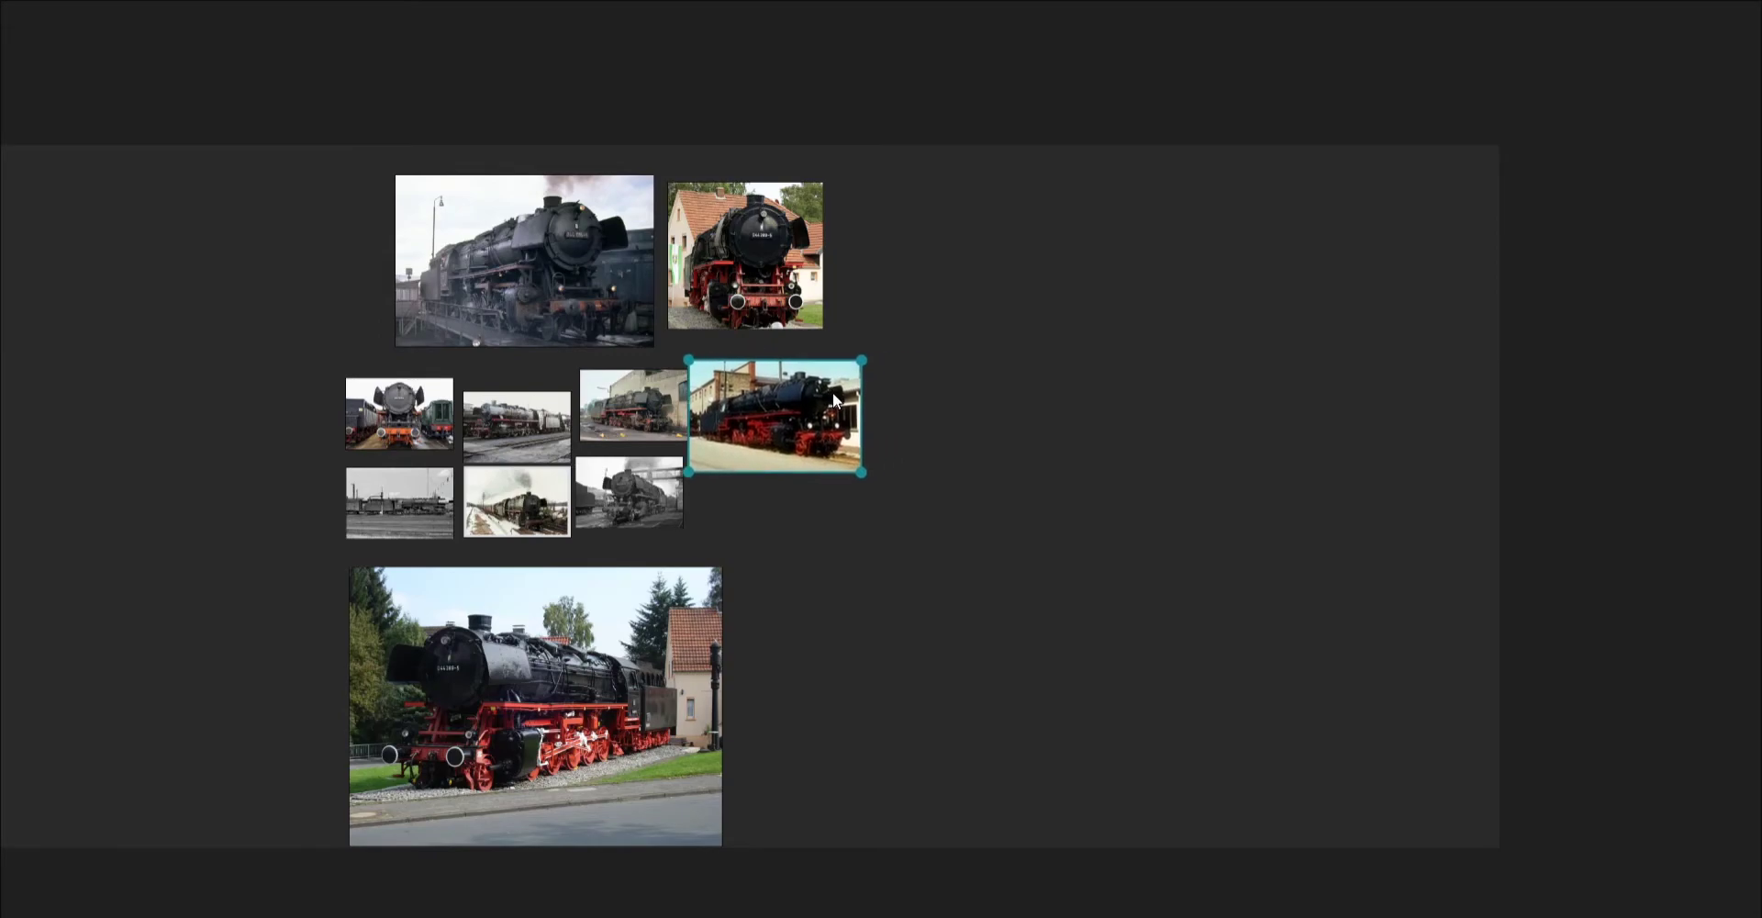
{"action": "scroll", "coordinate": [959, 453], "scroll_direction": "up", "scroll_amount": 5}
{"action": "left_click", "coordinate": [974, 439]}
Examine the large colour photo of the black locomotive with red frame and wheels on the reference board.
{"action": "middle_click_drag", "start_coordinate": [785, 474], "coordinate": [1301, 631]}
{"action": "scroll", "coordinate": [1247, 587], "scroll_direction": "down", "scroll_amount": 5}
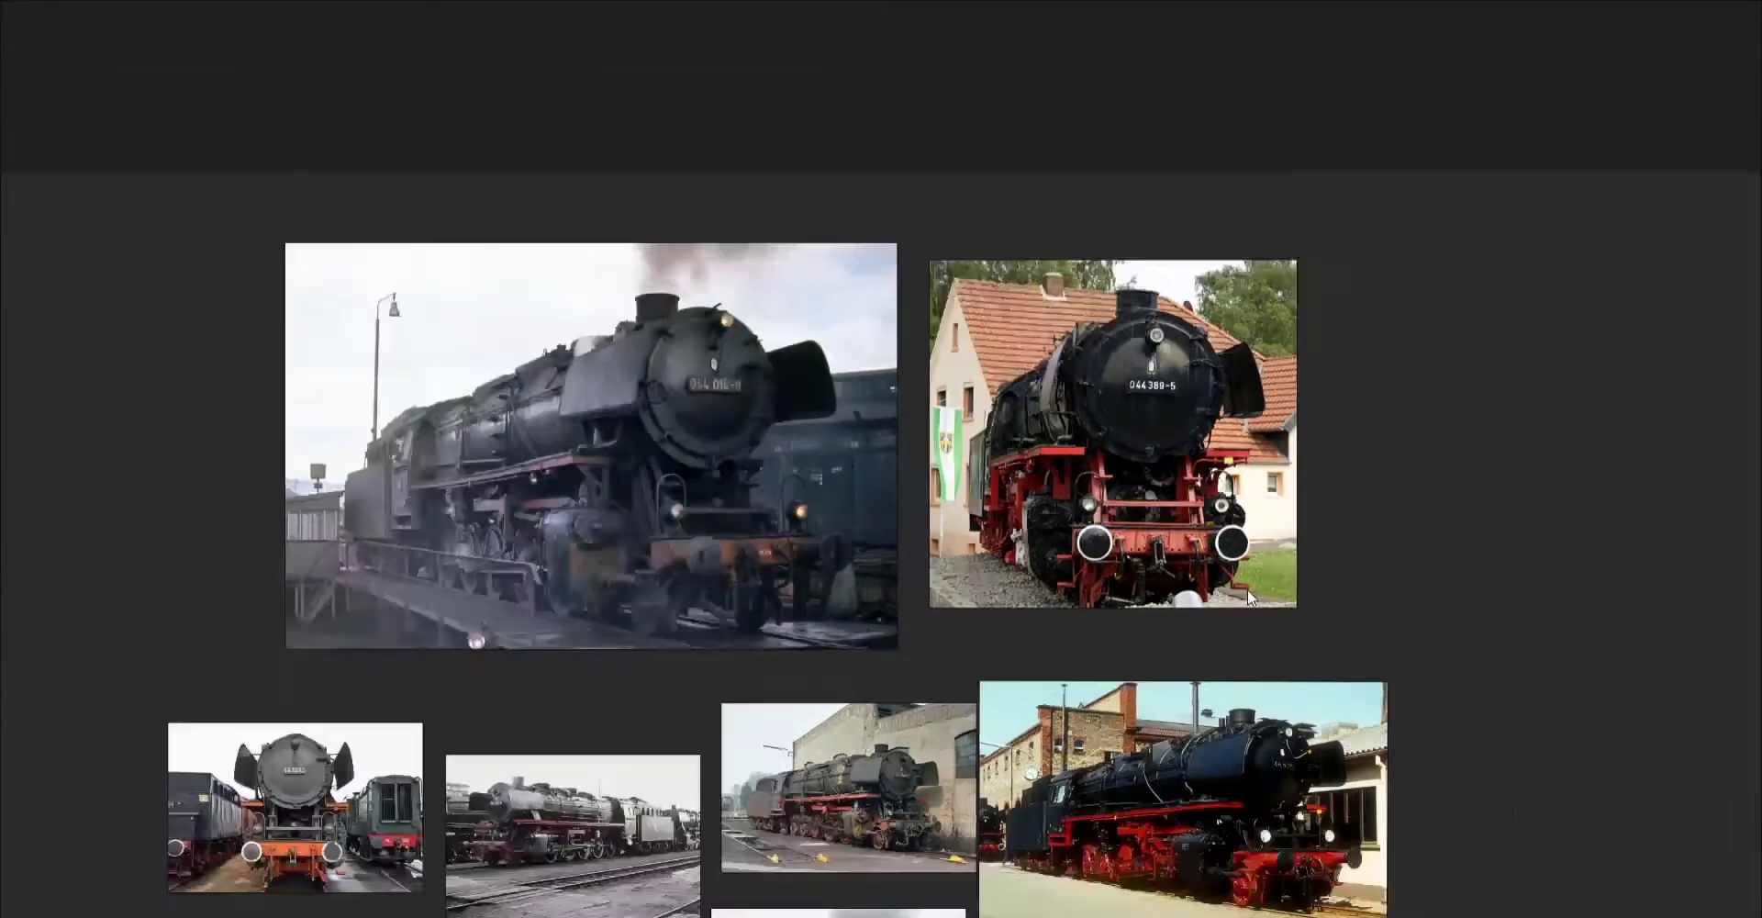
{"action": "middle_click_drag", "start_coordinate": [1085, 636], "coordinate": [1086, 326]}
{"action": "middle_click_drag", "start_coordinate": [1116, 659], "coordinate": [1147, 465]}
{"action": "scroll", "coordinate": [1193, 668], "scroll_direction": "up", "scroll_amount": 6}
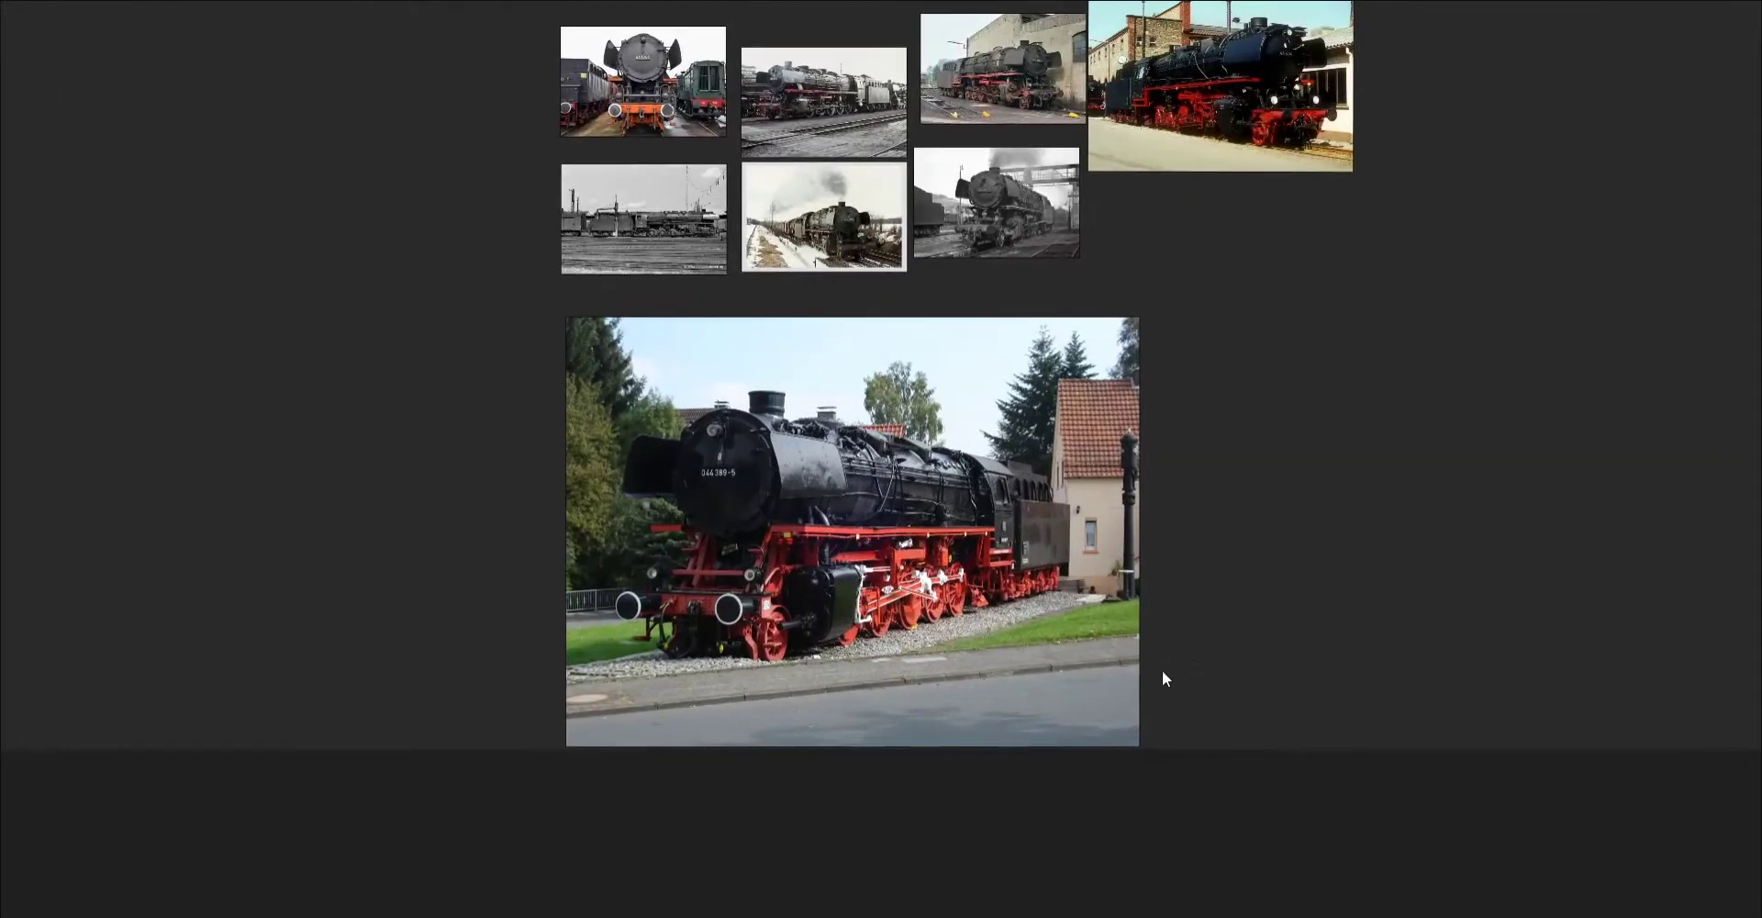
{"action": "middle_click_drag", "start_coordinate": [1032, 499], "coordinate": [1244, 651]}
{"action": "scroll", "coordinate": [984, 658], "scroll_direction": "down", "scroll_amount": 2}
{"action": "scroll", "coordinate": [978, 378], "scroll_direction": "down", "scroll_amount": 10}
Examine the running board, steam cylinder and front end in the large photo of the smoking locomotive.
{"action": "middle_click_drag", "start_coordinate": [986, 367], "coordinate": [970, 610]}
{"action": "scroll", "coordinate": [961, 595], "scroll_direction": "up", "scroll_amount": 7}
{"action": "middle_click_drag", "start_coordinate": [888, 510], "coordinate": [920, 607]}
{"action": "scroll", "coordinate": [925, 613], "scroll_direction": "up", "scroll_amount": 3}
{"action": "scroll", "coordinate": [802, 521], "scroll_direction": "up", "scroll_amount": 1}
{"action": "middle_click_drag", "start_coordinate": [802, 521], "coordinate": [1366, 880]}
{"action": "scroll", "coordinate": [1116, 563], "scroll_direction": "up", "scroll_amount": 2}
{"action": "scroll", "coordinate": [1116, 563], "scroll_direction": "down", "scroll_amount": 1}
{"action": "middle_click_drag", "start_coordinate": [1181, 375], "coordinate": [670, 723]}
{"action": "scroll", "coordinate": [670, 723], "scroll_direction": "up", "scroll_amount": 1}
{"action": "scroll", "coordinate": [962, 584], "scroll_direction": "up", "scroll_amount": 3}
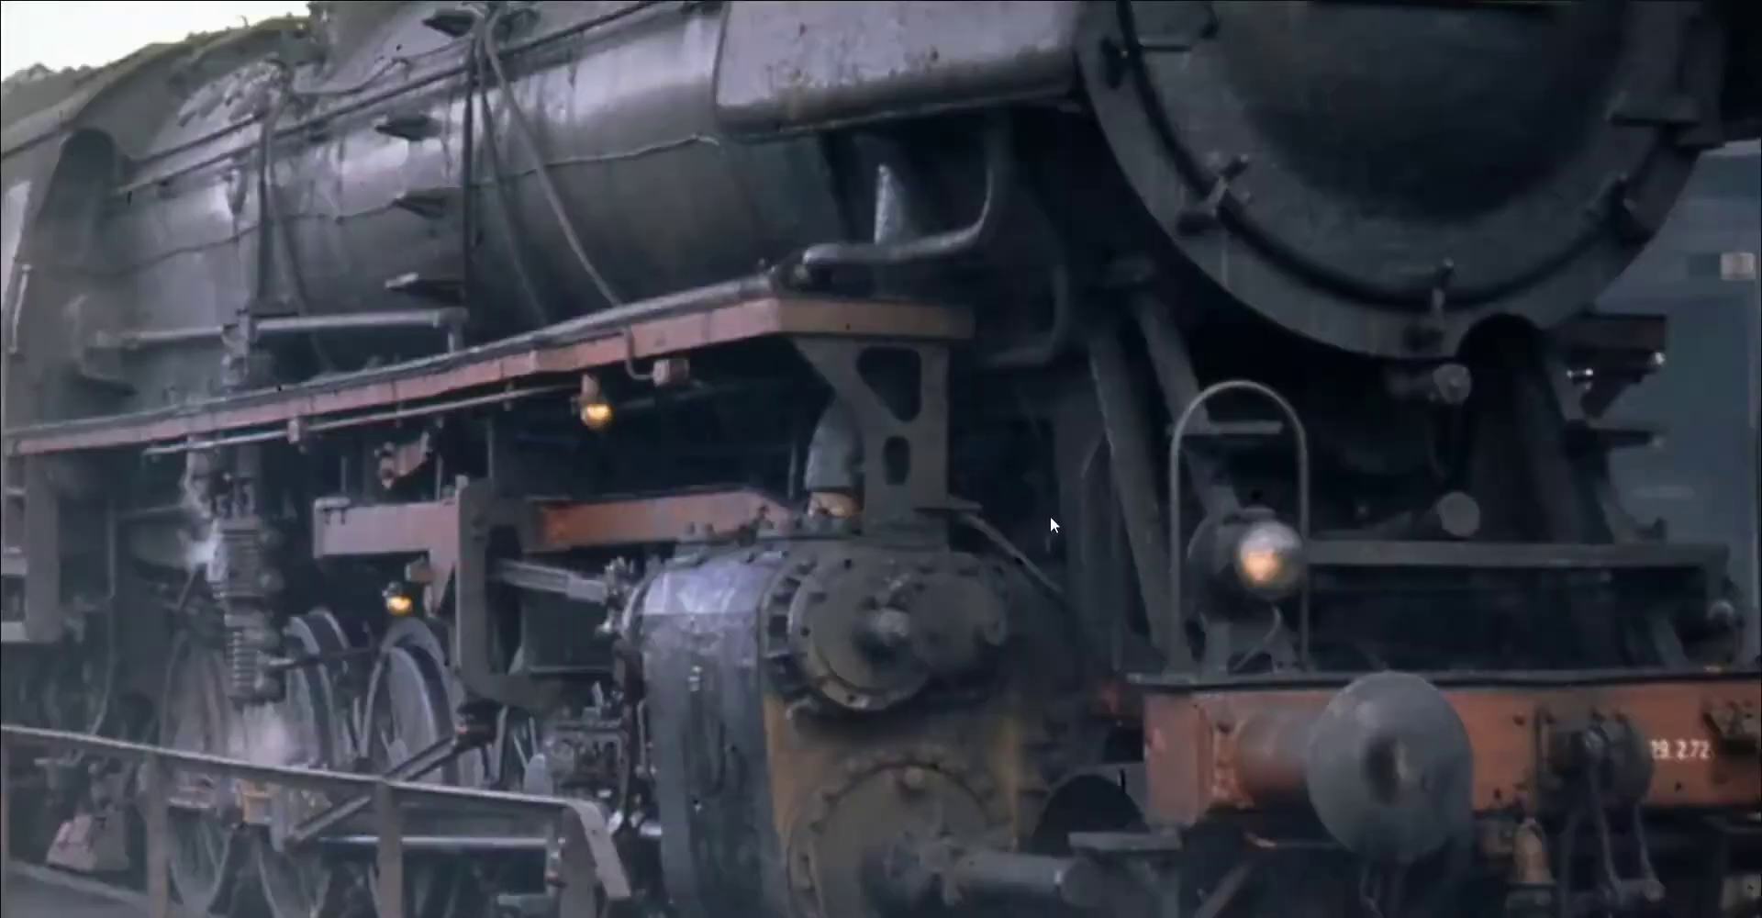
{"action": "scroll", "coordinate": [811, 531], "scroll_direction": "up", "scroll_amount": 1}
Examine the boiler side's pipes, steps and band lines, and the cab area, in the smoking locomotive photo.
{"action": "middle_click_drag", "start_coordinate": [811, 531], "coordinate": [1078, 869]}
{"action": "middle_click_drag", "start_coordinate": [488, 365], "coordinate": [805, 542]}
{"action": "scroll", "coordinate": [806, 543], "scroll_direction": "up", "scroll_amount": 1}
{"action": "scroll", "coordinate": [806, 542], "scroll_direction": "up", "scroll_amount": 4}
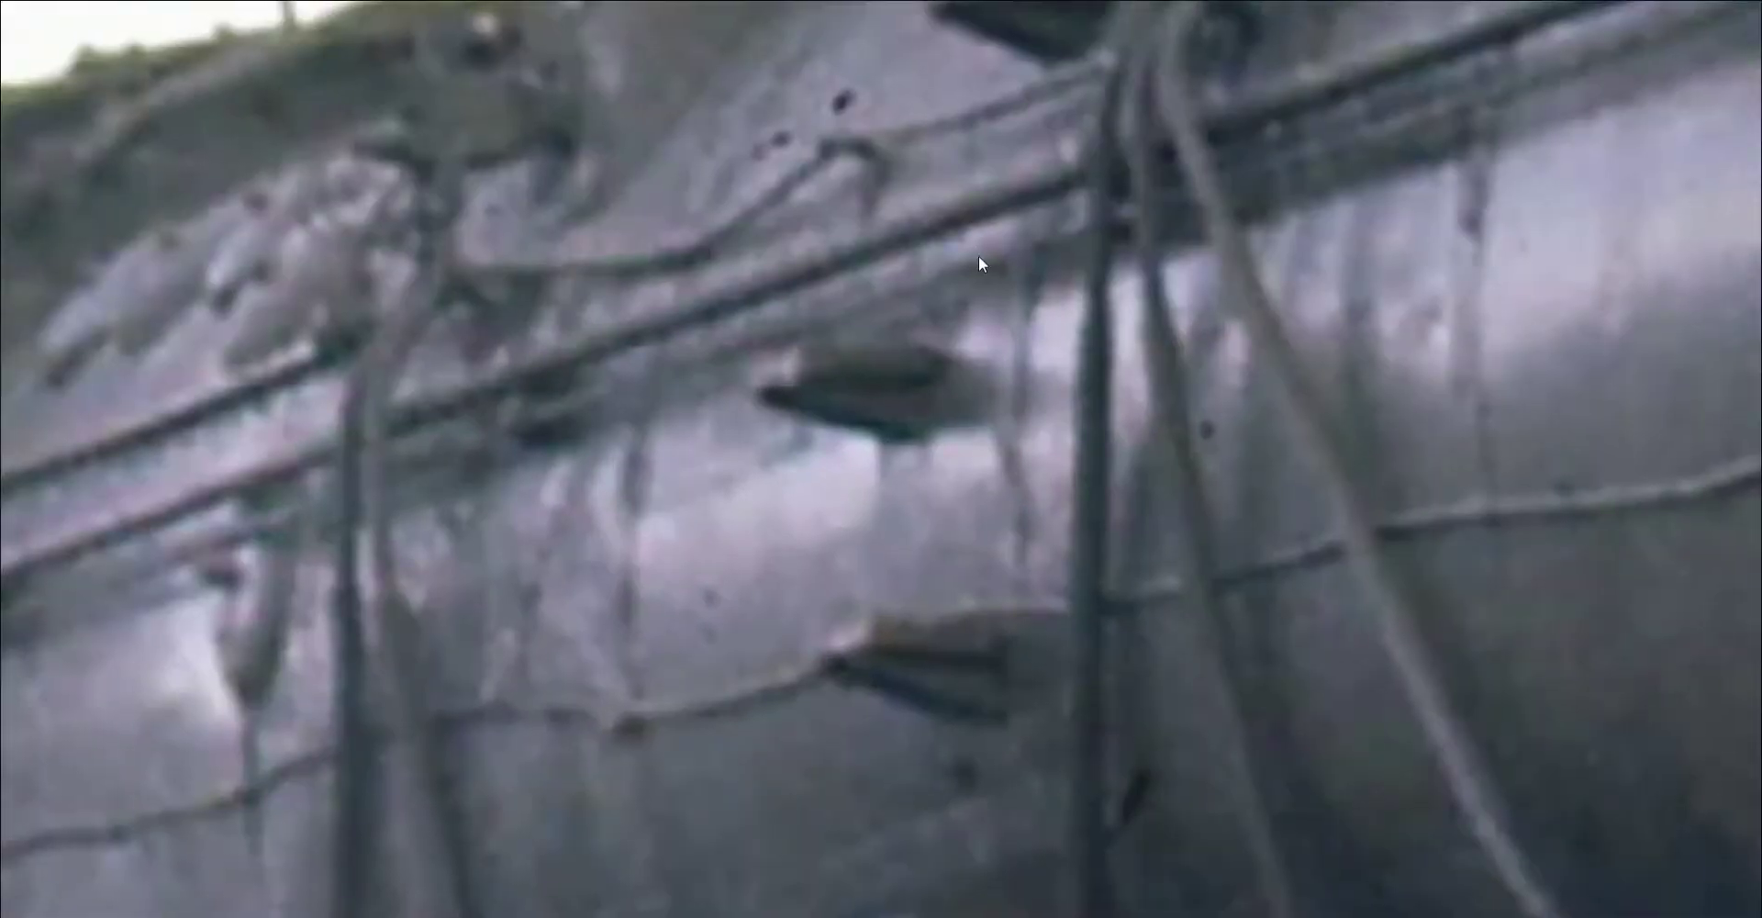
{"action": "scroll", "coordinate": [963, 266], "scroll_direction": "down", "scroll_amount": 4}
{"action": "middle_click_drag", "start_coordinate": [953, 273], "coordinate": [912, 443]}
{"action": "scroll", "coordinate": [819, 633], "scroll_direction": "down", "scroll_amount": 2}
{"action": "middle_click_drag", "start_coordinate": [819, 633], "coordinate": [811, 452]}
{"action": "middle_click_drag", "start_coordinate": [1033, 666], "coordinate": [1055, 565]}
{"action": "scroll", "coordinate": [1055, 565], "scroll_direction": "up", "scroll_amount": 1}
{"action": "scroll", "coordinate": [1193, 720], "scroll_direction": "down", "scroll_amount": 2}
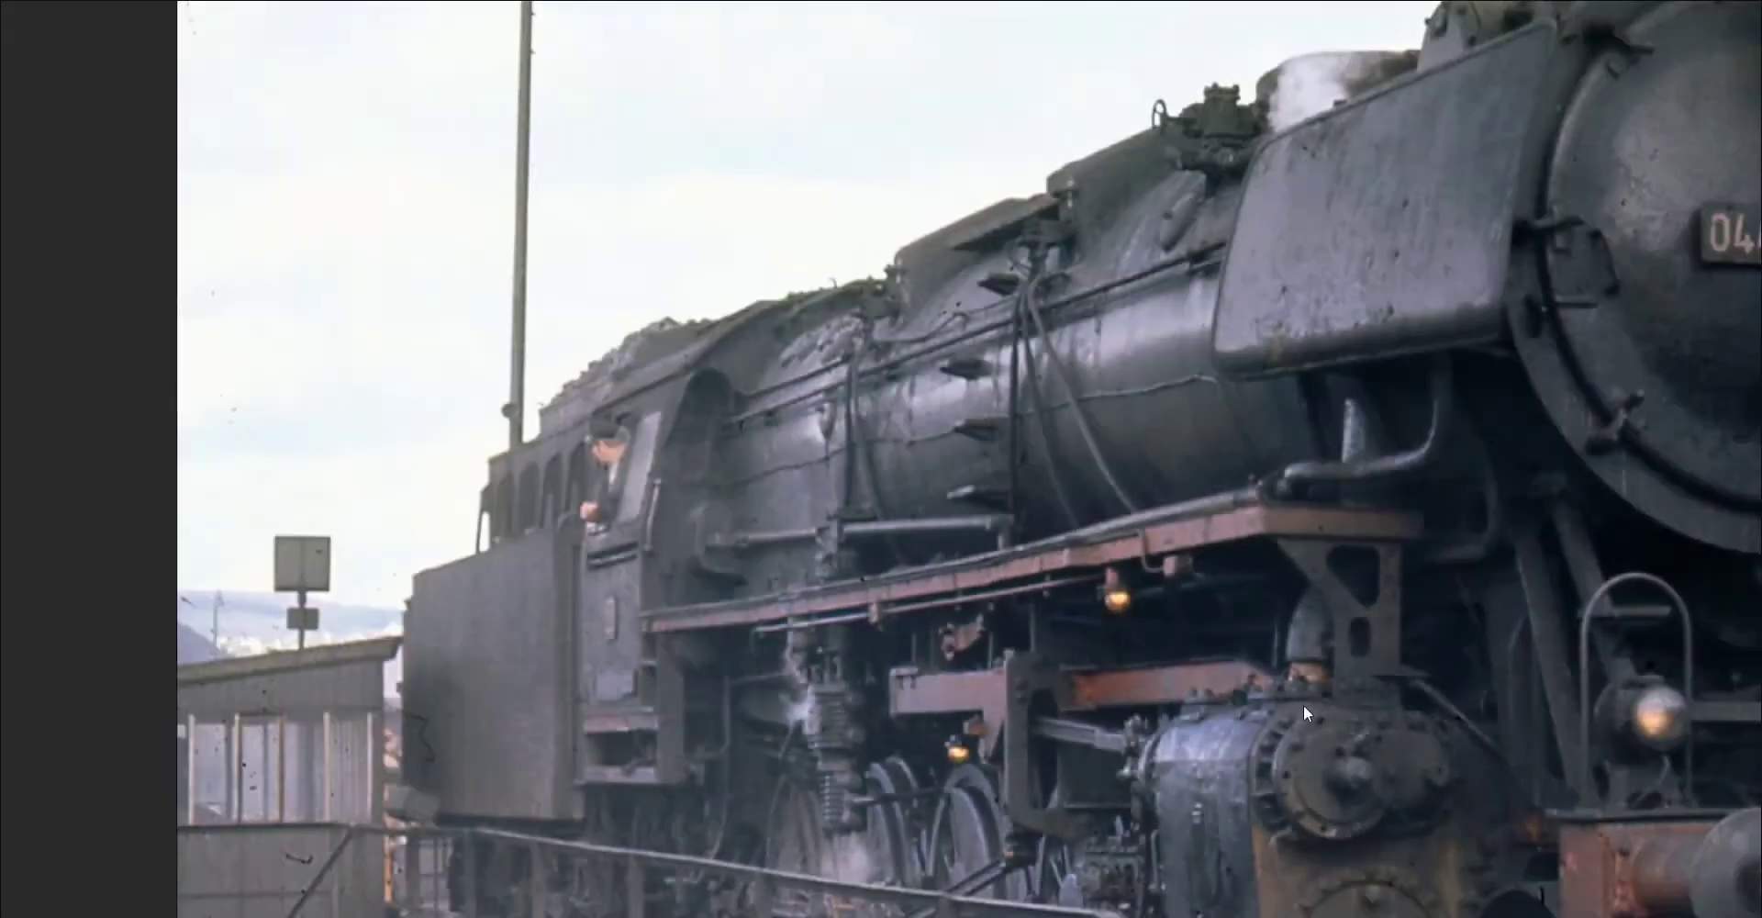
{"action": "middle_click_drag", "start_coordinate": [1303, 705], "coordinate": [855, 341]}
{"action": "scroll", "coordinate": [855, 342], "scroll_direction": "up", "scroll_amount": 1}
{"action": "scroll", "coordinate": [1127, 647], "scroll_direction": "down", "scroll_amount": 4}
Examine the smokebox door, lamps and orange buffer beam in the straight front-view locomotive photo.
{"action": "middle_click_drag", "start_coordinate": [1127, 647], "coordinate": [1088, 158]}
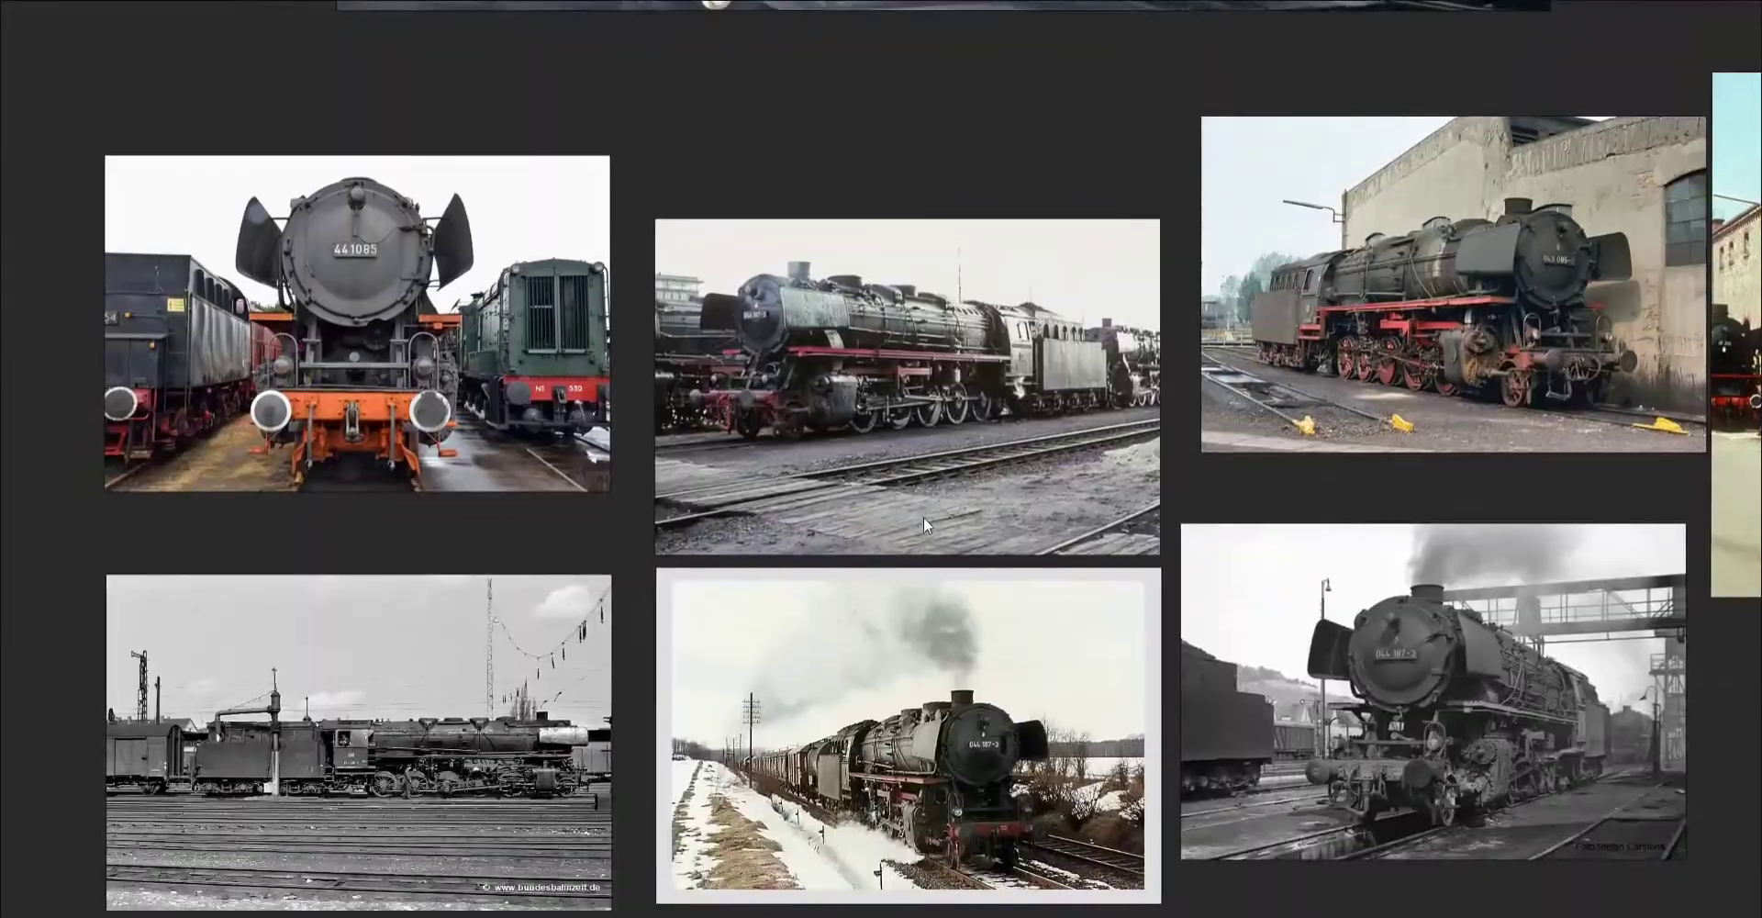
{"action": "middle_click_drag", "start_coordinate": [965, 545], "coordinate": [1379, 631]}
{"action": "scroll", "coordinate": [823, 375], "scroll_direction": "up", "scroll_amount": 3}
{"action": "middle_click_drag", "start_coordinate": [823, 376], "coordinate": [943, 538]}
{"action": "scroll", "coordinate": [982, 644], "scroll_direction": "up", "scroll_amount": 4}
{"action": "middle_click_drag", "start_coordinate": [981, 645], "coordinate": [1121, 433]}
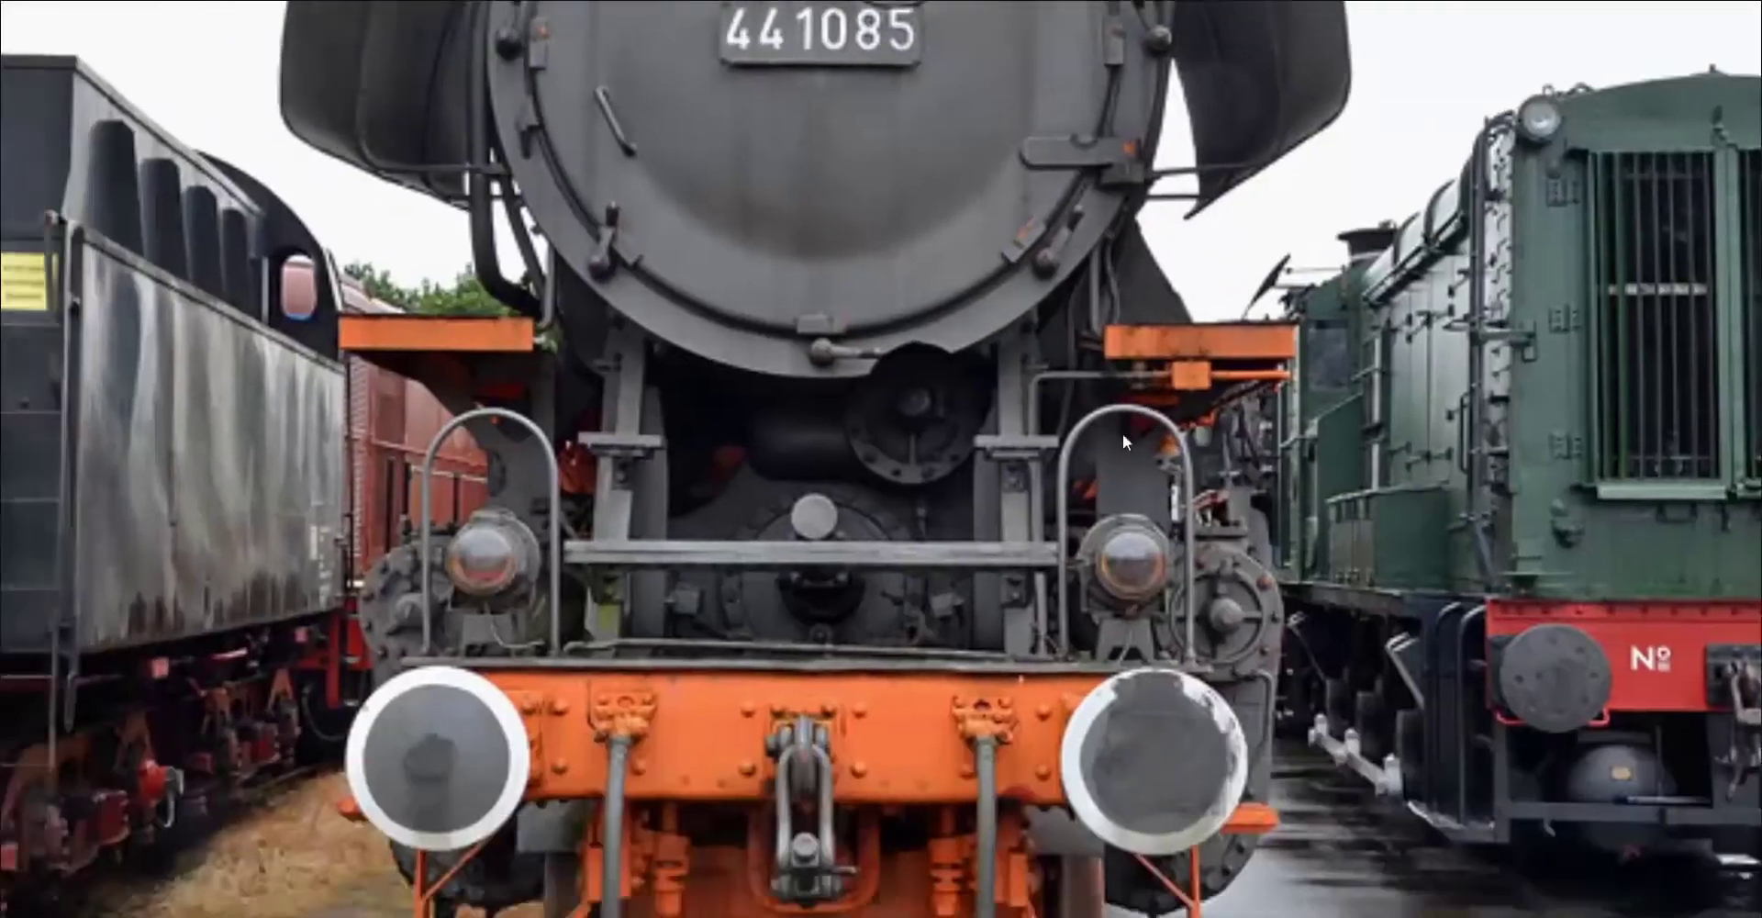
{"action": "scroll", "coordinate": [1090, 493], "scroll_direction": "up", "scroll_amount": 1}
{"action": "scroll", "coordinate": [1127, 537], "scroll_direction": "up", "scroll_amount": 2}
{"action": "scroll", "coordinate": [1126, 537], "scroll_direction": "down", "scroll_amount": 3}
{"action": "scroll", "coordinate": [1090, 549], "scroll_direction": "down", "scroll_amount": 2}
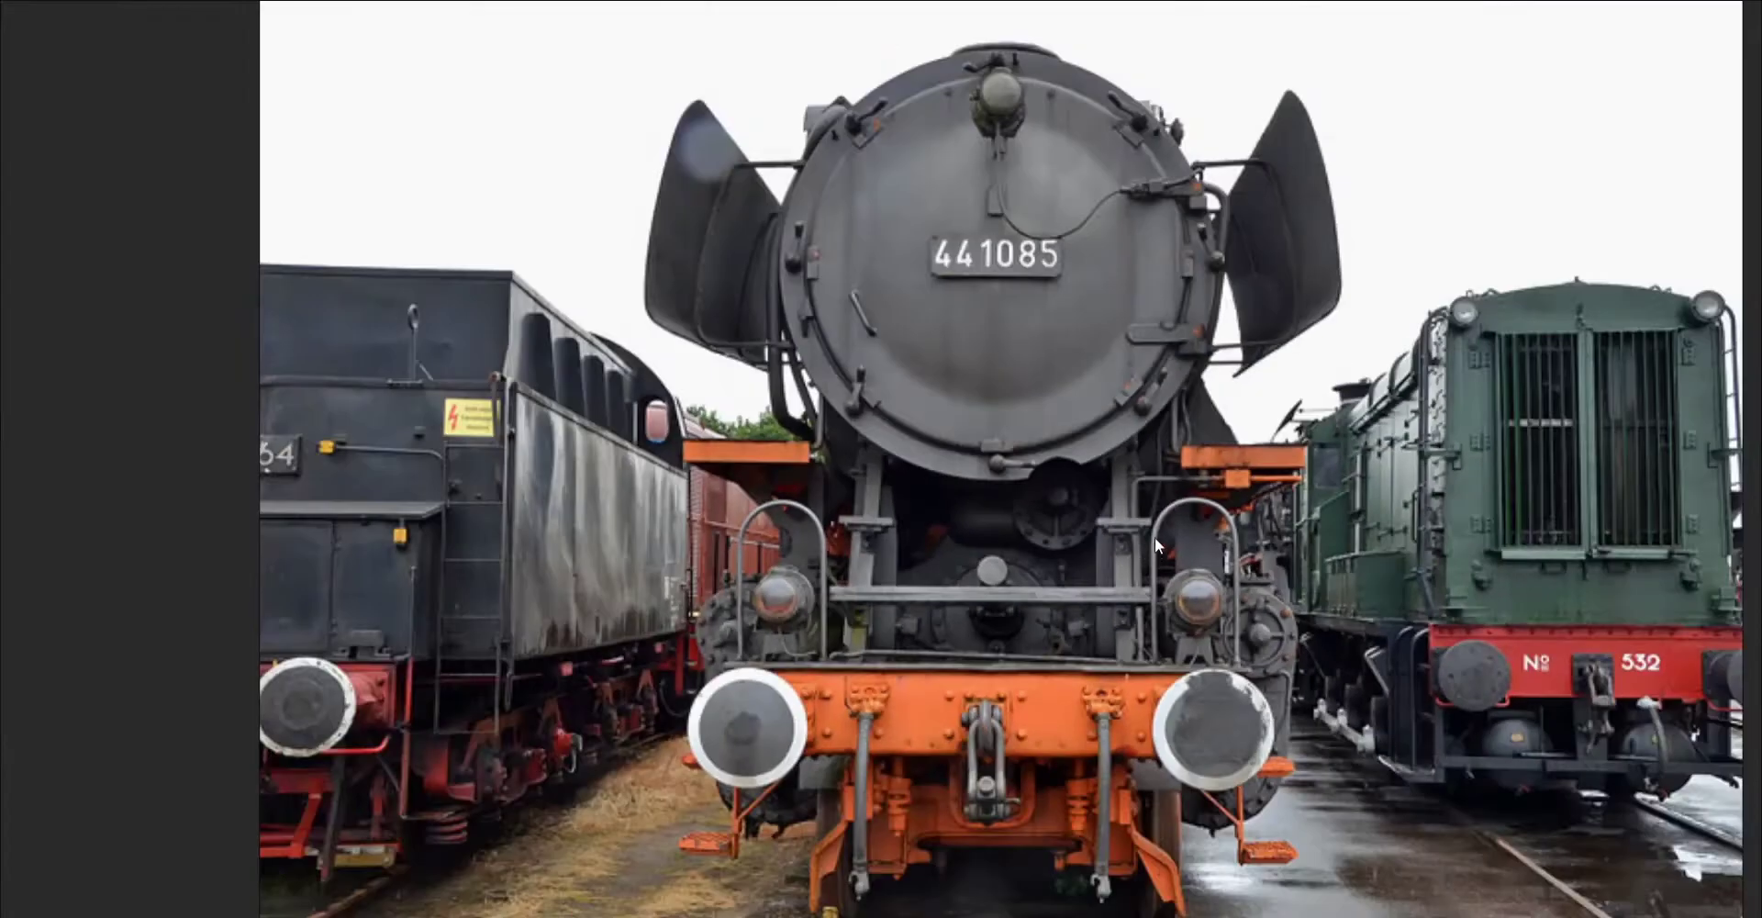
{"action": "middle_click_drag", "start_coordinate": [1154, 537], "coordinate": [1063, 119]}
Examine the snowy railway photo and the black-and-white front-angle photo of the locomotive.
{"action": "middle_click_drag", "start_coordinate": [1098, 575], "coordinate": [1039, 11]}
{"action": "middle_click_drag", "start_coordinate": [1097, 487], "coordinate": [120, 442]}
{"action": "scroll", "coordinate": [1219, 470], "scroll_direction": "right", "scroll_amount": 10}
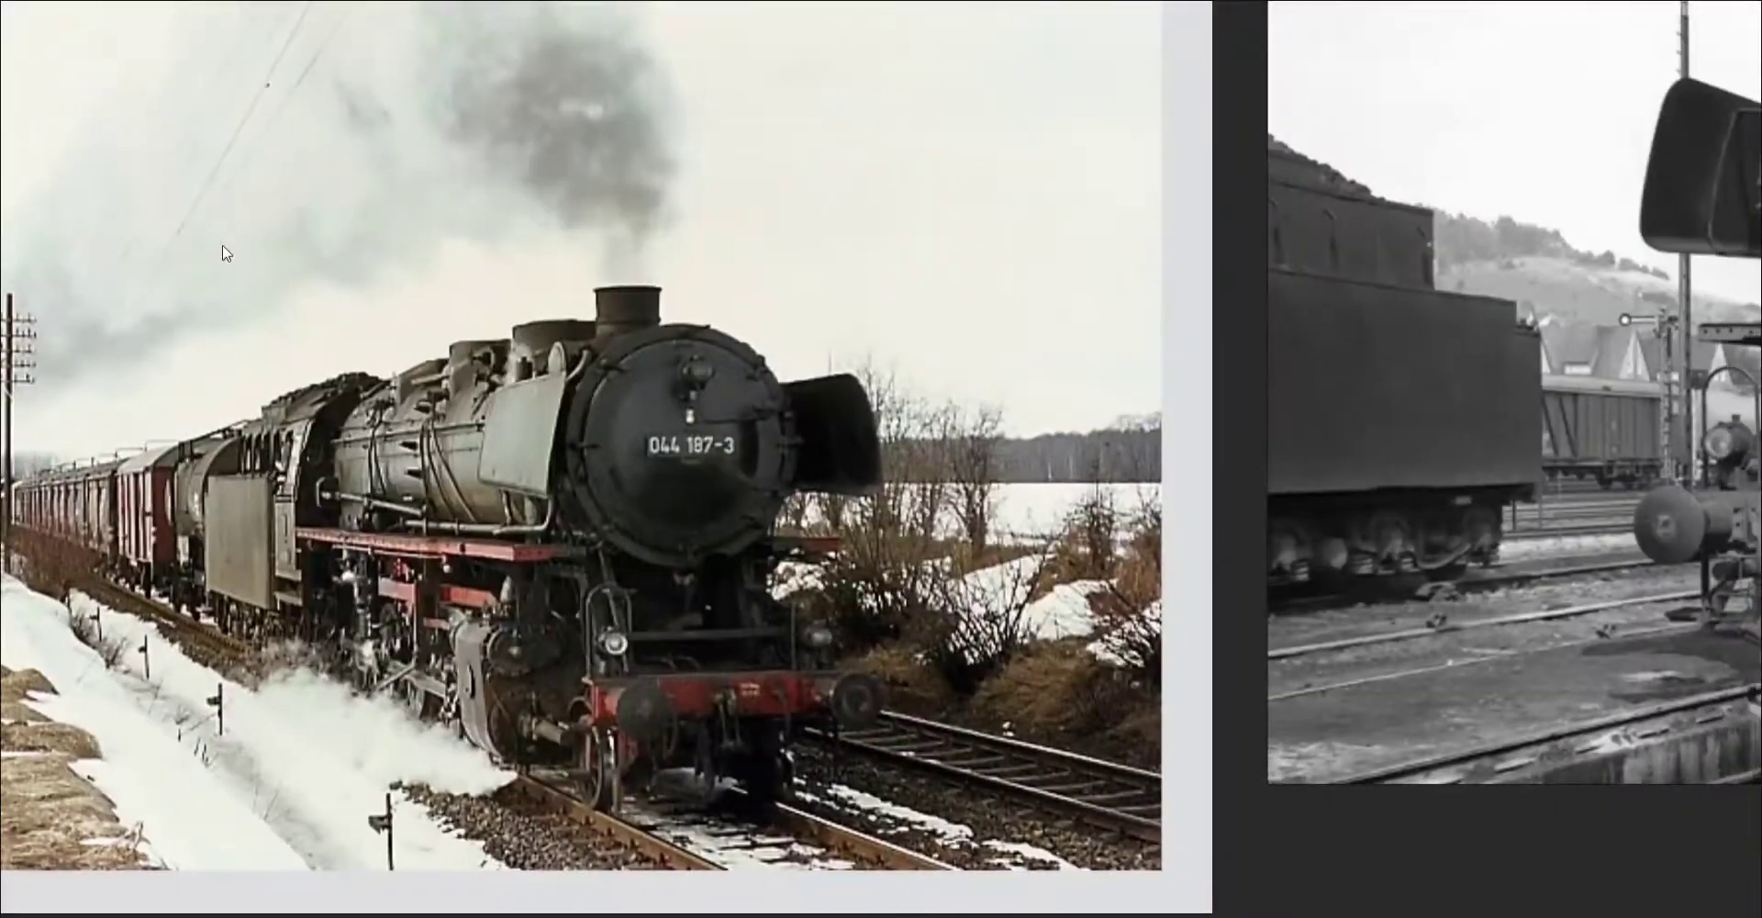
{"action": "scroll", "coordinate": [605, 413], "scroll_direction": "up", "scroll_amount": 2}
{"action": "scroll", "coordinate": [550, 459], "scroll_direction": "up", "scroll_amount": 1}
{"action": "scroll", "coordinate": [546, 473], "scroll_direction": "down", "scroll_amount": 8}
{"action": "scroll", "coordinate": [807, 495], "scroll_direction": "up", "scroll_amount": 6}
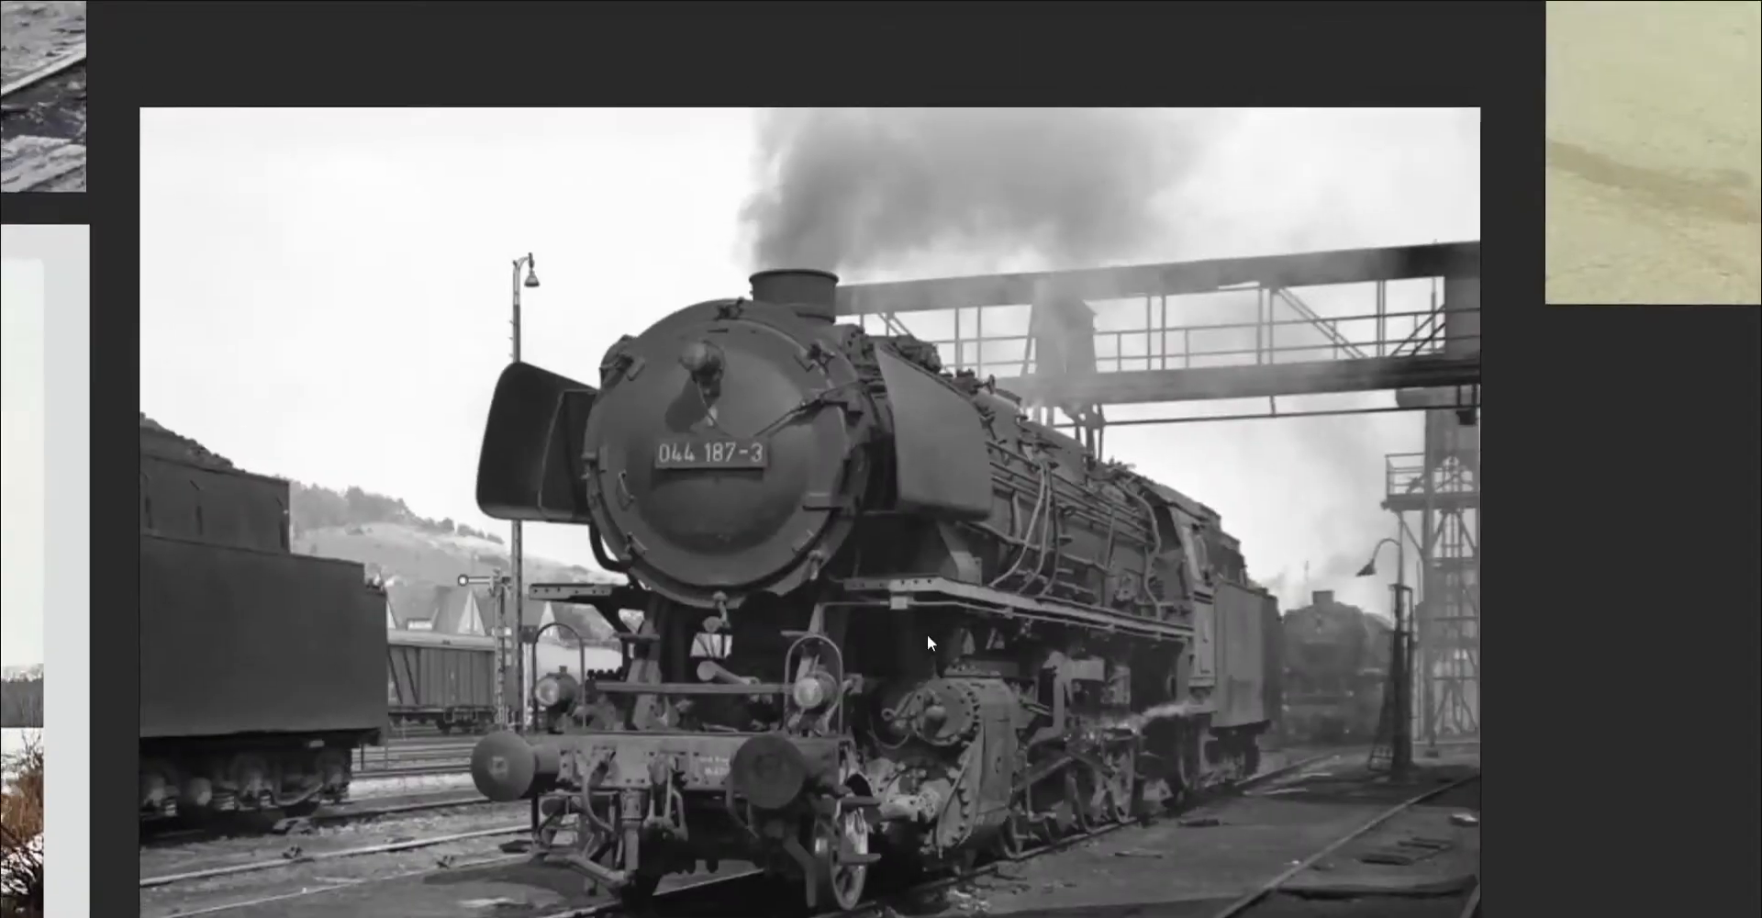
Examine the photos of the locomotive beside the grey wall and in front of the brick buildings.
{"action": "scroll", "coordinate": [938, 350], "scroll_direction": "down", "scroll_amount": 3}
{"action": "middle_click_drag", "start_coordinate": [937, 350], "coordinate": [934, 650]}
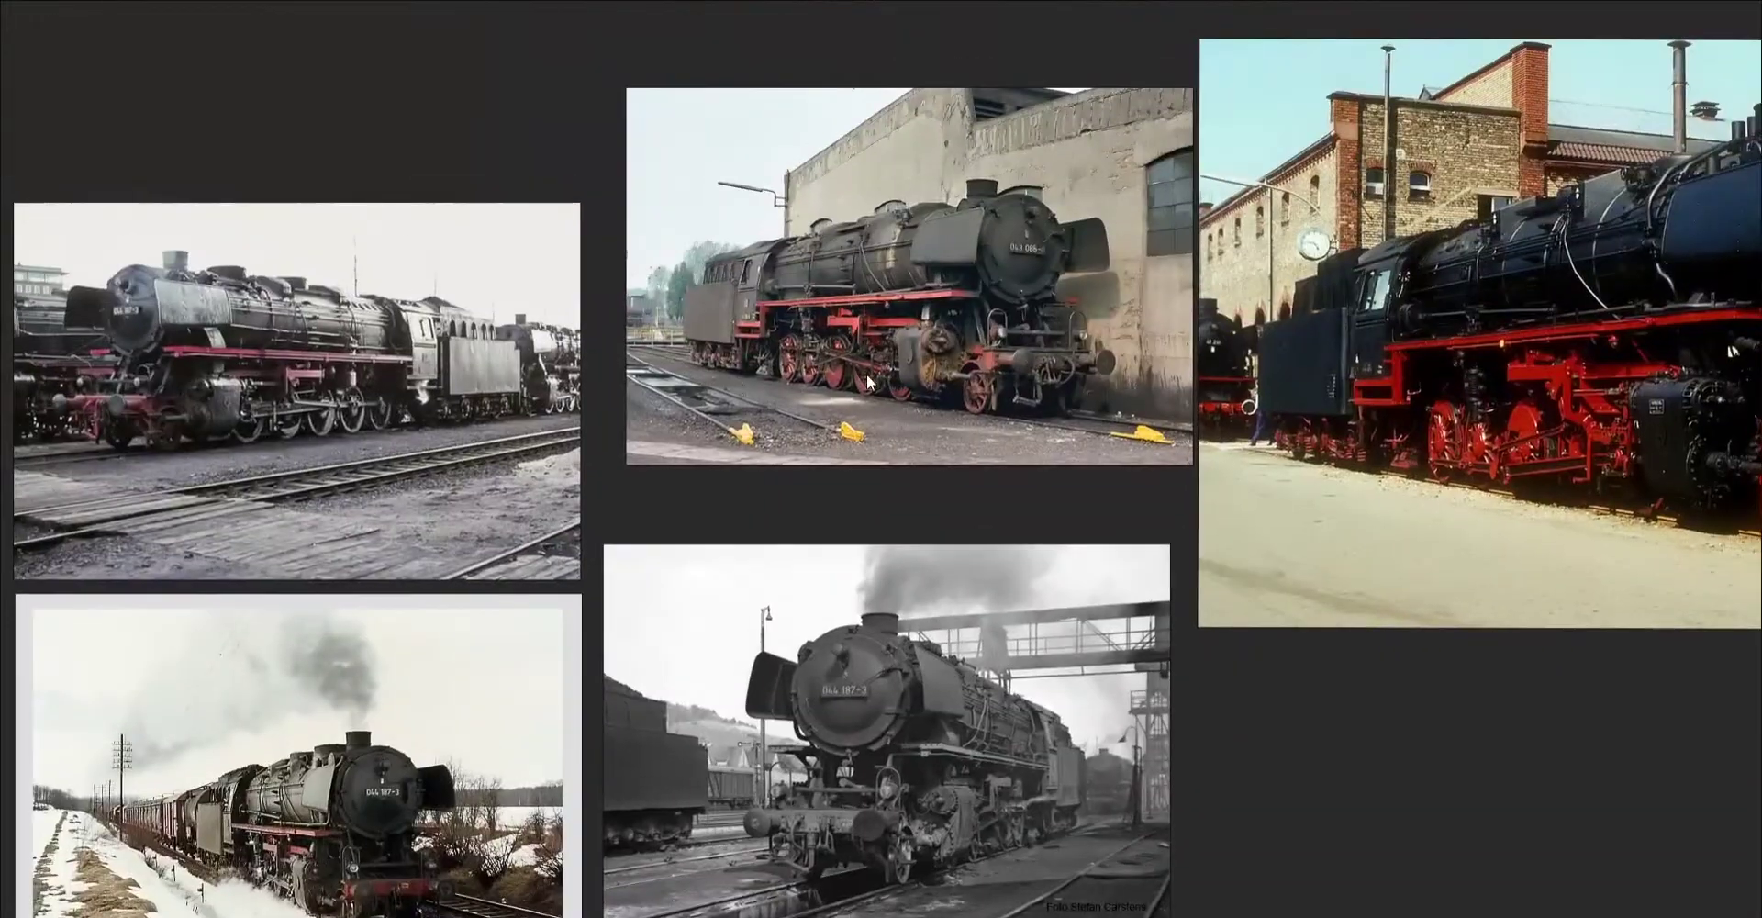
{"action": "middle_click_drag", "start_coordinate": [1025, 375], "coordinate": [955, 562]}
{"action": "scroll", "coordinate": [955, 561], "scroll_direction": "up", "scroll_amount": 3}
{"action": "scroll", "coordinate": [1020, 516], "scroll_direction": "up", "scroll_amount": 3}
{"action": "scroll", "coordinate": [1020, 516], "scroll_direction": "down", "scroll_amount": 1}
{"action": "middle_click_drag", "start_coordinate": [1089, 502], "coordinate": [439, 523]}
{"action": "scroll", "coordinate": [439, 523], "scroll_direction": "down", "scroll_amount": 4}
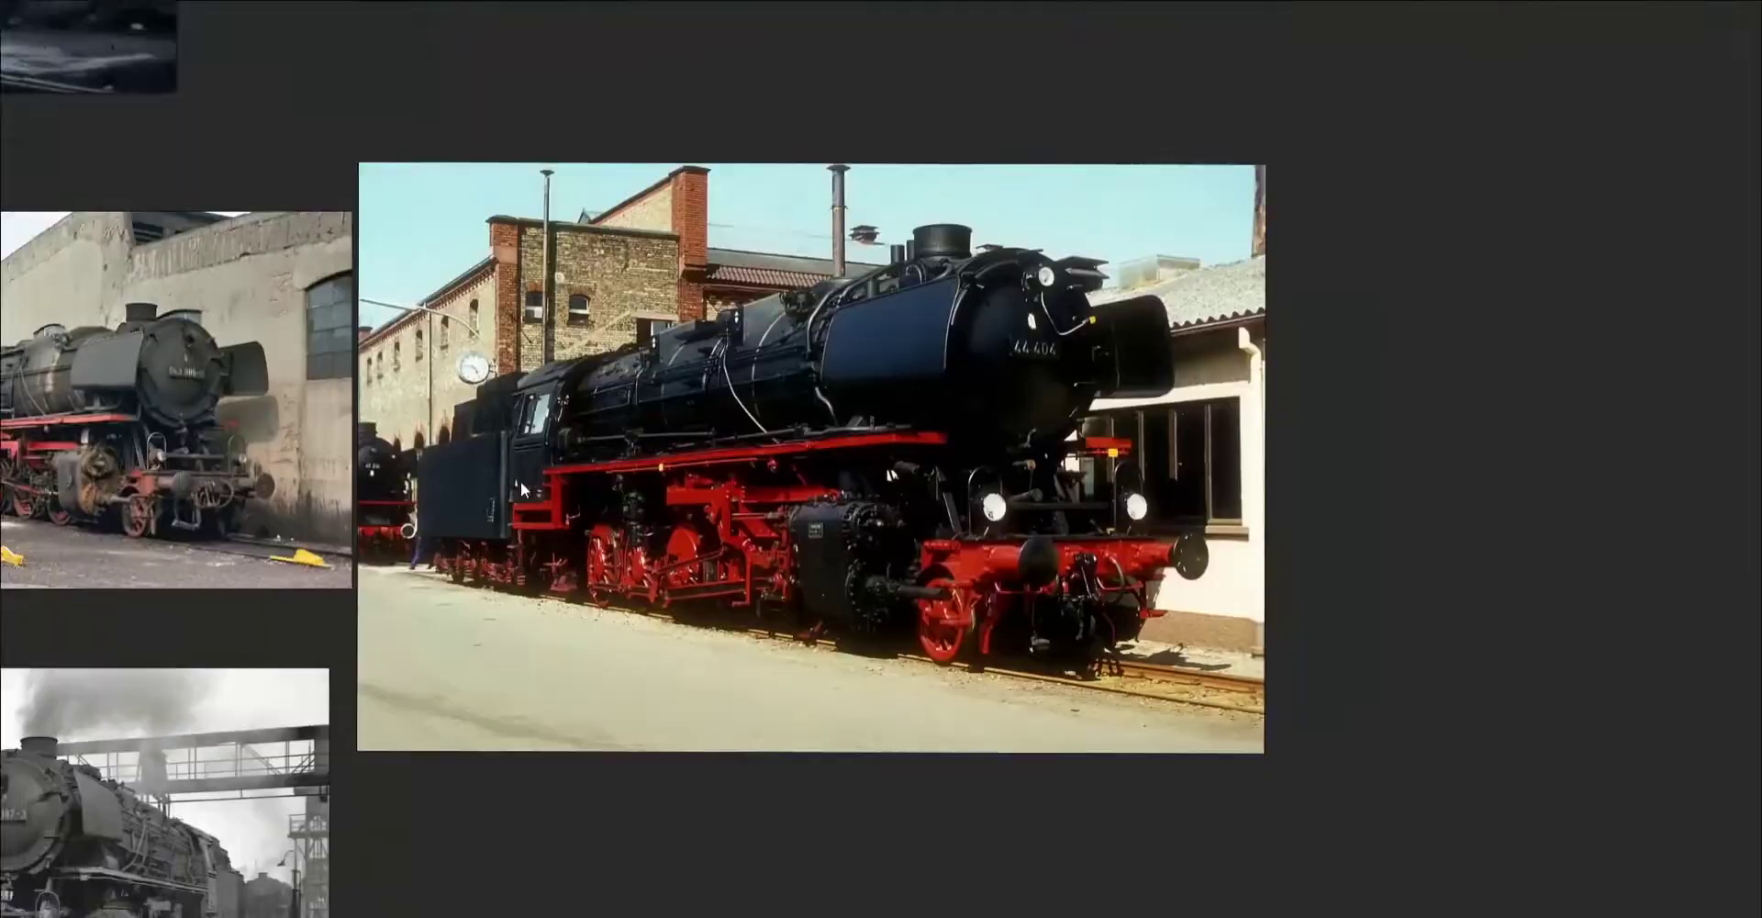
{"action": "scroll", "coordinate": [520, 481], "scroll_direction": "up", "scroll_amount": 8}
{"action": "scroll", "coordinate": [594, 508], "scroll_direction": "down", "scroll_amount": 10}
{"action": "middle_click_drag", "start_coordinate": [244, 907], "coordinate": [723, 540]}
Examine the red running board, boiler-side pipes, cab and tender in the large photo of the locomotive beside trees.
{"action": "scroll", "coordinate": [723, 540], "scroll_direction": "up", "scroll_amount": 11}
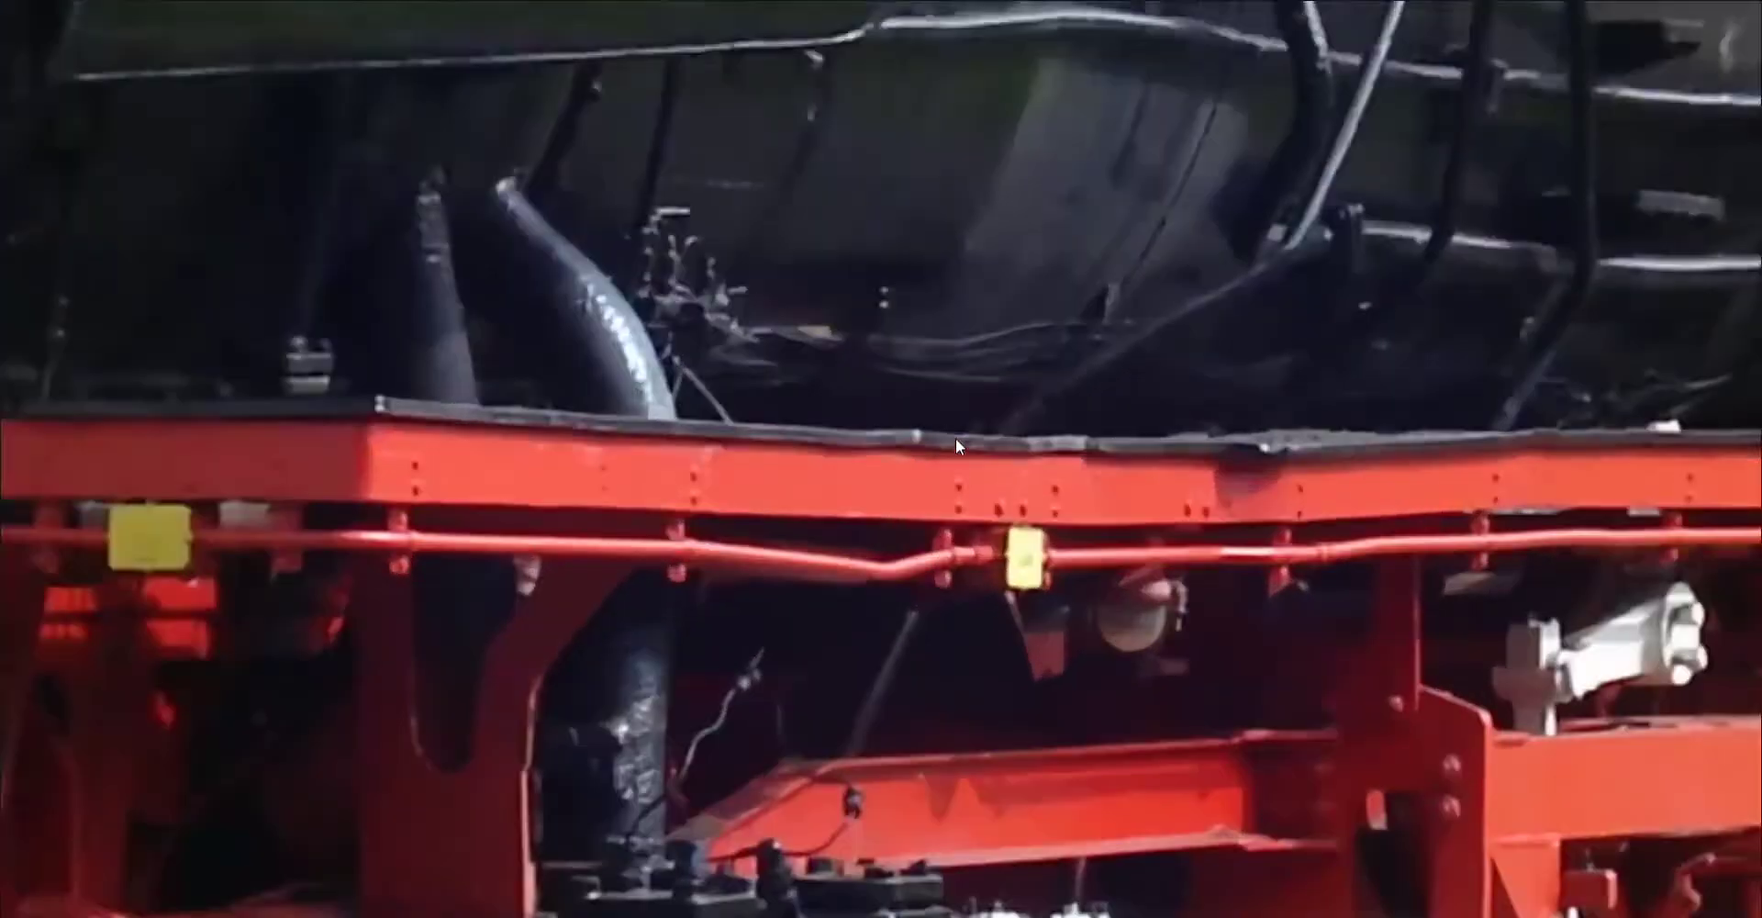
{"action": "scroll", "coordinate": [955, 437], "scroll_direction": "down", "scroll_amount": 1}
{"action": "middle_click_drag", "start_coordinate": [1213, 476], "coordinate": [635, 569]}
{"action": "middle_click_drag", "start_coordinate": [1010, 601], "coordinate": [609, 420]}
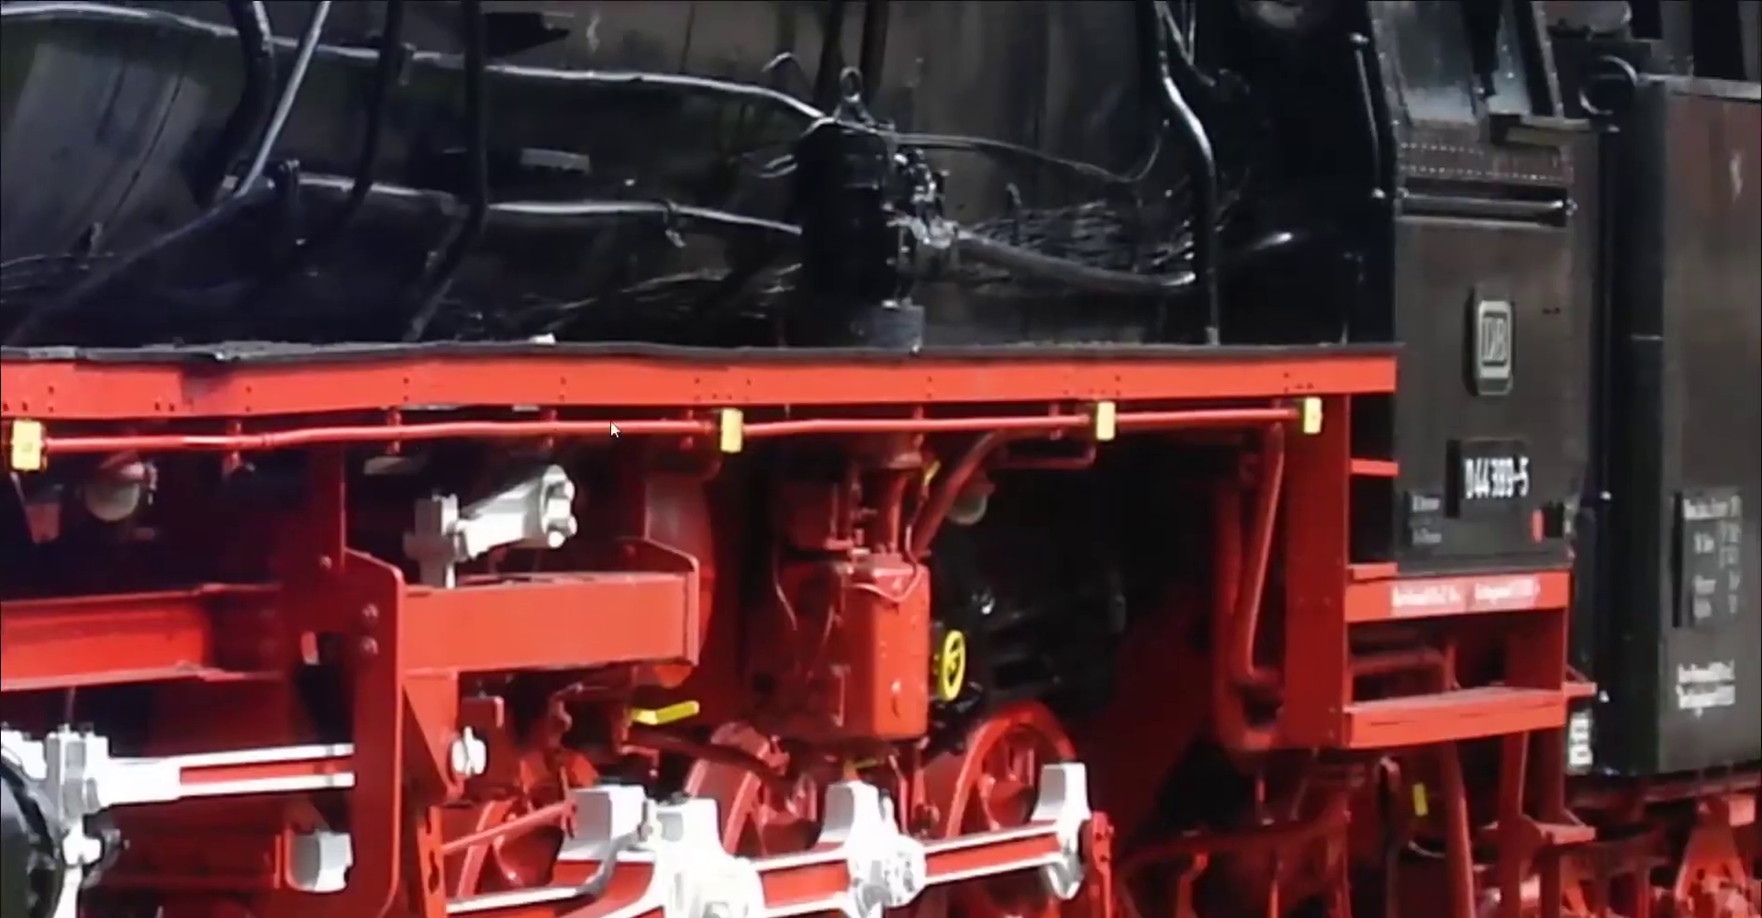
{"action": "scroll", "coordinate": [786, 574], "scroll_direction": "up", "scroll_amount": 4}
{"action": "middle_click_drag", "start_coordinate": [913, 292], "coordinate": [424, 818]}
{"action": "middle_click_drag", "start_coordinate": [1029, 288], "coordinate": [621, 688]}
{"action": "middle_click_drag", "start_coordinate": [1418, 499], "coordinate": [149, 731]}
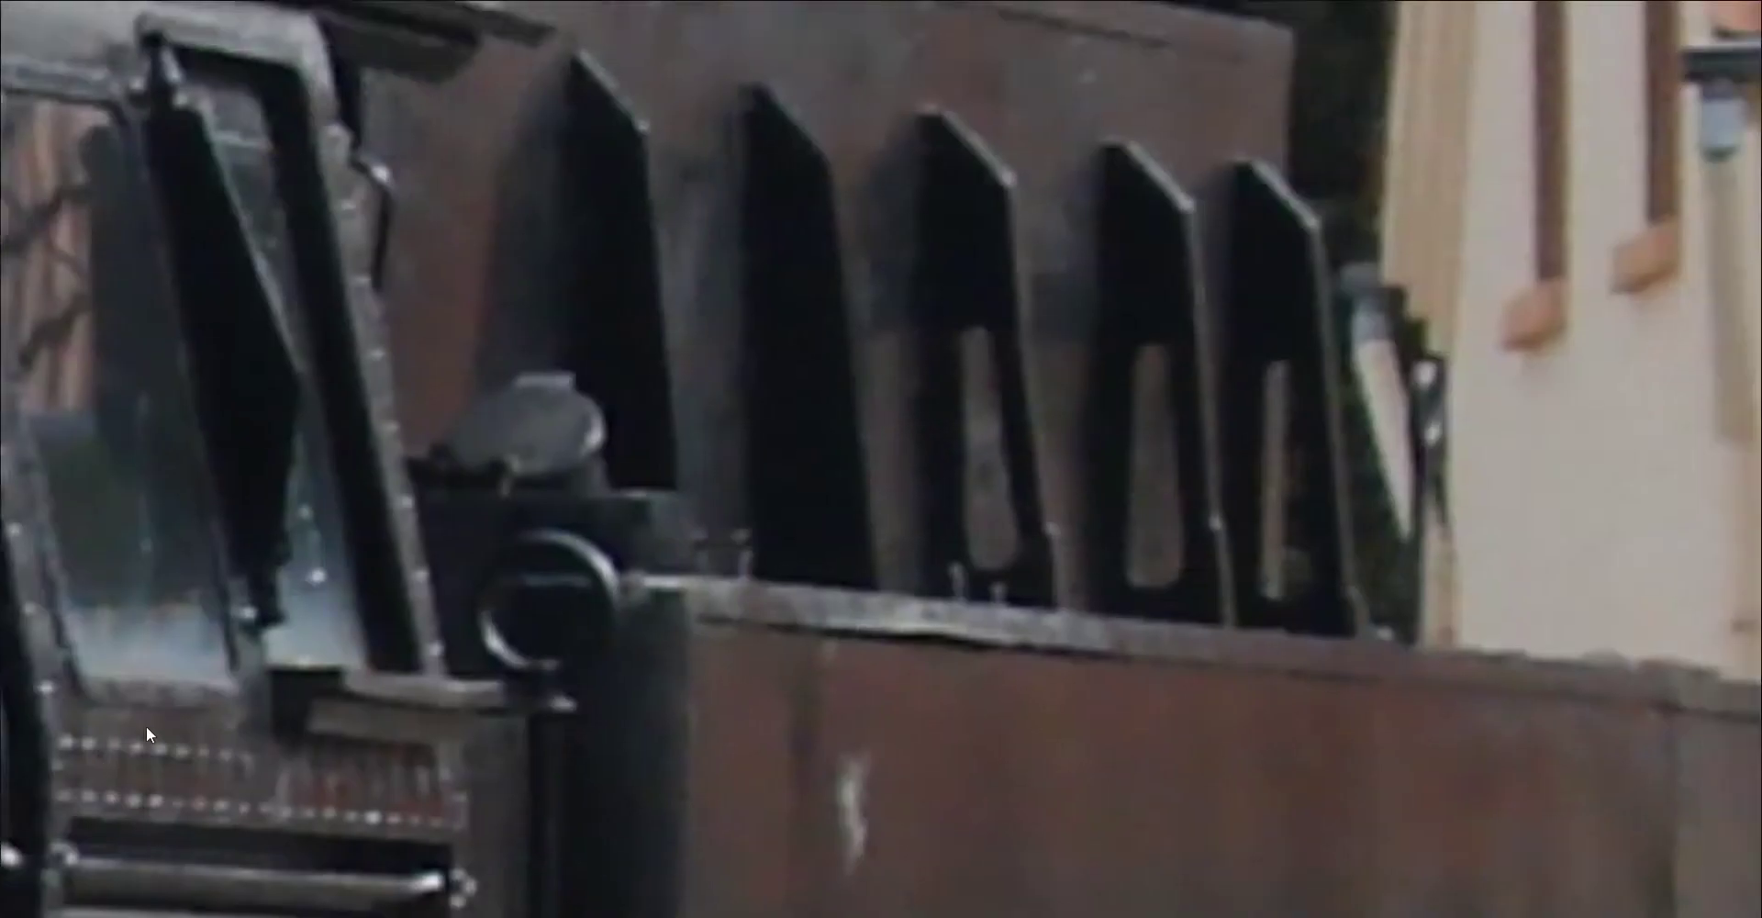
{"action": "middle_click_drag", "start_coordinate": [417, 582], "coordinate": [920, 614]}
{"action": "scroll", "coordinate": [677, 537], "scroll_direction": "down", "scroll_amount": 5}
{"action": "scroll", "coordinate": [678, 534], "scroll_direction": "down", "scroll_amount": 6}
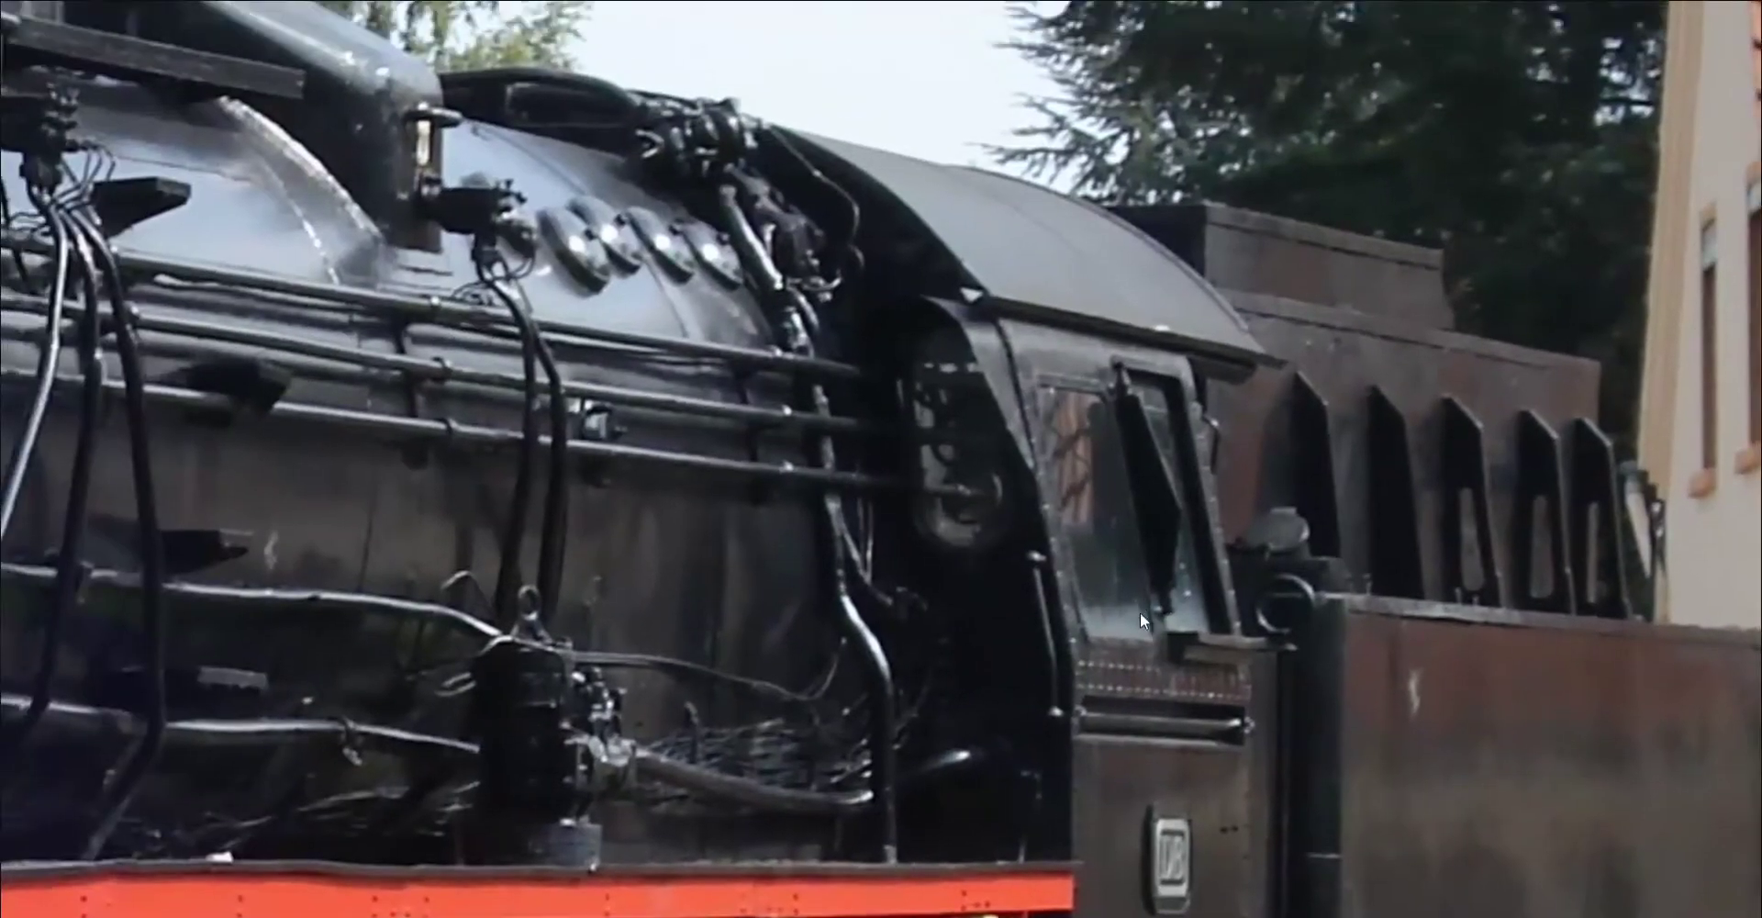
{"action": "scroll", "coordinate": [1033, 681], "scroll_direction": "down", "scroll_amount": 6}
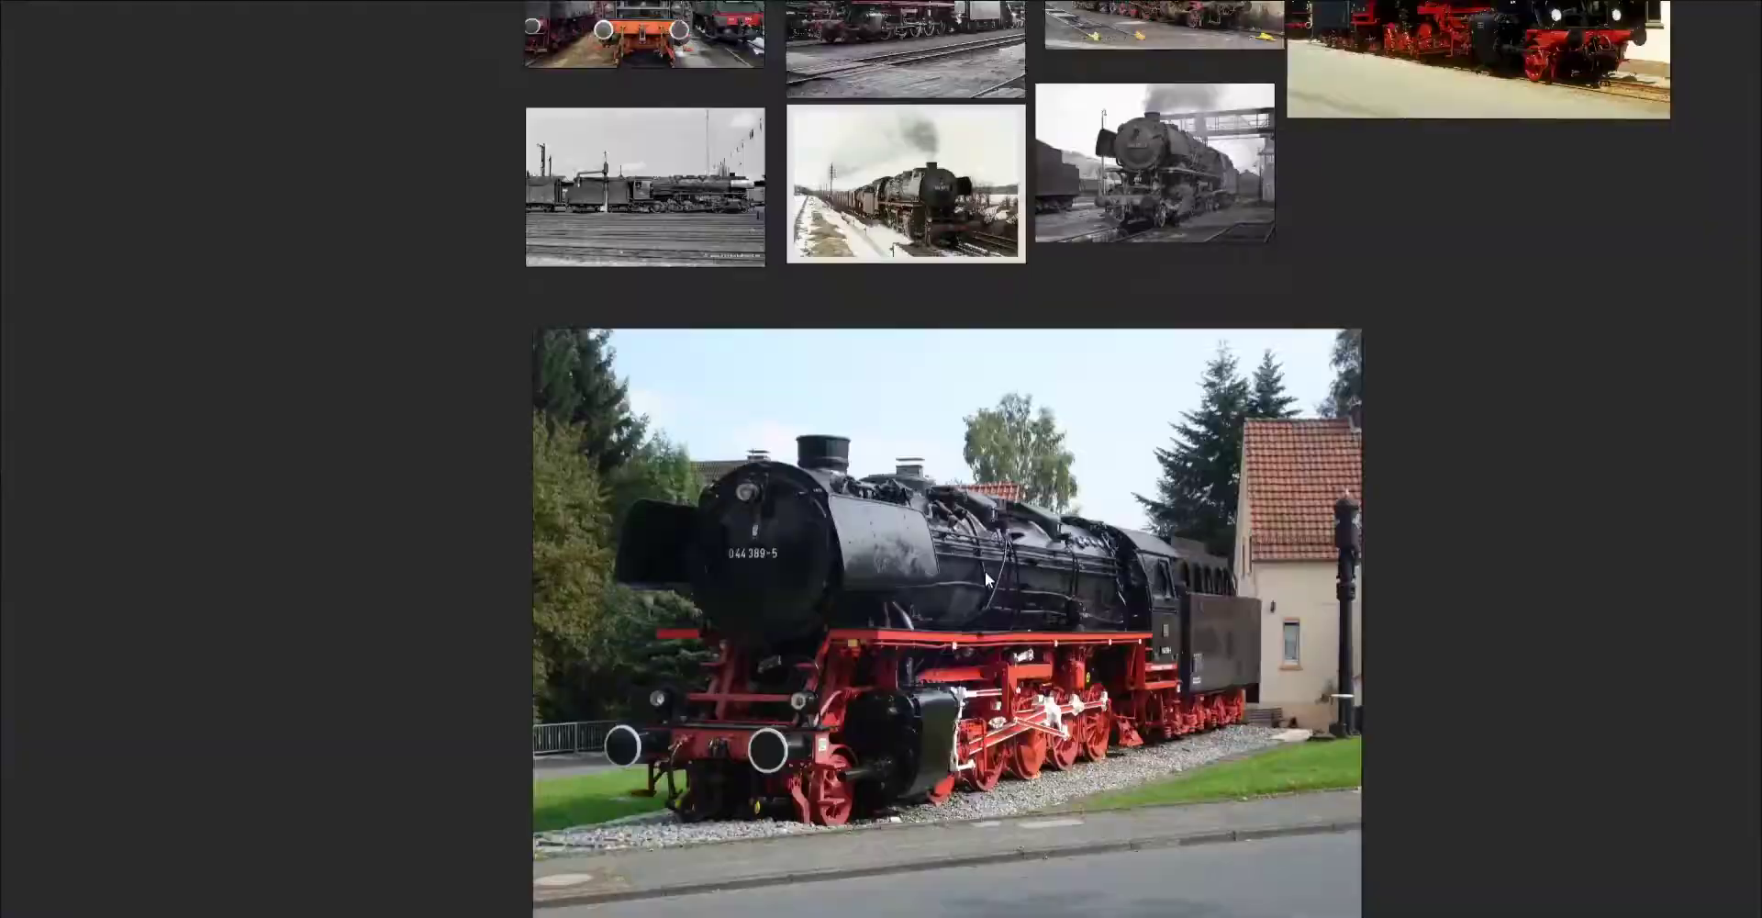
Examine the smokebox door, chimney and smoke deflectors in the large colour photo and the black-and-white front-angle photo.
{"action": "scroll", "coordinate": [823, 598], "scroll_direction": "up", "scroll_amount": 10}
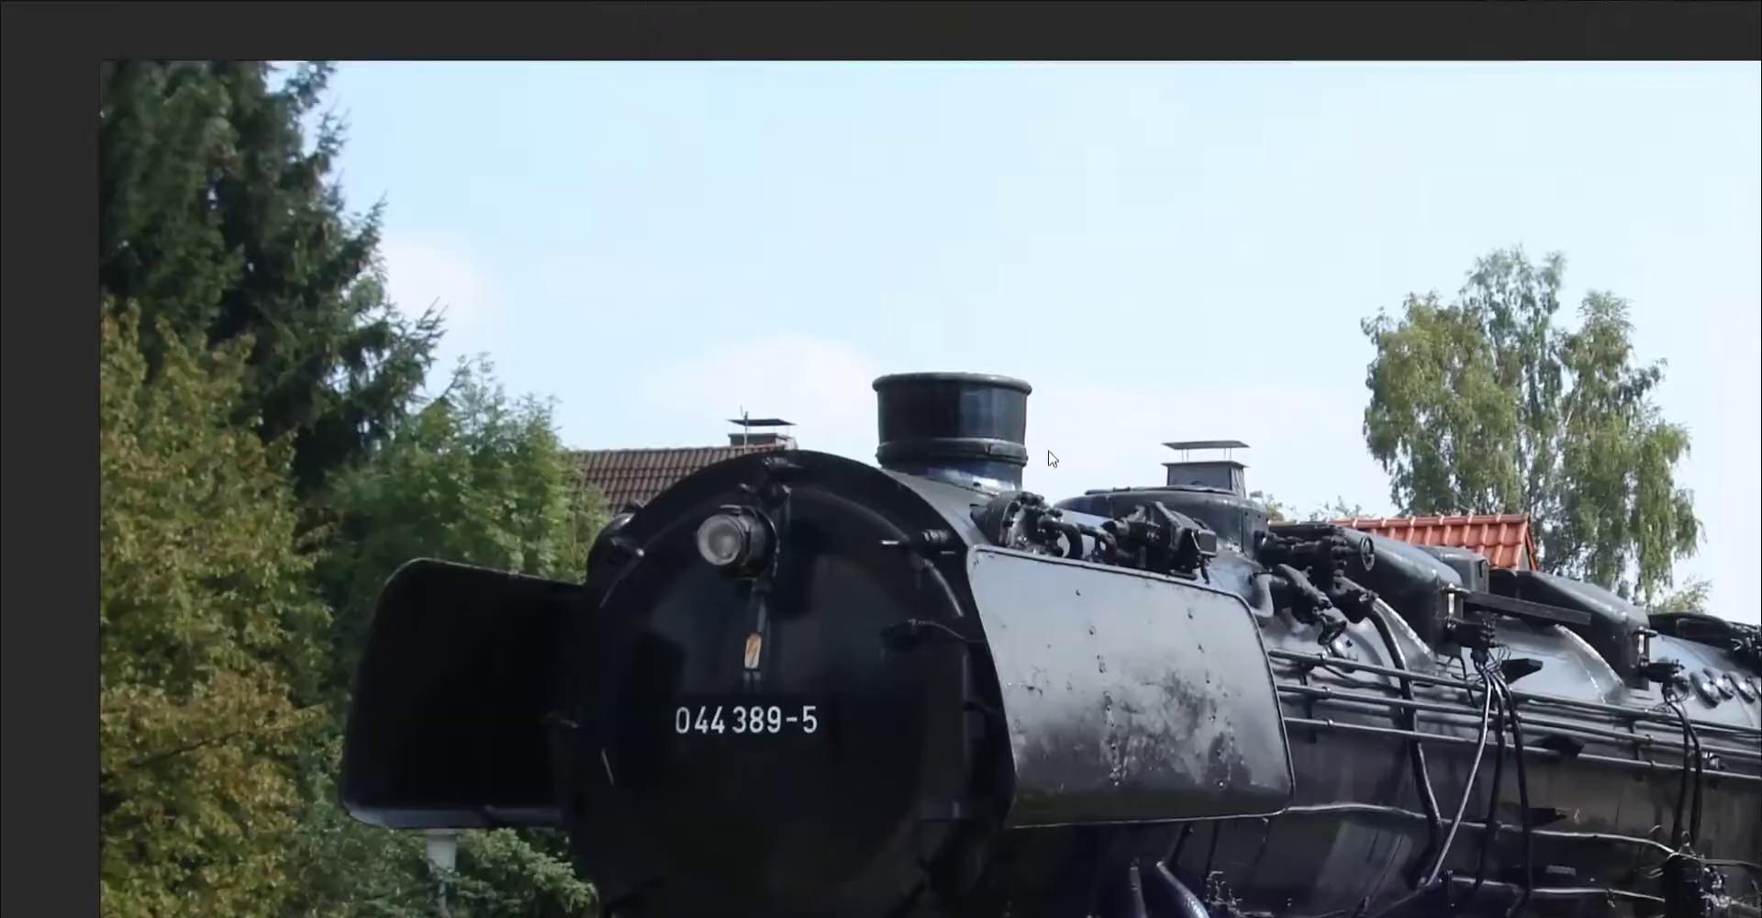
{"action": "middle_click_drag", "start_coordinate": [1048, 451], "coordinate": [833, 607]}
{"action": "scroll", "coordinate": [904, 689], "scroll_direction": "up", "scroll_amount": 4}
{"action": "scroll", "coordinate": [833, 606], "scroll_direction": "up", "scroll_amount": 3}
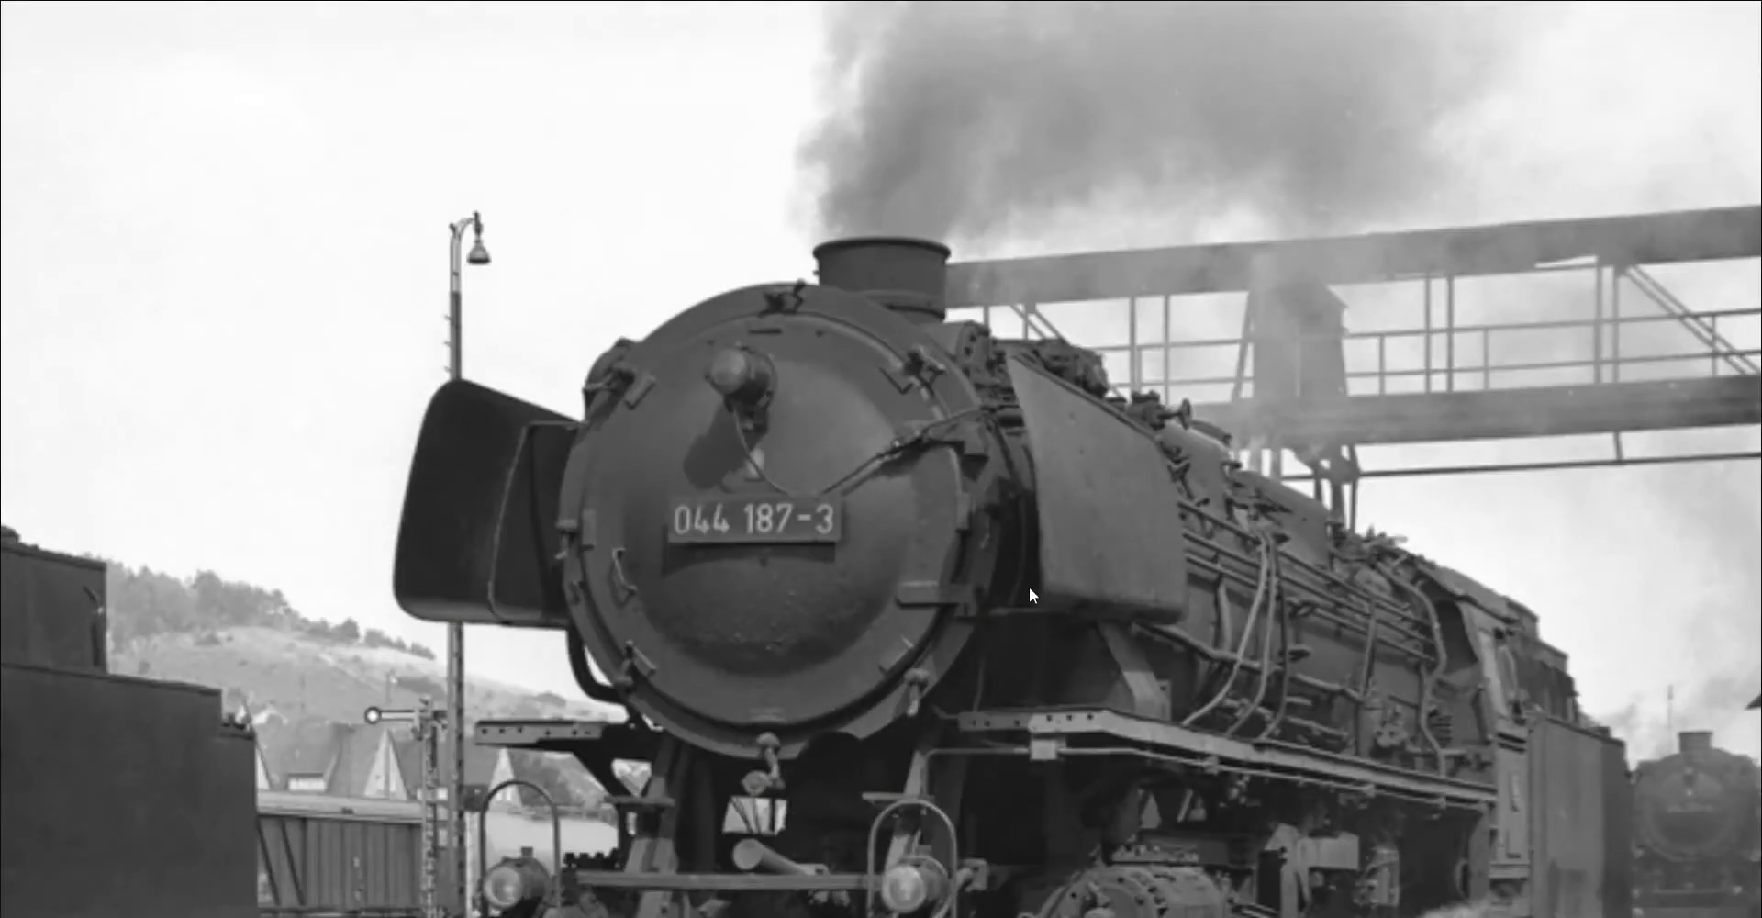
{"action": "scroll", "coordinate": [668, 642], "scroll_direction": "up", "scroll_amount": 2}
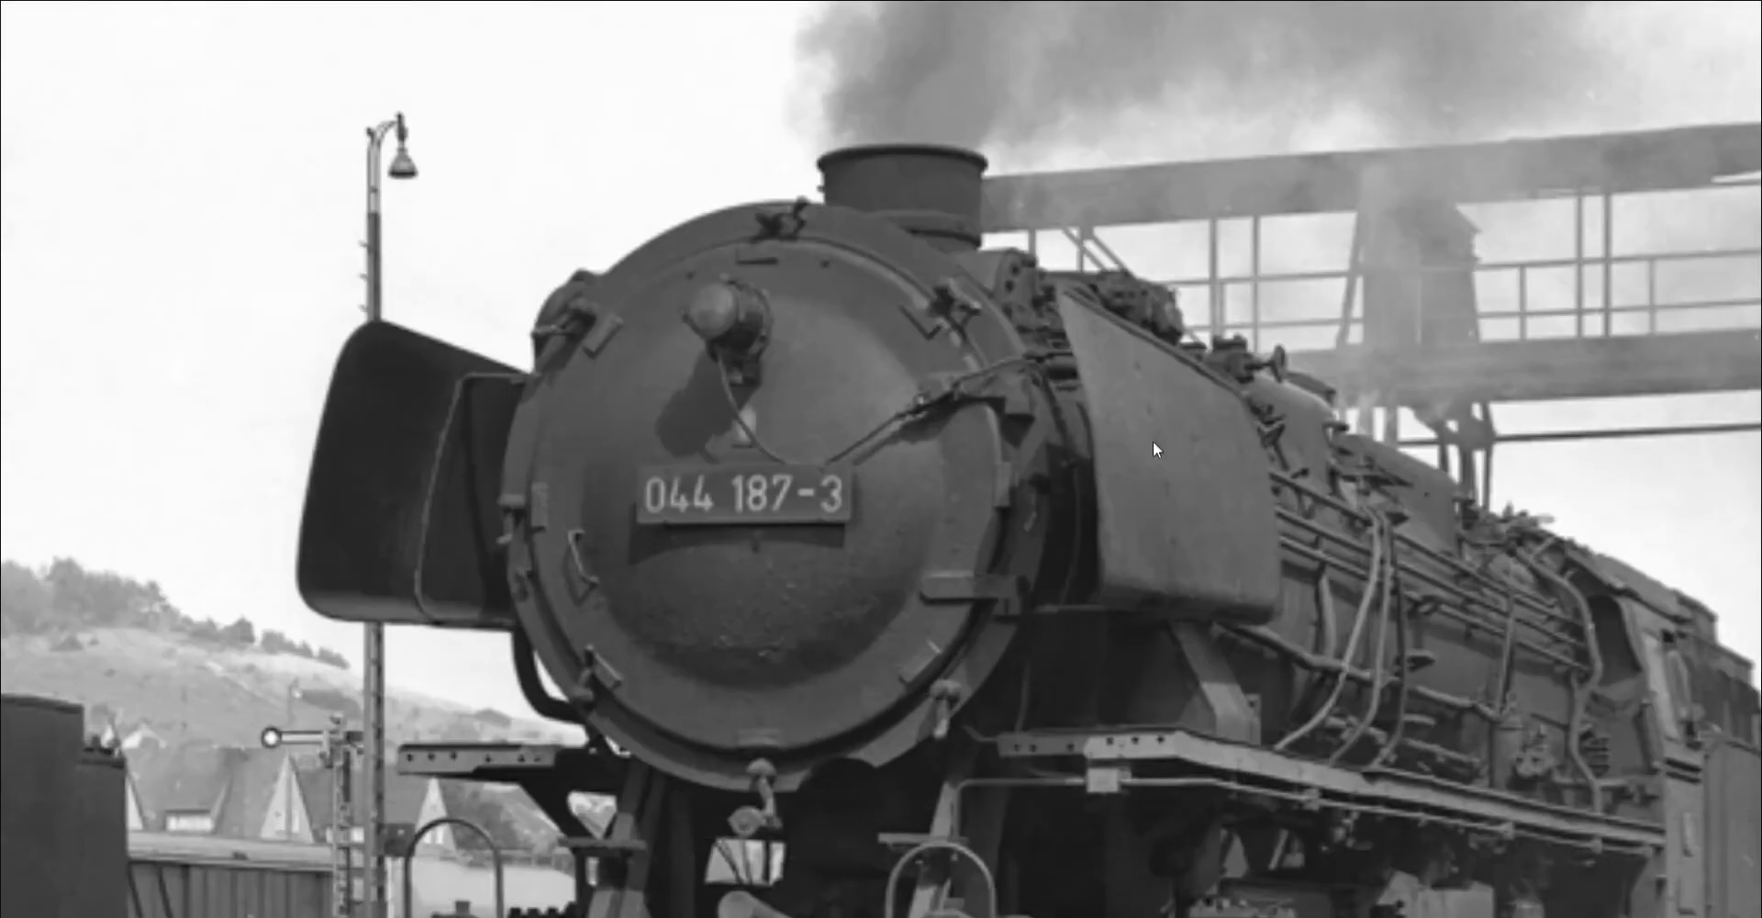
{"action": "scroll", "coordinate": [752, 679], "scroll_direction": "up", "scroll_amount": 3}
{"action": "middle_click_drag", "start_coordinate": [1046, 591], "coordinate": [995, 696]}
{"action": "scroll", "coordinate": [1026, 699], "scroll_direction": "down", "scroll_amount": 2}
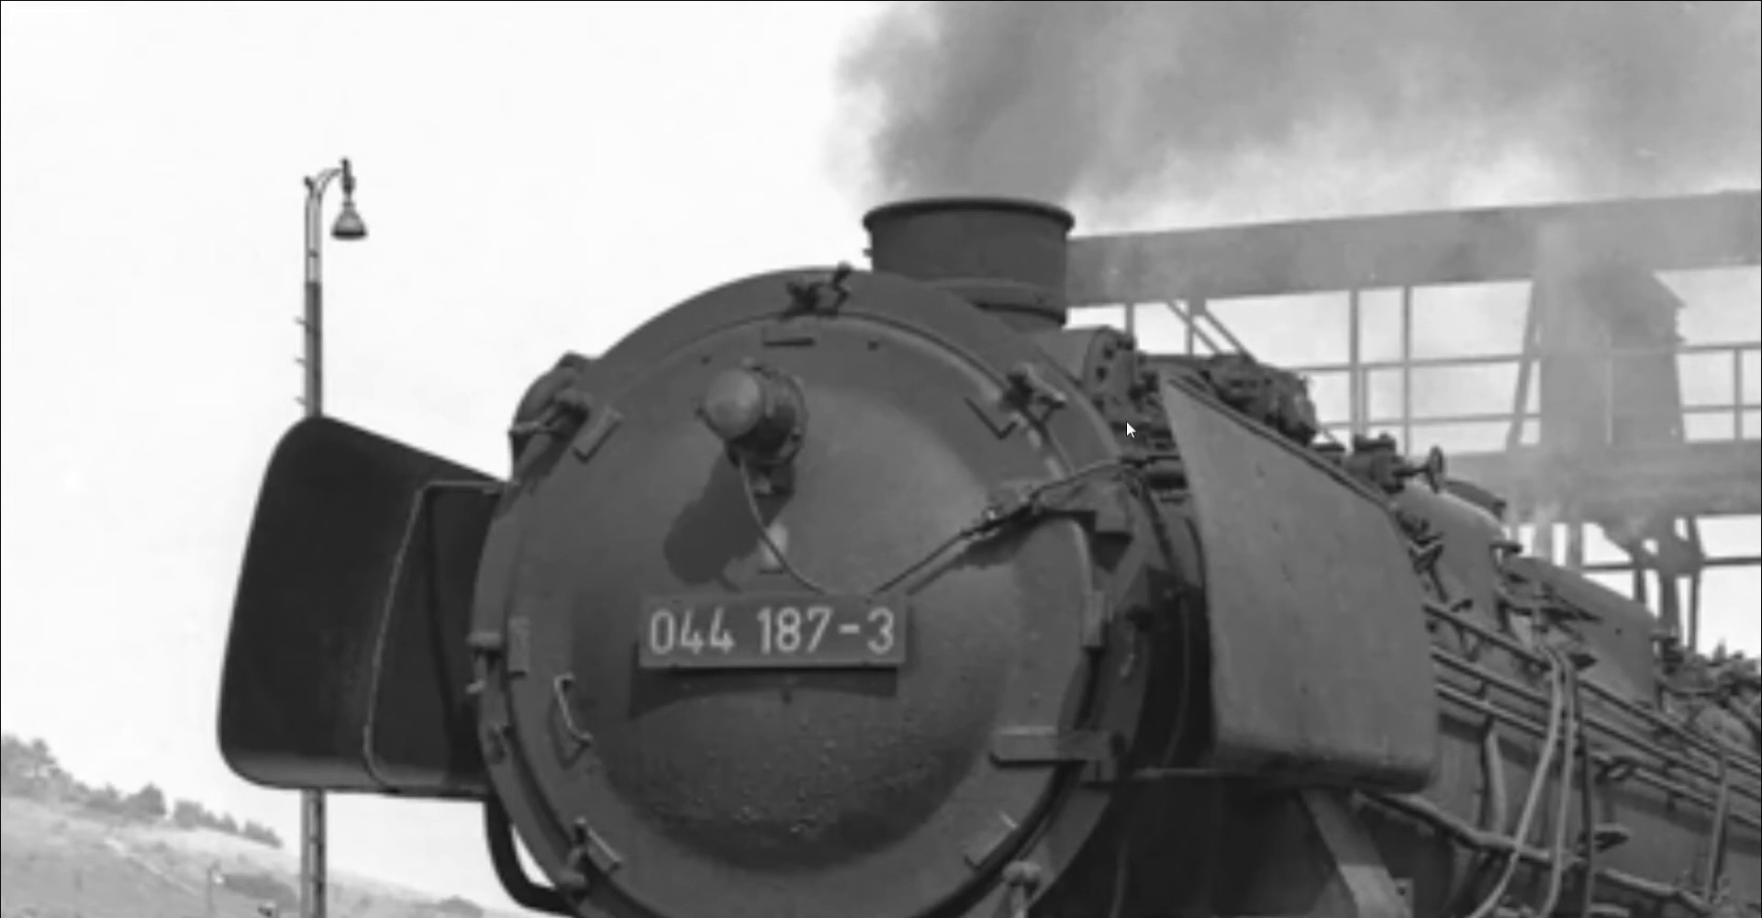
Switch to Blender and inset the front end face of the boiler's foremost section by 0.15 m.
{"action": "key", "text": "alt+Tab"}
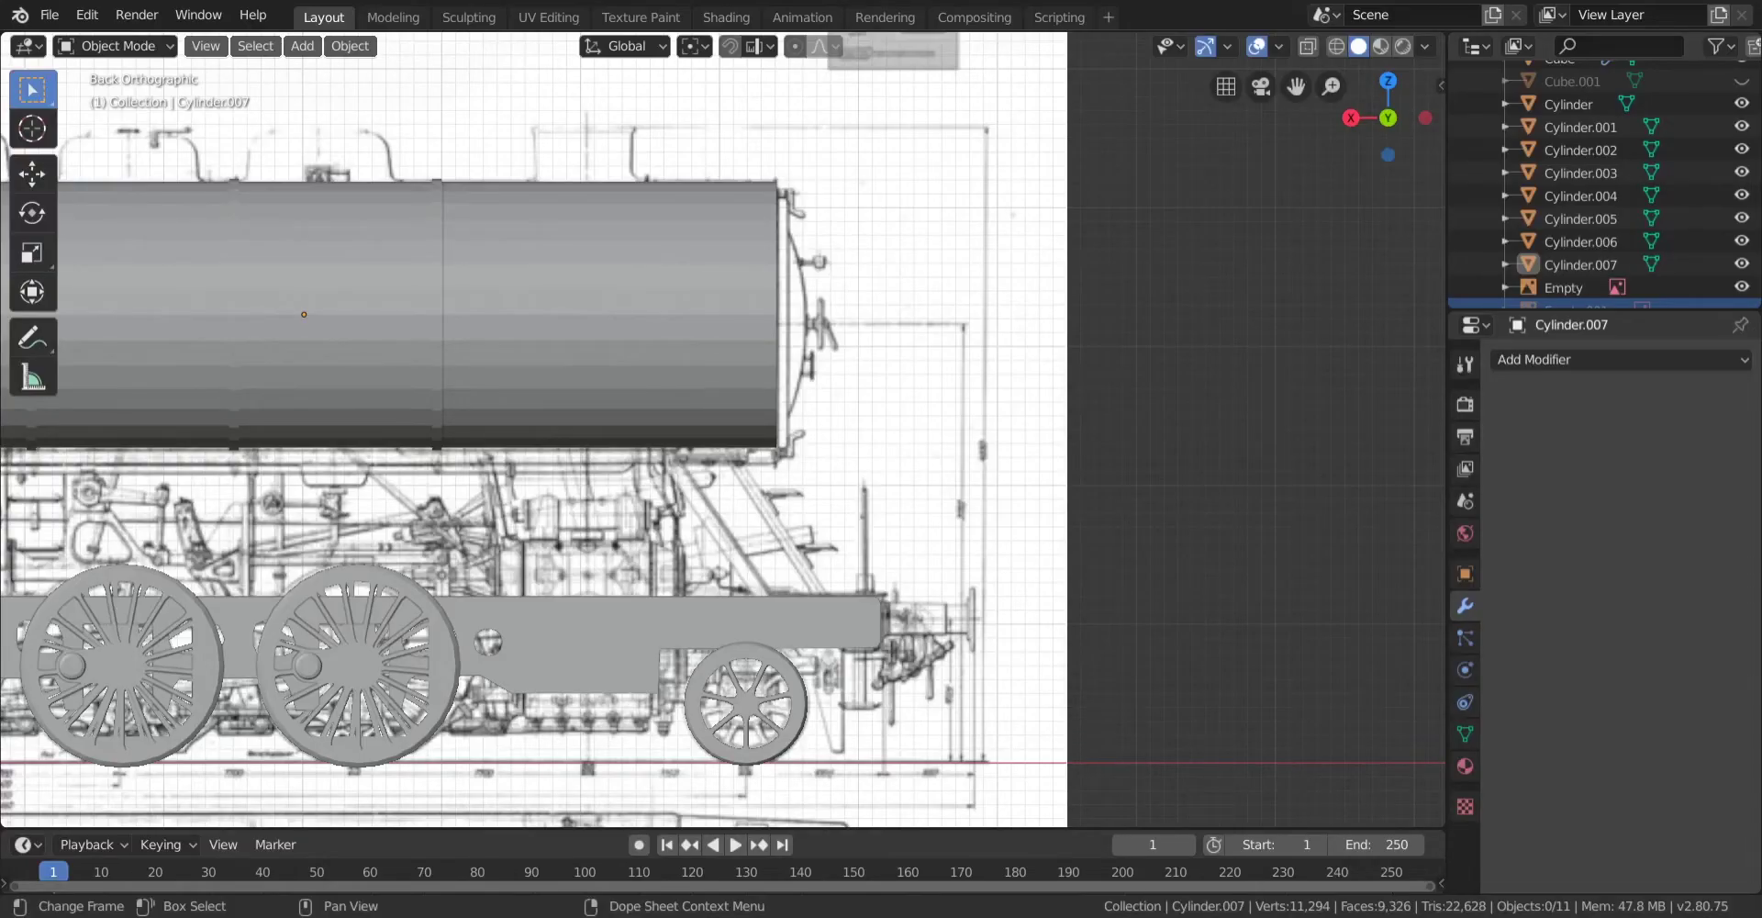
{"action": "scroll", "coordinate": [446, 299], "scroll_direction": "down", "scroll_amount": 4}
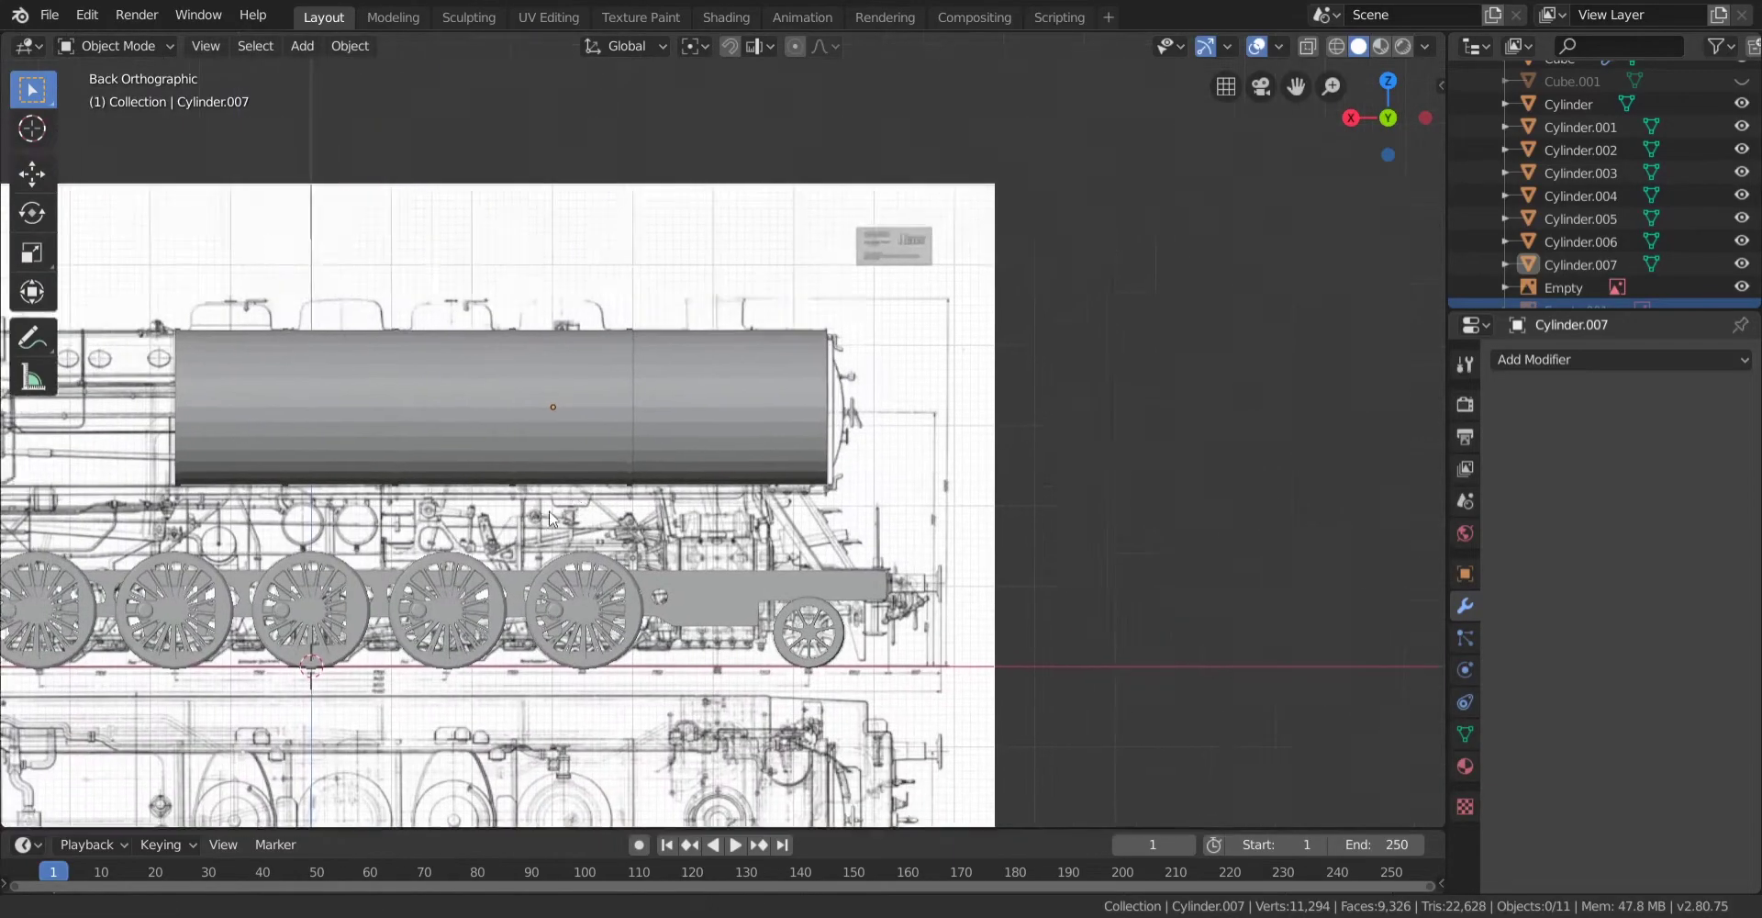
{"action": "middle_click_drag", "start_coordinate": [446, 300], "coordinate": [668, 491]}
{"action": "scroll", "coordinate": [668, 492], "scroll_direction": "down", "scroll_amount": 3}
{"action": "left_click", "coordinate": [734, 421]}
{"action": "middle_click_drag", "start_coordinate": [734, 420], "coordinate": [1027, 374]}
{"action": "key", "text": "Tab"}
{"action": "left_click", "coordinate": [702, 447]}
{"action": "scroll", "coordinate": [1208, 386], "scroll_direction": "up", "scroll_amount": 1}
{"action": "scroll", "coordinate": [1028, 374], "scroll_direction": "up", "scroll_amount": 4}
{"action": "middle_click_drag", "start_coordinate": [670, 527], "coordinate": [728, 535]}
{"action": "scroll", "coordinate": [547, 520], "scroll_direction": "down", "scroll_amount": 4}
{"action": "scroll", "coordinate": [728, 536], "scroll_direction": "up", "scroll_amount": 4}
{"action": "scroll", "coordinate": [729, 543], "scroll_direction": "down", "scroll_amount": 3}
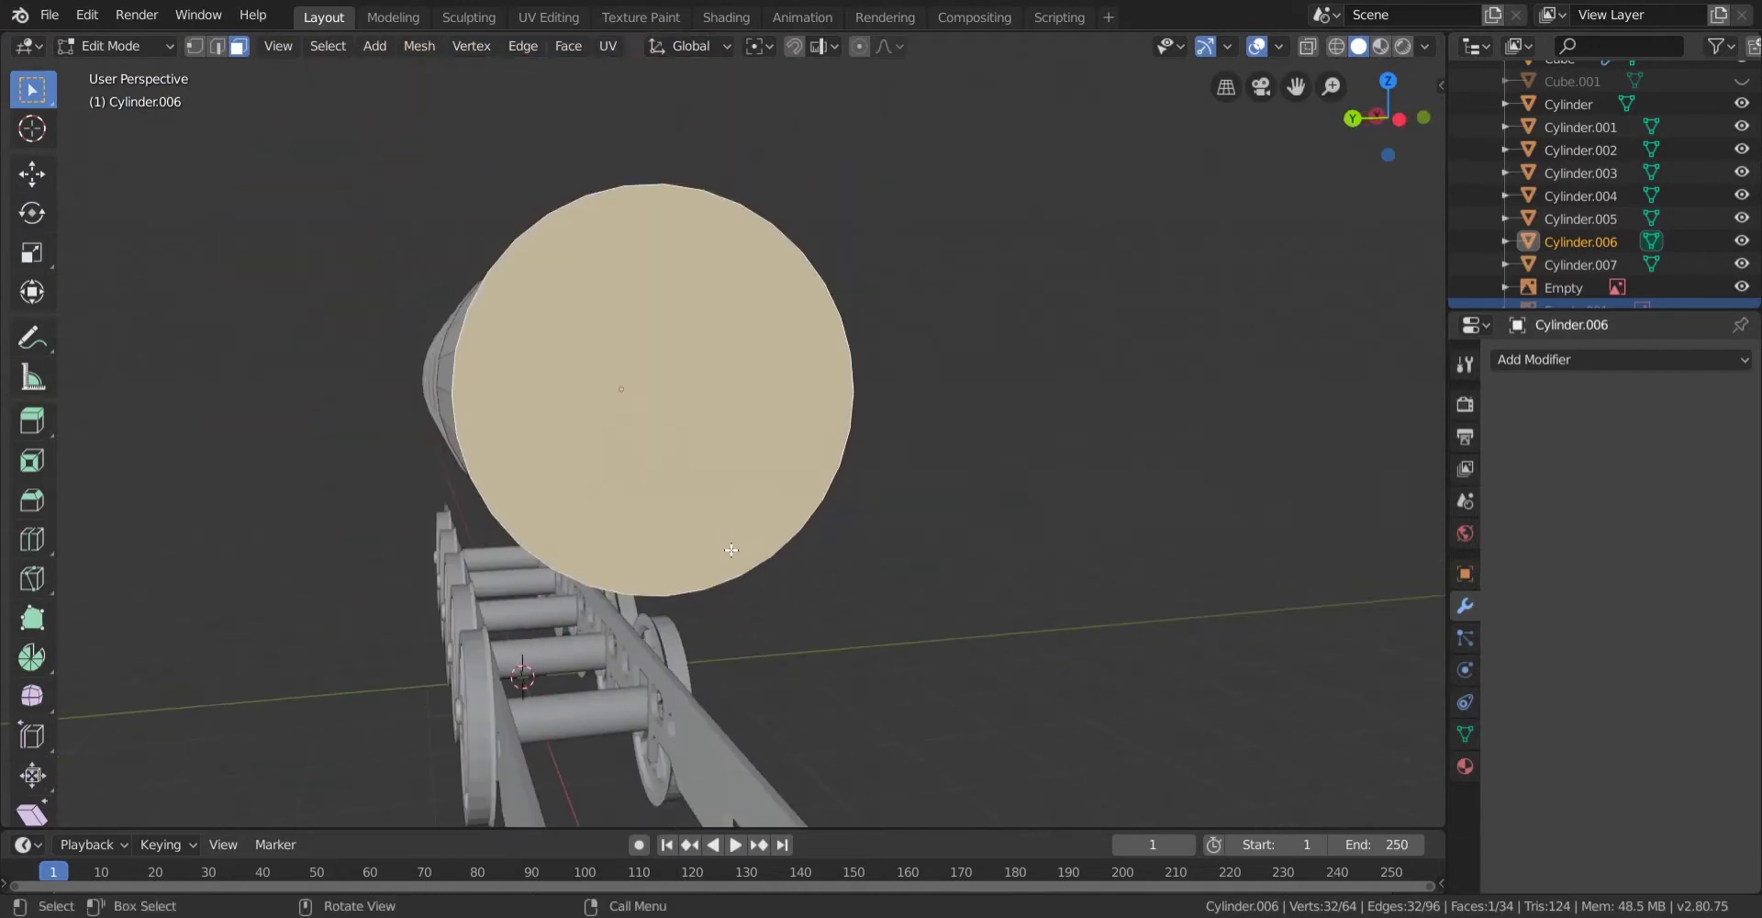
{"action": "key", "text": "i"}
{"action": "left_click", "coordinate": [731, 549]}
{"action": "left_click_drag", "start_coordinate": [301, 676], "coordinate": [354, 676]}
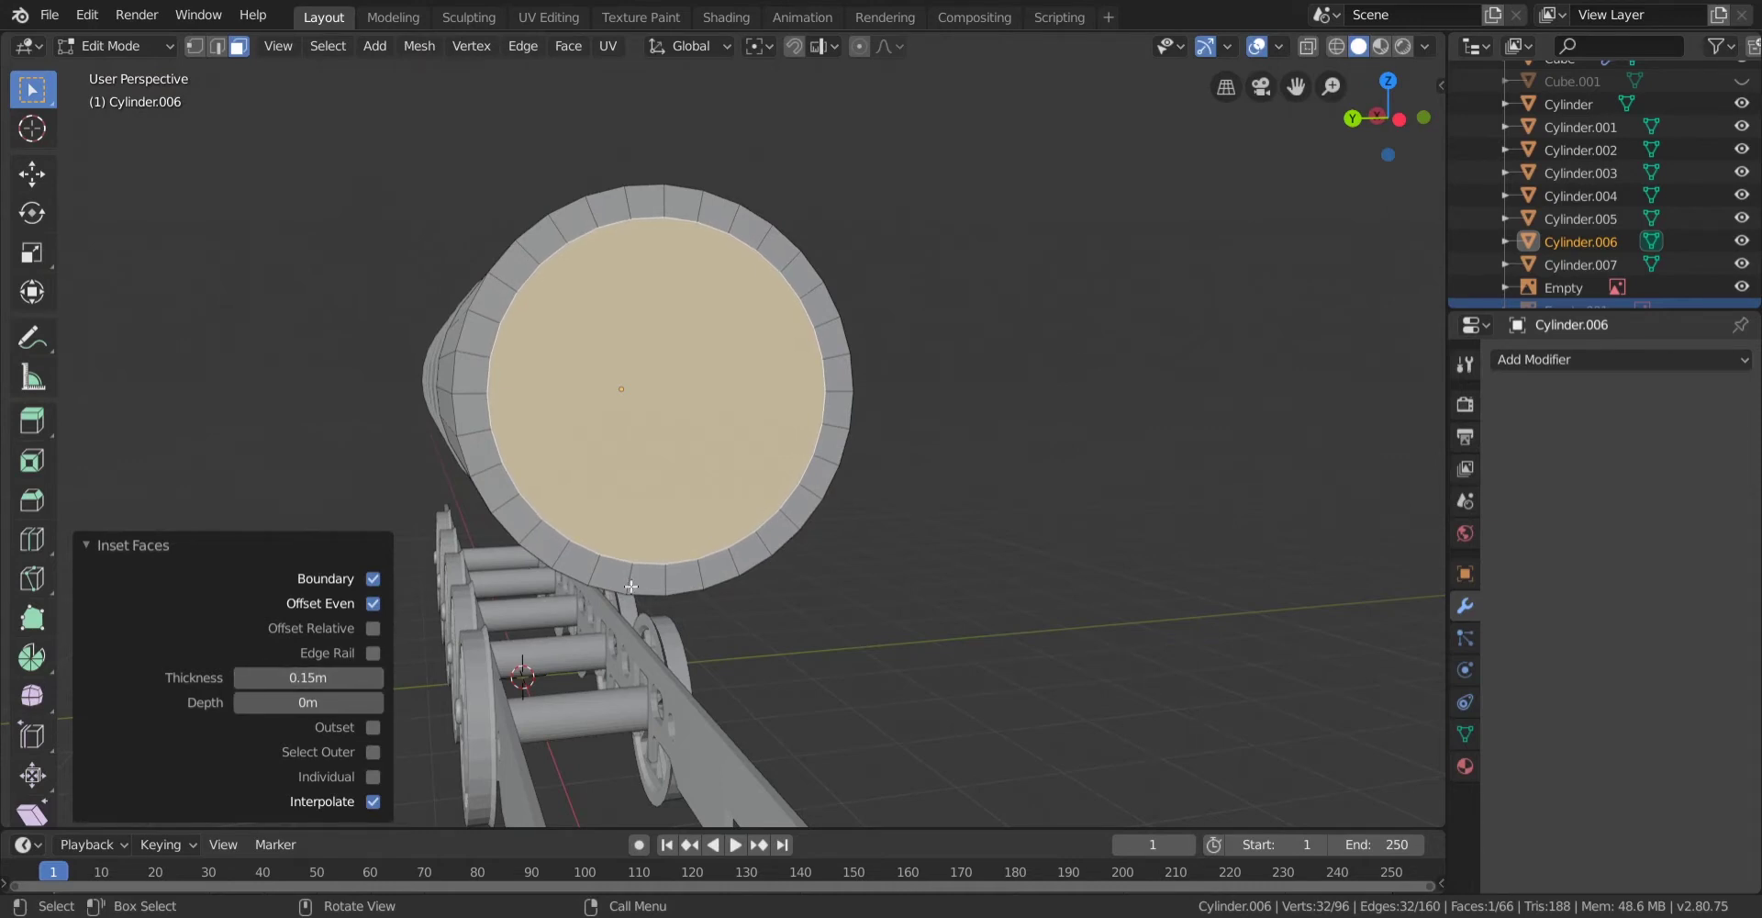
Extrude the inset boiler front face by -0.07 m along the global X axis, checking it against the side-view blueprint.
{"action": "middle_click_drag", "start_coordinate": [944, 651], "coordinate": [733, 549]}
{"action": "scroll", "coordinate": [948, 571], "scroll_direction": "up", "scroll_amount": 1}
{"action": "key", "text": "e"}
{"action": "right_click", "coordinate": [948, 571]}
{"action": "left_click", "coordinate": [303, 778]}
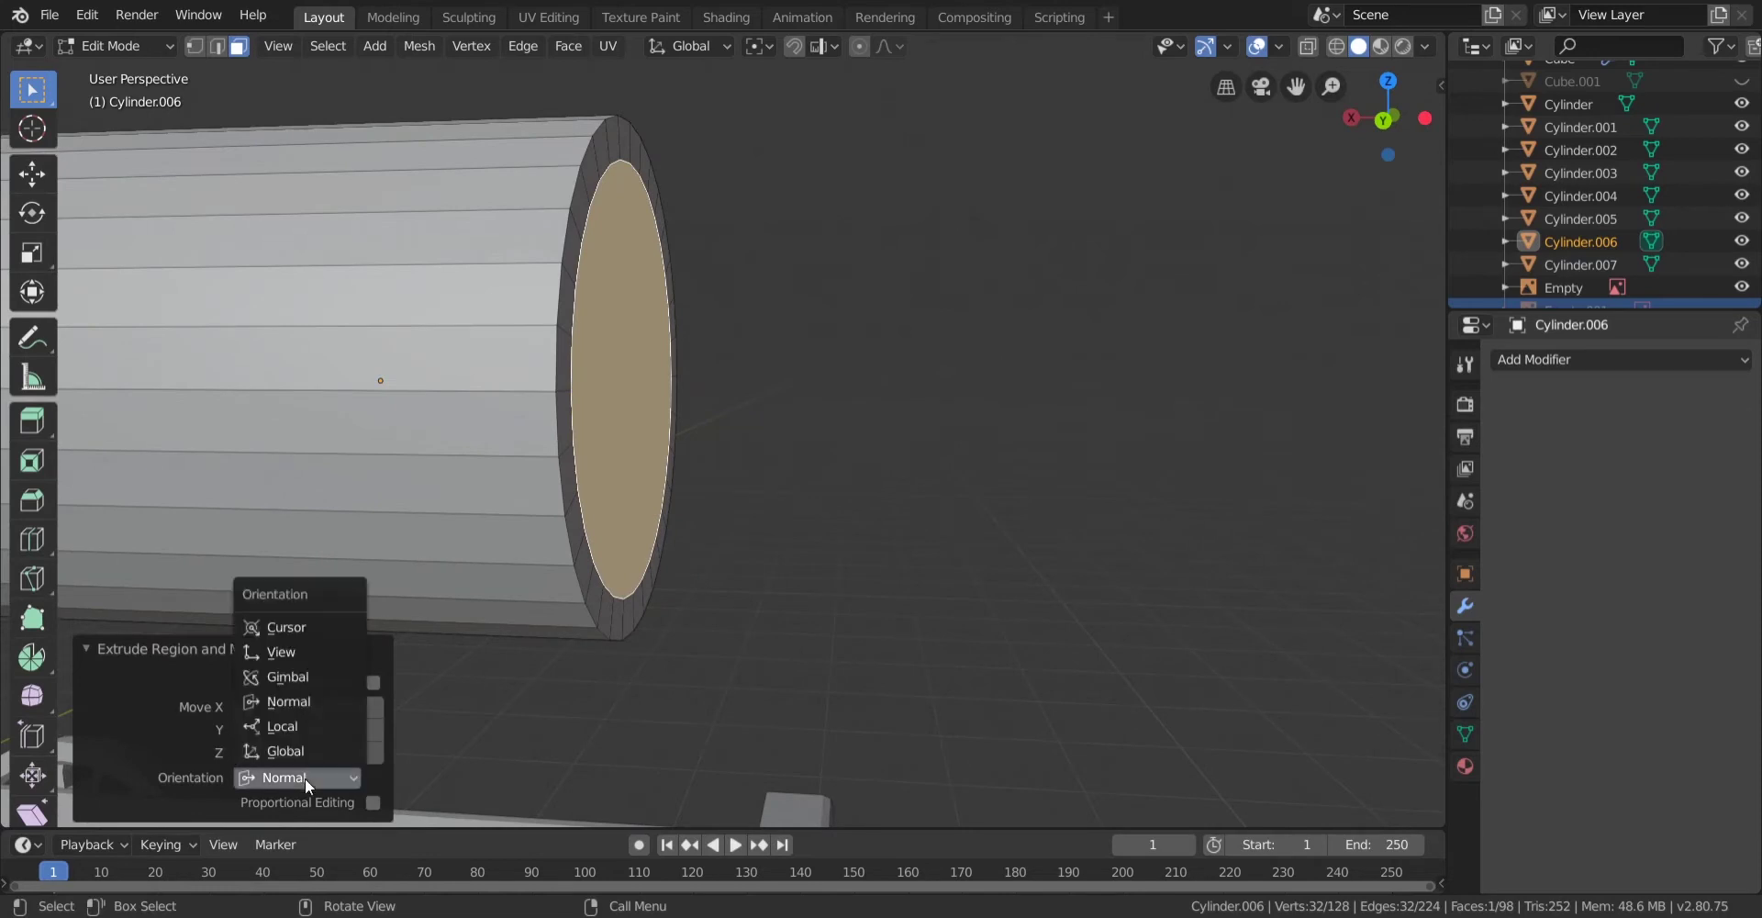
{"action": "left_click", "coordinate": [275, 748]}
{"action": "left_click_drag", "start_coordinate": [240, 713], "coordinate": [220, 713]}
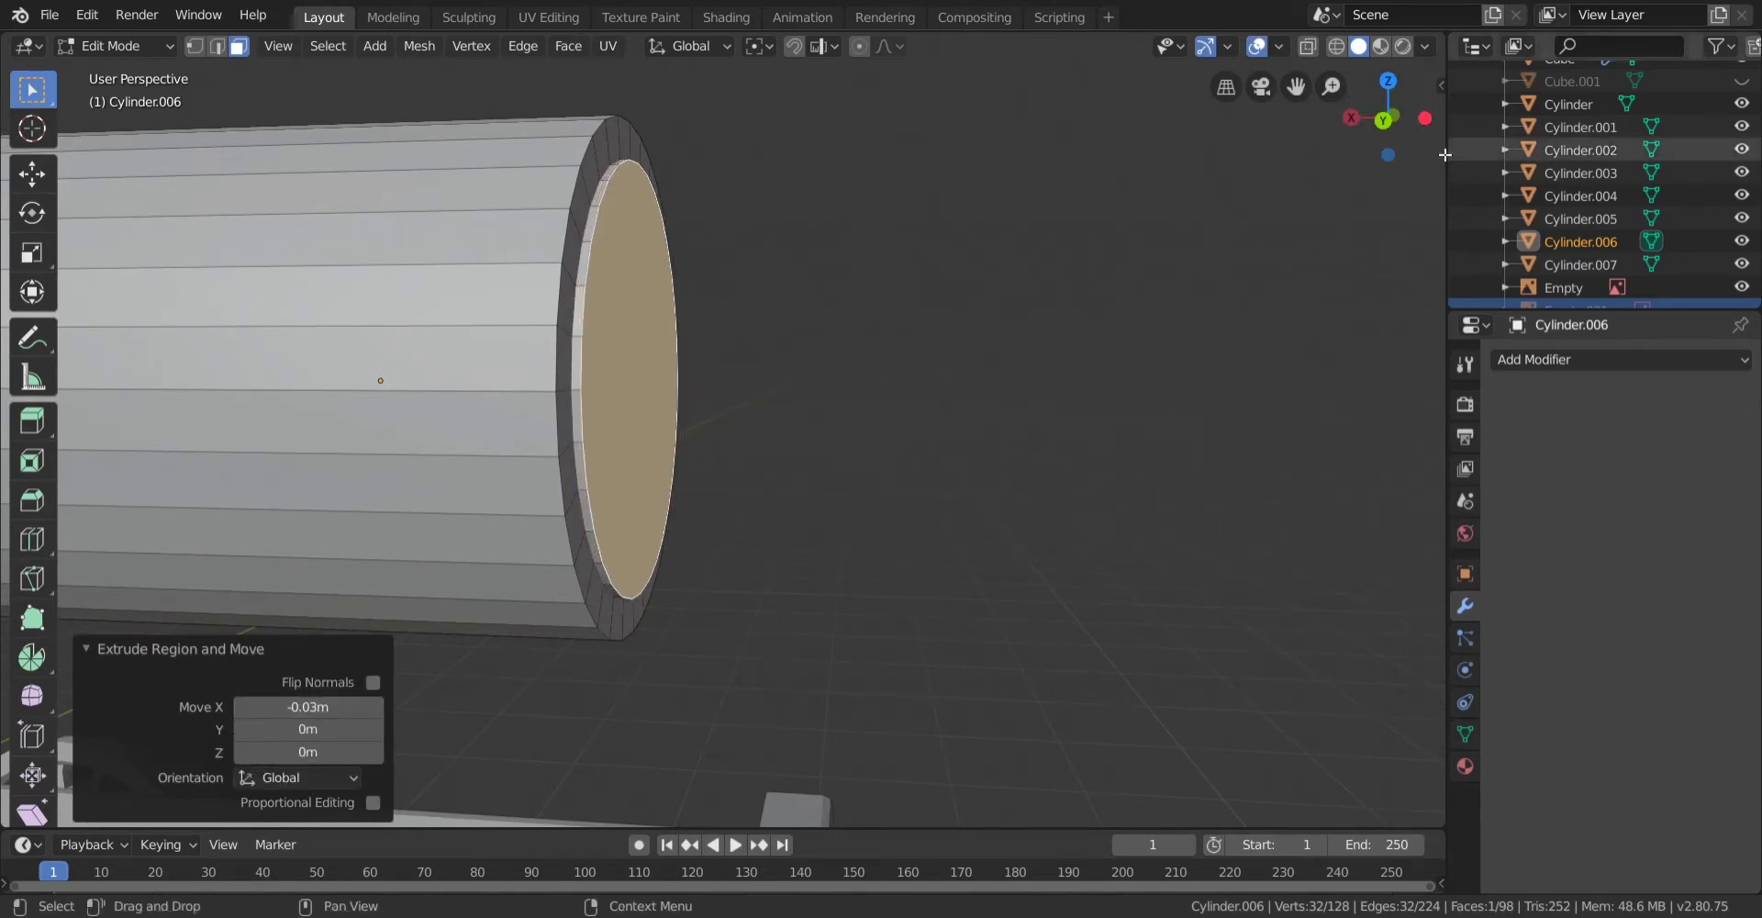
{"action": "left_click", "coordinate": [1383, 120]}
{"action": "scroll", "coordinate": [511, 551], "scroll_direction": "up", "scroll_amount": 2}
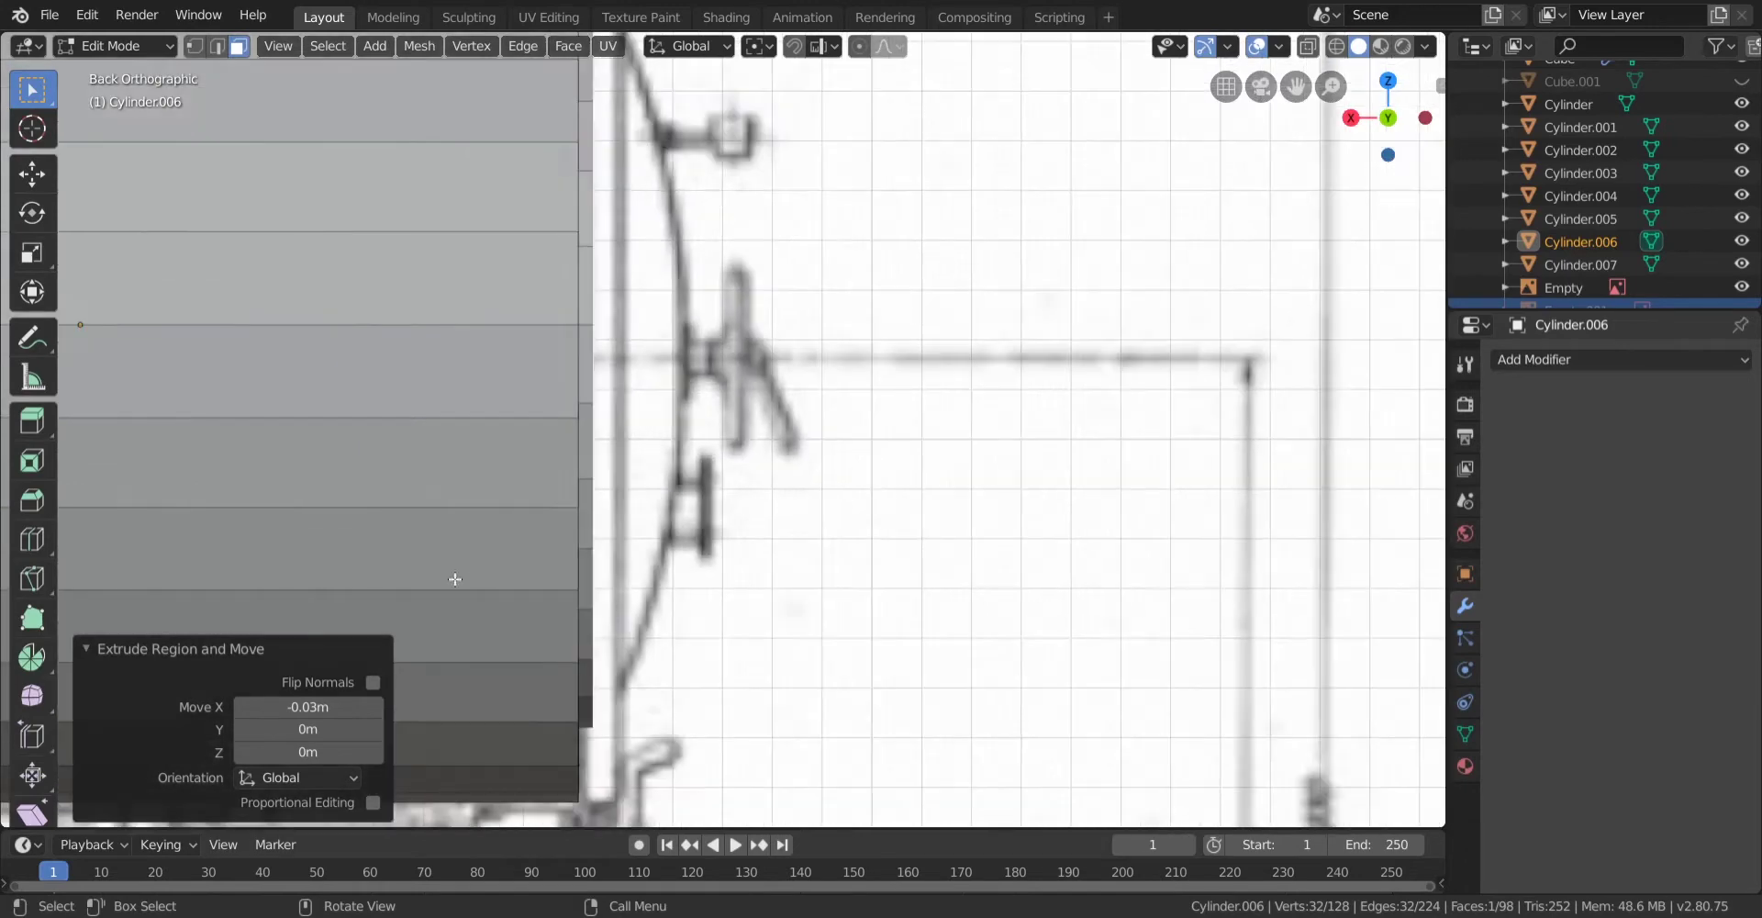
{"action": "left_click_drag", "start_coordinate": [242, 706], "coordinate": [216, 707]}
{"action": "middle_click_drag", "start_coordinate": [1166, 555], "coordinate": [745, 538]}
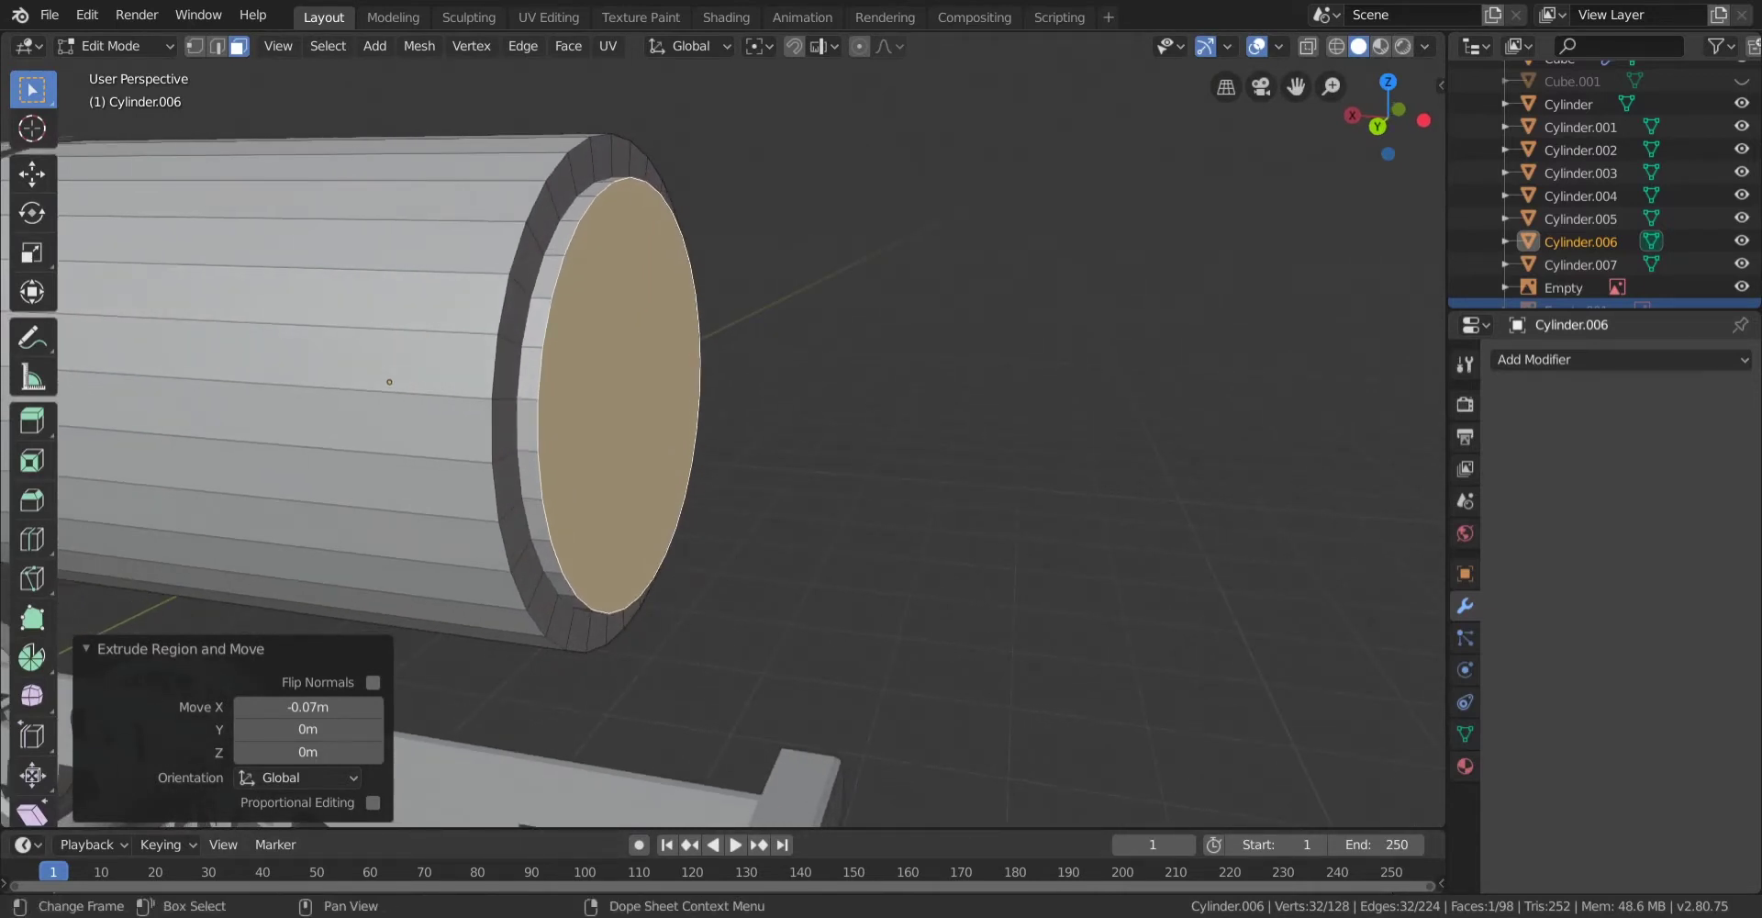
{"action": "middle_click_drag", "start_coordinate": [1034, 559], "coordinate": [826, 504]}
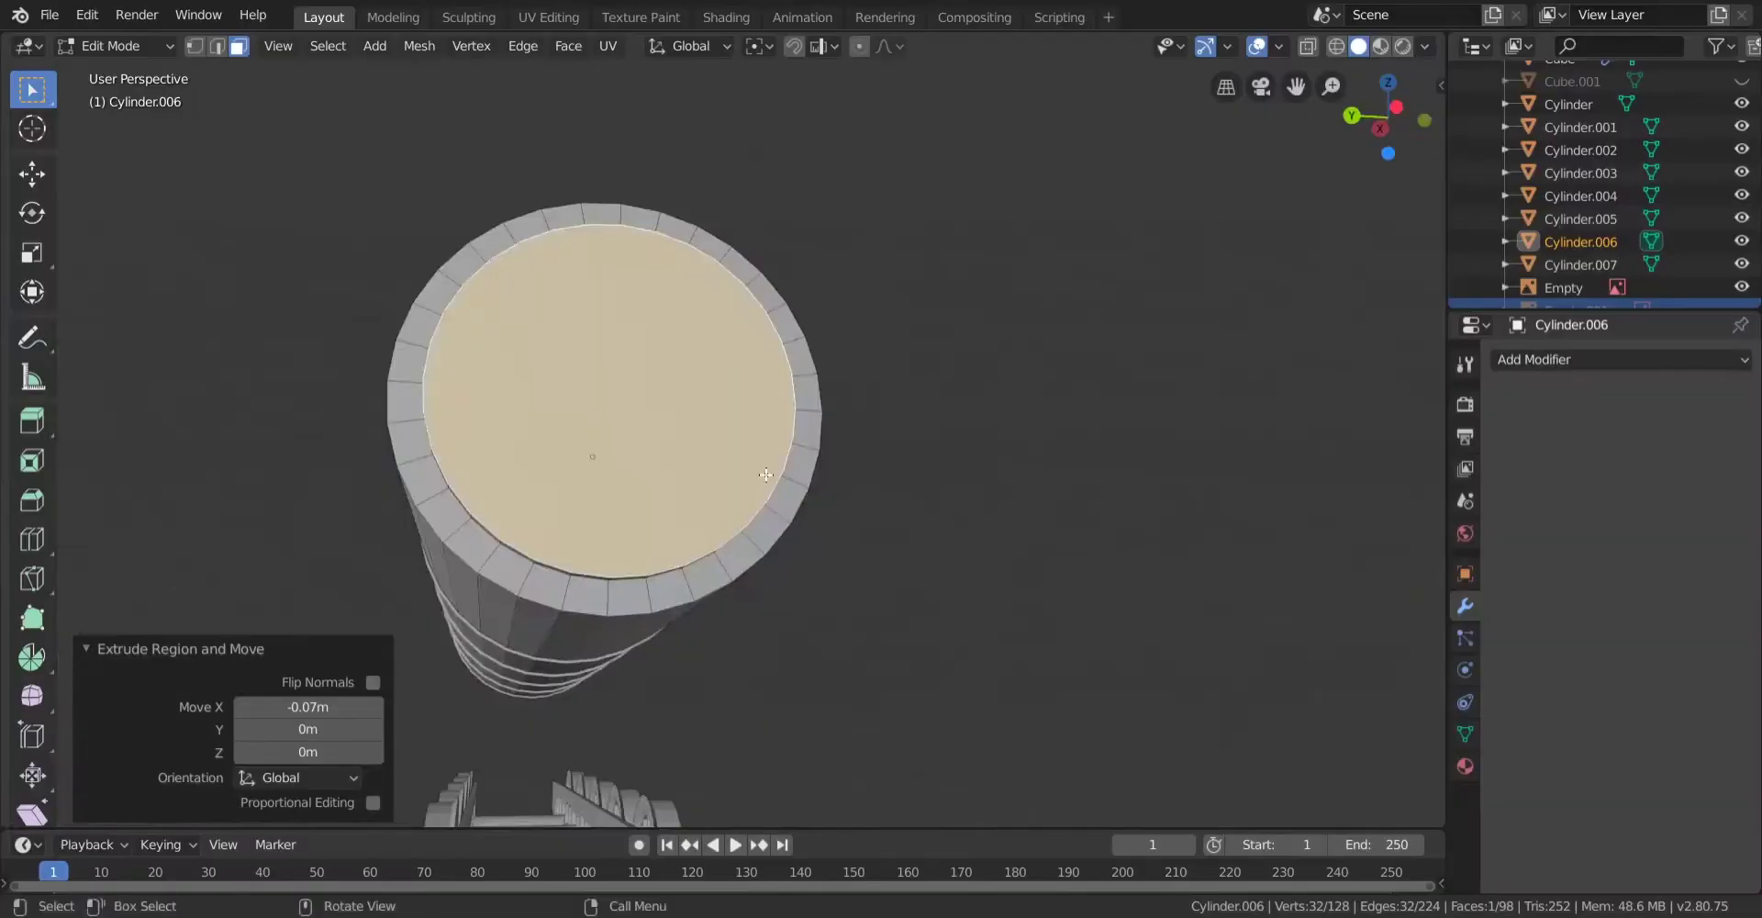
{"action": "middle_click_drag", "start_coordinate": [734, 459], "coordinate": [897, 528]}
{"action": "key", "text": "z"}
{"action": "left_click", "coordinate": [504, 476]}
{"action": "key", "text": "z"}
{"action": "left_click", "coordinate": [590, 451]}
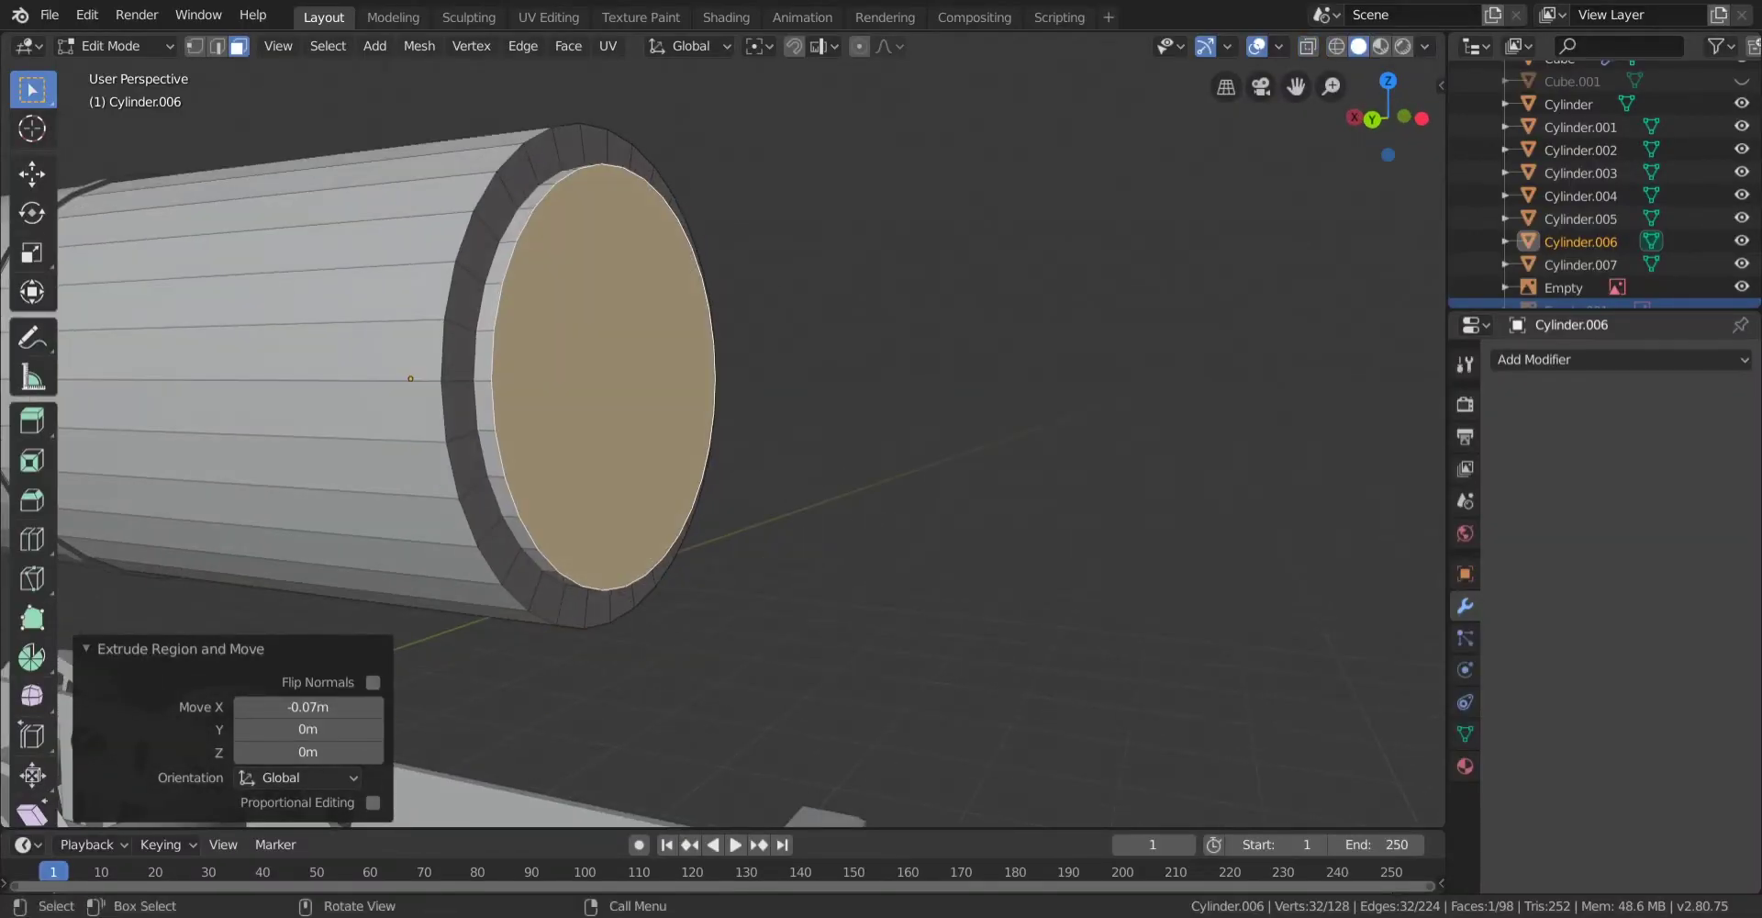
Inset the raised boiler front face again with a thickness of 0.16 m.
{"action": "scroll", "coordinate": [900, 551], "scroll_direction": "up", "scroll_amount": 4}
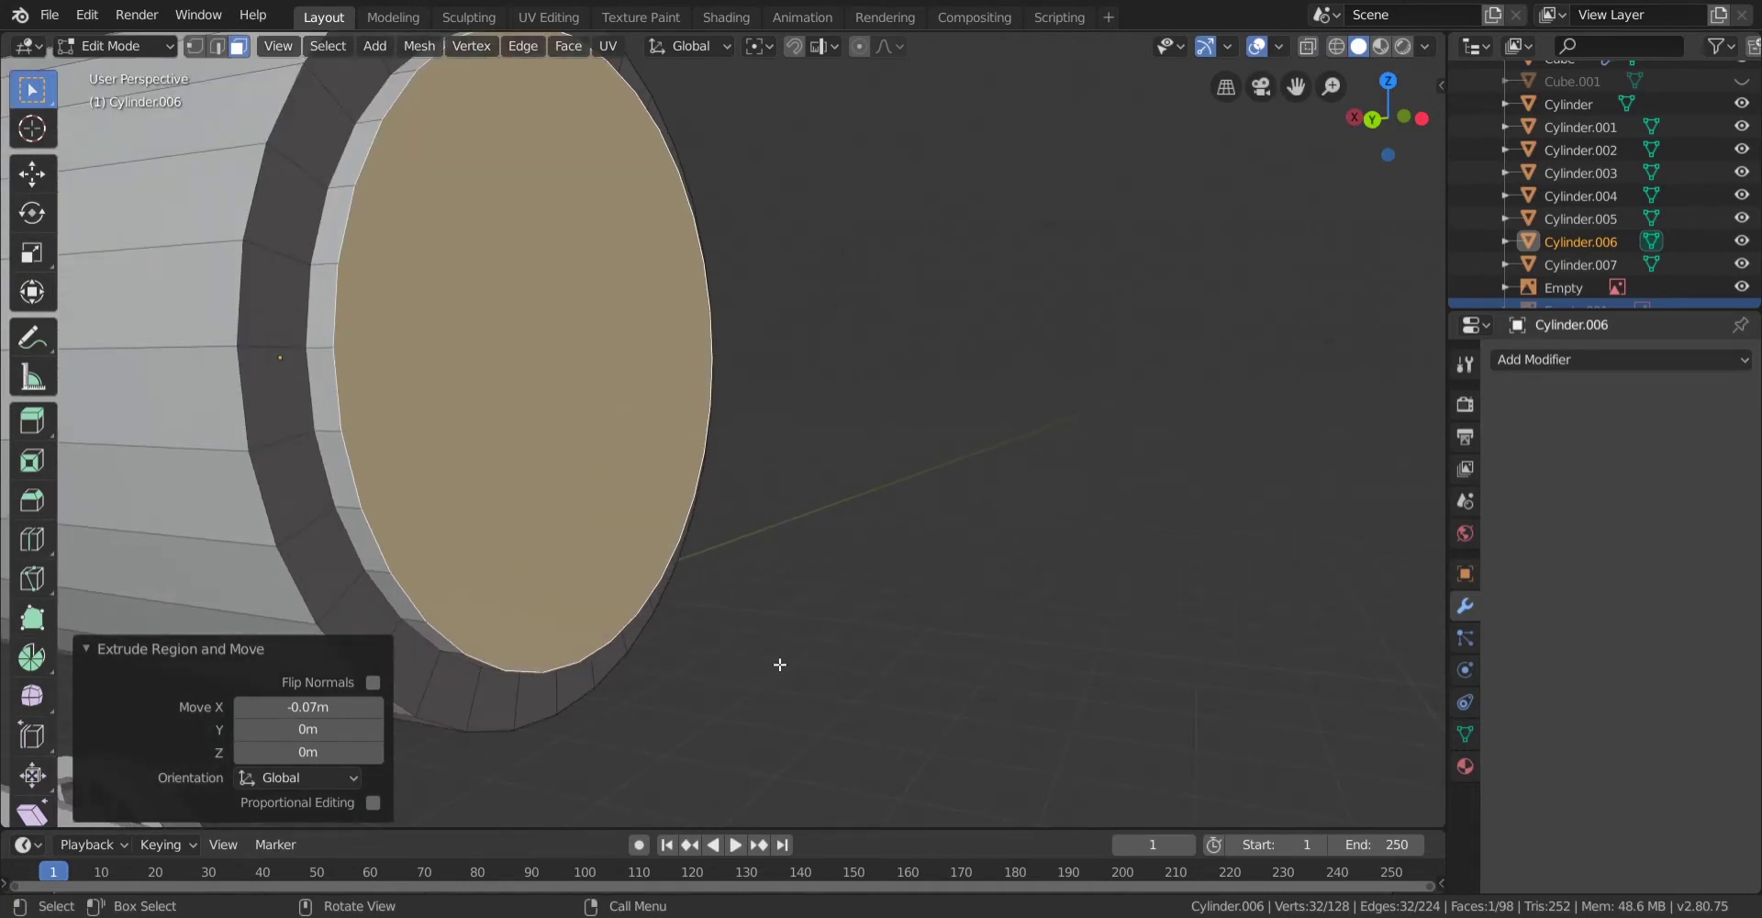
{"action": "key", "text": "i"}
{"action": "left_click", "coordinate": [779, 662]}
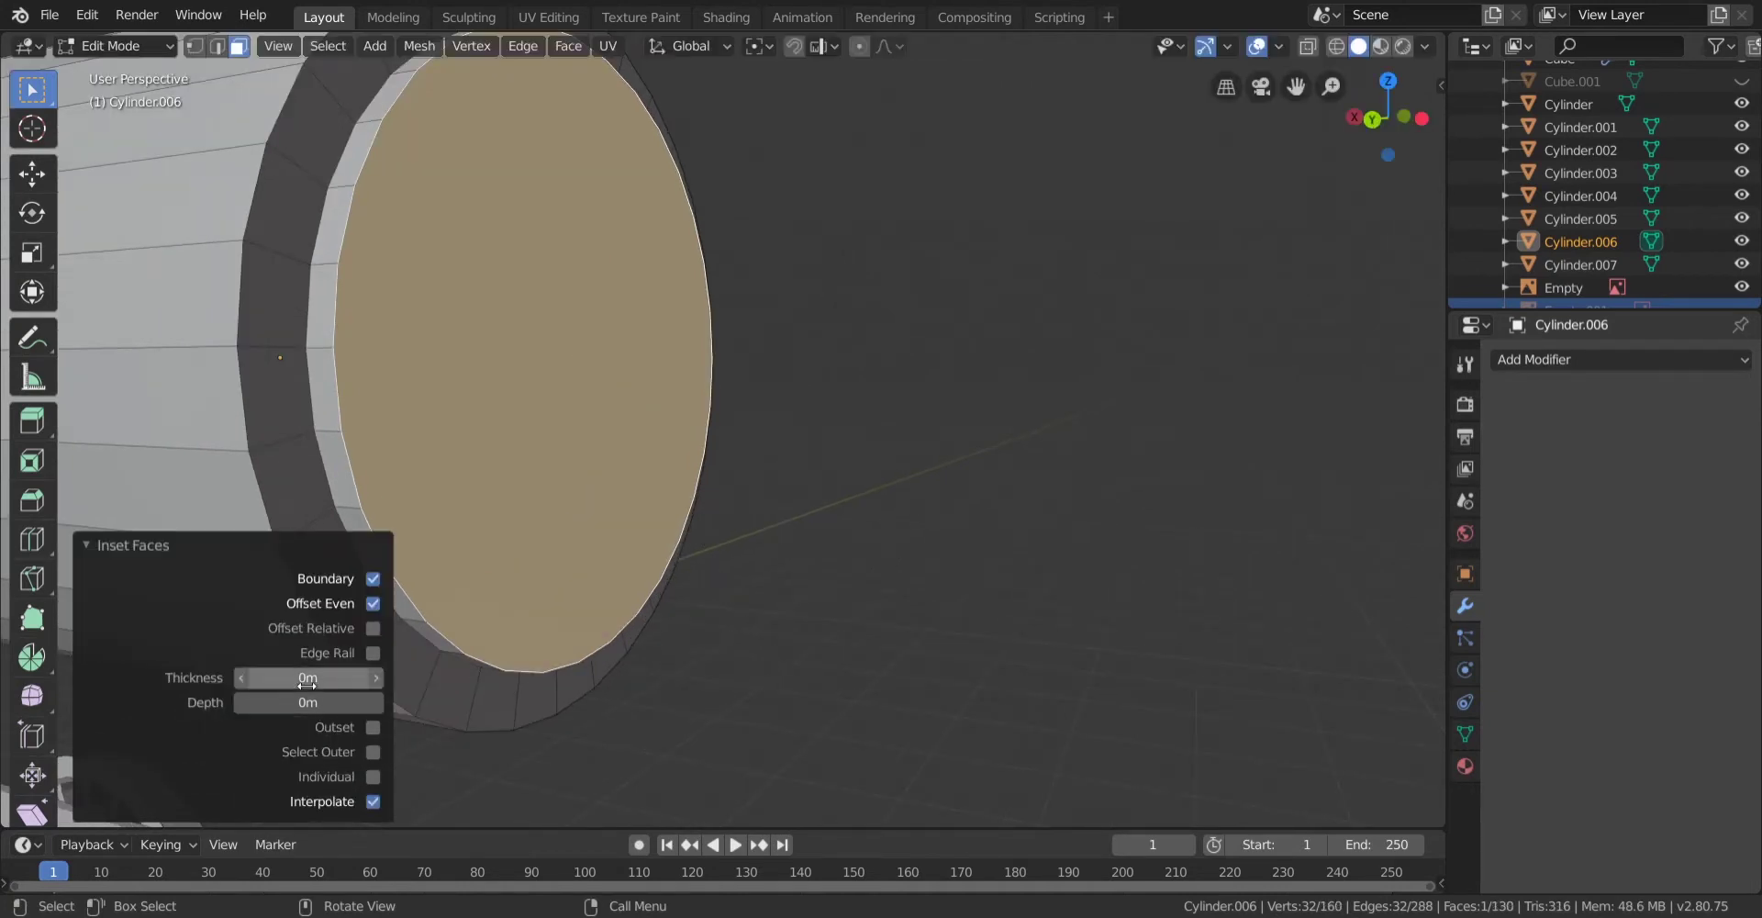
{"action": "left_click_drag", "start_coordinate": [308, 679], "coordinate": [358, 679]}
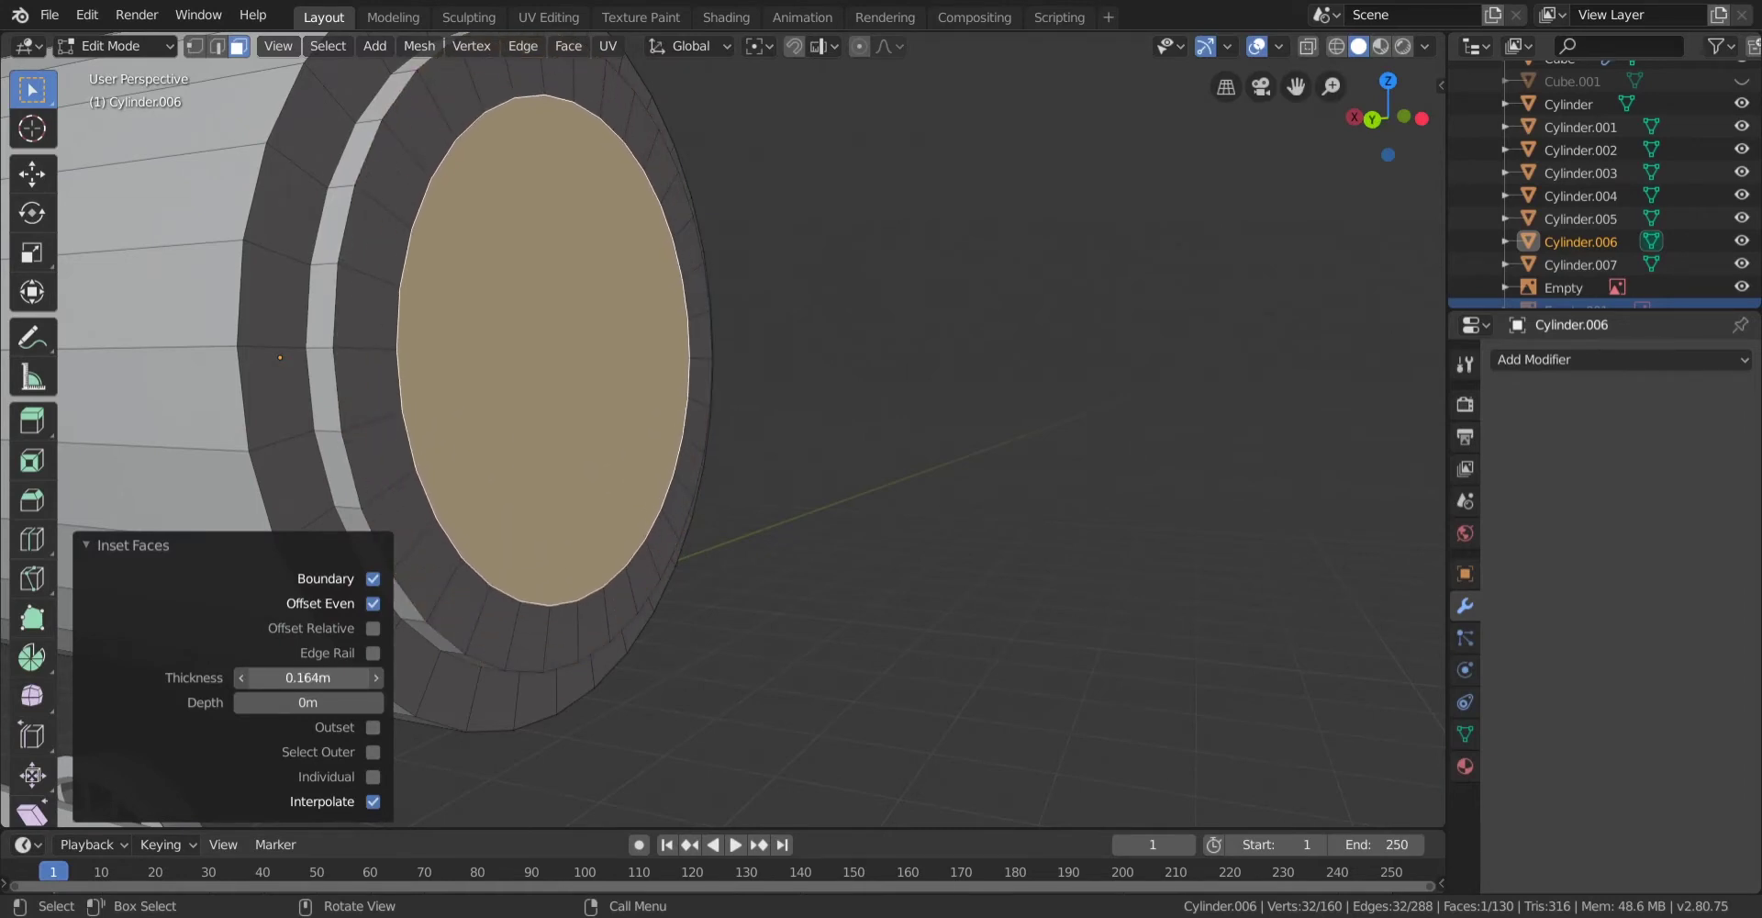
{"action": "left_click", "coordinate": [237, 675]}
{"action": "left_click", "coordinate": [237, 675]}
{"action": "left_click", "coordinate": [236, 675]}
{"action": "left_click", "coordinate": [237, 675]}
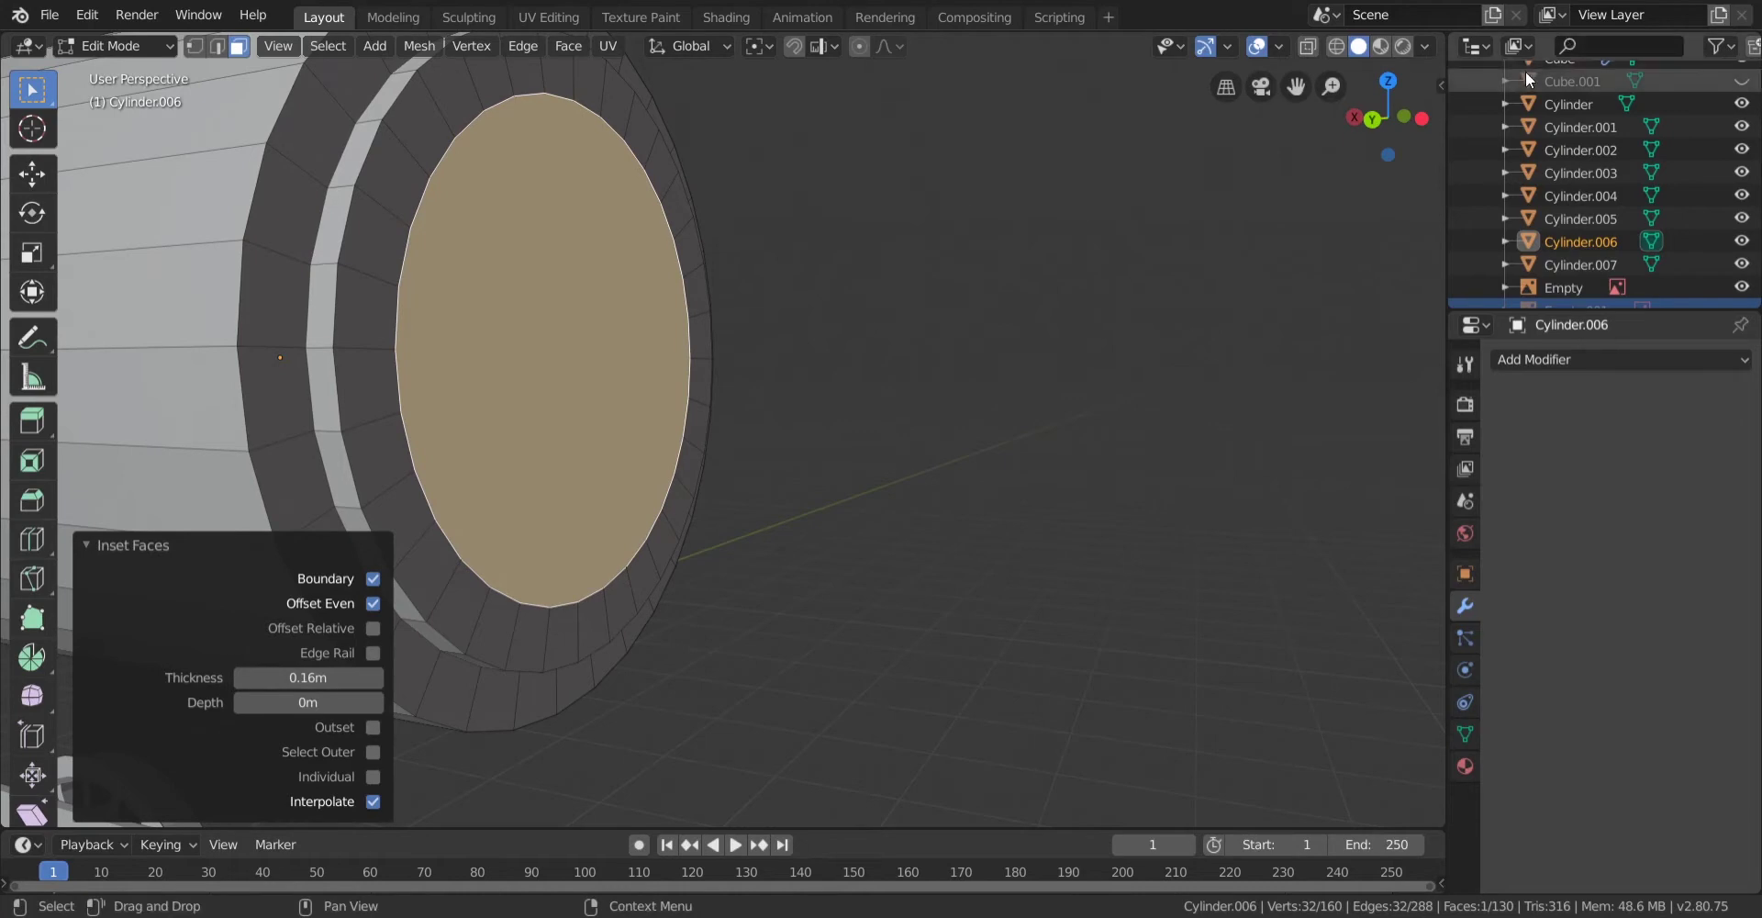
Extrude the inner front face by -0.15 m along global X to reach the smokebox door's outermost curve in the blueprint.
{"action": "left_click", "coordinate": [1371, 120]}
{"action": "scroll", "coordinate": [807, 409], "scroll_direction": "up", "scroll_amount": 2}
{"action": "key", "text": "z"}
{"action": "left_click", "coordinate": [734, 409]}
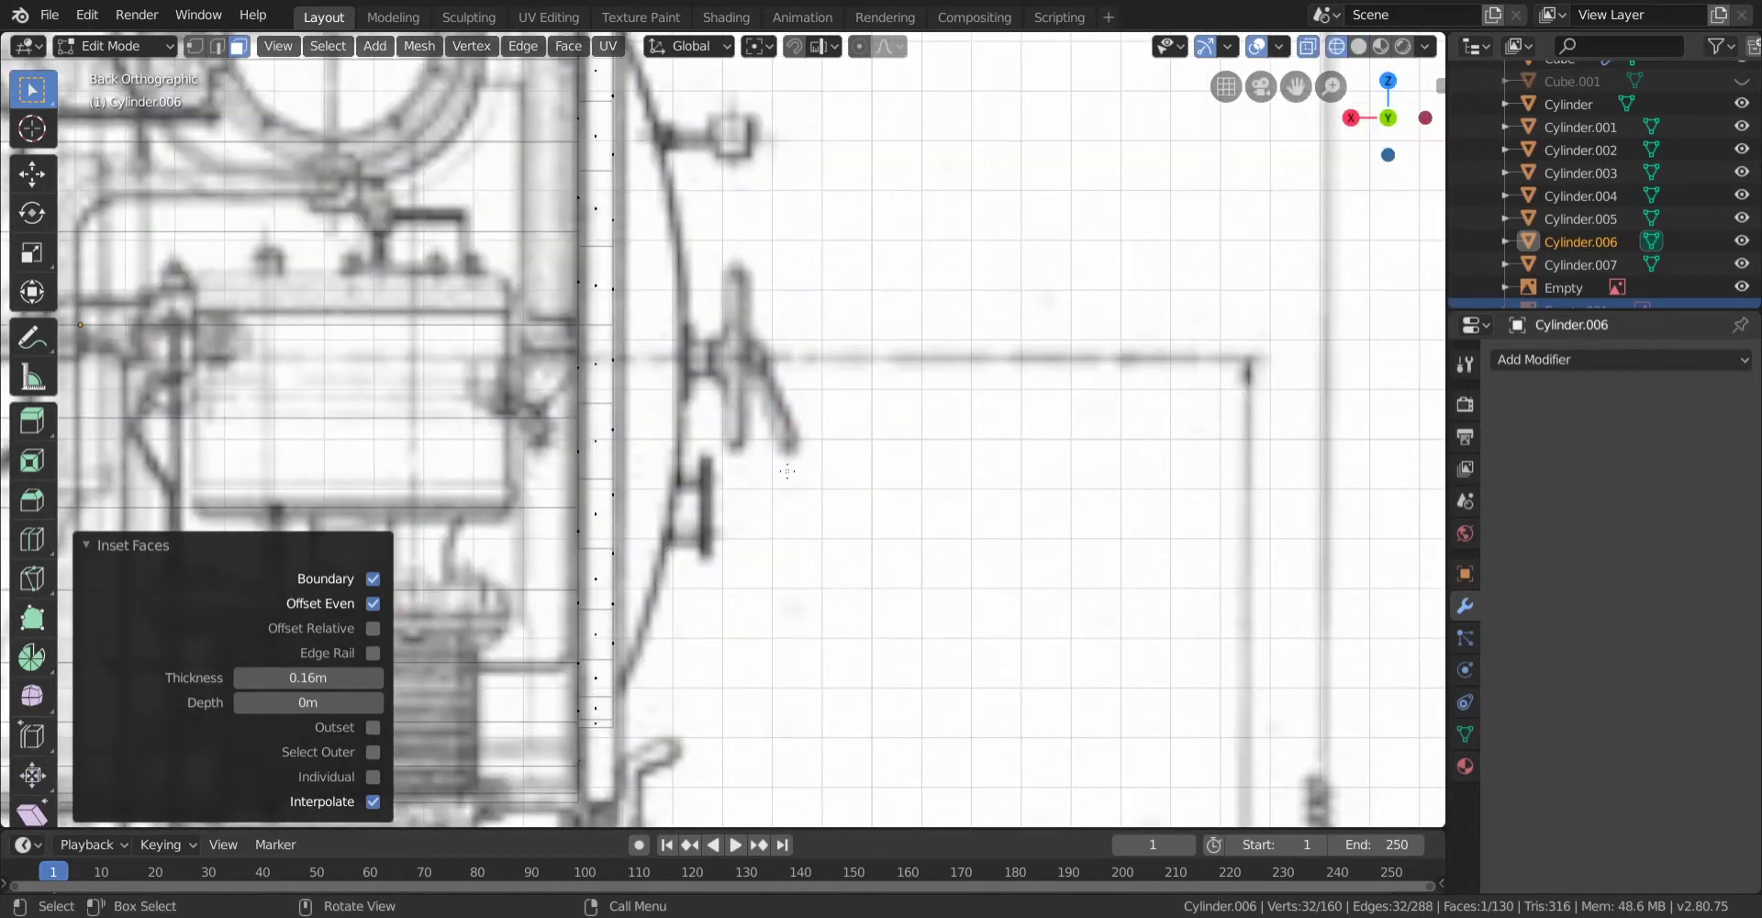
{"action": "key", "text": "e"}
{"action": "right_click", "coordinate": [704, 487]}
{"action": "left_click", "coordinate": [295, 776]}
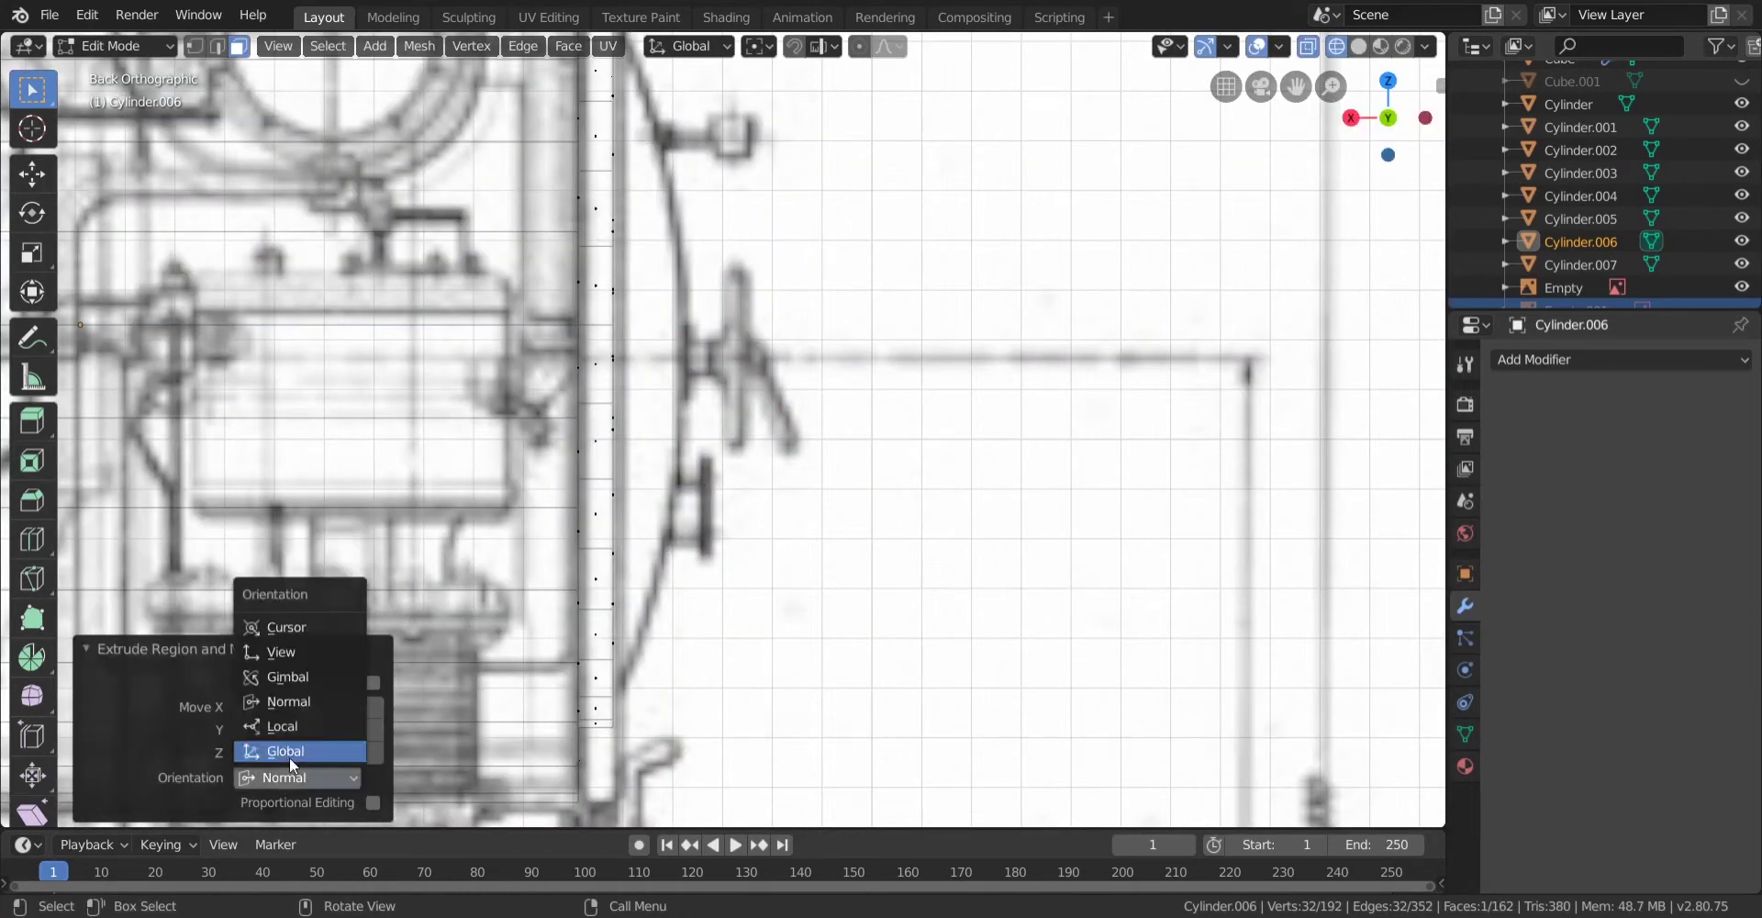
{"action": "left_click", "coordinate": [290, 751]}
{"action": "left_click_drag", "start_coordinate": [307, 706], "coordinate": [294, 707]}
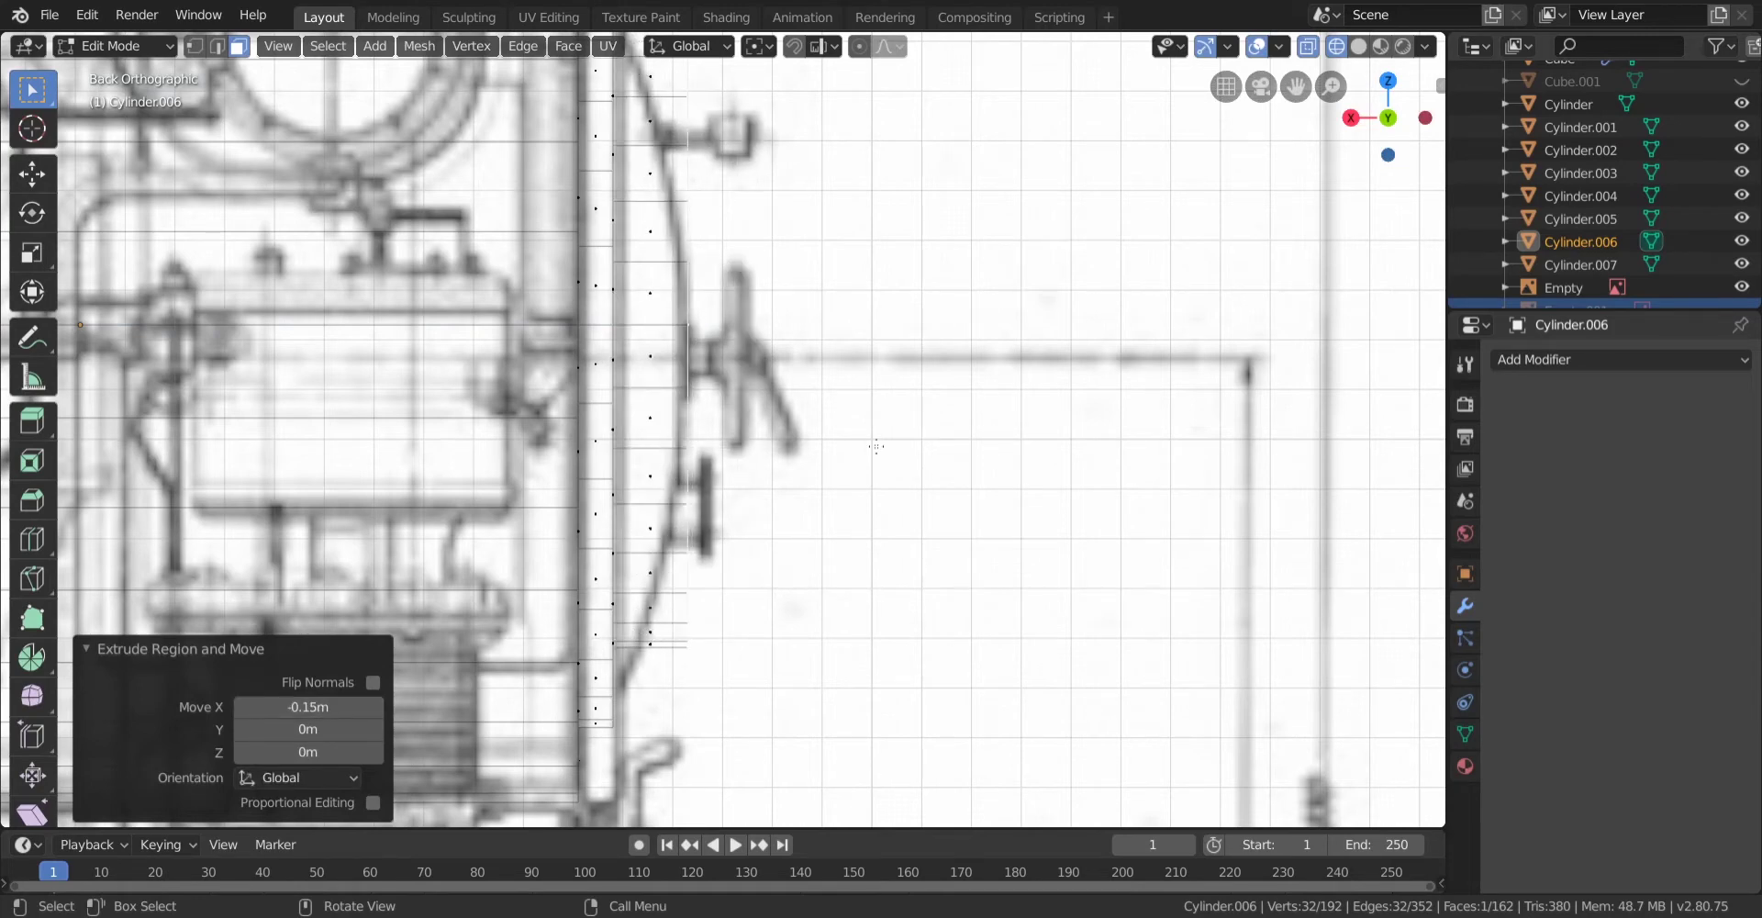
{"action": "scroll", "coordinate": [877, 447], "scroll_direction": "down", "scroll_amount": 3}
{"action": "key", "text": "shift+z"}
Try to bevel the edges of the extruded smokebox door face, and undo the bevel.
{"action": "mouse_move", "coordinate": [1000, 430]}
{"action": "middle_mouse_down"}
{"action": "mouse_move", "coordinate": [780, 472]}
{"action": "mouse_move", "coordinate": [967, 440]}
{"action": "middle_mouse_up"}
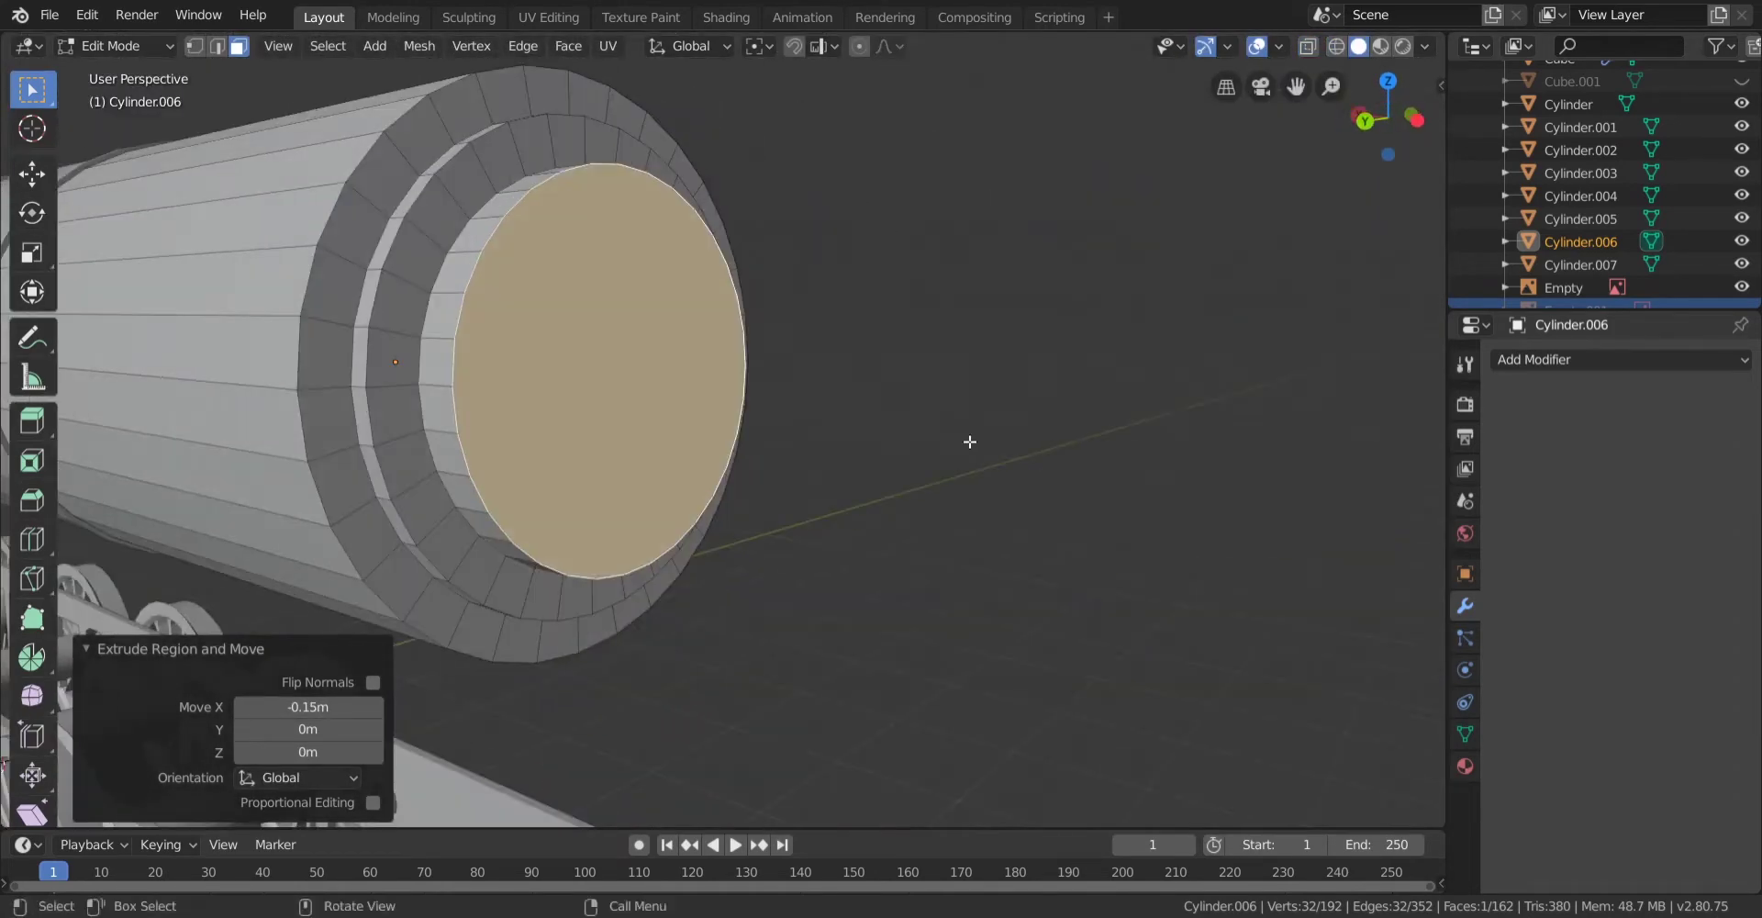
{"action": "key", "text": "ctrl+b"}
{"action": "left_click", "coordinate": [879, 476]}
{"action": "left_click_drag", "start_coordinate": [313, 476], "coordinate": [313, 479]}
{"action": "key", "text": "ctrl+z"}
Inset the smokebox door's front face by 0.64 m, leaving a tiny face at its centre.
{"action": "middle_click_drag", "start_coordinate": [672, 424], "coordinate": [703, 420]}
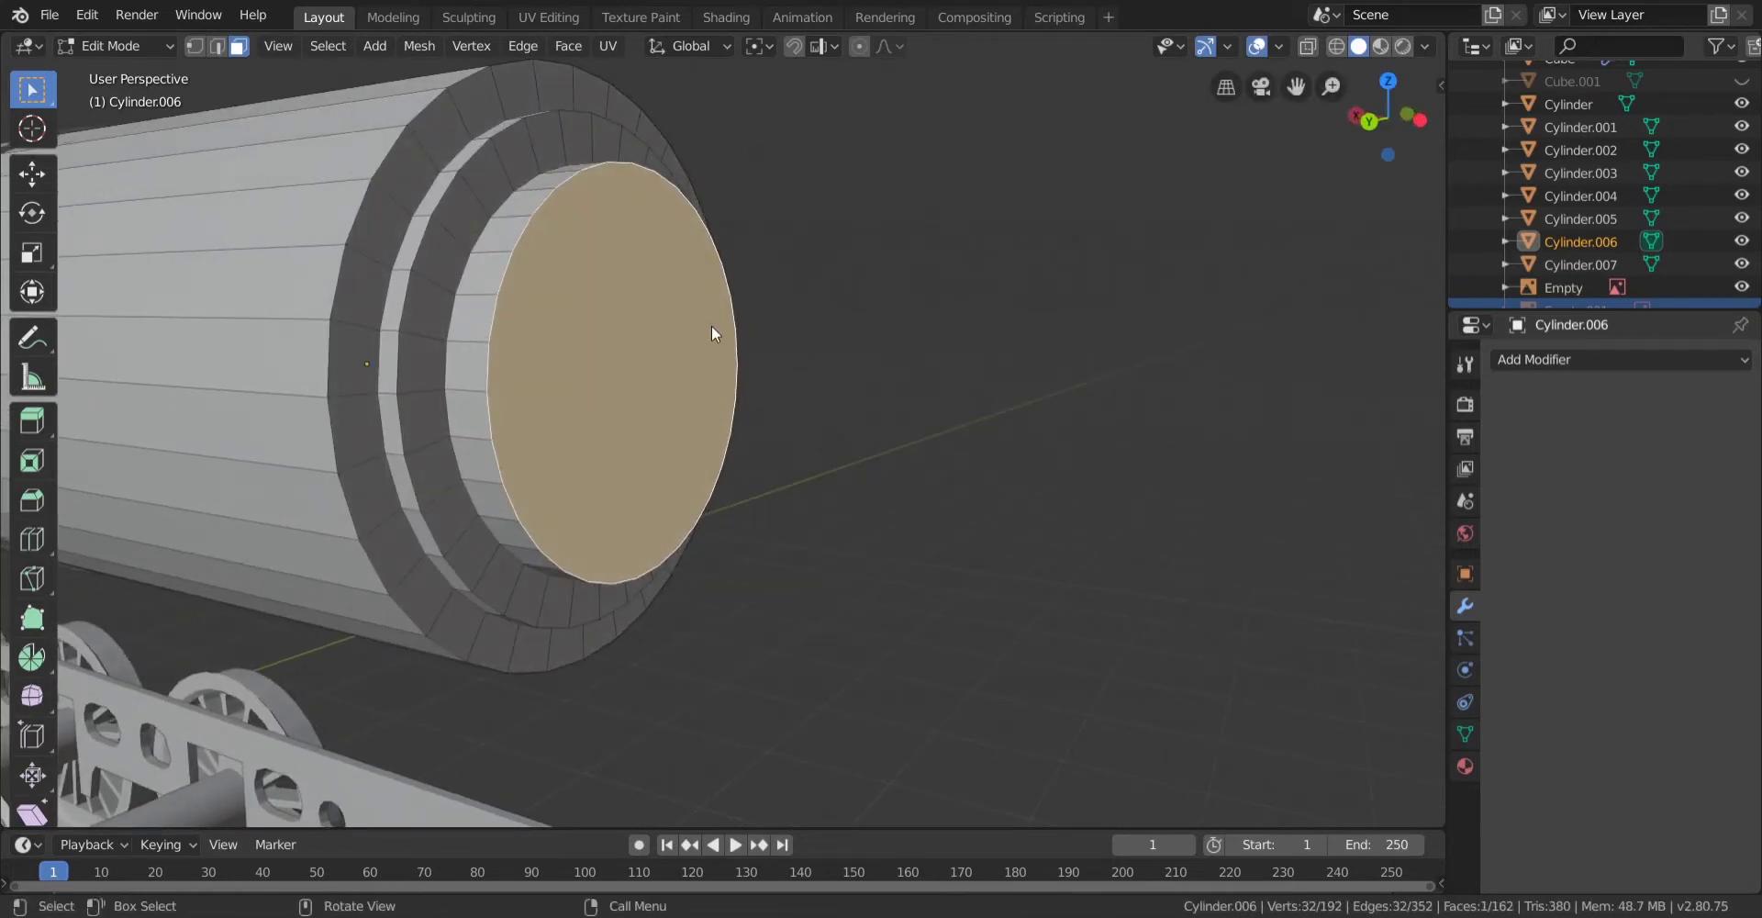
{"action": "key", "text": "i"}
{"action": "left_click", "coordinate": [820, 636]}
{"action": "left_click_drag", "start_coordinate": [315, 670], "coordinate": [376, 671]}
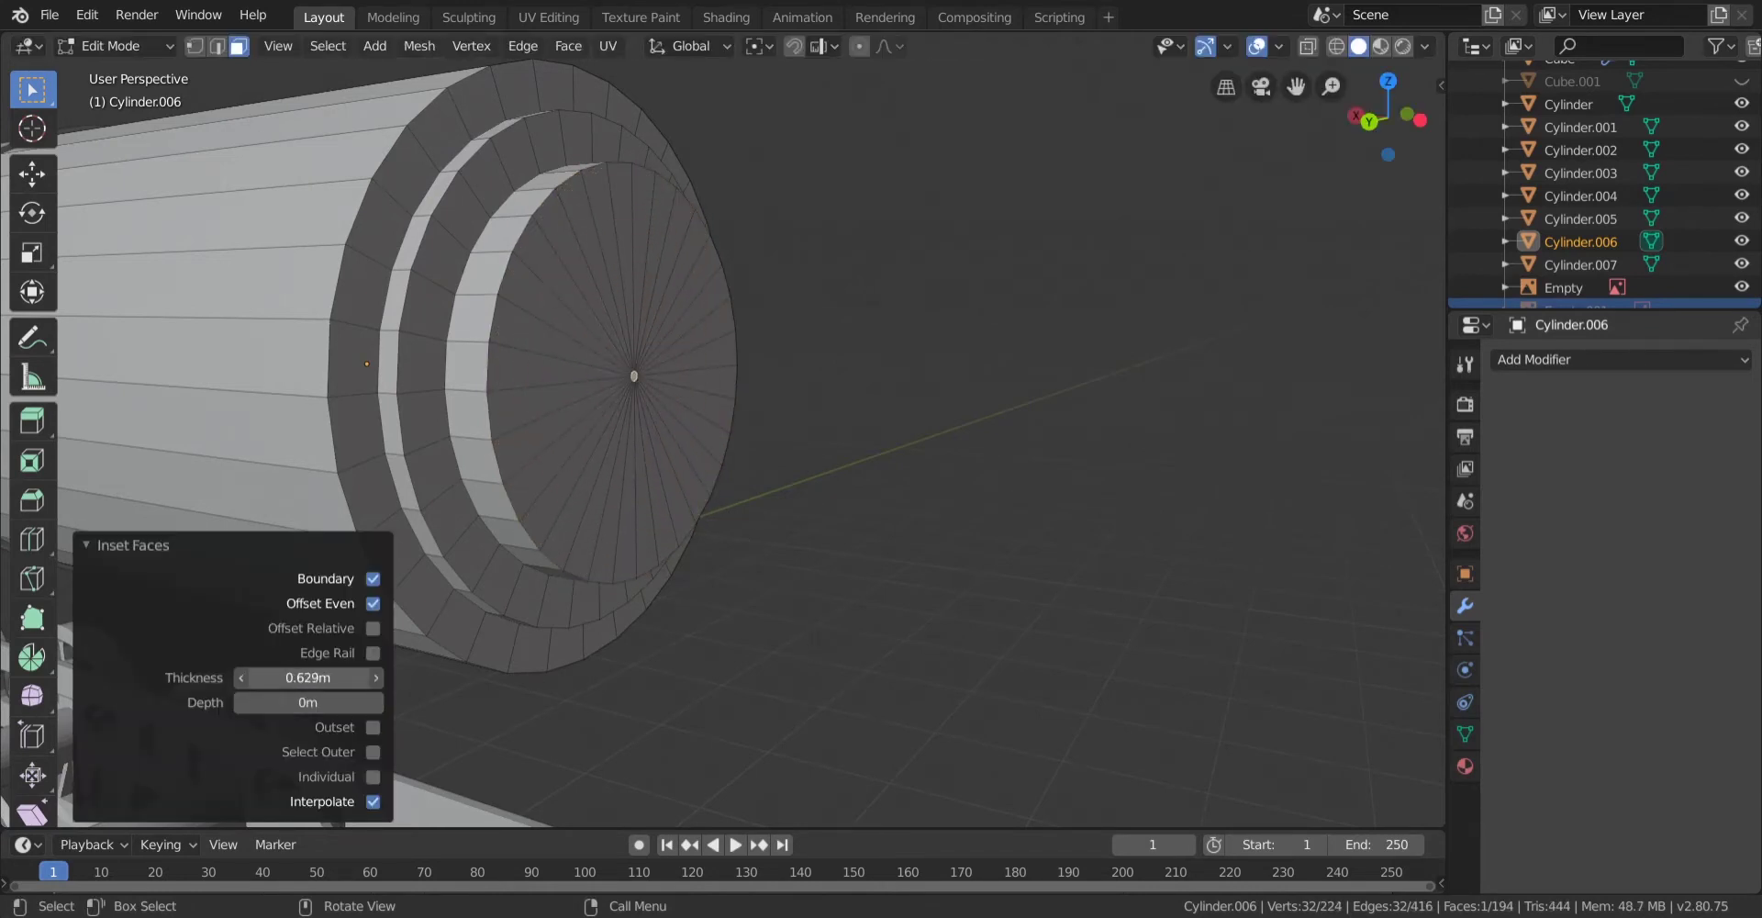
{"action": "middle_click_drag", "start_coordinate": [587, 431], "coordinate": [657, 514]}
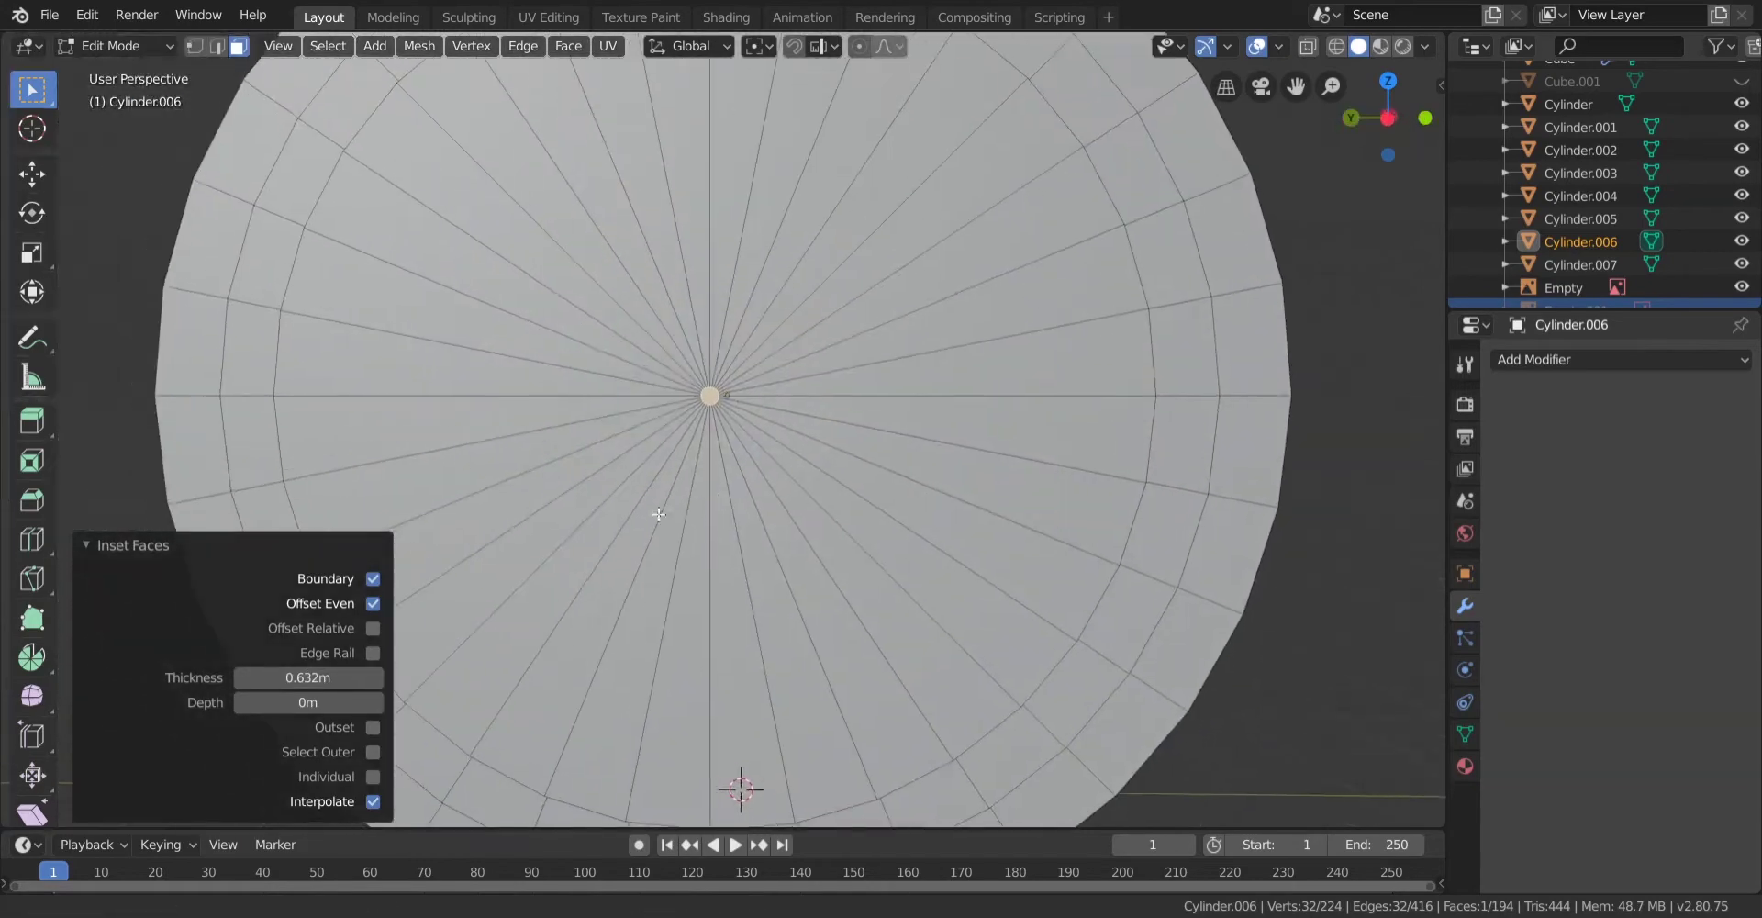
{"action": "scroll", "coordinate": [657, 515], "scroll_direction": "up", "scroll_amount": 1}
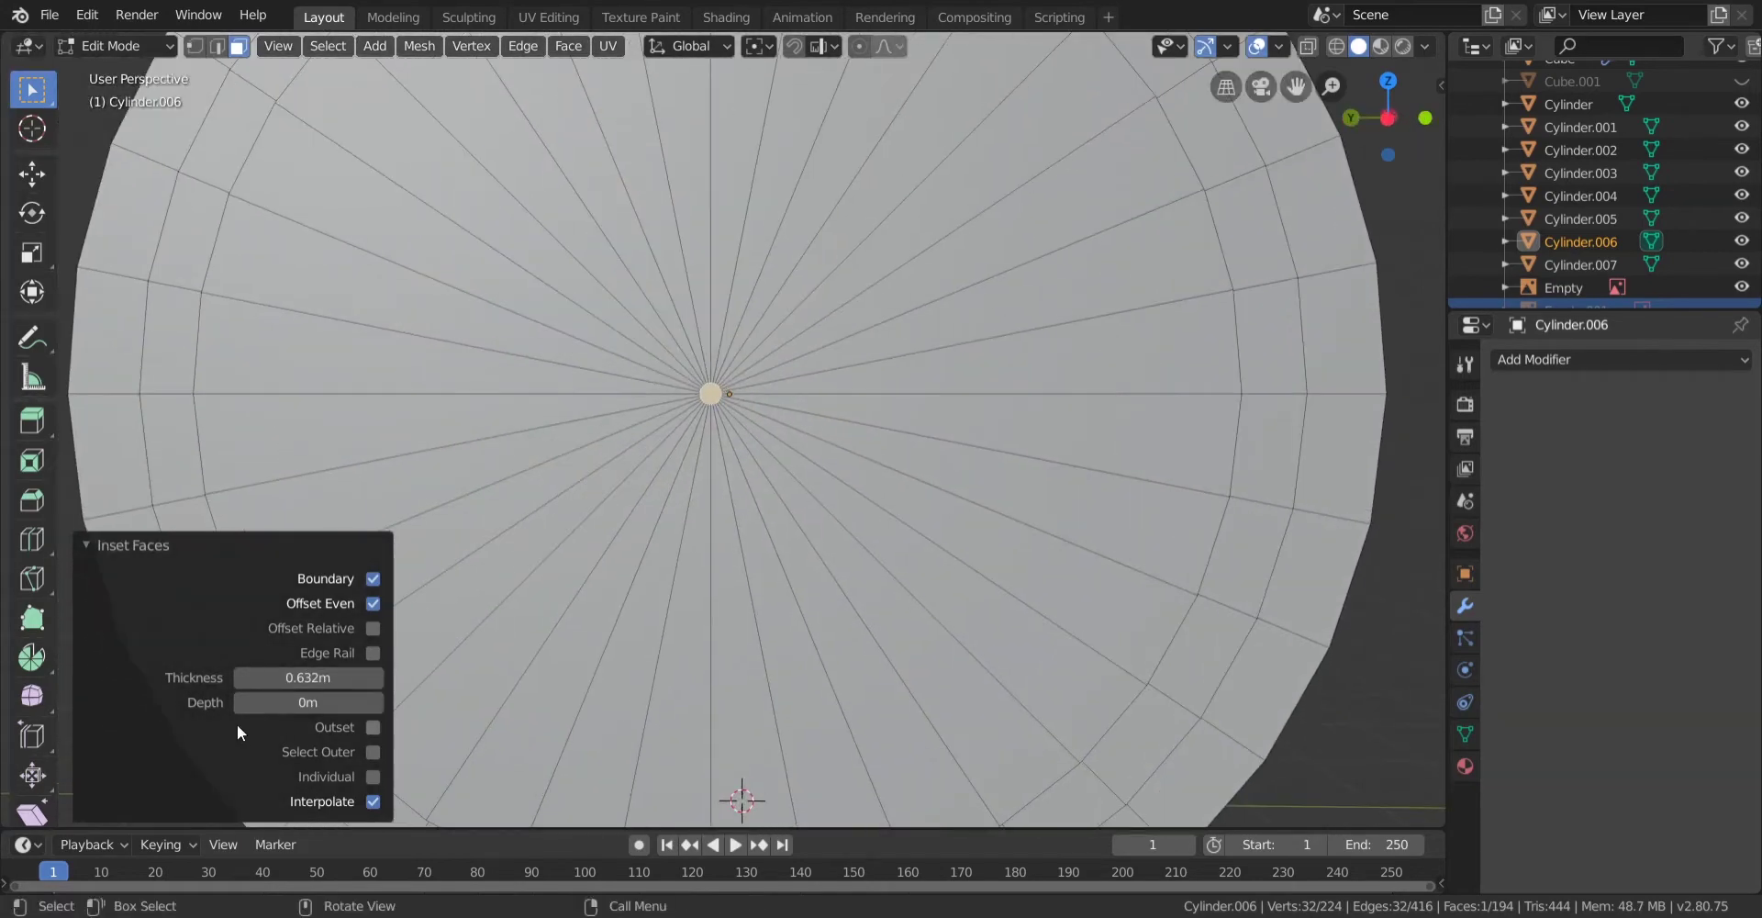
{"action": "left_click", "coordinate": [383, 677]}
{"action": "left_click", "coordinate": [383, 677]}
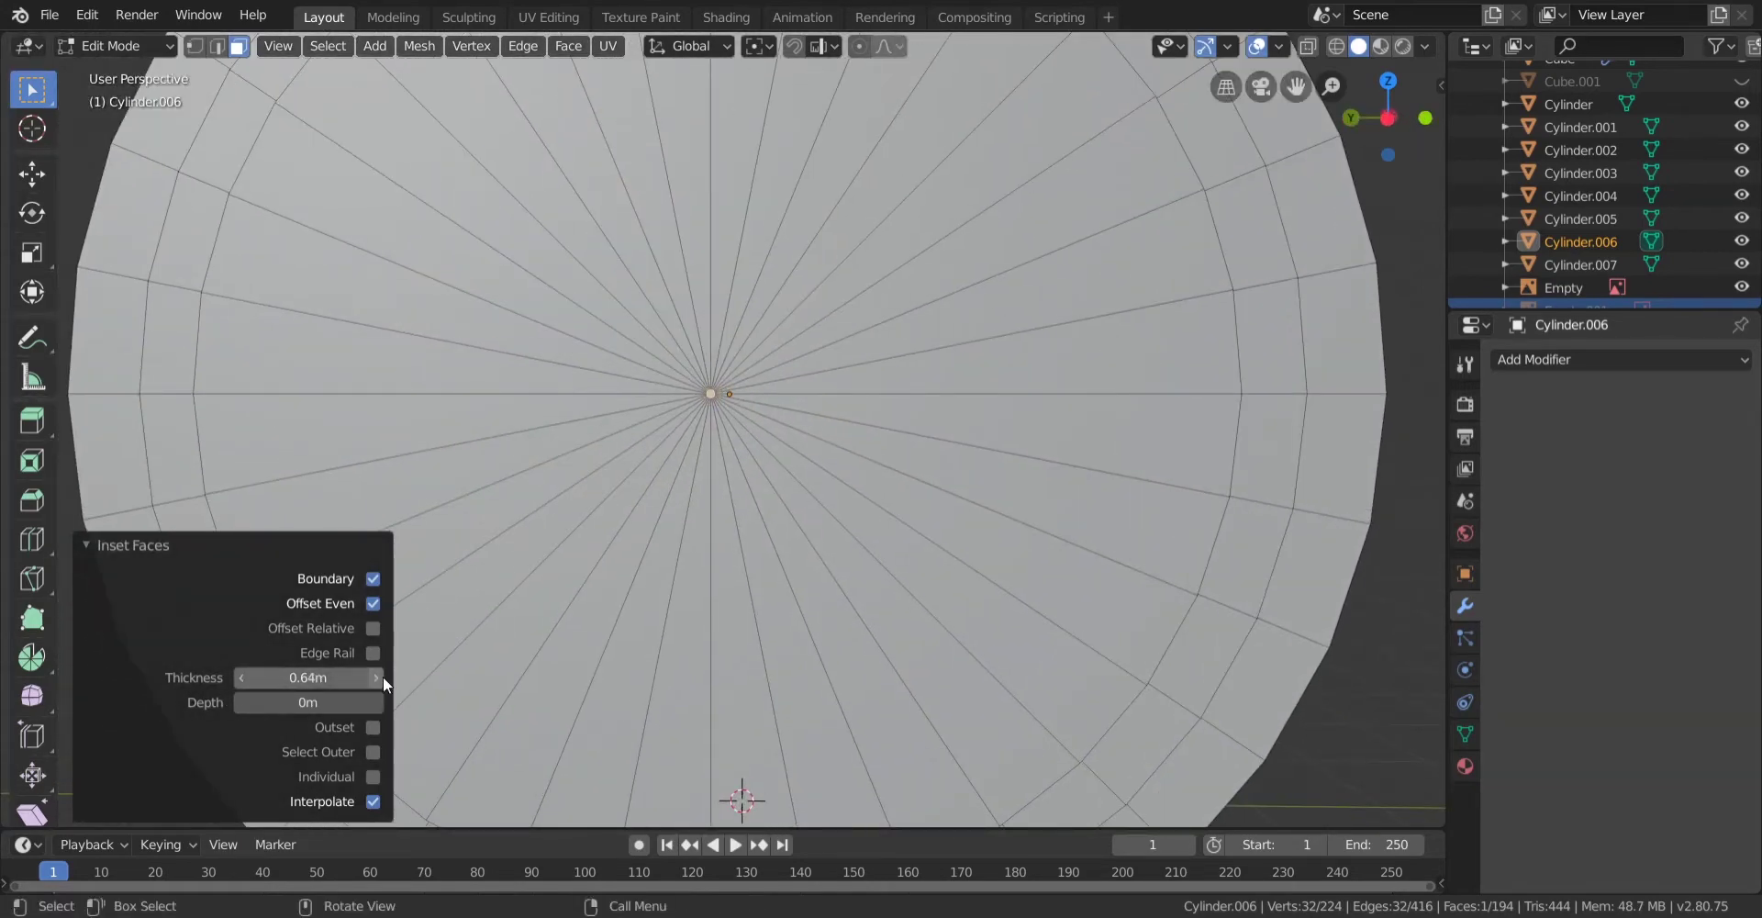
Add three concentric loop cuts across the smokebox door's front face, between its outer rim and the tiny centre face.
{"action": "scroll", "coordinate": [775, 323], "scroll_direction": "up", "scroll_amount": 4}
{"action": "scroll", "coordinate": [678, 489], "scroll_direction": "down", "scroll_amount": 7}
{"action": "middle_click_drag", "start_coordinate": [679, 489], "coordinate": [695, 511]}
{"action": "key", "text": "ctrl+r"}
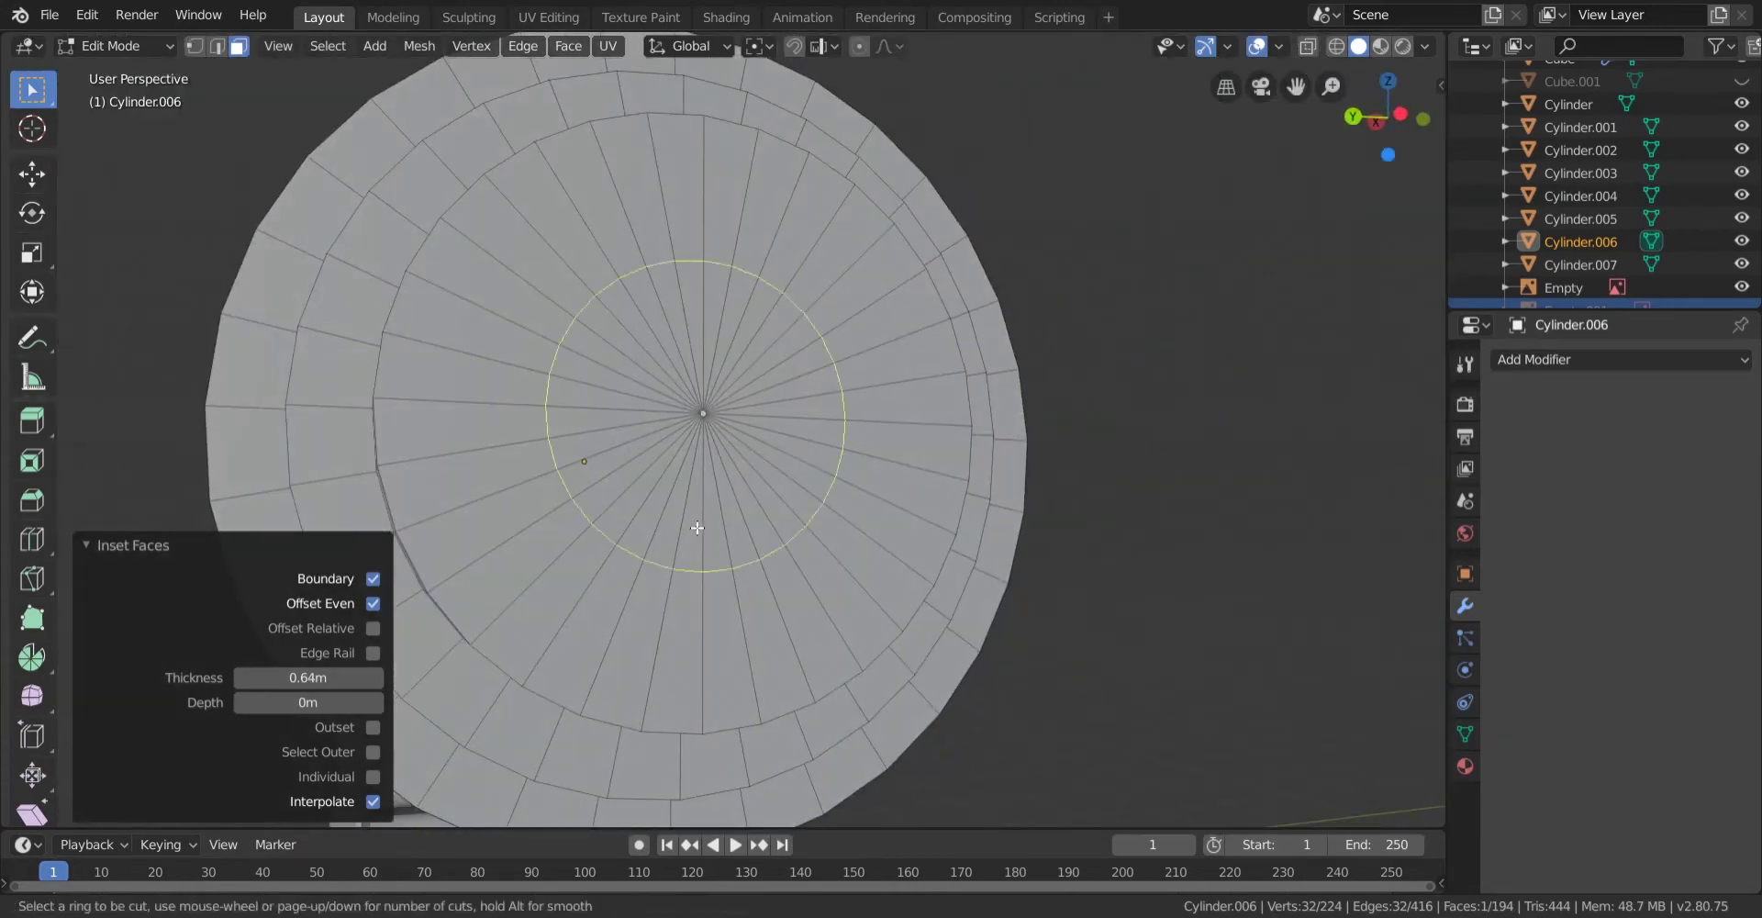
{"action": "left_click", "coordinate": [693, 525]}
{"action": "right_click", "coordinate": [692, 529]}
{"action": "left_click", "coordinate": [381, 633]}
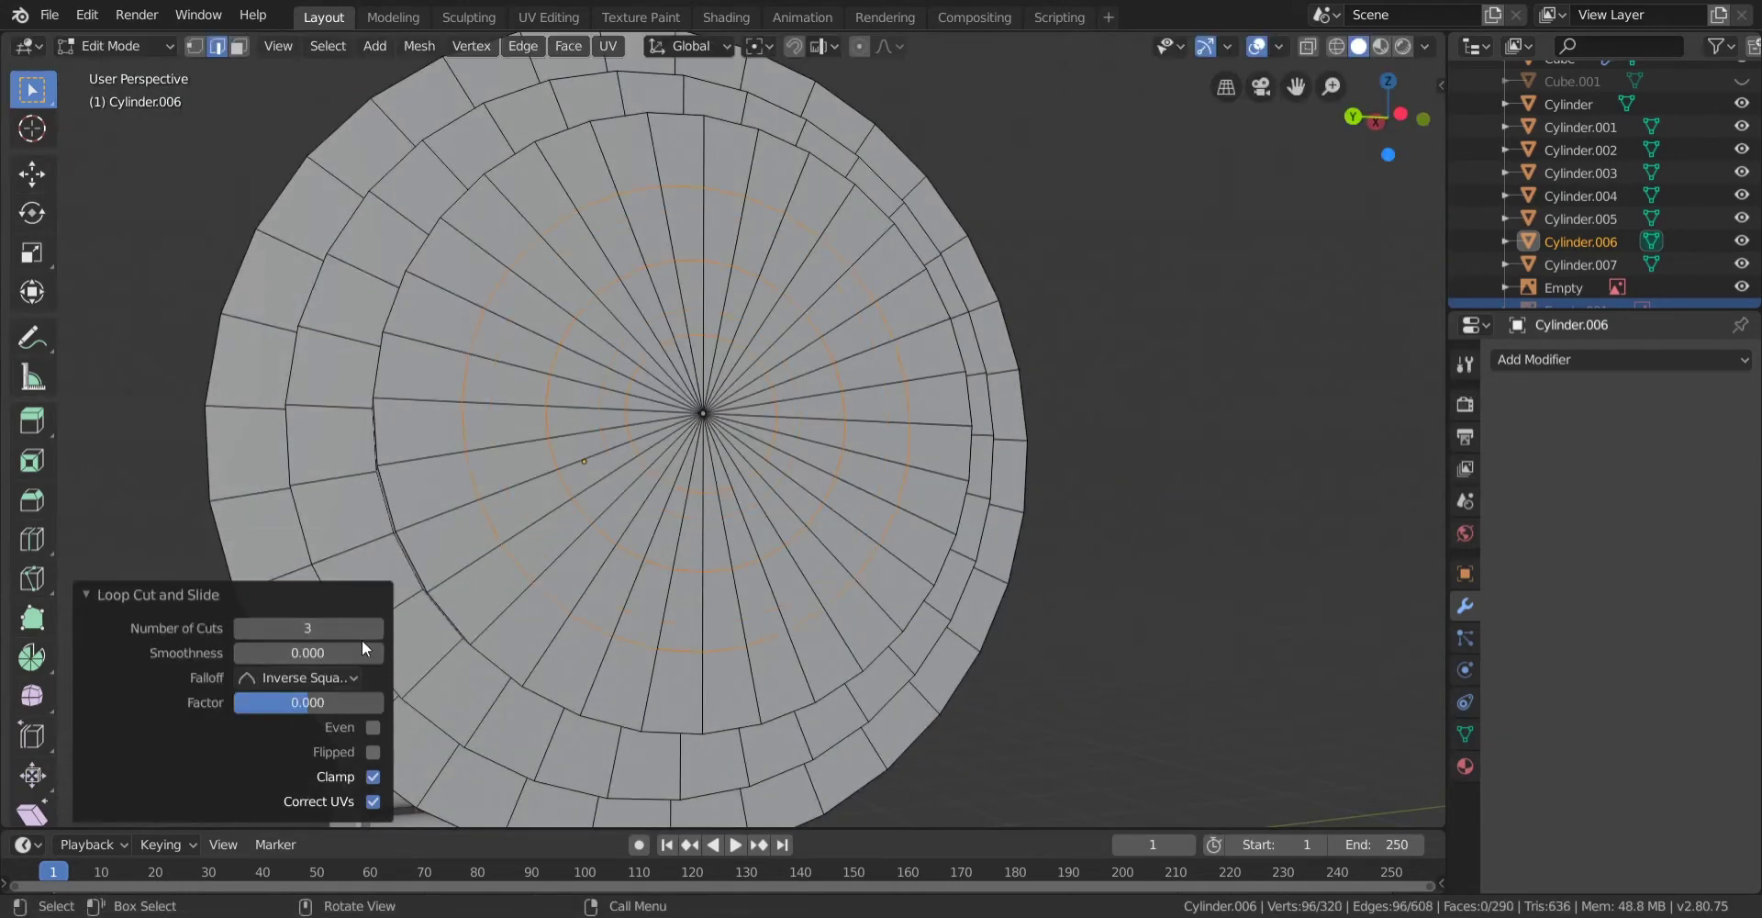
Move the smokebox door's outer rim edge loop 0.14 m along global X, back toward the boiler.
{"action": "middle_click_drag", "start_coordinate": [648, 388], "coordinate": [700, 416]}
{"action": "middle_click_drag", "start_coordinate": [482, 538], "coordinate": [570, 617]}
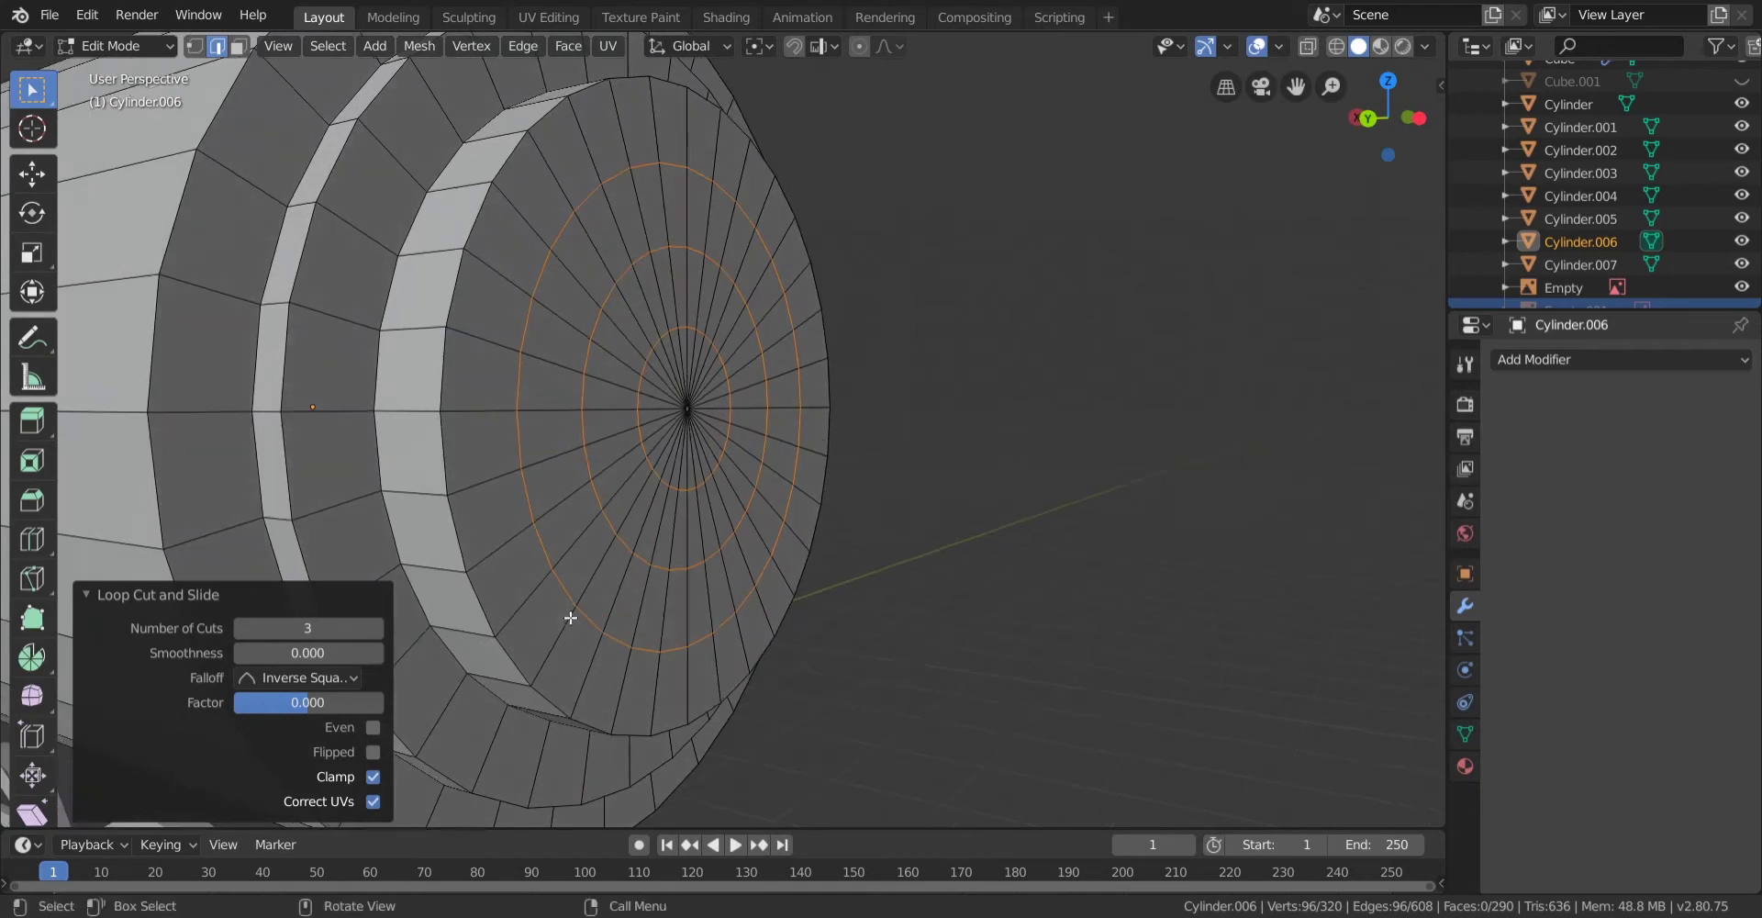
{"action": "left_click", "coordinate": [530, 661], "text": "alt"}
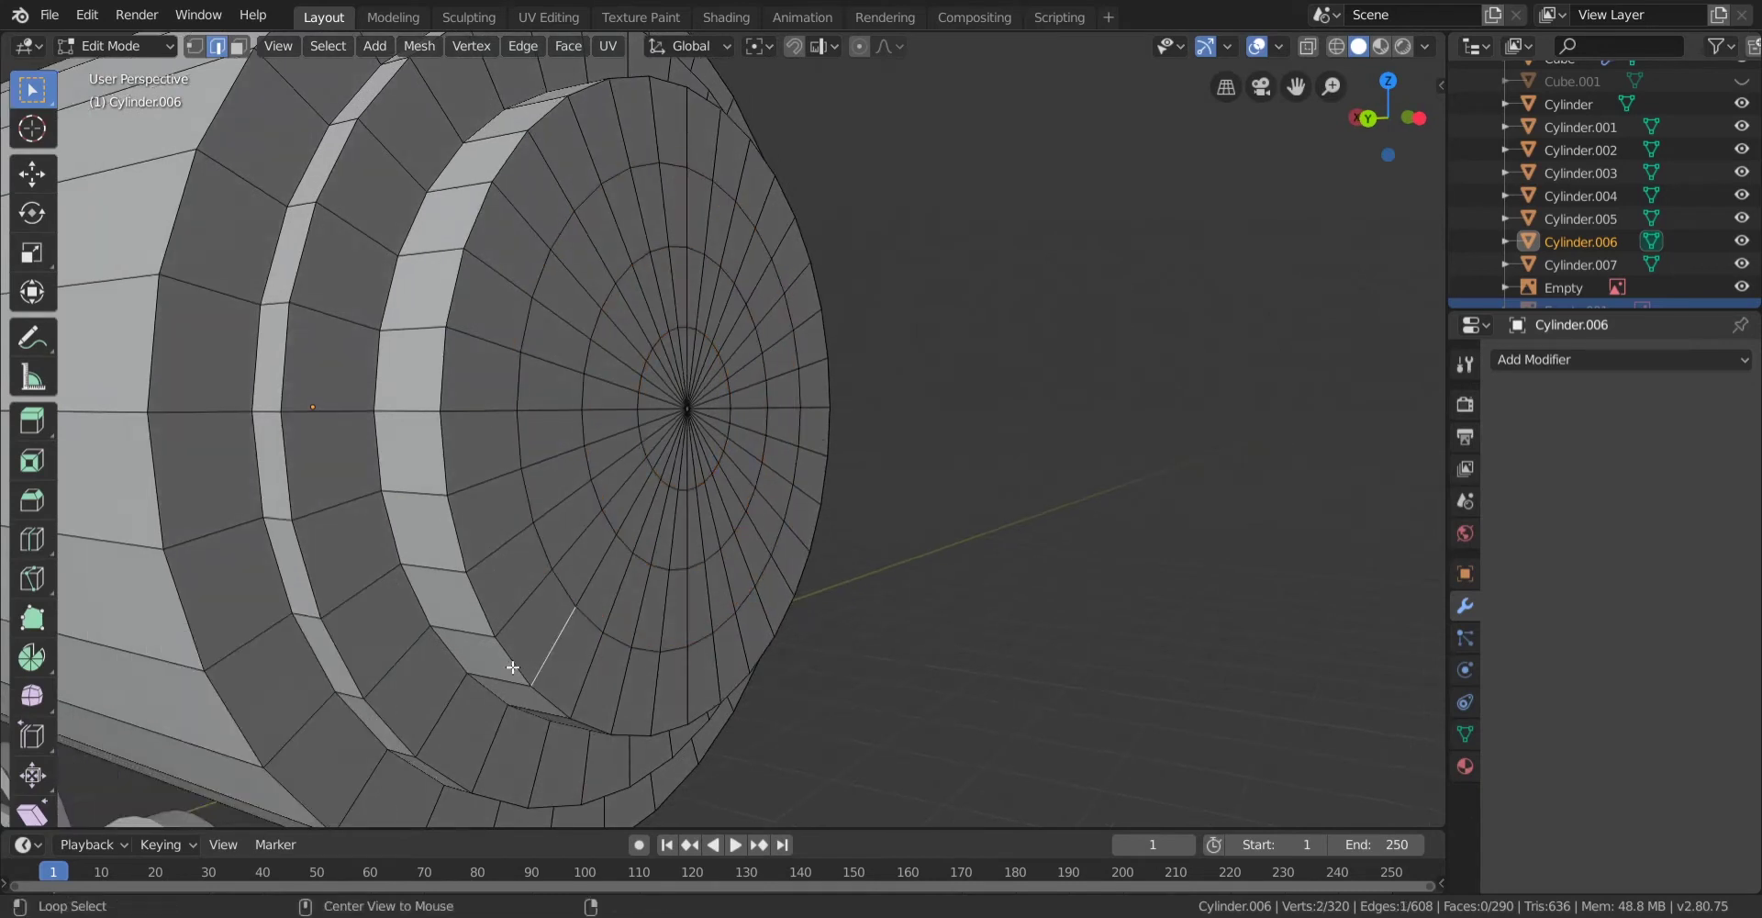
{"action": "key", "text": "g"}
{"action": "left_click", "coordinate": [640, 632]}
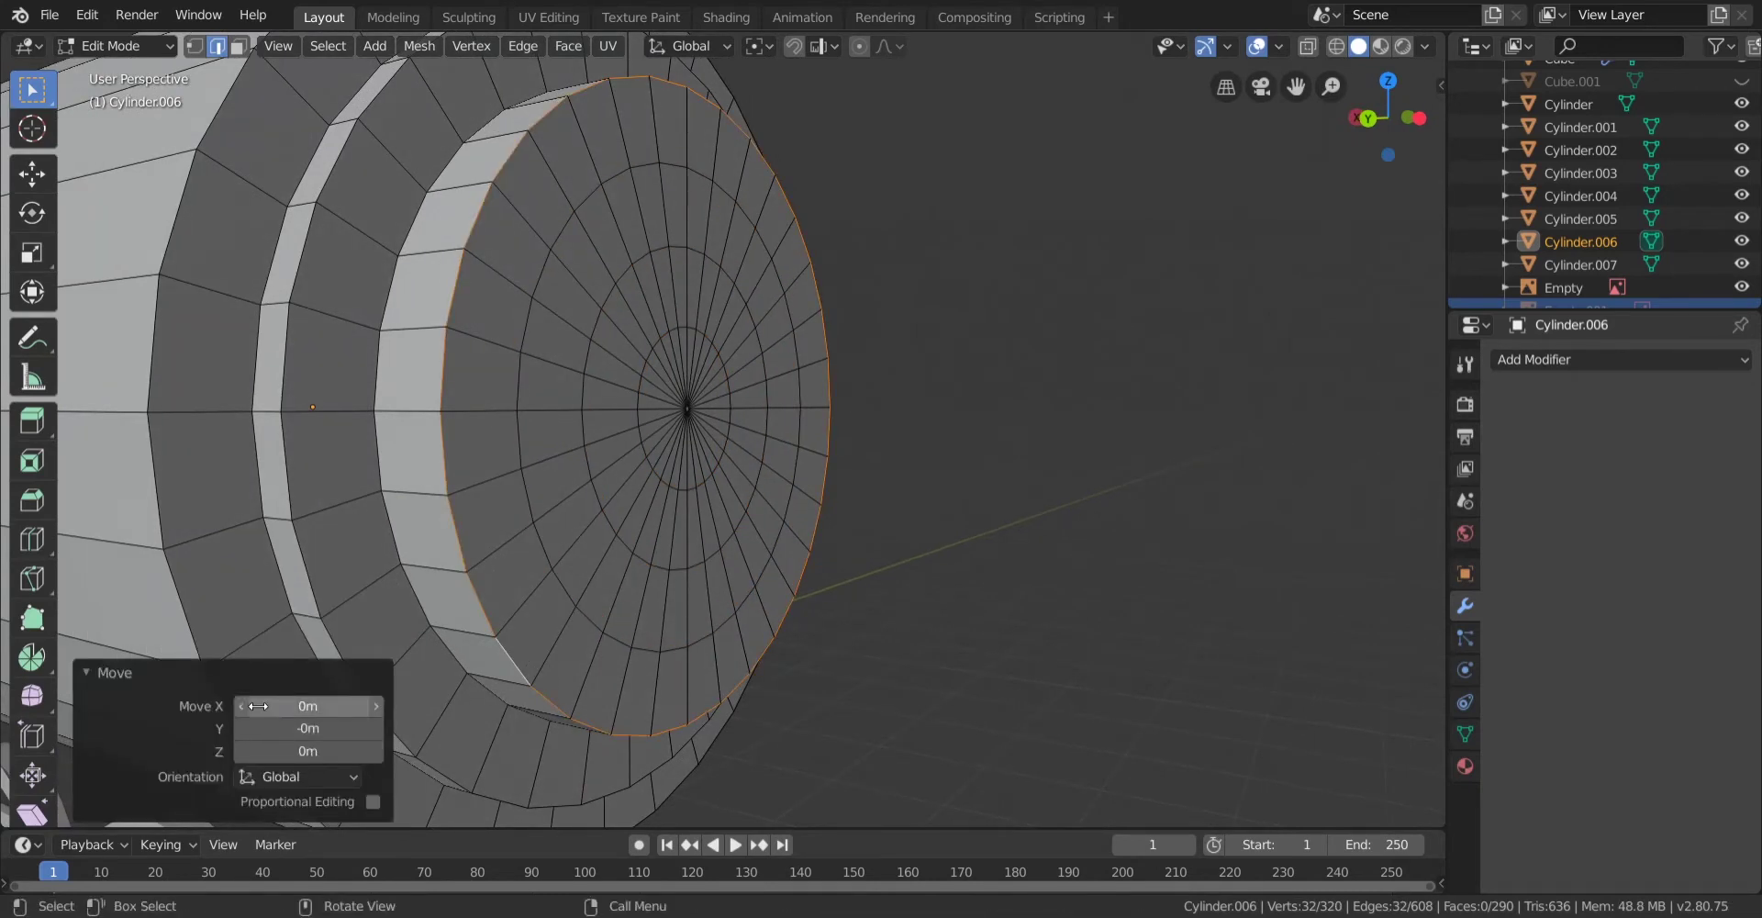
{"action": "left_click_drag", "start_coordinate": [258, 706], "coordinate": [309, 705]}
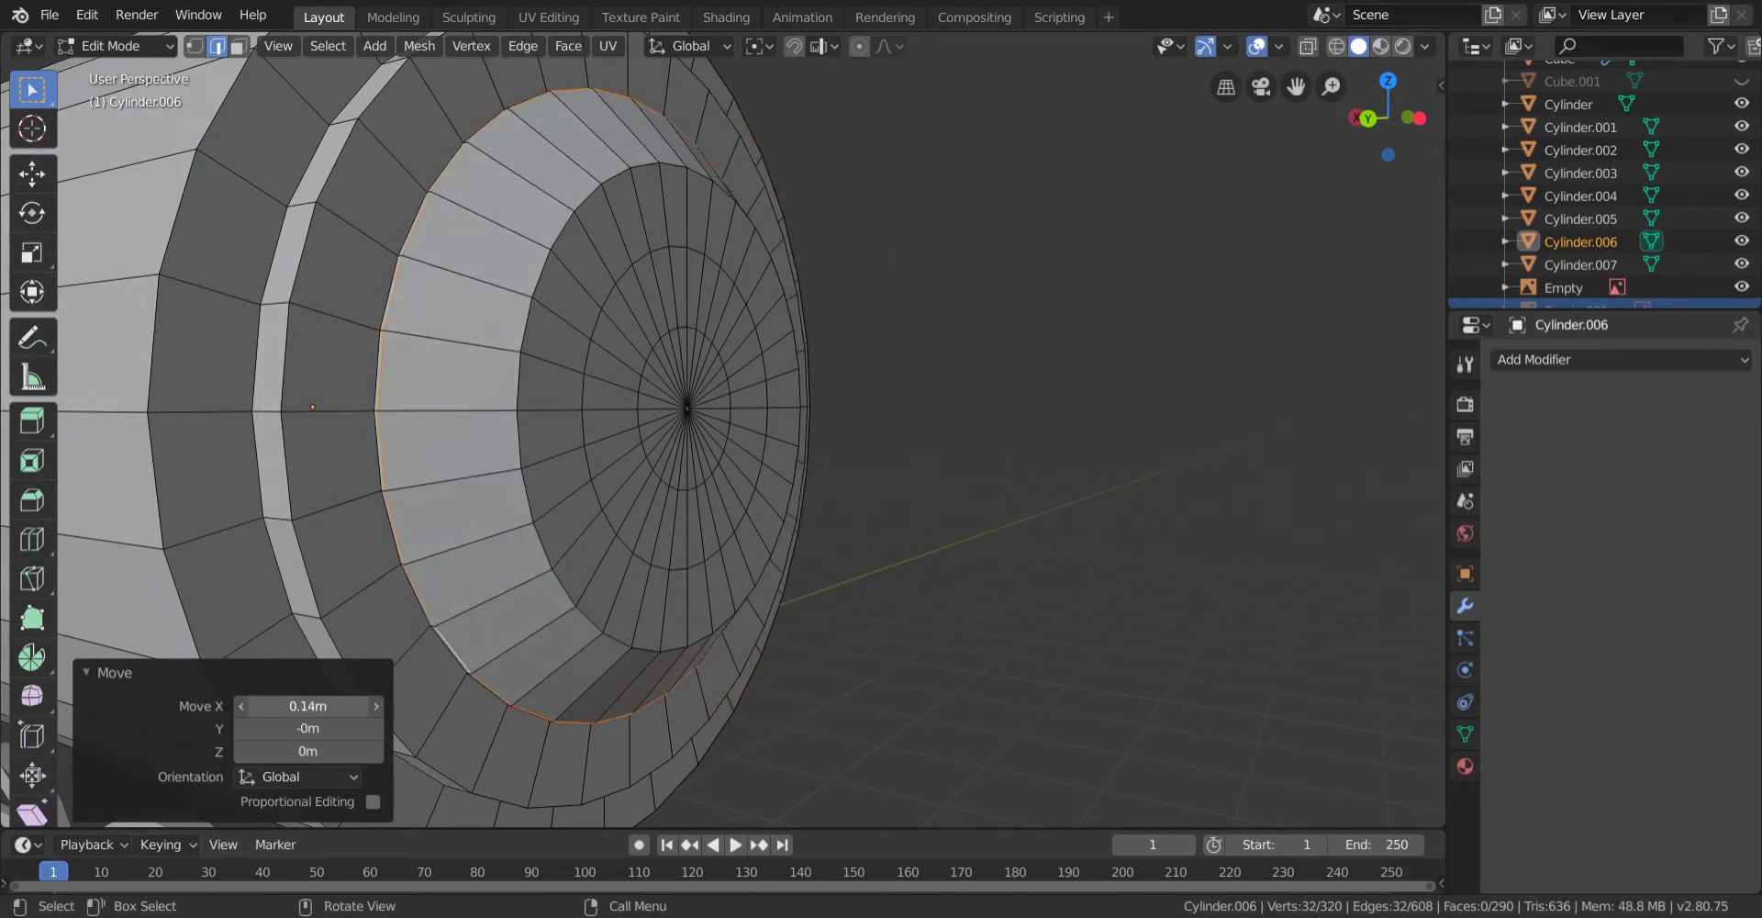
Move the outermost of the three new door loops 0.05 m along global X.
{"action": "middle_click_drag", "start_coordinate": [551, 592], "coordinate": [618, 586]}
{"action": "scroll", "coordinate": [617, 587], "scroll_direction": "up", "scroll_amount": 2}
{"action": "left_click", "coordinate": [540, 664]}
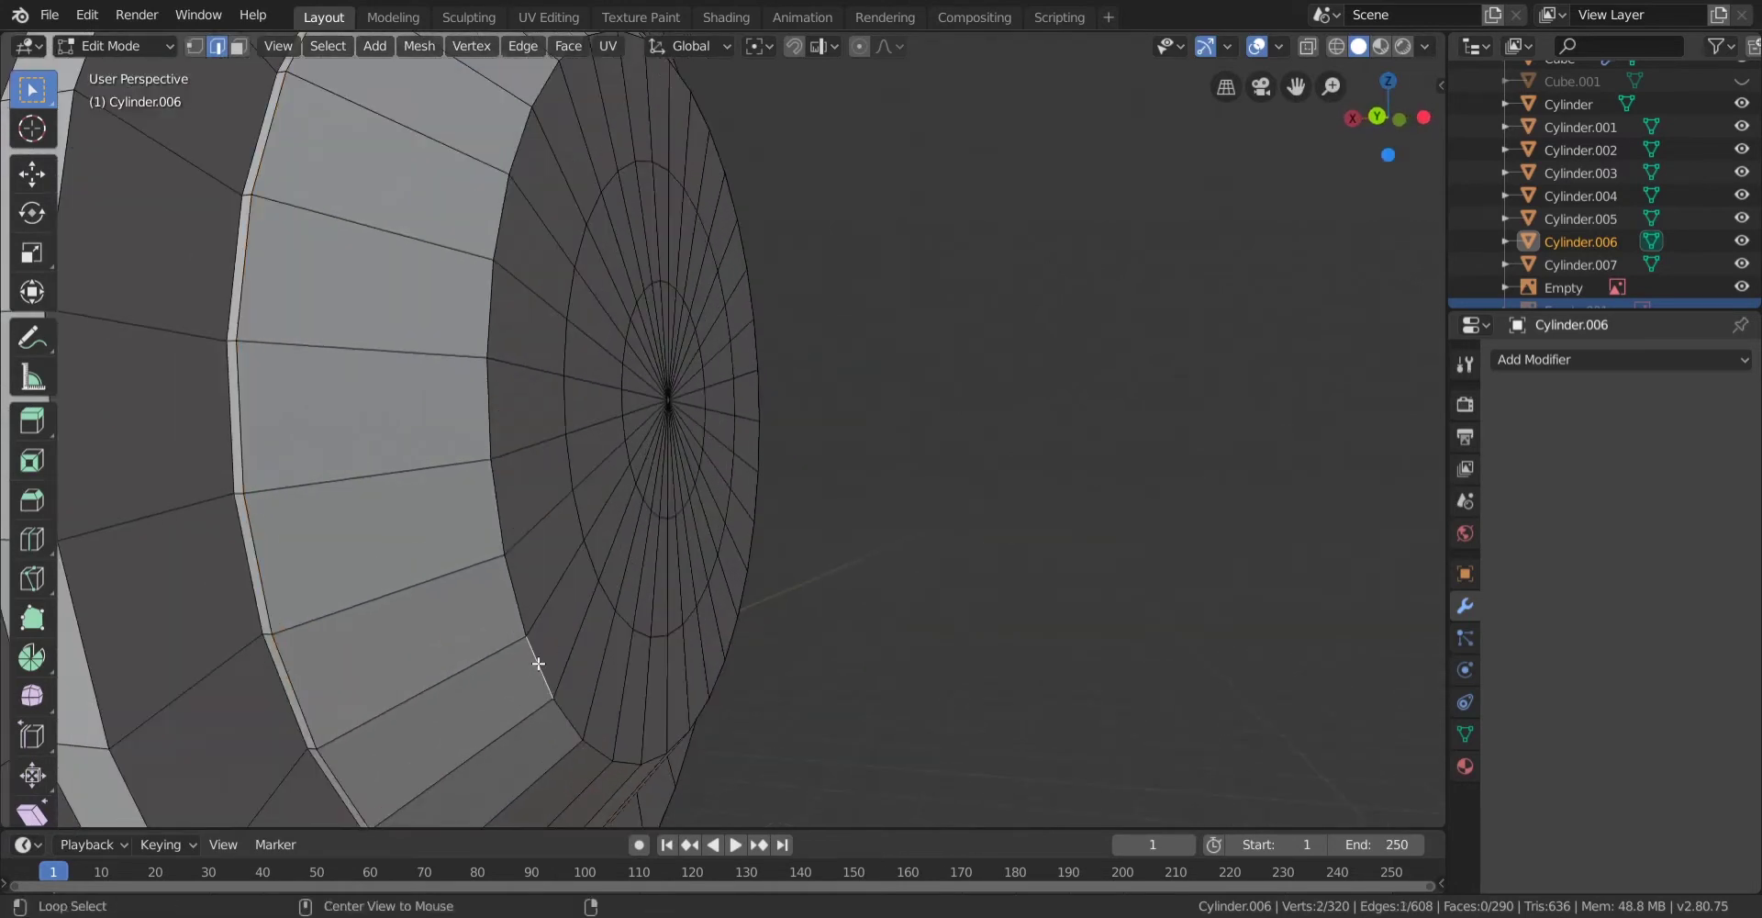
{"action": "left_click", "coordinate": [540, 664], "text": "alt"}
{"action": "key", "text": "g"}
{"action": "left_click", "coordinate": [607, 632]}
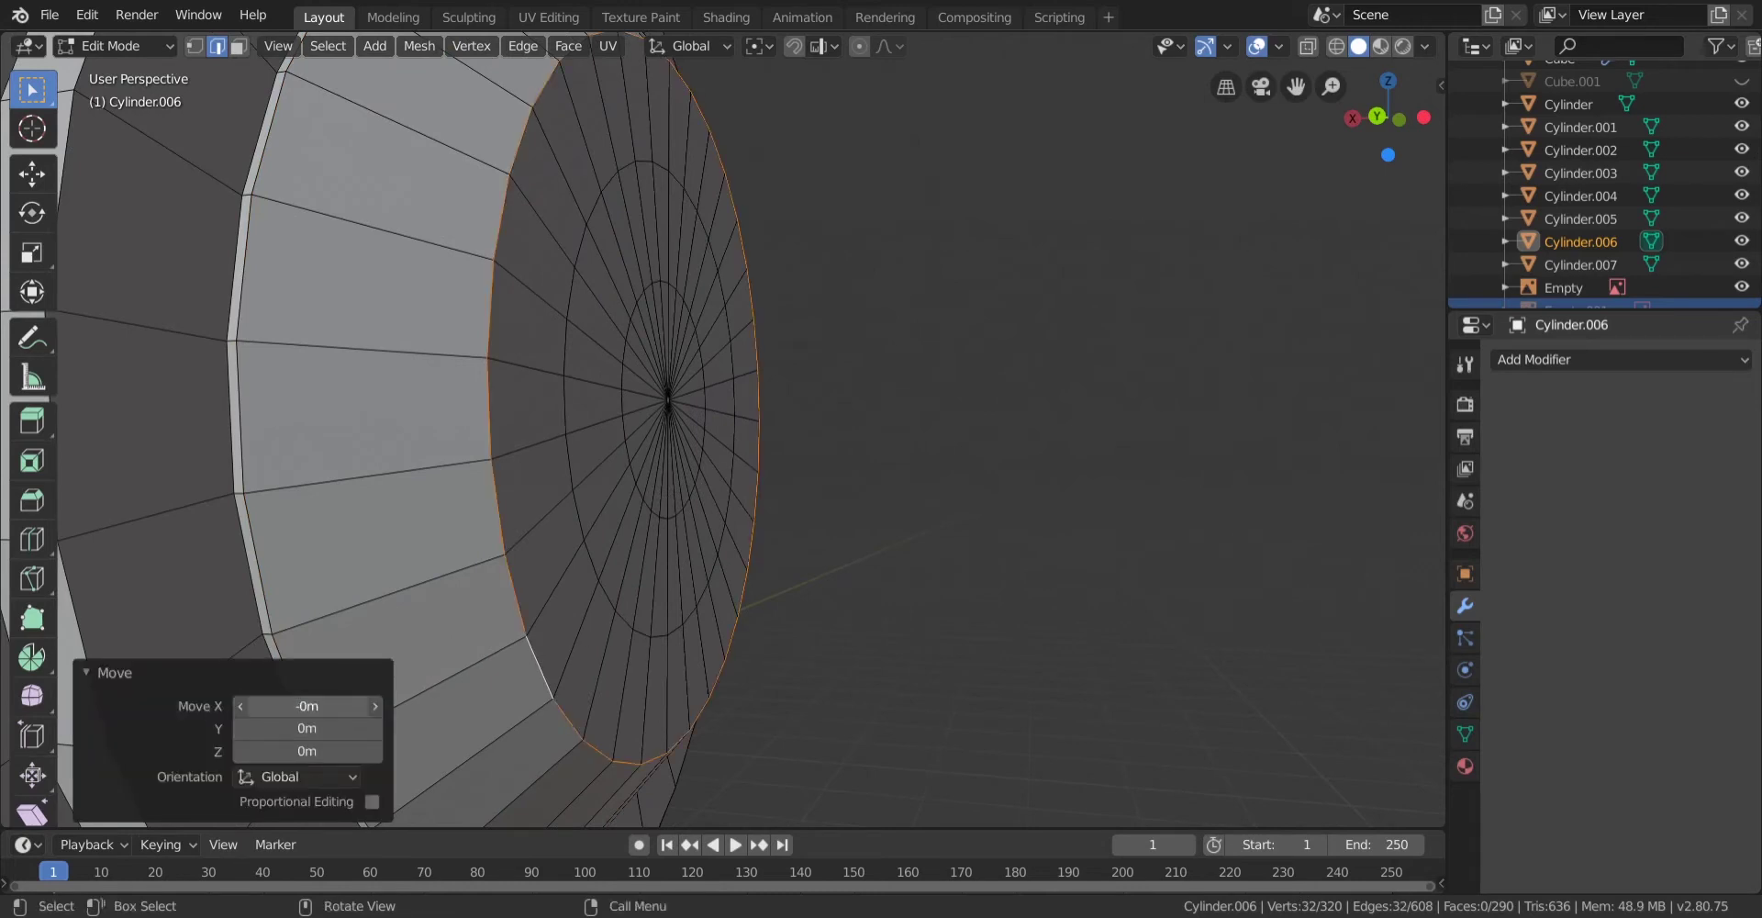
{"action": "left_click_drag", "start_coordinate": [307, 705], "coordinate": [315, 705]}
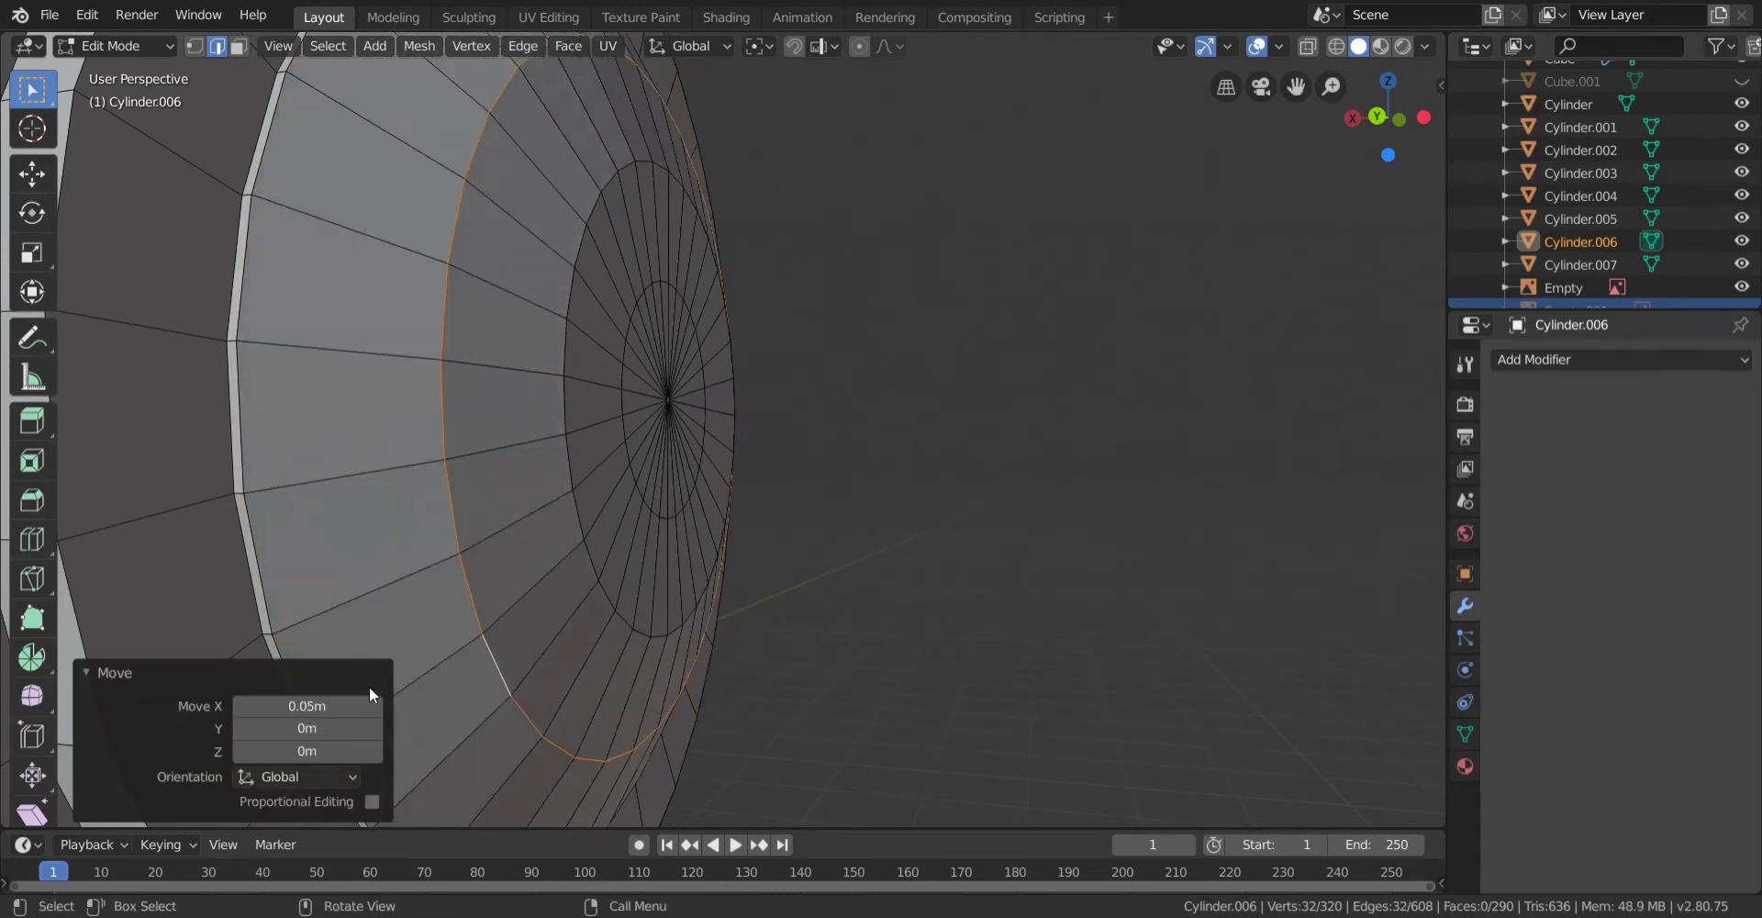
Move the middle loop of the smokebox door 0.01 m along global X.
{"action": "left_click", "coordinate": [596, 561], "text": "alt"}
{"action": "key", "text": "g"}
{"action": "left_click", "coordinate": [706, 609]}
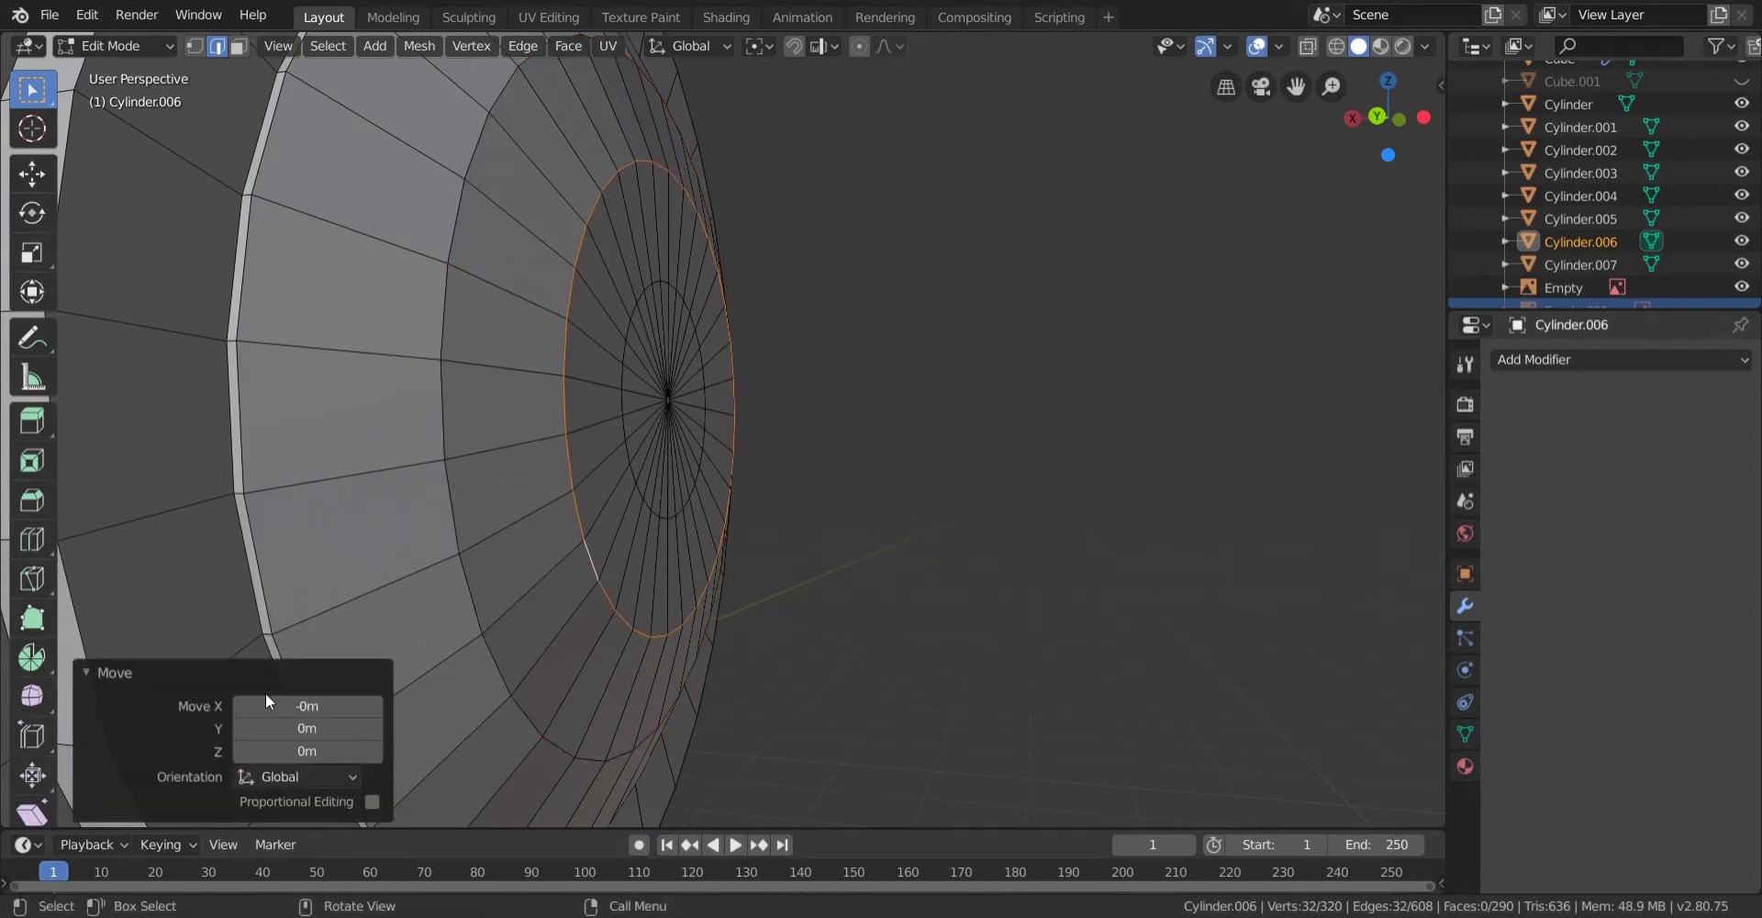
{"action": "left_click_drag", "start_coordinate": [234, 701], "coordinate": [225, 701]}
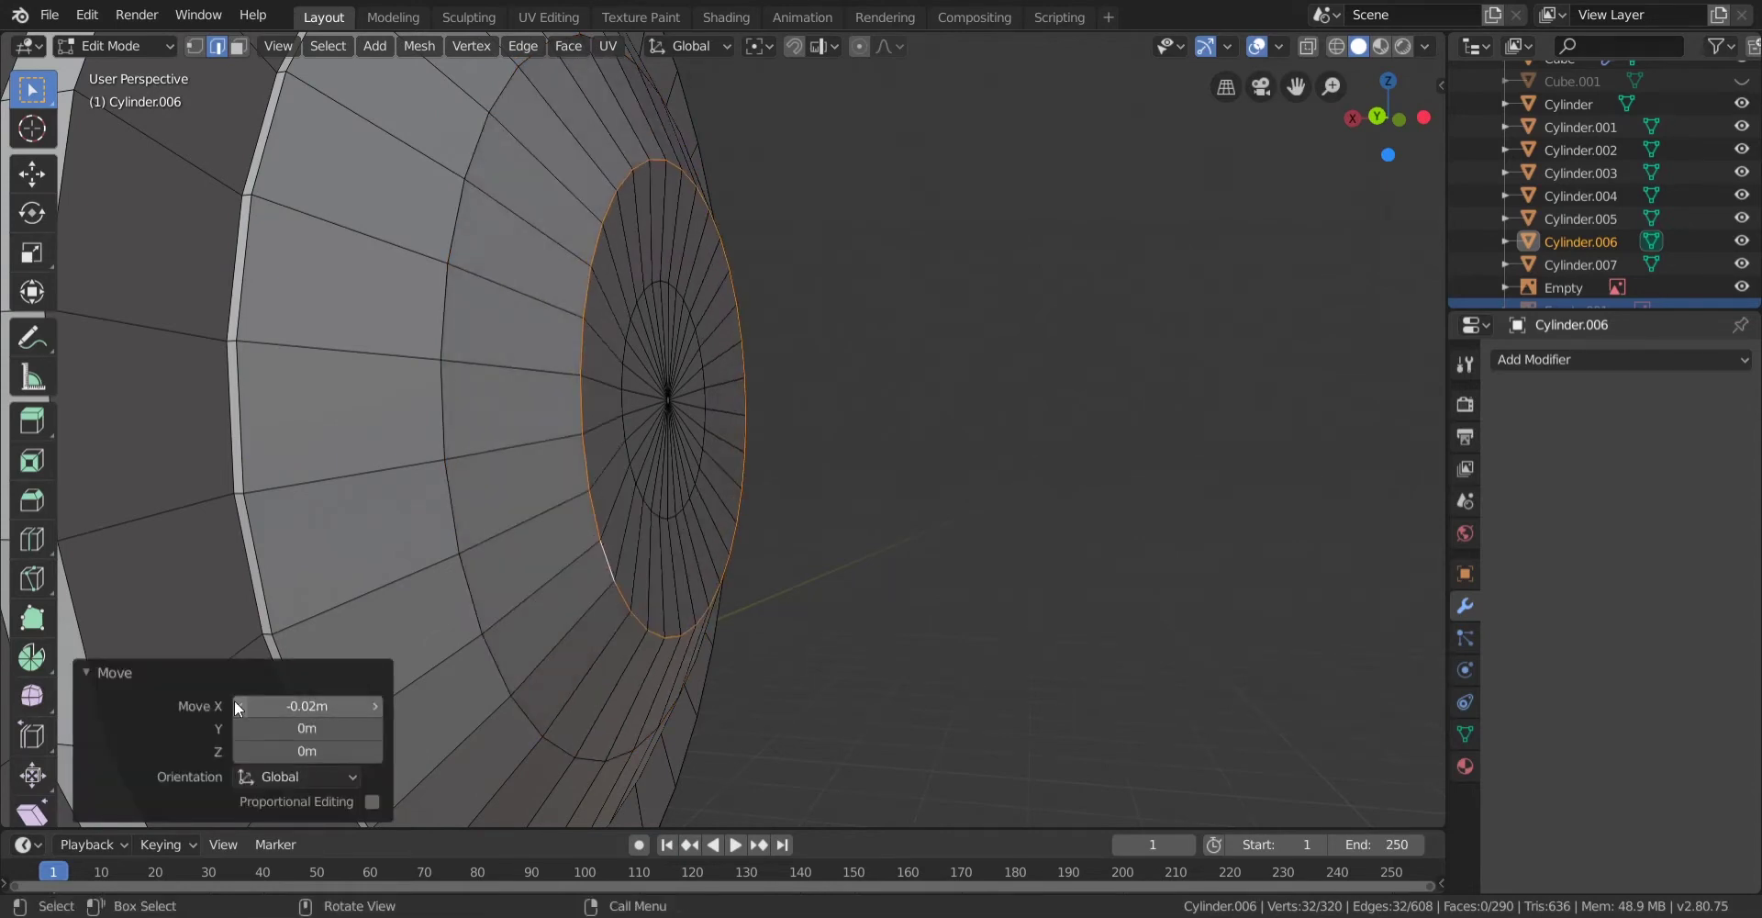
{"action": "left_click", "coordinate": [376, 704]}
Move the innermost loop around the door's centre 0.01 m along global X.
{"action": "middle_click_drag", "start_coordinate": [777, 570], "coordinate": [402, 578]}
{"action": "middle_click_drag", "start_coordinate": [794, 572], "coordinate": [874, 506]}
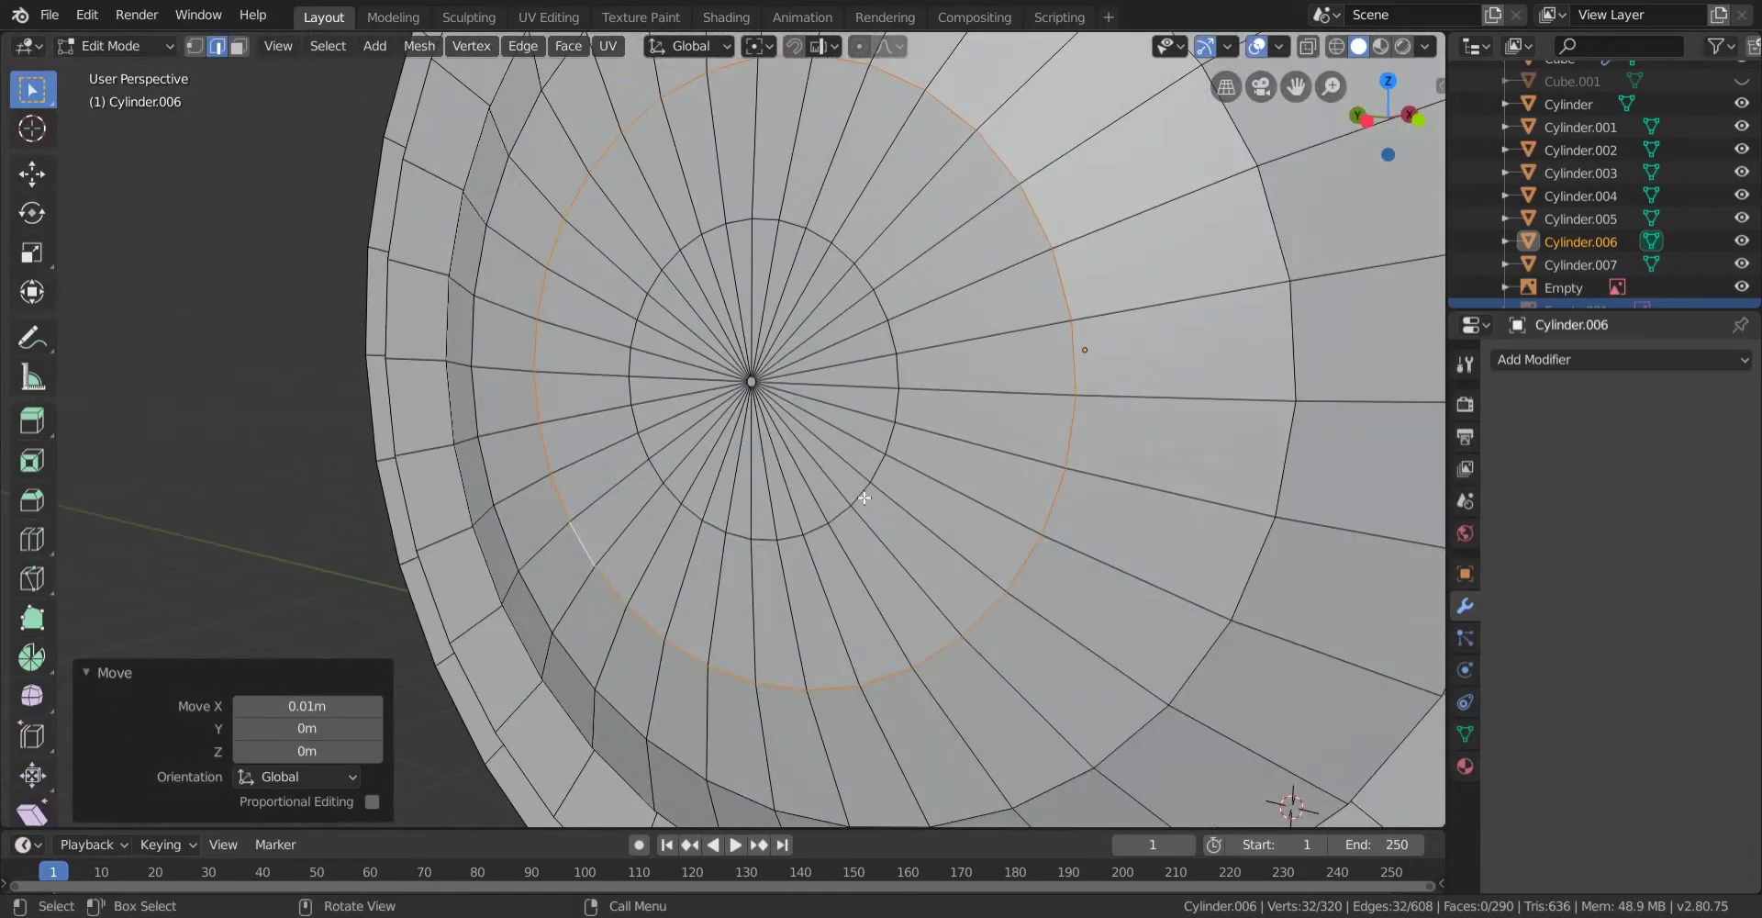
{"action": "left_click", "coordinate": [864, 497], "text": "alt"}
{"action": "key", "text": "g"}
{"action": "left_click", "coordinate": [862, 497]}
{"action": "left_click", "coordinate": [237, 702]}
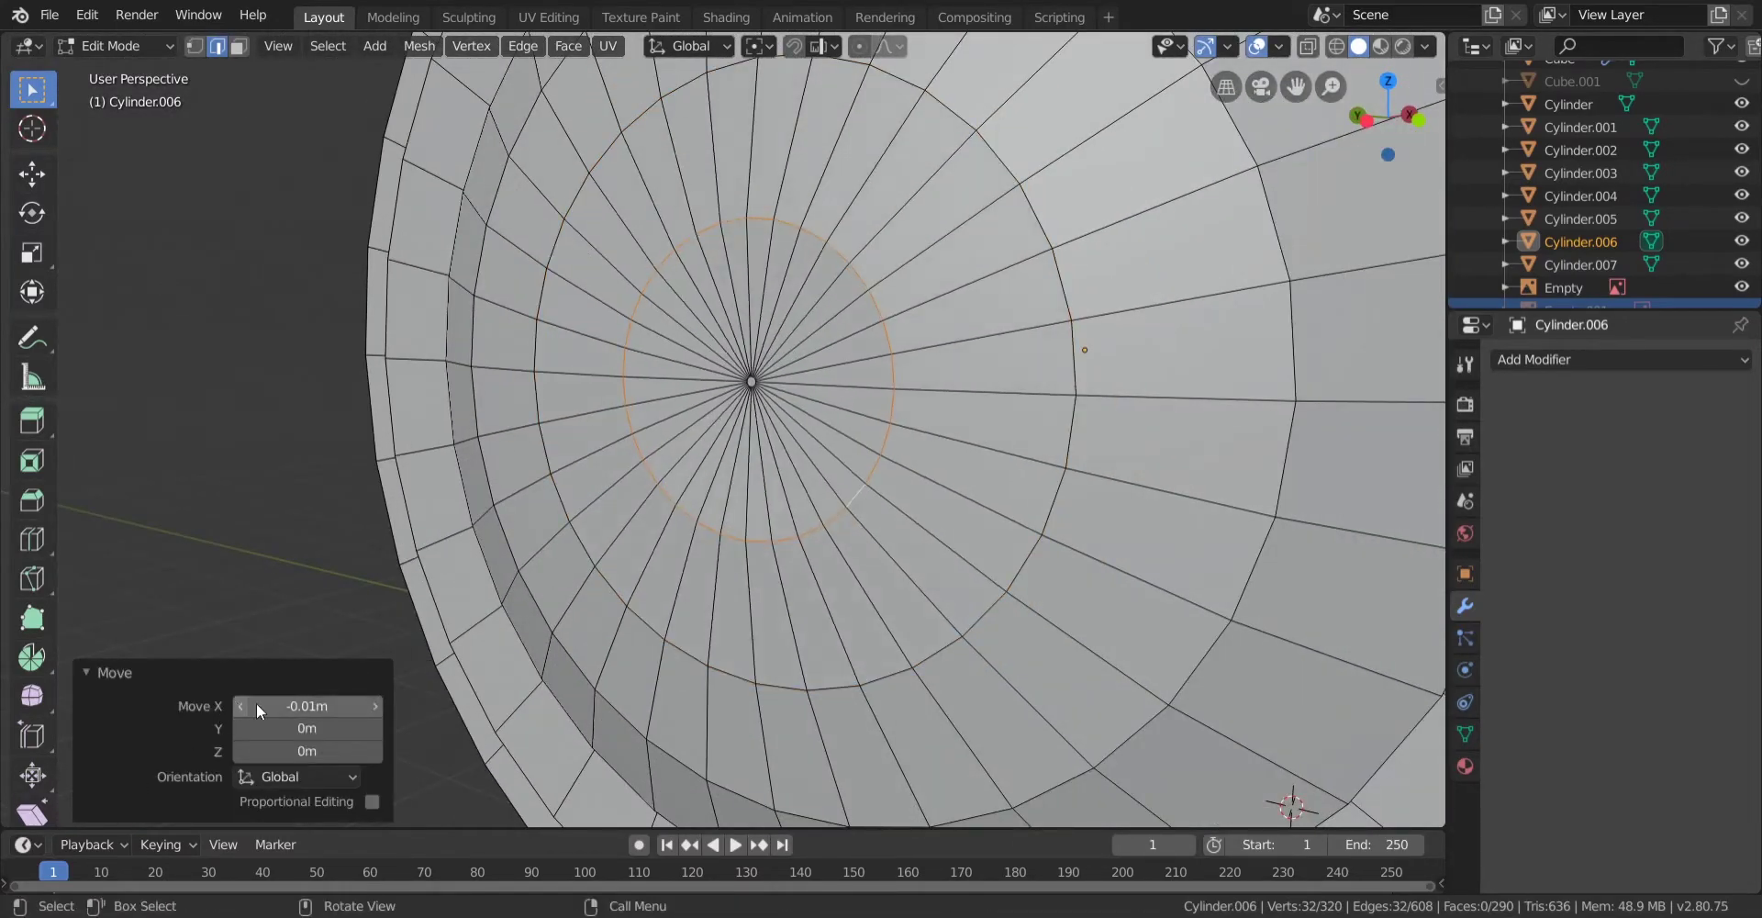
{"action": "middle_click_drag", "start_coordinate": [514, 711], "coordinate": [661, 699]}
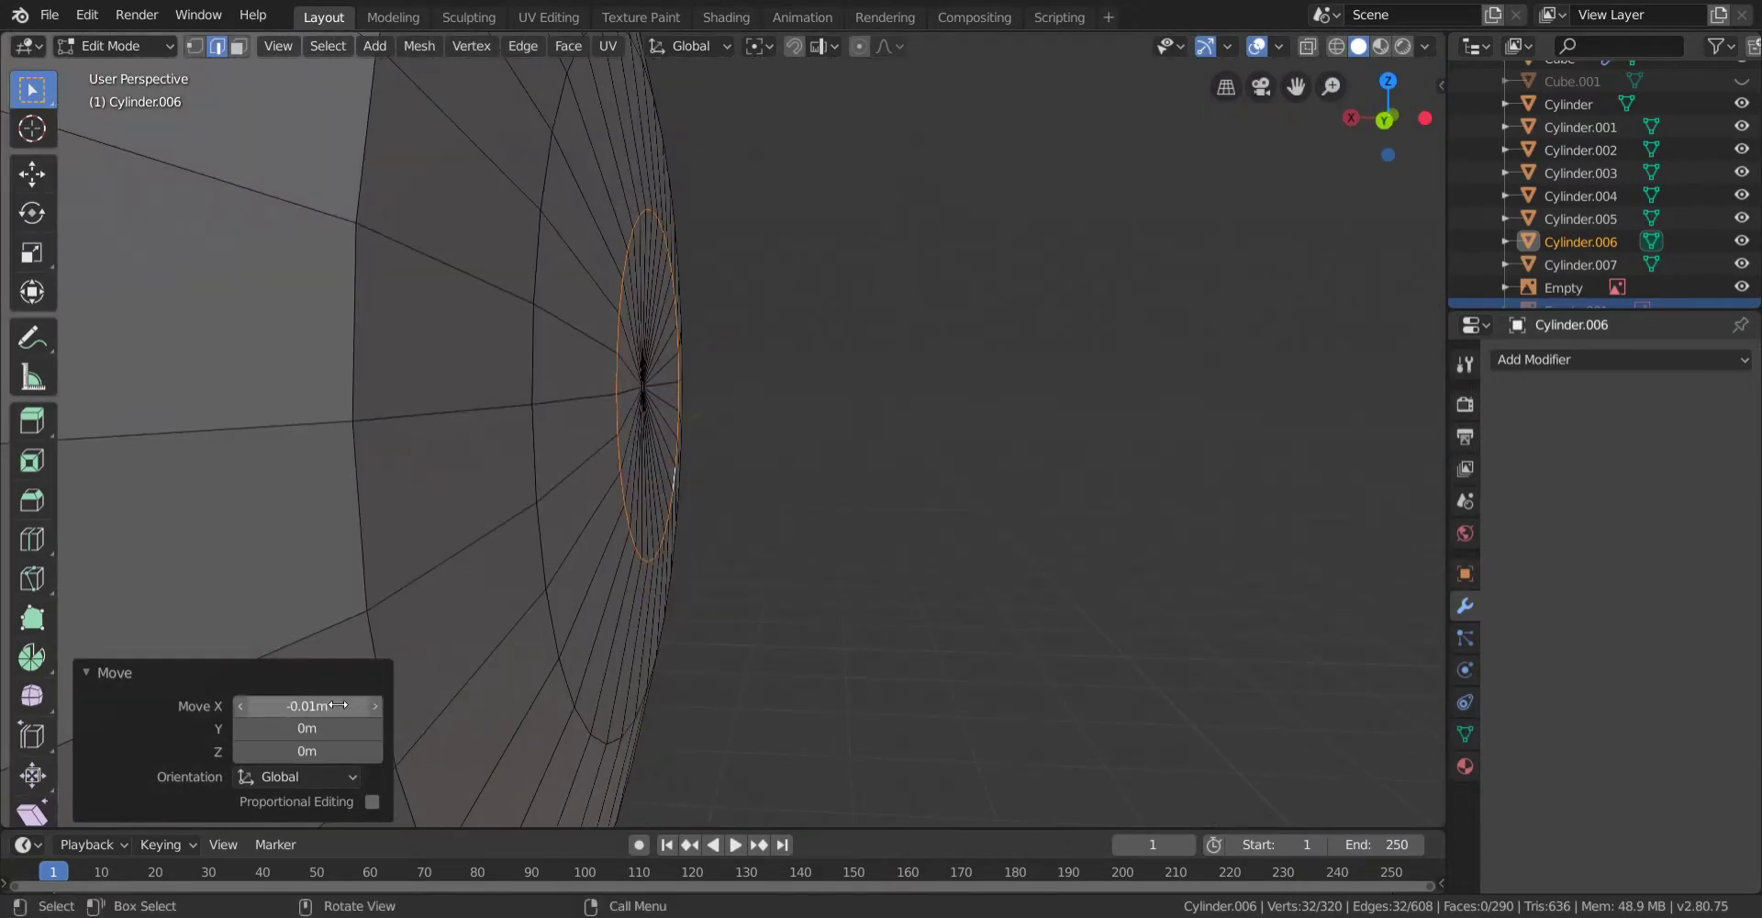
{"action": "left_click", "coordinate": [376, 705]}
{"action": "left_click", "coordinate": [376, 705]}
{"action": "mouse_move", "coordinate": [551, 660]}
{"action": "middle_mouse_down"}
{"action": "mouse_move", "coordinate": [617, 657]}
{"action": "mouse_move", "coordinate": [584, 656]}
{"action": "middle_mouse_up"}
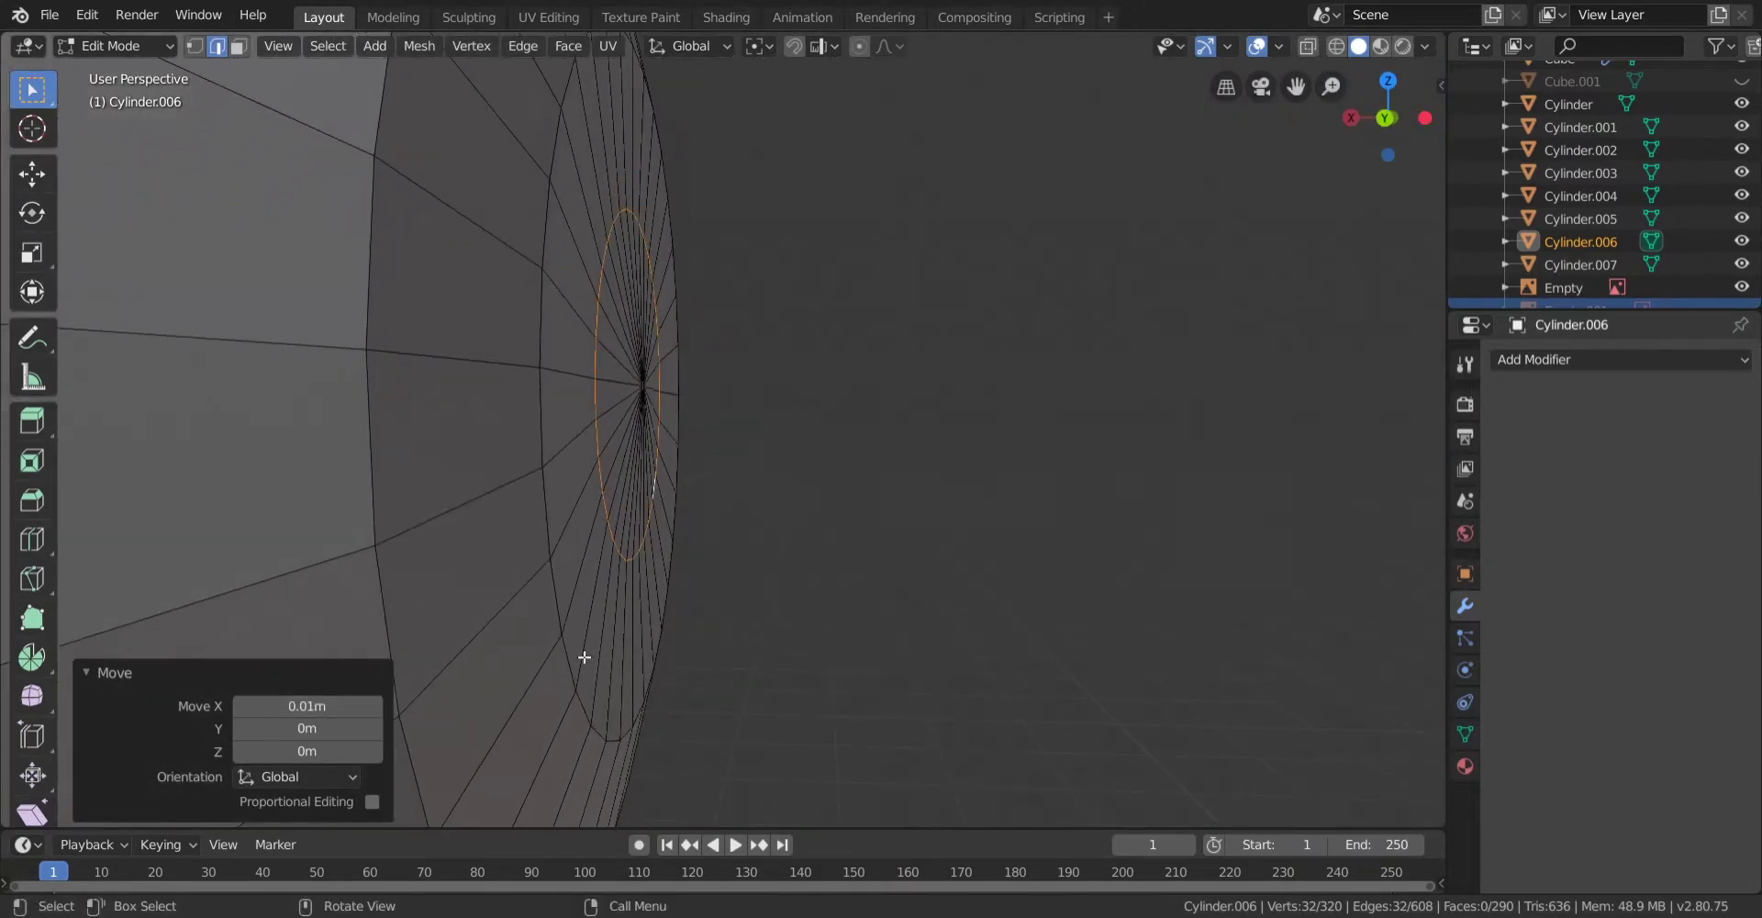
Shift the outermost new door loop another 0.01 m along global X to refine the dome, and return to Object Mode.
{"action": "left_click", "coordinate": [564, 660], "text": "alt"}
{"action": "key", "text": "g"}
{"action": "left_click", "coordinate": [616, 680]}
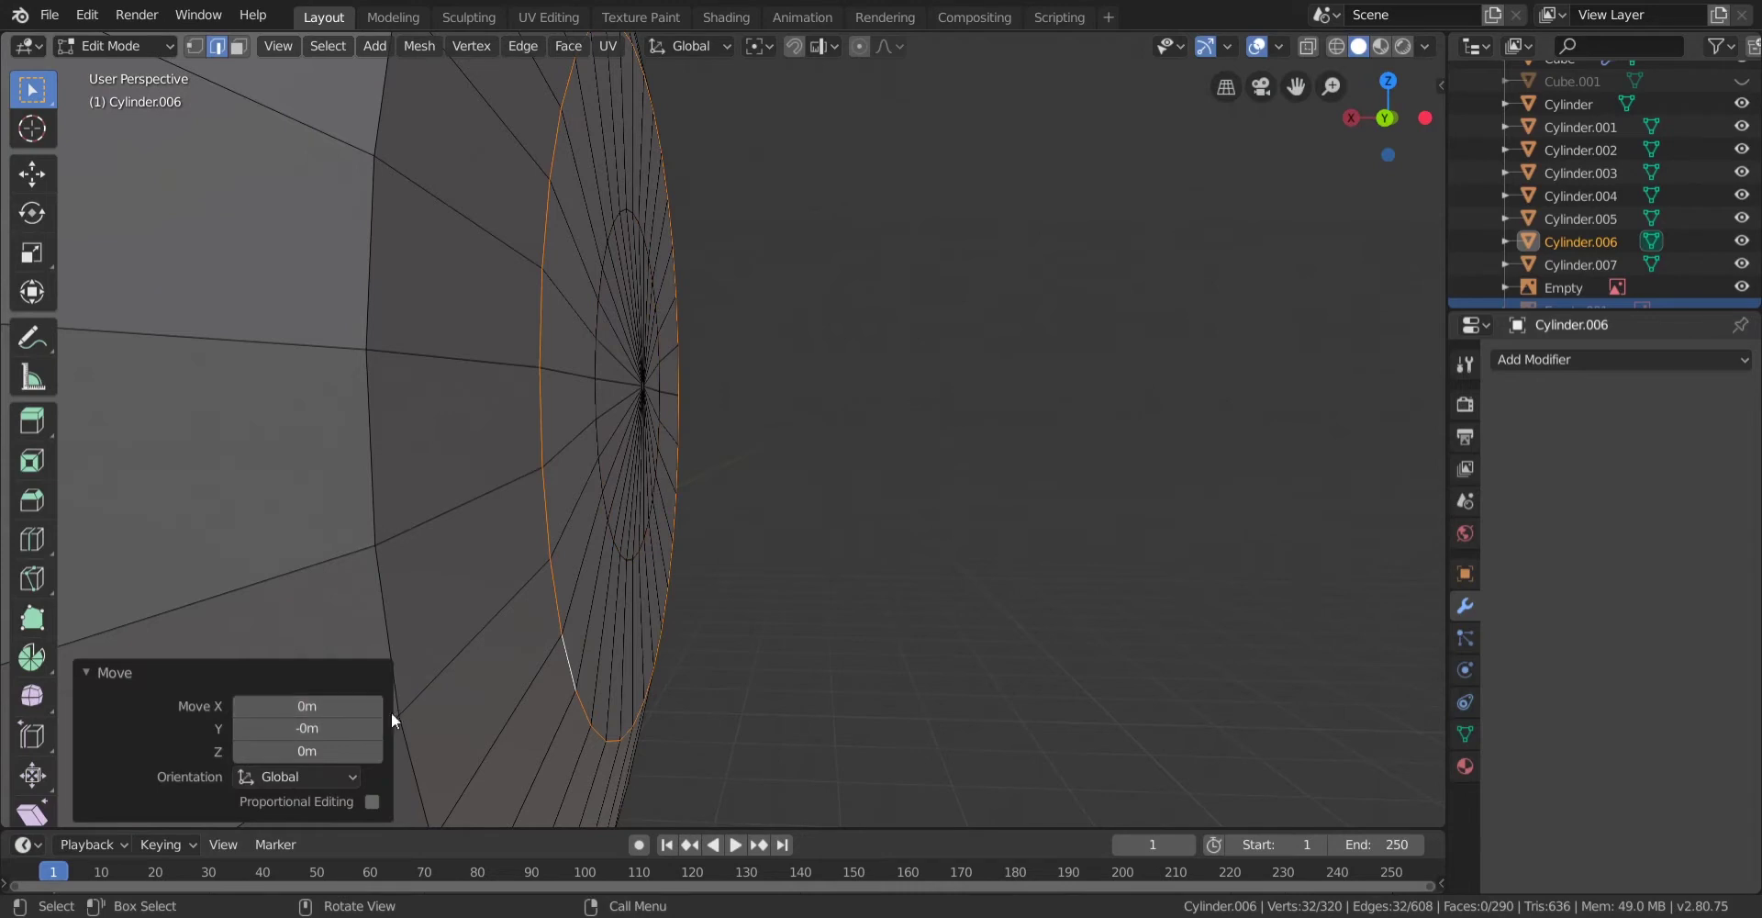
{"action": "middle_click_drag", "start_coordinate": [578, 661], "coordinate": [555, 630]}
{"action": "left_click", "coordinate": [543, 637], "text": "alt"}
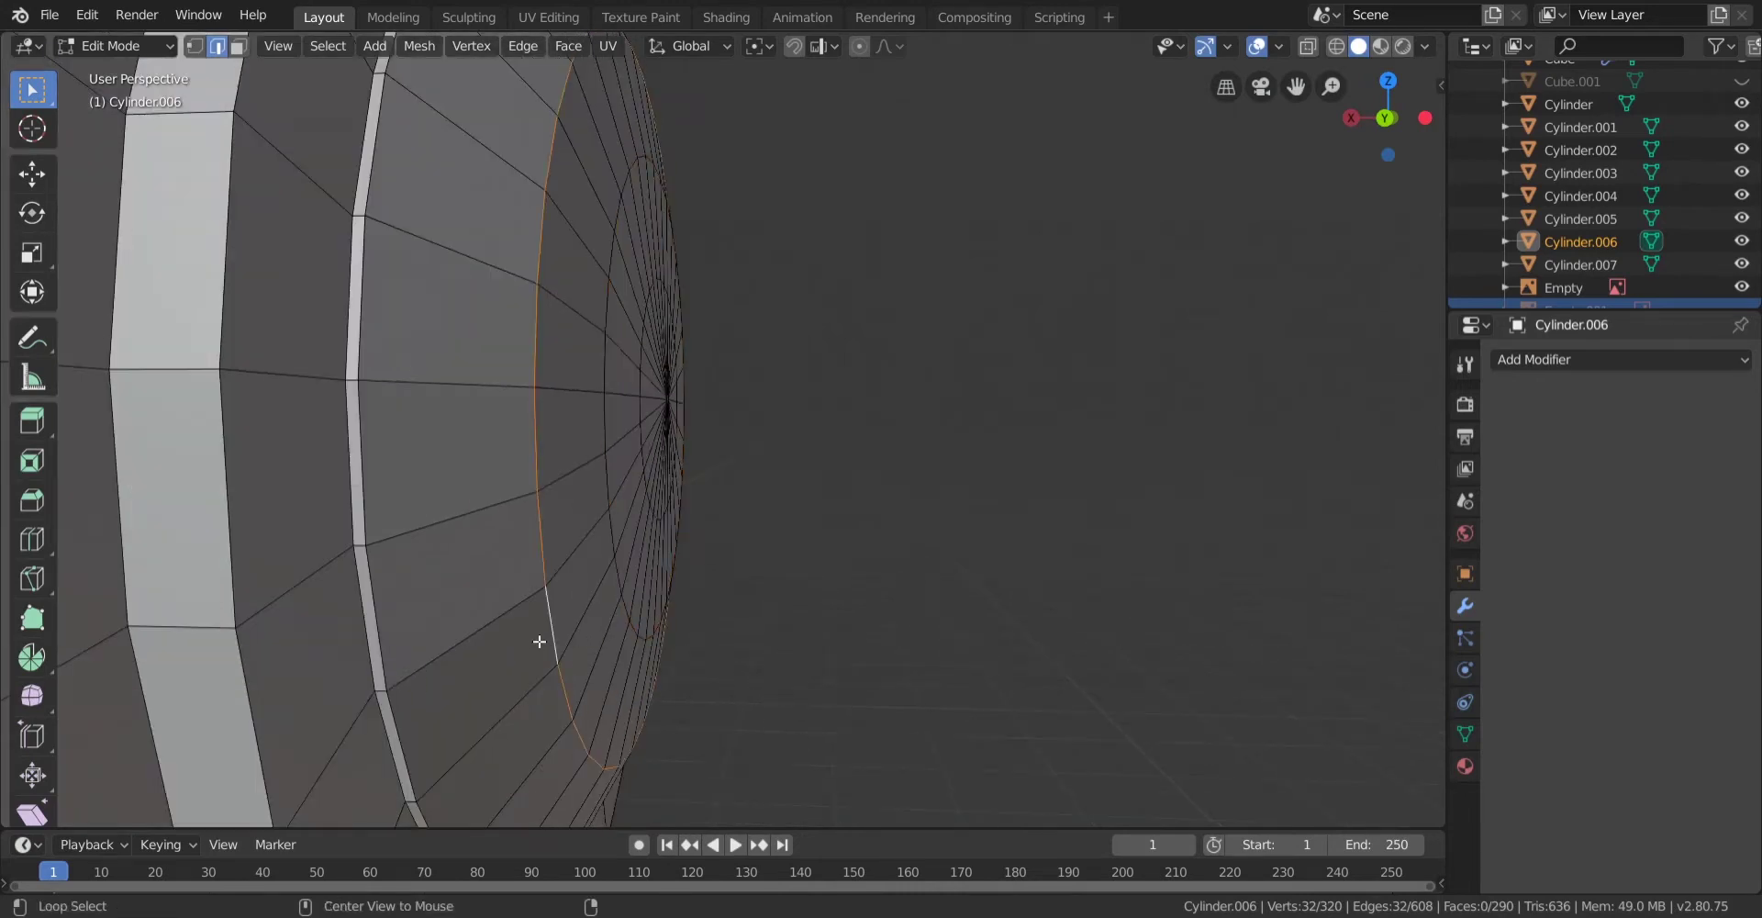
{"action": "key", "text": "g"}
{"action": "left_click", "coordinate": [633, 716]}
{"action": "left_click", "coordinate": [372, 705]}
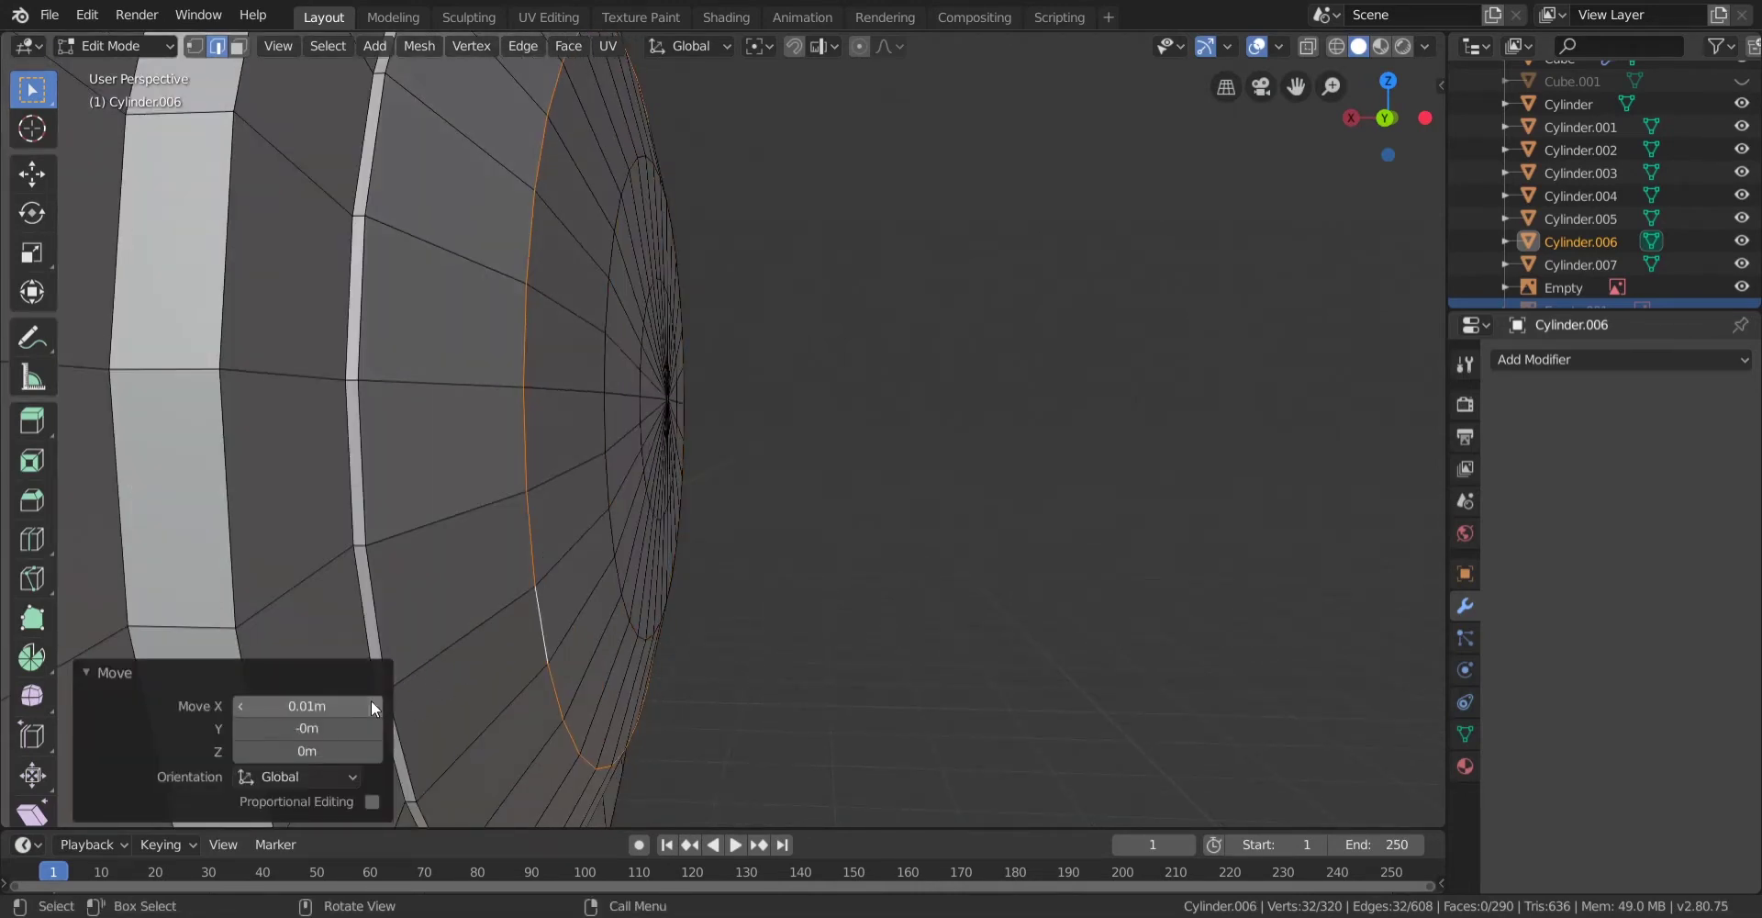
{"action": "key", "text": "Tab"}
Check the boiler and domed smokebox door against the front and side blueprints, comparing wireframe and solid shading.
{"action": "left_click", "coordinate": [865, 679]}
{"action": "middle_click_drag", "start_coordinate": [865, 679], "coordinate": [768, 630]}
{"action": "scroll", "coordinate": [588, 629], "scroll_direction": "down", "scroll_amount": 10}
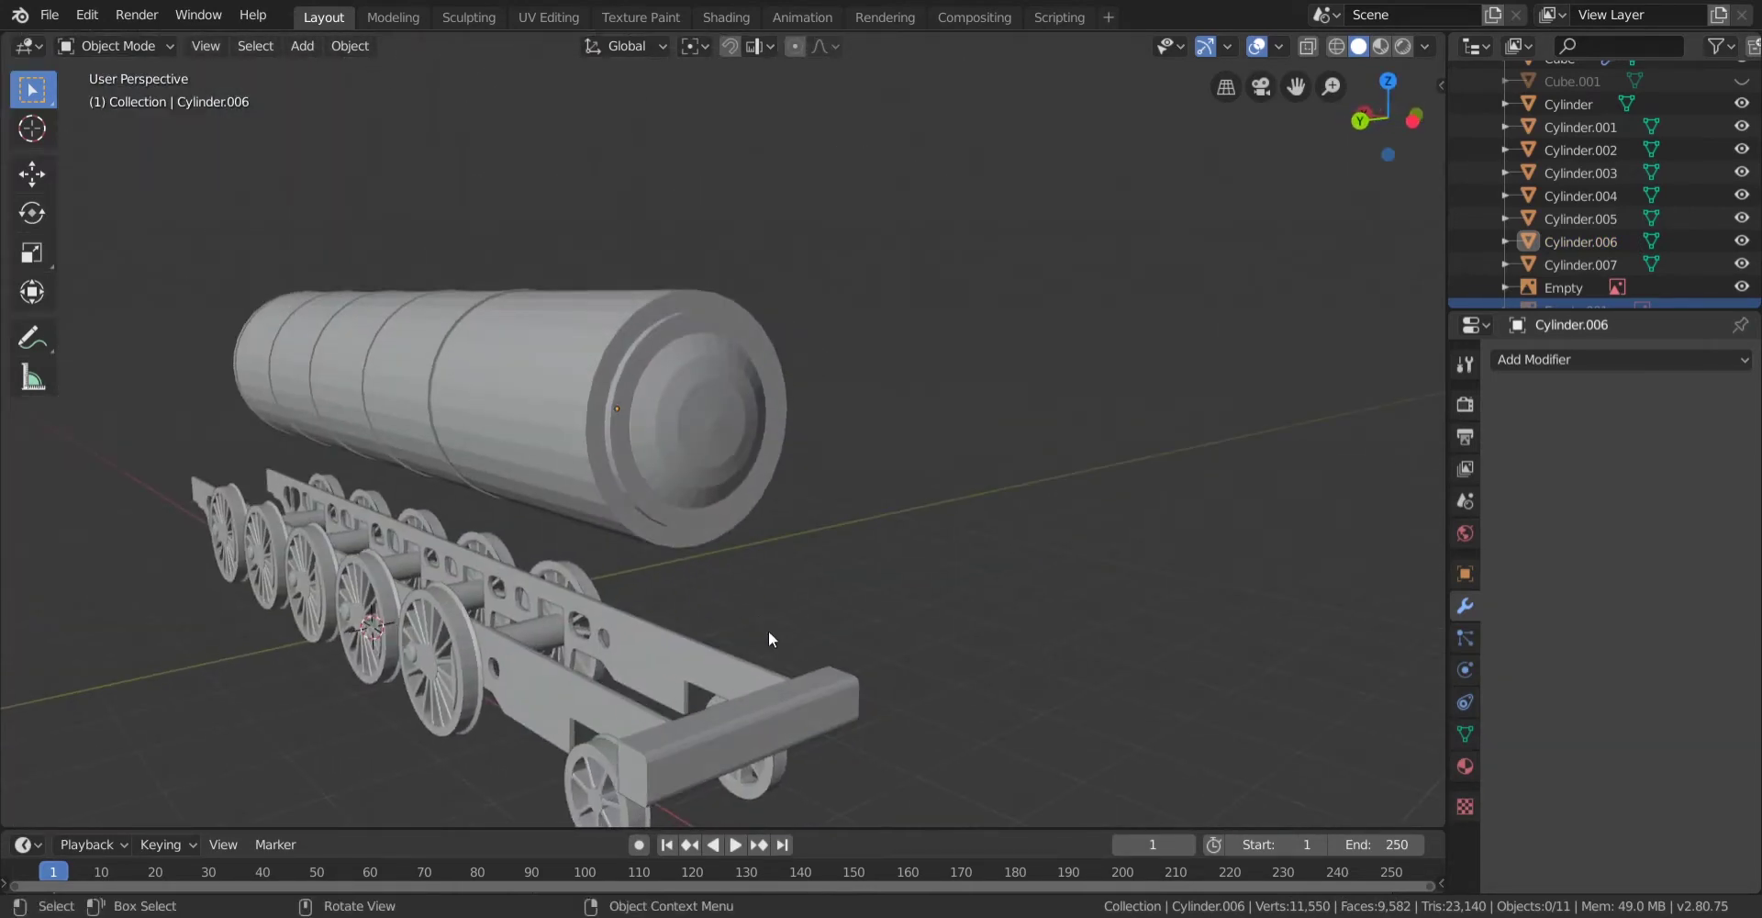
{"action": "left_click", "coordinate": [1412, 121]}
{"action": "key", "text": "shift+z"}
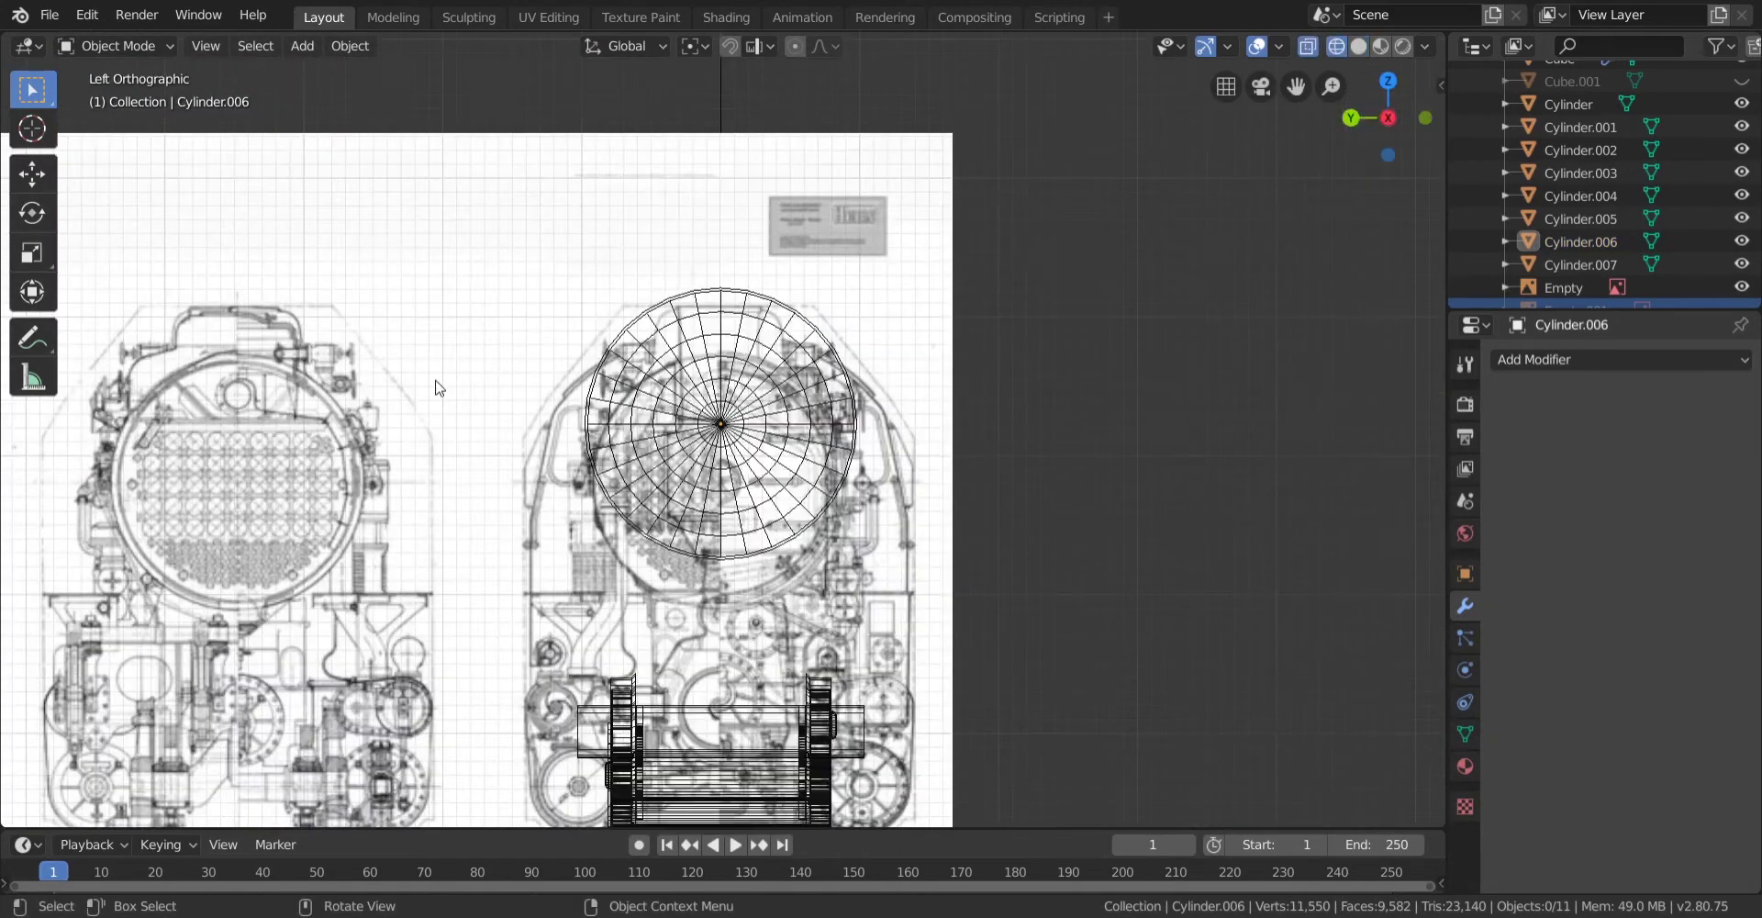
{"action": "key", "text": "shift+z"}
{"action": "scroll", "coordinate": [754, 387], "scroll_direction": "down", "scroll_amount": 4}
{"action": "middle_click_drag", "start_coordinate": [690, 400], "coordinate": [1180, 237]}
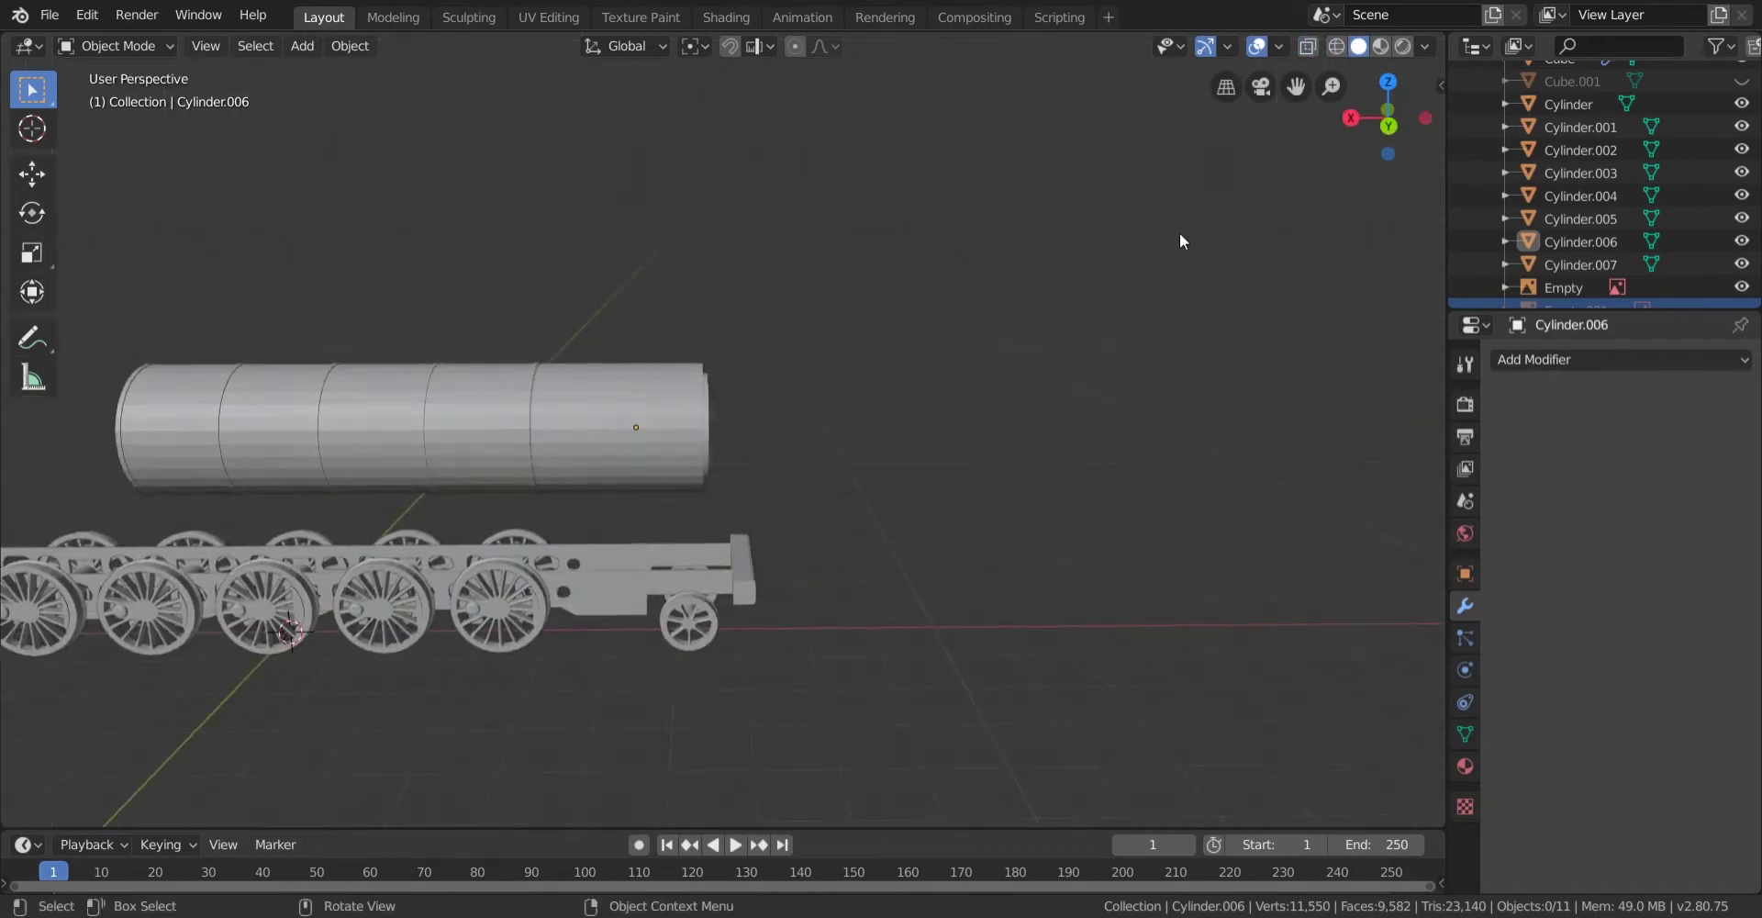
{"action": "left_click", "coordinate": [1385, 123]}
{"action": "scroll", "coordinate": [839, 354], "scroll_direction": "down", "scroll_amount": 3}
{"action": "scroll", "coordinate": [839, 354], "scroll_direction": "up", "scroll_amount": 3}
{"action": "key", "text": "alt+z"}
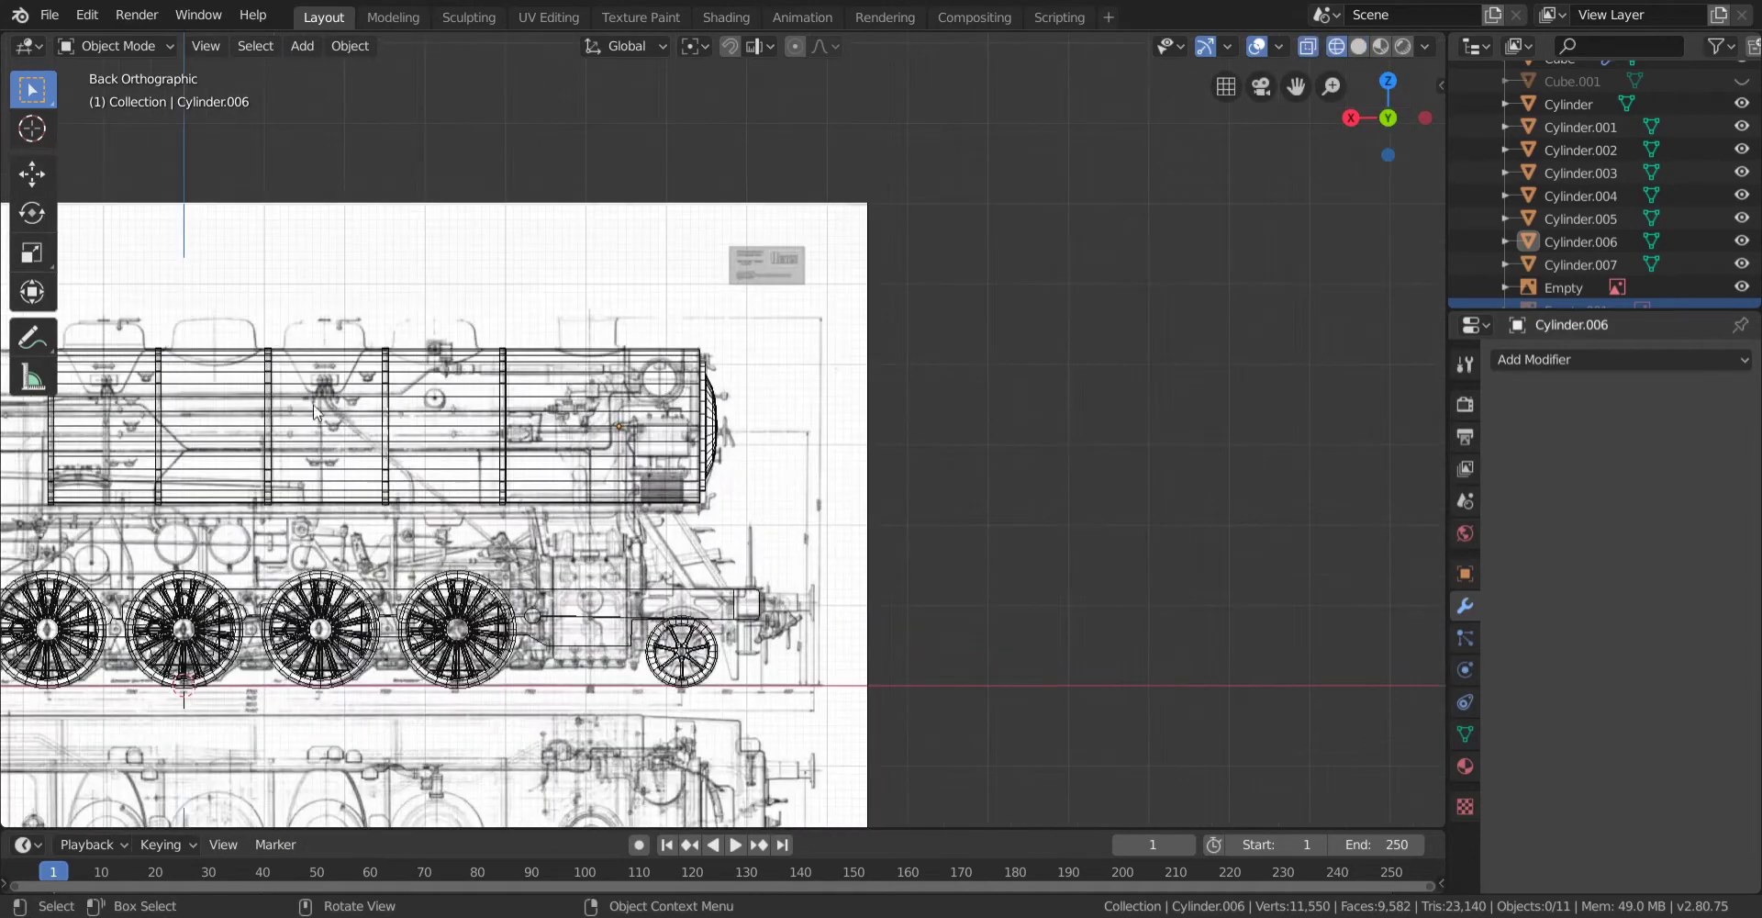
{"action": "scroll", "coordinate": [315, 412], "scroll_direction": "up", "scroll_amount": 4}
{"action": "key", "text": "alt+z"}
{"action": "scroll", "coordinate": [825, 423], "scroll_direction": "up", "scroll_amount": 2}
{"action": "key", "text": "z"}
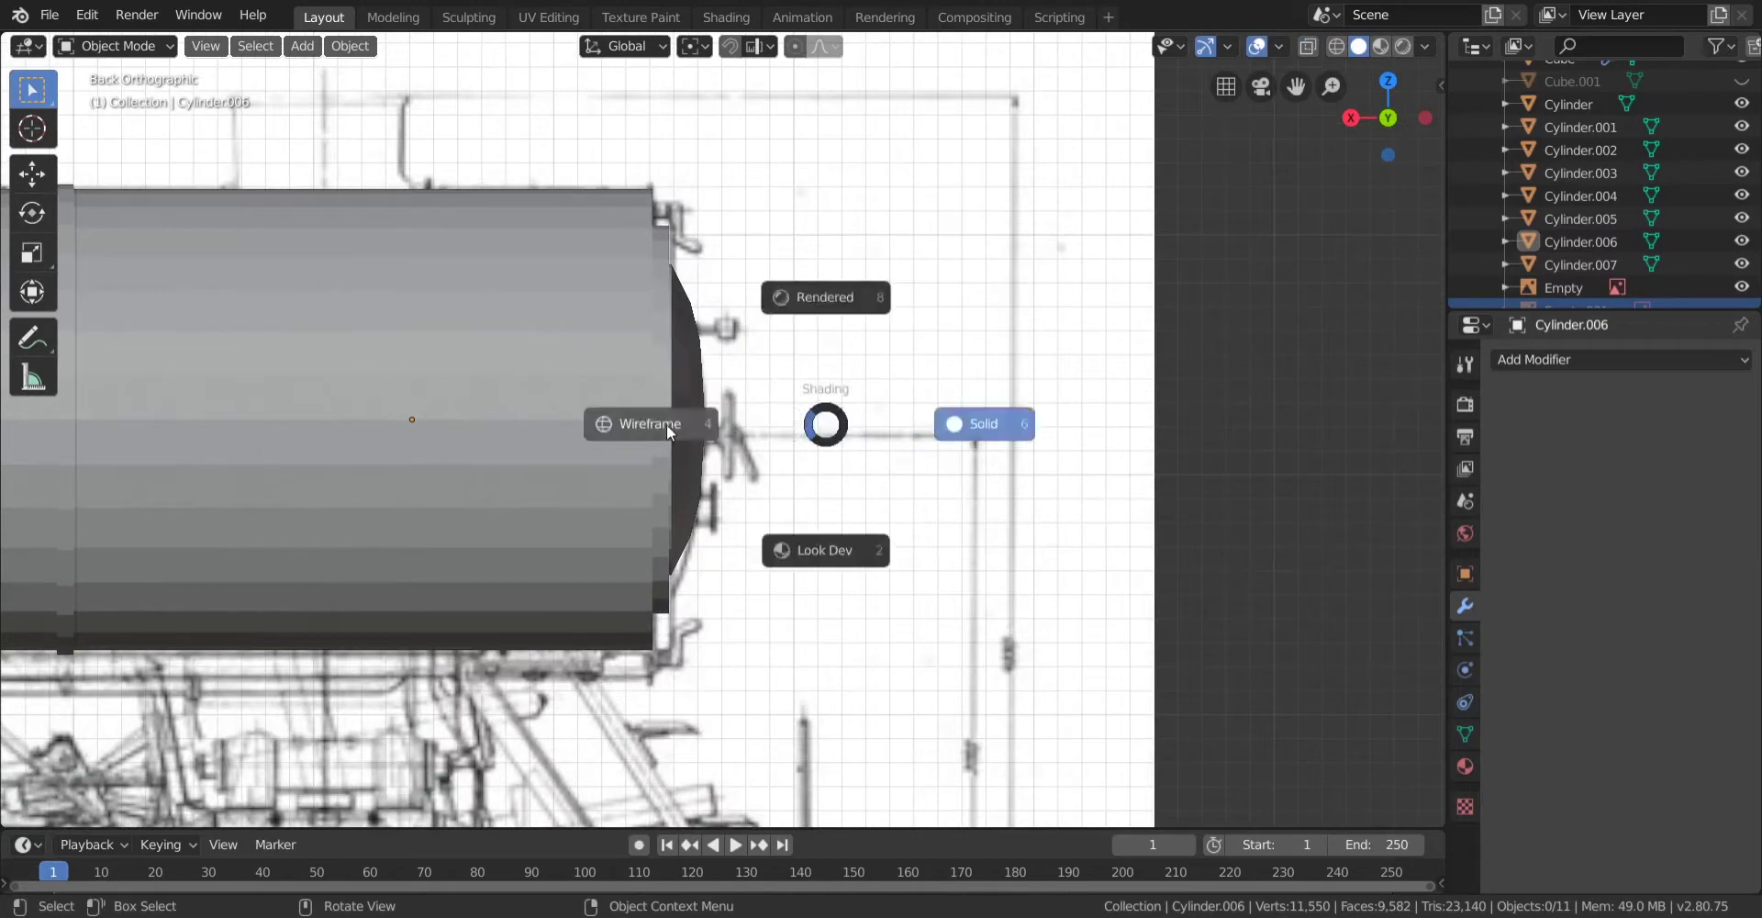
{"action": "left_click", "coordinate": [668, 431]}
{"action": "key", "text": "shift+z"}
{"action": "key", "text": "shift+z"}
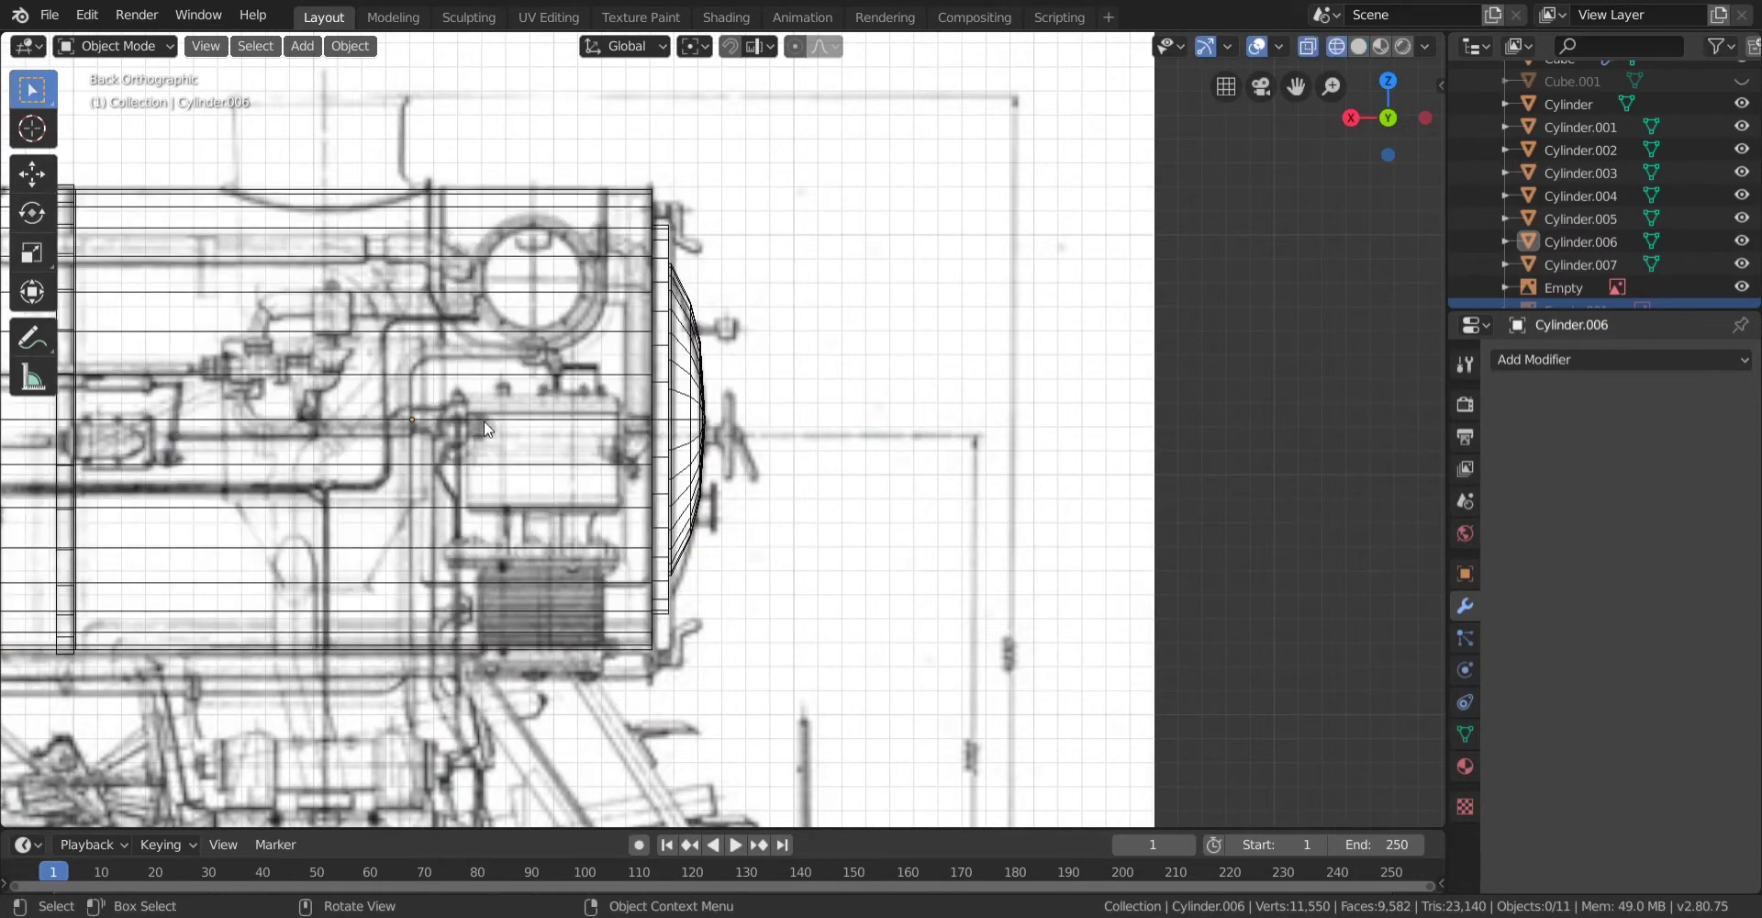
{"action": "key", "text": "shift+z"}
Select both boiler cylinders and lower them along global Z toward the boiler outline in the side-view blueprint.
{"action": "mouse_move", "coordinate": [807, 445]}
{"action": "middle_mouse_down"}
{"action": "mouse_move", "coordinate": [596, 459]}
{"action": "mouse_move", "coordinate": [356, 443]}
{"action": "middle_mouse_up"}
{"action": "left_click", "coordinate": [596, 466]}
{"action": "scroll", "coordinate": [432, 459], "scroll_direction": "down", "scroll_amount": 5}
{"action": "left_click", "coordinate": [510, 476], "text": "shift"}
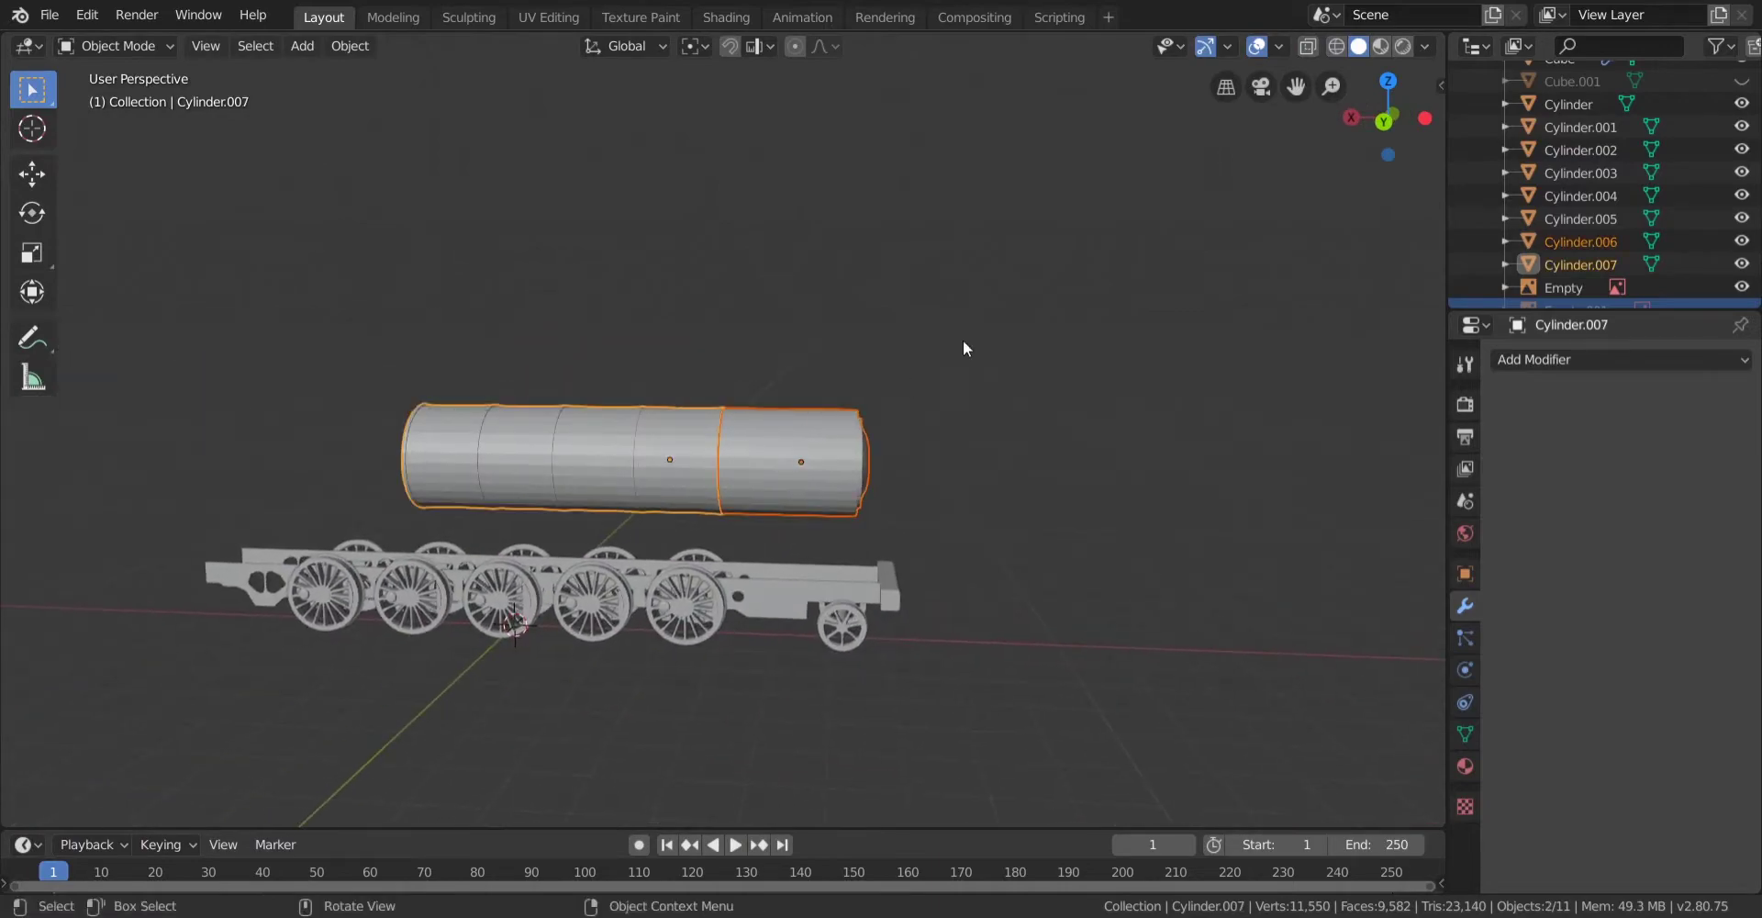
{"action": "left_click", "coordinate": [1395, 122]}
{"action": "left_click", "coordinate": [1388, 118]}
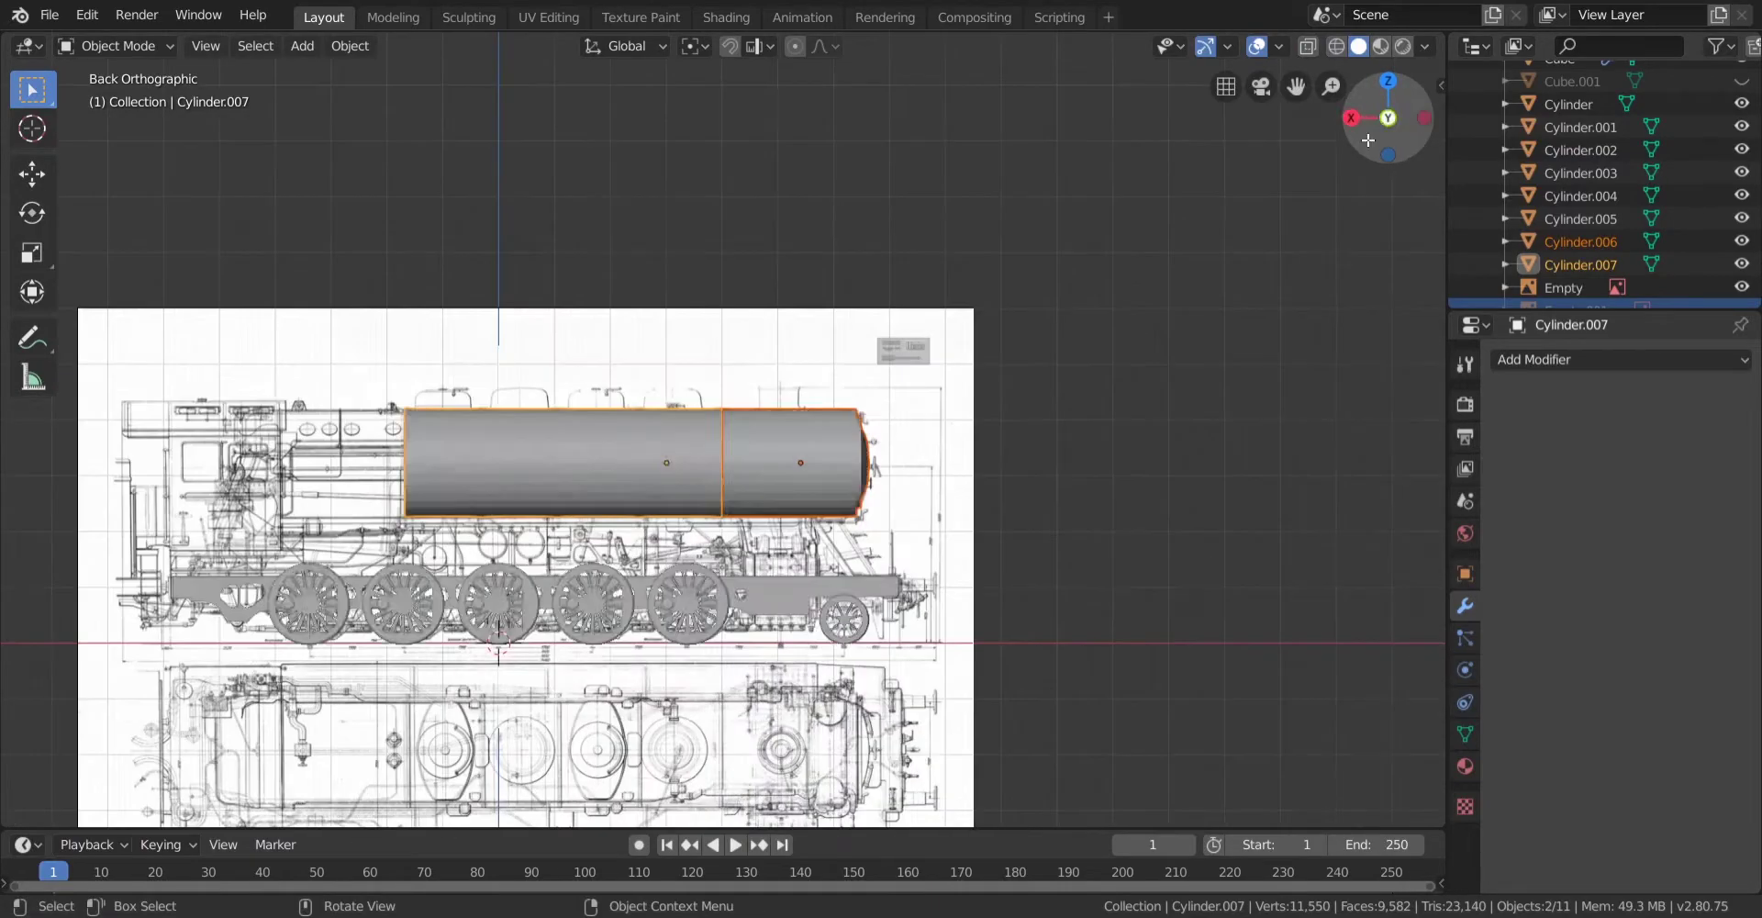
{"action": "key", "text": "shift+z"}
{"action": "scroll", "coordinate": [819, 542], "scroll_direction": "up", "scroll_amount": 1}
{"action": "middle_click_drag", "start_coordinate": [841, 542], "coordinate": [646, 446], "text": "shift"}
{"action": "scroll", "coordinate": [648, 445], "scroll_direction": "up", "scroll_amount": 8}
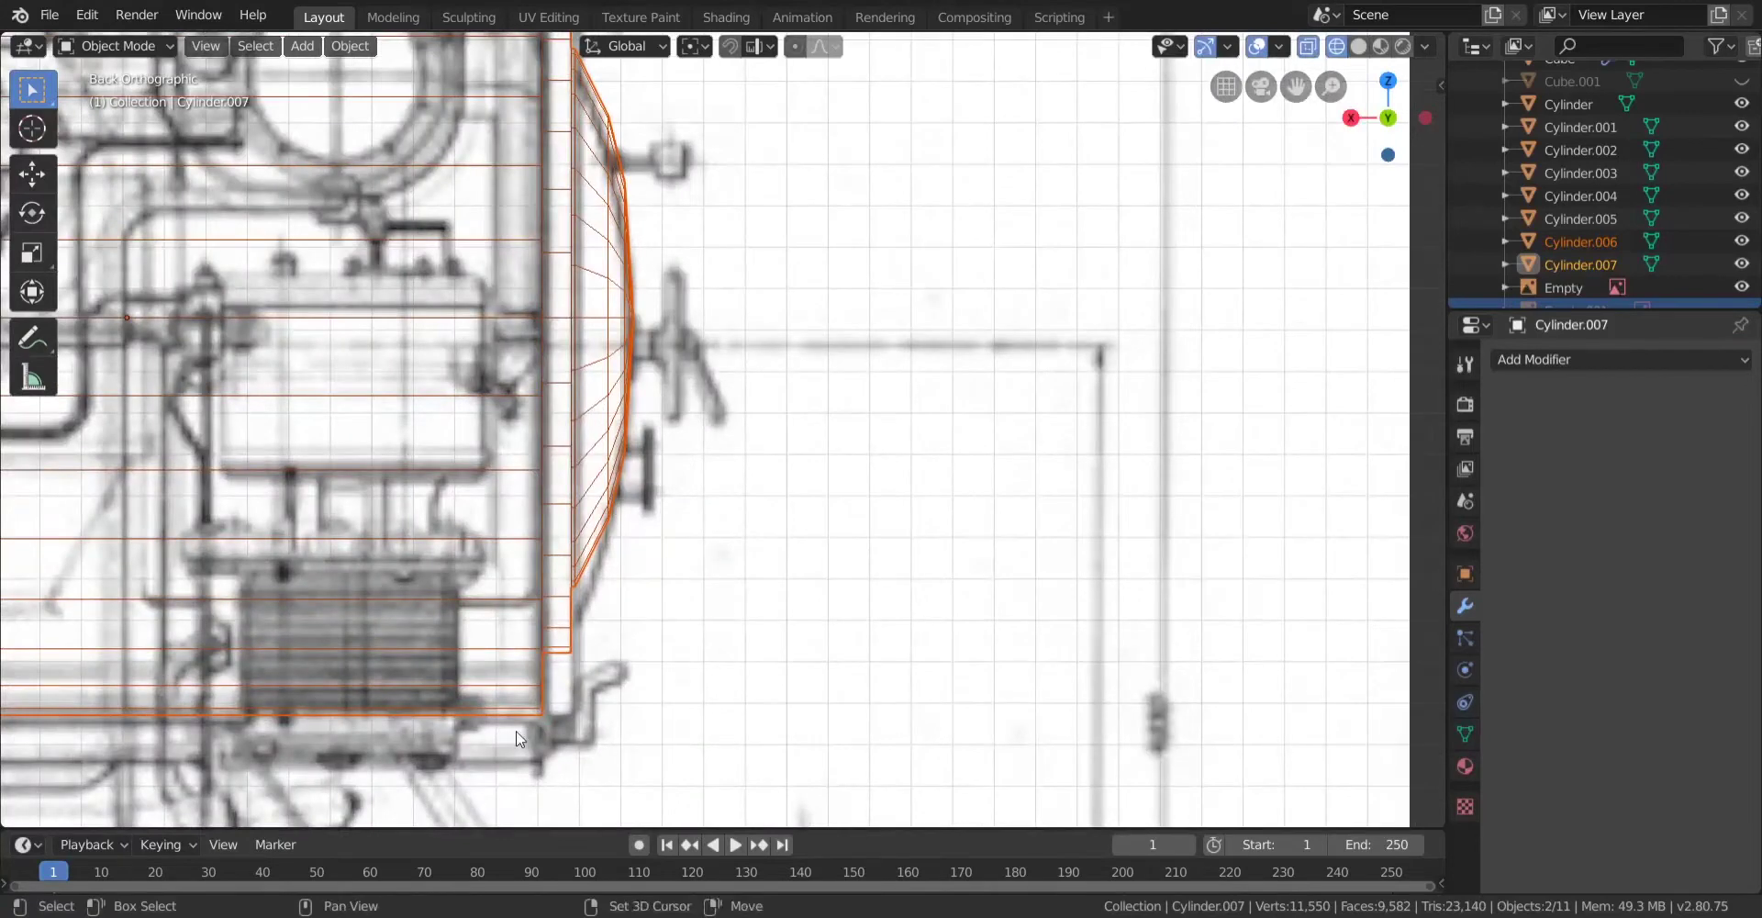
{"action": "middle_click_drag", "start_coordinate": [520, 739], "coordinate": [577, 689], "text": "shift"}
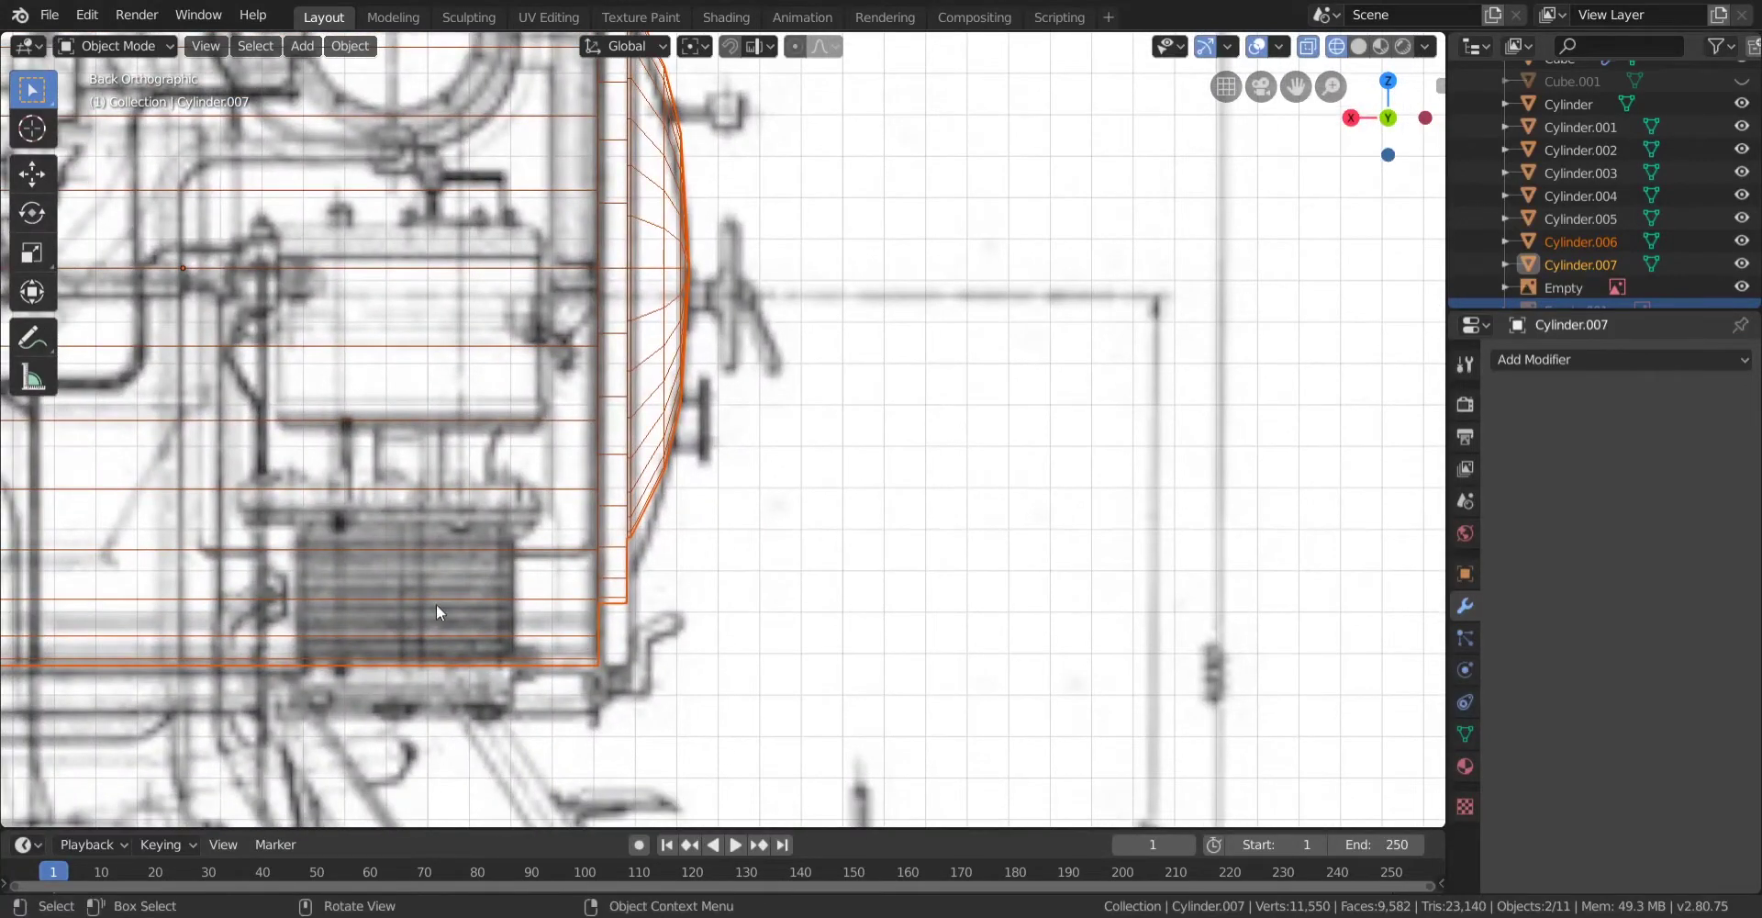
{"action": "scroll", "coordinate": [436, 603], "scroll_direction": "down", "scroll_amount": 2}
{"action": "middle_click_drag", "start_coordinate": [229, 677], "coordinate": [339, 678], "text": "shift"}
{"action": "scroll", "coordinate": [734, 441], "scroll_direction": "up", "scroll_amount": 2}
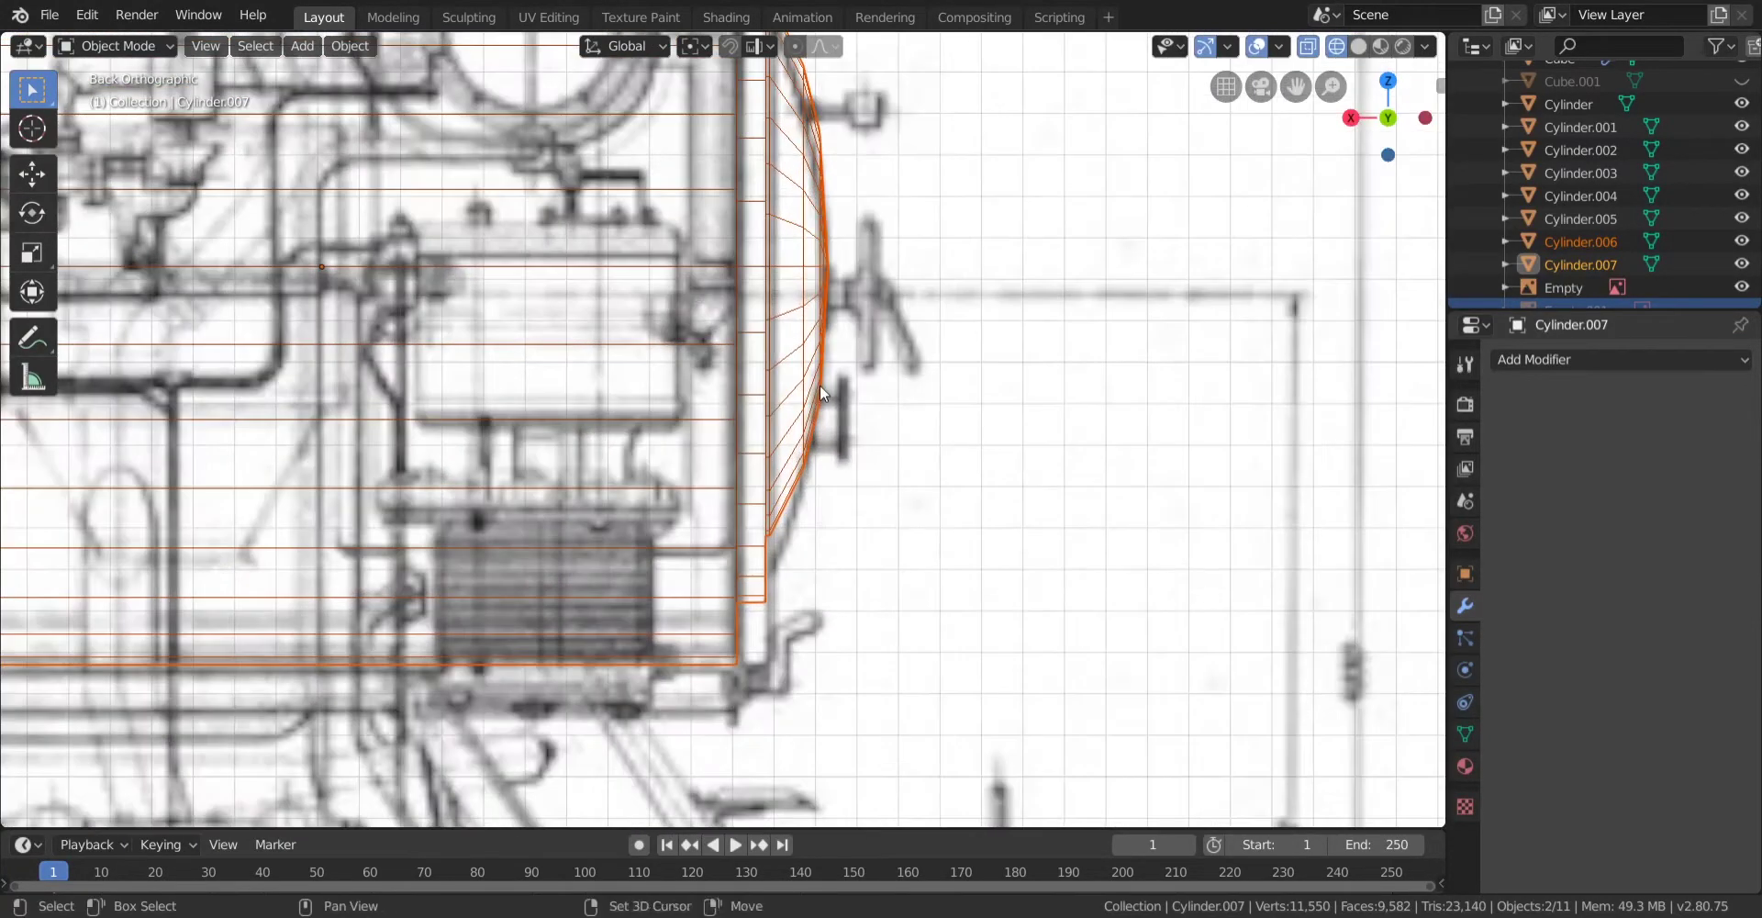
{"action": "middle_click_drag", "start_coordinate": [819, 383], "coordinate": [637, 416], "text": "shift"}
{"action": "key", "text": "g"}
{"action": "left_click", "coordinate": [636, 417]}
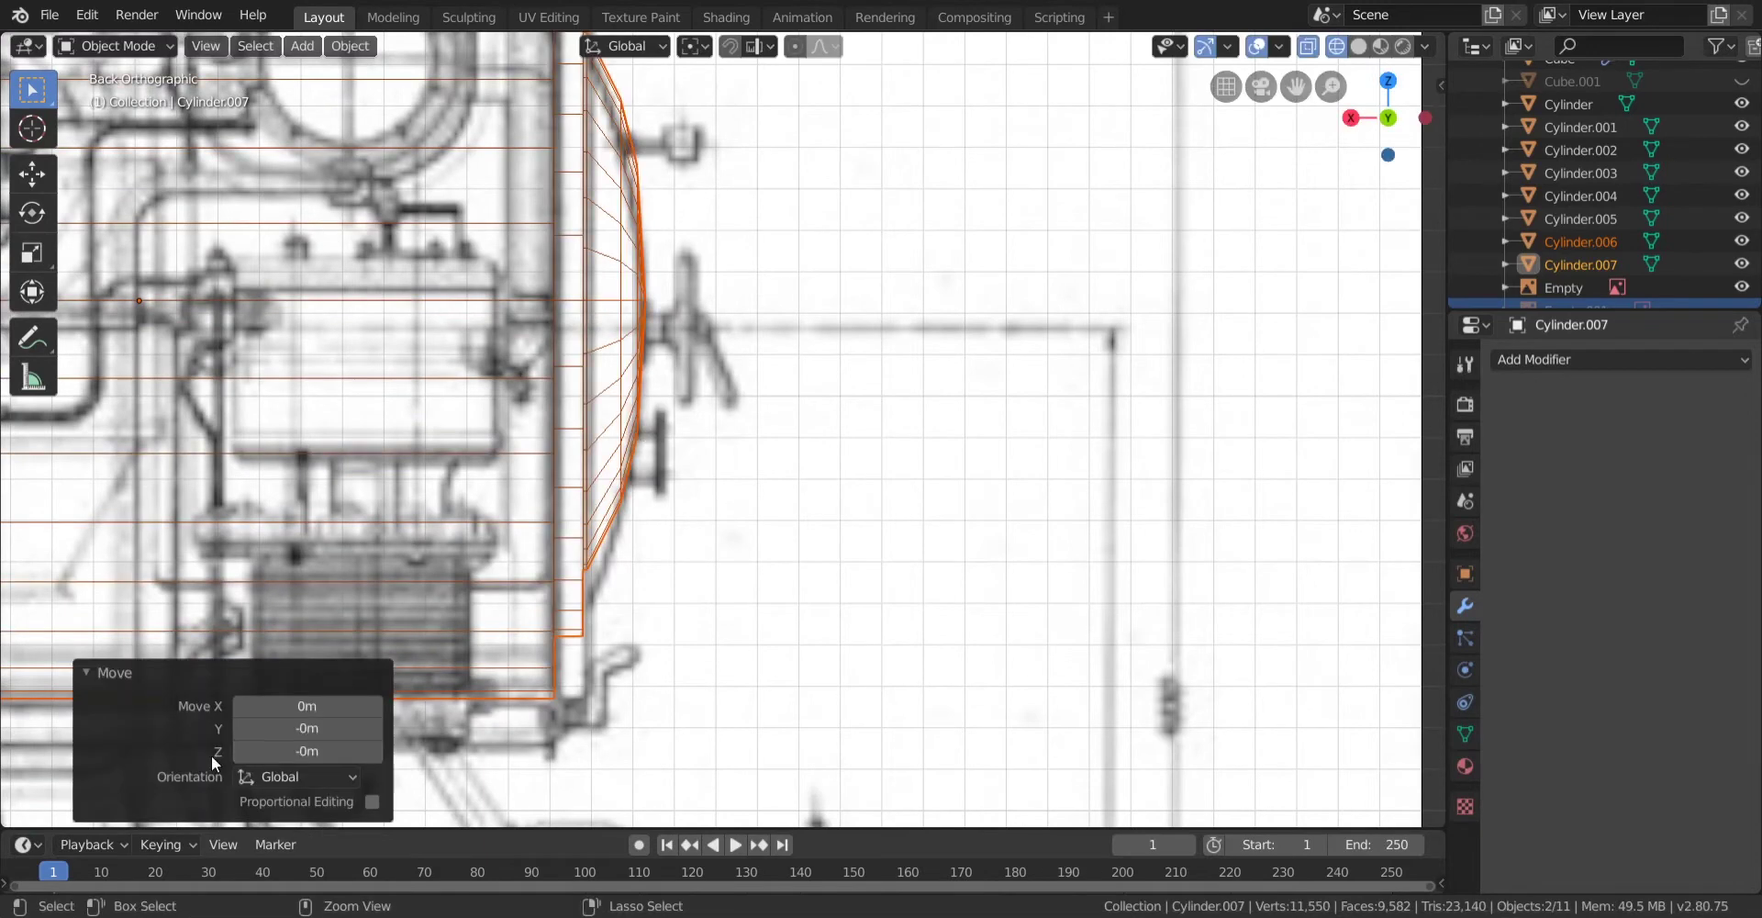
{"action": "left_click", "coordinate": [240, 747]}
{"action": "left_click", "coordinate": [241, 746]}
{"action": "left_click", "coordinate": [240, 747]}
{"action": "left_click", "coordinate": [240, 746]}
{"action": "scroll", "coordinate": [587, 560], "scroll_direction": "down", "scroll_amount": 1}
{"action": "middle_click_drag", "start_coordinate": [605, 542], "coordinate": [563, 587], "text": "shift"}
{"action": "left_click", "coordinate": [240, 747]}
{"action": "scroll", "coordinate": [642, 513], "scroll_direction": "down", "scroll_amount": 2}
Scale both boiler cylinders to 1.080 in Y and Z, keeping X at 1.000, to match the blueprint's boiler diameter.
{"action": "key", "text": "s"}
{"action": "left_click", "coordinate": [643, 514]}
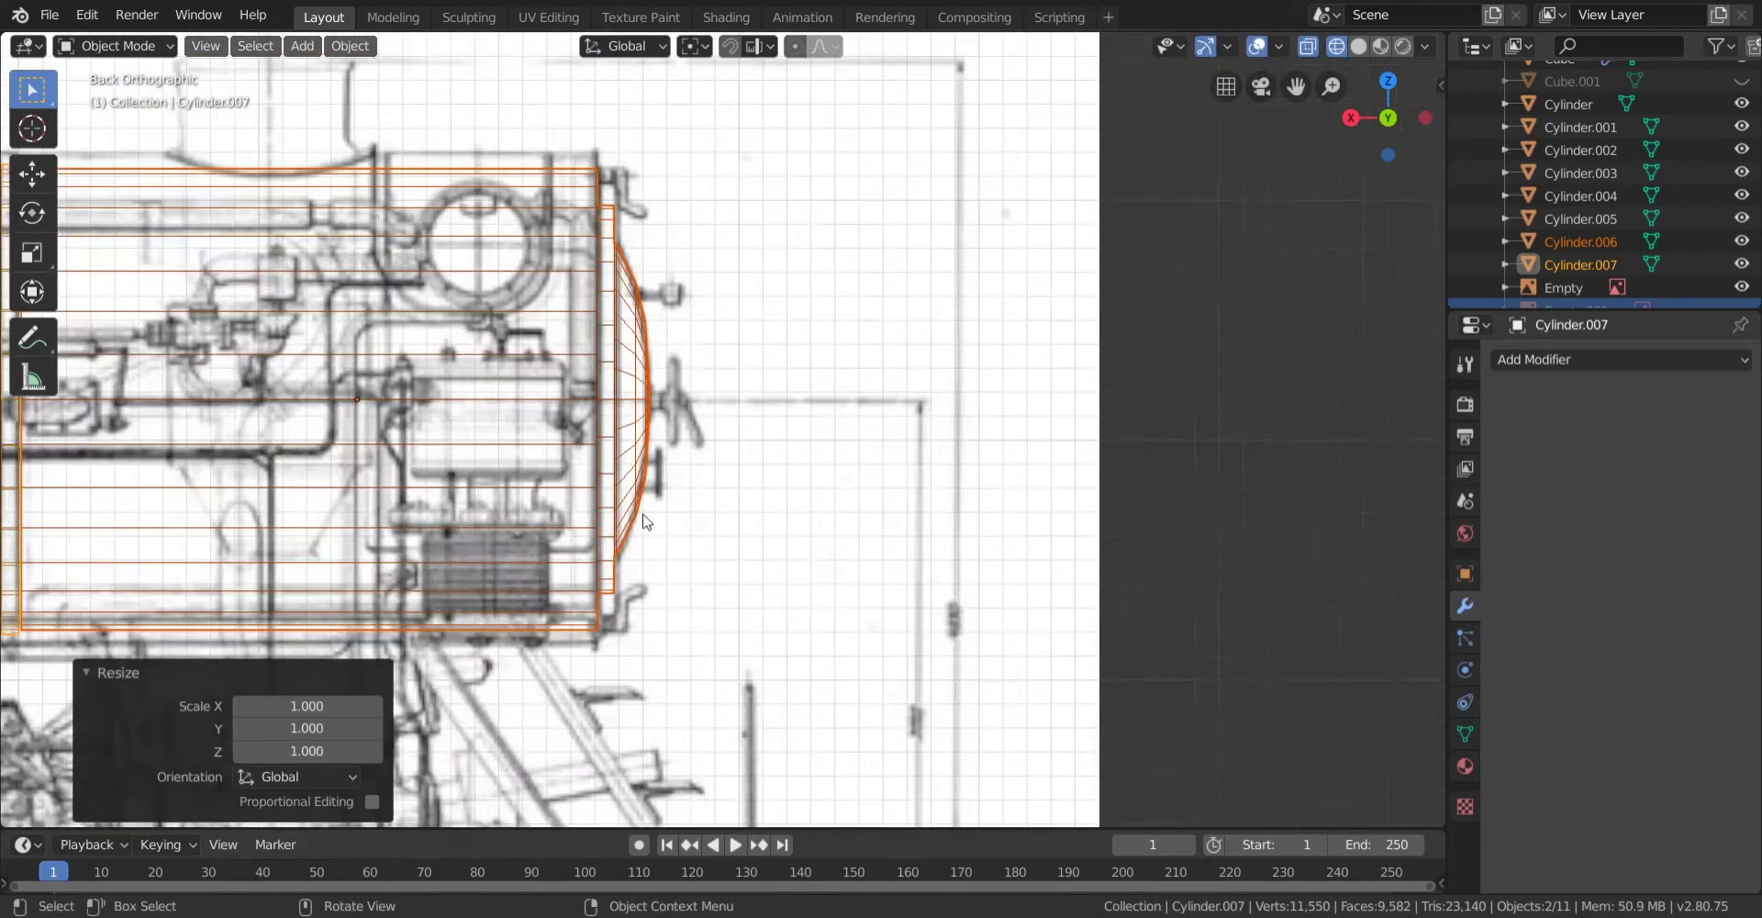
{"action": "left_click", "coordinate": [375, 752]}
{"action": "left_click", "coordinate": [375, 753]}
{"action": "left_click", "coordinate": [374, 752]}
{"action": "left_click", "coordinate": [374, 753]}
{"action": "left_click", "coordinate": [374, 752]}
{"action": "left_click", "coordinate": [373, 729]}
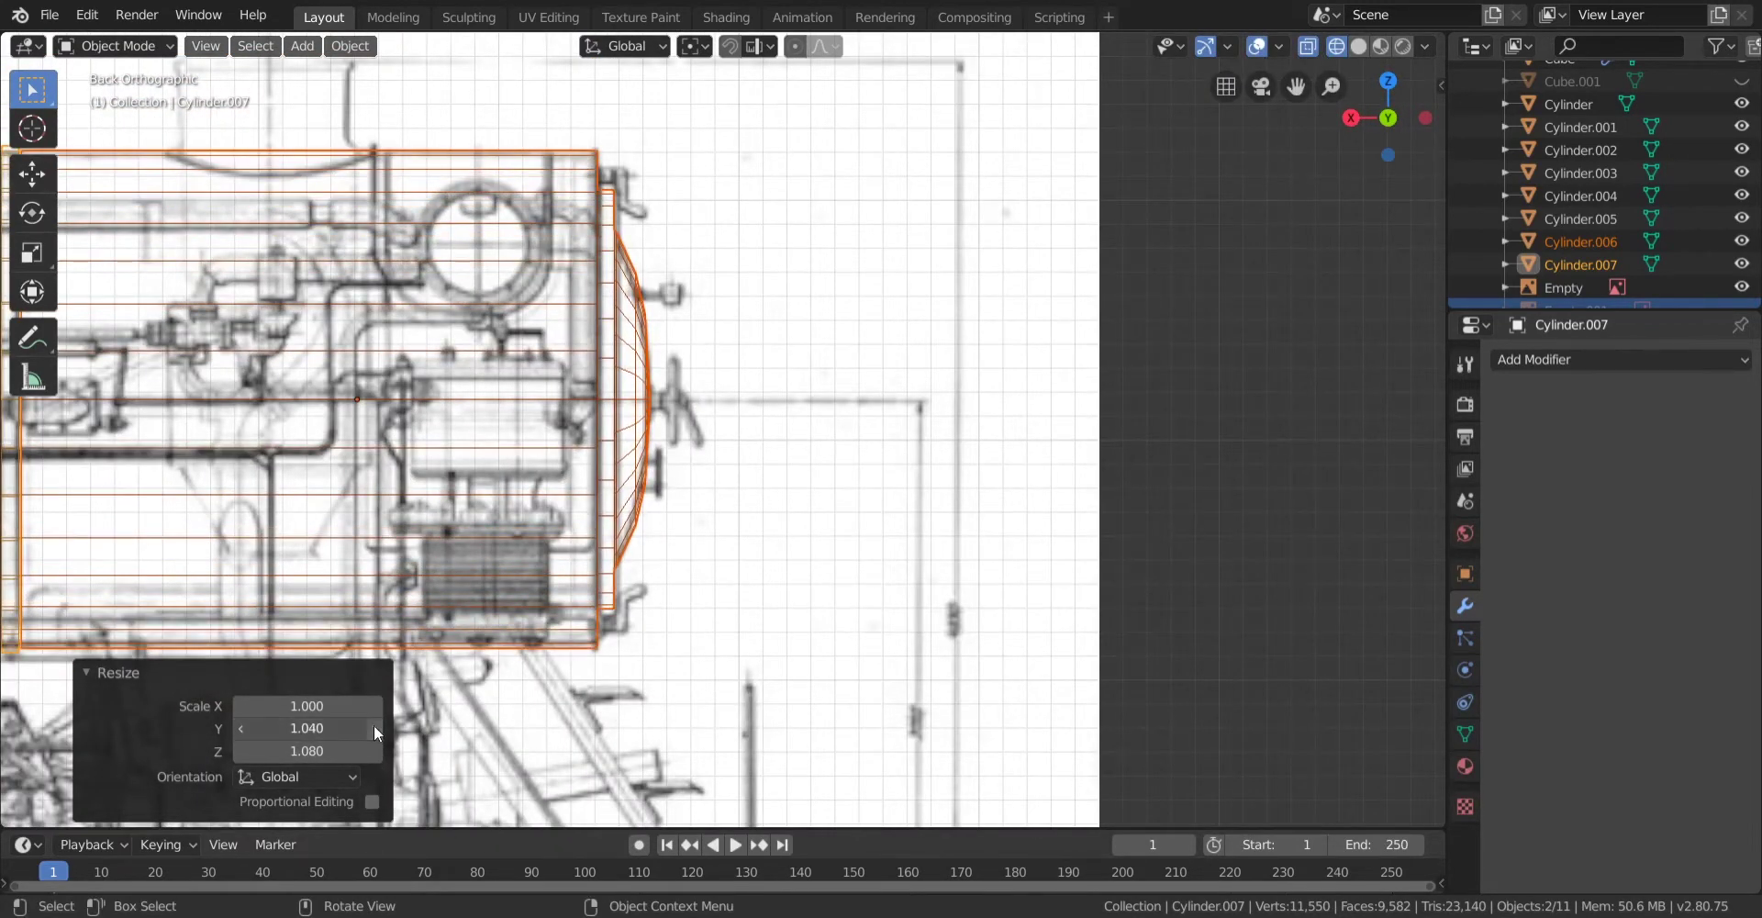
{"action": "left_click", "coordinate": [374, 729]}
Compare the enlarged boiler's front outline with the front-view blueprint in solid and wireframe shading.
{"action": "middle_click_drag", "start_coordinate": [1055, 243], "coordinate": [934, 277]}
{"action": "left_click", "coordinate": [1414, 120]}
{"action": "key", "text": "z"}
{"action": "left_click", "coordinate": [1149, 276]}
{"action": "scroll", "coordinate": [965, 394], "scroll_direction": "down", "scroll_amount": 2}
{"action": "middle_click_drag", "start_coordinate": [965, 401], "coordinate": [908, 204], "text": "shift"}
{"action": "scroll", "coordinate": [906, 367], "scroll_direction": "up", "scroll_amount": 1}
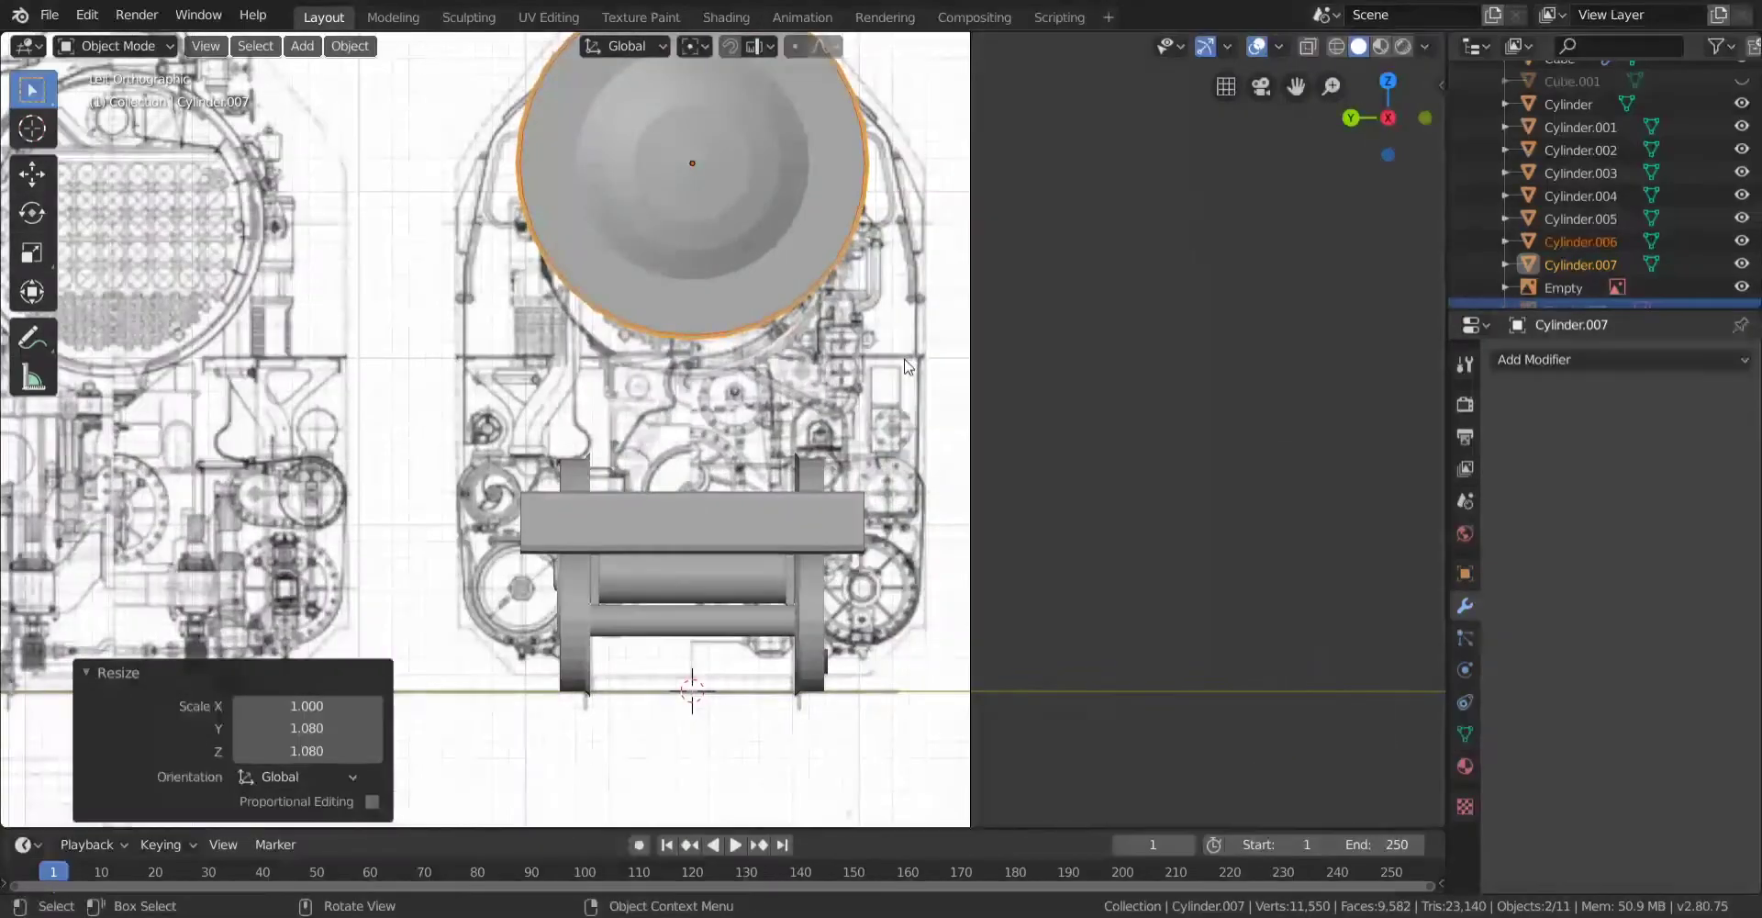
{"action": "scroll", "coordinate": [890, 363], "scroll_direction": "down", "scroll_amount": 4}
{"action": "left_click", "coordinate": [807, 415]}
{"action": "scroll", "coordinate": [861, 438], "scroll_direction": "up", "scroll_amount": 3}
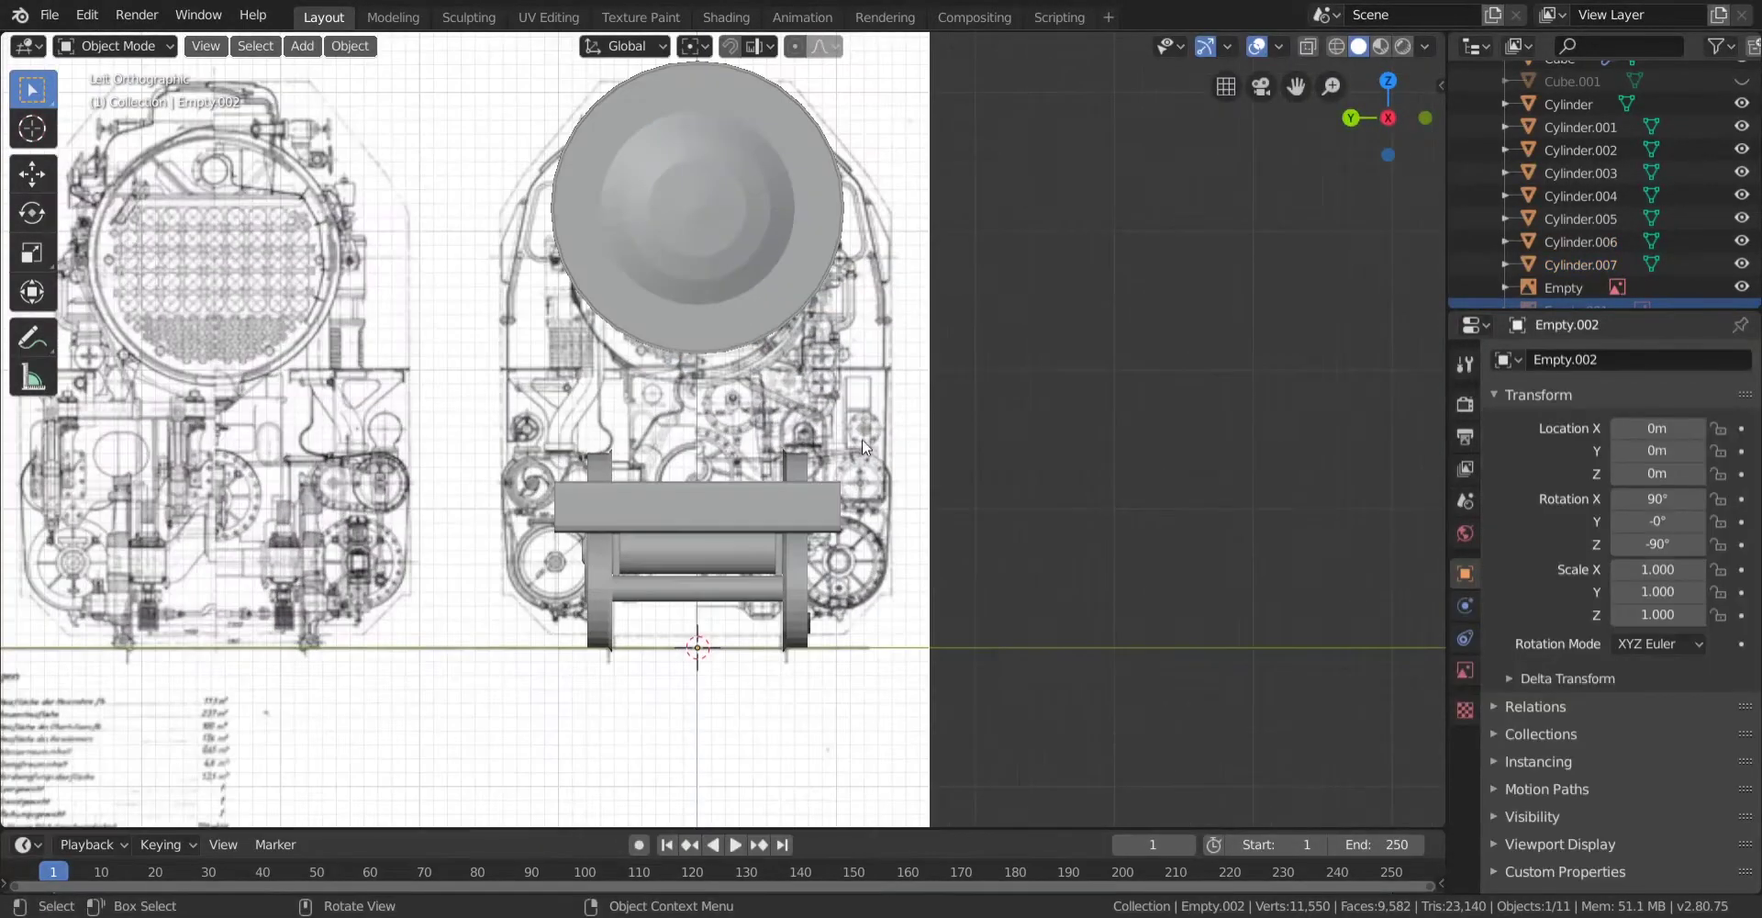
{"action": "key", "text": "z"}
{"action": "left_click", "coordinate": [680, 438]}
{"action": "scroll", "coordinate": [584, 456], "scroll_direction": "up", "scroll_amount": 5}
{"action": "scroll", "coordinate": [584, 456], "scroll_direction": "down", "scroll_amount": 4}
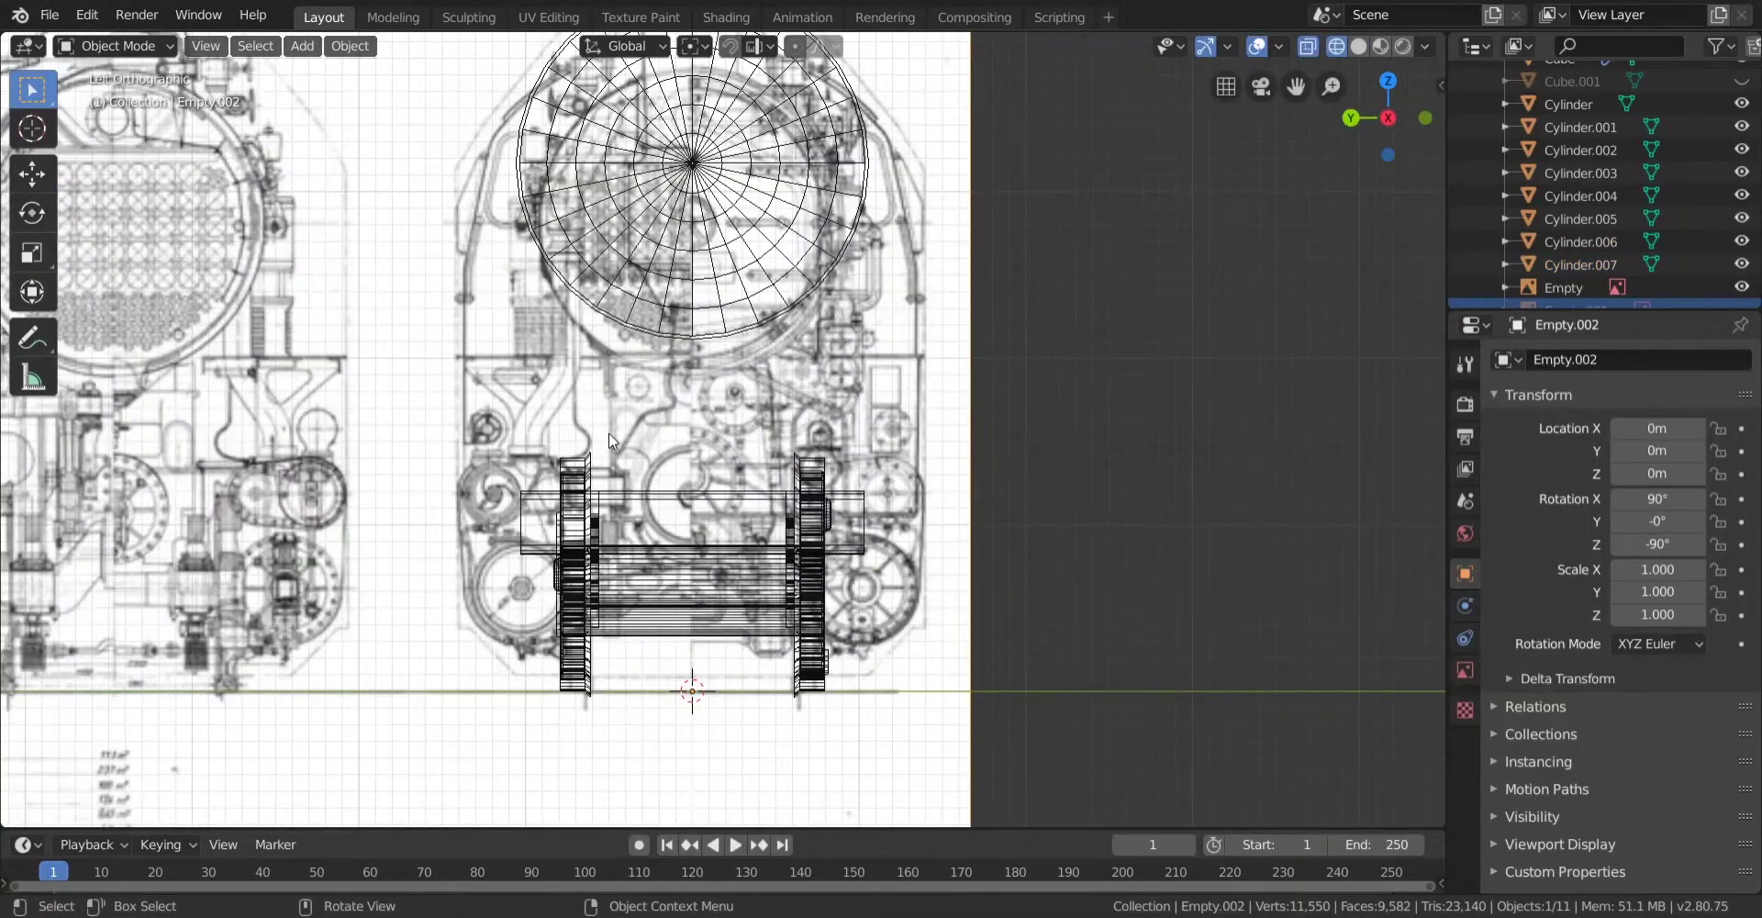
Set the front-view blueprint image's size to 15 m so its boiler outline corresponds to the modelled boiler.
{"action": "scroll", "coordinate": [624, 468], "scroll_direction": "up", "scroll_amount": 2}
{"action": "middle_click_drag", "start_coordinate": [693, 625], "coordinate": [822, 184], "text": "shift"}
{"action": "scroll", "coordinate": [789, 215], "scroll_direction": "up", "scroll_amount": 1}
{"action": "middle_click_drag", "start_coordinate": [756, 248], "coordinate": [605, 682], "text": "shift"}
{"action": "scroll", "coordinate": [576, 544], "scroll_direction": "down", "scroll_amount": 4}
{"action": "middle_click_drag", "start_coordinate": [575, 543], "coordinate": [541, 610], "text": "shift"}
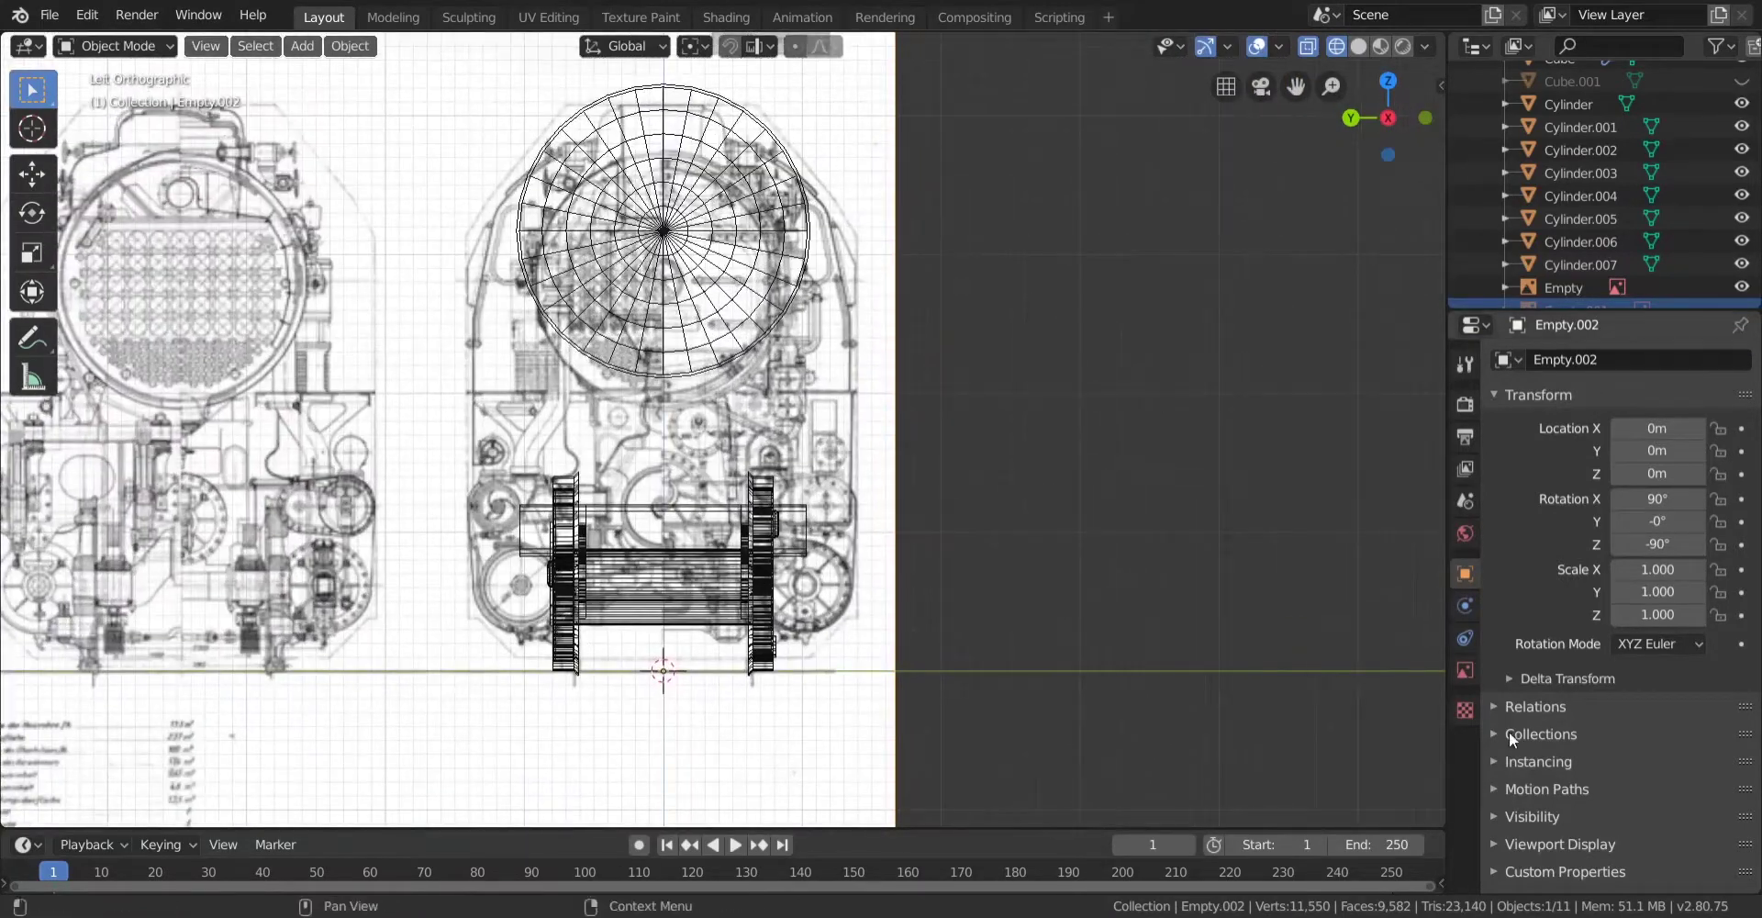
{"action": "left_click", "coordinate": [1465, 671]}
{"action": "mouse_move", "coordinate": [1685, 415]}
{"action": "left_mouse_down"}
{"action": "mouse_move", "coordinate": [1717, 415]}
{"action": "mouse_move", "coordinate": [1672, 407]}
{"action": "left_mouse_up"}
{"action": "scroll", "coordinate": [1096, 323], "scroll_direction": "down", "scroll_amount": 1}
{"action": "scroll", "coordinate": [970, 327], "scroll_direction": "down", "scroll_amount": 2}
{"action": "middle_click_drag", "start_coordinate": [934, 326], "coordinate": [872, 553], "text": "shift"}
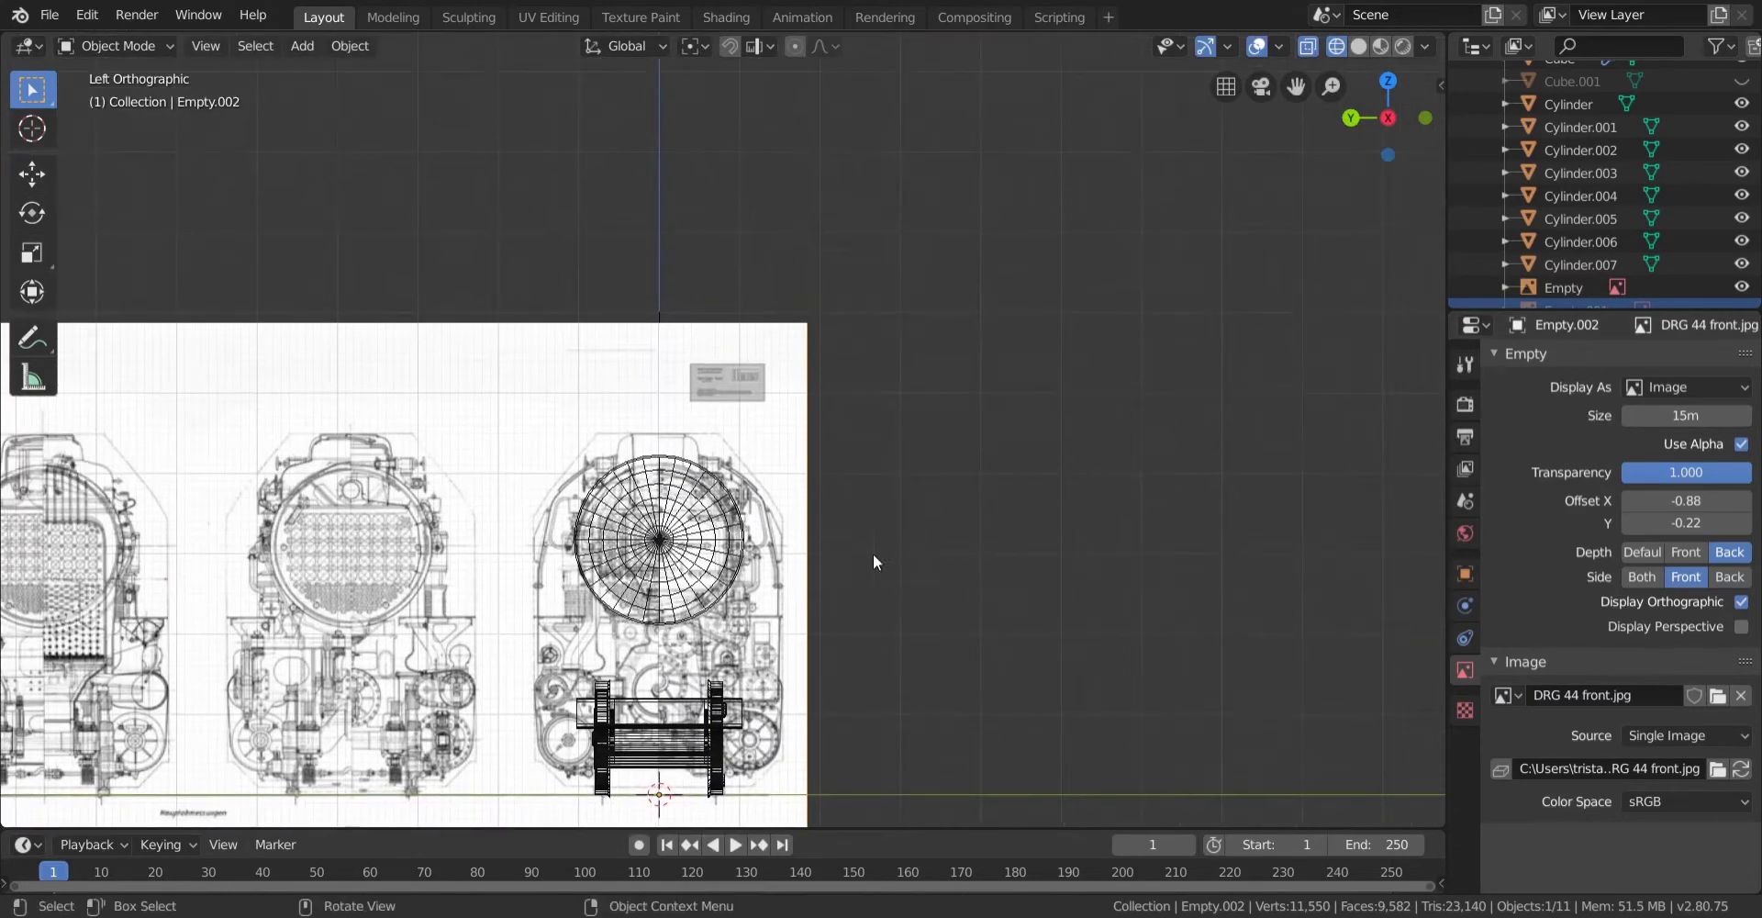
Compare the boiler and smokebox with the resized front-view blueprint and the side-view blueprint in wireframe and solid shading.
{"action": "scroll", "coordinate": [862, 512], "scroll_direction": "up", "scroll_amount": 7}
{"action": "middle_click_drag", "start_coordinate": [675, 503], "coordinate": [851, 241], "text": "shift"}
{"action": "key", "text": "z"}
{"action": "left_click", "coordinate": [807, 338]}
{"action": "mouse_move", "coordinate": [771, 394]}
{"action": "middle_mouse_down"}
{"action": "mouse_move", "coordinate": [913, 459]}
{"action": "mouse_move", "coordinate": [949, 503]}
{"action": "middle_mouse_up"}
{"action": "left_click", "coordinate": [1397, 135]}
{"action": "middle_click_drag", "start_coordinate": [622, 463], "coordinate": [1400, 477], "text": "shift"}
{"action": "middle_click_drag", "start_coordinate": [898, 534], "coordinate": [744, 540], "text": "shift"}
{"action": "middle_click_drag", "start_coordinate": [1291, 533], "coordinate": [910, 414], "text": "shift"}
{"action": "key", "text": "z"}
{"action": "left_click", "coordinate": [795, 422]}
{"action": "key", "text": "z"}
{"action": "left_click", "coordinate": [724, 423]}
{"action": "scroll", "coordinate": [708, 424], "scroll_direction": "down", "scroll_amount": 5}
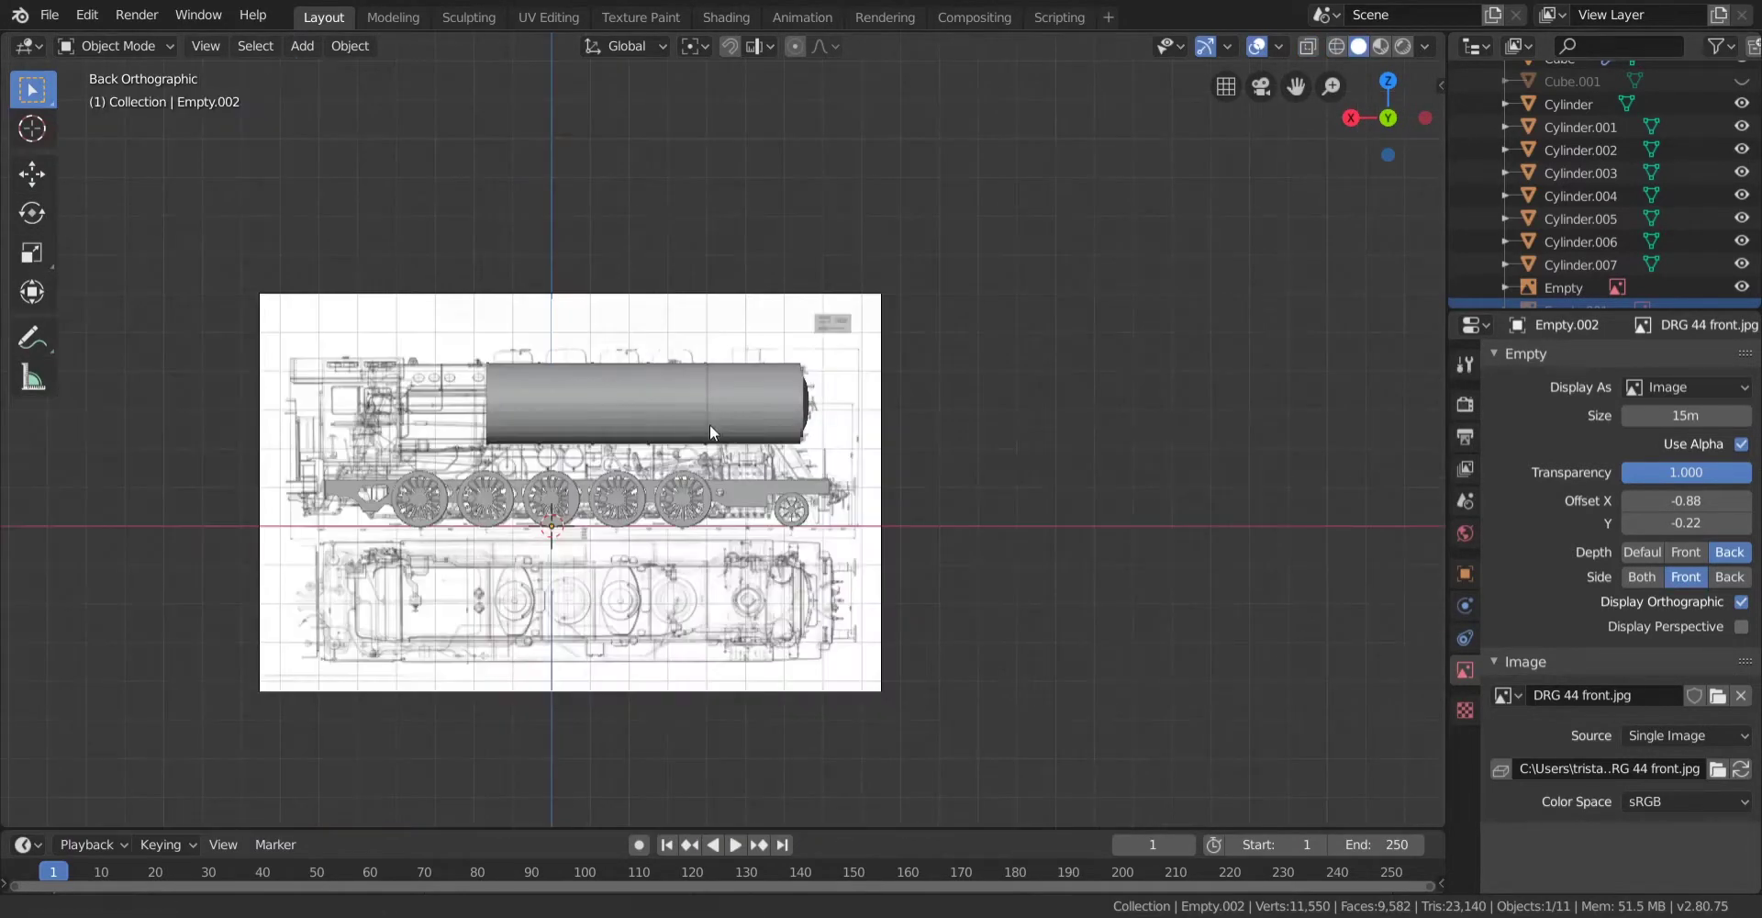
{"action": "mouse_move", "coordinate": [709, 424]}
{"action": "middle_mouse_down", "text": "shift"}
{"action": "mouse_move", "coordinate": [1113, 432]}
{"action": "mouse_move", "coordinate": [991, 495]}
{"action": "middle_mouse_up", "text": "shift"}
{"action": "scroll", "coordinate": [1101, 458], "scroll_direction": "up", "scroll_amount": 1}
{"action": "scroll", "coordinate": [995, 501], "scroll_direction": "up", "scroll_amount": 4}
Open the banded boiler cylinder for mesh editing in face selection and check its bands against the side-view blueprint.
{"action": "left_click", "coordinate": [1090, 436]}
{"action": "middle_click_drag", "start_coordinate": [1154, 499], "coordinate": [836, 441], "text": "shift"}
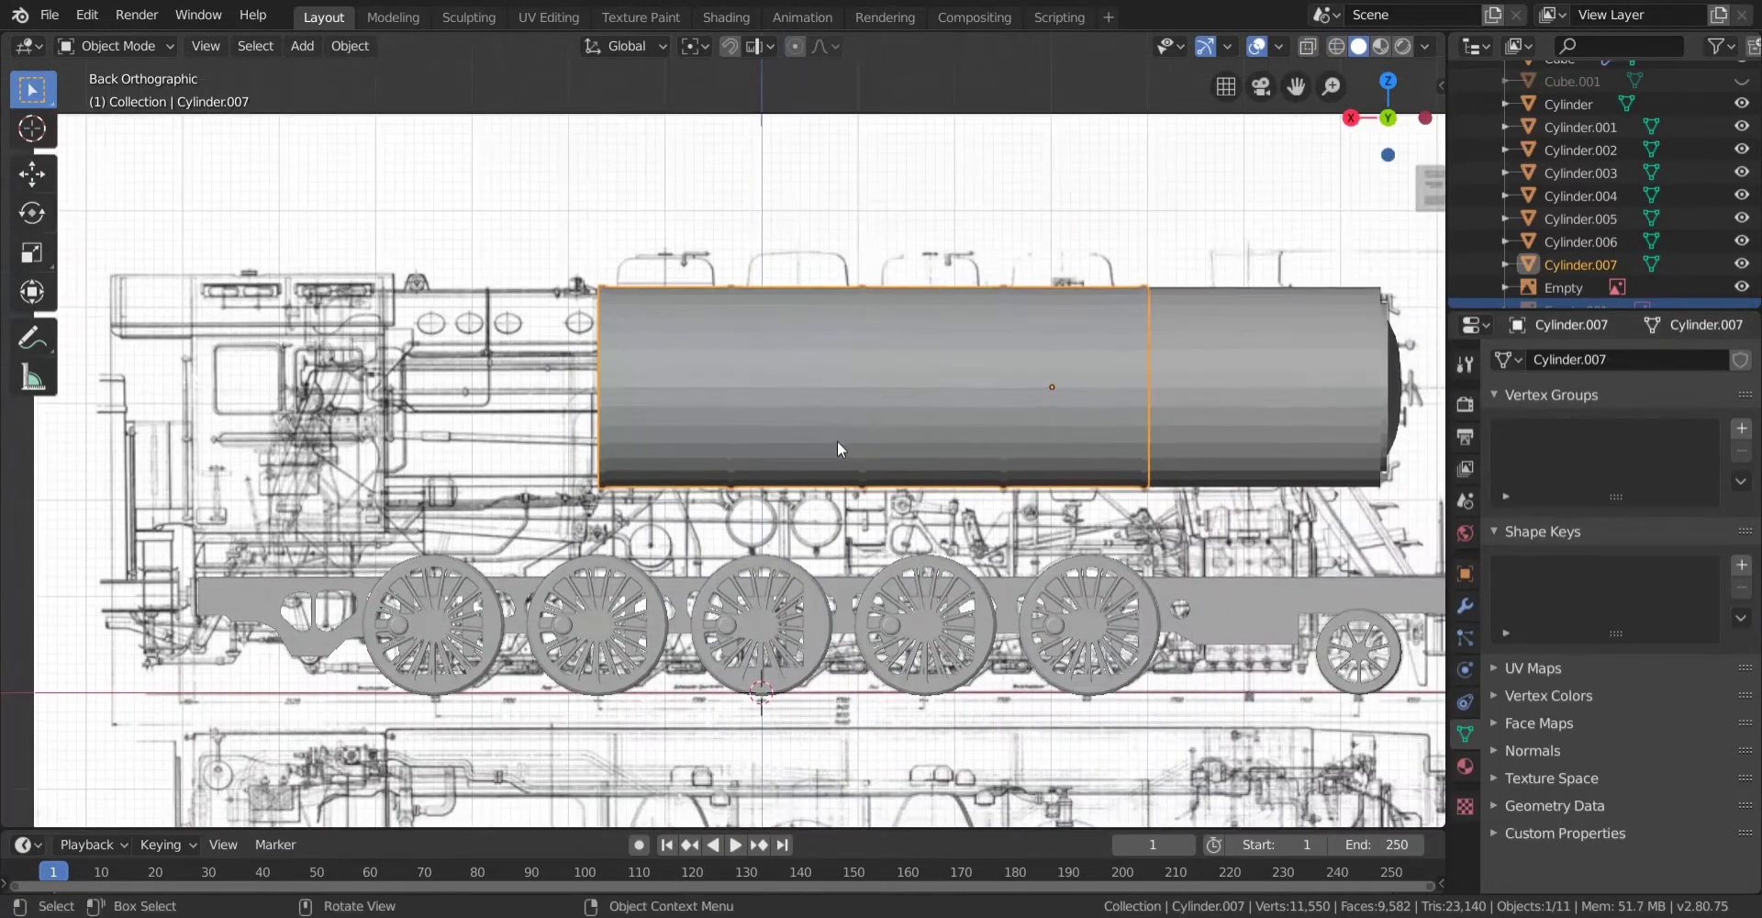
{"action": "key", "text": "Tab"}
{"action": "key", "text": "z"}
{"action": "left_click", "coordinate": [699, 461]}
{"action": "key", "text": "z"}
{"action": "left_click", "coordinate": [697, 454]}
{"action": "scroll", "coordinate": [903, 440], "scroll_direction": "up", "scroll_amount": 1}
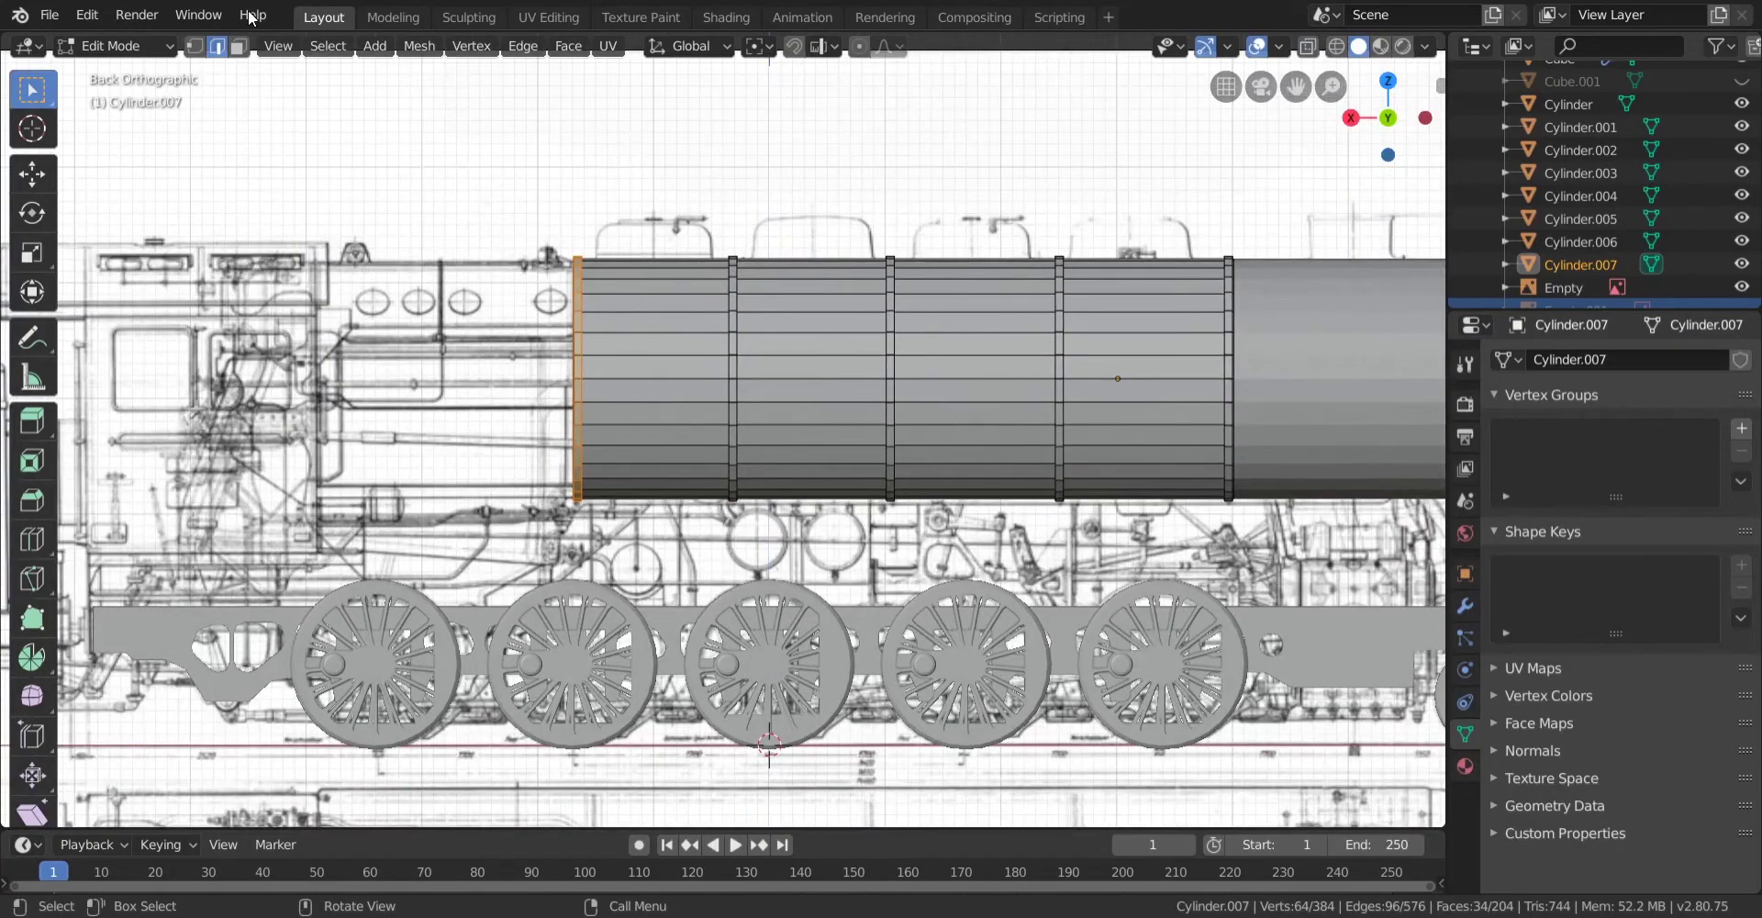
{"action": "left_click", "coordinate": [239, 46]}
{"action": "key", "text": "z"}
{"action": "left_click", "coordinate": [798, 459]}
{"action": "scroll", "coordinate": [798, 458], "scroll_direction": "up", "scroll_amount": 2}
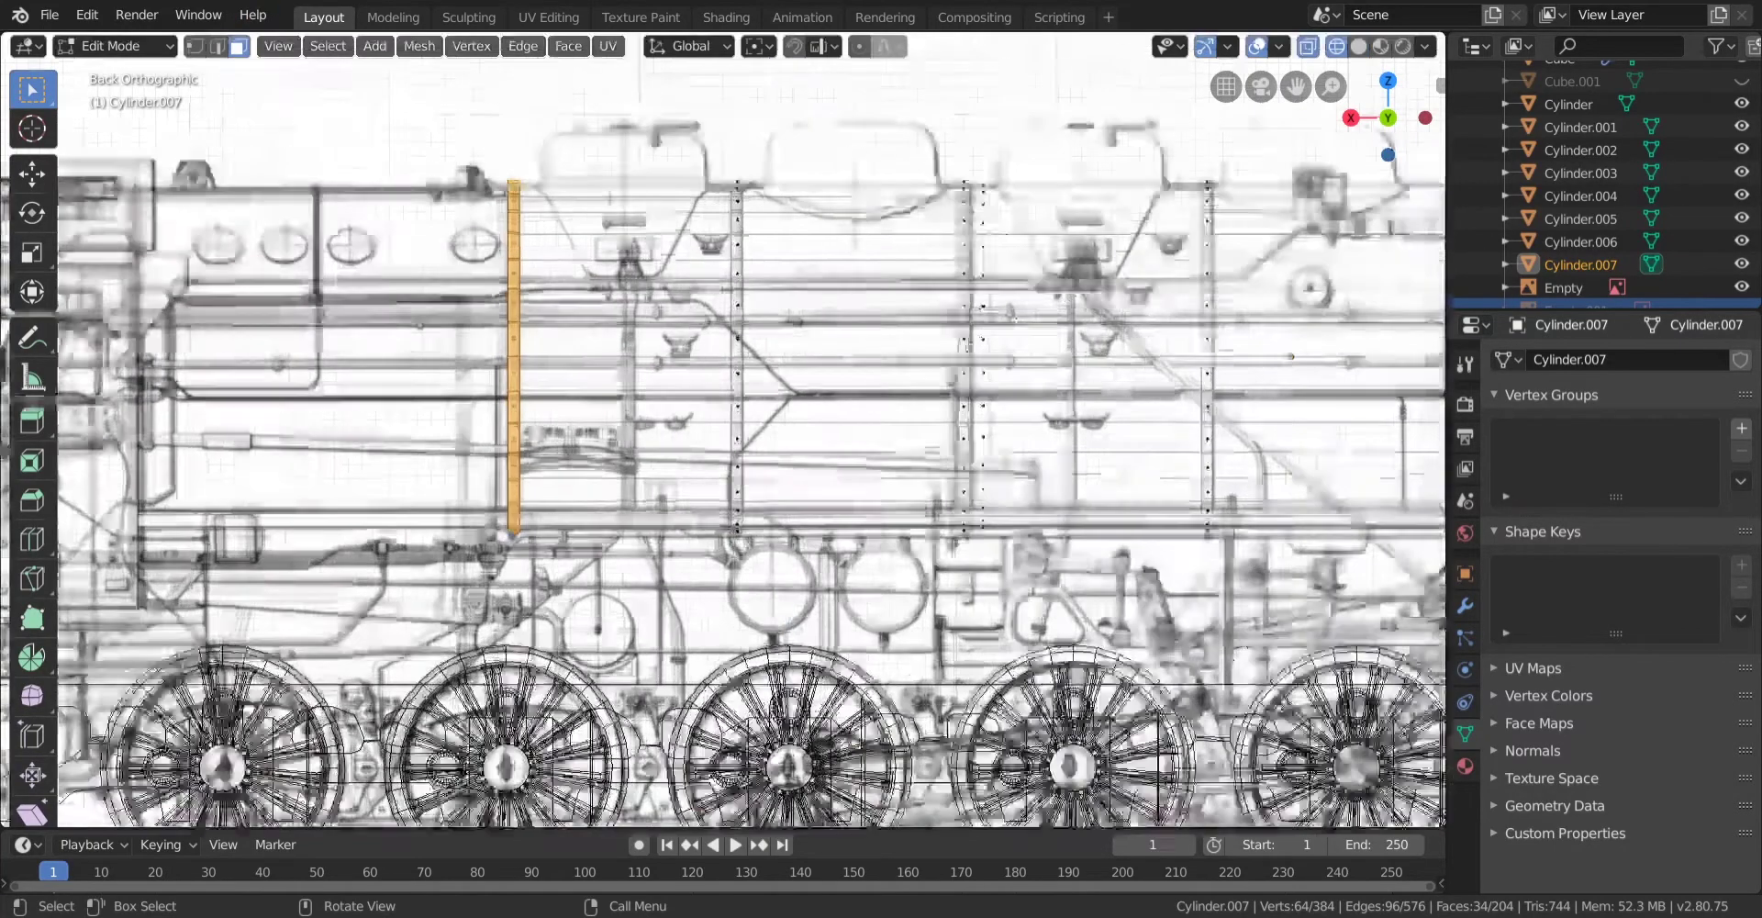
Select the full ring of side faces on the long boiler barrel, leaving out the raised bands.
{"action": "left_click", "coordinate": [984, 301], "text": "alt"}
{"action": "key", "text": "z"}
{"action": "left_click", "coordinate": [1141, 305]}
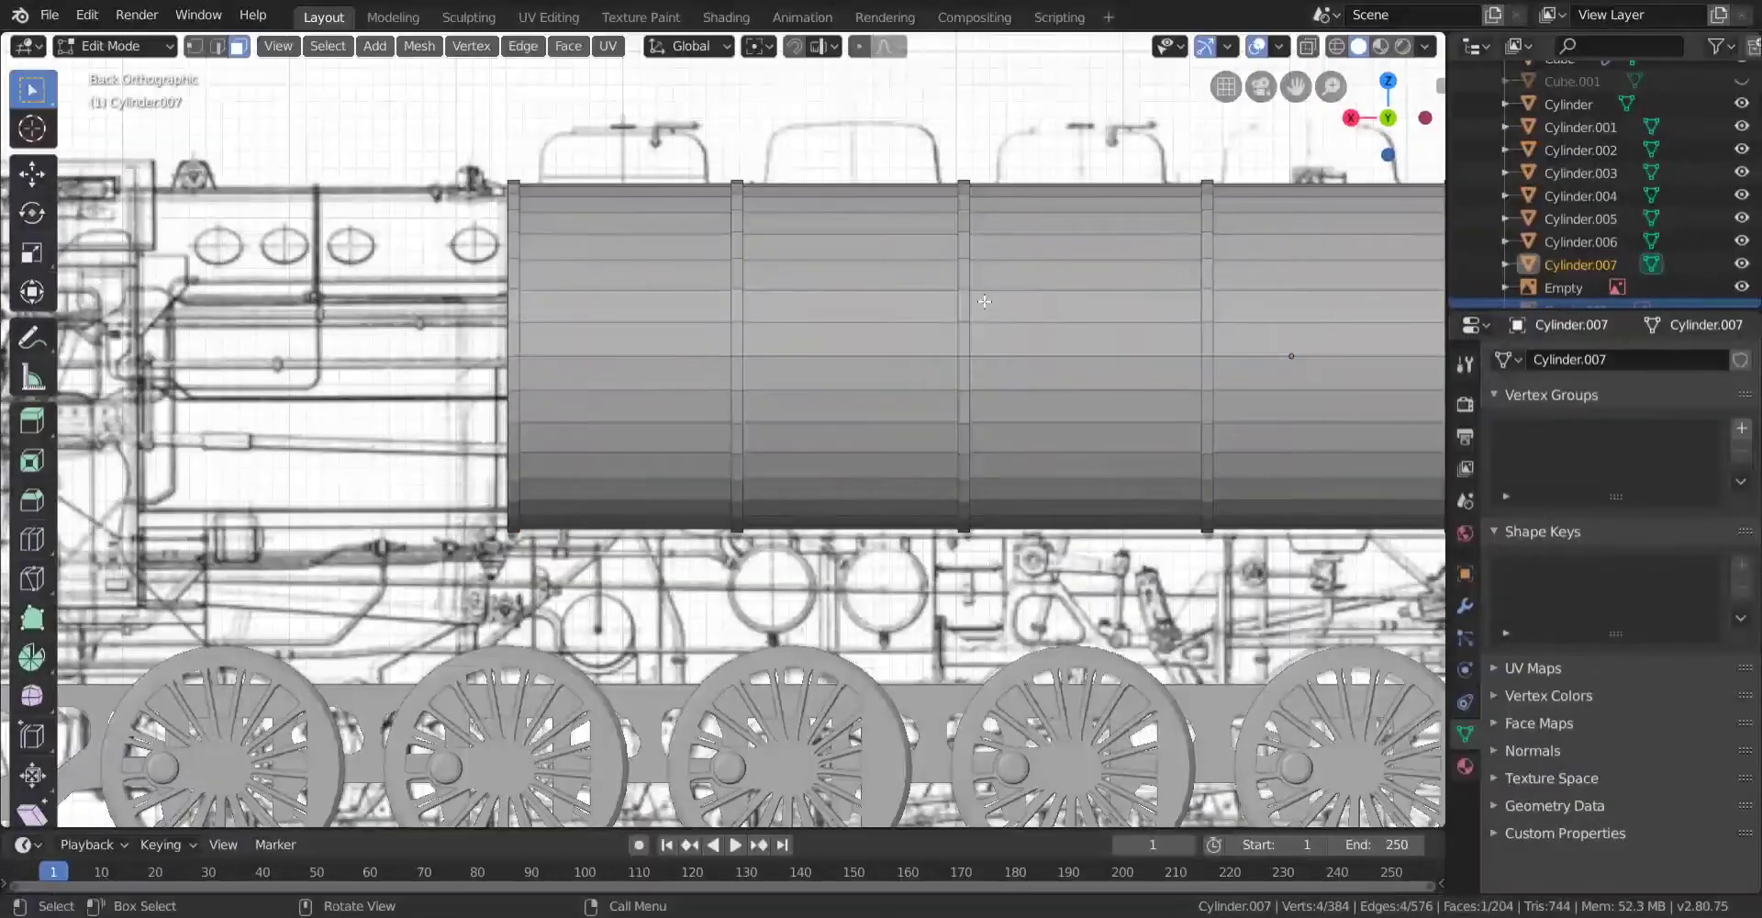
{"action": "left_click", "coordinate": [1002, 303], "text": "alt"}
{"action": "scroll", "coordinate": [734, 413], "scroll_direction": "down", "scroll_amount": 4}
{"action": "key", "text": "z"}
{"action": "left_click", "coordinate": [394, 486]}
{"action": "scroll", "coordinate": [605, 423], "scroll_direction": "up", "scroll_amount": 4}
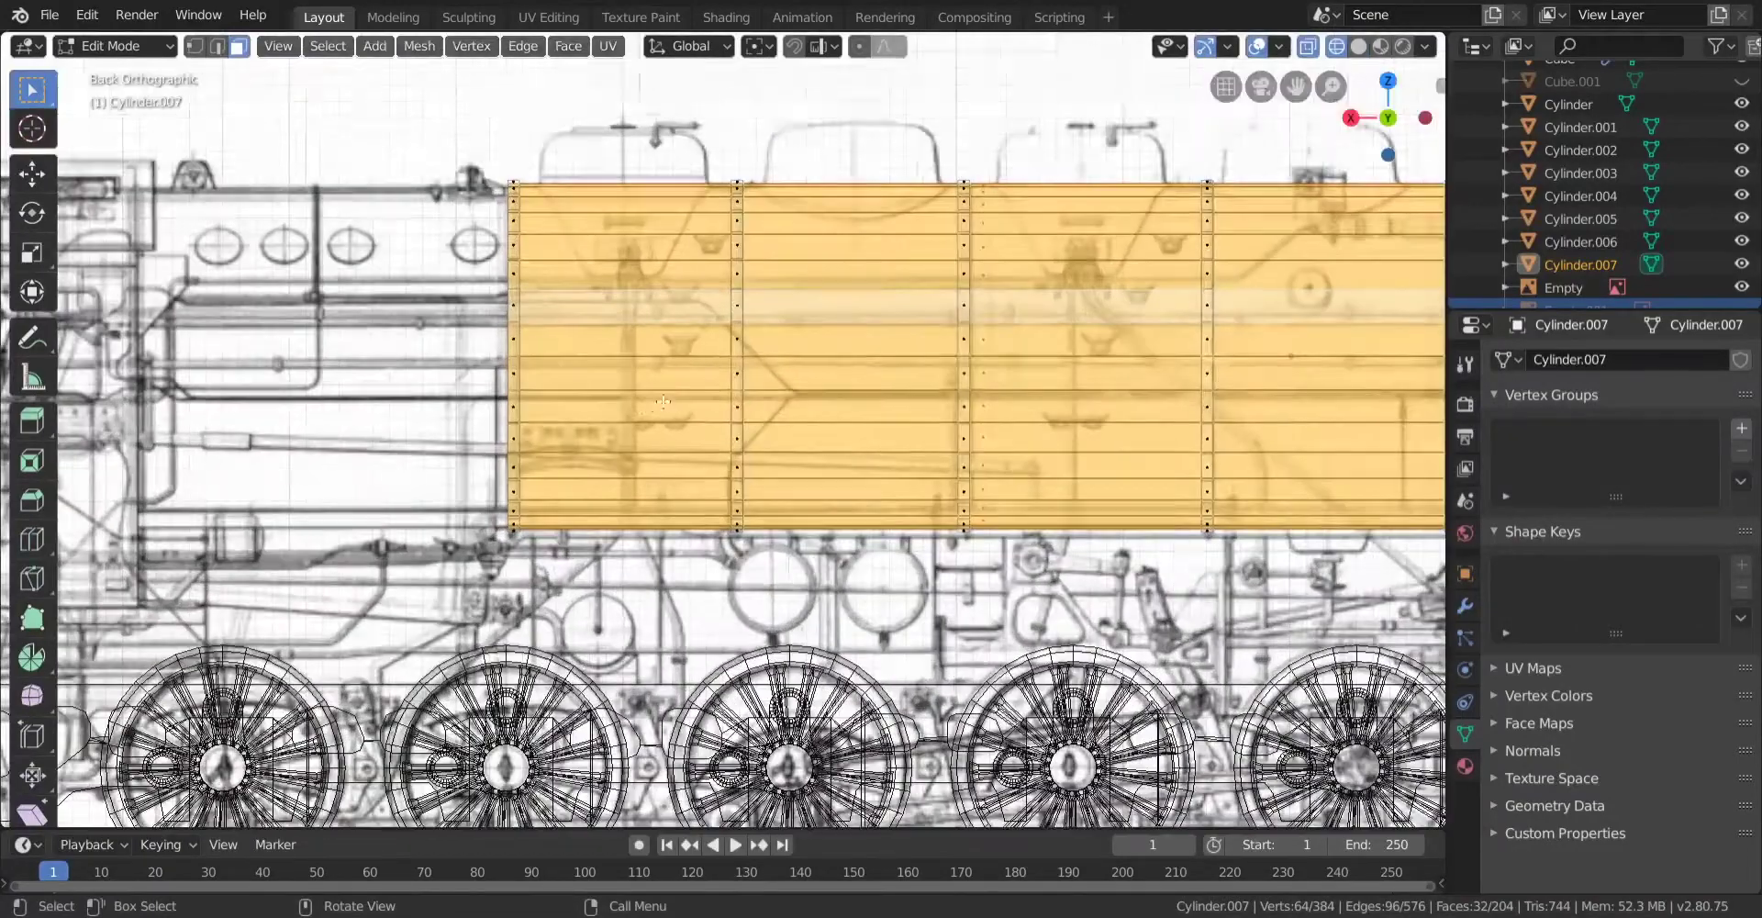
{"action": "key", "text": "z"}
{"action": "left_click", "coordinate": [857, 382]}
{"action": "mouse_move", "coordinate": [738, 436]}
{"action": "middle_mouse_down"}
{"action": "mouse_move", "coordinate": [779, 429]}
{"action": "mouse_move", "coordinate": [903, 474]}
{"action": "mouse_move", "coordinate": [751, 485]}
{"action": "middle_mouse_up"}
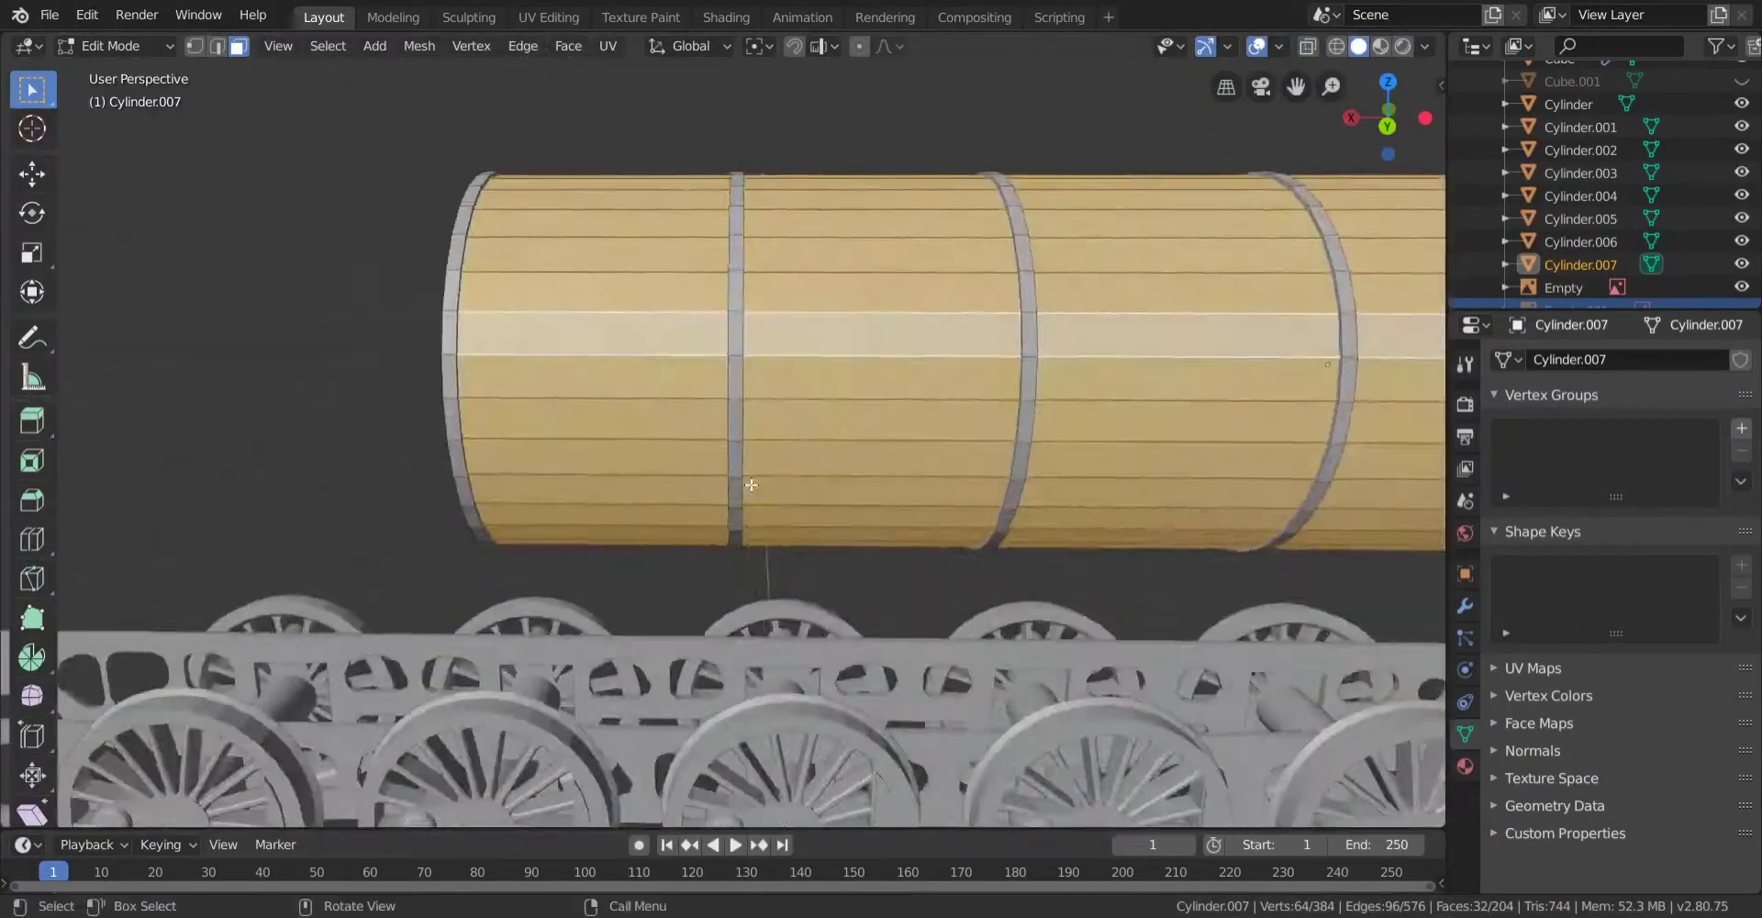
{"action": "key", "text": "Tab"}
Check the boiler's length and diameter against the side- and front-view blueprints, including the area toward the cab.
{"action": "scroll", "coordinate": [750, 485], "scroll_direction": "down", "scroll_amount": 5}
{"action": "left_click", "coordinate": [1386, 125]}
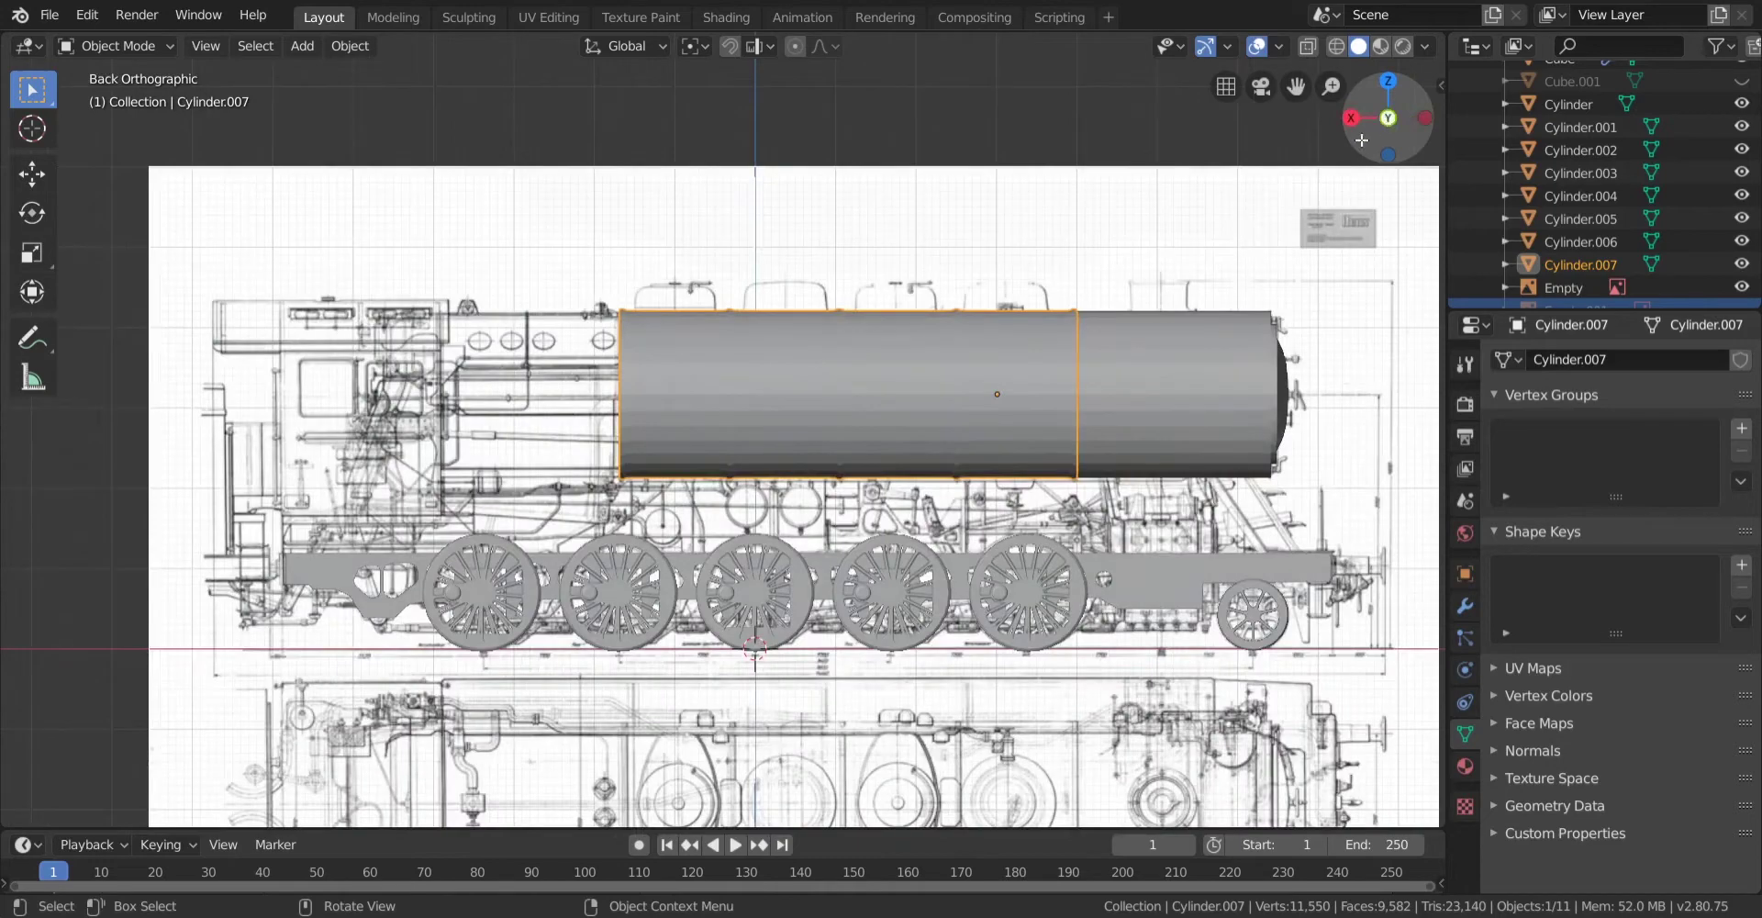
{"action": "scroll", "coordinate": [734, 529], "scroll_direction": "up", "scroll_amount": 3}
{"action": "middle_click_drag", "start_coordinate": [734, 529], "coordinate": [788, 142], "text": "shift"}
{"action": "scroll", "coordinate": [788, 142], "scroll_direction": "down", "scroll_amount": 5}
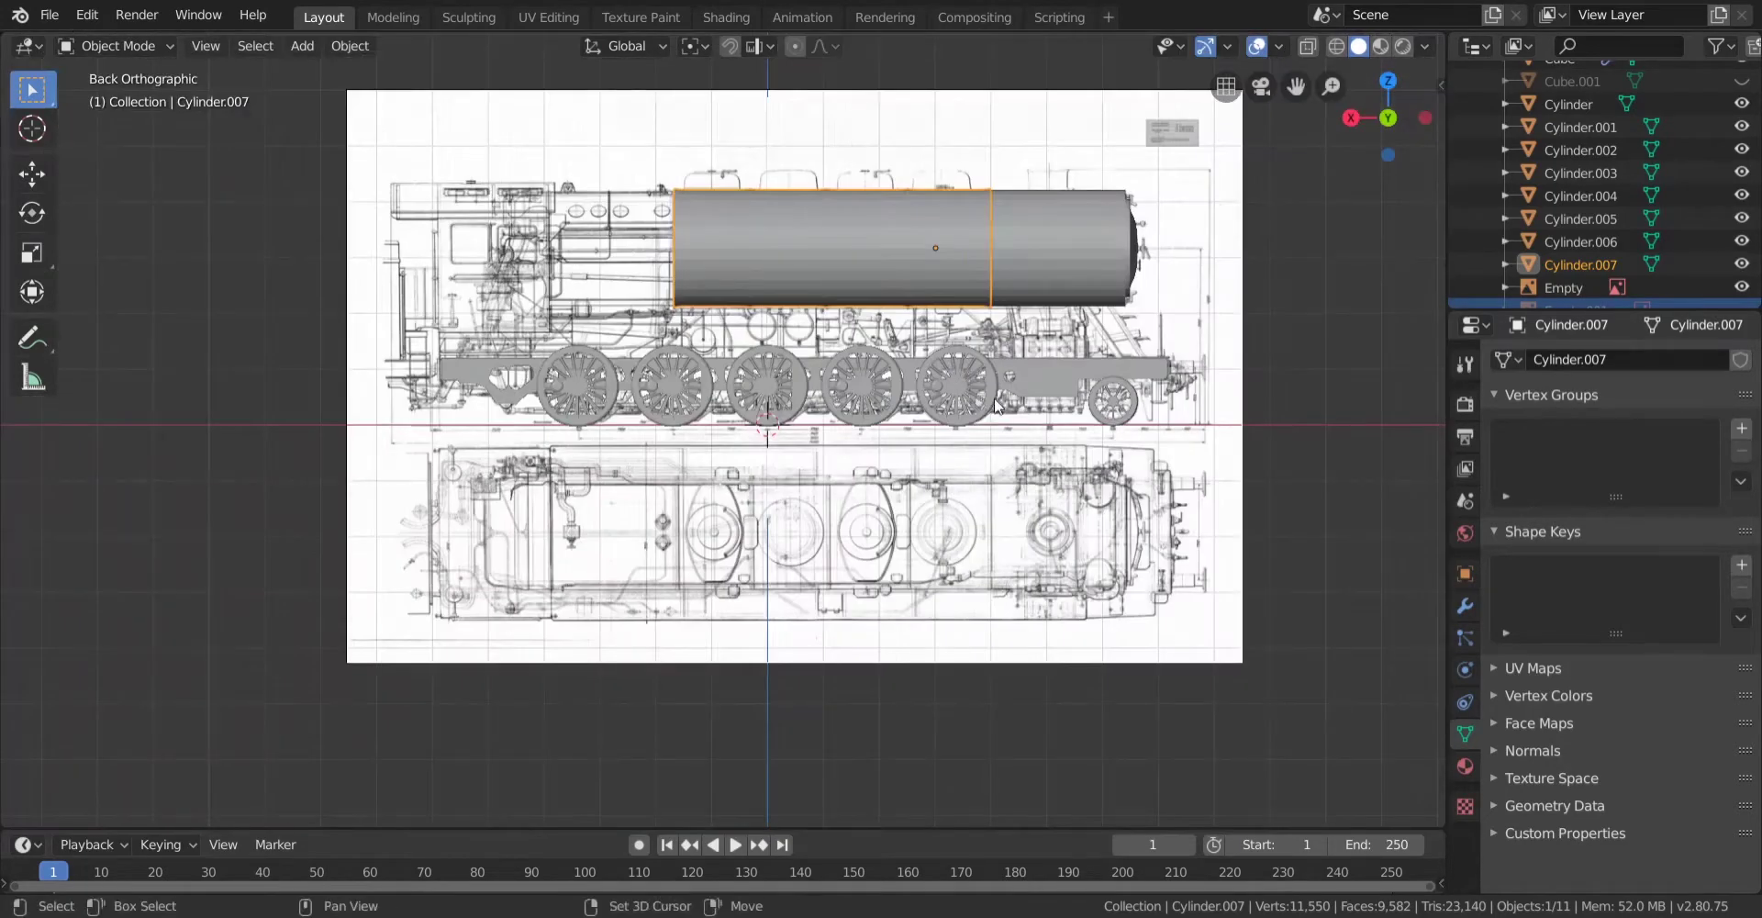
{"action": "middle_click_drag", "start_coordinate": [994, 398], "coordinate": [744, 533], "text": "shift"}
{"action": "left_click", "coordinate": [1425, 117]}
{"action": "scroll", "coordinate": [539, 461], "scroll_direction": "up", "scroll_amount": 2}
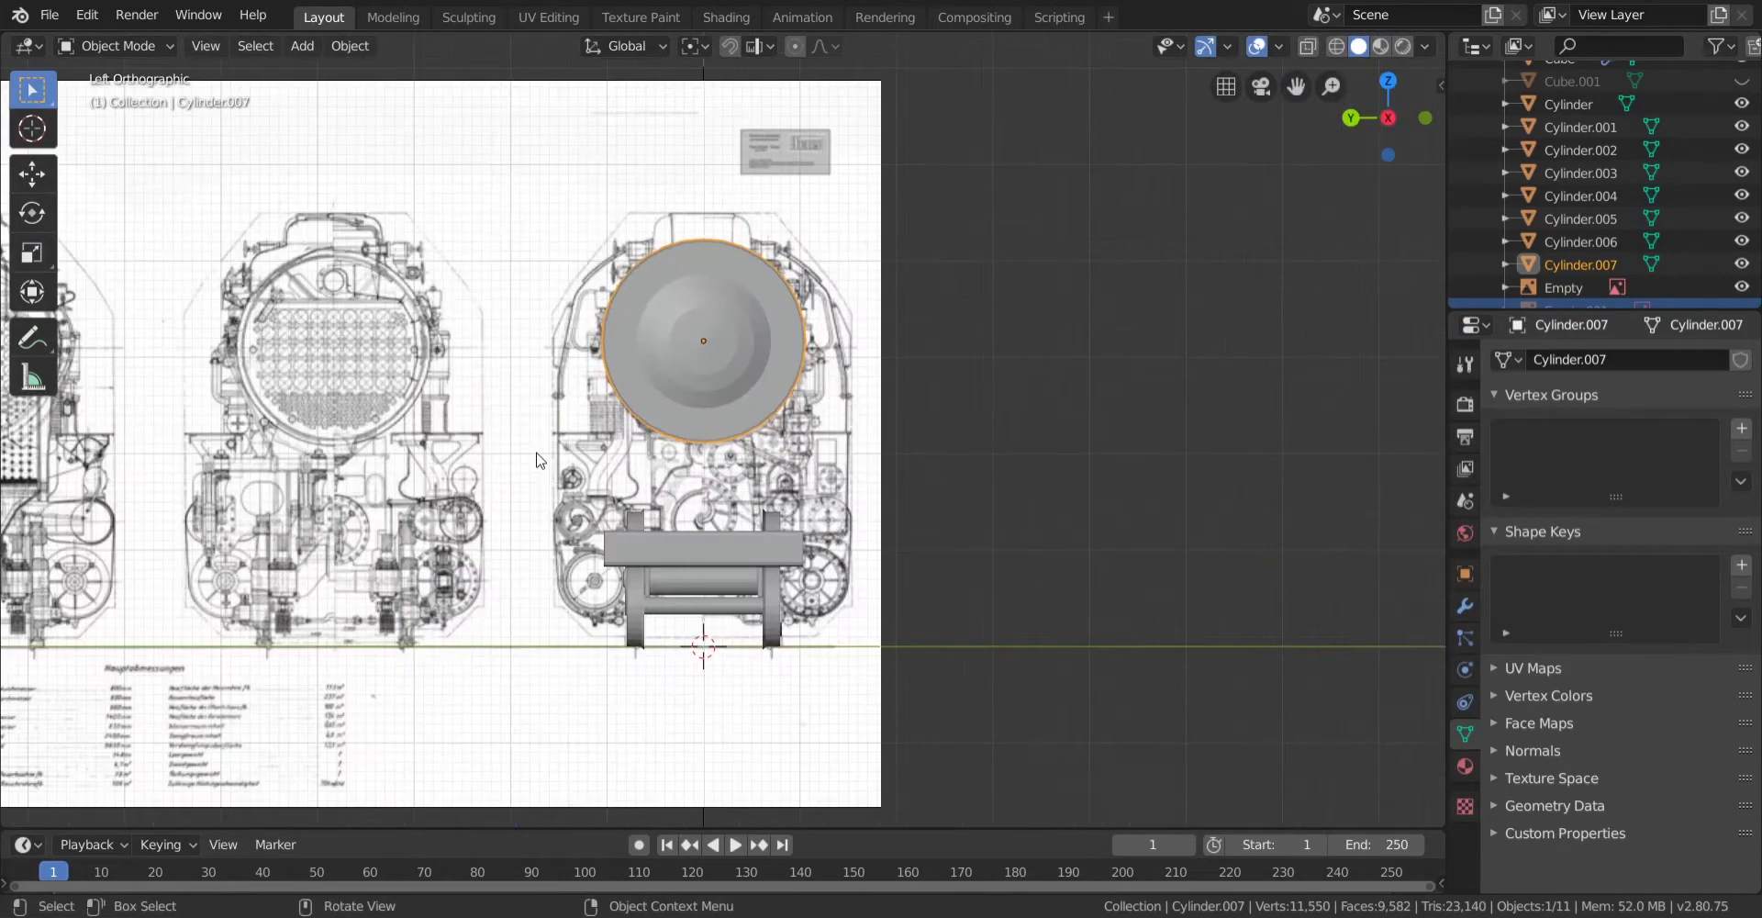
{"action": "left_click", "coordinate": [1352, 116]}
{"action": "scroll", "coordinate": [866, 341], "scroll_direction": "down", "scroll_amount": 4}
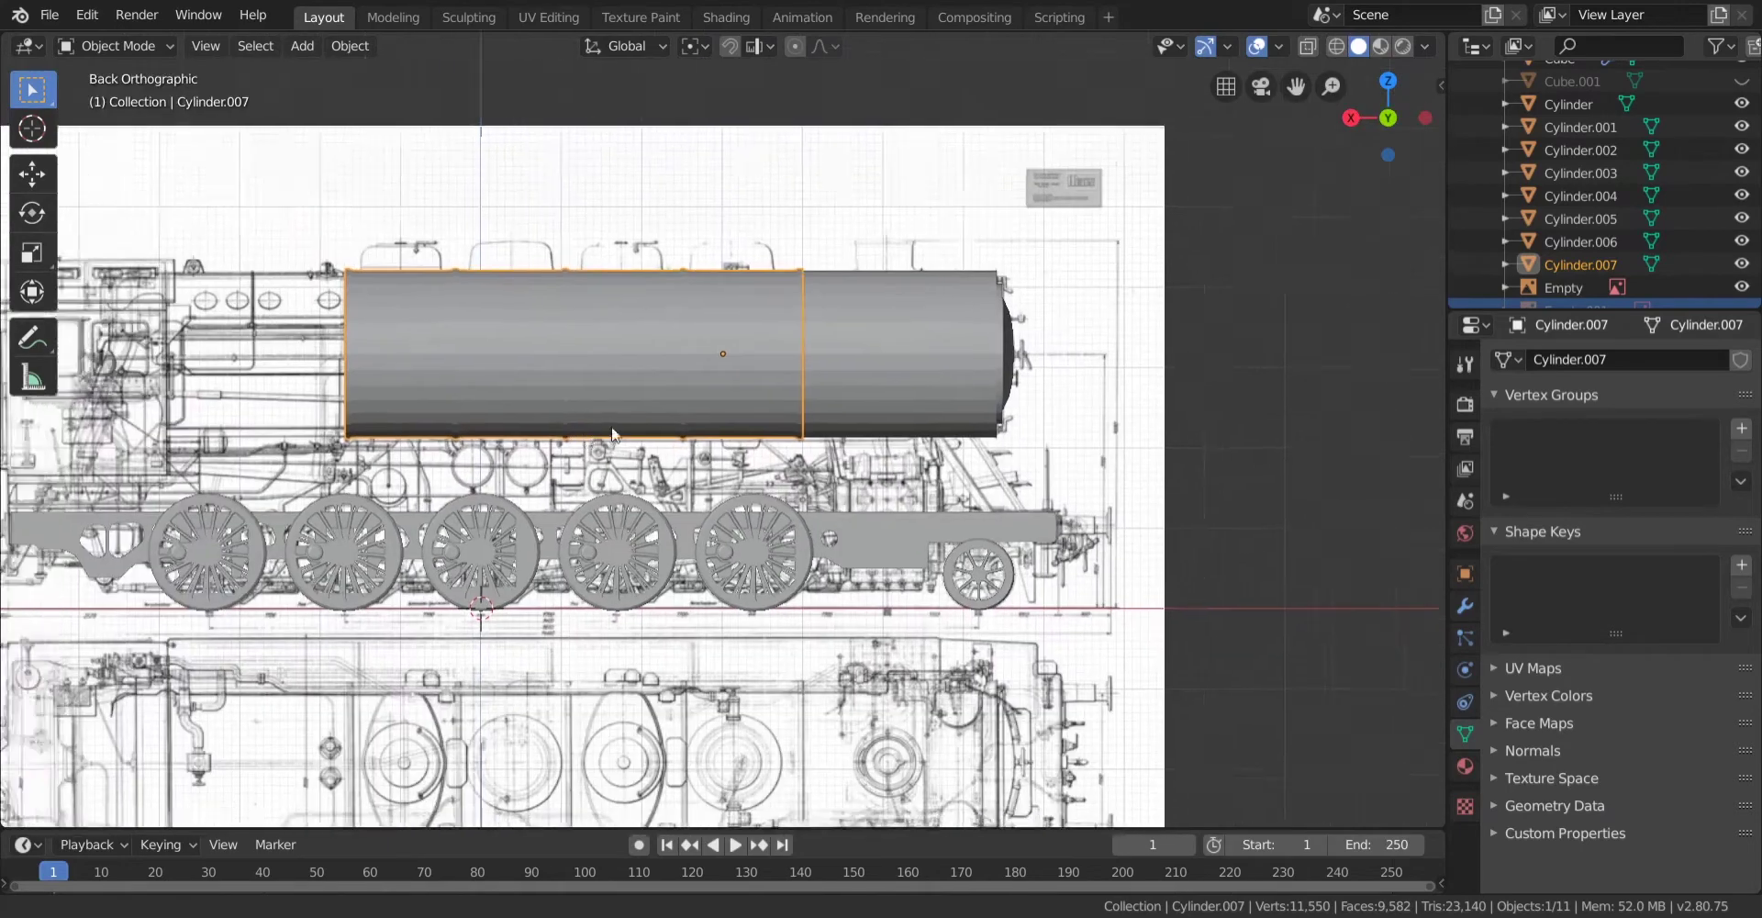
{"action": "scroll", "coordinate": [649, 420], "scroll_direction": "up", "scroll_amount": 4}
{"action": "key", "text": "Tab"}
{"action": "scroll", "coordinate": [650, 420], "scroll_direction": "down", "scroll_amount": 4}
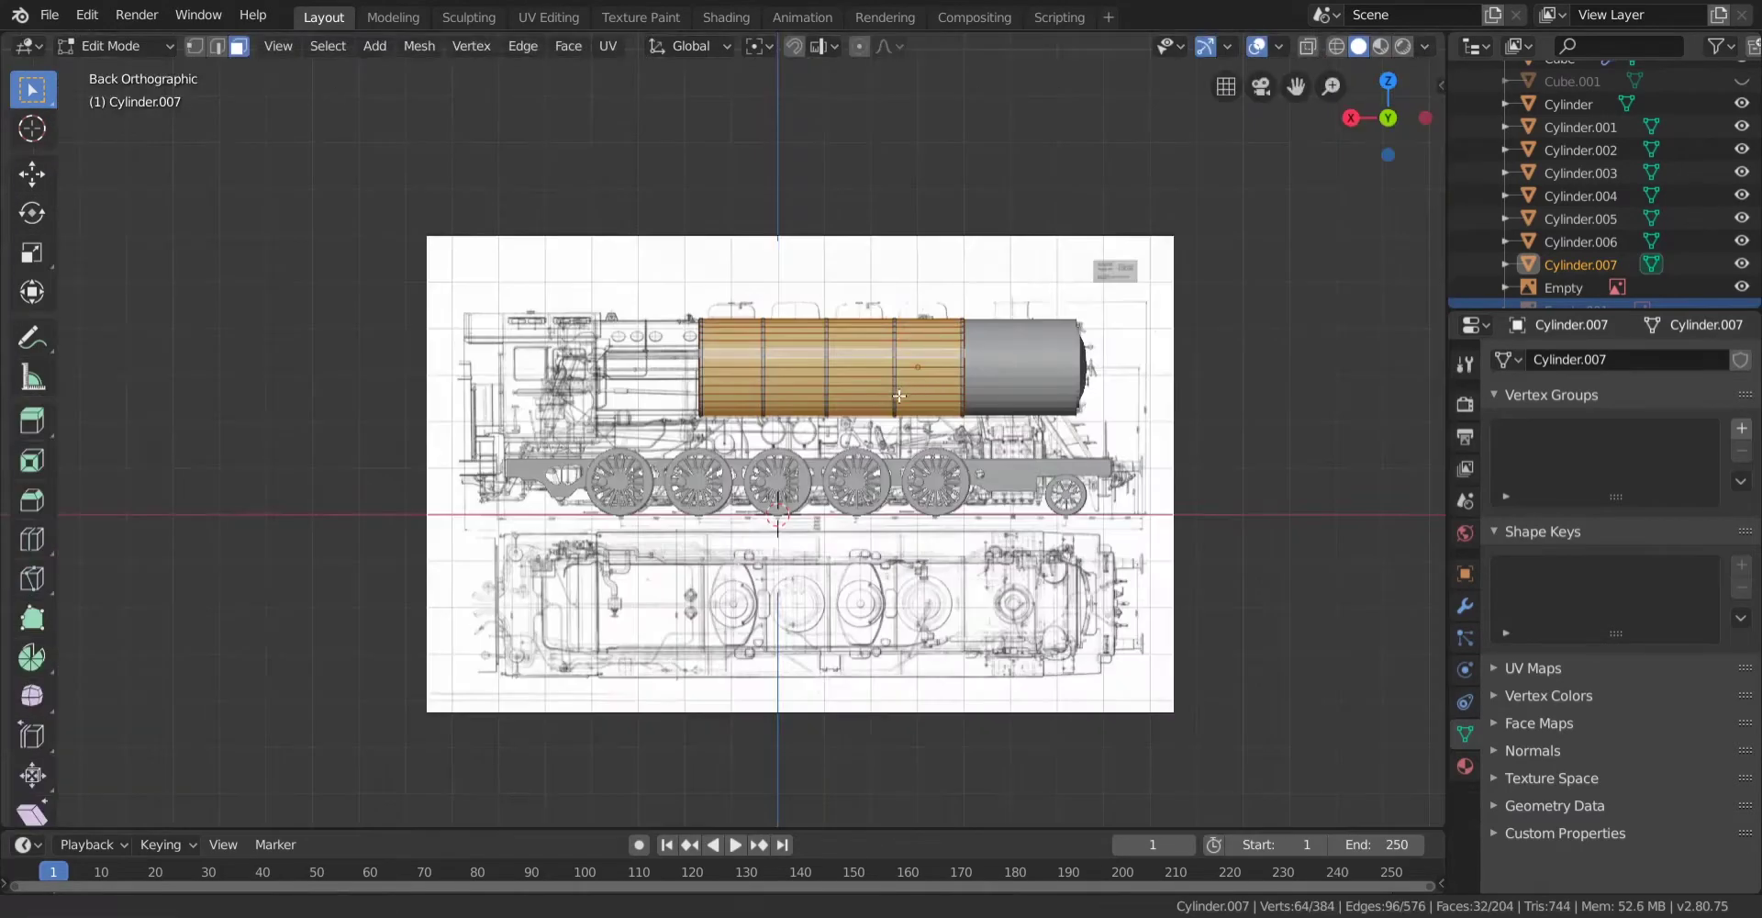
{"action": "scroll", "coordinate": [931, 456], "scroll_direction": "up", "scroll_amount": 1}
{"action": "scroll", "coordinate": [772, 453], "scroll_direction": "up", "scroll_amount": 3}
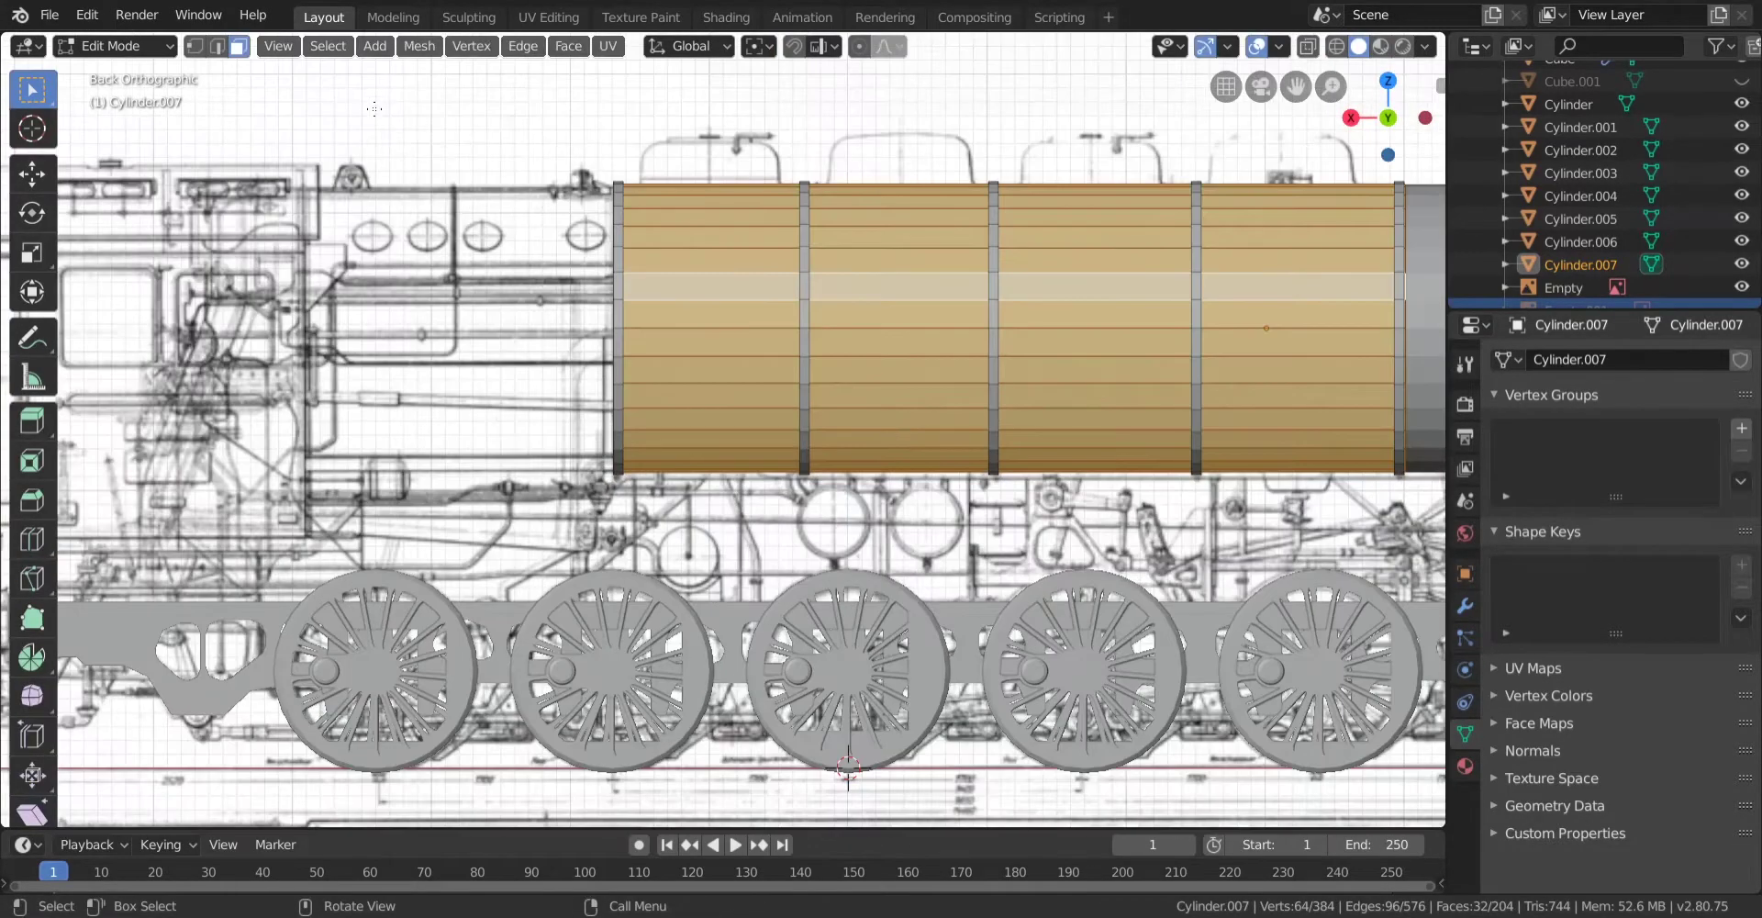
Add a cylinder between the banded boiler and the cab at X 2.96 m and Z 3.16 m, rotated 90° about Y.
{"action": "key", "text": "Tab"}
{"action": "left_click", "coordinate": [302, 46]}
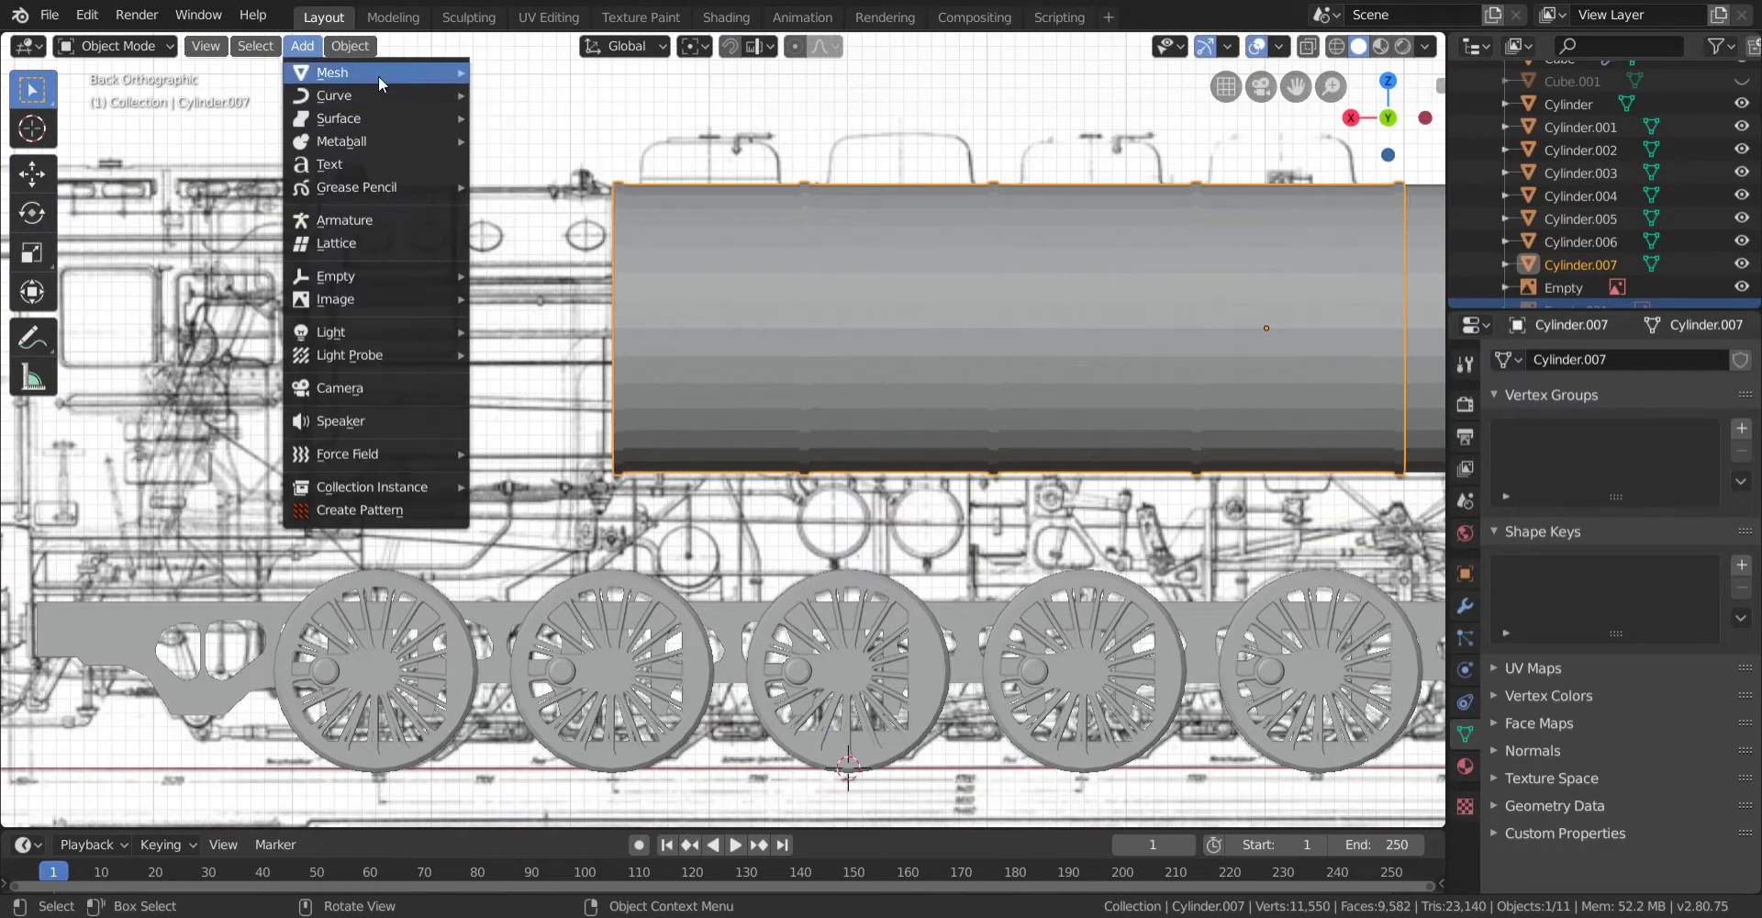
{"action": "mouse_move", "coordinate": [367, 73]}
{"action": "left_click", "coordinate": [550, 187]}
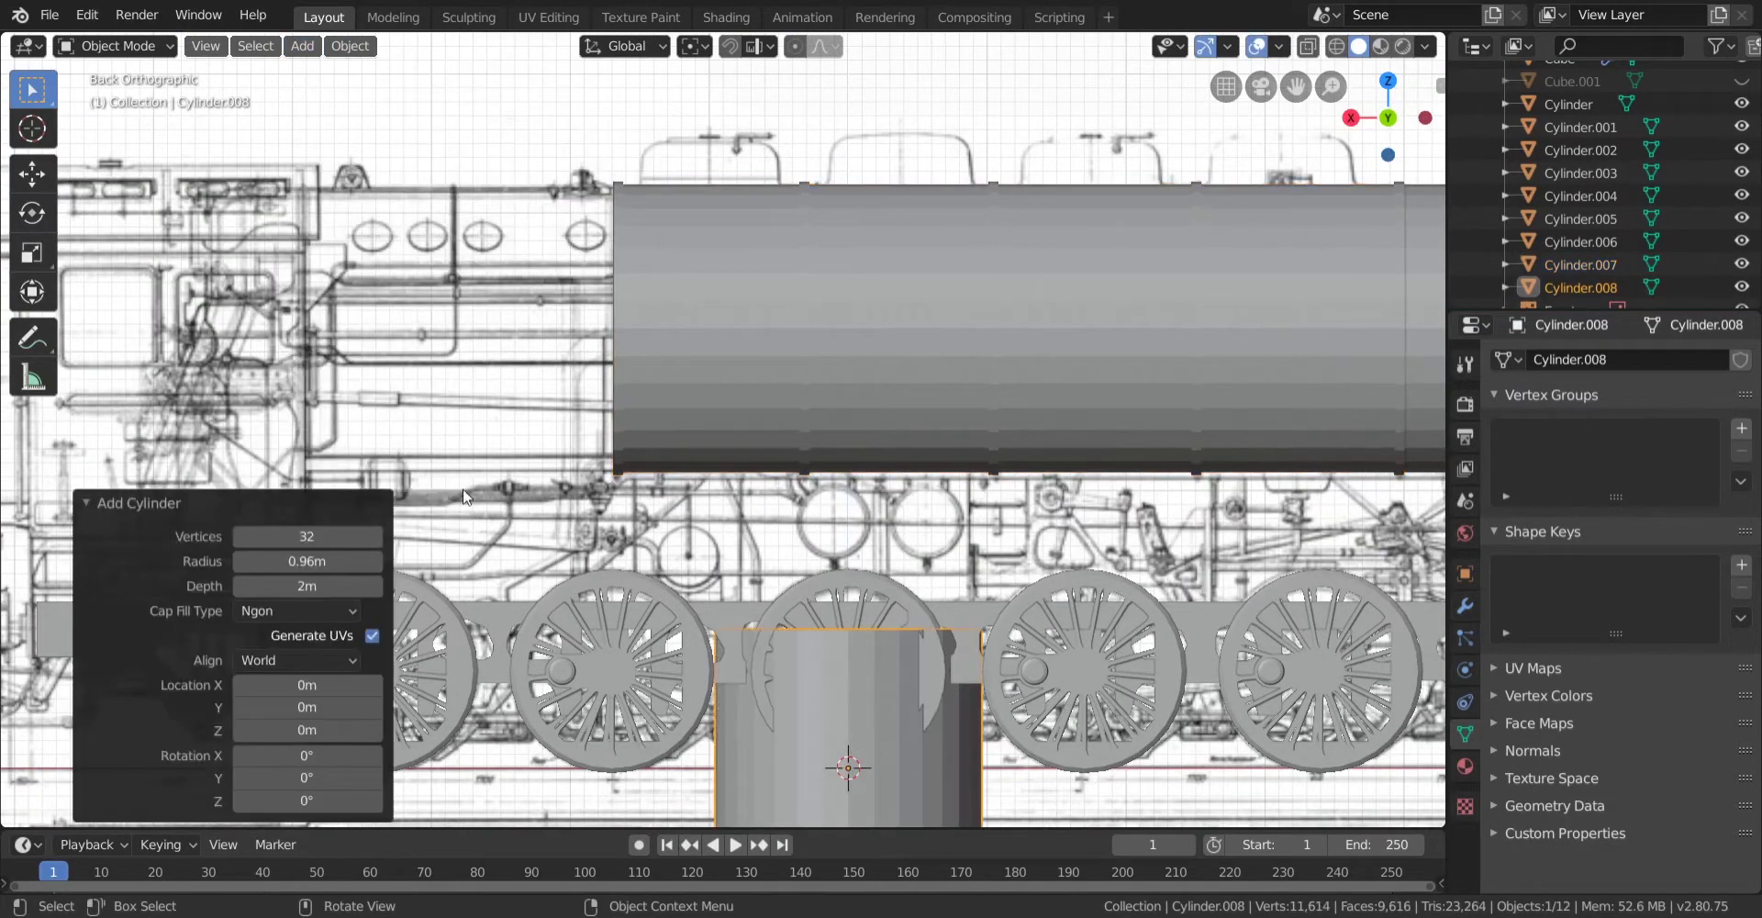
{"action": "middle_click_drag", "start_coordinate": [463, 488], "coordinate": [875, 482], "text": "shift"}
{"action": "left_click_drag", "start_coordinate": [286, 725], "coordinate": [593, 646]}
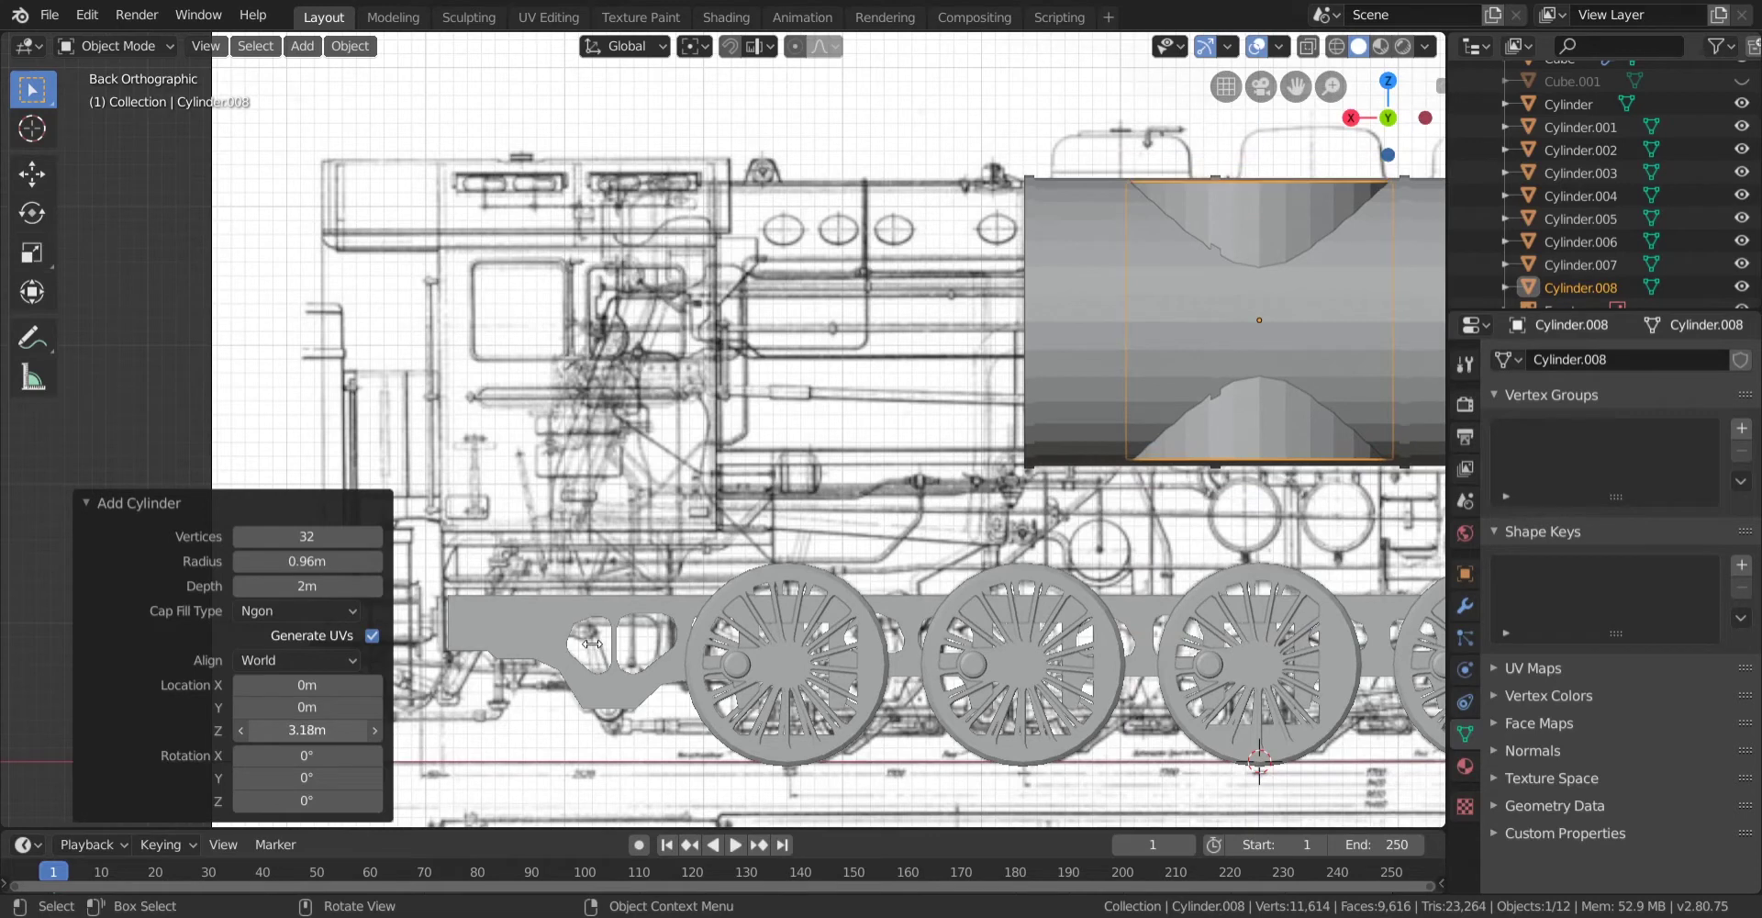
{"action": "left_click_drag", "start_coordinate": [289, 682], "coordinate": [593, 662]}
{"action": "scroll", "coordinate": [978, 306], "scroll_direction": "up", "scroll_amount": 2}
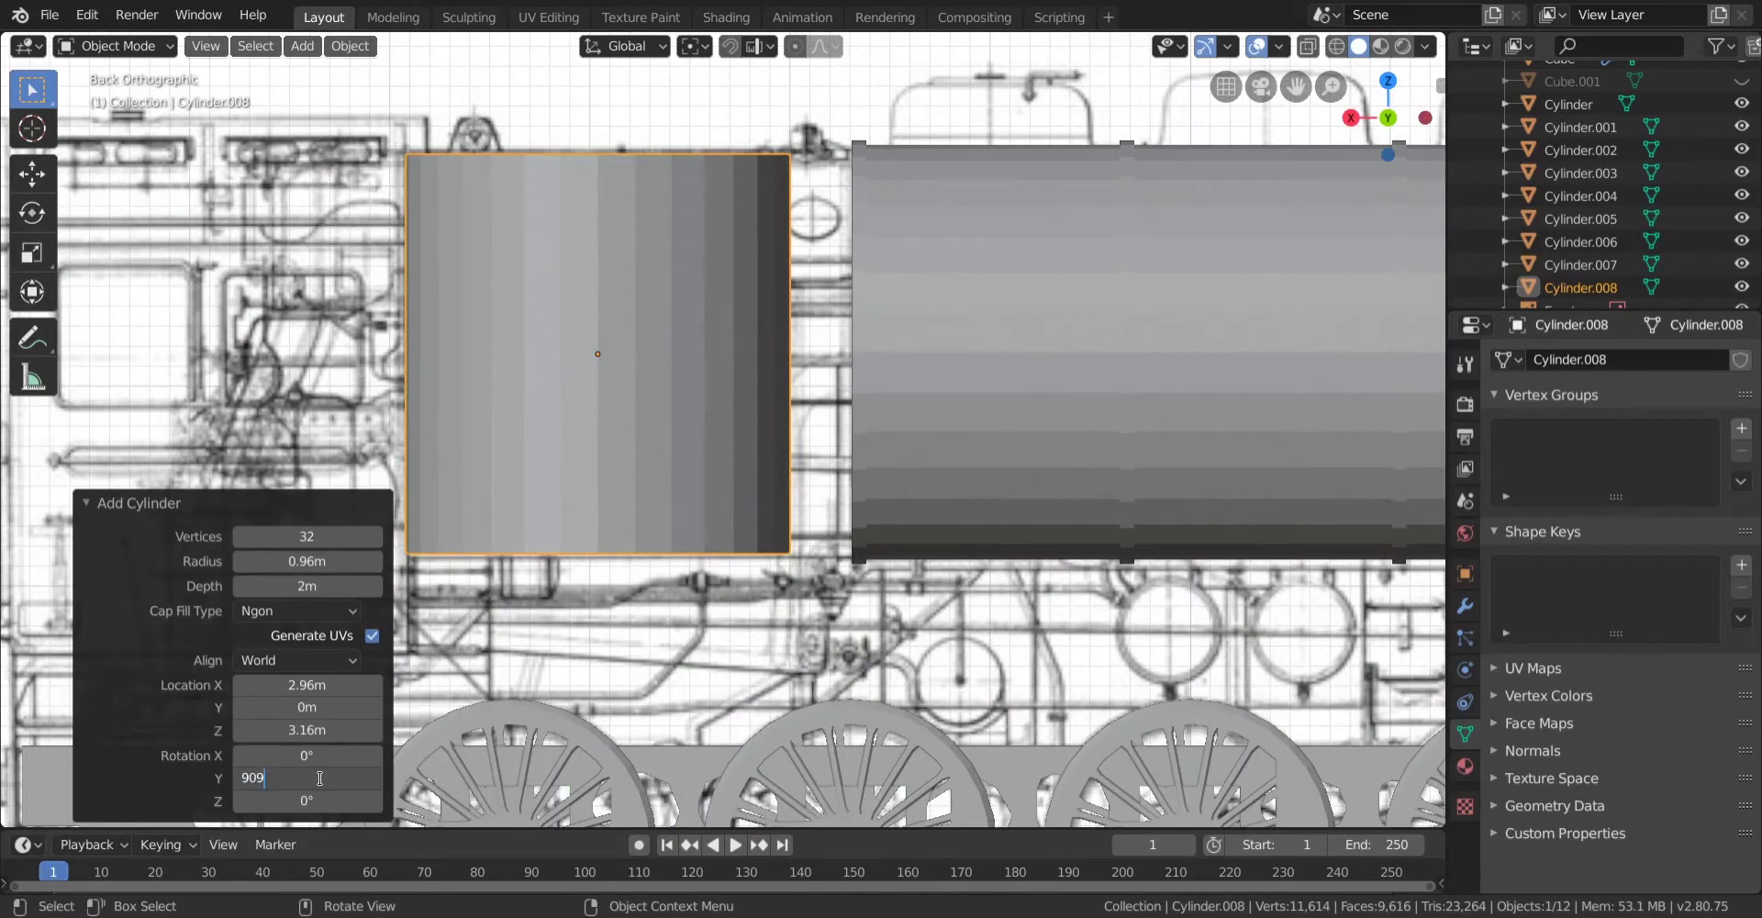
{"action": "key", "text": "Return"}
Increase the new cylinder's radius to 1.02 m to match the boiler outline in the side-view blueprint.
{"action": "key", "text": "shift+z"}
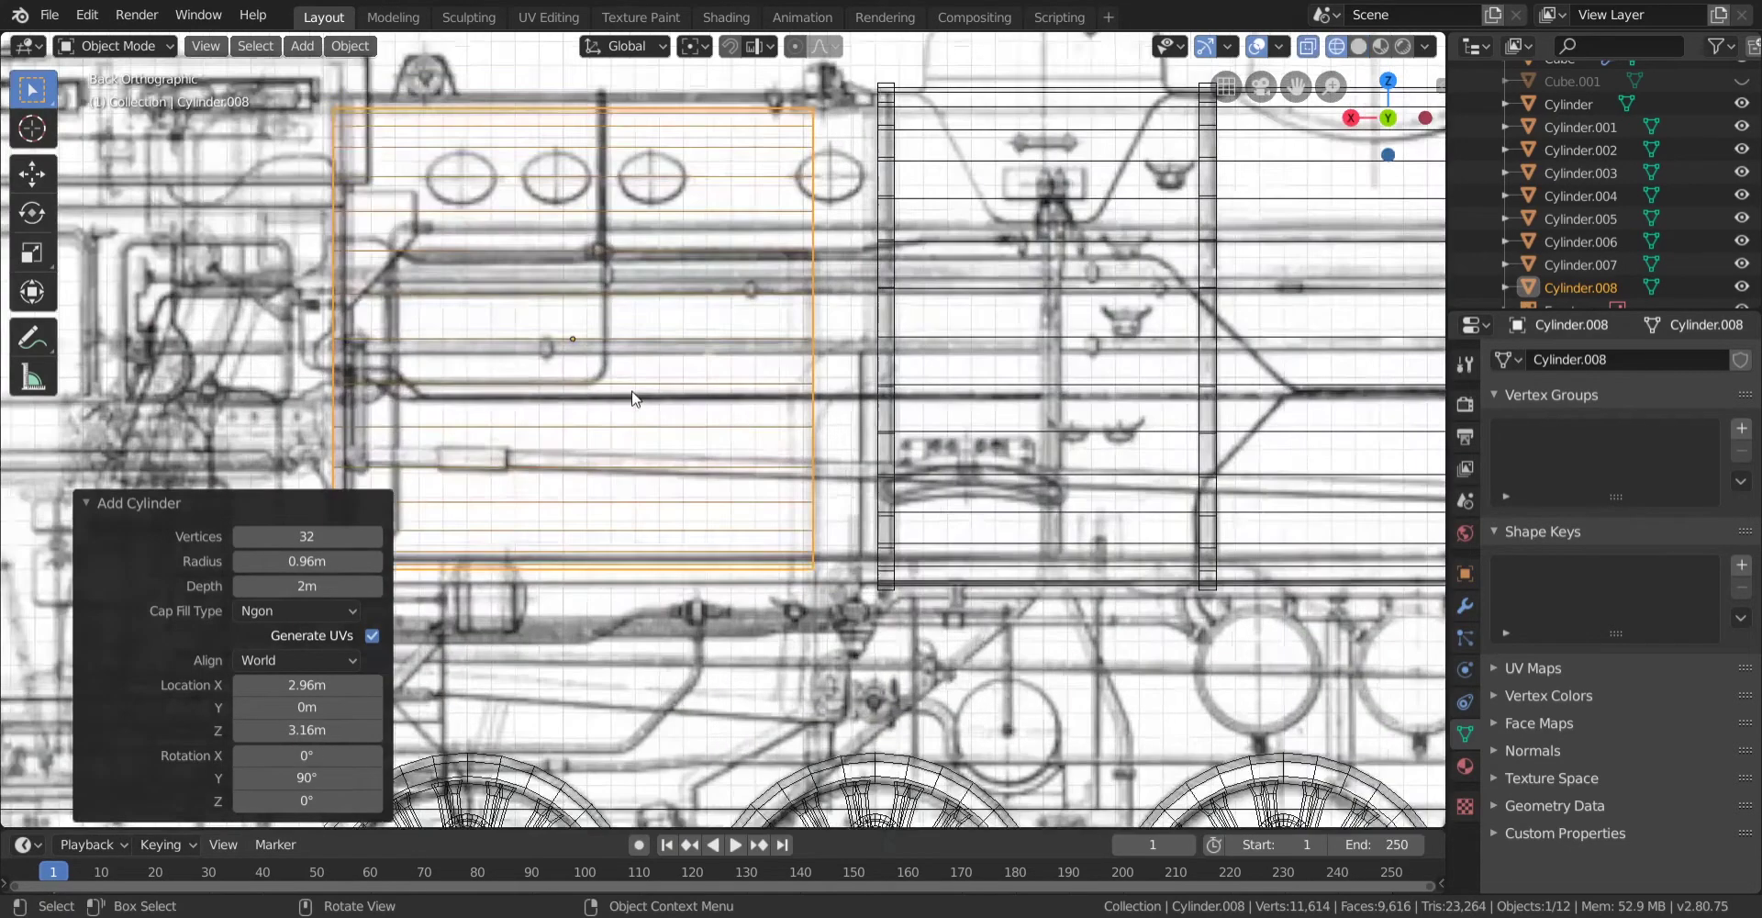
{"action": "scroll", "coordinate": [669, 531], "scroll_direction": "up", "scroll_amount": 2}
{"action": "scroll", "coordinate": [647, 603], "scroll_direction": "down", "scroll_amount": 2}
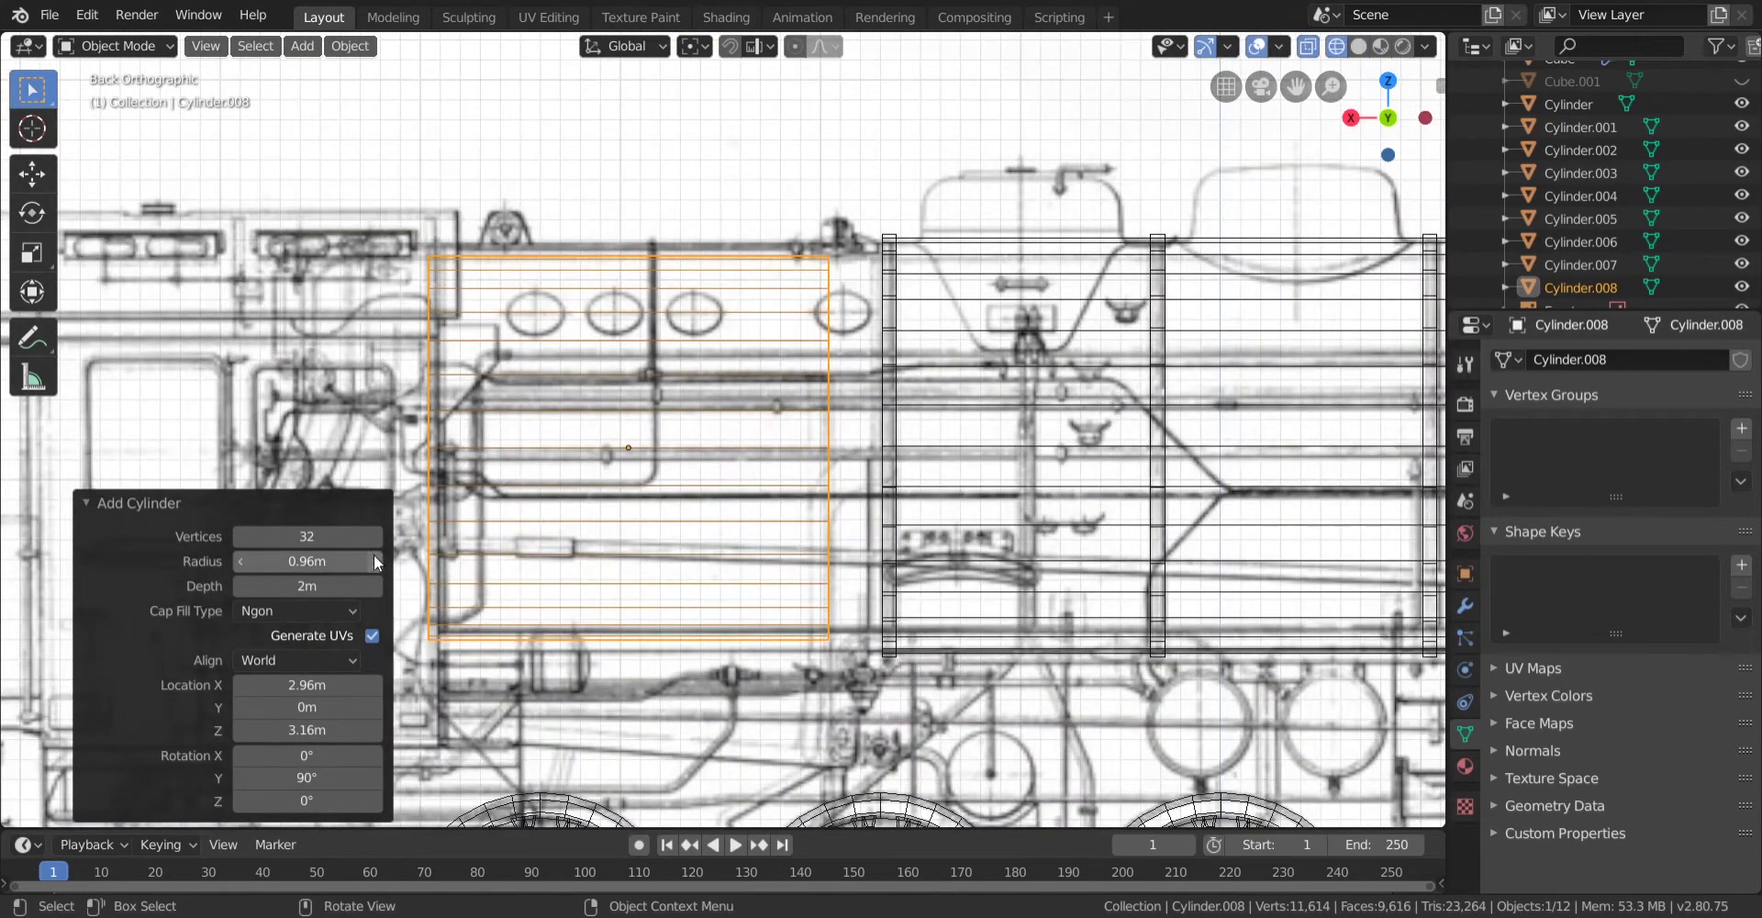
{"action": "left_click", "coordinate": [376, 562]}
{"action": "left_click", "coordinate": [375, 562]}
{"action": "left_click", "coordinate": [375, 561]}
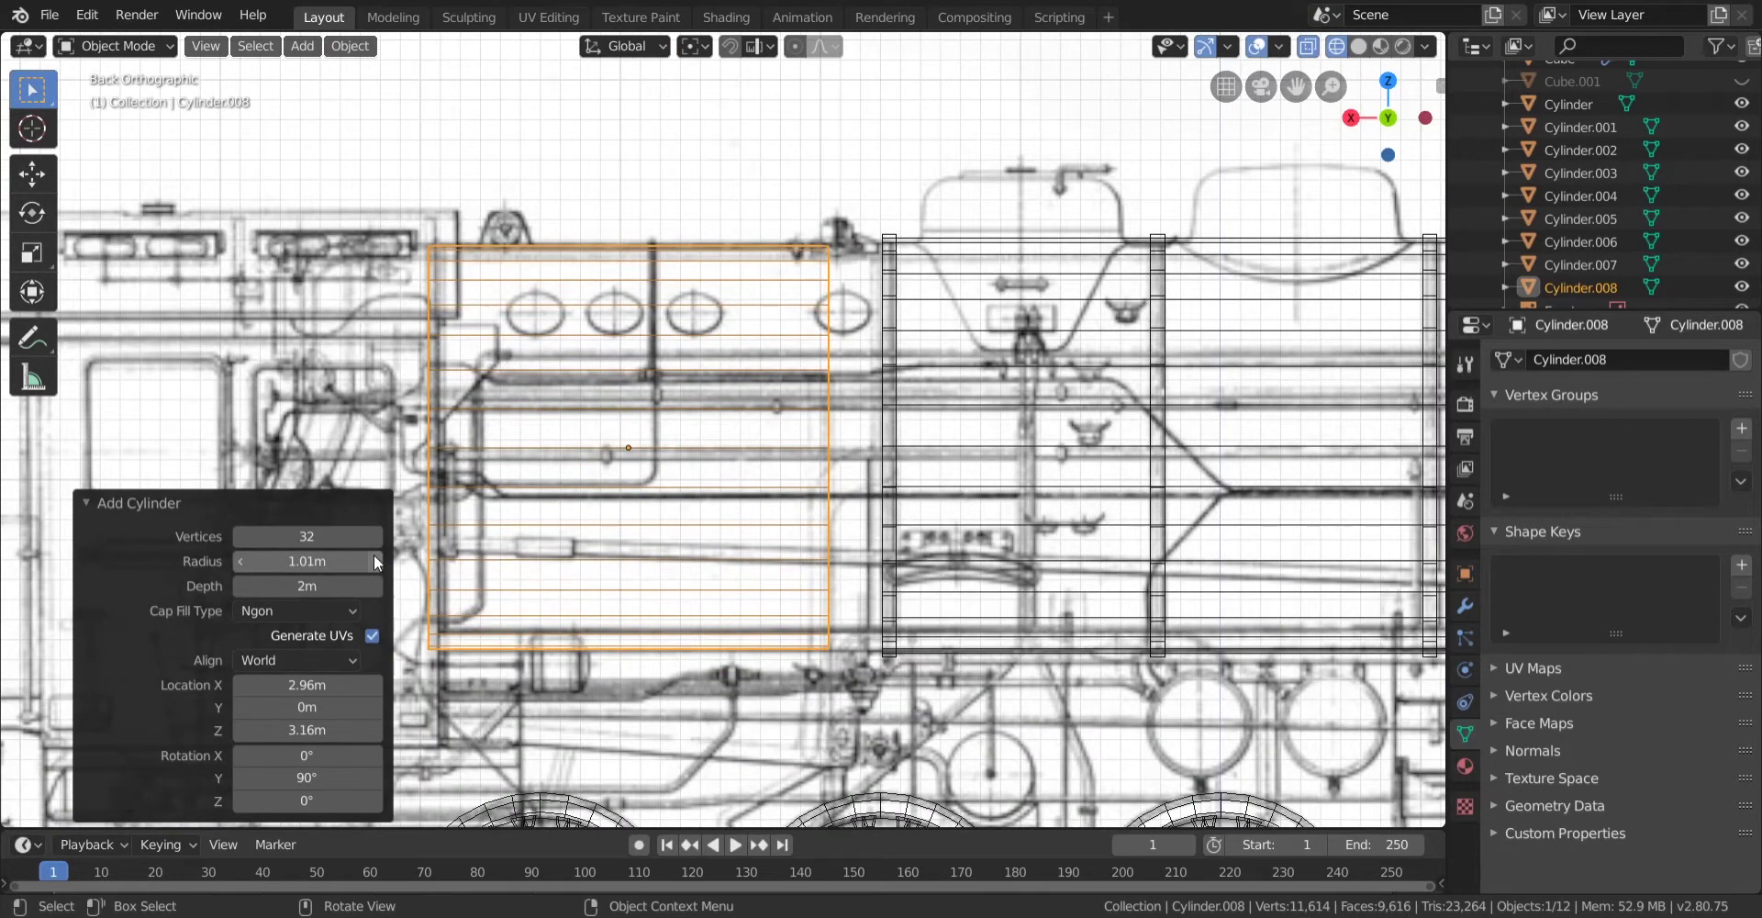
{"action": "left_click", "coordinate": [376, 561]}
{"action": "scroll", "coordinate": [685, 415], "scroll_direction": "up", "scroll_amount": 2}
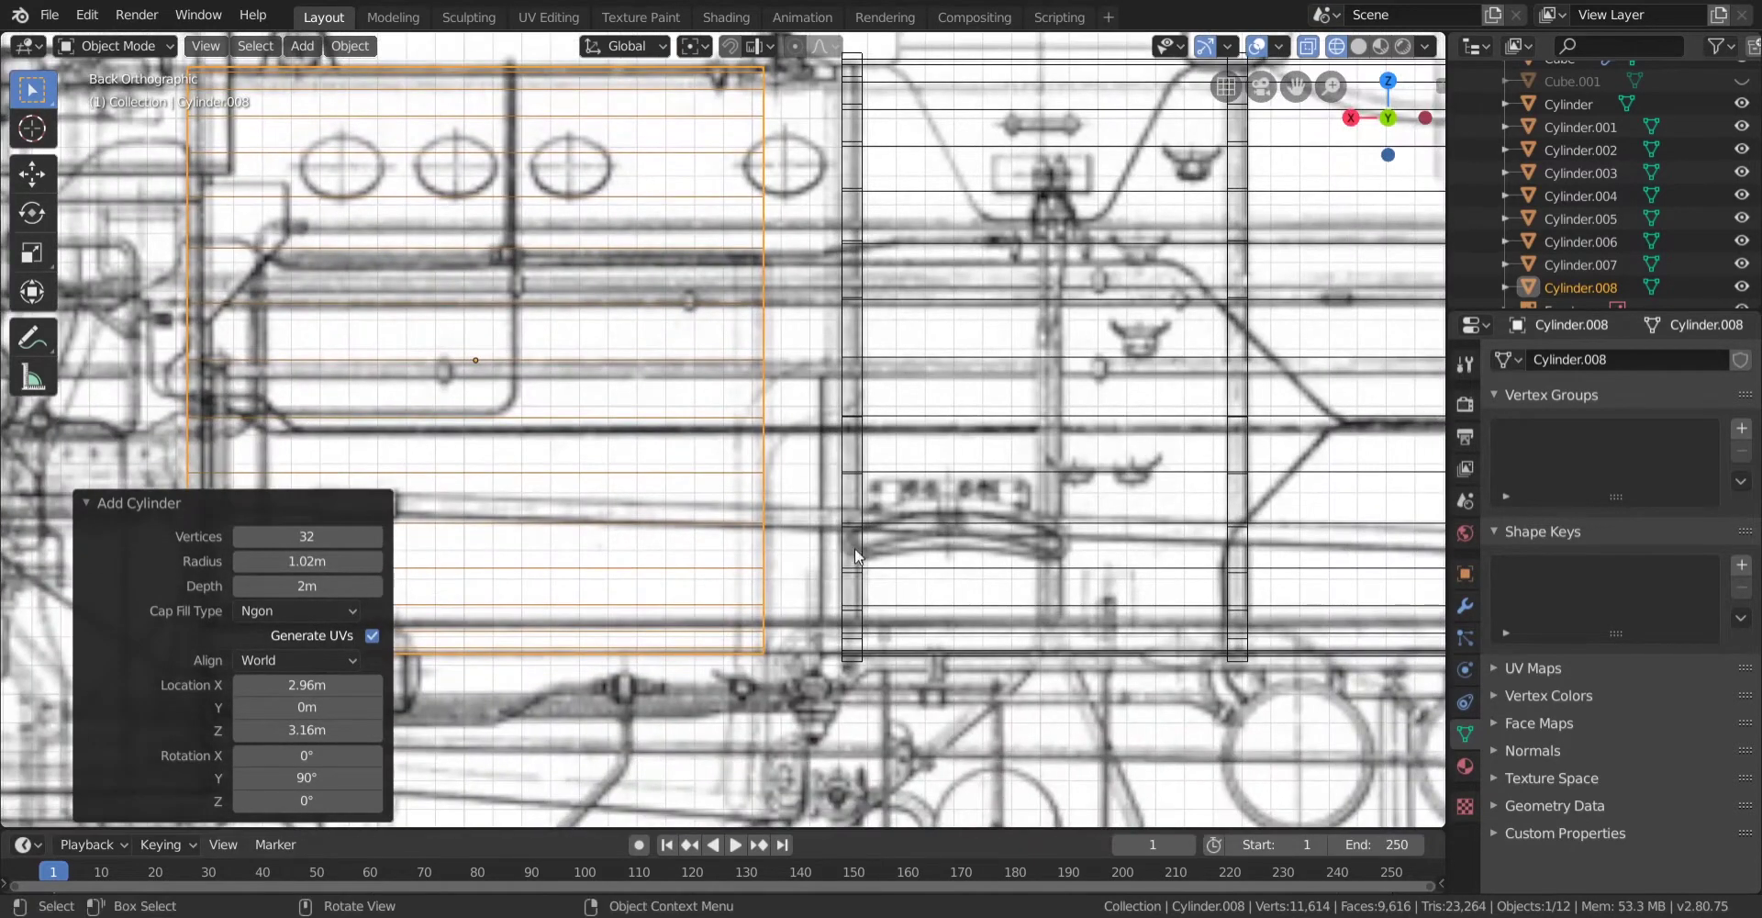
Shift the new cylinder to X 2.69 m so it meets the rear end of the banded boiler.
{"action": "key", "text": "z"}
{"action": "key", "text": "z"}
{"action": "mouse_move", "coordinate": [273, 688]}
{"action": "left_mouse_down"}
{"action": "mouse_move", "coordinate": [246, 688]}
{"action": "mouse_move", "coordinate": [281, 693]}
{"action": "left_mouse_up"}
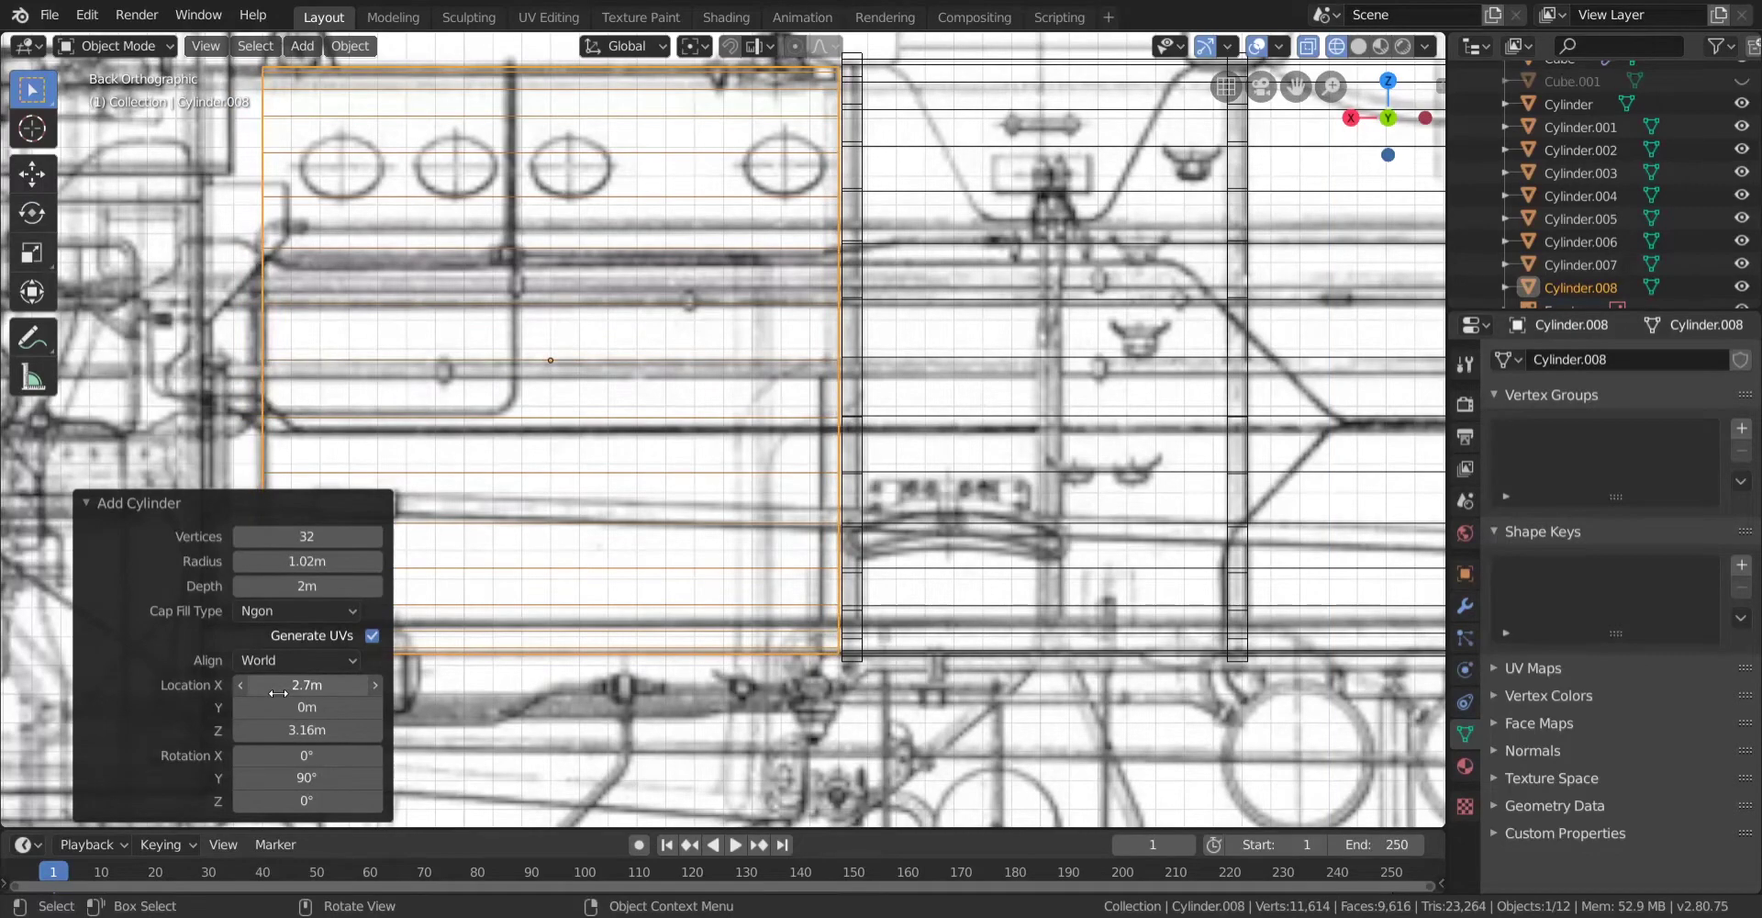
{"action": "left_click", "coordinate": [241, 685]}
{"action": "scroll", "coordinate": [443, 556], "scroll_direction": "down", "scroll_amount": 4}
{"action": "middle_click_drag", "start_coordinate": [311, 281], "coordinate": [407, 292], "text": "shift"}
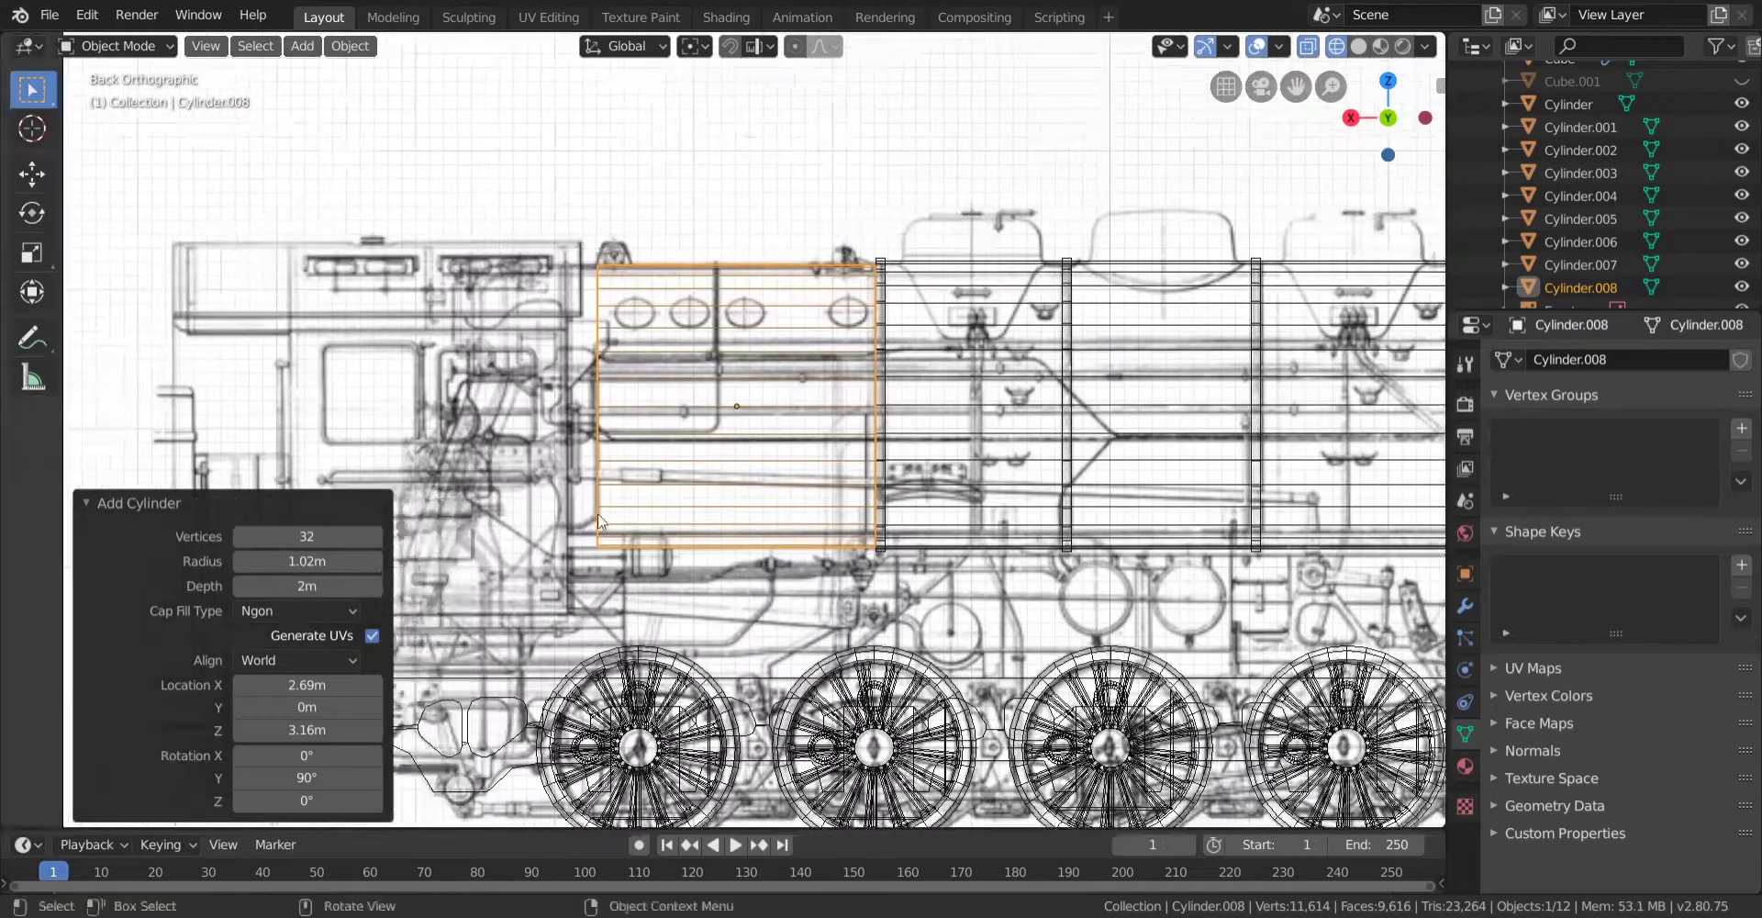
Move the new cylinder's cab-side end face 0.22 m along X to reach the cab in the side-view blueprint.
{"action": "scroll", "coordinate": [406, 292], "scroll_direction": "up", "scroll_amount": 4}
{"action": "key", "text": "Tab"}
{"action": "left_click_drag", "start_coordinate": [449, 518], "coordinate": [500, 570]}
{"action": "key", "text": "g"}
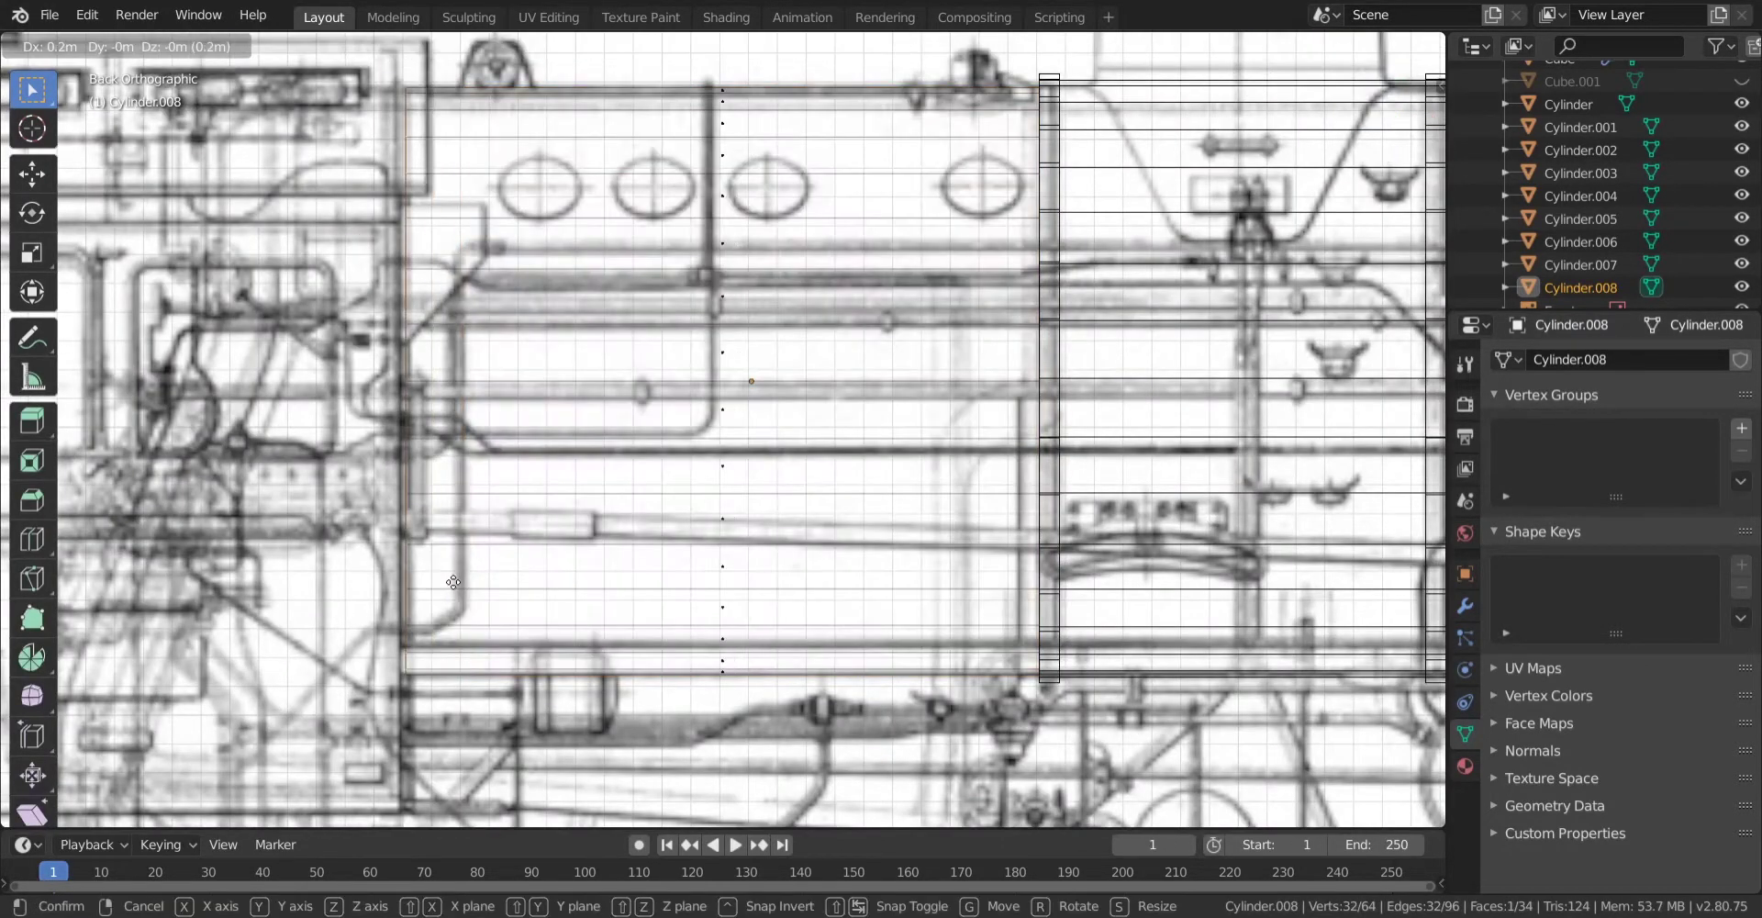
{"action": "left_click", "coordinate": [451, 583], "text": "ctrl"}
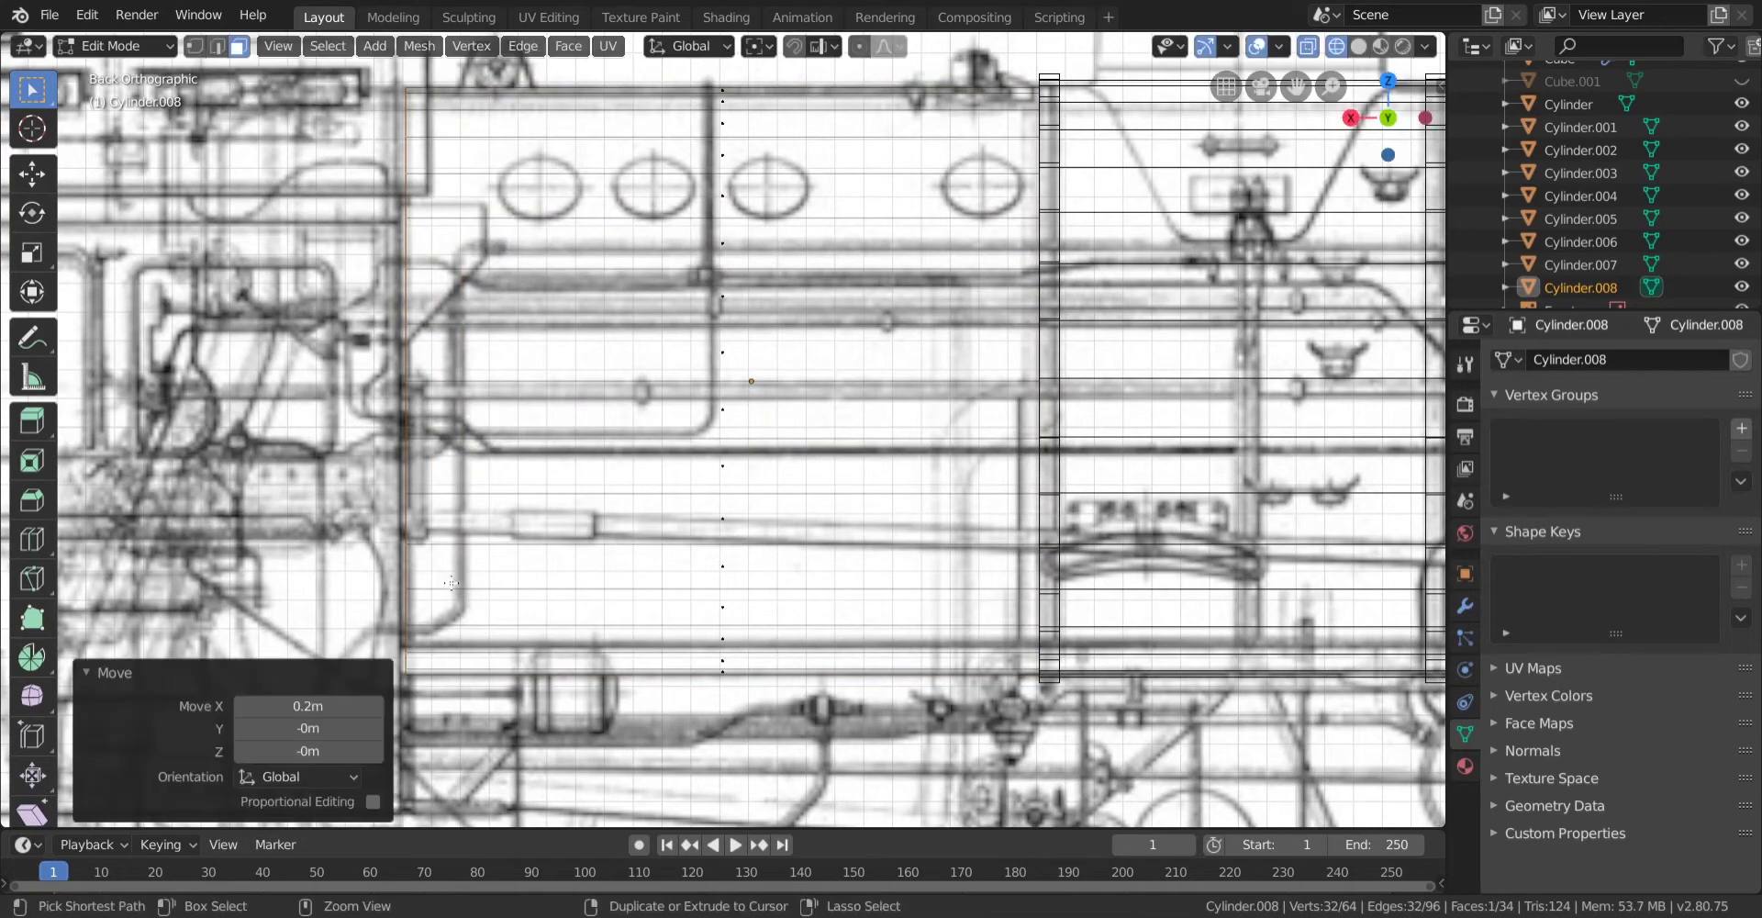
{"action": "left_click", "coordinate": [373, 706]}
{"action": "left_click", "coordinate": [376, 705]}
{"action": "scroll", "coordinate": [576, 597], "scroll_direction": "down", "scroll_amount": 8}
{"action": "key", "text": "shift+z"}
{"action": "scroll", "coordinate": [892, 504], "scroll_direction": "up", "scroll_amount": 3}
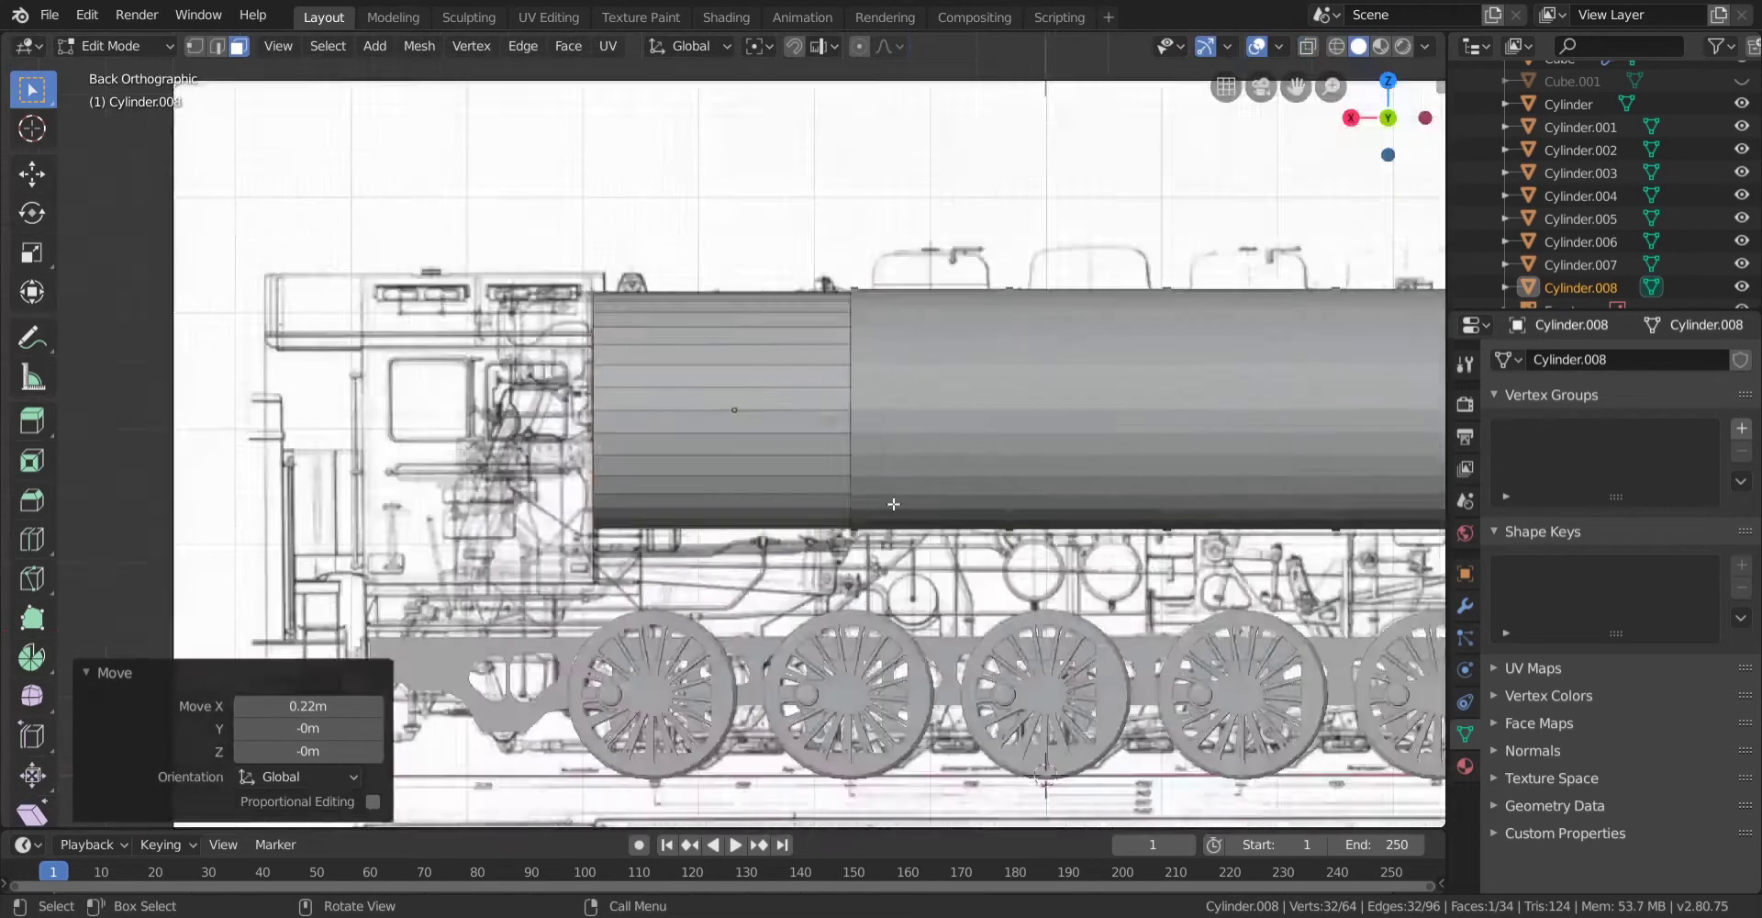
Inspect the extended boiler above the chassis from several angles and against the side-view blueprint.
{"action": "key", "text": "Tab"}
{"action": "scroll", "coordinate": [895, 498], "scroll_direction": "up", "scroll_amount": 3}
{"action": "middle_click_drag", "start_coordinate": [895, 493], "coordinate": [1048, 506]}
{"action": "left_click", "coordinate": [921, 441]}
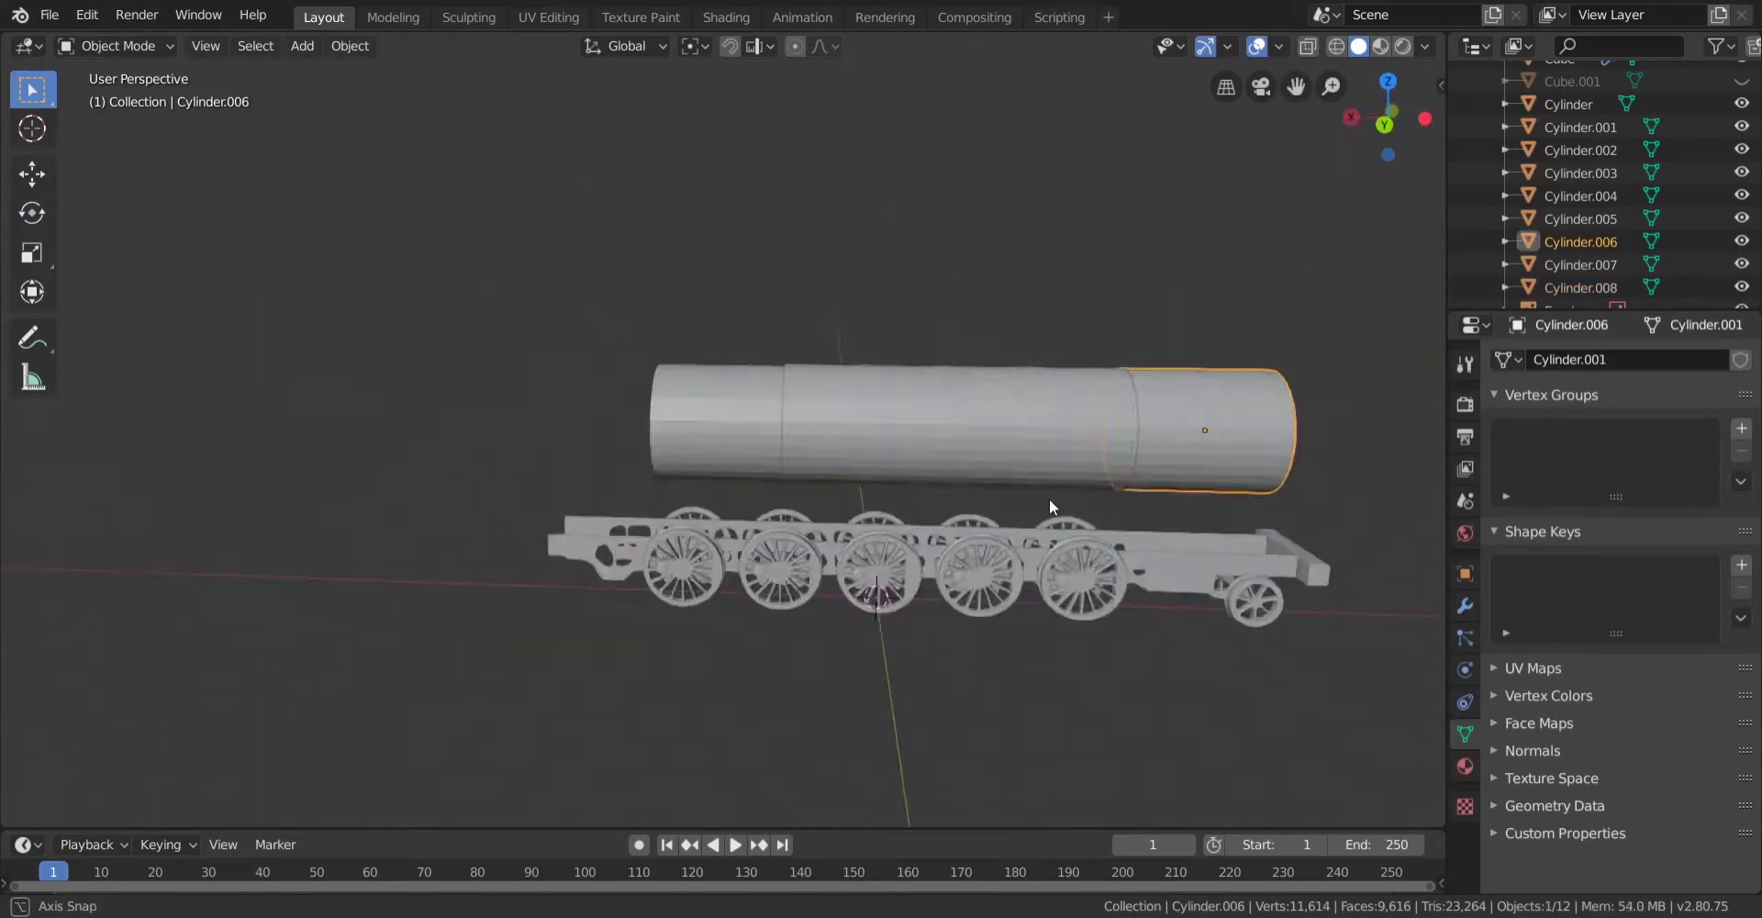
{"action": "left_click", "coordinate": [1049, 506]}
{"action": "left_click", "coordinate": [1384, 124]}
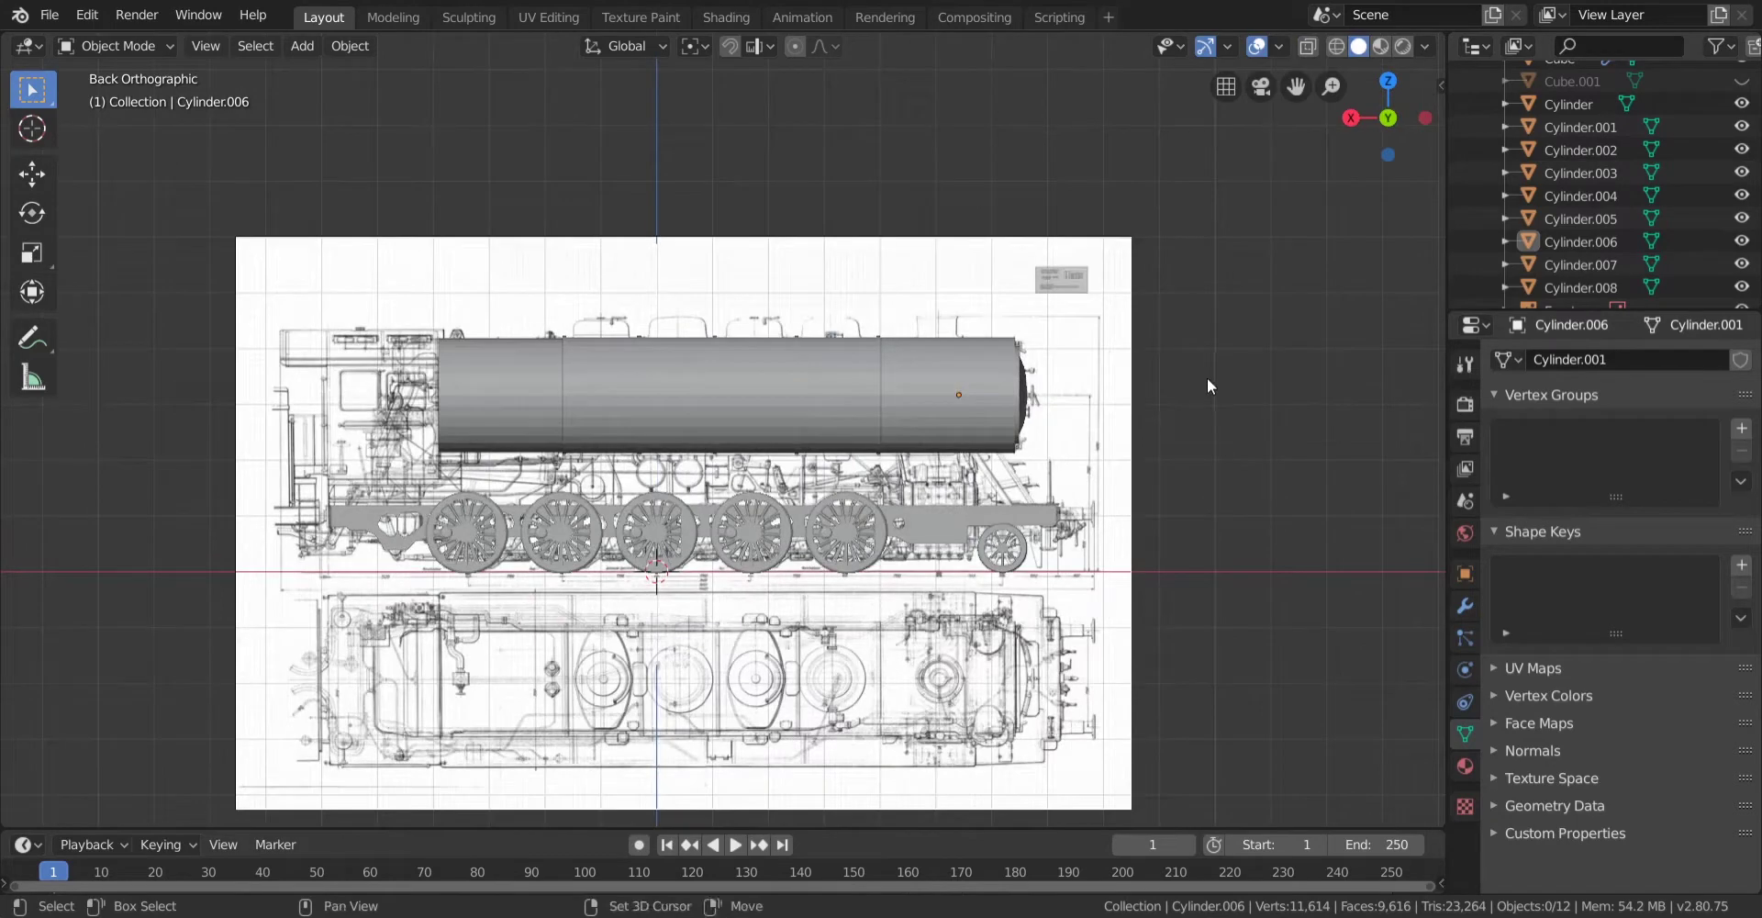
{"action": "middle_click_drag", "start_coordinate": [1207, 377], "coordinate": [888, 421], "text": "shift"}
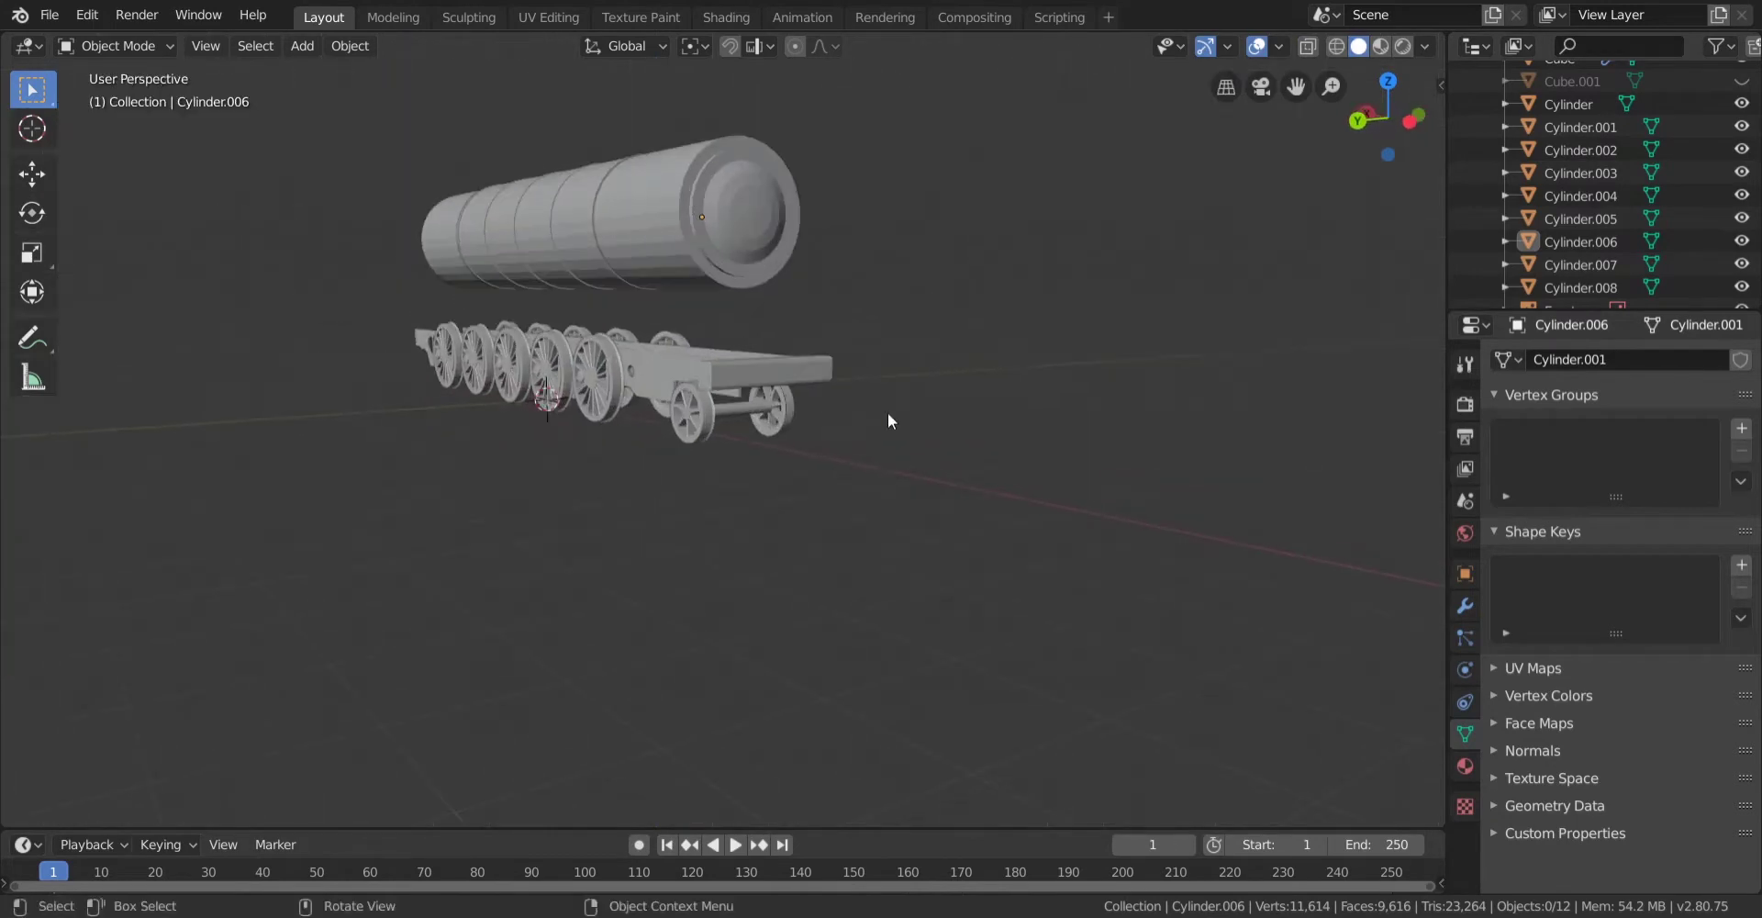
{"action": "middle_click_drag", "start_coordinate": [875, 340], "coordinate": [1081, 465]}
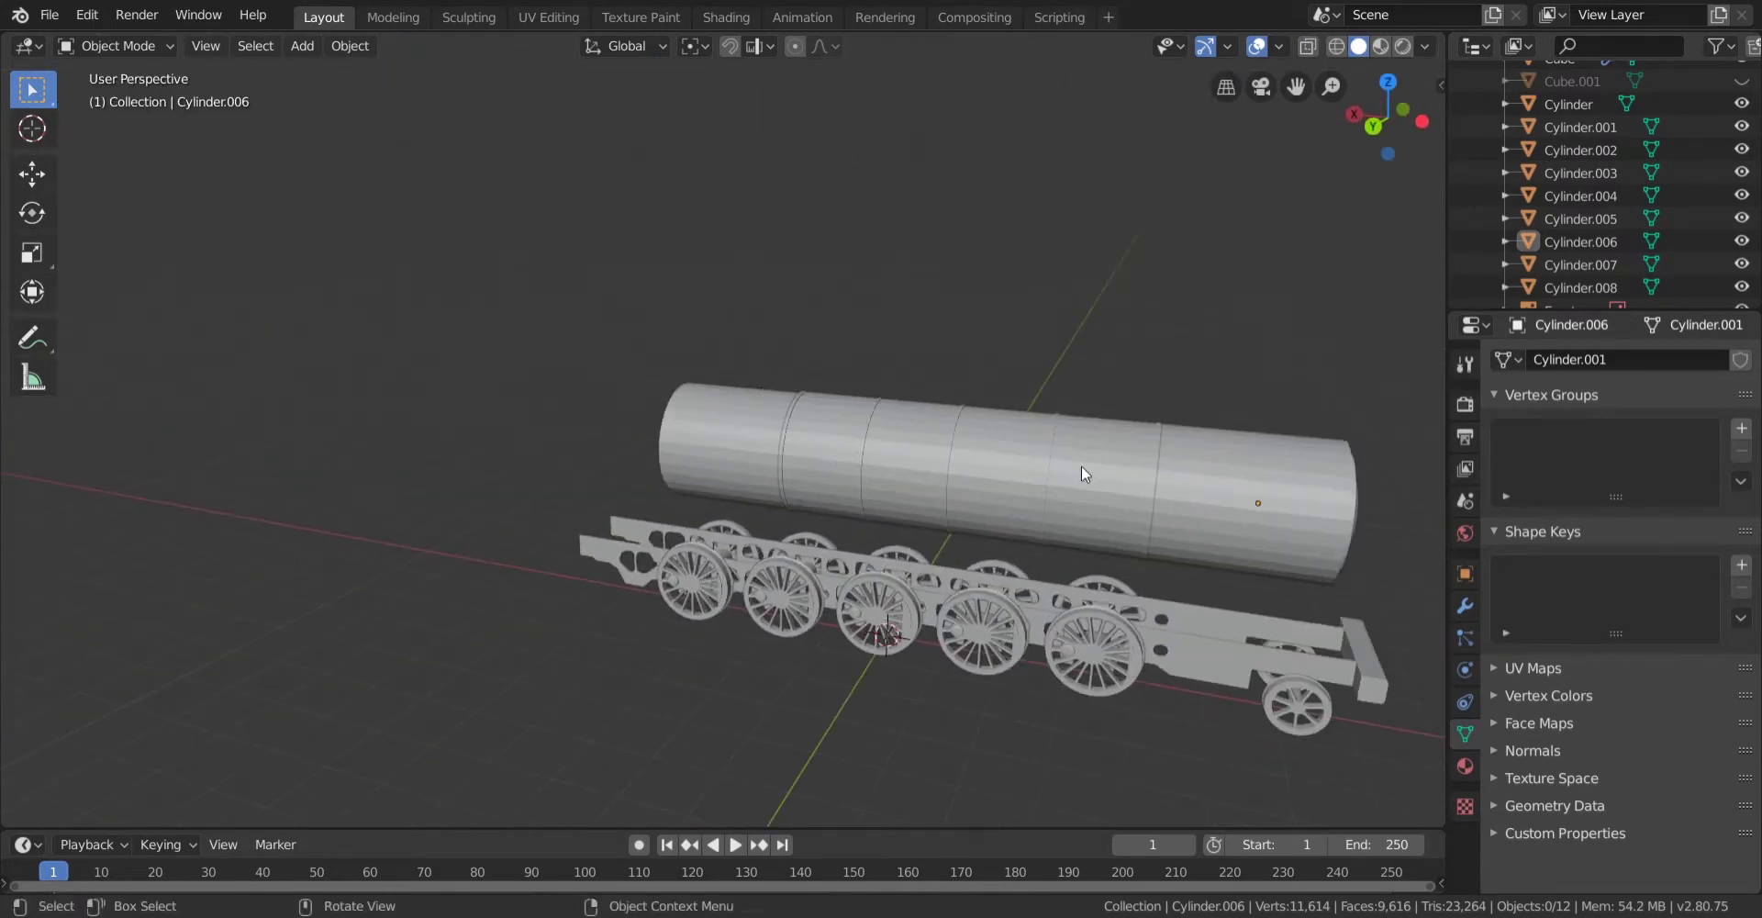
{"action": "left_click", "coordinate": [1376, 126]}
Enter mesh editing on the rear boiler cylinder and select the lengthwise mid-height edge on each side.
{"action": "scroll", "coordinate": [835, 268], "scroll_direction": "up", "scroll_amount": 4}
{"action": "left_click", "coordinate": [782, 411]}
{"action": "key", "text": "Tab"}
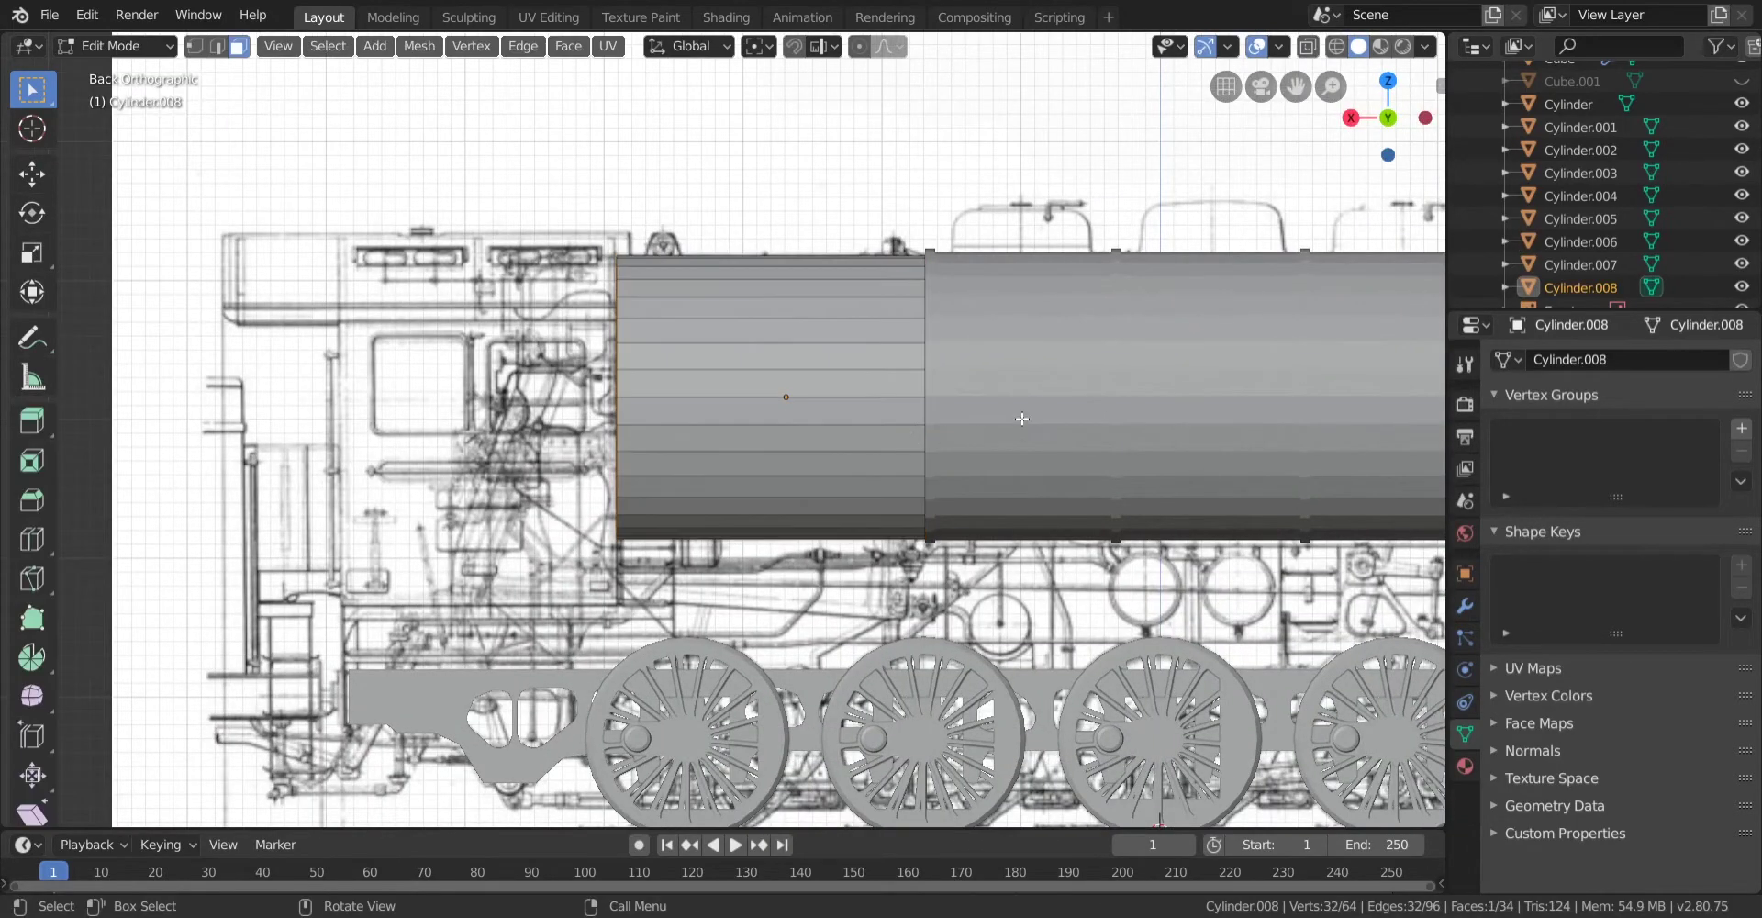
{"action": "key", "text": "shift+z"}
{"action": "left_click", "coordinate": [218, 46]}
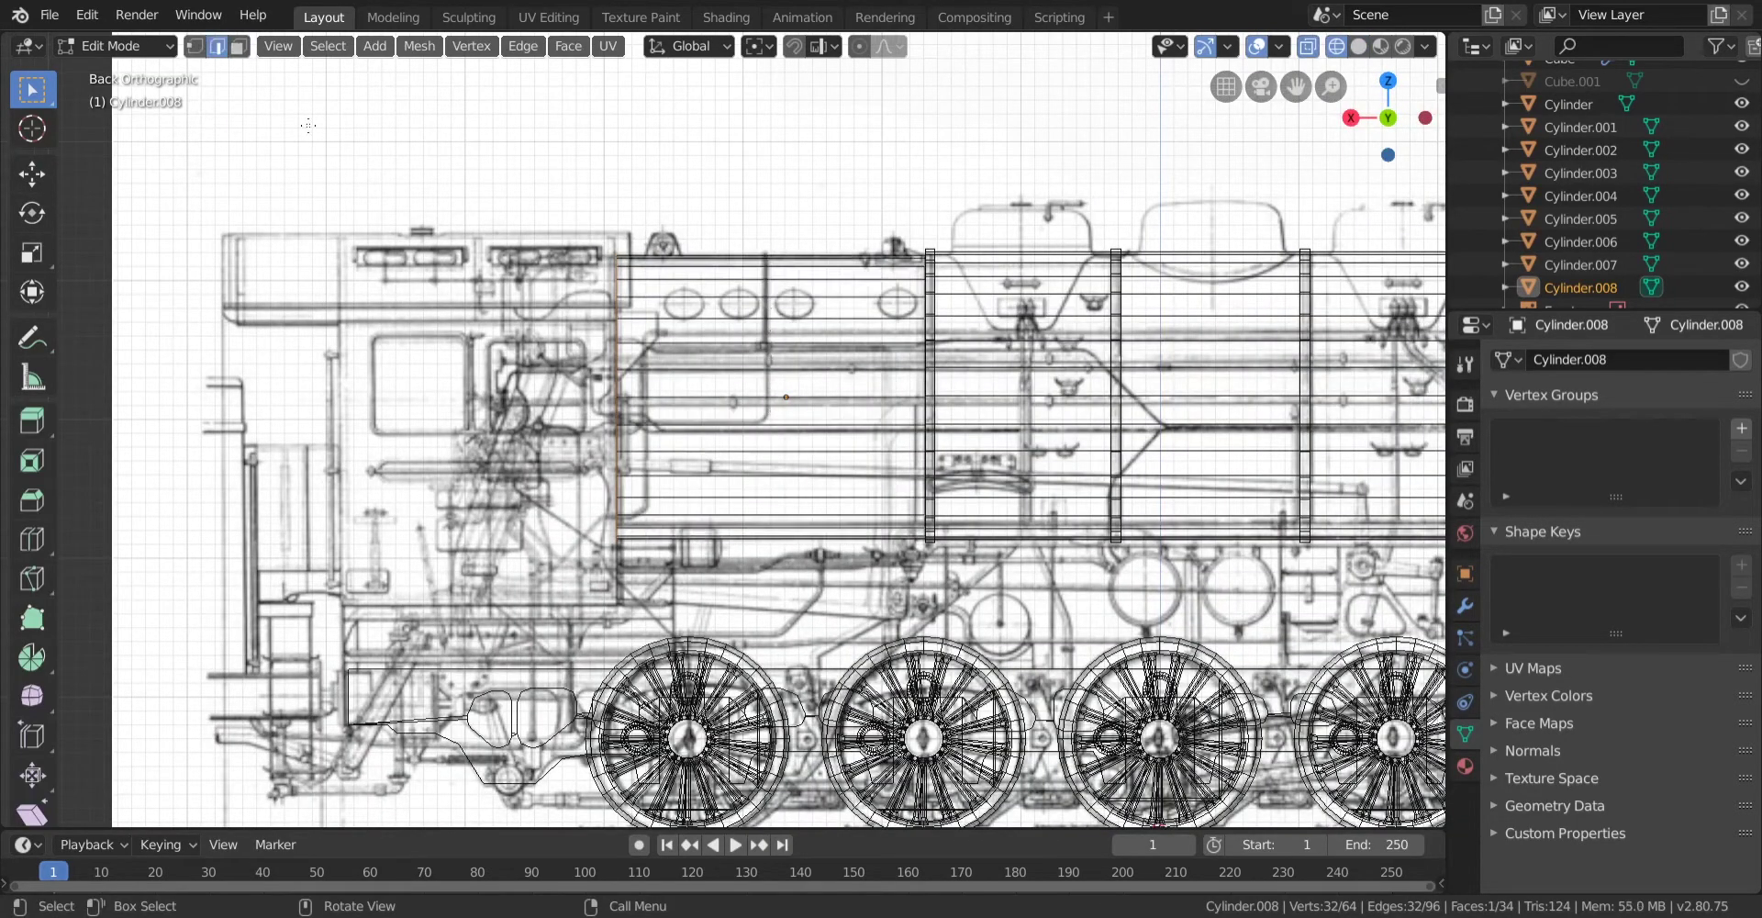
{"action": "scroll", "coordinate": [729, 351], "scroll_direction": "up", "scroll_amount": 3}
{"action": "left_click_drag", "start_coordinate": [873, 414], "coordinate": [876, 416]}
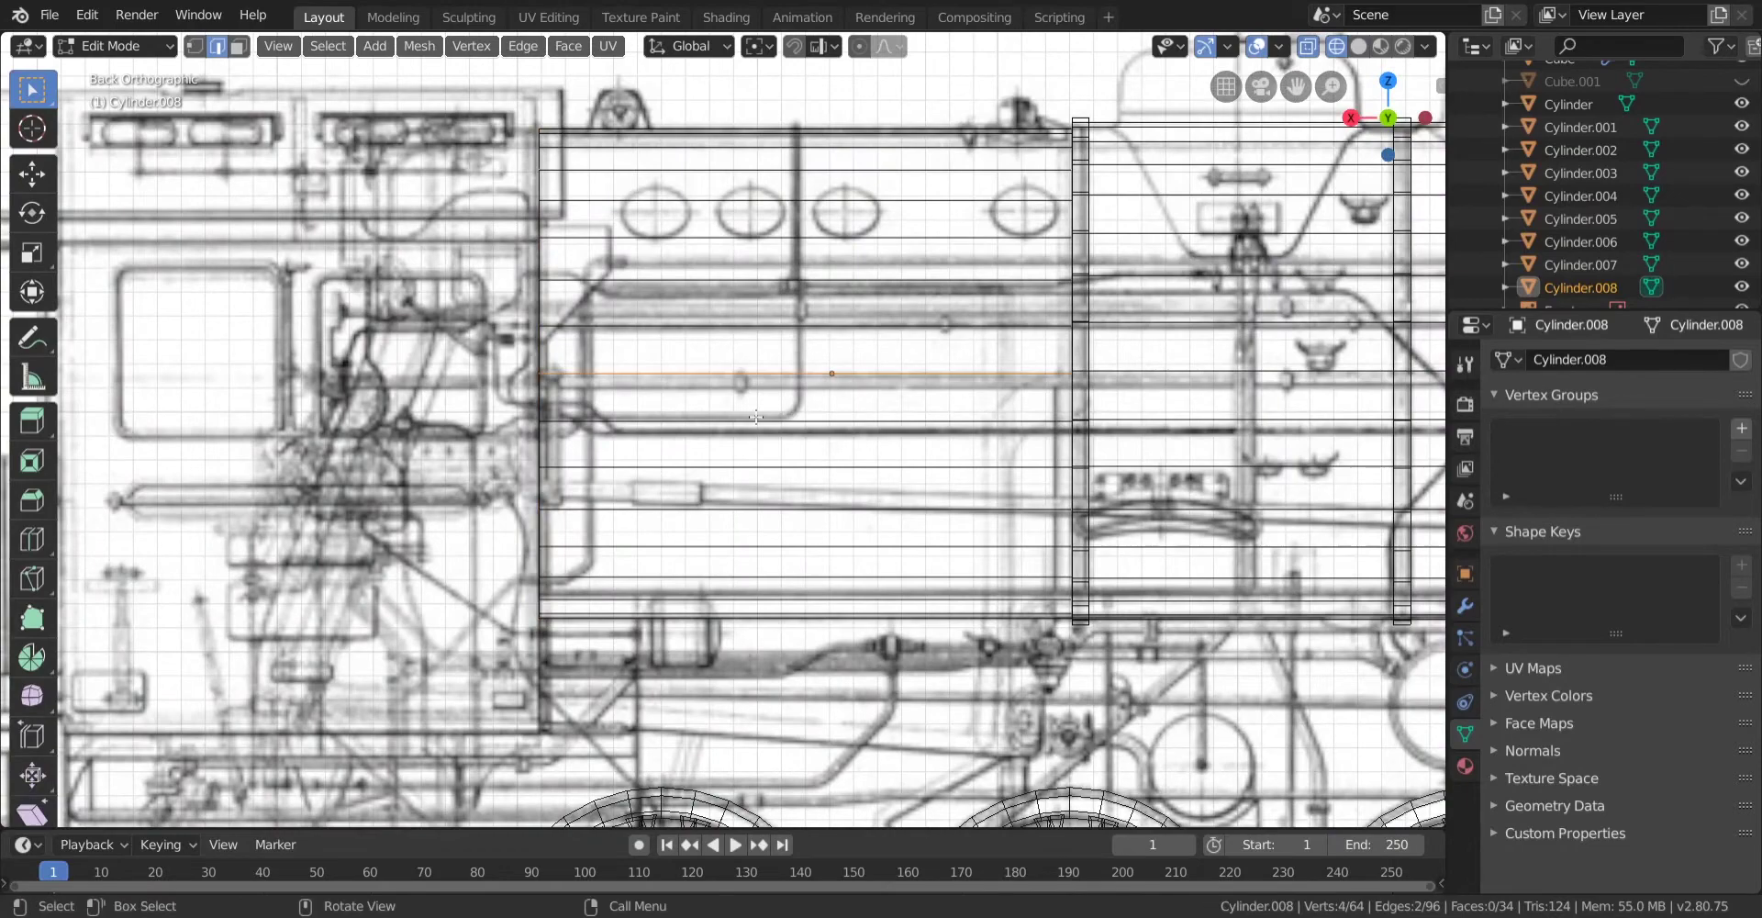
{"action": "key", "text": "shift+z"}
{"action": "scroll", "coordinate": [900, 460], "scroll_direction": "down", "scroll_amount": 3}
{"action": "mouse_move", "coordinate": [741, 486]}
{"action": "middle_mouse_down"}
{"action": "mouse_move", "coordinate": [795, 523]}
{"action": "mouse_move", "coordinate": [901, 536]}
{"action": "mouse_move", "coordinate": [834, 487]}
{"action": "mouse_move", "coordinate": [826, 524]}
{"action": "middle_mouse_up"}
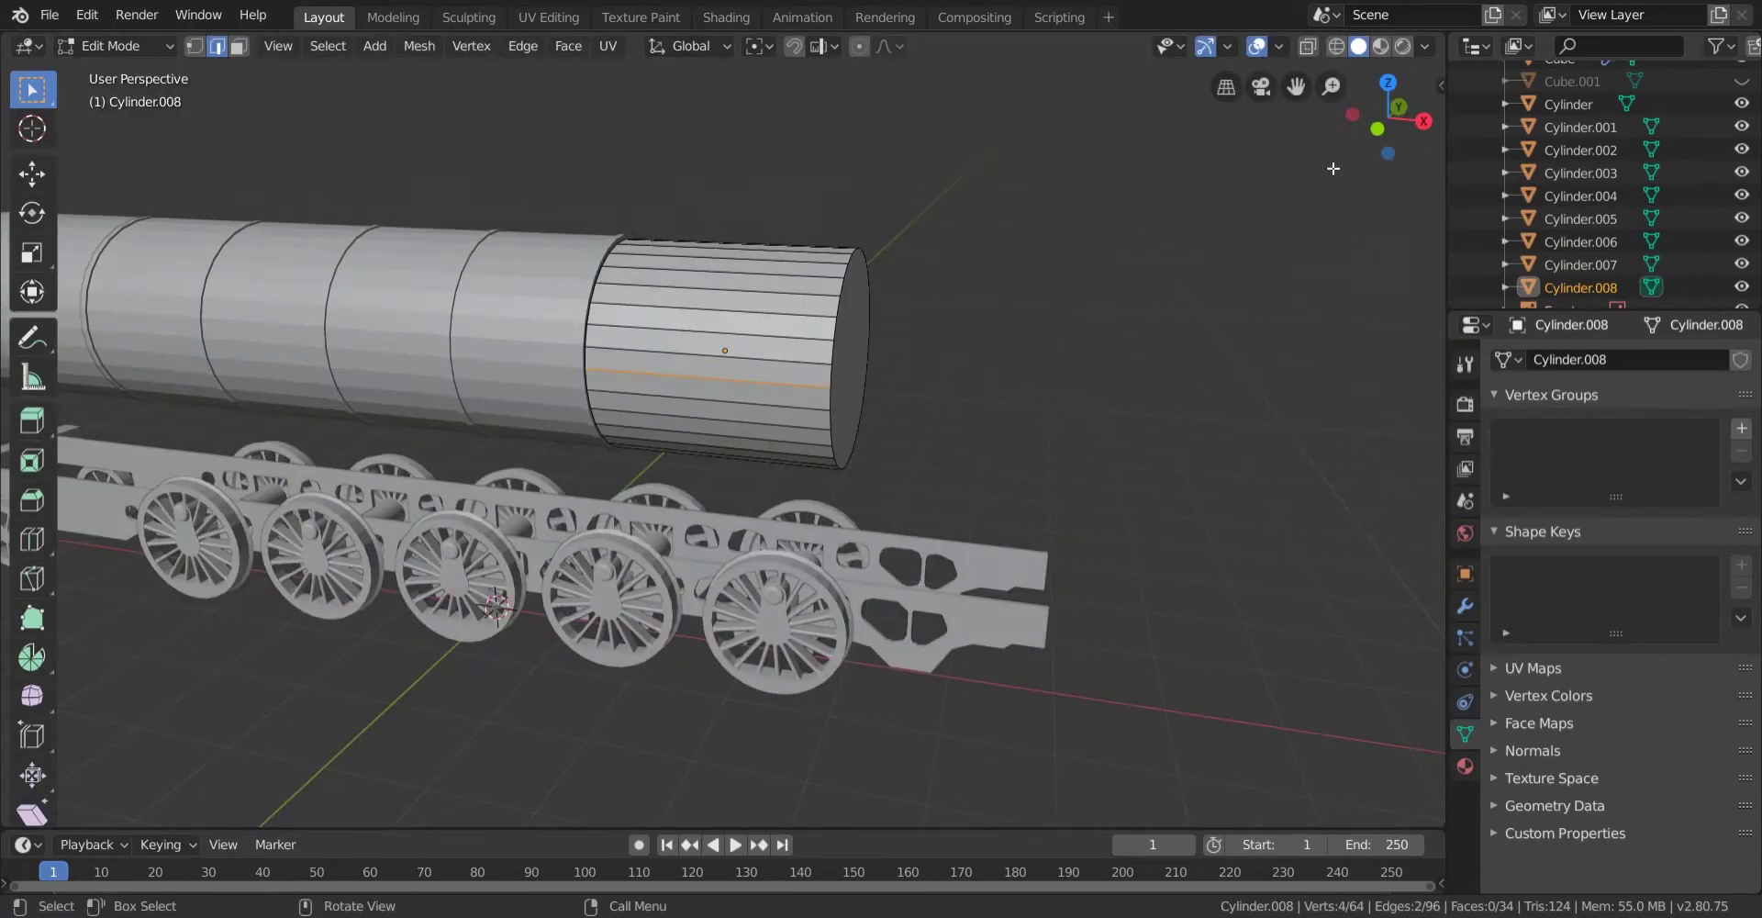
{"action": "left_click", "coordinate": [1400, 108]}
{"action": "key", "text": "shift+z"}
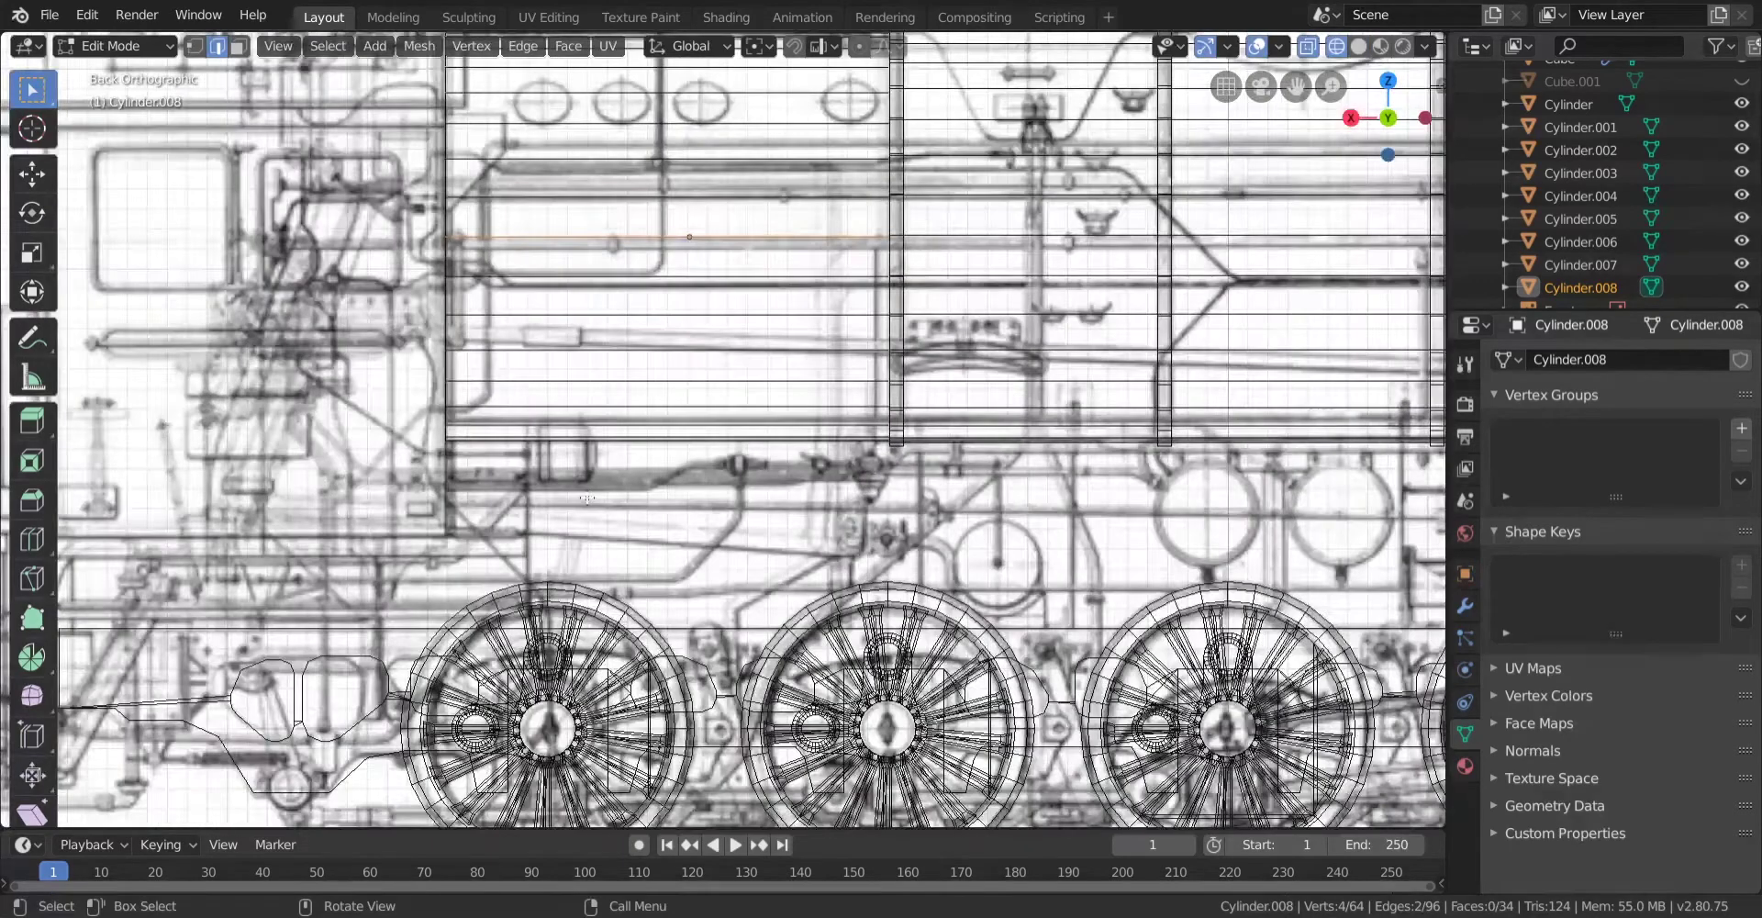
{"action": "scroll", "coordinate": [775, 496], "scroll_direction": "down", "scroll_amount": 1}
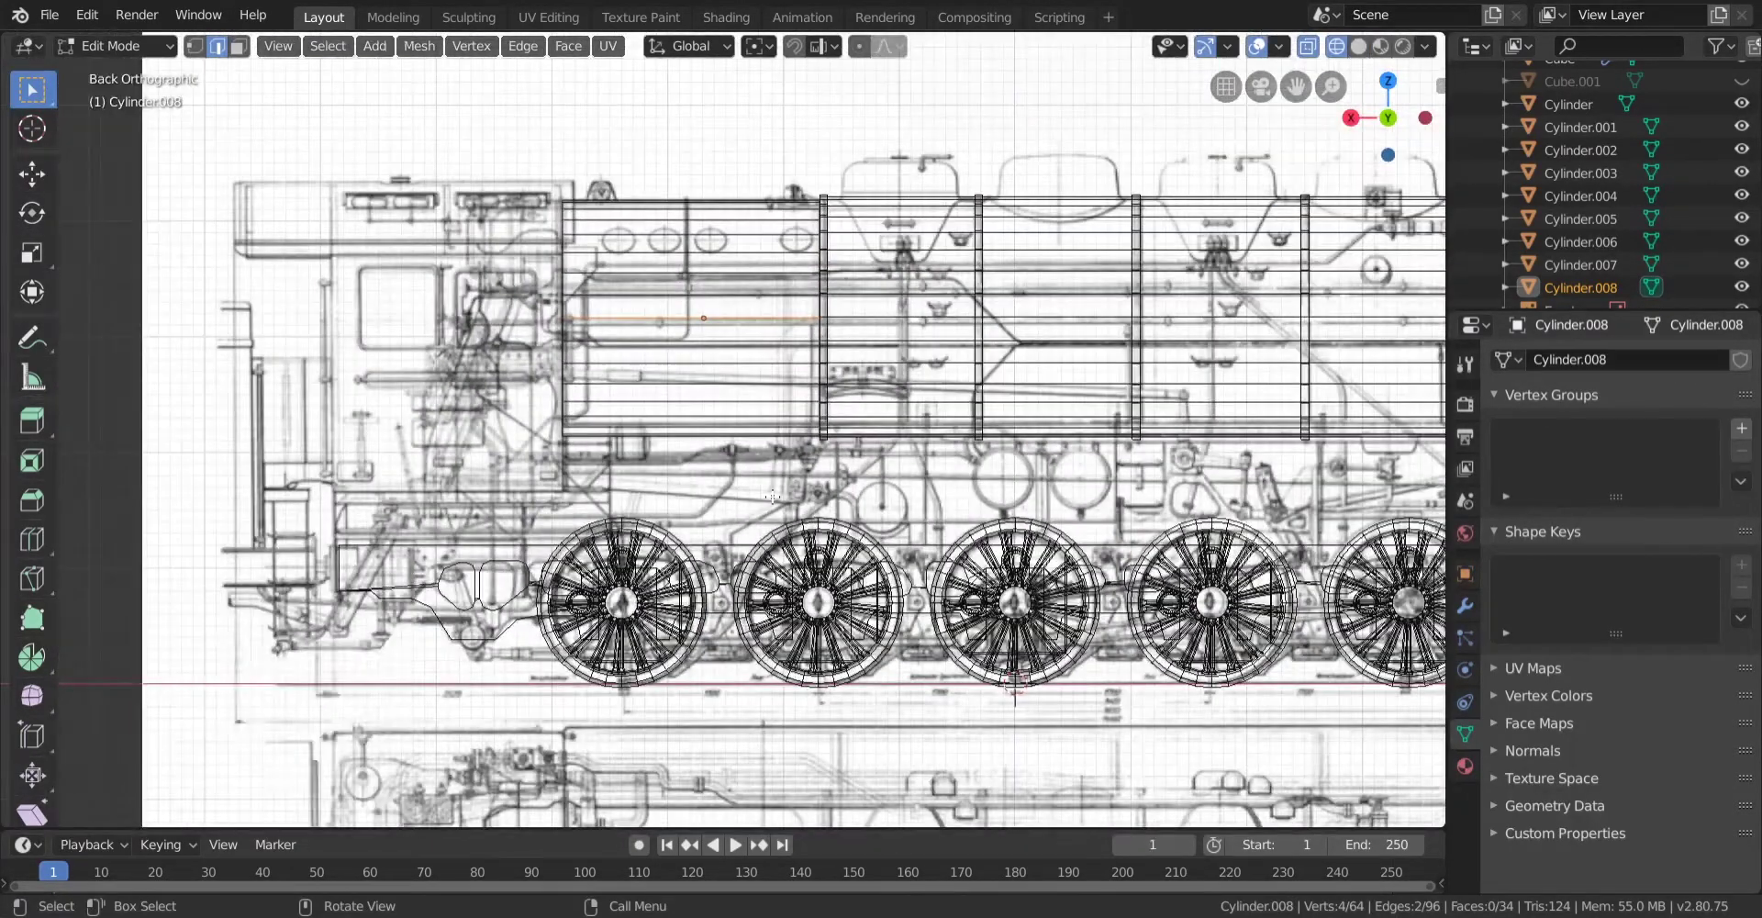
Try to extrude the two selected side edges 1.36 m downward along Z.
{"action": "key", "text": "e"}
{"action": "right_click", "coordinate": [467, 702]}
{"action": "left_click_drag", "start_coordinate": [308, 755], "coordinate": [240, 752]}
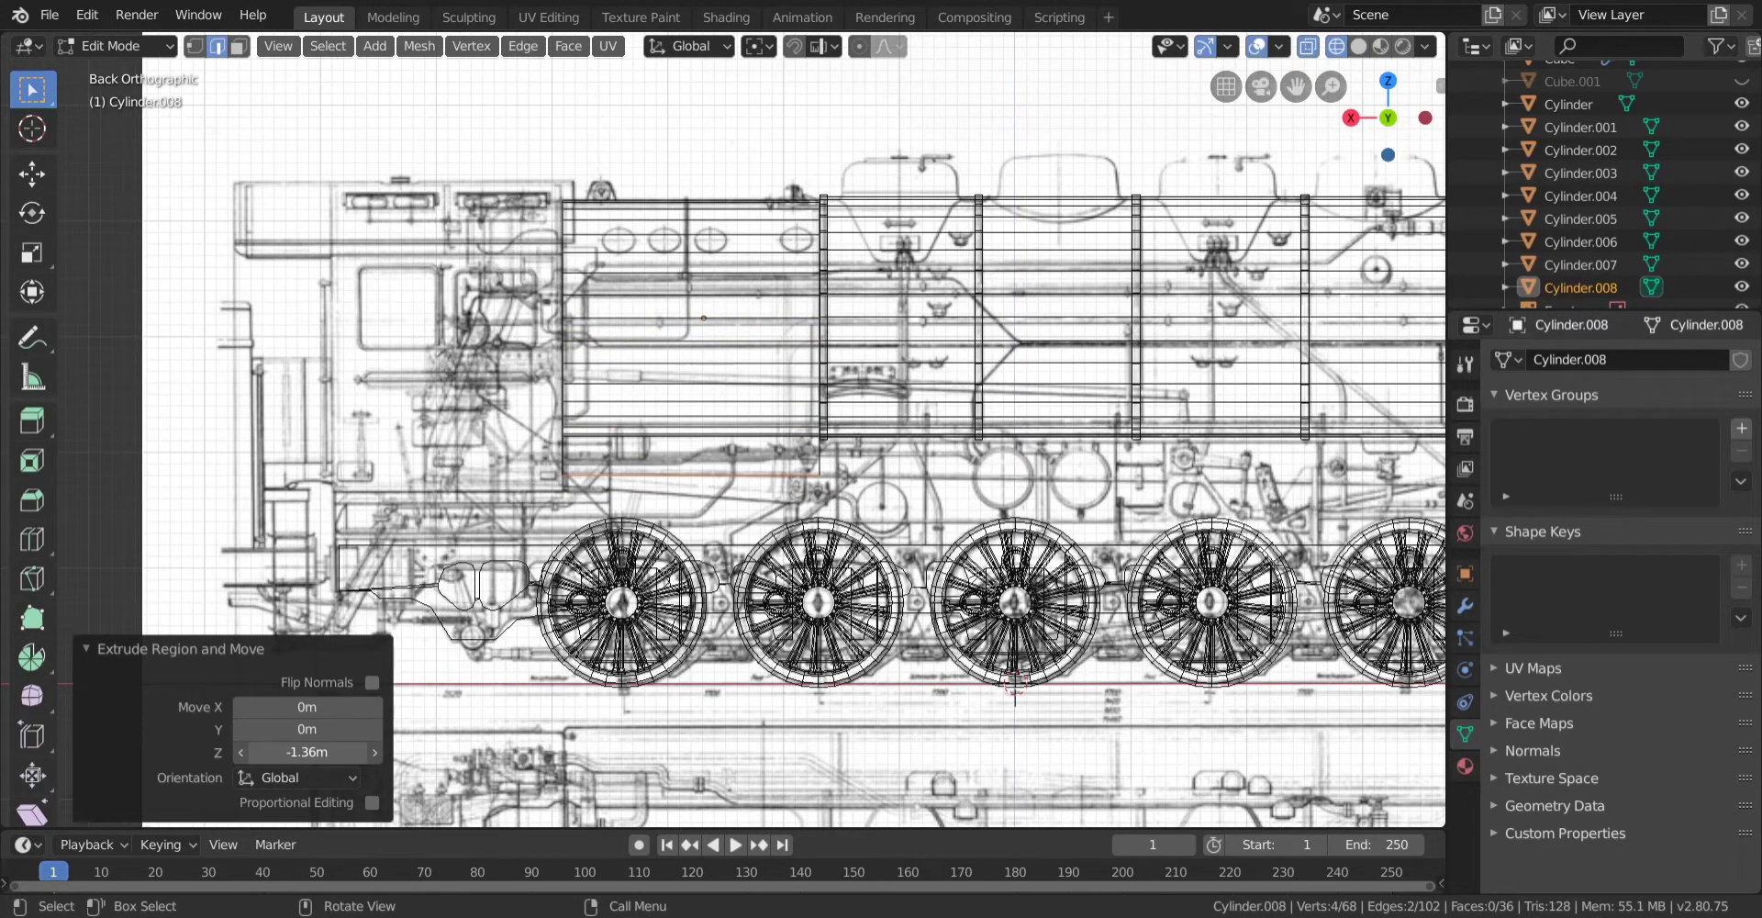
{"action": "scroll", "coordinate": [472, 571], "scroll_direction": "up", "scroll_amount": 1}
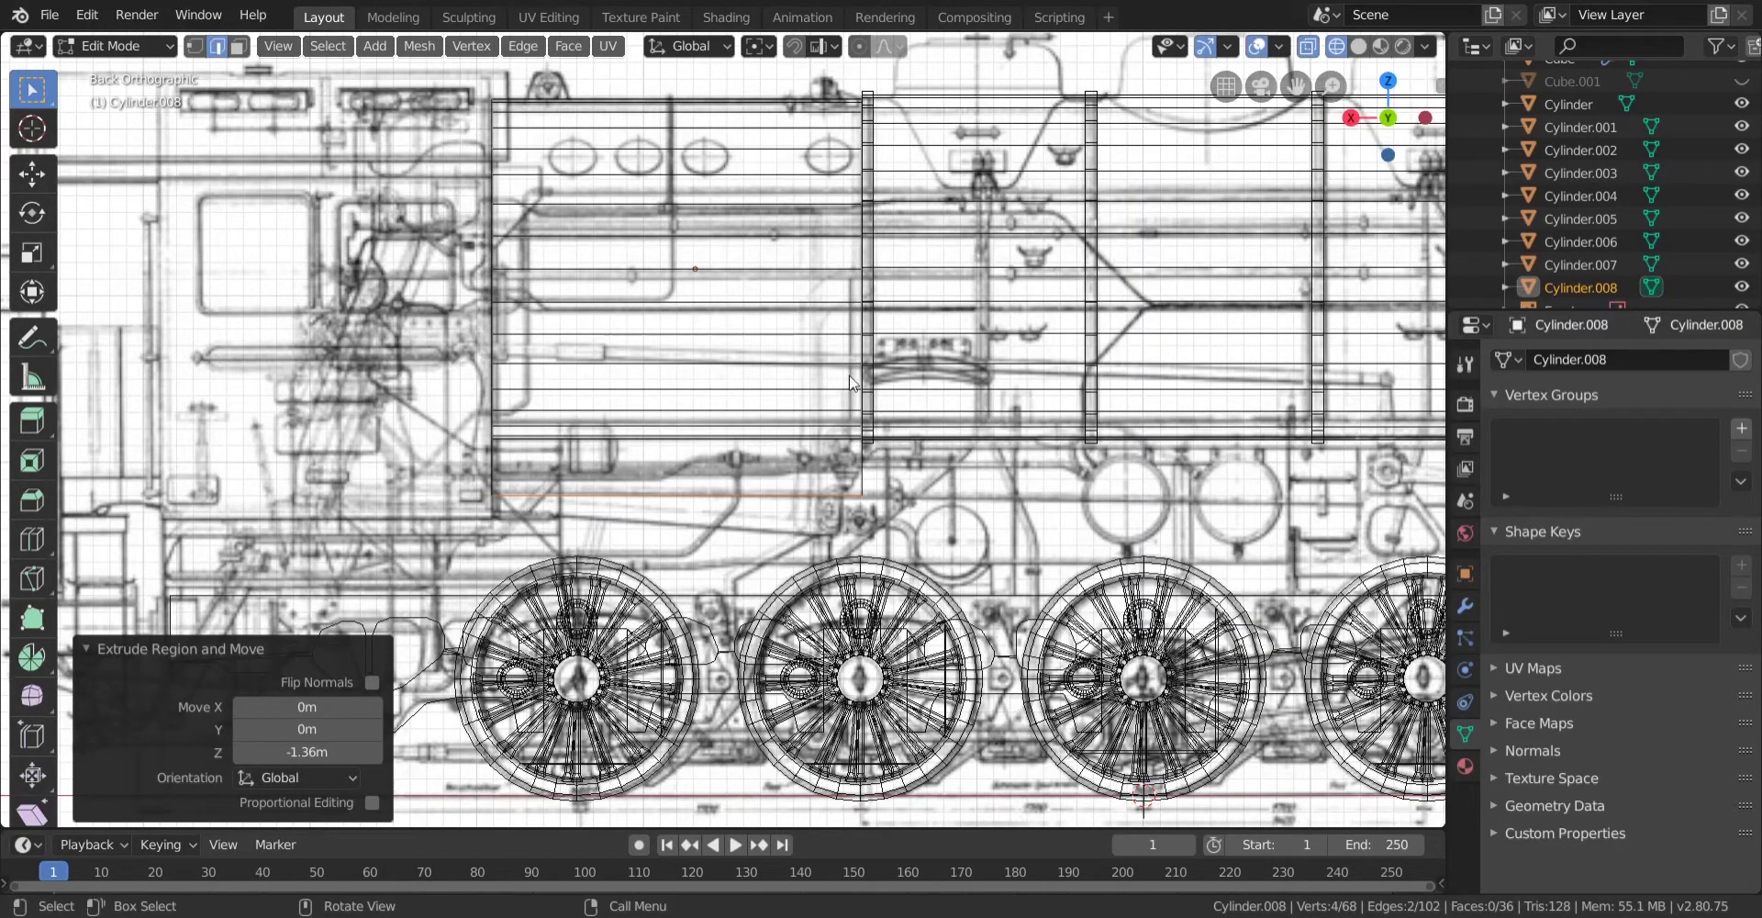
{"action": "scroll", "coordinate": [850, 383], "scroll_direction": "down", "scroll_amount": 5}
{"action": "scroll", "coordinate": [850, 383], "scroll_direction": "up", "scroll_amount": 5}
{"action": "key", "text": "ctrl+z"}
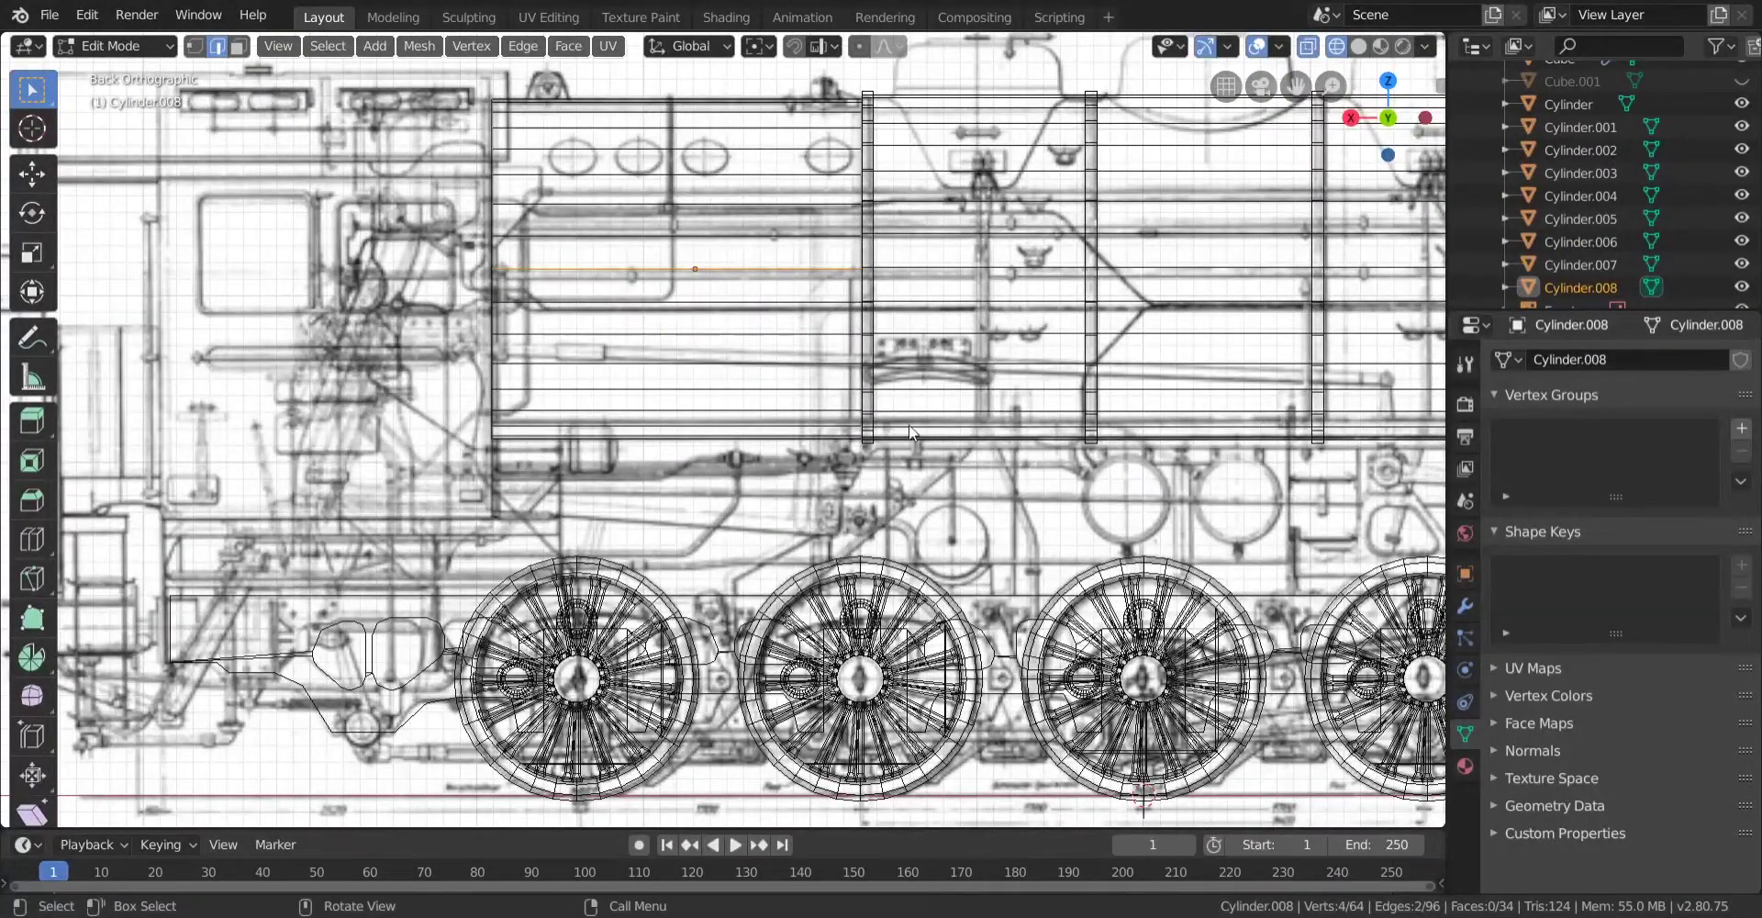
Extrude the two mid-height side edges 1.49 m straight down along Z to form the firebox side walls.
{"action": "key", "text": "e"}
{"action": "right_click", "coordinate": [728, 321]}
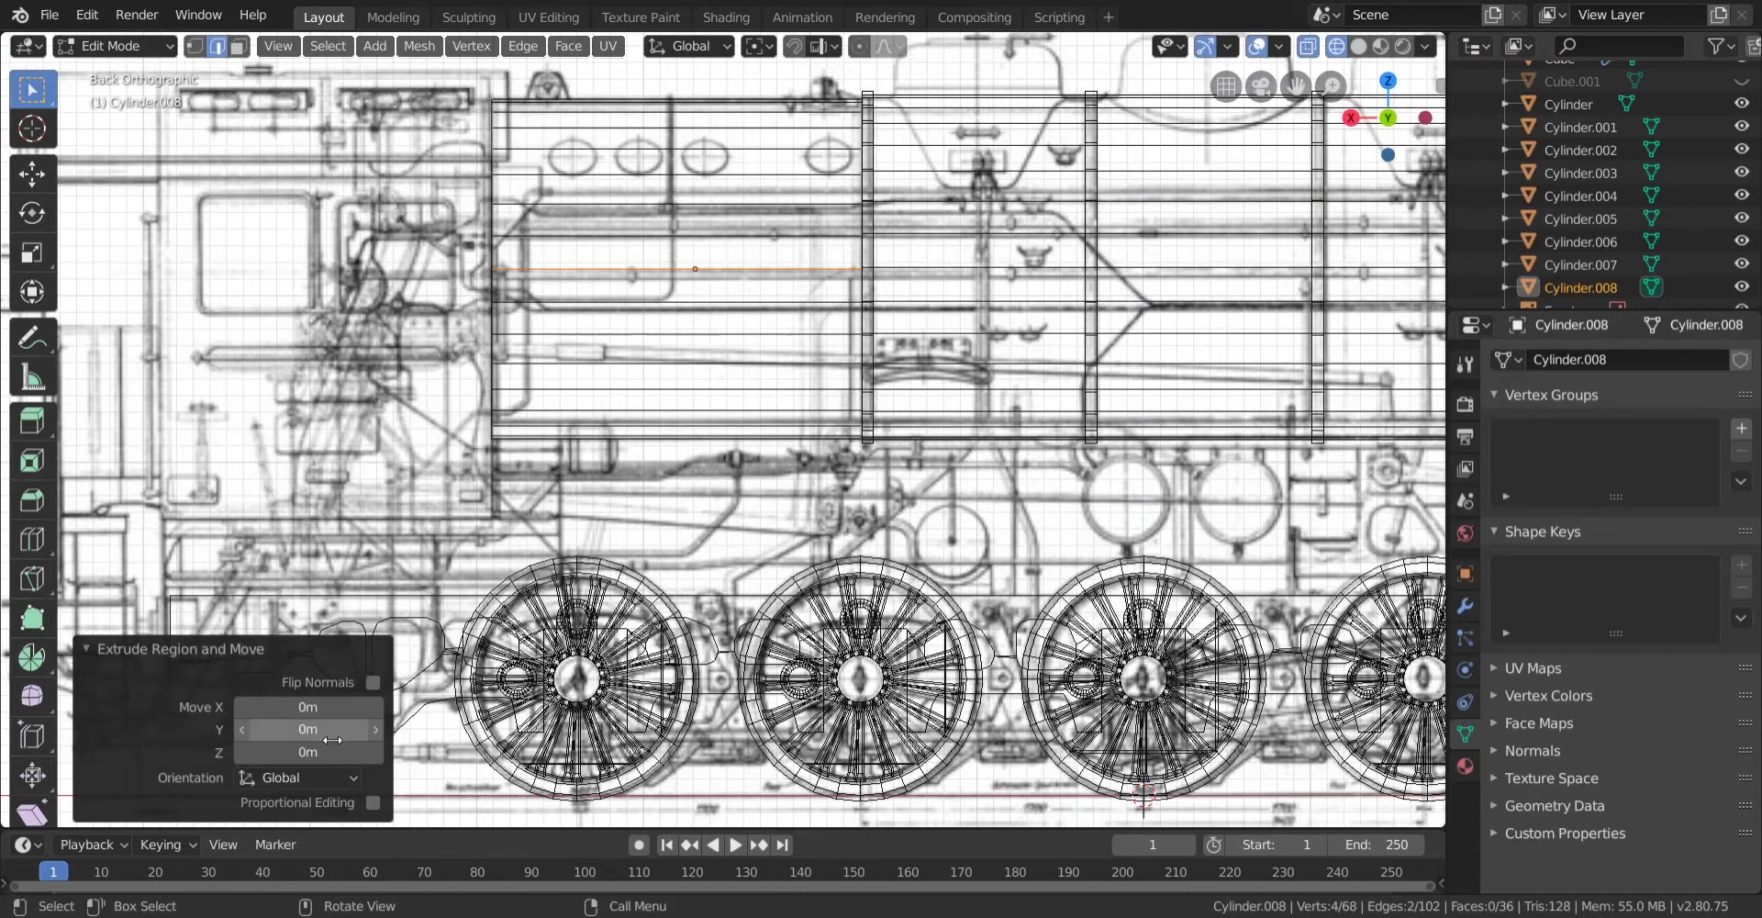
{"action": "left_click_drag", "start_coordinate": [309, 752], "coordinate": [183, 752]}
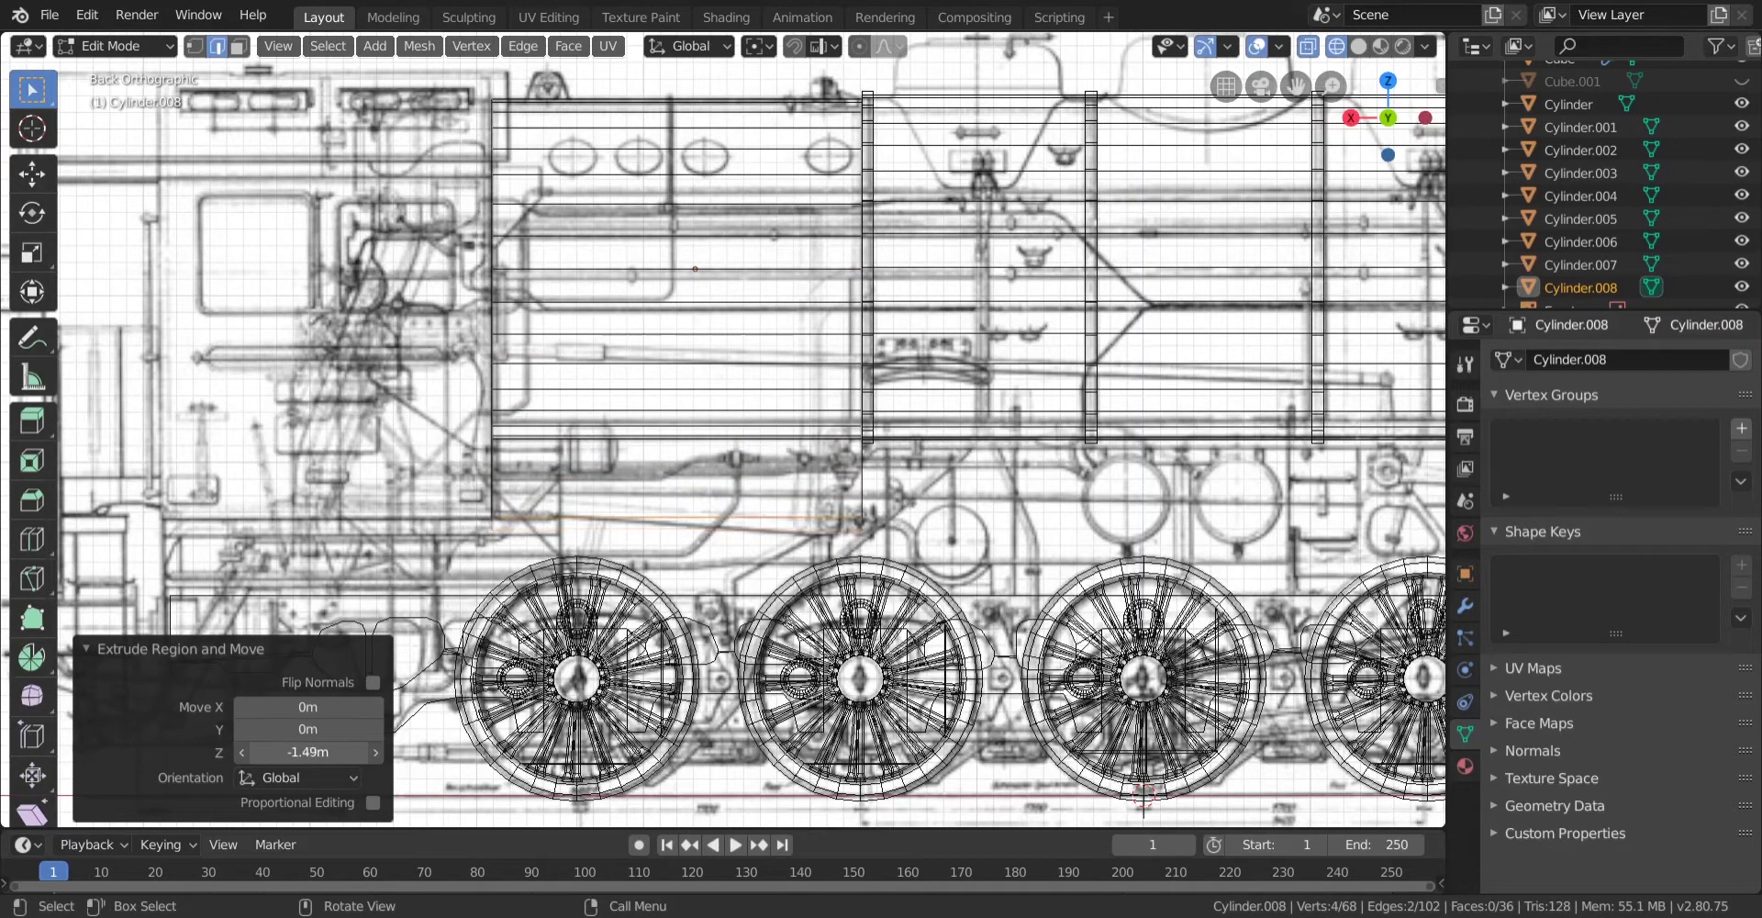
{"action": "scroll", "coordinate": [896, 557], "scroll_direction": "up", "scroll_amount": 1}
{"action": "mouse_move", "coordinate": [895, 557]}
{"action": "middle_mouse_down"}
{"action": "mouse_move", "coordinate": [806, 496]}
{"action": "mouse_move", "coordinate": [967, 468]}
{"action": "middle_mouse_up"}
{"action": "key", "text": "shift+z"}
{"action": "middle_click_drag", "start_coordinate": [633, 384], "coordinate": [884, 366]}
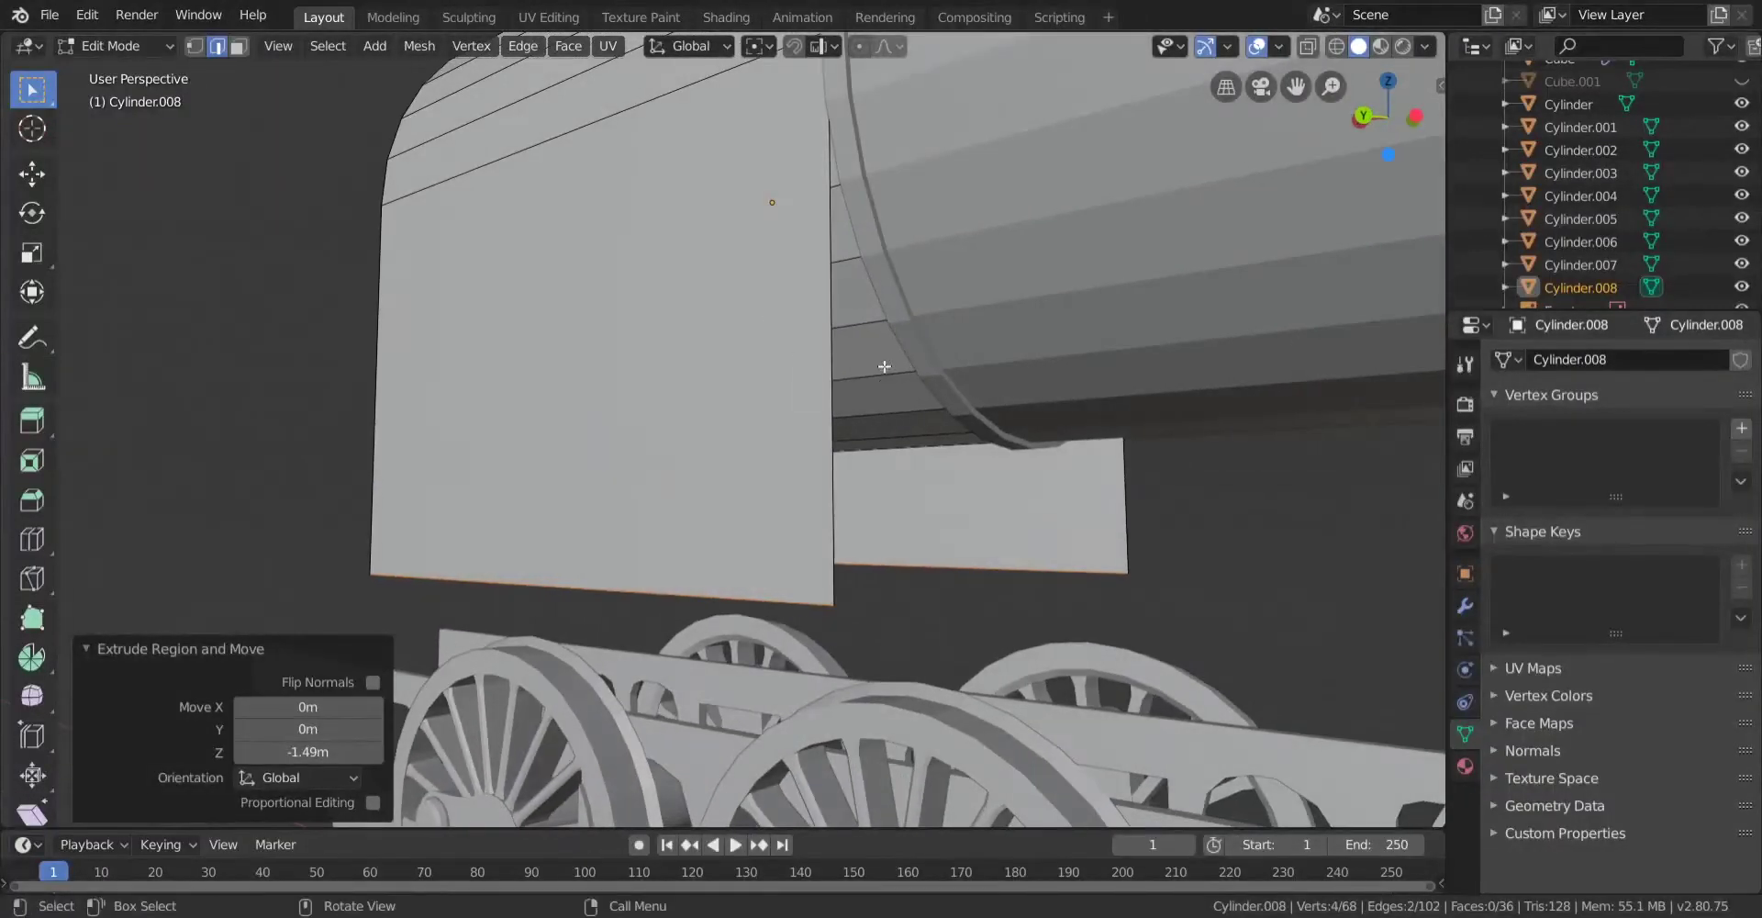
Fill a face between the front vertical edges of the side walls and the lower boiler ring.
{"action": "key", "text": "shift+z"}
{"action": "left_click", "coordinate": [851, 208], "text": "alt"}
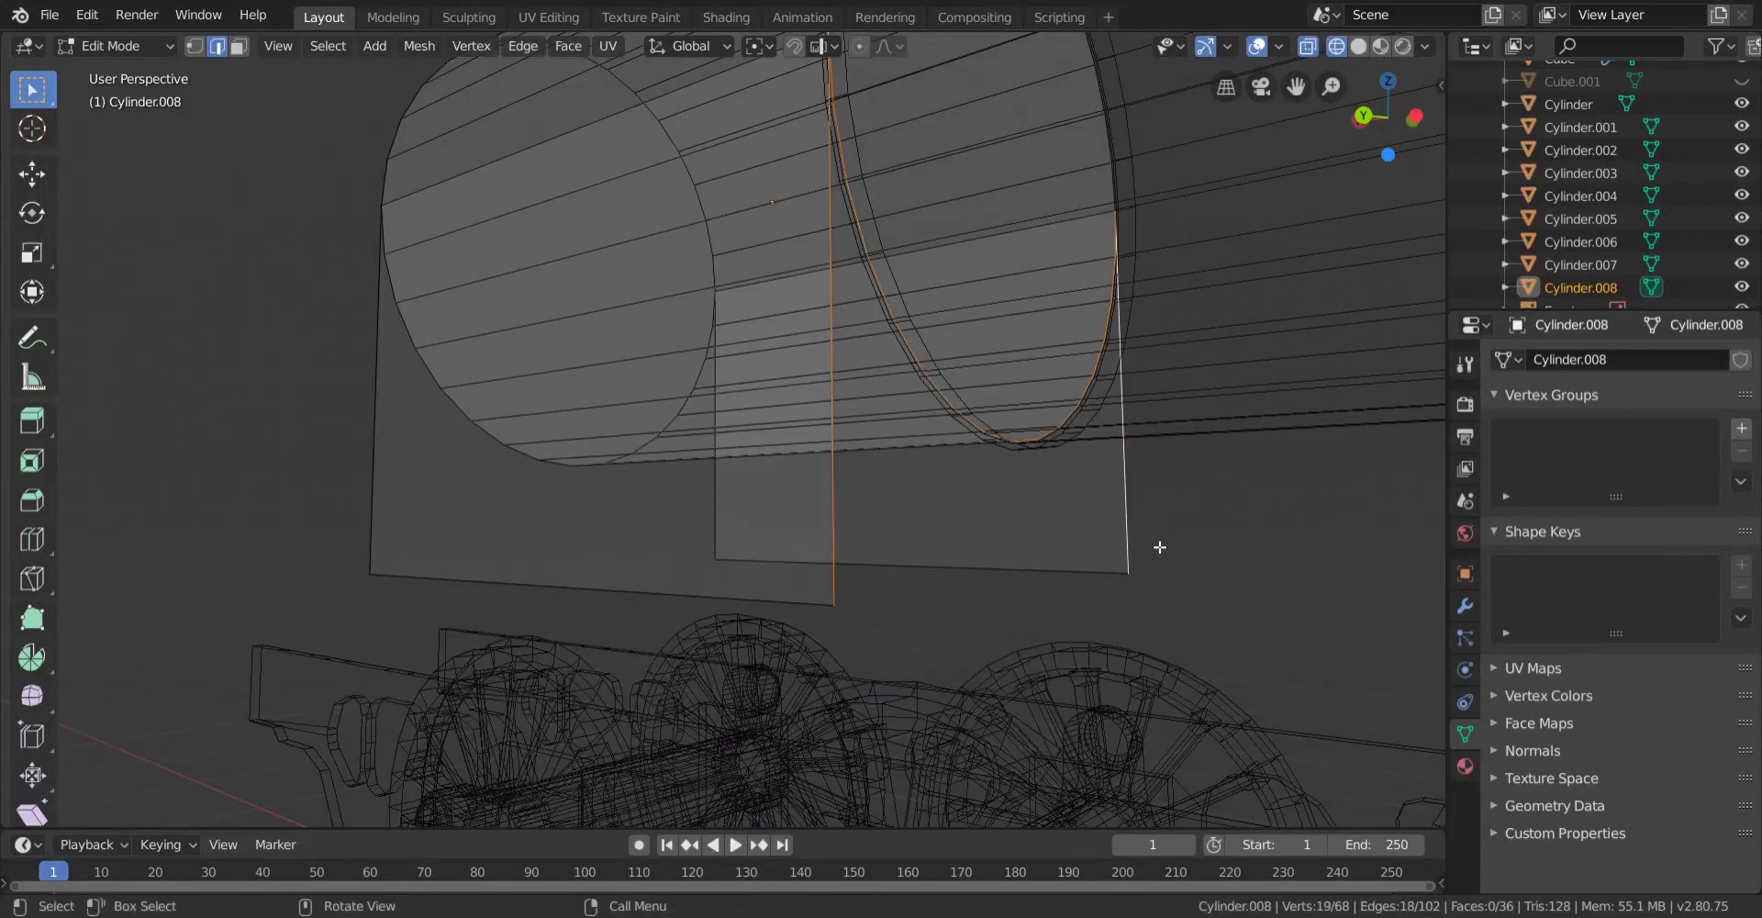
{"action": "key", "text": "f"}
{"action": "key", "text": "z"}
{"action": "left_click", "coordinate": [909, 542]}
{"action": "scroll", "coordinate": [908, 542], "scroll_direction": "up", "scroll_amount": 1}
{"action": "middle_click_drag", "start_coordinate": [908, 542], "coordinate": [1061, 389]}
{"action": "scroll", "coordinate": [1061, 389], "scroll_direction": "down", "scroll_amount": 4}
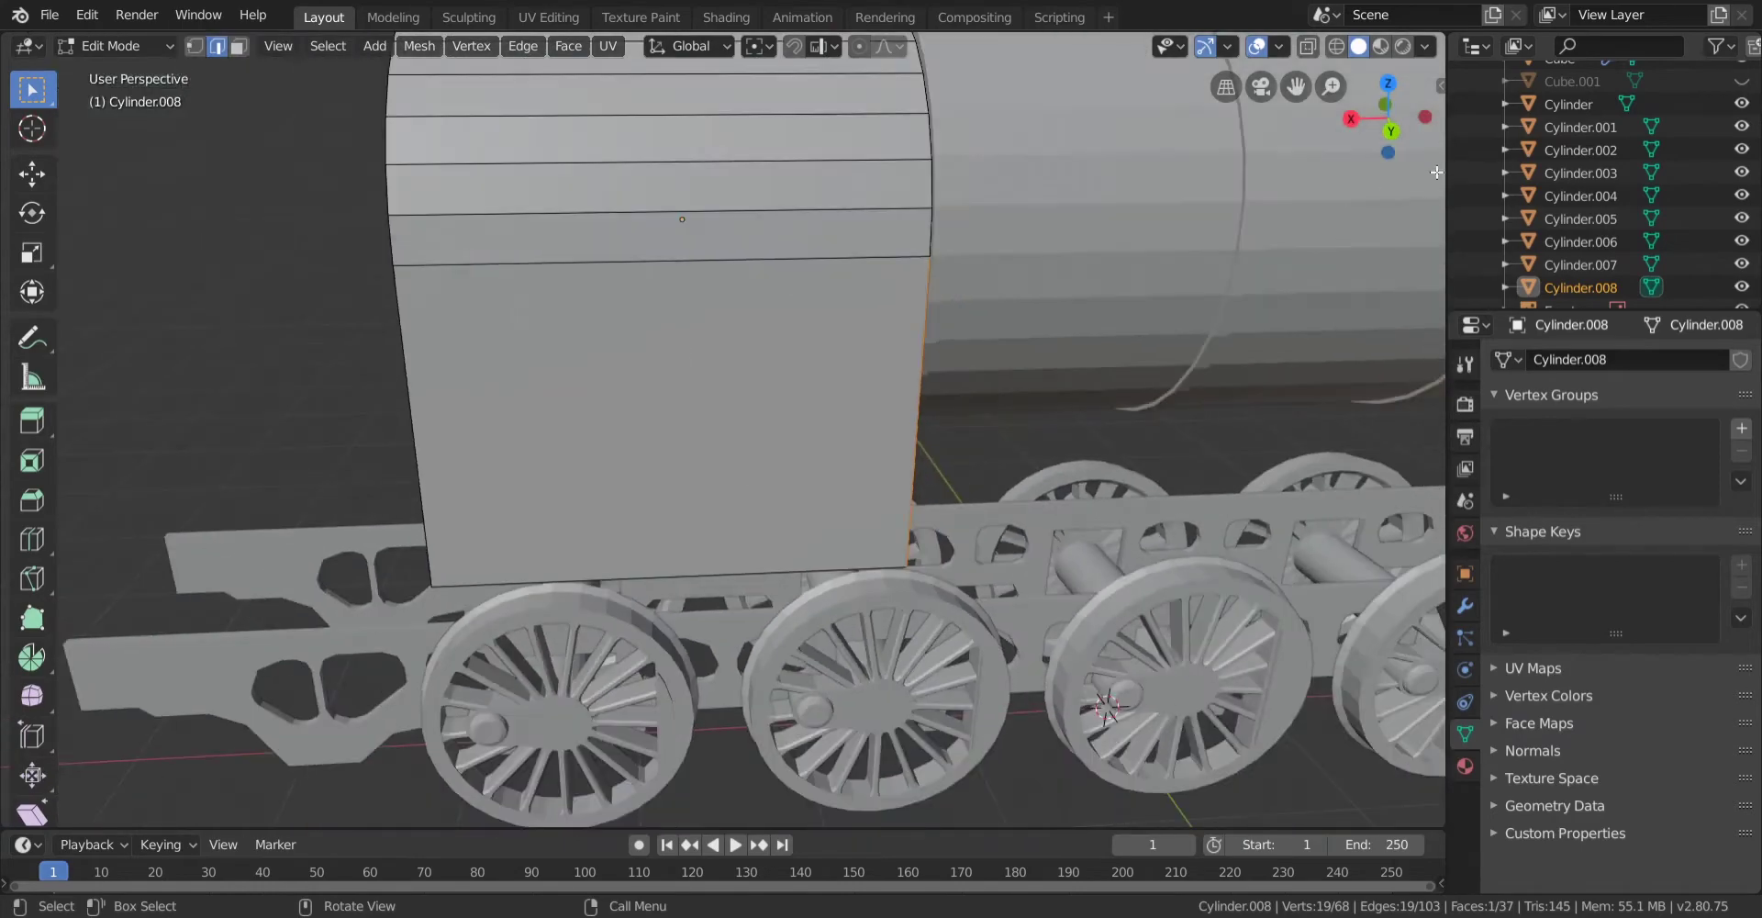
Move the bottom edge of the firebox's front face 0.15 m along X to follow the sloped outline in the side-view blueprint.
{"action": "left_click", "coordinate": [1390, 131]}
{"action": "key", "text": "z"}
{"action": "left_click", "coordinate": [1134, 254]}
{"action": "scroll", "coordinate": [1055, 688], "scroll_direction": "up", "scroll_amount": 4}
{"action": "middle_click_drag", "start_coordinate": [1055, 689], "coordinate": [800, 500], "text": "shift"}
{"action": "scroll", "coordinate": [801, 500], "scroll_direction": "up", "scroll_amount": 2}
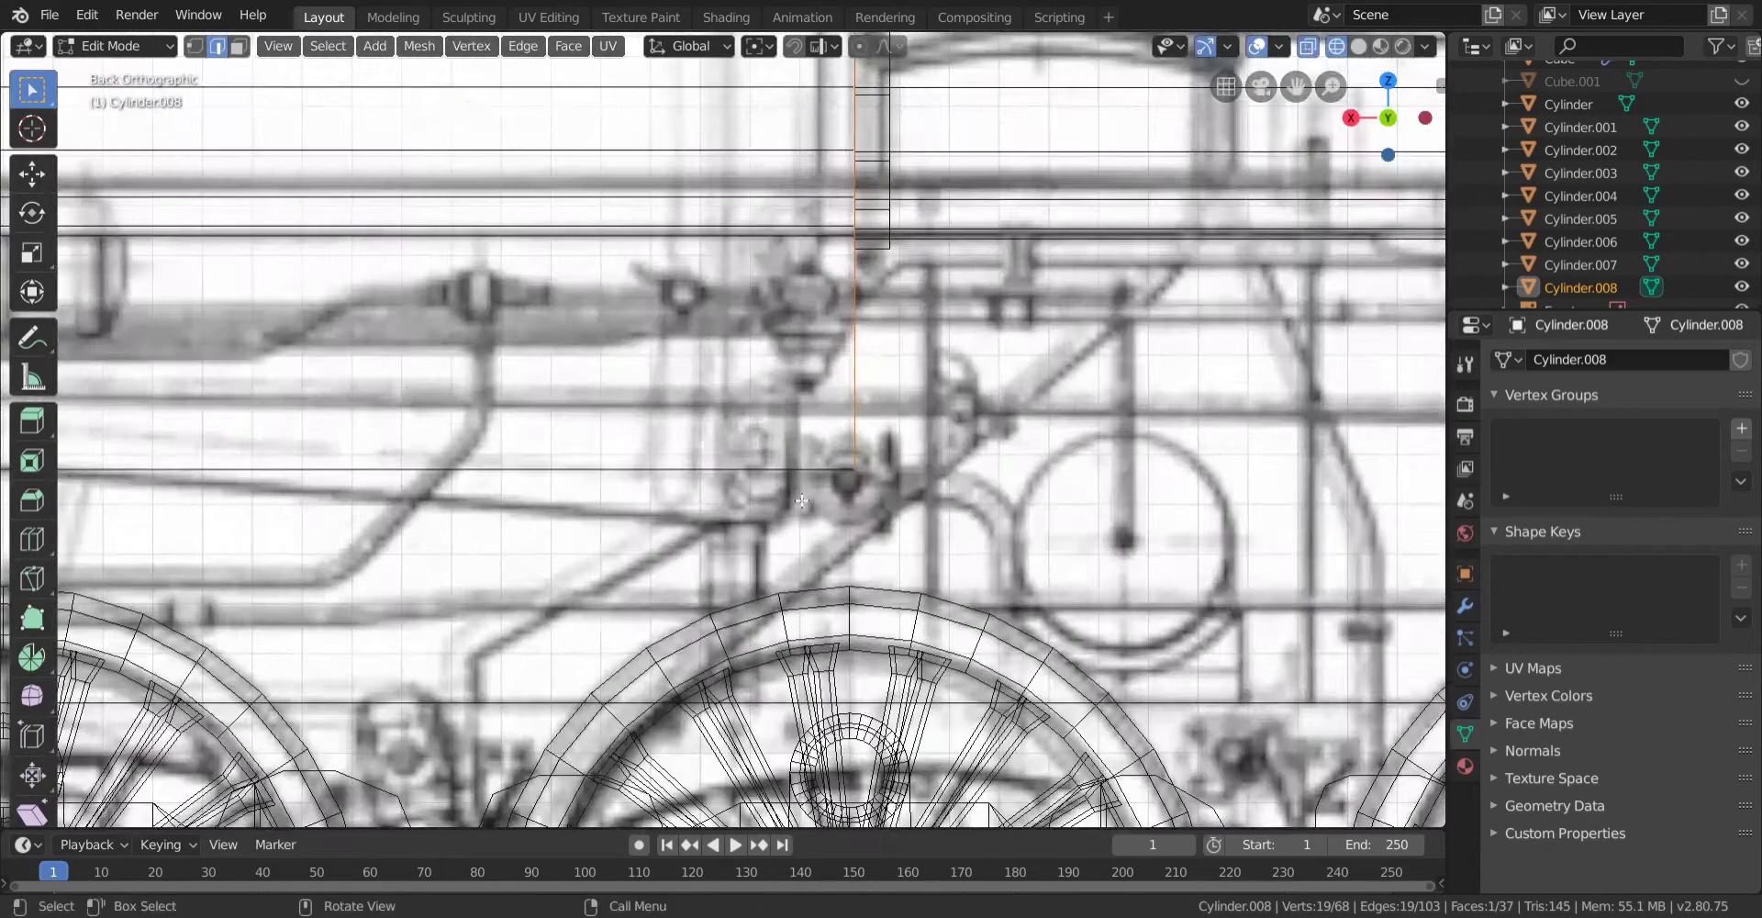
{"action": "left_click", "coordinate": [801, 500]}
{"action": "key", "text": "g"}
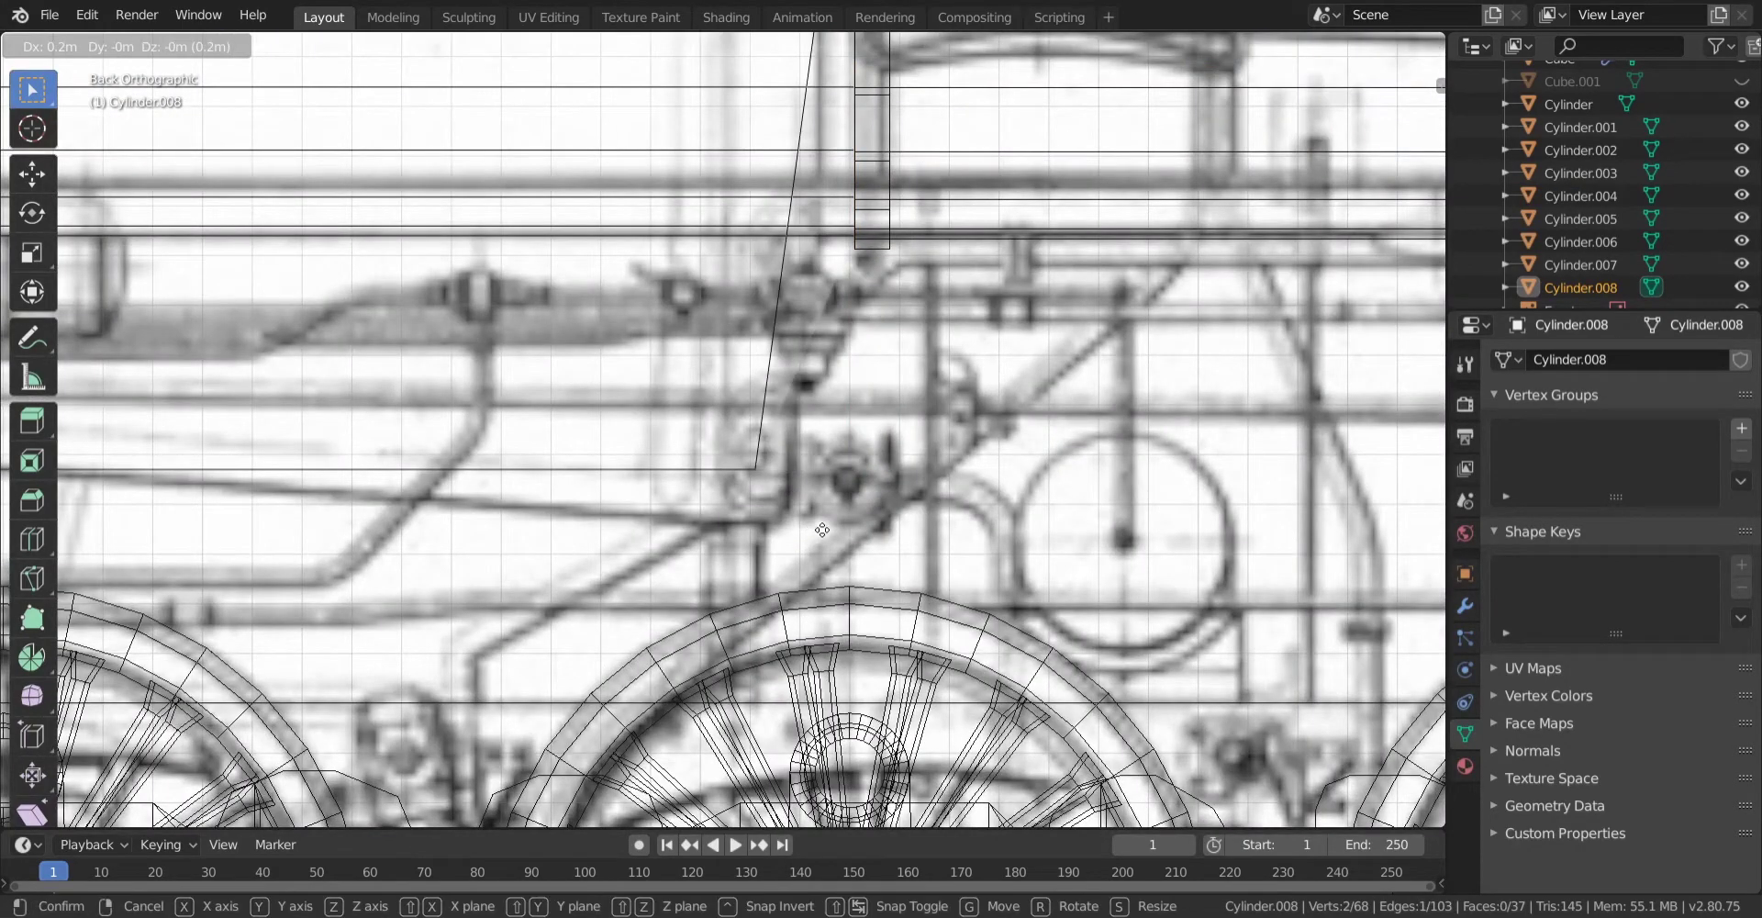
{"action": "left_click", "coordinate": [834, 534]}
{"action": "scroll", "coordinate": [834, 534], "scroll_direction": "up", "scroll_amount": 2}
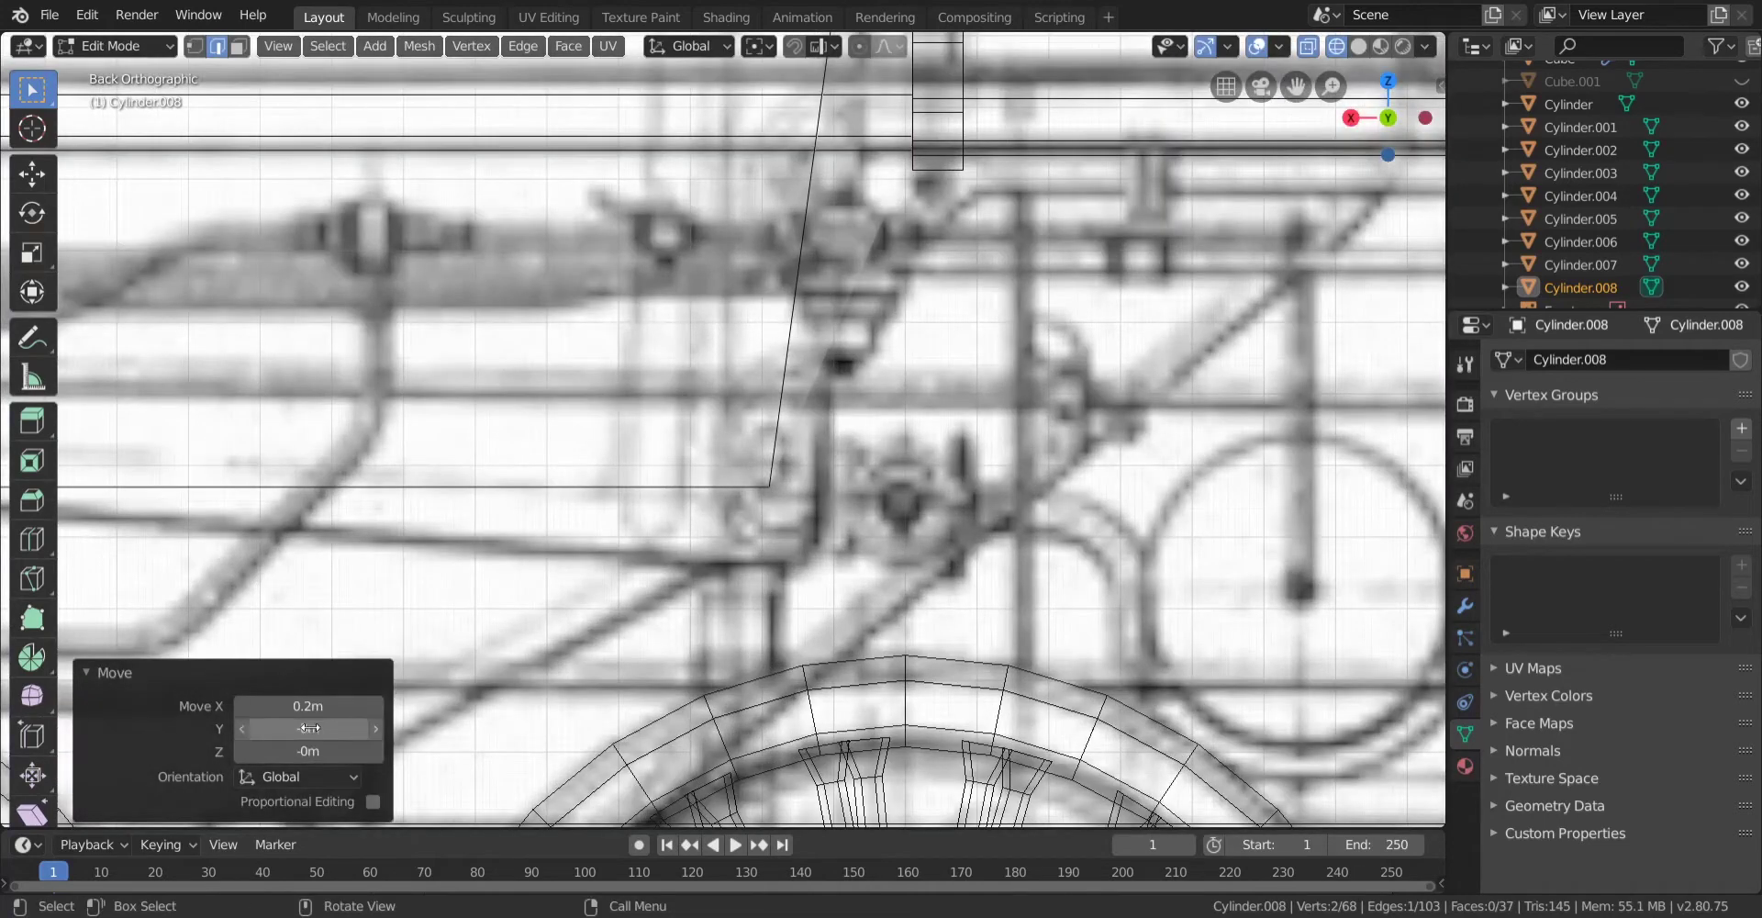
{"action": "left_click_drag", "start_coordinate": [248, 699], "coordinate": [220, 700]}
{"action": "left_click", "coordinate": [242, 705]}
Extrude the firebox's side and front bottom edges about 0.39 m downward along Z.
{"action": "scroll", "coordinate": [385, 371], "scroll_direction": "down", "scroll_amount": 5}
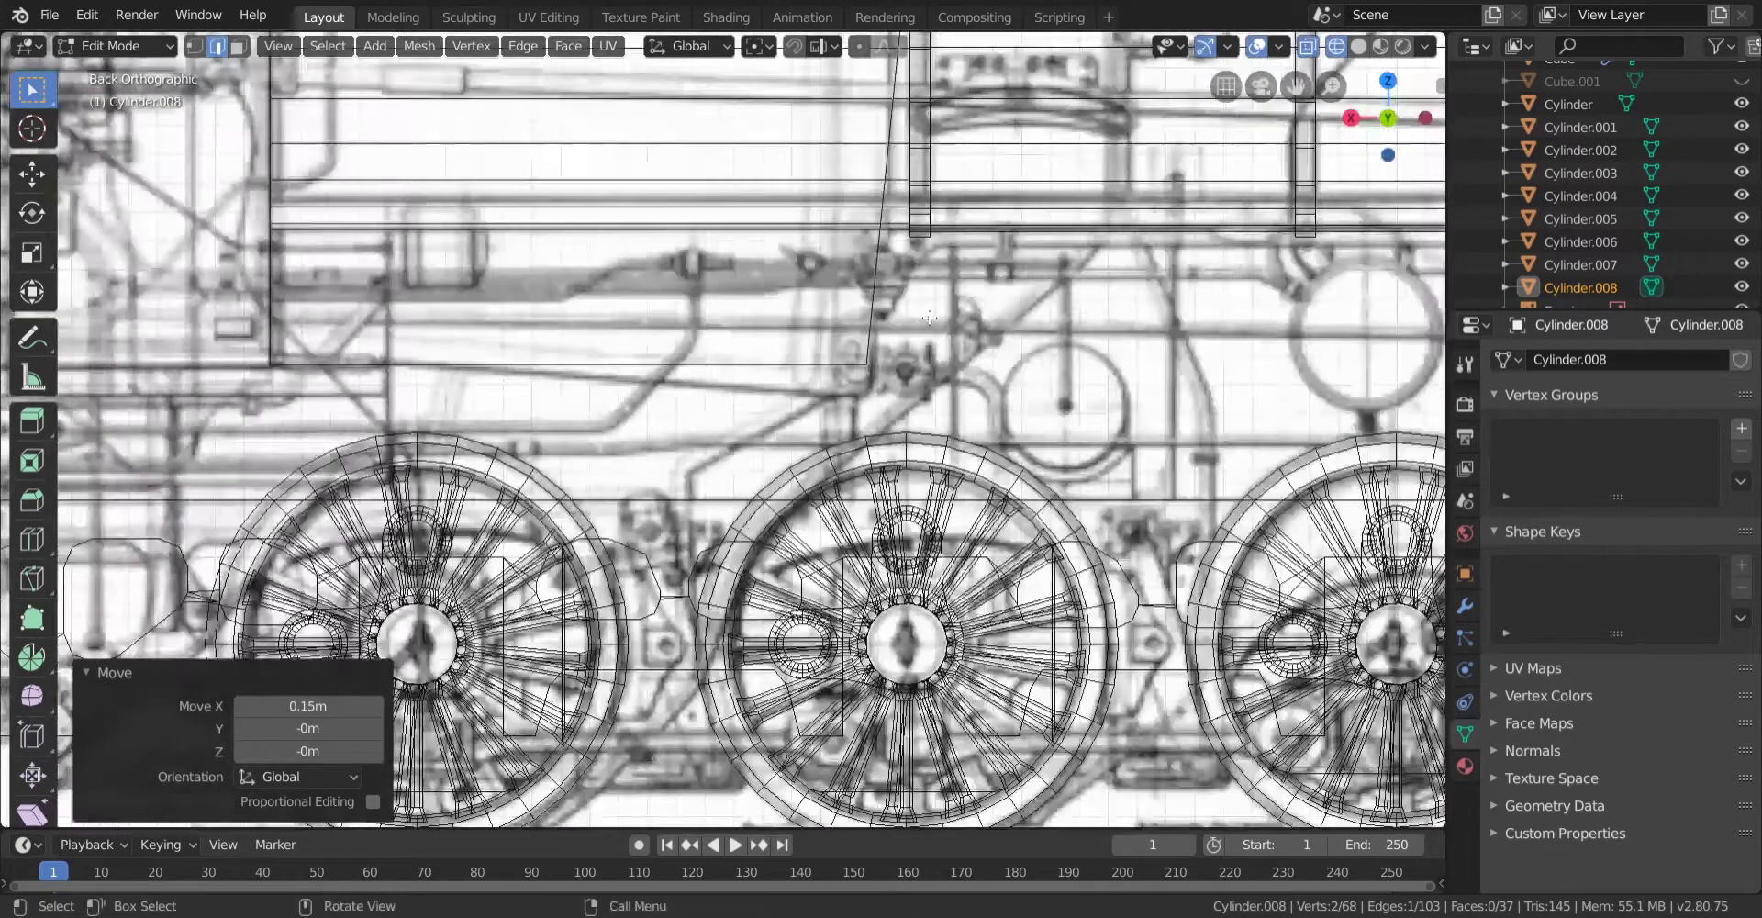
{"action": "scroll", "coordinate": [386, 371], "scroll_direction": "up", "scroll_amount": 2}
{"action": "left_click_drag", "start_coordinate": [386, 370], "coordinate": [1075, 478]}
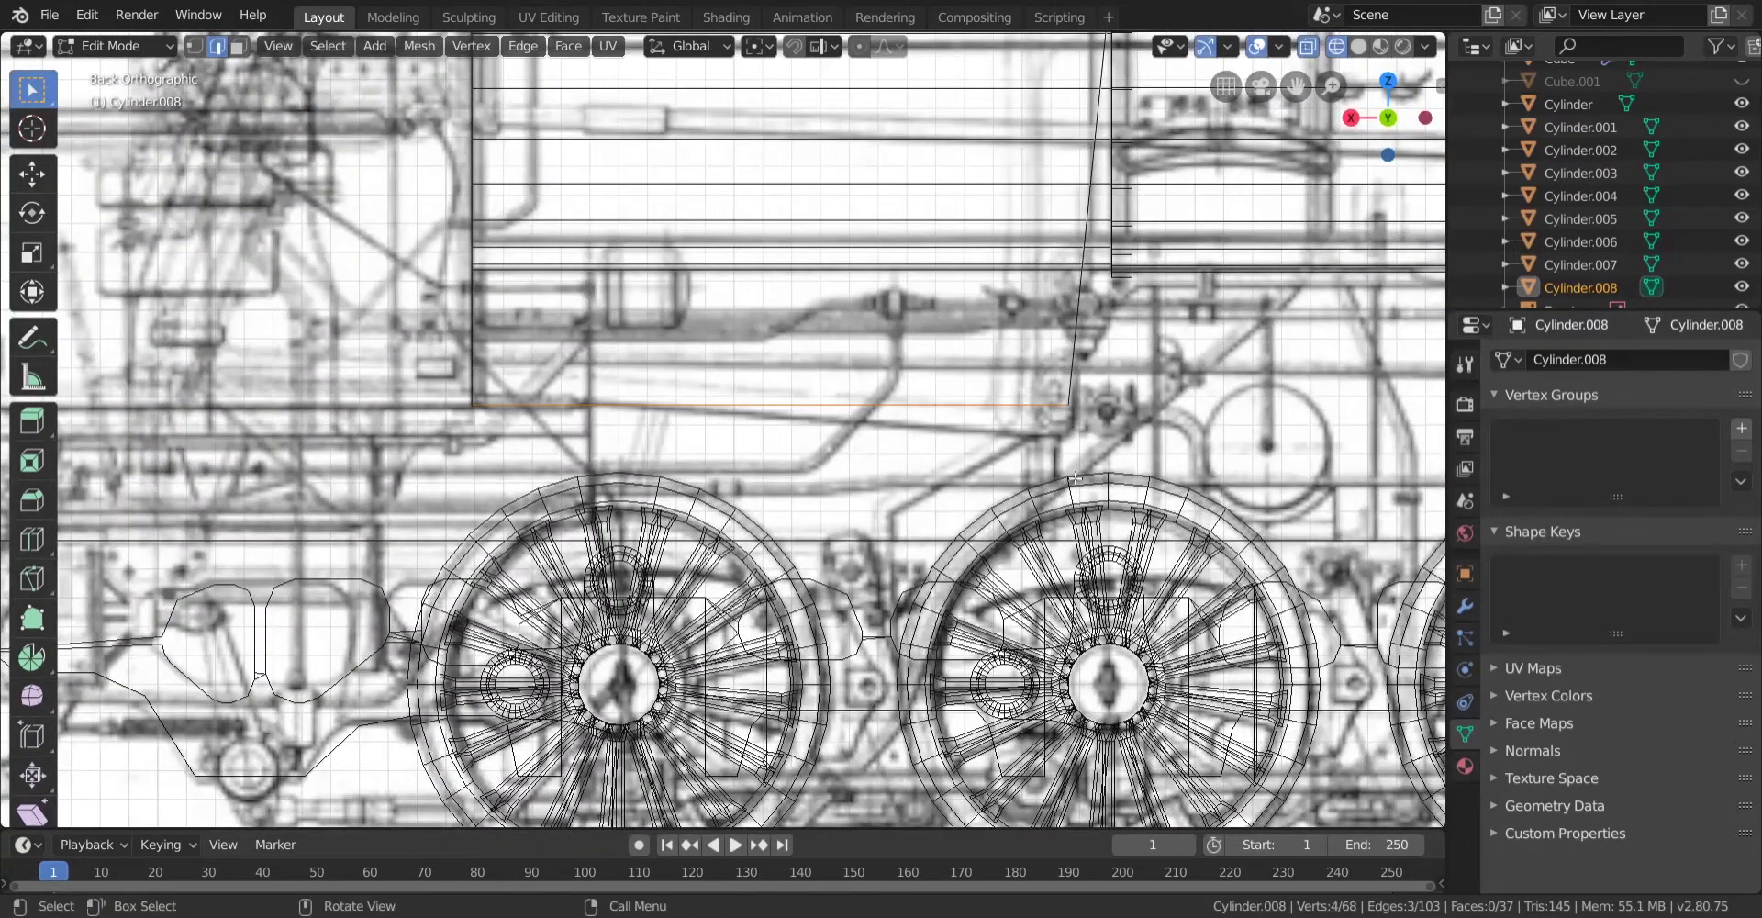
{"action": "key", "text": "e"}
{"action": "key", "text": "Escape"}
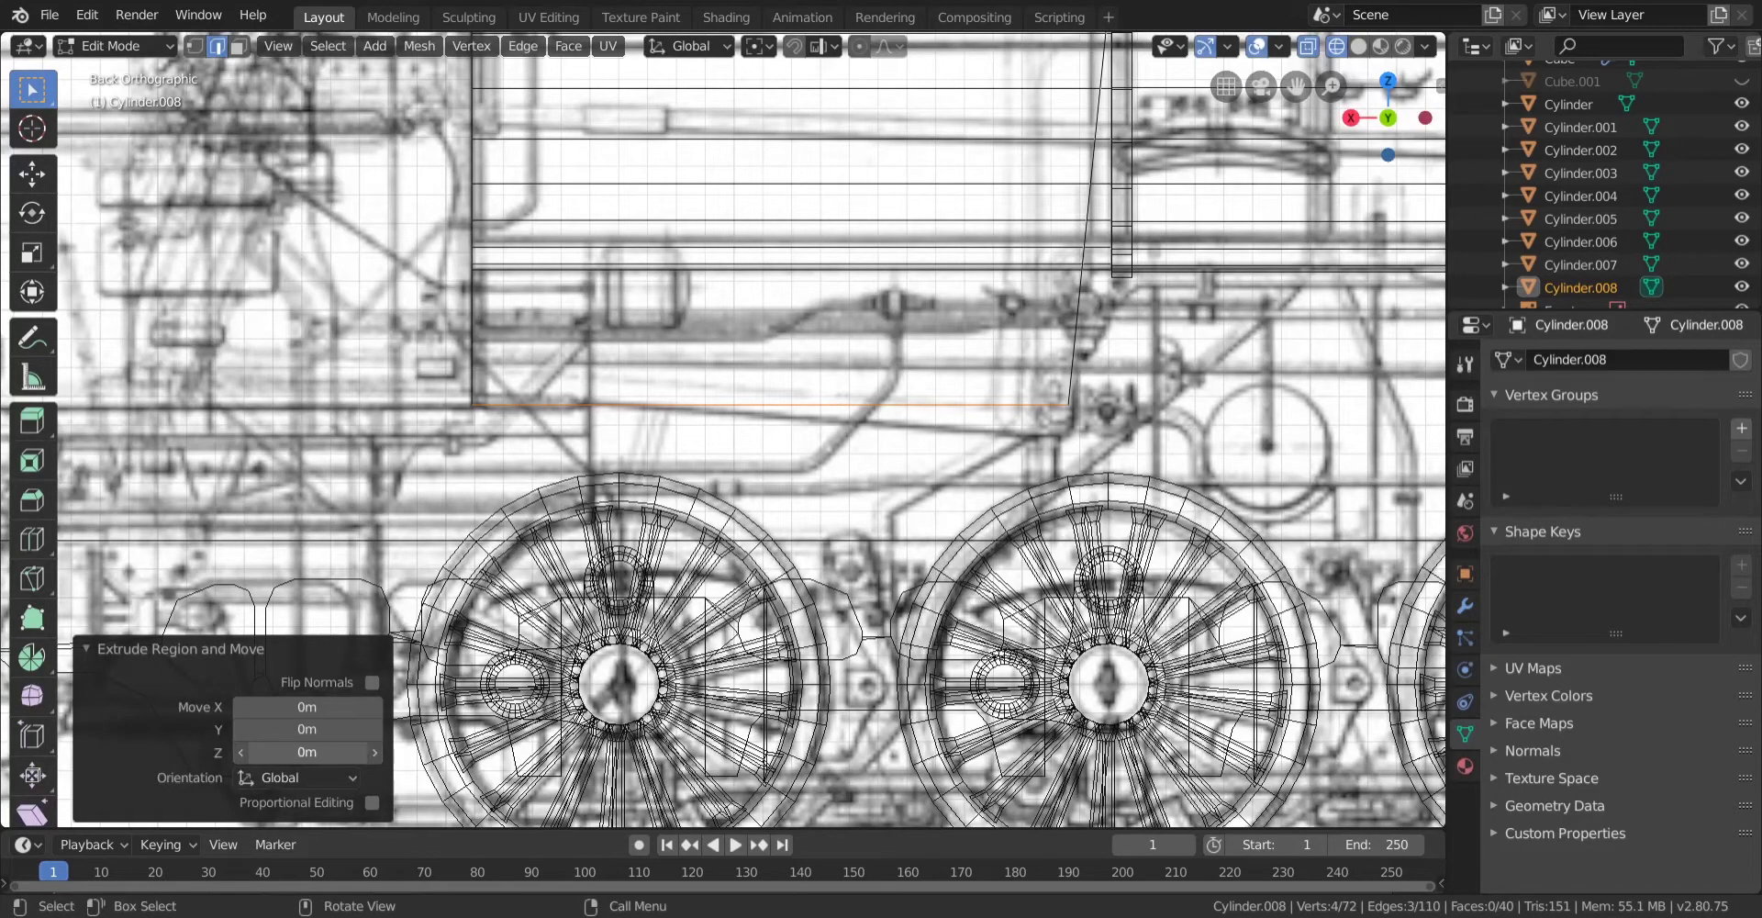
{"action": "left_click_drag", "start_coordinate": [307, 752], "coordinate": [260, 751]}
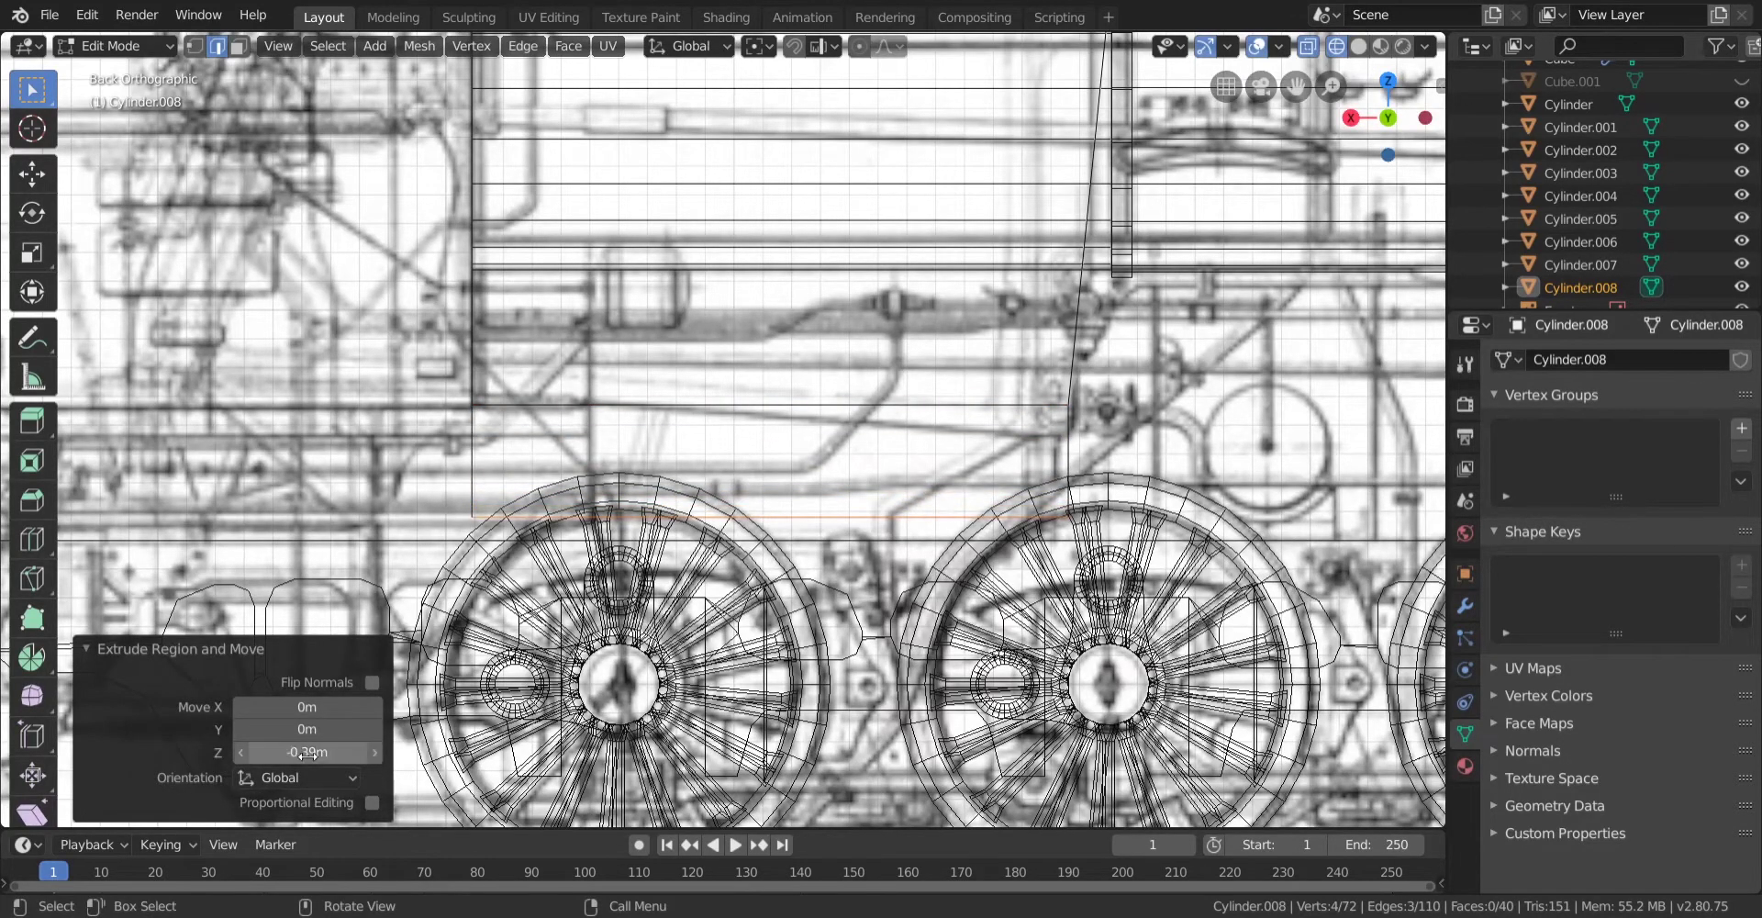
Move the lowest front edge of the firebox 0.6 m along X, plus a 0.01 m nudge, to match the blueprint's slanted front.
{"action": "middle_click_drag", "start_coordinate": [1144, 588], "coordinate": [911, 563], "text": "shift"}
{"action": "scroll", "coordinate": [911, 563], "scroll_direction": "up", "scroll_amount": 3}
{"action": "key", "text": "b"}
{"action": "left_click_drag", "start_coordinate": [831, 500], "coordinate": [1038, 652]}
{"action": "key", "text": "g"}
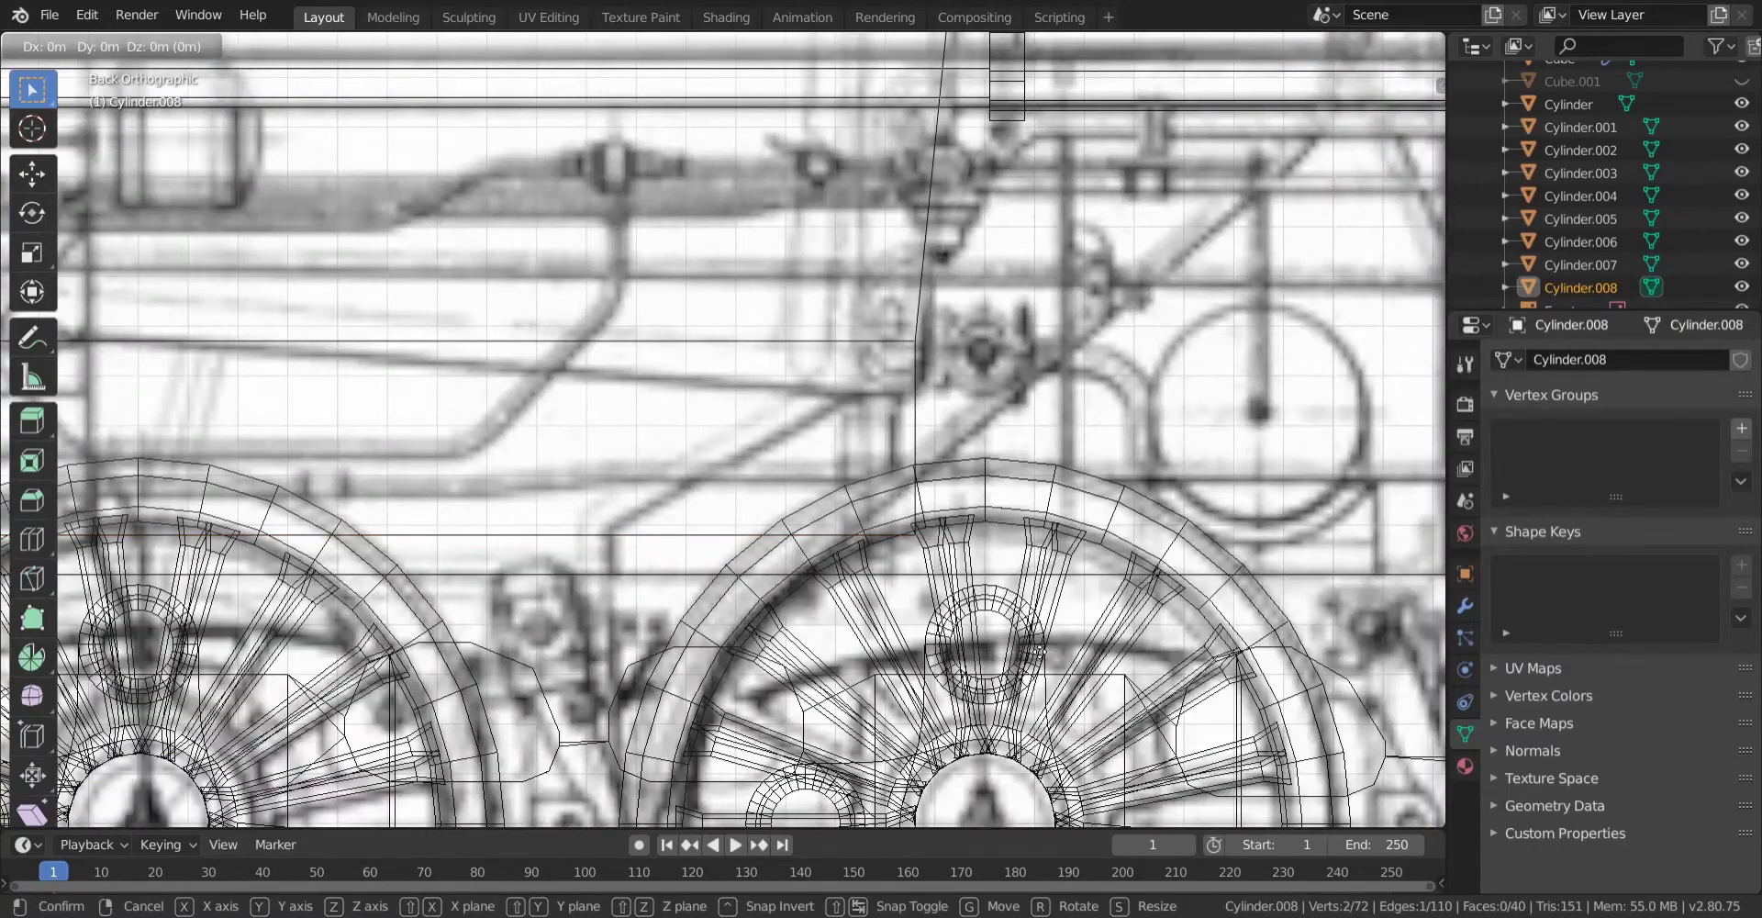
{"action": "left_click", "coordinate": [734, 672], "text": "ctrl"}
{"action": "scroll", "coordinate": [537, 678], "scroll_direction": "up", "scroll_amount": 4}
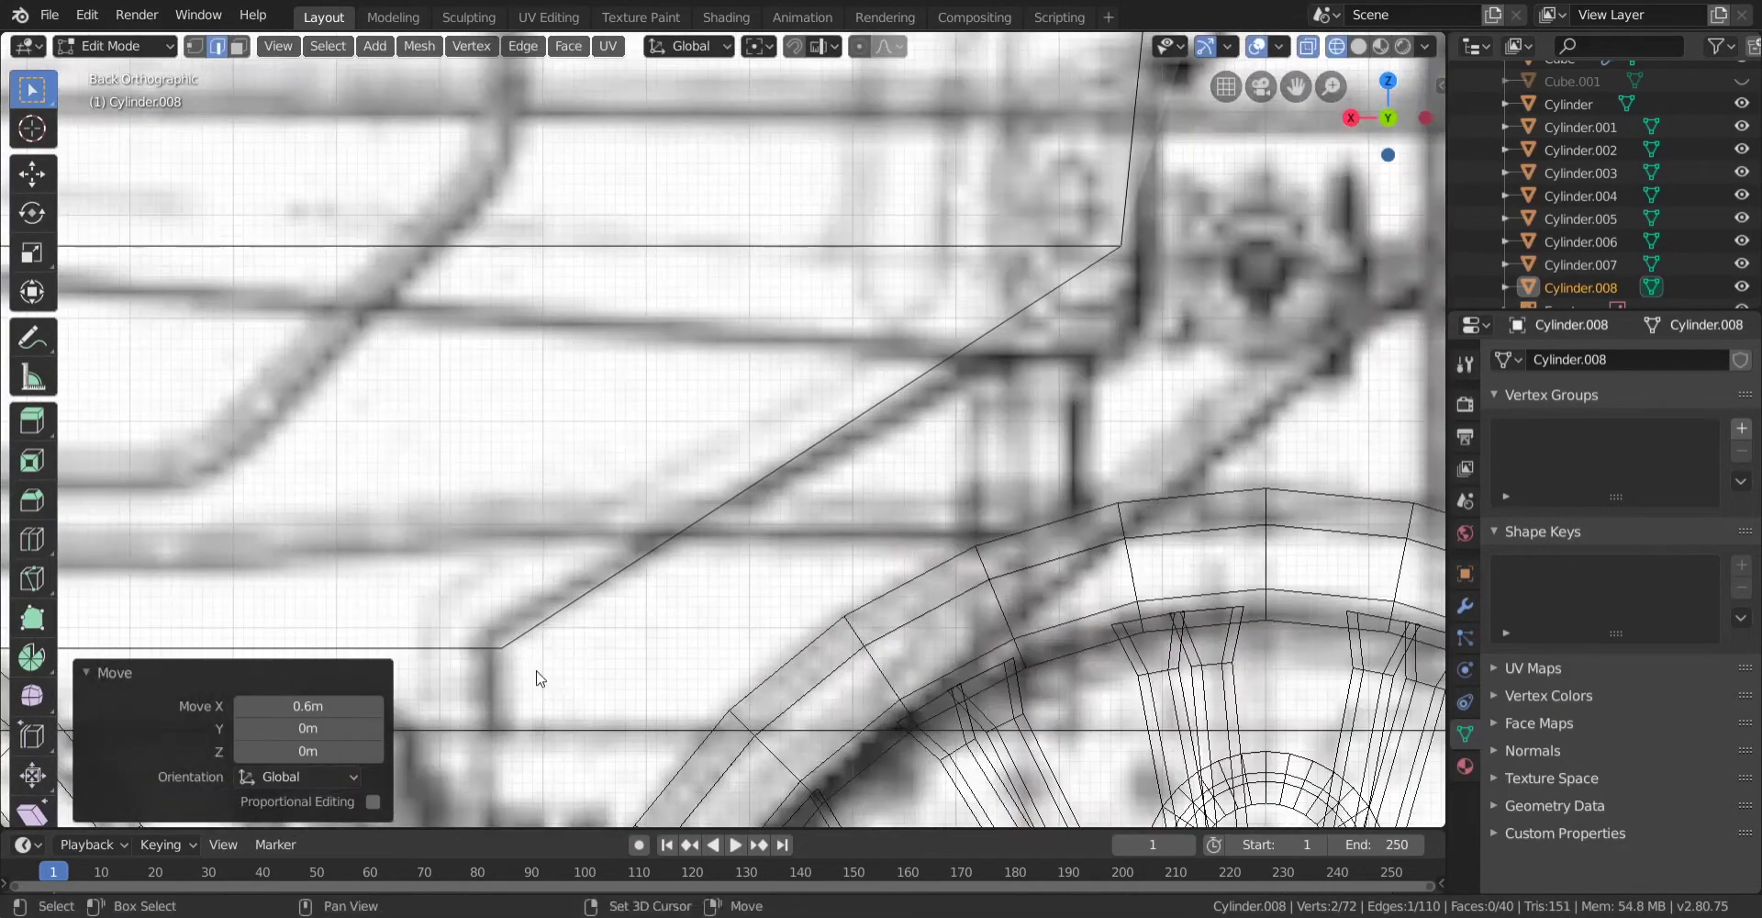
{"action": "middle_click_drag", "start_coordinate": [540, 678], "coordinate": [690, 576], "text": "shift"}
{"action": "scroll", "coordinate": [677, 624], "scroll_direction": "up", "scroll_amount": 4}
{"action": "key", "text": "g"}
{"action": "left_click", "coordinate": [621, 664]}
{"action": "scroll", "coordinate": [604, 628], "scroll_direction": "down", "scroll_amount": 9}
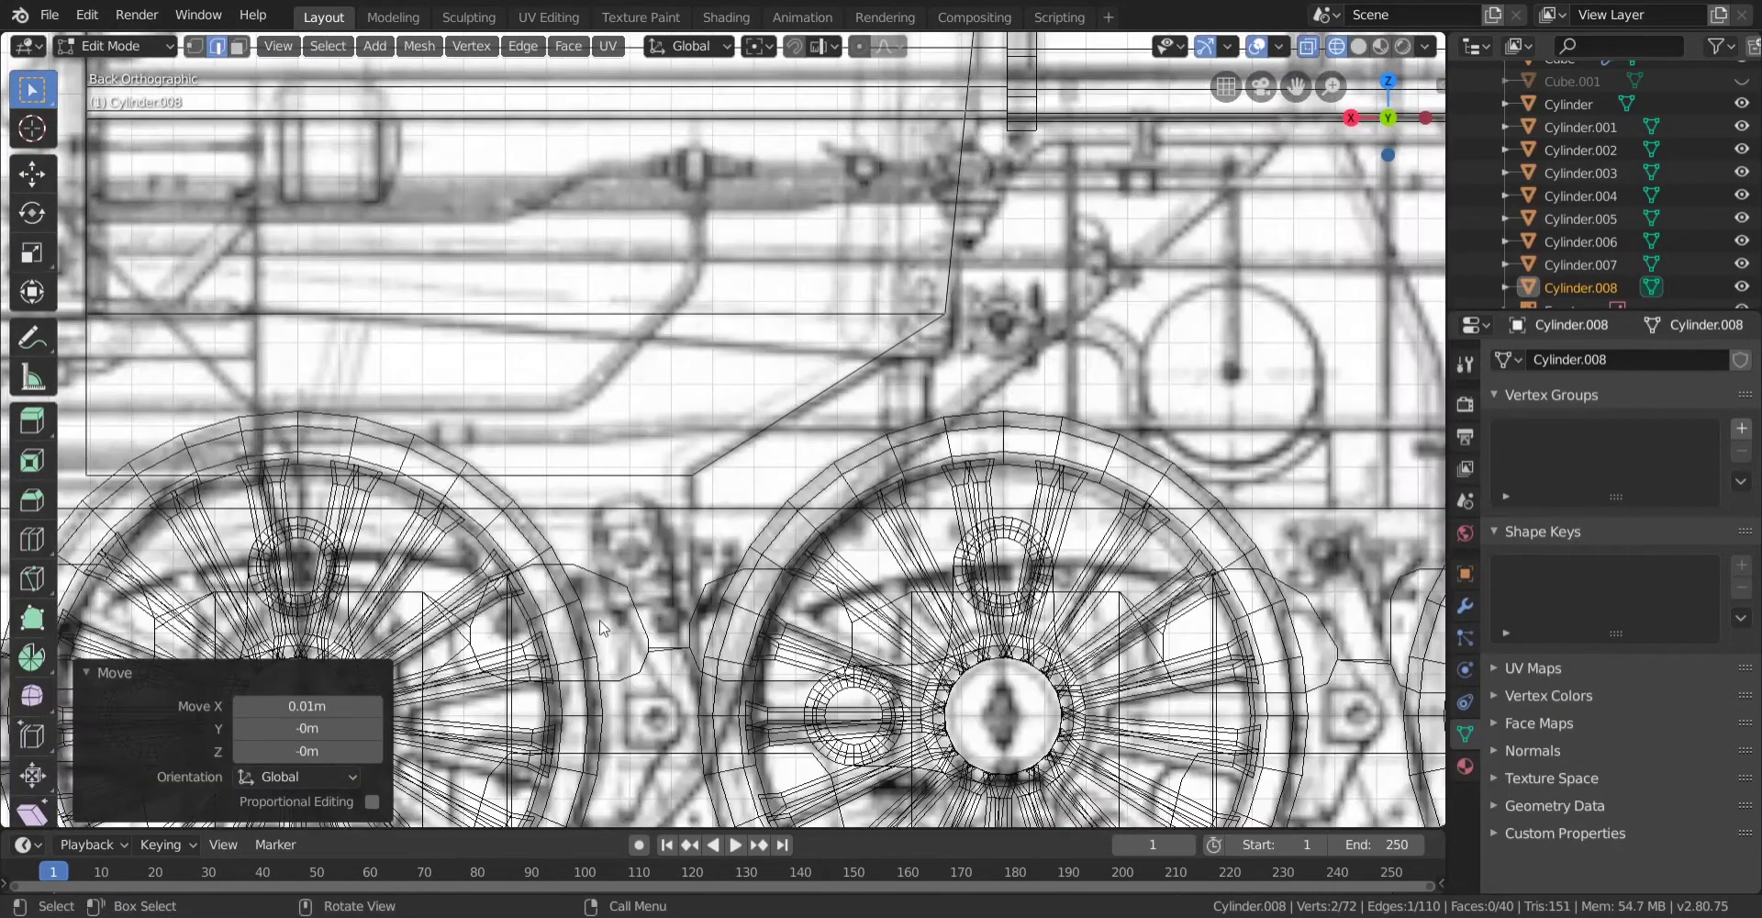
{"action": "scroll", "coordinate": [602, 627], "scroll_direction": "down", "scroll_amount": 5}
{"action": "scroll", "coordinate": [674, 496], "scroll_direction": "up", "scroll_amount": 4}
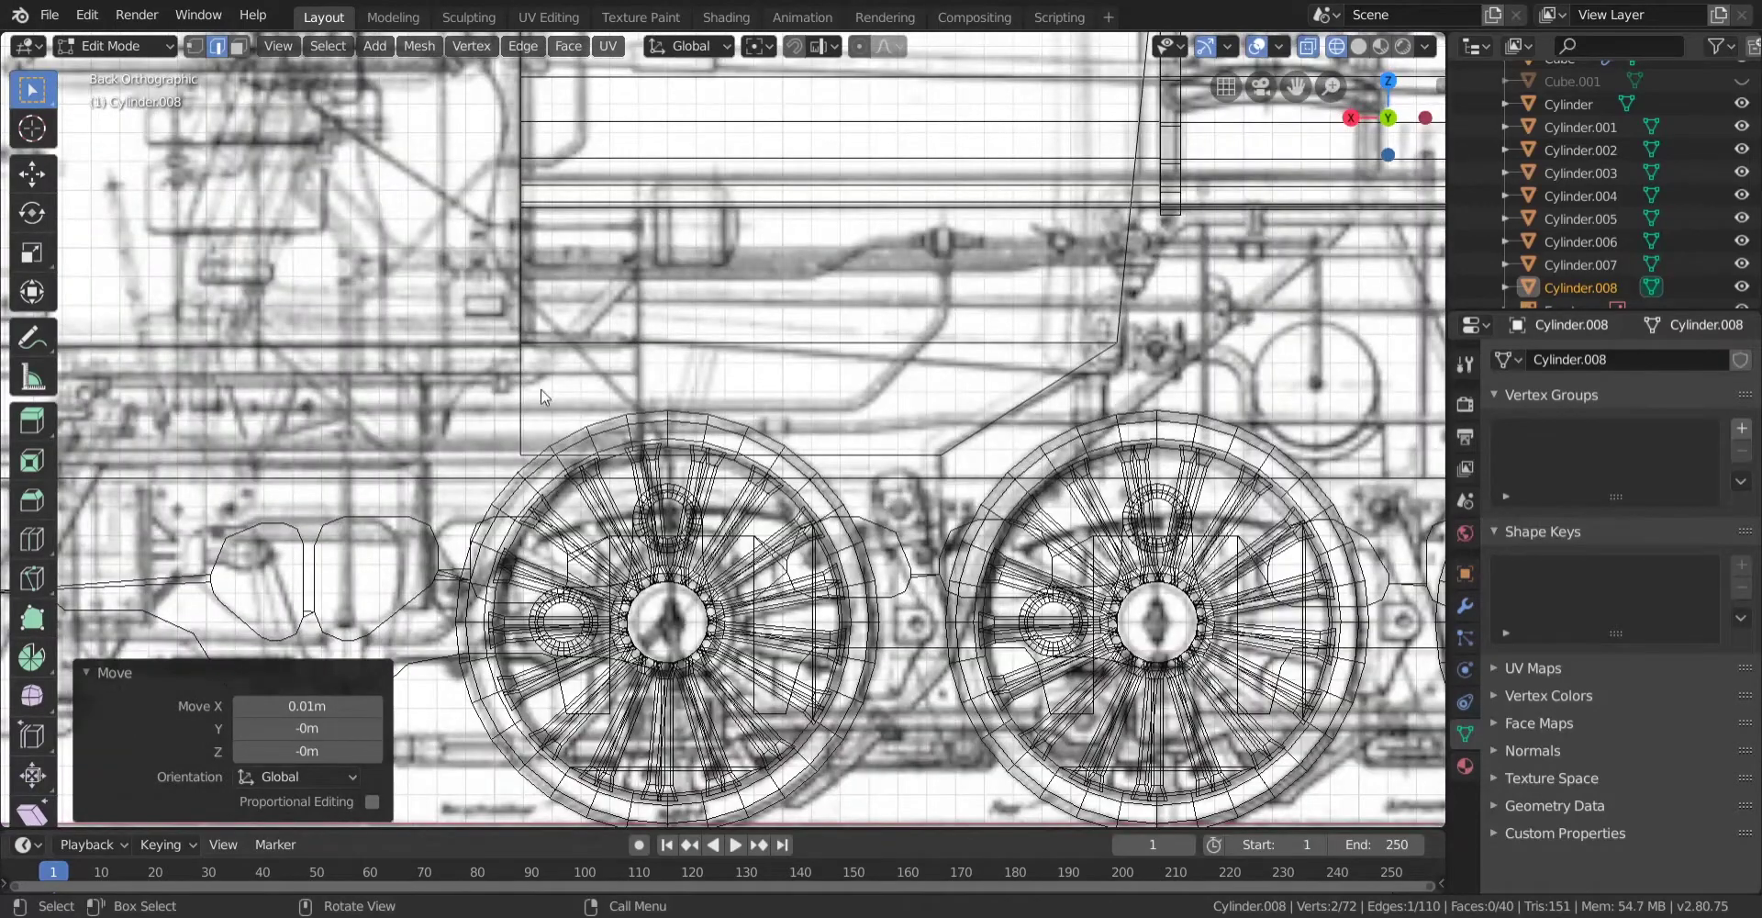
Select the two lower lengthwise edges on each firebox side wall and scale them inward along Y to taper the walls.
{"action": "key", "text": "shift+z"}
{"action": "mouse_move", "coordinate": [541, 397]}
{"action": "middle_mouse_down"}
{"action": "mouse_move", "coordinate": [791, 485]}
{"action": "mouse_move", "coordinate": [510, 465]}
{"action": "middle_mouse_up"}
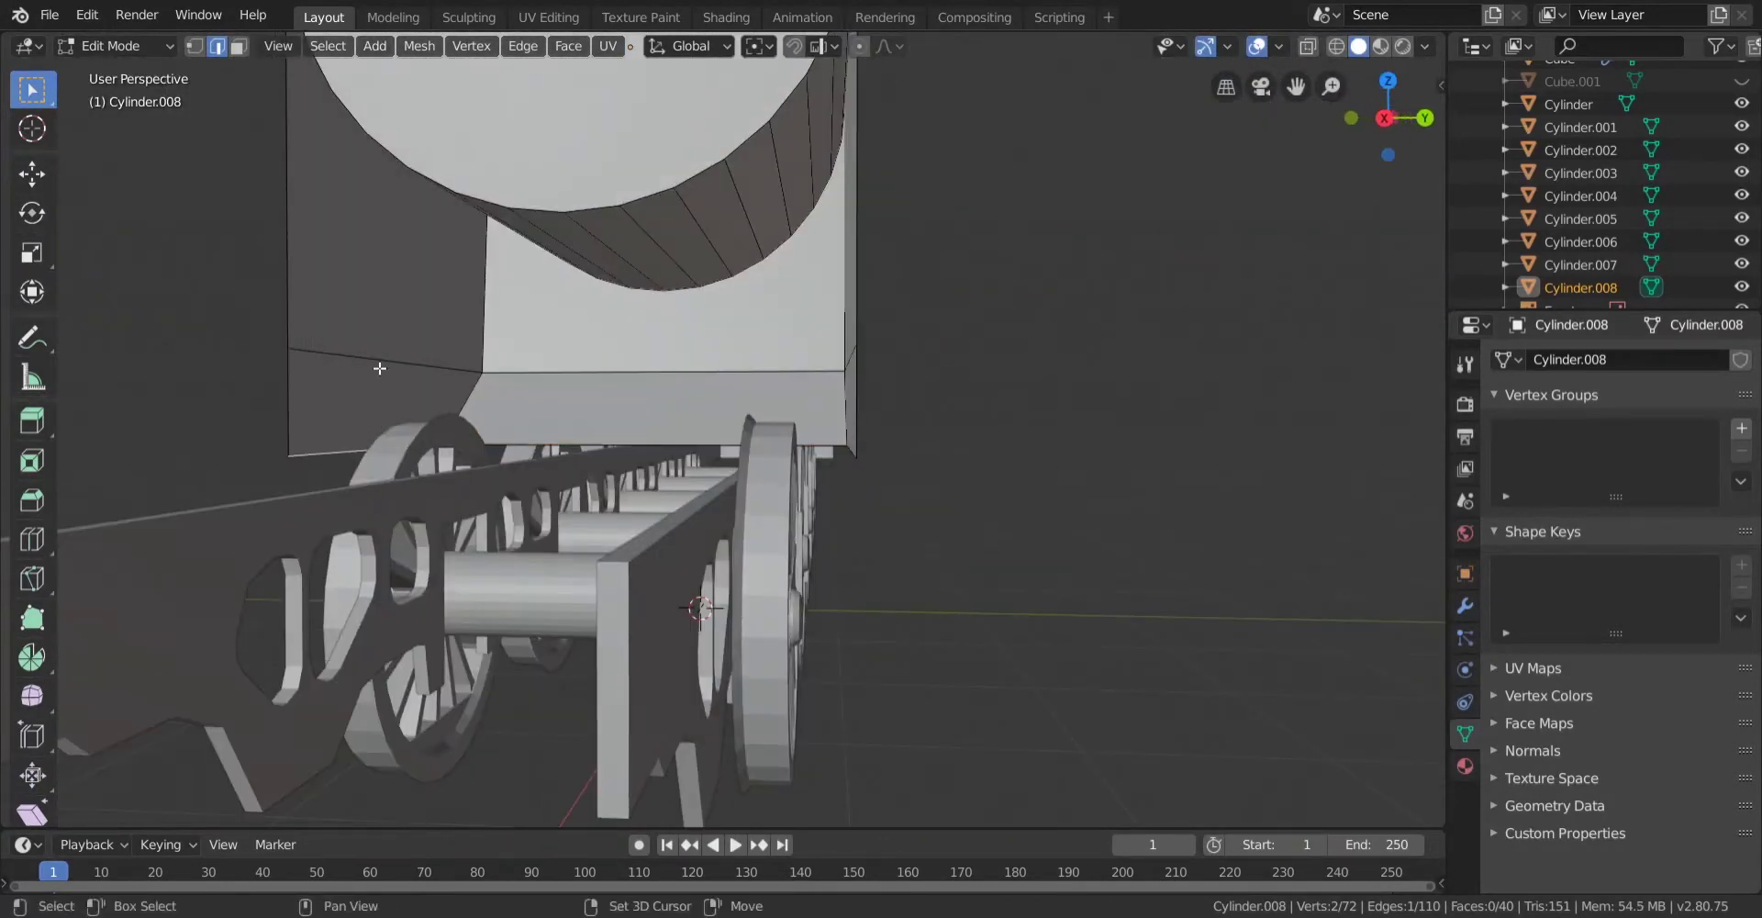
{"action": "middle_click_drag", "start_coordinate": [745, 388], "coordinate": [598, 427]}
{"action": "left_click", "coordinate": [720, 464], "text": "shift"}
{"action": "middle_click_drag", "start_coordinate": [721, 464], "coordinate": [1065, 519]}
{"action": "key", "text": "s"}
{"action": "left_click", "coordinate": [1079, 523]}
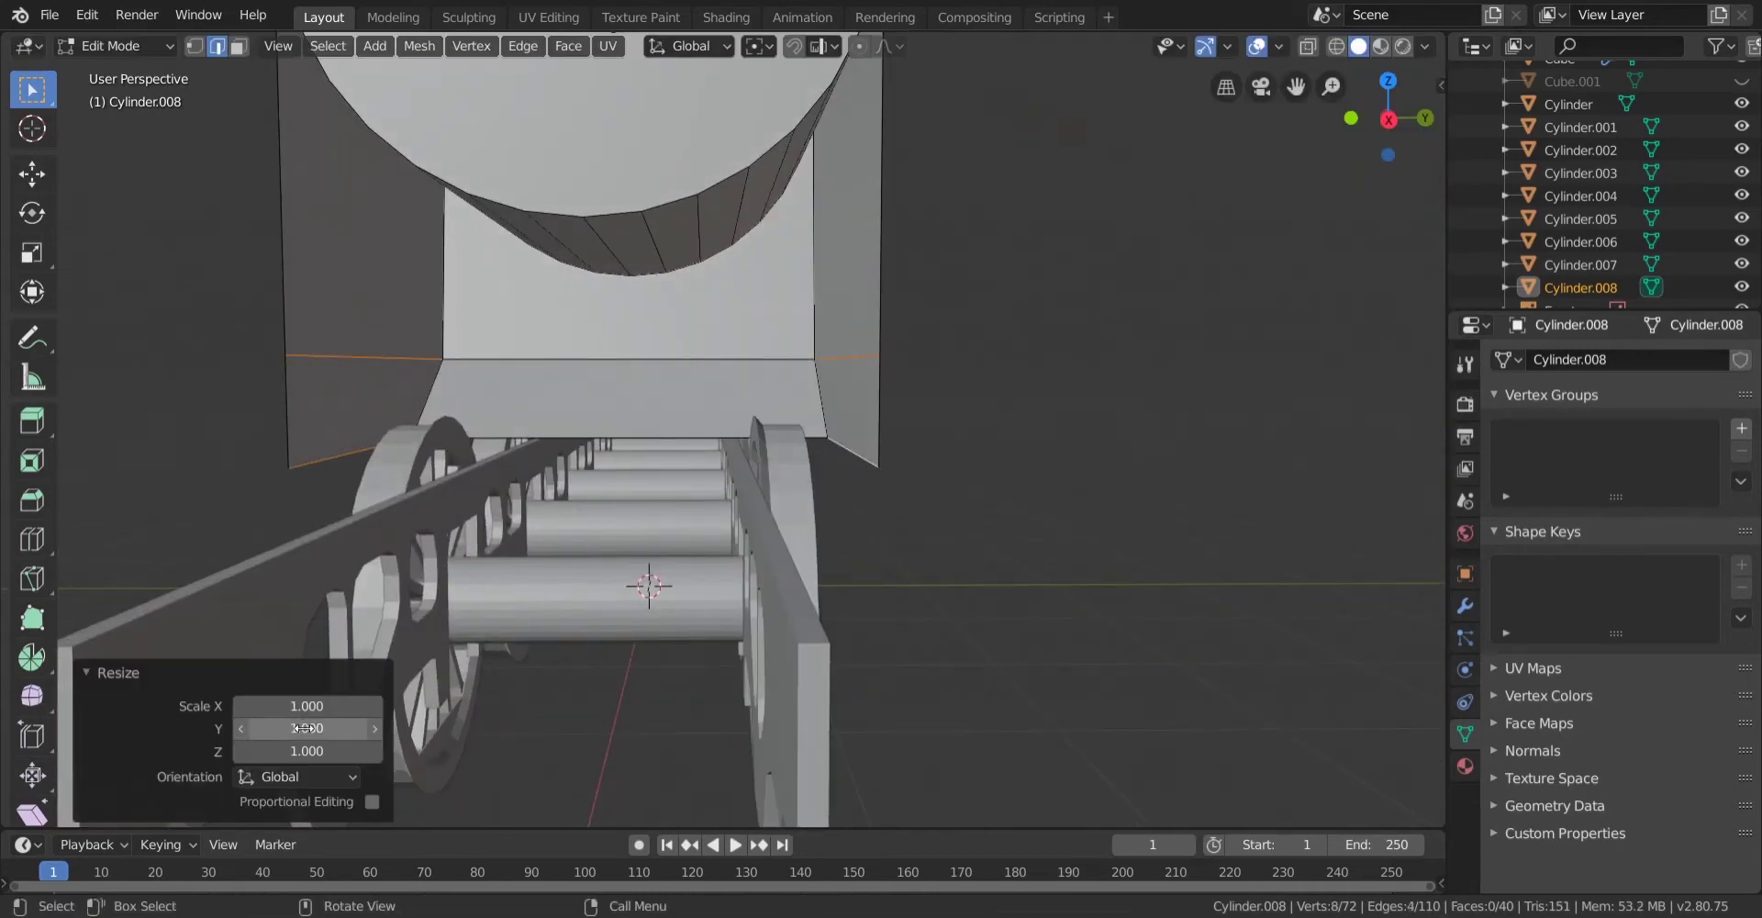
{"action": "mouse_move", "coordinate": [305, 728]}
{"action": "left_mouse_down"}
{"action": "mouse_move", "coordinate": [257, 728]}
{"action": "mouse_move", "coordinate": [279, 728]}
{"action": "left_mouse_up"}
{"action": "middle_click_drag", "start_coordinate": [871, 431], "coordinate": [786, 442]}
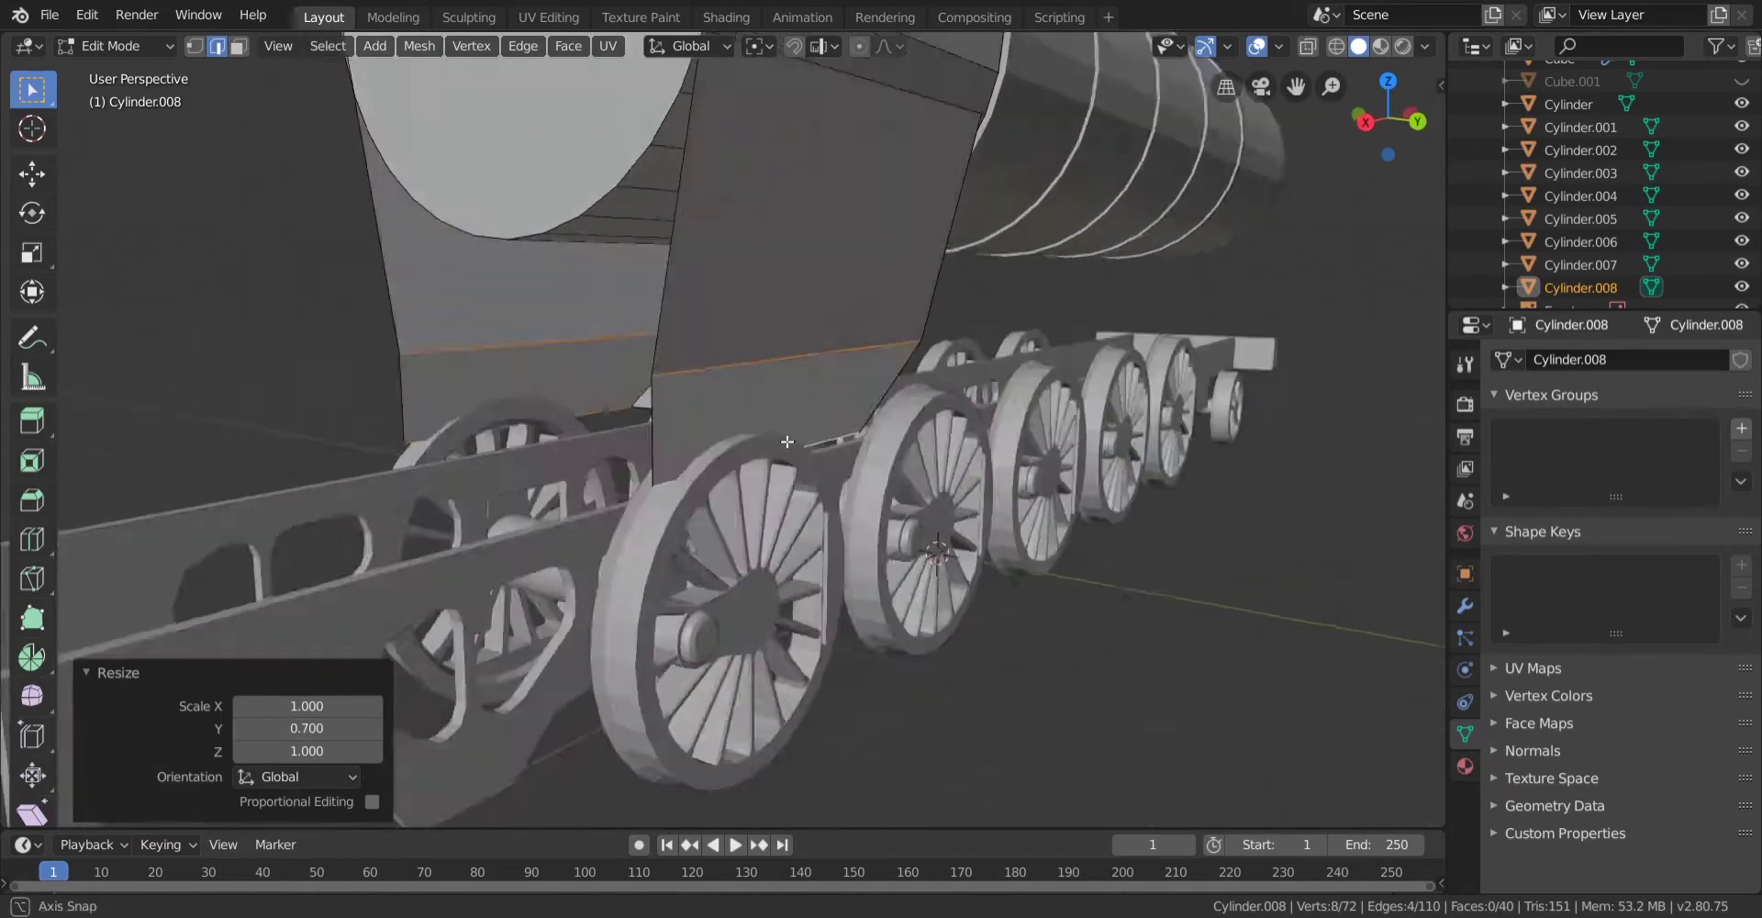
{"action": "scroll", "coordinate": [787, 442], "scroll_direction": "down", "scroll_amount": 3}
{"action": "middle_click_drag", "start_coordinate": [688, 417], "coordinate": [727, 408]}
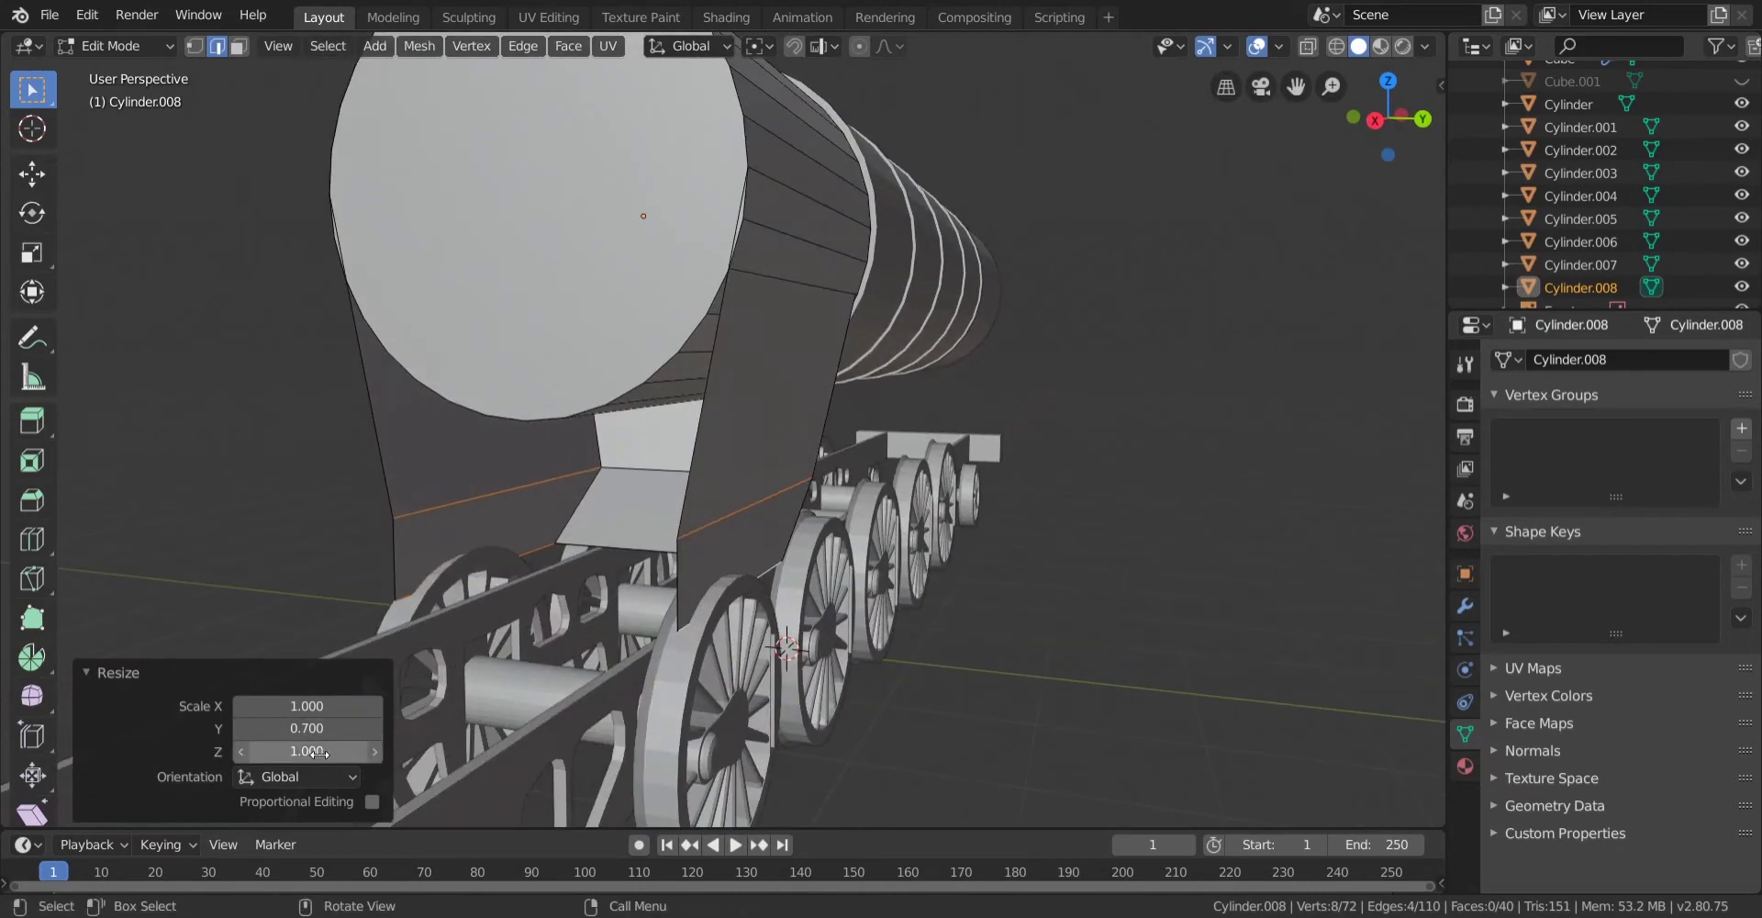
{"action": "left_click", "coordinate": [244, 731]}
{"action": "left_click", "coordinate": [244, 731]}
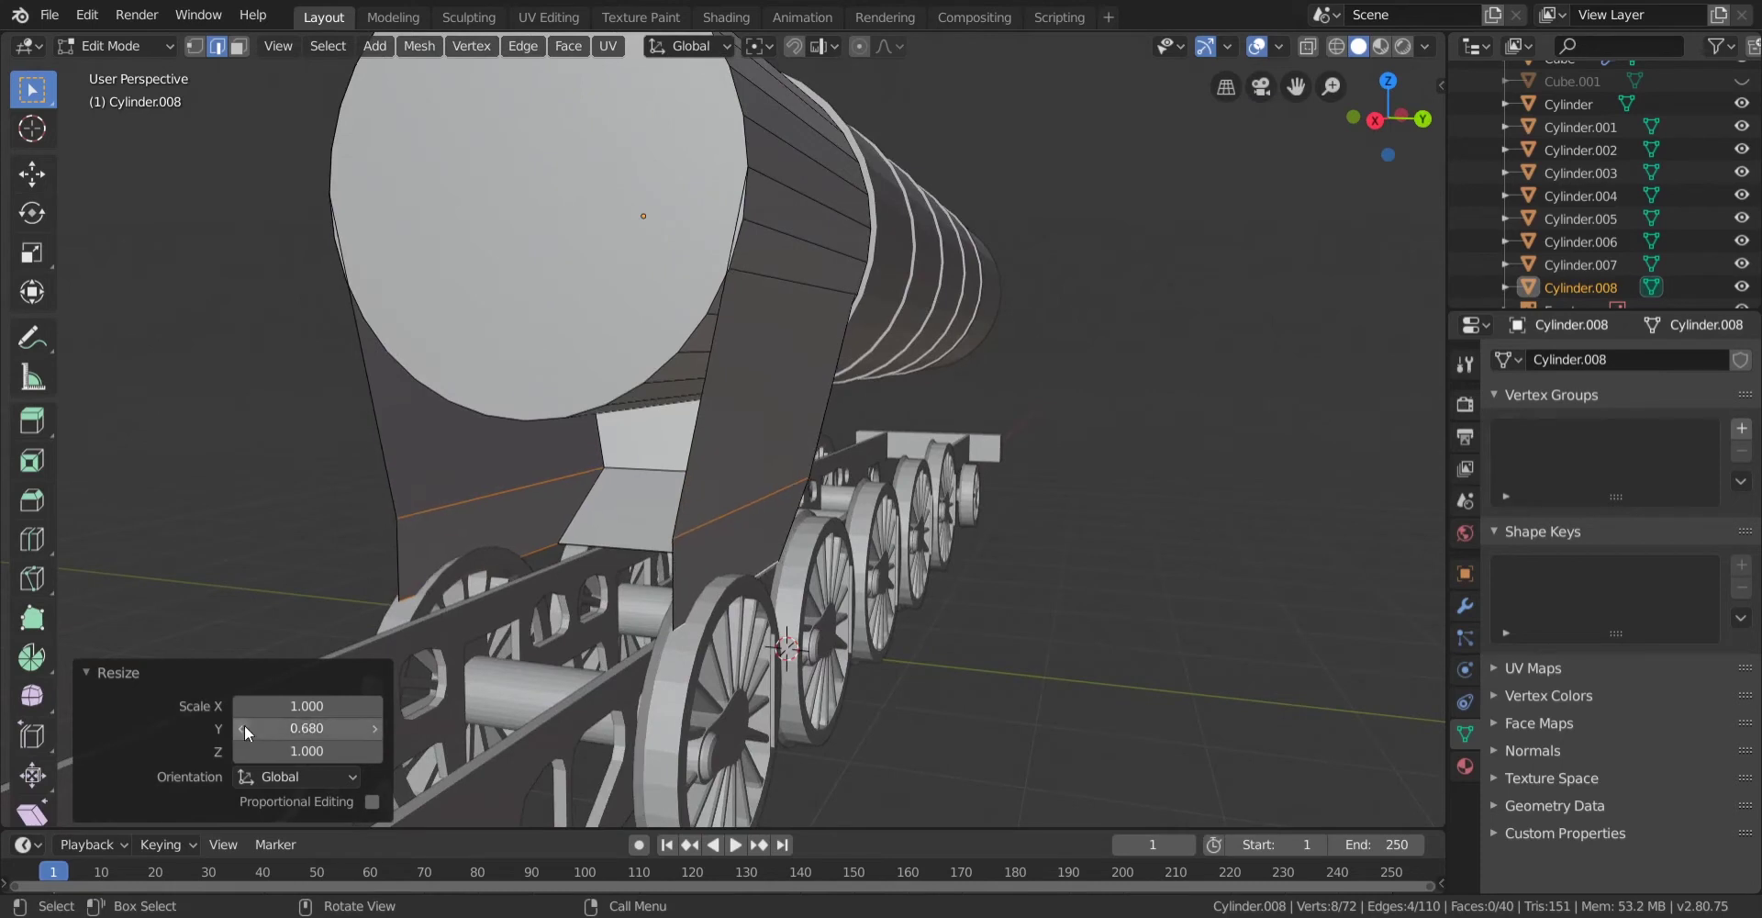
{"action": "left_click_drag", "start_coordinate": [285, 725], "coordinate": [305, 727]}
{"action": "scroll", "coordinate": [767, 646], "scroll_direction": "up", "scroll_amount": 1}
Scale the two bottom side edges of the firebox inward to 0.420 along Y, keeping the X scale at 1.
{"action": "left_click", "coordinate": [747, 645]}
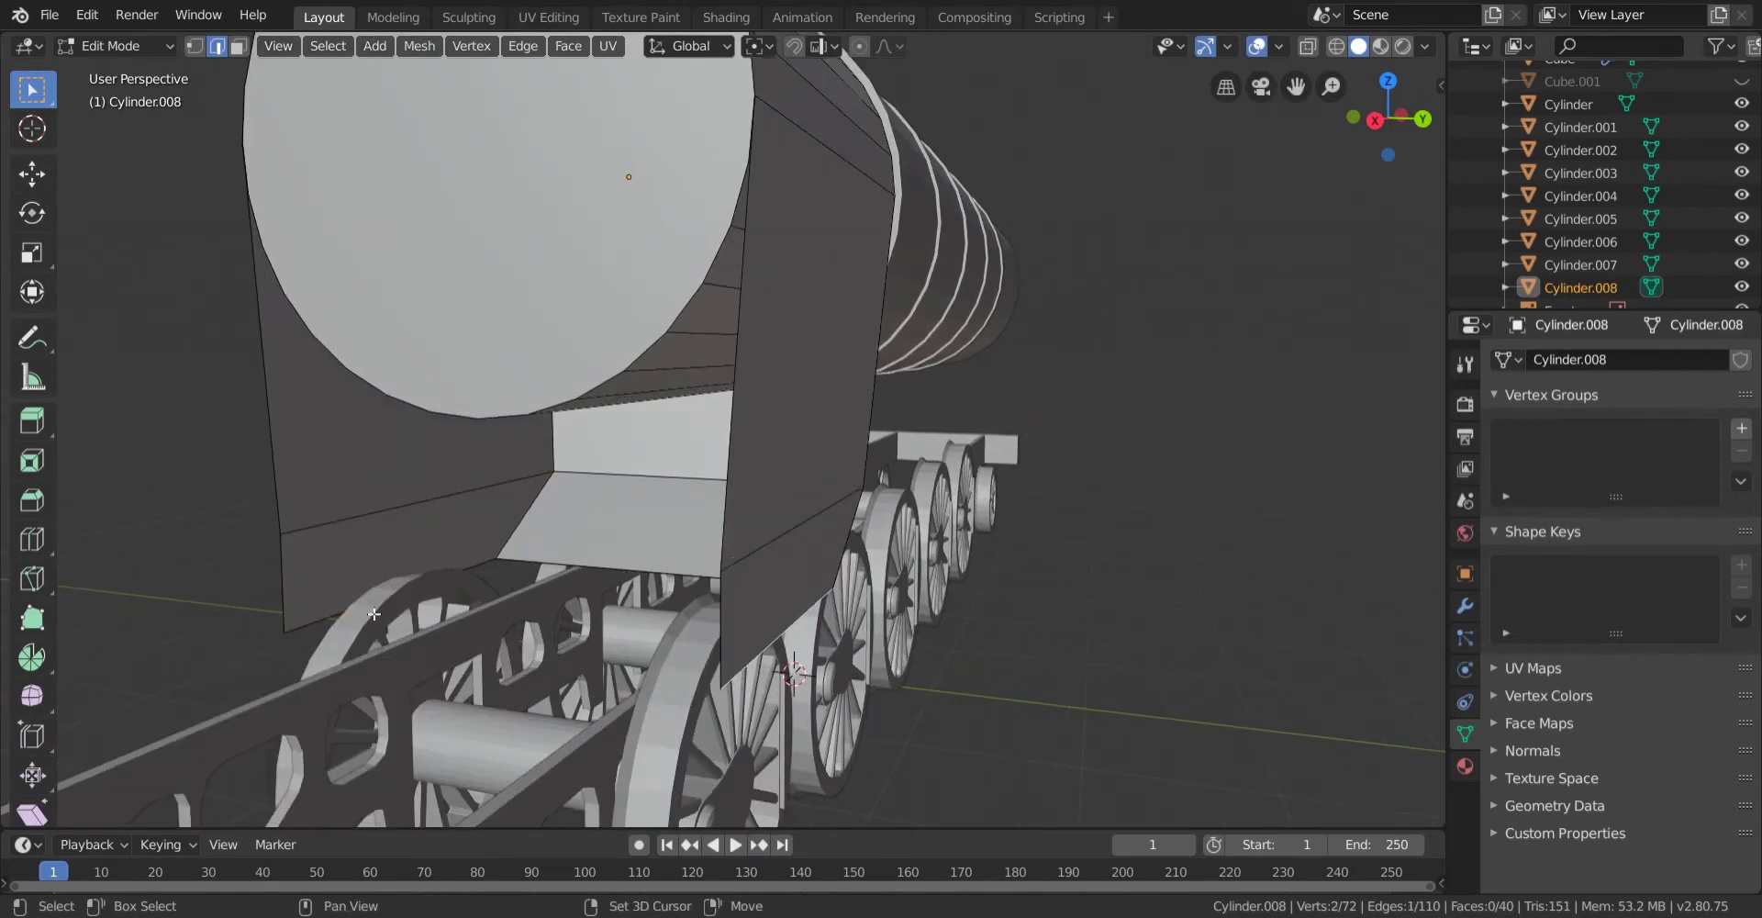
{"action": "key", "text": "s"}
{"action": "left_click", "coordinate": [406, 664]}
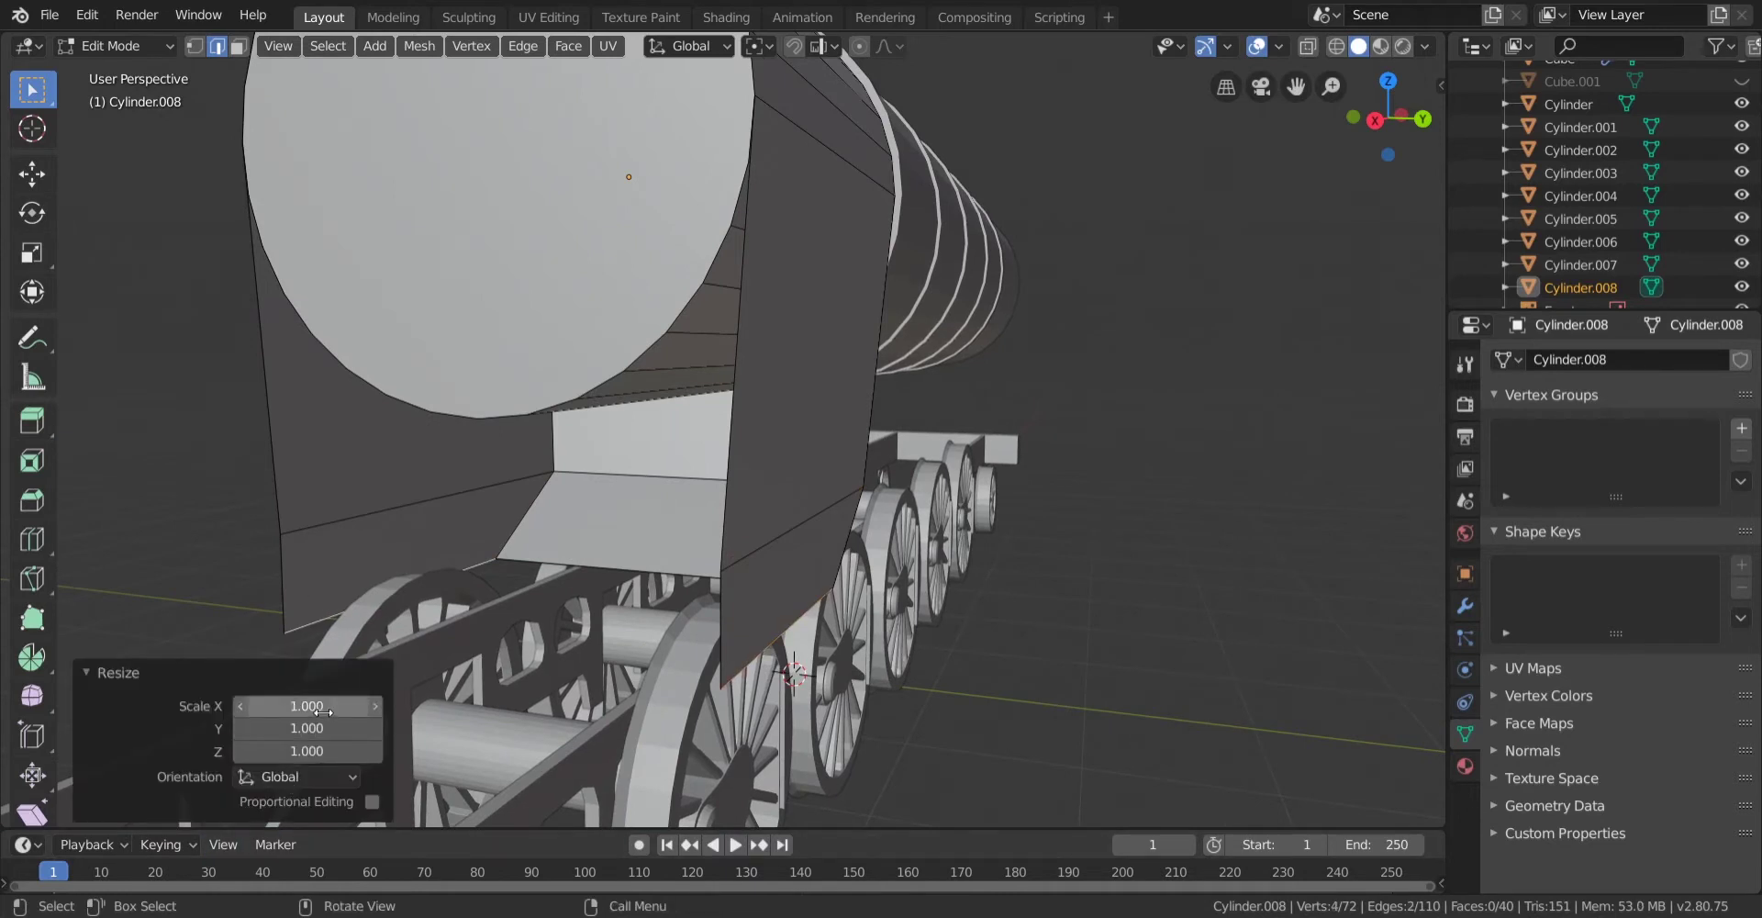
{"action": "left_click_drag", "start_coordinate": [301, 708], "coordinate": [255, 727]}
{"action": "type", "text": "1"}
{"action": "key", "text": "Return"}
{"action": "middle_click_drag", "start_coordinate": [587, 551], "coordinate": [684, 490]}
{"action": "scroll", "coordinate": [715, 516], "scroll_direction": "down", "scroll_amount": 3}
{"action": "scroll", "coordinate": [720, 515], "scroll_direction": "up", "scroll_amount": 1}
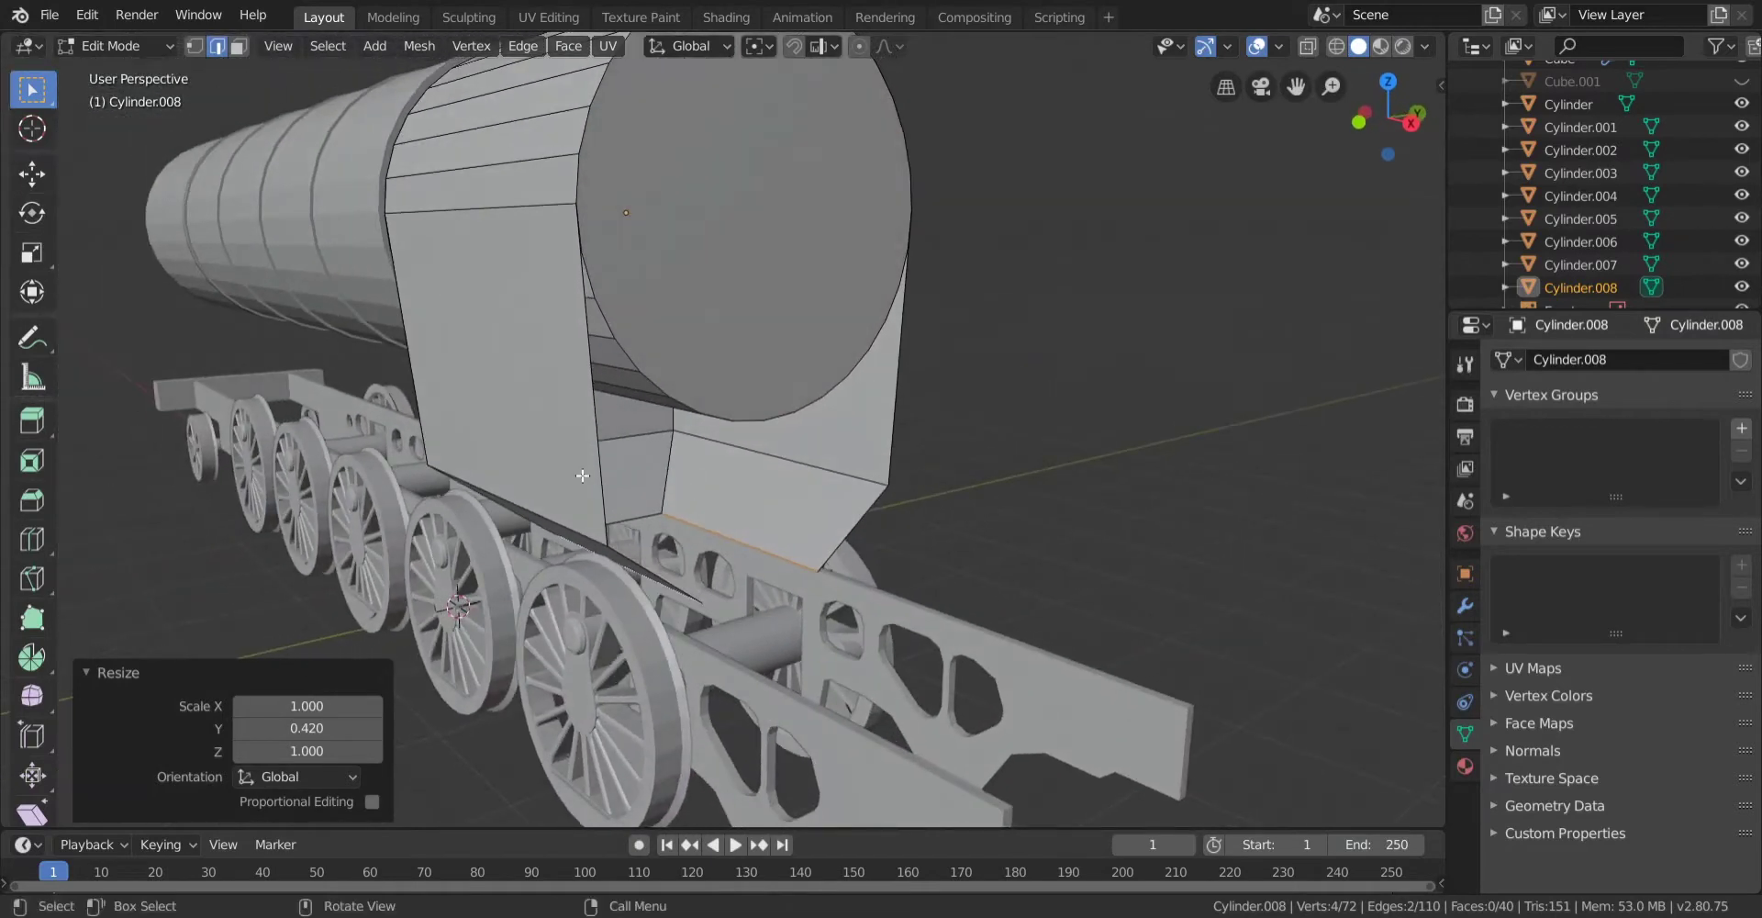
{"action": "key", "text": "ctrl+t"}
{"action": "key", "text": "ctrl+r"}
{"action": "left_click", "coordinate": [605, 402]}
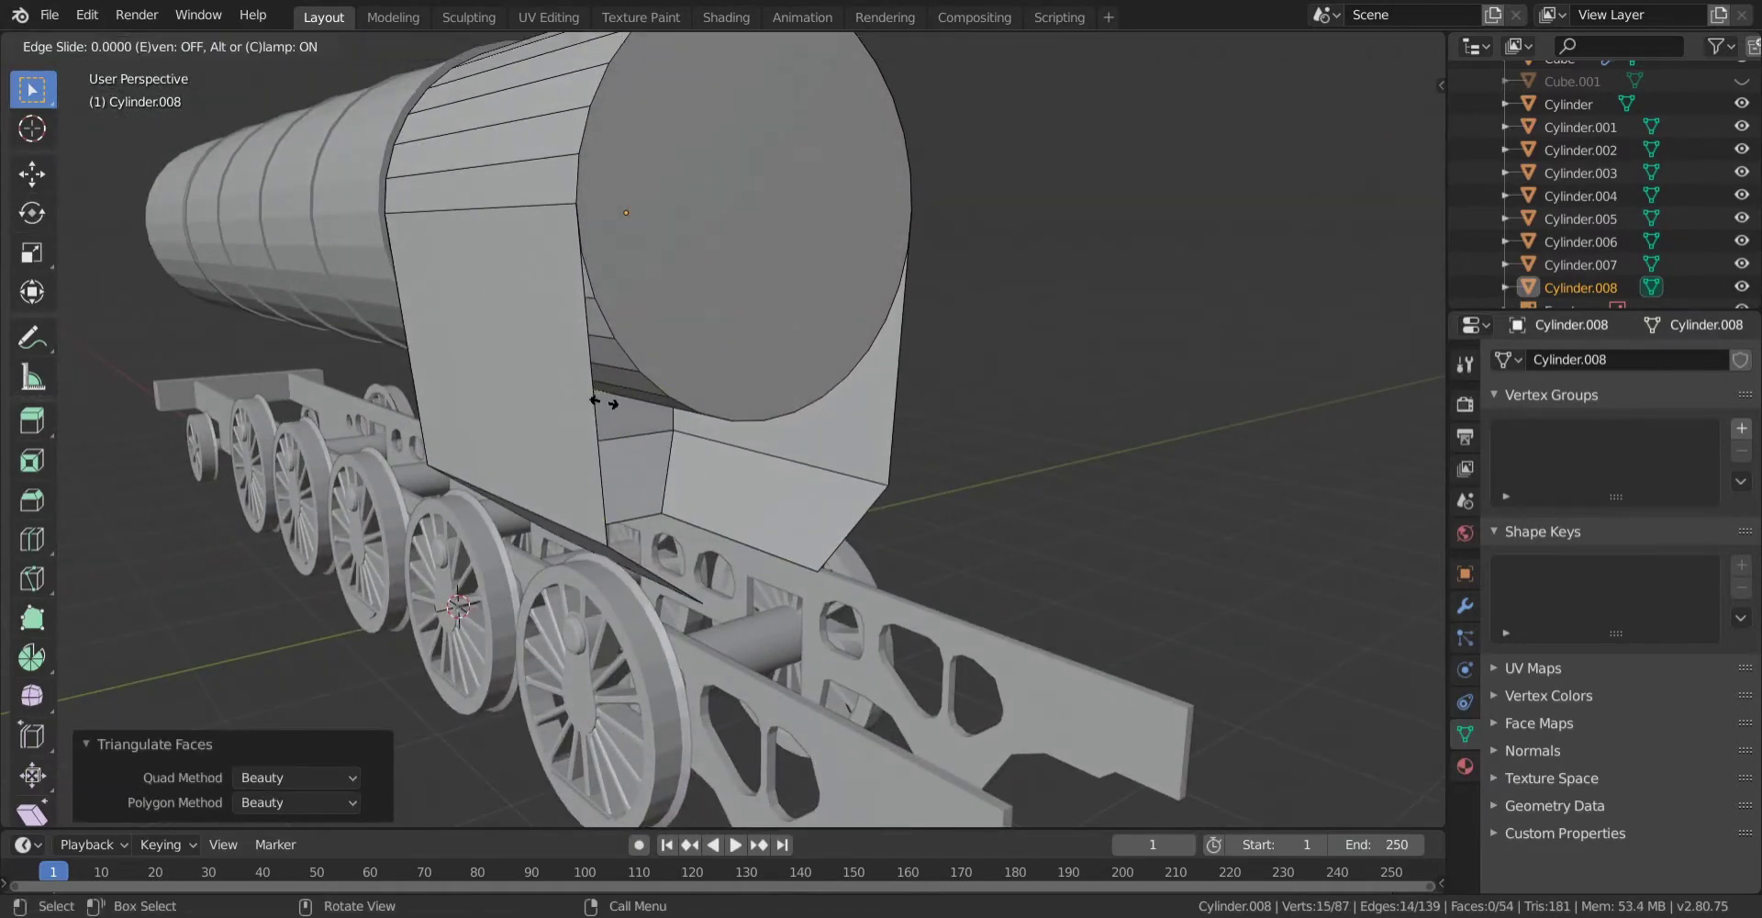
{"action": "right_click", "coordinate": [674, 418]}
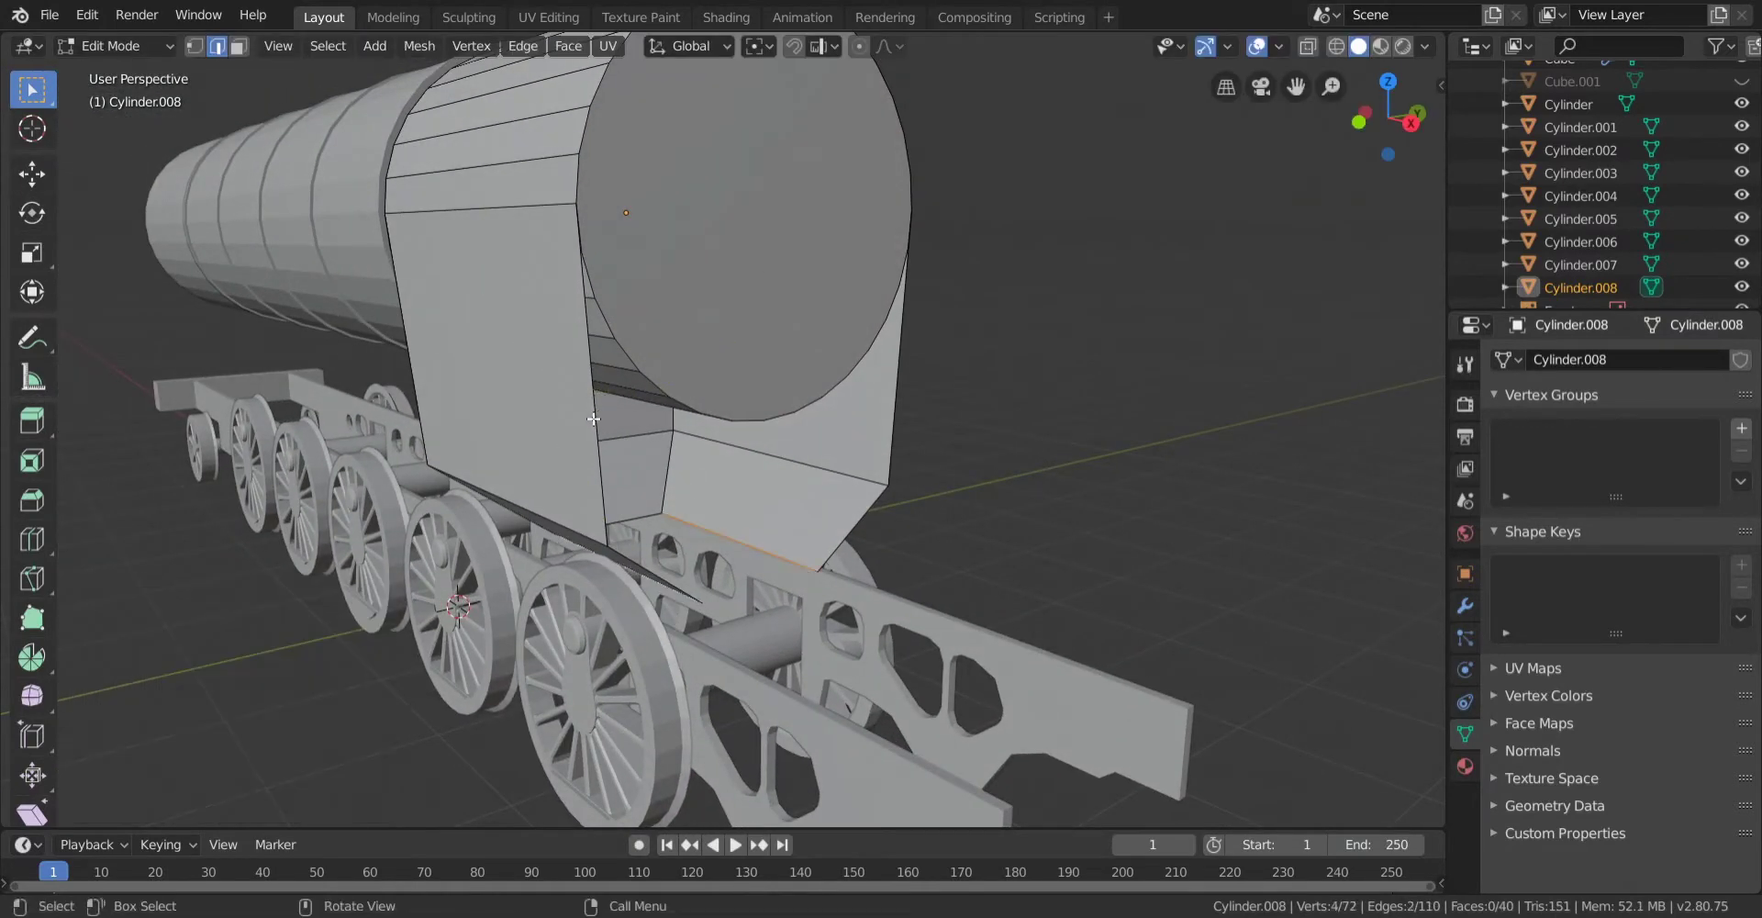
Add a centred horizontal loop cut across the upper section of each firebox side wall.
{"action": "key", "text": "ctrl+r"}
{"action": "left_click", "coordinate": [916, 395]}
{"action": "right_click", "coordinate": [916, 394]}
{"action": "key", "text": "ctrl+r"}
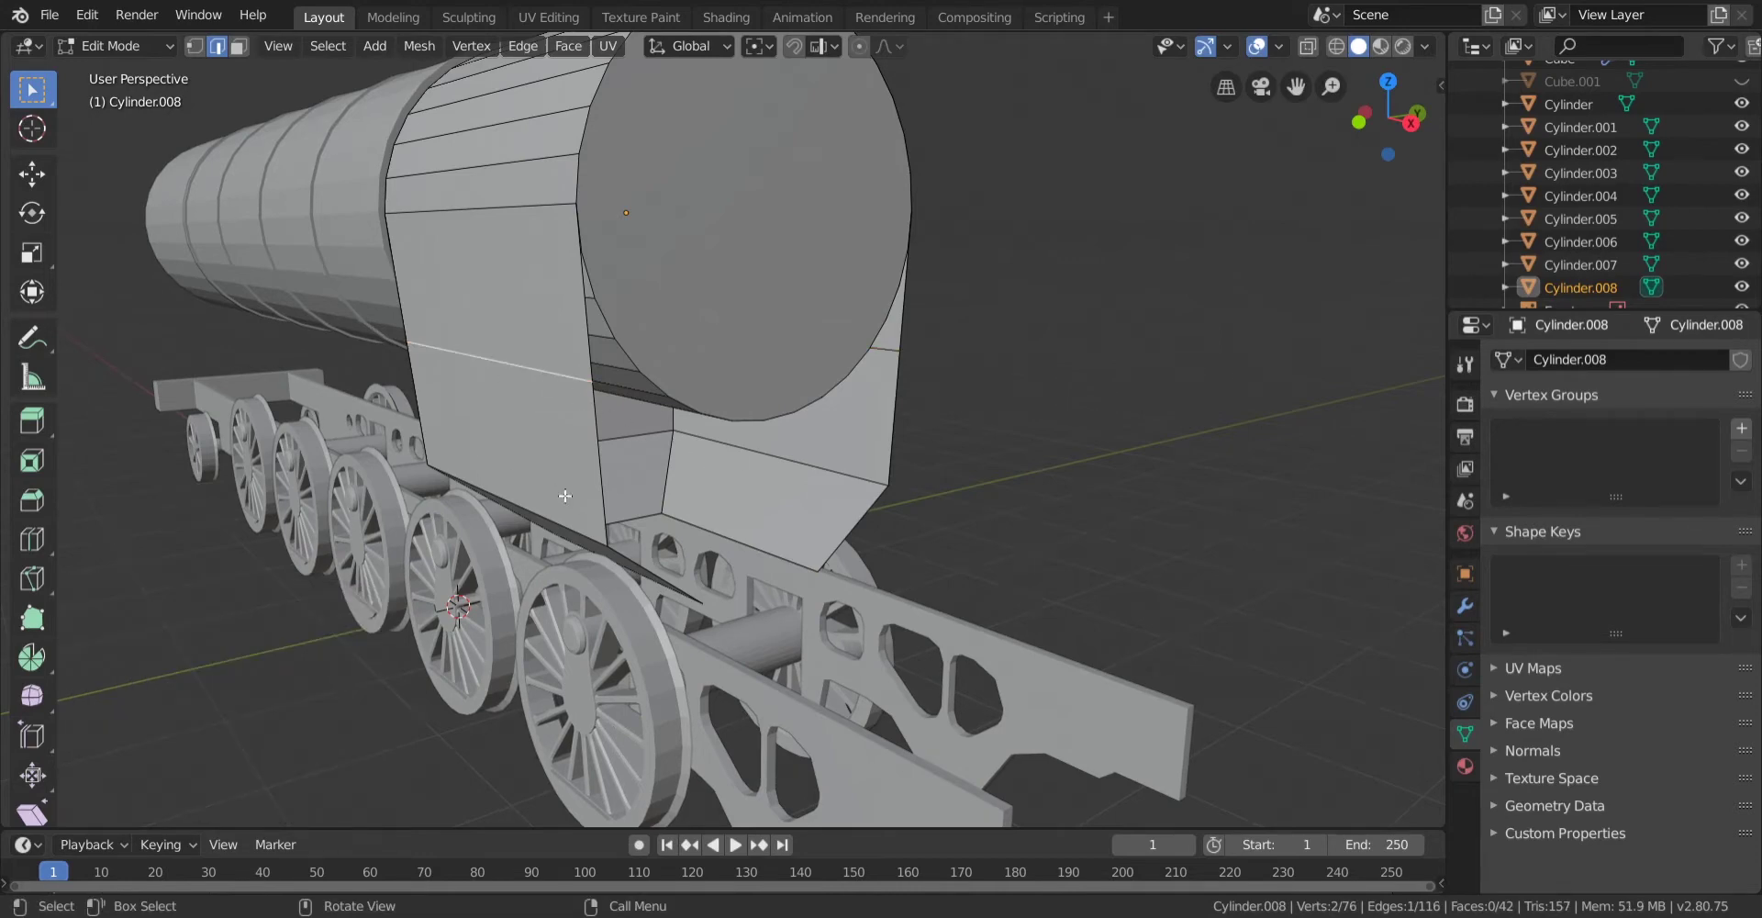
Scale the lower lengthwise edge of both upper firebox side walls inward along Y so the walls taper below the new loop cuts.
{"action": "middle_click_drag", "start_coordinate": [576, 513], "coordinate": [812, 440]}
{"action": "left_click", "coordinate": [818, 438], "text": "shift"}
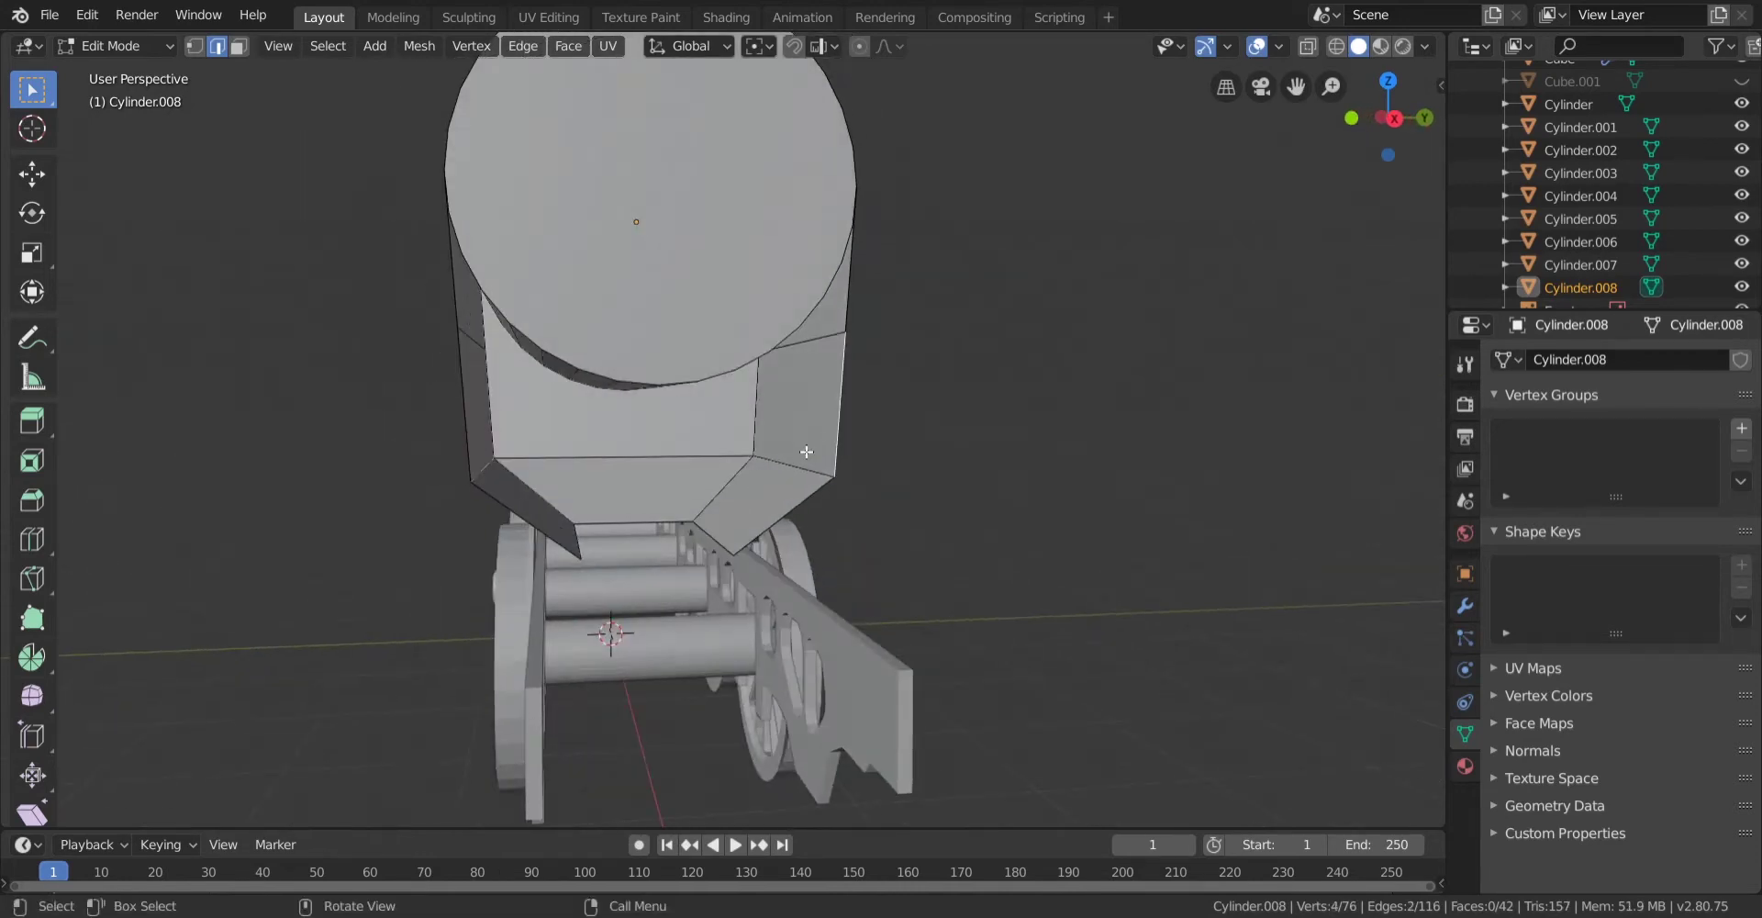
{"action": "left_click", "coordinate": [793, 459], "text": "shift"}
{"action": "key", "text": "s"}
{"action": "left_click", "coordinate": [1052, 491]}
{"action": "left_click_drag", "start_coordinate": [302, 728], "coordinate": [233, 727]}
{"action": "key", "text": "Tab"}
{"action": "middle_click_drag", "start_coordinate": [879, 543], "coordinate": [714, 600]}
{"action": "scroll", "coordinate": [1151, 454], "scroll_direction": "up", "scroll_amount": 3}
Extrude the two bottom side edges of the firebox about 1 m downward along Z between the chassis frames.
{"action": "key", "text": "Tab"}
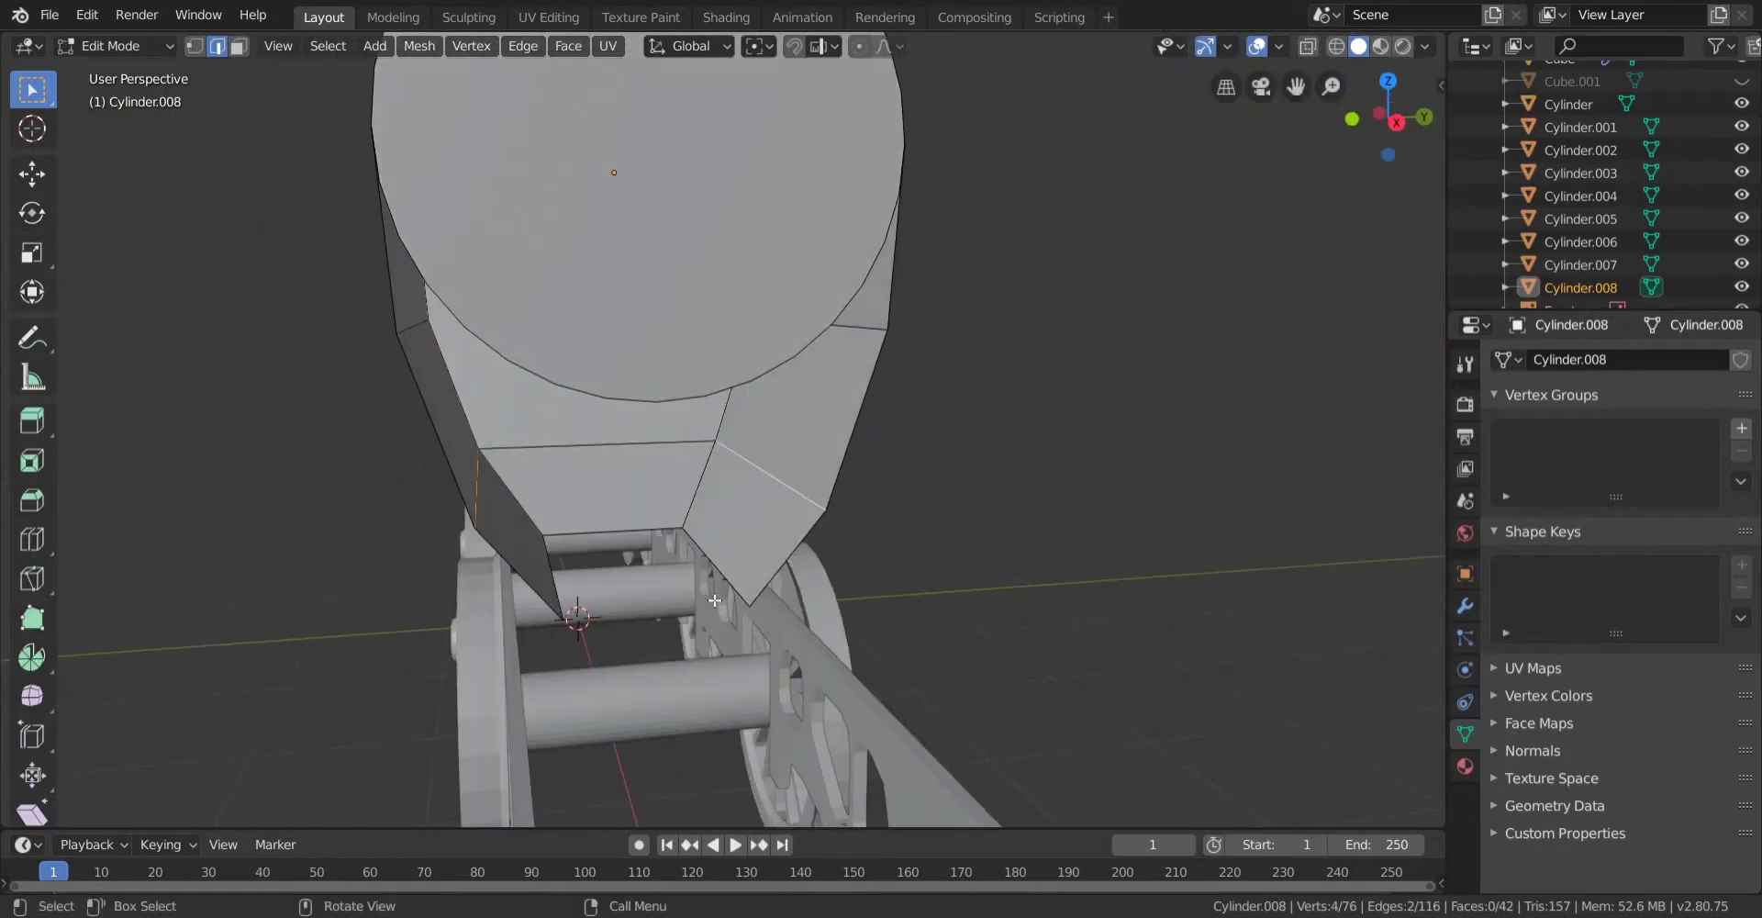
{"action": "middle_click_drag", "start_coordinate": [608, 573], "coordinate": [576, 574]}
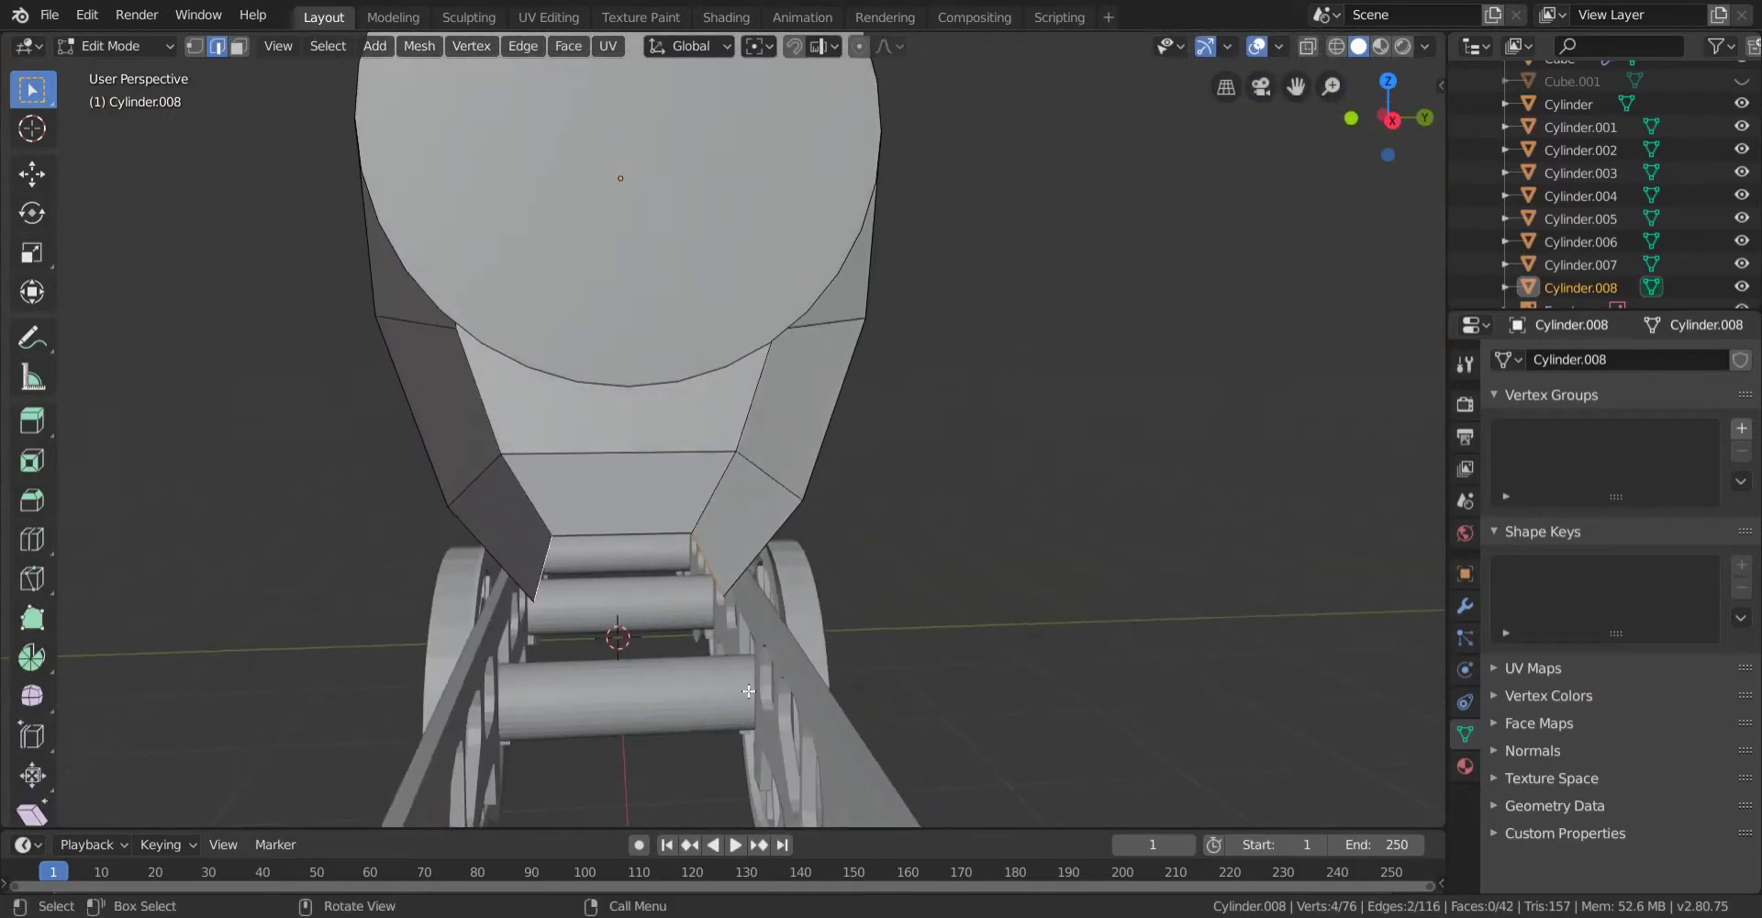
{"action": "left_click", "coordinate": [1392, 120]}
{"action": "key", "text": "z"}
{"action": "left_click", "coordinate": [389, 414]}
{"action": "key", "text": "e"}
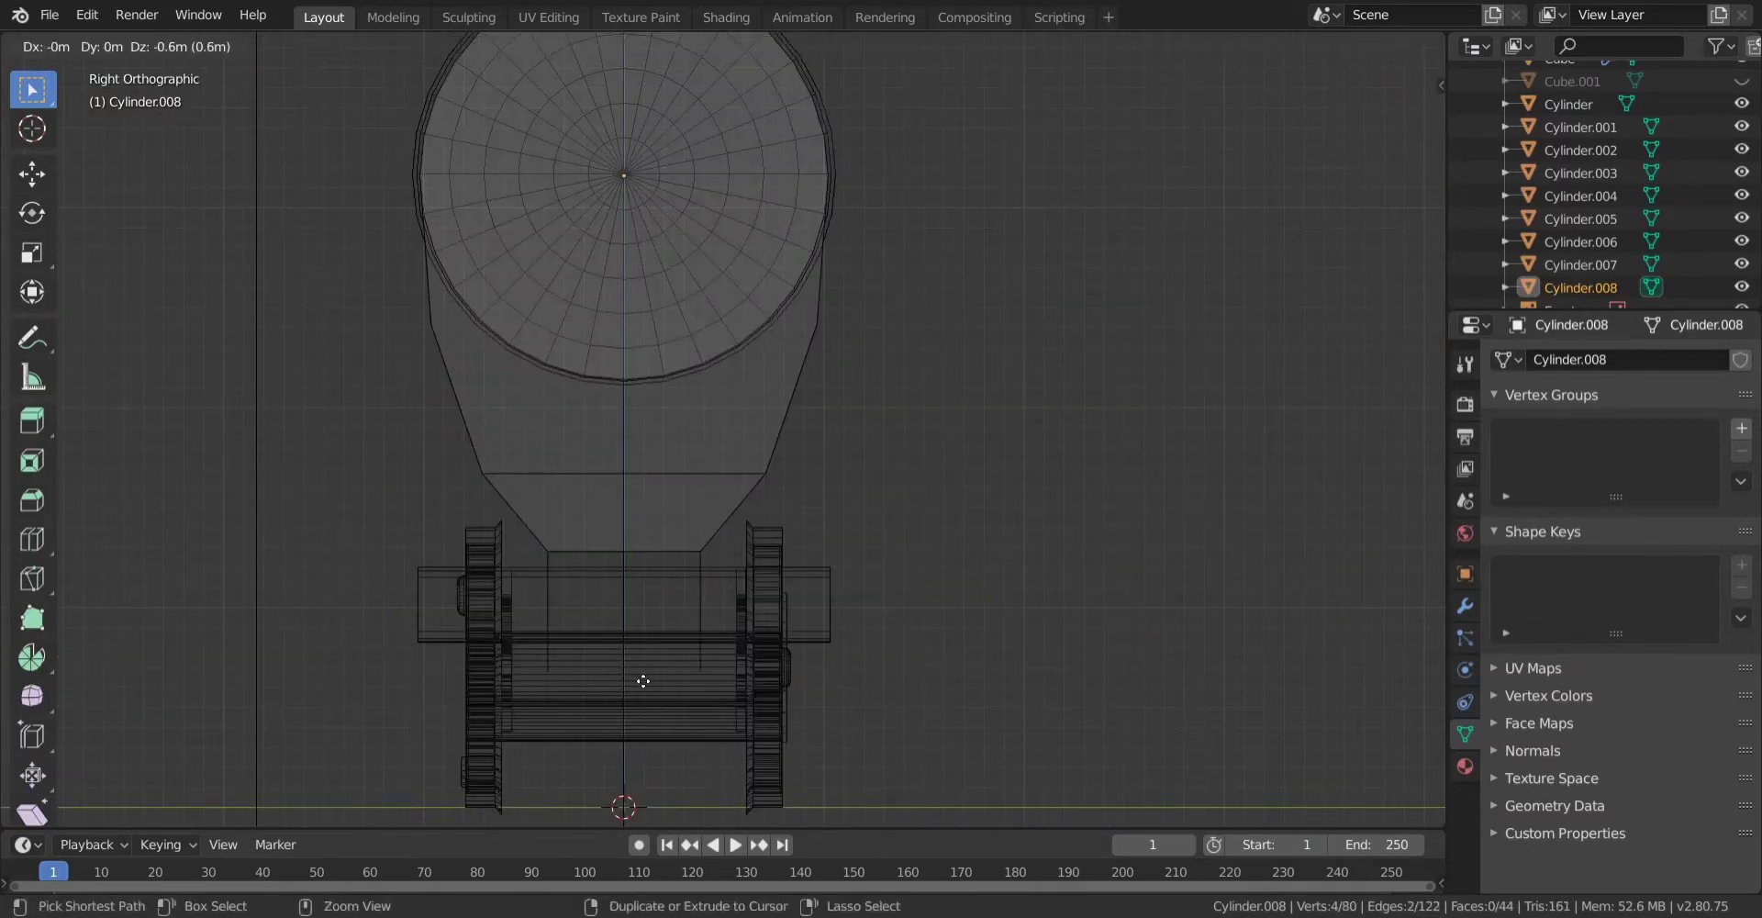
{"action": "left_click", "coordinate": [638, 761]}
Add a centred horizontal loop cut to the first newly extruded wall below the firebox.
{"action": "middle_click_drag", "start_coordinate": [638, 762], "coordinate": [1229, 312]}
{"action": "left_click", "coordinate": [1401, 124]}
{"action": "scroll", "coordinate": [874, 496], "scroll_direction": "up", "scroll_amount": 5}
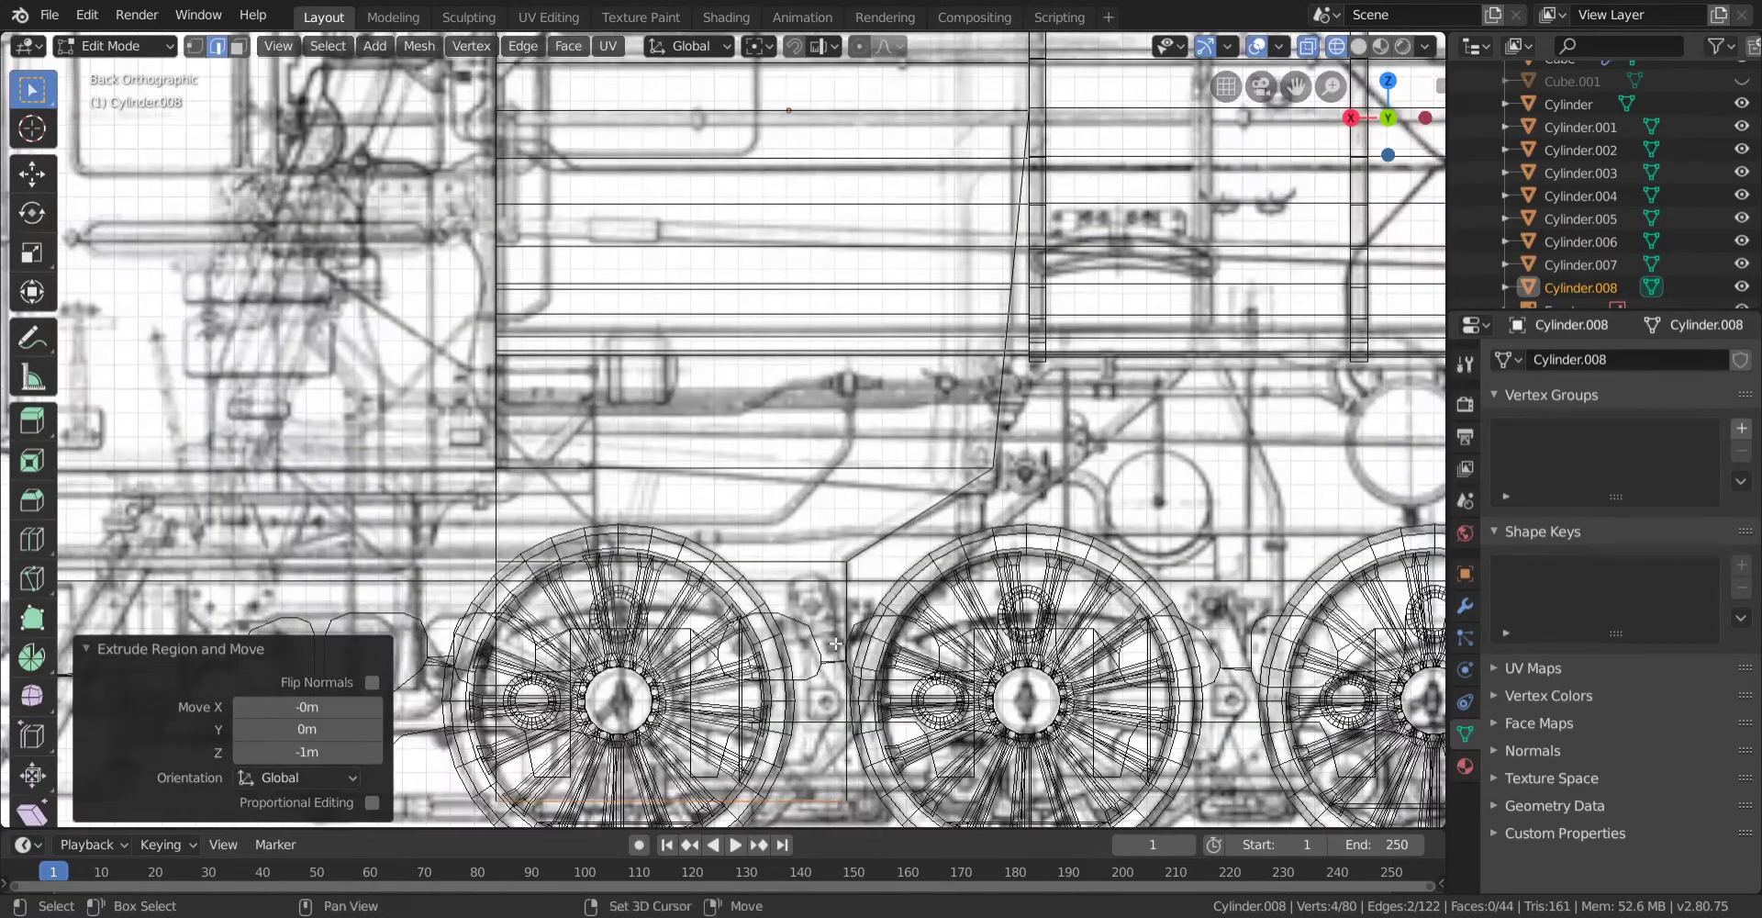
{"action": "key", "text": "ctrl+r"}
{"action": "left_click", "coordinate": [874, 497]}
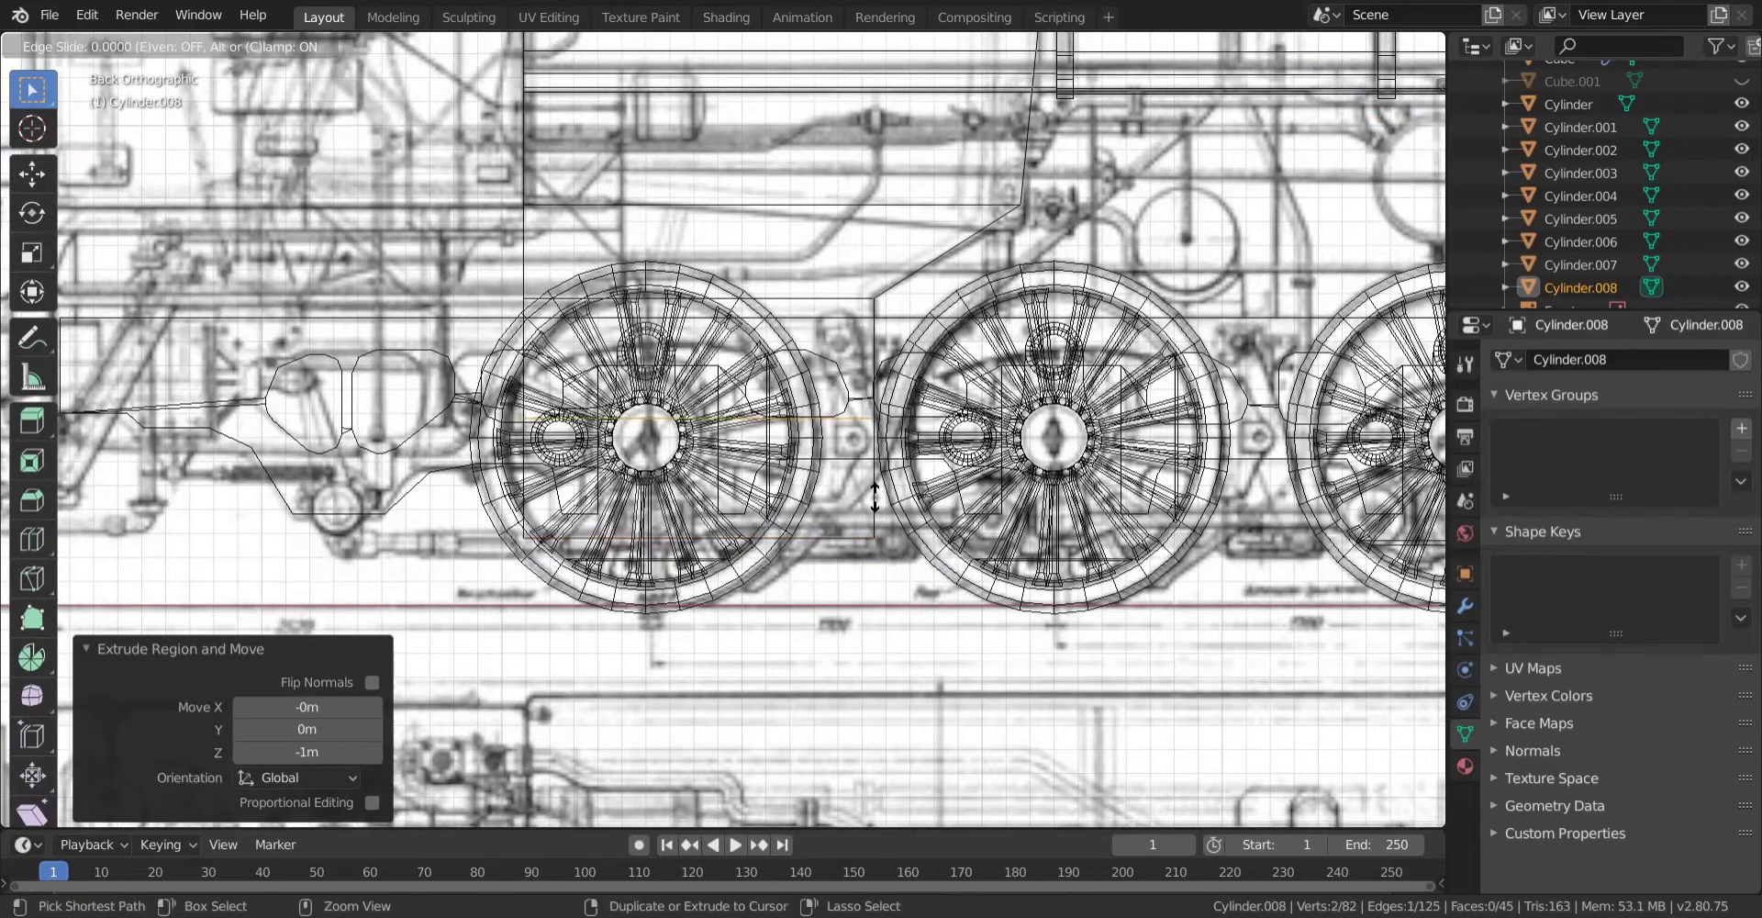
{"action": "right_click", "coordinate": [875, 498]}
Try to scale the bottom edges of the two extruded walls along X.
{"action": "left_click_drag", "start_coordinate": [386, 485], "coordinate": [929, 580]}
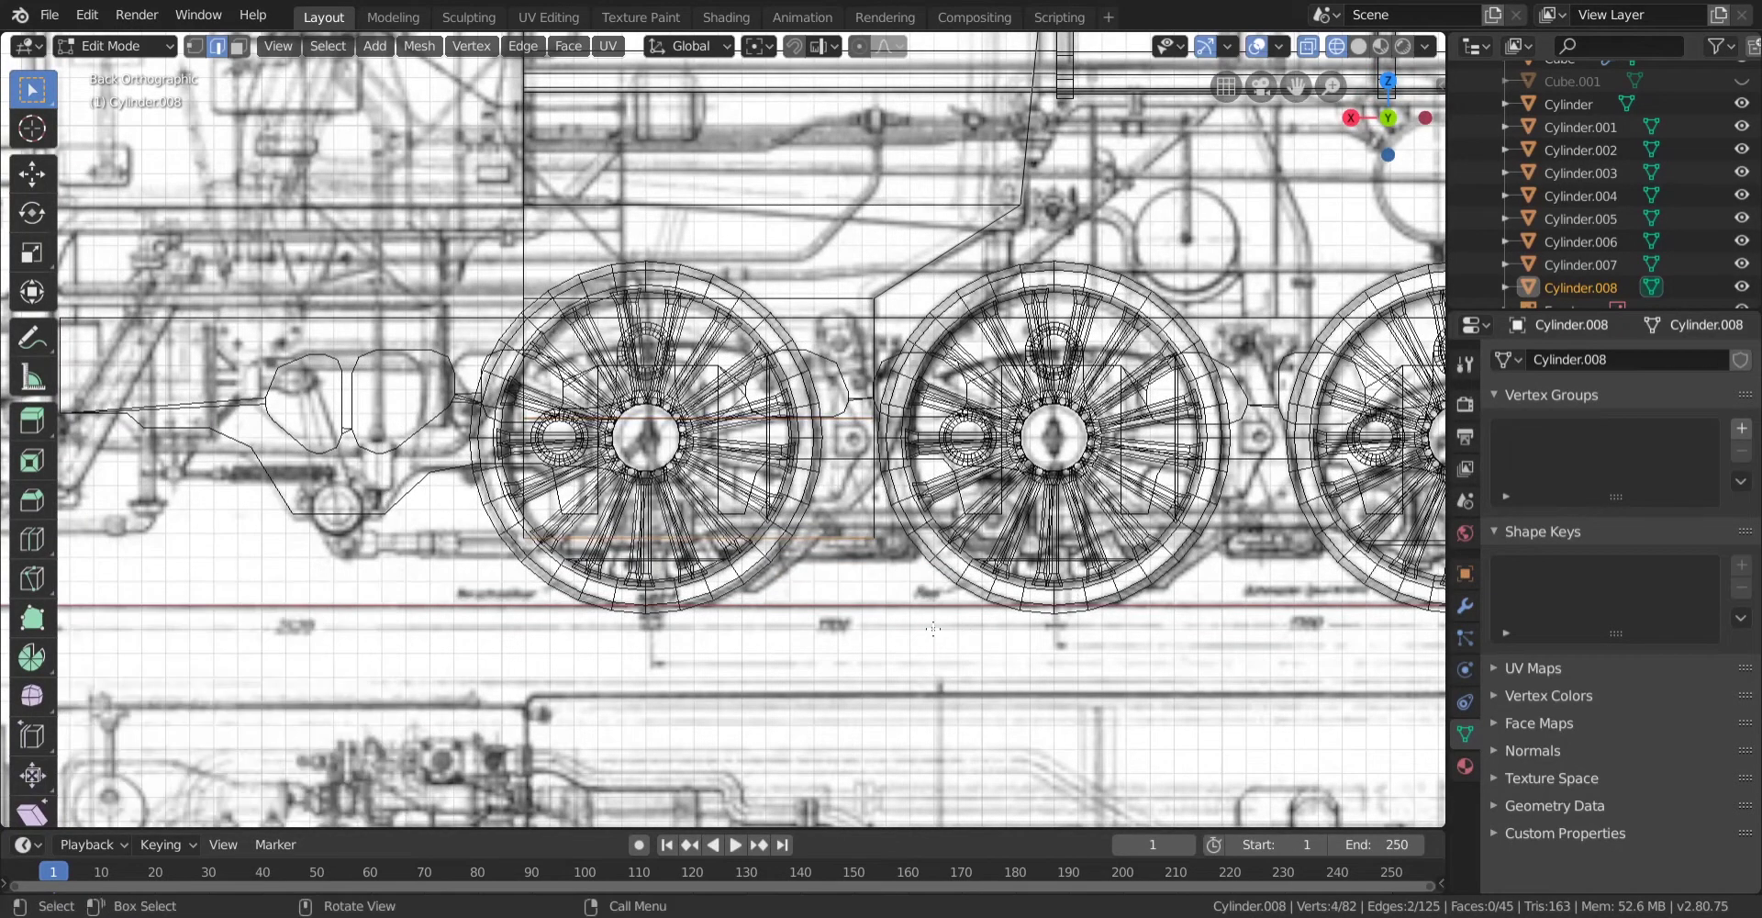
{"action": "key", "text": "s"}
{"action": "left_click", "coordinate": [571, 641]}
{"action": "mouse_move", "coordinate": [317, 705]}
{"action": "left_mouse_down"}
{"action": "mouse_move", "coordinate": [377, 705]}
{"action": "mouse_move", "coordinate": [351, 705]}
{"action": "left_mouse_up"}
Add a matching centred horizontal loop cut to the opposite extruded wall.
{"action": "key", "text": "z"}
{"action": "left_click", "coordinate": [762, 613]}
{"action": "mouse_move", "coordinate": [754, 609]}
{"action": "middle_mouse_down"}
{"action": "mouse_move", "coordinate": [967, 638]}
{"action": "mouse_move", "coordinate": [658, 551]}
{"action": "middle_mouse_up"}
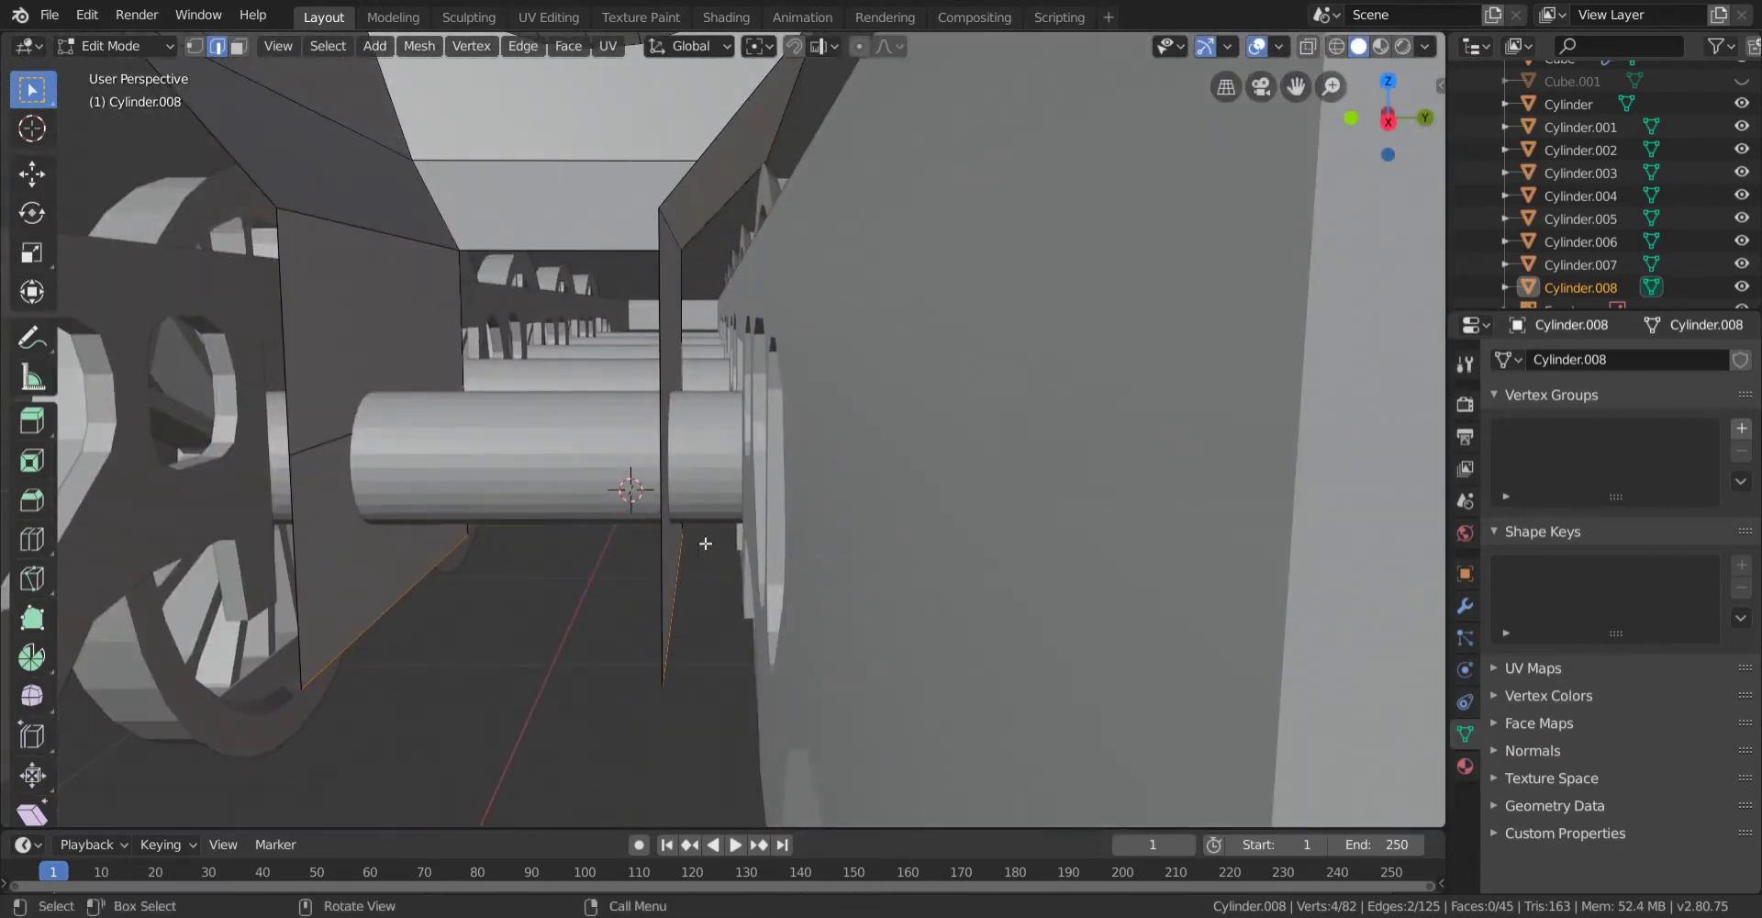
{"action": "key", "text": "ctrl+r"}
{"action": "left_click", "coordinate": [663, 505]}
{"action": "right_click", "coordinate": [663, 505]}
Scale the bottom edges of both extruded walls outward along X so the lower section flares lengthwise.
{"action": "left_click", "coordinate": [633, 614], "text": "shift"}
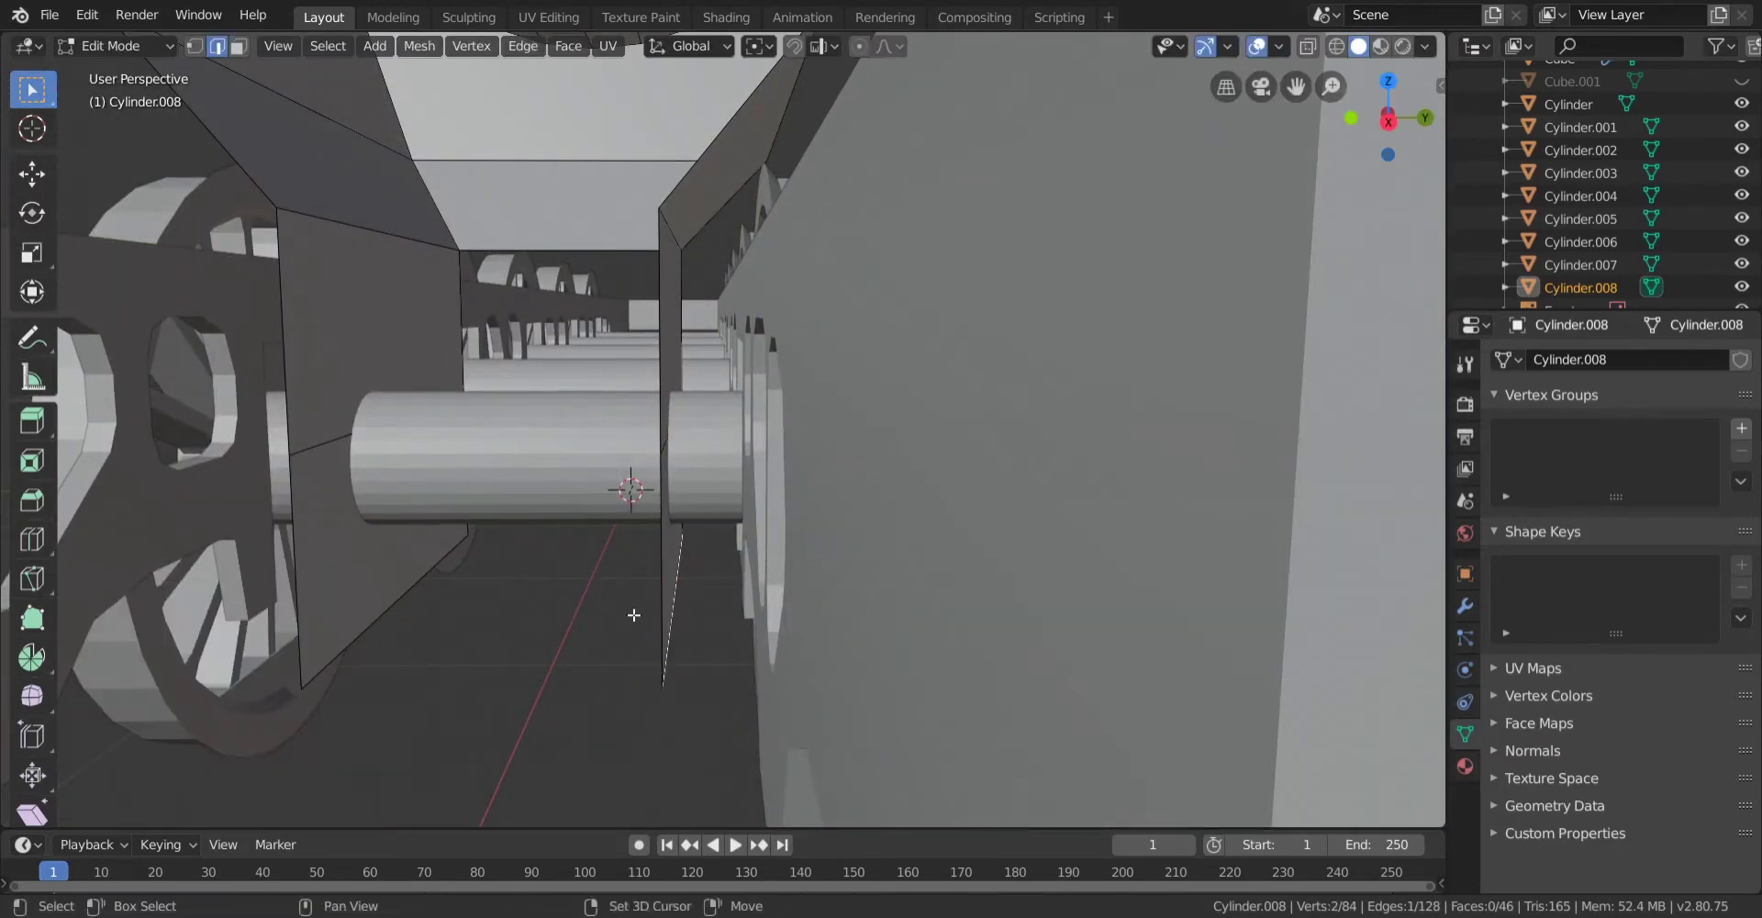
{"action": "key", "text": "s"}
{"action": "left_click", "coordinate": [571, 659]}
{"action": "left_click_drag", "start_coordinate": [325, 706], "coordinate": [393, 707]}
Fill the rear gap between the upper halves of the two extruded walls with a face.
{"action": "middle_click_drag", "start_coordinate": [524, 616], "coordinate": [787, 636]}
{"action": "left_click", "coordinate": [783, 650]}
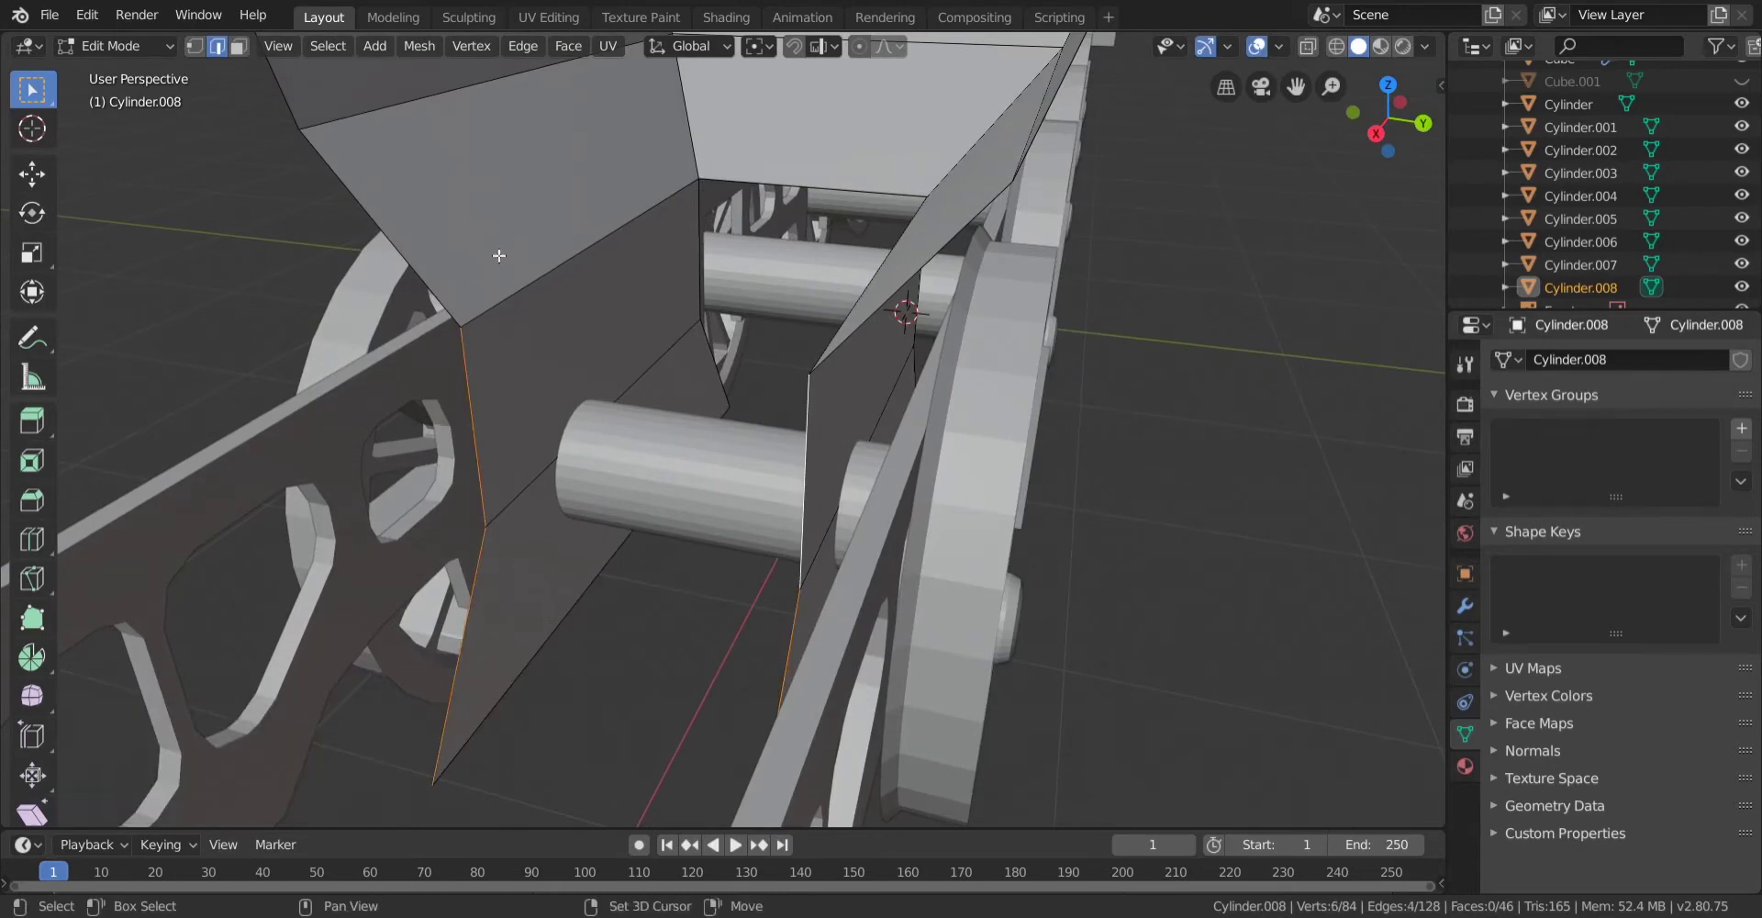
{"action": "left_click", "coordinate": [377, 215], "text": "shift"}
{"action": "middle_click_drag", "start_coordinate": [514, 257], "coordinate": [466, 413], "text": "shift"}
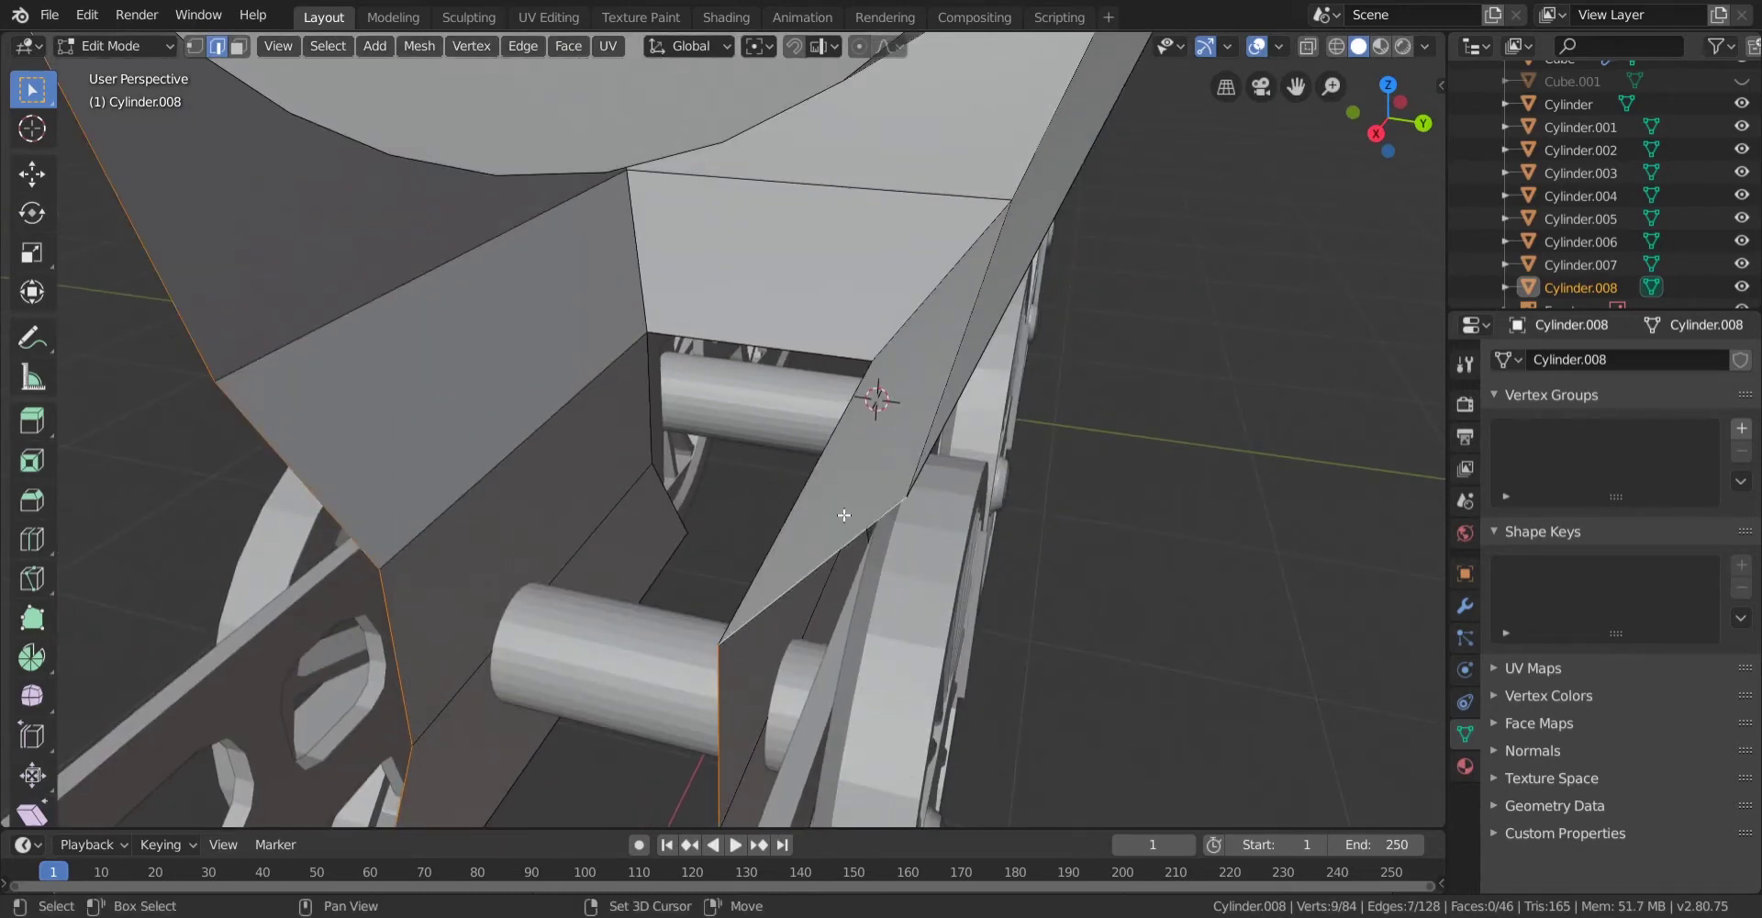
{"action": "scroll", "coordinate": [844, 514], "scroll_direction": "down", "scroll_amount": 4}
{"action": "left_click", "coordinate": [720, 576]}
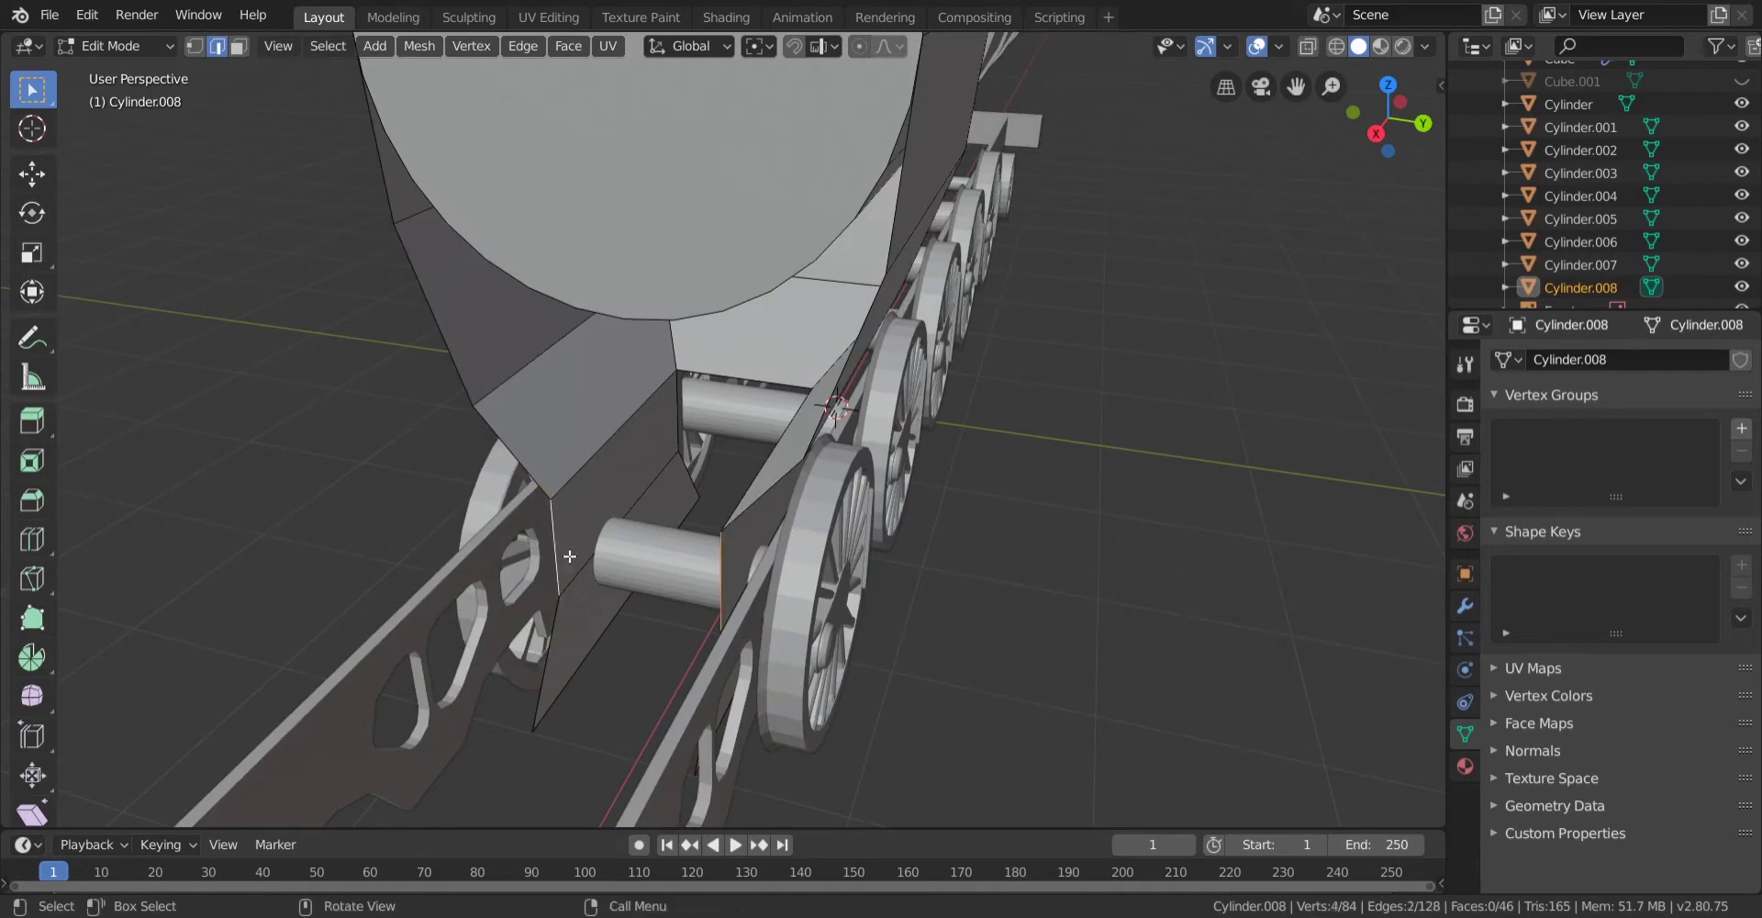
{"action": "key", "text": "f"}
Fill the upper and lower front gaps and the underside between the two extruded walls with faces.
{"action": "left_click", "coordinate": [688, 409]}
{"action": "middle_click_drag", "start_coordinate": [688, 413], "coordinate": [611, 512]}
{"action": "key", "text": "f"}
{"action": "left_click", "coordinate": [749, 435]}
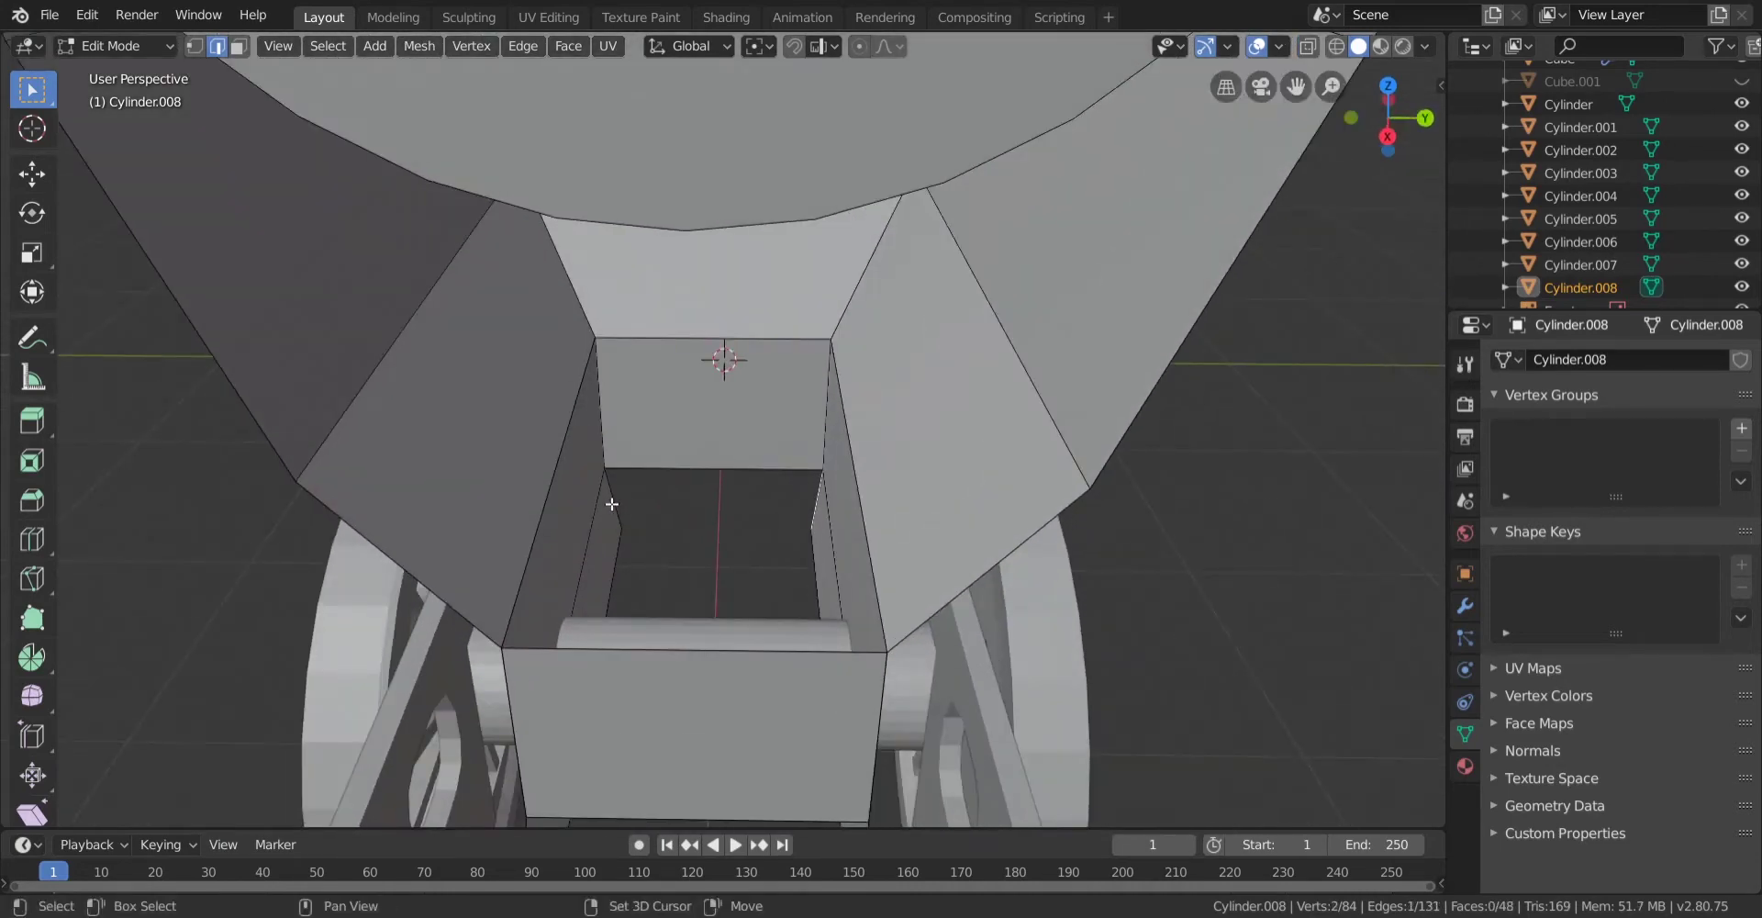
{"action": "key", "text": "f"}
{"action": "key", "text": "f"}
Fill the lower rear gap between the extruded walls and the slanted rear section above them with faces.
{"action": "middle_click_drag", "start_coordinate": [823, 591], "coordinate": [772, 567]}
{"action": "left_click", "coordinate": [796, 566]}
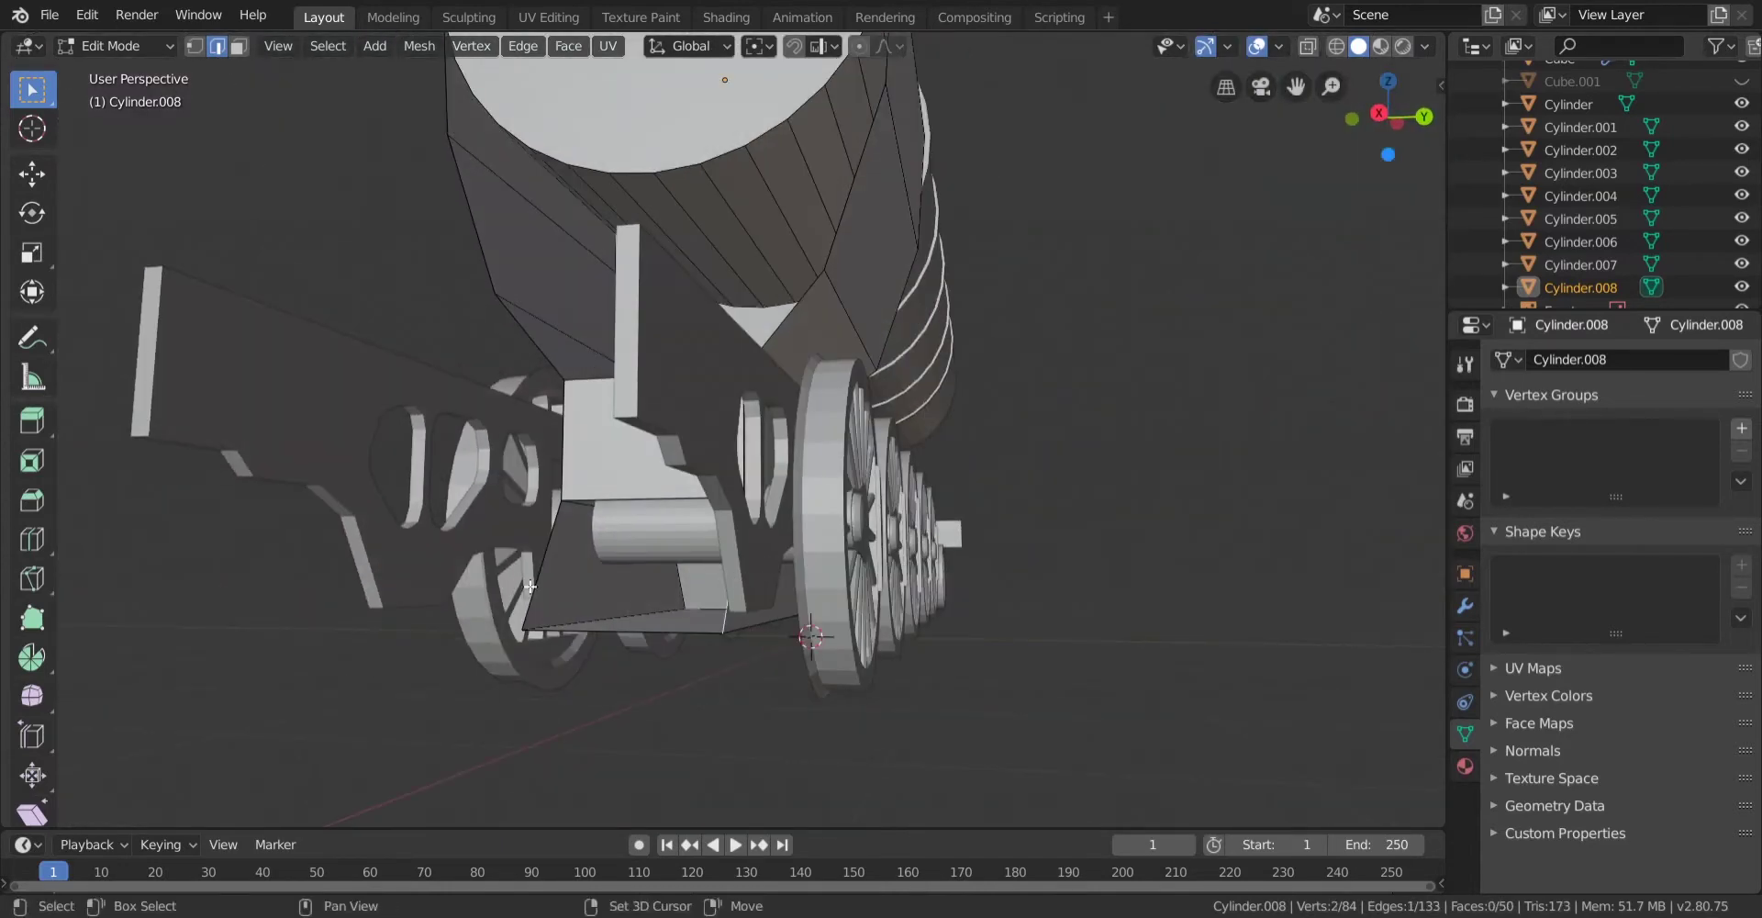
{"action": "key", "text": "f"}
{"action": "middle_click_drag", "start_coordinate": [531, 586], "coordinate": [591, 770]}
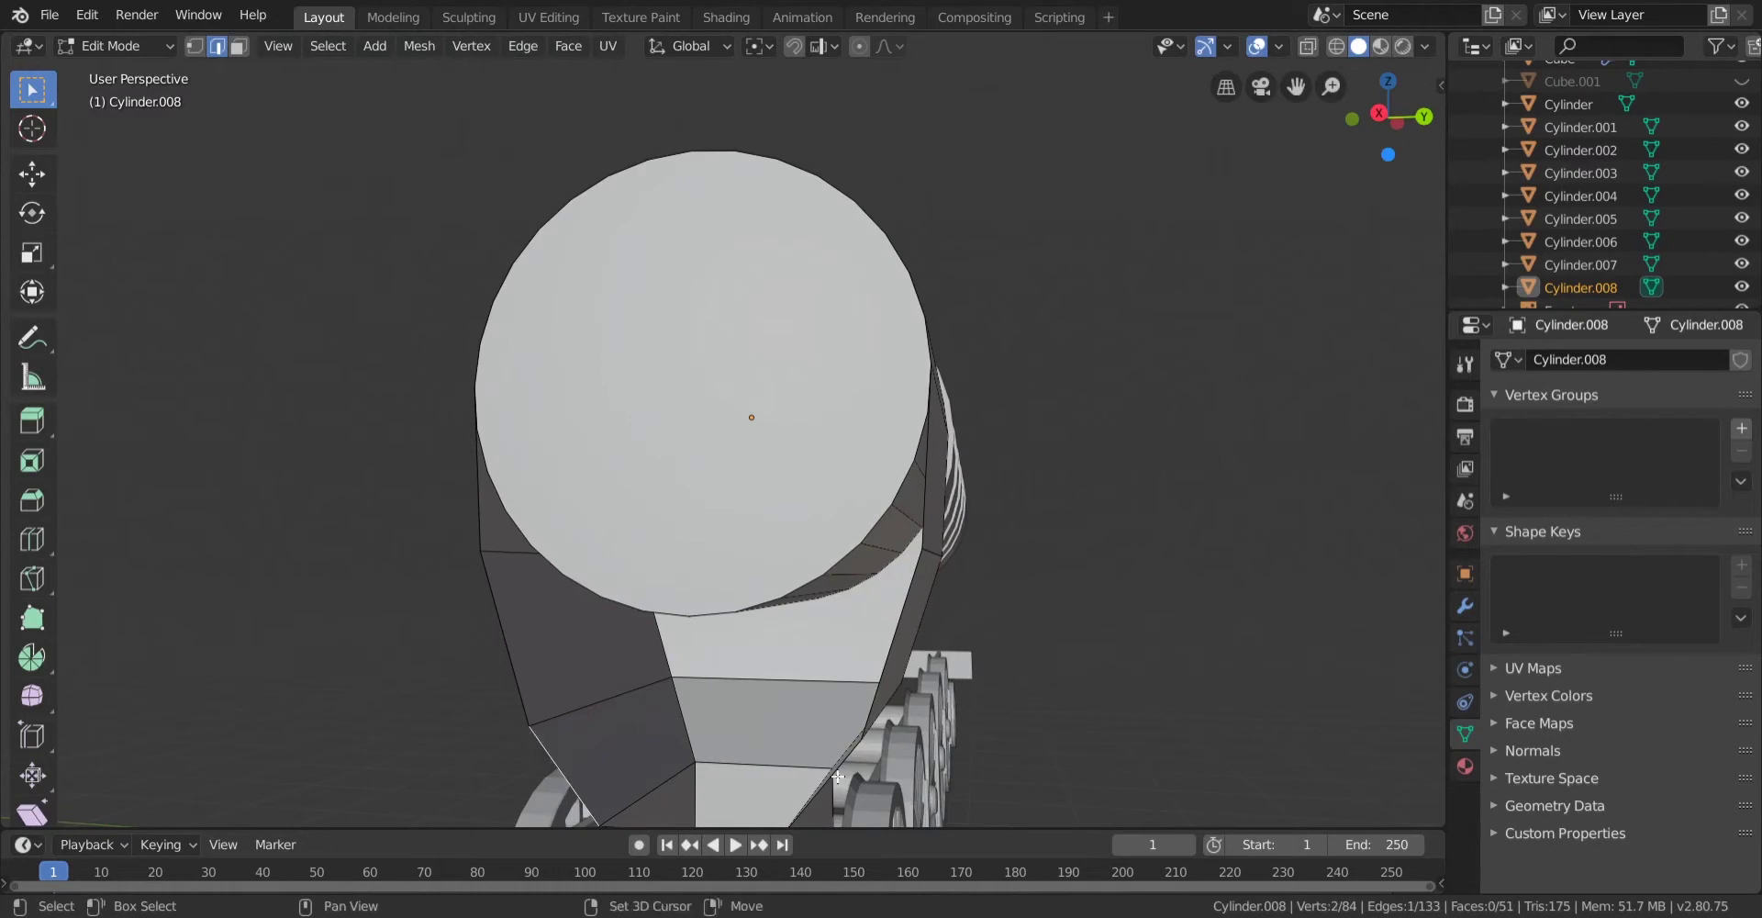
{"action": "middle_click_drag", "start_coordinate": [832, 785], "coordinate": [707, 719]}
{"action": "left_click", "coordinate": [678, 703], "text": "shift"}
{"action": "key", "text": "f"}
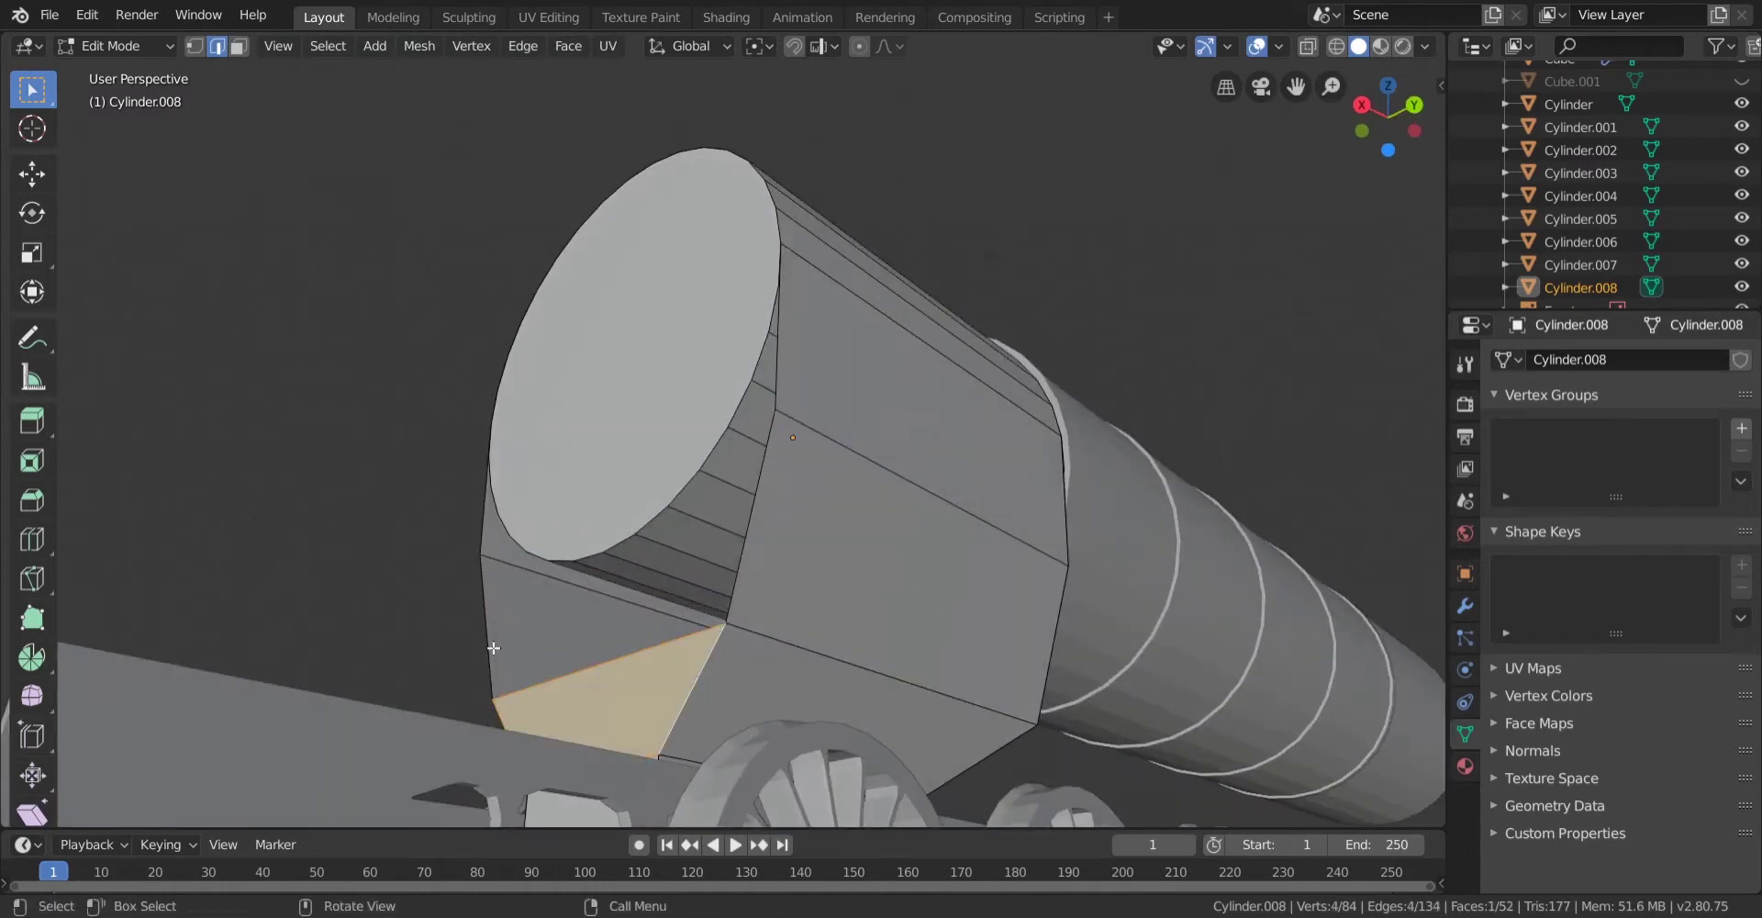
Try to close the rear of the firebox with a four-sided face between the tapered side walls.
{"action": "left_click", "coordinate": [751, 592], "text": "shift"}
{"action": "key", "text": "f"}
{"action": "key", "text": "ctrl+z"}
{"action": "key", "text": "ctrl+shift+z"}
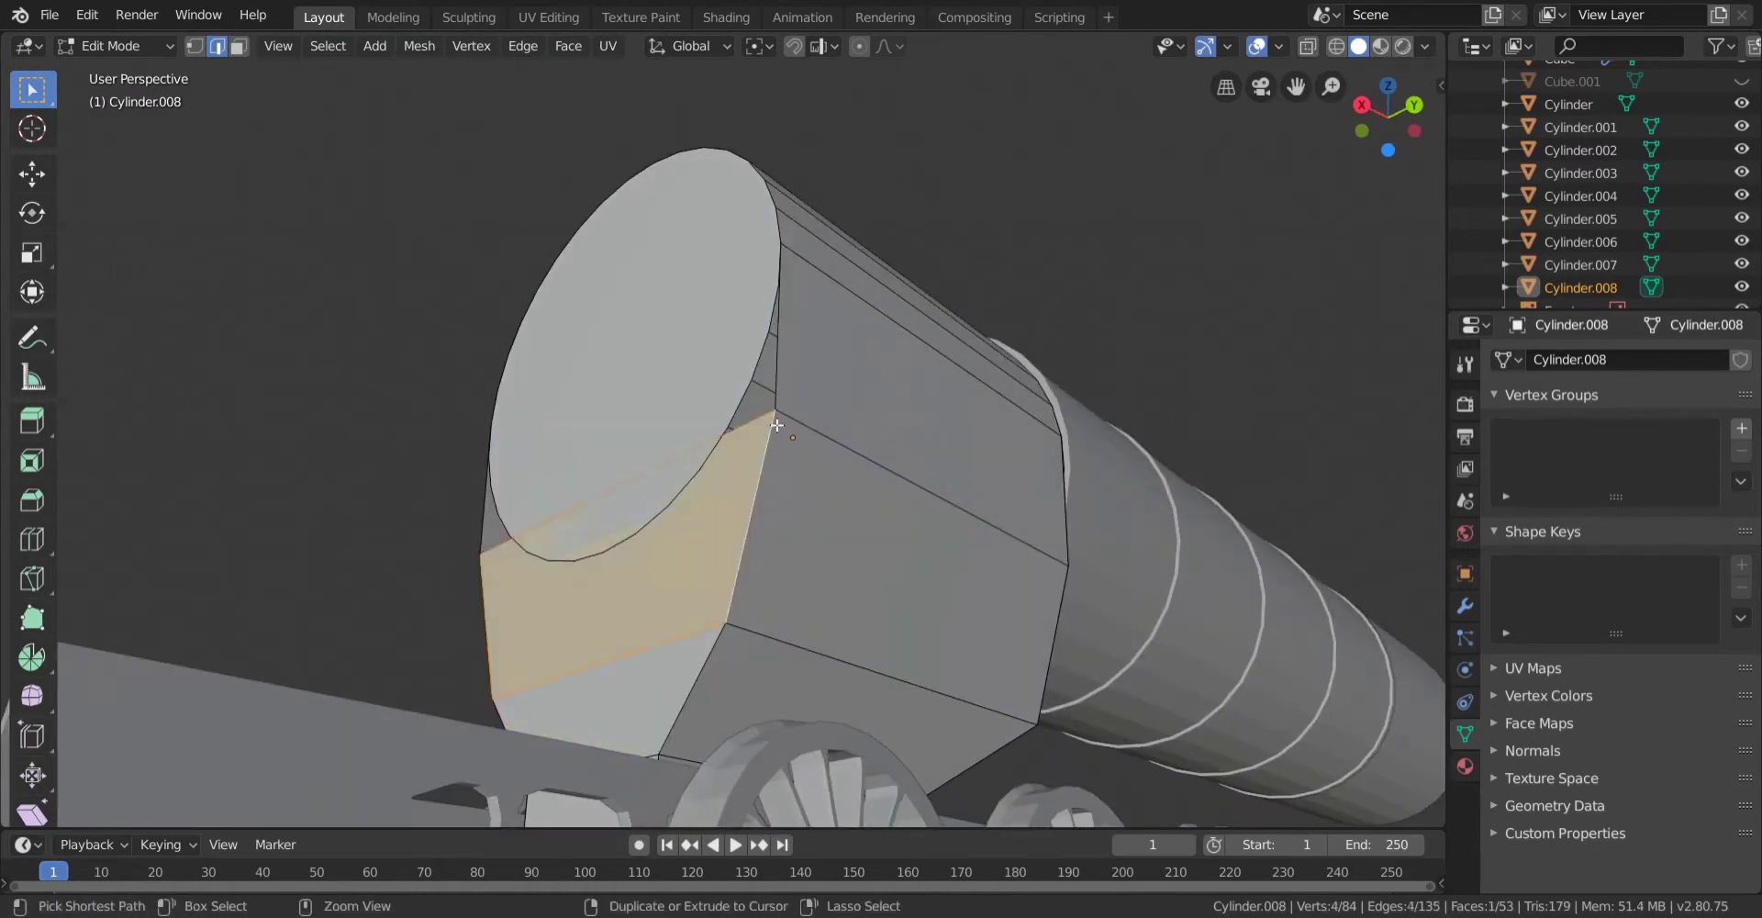
{"action": "key", "text": "ctrl+z"}
Fill the remaining rear opening with one face bounded by the side wall edges and the lower arc of the boiler's end.
{"action": "left_click", "coordinate": [740, 387], "text": "alt+shift"}
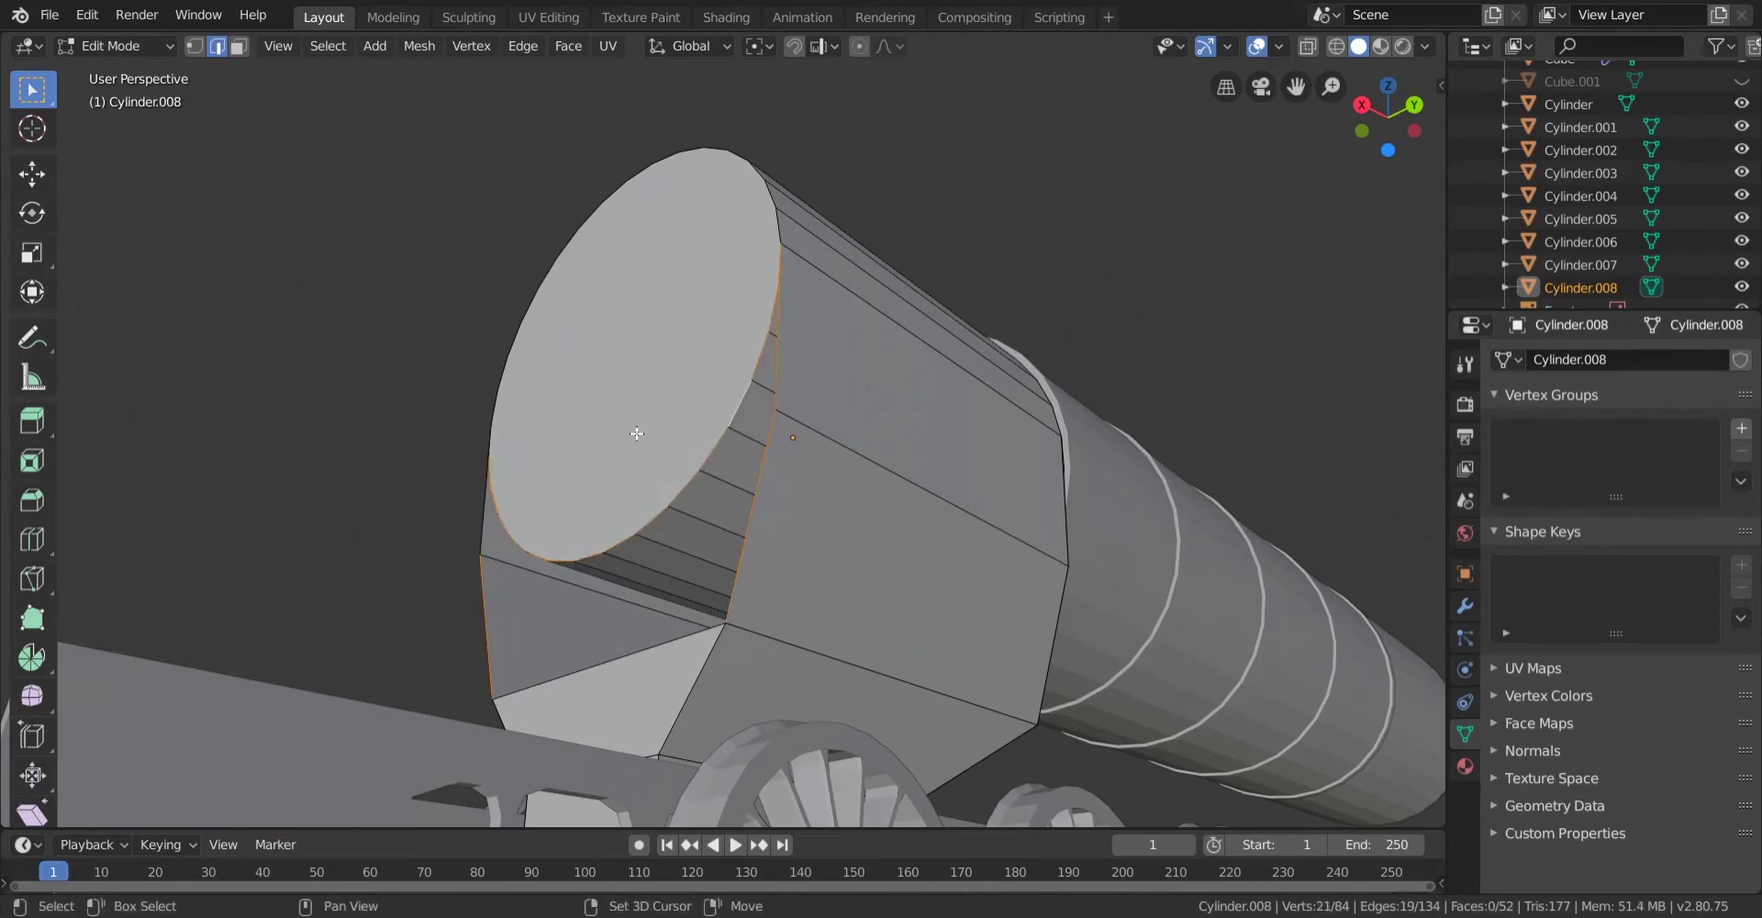
{"action": "middle_click_drag", "start_coordinate": [637, 433], "coordinate": [511, 580]}
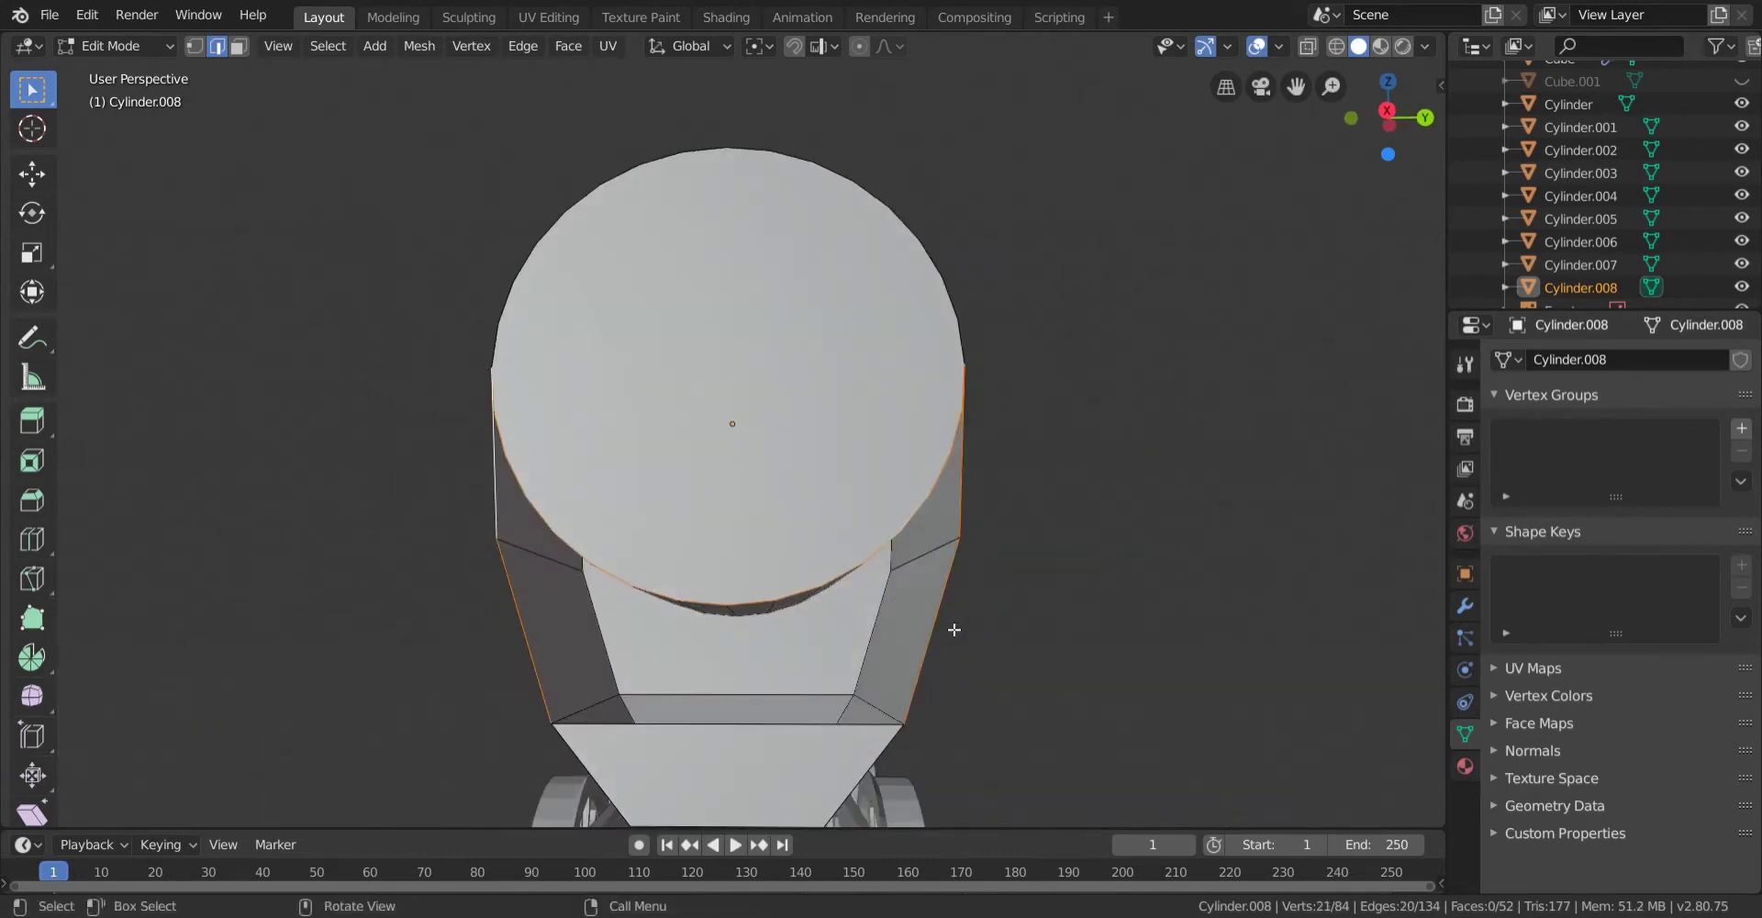
{"action": "key", "text": "f"}
{"action": "key", "text": "Tab"}
Scale the front and rear edges of the firebox's bottom face to 0.820 along X.
{"action": "middle_click_drag", "start_coordinate": [1105, 613], "coordinate": [968, 657]}
{"action": "scroll", "coordinate": [969, 657], "scroll_direction": "down", "scroll_amount": 5}
{"action": "middle_click_drag", "start_coordinate": [830, 599], "coordinate": [504, 582], "text": "shift"}
{"action": "scroll", "coordinate": [743, 447], "scroll_direction": "up", "scroll_amount": 4}
{"action": "key", "text": "Tab"}
{"action": "left_click", "coordinate": [477, 558]}
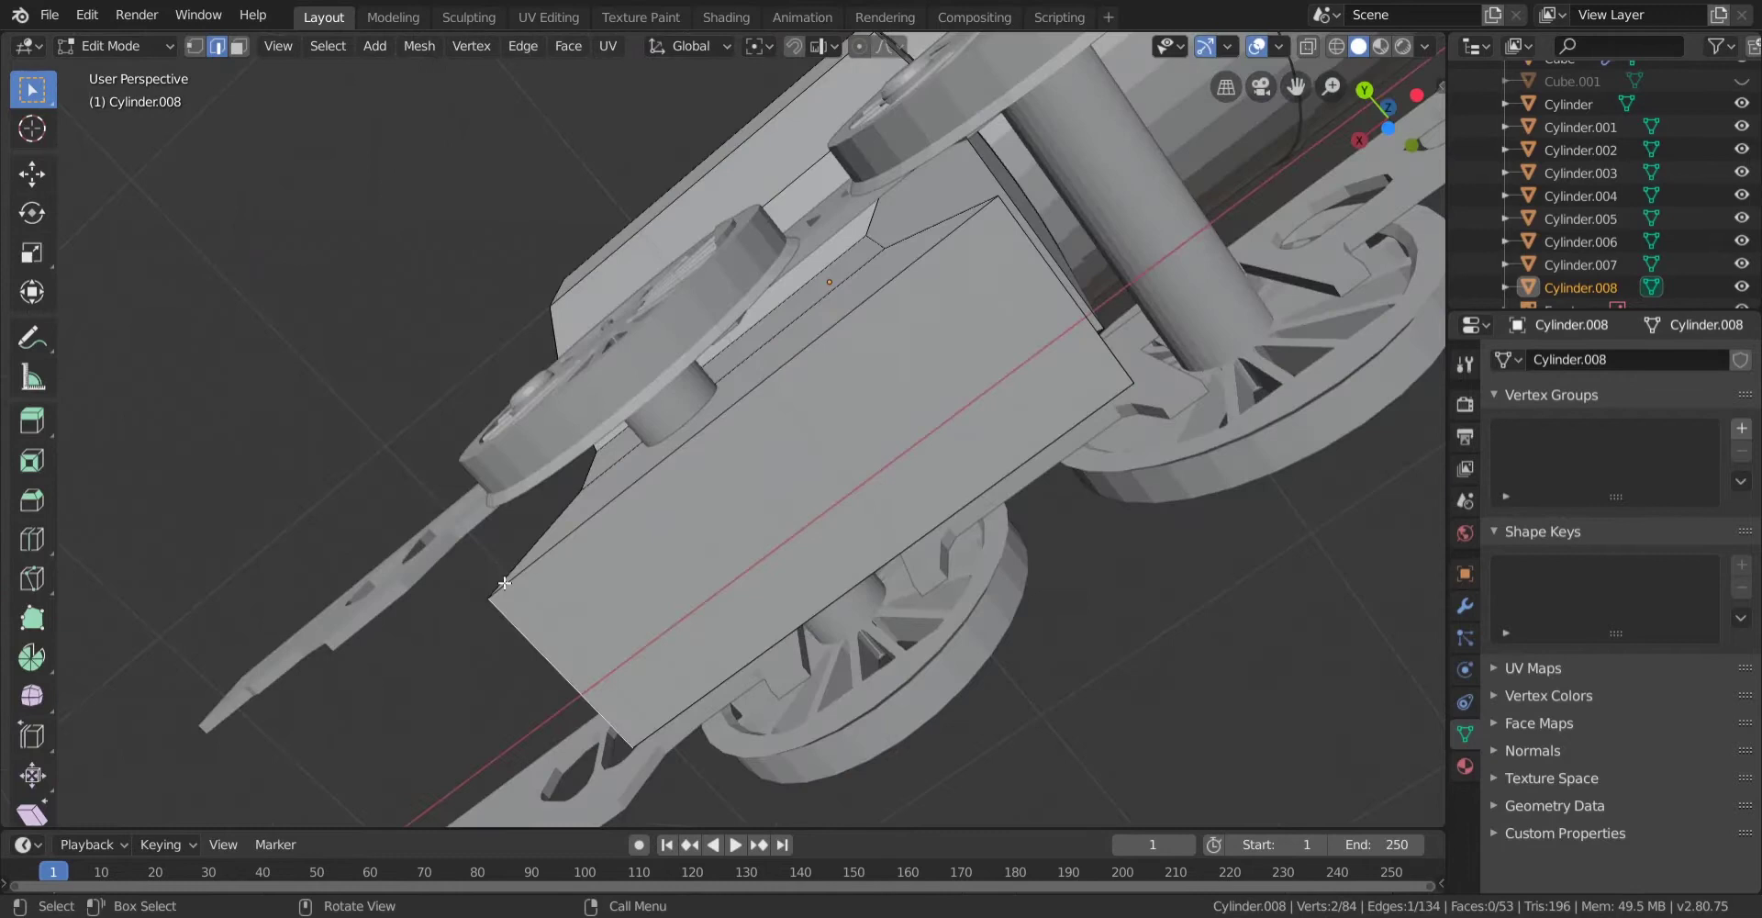
{"action": "left_click", "coordinate": [1075, 327], "text": "shift"}
{"action": "key", "text": "s"}
{"action": "left_click", "coordinate": [1137, 392]}
{"action": "left_click_drag", "start_coordinate": [342, 705], "coordinate": [325, 706]}
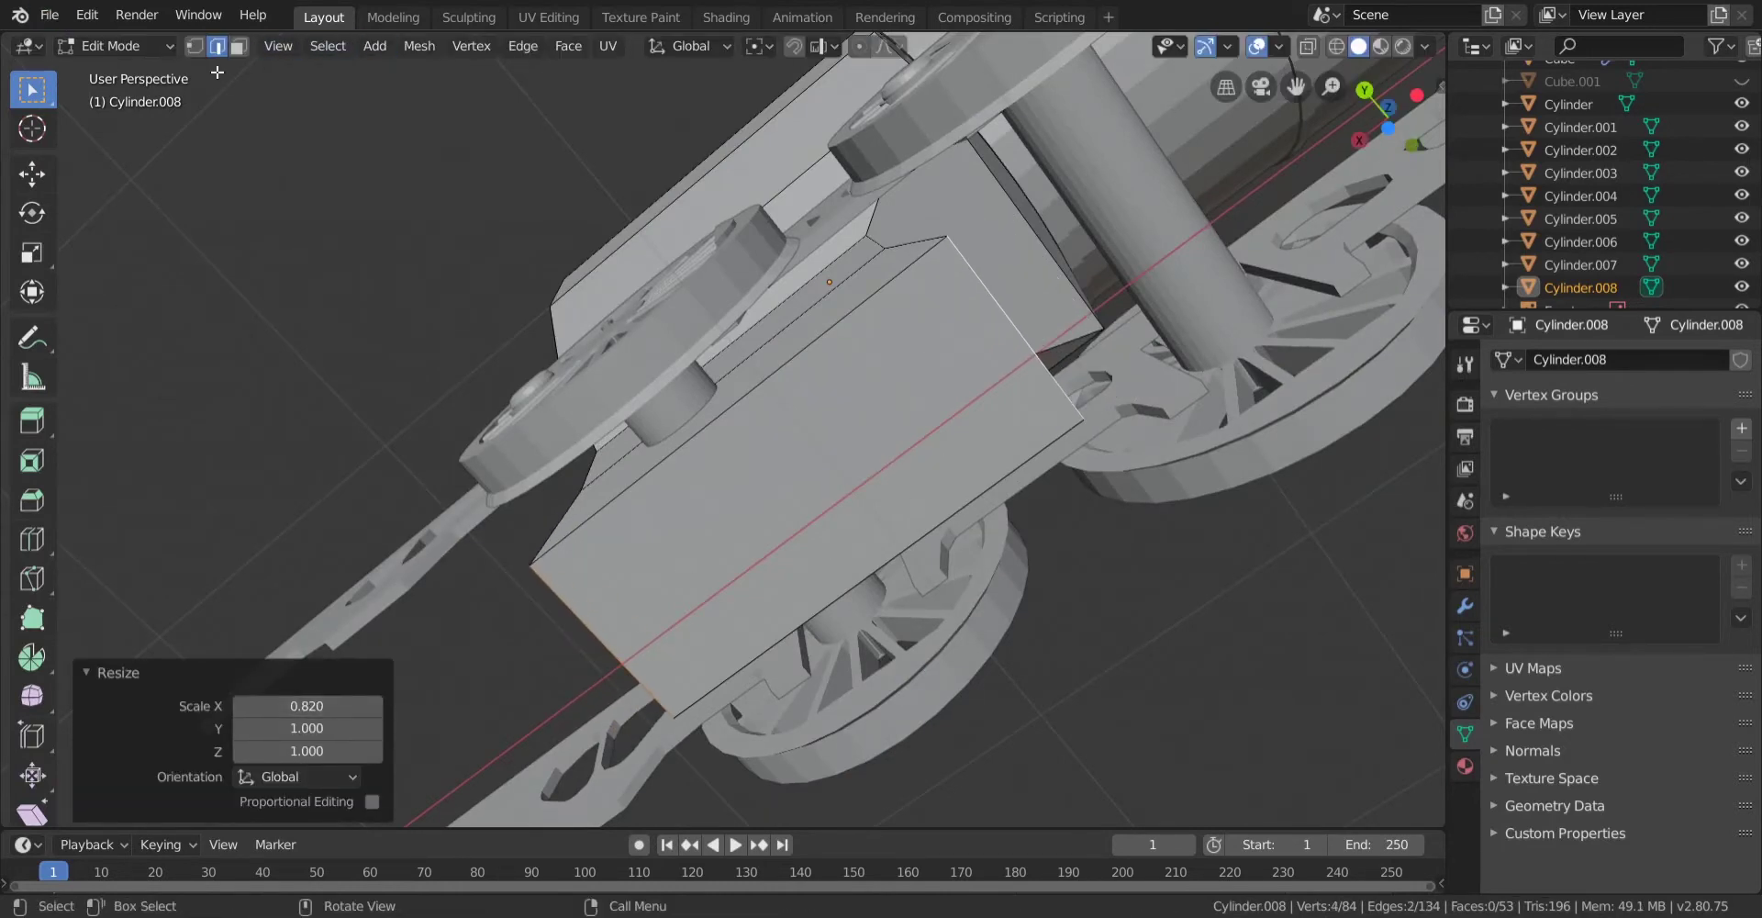
Select the firebox's bottom face and inset it by about 0.05 m.
{"action": "left_click", "coordinate": [242, 48]}
{"action": "left_click", "coordinate": [820, 469]}
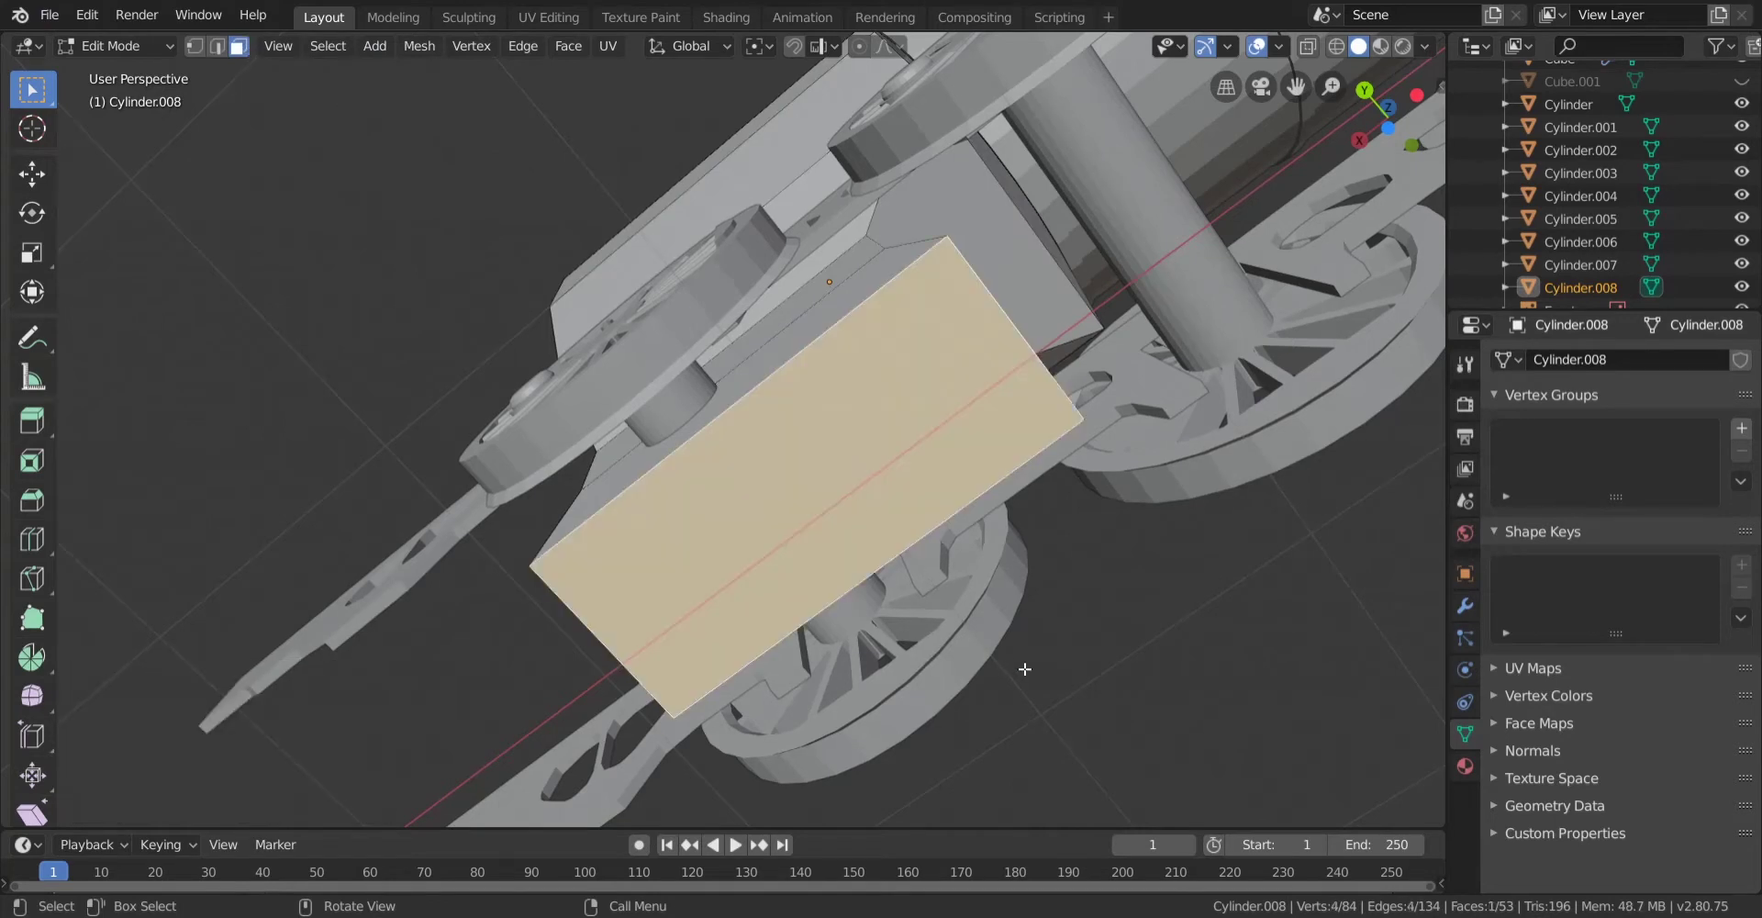
{"action": "key", "text": "i"}
{"action": "left_click", "coordinate": [1025, 669]}
{"action": "left_click_drag", "start_coordinate": [293, 677], "coordinate": [332, 677]}
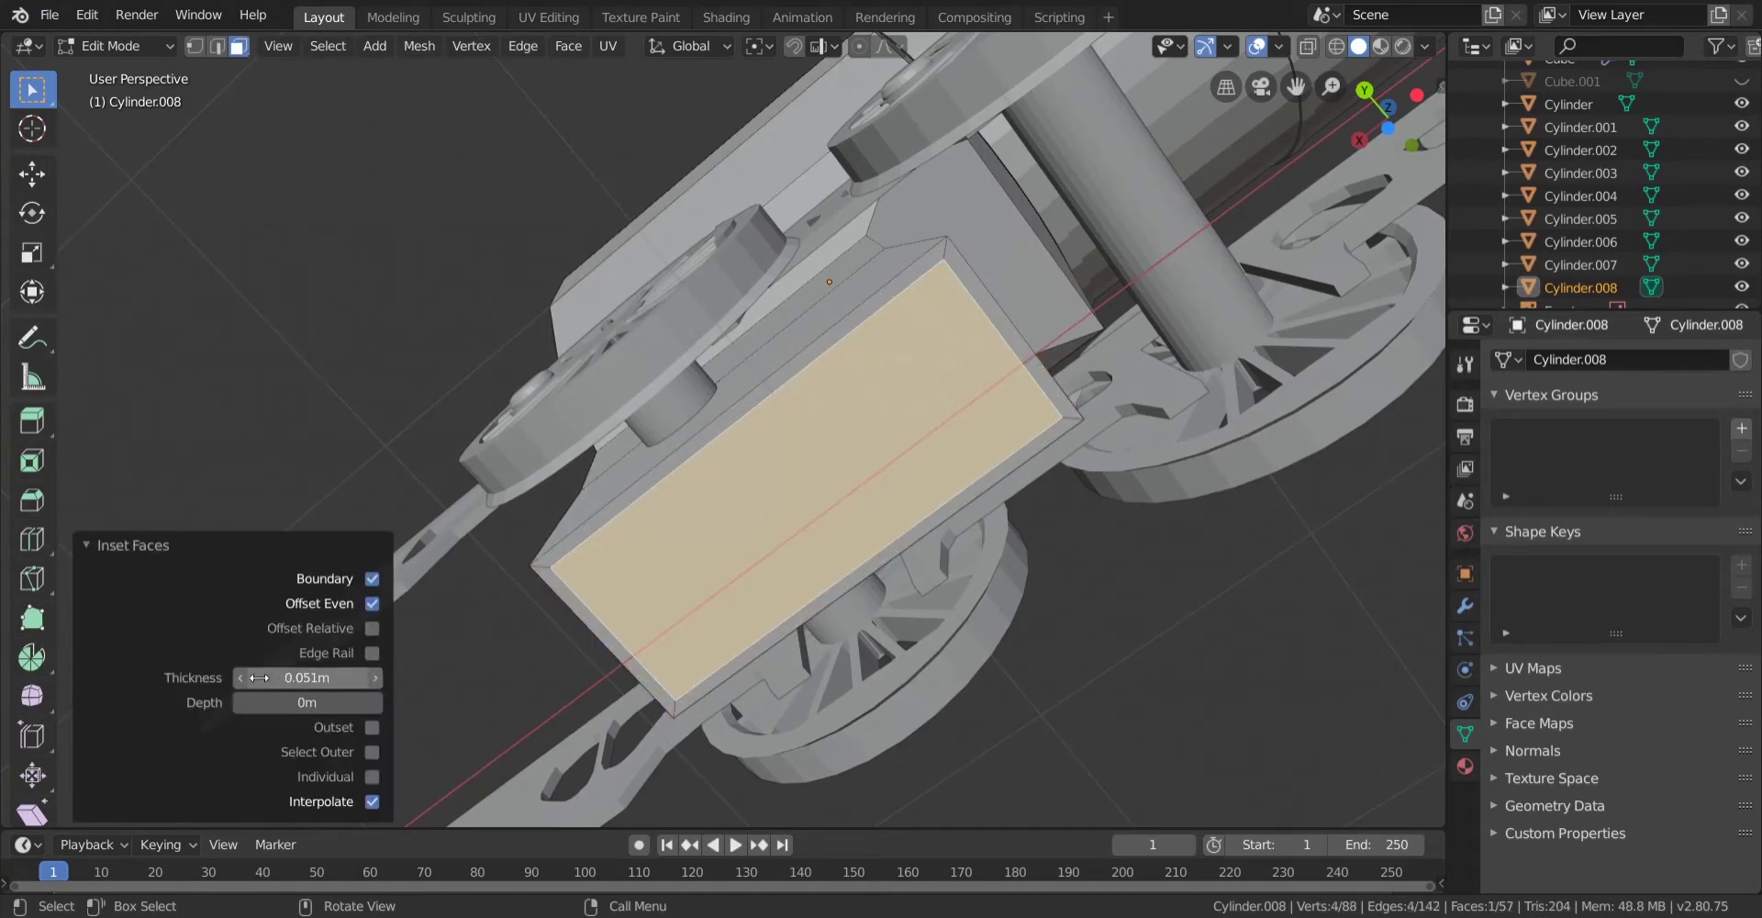
Extrude the inset bottom face inward along its normal to hollow out the lower firebox.
{"action": "middle_click_drag", "start_coordinate": [863, 659], "coordinate": [723, 643]}
{"action": "key", "text": "e"}
{"action": "left_click", "coordinate": [723, 642]}
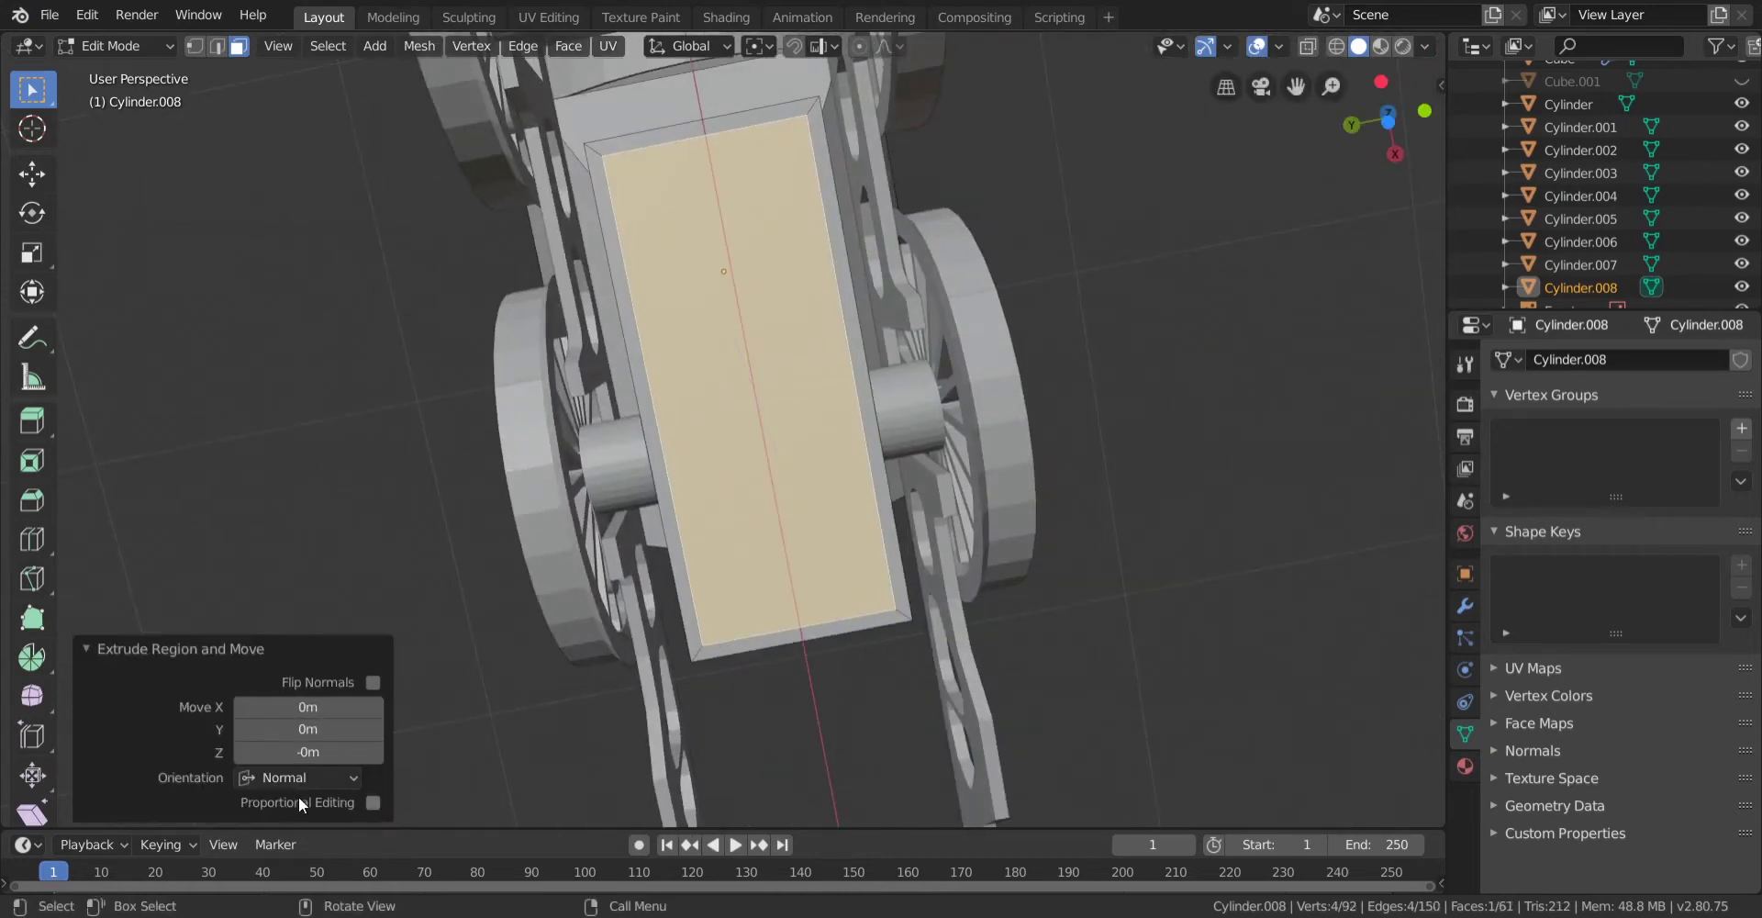
{"action": "left_click", "coordinate": [300, 796]}
{"action": "left_click", "coordinate": [369, 702]}
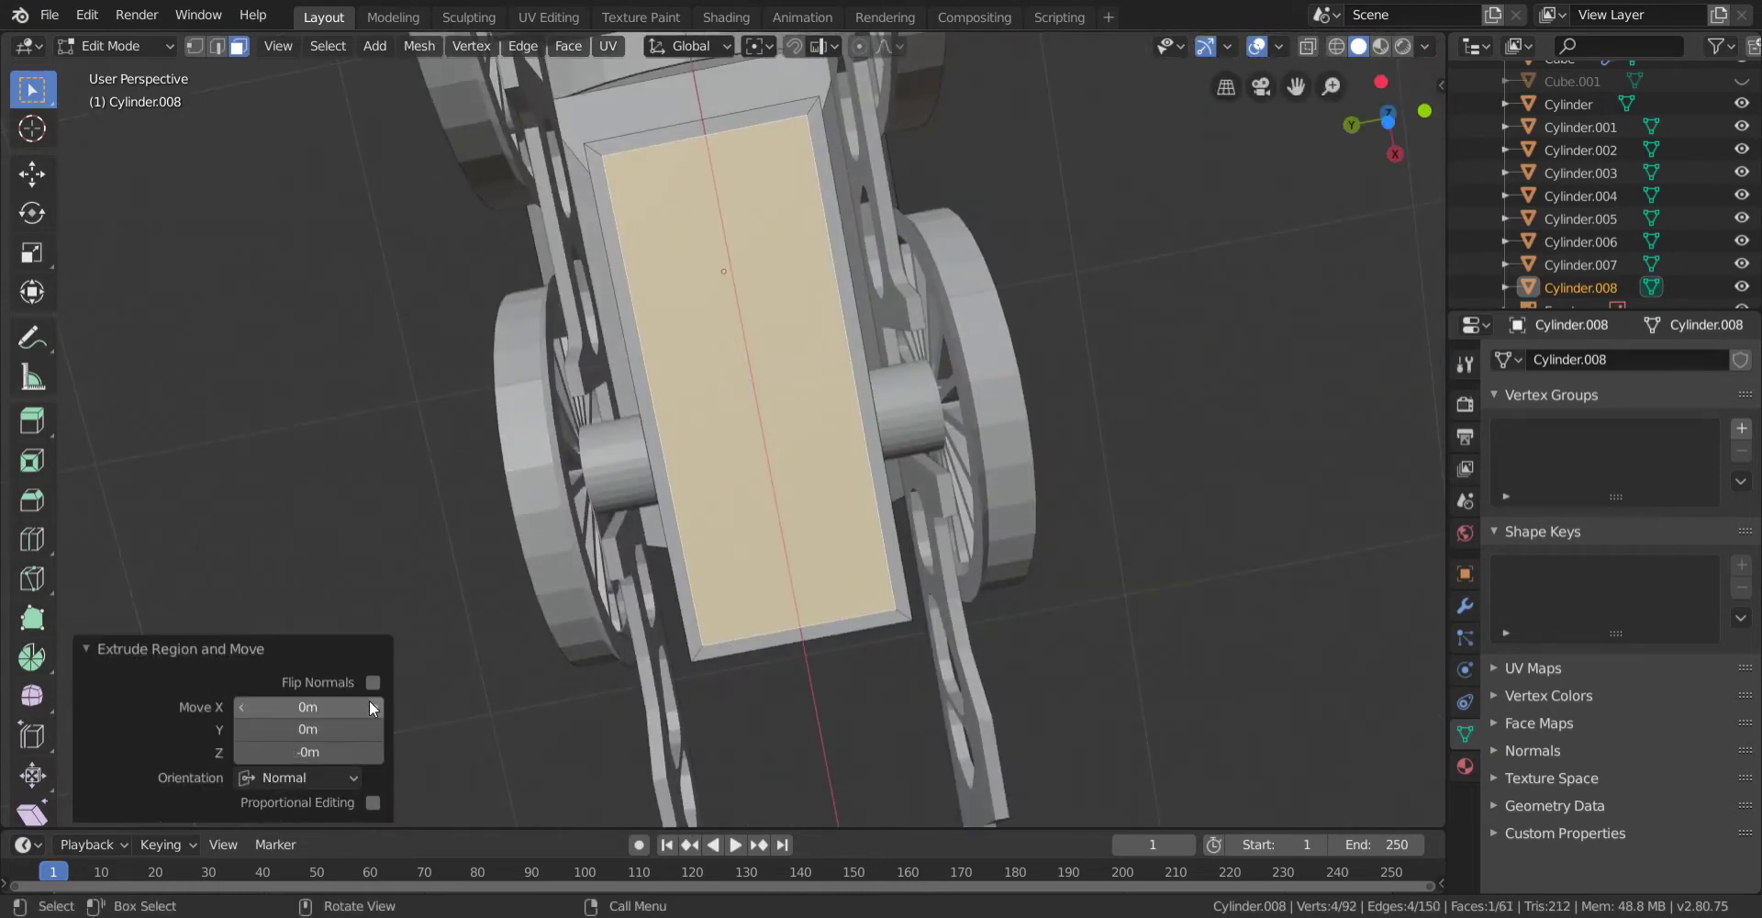
{"action": "left_click", "coordinate": [341, 770]}
{"action": "left_click", "coordinate": [290, 757]}
{"action": "left_click_drag", "start_coordinate": [290, 751], "coordinate": [323, 751]}
{"action": "middle_click_drag", "start_coordinate": [850, 538], "coordinate": [1187, 713]}
{"action": "key", "text": "Tab"}
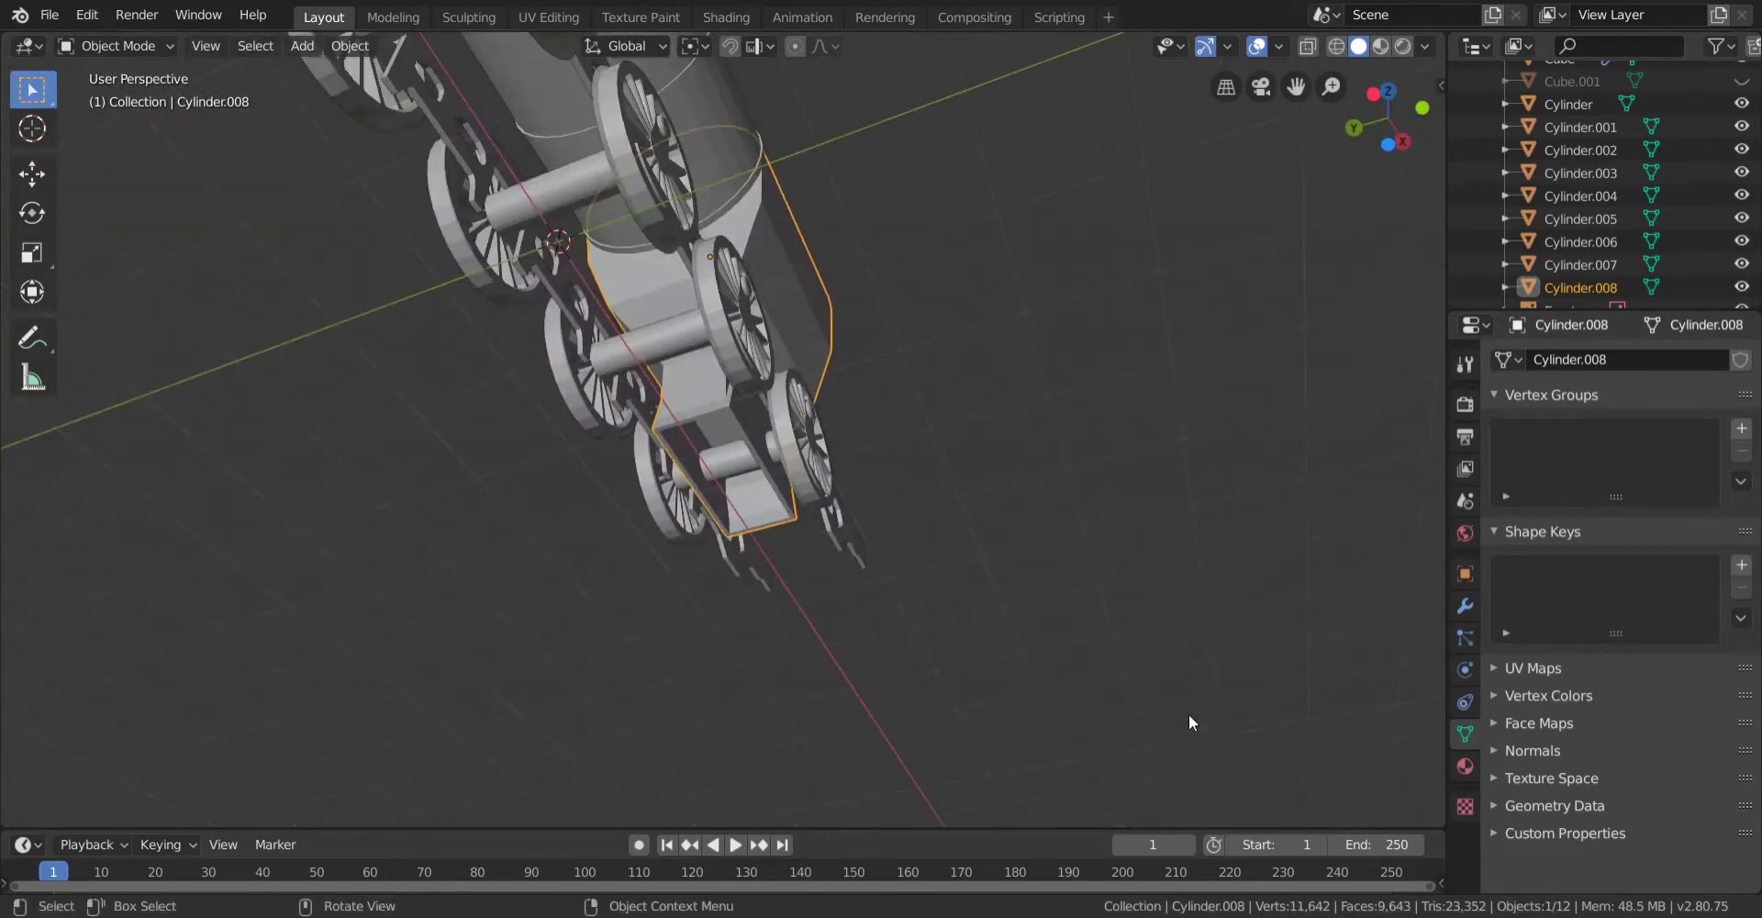
Scale the recessed inner face to 0.850 along X so it stays inside the firebox's rear wall.
{"action": "left_click", "coordinate": [1188, 714]}
{"action": "middle_click_drag", "start_coordinate": [798, 624], "coordinate": [1087, 687]}
{"action": "scroll", "coordinate": [932, 670], "scroll_direction": "up", "scroll_amount": 7}
{"action": "middle_click_drag", "start_coordinate": [932, 670], "coordinate": [760, 578]}
{"action": "left_click", "coordinate": [669, 576]}
{"action": "scroll", "coordinate": [692, 580], "scroll_direction": "up", "scroll_amount": 4}
{"action": "middle_click_drag", "start_coordinate": [780, 576], "coordinate": [721, 633]}
{"action": "key", "text": "Tab"}
{"action": "scroll", "coordinate": [684, 543], "scroll_direction": "down", "scroll_amount": 2}
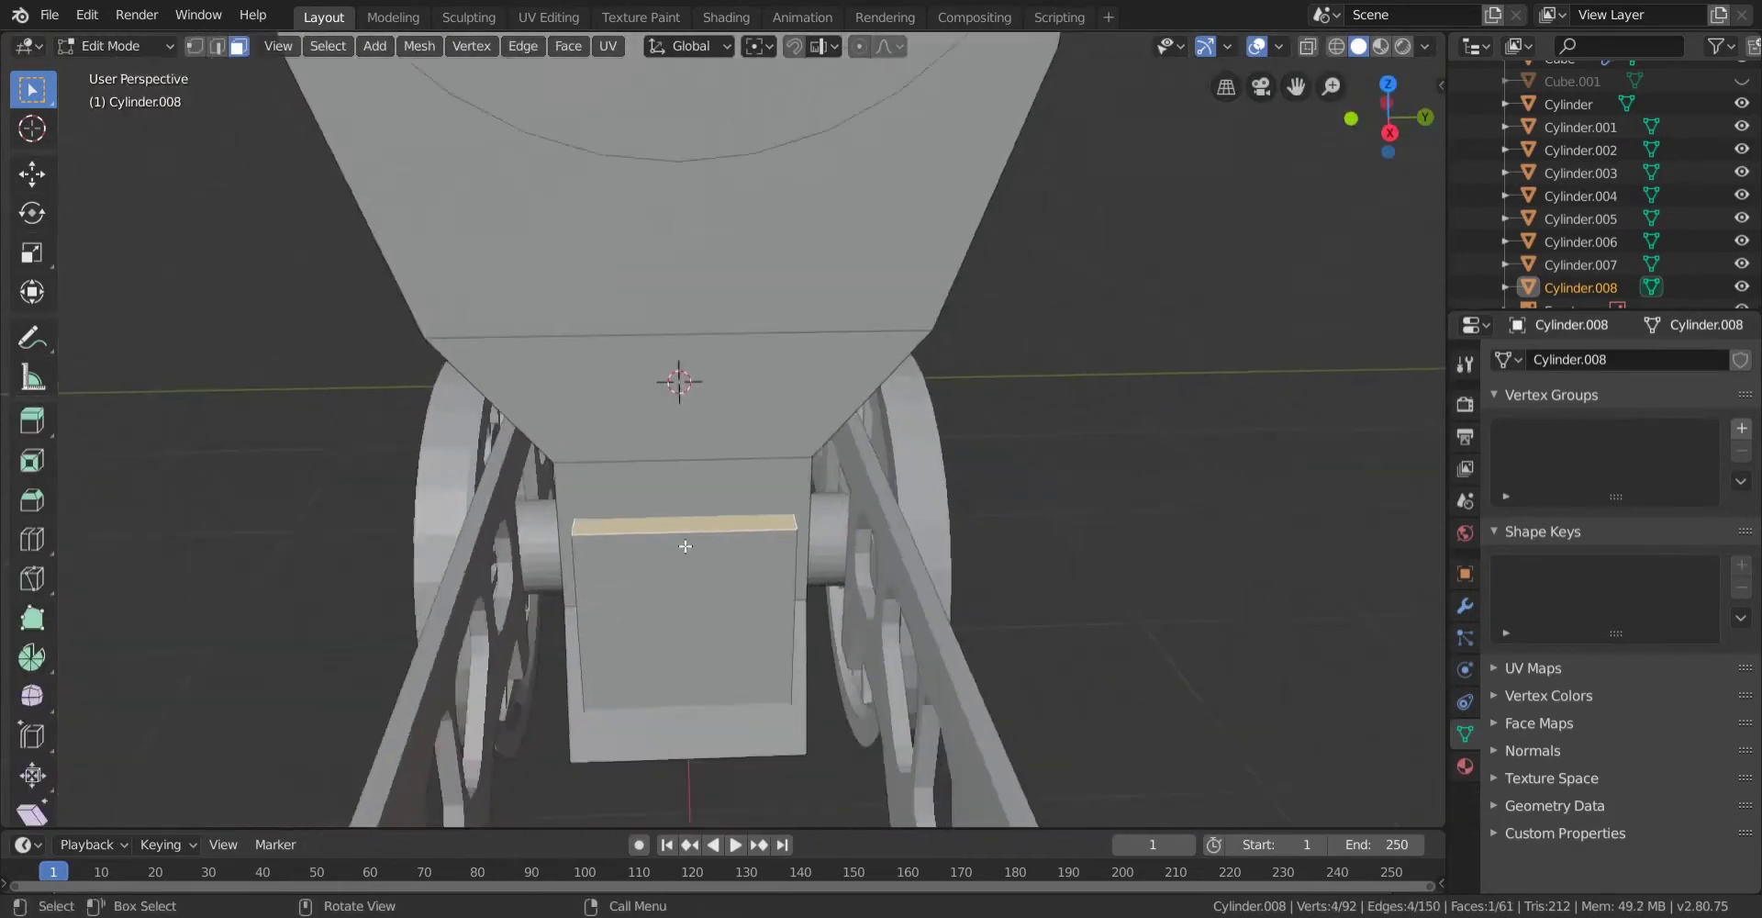
{"action": "mouse_move", "coordinate": [685, 544]}
{"action": "middle_mouse_down"}
{"action": "mouse_move", "coordinate": [580, 516]}
{"action": "mouse_move", "coordinate": [686, 569]}
{"action": "middle_mouse_up"}
{"action": "scroll", "coordinate": [710, 580], "scroll_direction": "up", "scroll_amount": 2}
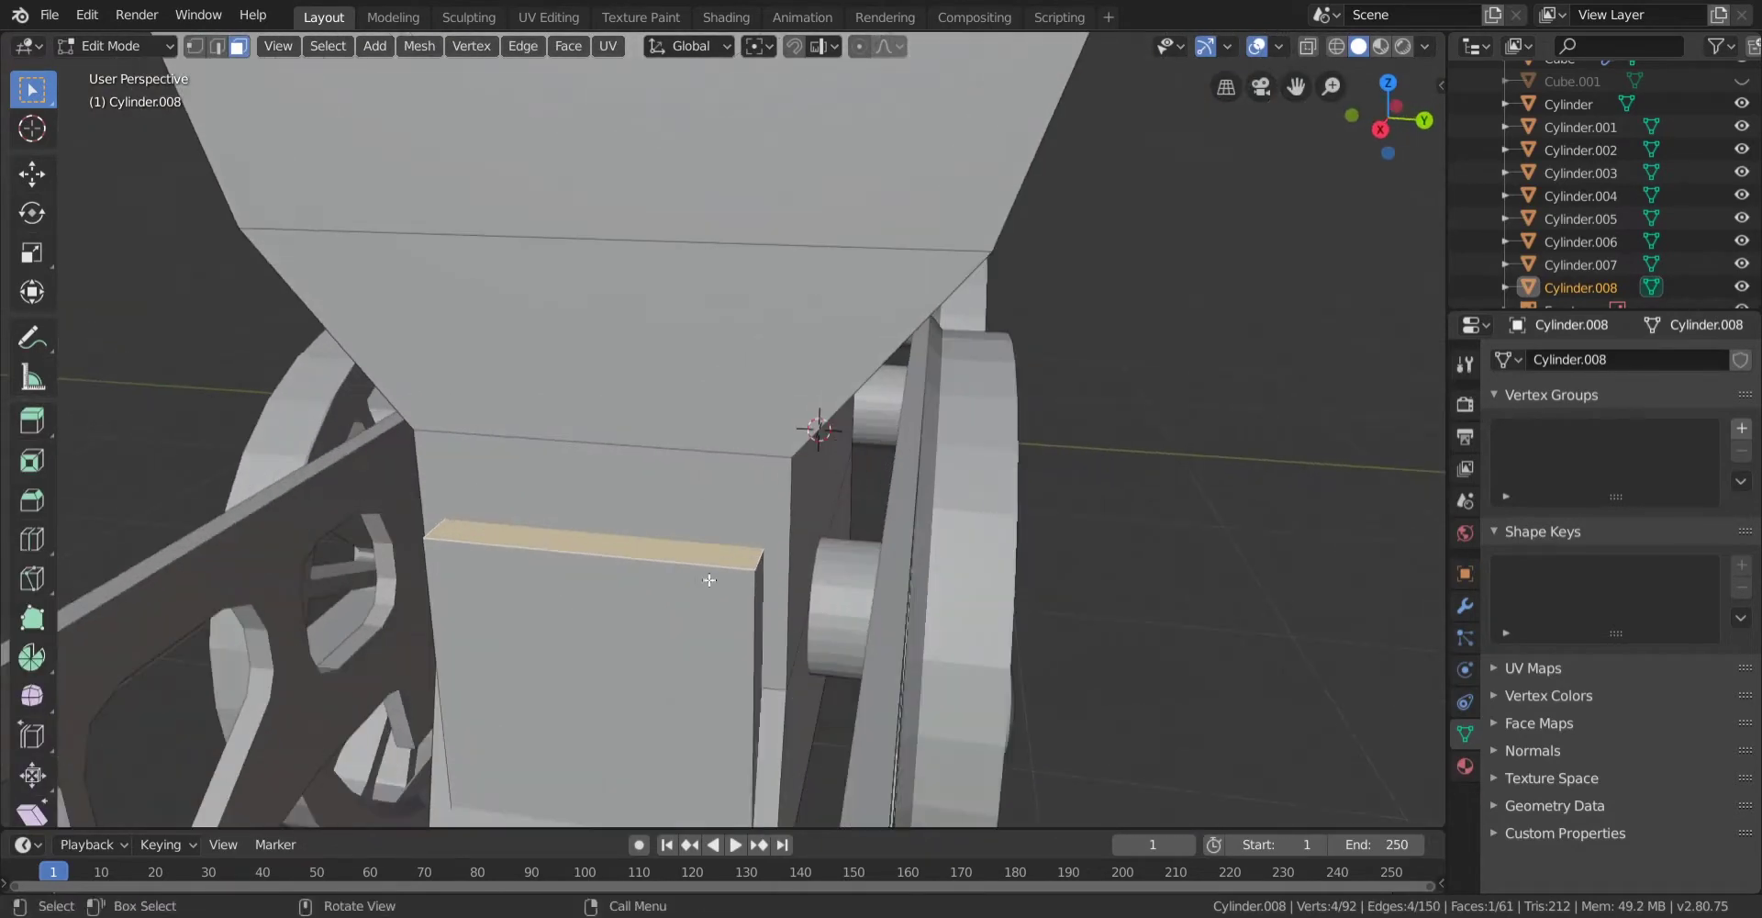
{"action": "key", "text": "s"}
{"action": "left_click", "coordinate": [714, 511]}
{"action": "left_click_drag", "start_coordinate": [353, 701], "coordinate": [317, 700]}
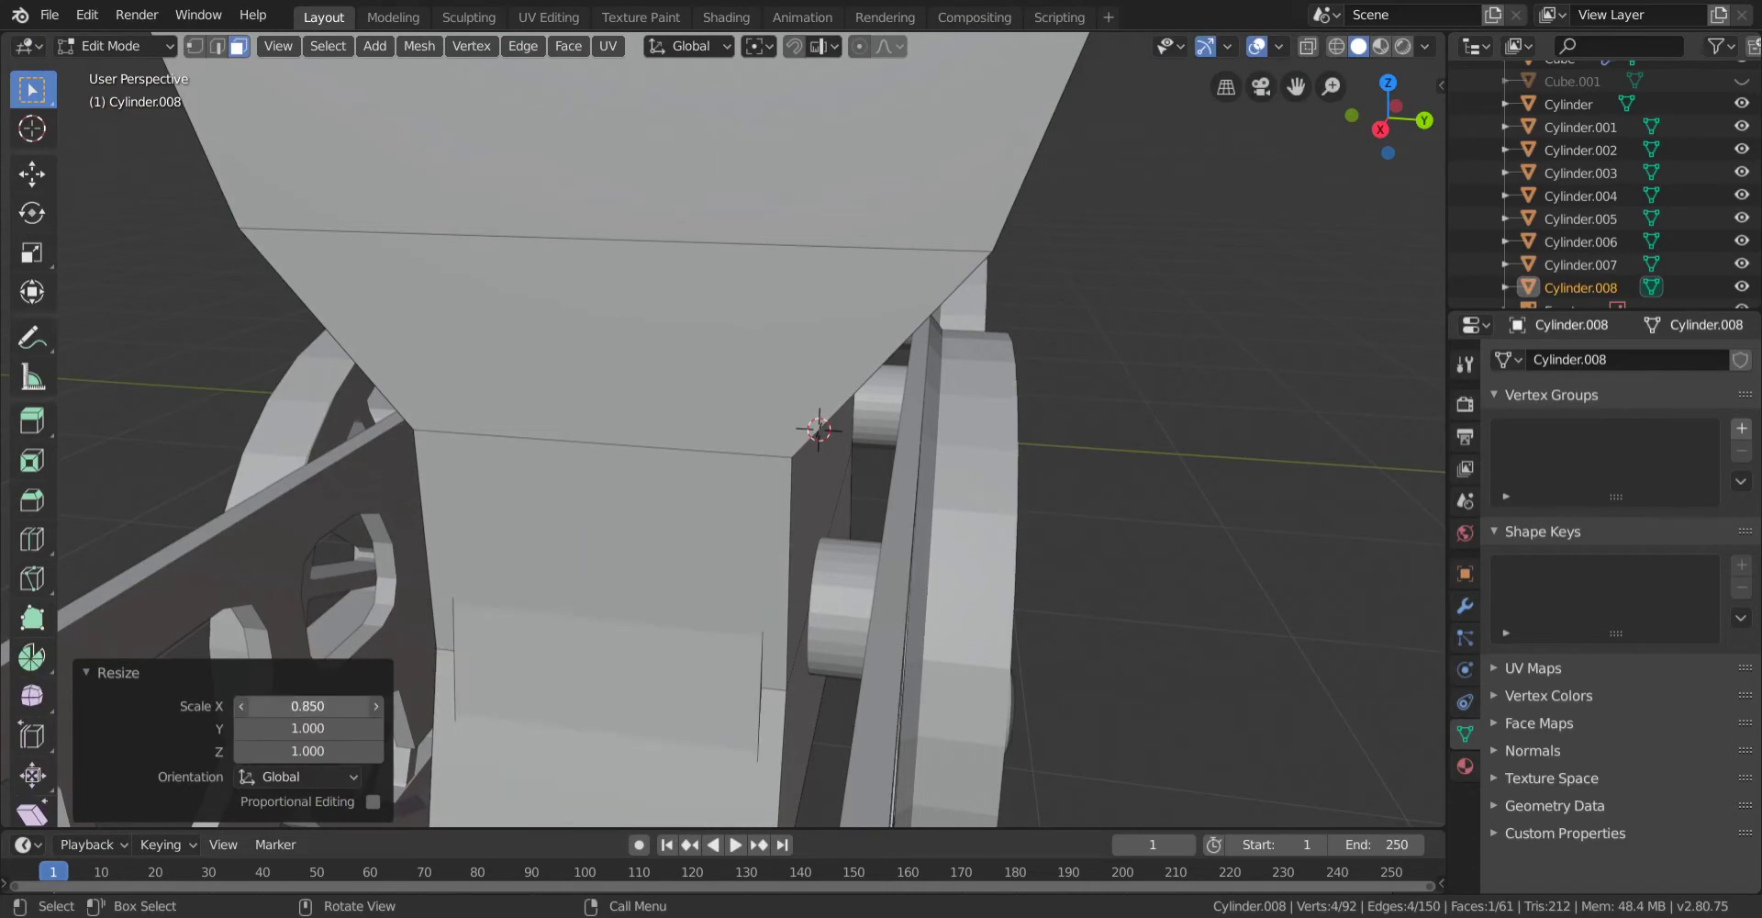
Examine the hollowed firebox underside and the whole boiler from below and from the side.
{"action": "middle_click_drag", "start_coordinate": [642, 629], "coordinate": [472, 542]}
{"action": "scroll", "coordinate": [513, 542], "scroll_direction": "down", "scroll_amount": 4}
{"action": "key", "text": "Tab"}
{"action": "scroll", "coordinate": [542, 542], "scroll_direction": "down", "scroll_amount": 6}
{"action": "left_click", "coordinate": [822, 630]}
{"action": "middle_click_drag", "start_coordinate": [822, 629], "coordinate": [690, 415]}
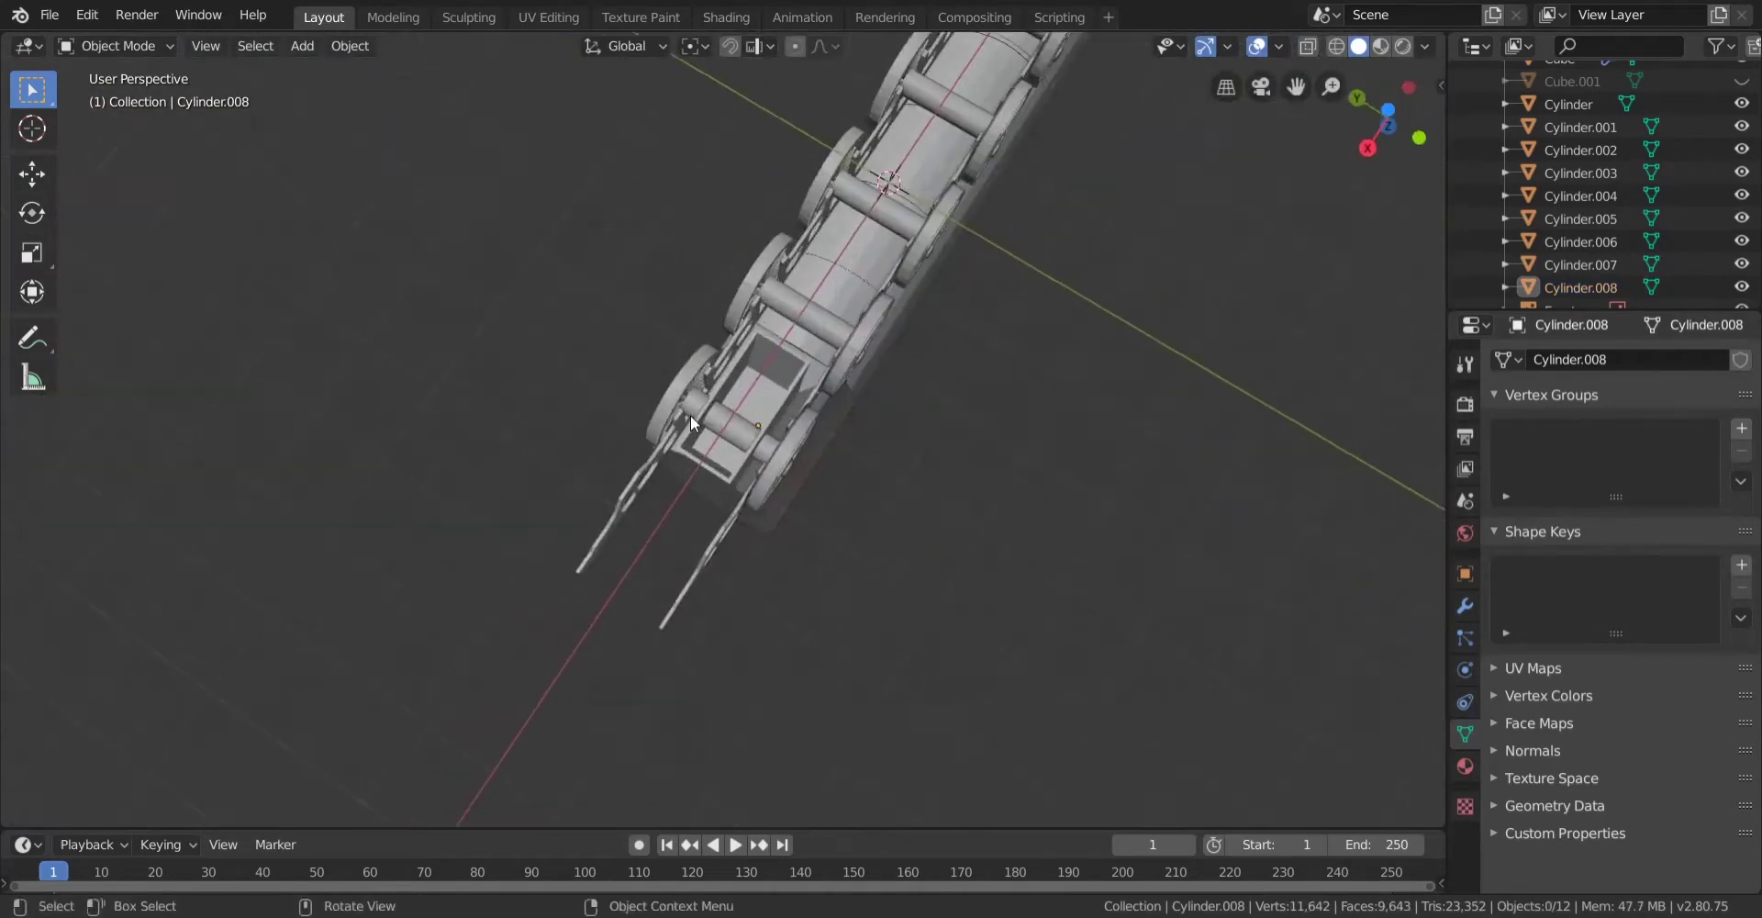
{"action": "scroll", "coordinate": [866, 400], "scroll_direction": "up", "scroll_amount": 8}
{"action": "middle_click_drag", "start_coordinate": [866, 399], "coordinate": [466, 642]}
{"action": "scroll", "coordinate": [476, 433], "scroll_direction": "down", "scroll_amount": 4}
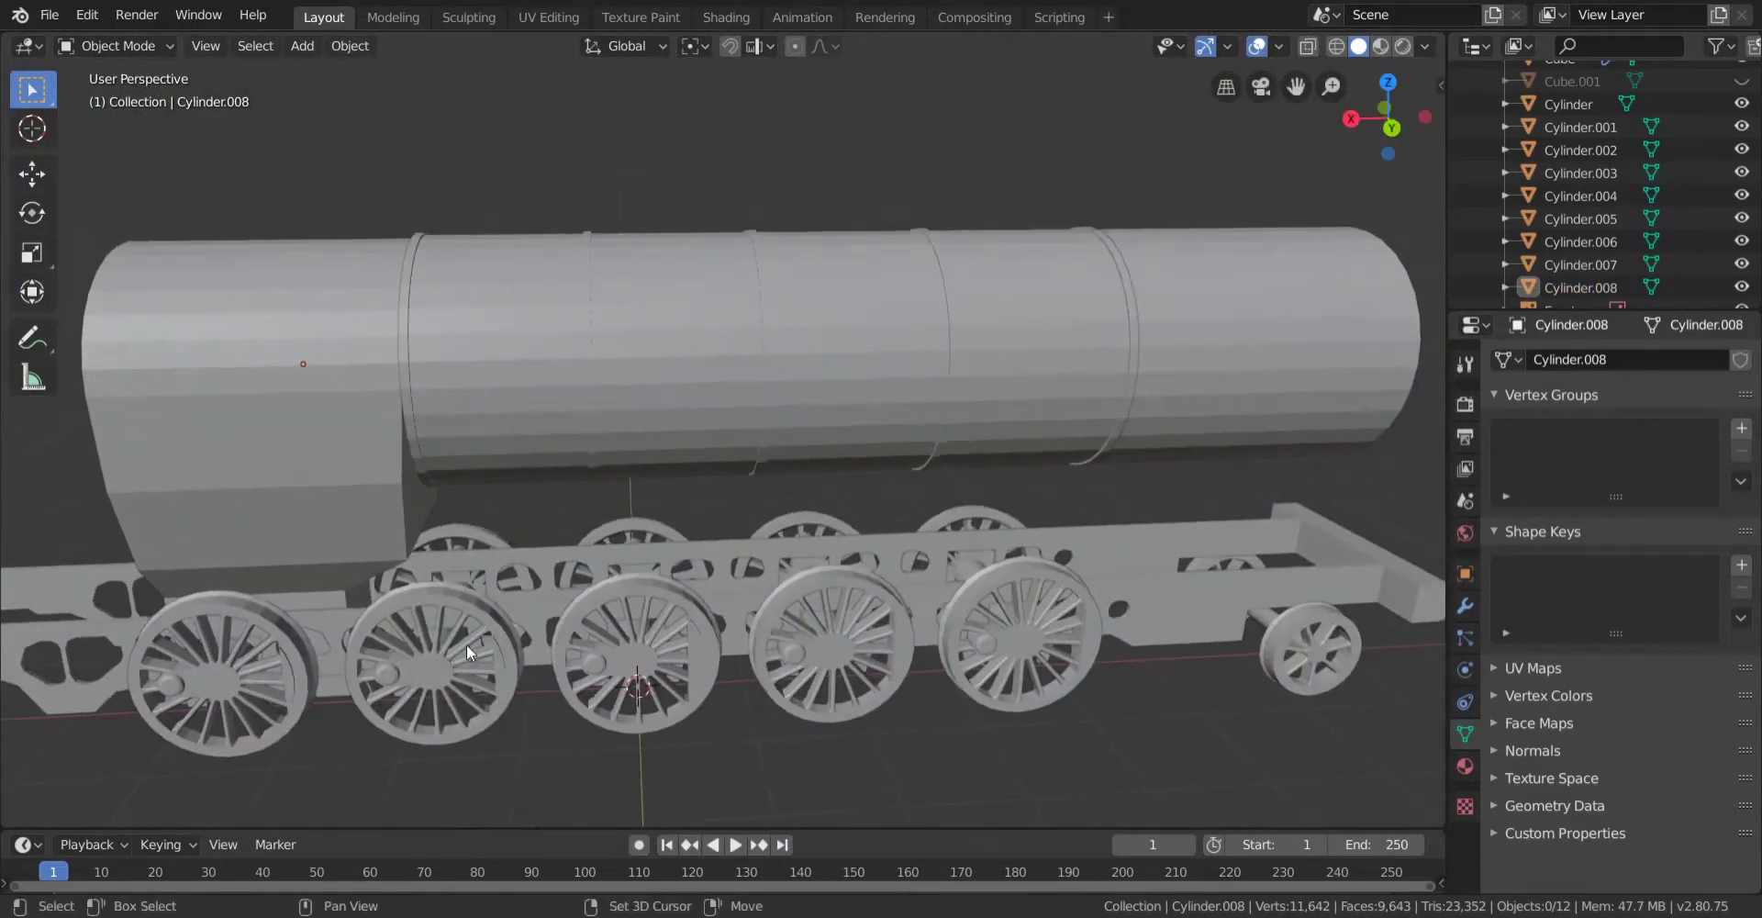
Examine the cab area on the side blueprint against the modelled firebox and chassis.
{"action": "left_click", "coordinate": [1392, 127]}
{"action": "scroll", "coordinate": [815, 355], "scroll_direction": "down", "scroll_amount": 5}
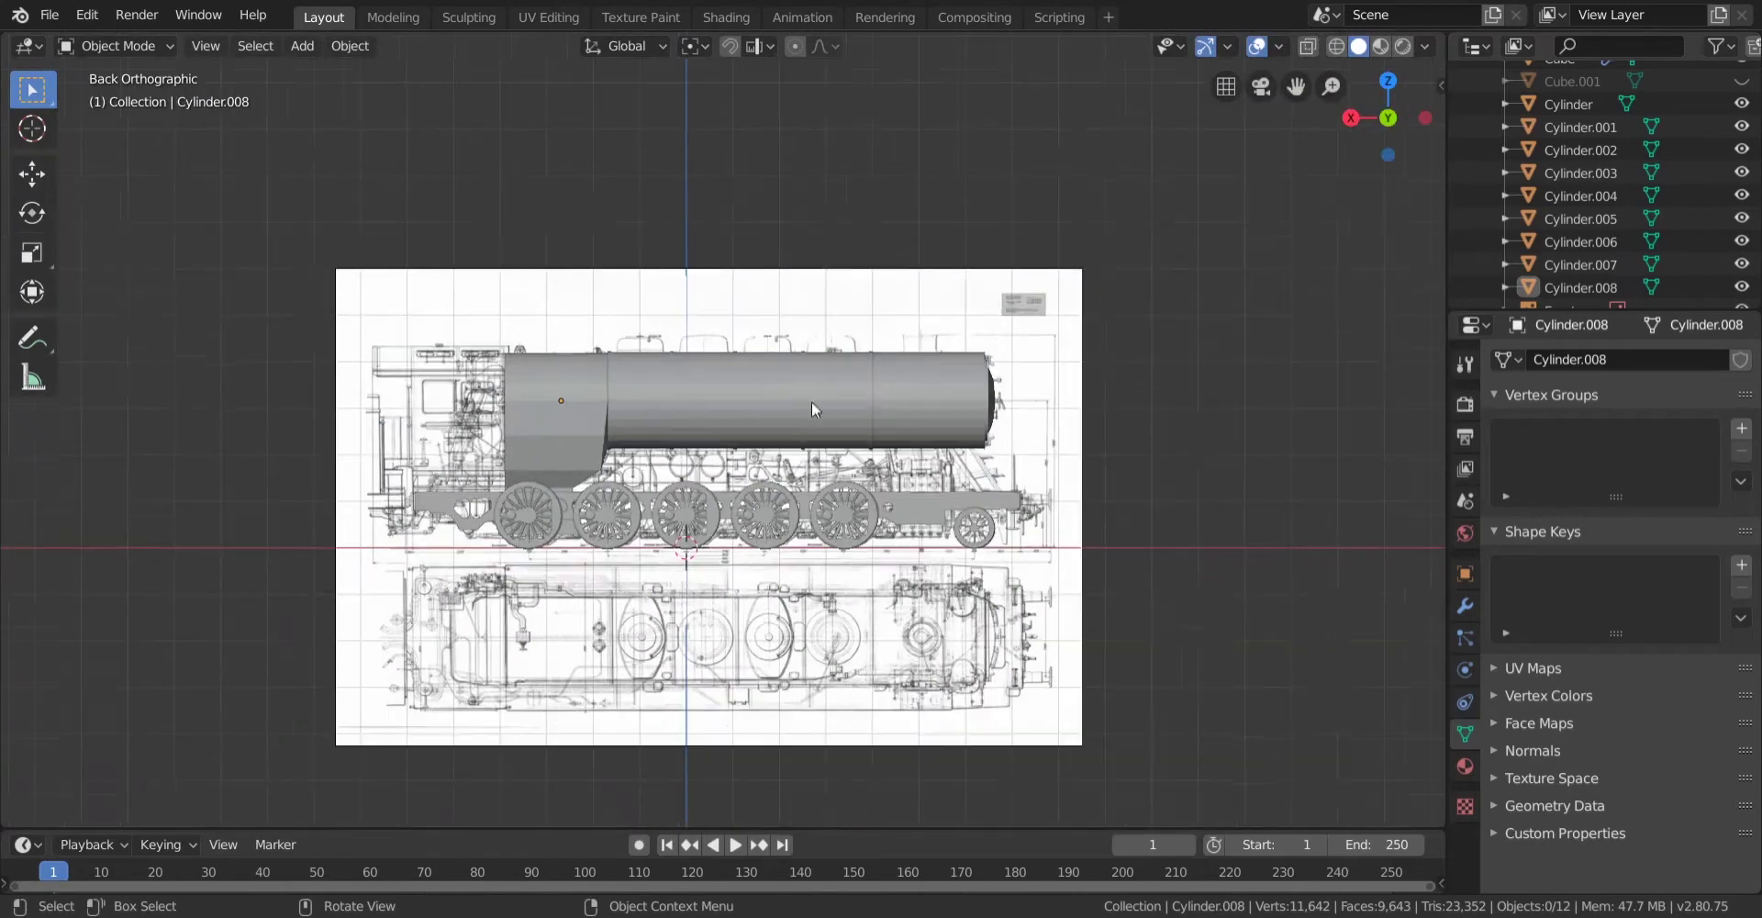
{"action": "scroll", "coordinate": [939, 509], "scroll_direction": "up", "scroll_amount": 6}
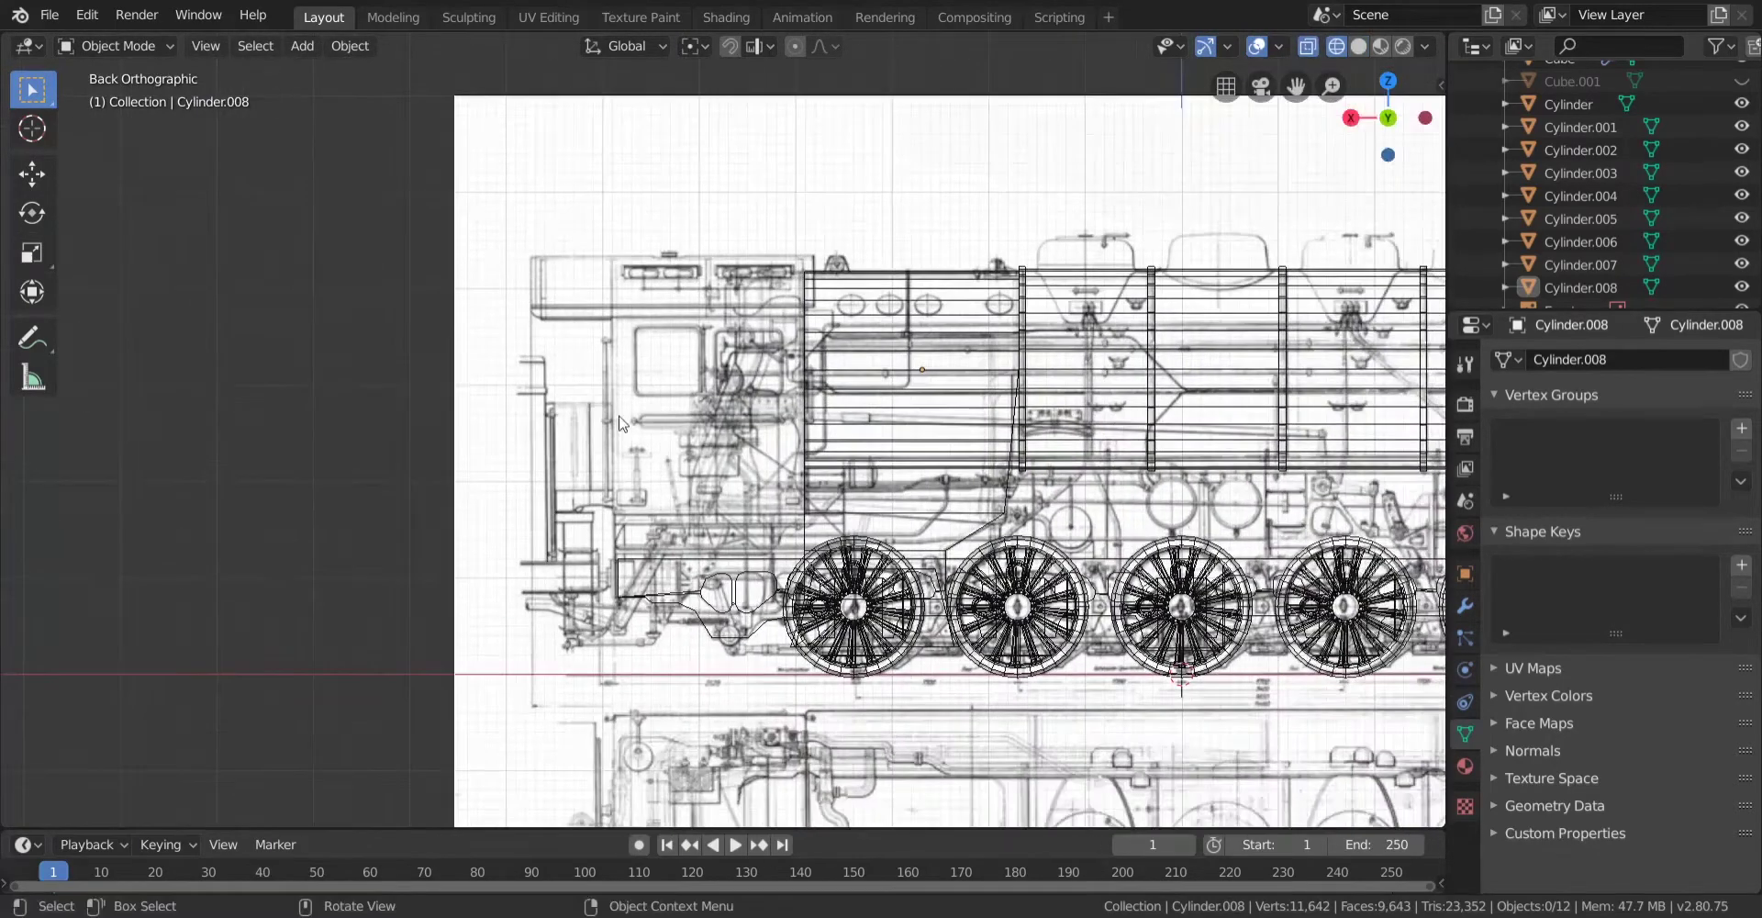
{"action": "scroll", "coordinate": [941, 445], "scroll_direction": "up", "scroll_amount": 1}
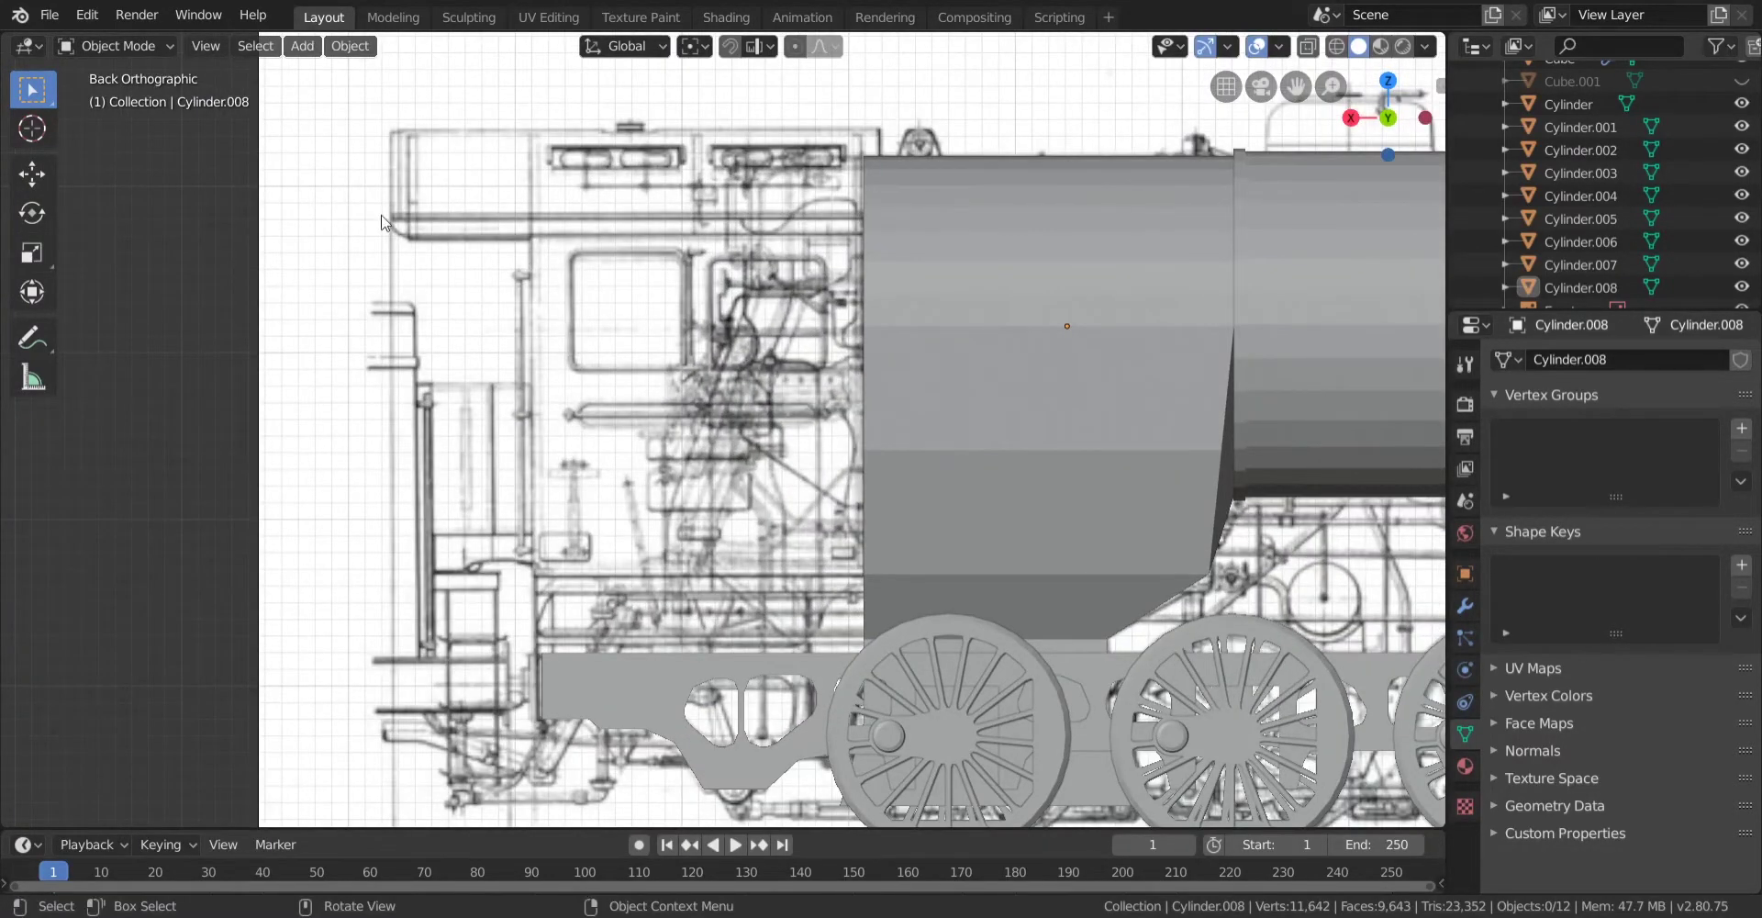
{"action": "left_click", "coordinate": [321, 44]}
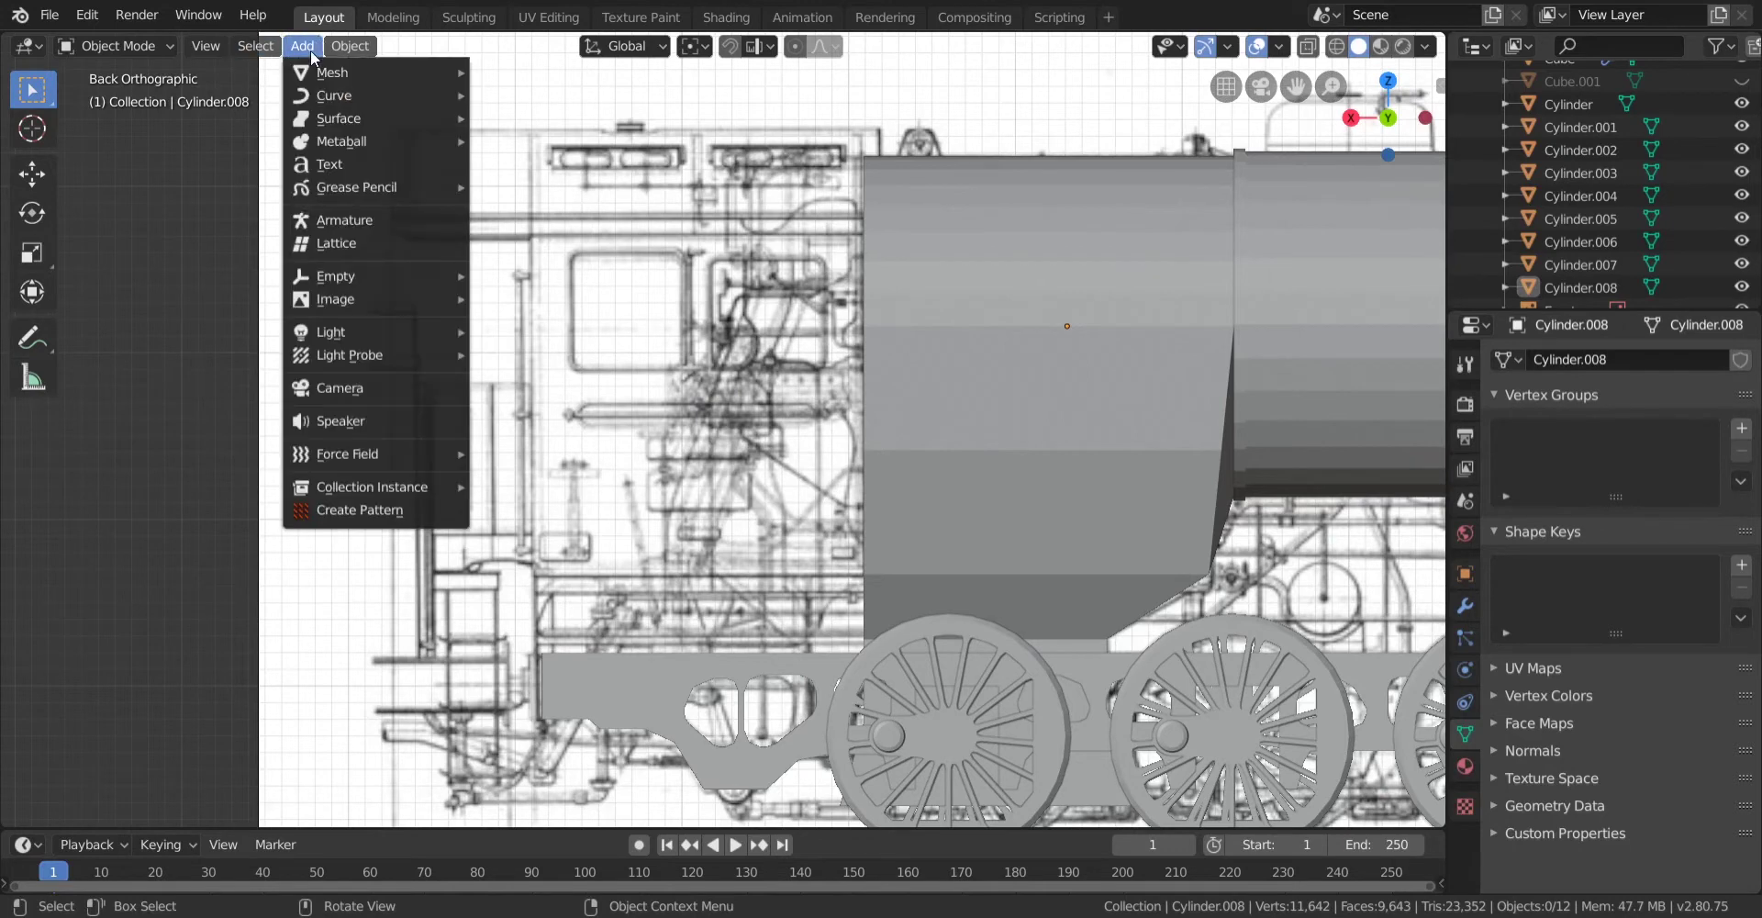
{"action": "mouse_move", "coordinate": [347, 78]}
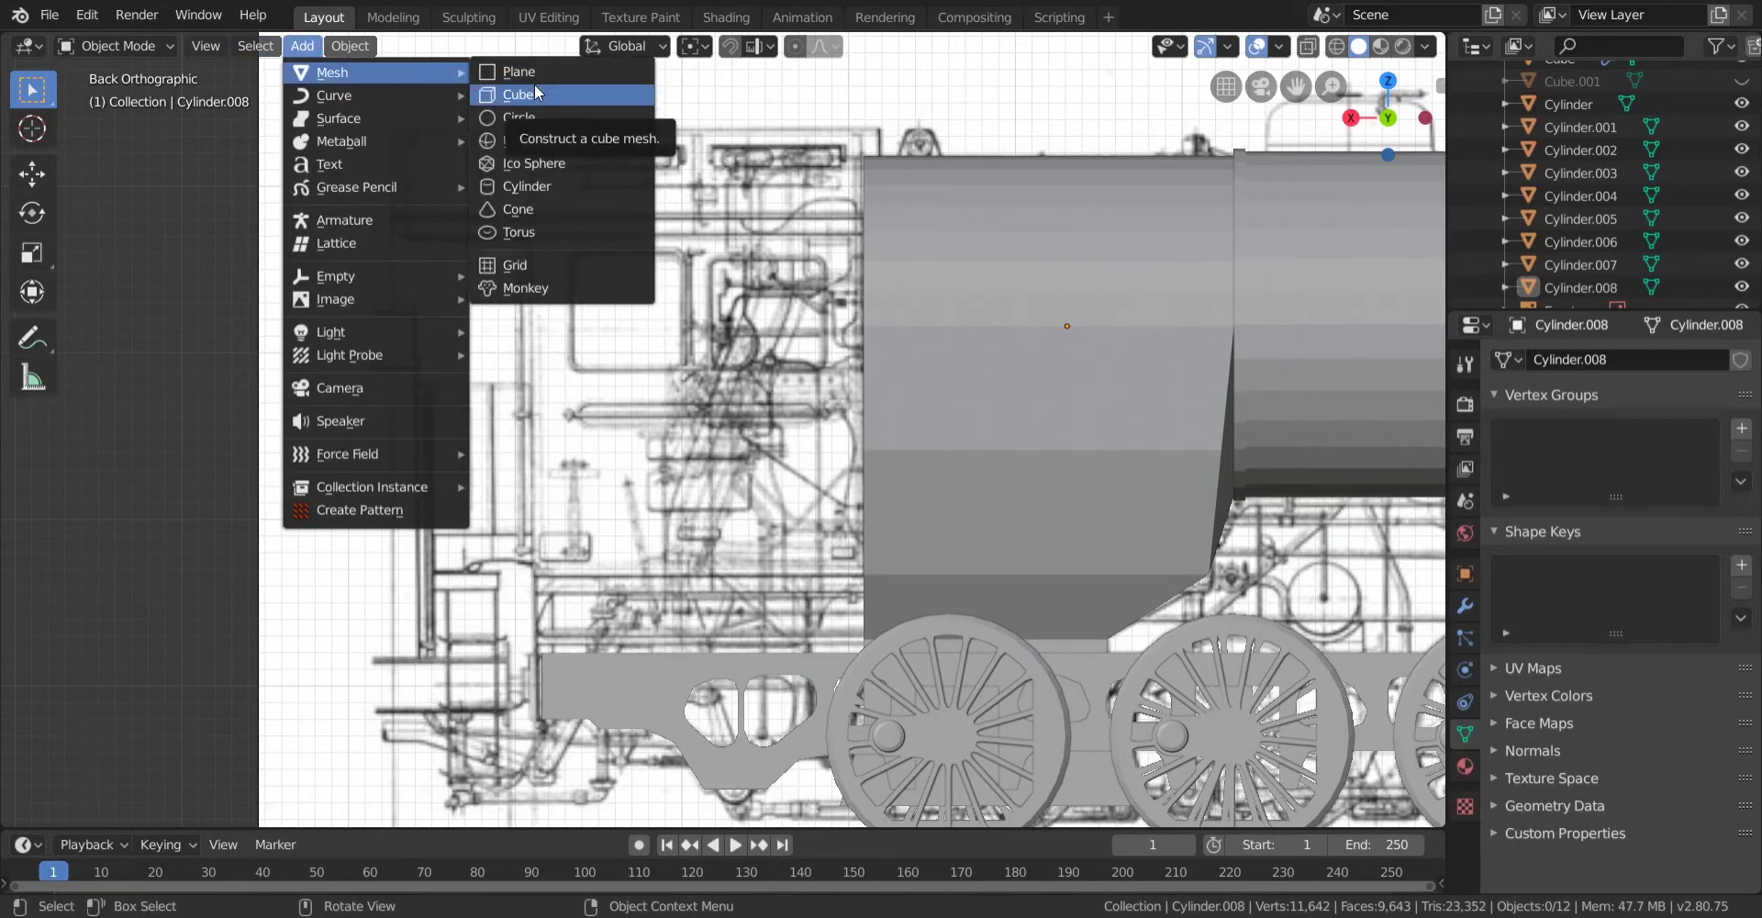
{"action": "scroll", "coordinate": [1307, 520], "scroll_direction": "down", "scroll_amount": 6}
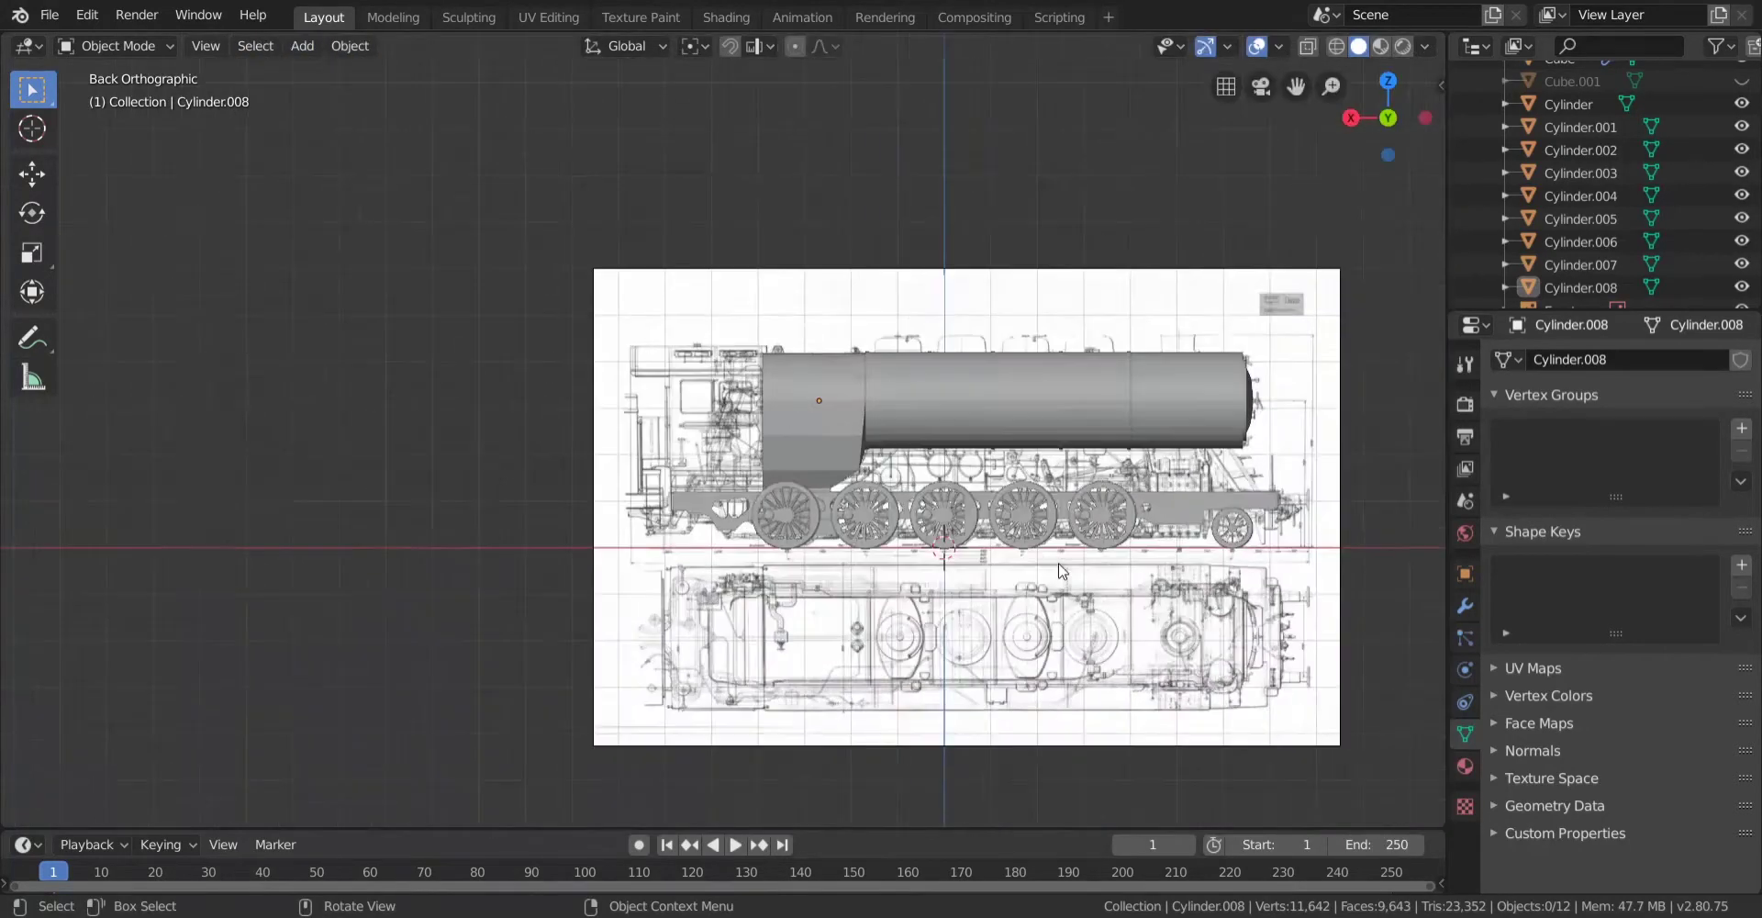
{"action": "scroll", "coordinate": [1308, 520], "scroll_direction": "up", "scroll_amount": 2}
{"action": "scroll", "coordinate": [1307, 520], "scroll_direction": "up", "scroll_amount": 2}
{"action": "middle_click_drag", "start_coordinate": [1308, 520], "coordinate": [862, 530], "text": "shift"}
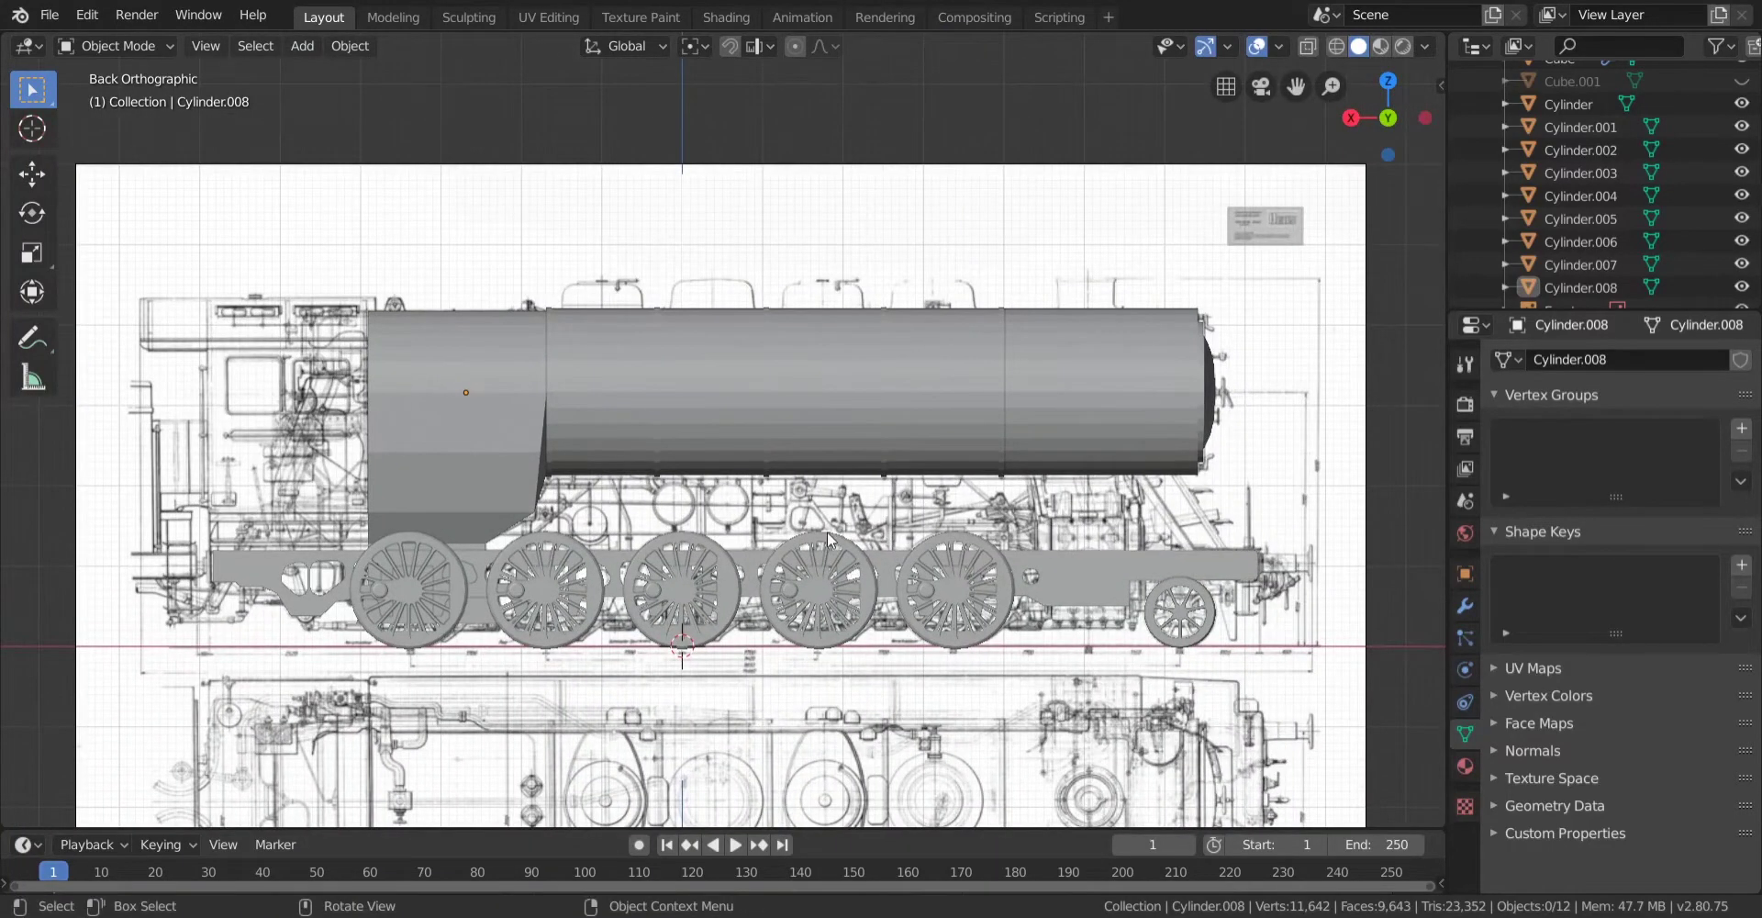
{"action": "scroll", "coordinate": [829, 539], "scroll_direction": "up", "scroll_amount": 4}
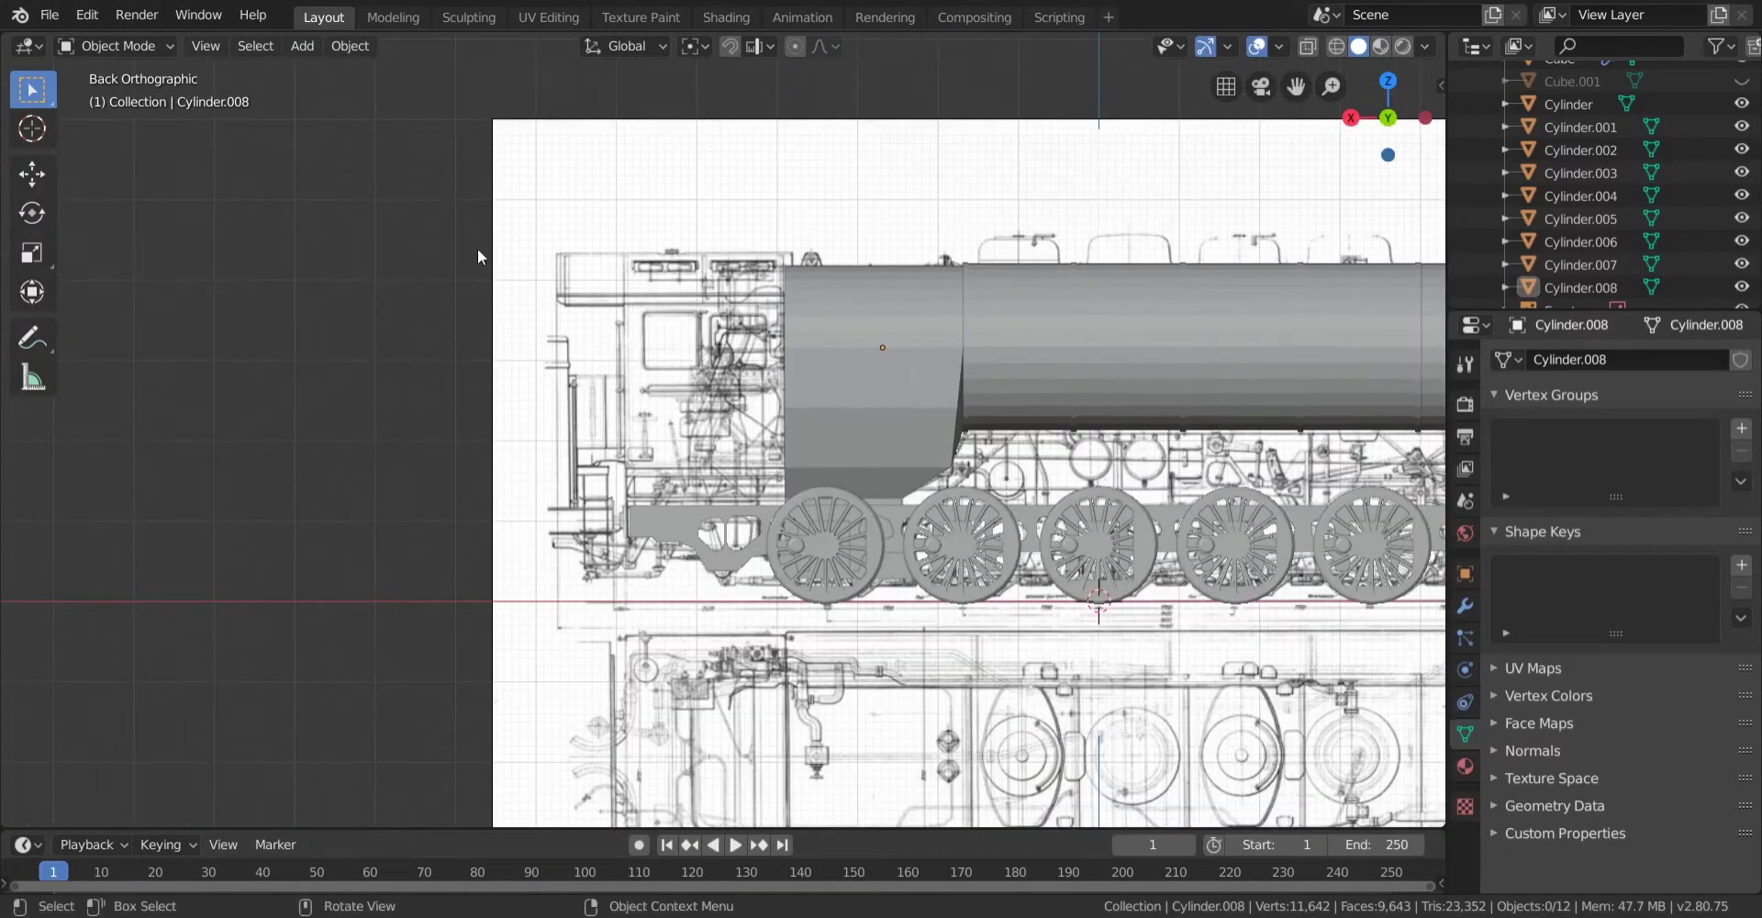
Add a cube for the cab floor at about X 5.32 m, Z 1.57 m and display the model in wireframe.
{"action": "left_click", "coordinate": [327, 44]}
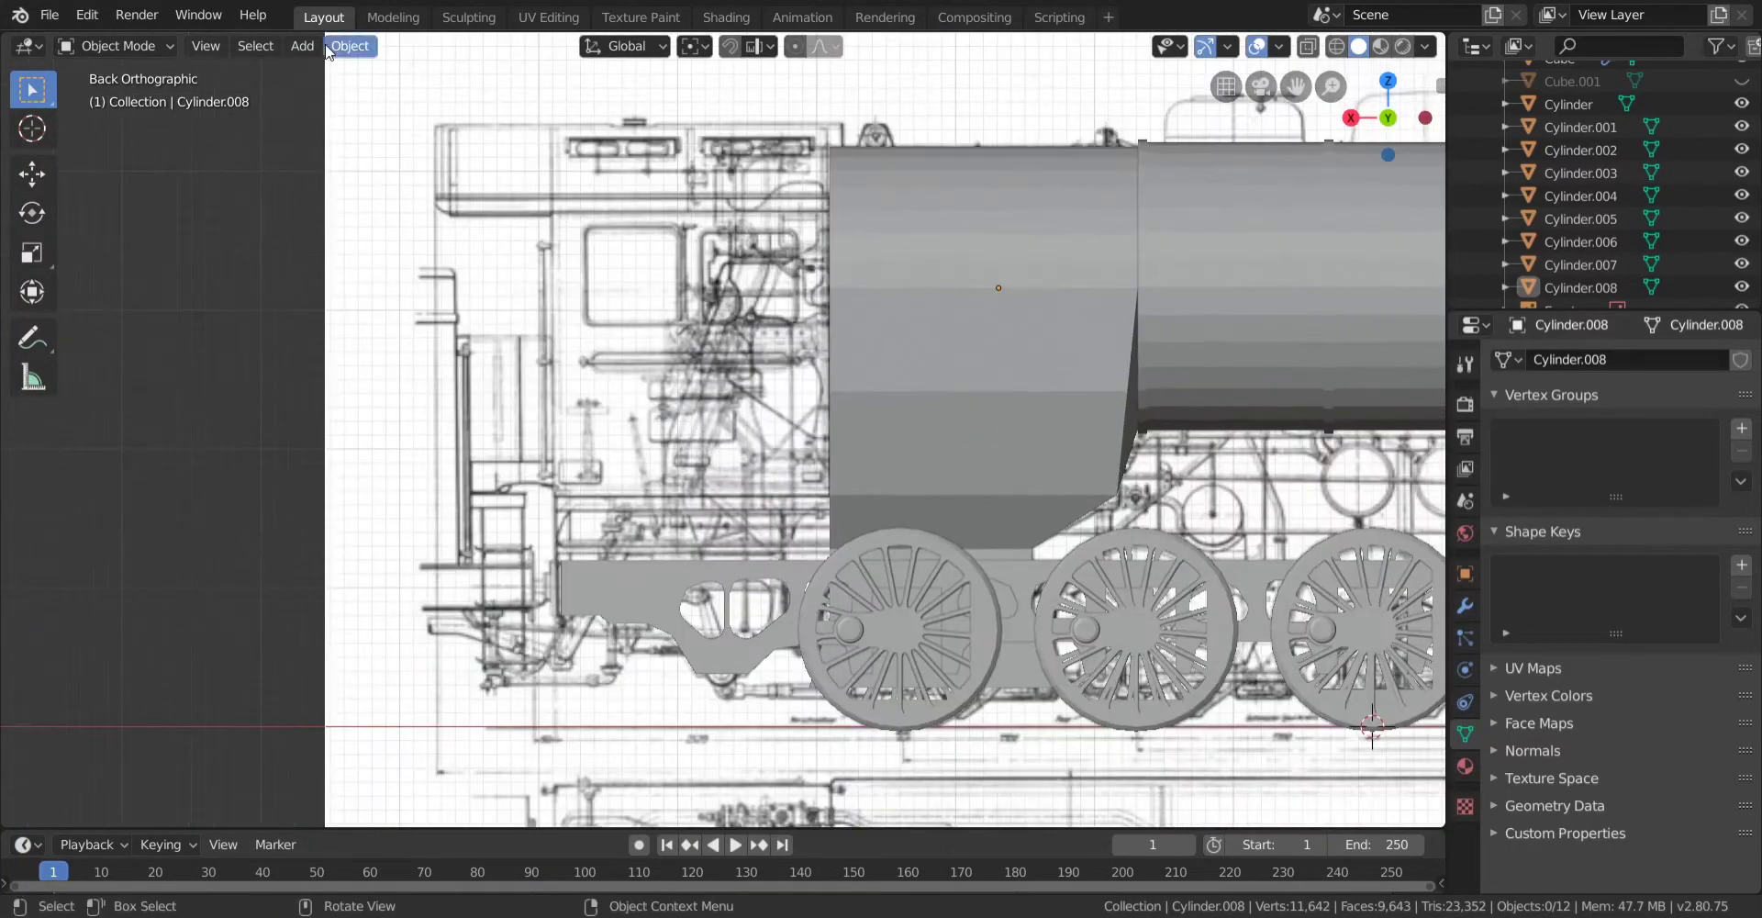
{"action": "left_click", "coordinate": [300, 47]}
{"action": "mouse_move", "coordinate": [329, 74]}
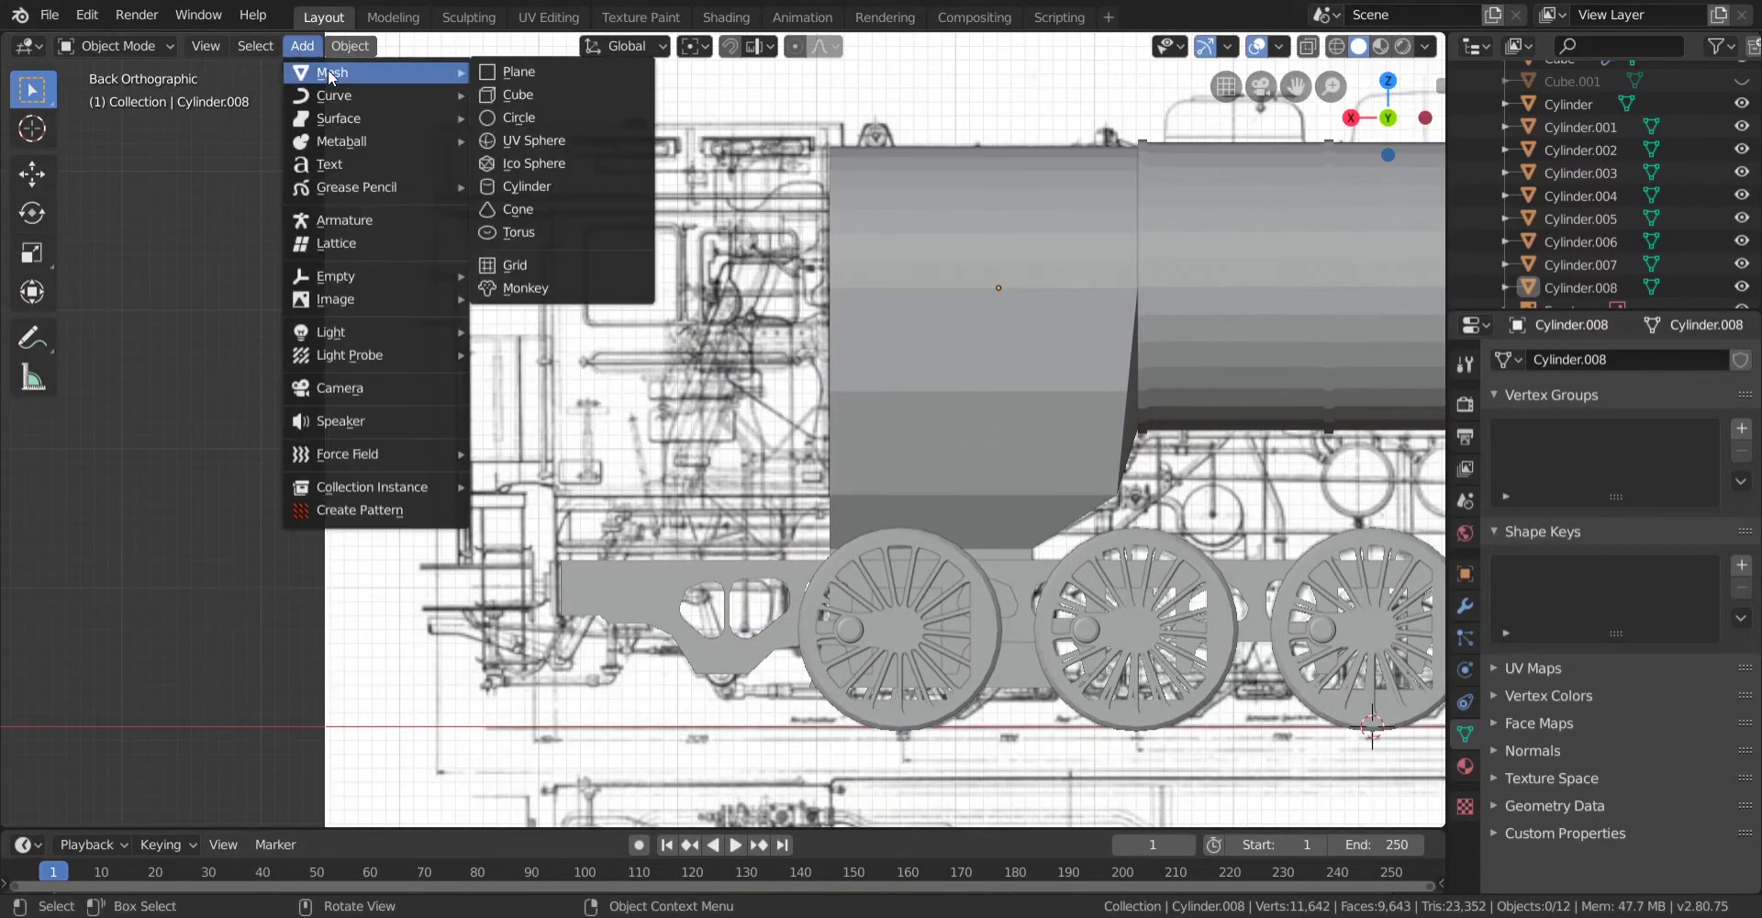
{"action": "left_click", "coordinate": [550, 96]}
{"action": "left_click_drag", "start_coordinate": [307, 684], "coordinate": [882, 688]}
{"action": "left_click_drag", "start_coordinate": [314, 730], "coordinate": [496, 695]}
{"action": "key", "text": "z"}
{"action": "left_click", "coordinate": [573, 527]}
Set the new cube's size to 0.1 m and its Z location to 1.61 m to match the blueprint's cab floor thickness.
{"action": "scroll", "coordinate": [566, 536], "scroll_direction": "up", "scroll_amount": 4}
{"action": "middle_click_drag", "start_coordinate": [566, 536], "coordinate": [657, 446], "text": "shift"}
{"action": "scroll", "coordinate": [657, 448], "scroll_direction": "up", "scroll_amount": 2}
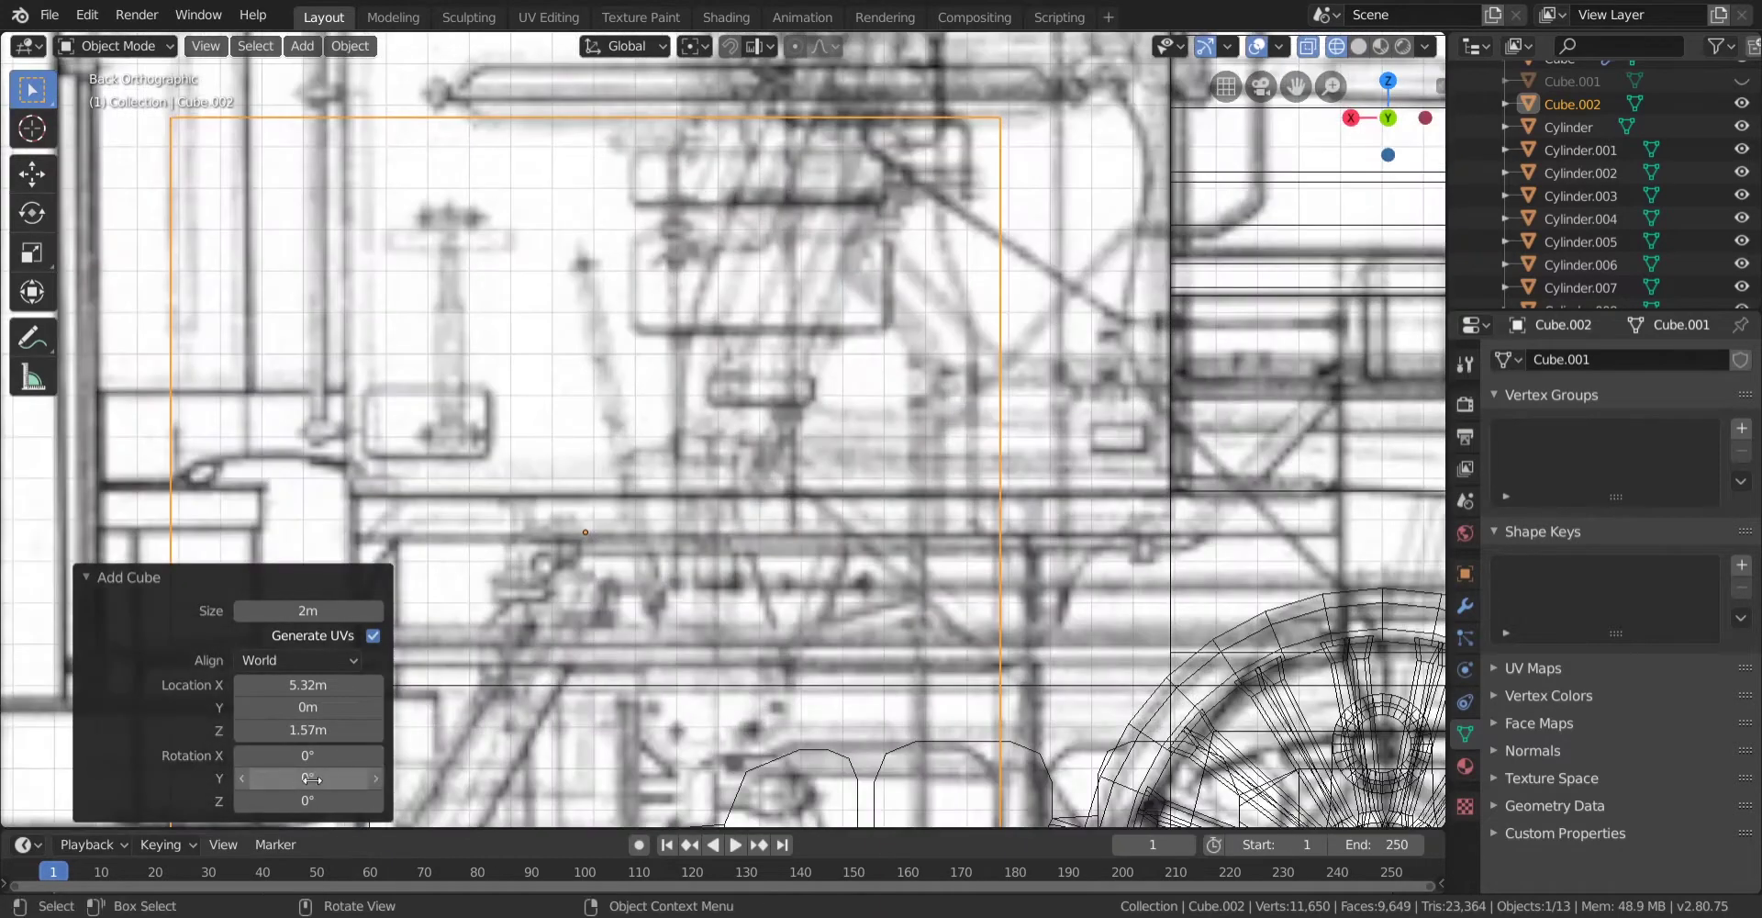
{"action": "left_click", "coordinate": [376, 729]}
{"action": "left_click", "coordinate": [376, 732]}
{"action": "left_click", "coordinate": [377, 733]}
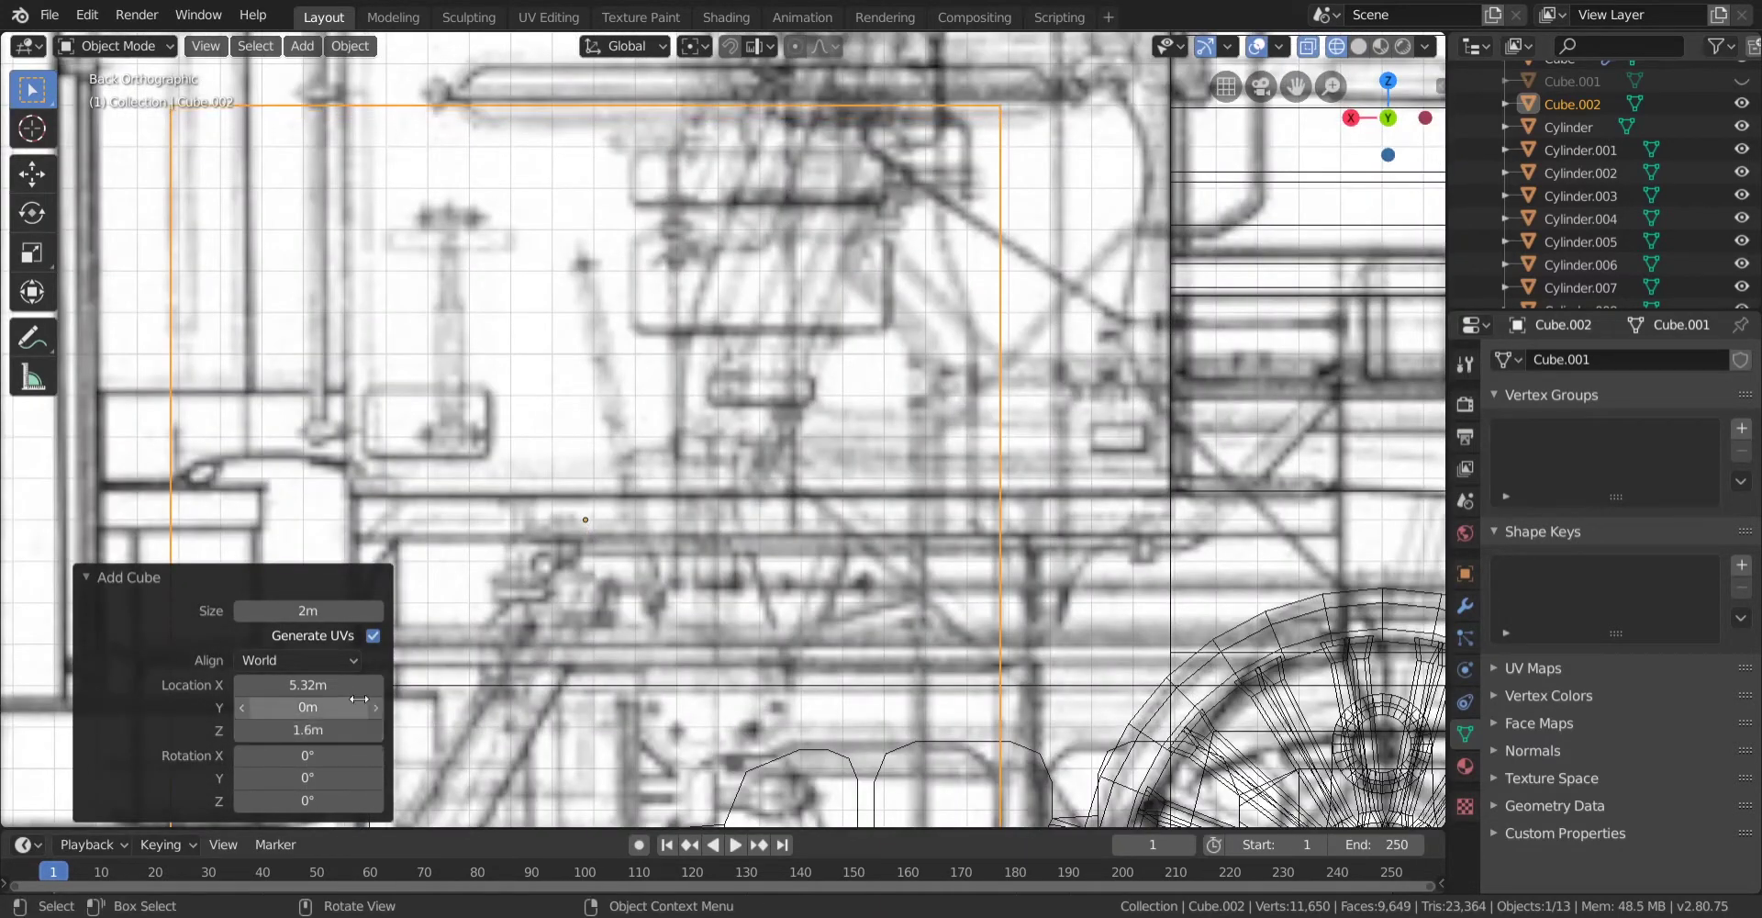
{"action": "left_click_drag", "start_coordinate": [280, 622], "coordinate": [135, 638]}
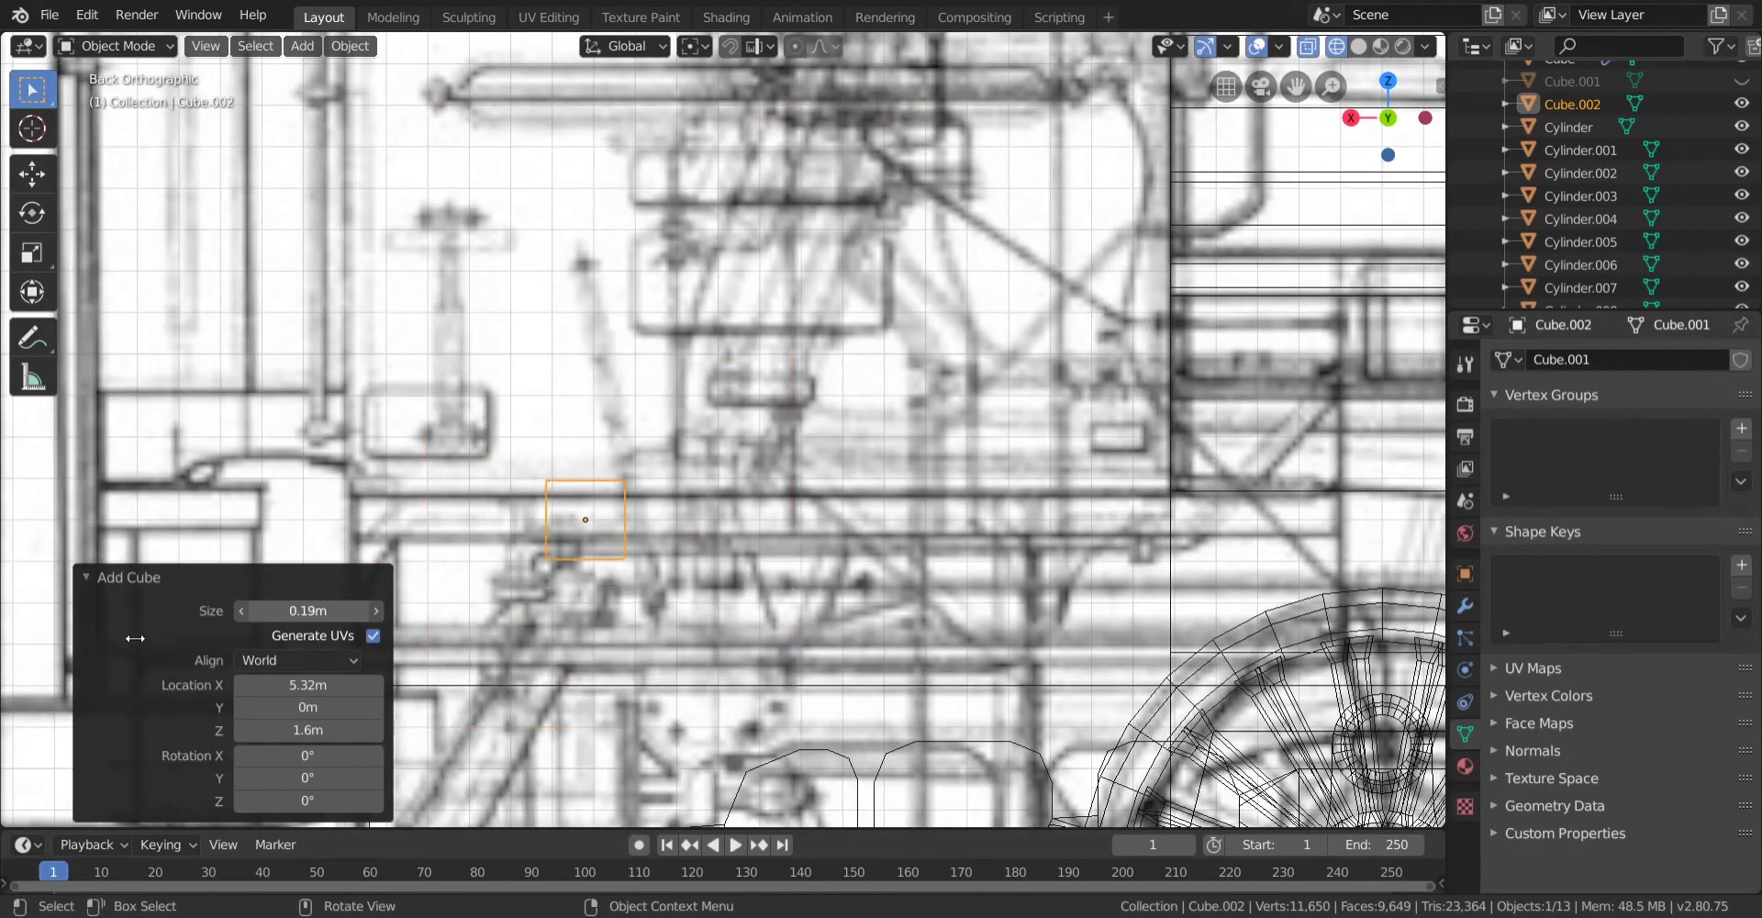
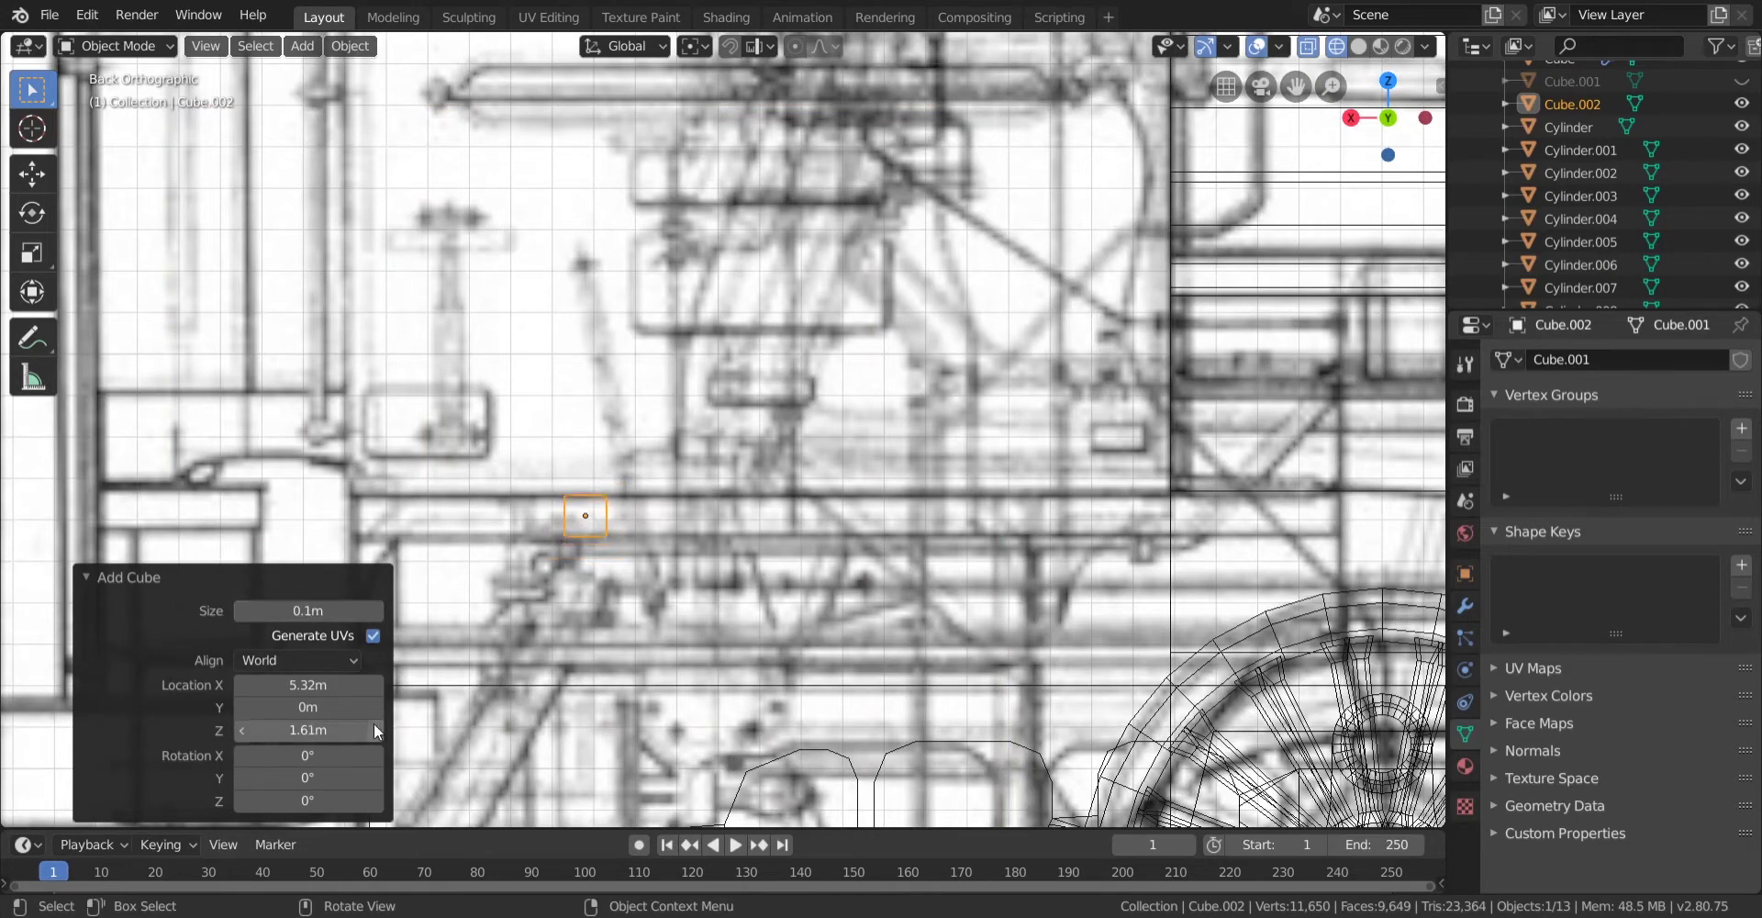
Move the cube about 0.5 m along X and align it with the rear end of the cab floor on the blueprint.
{"action": "middle_click_drag", "start_coordinate": [674, 512], "coordinate": [863, 497], "text": "shift"}
{"action": "scroll", "coordinate": [807, 507], "scroll_direction": "up", "scroll_amount": 2}
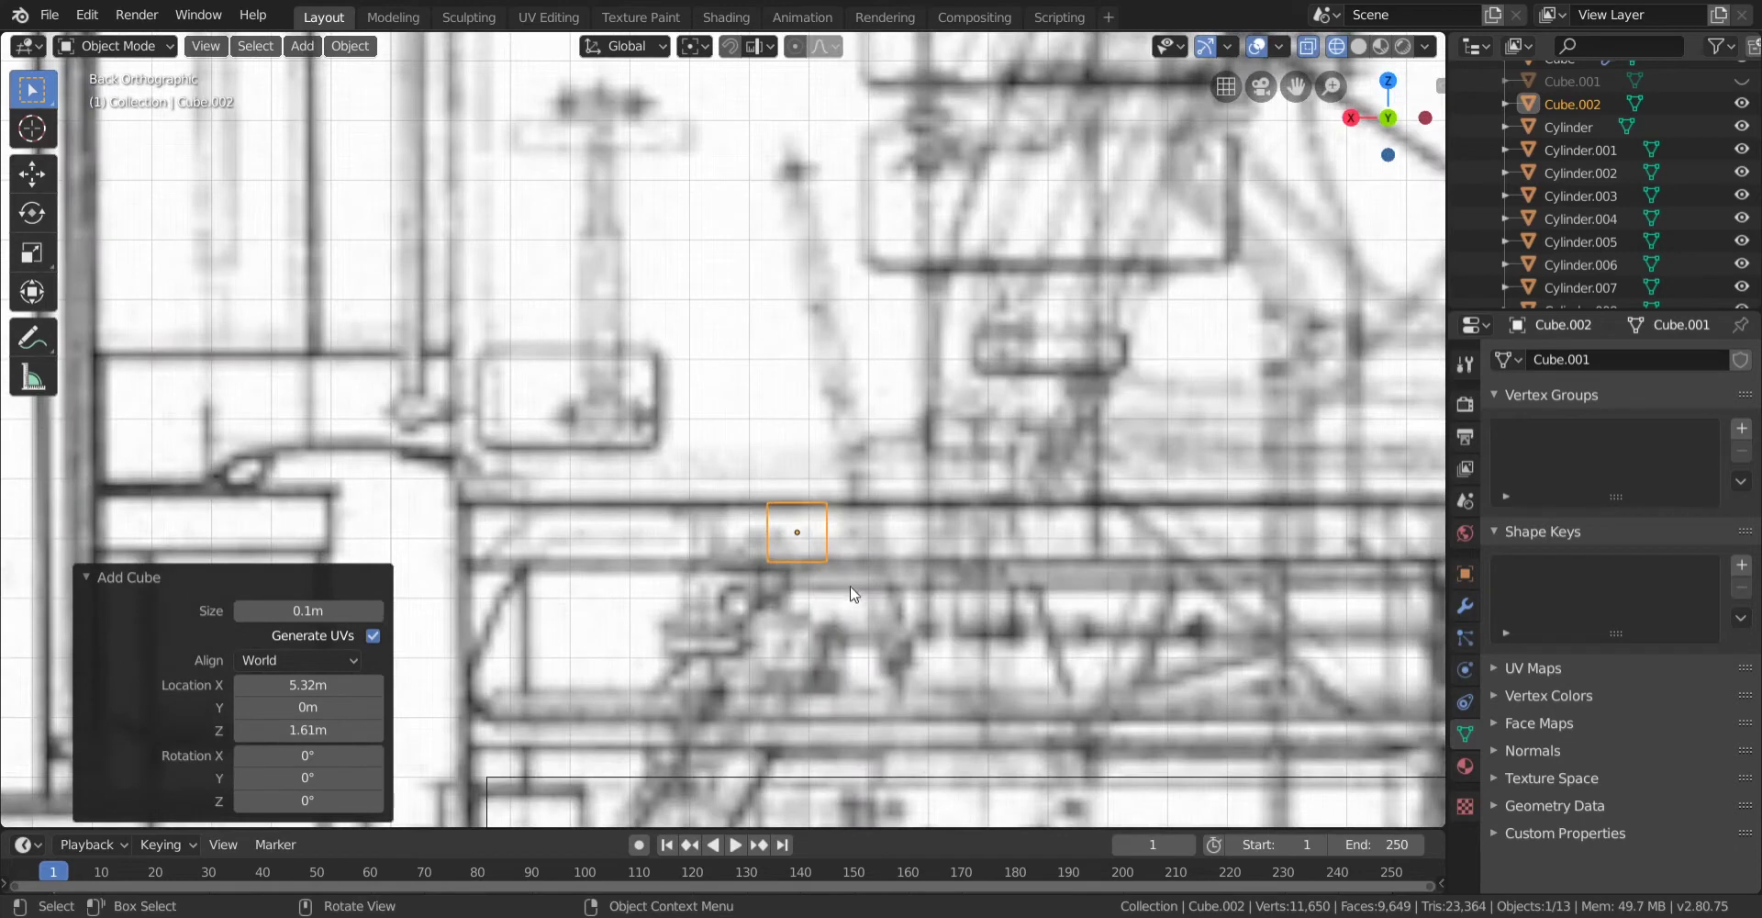
{"action": "key", "text": "g"}
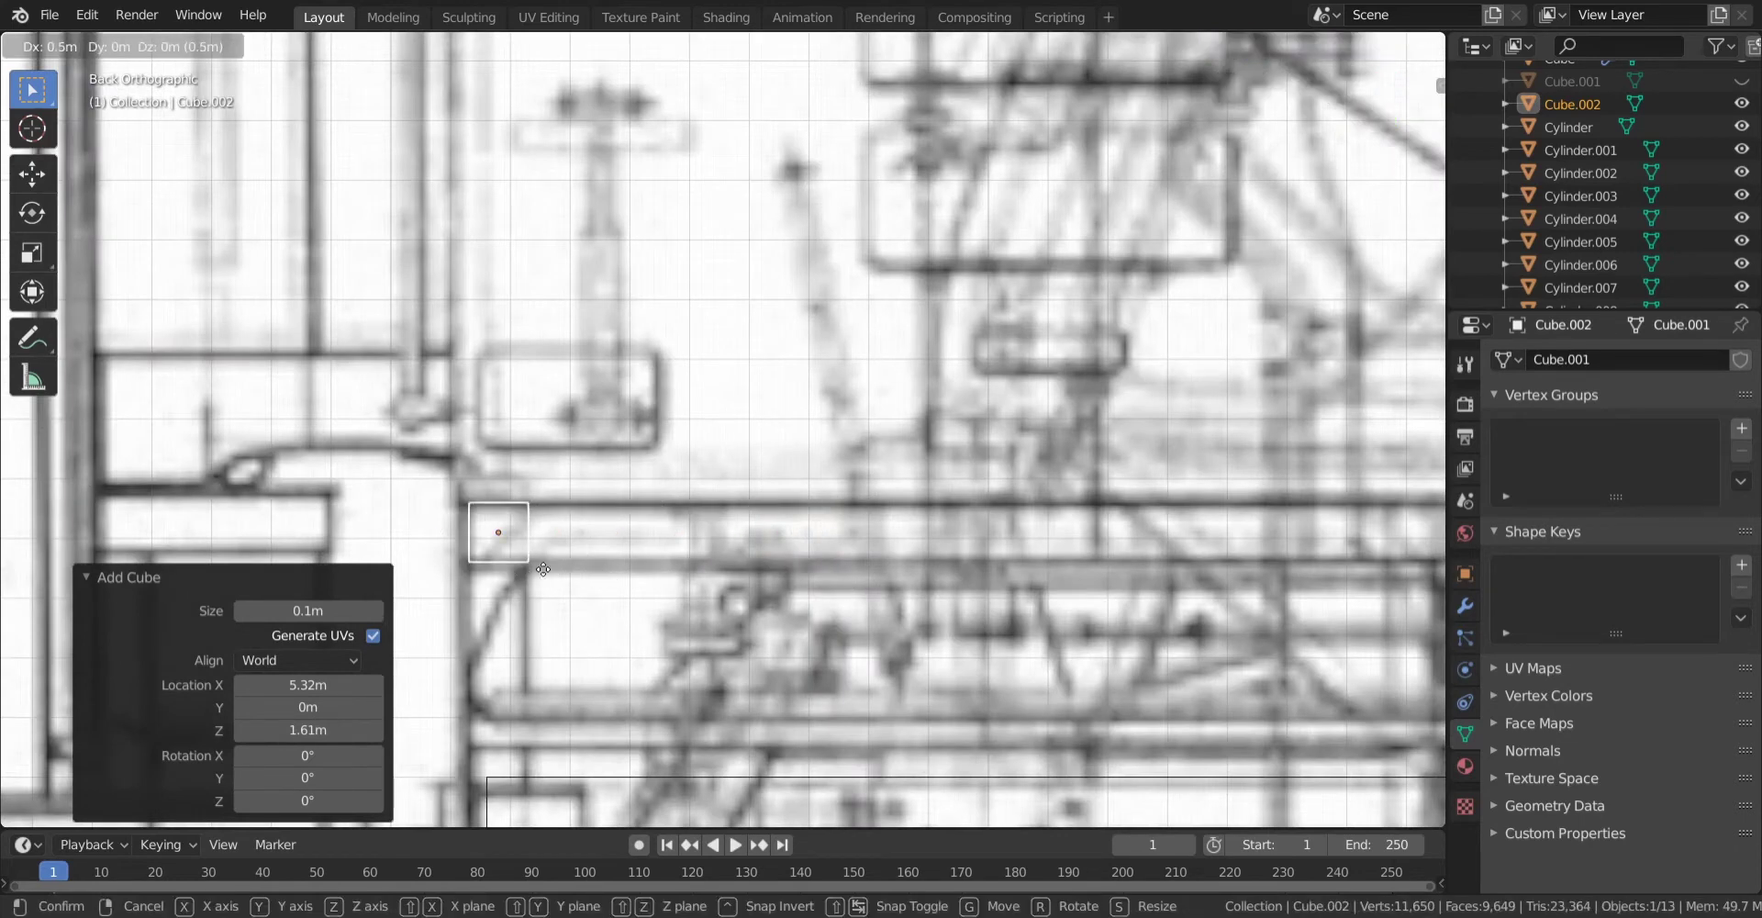
{"action": "left_click", "coordinate": [543, 569]}
{"action": "scroll", "coordinate": [528, 581], "scroll_direction": "up", "scroll_amount": 2}
{"action": "middle_click_drag", "start_coordinate": [539, 591], "coordinate": [771, 566], "text": "shift"}
{"action": "scroll", "coordinate": [771, 566], "scroll_direction": "up", "scroll_amount": 2}
{"action": "key", "text": "g"}
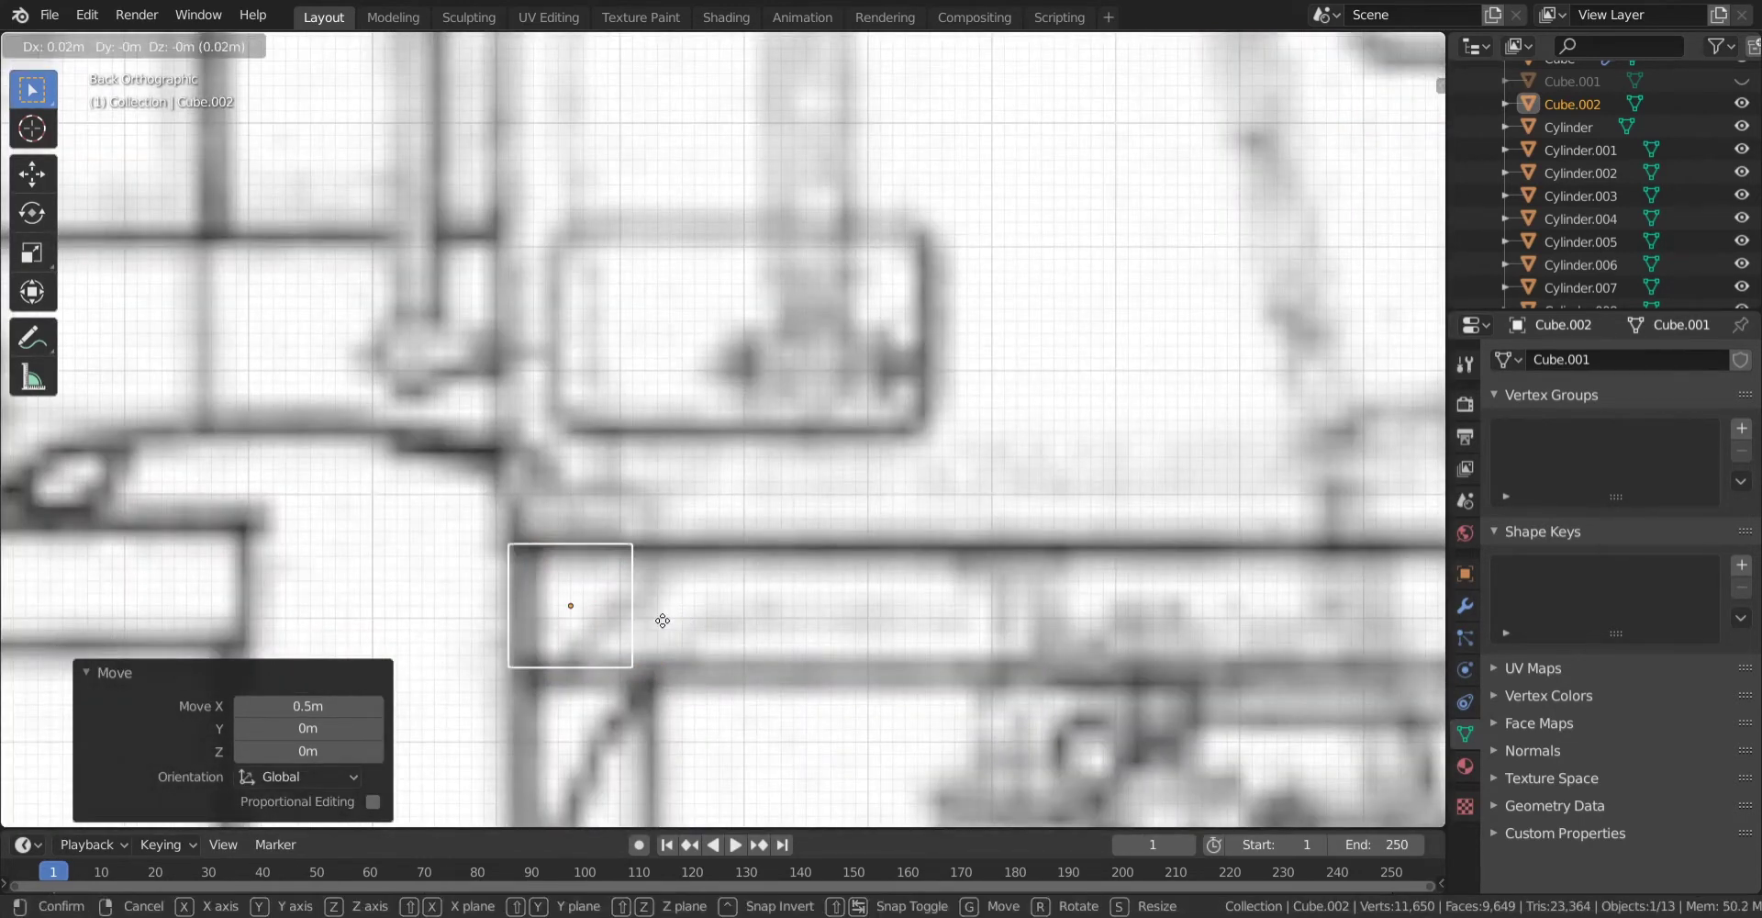
{"action": "left_click", "coordinate": [660, 624]}
Move the cube's front face about 1.9 m along negative X so the floor beam meets the firebox's rear wall.
{"action": "key", "text": "Tab"}
{"action": "scroll", "coordinate": [697, 633], "scroll_direction": "down", "scroll_amount": 2}
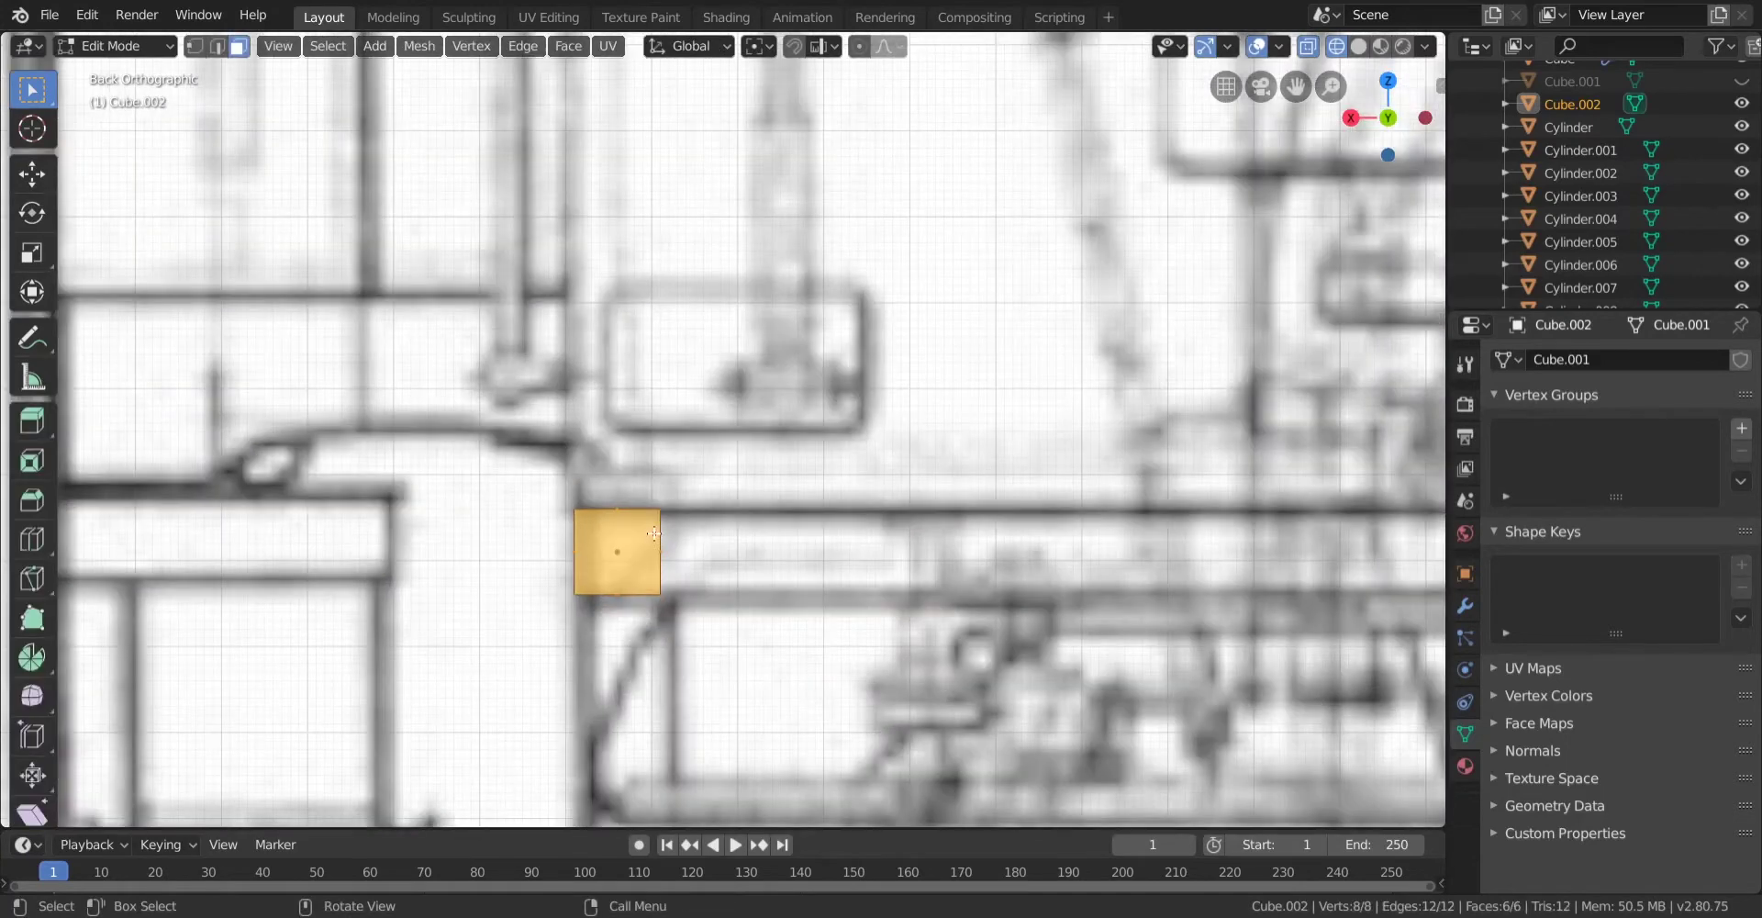
{"action": "scroll", "coordinate": [767, 642], "scroll_direction": "down", "scroll_amount": 4}
{"action": "key", "text": "g"}
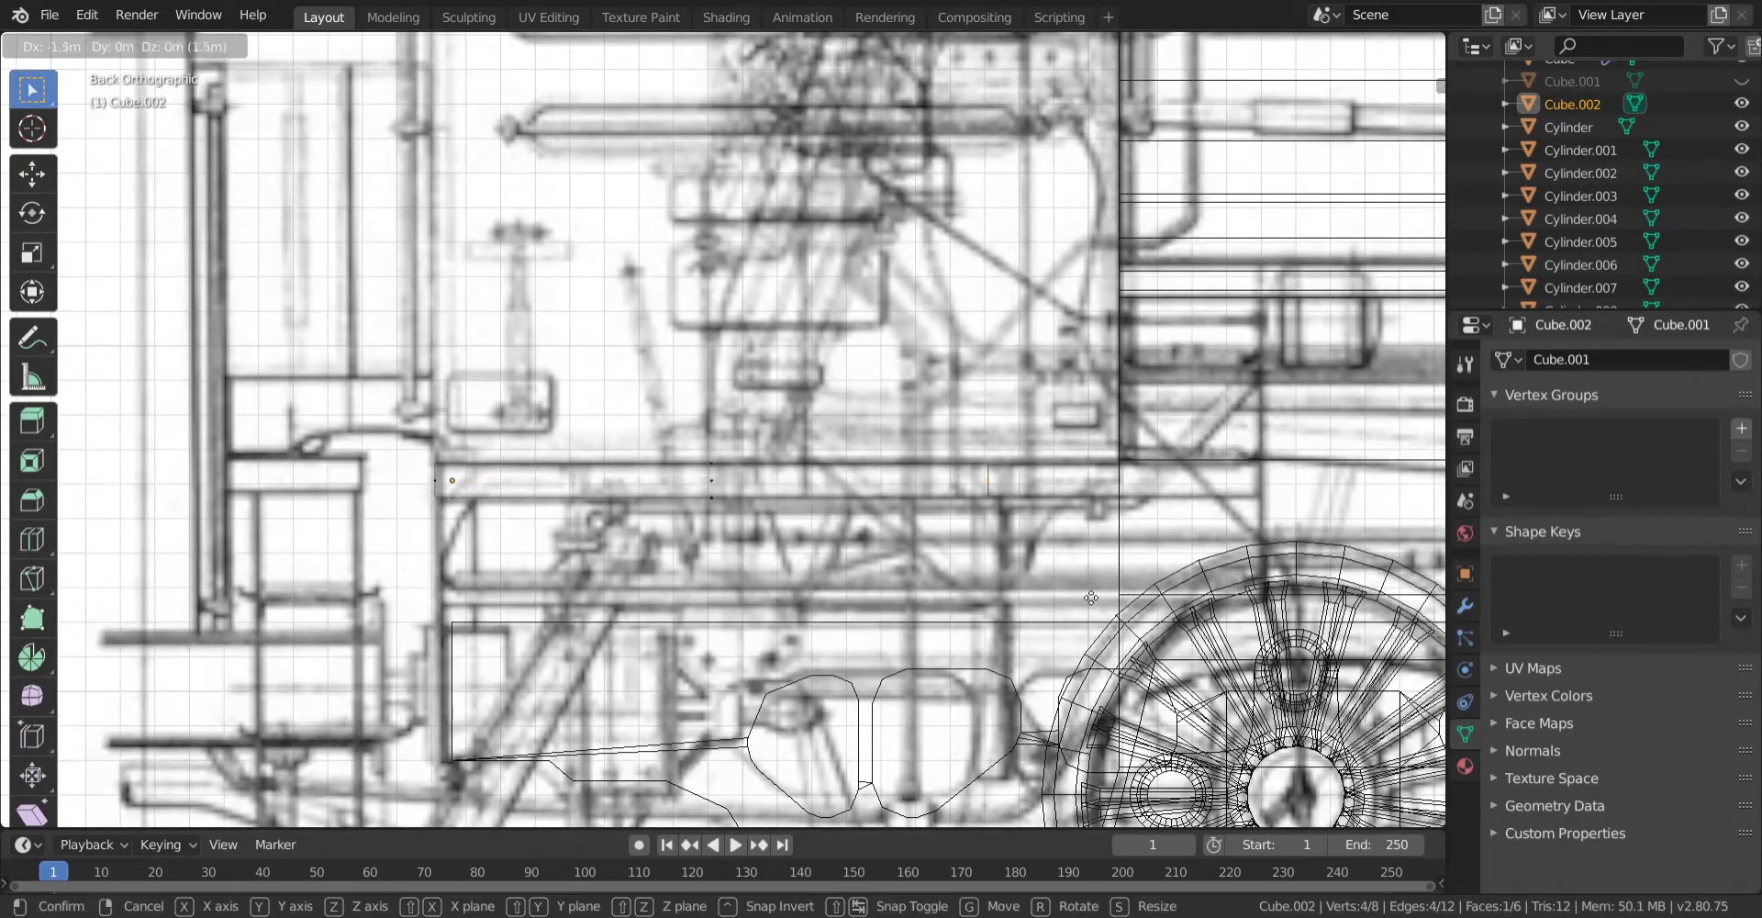
{"action": "left_click", "coordinate": [1182, 610]}
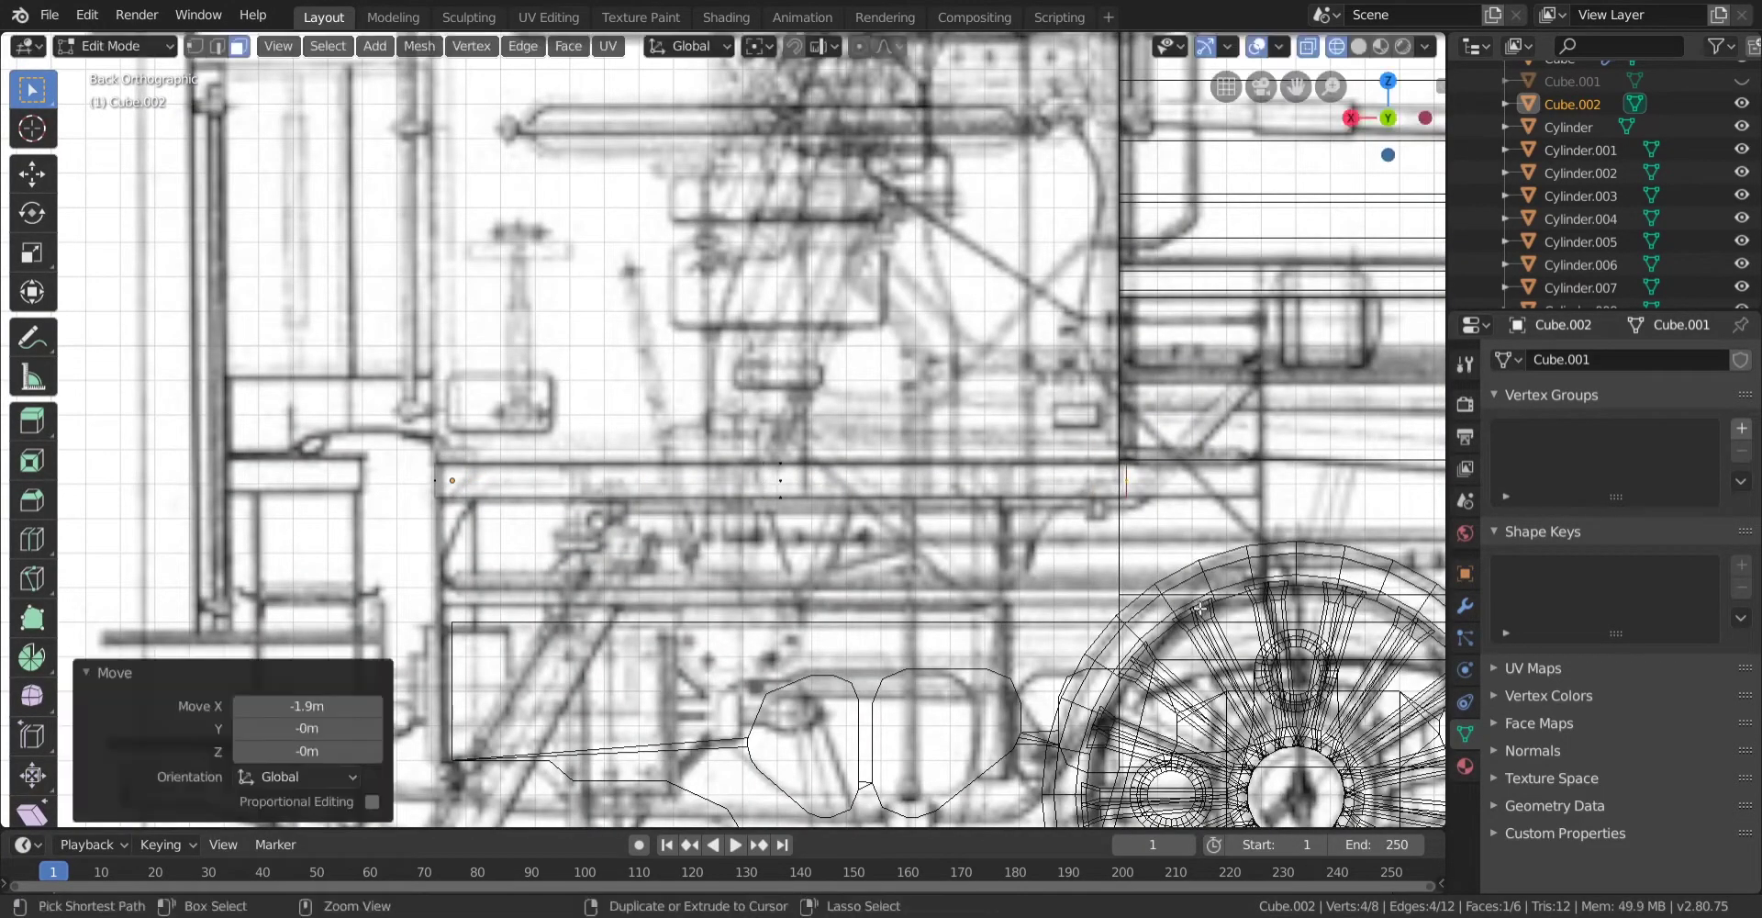
{"action": "scroll", "coordinate": [795, 624], "scroll_direction": "up", "scroll_amount": 6}
{"action": "key", "text": "g"}
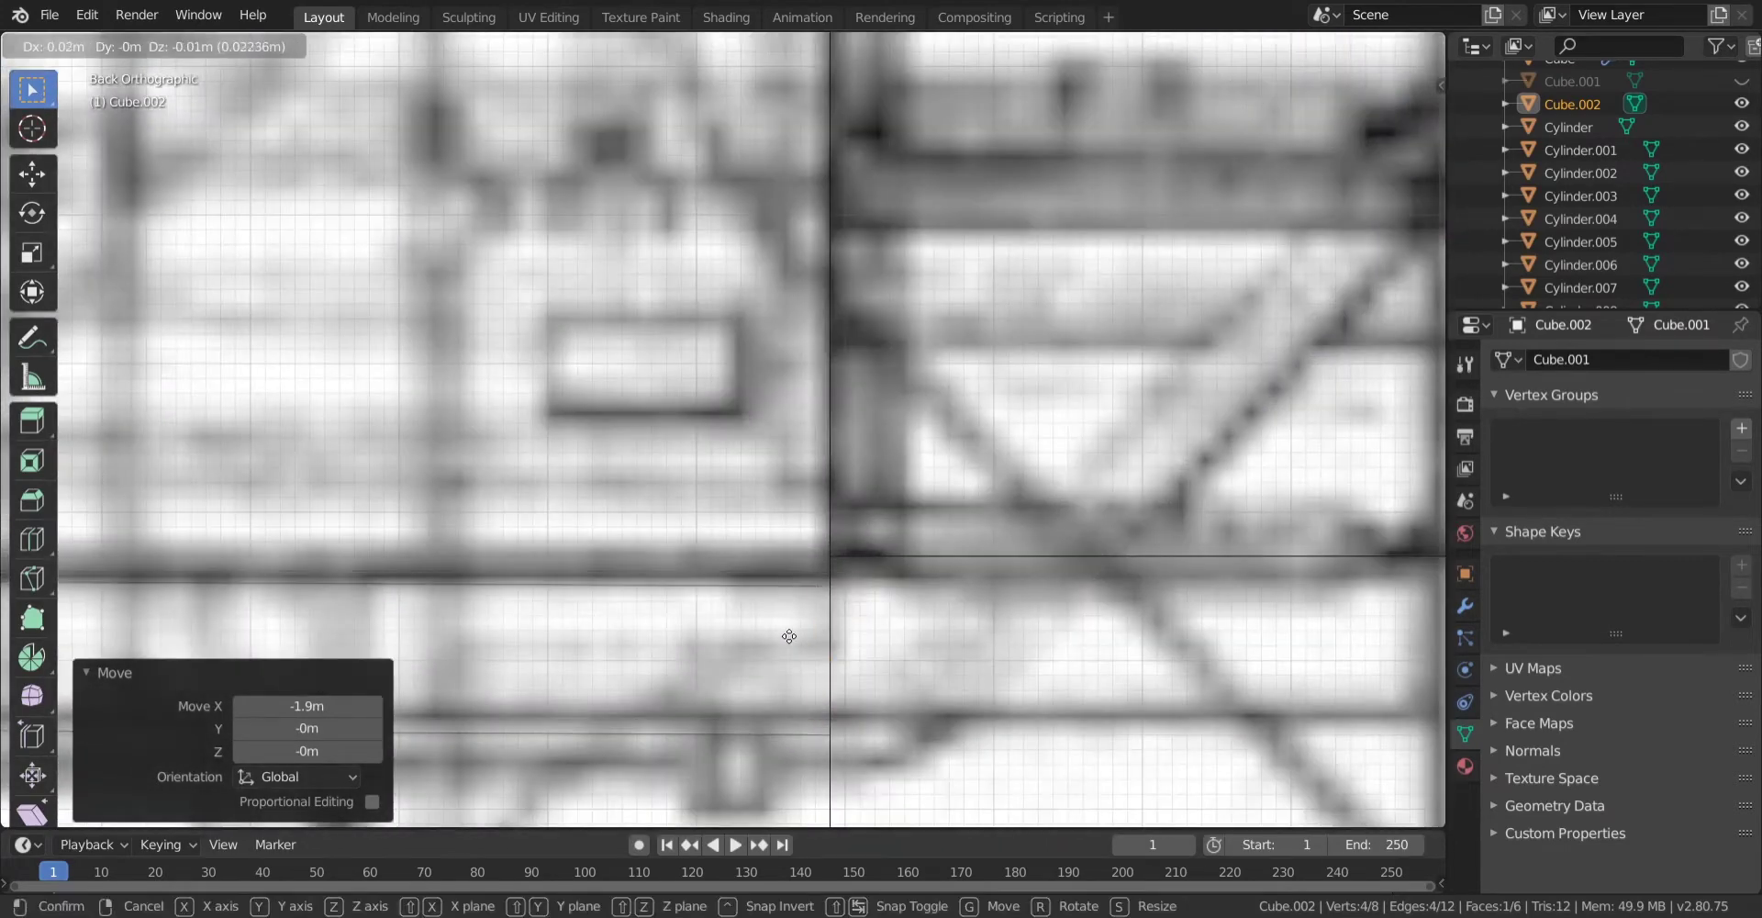
{"action": "left_click", "coordinate": [783, 624]}
Move one long side face of the floor beam outward about 1.46 m along Y to the cab's edge on the blueprint.
{"action": "scroll", "coordinate": [783, 623], "scroll_direction": "down", "scroll_amount": 6}
{"action": "middle_click_drag", "start_coordinate": [755, 490], "coordinate": [609, 418]}
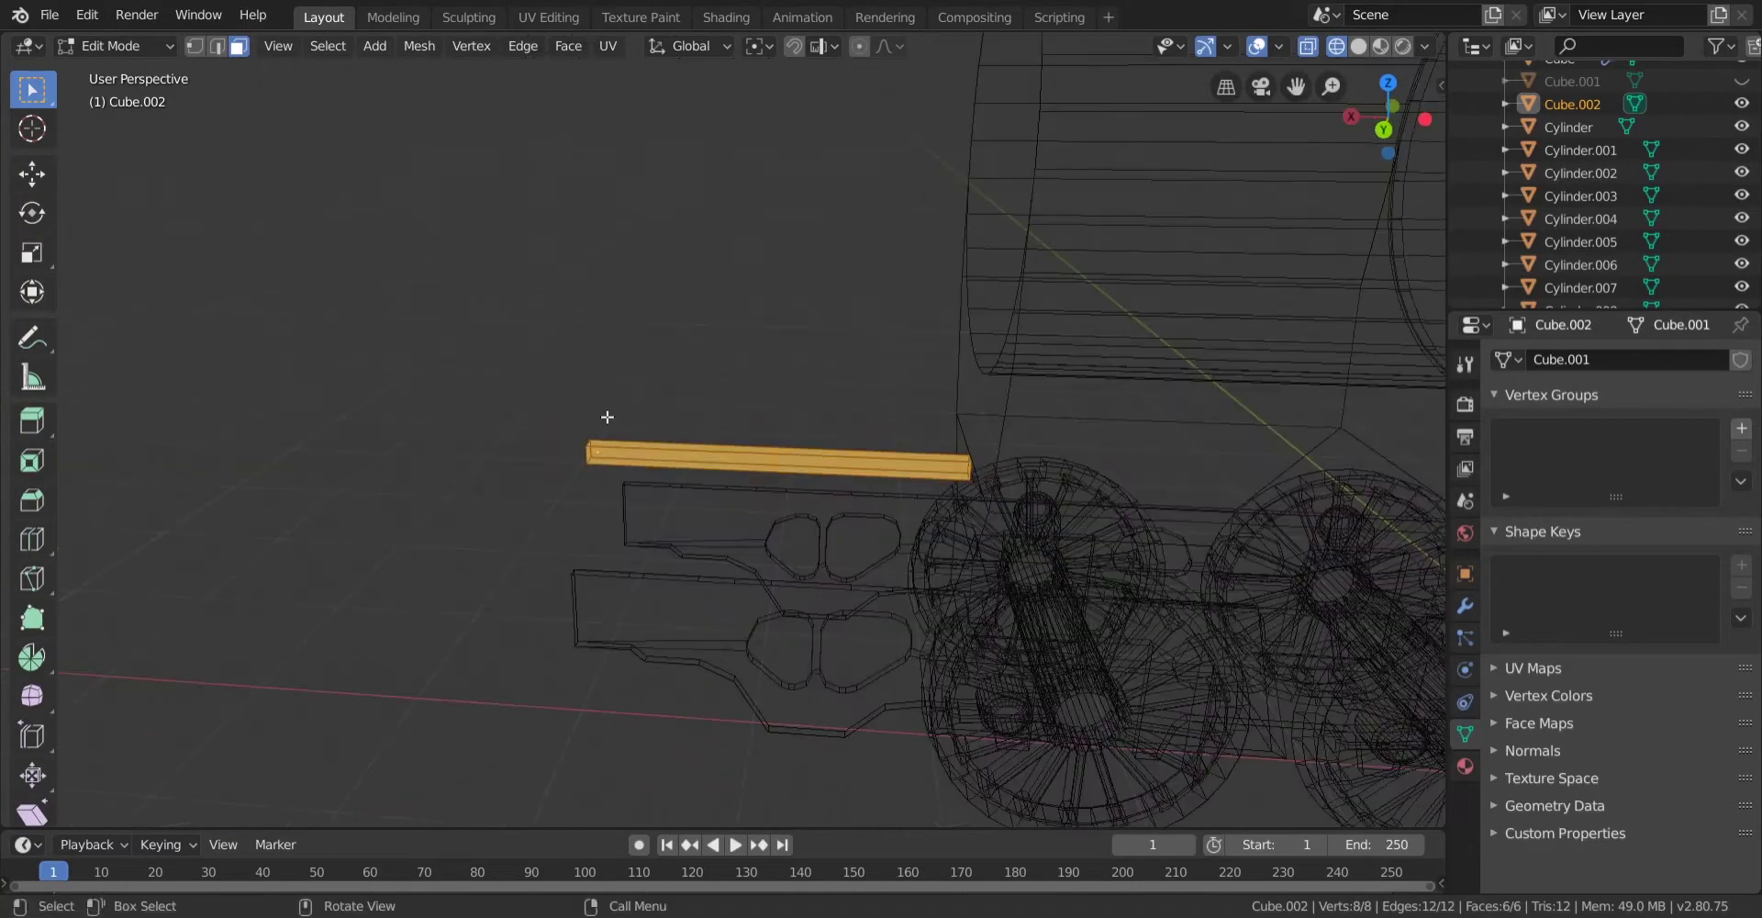
{"action": "left_click", "coordinate": [774, 462]}
{"action": "middle_click_drag", "start_coordinate": [774, 462], "coordinate": [1089, 235]}
{"action": "left_click", "coordinate": [1396, 138]}
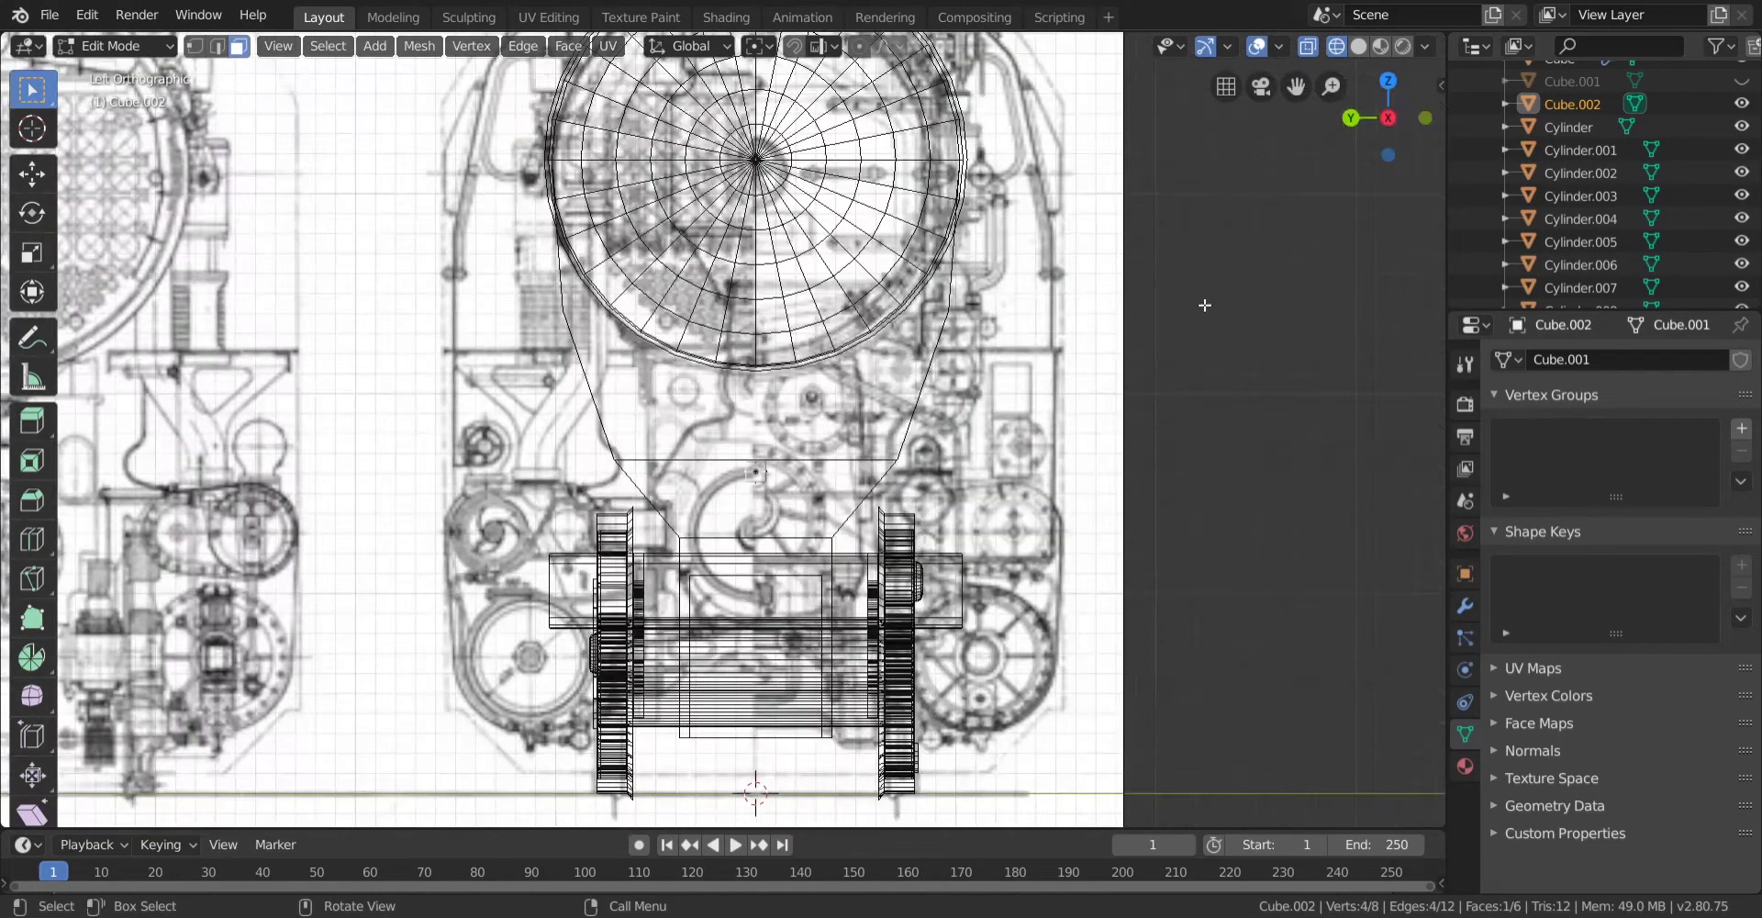
{"action": "scroll", "coordinate": [1207, 303], "scroll_direction": "up", "scroll_amount": 4}
{"action": "key", "text": "g"}
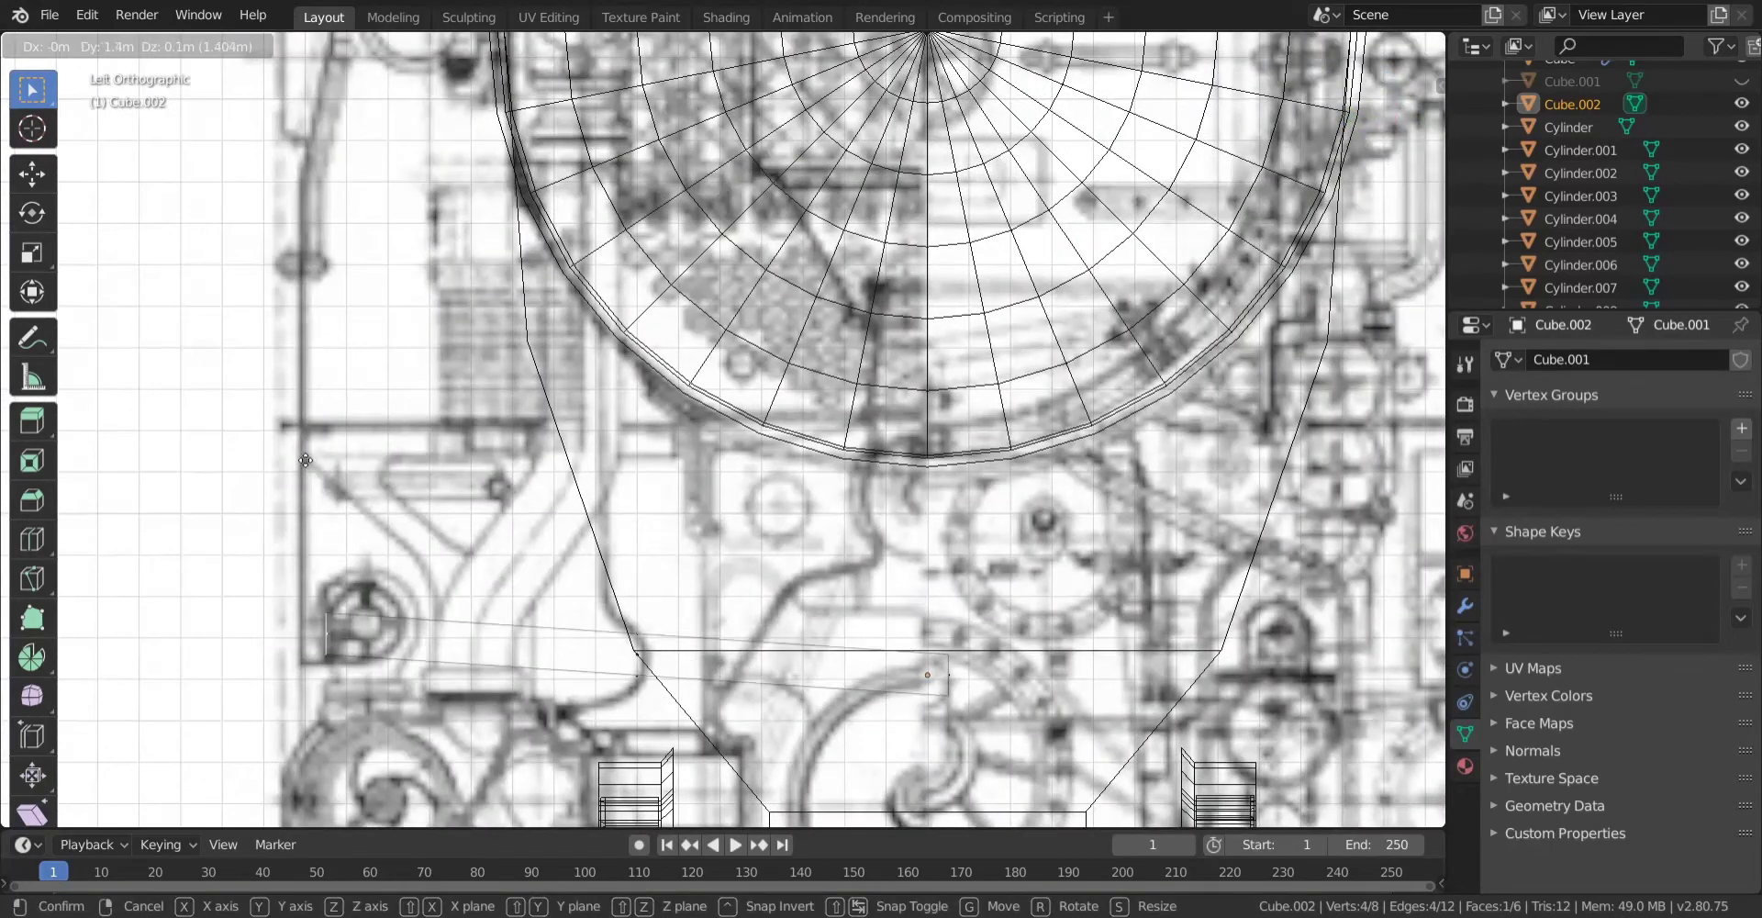
{"action": "left_click", "coordinate": [325, 511]}
{"action": "middle_click_drag", "start_coordinate": [325, 511], "coordinate": [747, 302], "text": "shift"}
{"action": "scroll", "coordinate": [746, 302], "scroll_direction": "up", "scroll_amount": 3}
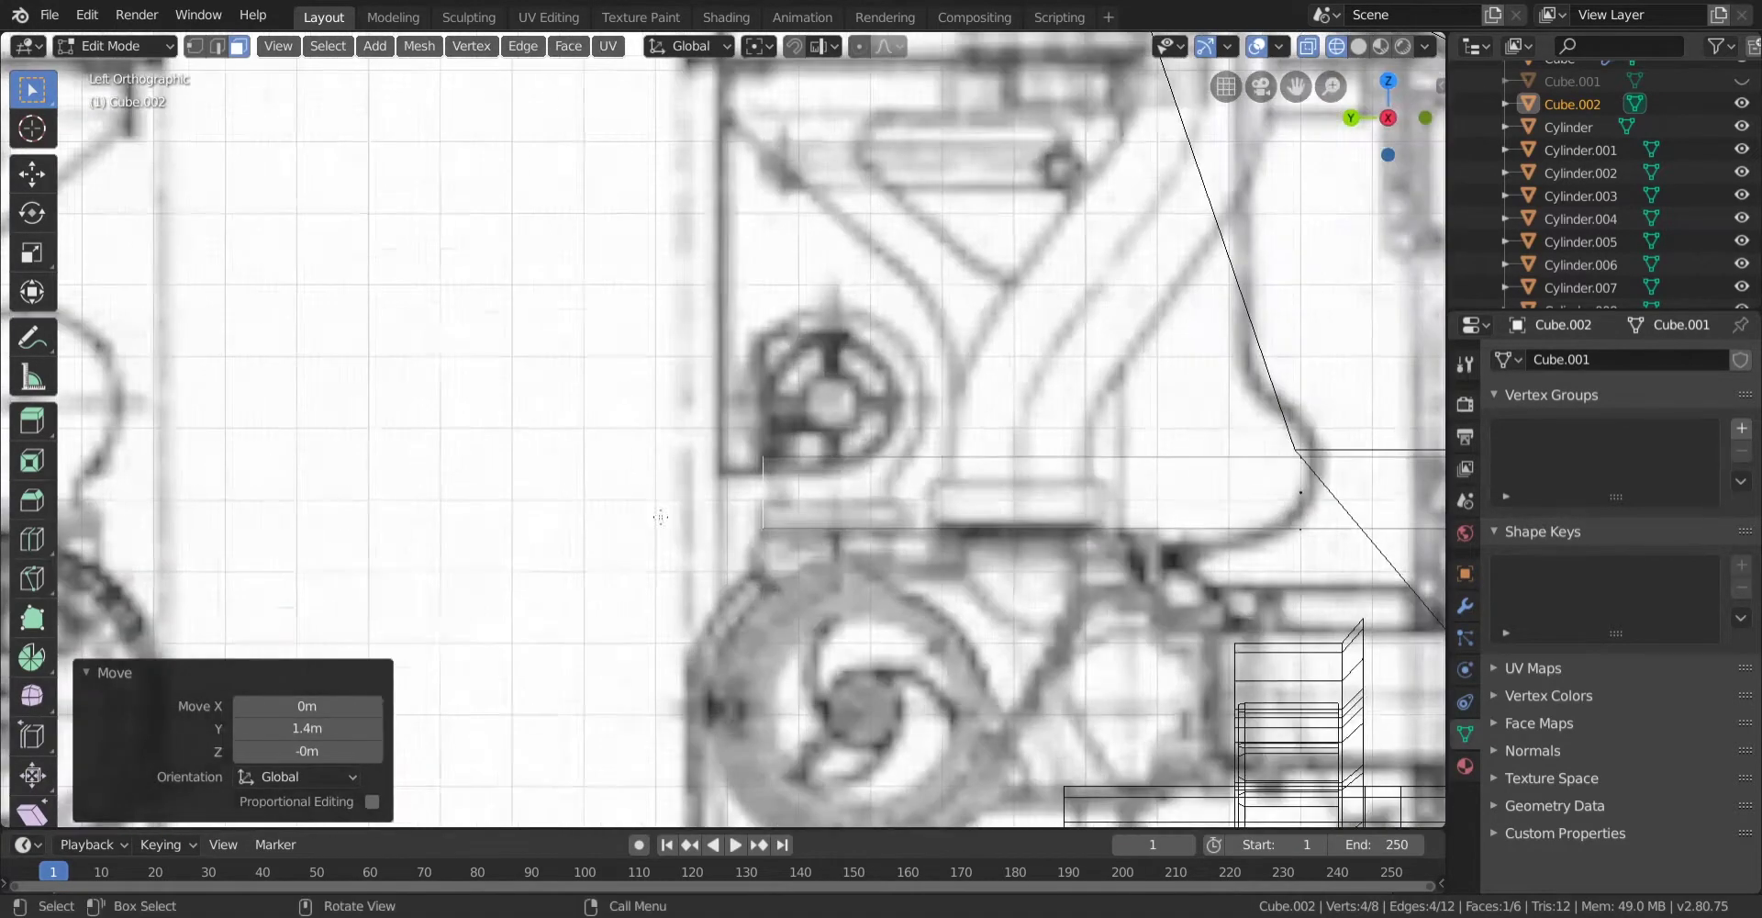
{"action": "key", "text": "g"}
{"action": "left_click", "coordinate": [810, 489]}
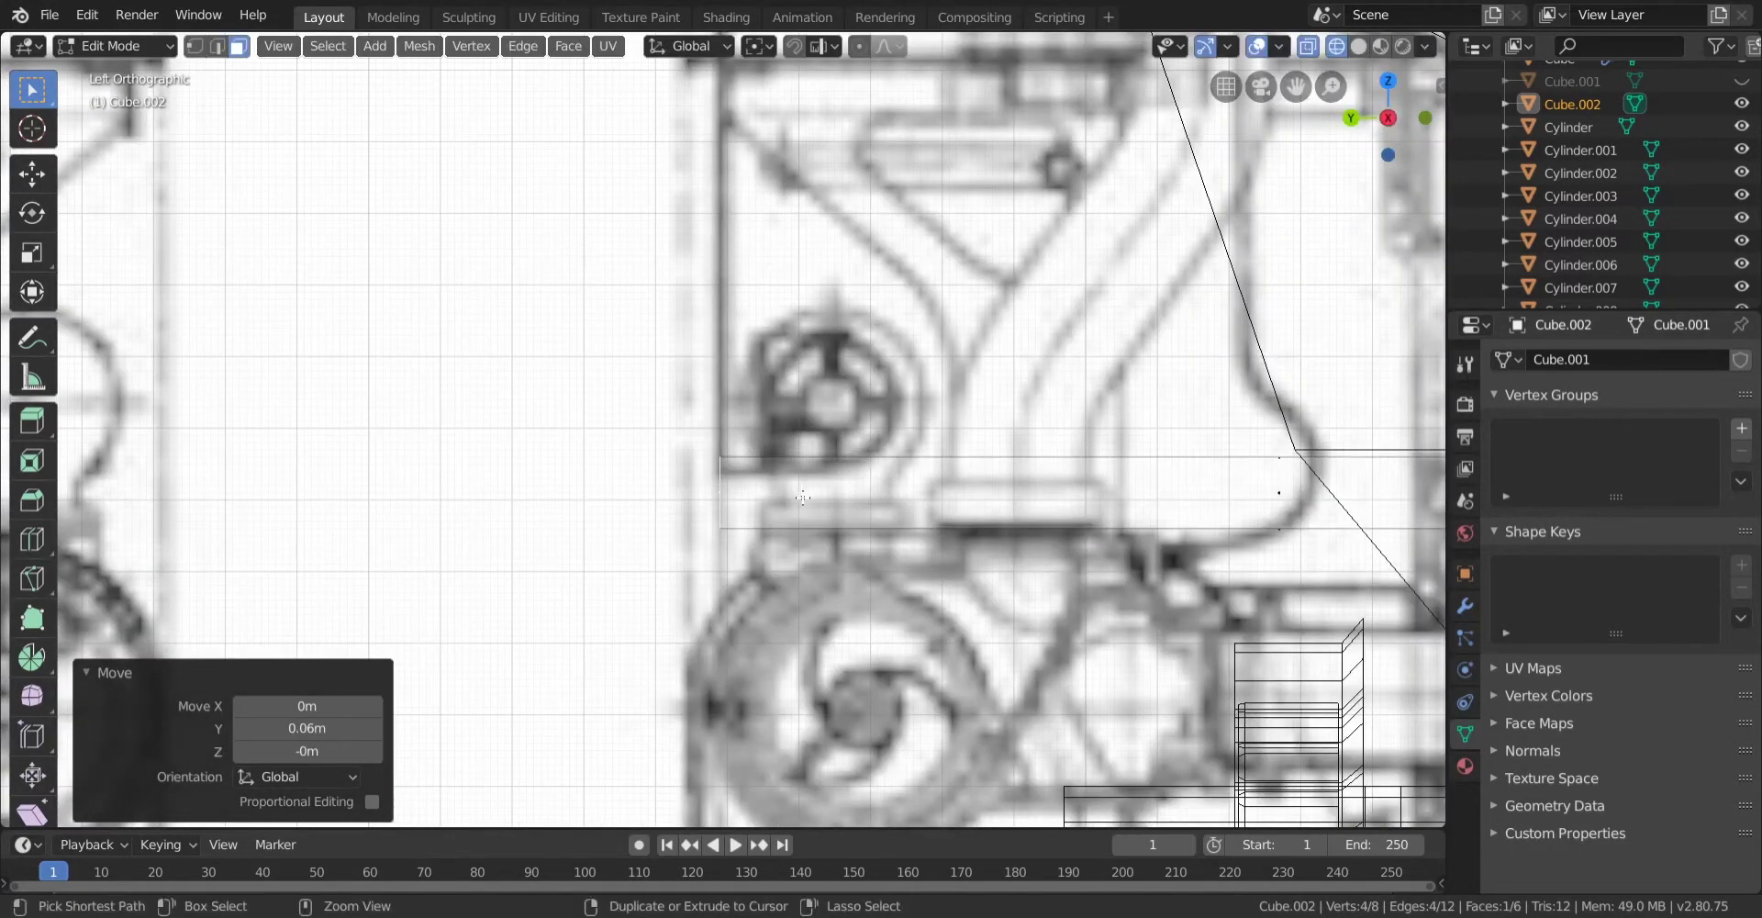
Move the floor beam's opposite side face outward about 1.45 m along negative Y to the cab's other edge.
{"action": "scroll", "coordinate": [652, 422], "scroll_direction": "down", "scroll_amount": 3}
{"action": "left_click", "coordinate": [658, 524]}
{"action": "middle_click_drag", "start_coordinate": [941, 537], "coordinate": [357, 572], "text": "shift"}
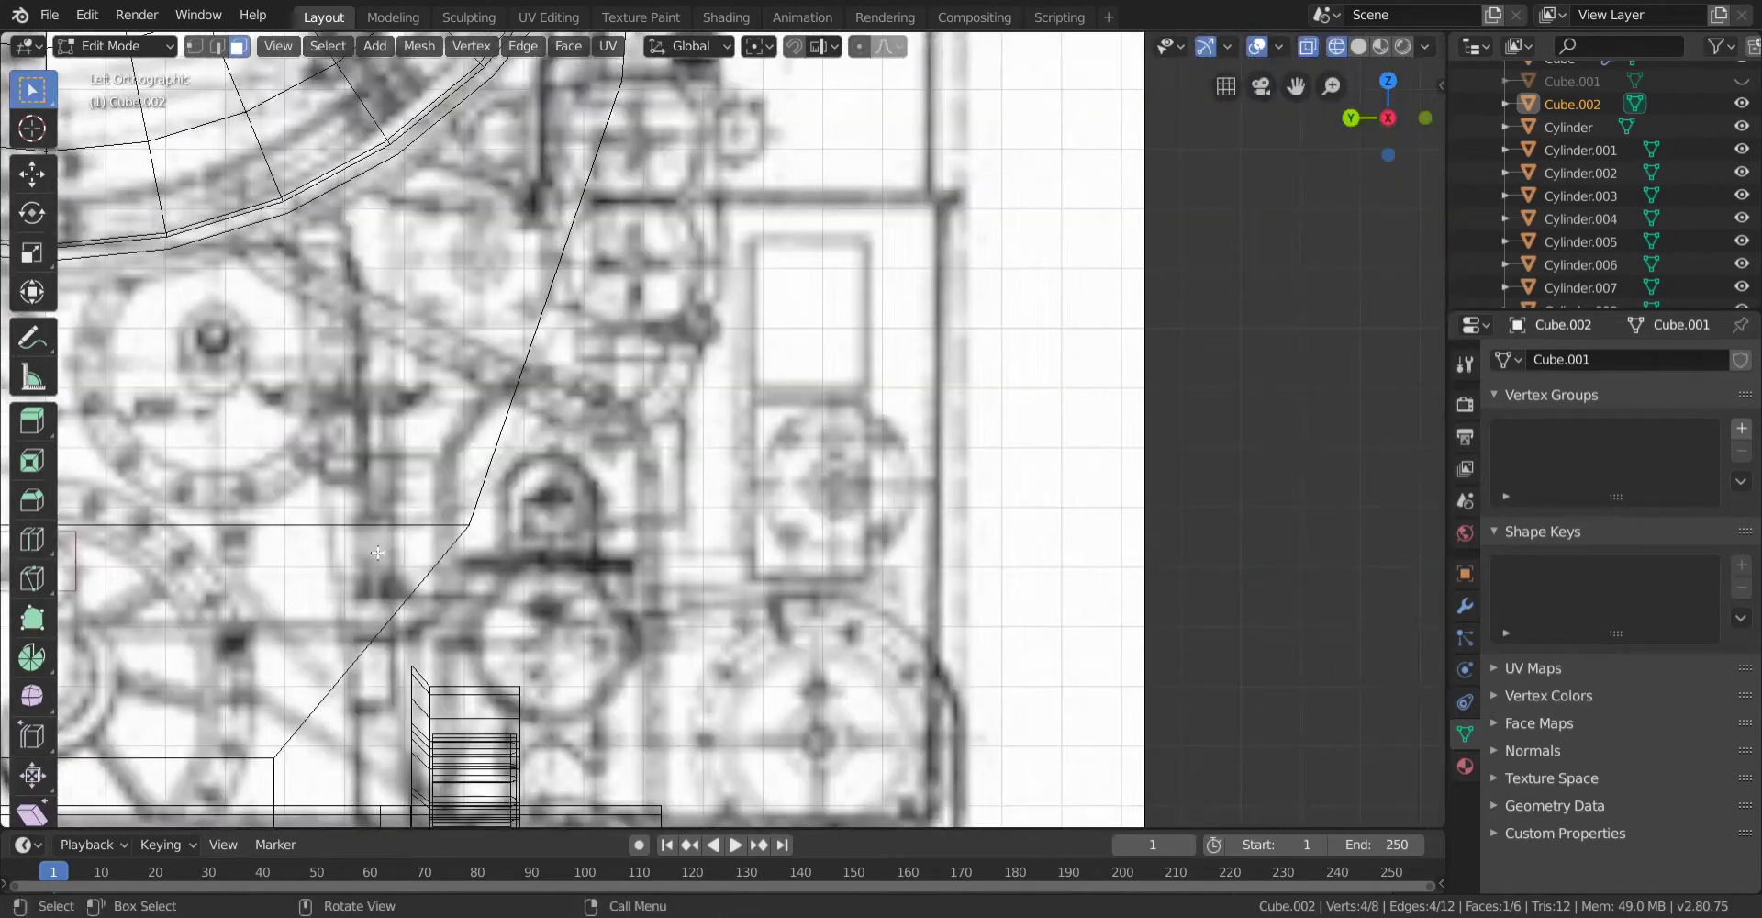
{"action": "scroll", "coordinate": [357, 572], "scroll_direction": "down", "scroll_amount": 2}
{"action": "key", "text": "g"}
{"action": "left_click", "coordinate": [938, 571]}
{"action": "scroll", "coordinate": [553, 507], "scroll_direction": "up", "scroll_amount": 4}
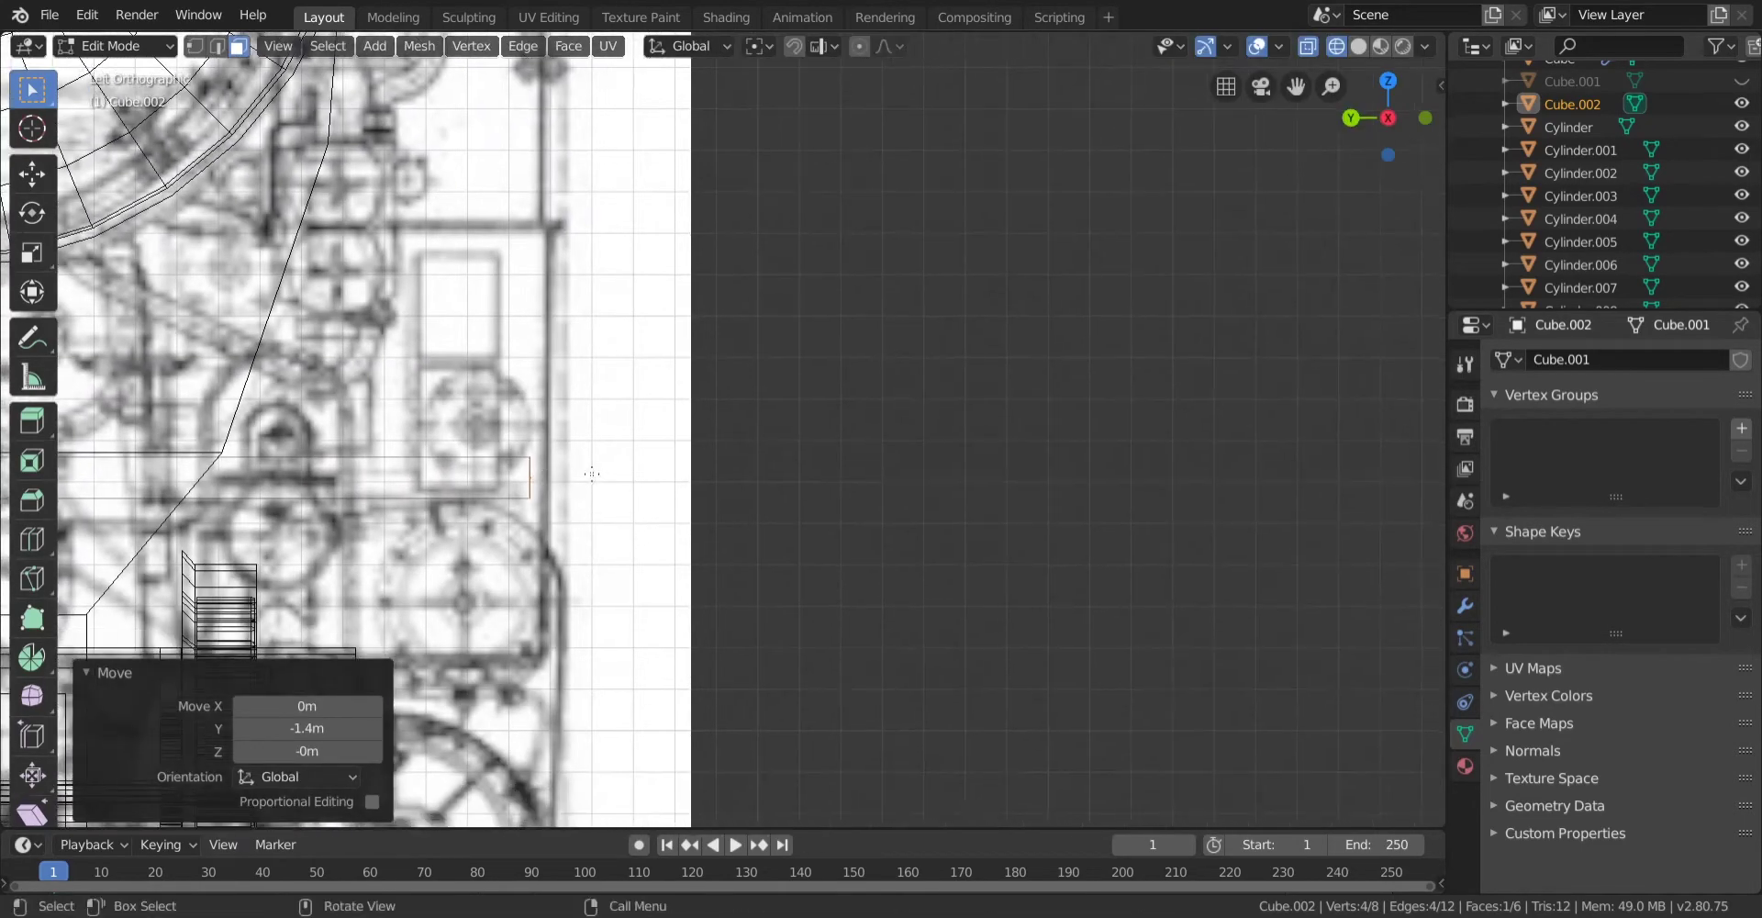
{"action": "scroll", "coordinate": [553, 508], "scroll_direction": "up", "scroll_amount": 2}
{"action": "key", "text": "g"}
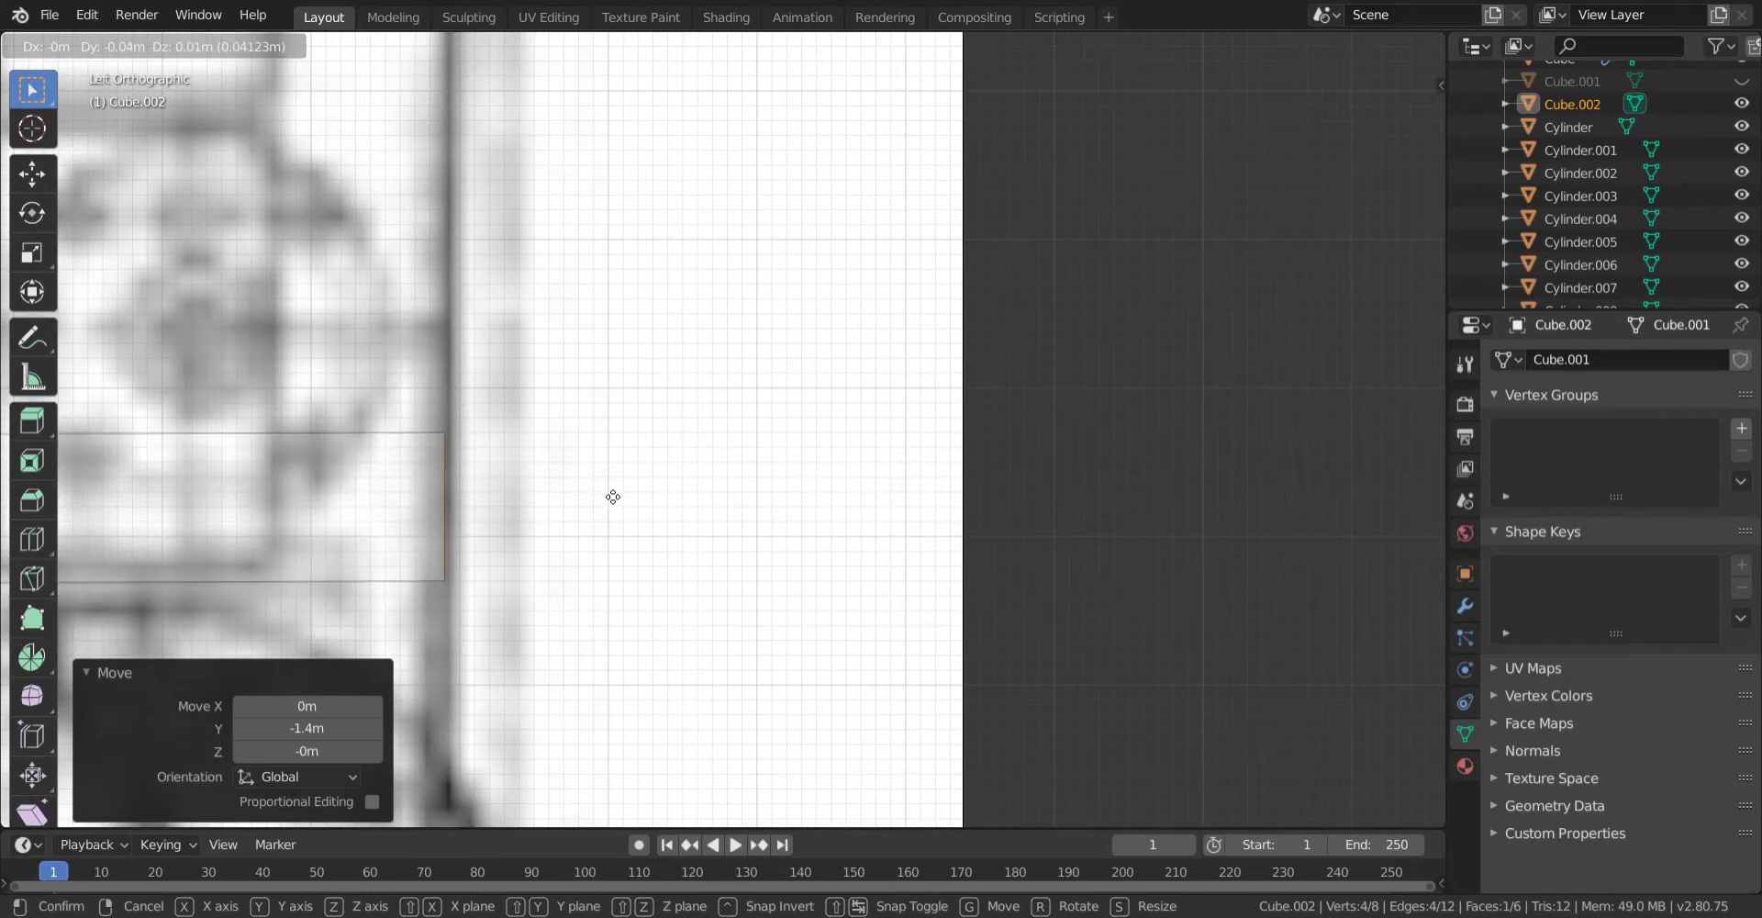
{"action": "left_click", "coordinate": [617, 506], "text": "ctrl"}
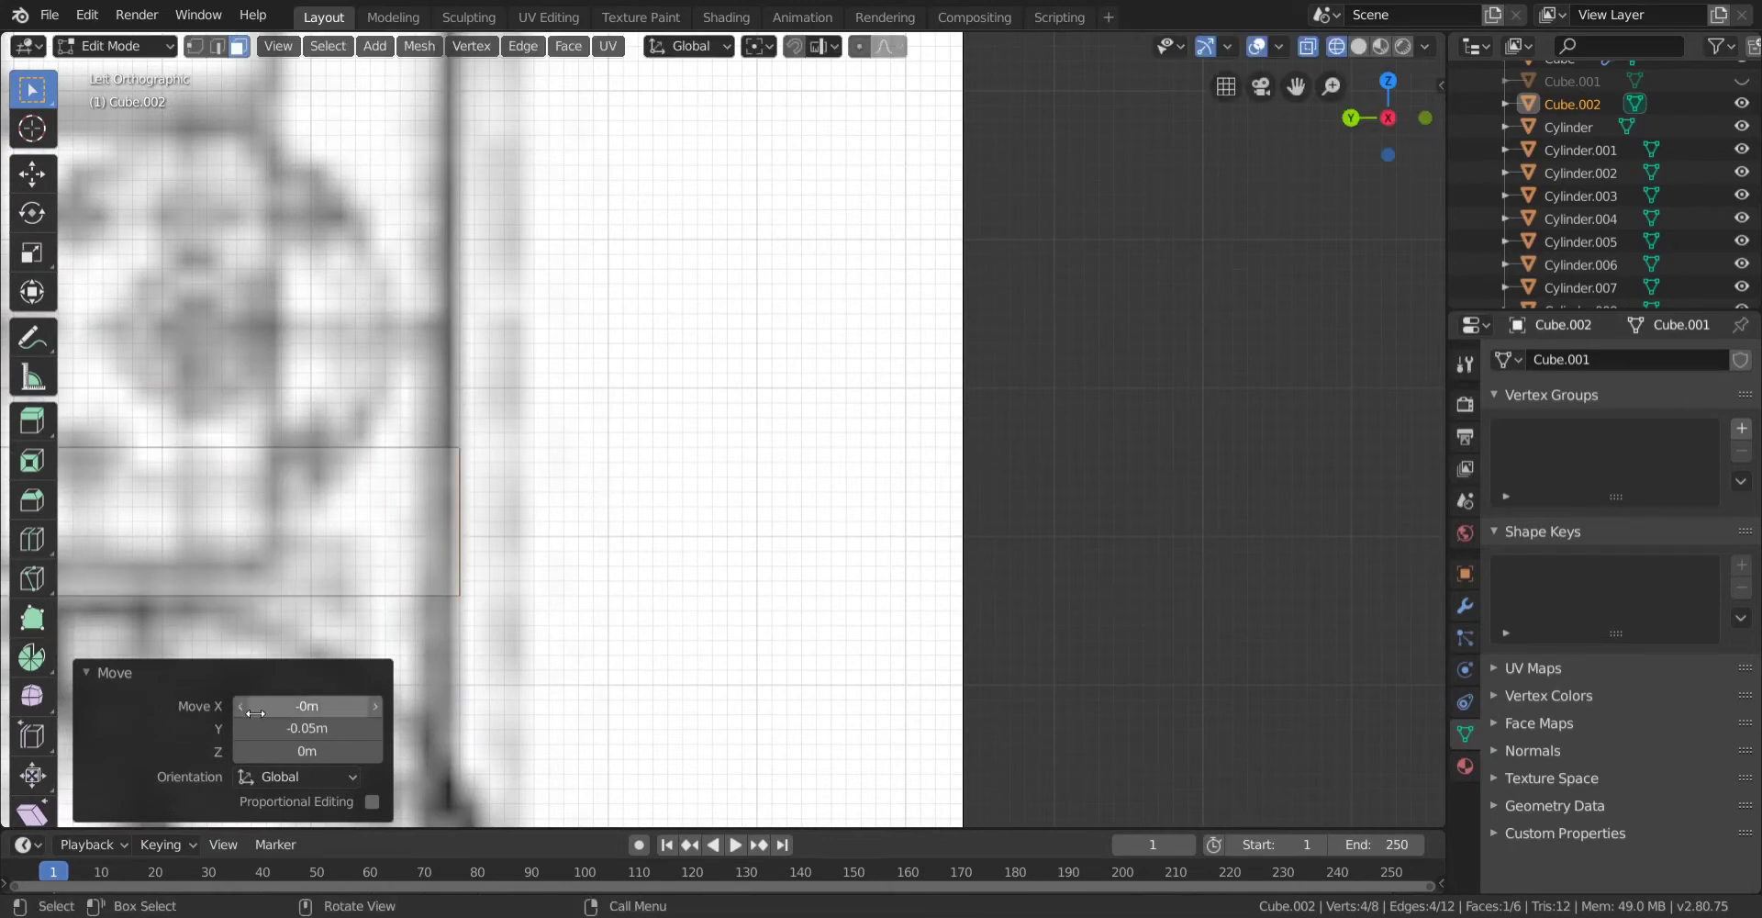
Examine the widened cab floor plate in solid shading together with the boiler and chassis.
{"action": "scroll", "coordinate": [393, 459], "scroll_direction": "down", "scroll_amount": 7}
{"action": "key", "text": "z"}
{"action": "left_click", "coordinate": [527, 459]}
{"action": "scroll", "coordinate": [708, 401], "scroll_direction": "down", "scroll_amount": 4}
{"action": "key", "text": "Tab"}
{"action": "mouse_move", "coordinate": [707, 401]}
{"action": "middle_mouse_down"}
{"action": "mouse_move", "coordinate": [862, 404]}
{"action": "mouse_move", "coordinate": [845, 443]}
{"action": "mouse_move", "coordinate": [988, 458]}
{"action": "middle_mouse_up"}
{"action": "scroll", "coordinate": [863, 404], "scroll_direction": "down", "scroll_amount": 4}
{"action": "key", "text": "Tab"}
{"action": "key", "text": "a"}
{"action": "middle_click_drag", "start_coordinate": [1404, 303], "coordinate": [1278, 342]}
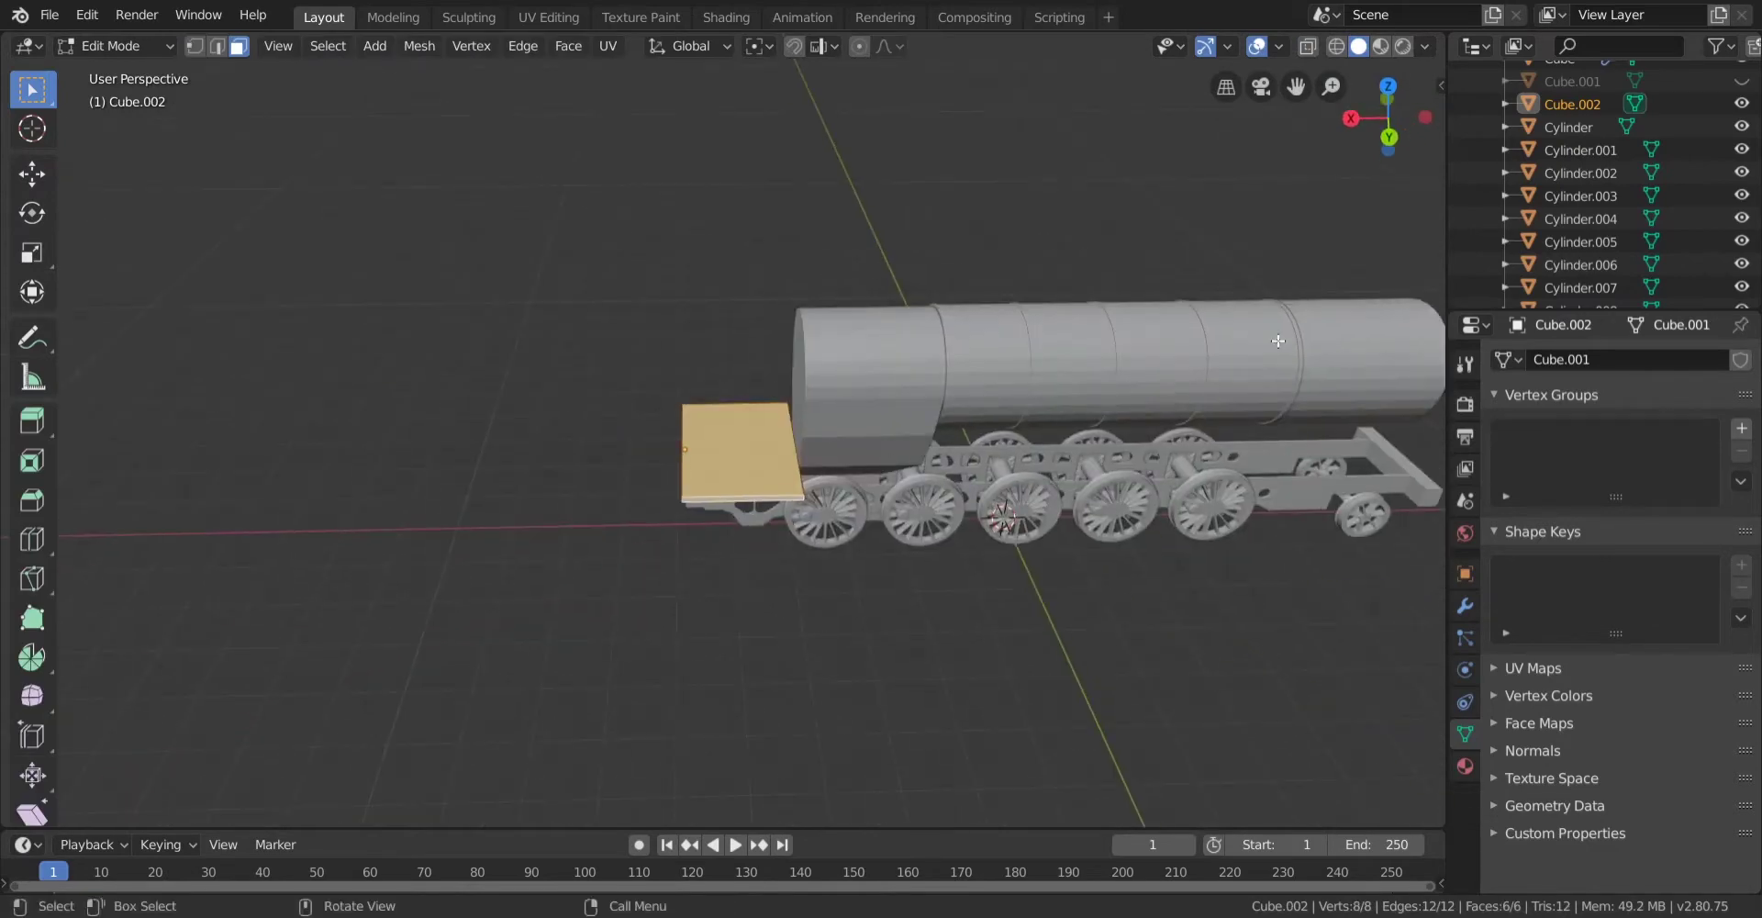
Leave Edit Mode, add a cube as a new object and show the model in wireframe over the side blueprint.
{"action": "left_click", "coordinate": [1388, 137]}
{"action": "scroll", "coordinate": [981, 449], "scroll_direction": "up", "scroll_amount": 5}
{"action": "scroll", "coordinate": [981, 449], "scroll_direction": "down", "scroll_amount": 2}
{"action": "key", "text": "Tab"}
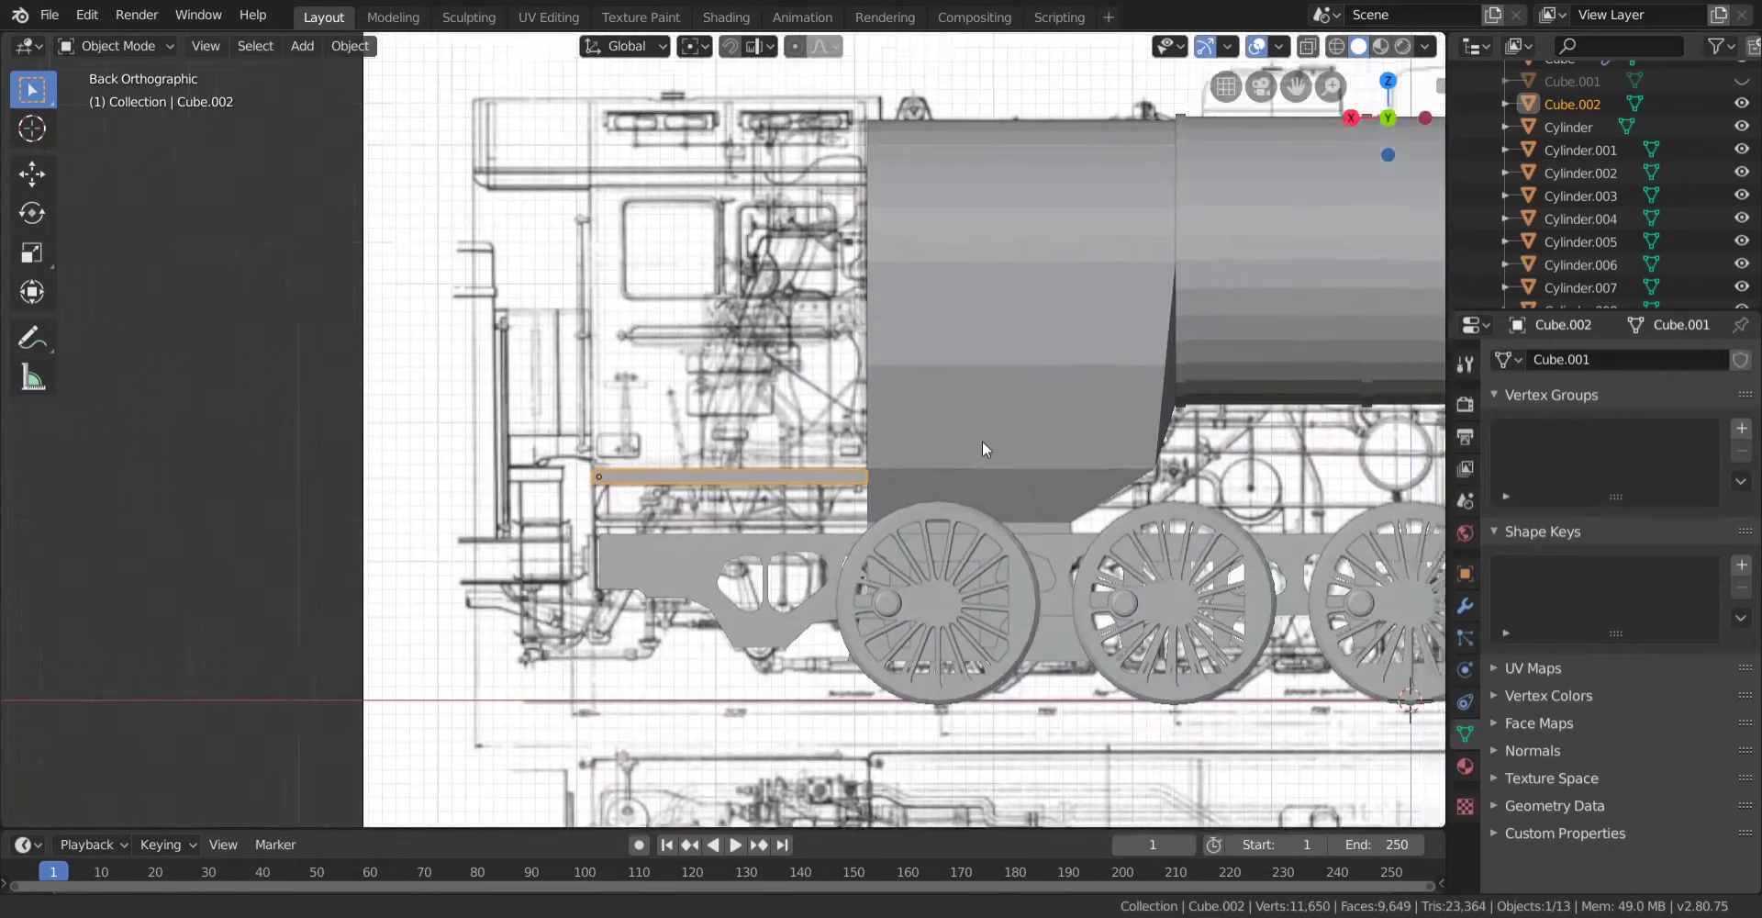
{"action": "middle_click_drag", "start_coordinate": [747, 317], "coordinate": [695, 380], "text": "shift"}
{"action": "left_click", "coordinate": [302, 46]}
{"action": "mouse_move", "coordinate": [362, 73]}
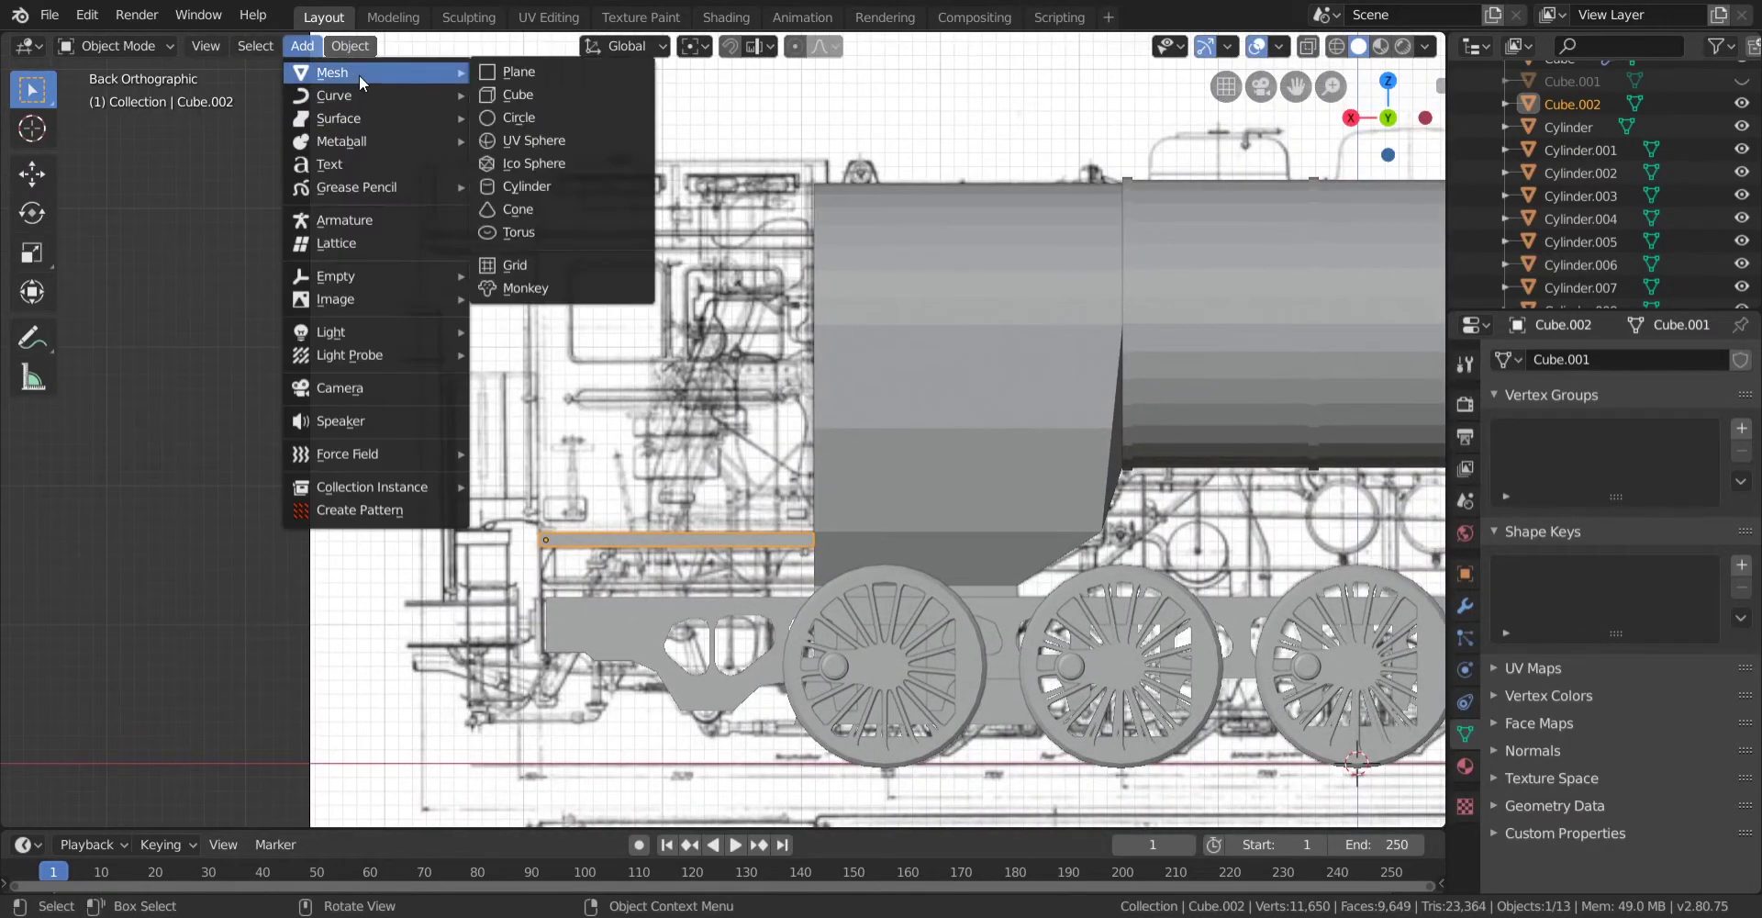
{"action": "left_click", "coordinate": [516, 99]}
{"action": "key", "text": "shift+z"}
{"action": "scroll", "coordinate": [404, 403], "scroll_direction": "up", "scroll_amount": 2}
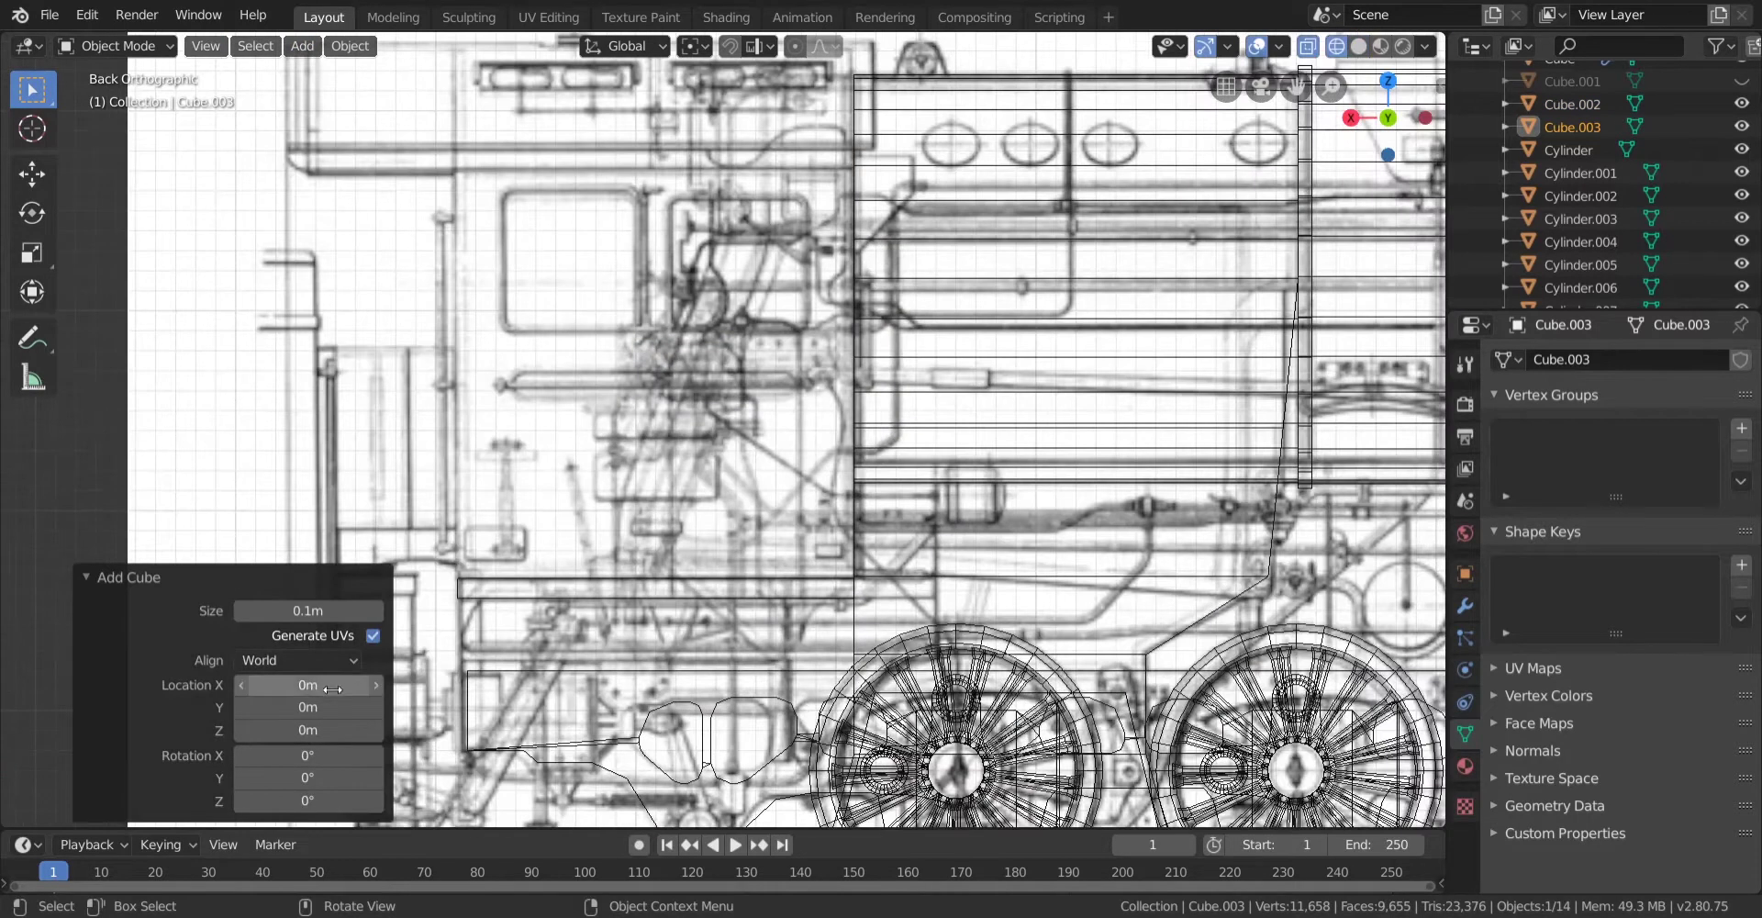
Set the new cube's size to 0.06 m and place it at X 5.86 m, Z 1.69 m on the floor plate's rear end.
{"action": "scroll", "coordinate": [440, 712], "scroll_direction": "down", "scroll_amount": 4}
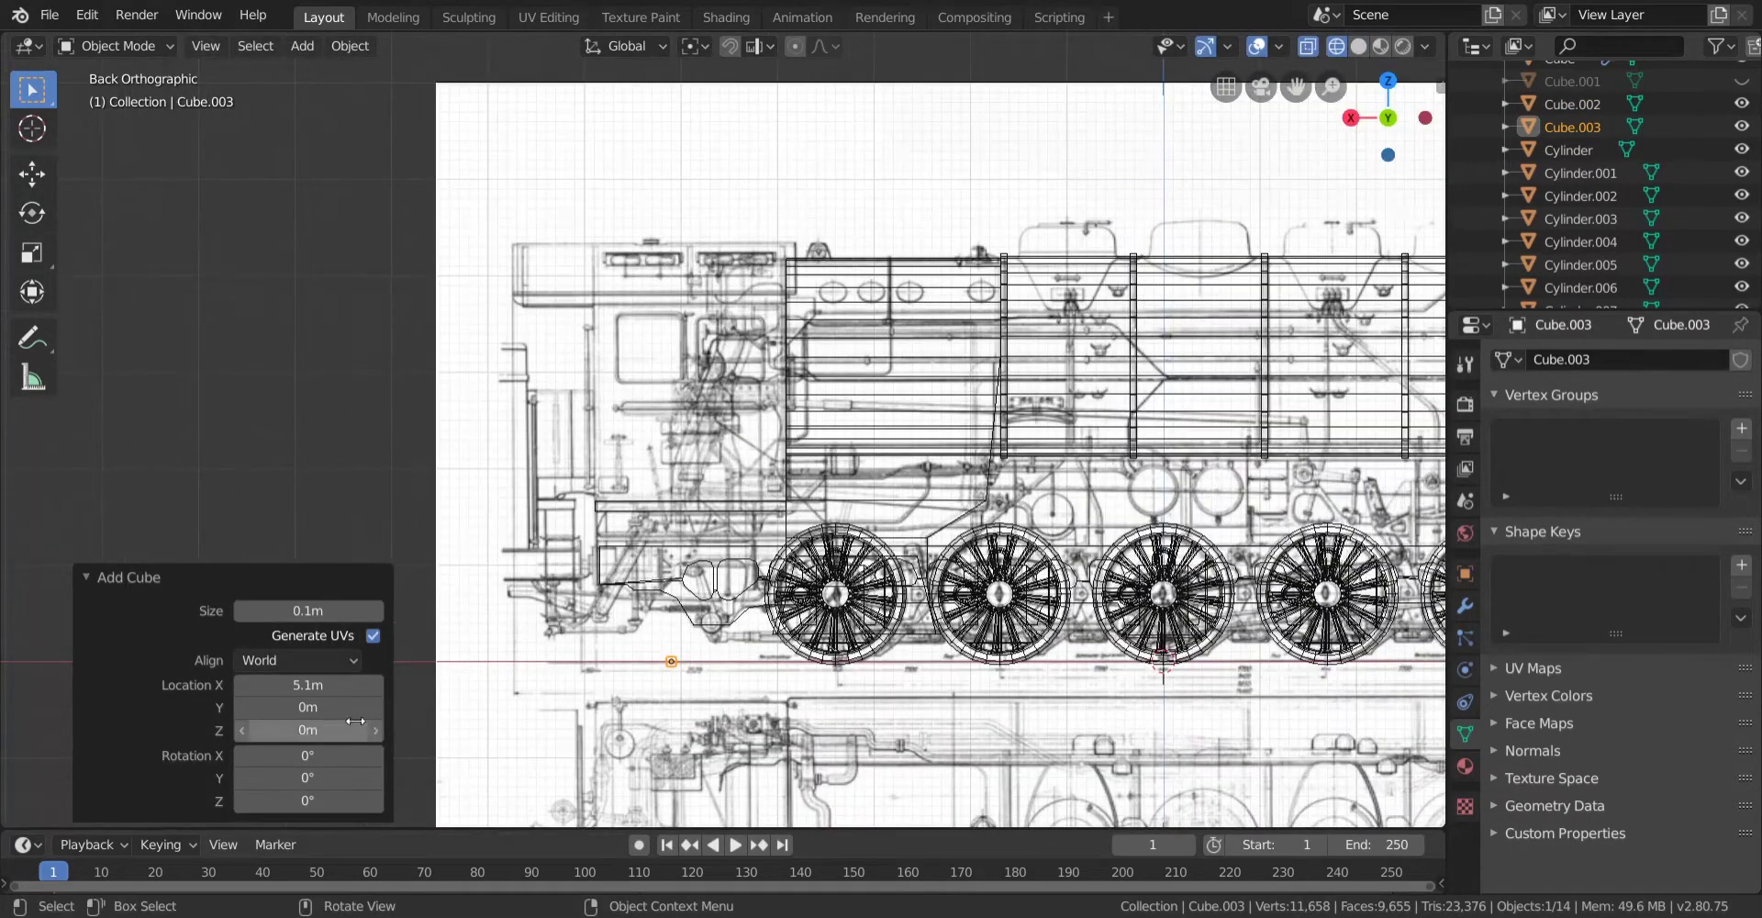
{"action": "left_click_drag", "start_coordinate": [498, 729], "coordinate": [503, 730]}
{"action": "scroll", "coordinate": [502, 596], "scroll_direction": "up", "scroll_amount": 8}
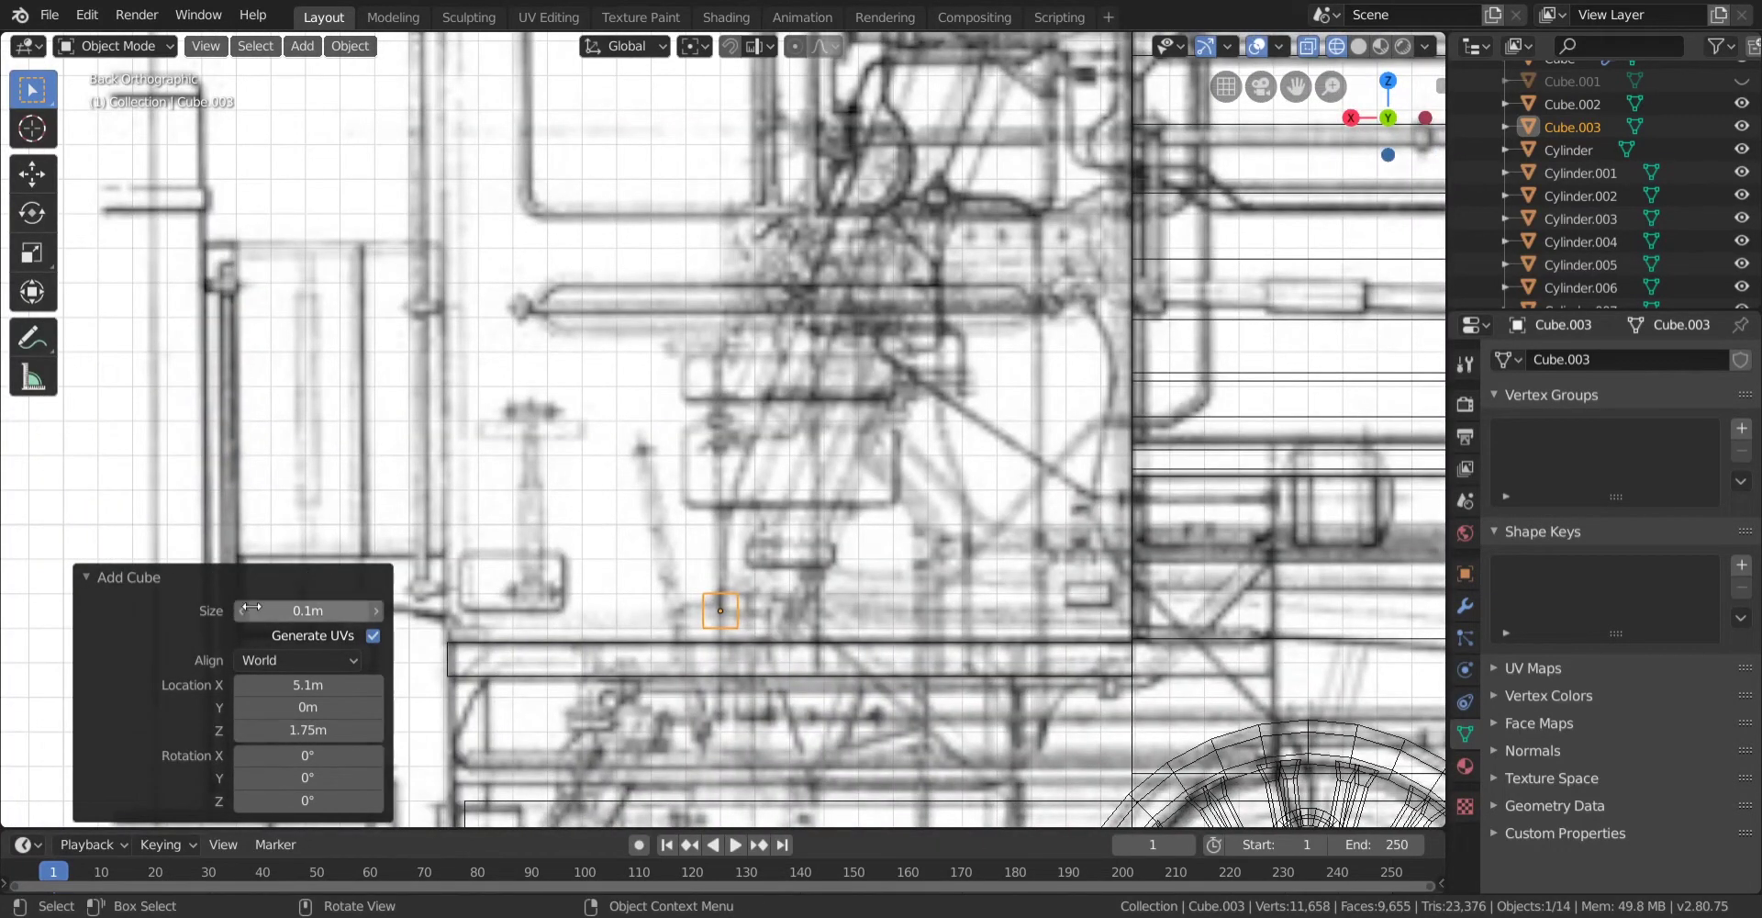
{"action": "left_click", "coordinate": [241, 610]}
{"action": "scroll", "coordinate": [527, 670], "scroll_direction": "up", "scroll_amount": 3}
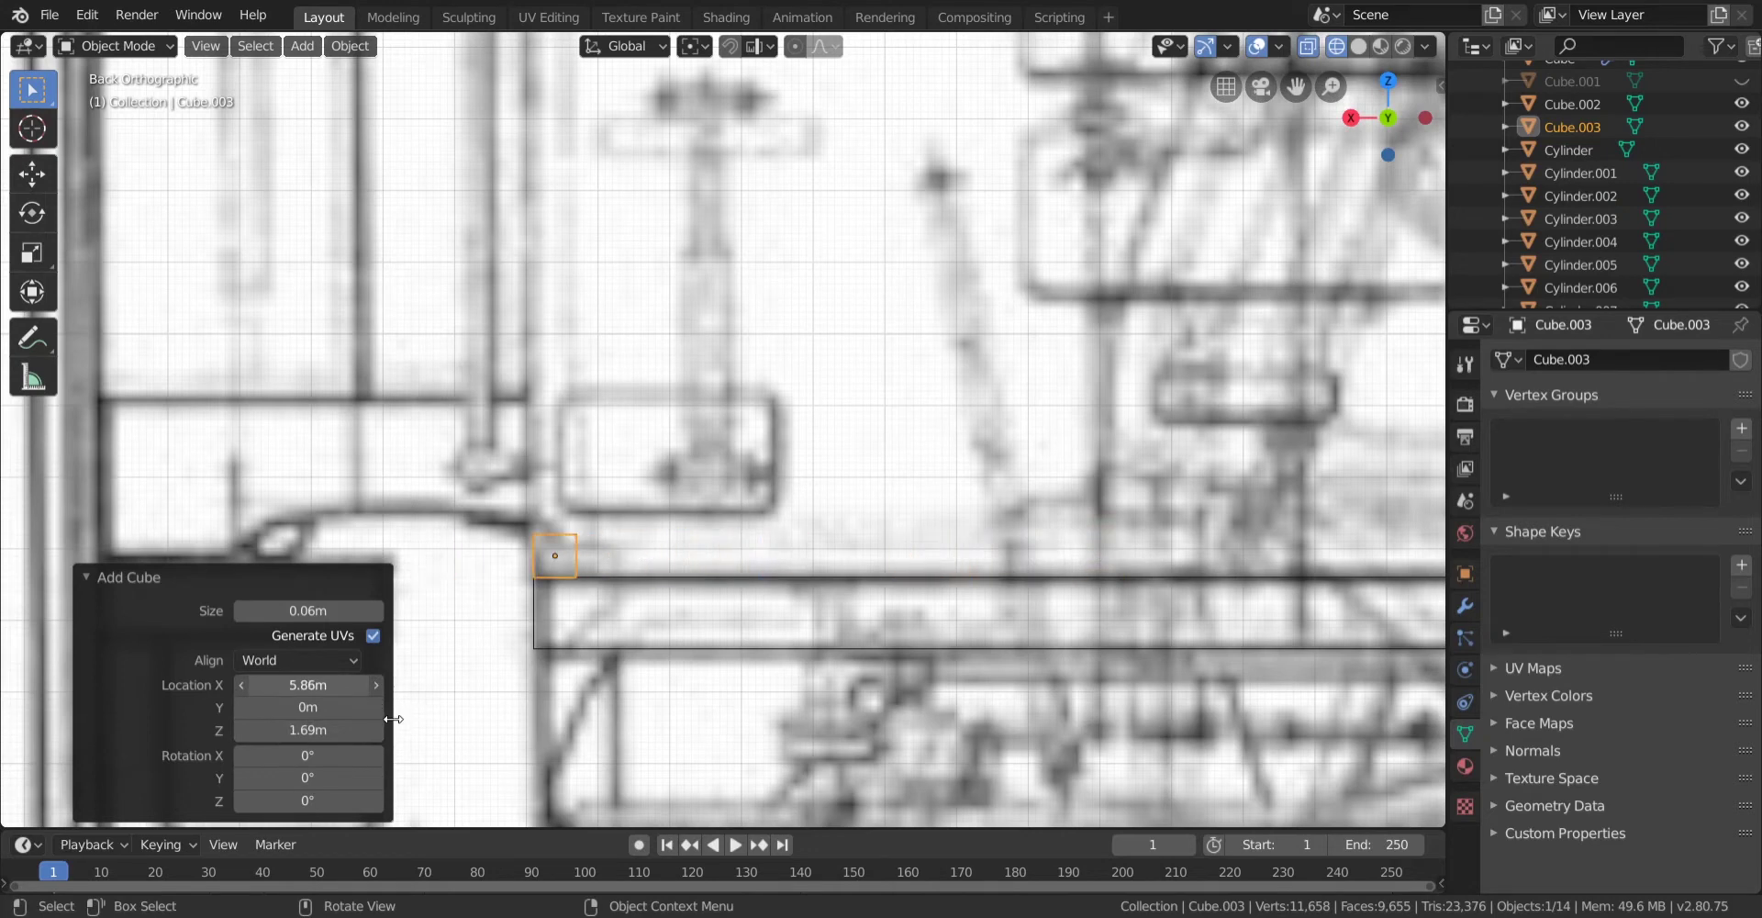
Move the small cube's front face 1.9 m along negative X to stretch it into a strip along the cab floor.
{"action": "scroll", "coordinate": [611, 552], "scroll_direction": "up", "scroll_amount": 2}
{"action": "middle_click_drag", "start_coordinate": [493, 594], "coordinate": [647, 529], "text": "shift"}
{"action": "scroll", "coordinate": [754, 601], "scroll_direction": "up", "scroll_amount": 3}
{"action": "key", "text": "Tab"}
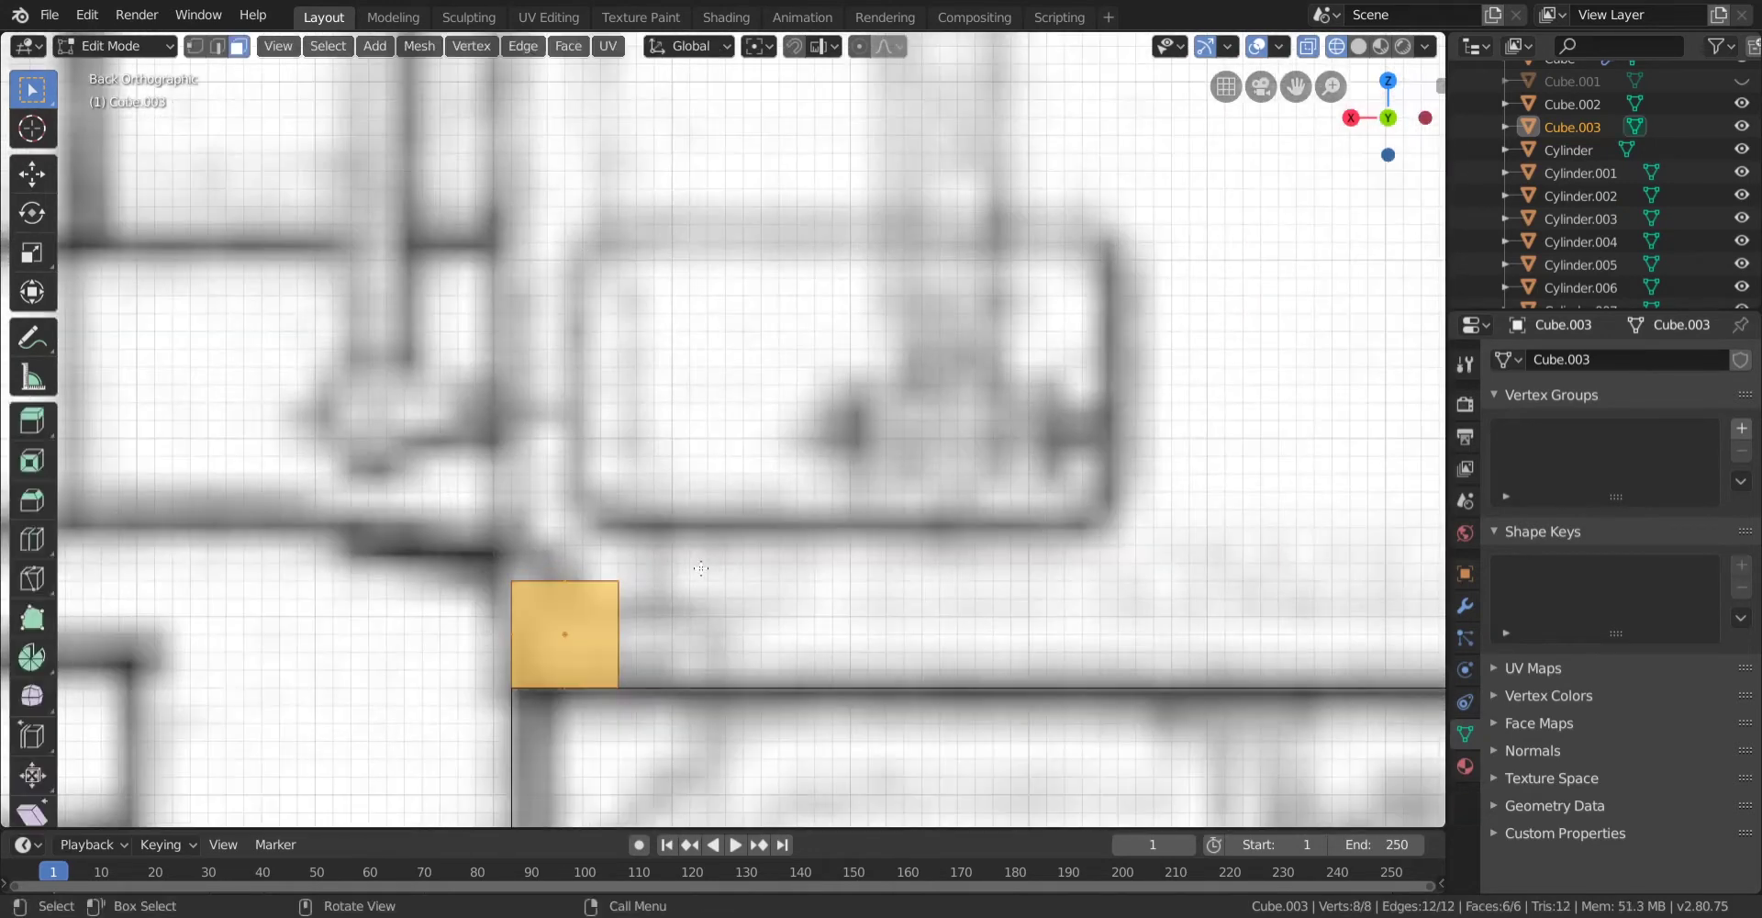
{"action": "scroll", "coordinate": [726, 492], "scroll_direction": "down", "scroll_amount": 3}
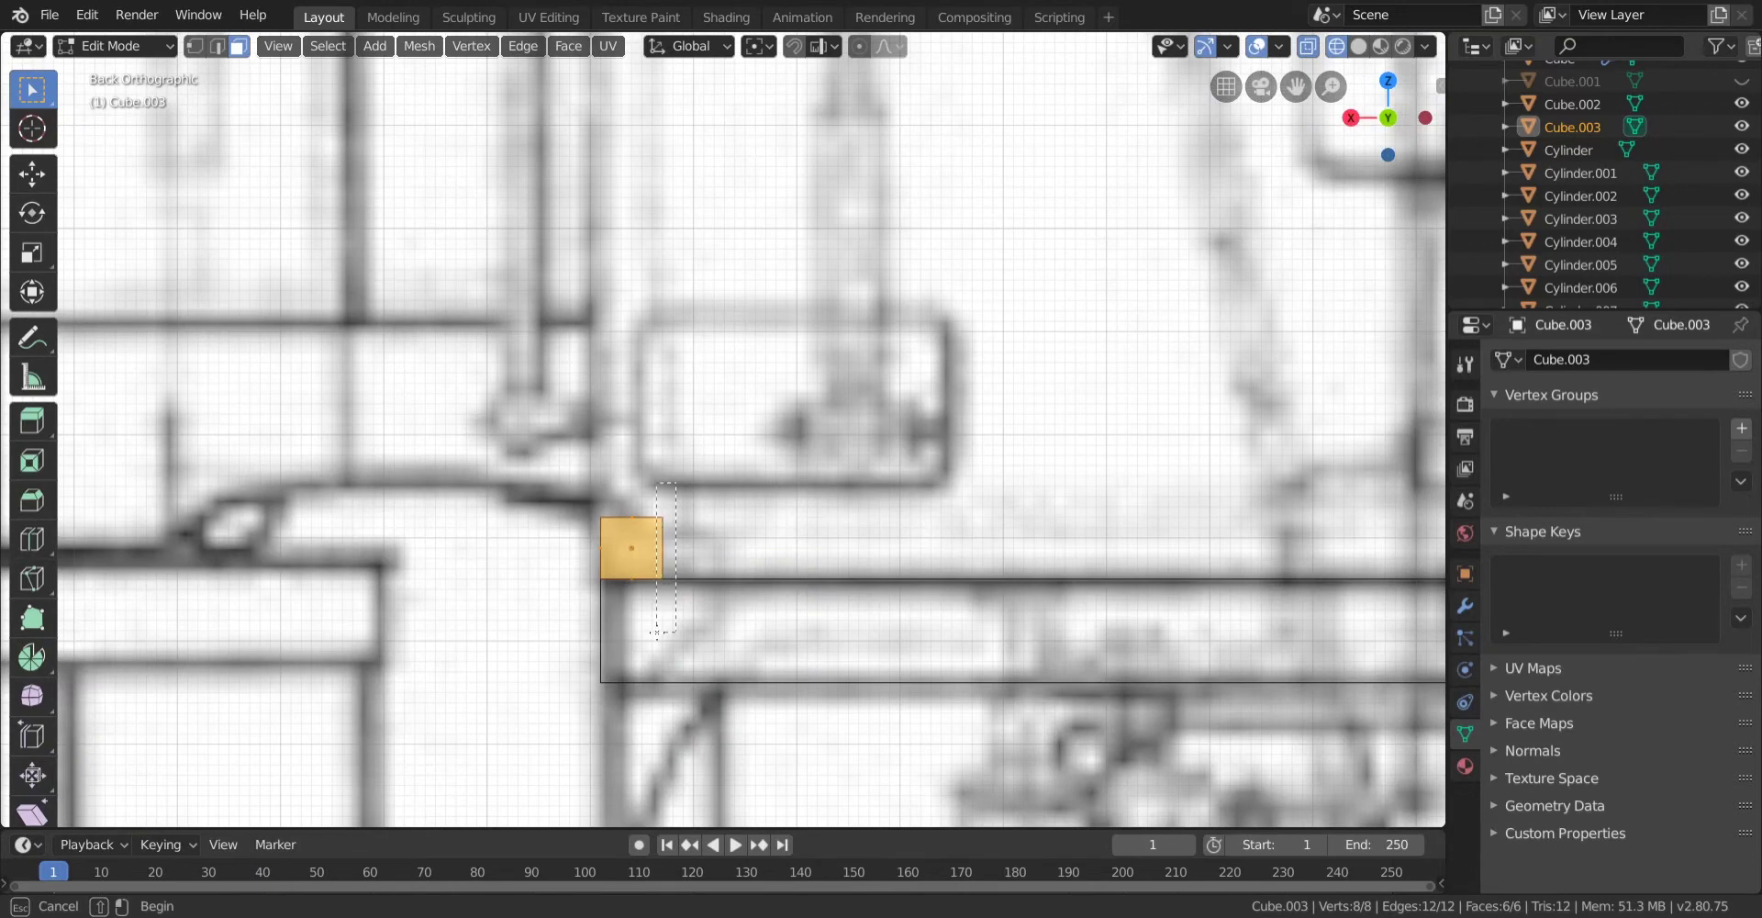
{"action": "left_click_drag", "start_coordinate": [656, 631], "coordinate": [656, 631]}
{"action": "scroll", "coordinate": [656, 631], "scroll_direction": "down", "scroll_amount": 4}
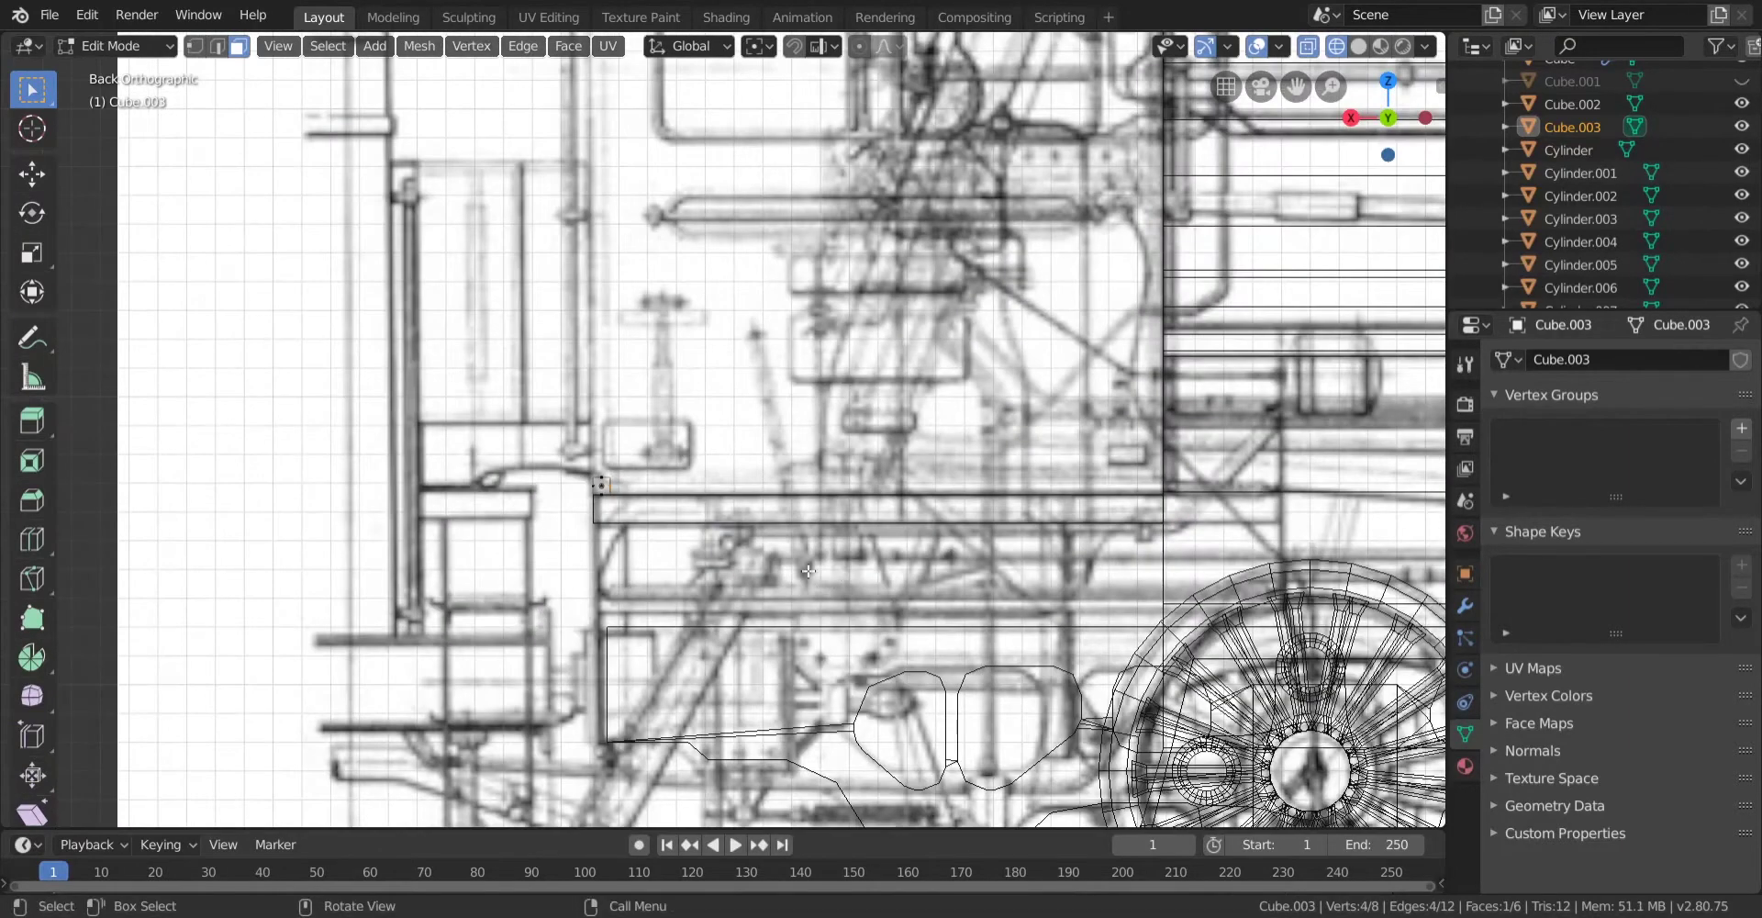
{"action": "key", "text": "g"}
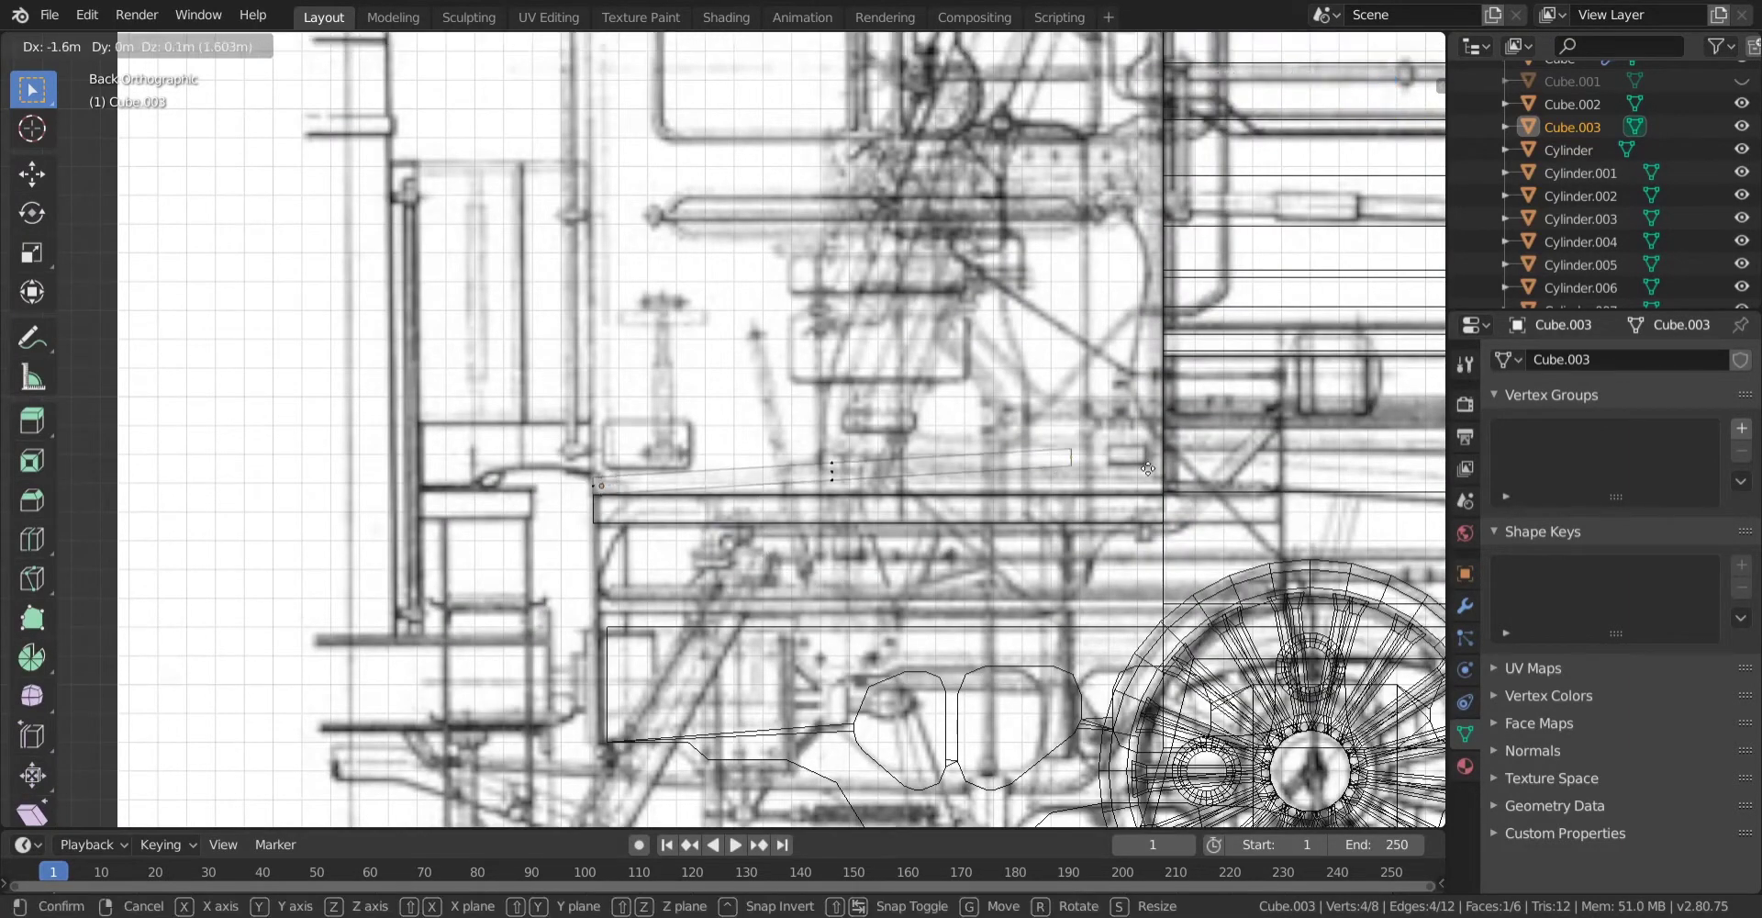
{"action": "left_click", "coordinate": [1238, 484]}
Shift the strip's front face slightly further along negative X to line up with the firebox's rear wall.
{"action": "scroll", "coordinate": [566, 541], "scroll_direction": "down", "scroll_amount": 2}
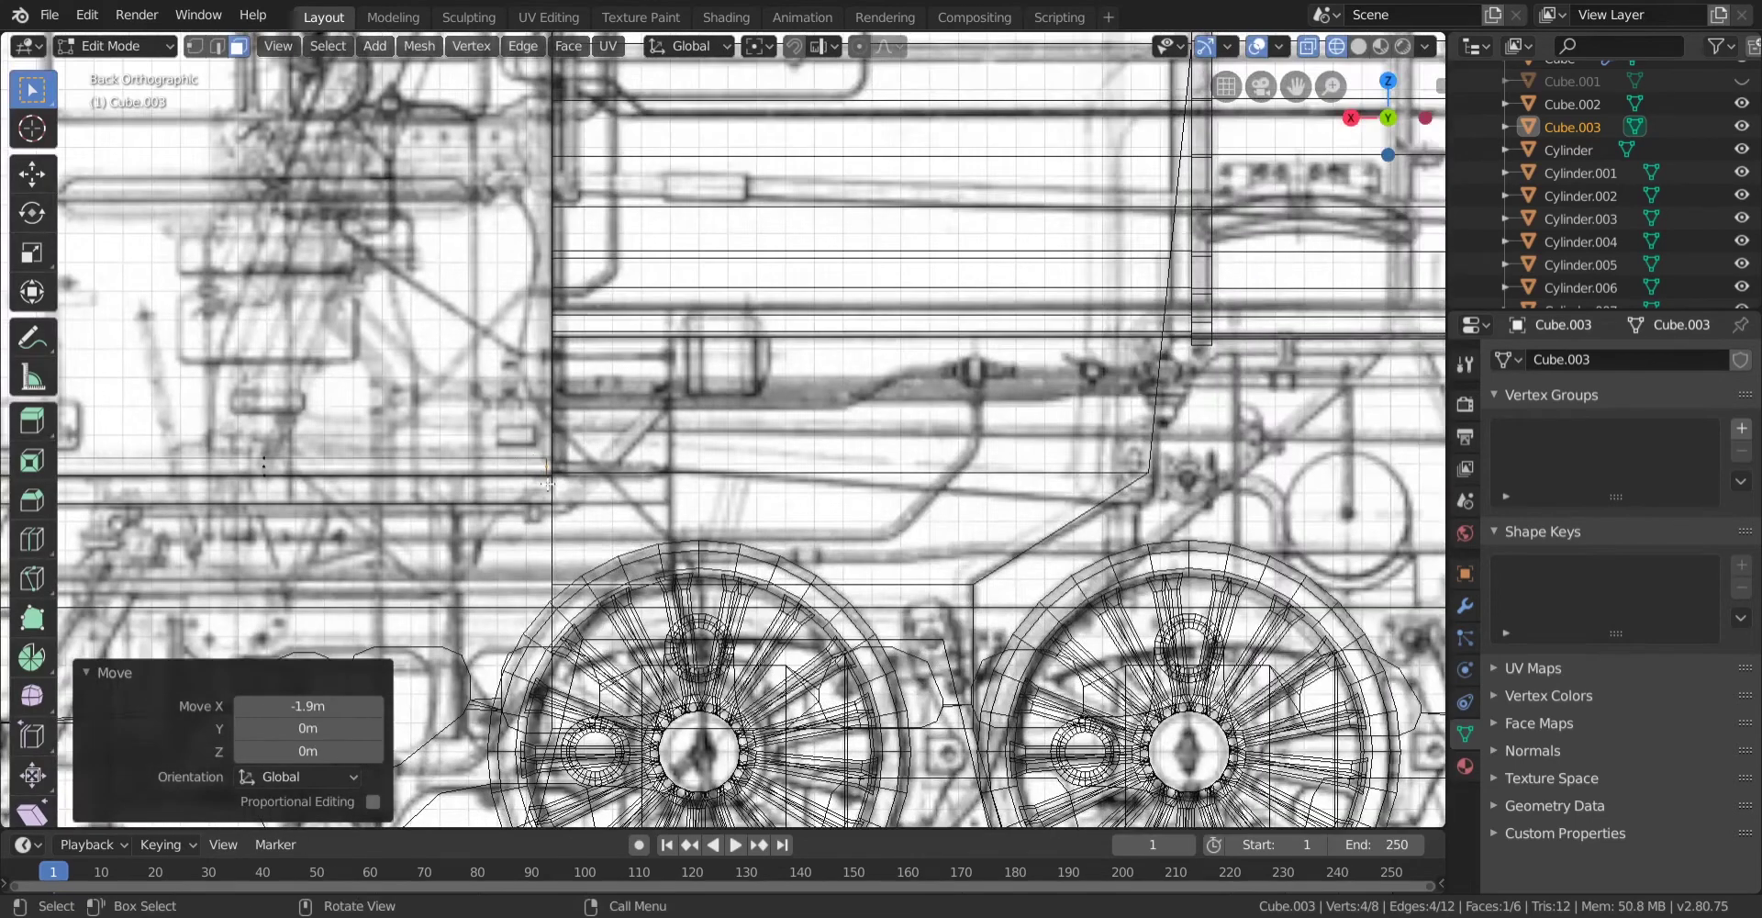
{"action": "scroll", "coordinate": [565, 541], "scroll_direction": "up", "scroll_amount": 6}
{"action": "scroll", "coordinate": [565, 541], "scroll_direction": "up", "scroll_amount": 3}
{"action": "key", "text": "g"}
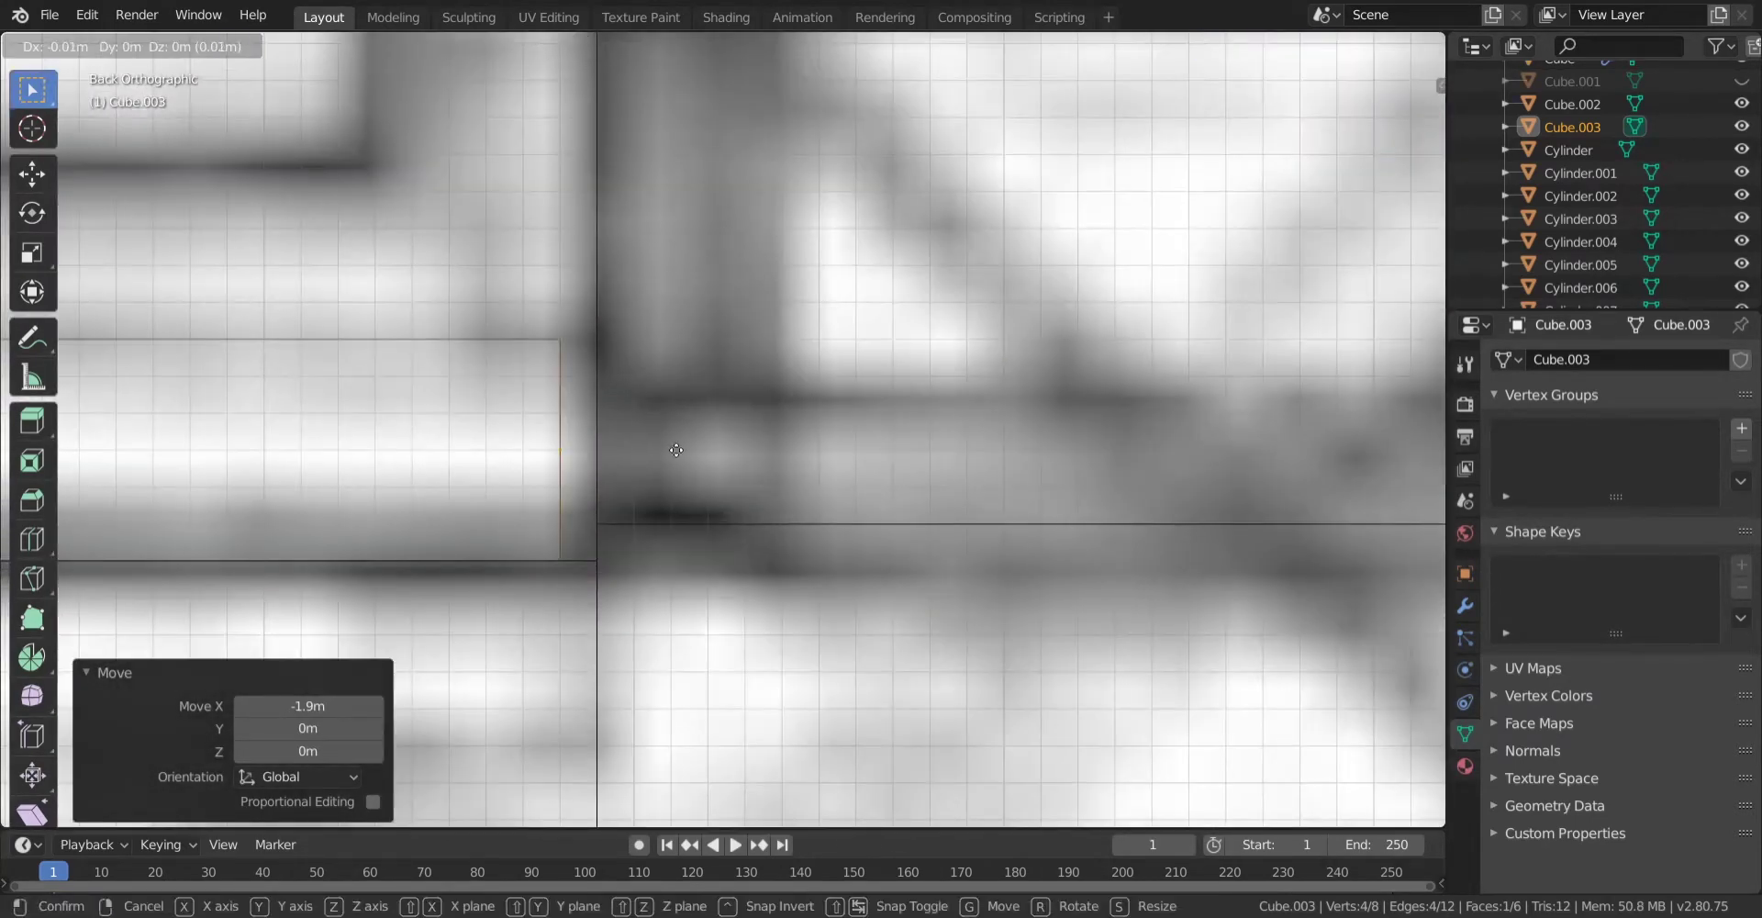
{"action": "left_click", "coordinate": [744, 451]}
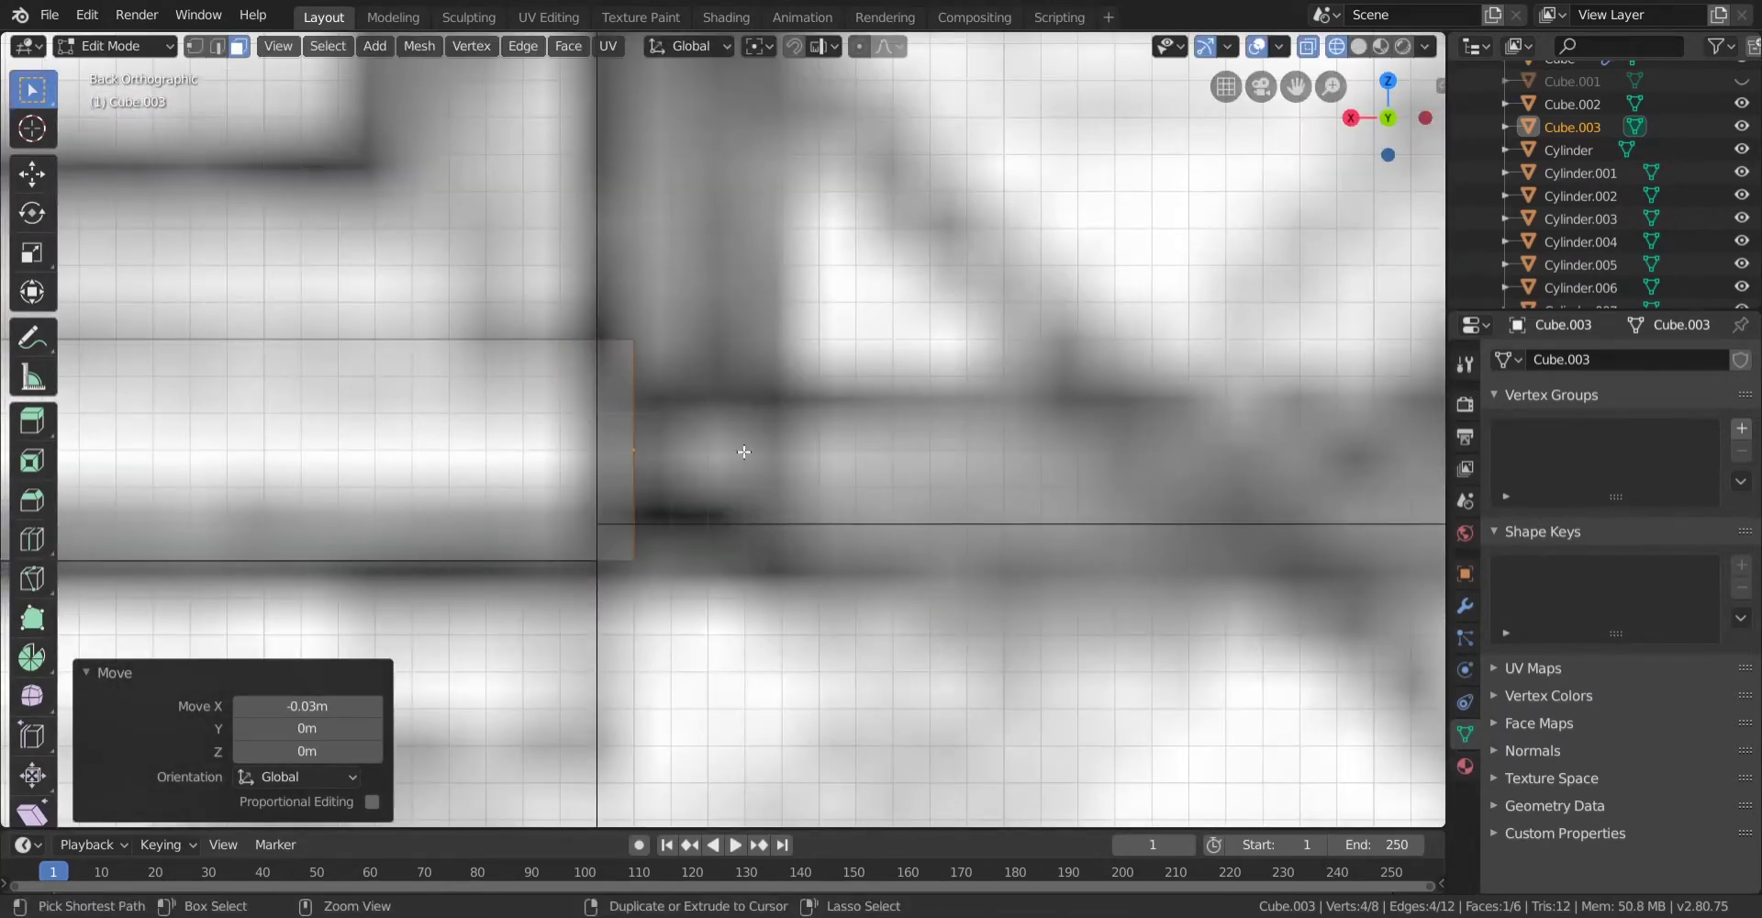
{"action": "left_click", "coordinate": [374, 707]}
Raise the strip's top face 1 m along Z to form the lower part of the cab's side wall.
{"action": "scroll", "coordinate": [433, 551], "scroll_direction": "down", "scroll_amount": 12}
{"action": "middle_click_drag", "start_coordinate": [433, 551], "coordinate": [655, 658], "text": "shift"}
{"action": "scroll", "coordinate": [656, 658], "scroll_direction": "up", "scroll_amount": 4}
{"action": "key", "text": "alt+a"}
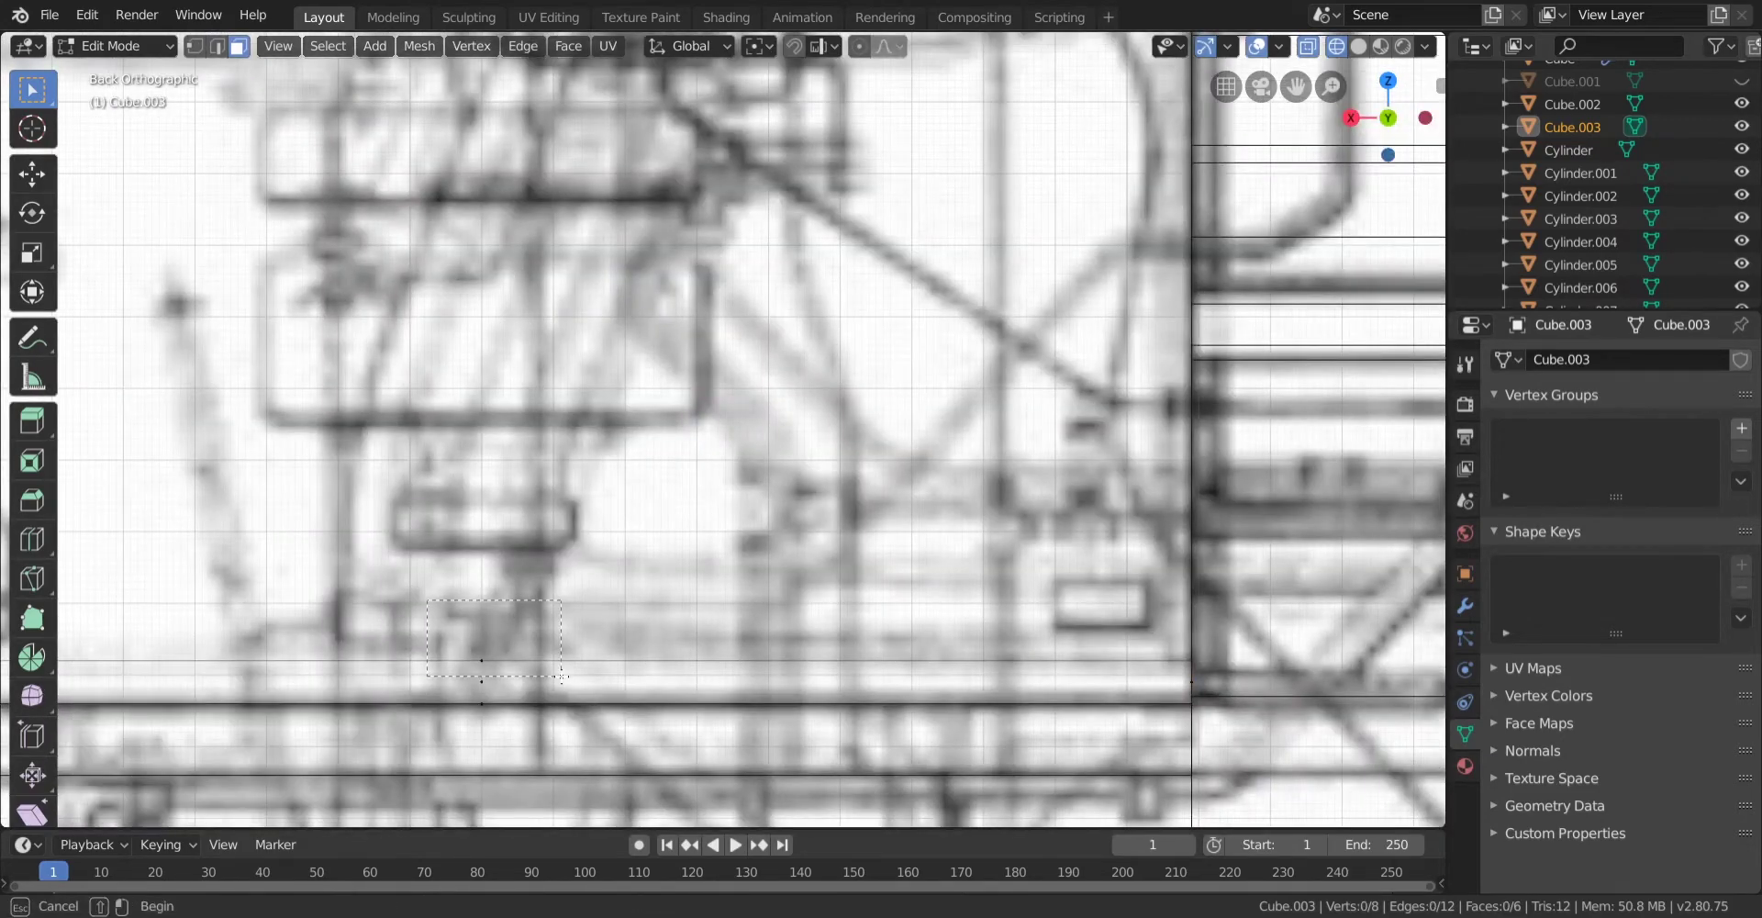
{"action": "left_click_drag", "start_coordinate": [561, 676], "coordinate": [562, 676]}
{"action": "scroll", "coordinate": [561, 676], "scroll_direction": "down", "scroll_amount": 5}
{"action": "scroll", "coordinate": [712, 783], "scroll_direction": "up", "scroll_amount": 6}
{"action": "key", "text": "g"}
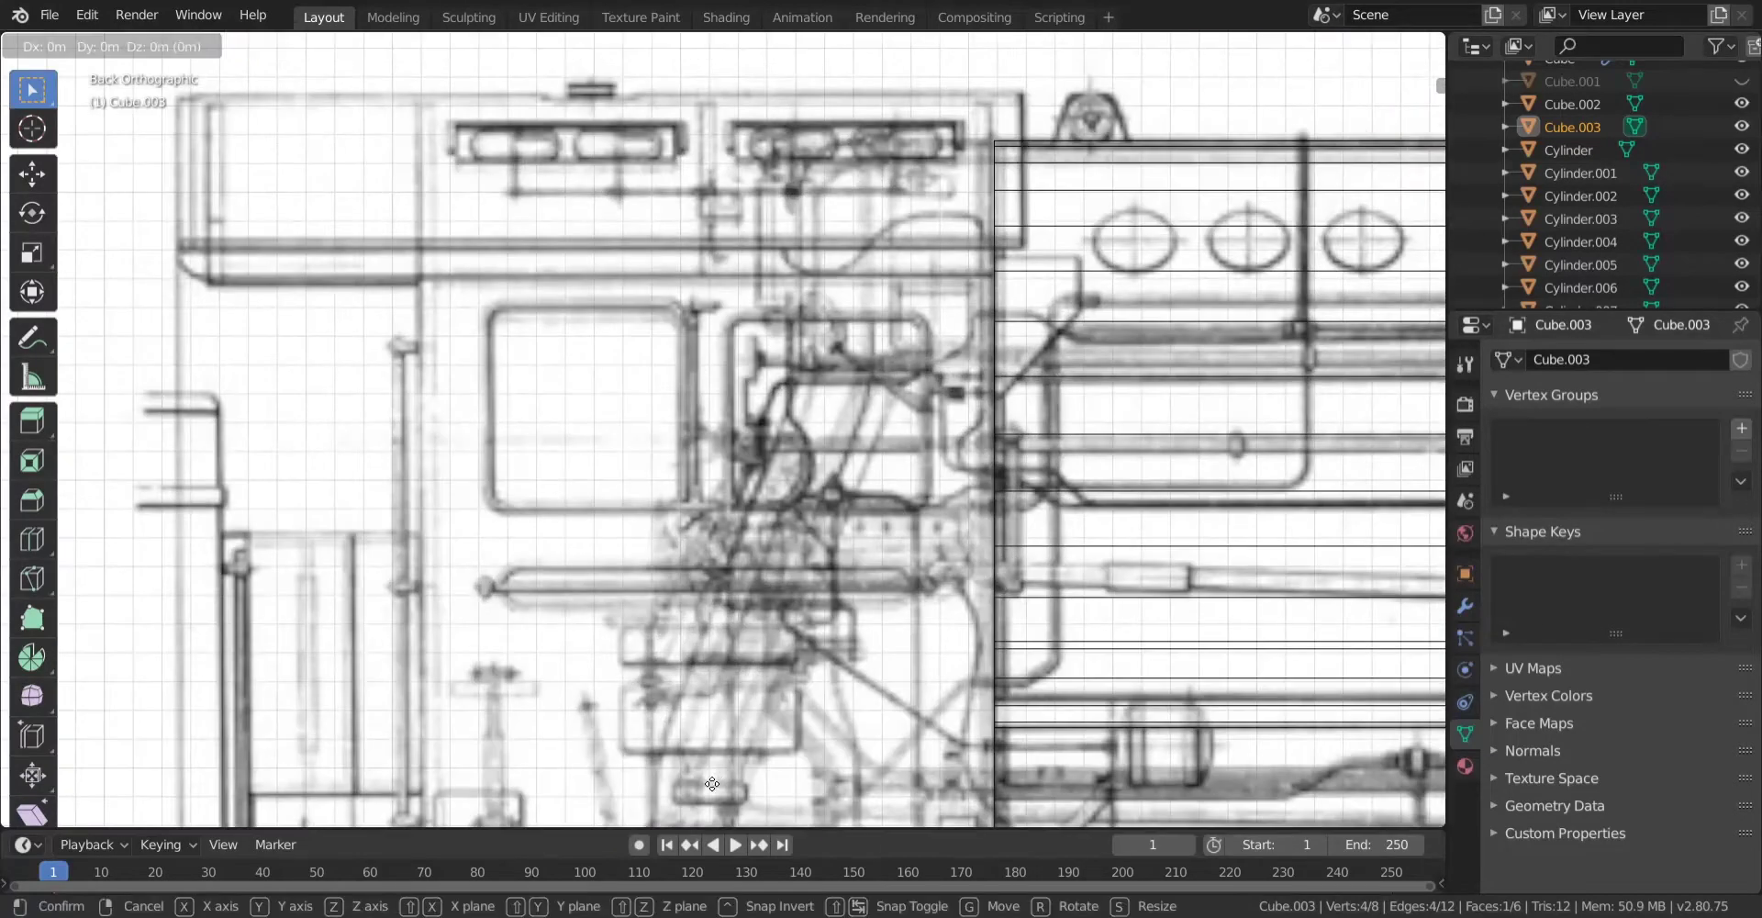
{"action": "left_click", "coordinate": [705, 490]}
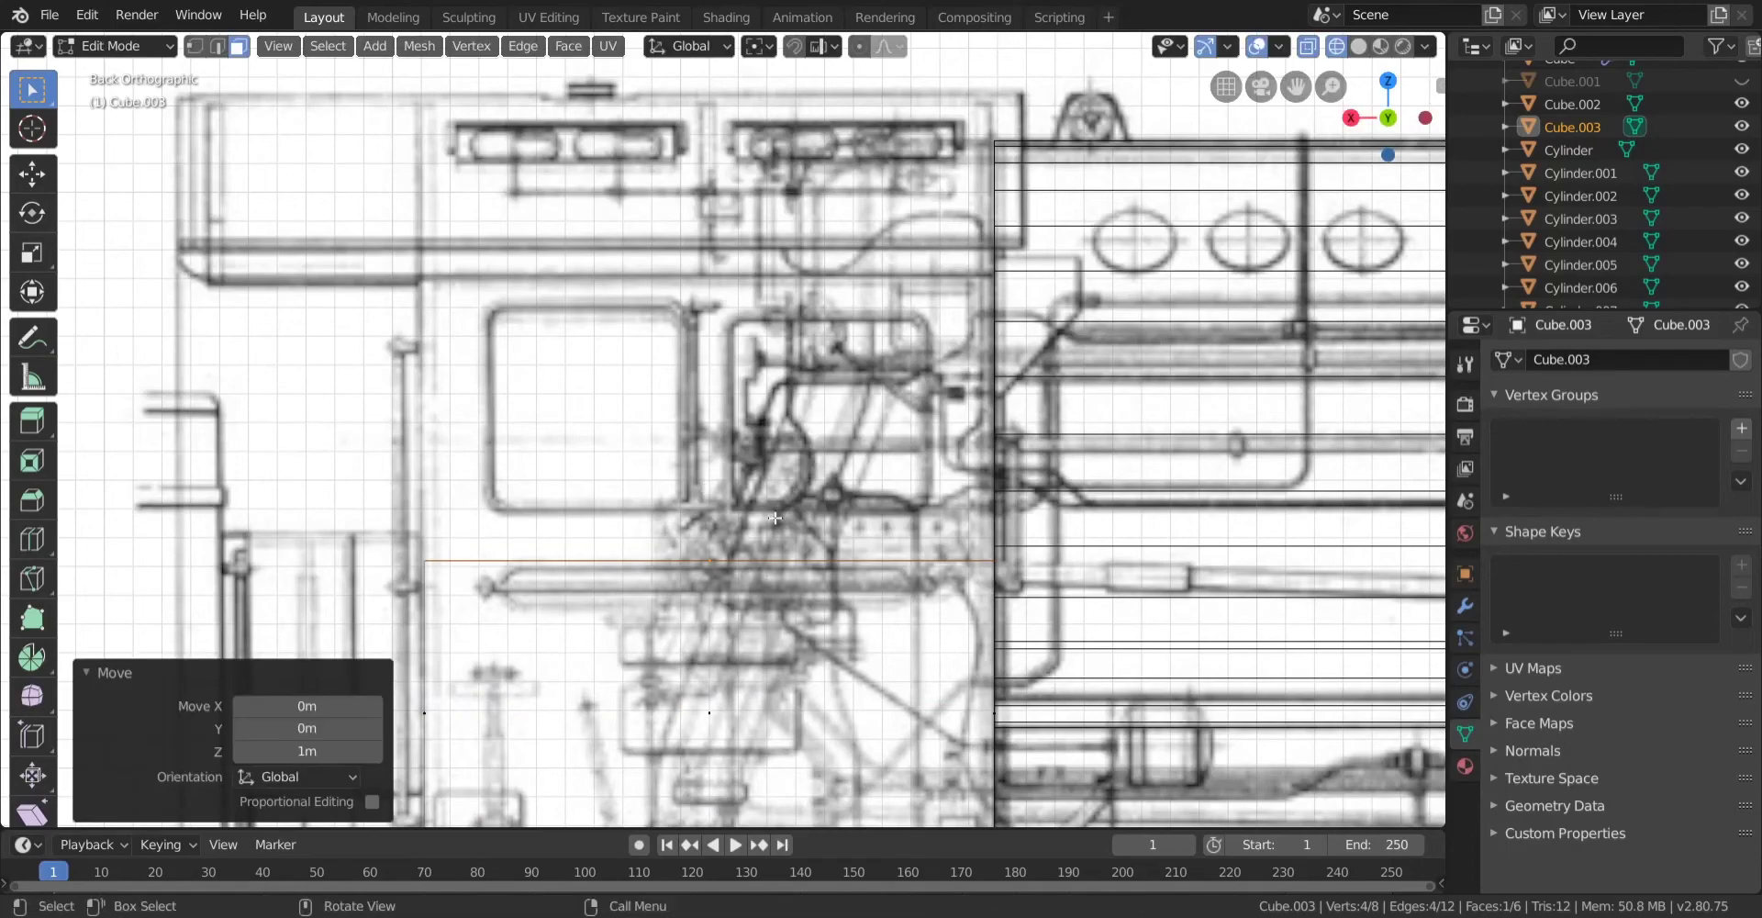
Move the whole side wall 1.48 m along Y to the cab's outer edge on the end-view blueprint.
{"action": "middle_click_drag", "start_coordinate": [705, 489], "coordinate": [661, 459]}
{"action": "left_click", "coordinate": [1396, 120]}
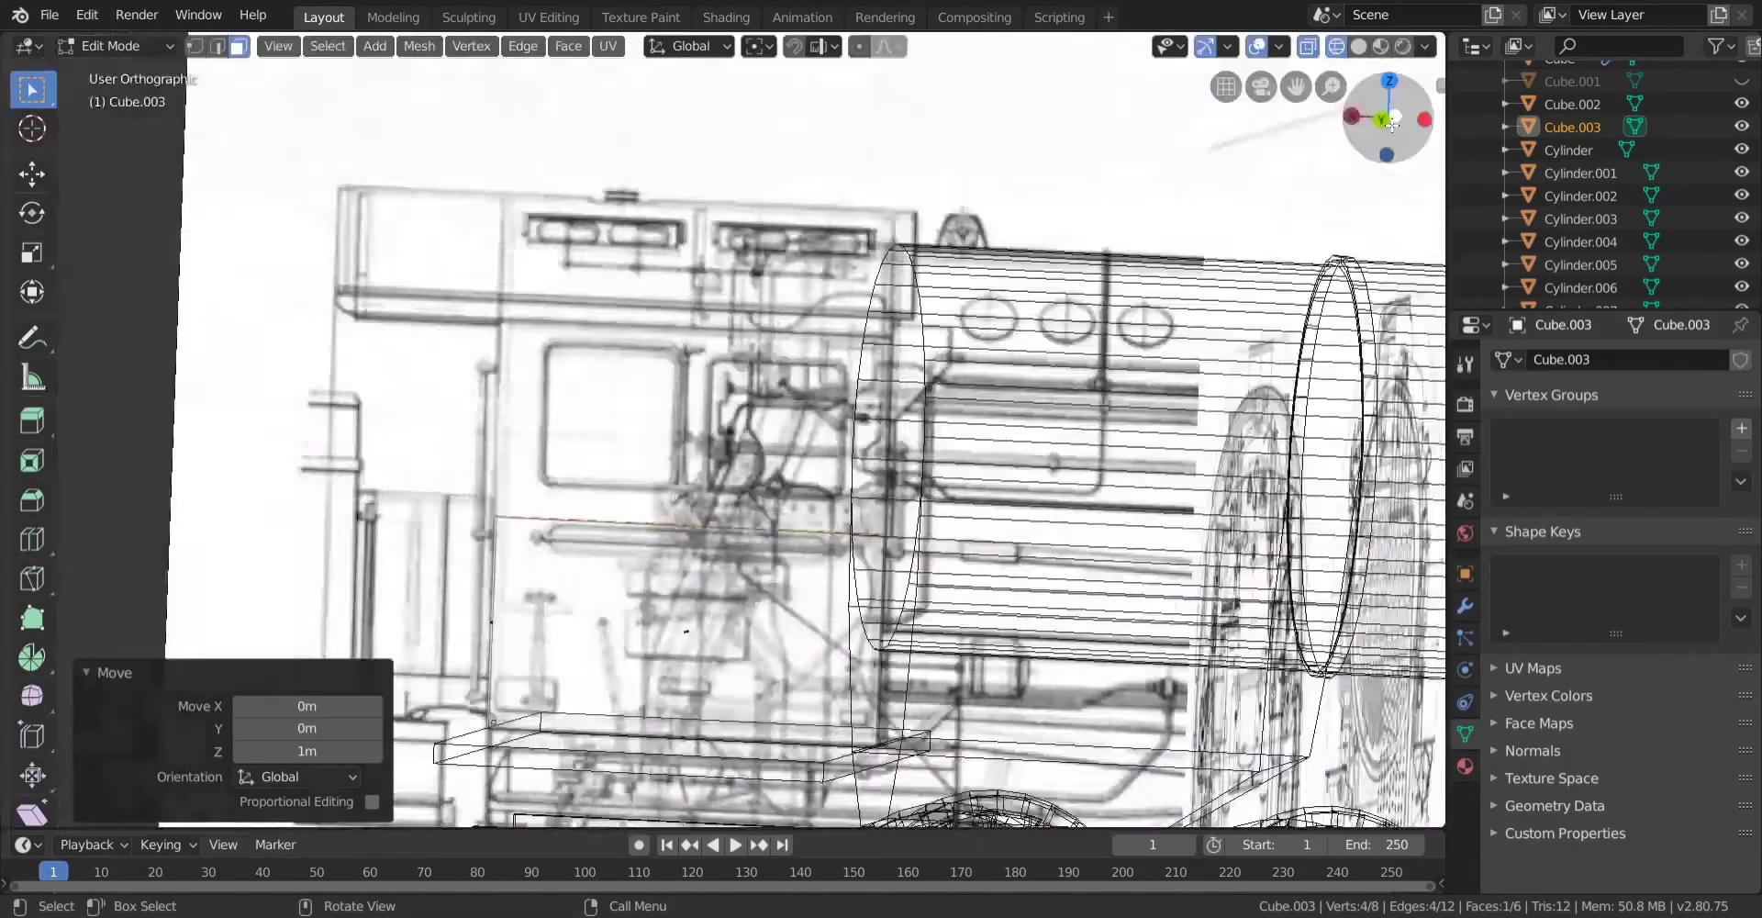
{"action": "left_click", "coordinate": [1387, 118]}
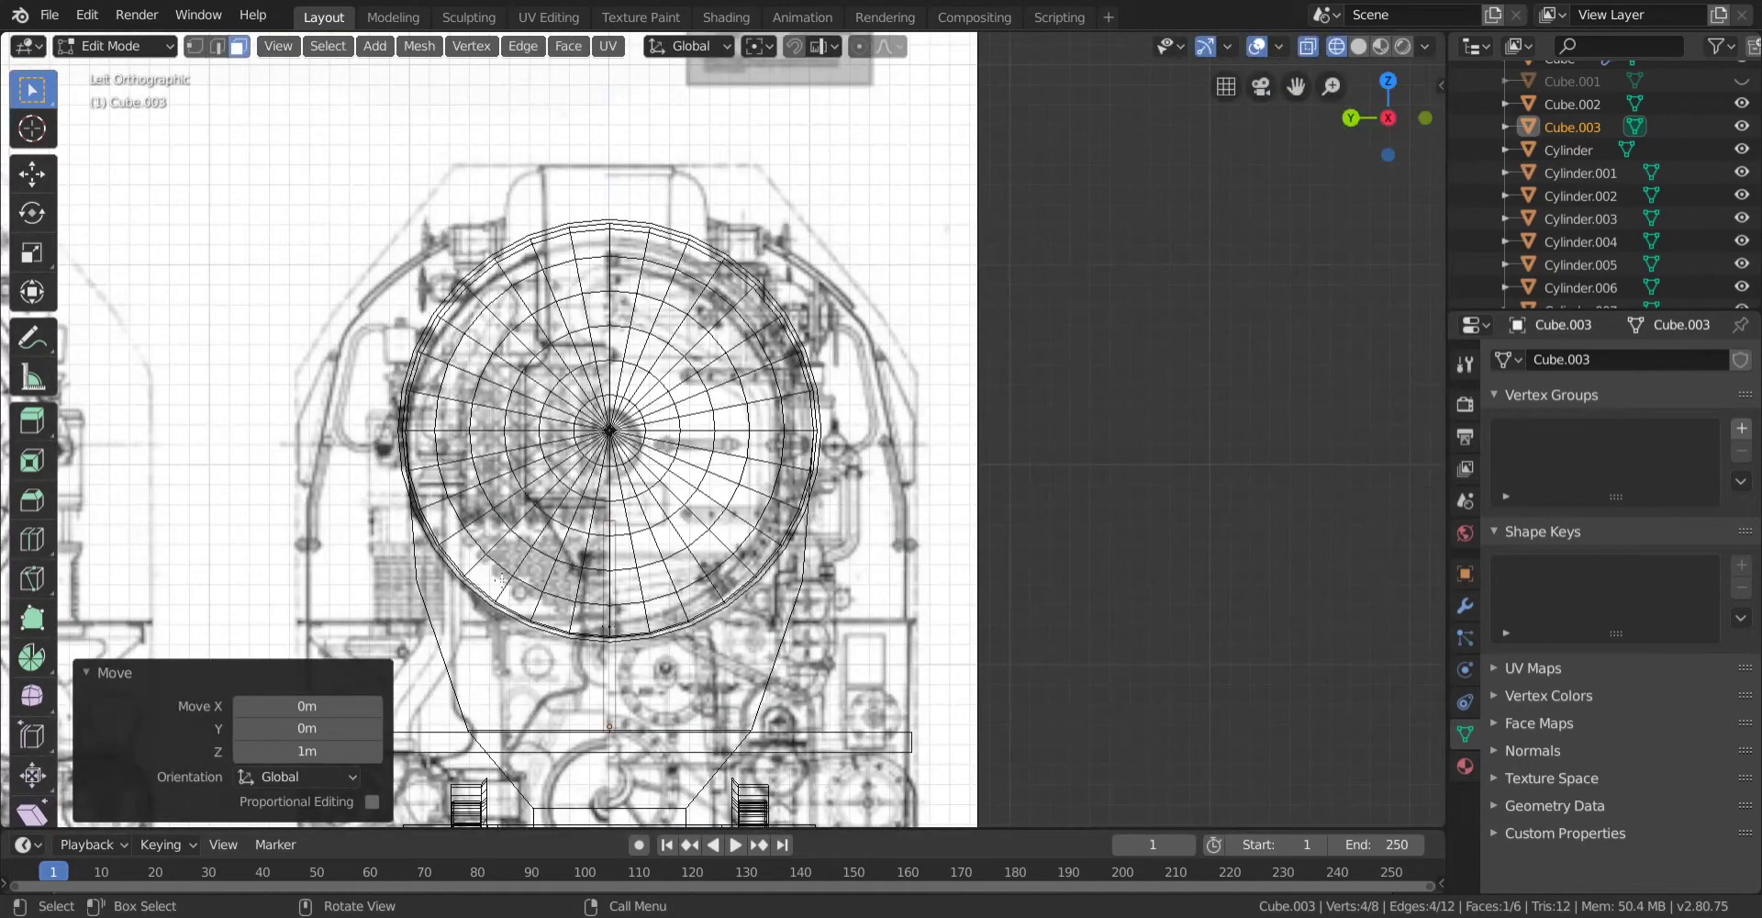
{"action": "key", "text": "a"}
{"action": "middle_click_drag", "start_coordinate": [826, 817], "coordinate": [978, 681], "text": "shift"}
{"action": "scroll", "coordinate": [978, 683], "scroll_direction": "up", "scroll_amount": 1}
{"action": "scroll", "coordinate": [978, 683], "scroll_direction": "up", "scroll_amount": 2}
{"action": "key", "text": "g"}
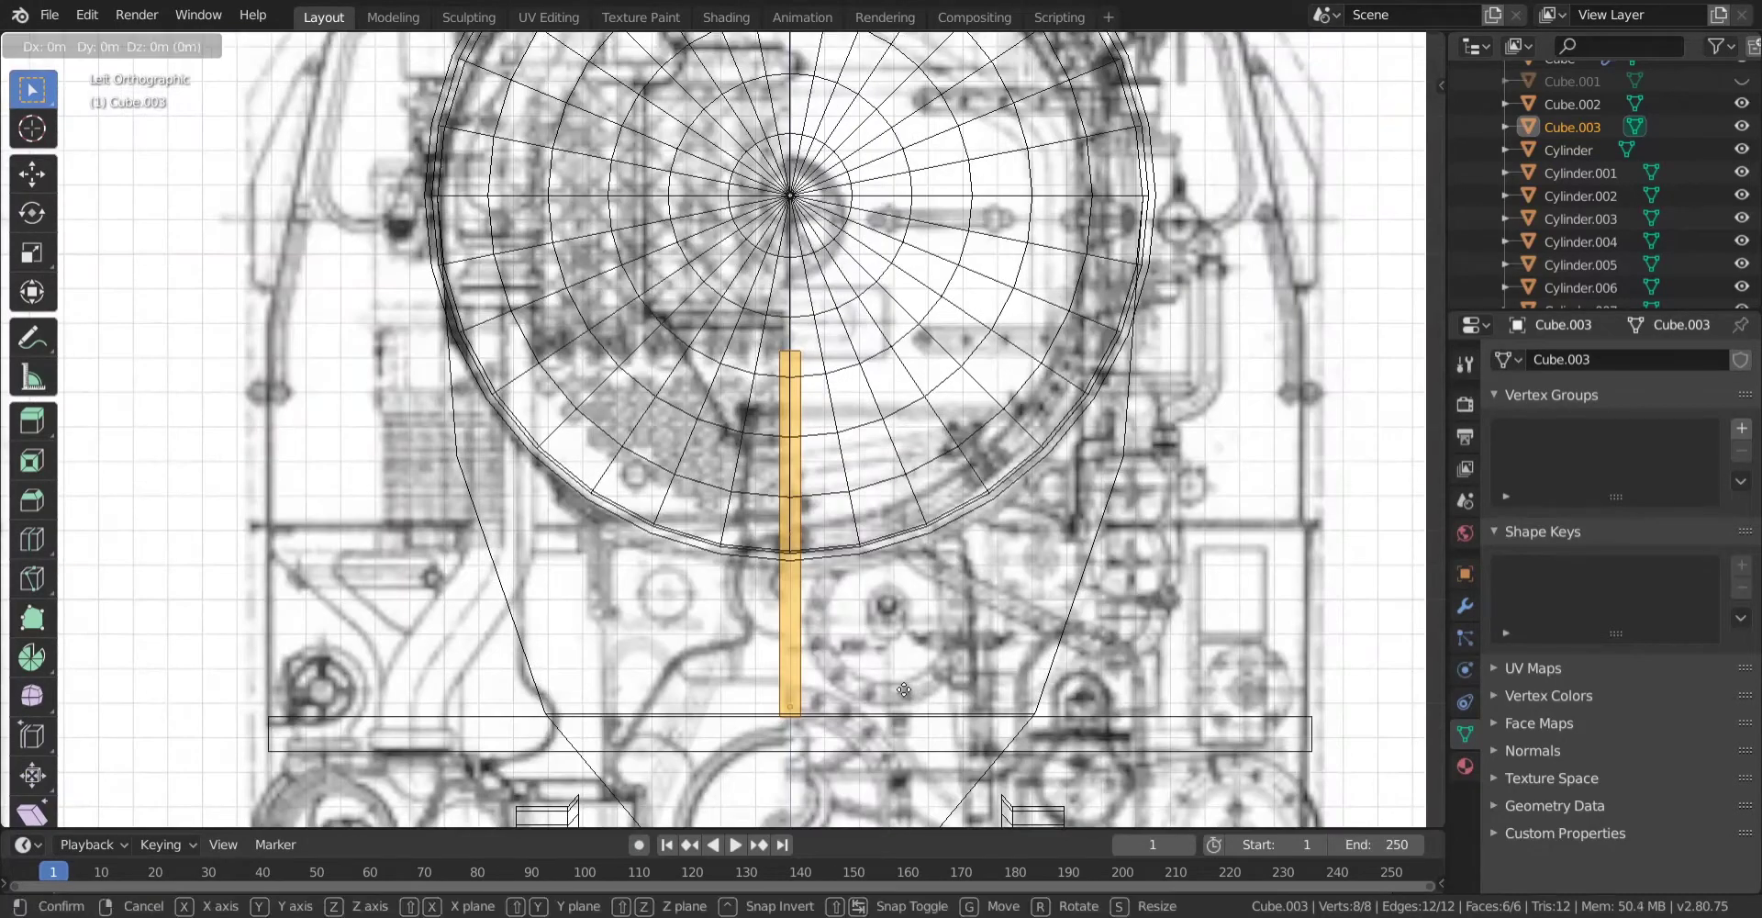
{"action": "left_click", "coordinate": [390, 698]}
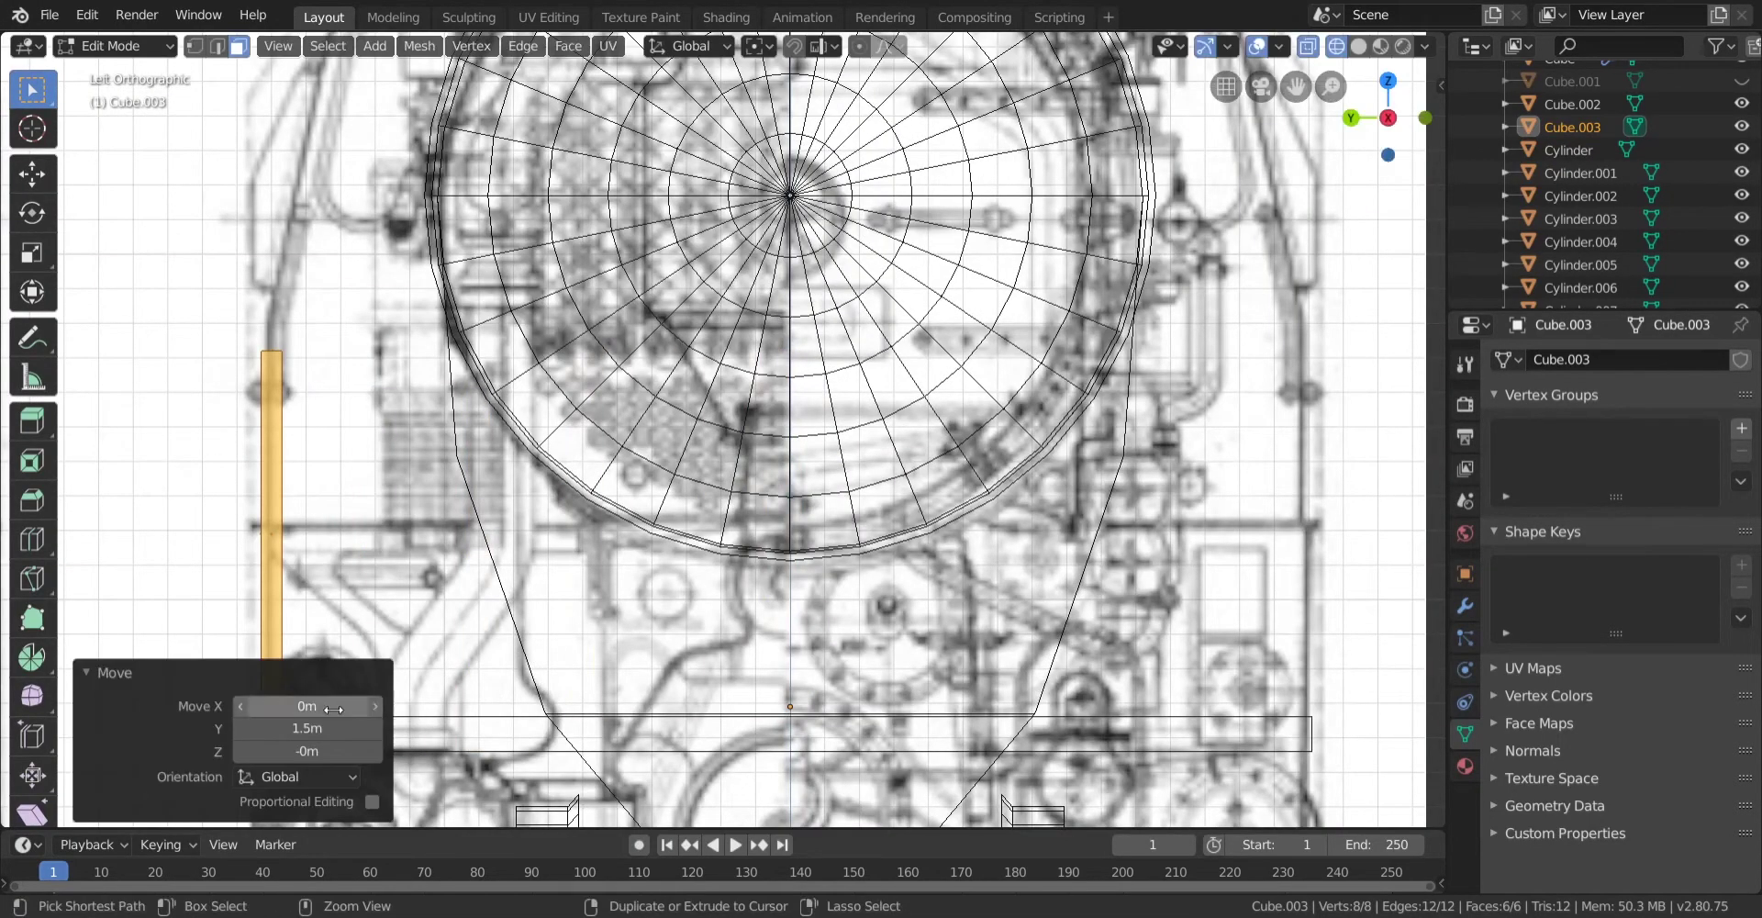
{"action": "middle_click_drag", "start_coordinate": [333, 670], "coordinate": [763, 504], "text": "shift"}
{"action": "scroll", "coordinate": [764, 505], "scroll_direction": "up", "scroll_amount": 5}
{"action": "left_click_drag", "start_coordinate": [256, 738], "coordinate": [248, 738]}
Extrude the side wall's top face upward about 0.9 m.
{"action": "scroll", "coordinate": [667, 566], "scroll_direction": "down", "scroll_amount": 5}
{"action": "scroll", "coordinate": [667, 566], "scroll_direction": "up", "scroll_amount": 3}
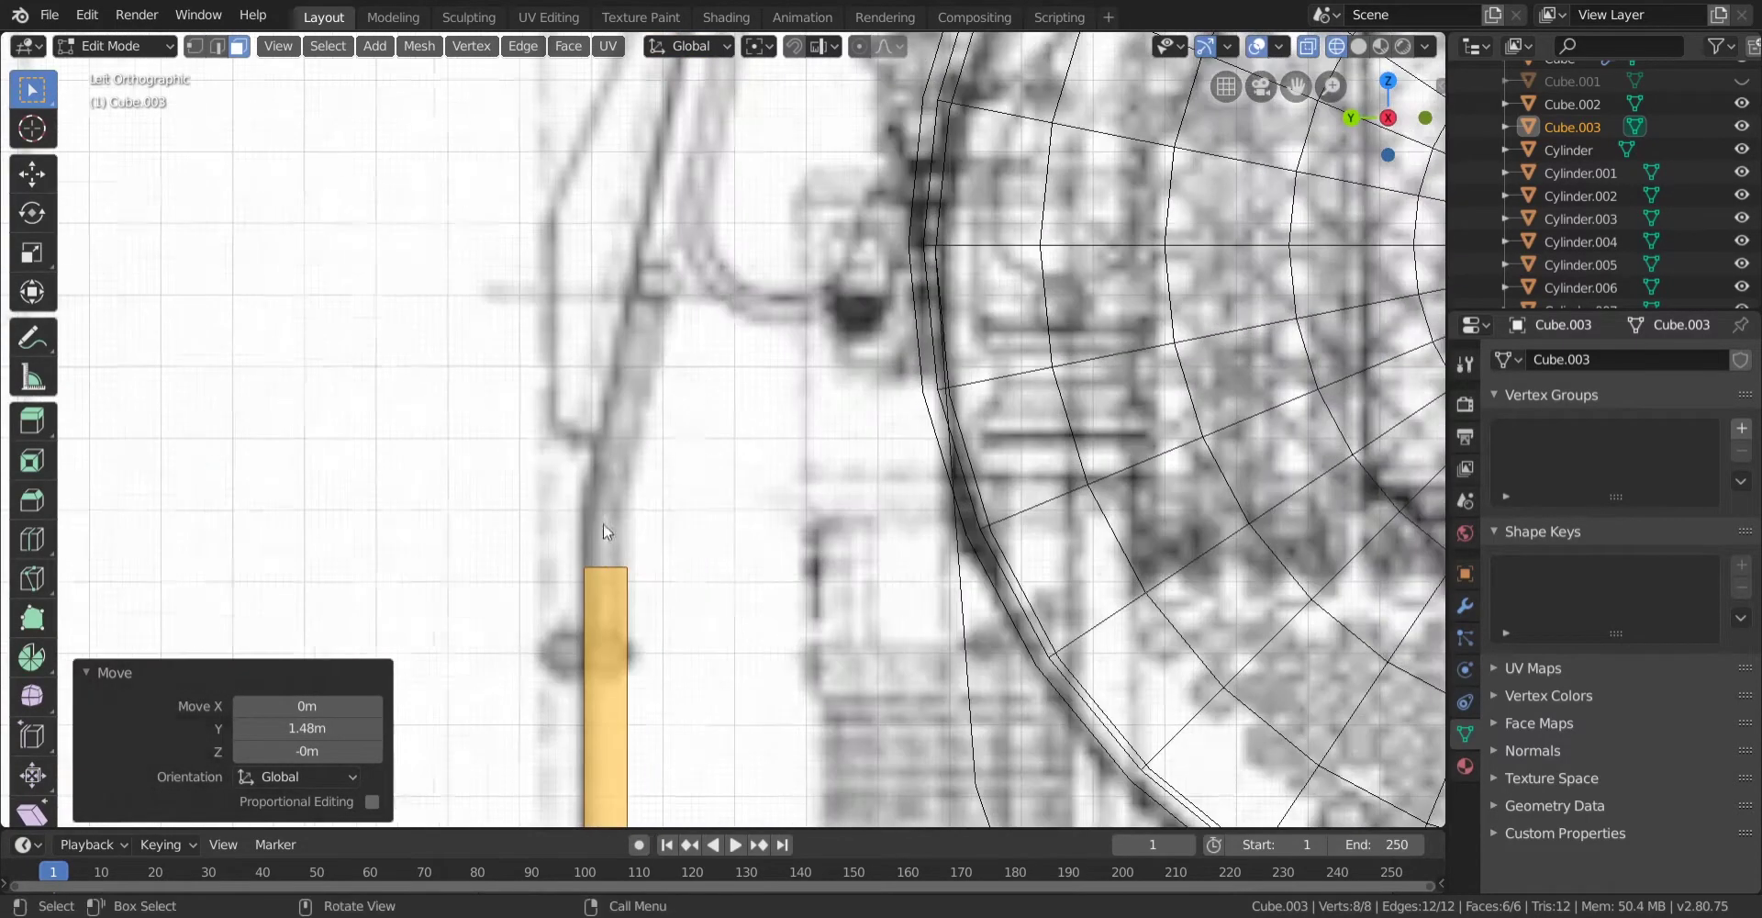
{"action": "left_click_drag", "start_coordinate": [675, 595], "coordinate": [715, 599]}
{"action": "middle_click_drag", "start_coordinate": [704, 523], "coordinate": [688, 657], "text": "shift"}
{"action": "scroll", "coordinate": [645, 653], "scroll_direction": "down", "scroll_amount": 1}
{"action": "key", "text": "e"}
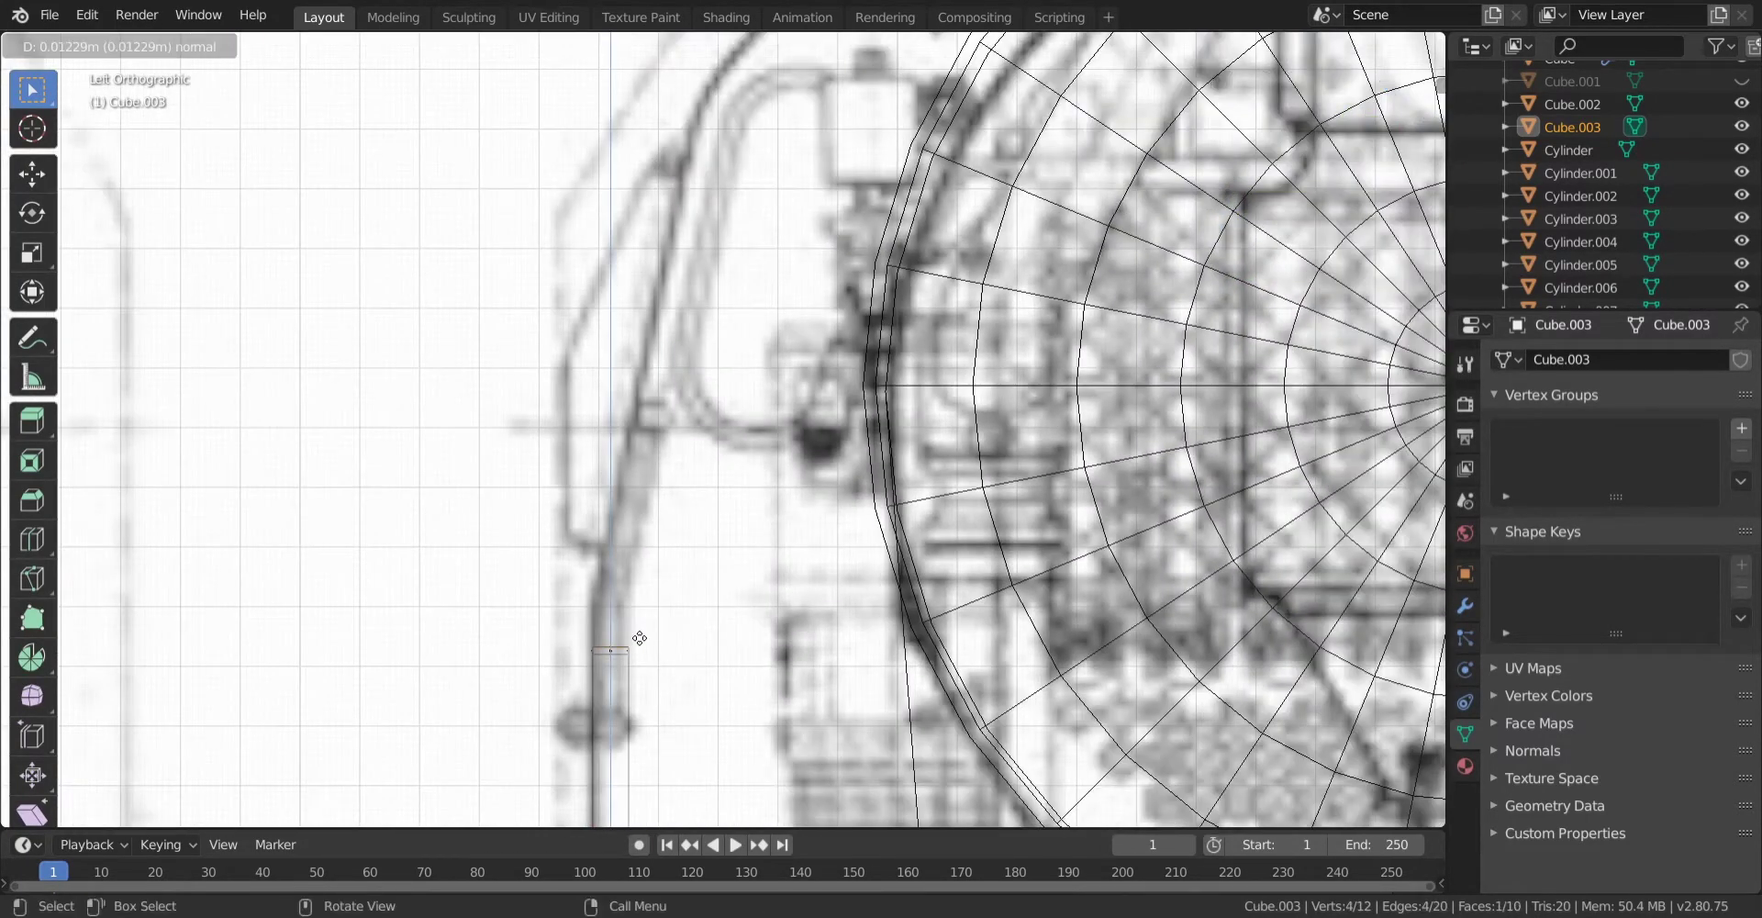
{"action": "left_click", "coordinate": [727, 131]}
{"action": "scroll", "coordinate": [676, 464], "scroll_direction": "down", "scroll_amount": 5}
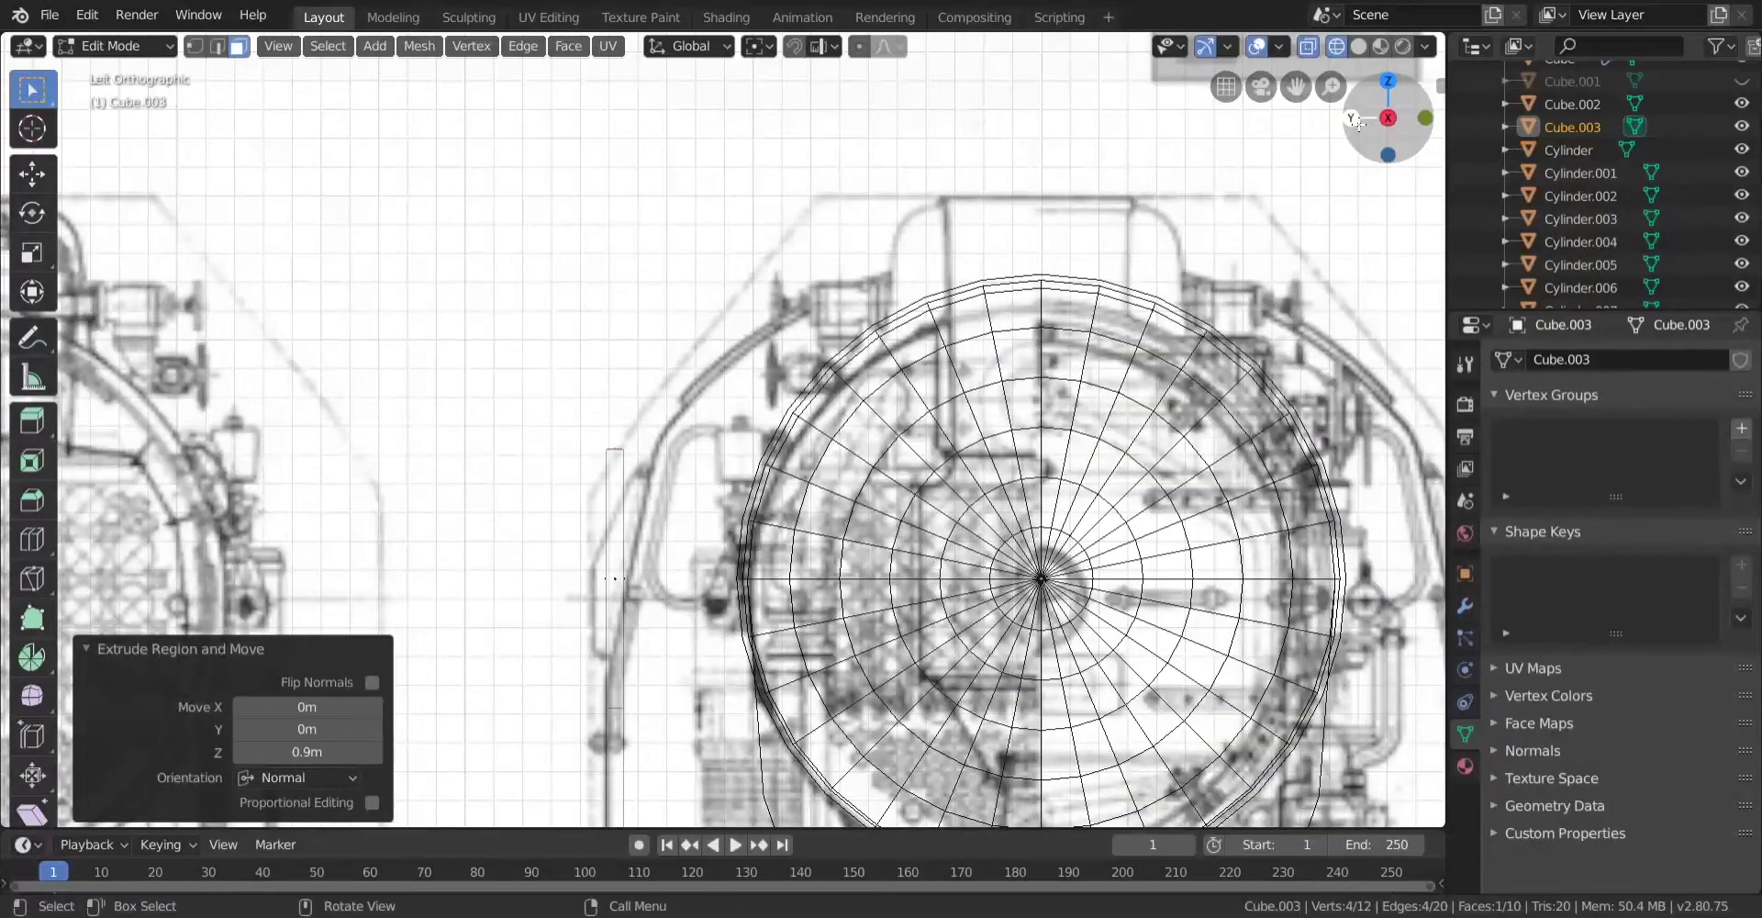
Increase the wall extrusion's height to 1 m to reach the roof's lower edge on the side blueprint.
{"action": "left_click", "coordinate": [1354, 120]}
{"action": "left_click", "coordinate": [373, 757]}
{"action": "left_click", "coordinate": [374, 758]}
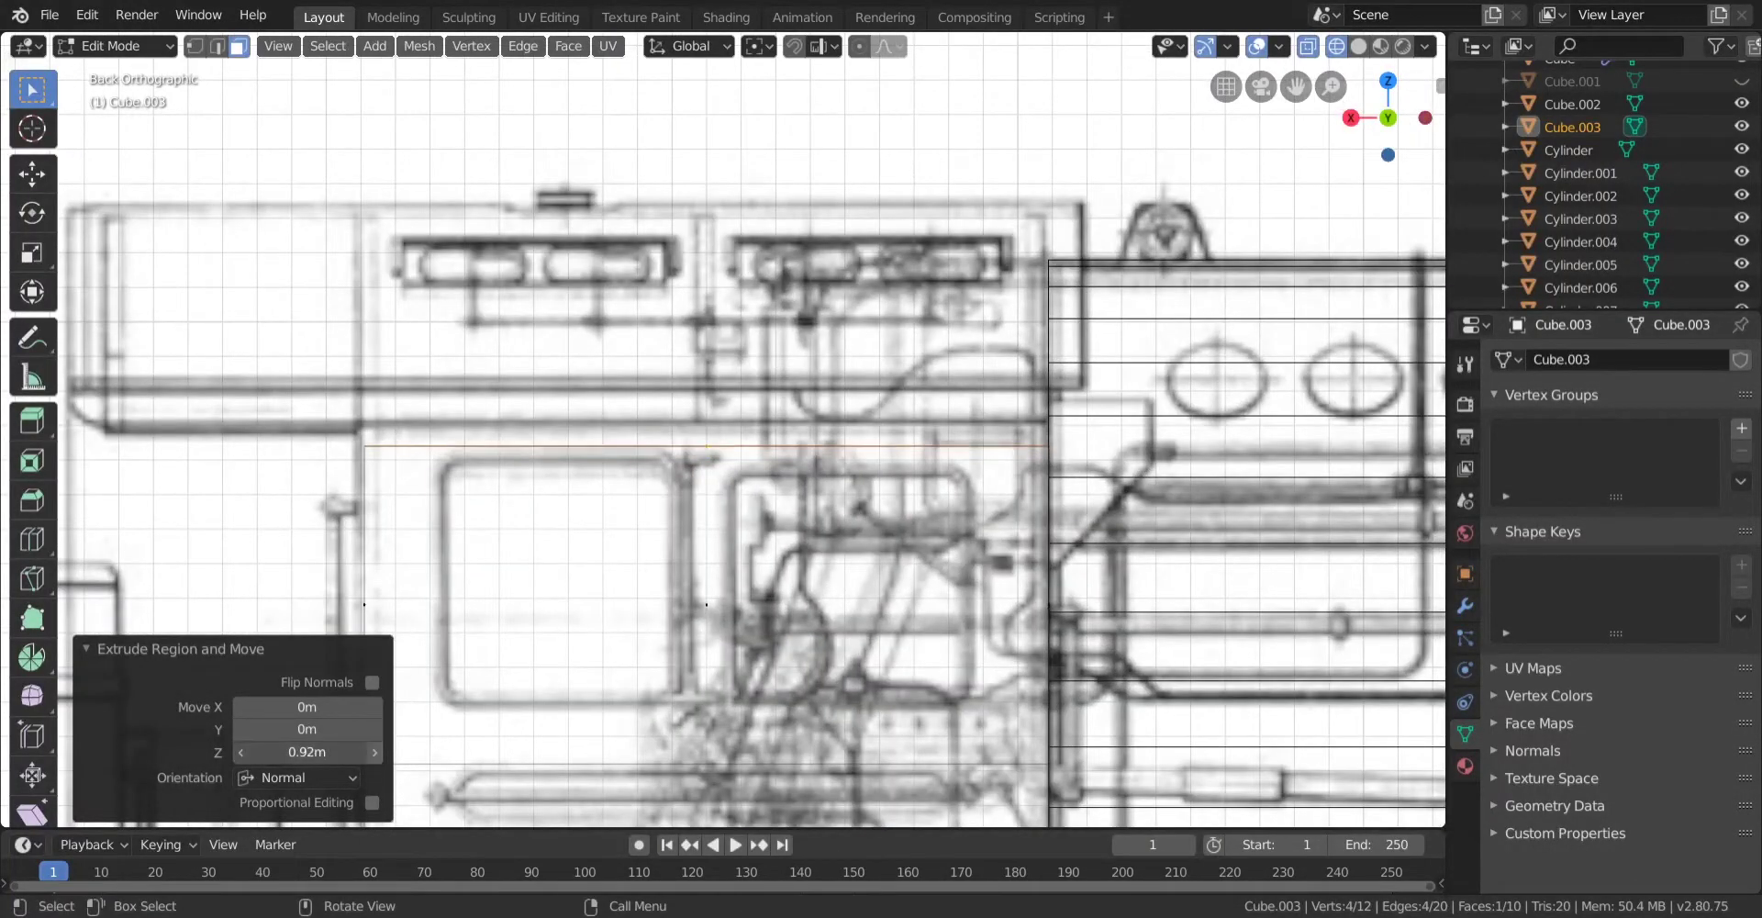
{"action": "left_click", "coordinate": [374, 757]}
{"action": "left_click", "coordinate": [374, 758]}
{"action": "left_click", "coordinate": [374, 758]}
{"action": "left_click", "coordinate": [374, 758]}
{"action": "left_click", "coordinate": [374, 758]}
{"action": "left_click", "coordinate": [372, 759]}
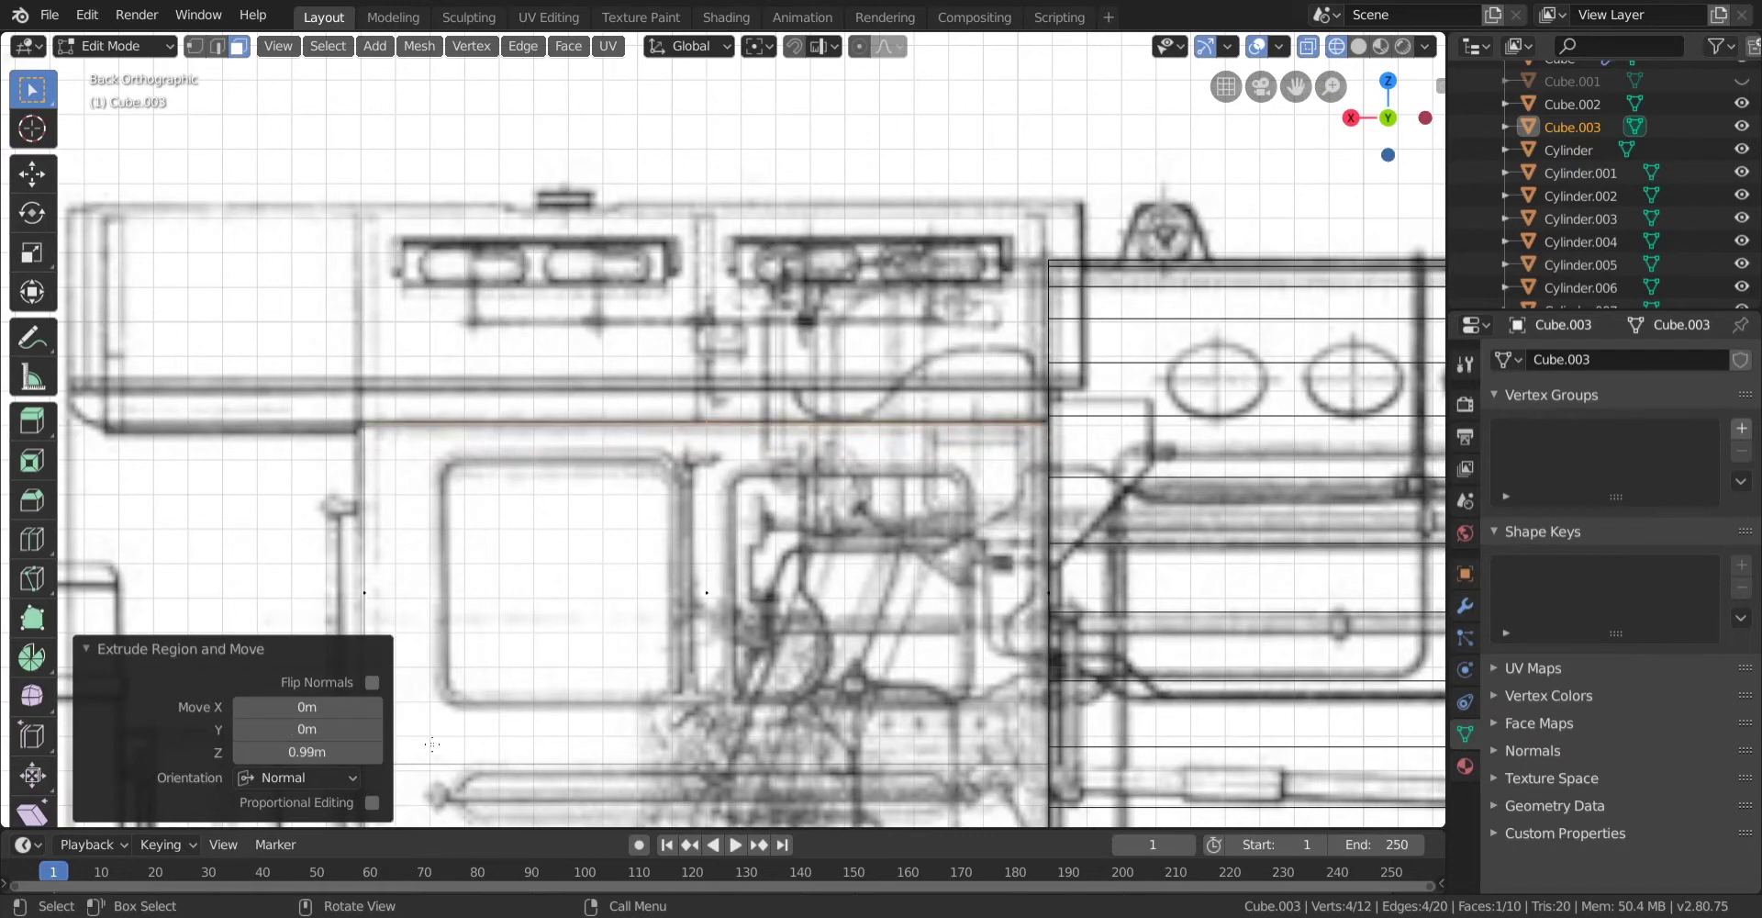
{"action": "middle_click_drag", "start_coordinate": [432, 743], "coordinate": [542, 597]}
{"action": "left_click", "coordinate": [375, 752]}
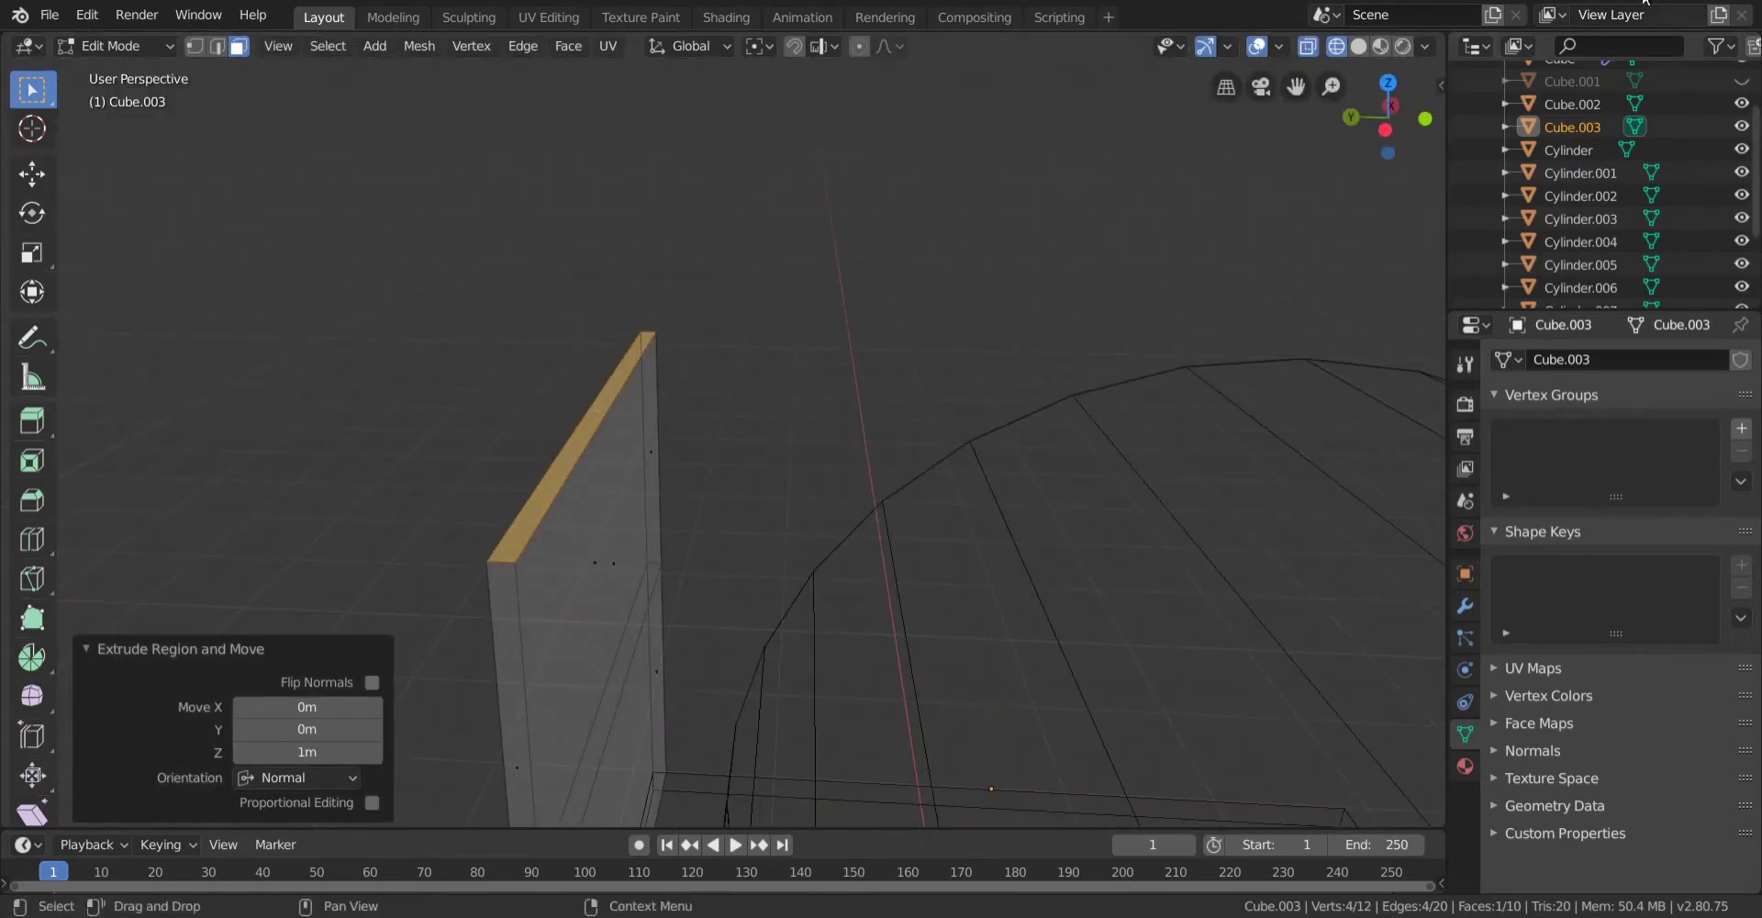
Set the extrusion's orientation to Global and its Y move to -0.21 m so the upper wall leans inward along the blueprint.
{"action": "left_click", "coordinate": [1384, 129]}
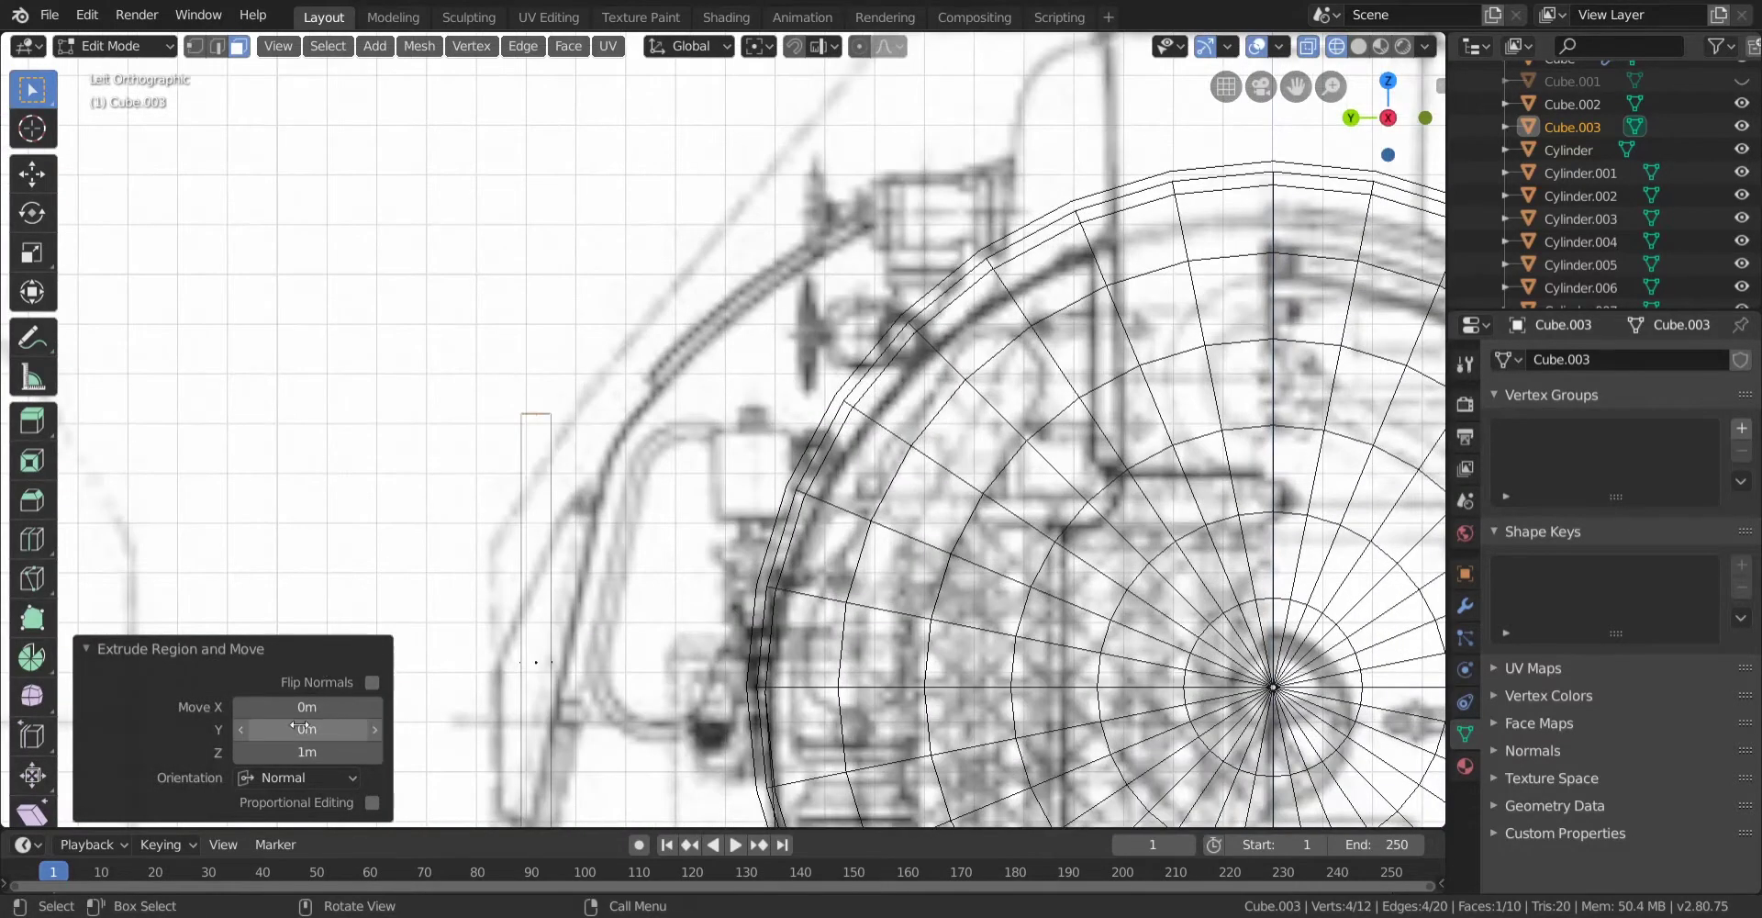
{"action": "left_click_drag", "start_coordinate": [312, 728], "coordinate": [276, 729]}
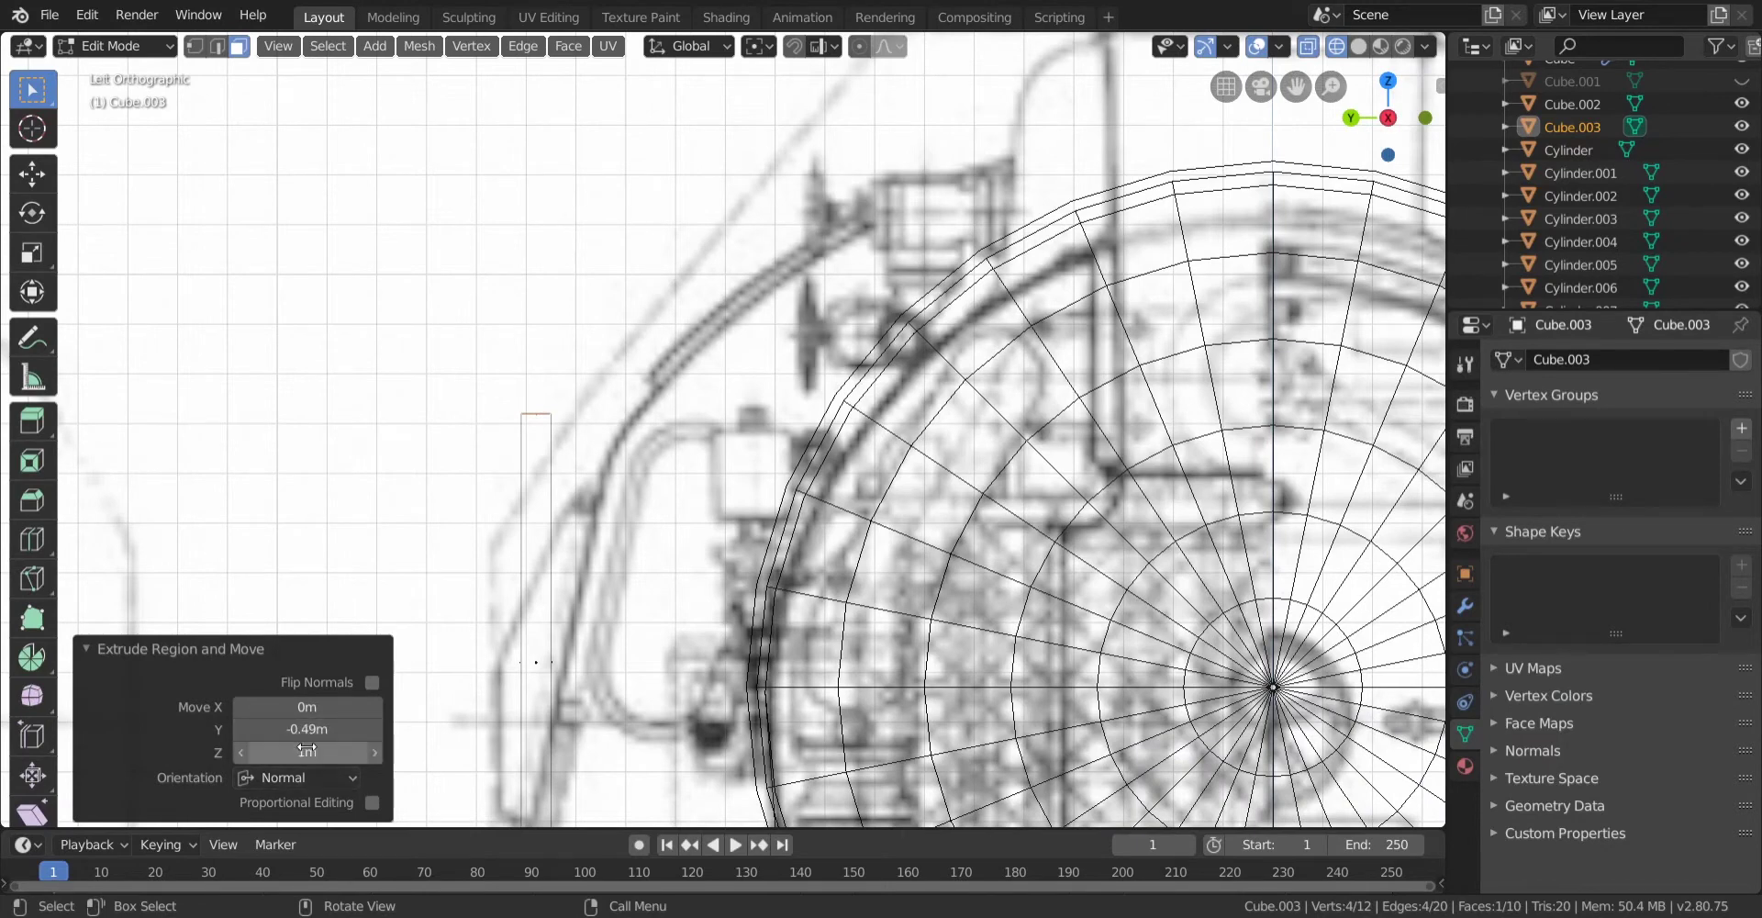
{"action": "left_click", "coordinate": [315, 777]}
{"action": "left_click", "coordinate": [293, 745]}
{"action": "left_click_drag", "start_coordinate": [293, 728], "coordinate": [323, 729]}
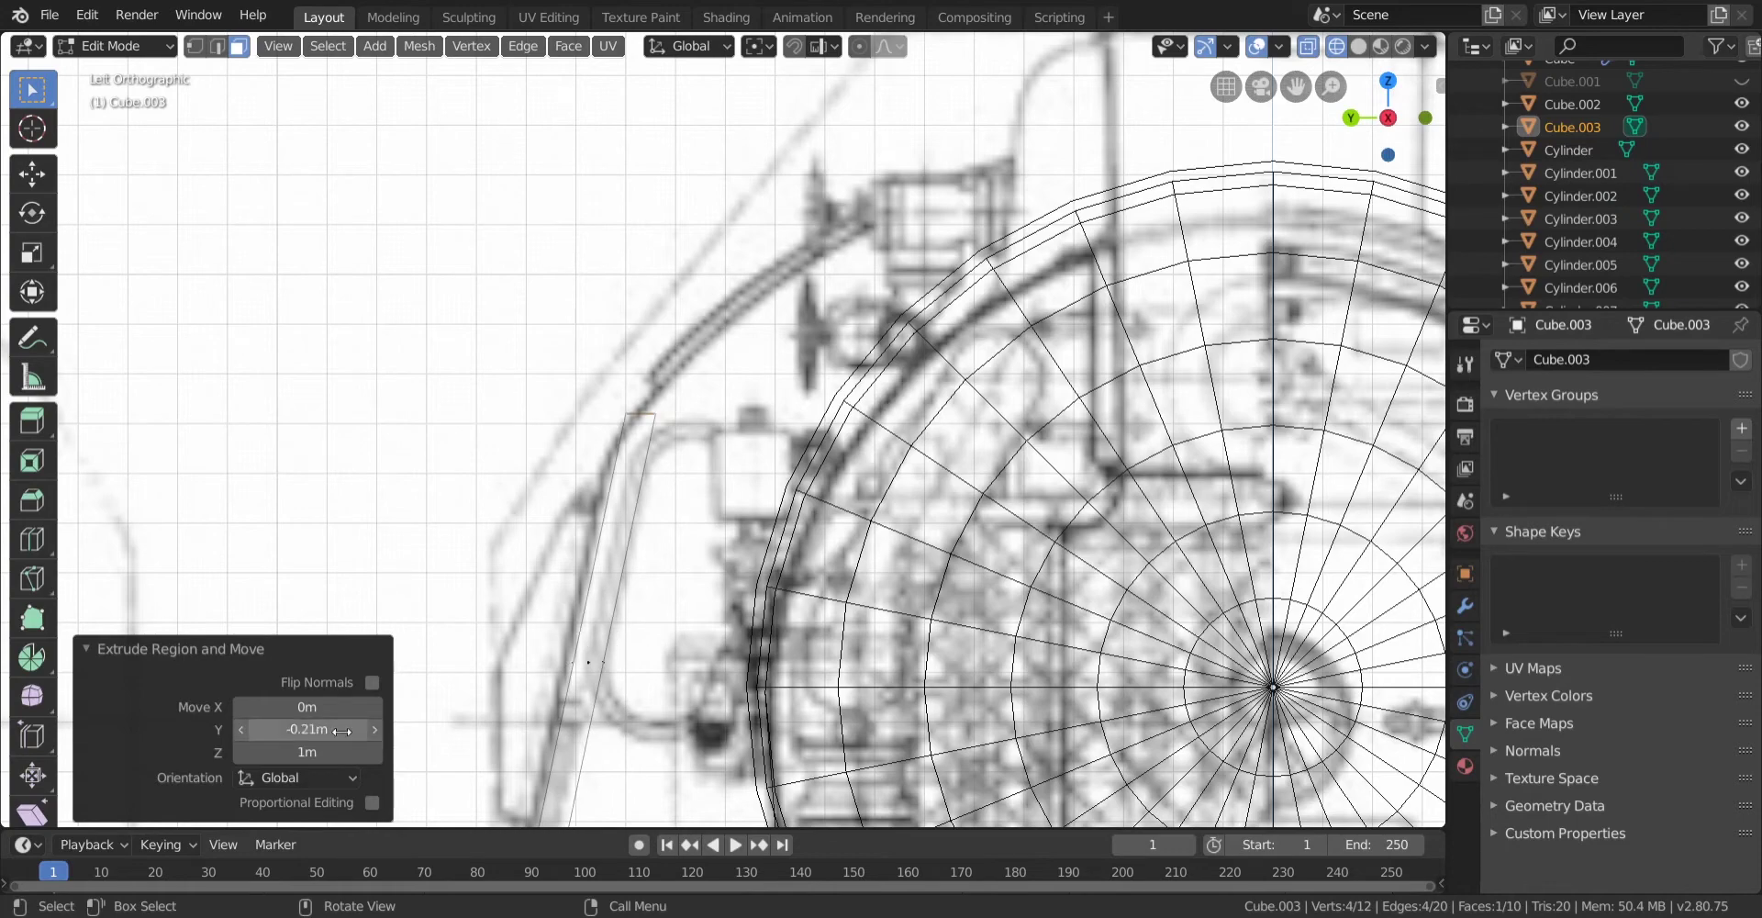
{"action": "scroll", "coordinate": [753, 391], "scroll_direction": "down", "scroll_amount": 6}
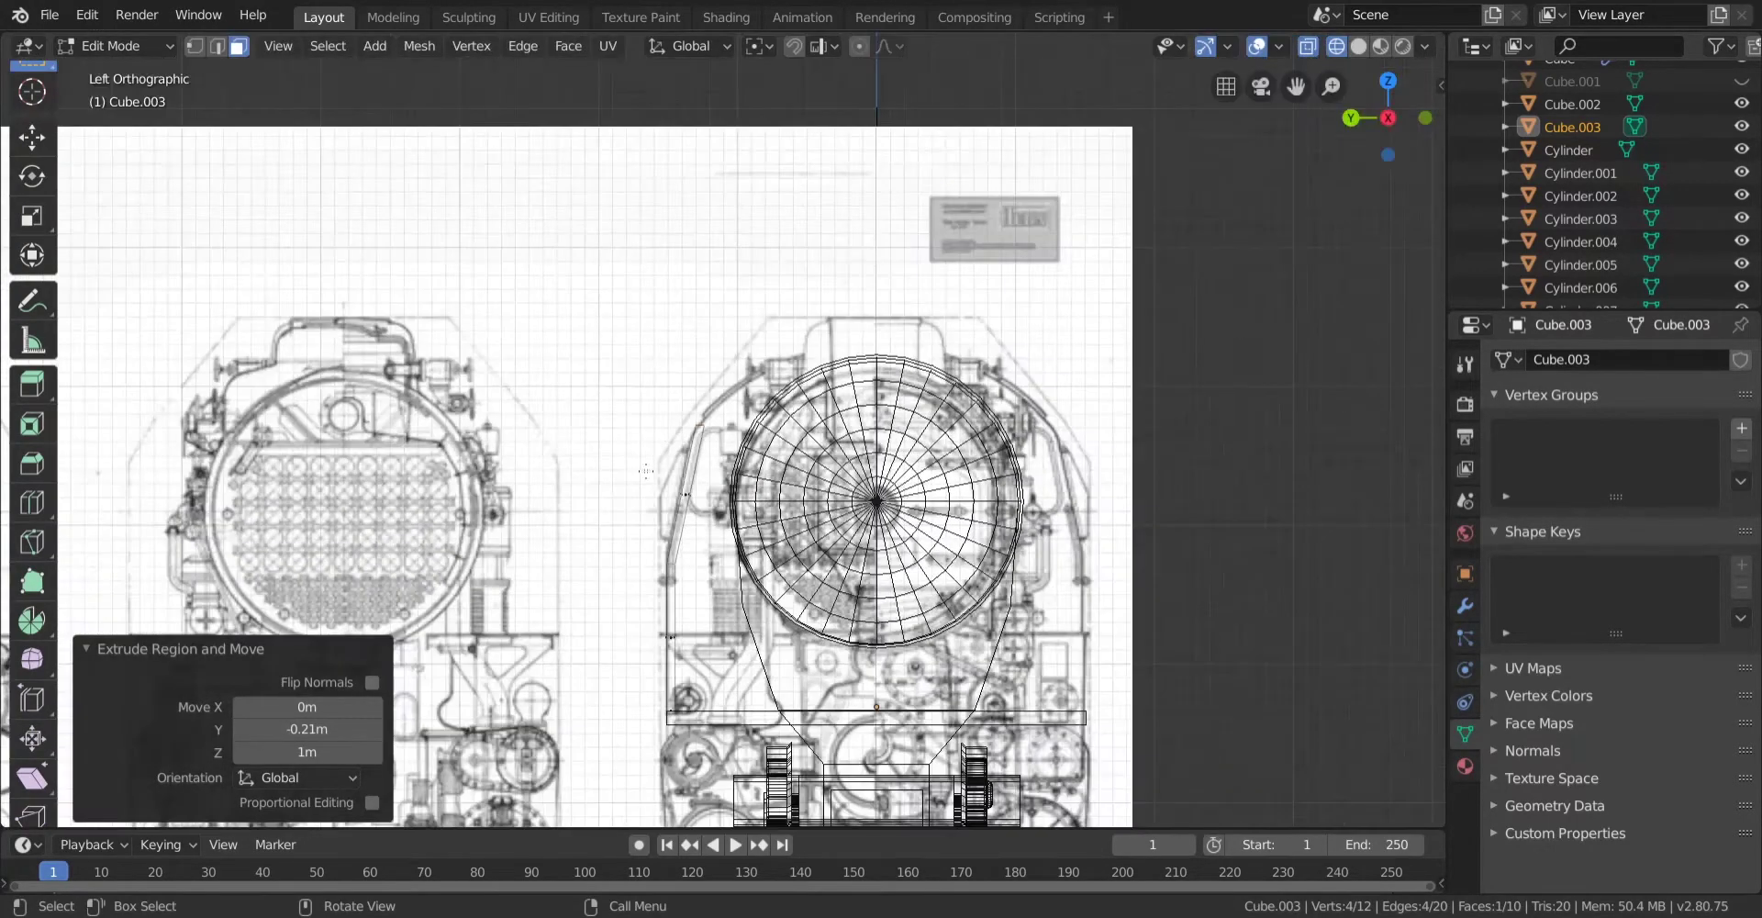
{"action": "middle_click_drag", "start_coordinate": [646, 471], "coordinate": [877, 515]}
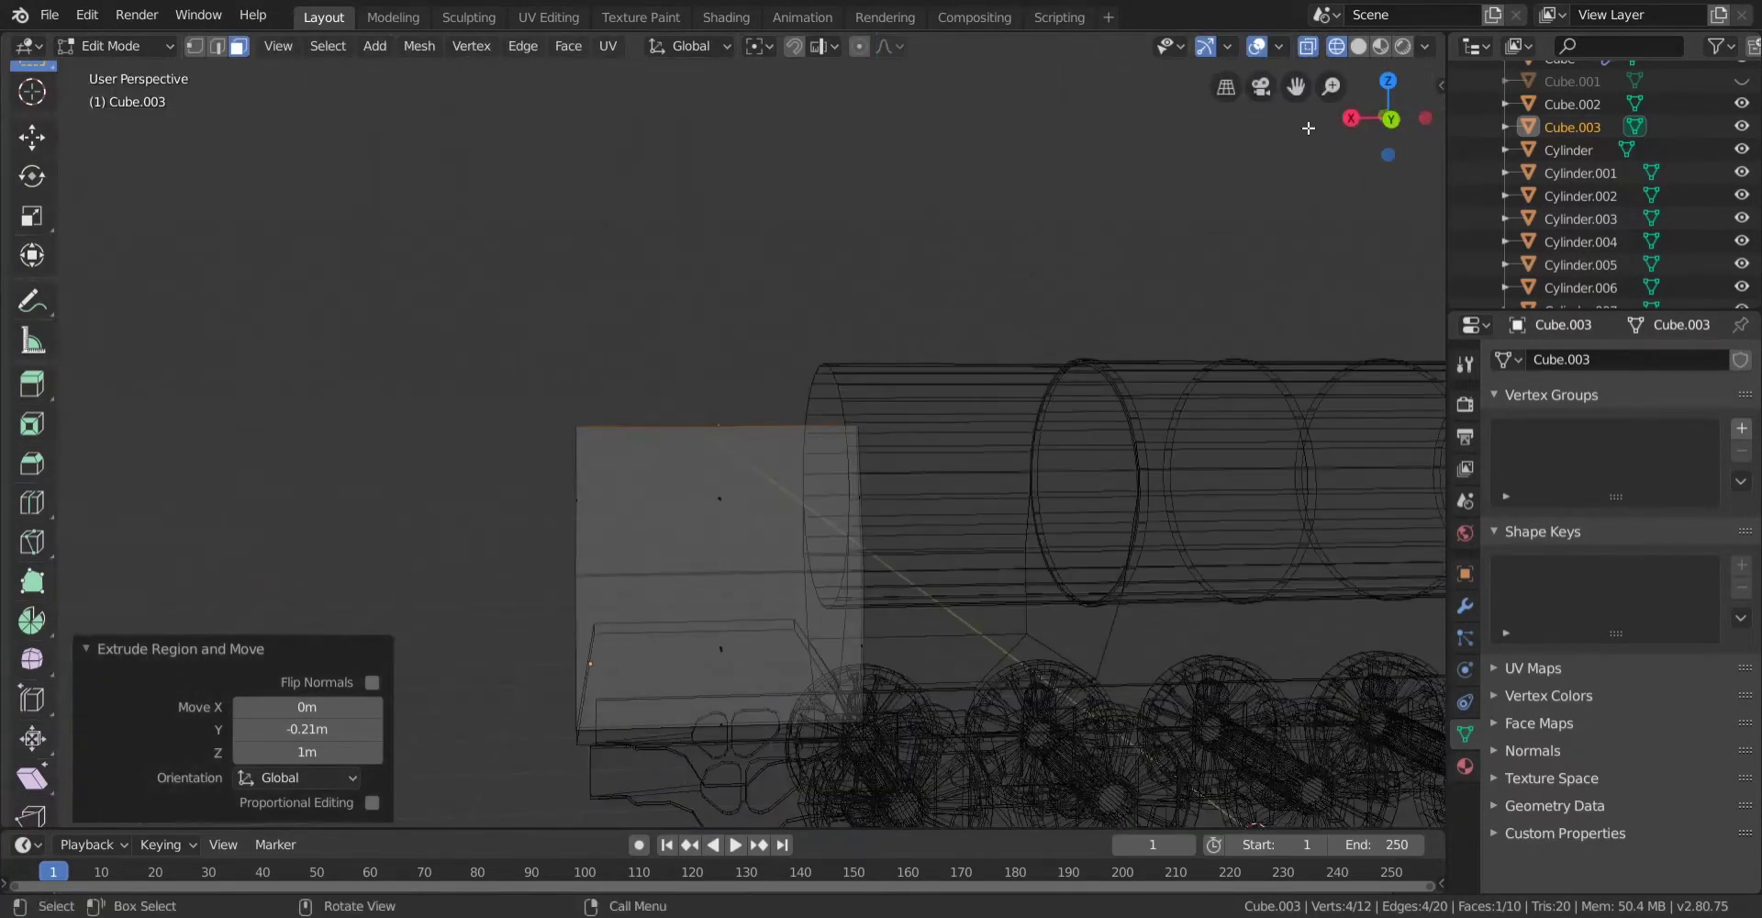
Try to duplicate the whole cab side wall mesh in place while editing it.
{"action": "left_click", "coordinate": [1389, 120]}
{"action": "key", "text": "a"}
{"action": "middle_click_drag", "start_coordinate": [816, 631], "coordinate": [823, 495], "text": "shift"}
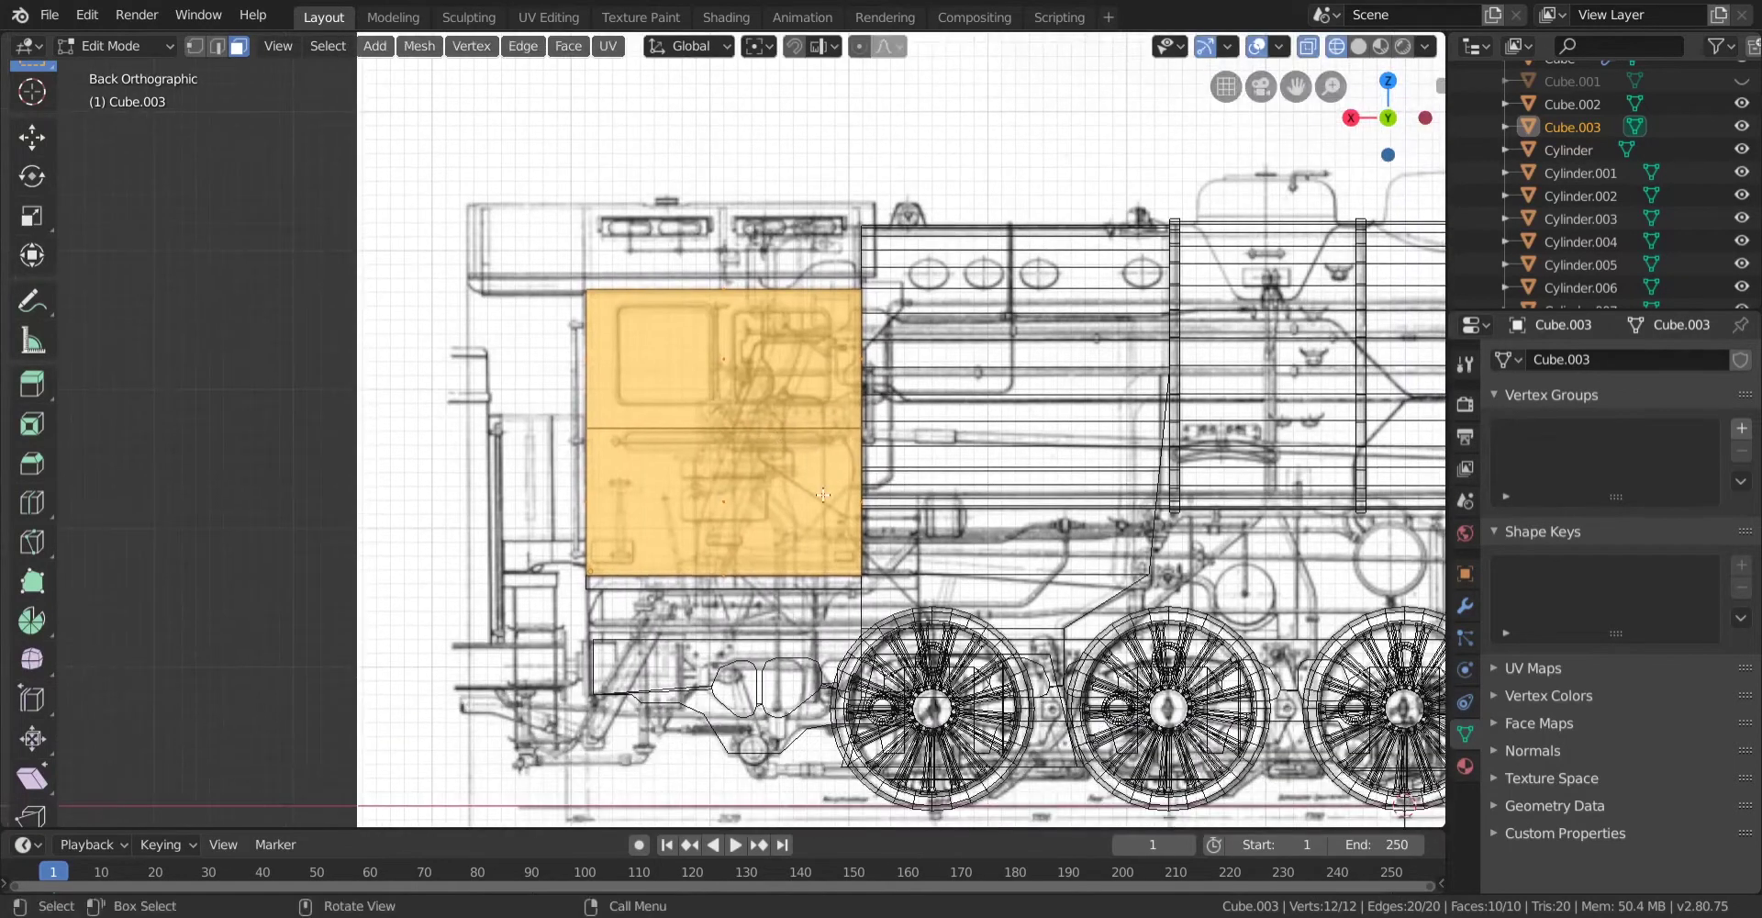
{"action": "scroll", "coordinate": [823, 495], "scroll_direction": "up", "scroll_amount": 4}
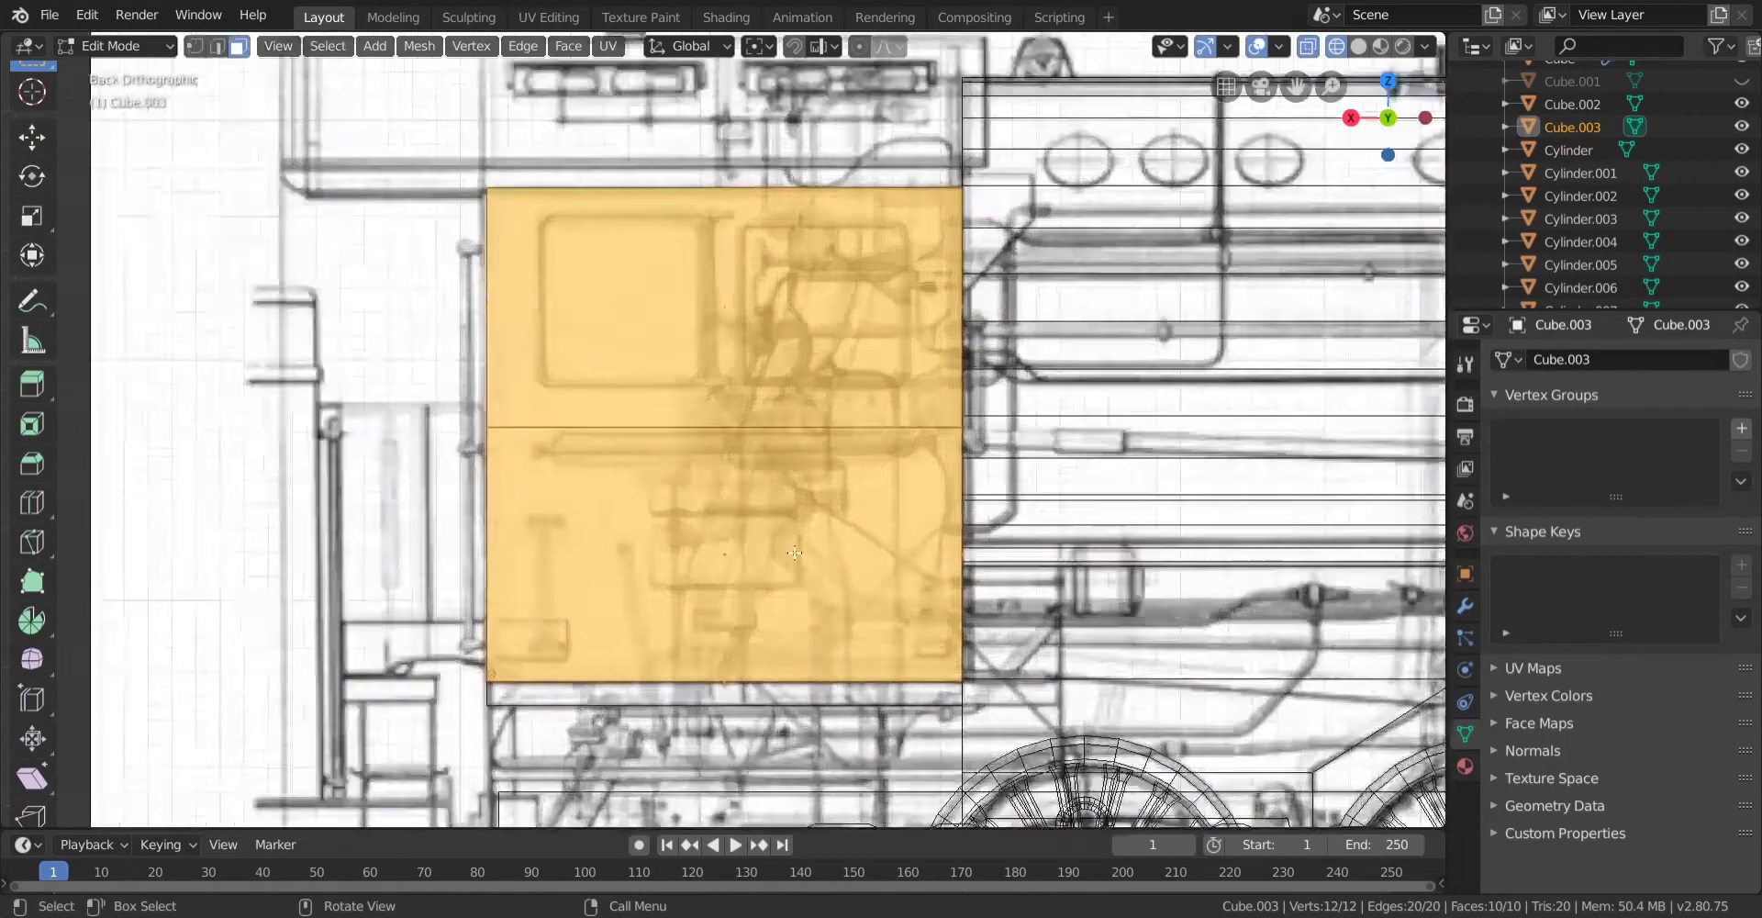
{"action": "key", "text": "shift+d"}
{"action": "key", "text": "Escape"}
{"action": "right_click", "coordinate": [804, 548]}
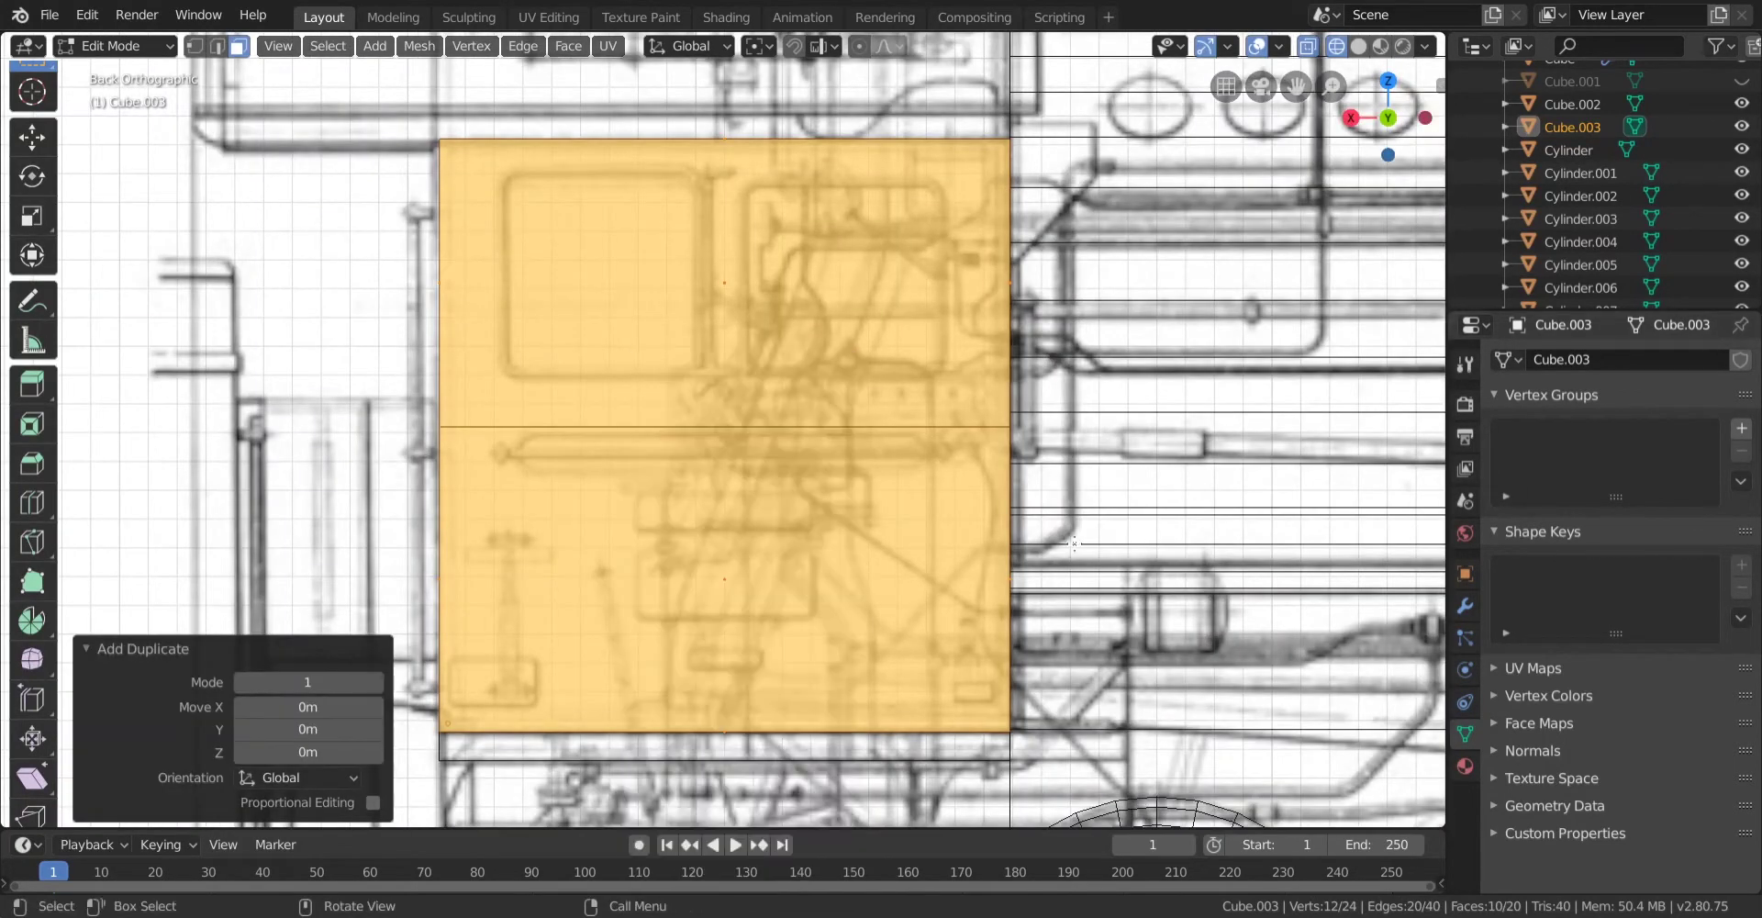
{"action": "key", "text": "Tab"}
{"action": "key", "text": "ctrl+z"}
{"action": "left_click", "coordinate": [877, 560]}
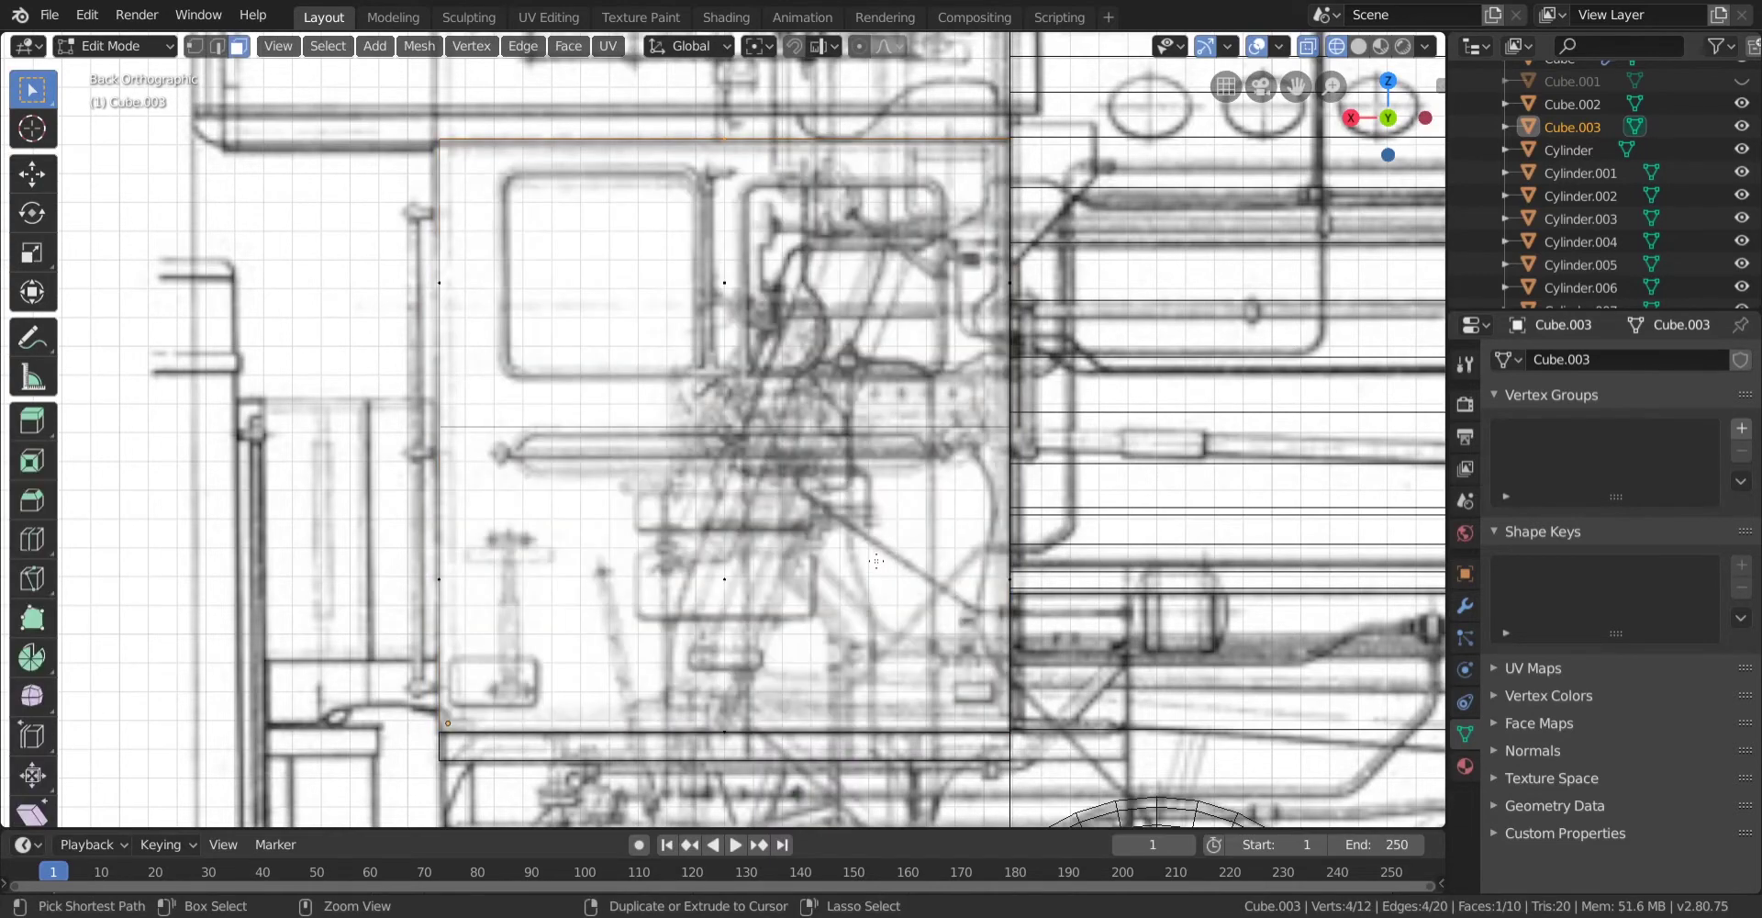
{"action": "scroll", "coordinate": [748, 498], "scroll_direction": "down", "scroll_amount": 5}
{"action": "key", "text": "a"}
{"action": "scroll", "coordinate": [734, 447], "scroll_direction": "up", "scroll_amount": 2}
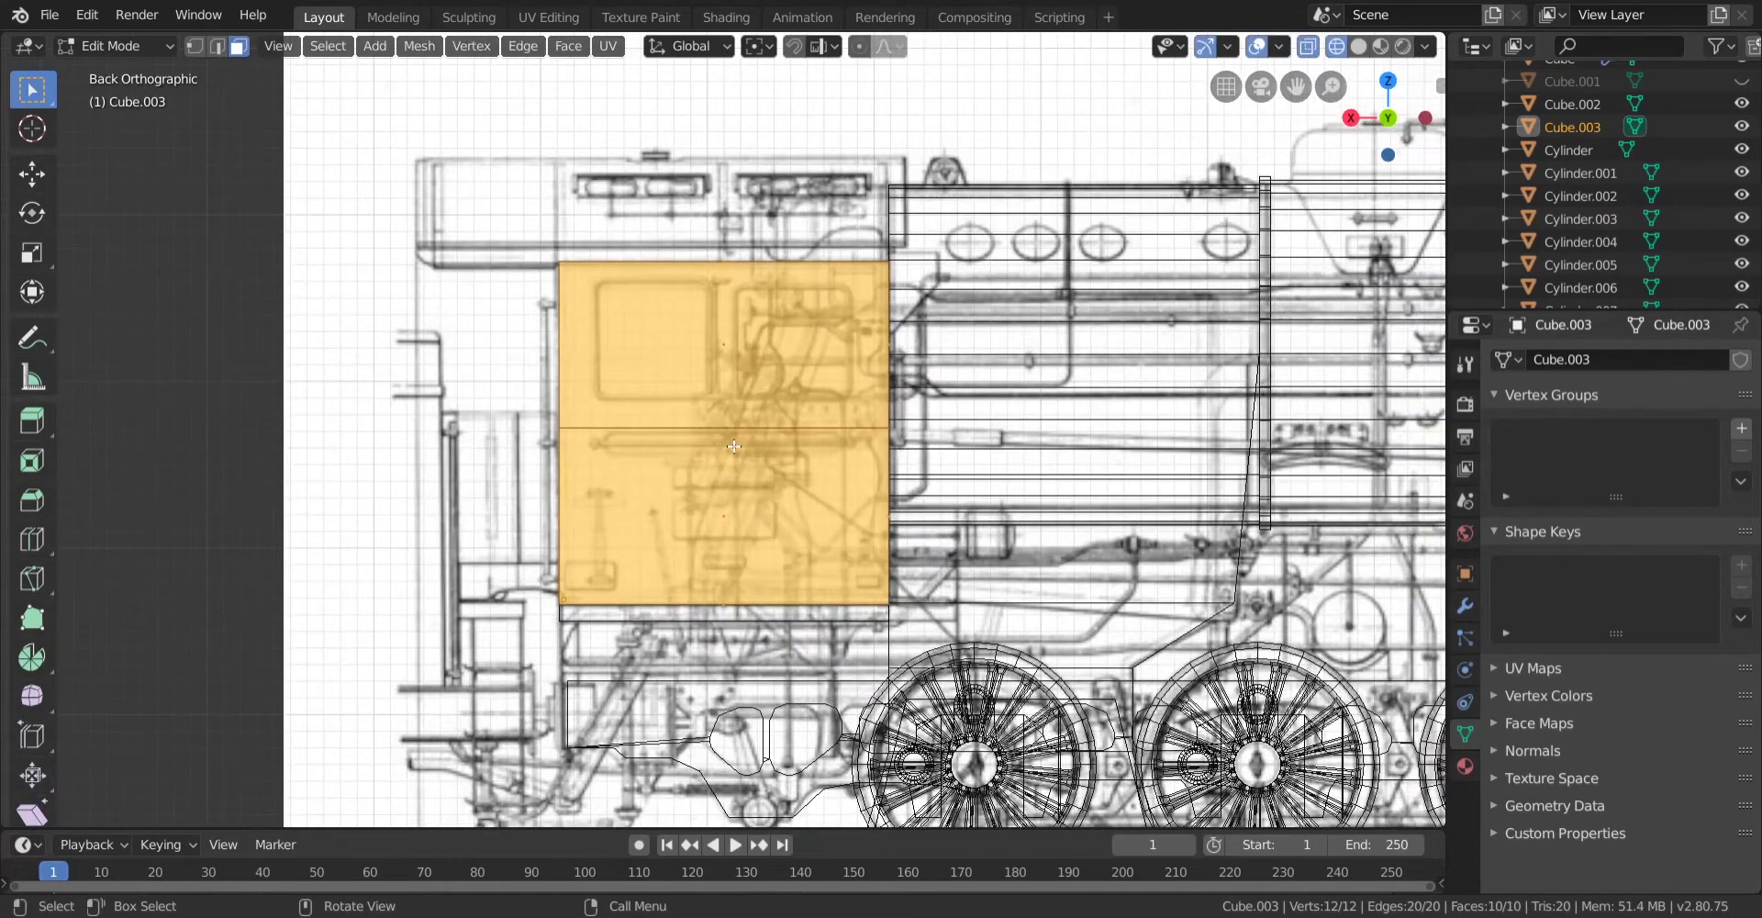
{"action": "key", "text": "p"}
{"action": "key", "text": "Tab"}
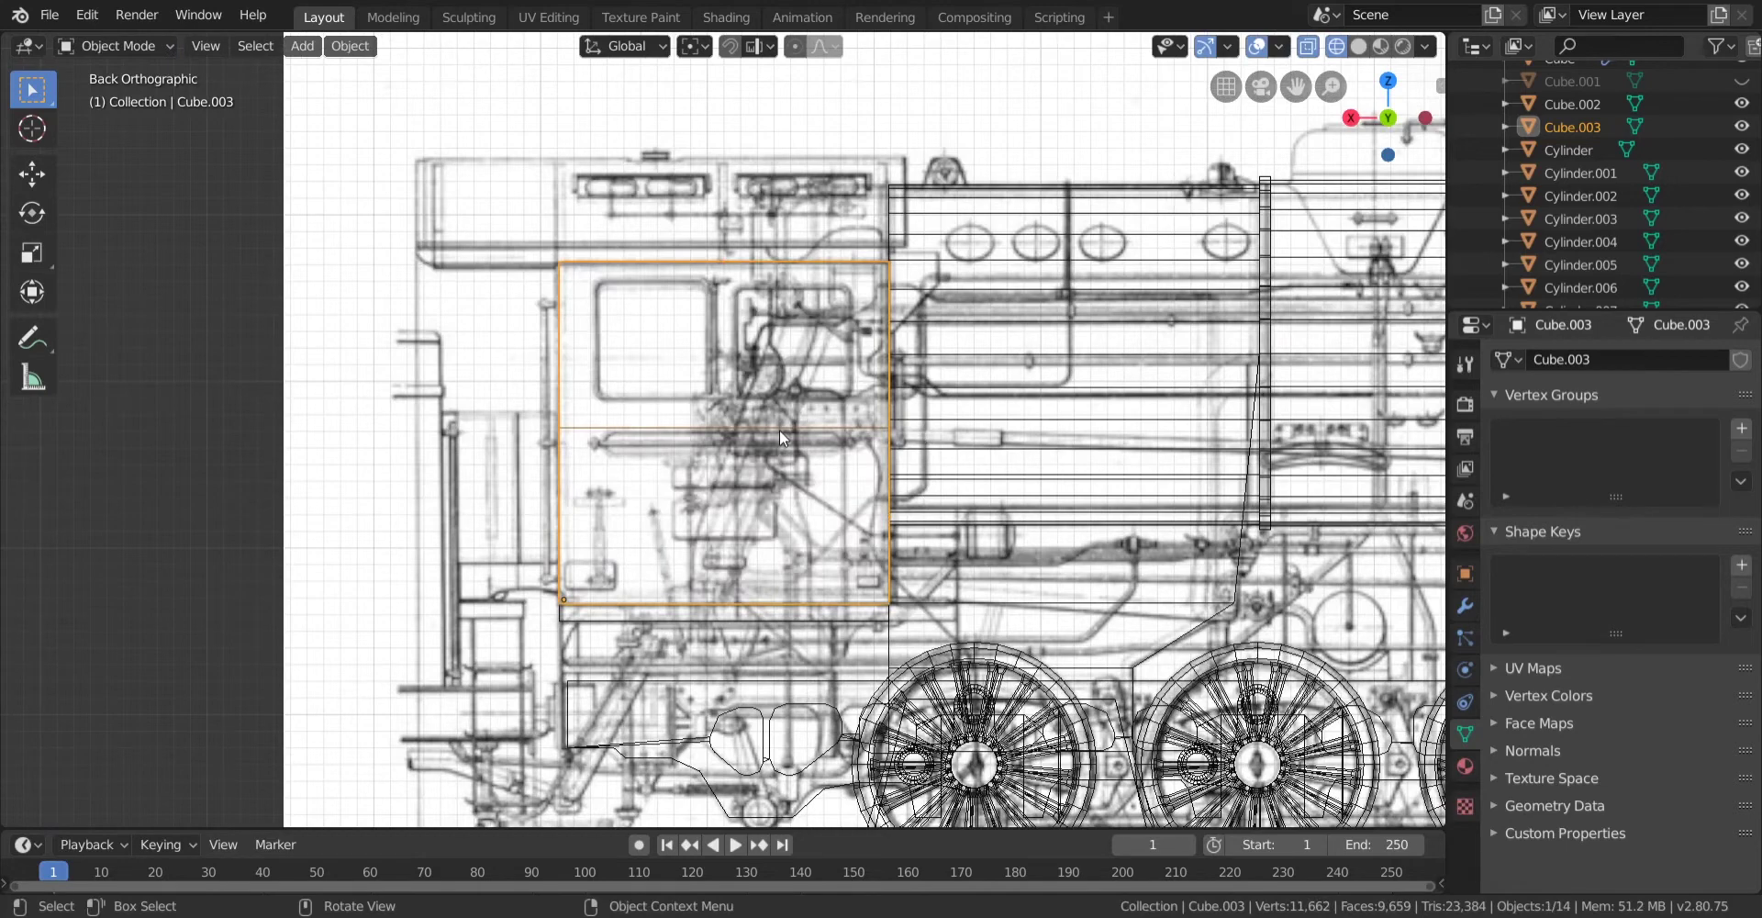
Show the model in solid shading and duplicate the cab side wall object in place.
{"action": "scroll", "coordinate": [779, 429], "scroll_direction": "down", "scroll_amount": 3}
{"action": "key", "text": "z"}
{"action": "left_click", "coordinate": [840, 424]}
{"action": "mouse_move", "coordinate": [734, 426]}
{"action": "middle_mouse_down"}
{"action": "mouse_move", "coordinate": [812, 486]}
{"action": "mouse_move", "coordinate": [890, 474]}
{"action": "middle_mouse_up"}
{"action": "left_click", "coordinate": [812, 487]}
{"action": "key", "text": "ctrl+z"}
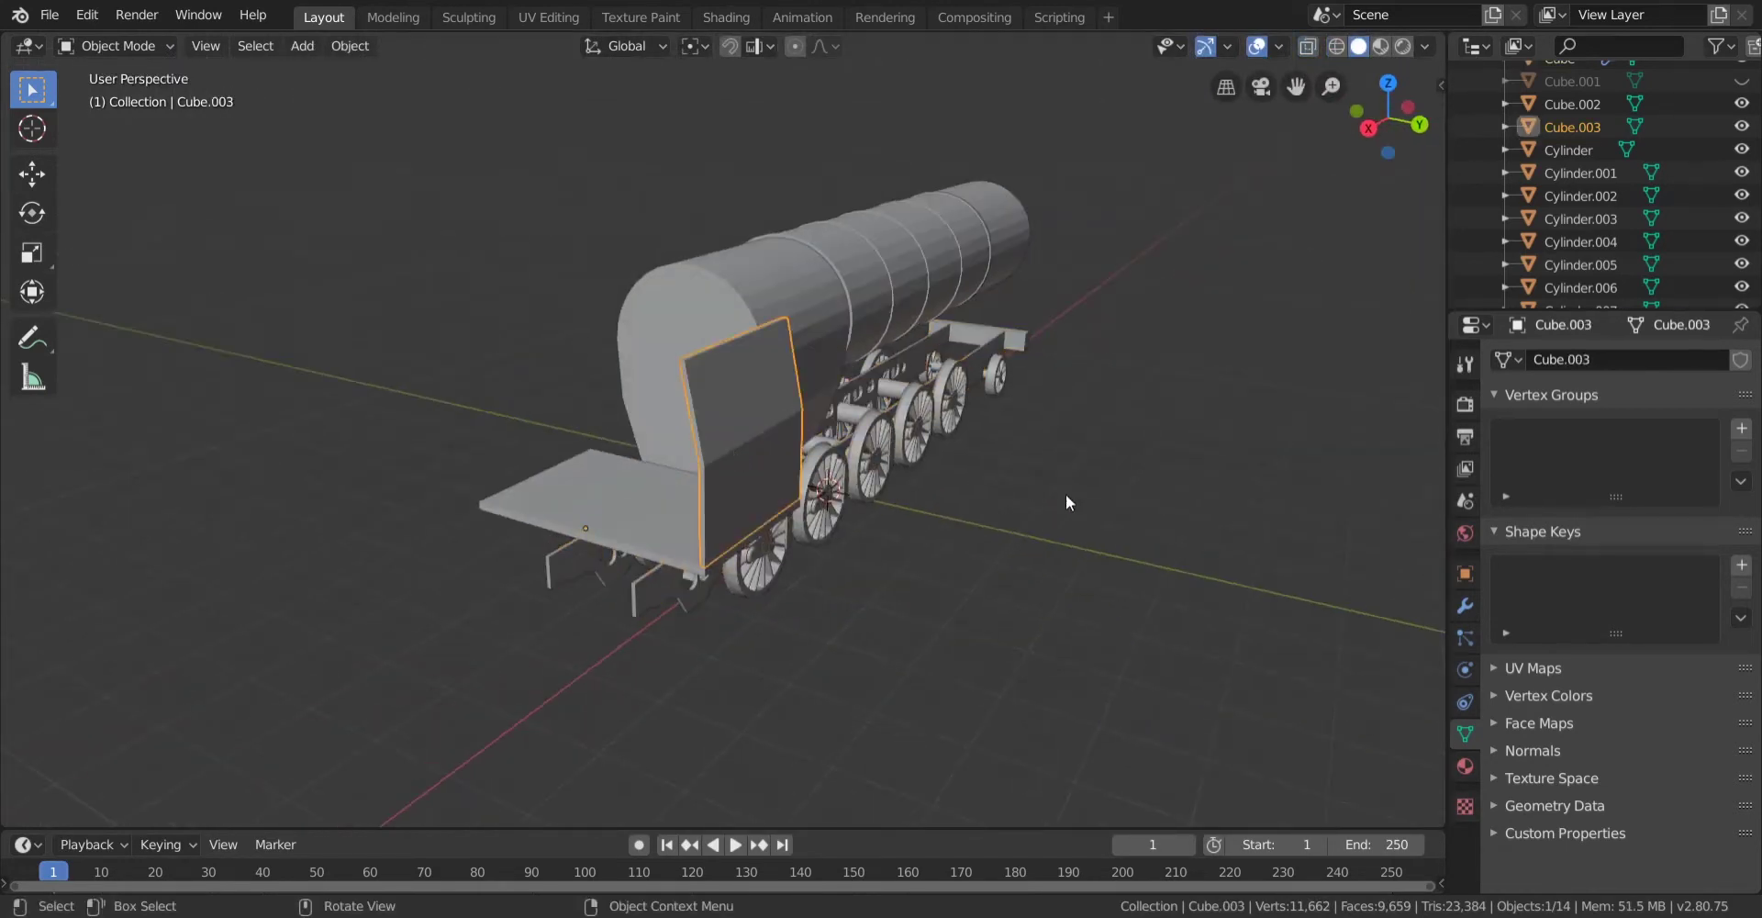
{"action": "key", "text": "shift+d"}
{"action": "right_click", "coordinate": [1072, 484]}
Mirror the duplicated cab side wall across the locomotive along the global Y axis.
{"action": "right_click", "coordinate": [657, 508]}
{"action": "mouse_move", "coordinate": [643, 477]}
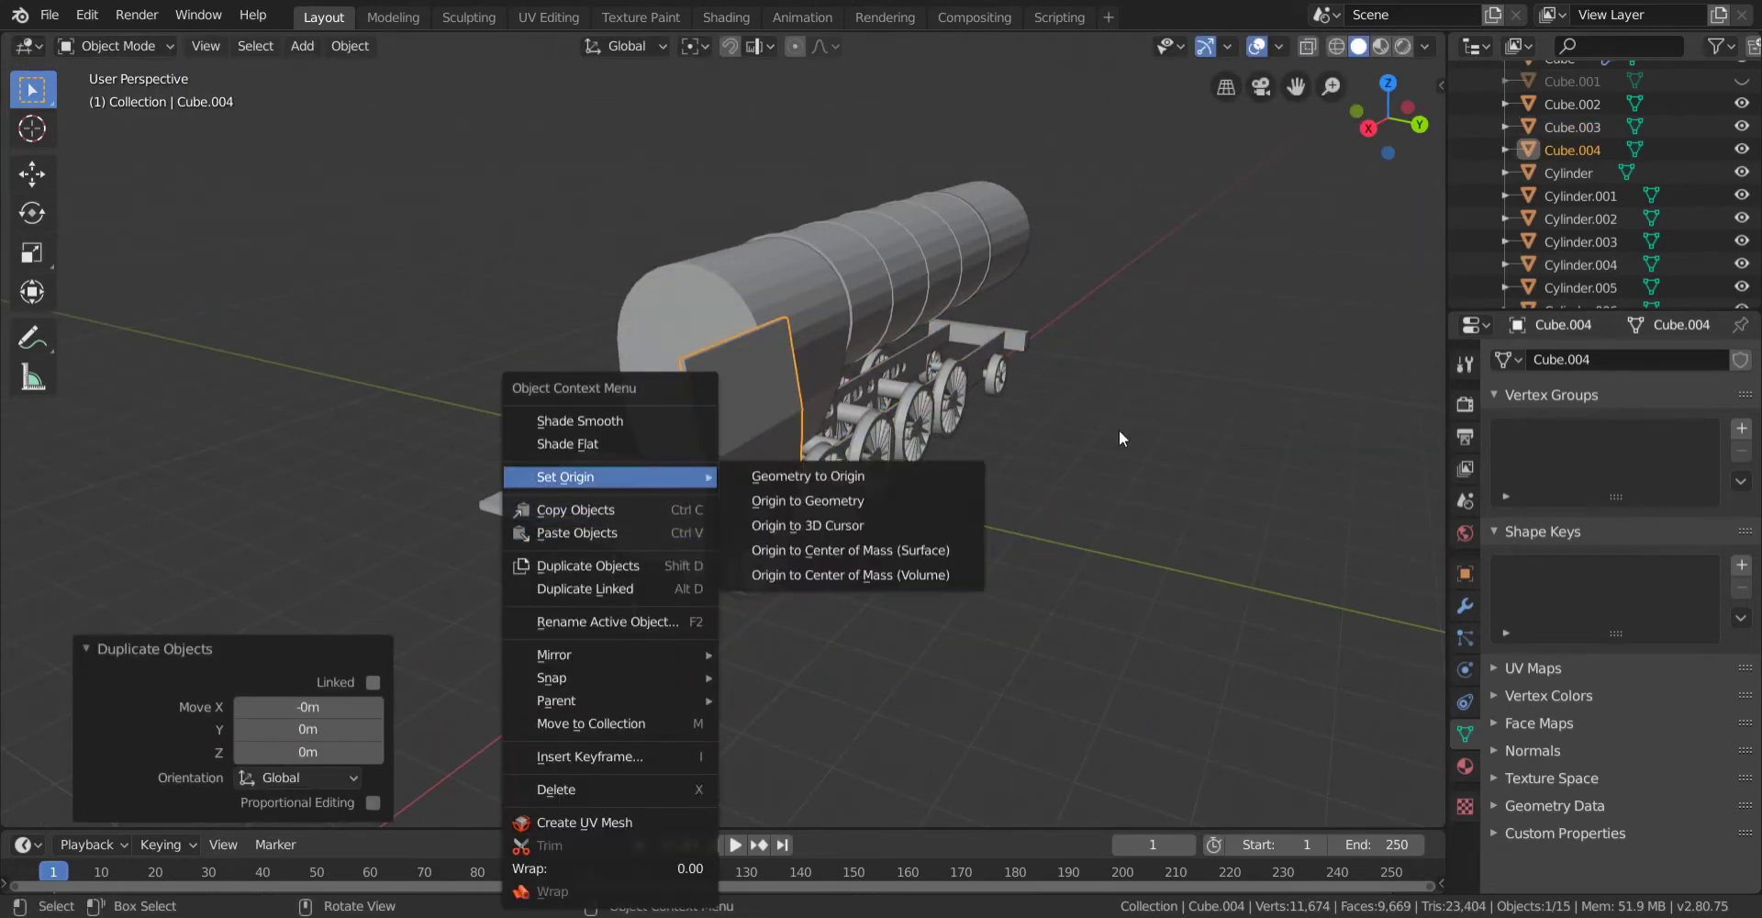
{"action": "right_click", "coordinate": [723, 373]}
{"action": "right_click", "coordinate": [721, 648]}
{"action": "mouse_move", "coordinate": [718, 652]}
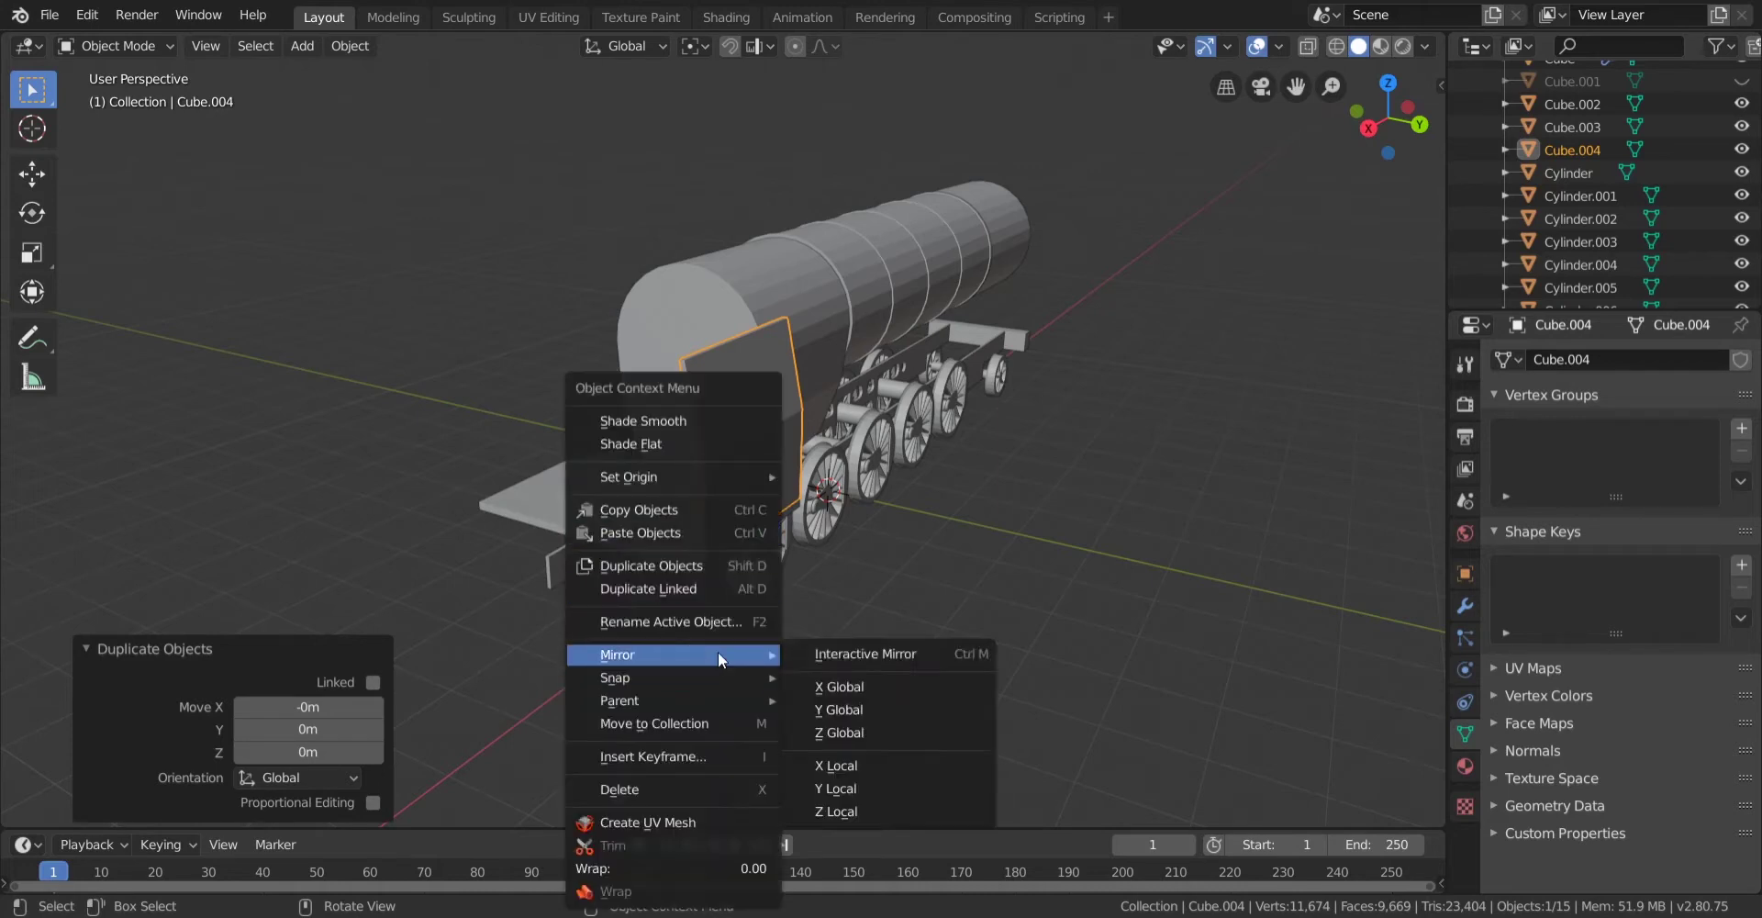
{"action": "left_click", "coordinate": [866, 709]}
Join the mirrored wall with the original cab side wall and apply the joined object's scale.
{"action": "middle_click_drag", "start_coordinate": [866, 708], "coordinate": [737, 475]}
{"action": "key", "text": "Tab"}
{"action": "key", "text": "Tab"}
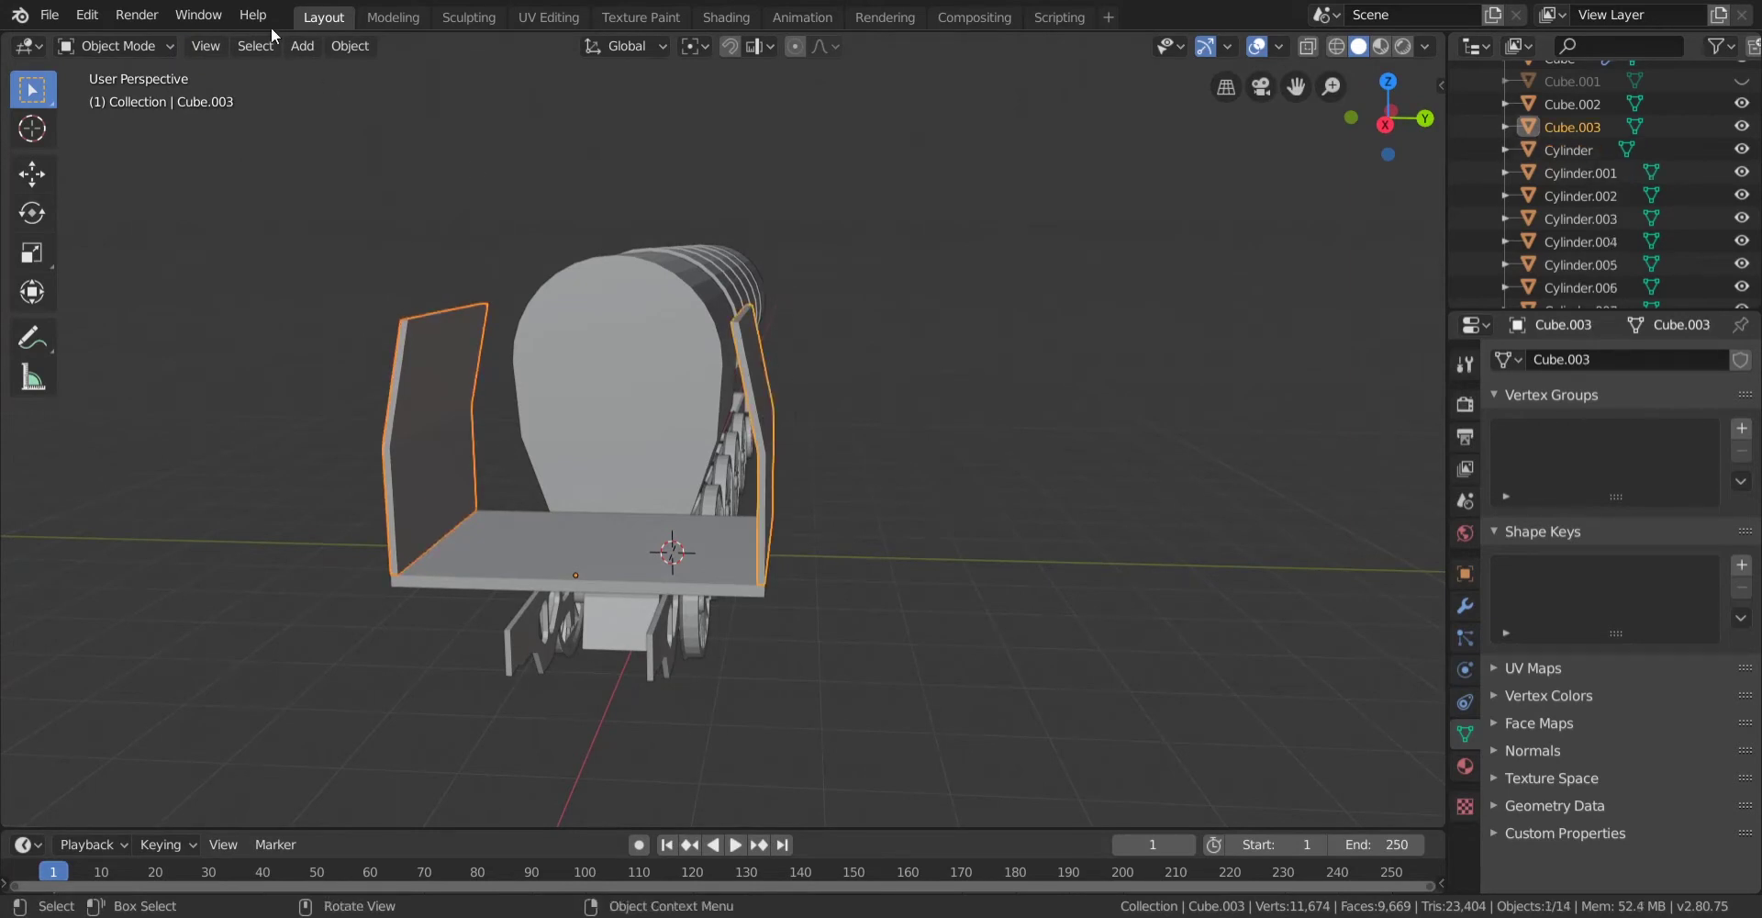
{"action": "left_click", "coordinate": [347, 46]}
{"action": "mouse_move", "coordinate": [437, 173]}
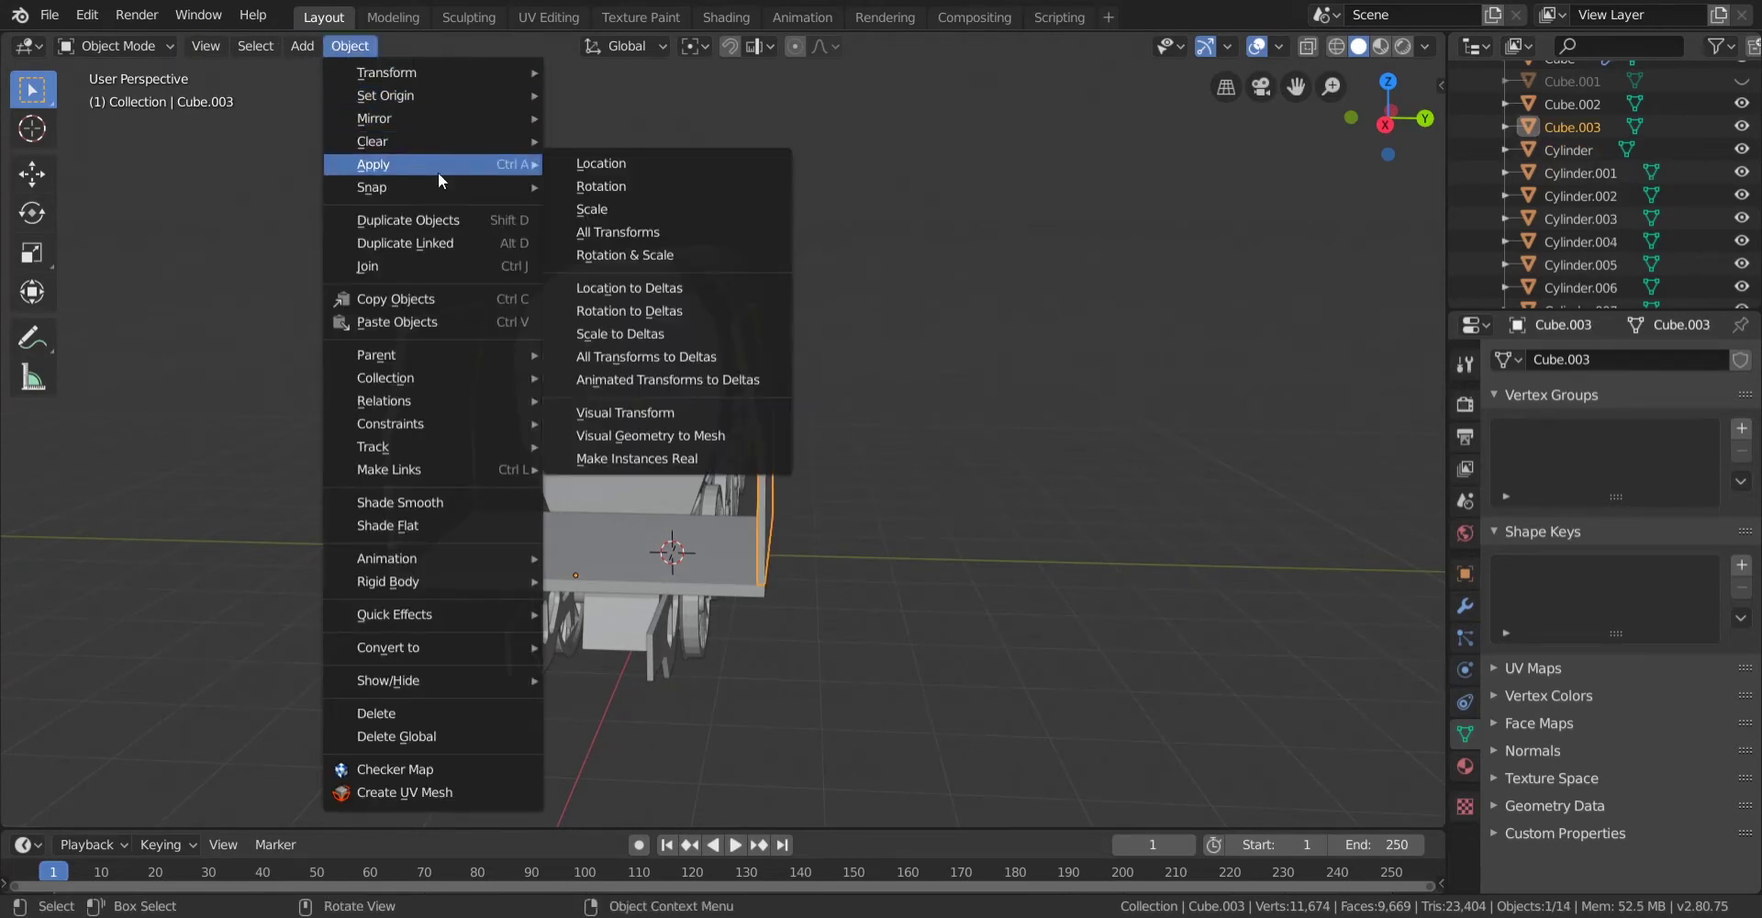
{"action": "left_click", "coordinate": [647, 202]}
Recalculate the normals of both cab side walls to face outward, and return to Object Mode.
{"action": "key", "text": "Tab"}
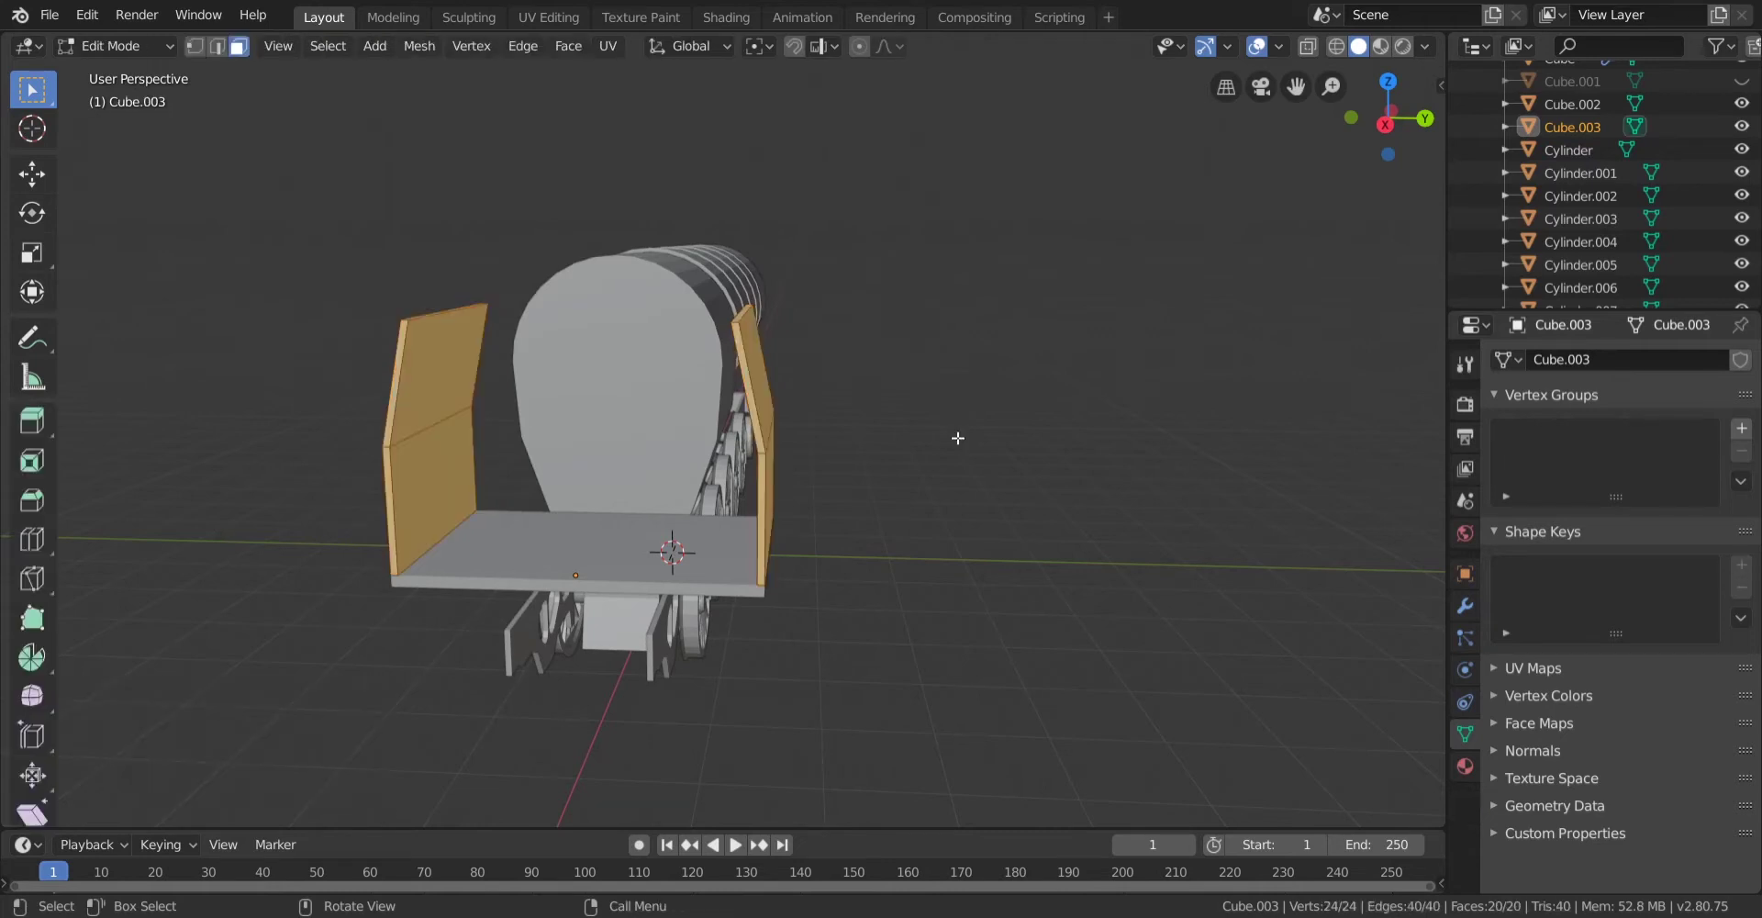
{"action": "key", "text": "shift+n"}
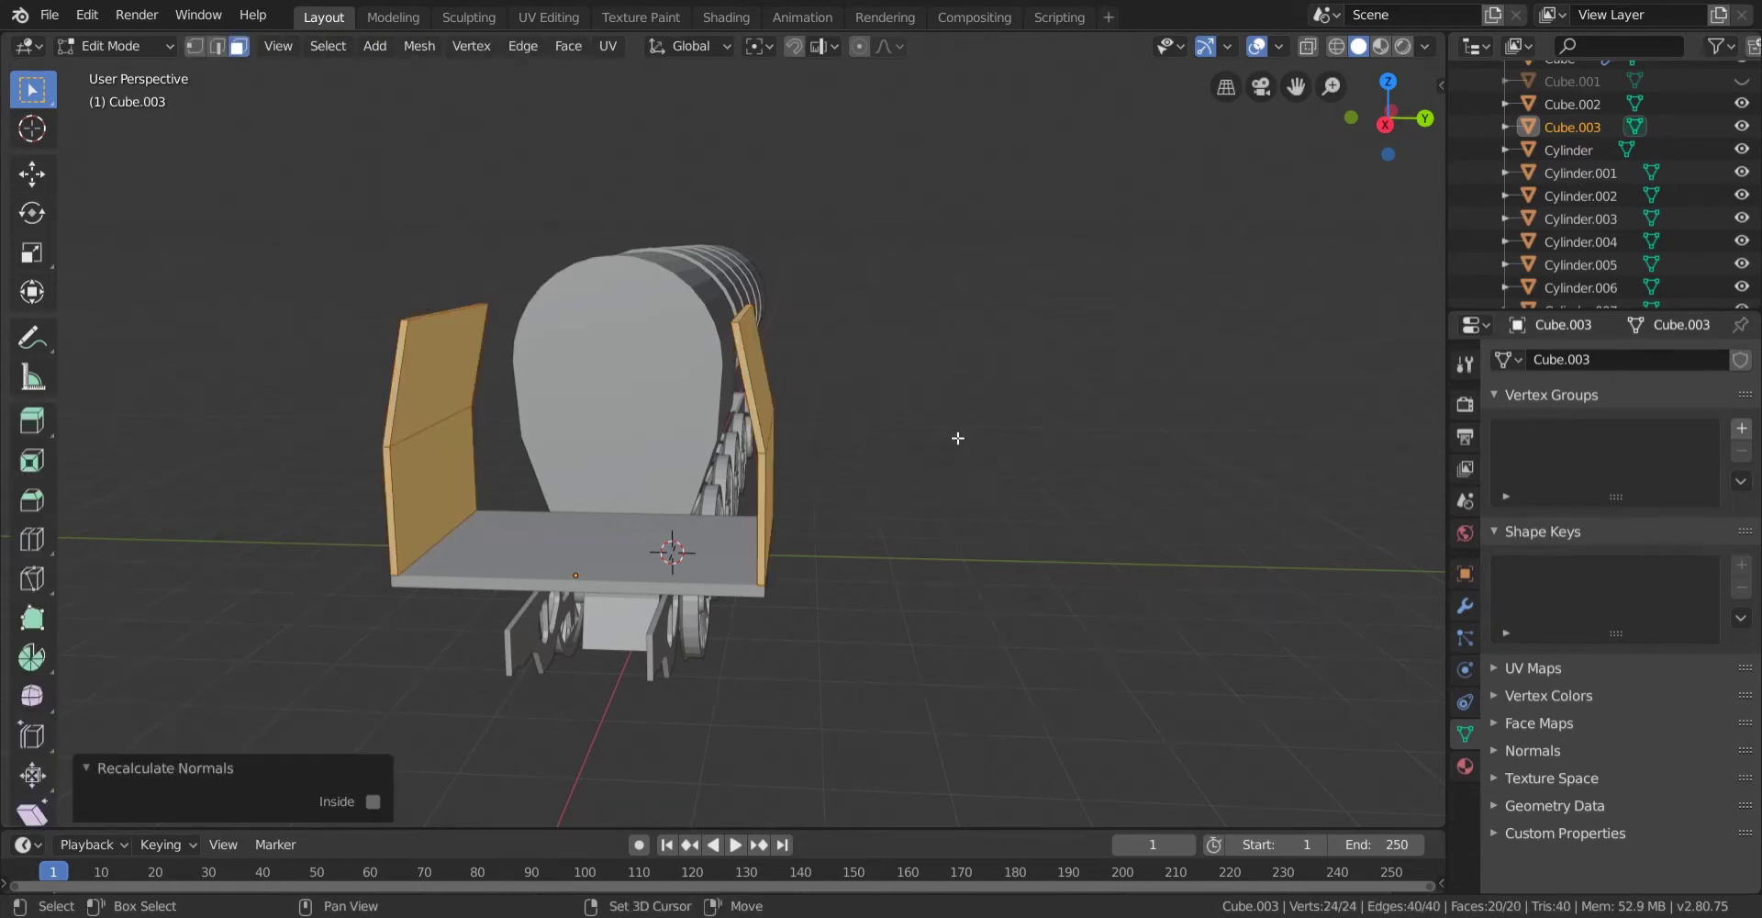
{"action": "middle_click_drag", "start_coordinate": [1130, 479], "coordinate": [606, 715]}
{"action": "key", "text": "Tab"}
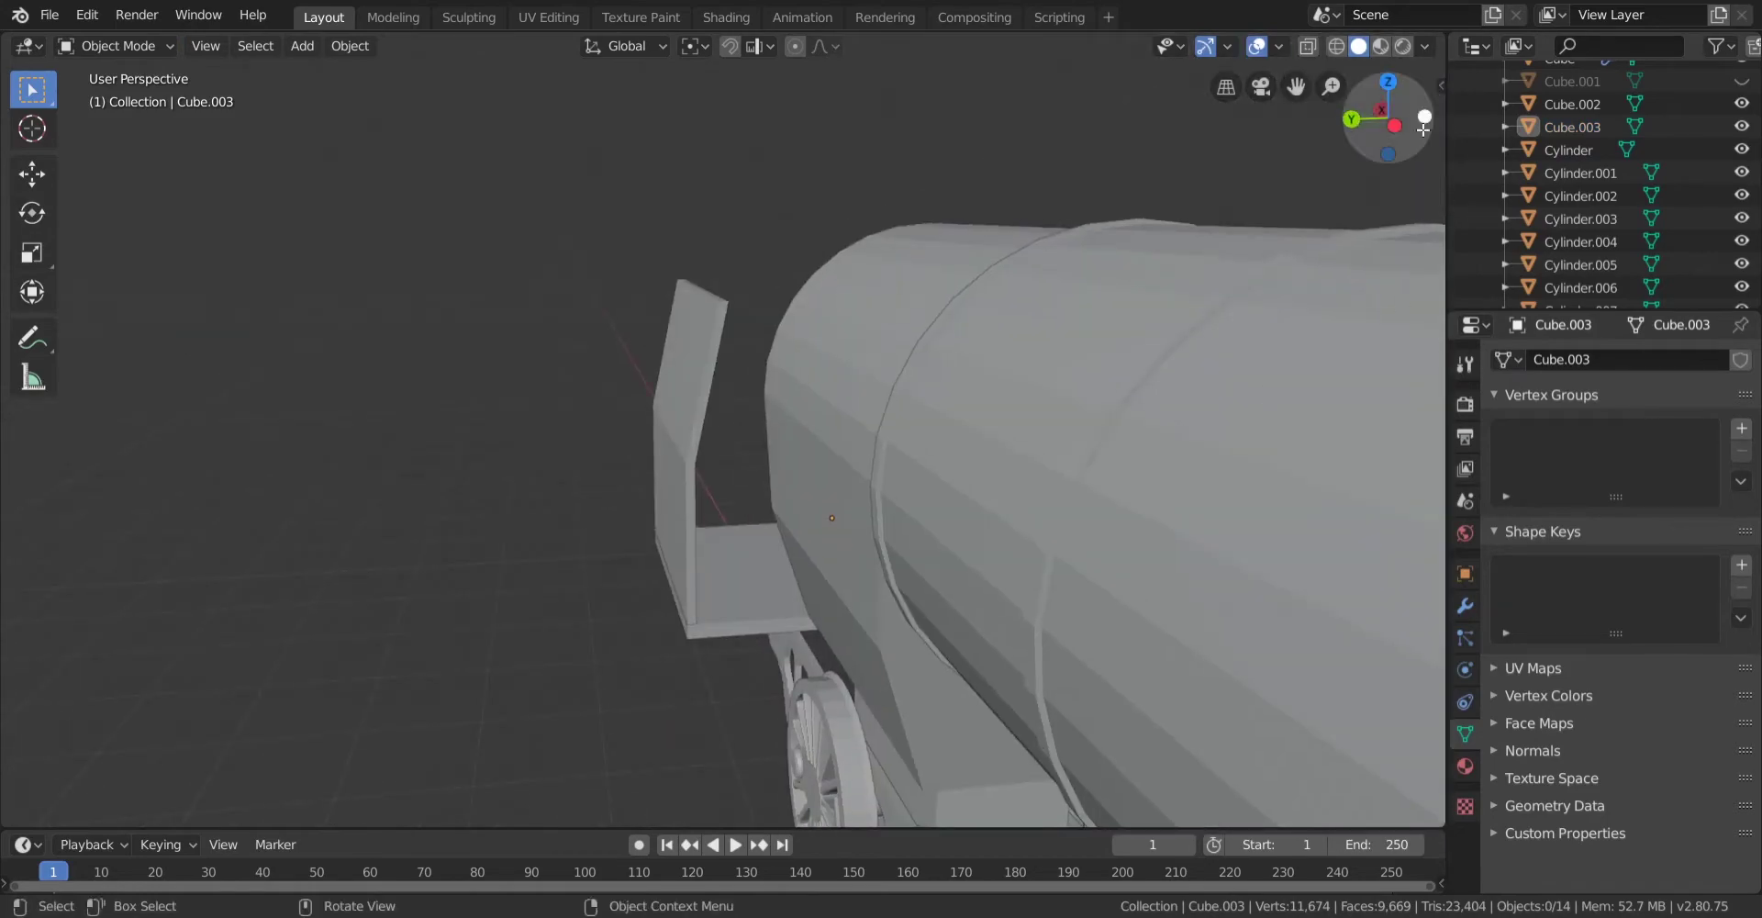
{"action": "middle_click_drag", "start_coordinate": [1221, 256], "coordinate": [680, 396]}
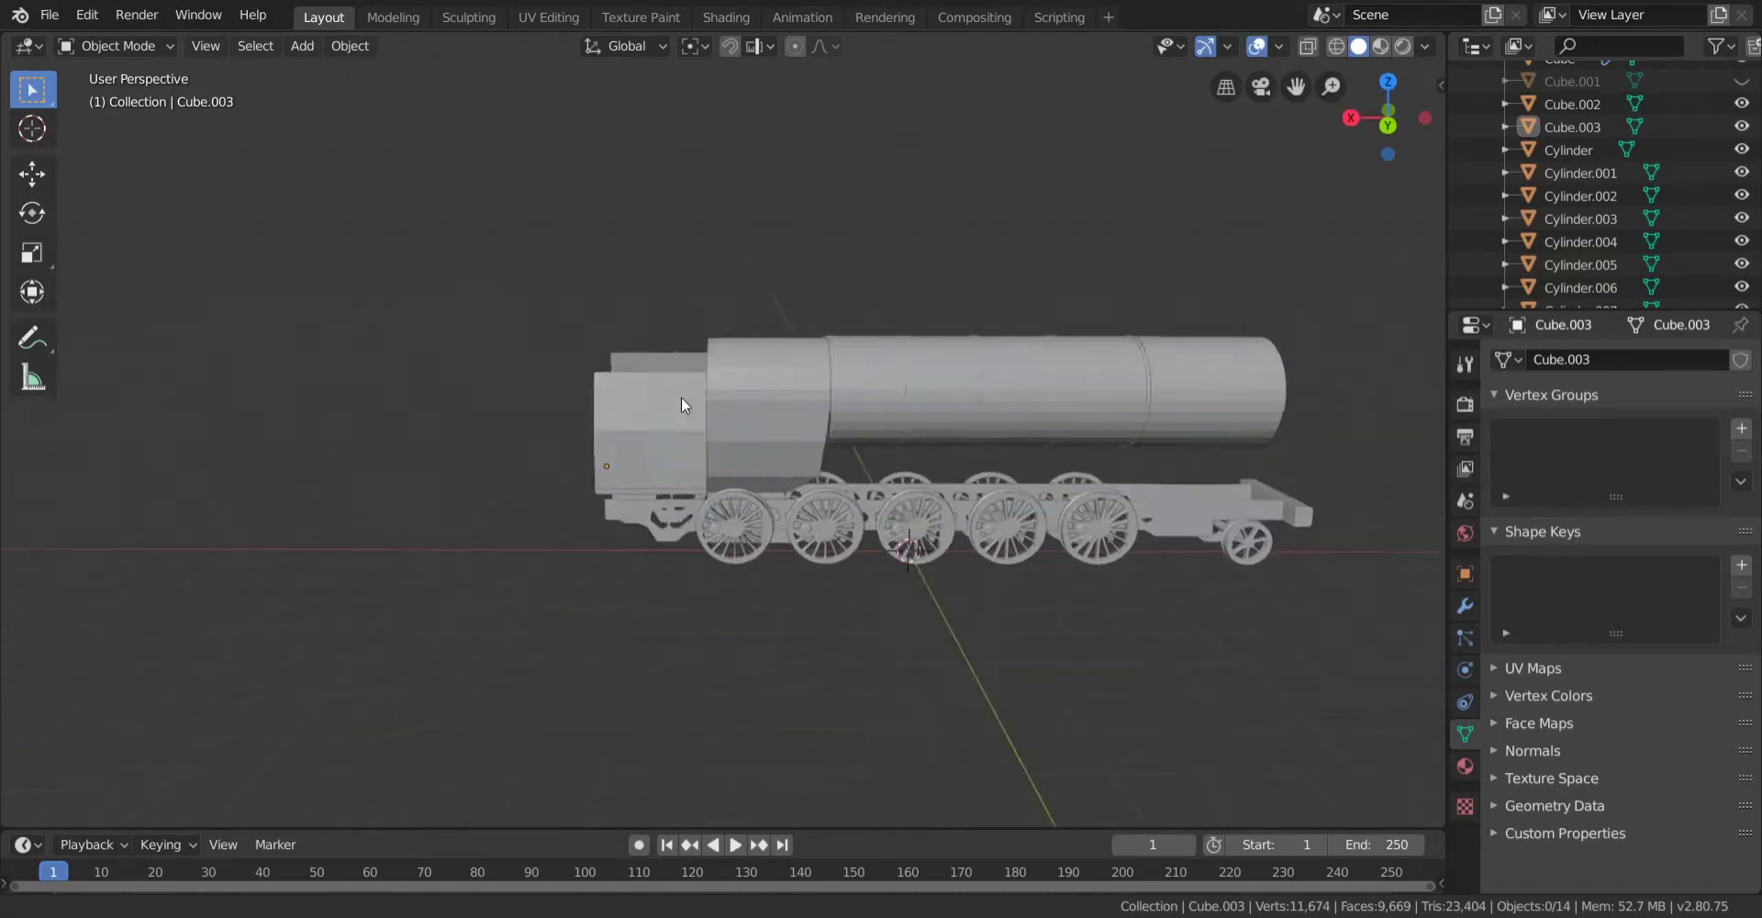
Add a new cube mesh with a size of 0.06 m for the cab's front post.
{"action": "scroll", "coordinate": [708, 503], "scroll_direction": "up", "scroll_amount": 8}
{"action": "left_click", "coordinate": [785, 505]}
{"action": "scroll", "coordinate": [819, 483], "scroll_direction": "down", "scroll_amount": 8}
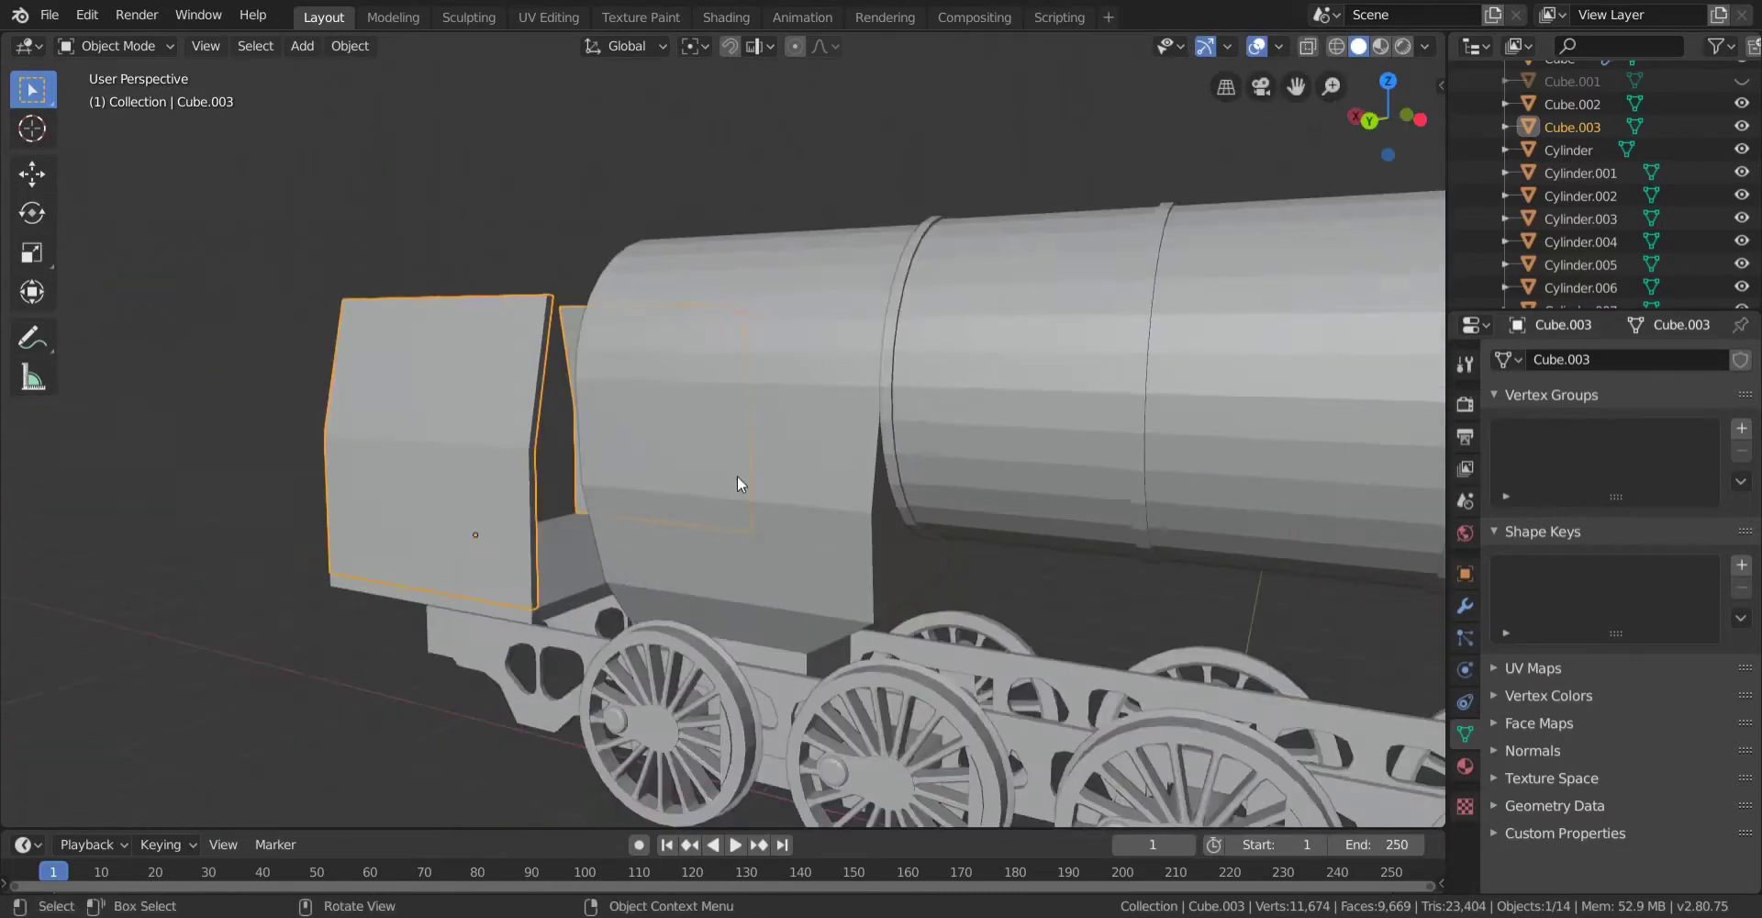
{"action": "left_click", "coordinate": [302, 46]}
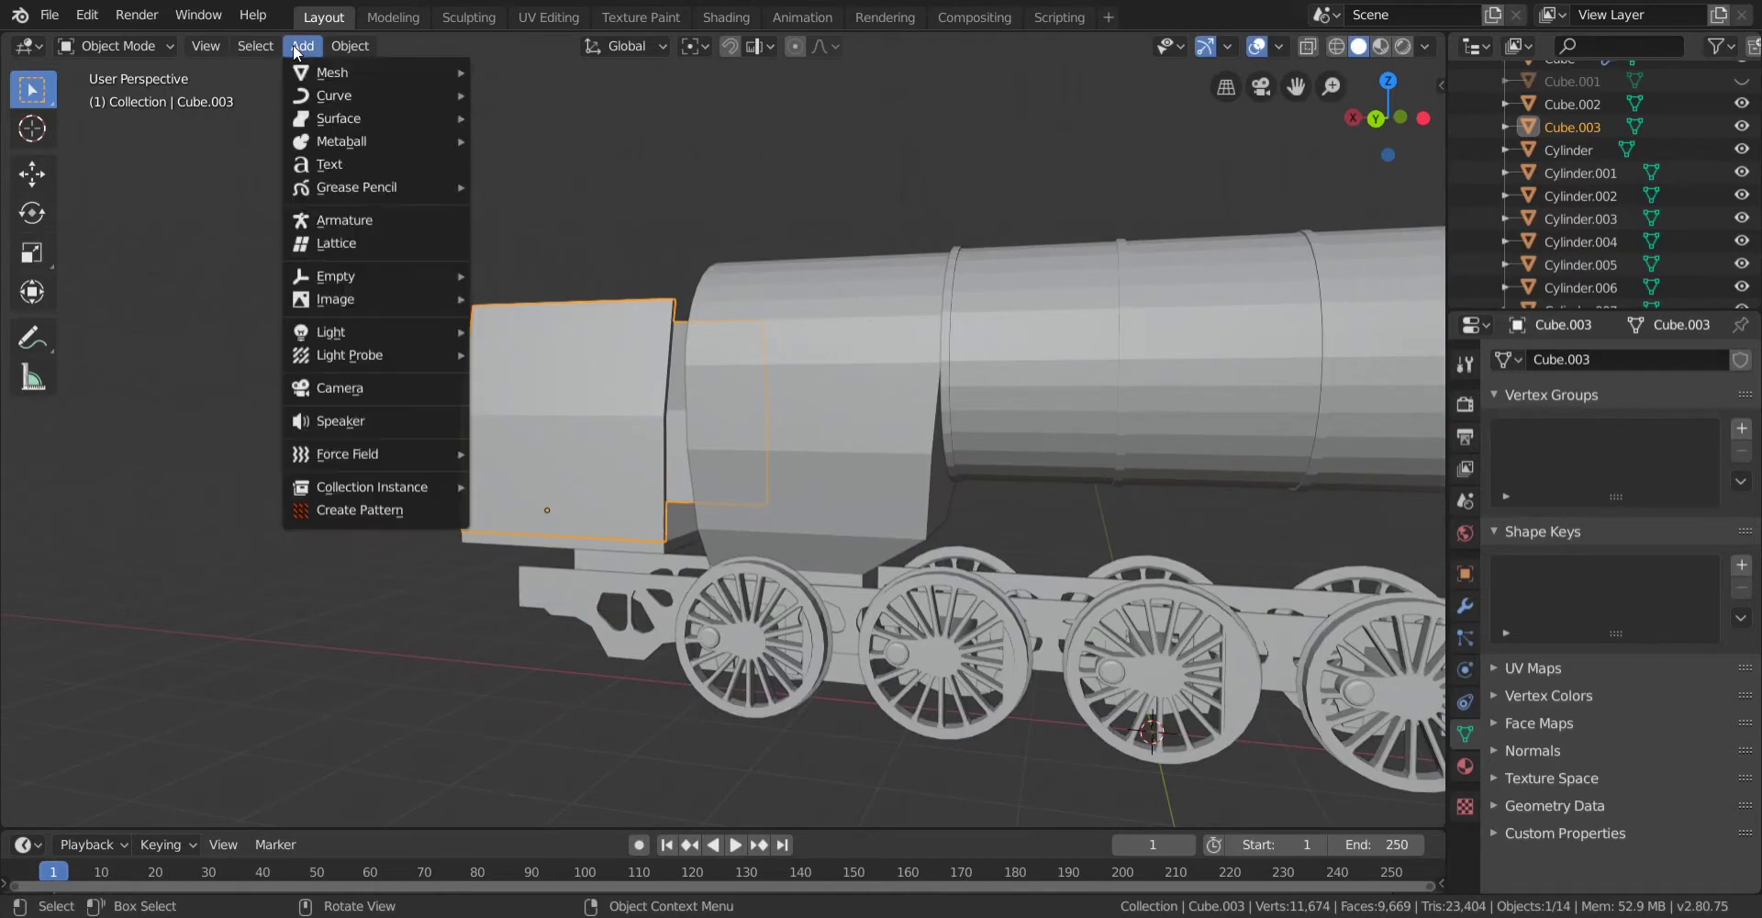
{"action": "mouse_move", "coordinate": [356, 75]}
{"action": "left_click", "coordinate": [536, 94]}
{"action": "scroll", "coordinate": [642, 339], "scroll_direction": "down", "scroll_amount": 3}
{"action": "middle_click_drag", "start_coordinate": [643, 340], "coordinate": [734, 354]}
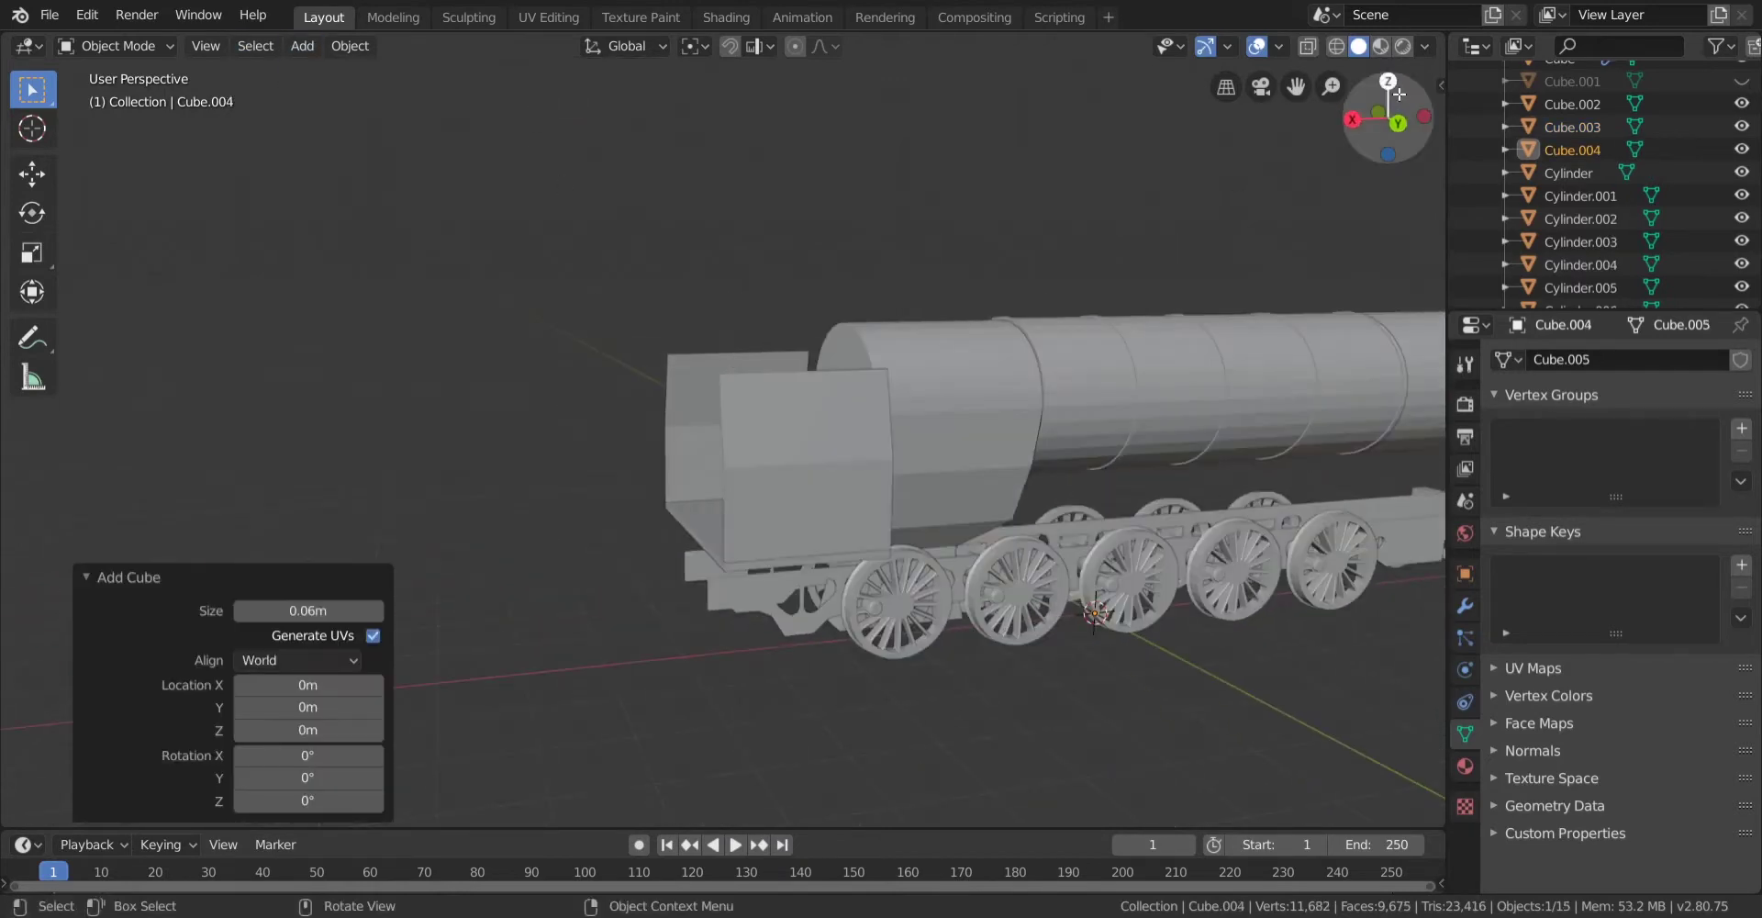
In the back wireframe view, place the cube on the cab floor line at X 4.71 m and Z 1.69 m.
{"action": "left_click", "coordinate": [1393, 126]}
{"action": "scroll", "coordinate": [816, 365], "scroll_direction": "up", "scroll_amount": 4}
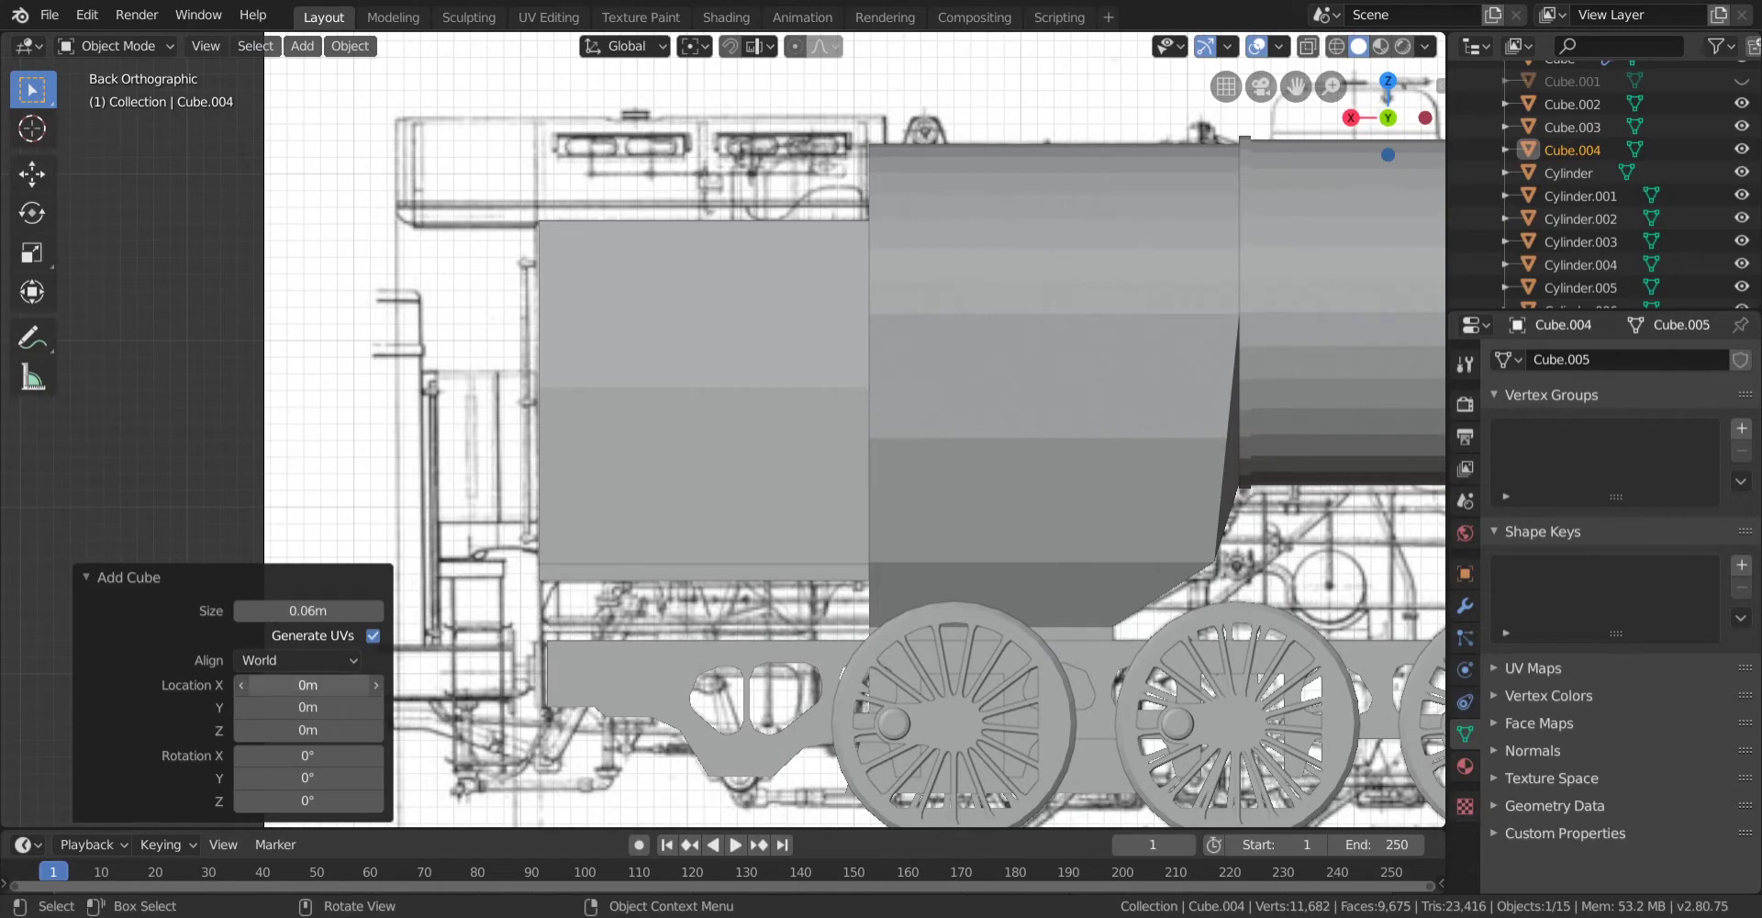
{"action": "left_click_drag", "start_coordinate": [909, 667], "coordinate": [917, 666]}
{"action": "scroll", "coordinate": [826, 656], "scroll_direction": "down", "scroll_amount": 2}
{"action": "scroll", "coordinate": [617, 634], "scroll_direction": "up", "scroll_amount": 2}
{"action": "left_click_drag", "start_coordinate": [189, 702], "coordinate": [180, 701]}
{"action": "scroll", "coordinate": [530, 749], "scroll_direction": "down", "scroll_amount": 2}
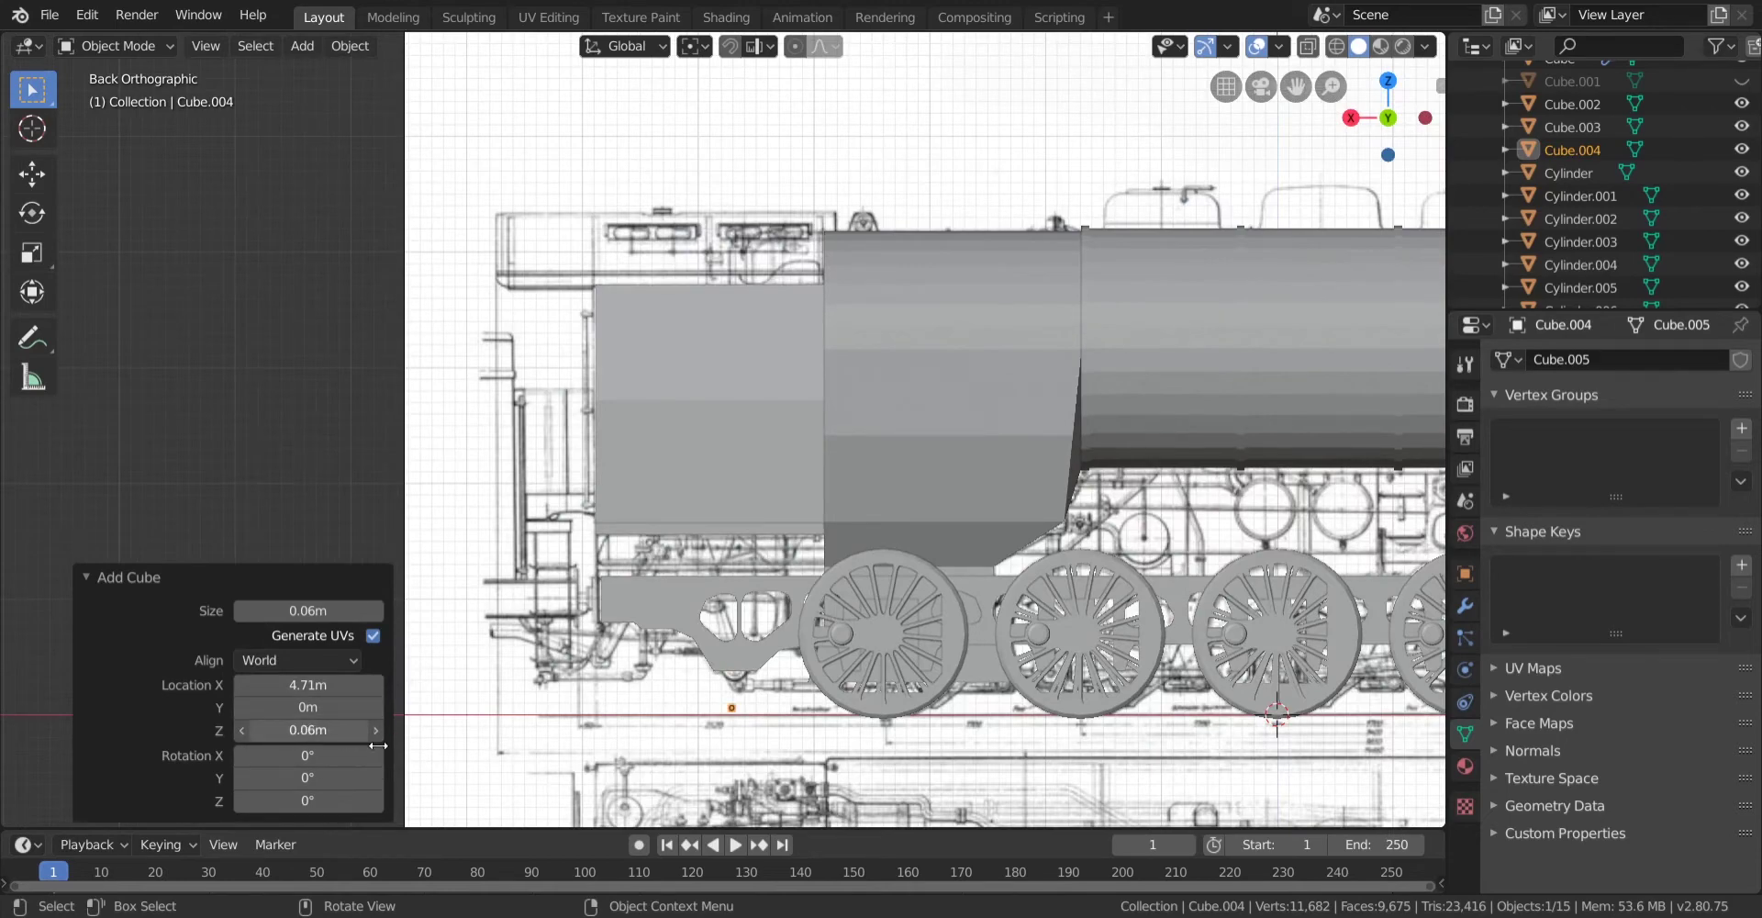
{"action": "key", "text": "shift+z"}
{"action": "scroll", "coordinate": [853, 521], "scroll_direction": "up", "scroll_amount": 10}
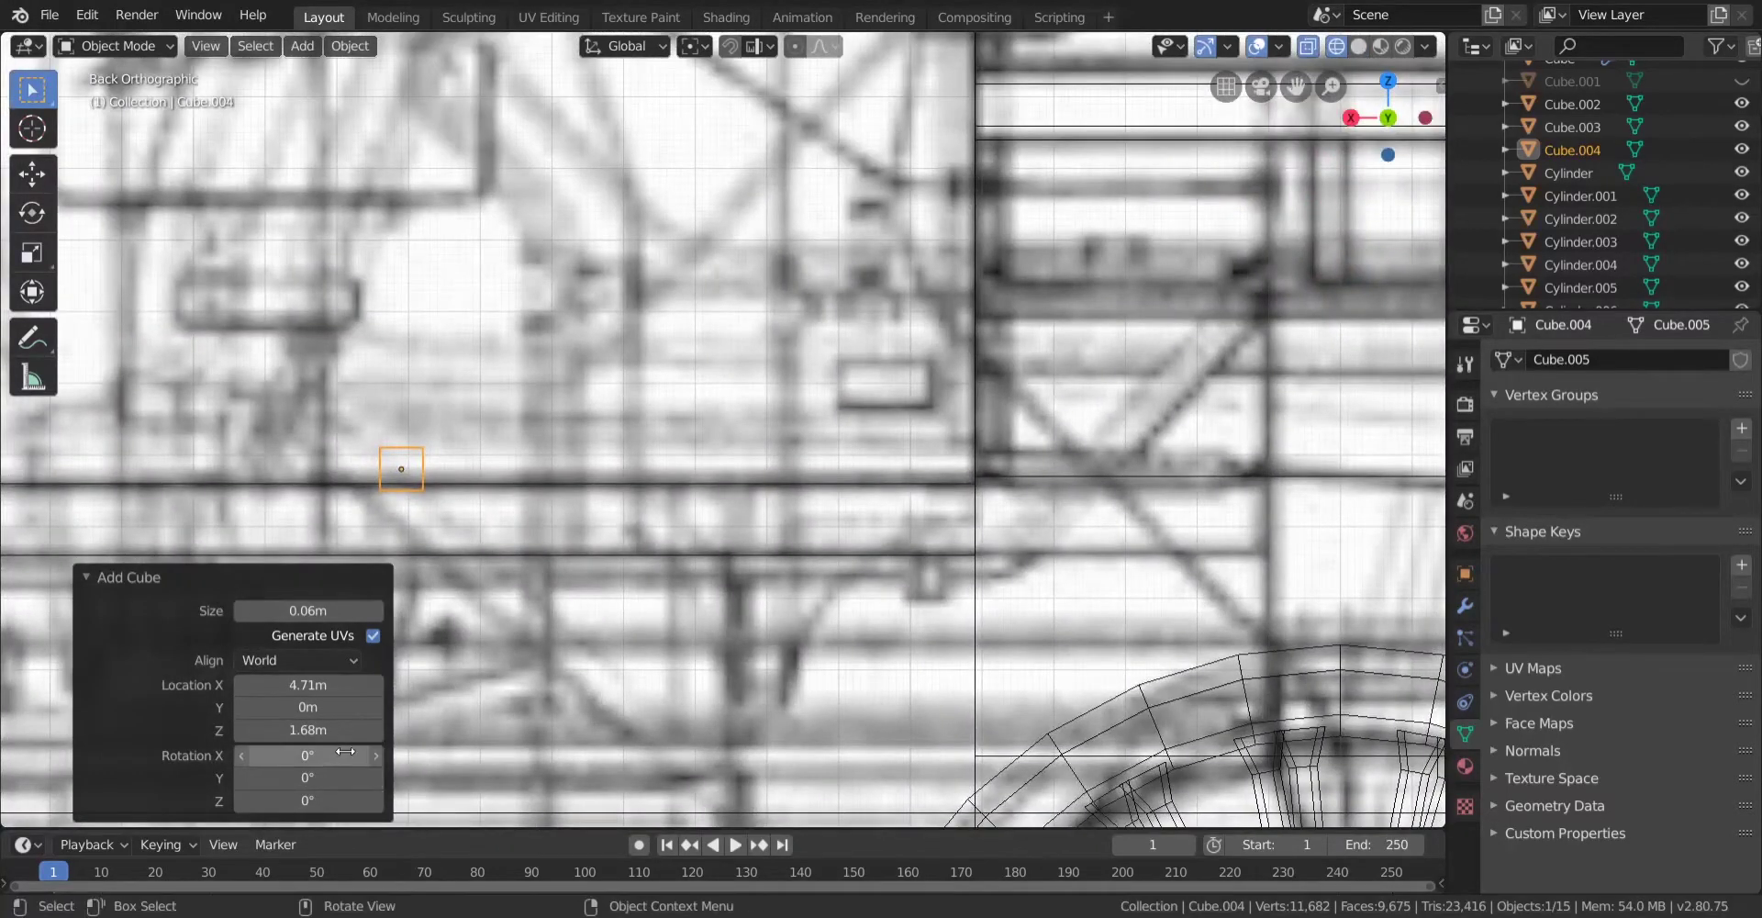
{"action": "left_click", "coordinate": [372, 728]}
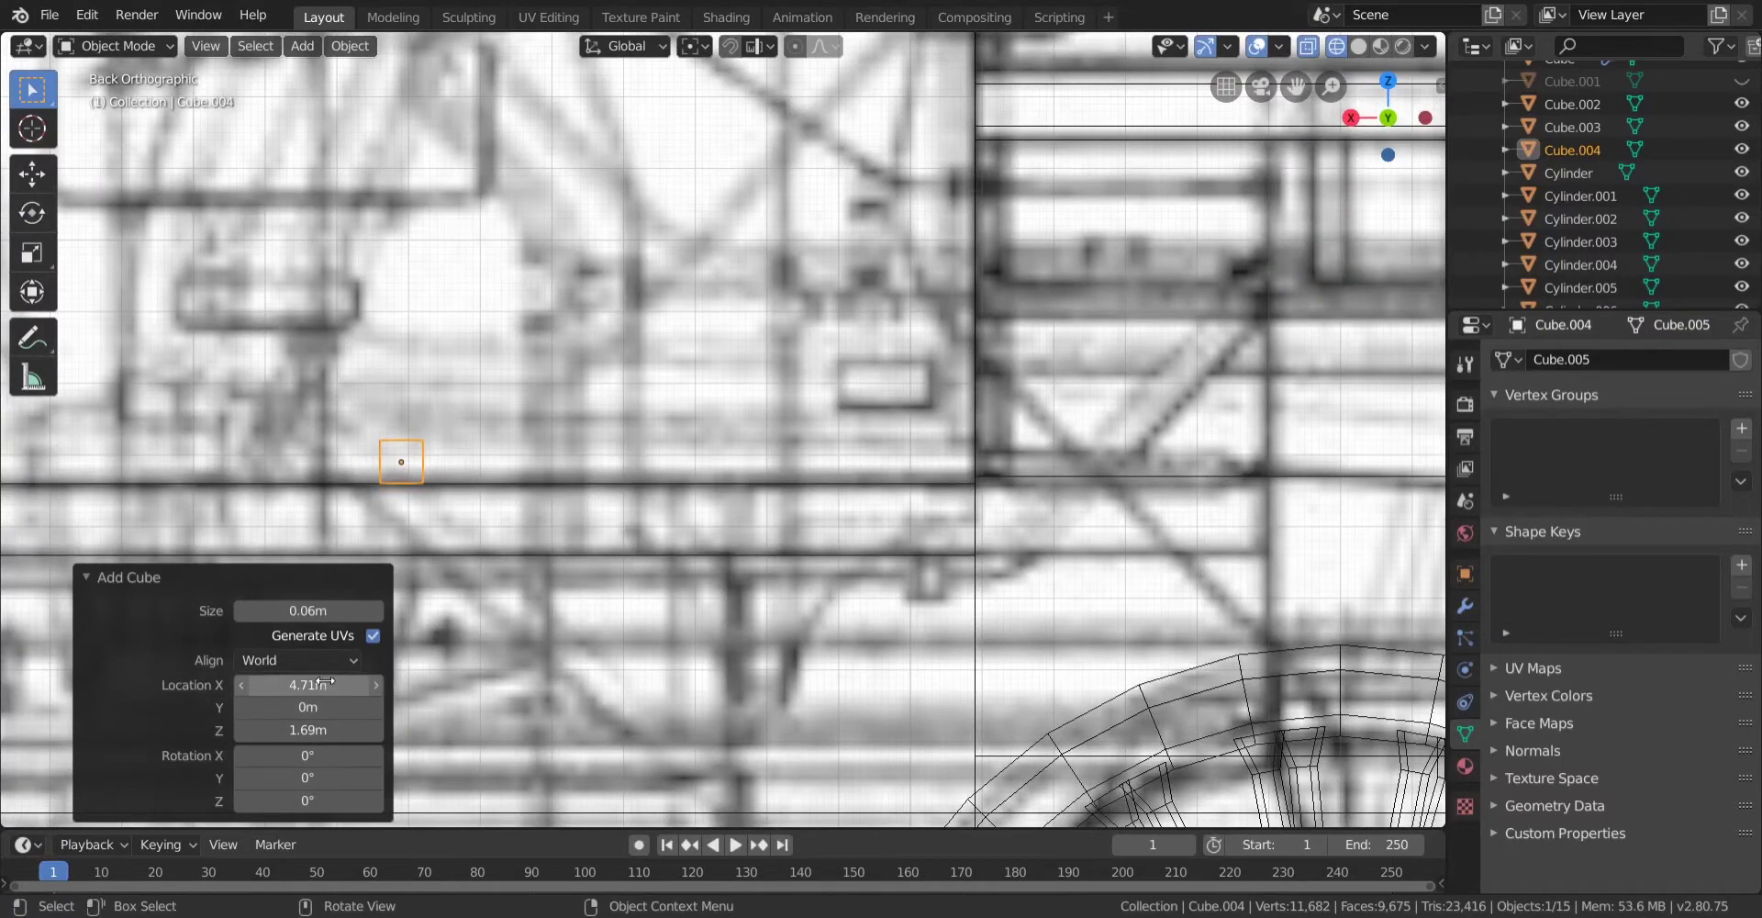
Shift the cube along X until its side is flush with the cab wall's edge next to the boiler.
{"action": "left_click_drag", "start_coordinate": [275, 681], "coordinate": [236, 681]}
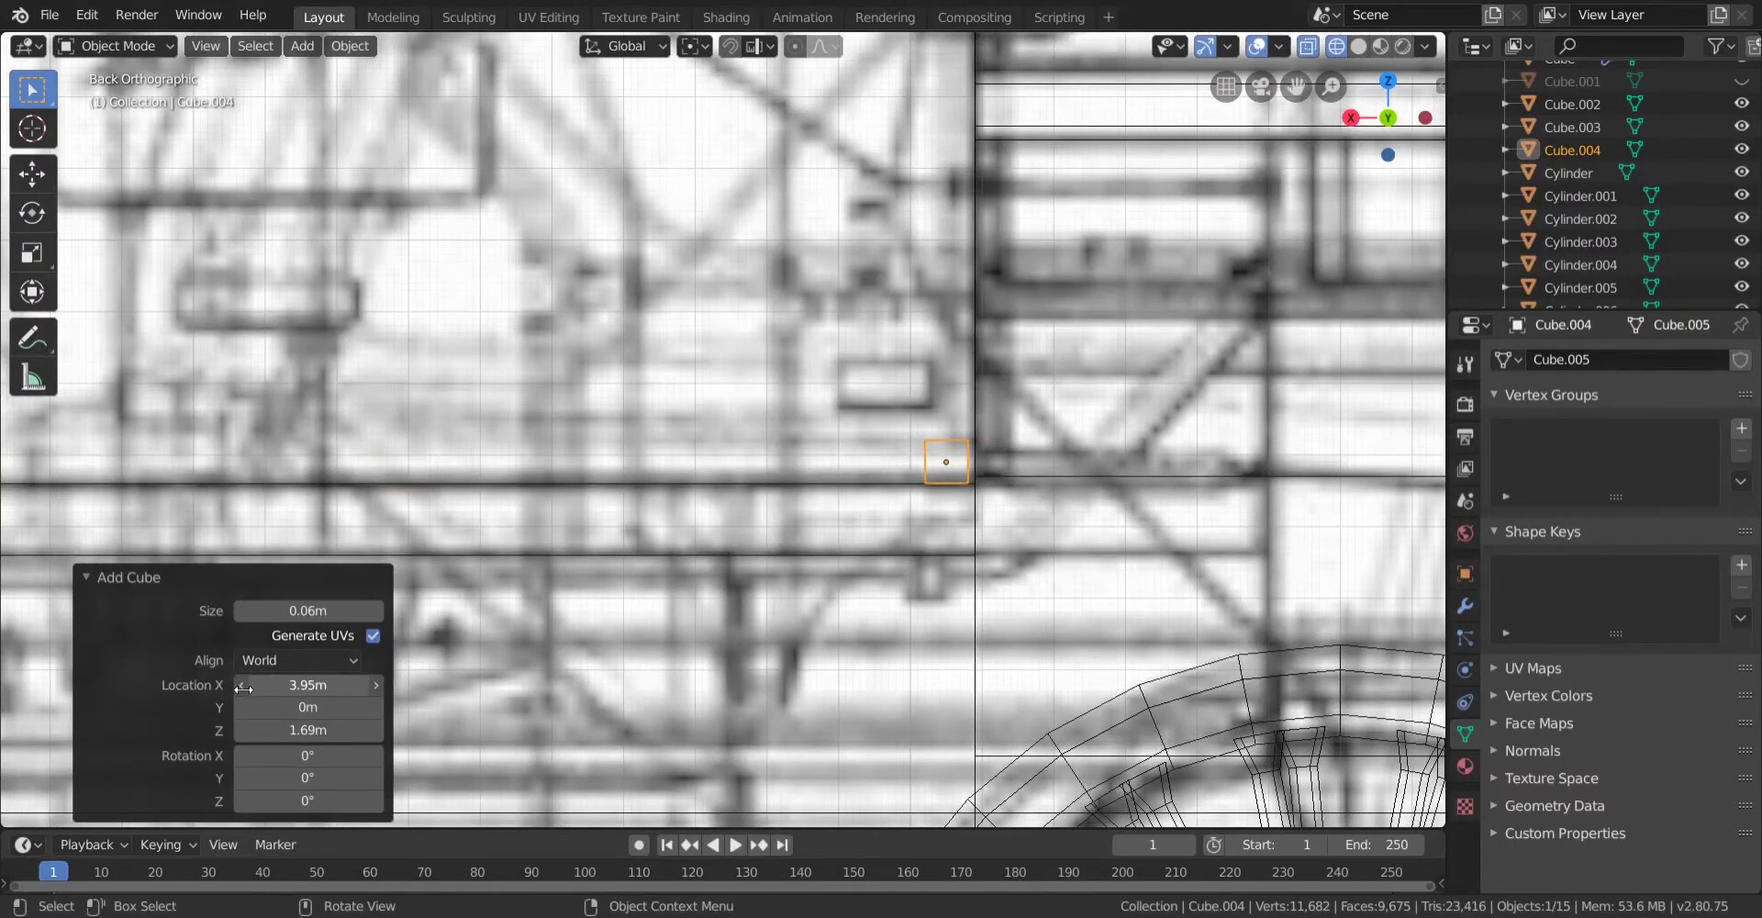
{"action": "middle_click_drag", "start_coordinate": [686, 554], "coordinate": [449, 556], "text": "shift"}
{"action": "scroll", "coordinate": [449, 556], "scroll_direction": "up", "scroll_amount": 3}
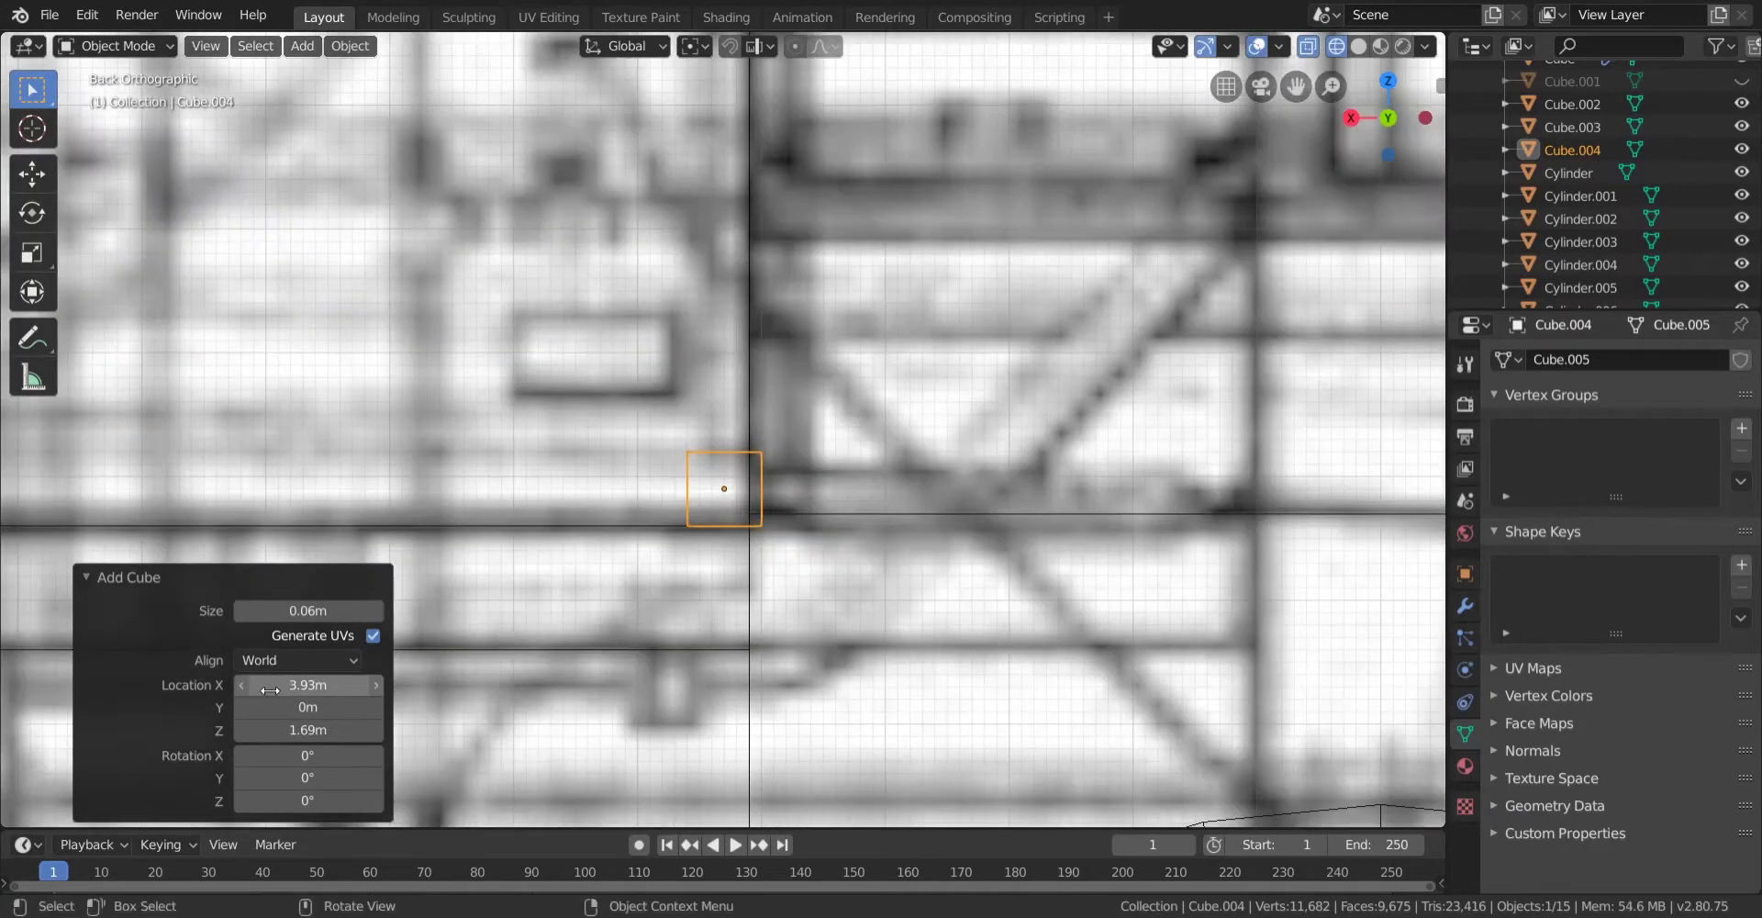
{"action": "left_click", "coordinate": [372, 686]}
{"action": "left_click", "coordinate": [371, 687]}
{"action": "scroll", "coordinate": [615, 513], "scroll_direction": "down", "scroll_amount": 7}
Raise the cube's top face 2 m to form a vertical post reaching the top of the cab wall.
{"action": "key", "text": "Tab"}
{"action": "scroll", "coordinate": [630, 391], "scroll_direction": "up", "scroll_amount": 5}
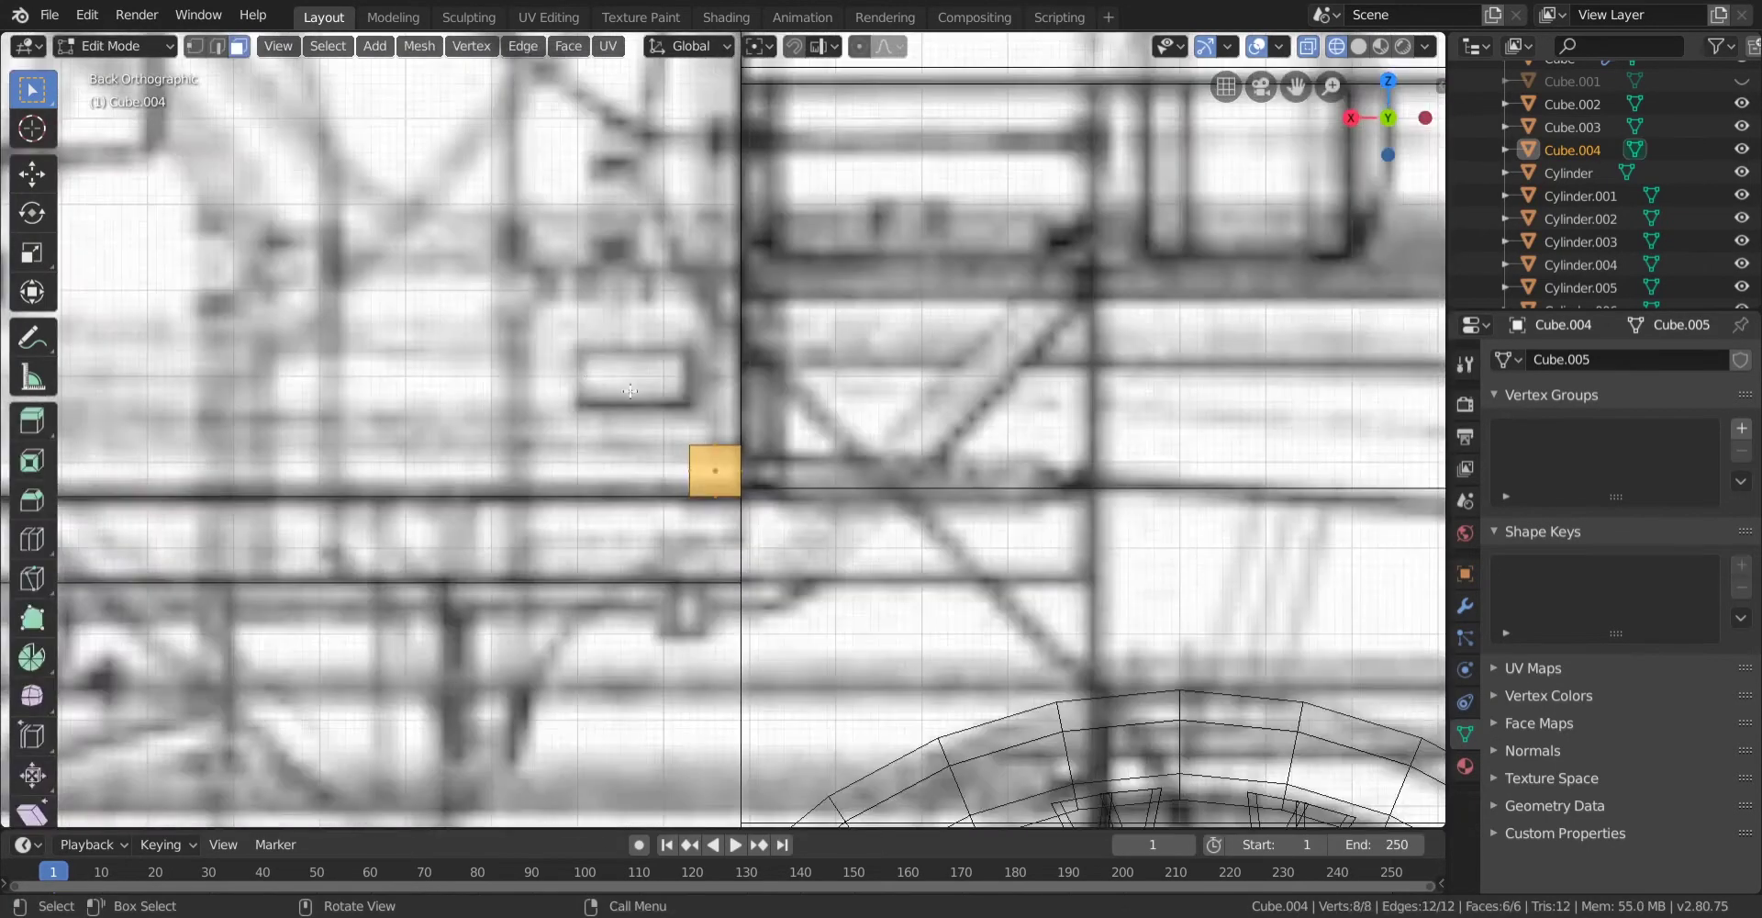
{"action": "left_click_drag", "start_coordinate": [842, 459], "coordinate": [842, 477]}
{"action": "scroll", "coordinate": [843, 477], "scroll_direction": "down", "scroll_amount": 5}
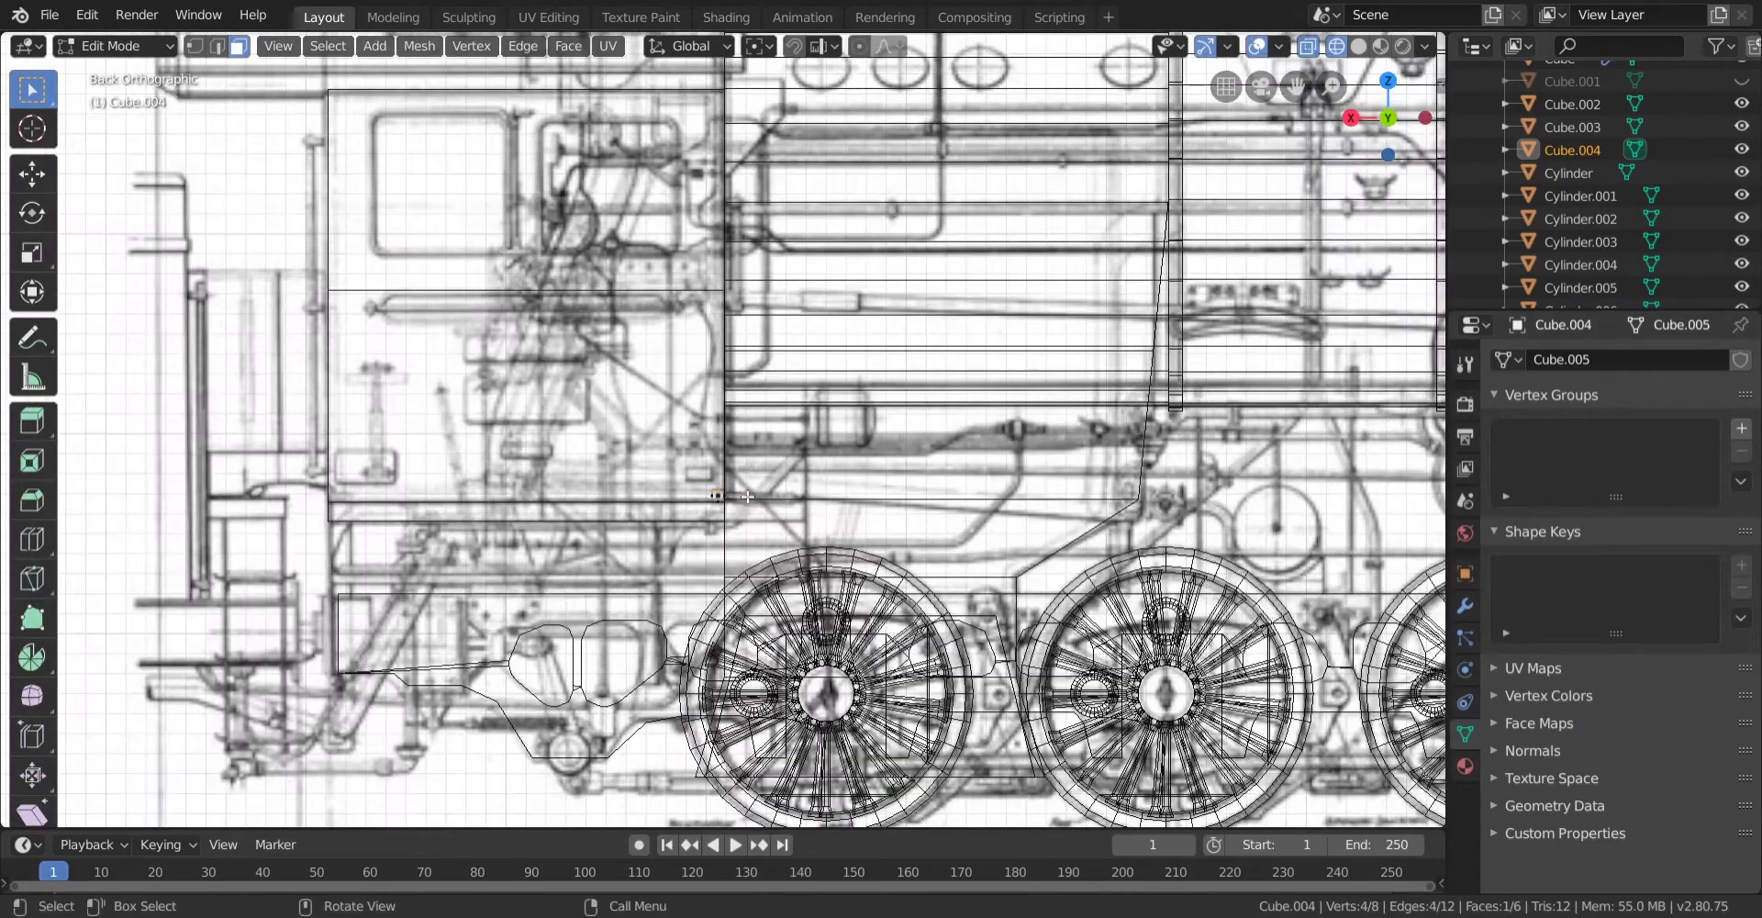
{"action": "scroll", "coordinate": [740, 643], "scroll_direction": "up", "scroll_amount": 2}
{"action": "key", "text": "g"}
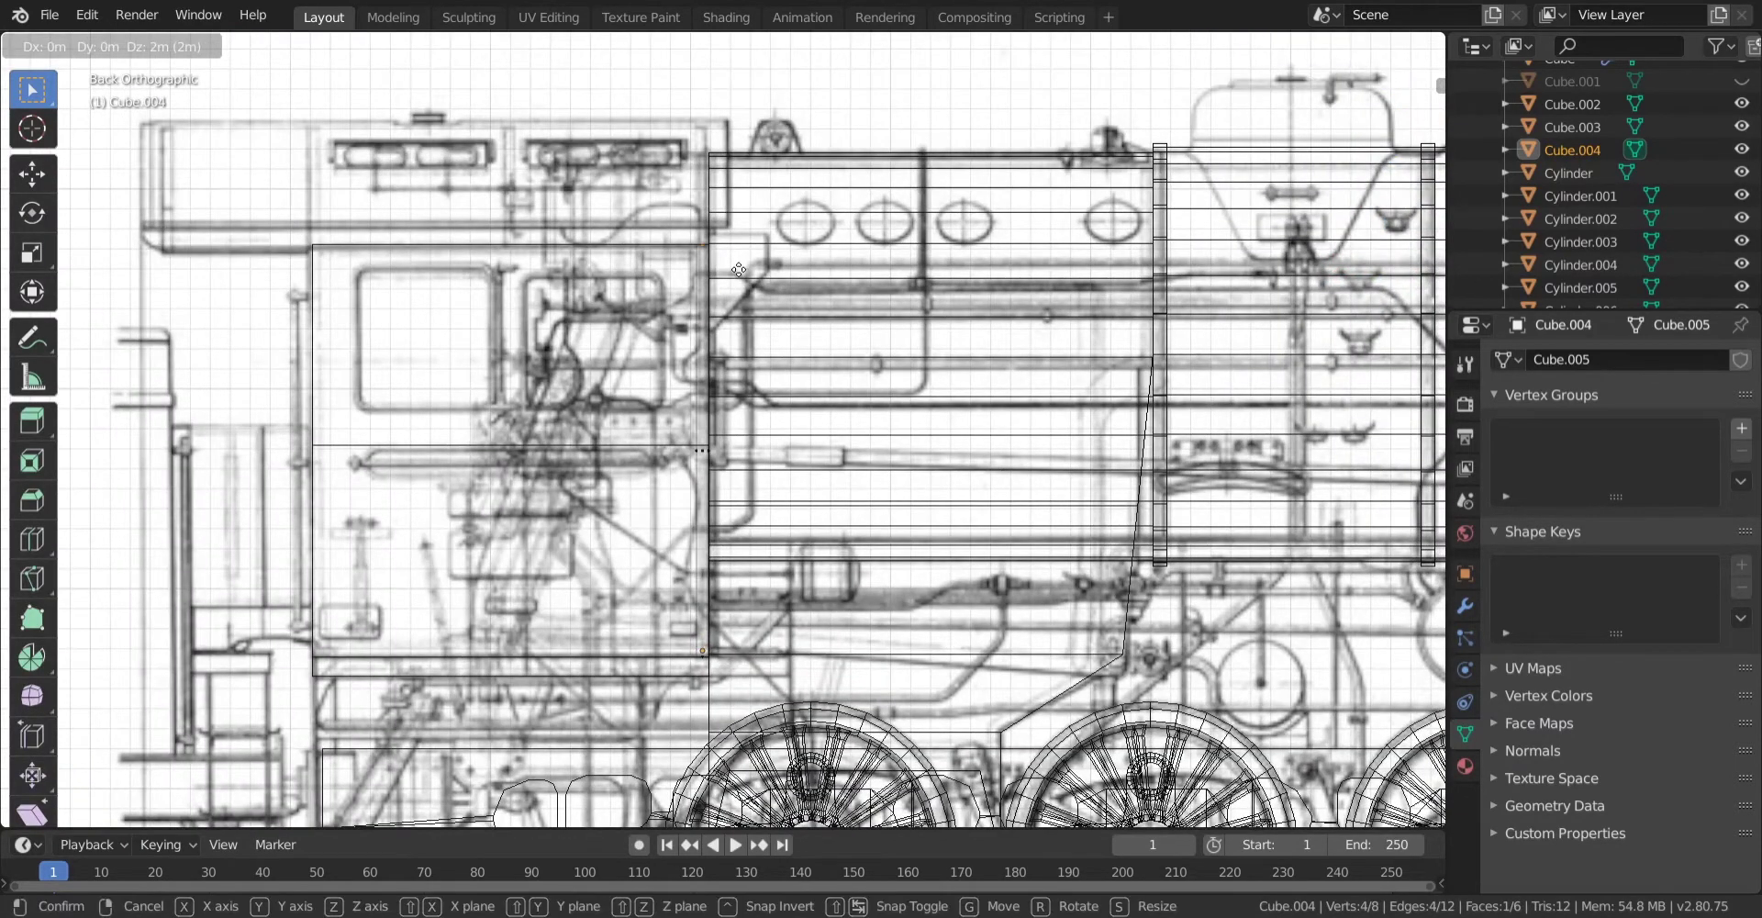
{"action": "left_click", "coordinate": [733, 261], "text": "ctrl"}
{"action": "scroll", "coordinate": [670, 239], "scroll_direction": "up", "scroll_amount": 1}
{"action": "middle_click_drag", "start_coordinate": [635, 213], "coordinate": [663, 597], "text": "shift"}
{"action": "scroll", "coordinate": [663, 596], "scroll_direction": "up", "scroll_amount": 6}
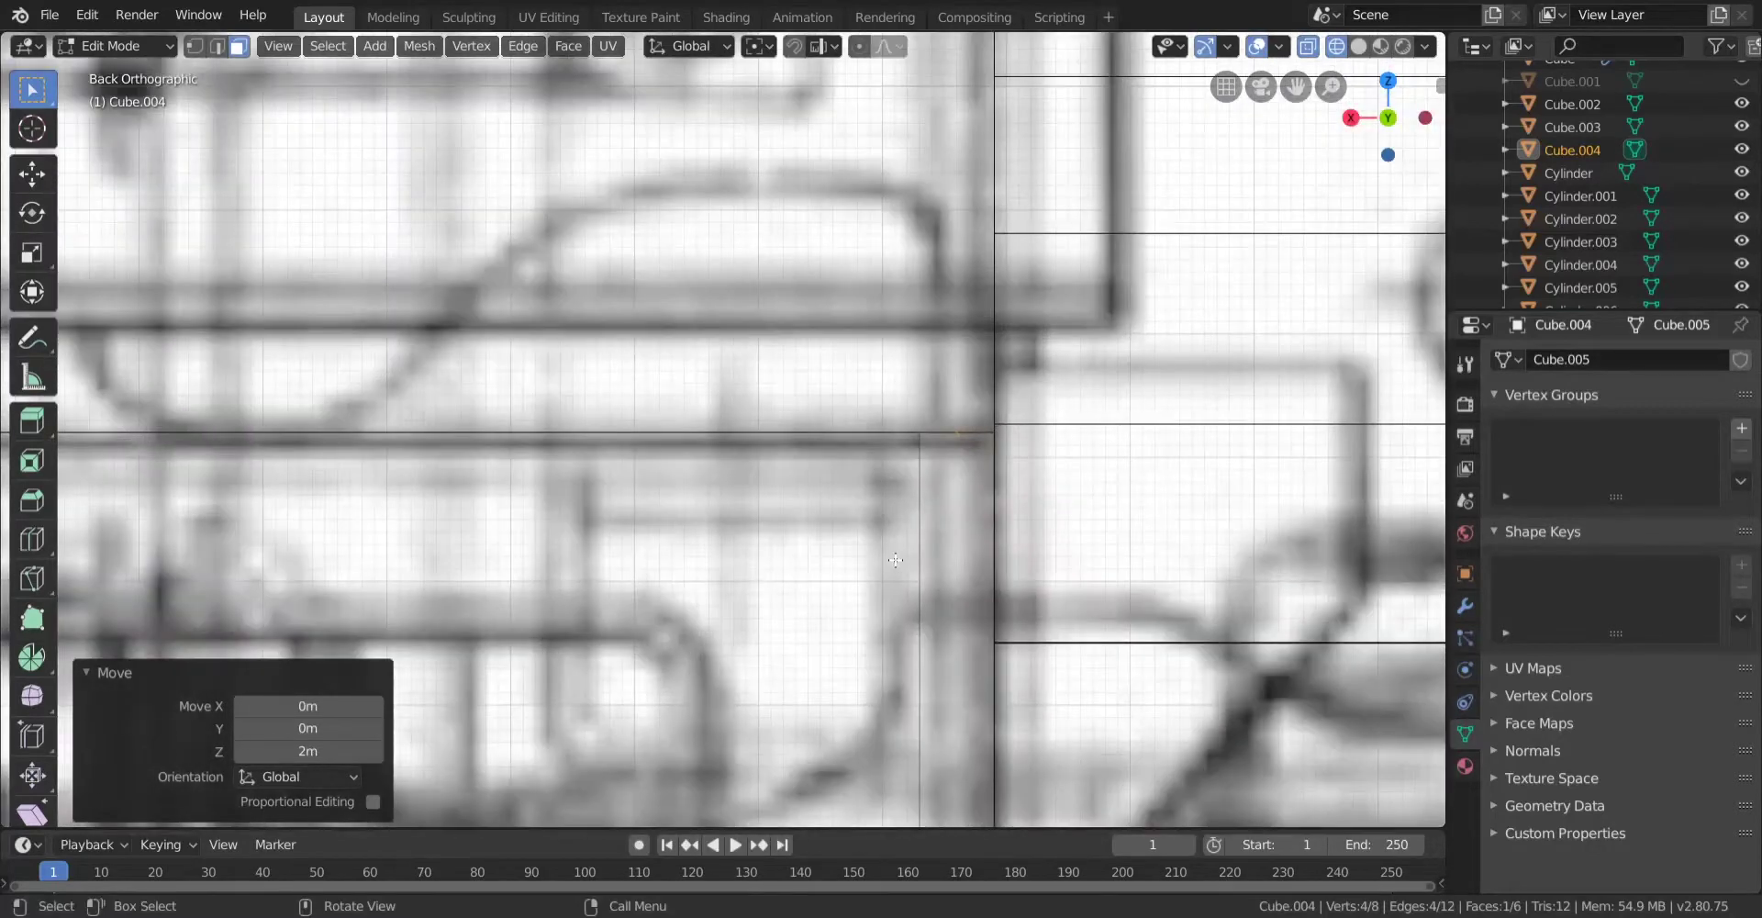
Return to Object Mode with solid shading and examine the new post and firebox from above and below.
{"action": "key", "text": "Tab"}
{"action": "left_click", "coordinate": [872, 504]}
{"action": "middle_click_drag", "start_coordinate": [968, 527], "coordinate": [844, 569]}
{"action": "scroll", "coordinate": [723, 601], "scroll_direction": "down", "scroll_amount": 5}
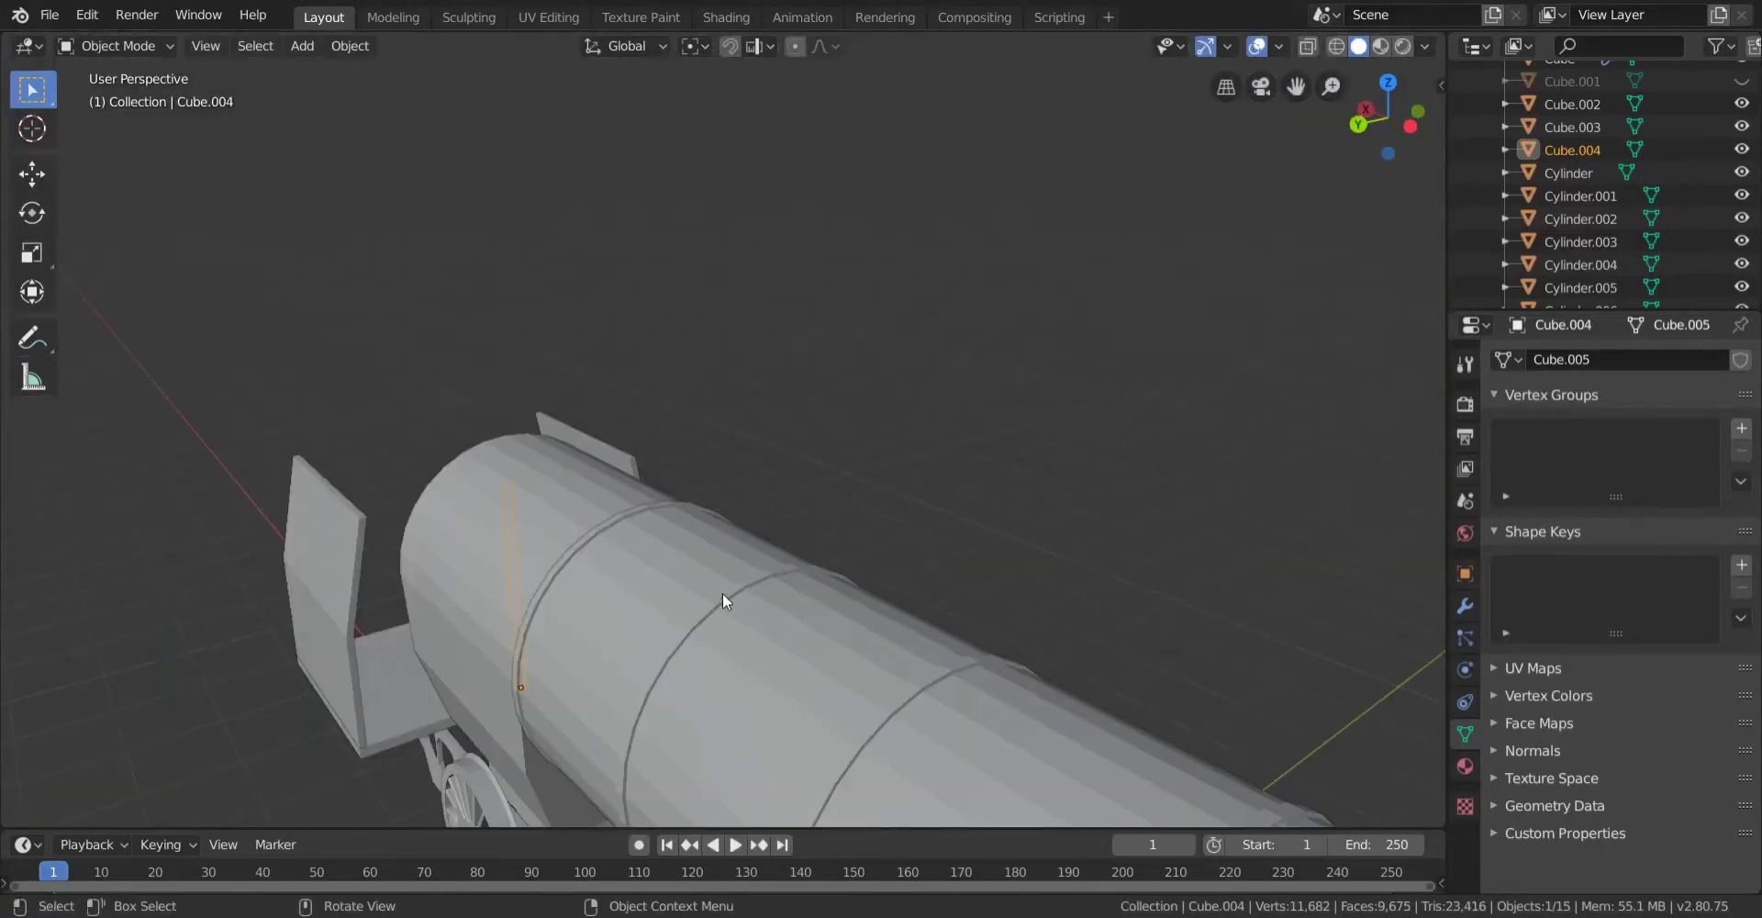
{"action": "middle_click_drag", "start_coordinate": [707, 585], "coordinate": [827, 446]}
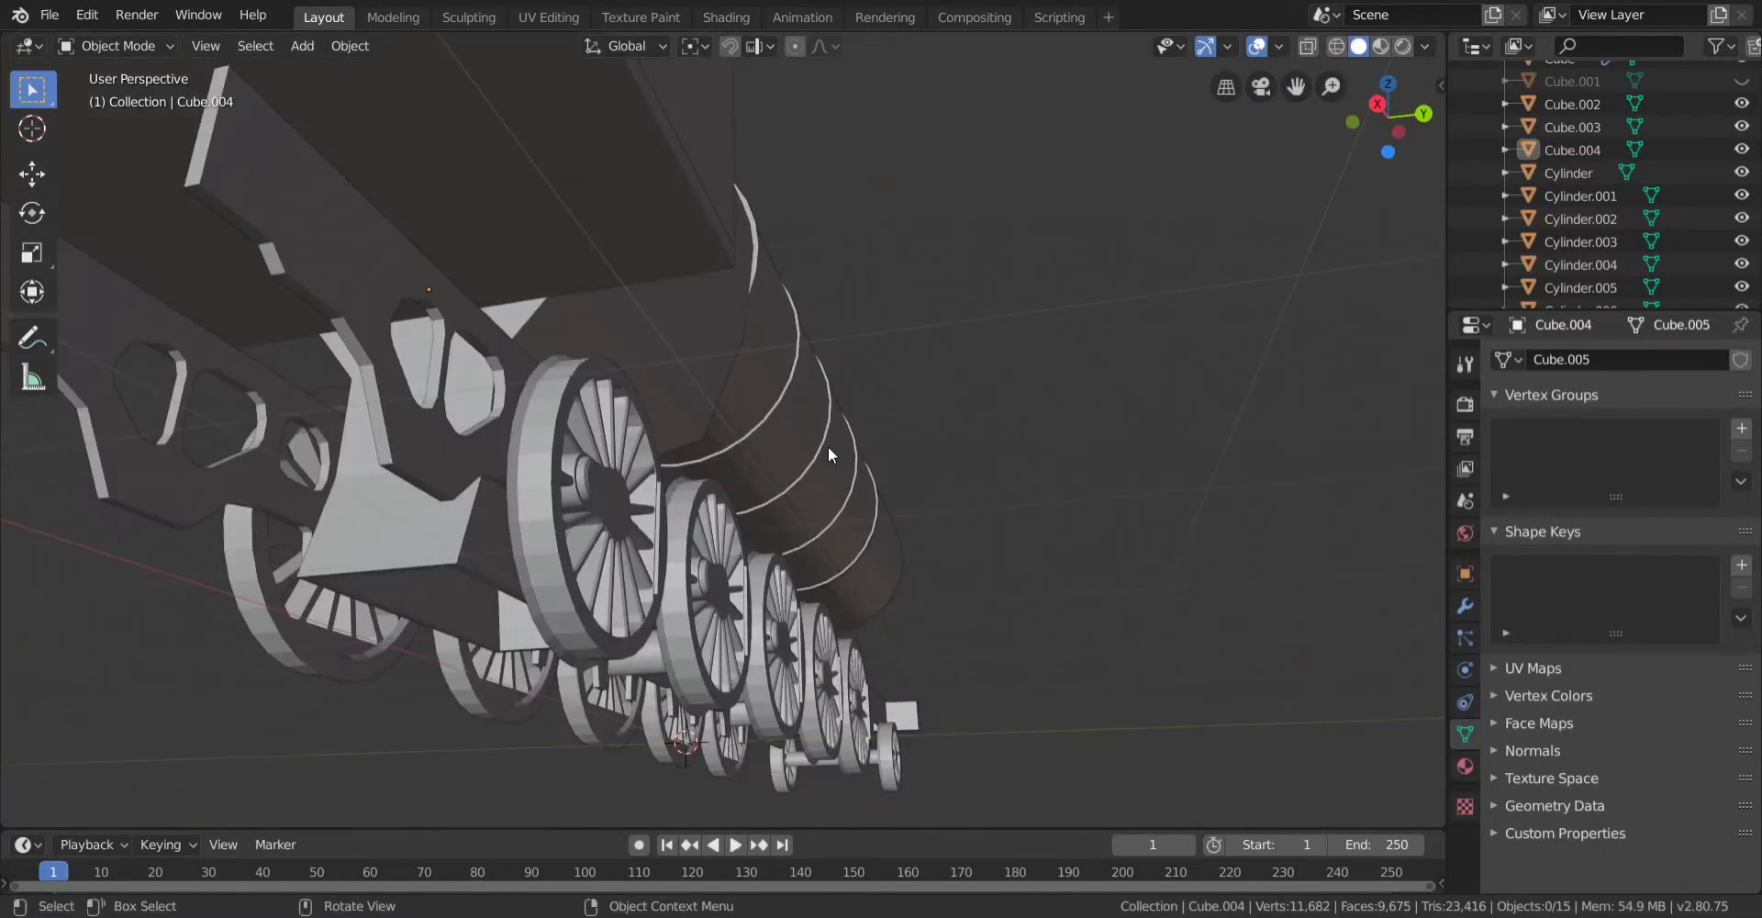
{"action": "left_click", "coordinate": [475, 413]}
{"action": "scroll", "coordinate": [486, 449], "scroll_direction": "down", "scroll_amount": 3}
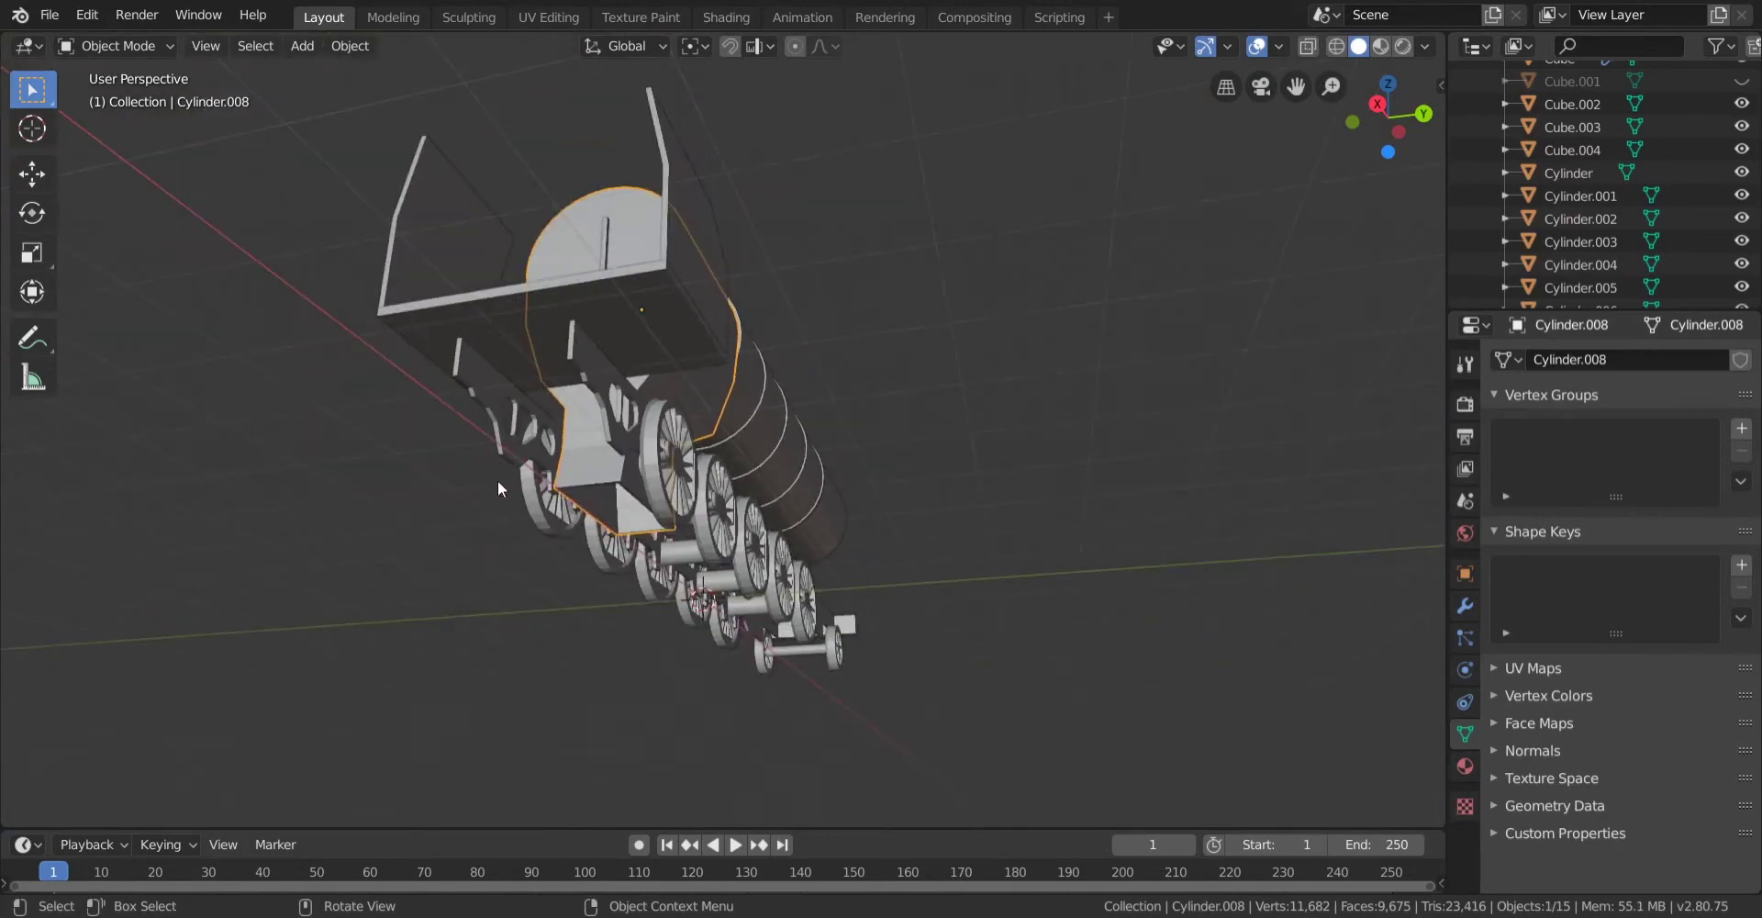
{"action": "left_click", "coordinate": [1027, 726]}
{"action": "middle_click_drag", "start_coordinate": [878, 634], "coordinate": [971, 556]}
Select the locomotive's chassis frame and display its modifiers, checking the frame from several angles.
{"action": "left_click", "coordinate": [890, 561]}
{"action": "scroll", "coordinate": [970, 556], "scroll_direction": "up", "scroll_amount": 2}
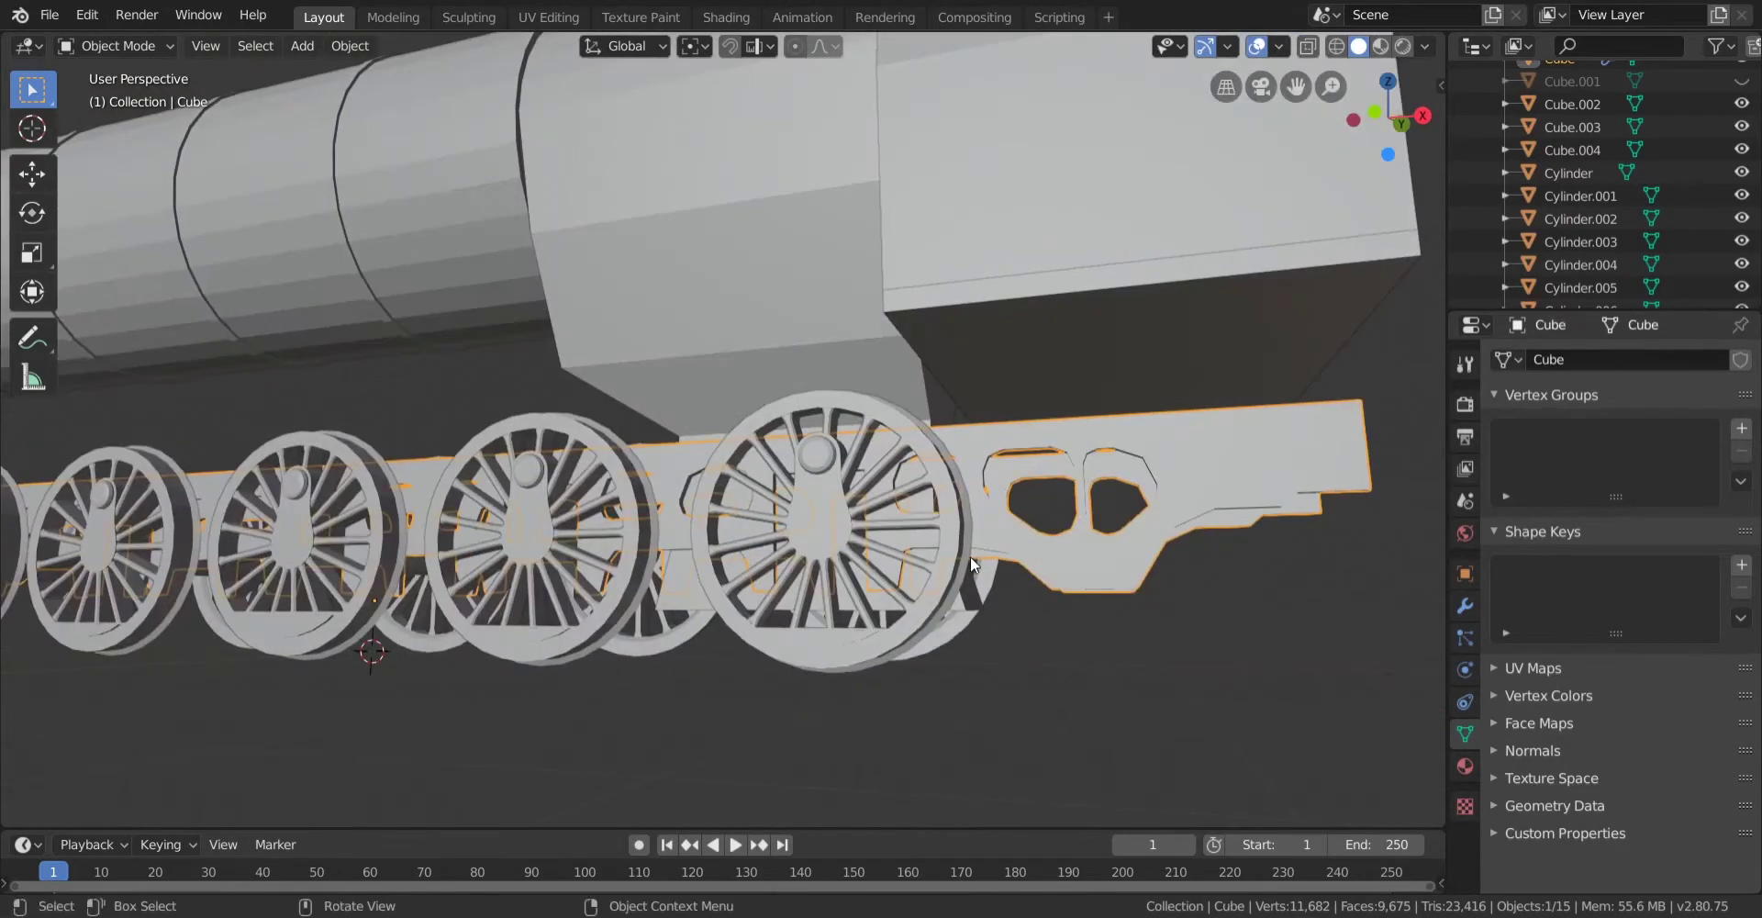
{"action": "scroll", "coordinate": [1061, 504], "scroll_direction": "down", "scroll_amount": 5}
{"action": "middle_click_drag", "start_coordinate": [130, 543], "coordinate": [556, 561]}
{"action": "scroll", "coordinate": [1119, 538], "scroll_direction": "up", "scroll_amount": 2}
{"action": "scroll", "coordinate": [1122, 539], "scroll_direction": "down", "scroll_amount": 2}
{"action": "middle_click_drag", "start_coordinate": [1180, 549], "coordinate": [1138, 550]}
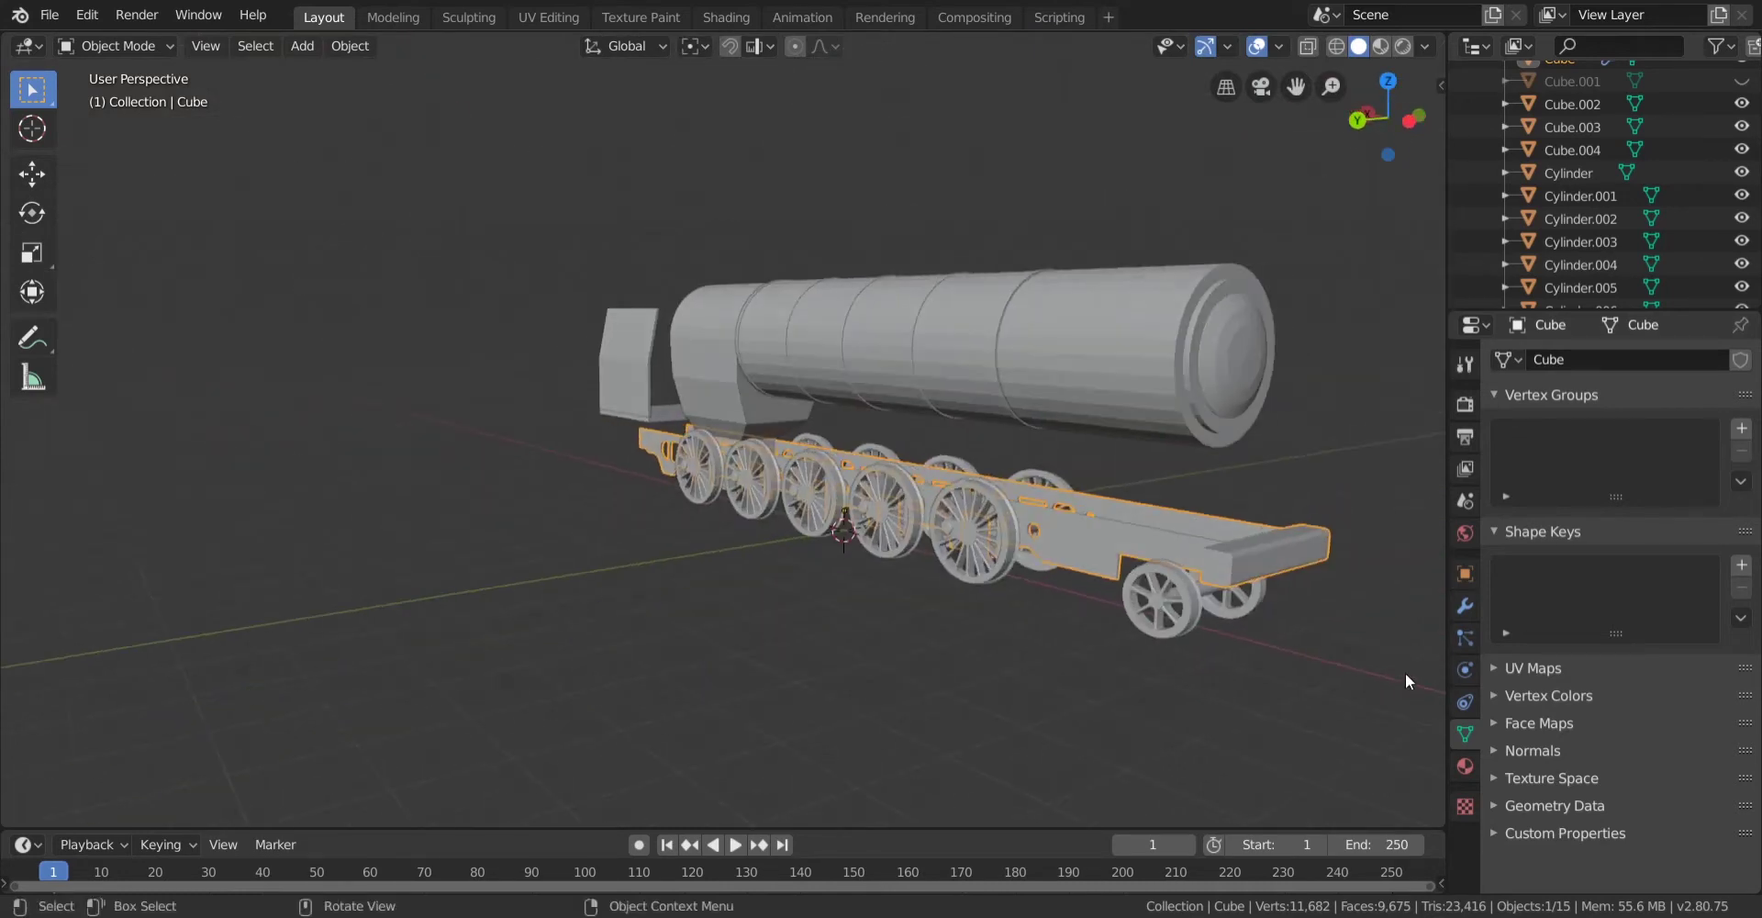
{"action": "left_click", "coordinate": [1460, 601]}
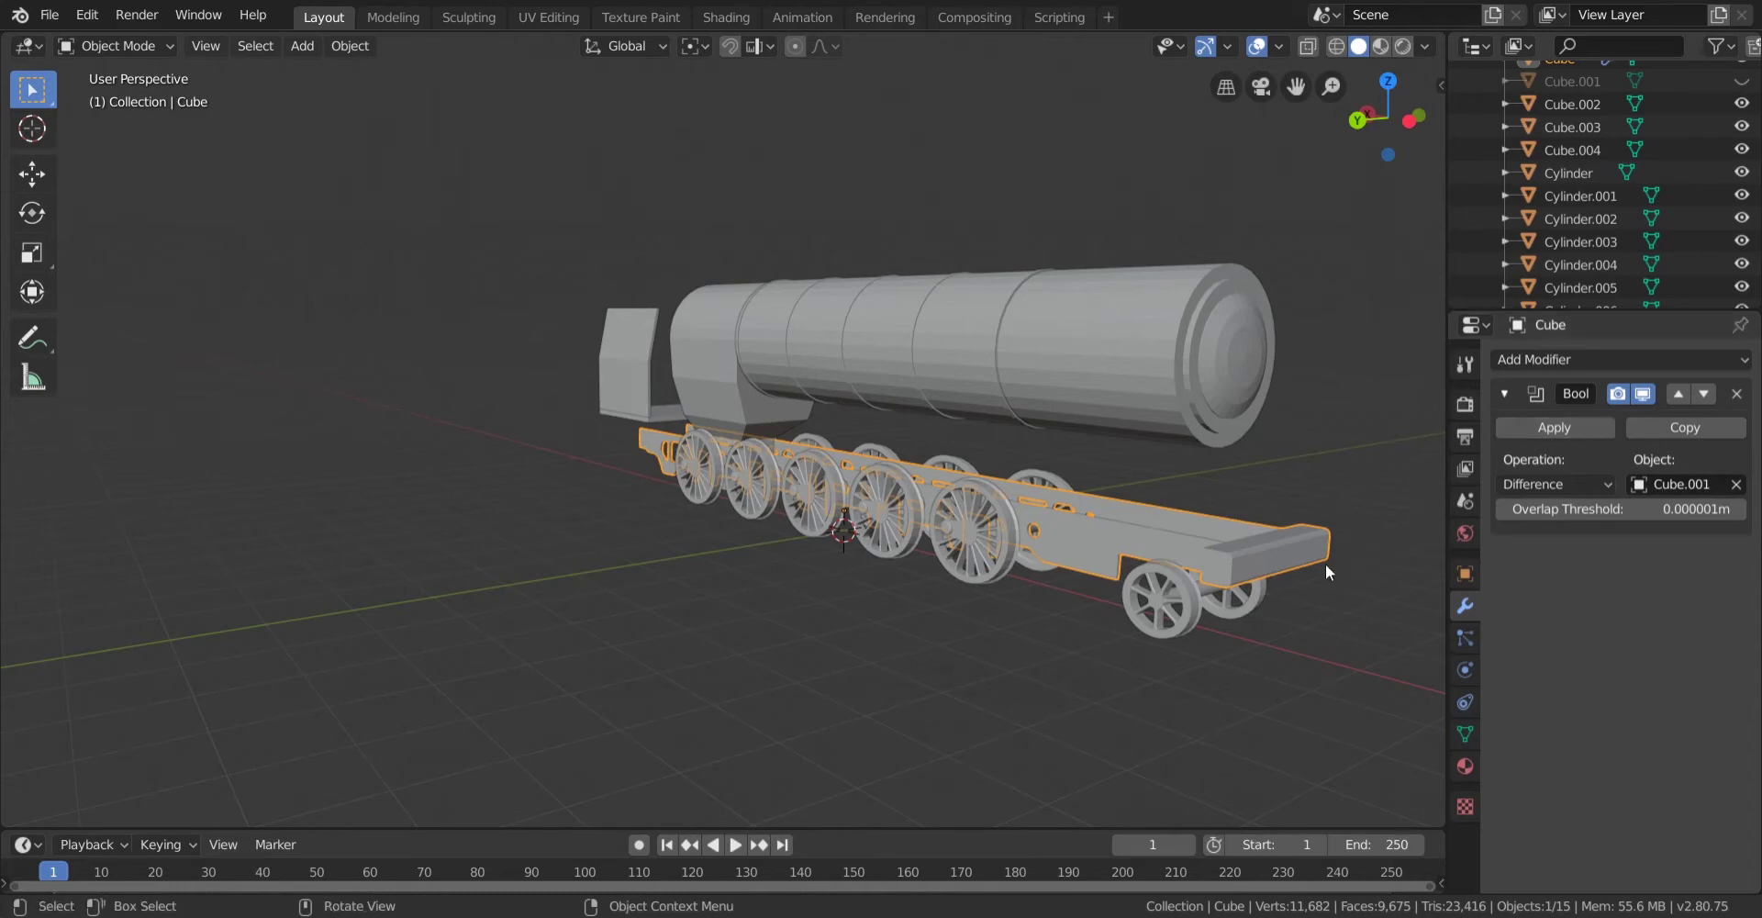
{"action": "scroll", "coordinate": [1070, 619], "scroll_direction": "up", "scroll_amount": 3}
{"action": "middle_click_drag", "start_coordinate": [1086, 605], "coordinate": [1192, 610]}
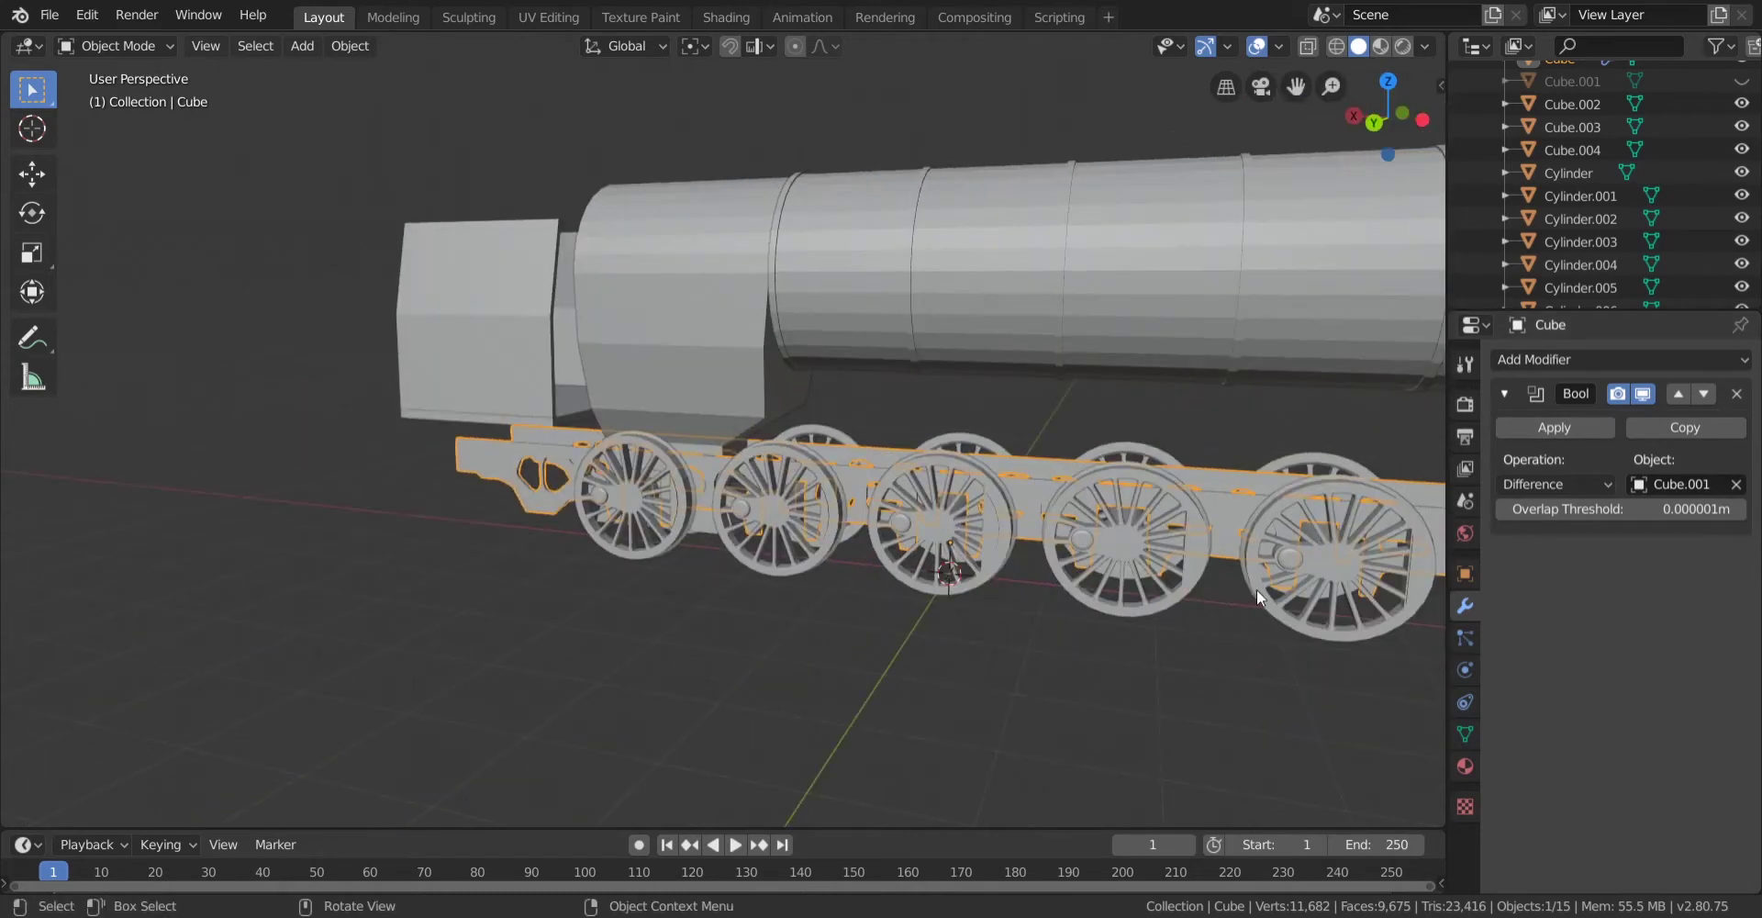
Inspect the chassis frame in Edit Mode, return to Object Mode and display its object properties.
{"action": "key", "text": "Tab"}
{"action": "middle_click_drag", "start_coordinate": [1274, 565], "coordinate": [1192, 688]}
{"action": "key", "text": "Tab"}
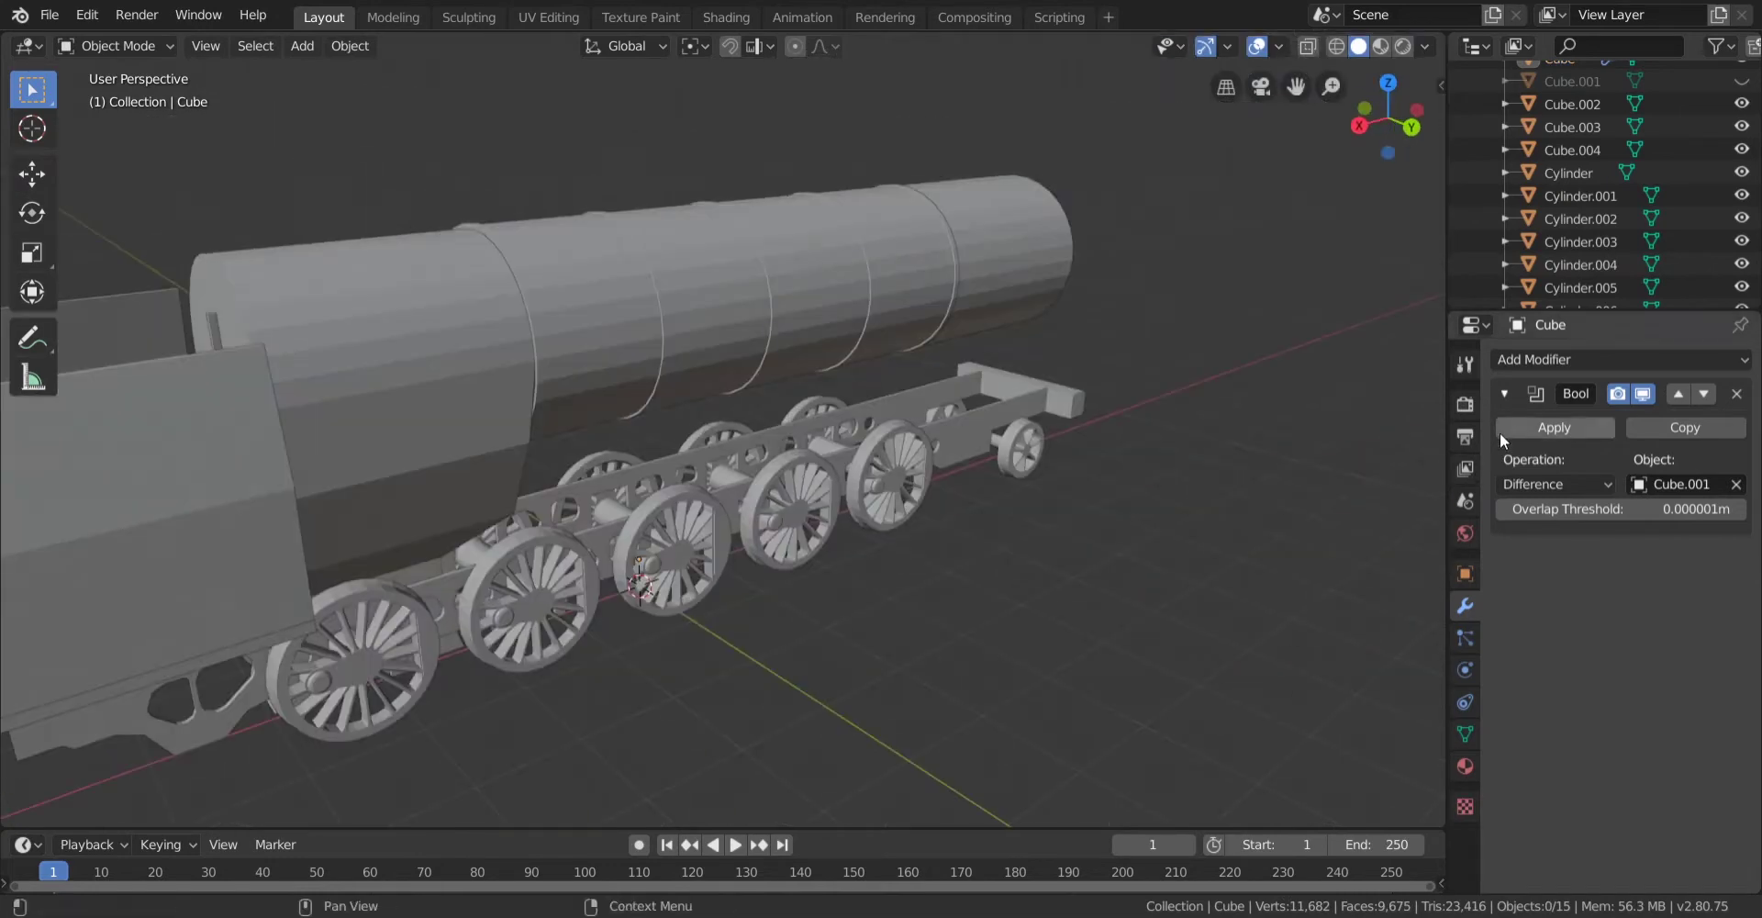
{"action": "middle_click_drag", "start_coordinate": [1202, 470], "coordinate": [1423, 569], "text": "shift"}
{"action": "left_click", "coordinate": [1464, 574]}
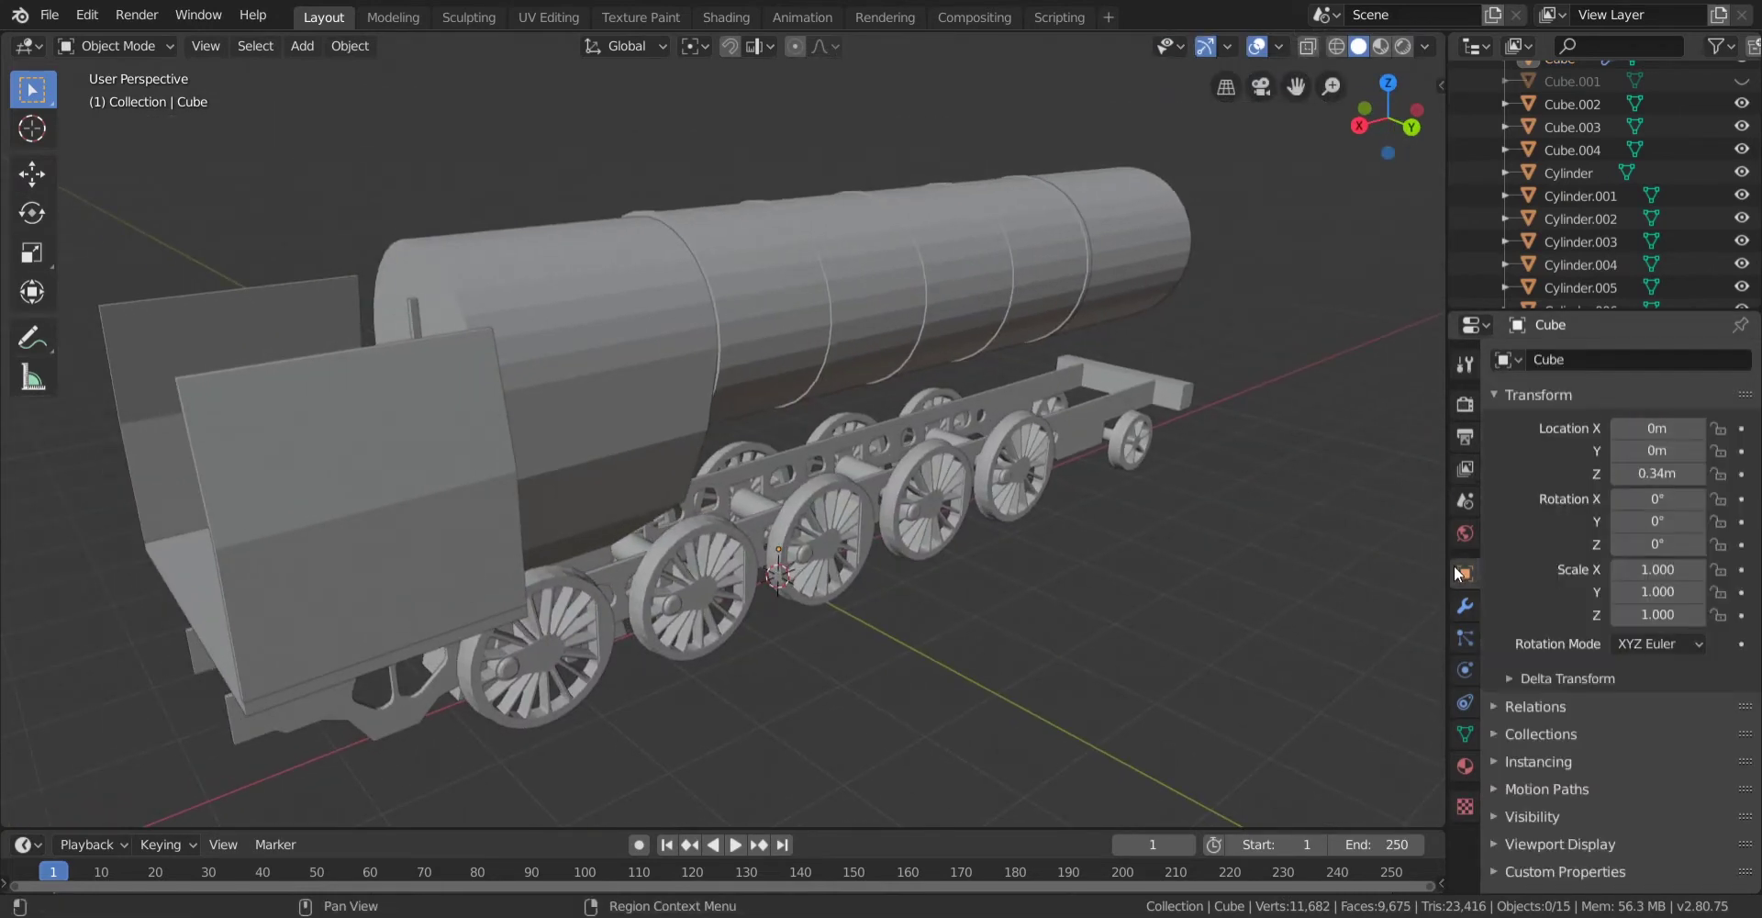
Examine the cab's boiler-side edge and floor against the blueprint in a back wireframe view.
{"action": "left_click", "coordinate": [1407, 119]}
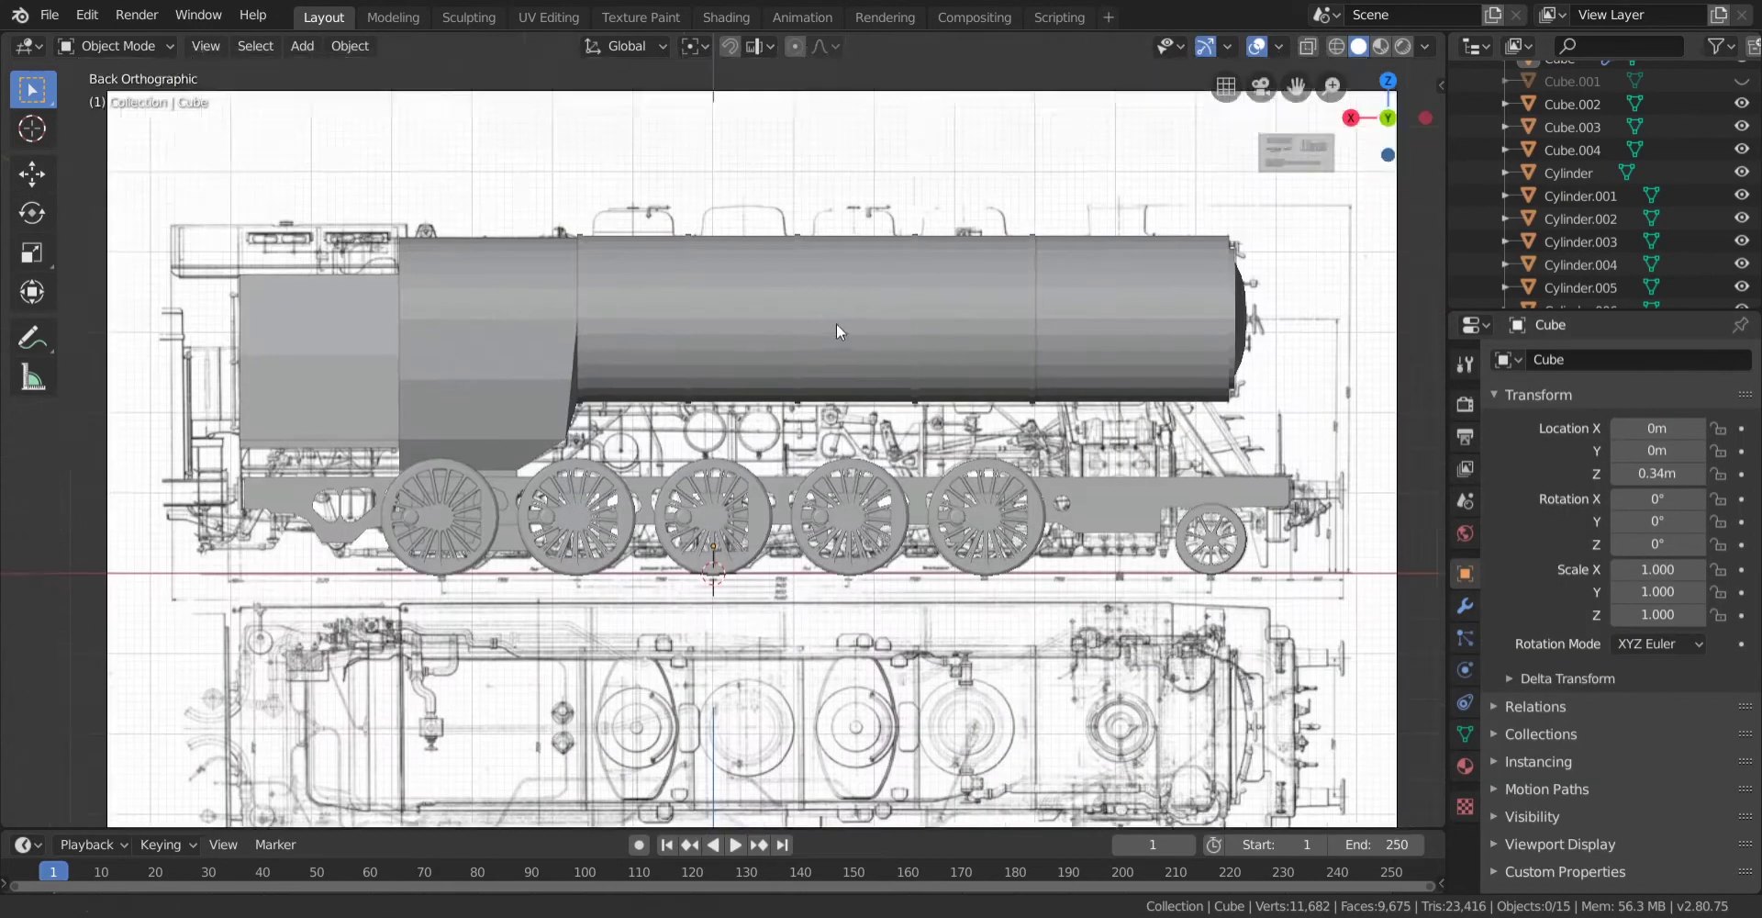
{"action": "middle_click_drag", "start_coordinate": [620, 371], "coordinate": [1078, 389], "text": "shift"}
{"action": "key", "text": "z"}
{"action": "left_click", "coordinate": [818, 354]}
{"action": "scroll", "coordinate": [818, 355], "scroll_direction": "up", "scroll_amount": 2}
{"action": "mouse_move", "coordinate": [818, 354]}
{"action": "middle_mouse_down", "text": "shift"}
{"action": "mouse_move", "coordinate": [761, 514]}
{"action": "mouse_move", "coordinate": [778, 478]}
{"action": "middle_mouse_up", "text": "shift"}
{"action": "scroll", "coordinate": [771, 514], "scroll_direction": "up", "scroll_amount": 4}
{"action": "scroll", "coordinate": [883, 659], "scroll_direction": "up", "scroll_amount": 3}
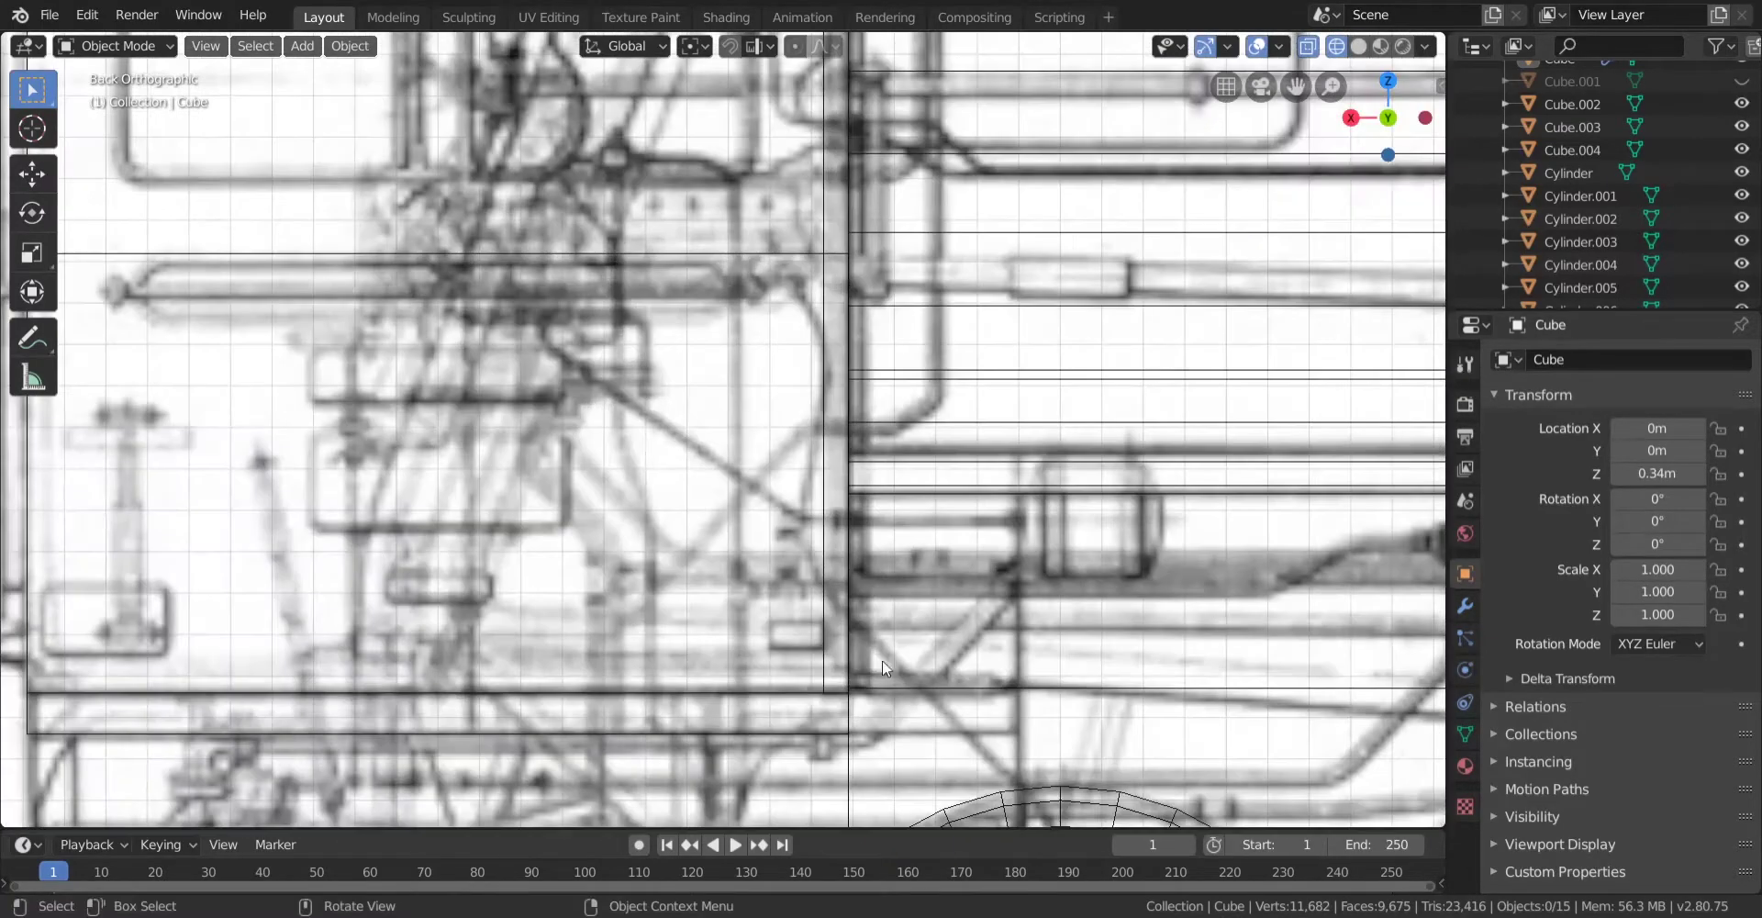
{"action": "scroll", "coordinate": [854, 729], "scroll_direction": "up", "scroll_amount": 1}
In Edit Mode, widen the vertical post by moving its +Y side face 1.4 m along Y towards the cab wall.
{"action": "key", "text": "shift+z"}
{"action": "mouse_move", "coordinate": [868, 728]}
{"action": "middle_mouse_down"}
{"action": "mouse_move", "coordinate": [945, 696]}
{"action": "mouse_move", "coordinate": [730, 670]}
{"action": "mouse_move", "coordinate": [936, 754]}
{"action": "mouse_move", "coordinate": [1195, 637]}
{"action": "mouse_move", "coordinate": [1015, 653]}
{"action": "mouse_move", "coordinate": [954, 596]}
{"action": "middle_mouse_up"}
{"action": "left_click", "coordinate": [1205, 630]}
{"action": "key", "text": "Tab"}
{"action": "middle_click_drag", "start_coordinate": [954, 596], "coordinate": [1213, 358], "text": "shift"}
{"action": "scroll", "coordinate": [1000, 431], "scroll_direction": "down", "scroll_amount": 4}
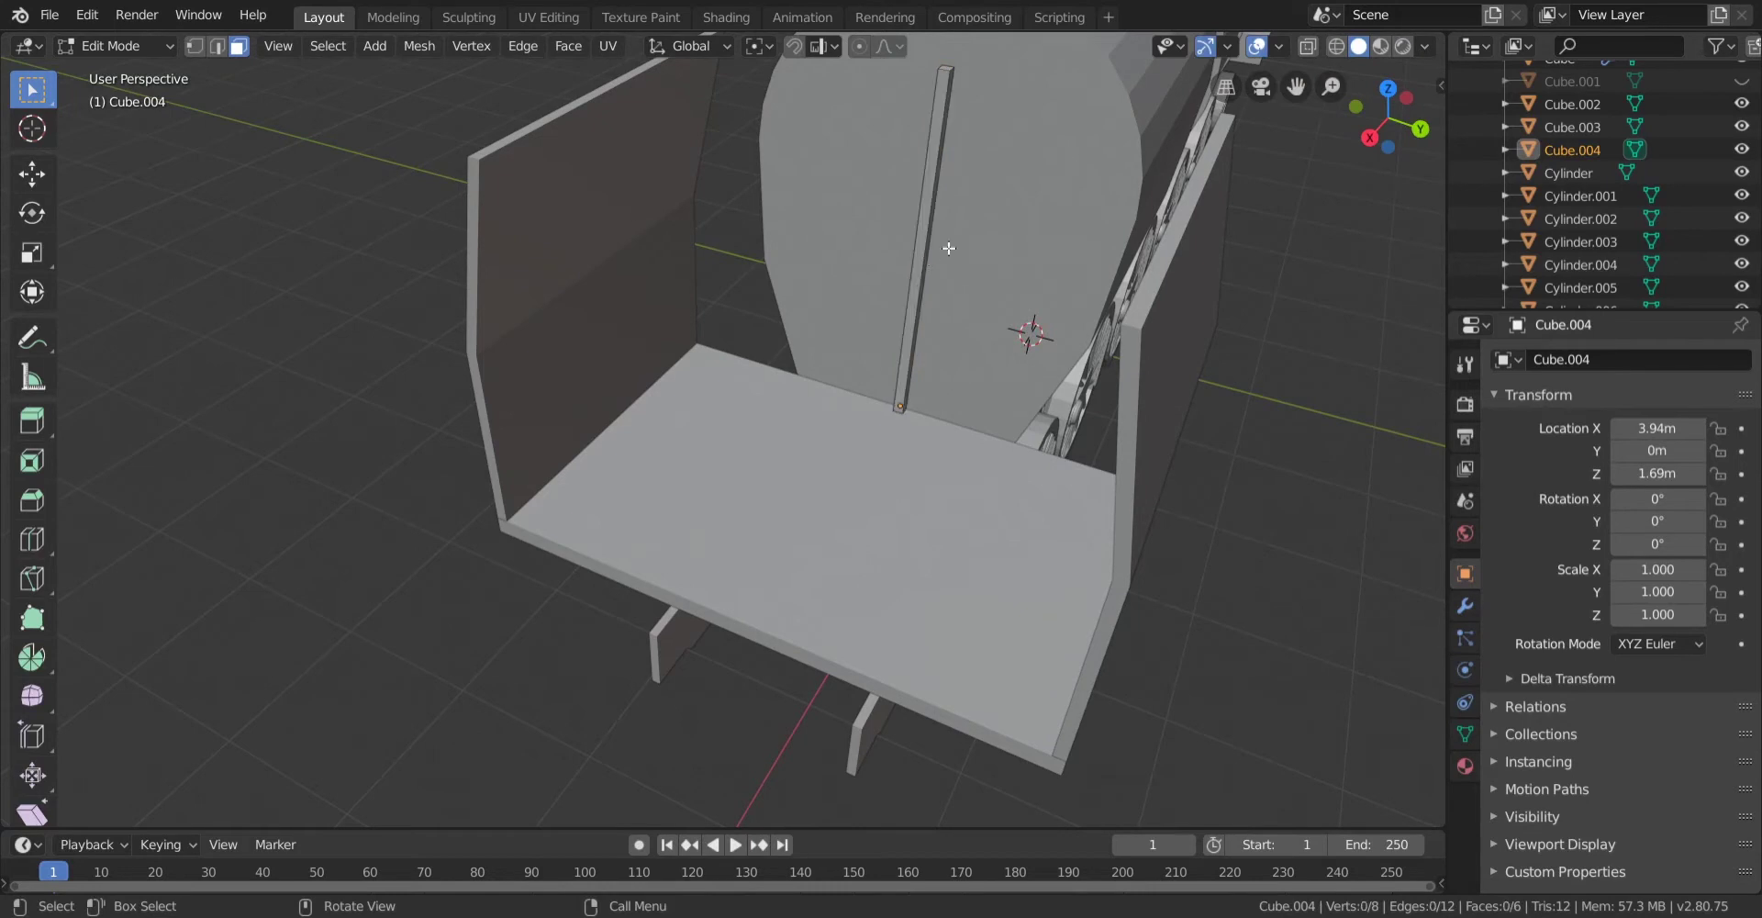
{"action": "left_click", "coordinate": [1367, 137]}
{"action": "key", "text": "shift+z"}
{"action": "scroll", "coordinate": [590, 495], "scroll_direction": "up", "scroll_amount": 5}
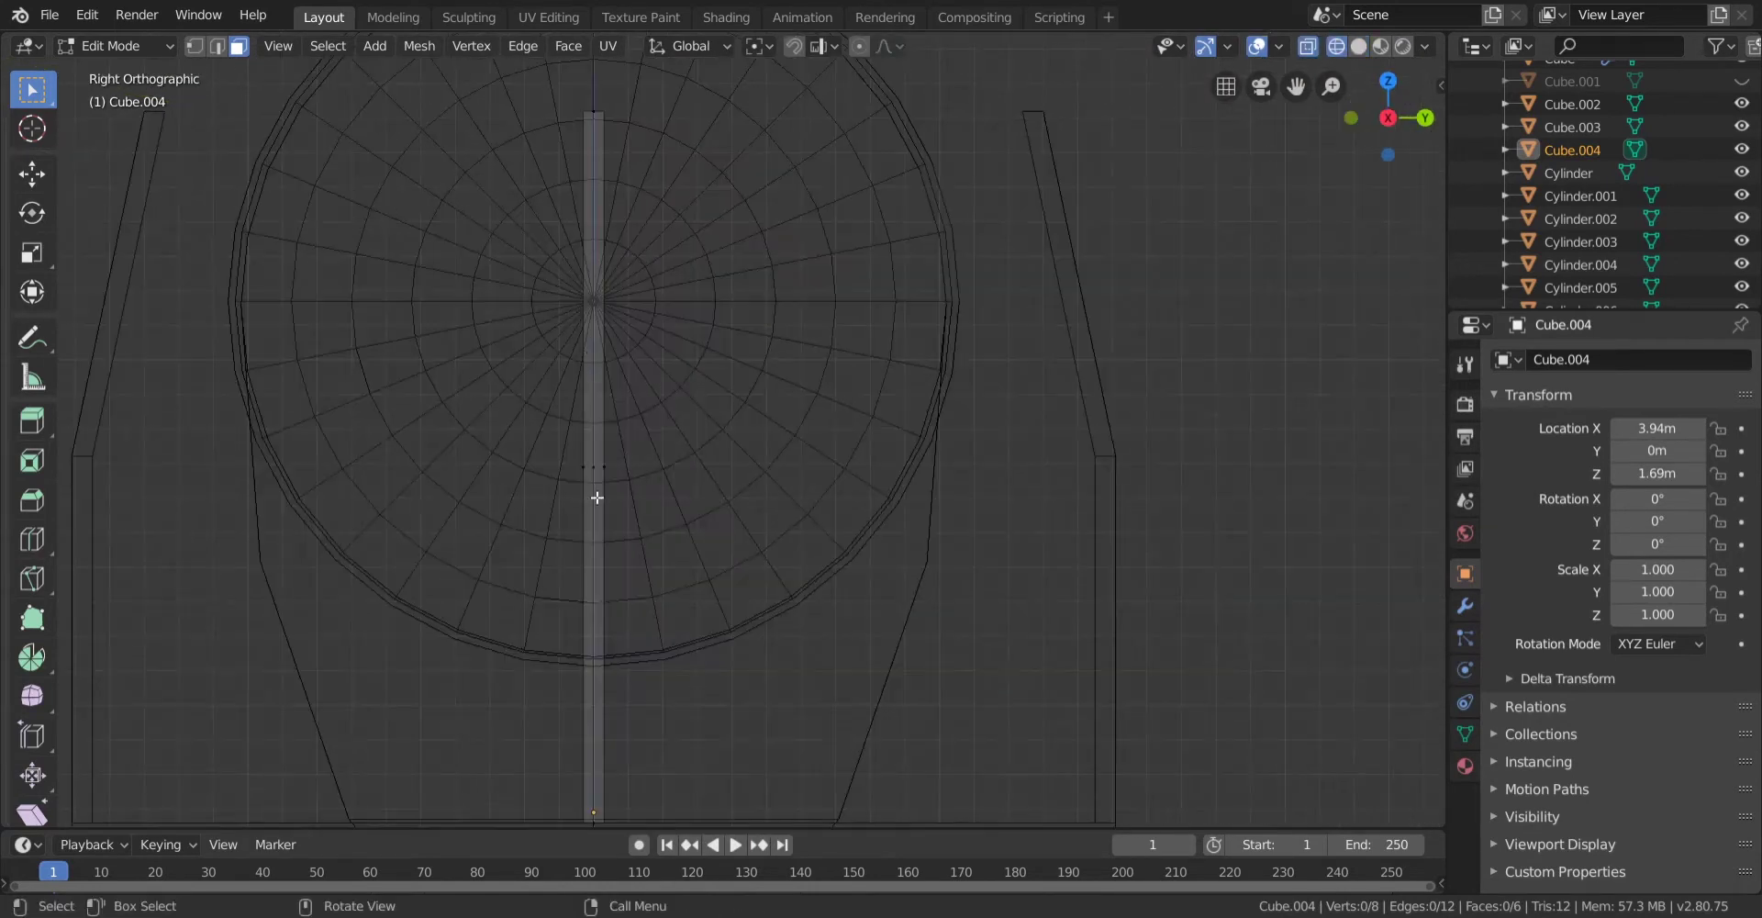
{"action": "left_click_drag", "start_coordinate": [585, 525], "coordinate": [583, 519]}
{"action": "key", "text": "g"}
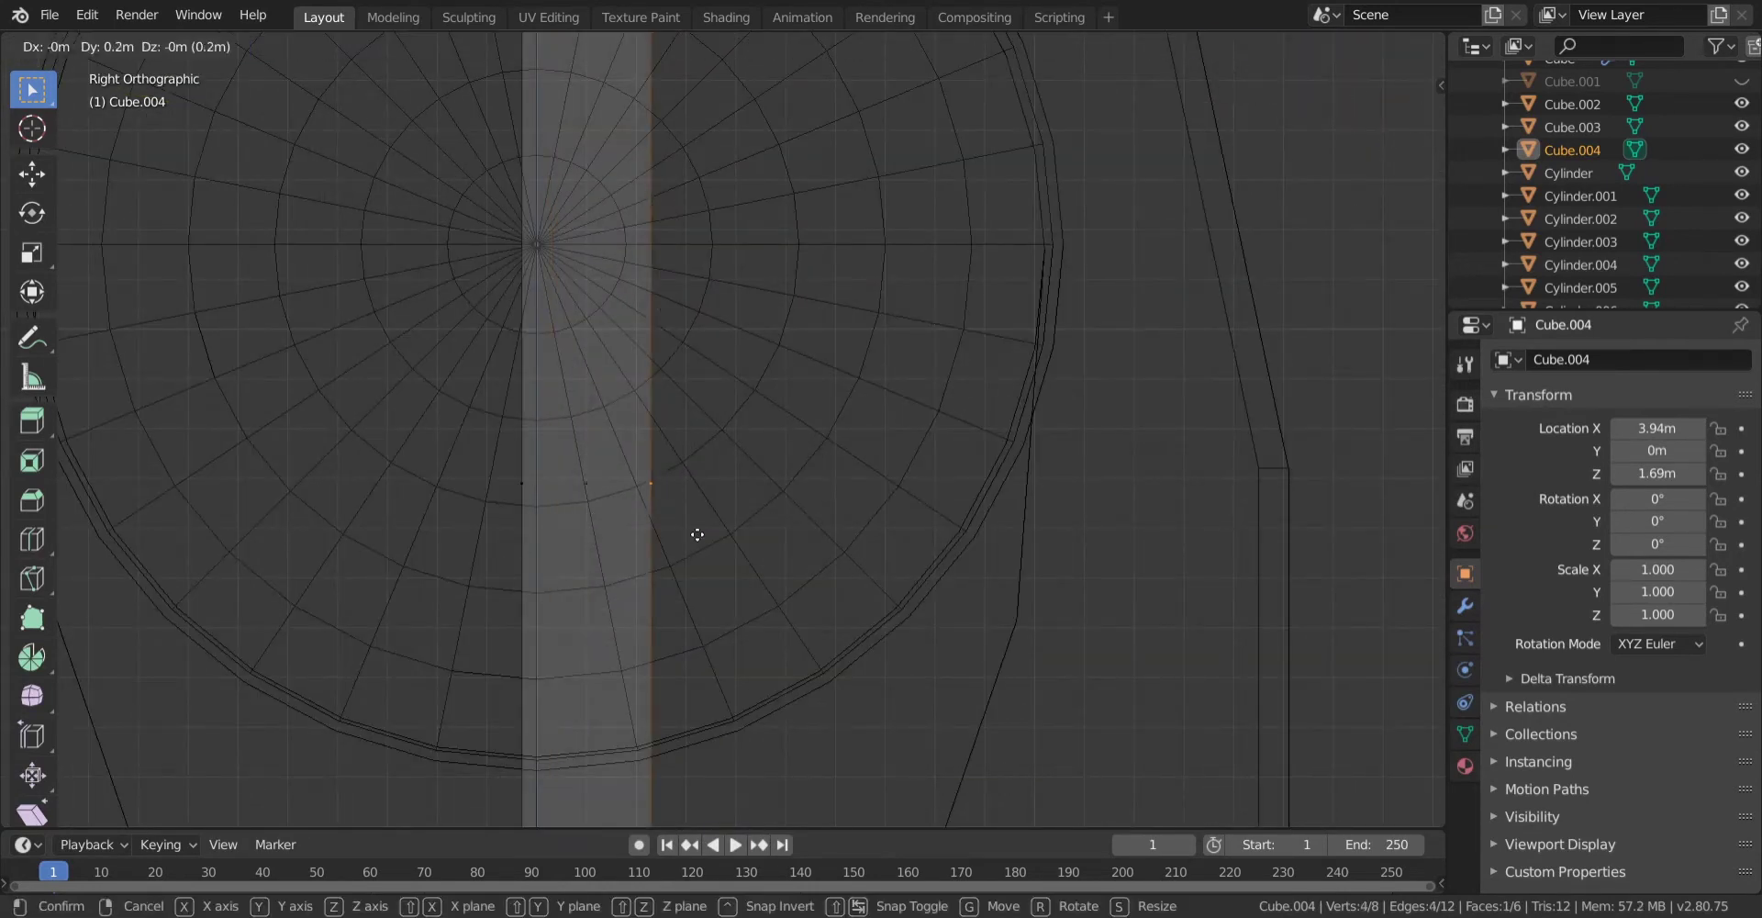
{"action": "left_click", "coordinate": [1284, 526]}
Fine-tune the side face's Y offset so it overlaps the inner edge of the cab wall.
{"action": "middle_click_drag", "start_coordinate": [1177, 523], "coordinate": [756, 484], "text": "shift"}
{"action": "scroll", "coordinate": [562, 560], "scroll_direction": "up", "scroll_amount": 3}
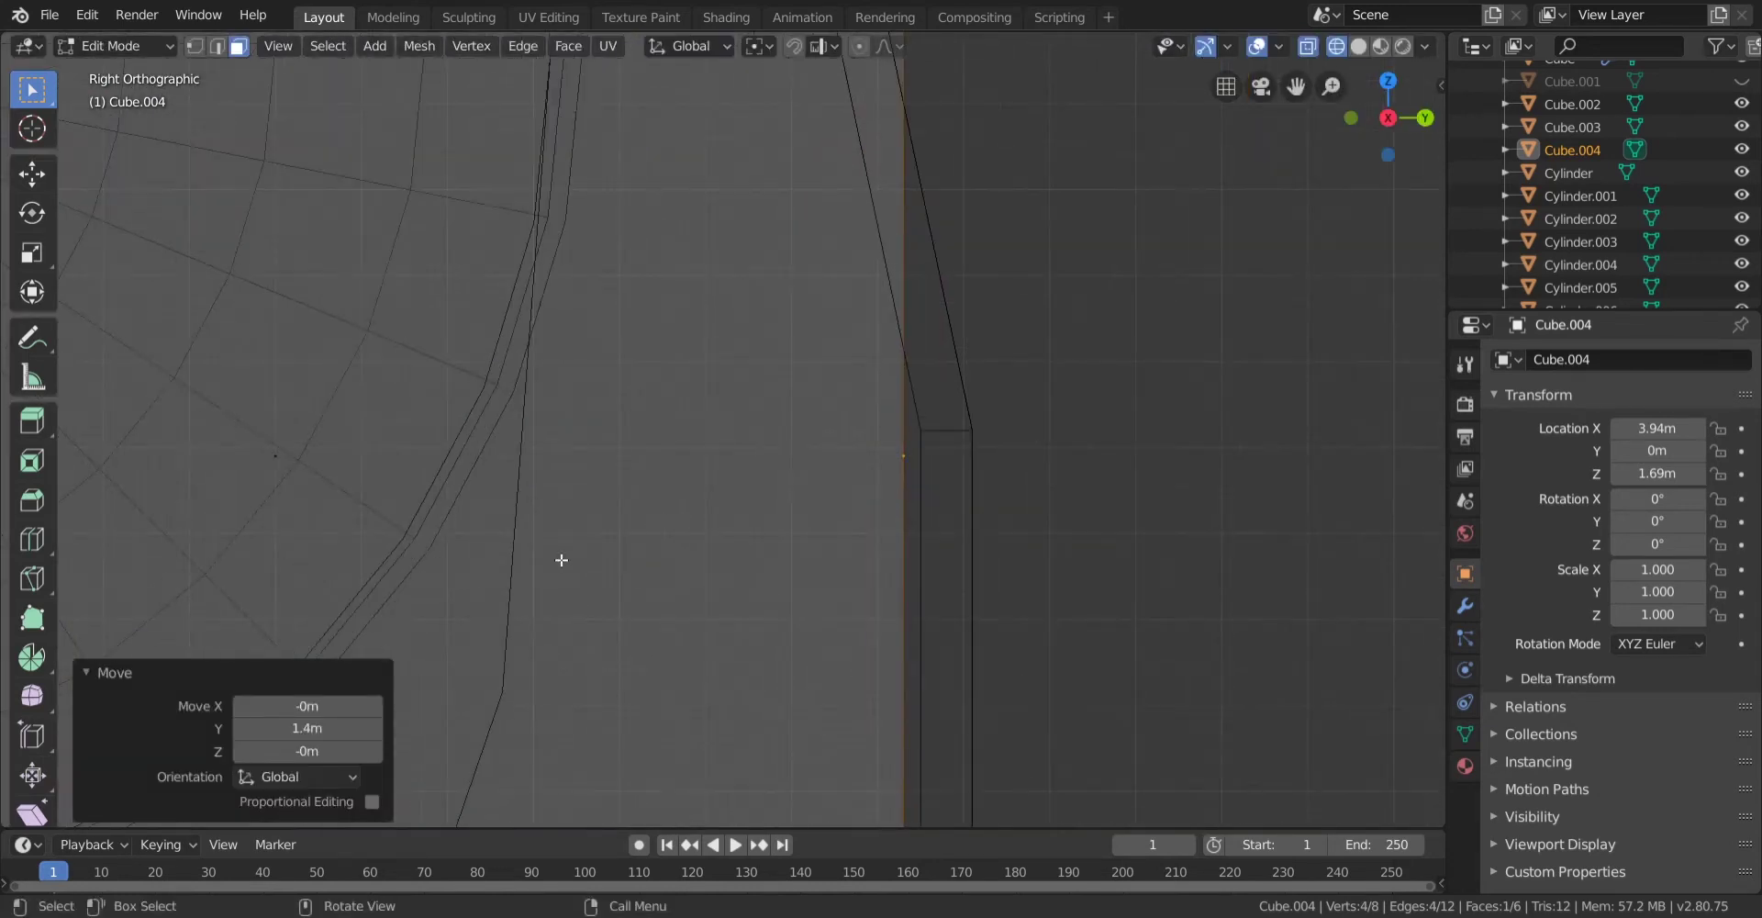
{"action": "left_click", "coordinate": [376, 725]}
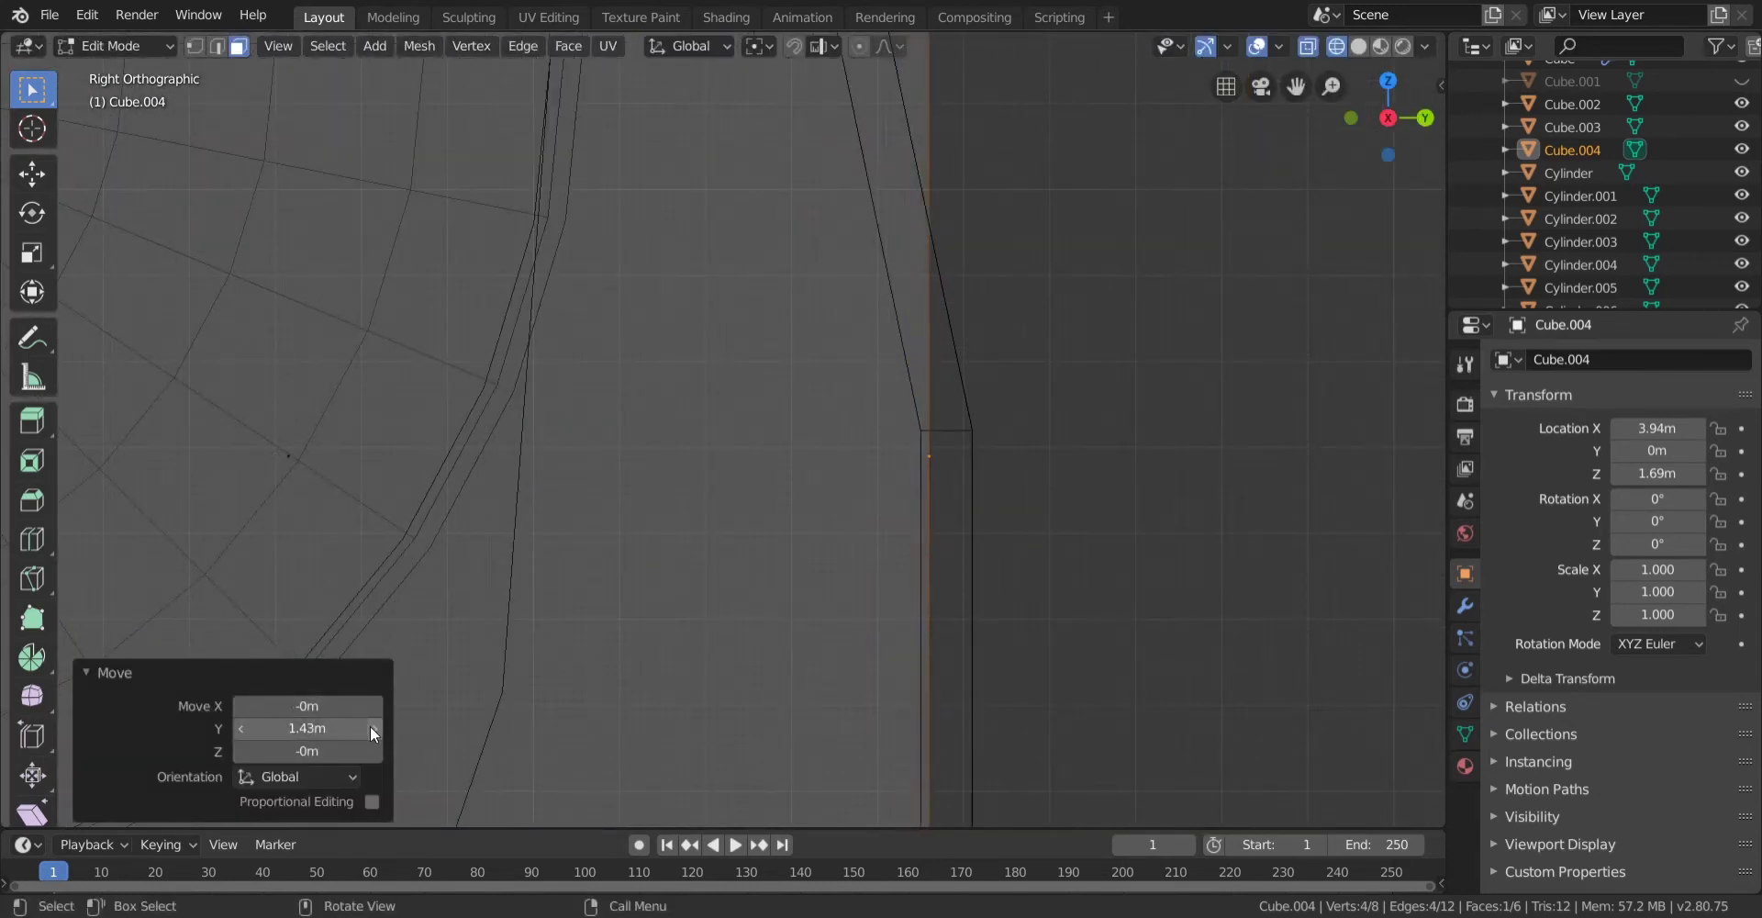
{"action": "left_click", "coordinate": [241, 729]}
Move the panel's opposite side face -1.42 m along Y to meet the other cab wall.
{"action": "scroll", "coordinate": [649, 422], "scroll_direction": "down", "scroll_amount": 9}
{"action": "middle_click_drag", "start_coordinate": [639, 362], "coordinate": [801, 421], "text": "shift"}
{"action": "left_click_drag", "start_coordinate": [605, 403], "coordinate": [739, 590]}
{"action": "key", "text": "g"}
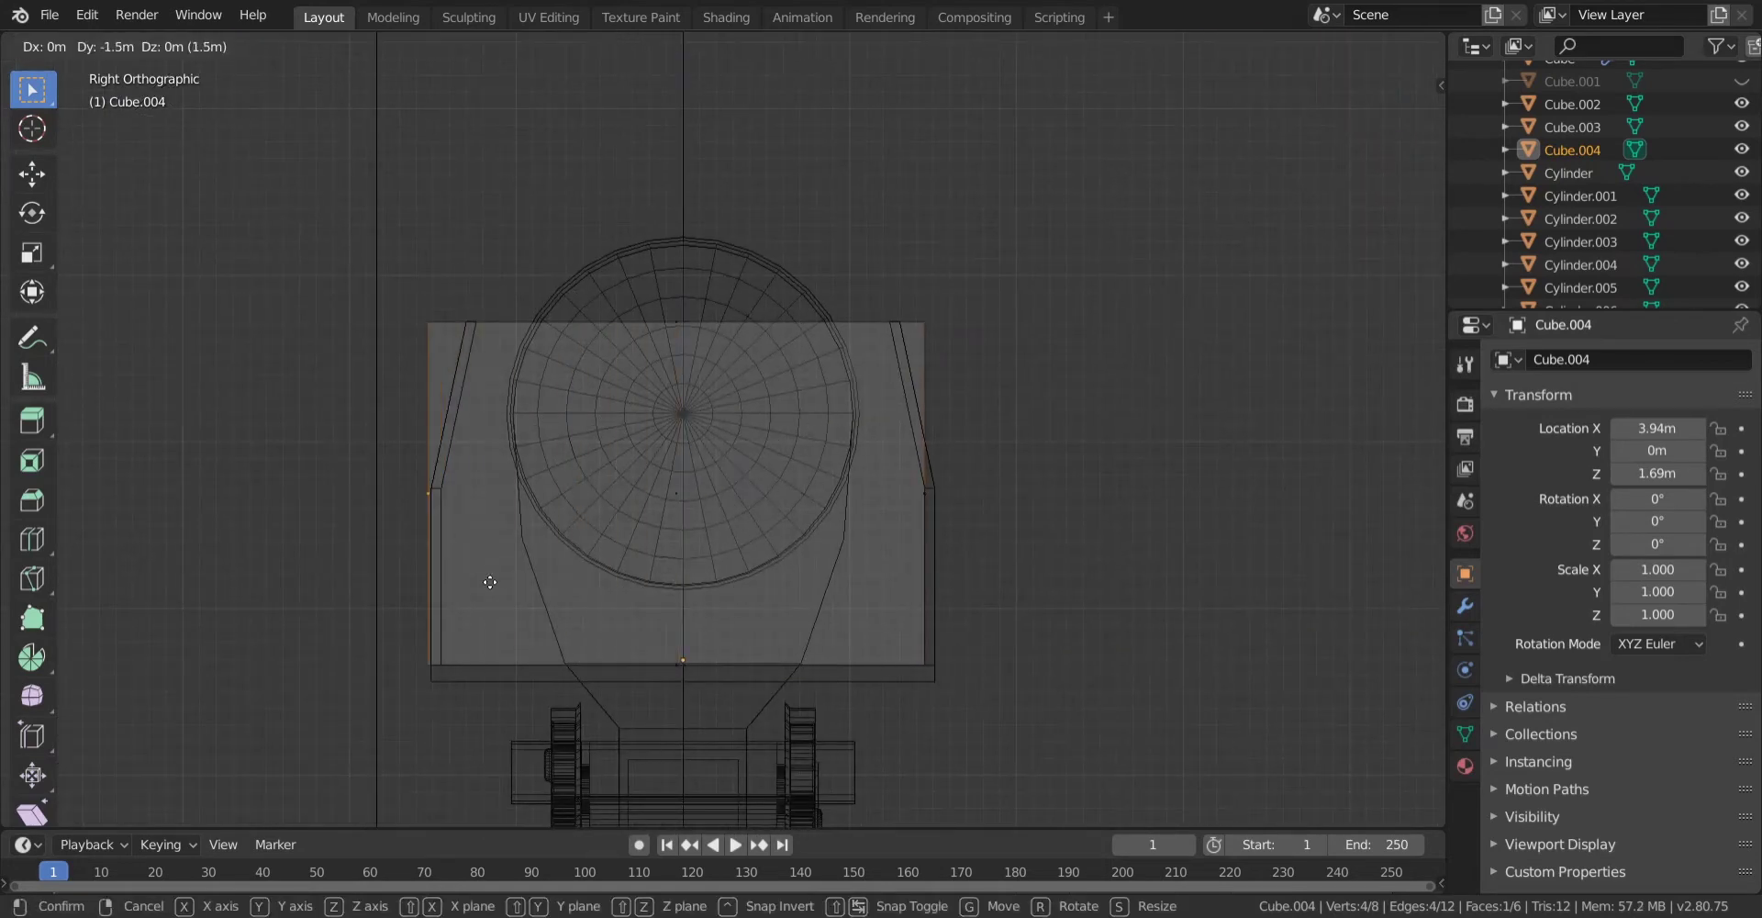
{"action": "left_click", "coordinate": [487, 581], "text": "ctrl"}
{"action": "scroll", "coordinate": [437, 598], "scroll_direction": "up", "scroll_amount": 2}
{"action": "middle_click_drag", "start_coordinate": [456, 570], "coordinate": [902, 454], "text": "shift"}
{"action": "scroll", "coordinate": [903, 454], "scroll_direction": "up", "scroll_amount": 4}
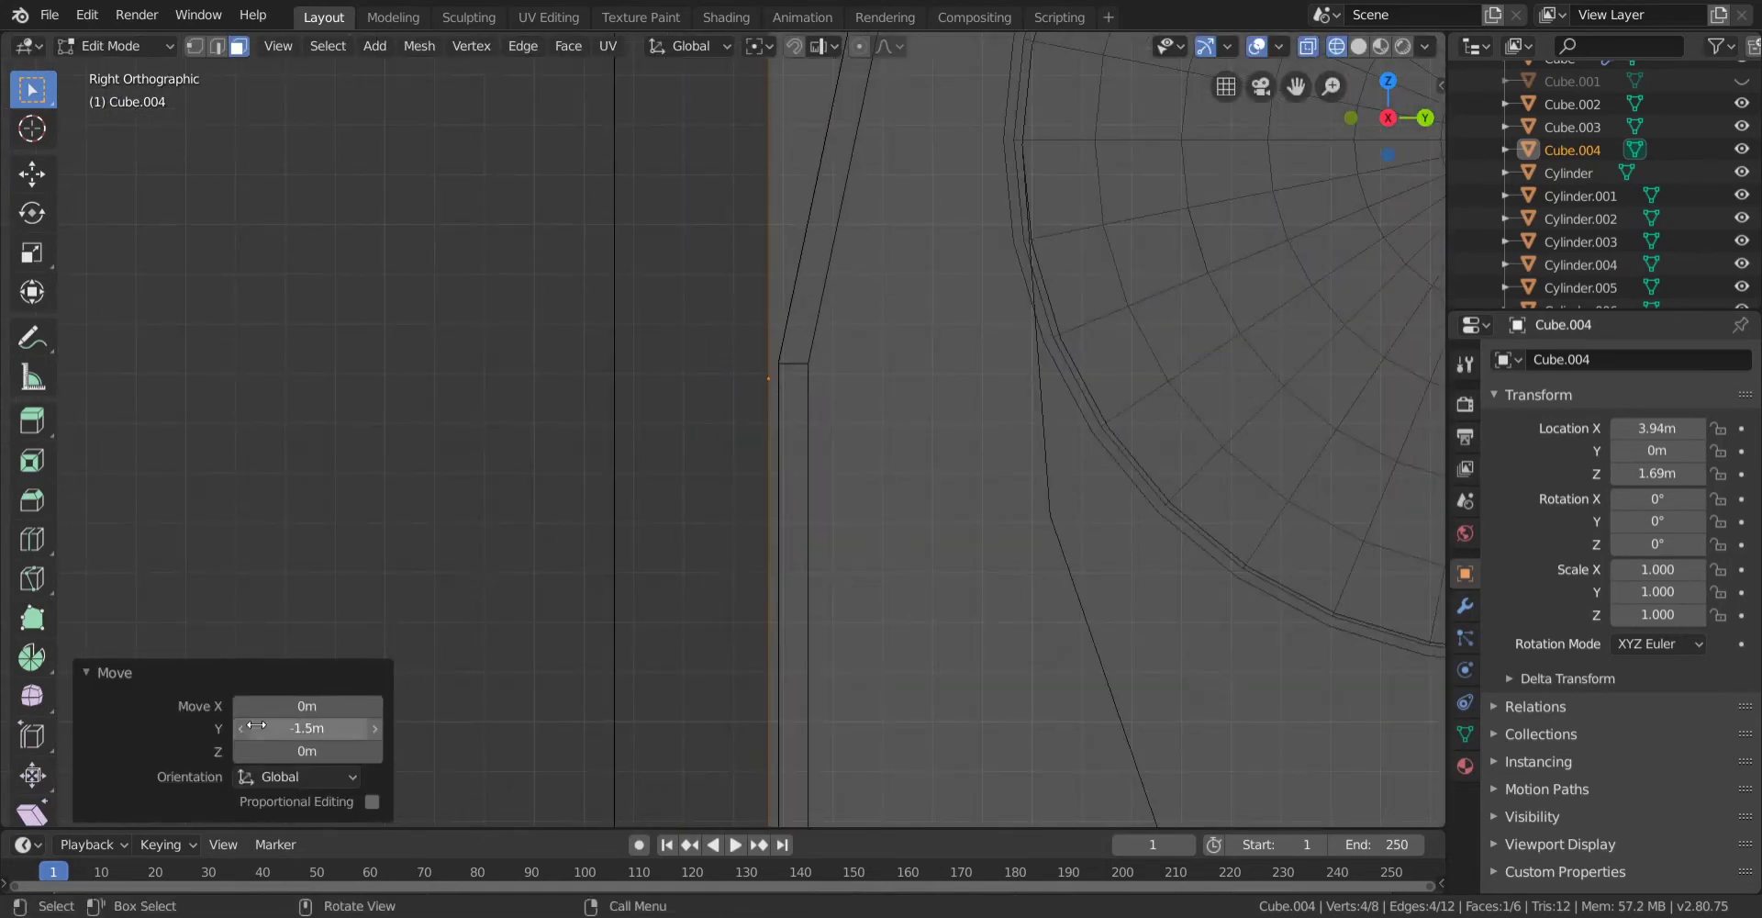
{"action": "left_click_drag", "start_coordinate": [307, 728], "coordinate": [324, 728]}
{"action": "scroll", "coordinate": [674, 551], "scroll_direction": "up", "scroll_amount": 3}
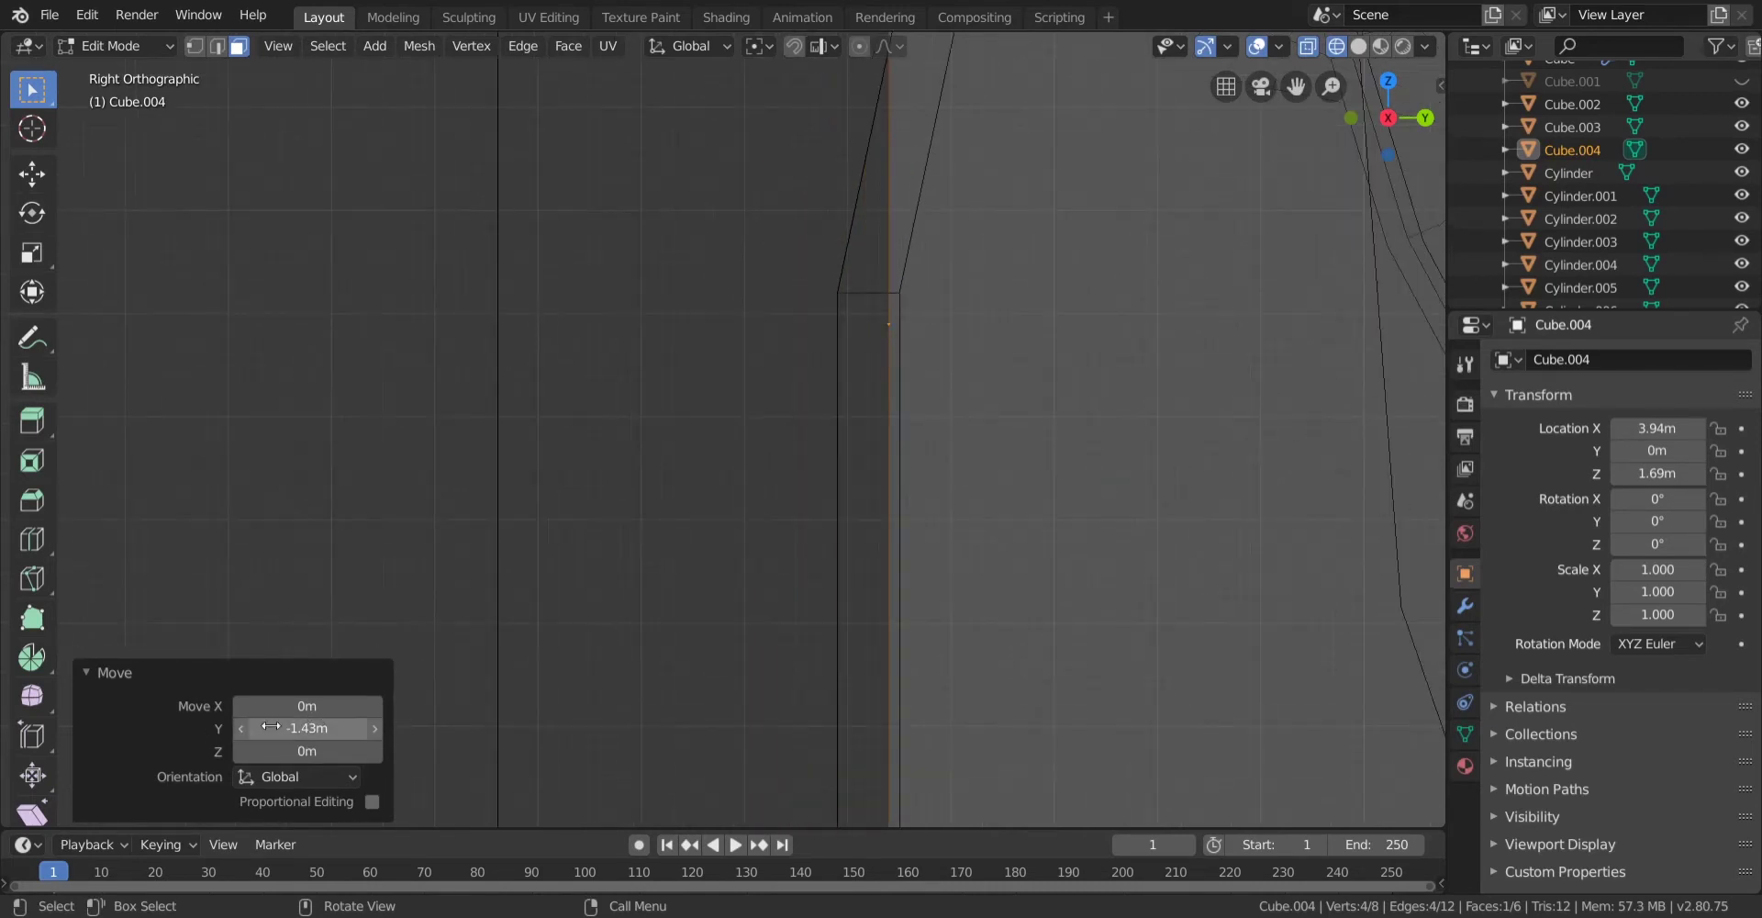
{"action": "left_click", "coordinate": [375, 728]}
Lower the panel's top face 1 m along Z to the height where the cab walls bend inward.
{"action": "scroll", "coordinate": [929, 416], "scroll_direction": "down", "scroll_amount": 14}
{"action": "middle_click_drag", "start_coordinate": [901, 397], "coordinate": [782, 464], "text": "shift"}
{"action": "scroll", "coordinate": [741, 466], "scroll_direction": "up", "scroll_amount": 4}
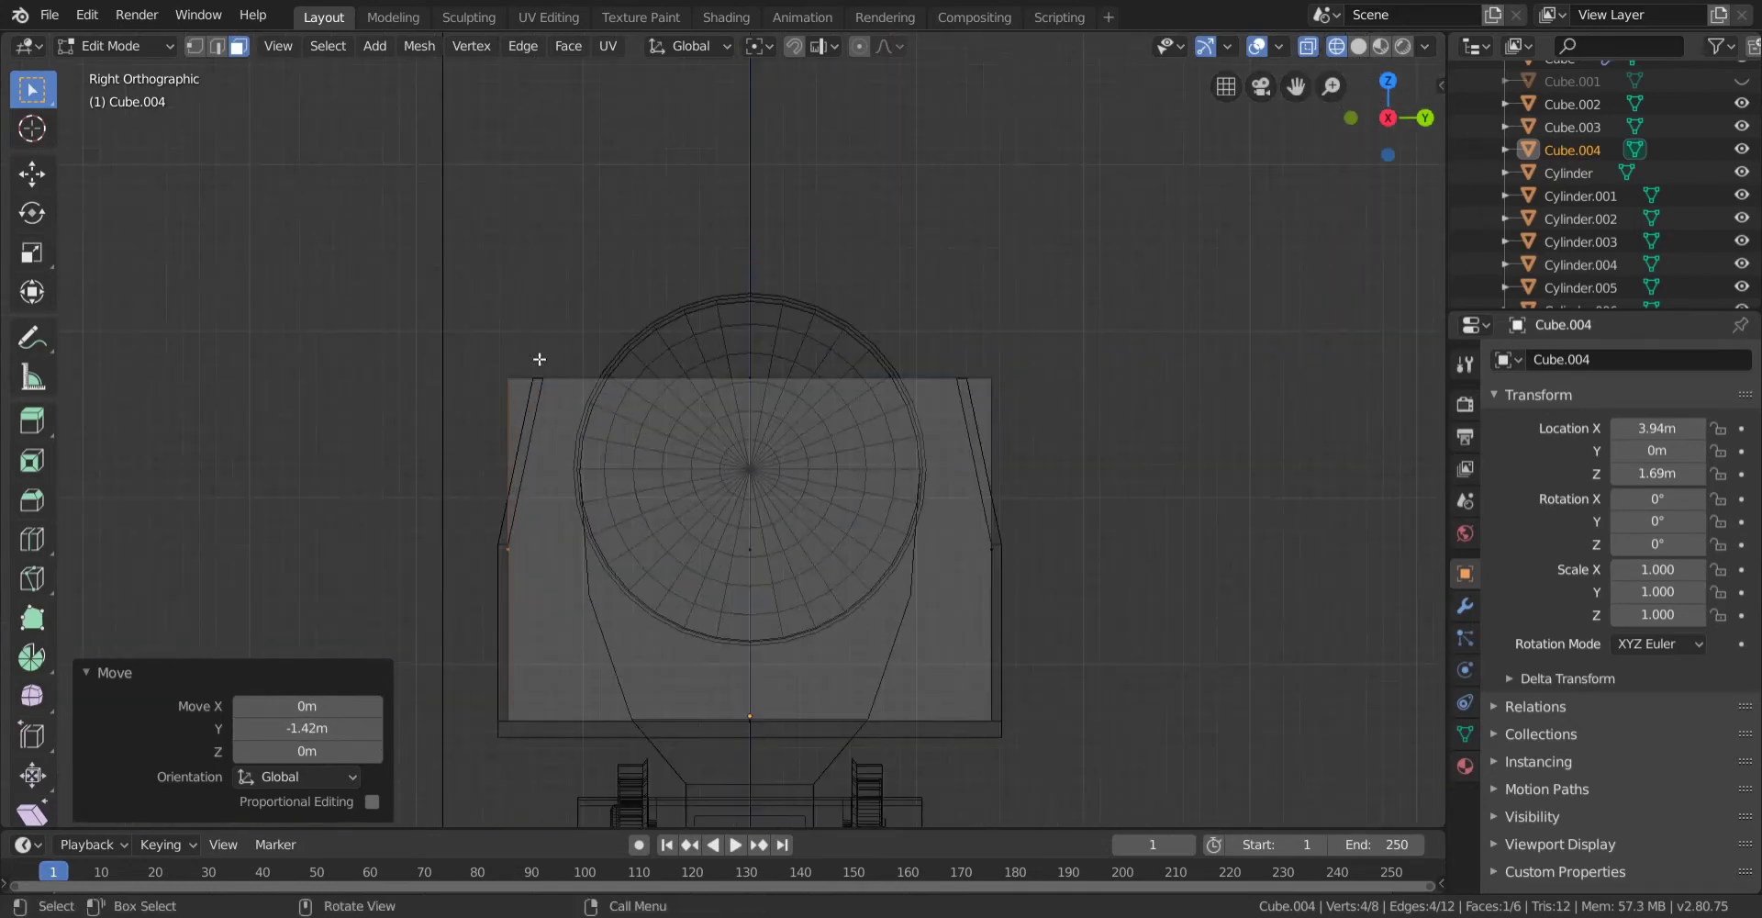
{"action": "left_click_drag", "start_coordinate": [528, 323], "coordinate": [1022, 560]}
{"action": "scroll", "coordinate": [878, 565], "scroll_direction": "up", "scroll_amount": 1}
{"action": "left_click_drag", "start_coordinate": [661, 318], "coordinate": [843, 444]}
{"action": "middle_click_drag", "start_coordinate": [843, 444], "coordinate": [582, 240], "text": "shift"}
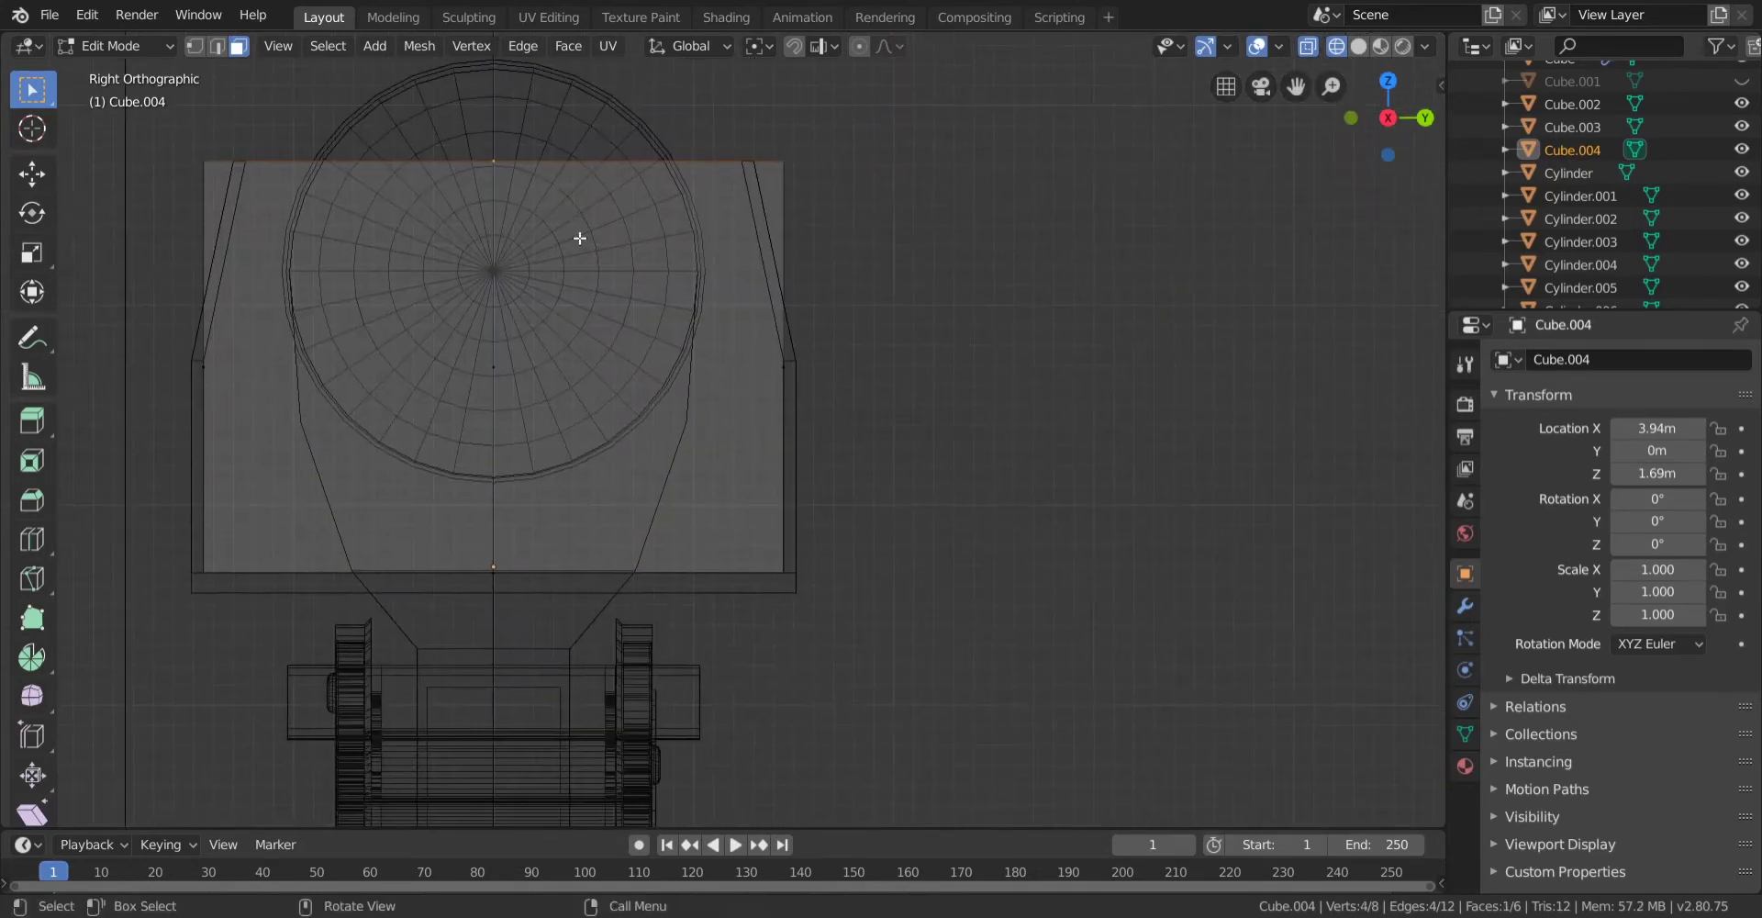
{"action": "scroll", "coordinate": [748, 332], "scroll_direction": "up", "scroll_amount": 5}
{"action": "key", "text": "g"}
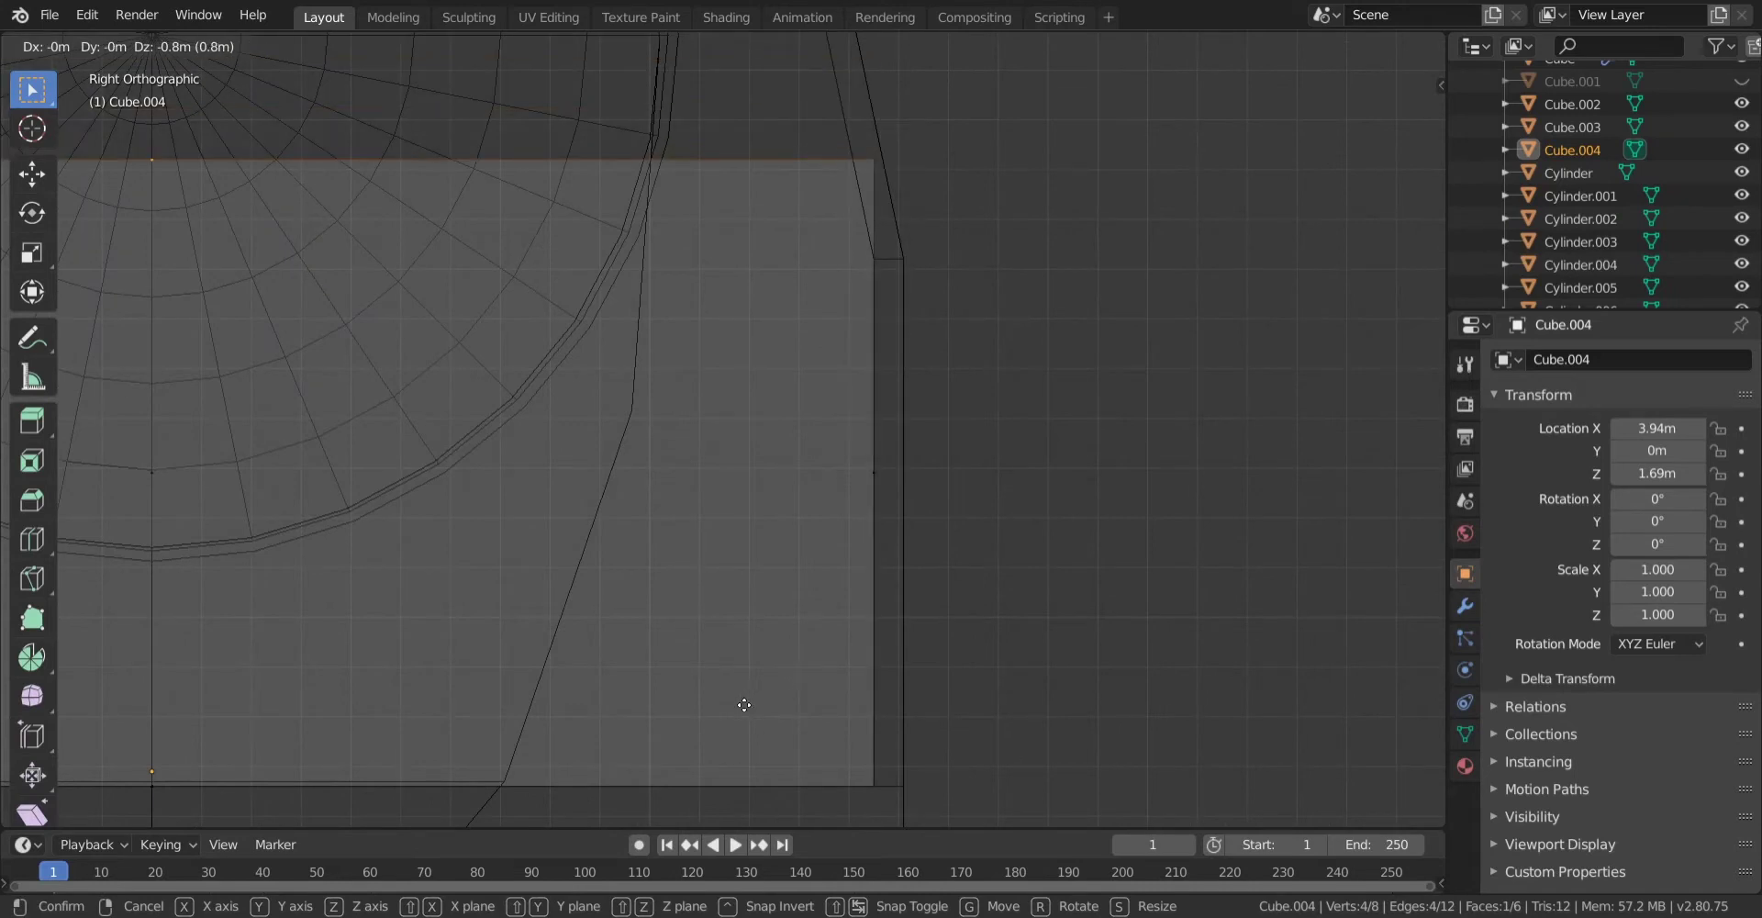
{"action": "left_click", "coordinate": [735, 806], "text": "ctrl"}
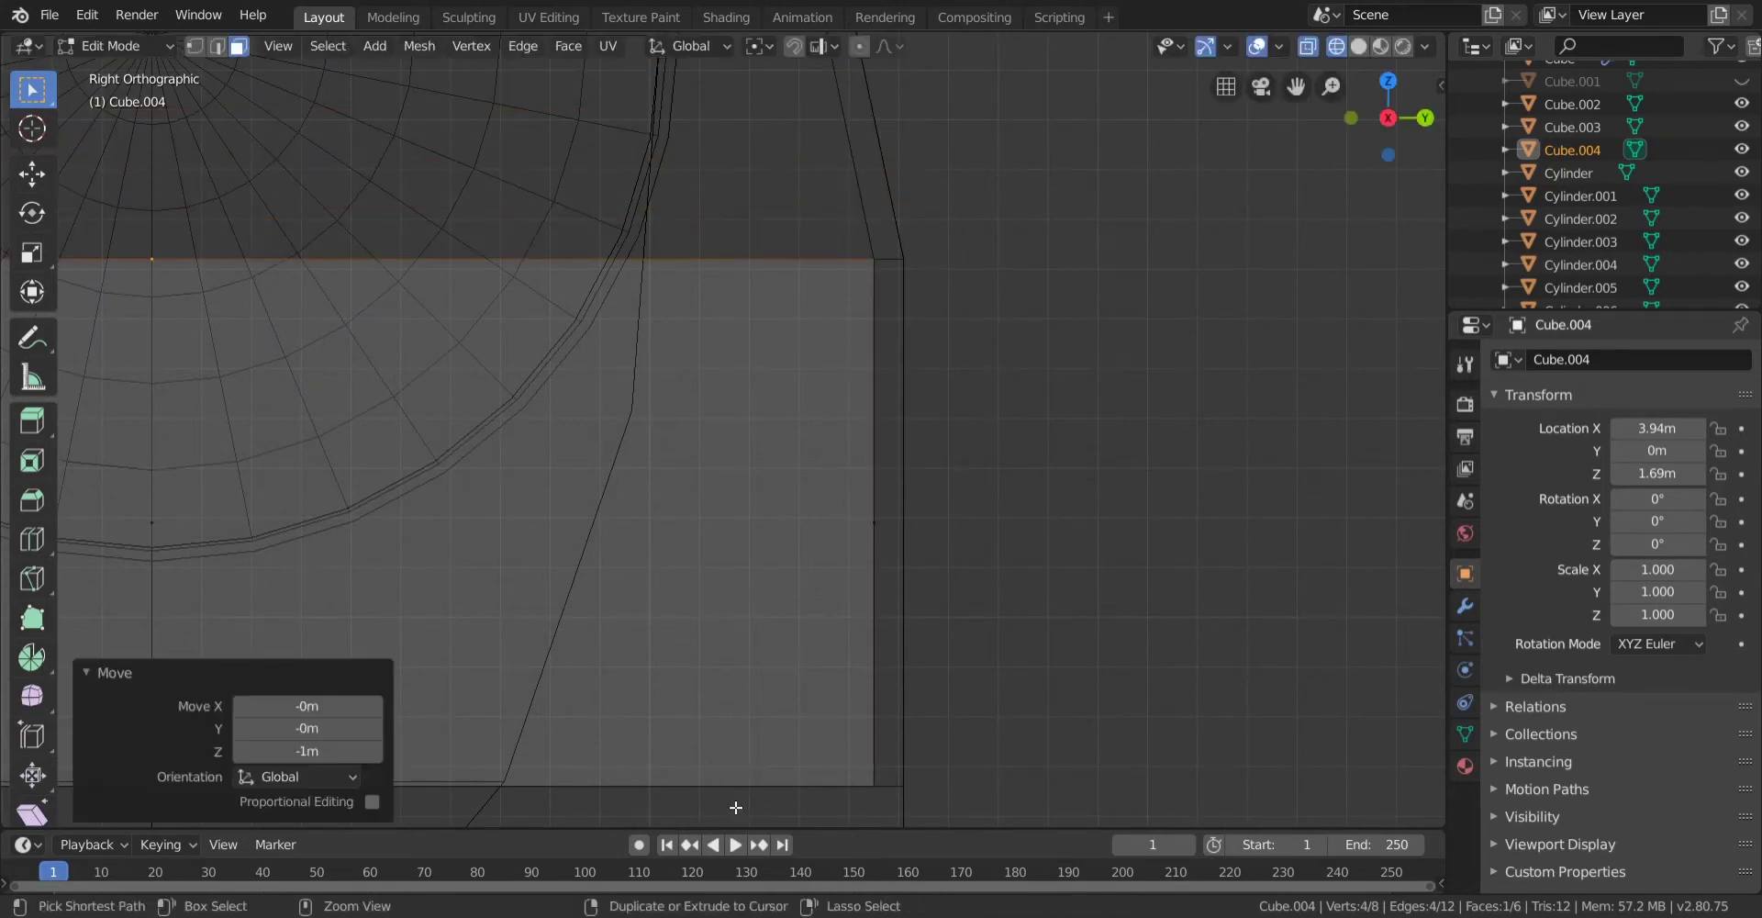
Extrude the panel's top face 1 m upward to the top of the cab walls.
{"action": "scroll", "coordinate": [701, 514], "scroll_direction": "down", "scroll_amount": 1}
{"action": "middle_click_drag", "start_coordinate": [699, 510], "coordinate": [1094, 806], "text": "shift"}
{"action": "key", "text": "e"}
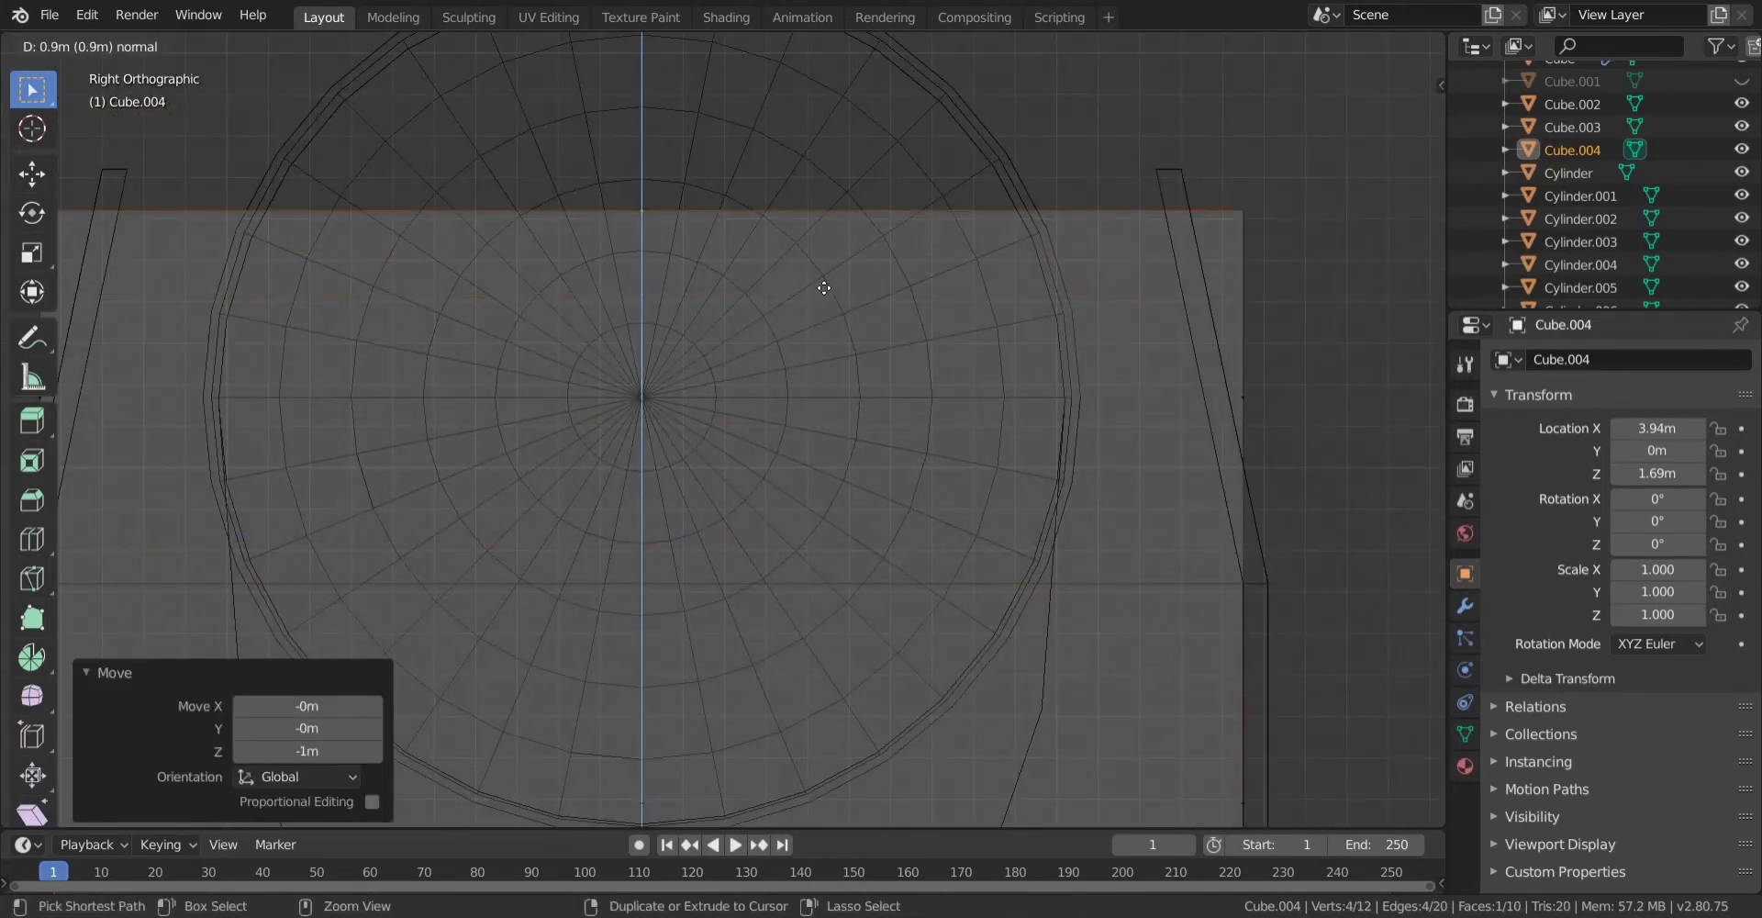
{"action": "left_click", "coordinate": [826, 258], "text": "ctrl"}
Move the panel's upper +Y edge about 0.2 m inward along Y to follow the sloped cab wall.
{"action": "middle_click_drag", "start_coordinate": [827, 259], "coordinate": [1069, 327], "text": "shift"}
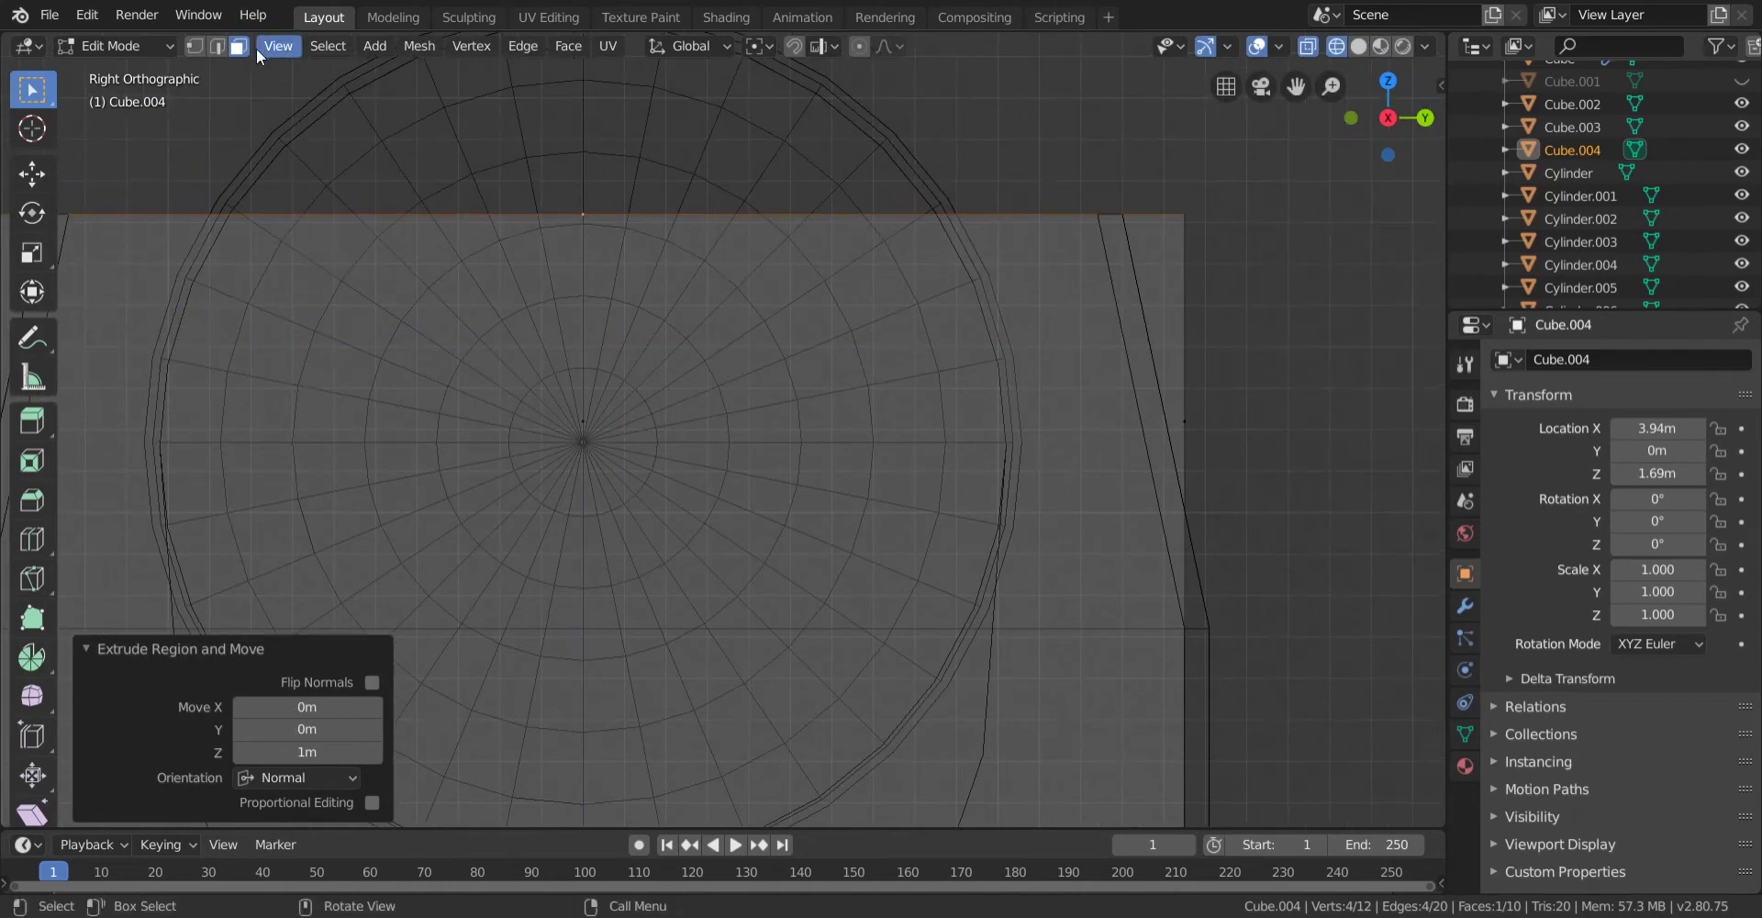
{"action": "left_click", "coordinate": [1182, 214]}
{"action": "key", "text": "g"}
{"action": "key", "text": "y"}
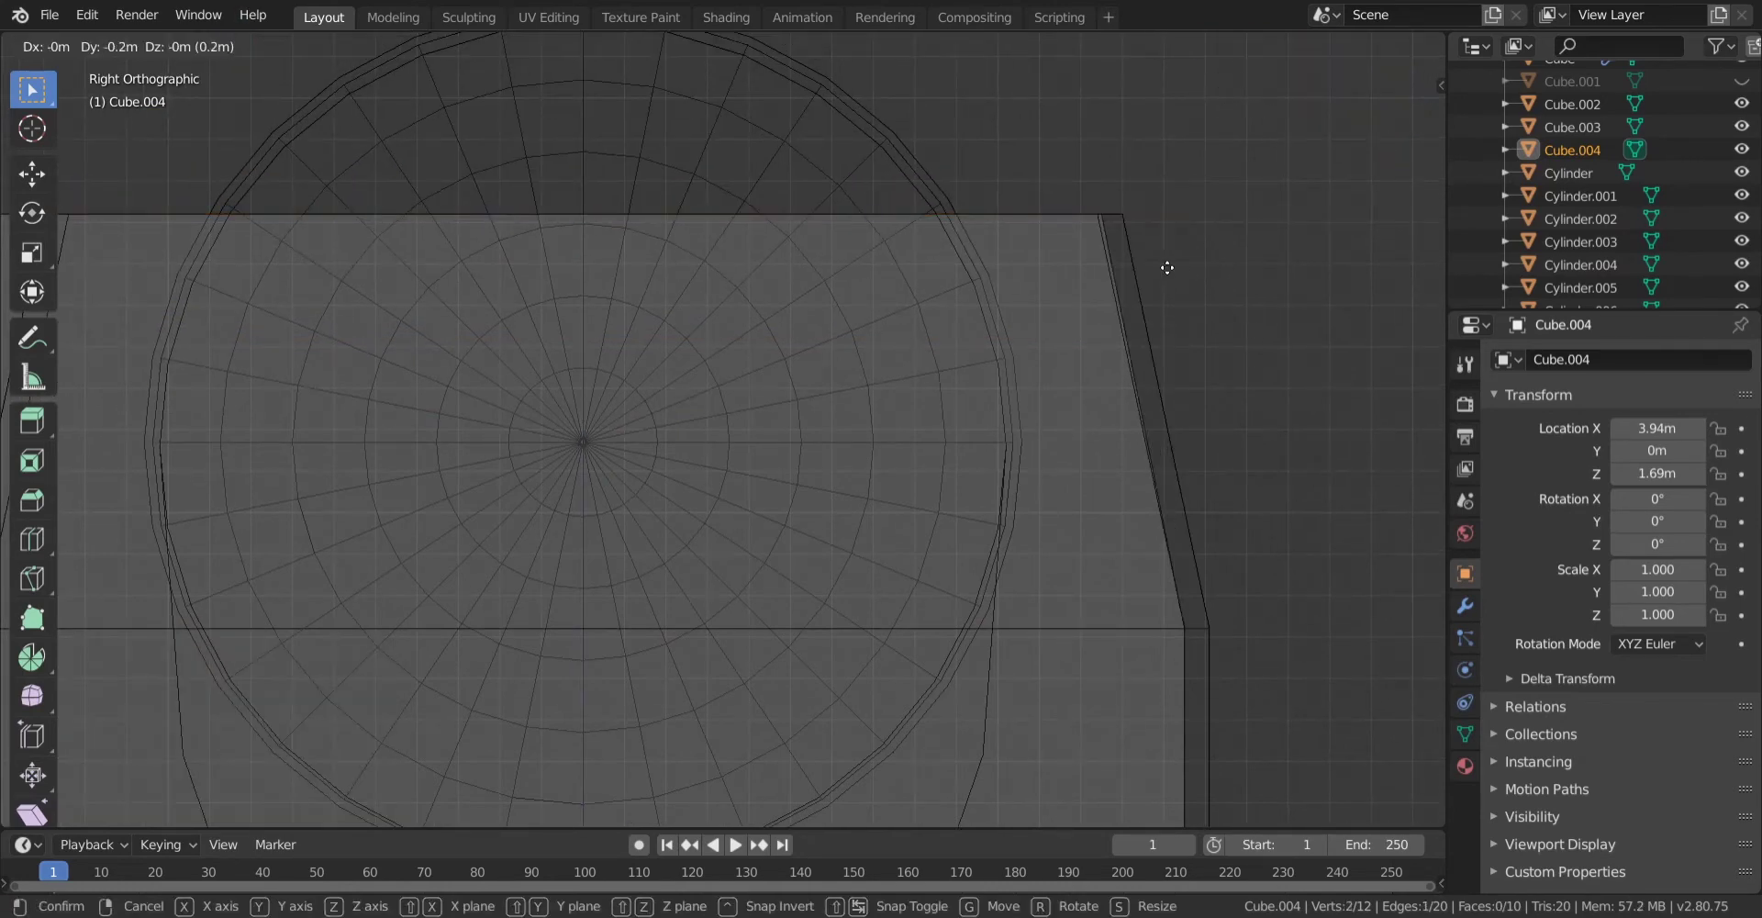
{"action": "left_click", "coordinate": [1171, 261]}
{"action": "middle_click_drag", "start_coordinate": [1172, 261], "coordinate": [853, 480], "text": "shift"}
{"action": "scroll", "coordinate": [783, 527], "scroll_direction": "up", "scroll_amount": 8}
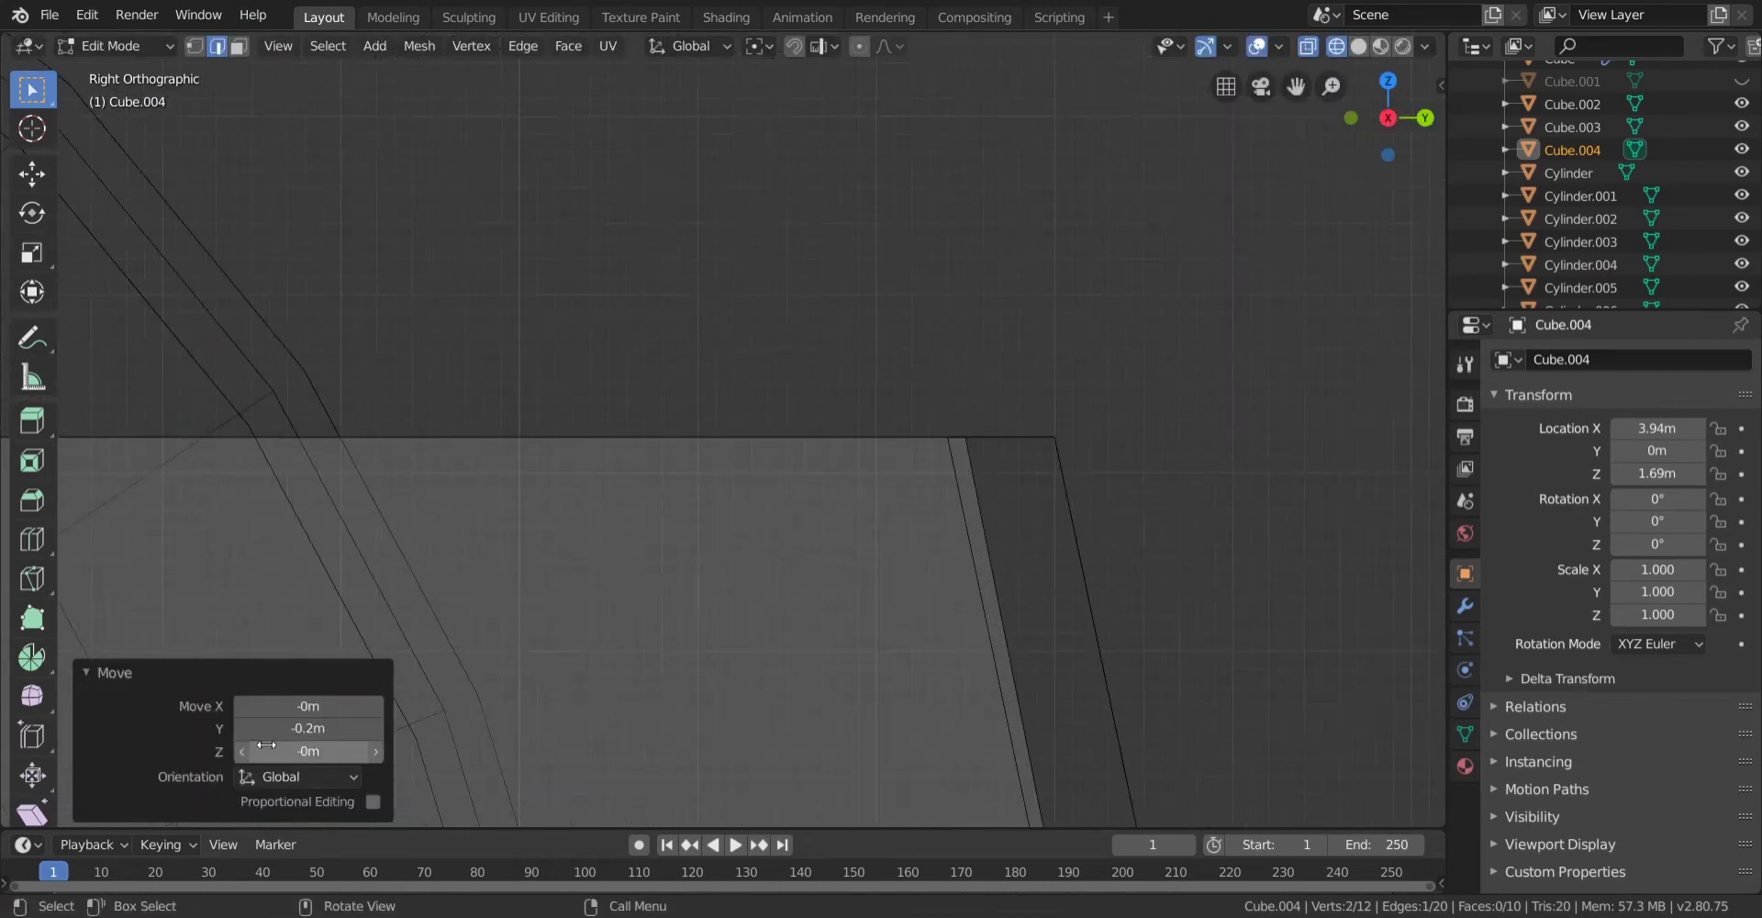
{"action": "left_click", "coordinate": [234, 724]}
Move the panel's opposite upper edge 0.21 m inward along Y to match the other sloped wall.
{"action": "scroll", "coordinate": [295, 527], "scroll_direction": "down", "scroll_amount": 15}
{"action": "middle_click_drag", "start_coordinate": [342, 512], "coordinate": [521, 557], "text": "shift"}
{"action": "scroll", "coordinate": [844, 491], "scroll_direction": "up", "scroll_amount": 5}
{"action": "scroll", "coordinate": [621, 460], "scroll_direction": "up", "scroll_amount": 5}
{"action": "key", "text": "g"}
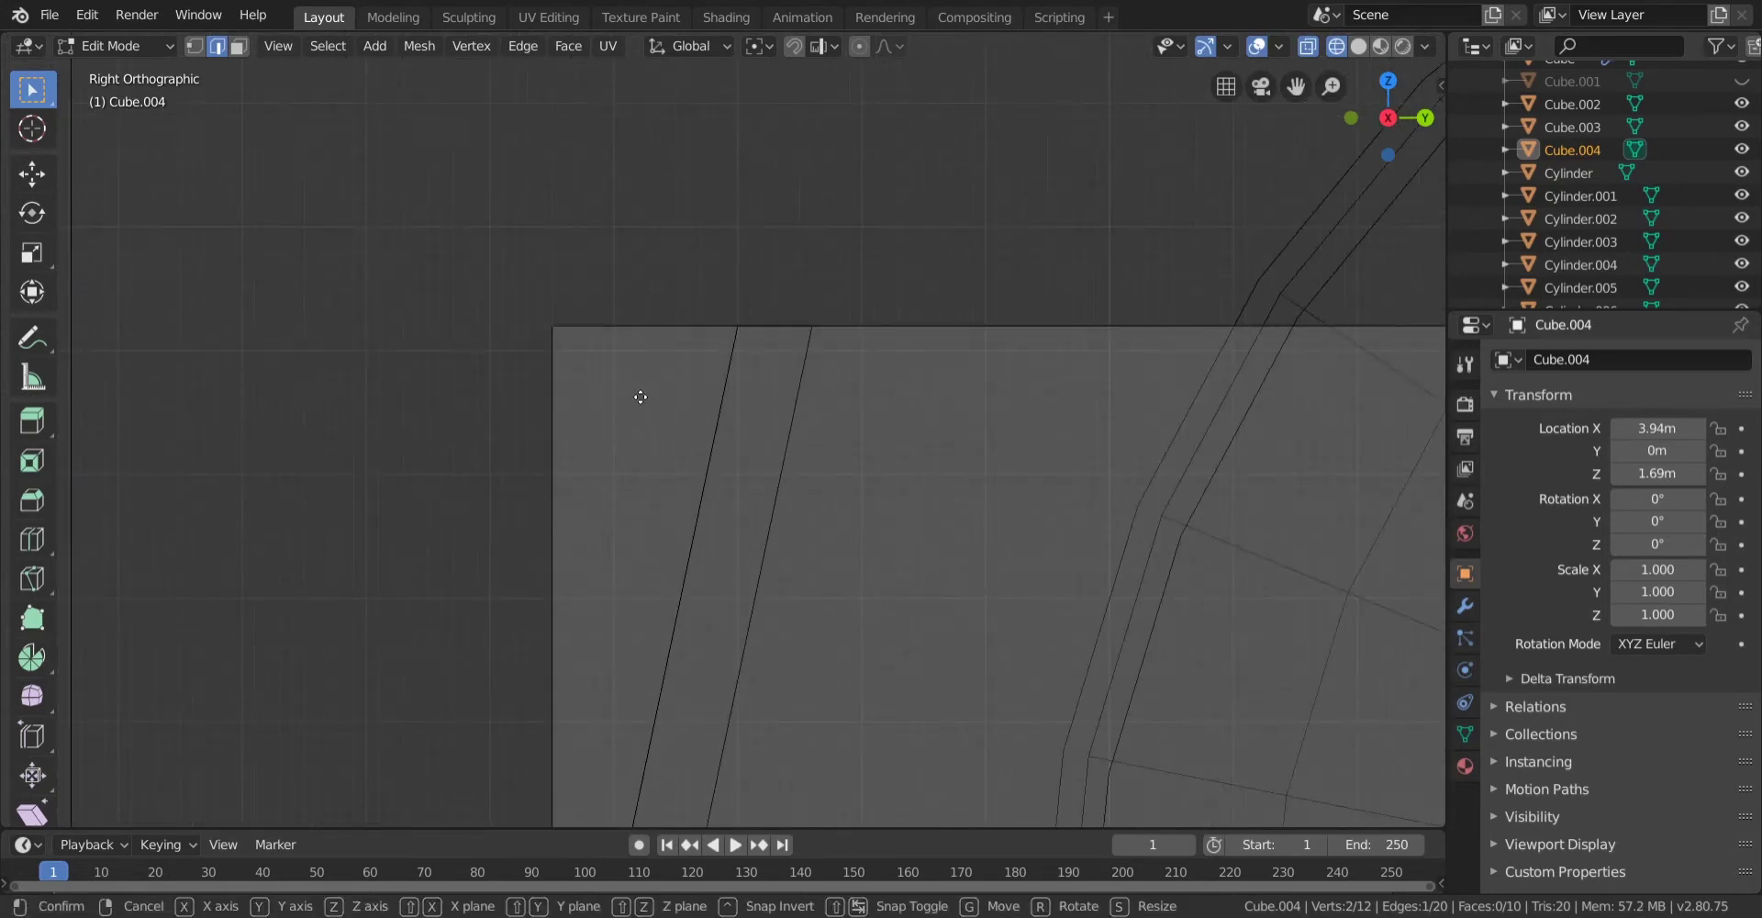
{"action": "left_click", "coordinate": [900, 397]}
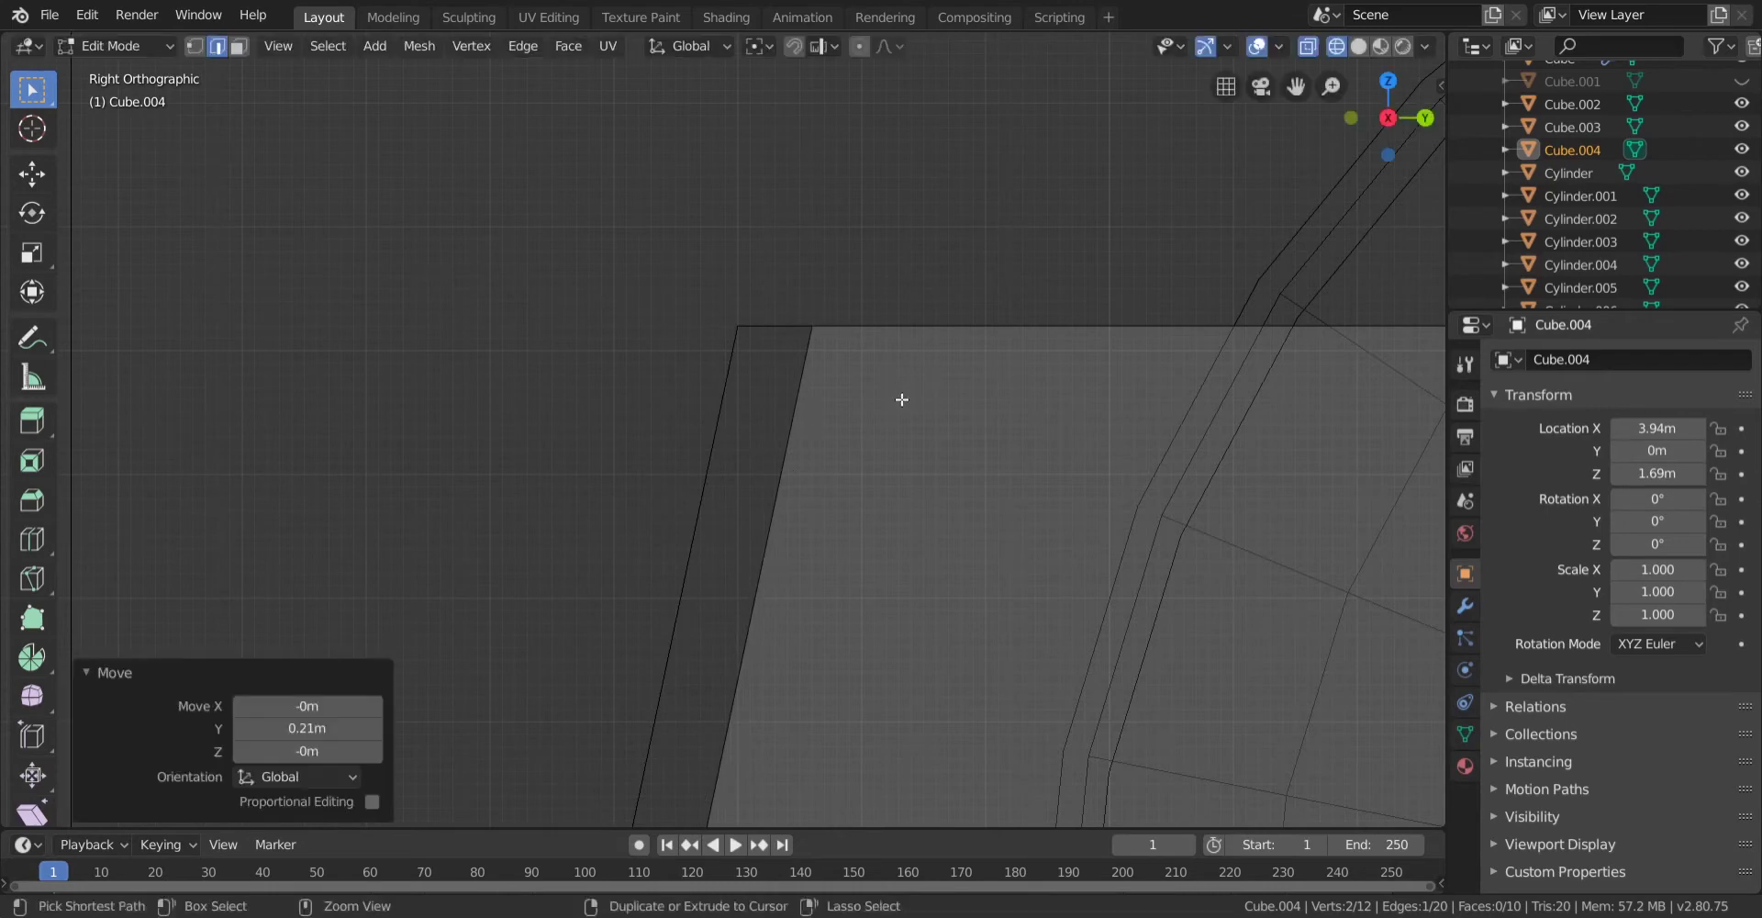
Return to Object Mode with solid shading and examine the cab's new front wall from several angles.
{"action": "key", "text": "alt+z"}
{"action": "key", "text": "z"}
{"action": "left_click", "coordinate": [945, 417]}
{"action": "scroll", "coordinate": [1015, 599], "scroll_direction": "down", "scroll_amount": 5}
{"action": "key", "text": "Tab"}
{"action": "mouse_move", "coordinate": [1015, 598]}
{"action": "middle_mouse_down"}
{"action": "mouse_move", "coordinate": [791, 632]}
{"action": "mouse_move", "coordinate": [592, 611]}
{"action": "middle_mouse_up"}
{"action": "left_click", "coordinate": [889, 437]}
{"action": "middle_click_drag", "start_coordinate": [889, 444], "coordinate": [1058, 631]}
{"action": "left_click", "coordinate": [831, 498]}
{"action": "middle_click_drag", "start_coordinate": [1171, 562], "coordinate": [922, 606]}
{"action": "left_click", "coordinate": [1110, 560]}
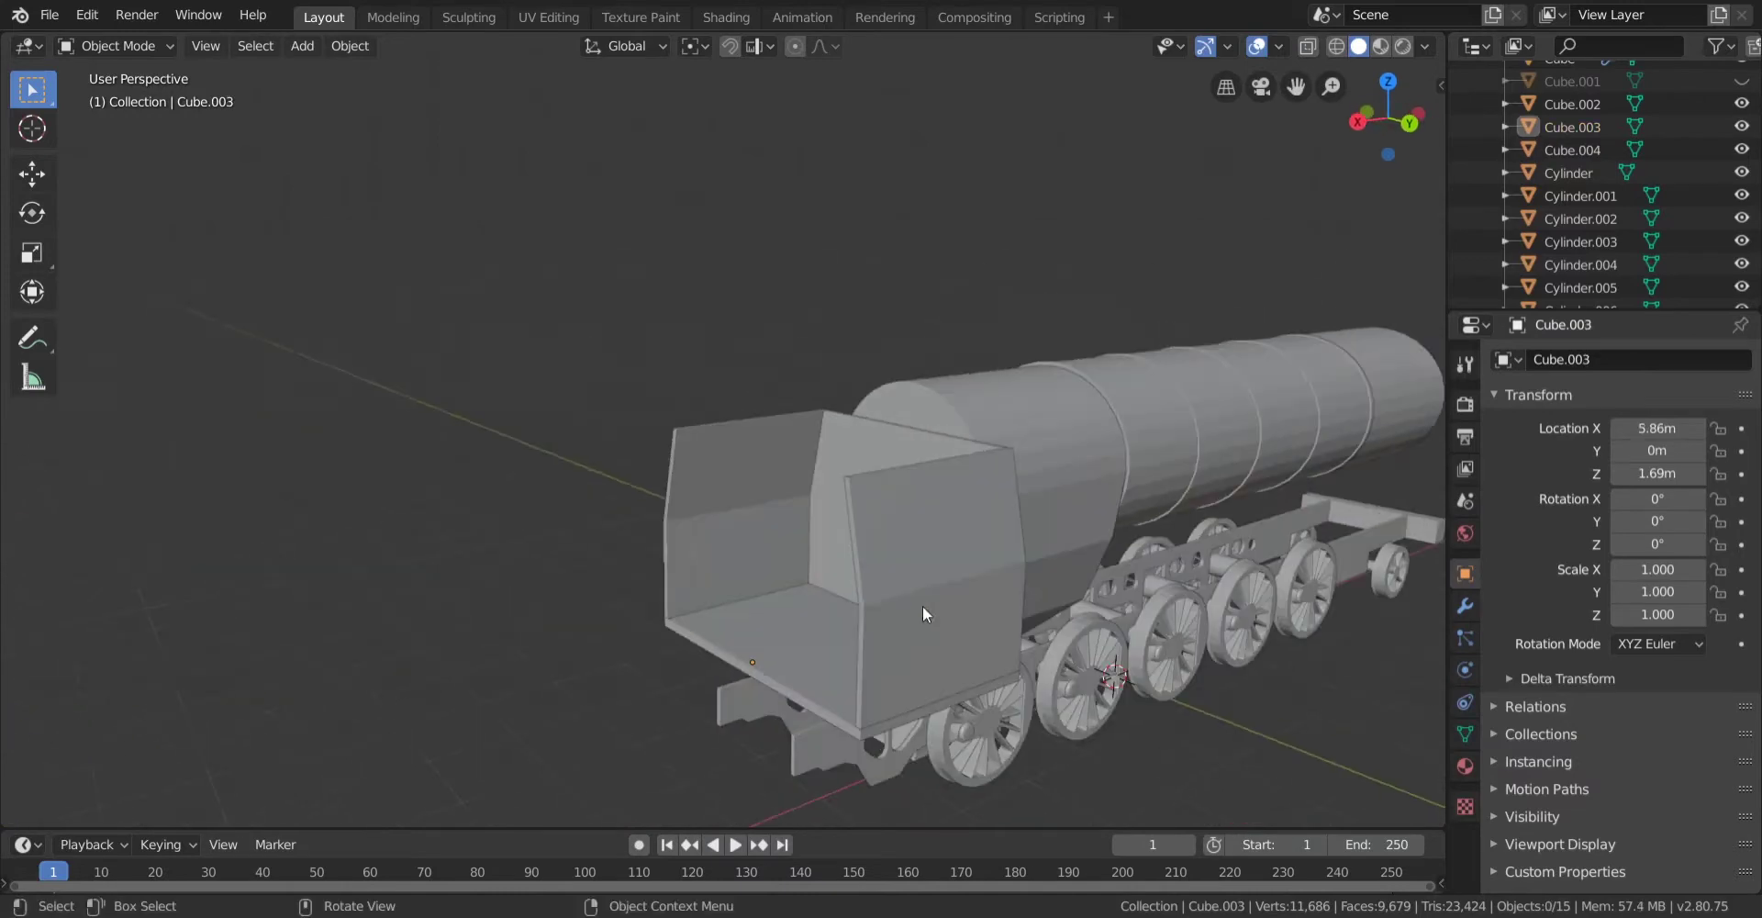
Add a 0.06 m cube while viewing the cab roof on the blueprint in back wireframe view.
{"action": "left_click", "coordinate": [1406, 125]}
{"action": "scroll", "coordinate": [1032, 432], "scroll_direction": "up", "scroll_amount": 6}
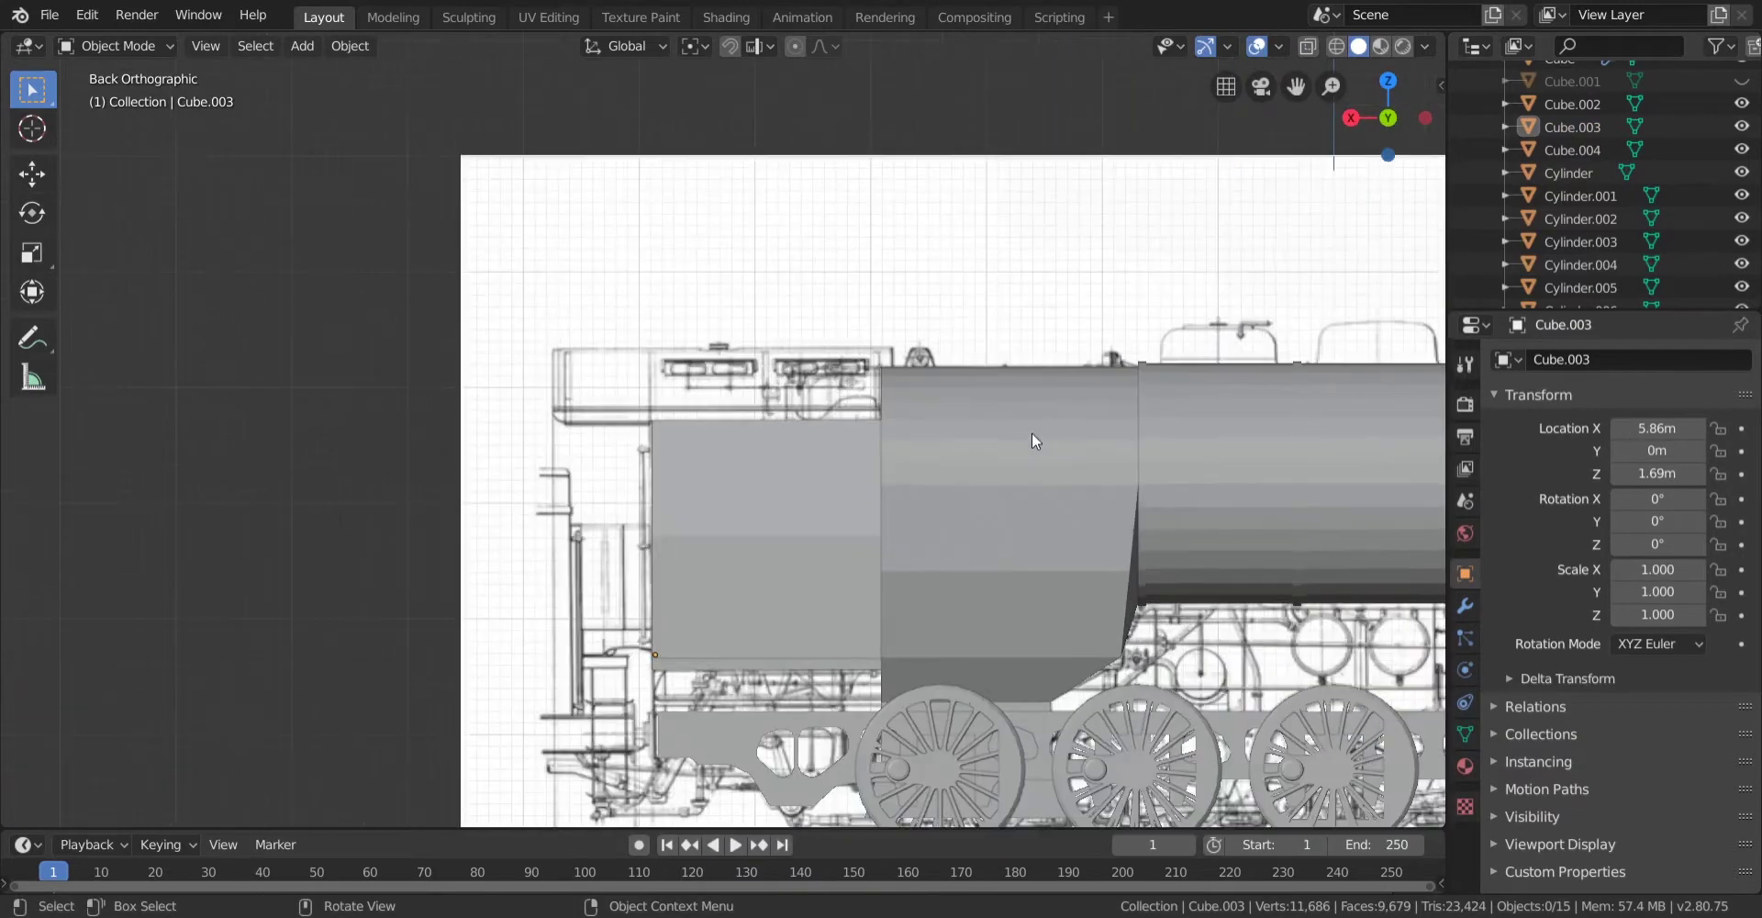
{"action": "key", "text": "z"}
{"action": "key", "text": "z"}
{"action": "scroll", "coordinate": [1065, 457], "scroll_direction": "down", "scroll_amount": 5}
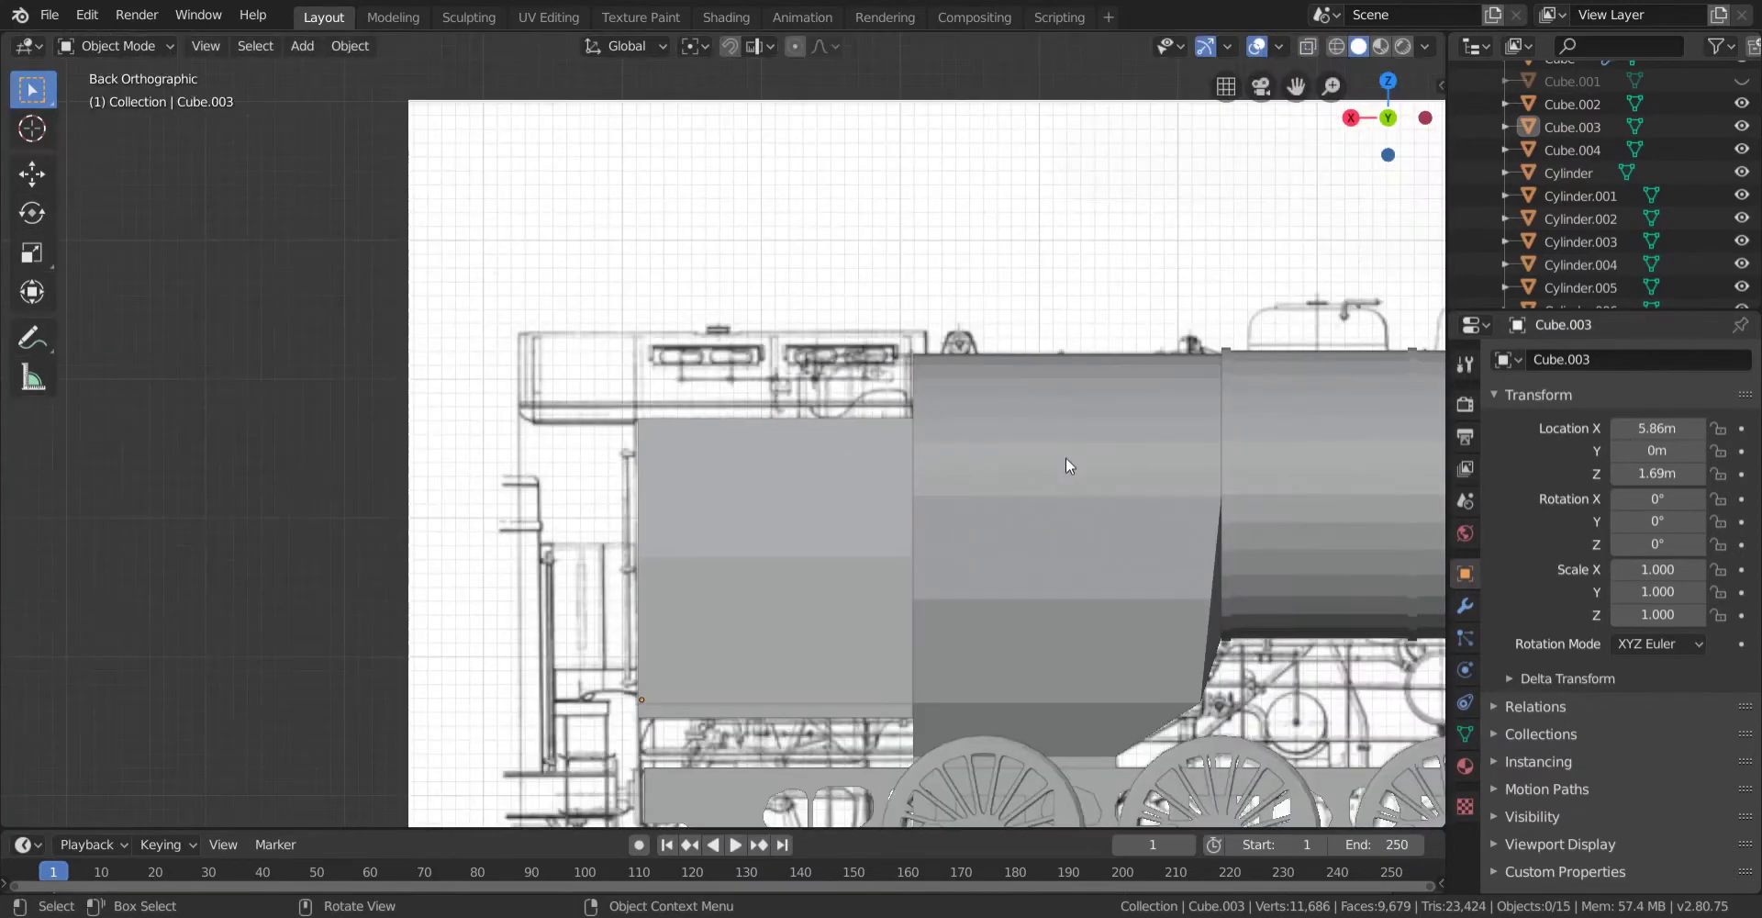
{"action": "scroll", "coordinate": [1066, 461], "scroll_direction": "up", "scroll_amount": 3}
{"action": "key", "text": "z"}
{"action": "scroll", "coordinate": [670, 514], "scroll_direction": "down", "scroll_amount": 4}
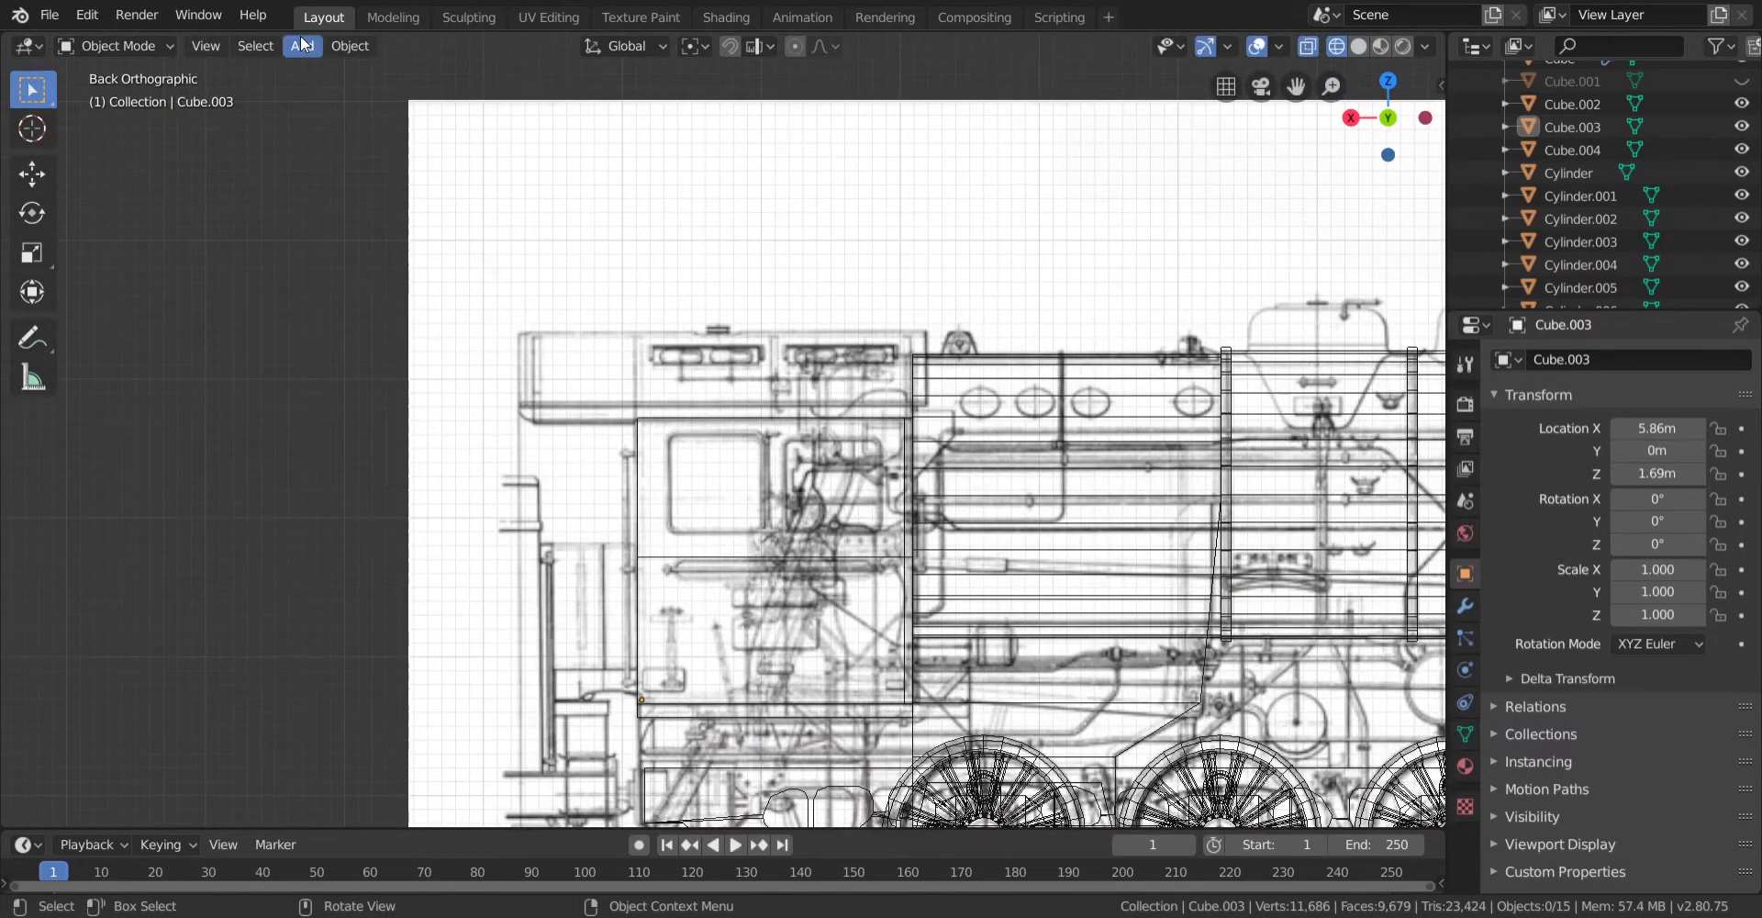
{"action": "left_click", "coordinate": [302, 45]}
{"action": "mouse_move", "coordinate": [417, 74]}
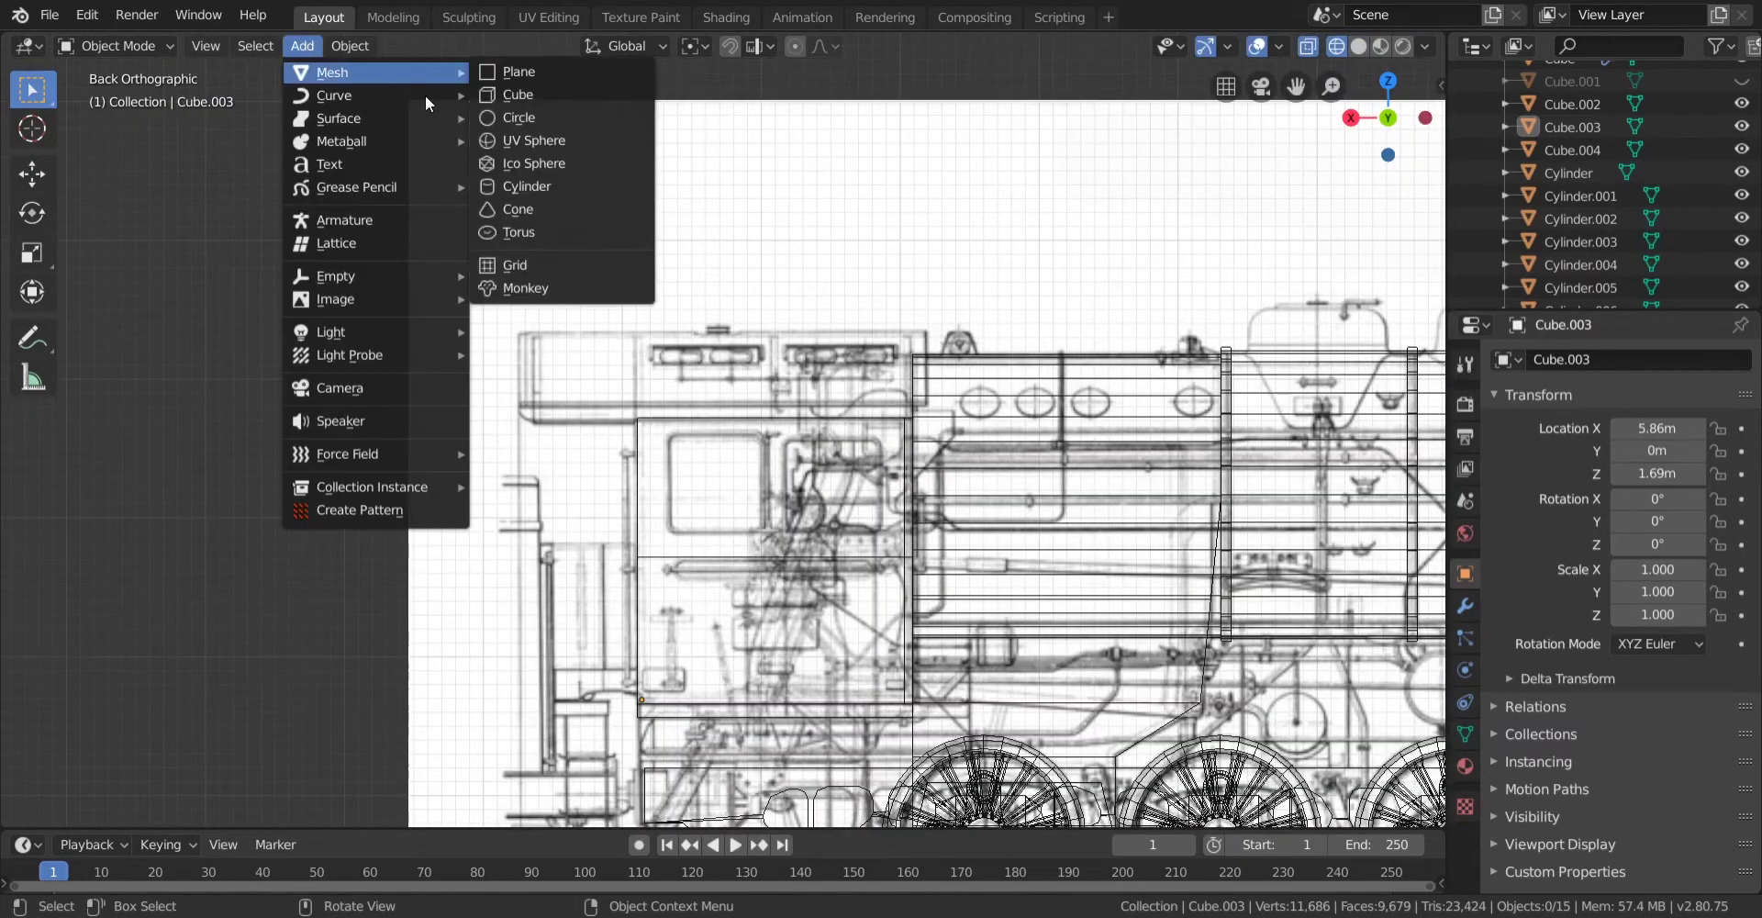
{"action": "left_click", "coordinate": [513, 94]}
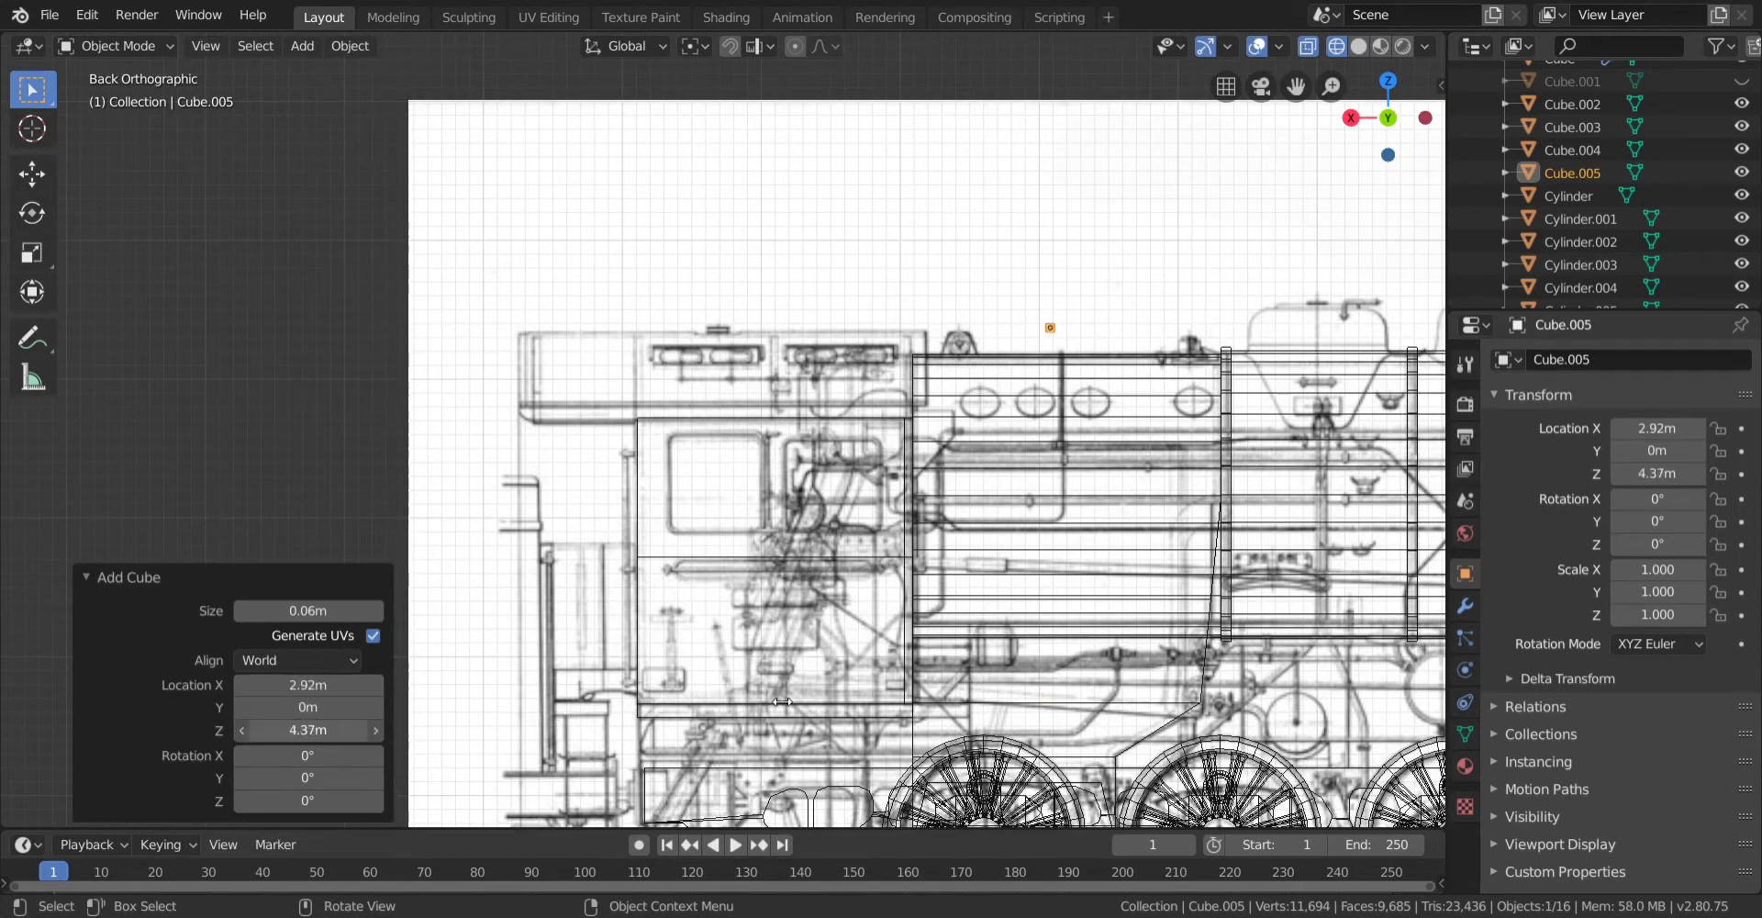
Position the cube at X 5.89 m and Z 4.31 m, at the blueprint's roof line above the cab wall's rear edge.
{"action": "left_click_drag", "start_coordinate": [781, 701], "coordinate": [759, 699]}
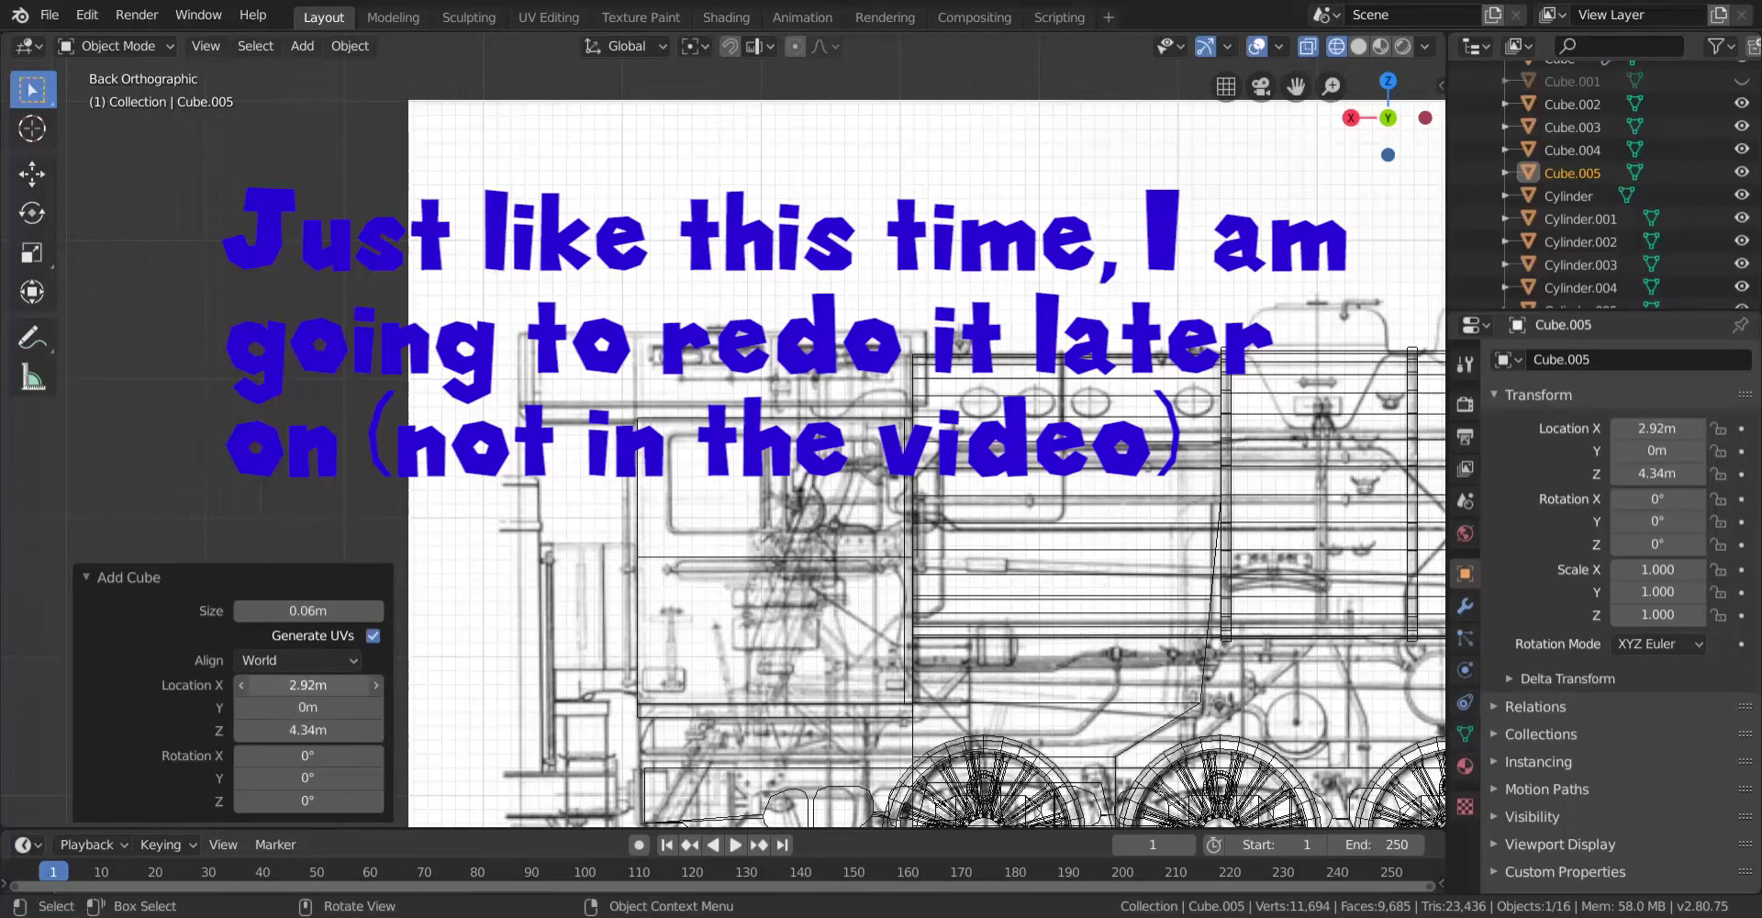
{"action": "left_click_drag", "start_coordinate": [449, 675], "coordinate": [475, 677]}
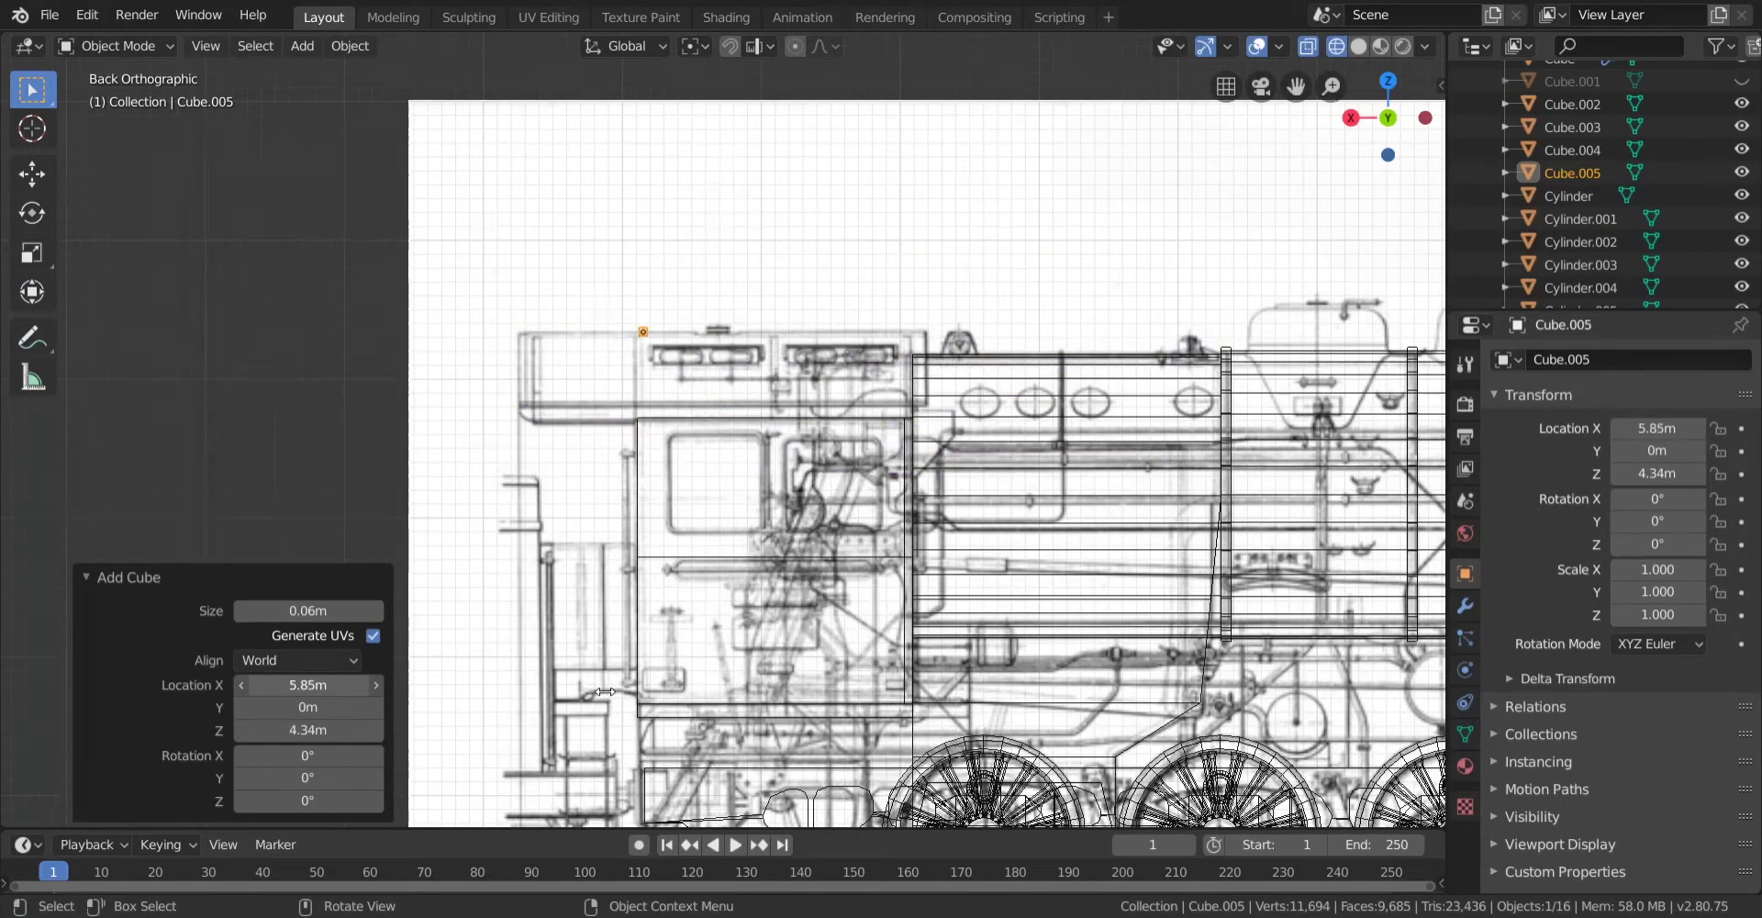
{"action": "scroll", "coordinate": [637, 448], "scroll_direction": "up", "scroll_amount": 7}
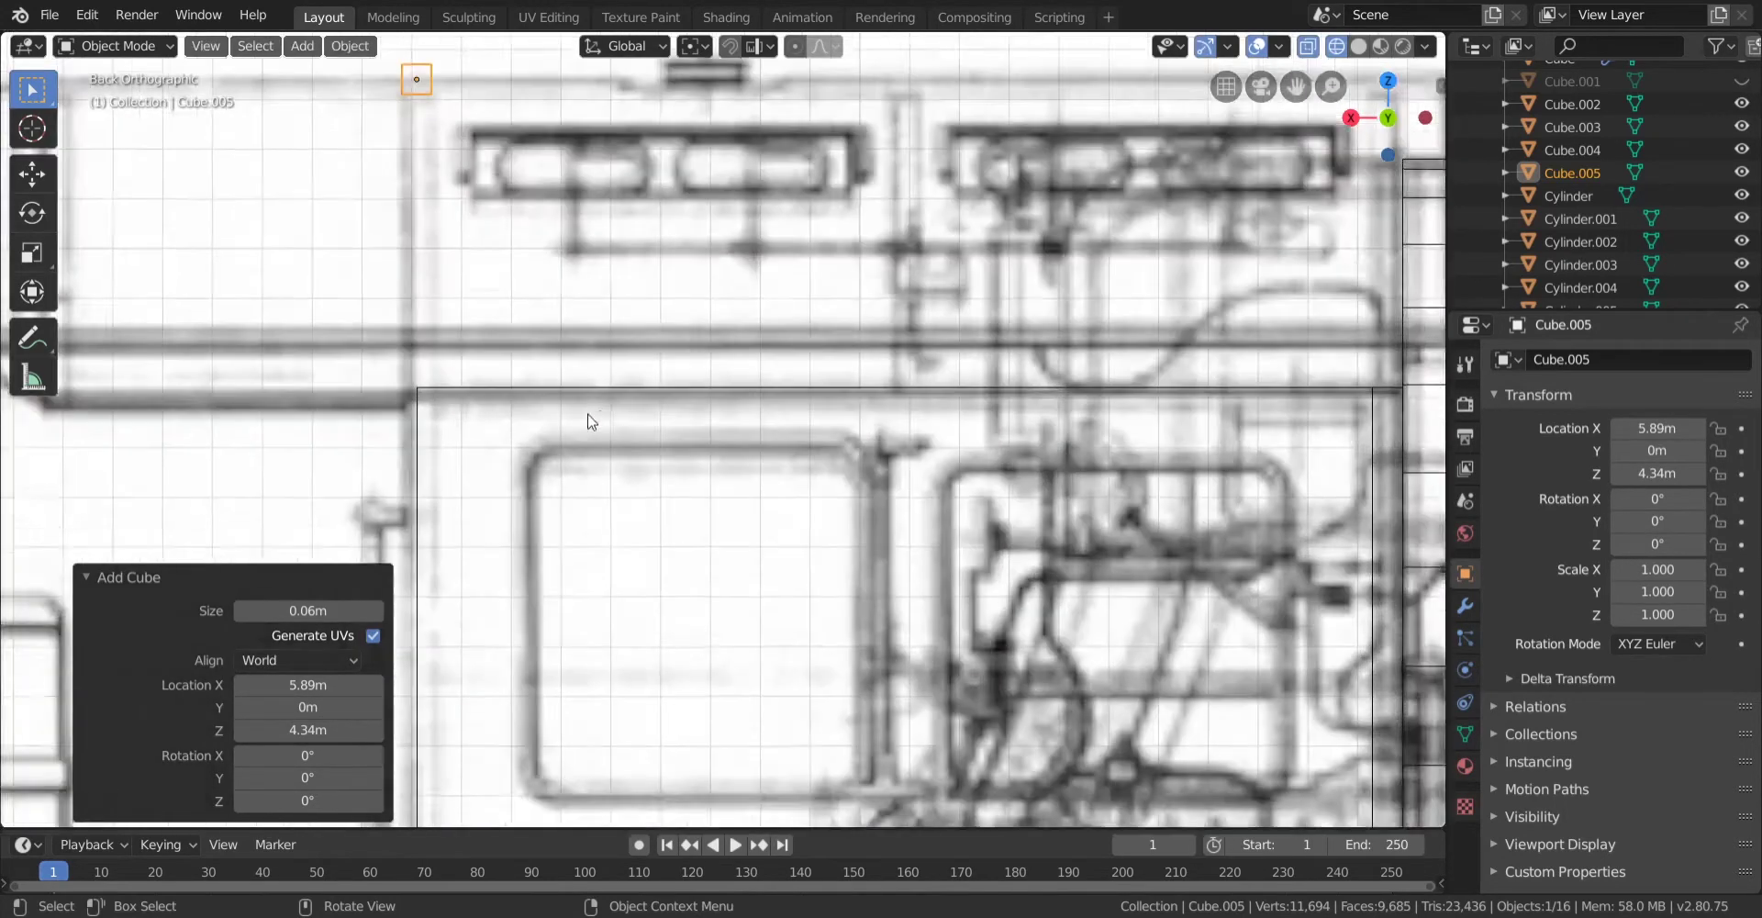
{"action": "middle_click_drag", "start_coordinate": [588, 418], "coordinate": [755, 641], "text": "shift"}
{"action": "scroll", "coordinate": [743, 642], "scroll_direction": "up", "scroll_amount": 2}
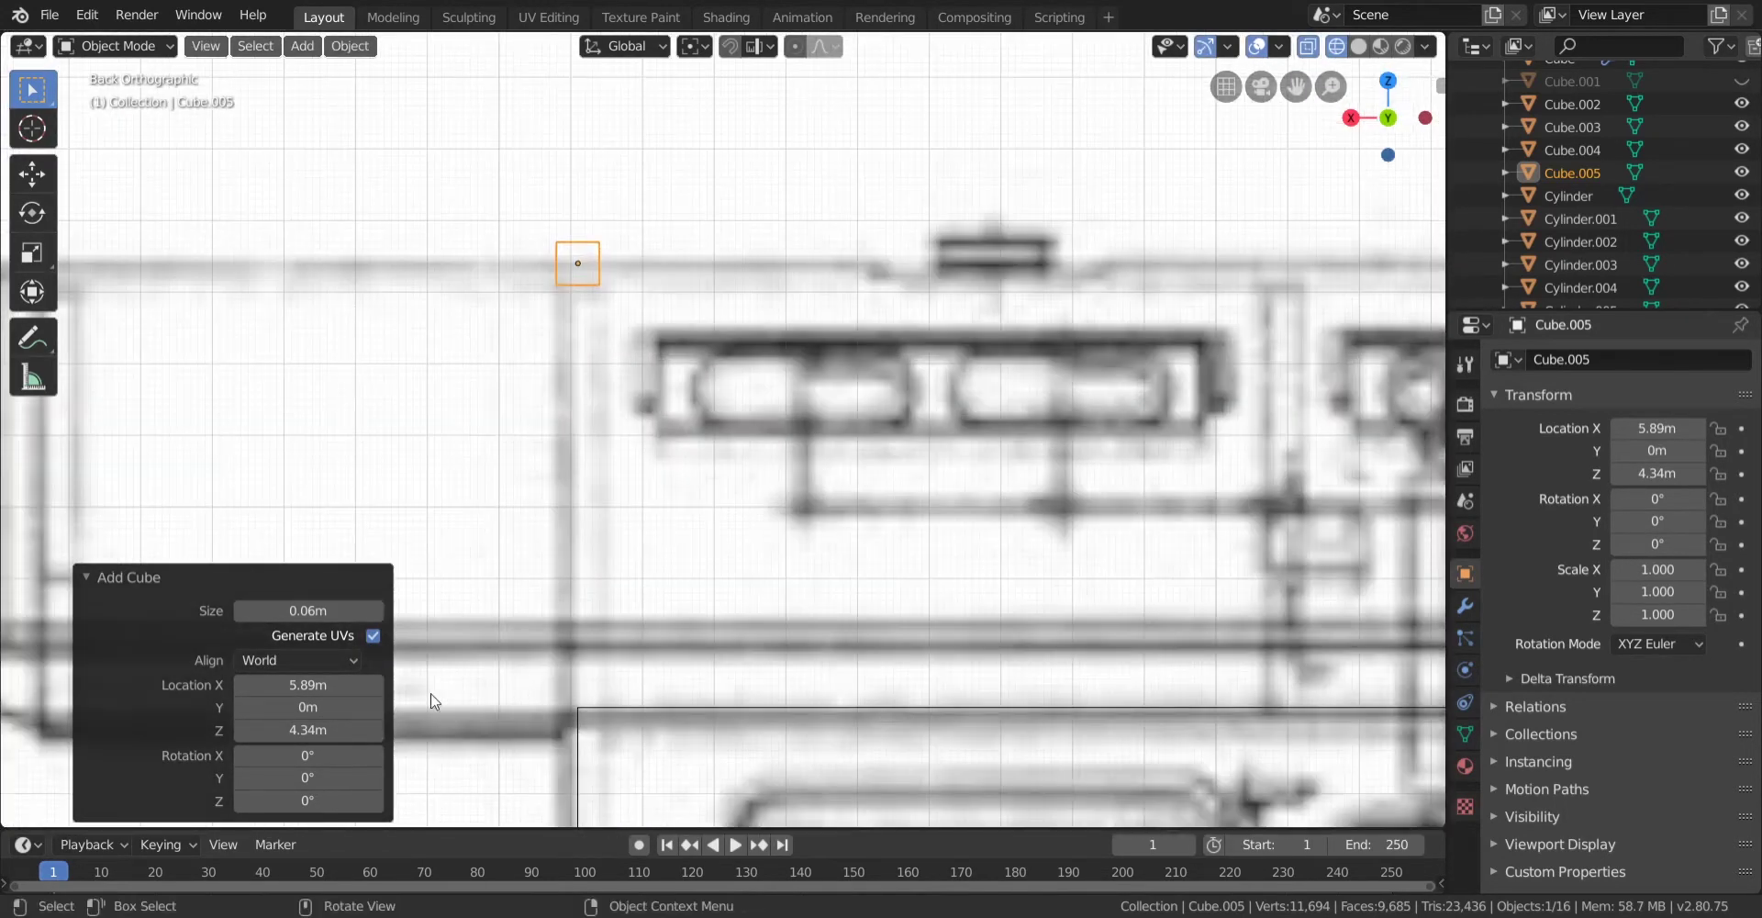
{"action": "left_click", "coordinate": [235, 736]}
{"action": "left_click", "coordinate": [236, 732]}
{"action": "left_click", "coordinate": [237, 732]}
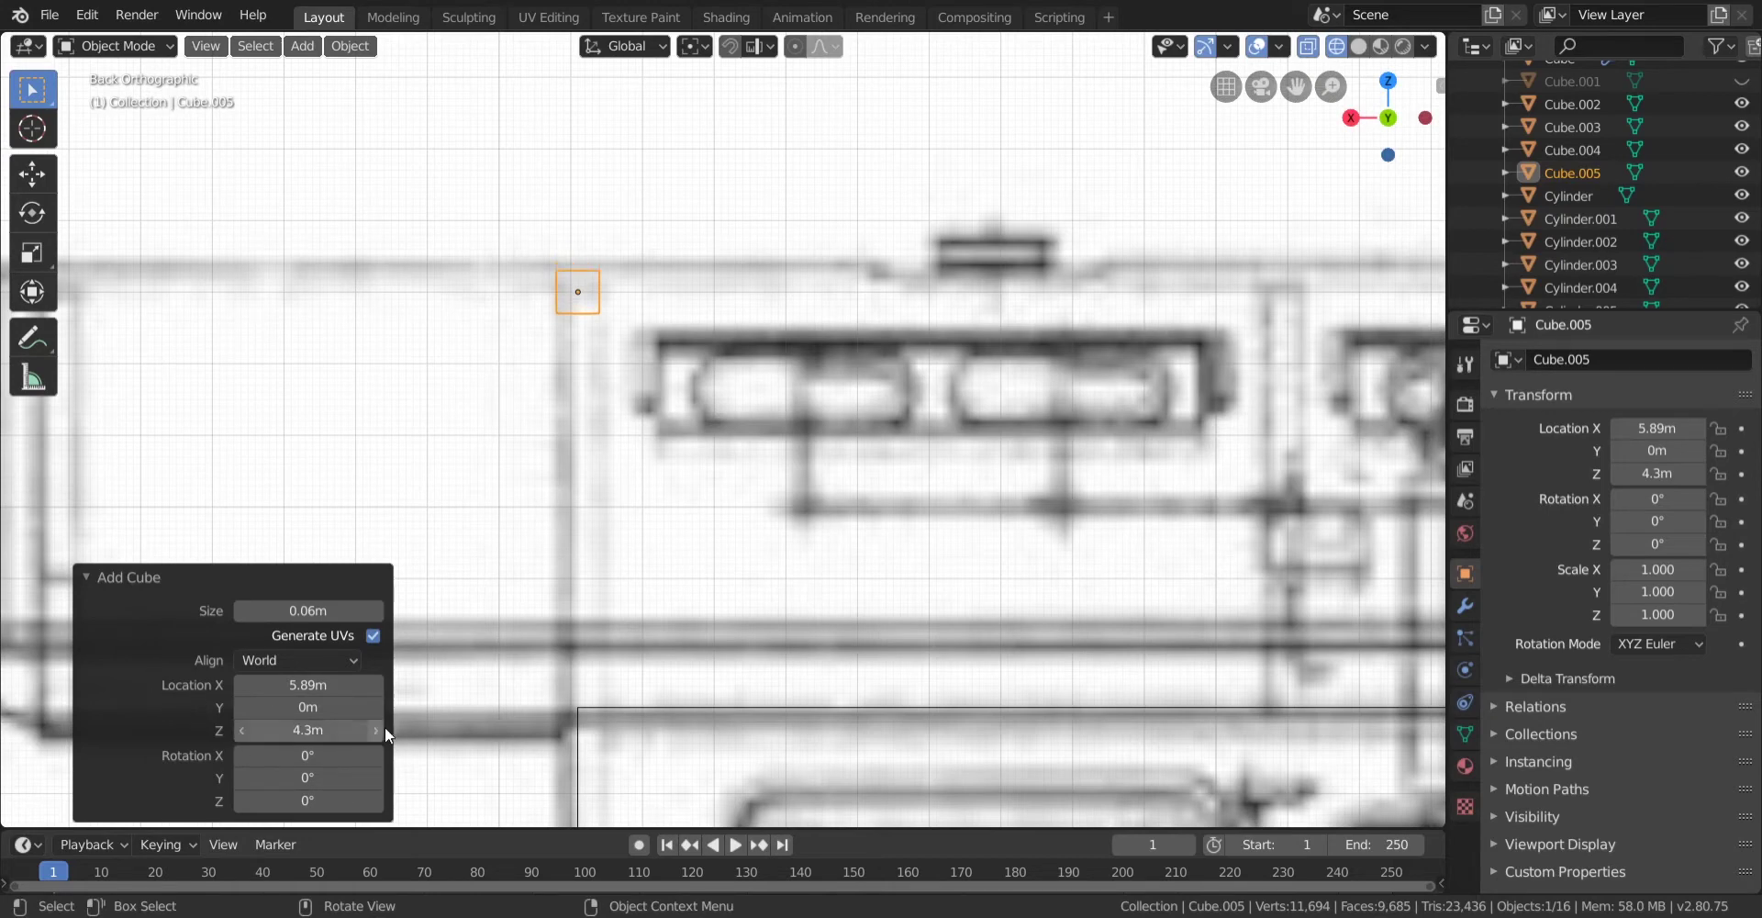
In Edit Mode, move the roof cube's side face 1.27 m along Y and -0.56 m along Z to the cab side wall's upper corner.
{"action": "scroll", "coordinate": [676, 500], "scroll_direction": "down", "scroll_amount": 4}
{"action": "middle_click_drag", "start_coordinate": [676, 500], "coordinate": [848, 543]}
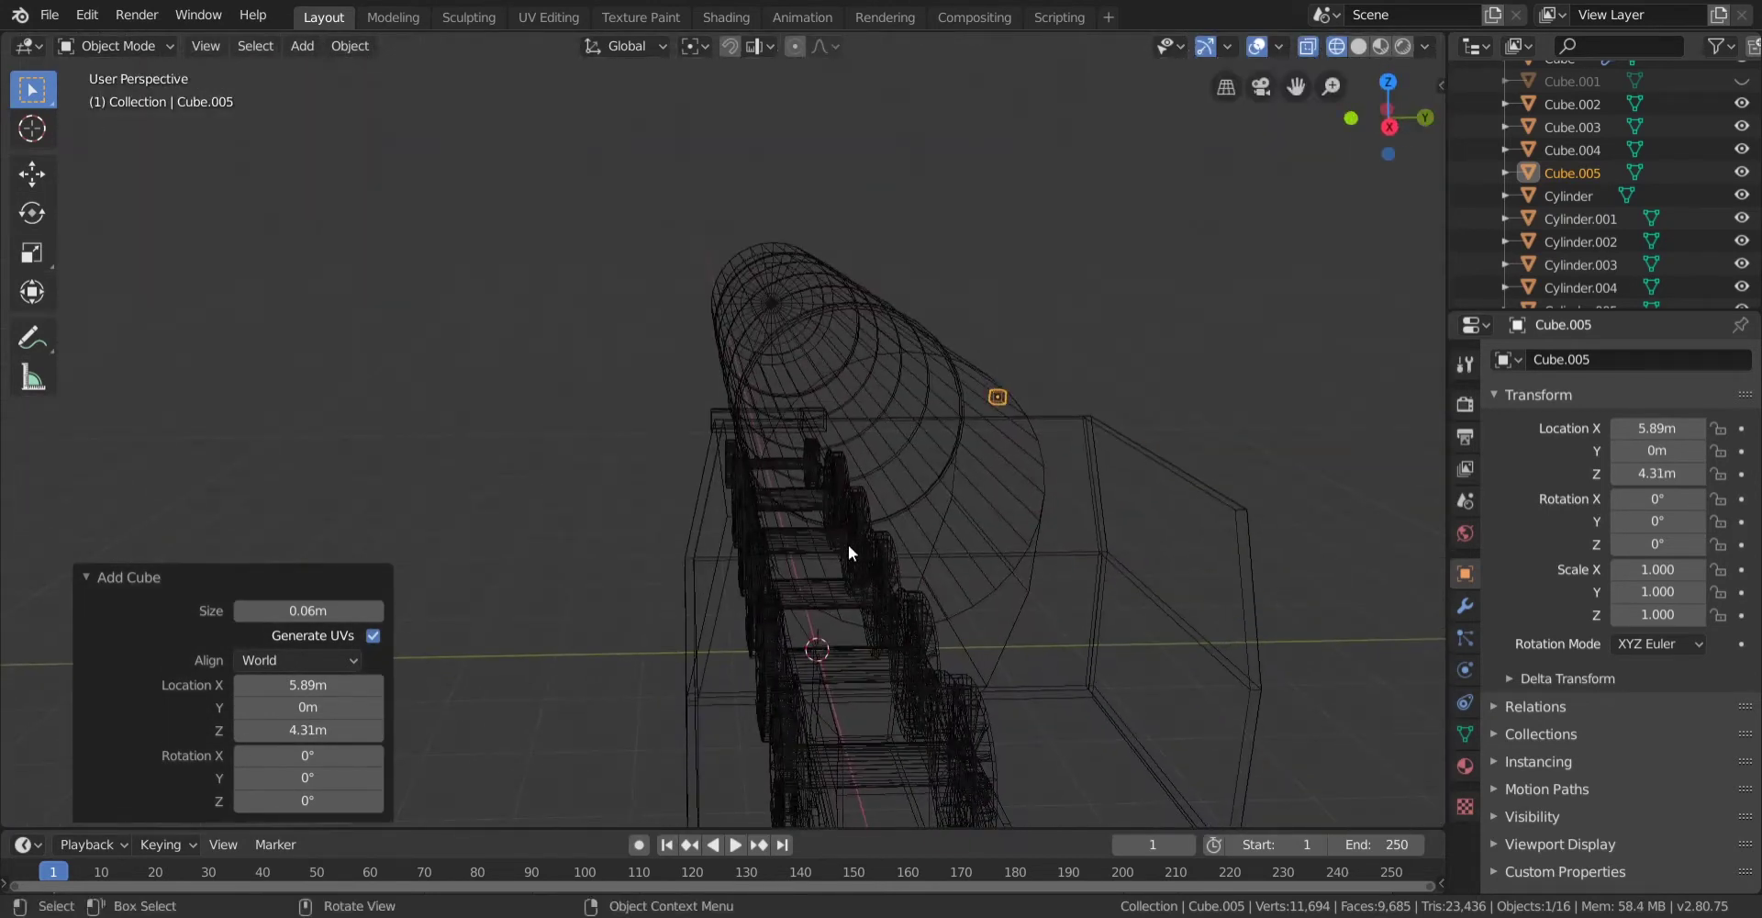
{"action": "left_click", "coordinate": [1387, 108]}
{"action": "scroll", "coordinate": [674, 521], "scroll_direction": "up", "scroll_amount": 6}
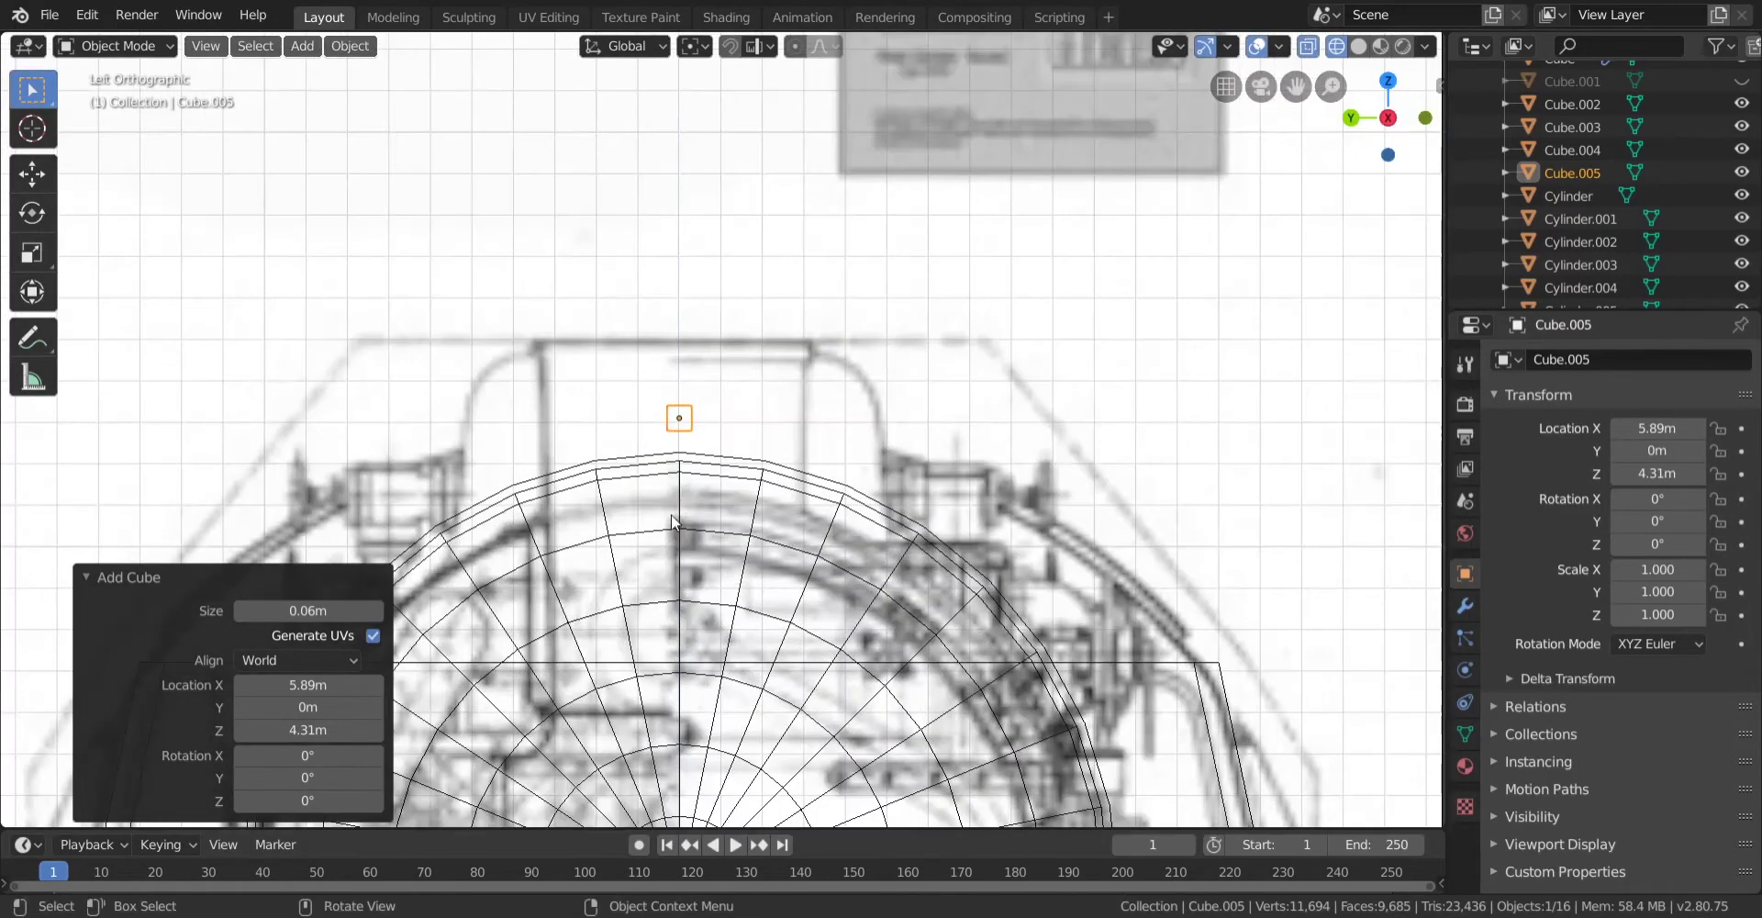
{"action": "scroll", "coordinate": [674, 521], "scroll_direction": "down", "scroll_amount": 4}
{"action": "key", "text": "Tab"}
{"action": "left_click_drag", "start_coordinate": [620, 351], "coordinate": [696, 494]}
{"action": "middle_click_drag", "start_coordinate": [696, 494], "coordinate": [902, 429], "text": "shift"}
{"action": "scroll", "coordinate": [894, 417], "scroll_direction": "up", "scroll_amount": 3}
{"action": "key", "text": "g"}
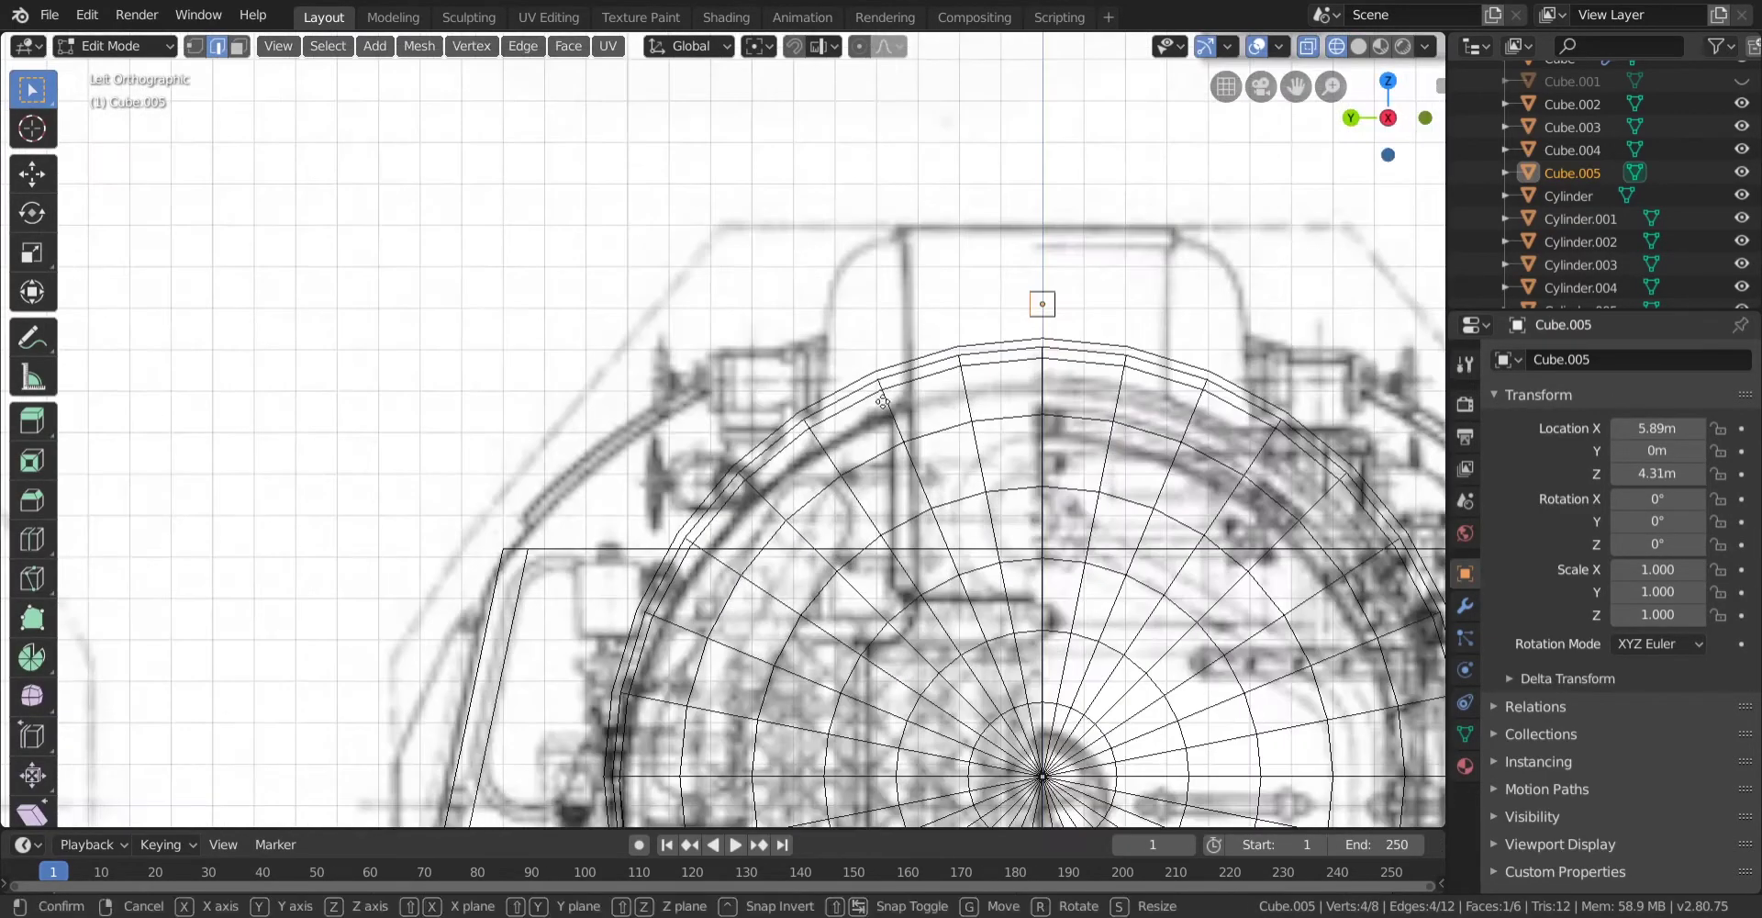
{"action": "left_click", "coordinate": [348, 626]}
{"action": "scroll", "coordinate": [347, 627], "scroll_direction": "up", "scroll_amount": 2}
{"action": "scroll", "coordinate": [347, 627], "scroll_direction": "up", "scroll_amount": 7}
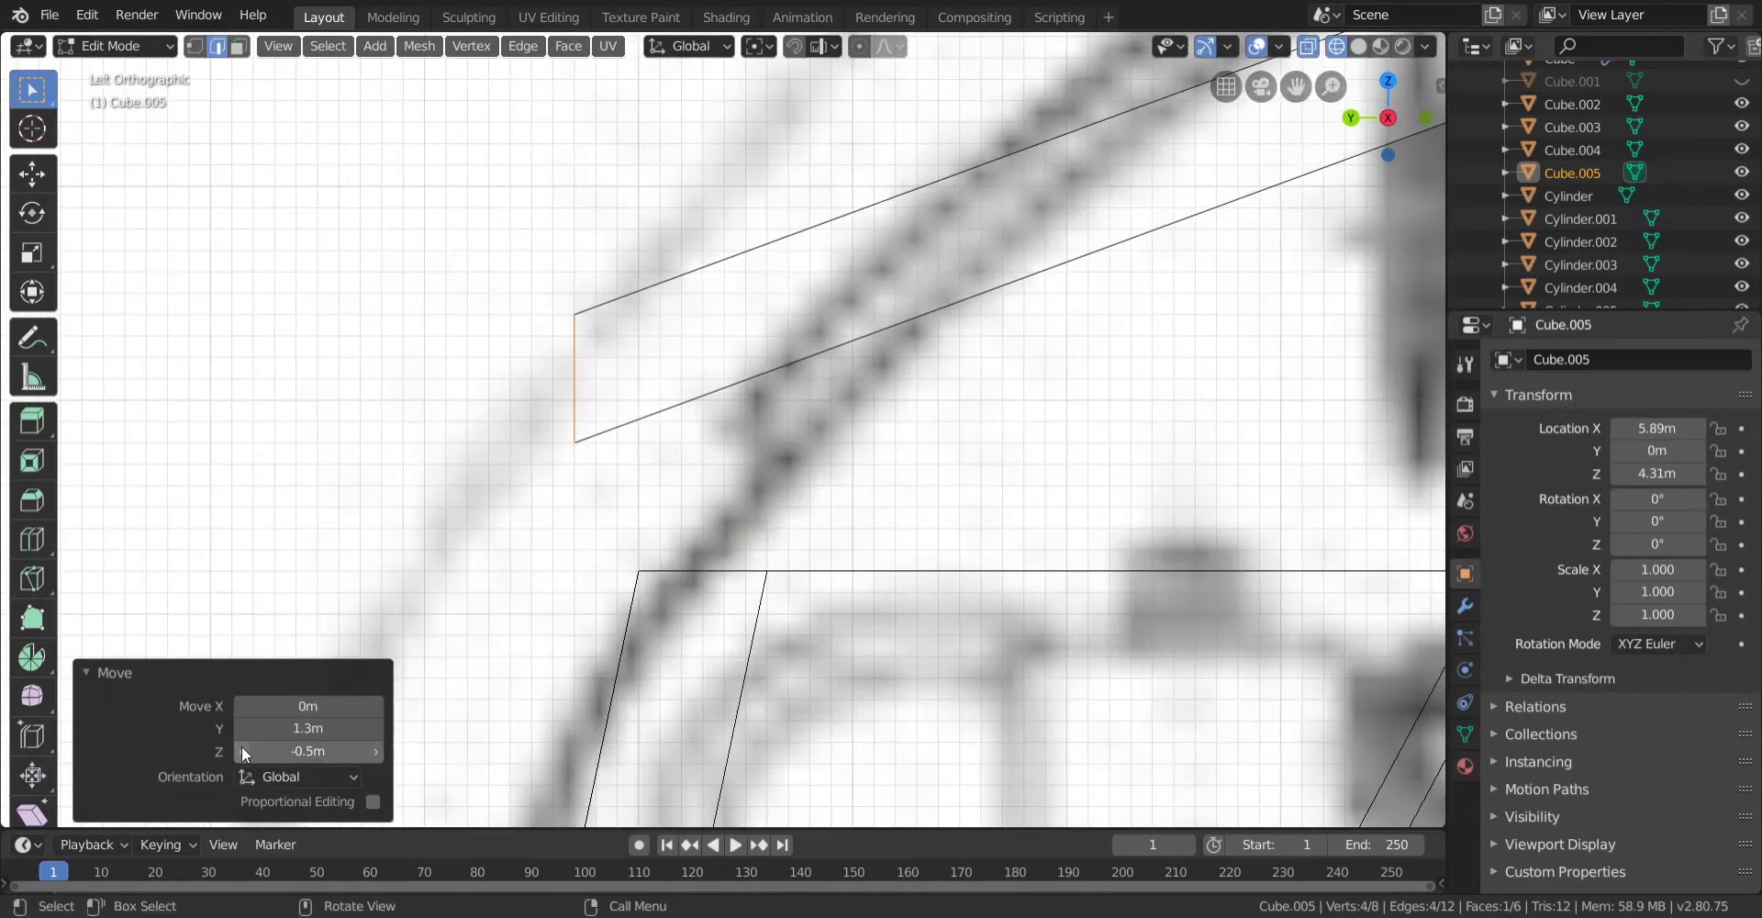
{"action": "left_click_drag", "start_coordinate": [243, 753], "coordinate": [243, 732]}
{"action": "scroll", "coordinate": [1098, 321], "scroll_direction": "down", "scroll_amount": 5}
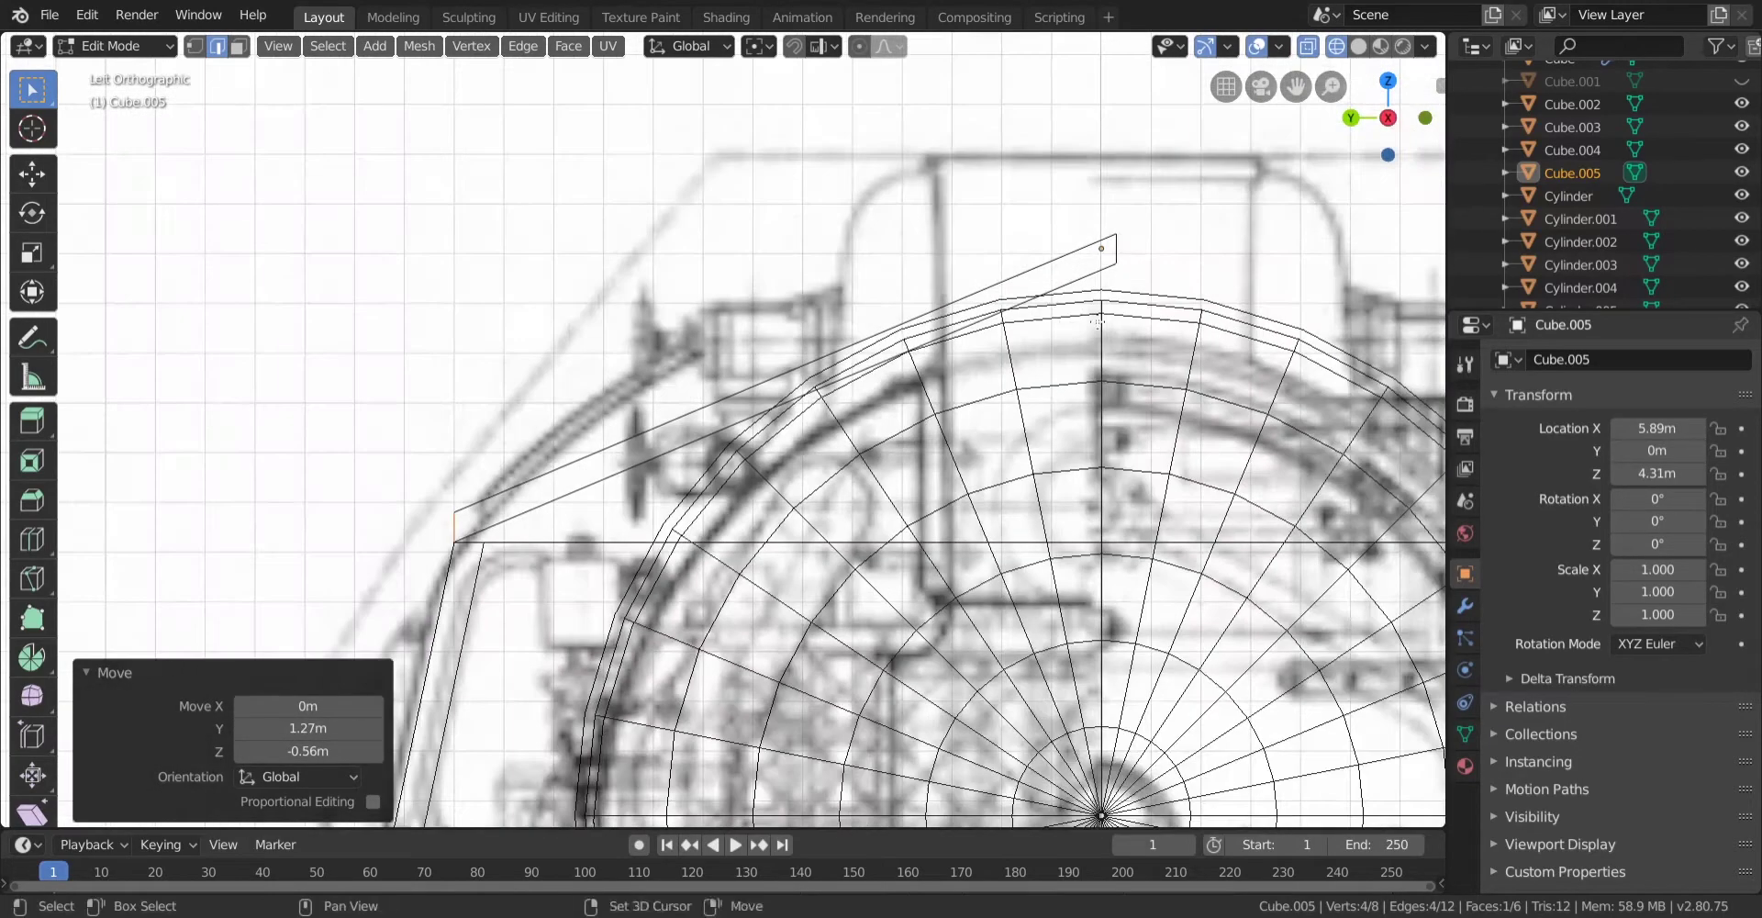
Move the upper edge of the roof beam's lowered outer end 0.02 m inward along Y.
{"action": "scroll", "coordinate": [450, 500], "scroll_direction": "up", "scroll_amount": 7}
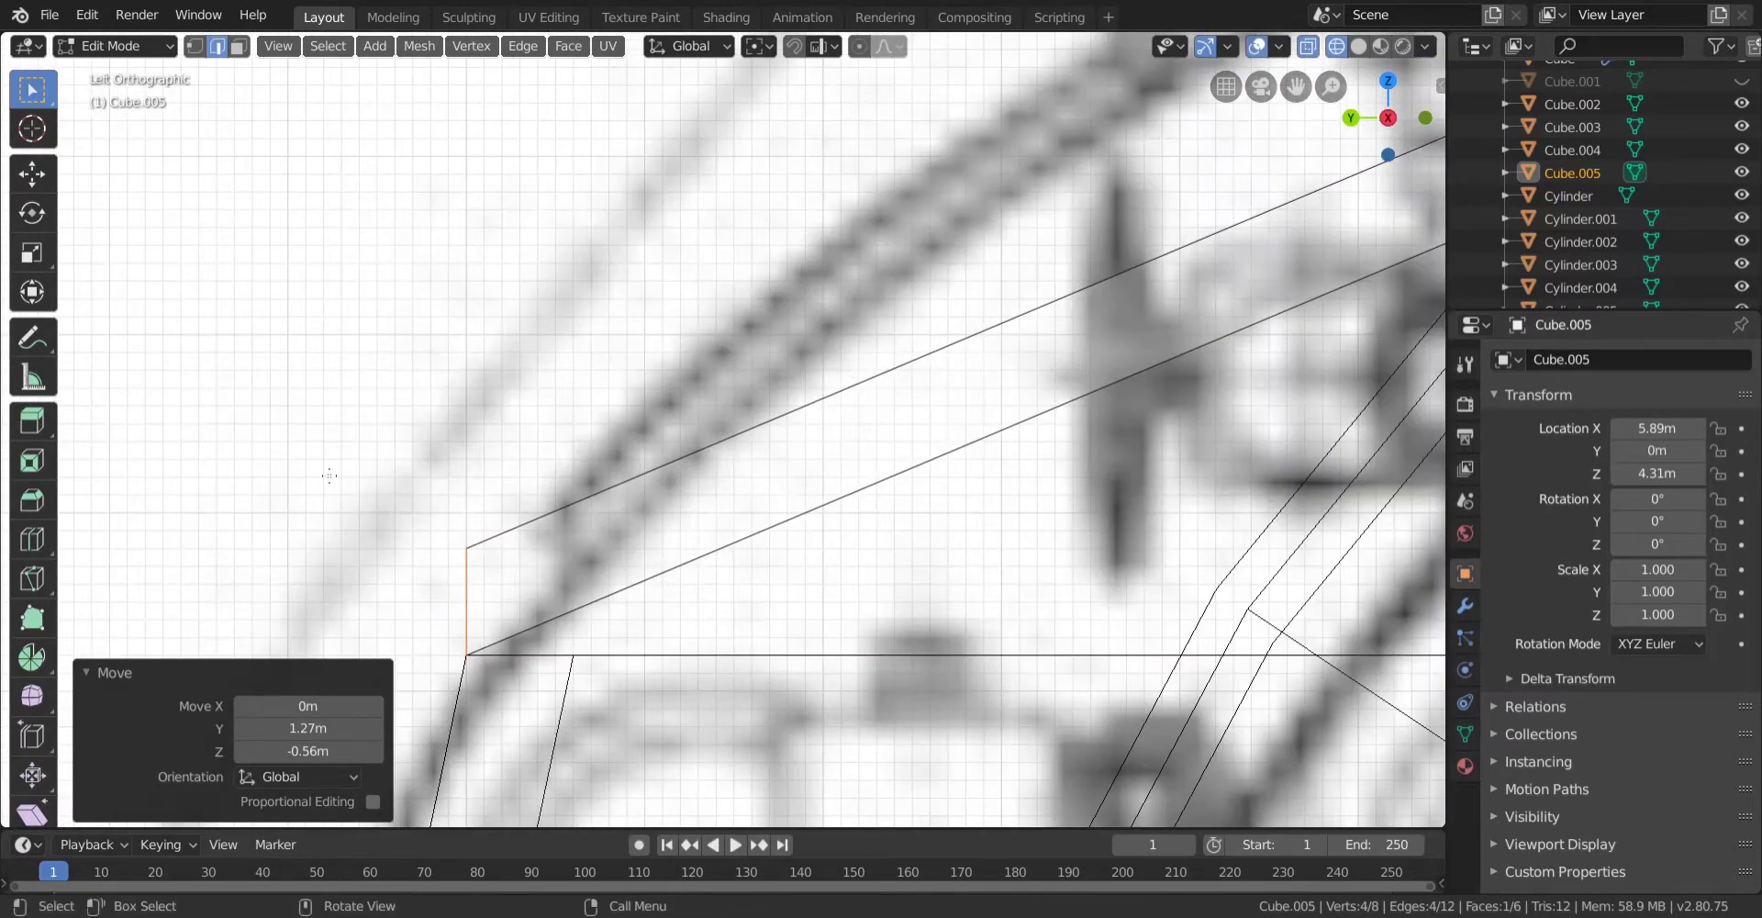
{"action": "left_click_drag", "start_coordinate": [497, 562], "coordinate": [496, 569]}
{"action": "key", "text": "g"}
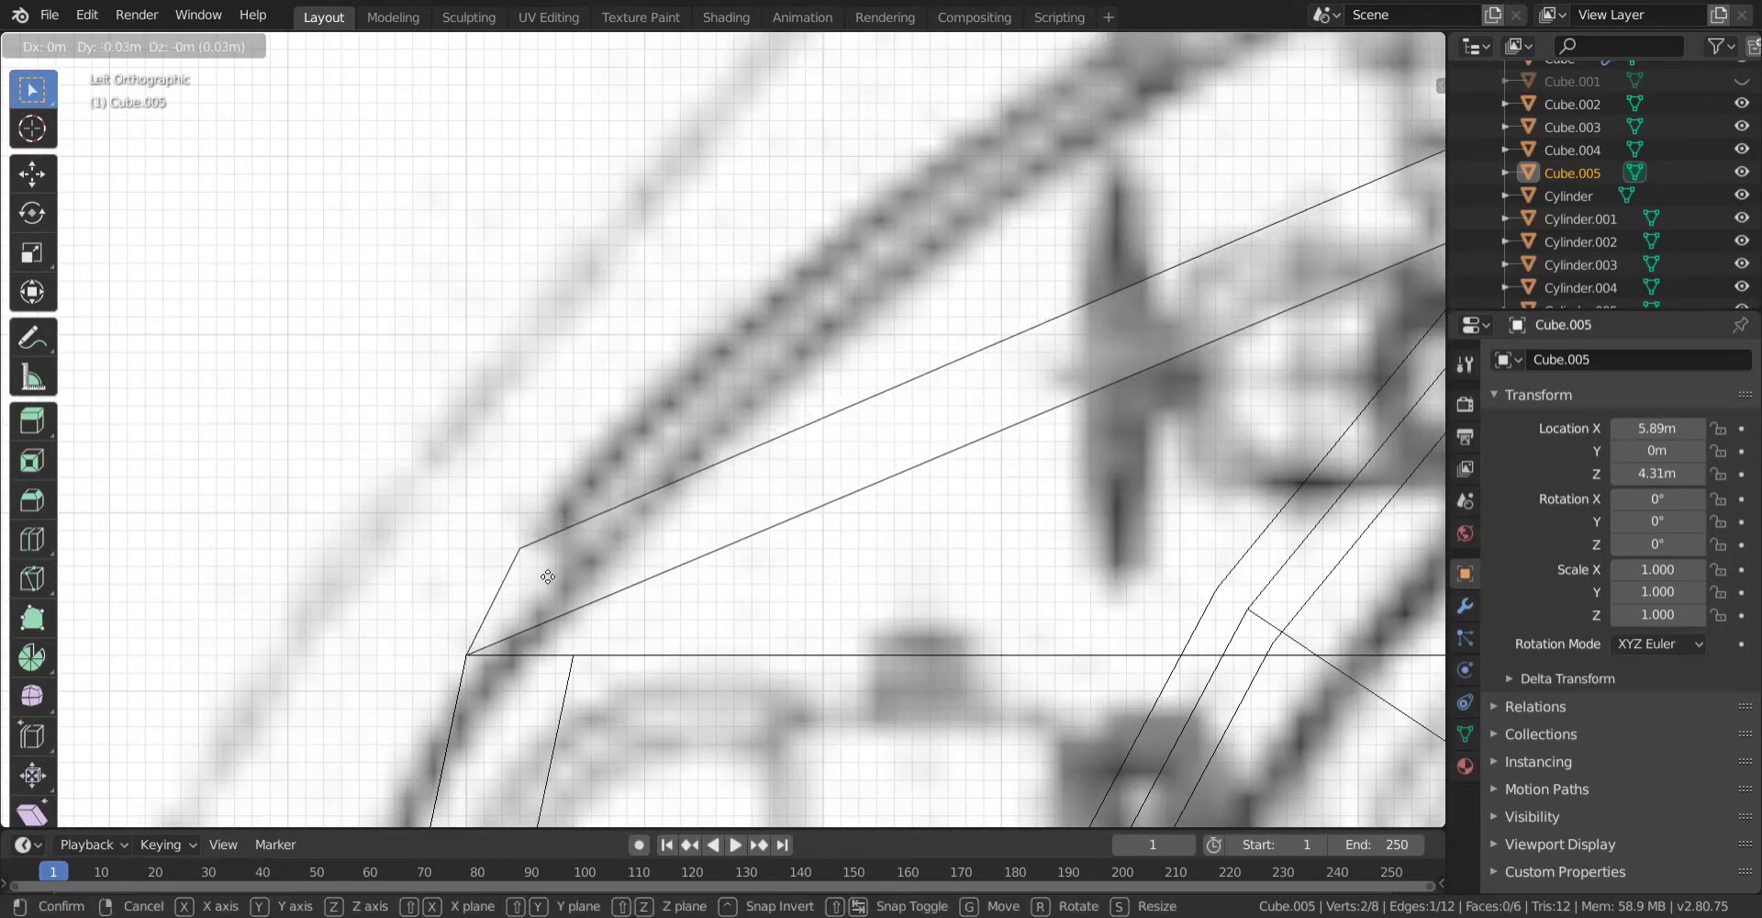
{"action": "left_click", "coordinate": [536, 573]}
Extrude the side face at the roof beam's peak 1.3 m outward toward the opposite cab side.
{"action": "scroll", "coordinate": [724, 429], "scroll_direction": "down", "scroll_amount": 8}
{"action": "middle_click_drag", "start_coordinate": [1166, 330], "coordinate": [359, 523], "text": "shift"}
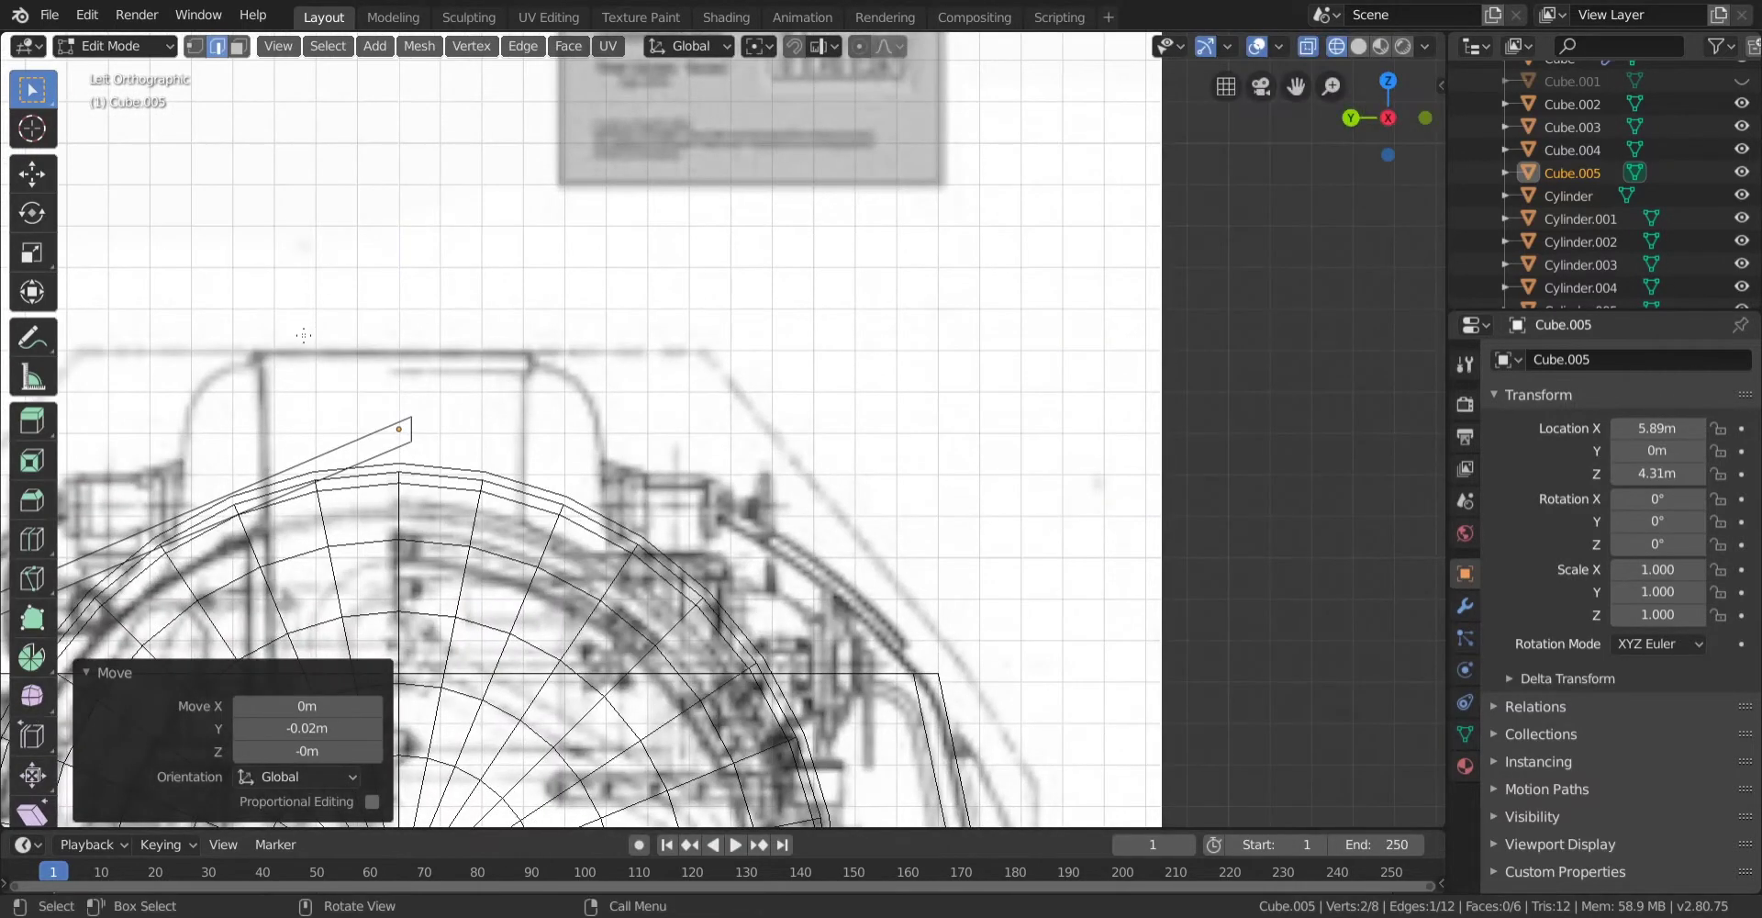
{"action": "left_click_drag", "start_coordinate": [360, 371], "coordinate": [541, 532]}
{"action": "middle_click_drag", "start_coordinate": [621, 612], "coordinate": [484, 456], "text": "shift"}
{"action": "key", "text": "e"}
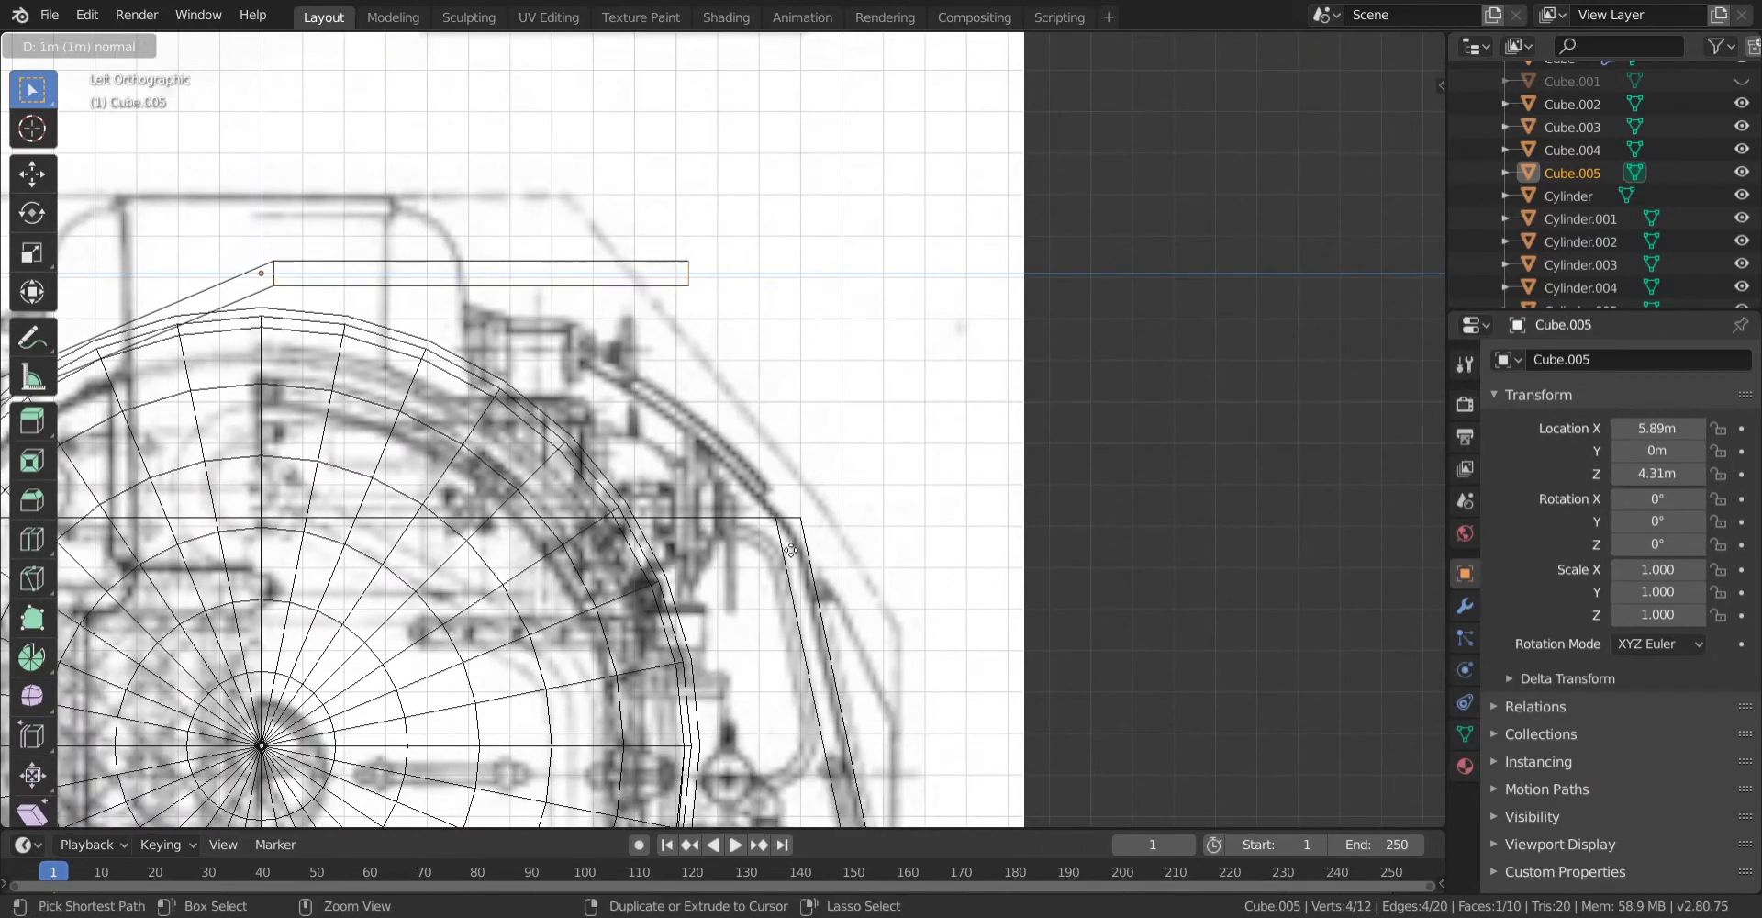
{"action": "left_click", "coordinate": [913, 564]}
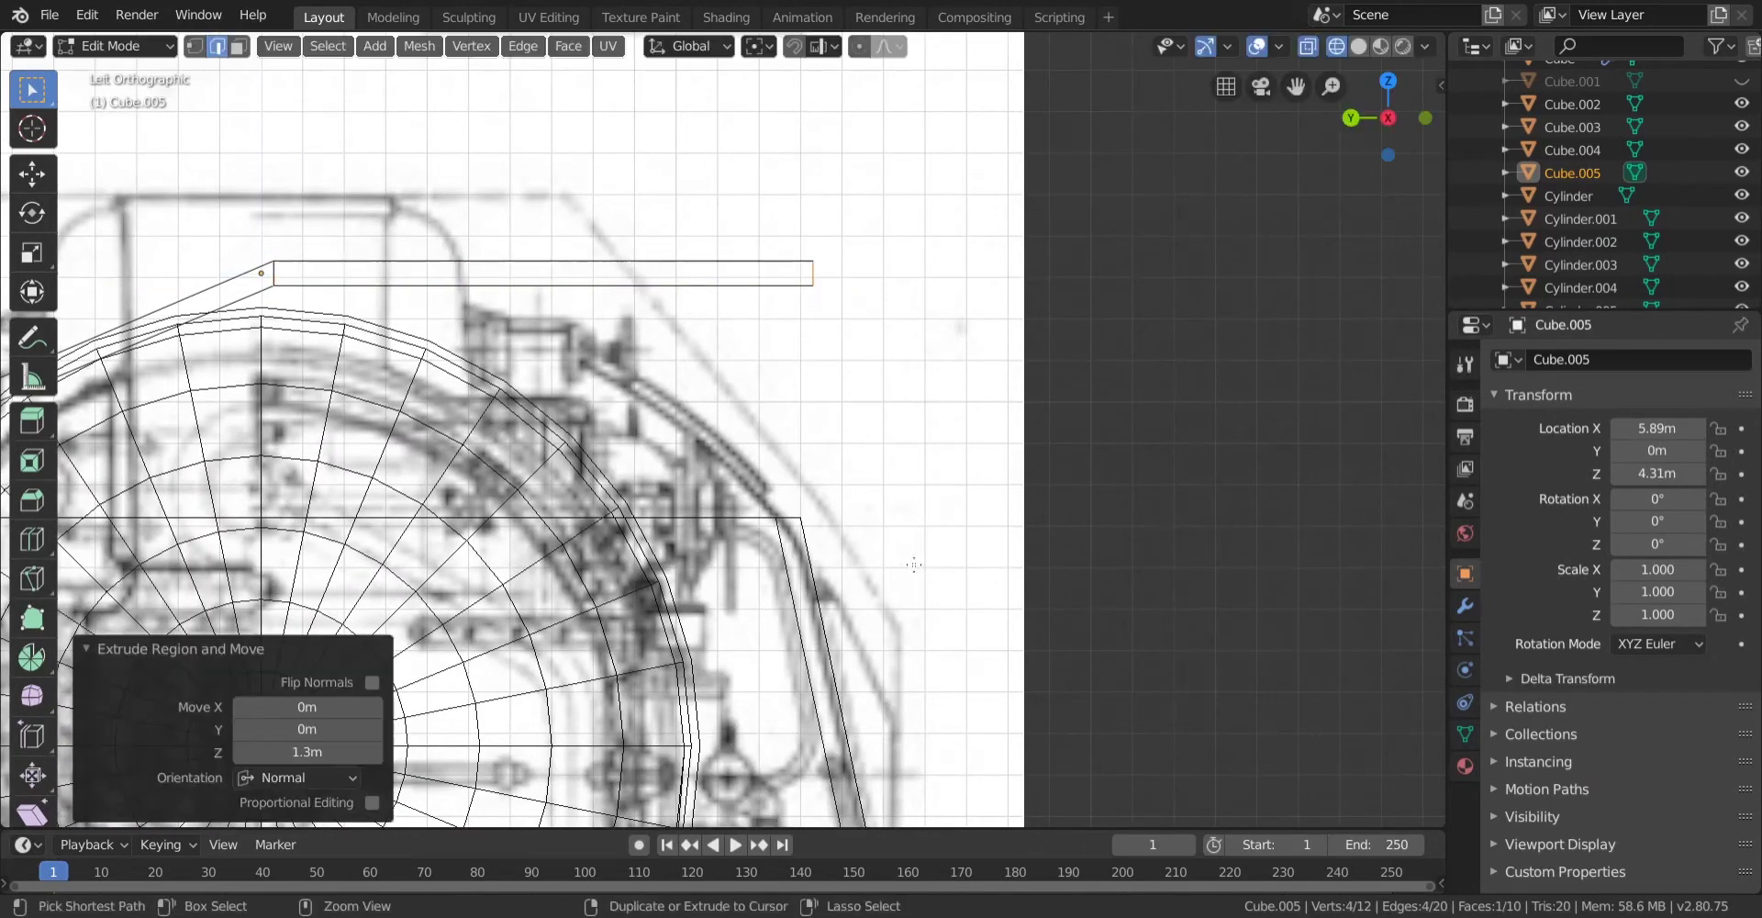
Set the extrusion to Global orientation with Y -1.27 m and Z -0.56 m, meeting the opposite side wall's upper corner.
{"action": "left_click", "coordinate": [300, 785]}
{"action": "left_click", "coordinate": [299, 752]}
{"action": "left_click", "coordinate": [322, 750]}
{"action": "key", "text": "BackSpace"}
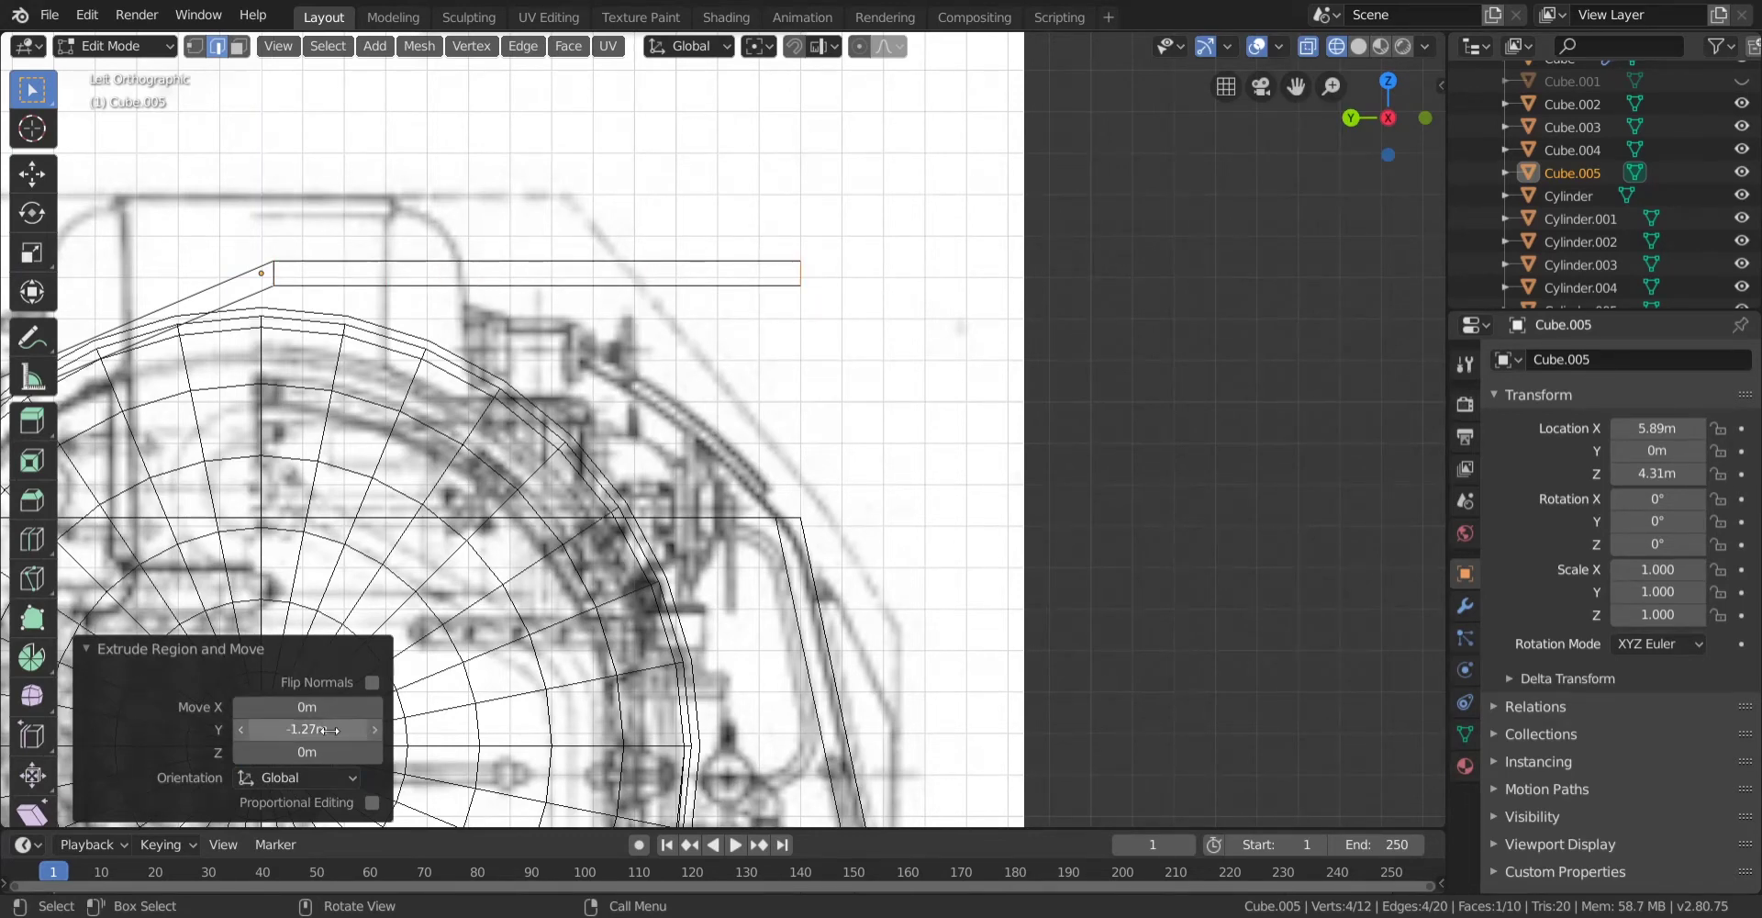
{"action": "left_click_drag", "start_coordinate": [328, 752], "coordinate": [268, 751]}
{"action": "scroll", "coordinate": [831, 583], "scroll_direction": "up", "scroll_amount": 5}
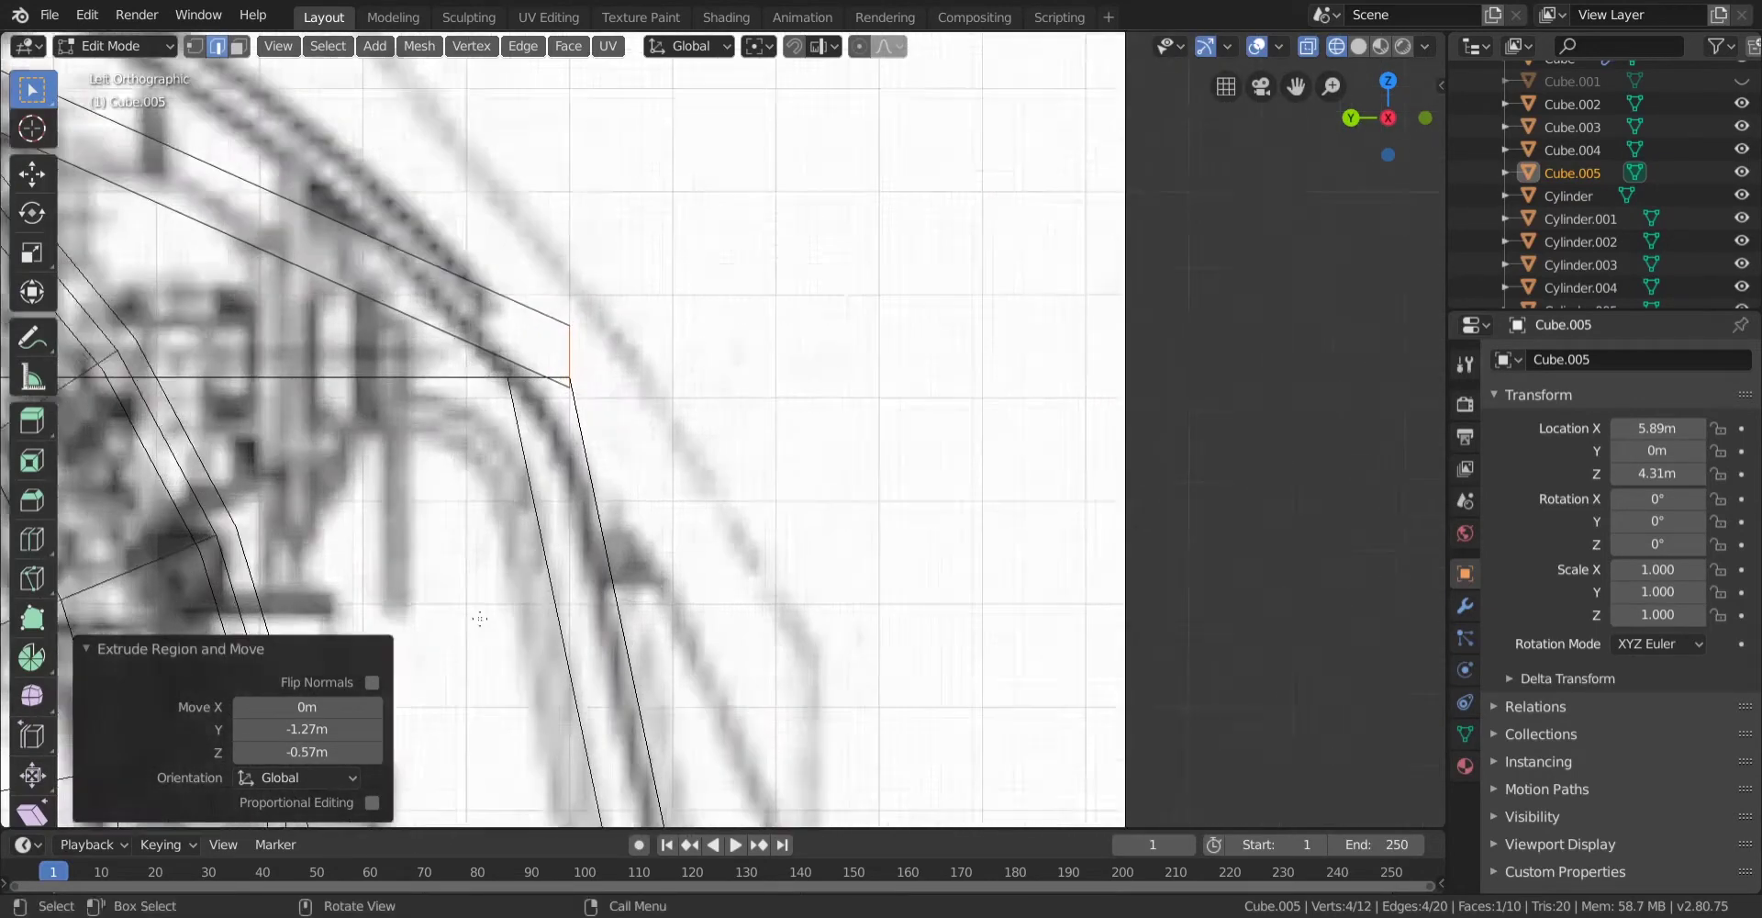
{"action": "left_click", "coordinate": [380, 749]}
{"action": "middle_click_drag", "start_coordinate": [441, 413], "coordinate": [724, 562], "text": "shift"}
{"action": "scroll", "coordinate": [724, 561], "scroll_direction": "down", "scroll_amount": 7}
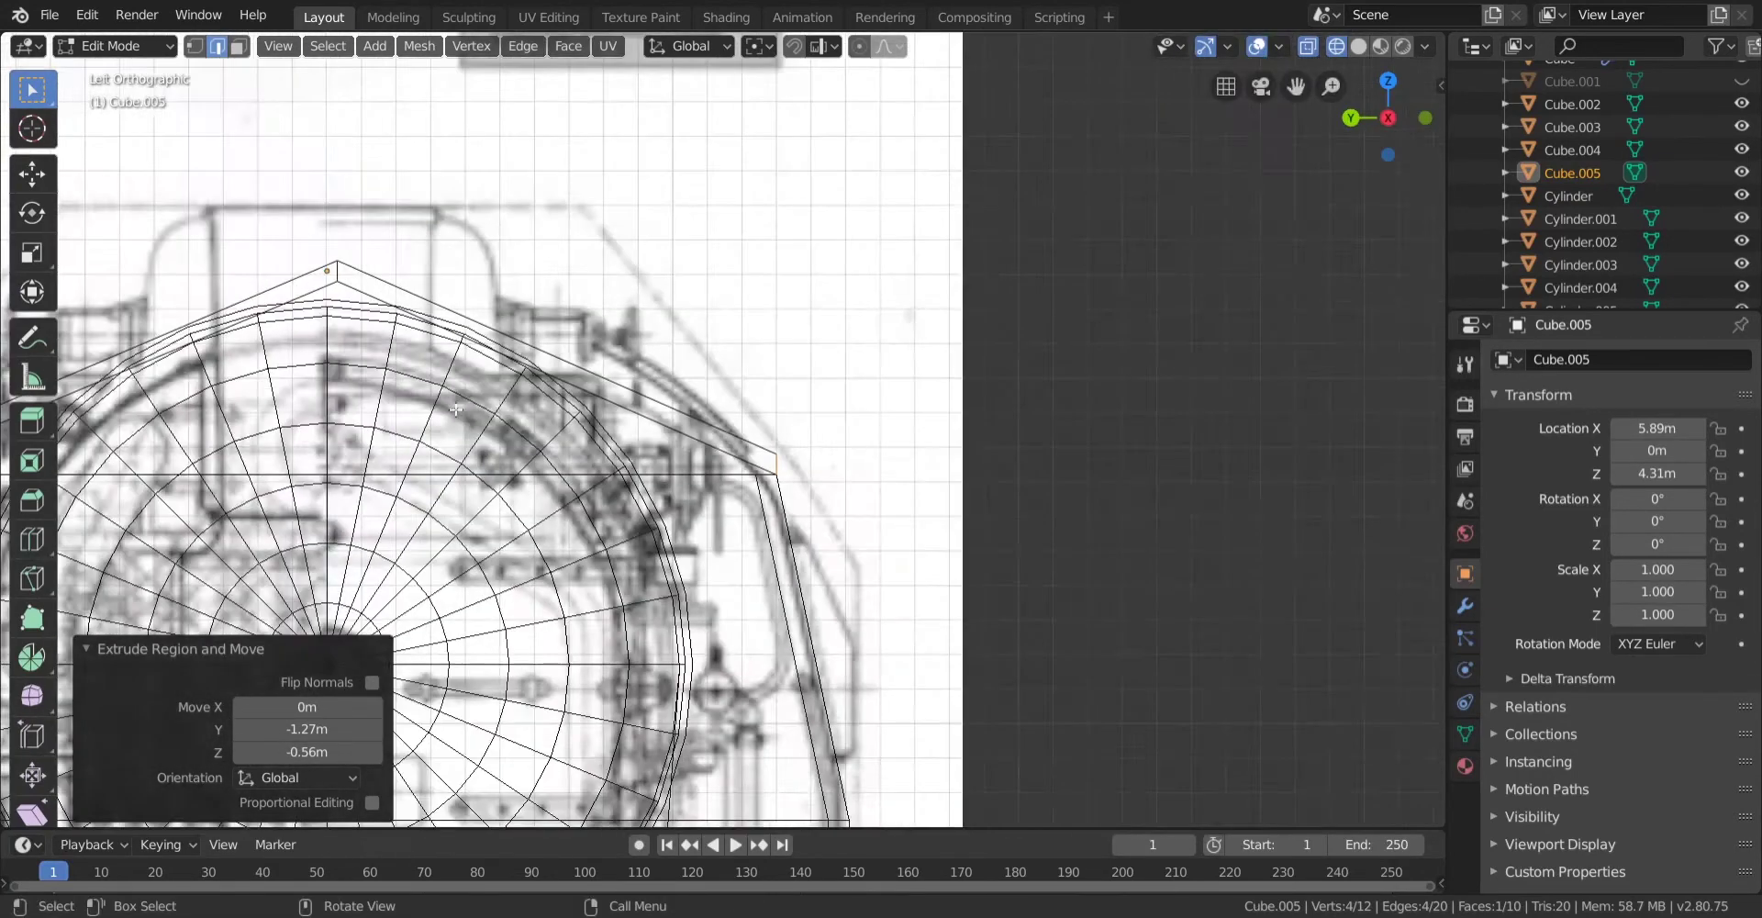
Examine the gabled roof profile against the blueprint and in solid shading above the cab walls.
{"action": "middle_click_drag", "start_coordinate": [229, 366], "coordinate": [552, 397], "text": "shift"}
{"action": "scroll", "coordinate": [551, 398], "scroll_direction": "down", "scroll_amount": 3}
{"action": "scroll", "coordinate": [555, 399], "scroll_direction": "up", "scroll_amount": 2}
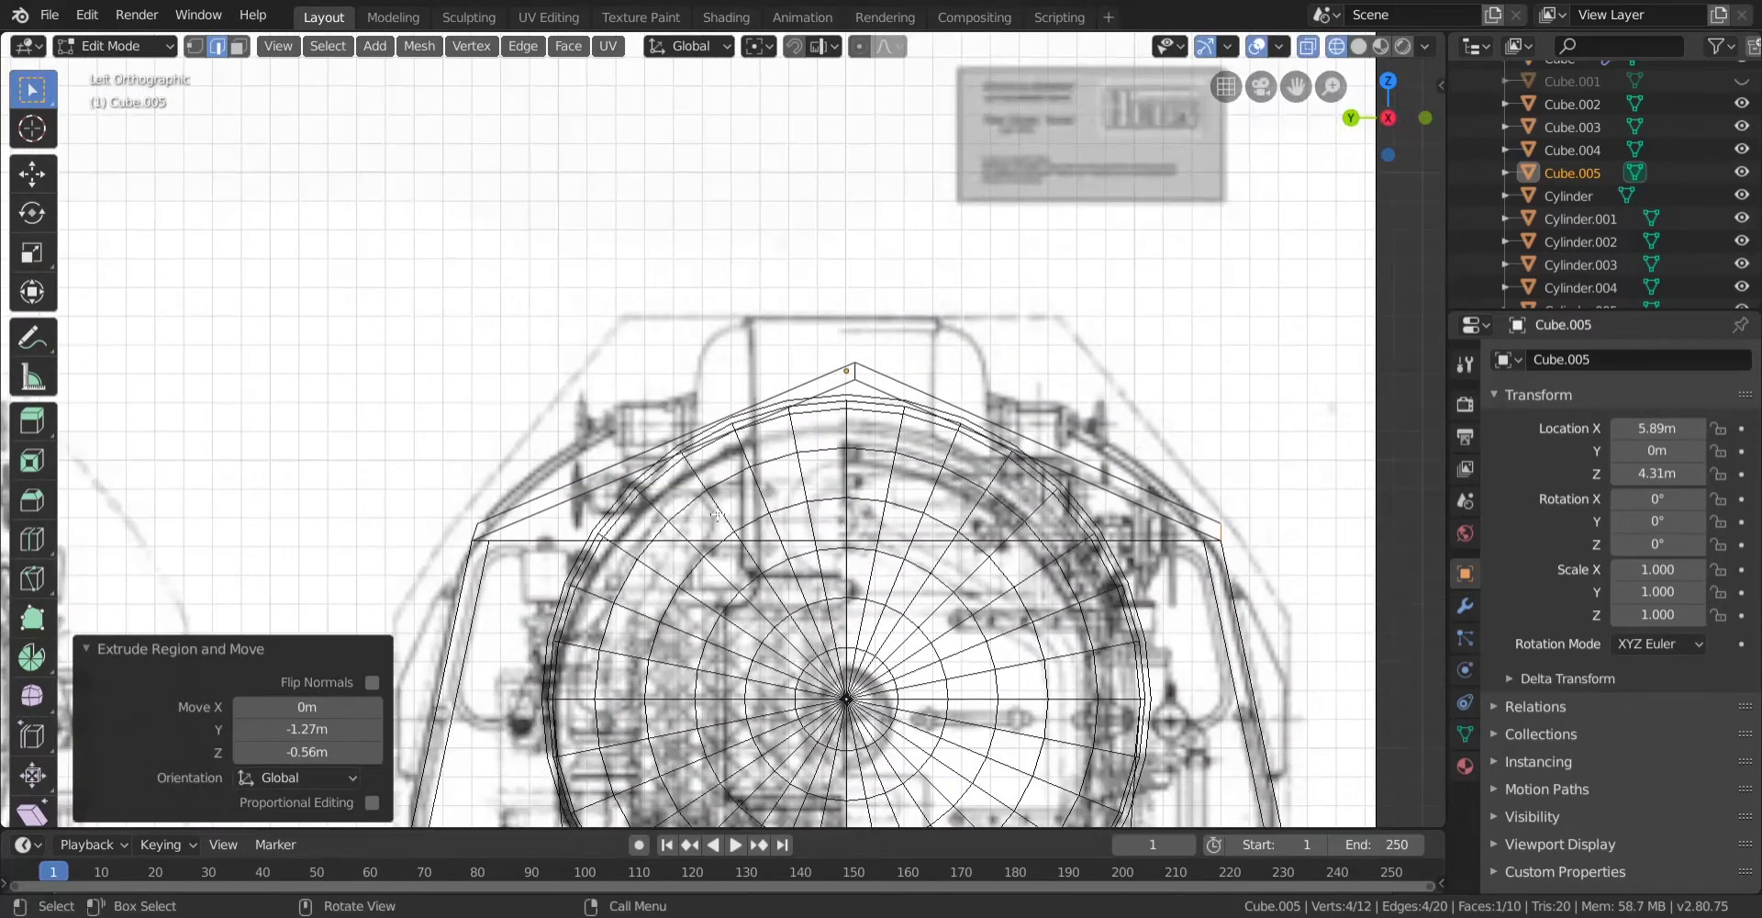
{"action": "scroll", "coordinate": [668, 522], "scroll_direction": "down", "scroll_amount": 2}
{"action": "key", "text": "shift+z"}
{"action": "middle_click_drag", "start_coordinate": [691, 496], "coordinate": [1007, 496]}
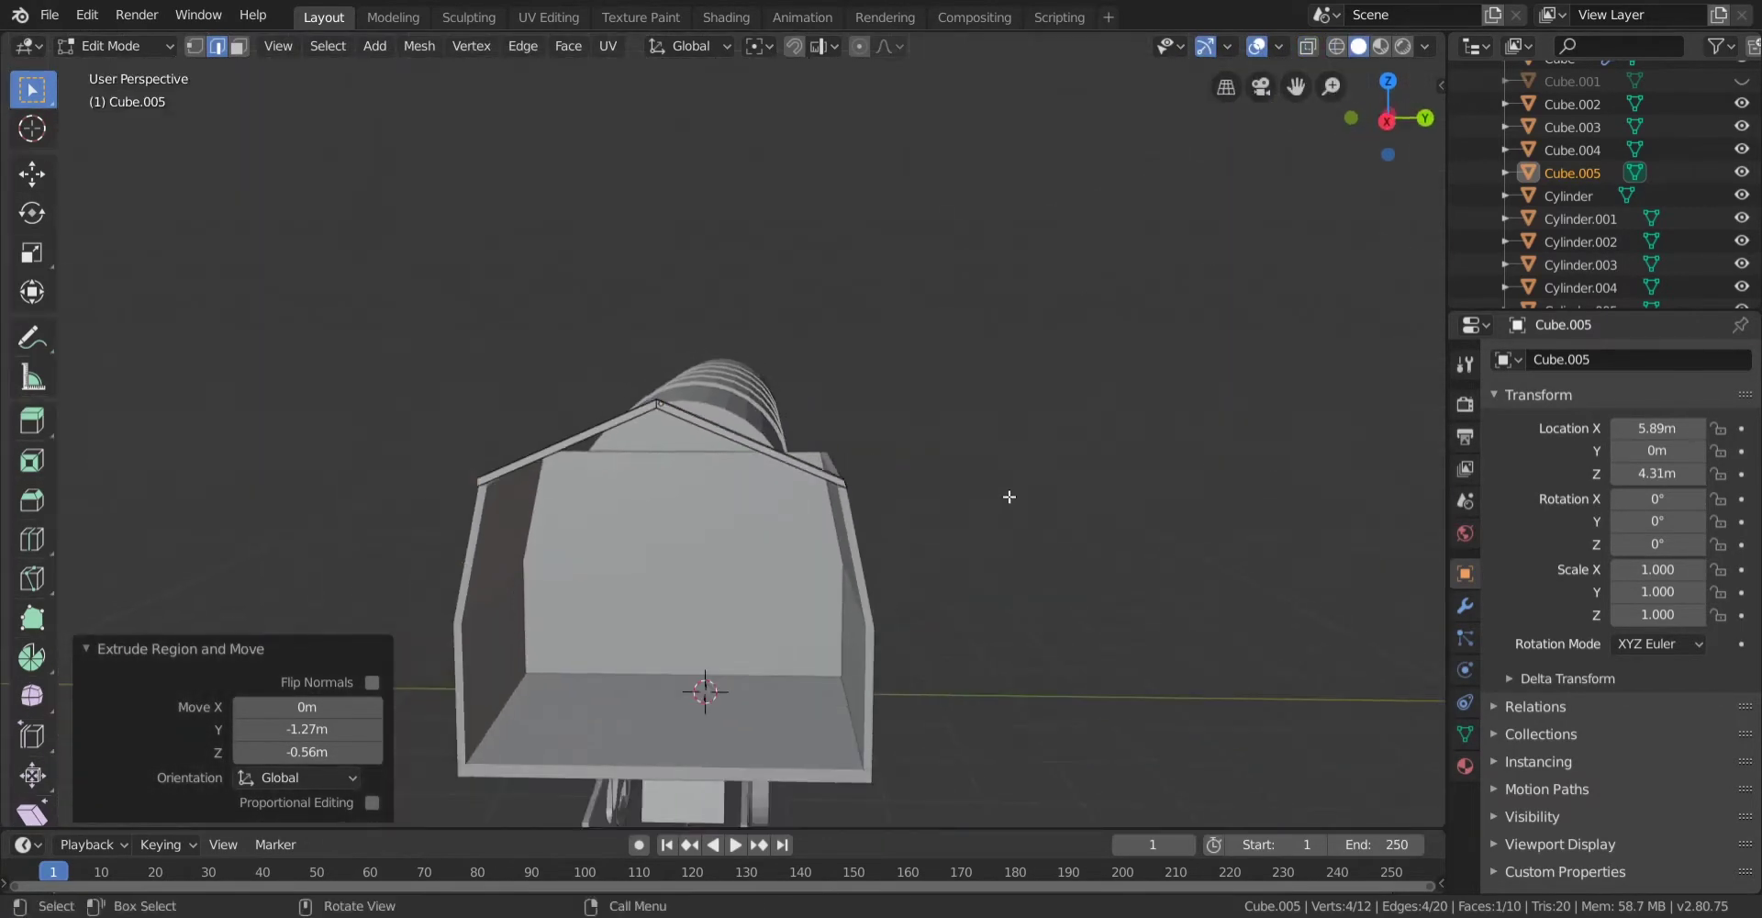
{"action": "scroll", "coordinate": [1006, 495], "scroll_direction": "up", "scroll_amount": 1}
{"action": "mouse_move", "coordinate": [847, 500]}
{"action": "middle_mouse_down"}
{"action": "mouse_move", "coordinate": [664, 546]}
{"action": "mouse_move", "coordinate": [696, 549]}
{"action": "middle_mouse_up"}
Select the roof profile's front faces in back wireframe view and move them -1.89 m along X toward the cab's front wall.
{"action": "left_click", "coordinate": [791, 501]}
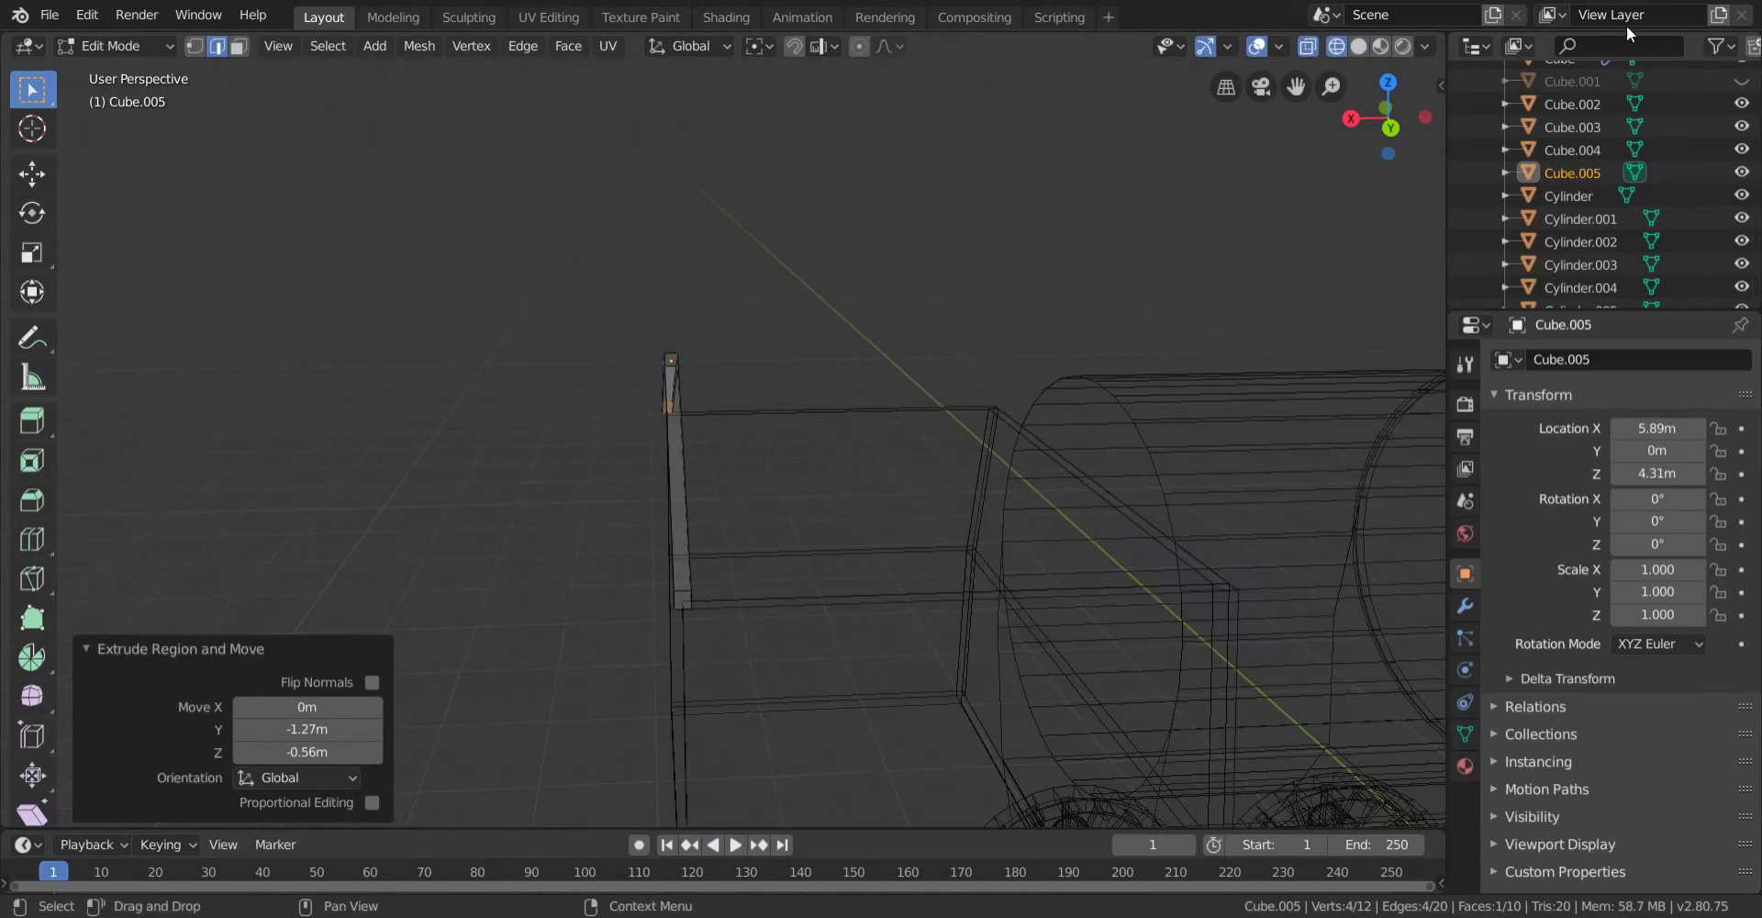
{"action": "left_click", "coordinate": [1392, 128]}
{"action": "left_click_drag", "start_coordinate": [670, 324], "coordinate": [670, 324]}
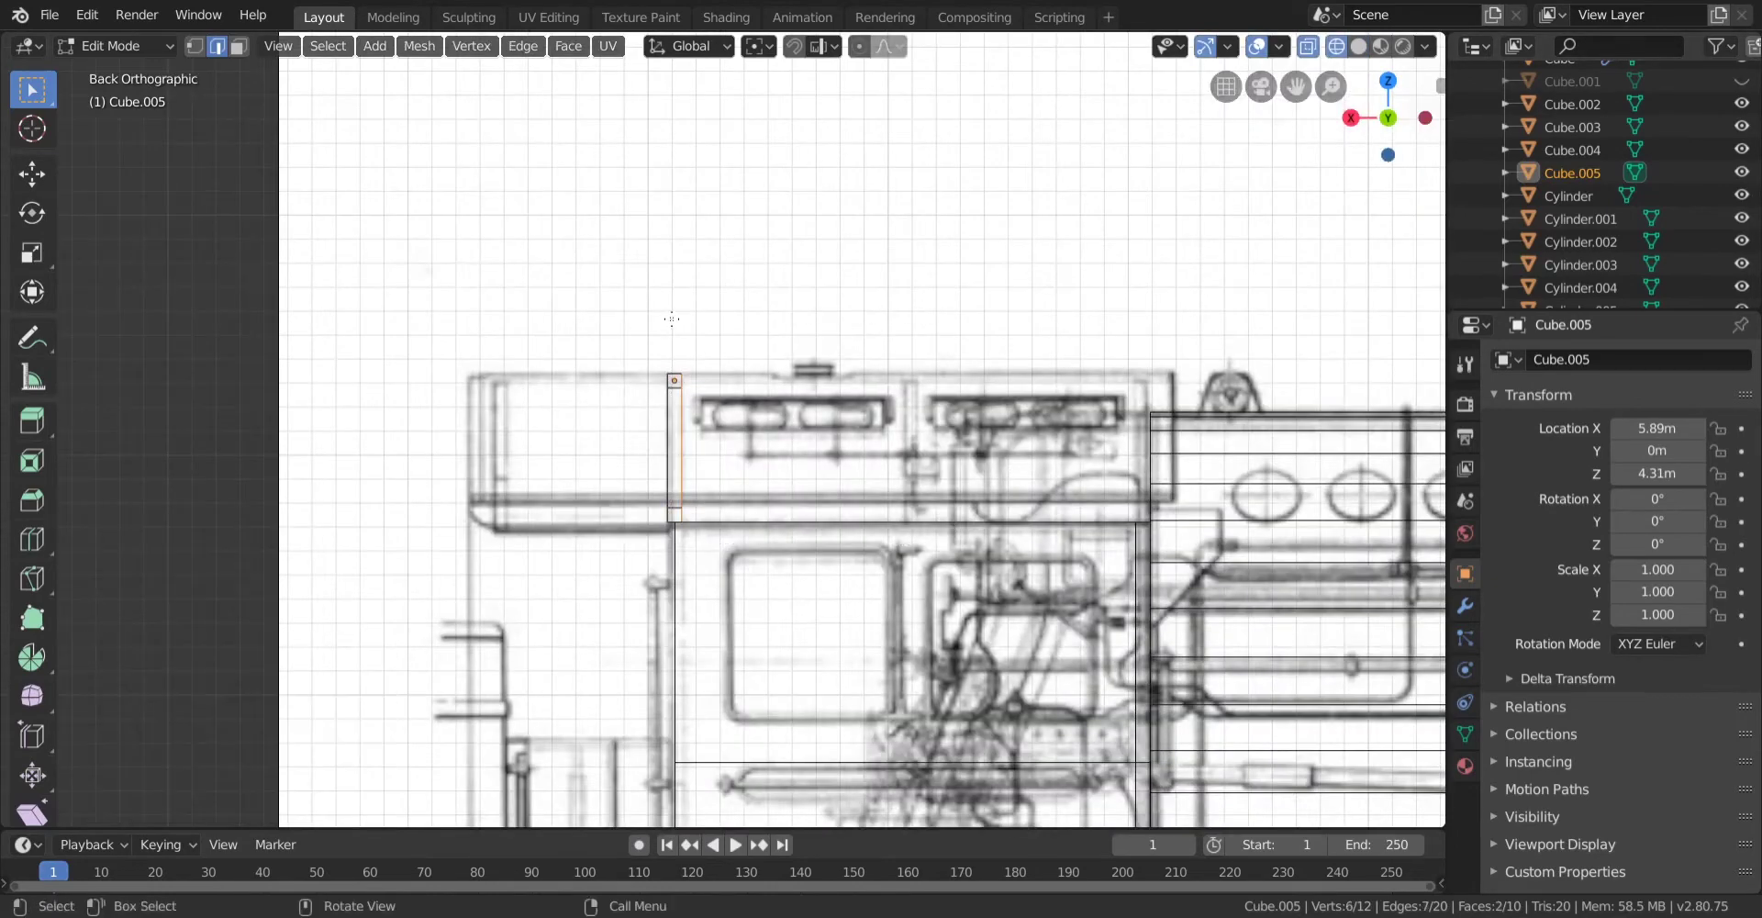
{"action": "key", "text": "g"}
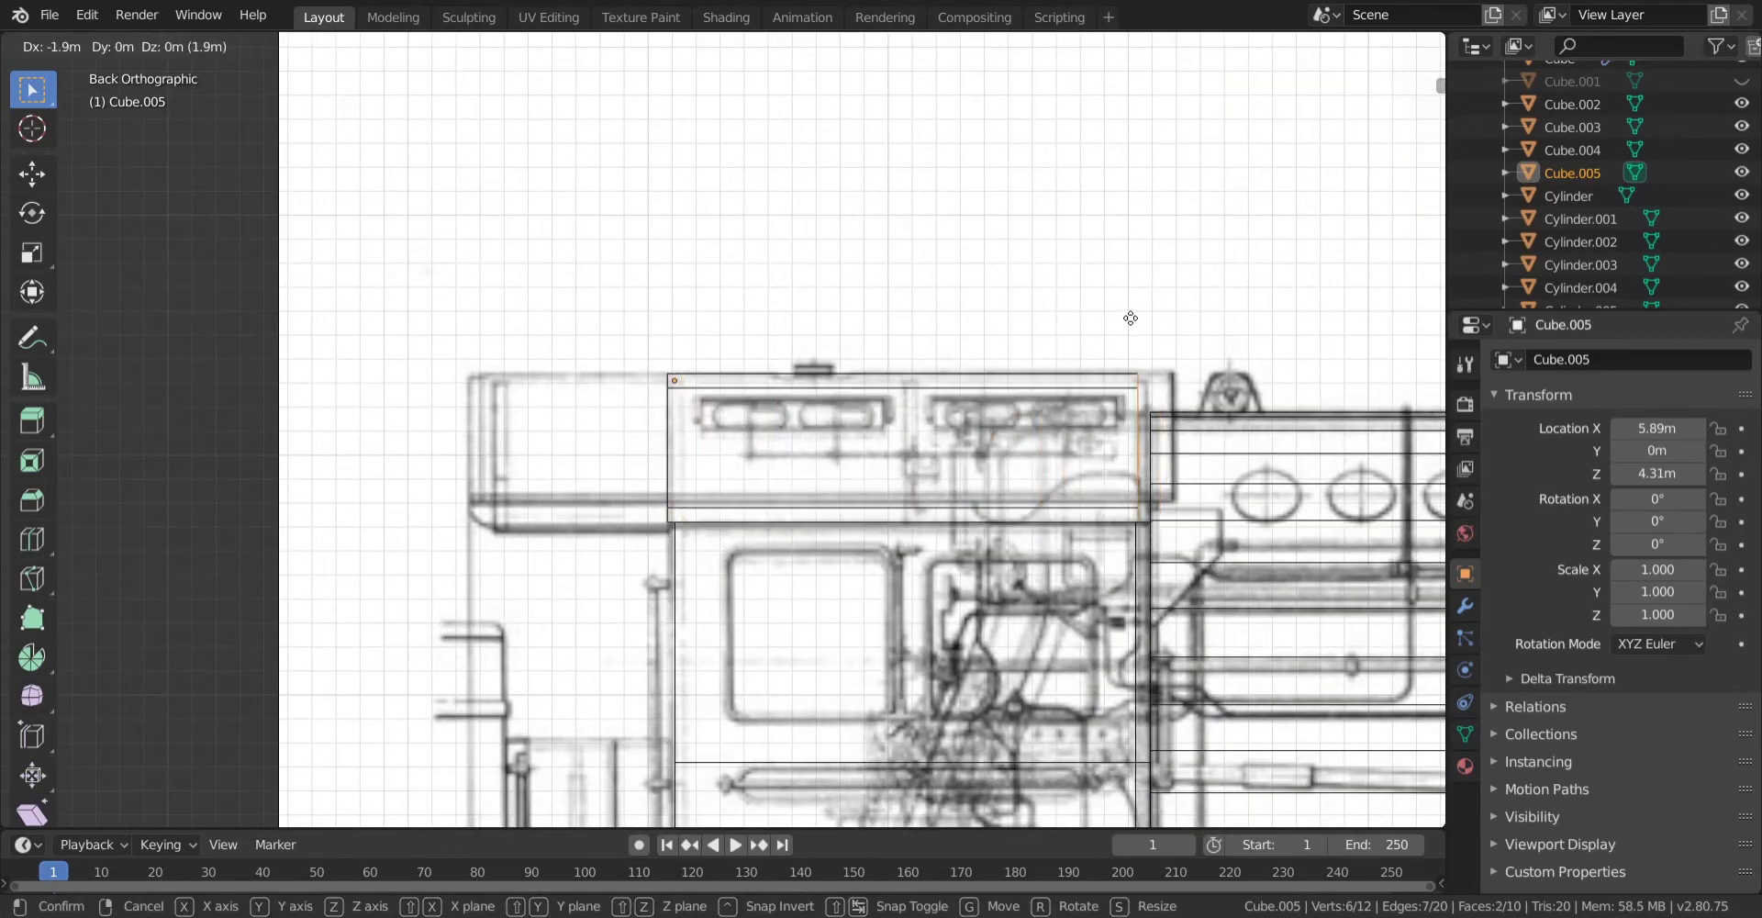
{"action": "left_click", "coordinate": [1130, 317]}
{"action": "scroll", "coordinate": [1131, 317], "scroll_direction": "up", "scroll_amount": 6}
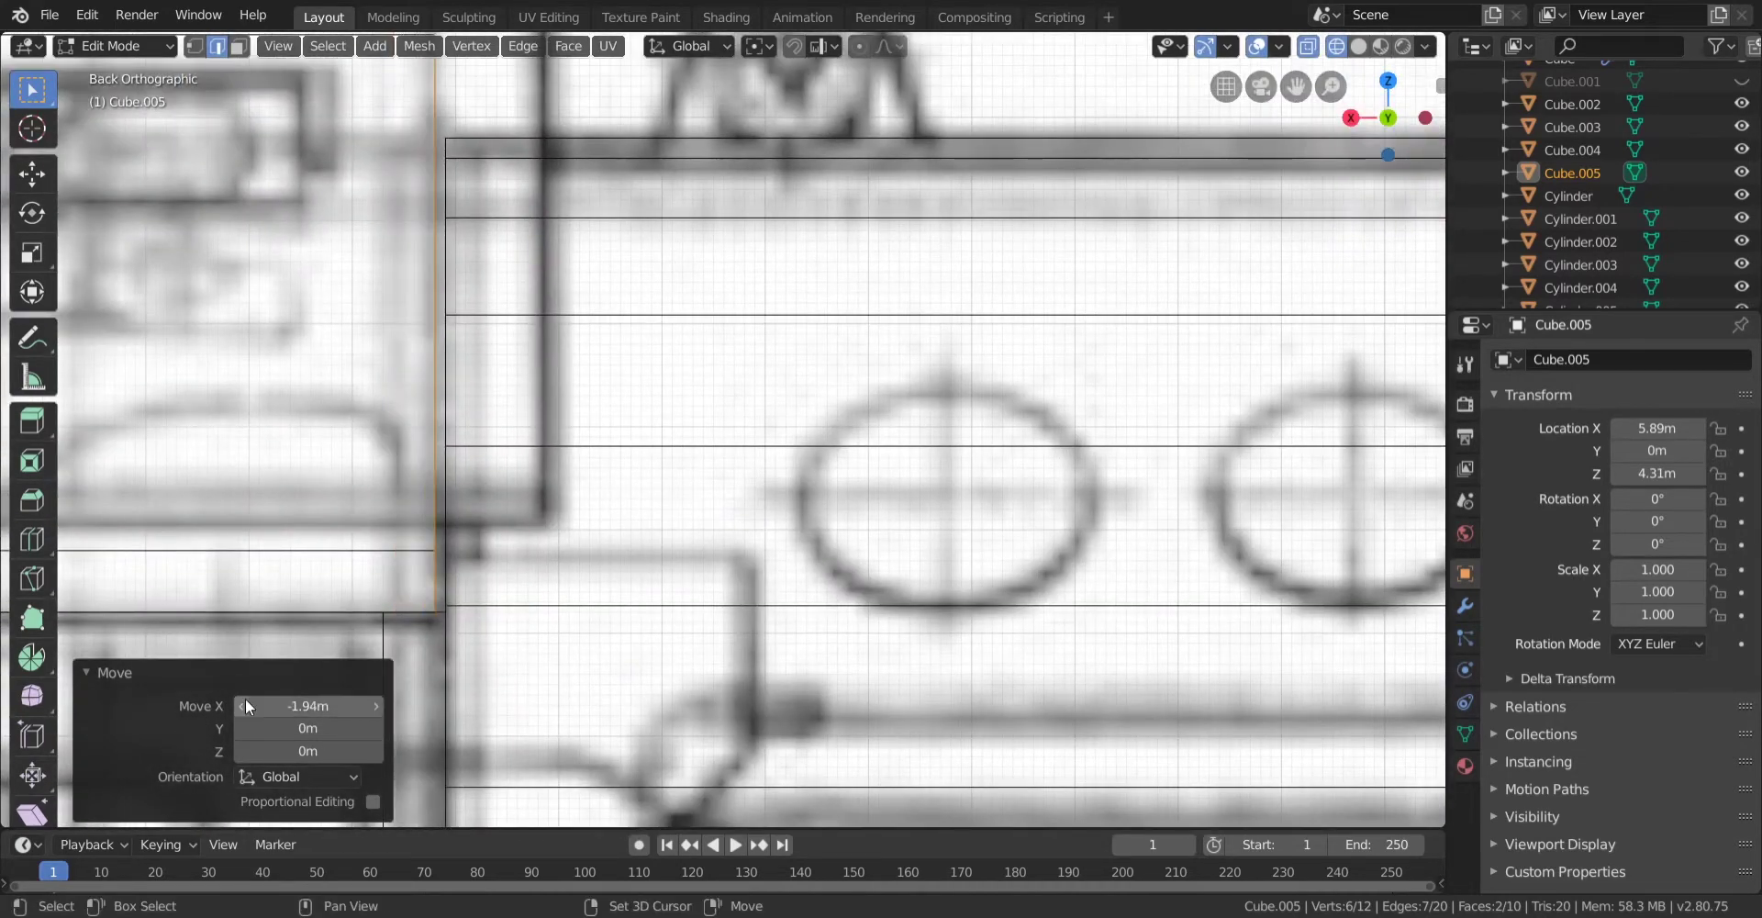
{"action": "scroll", "coordinate": [592, 510], "scroll_direction": "down", "scroll_amount": 5}
{"action": "scroll", "coordinate": [645, 526], "scroll_direction": "up", "scroll_amount": 4}
{"action": "middle_click_drag", "start_coordinate": [592, 510], "coordinate": [711, 578], "text": "shift"}
{"action": "scroll", "coordinate": [682, 568], "scroll_direction": "down", "scroll_amount": 3}
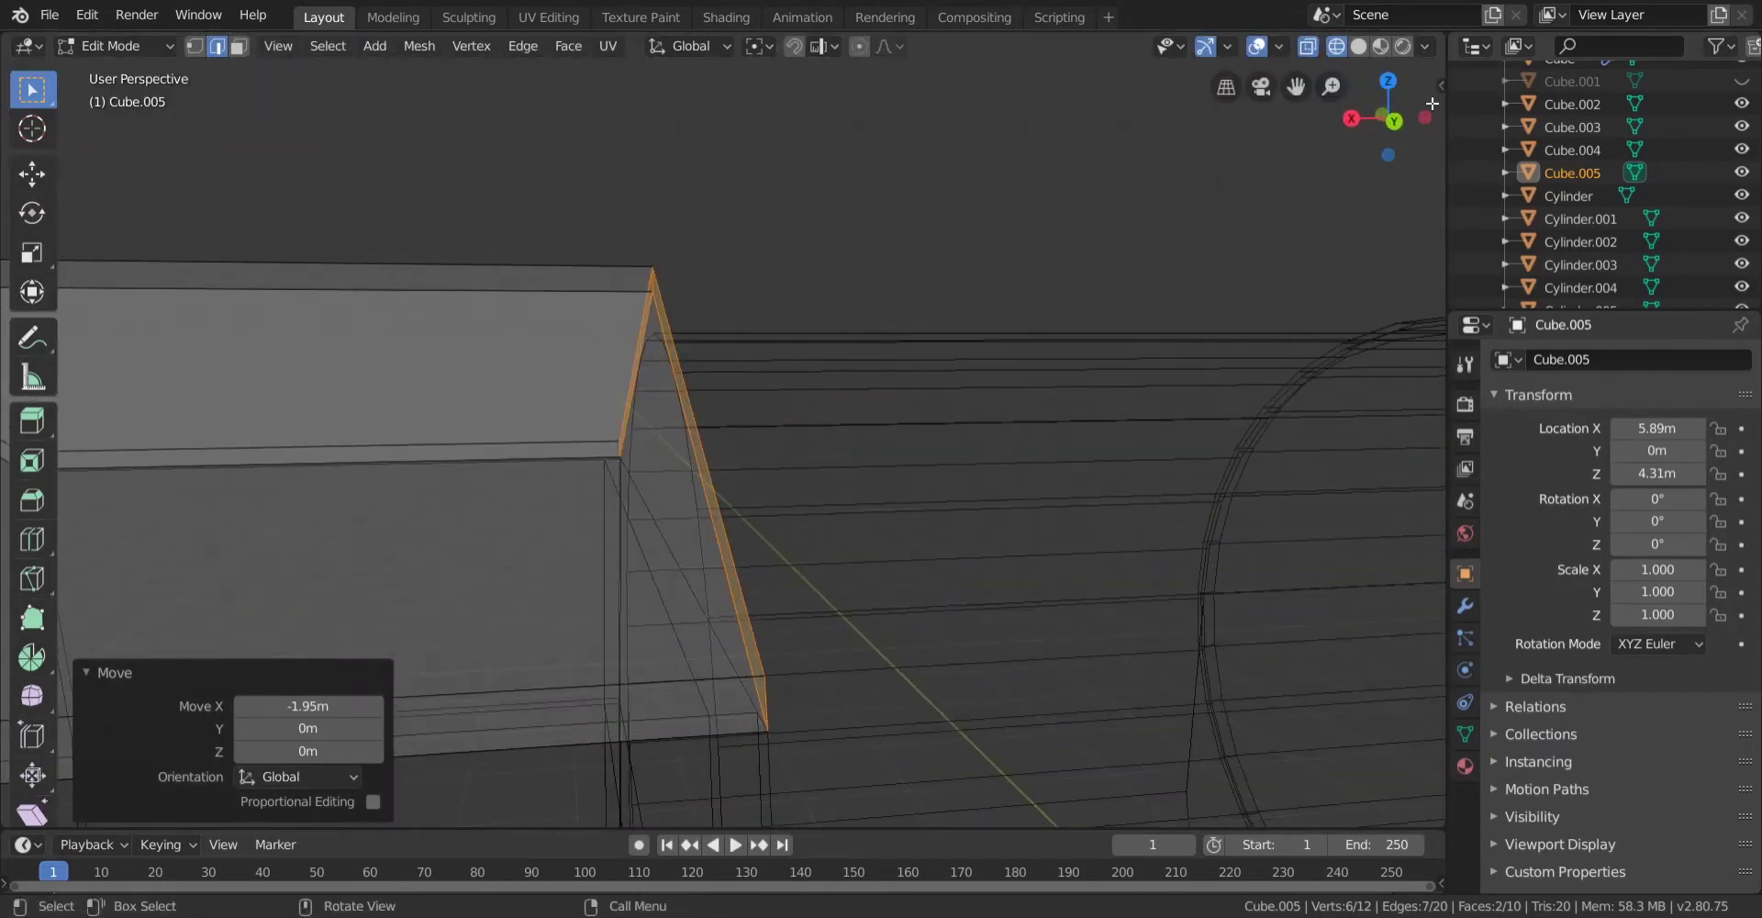
{"action": "left_click", "coordinate": [1387, 122]}
{"action": "scroll", "coordinate": [720, 569], "scroll_direction": "up", "scroll_amount": 3}
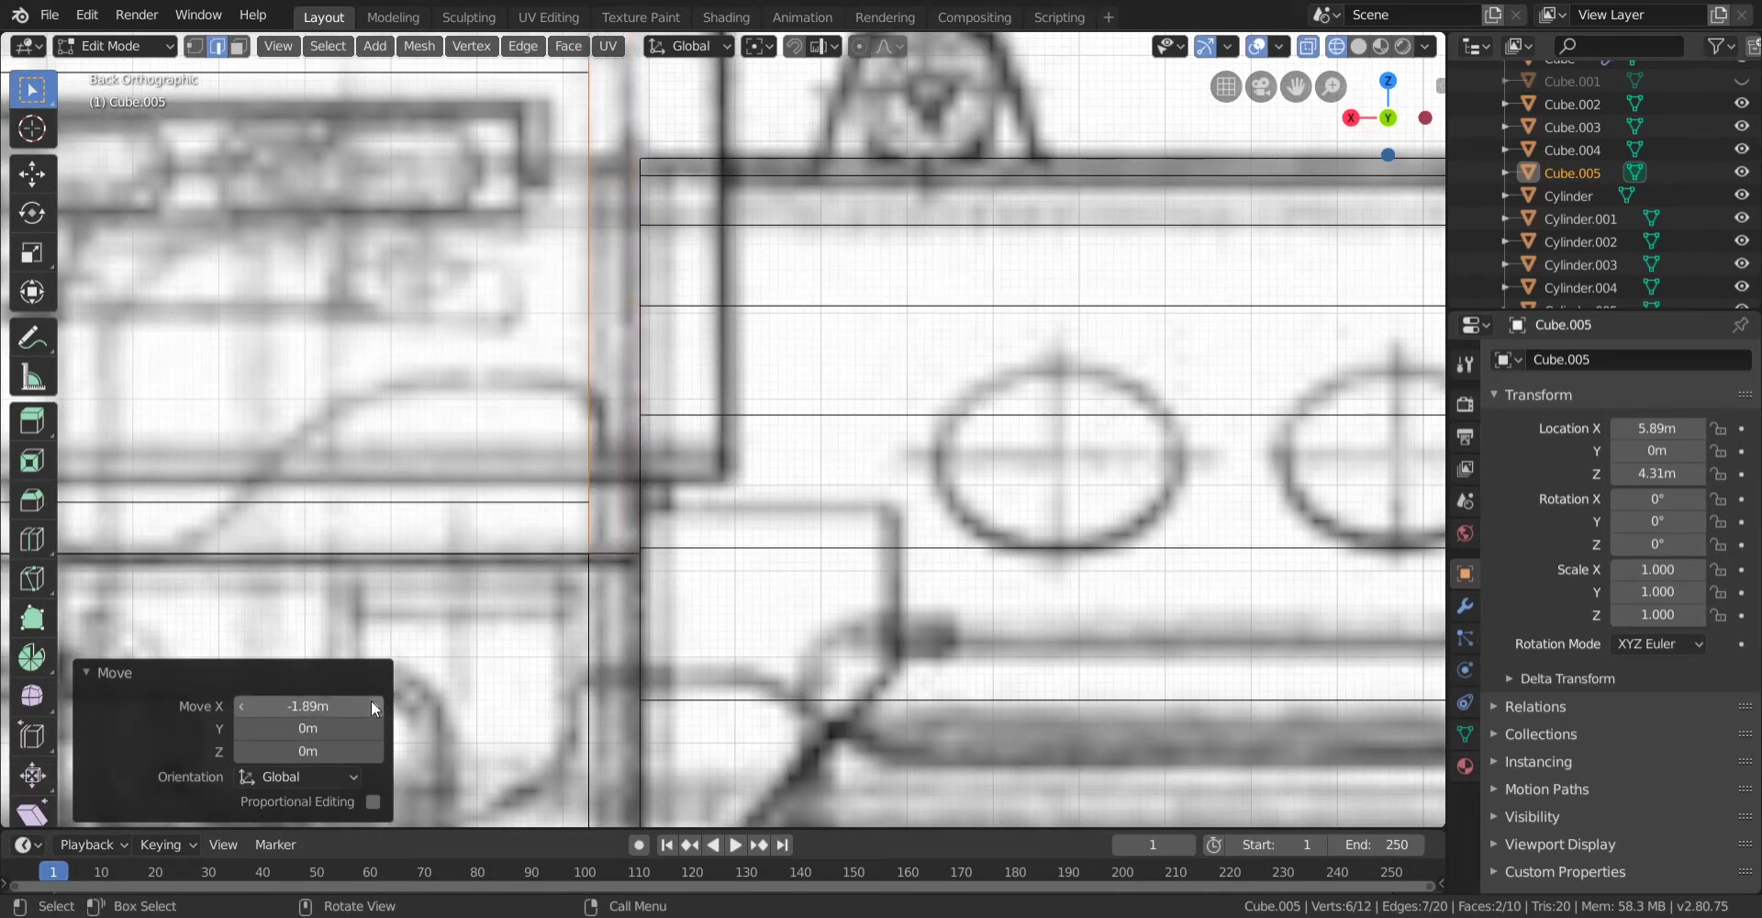
Extrude the roof's front faces -0.06 m along X, across the thickness of the cab's front wall.
{"action": "left_click", "coordinate": [323, 771]}
{"action": "left_click", "coordinate": [299, 754]}
{"action": "left_click", "coordinate": [236, 707]}
{"action": "left_click", "coordinate": [236, 707]}
{"action": "left_click", "coordinate": [237, 707]}
{"action": "left_click", "coordinate": [237, 708]}
{"action": "left_click", "coordinate": [237, 707]}
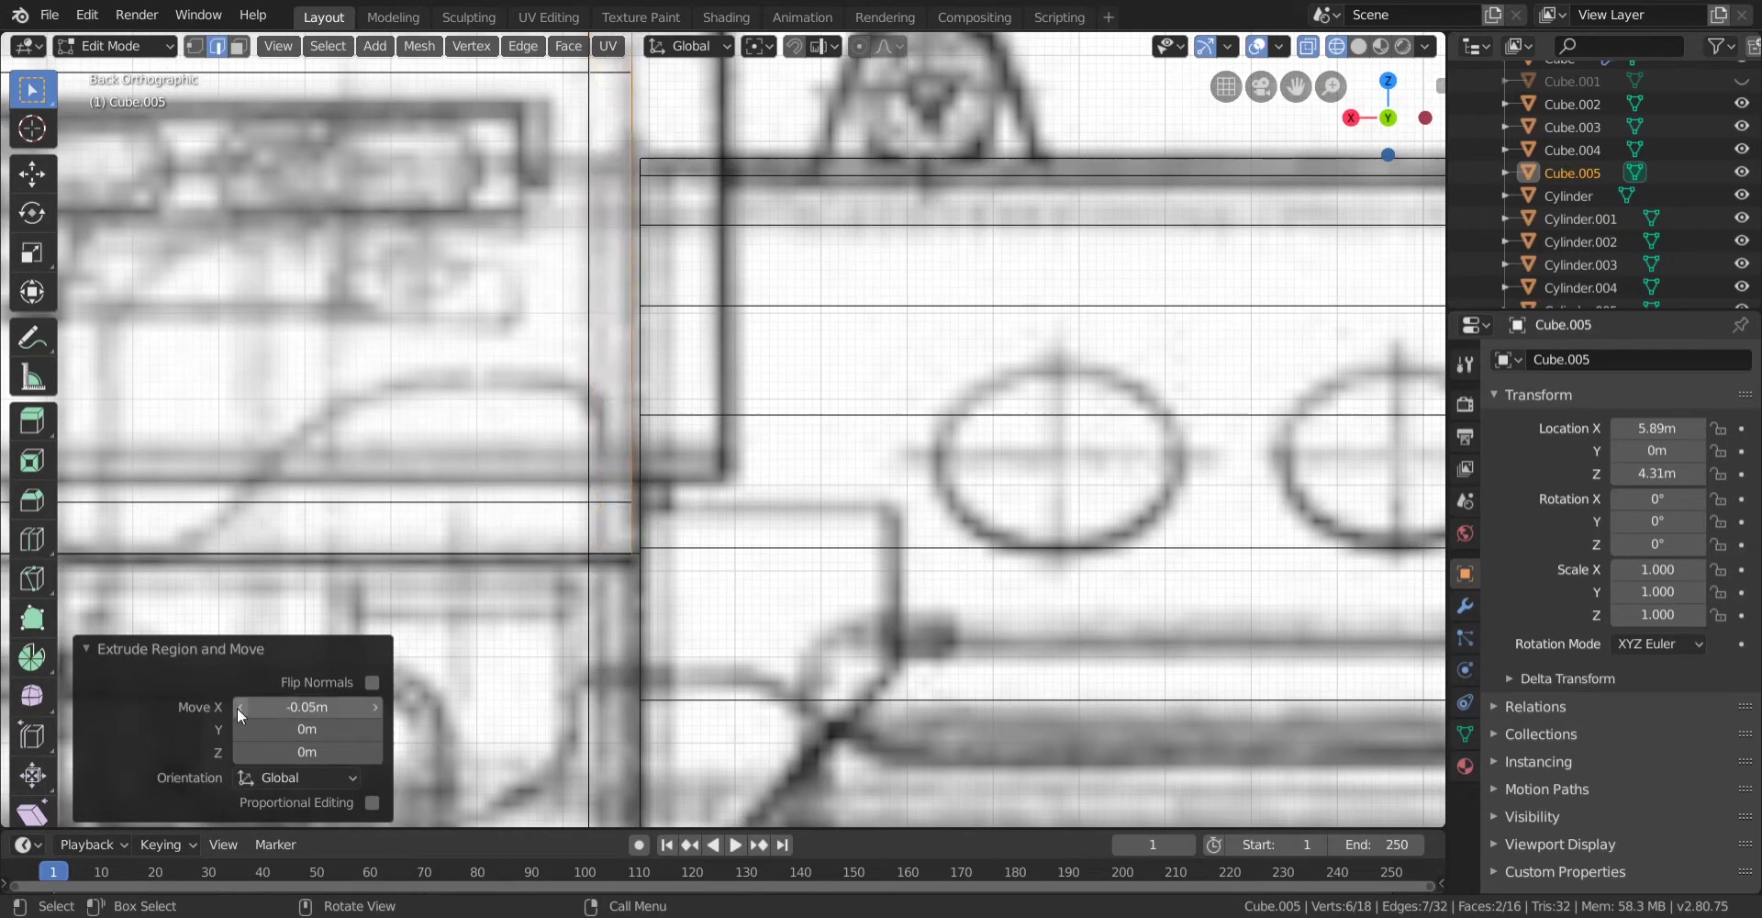
{"action": "left_click", "coordinate": [237, 708]}
Extrude the roof's front faces another -0.1 m along X to the blueprint's front roof edge.
{"action": "middle_click_drag", "start_coordinate": [772, 472], "coordinate": [720, 568], "text": "shift"}
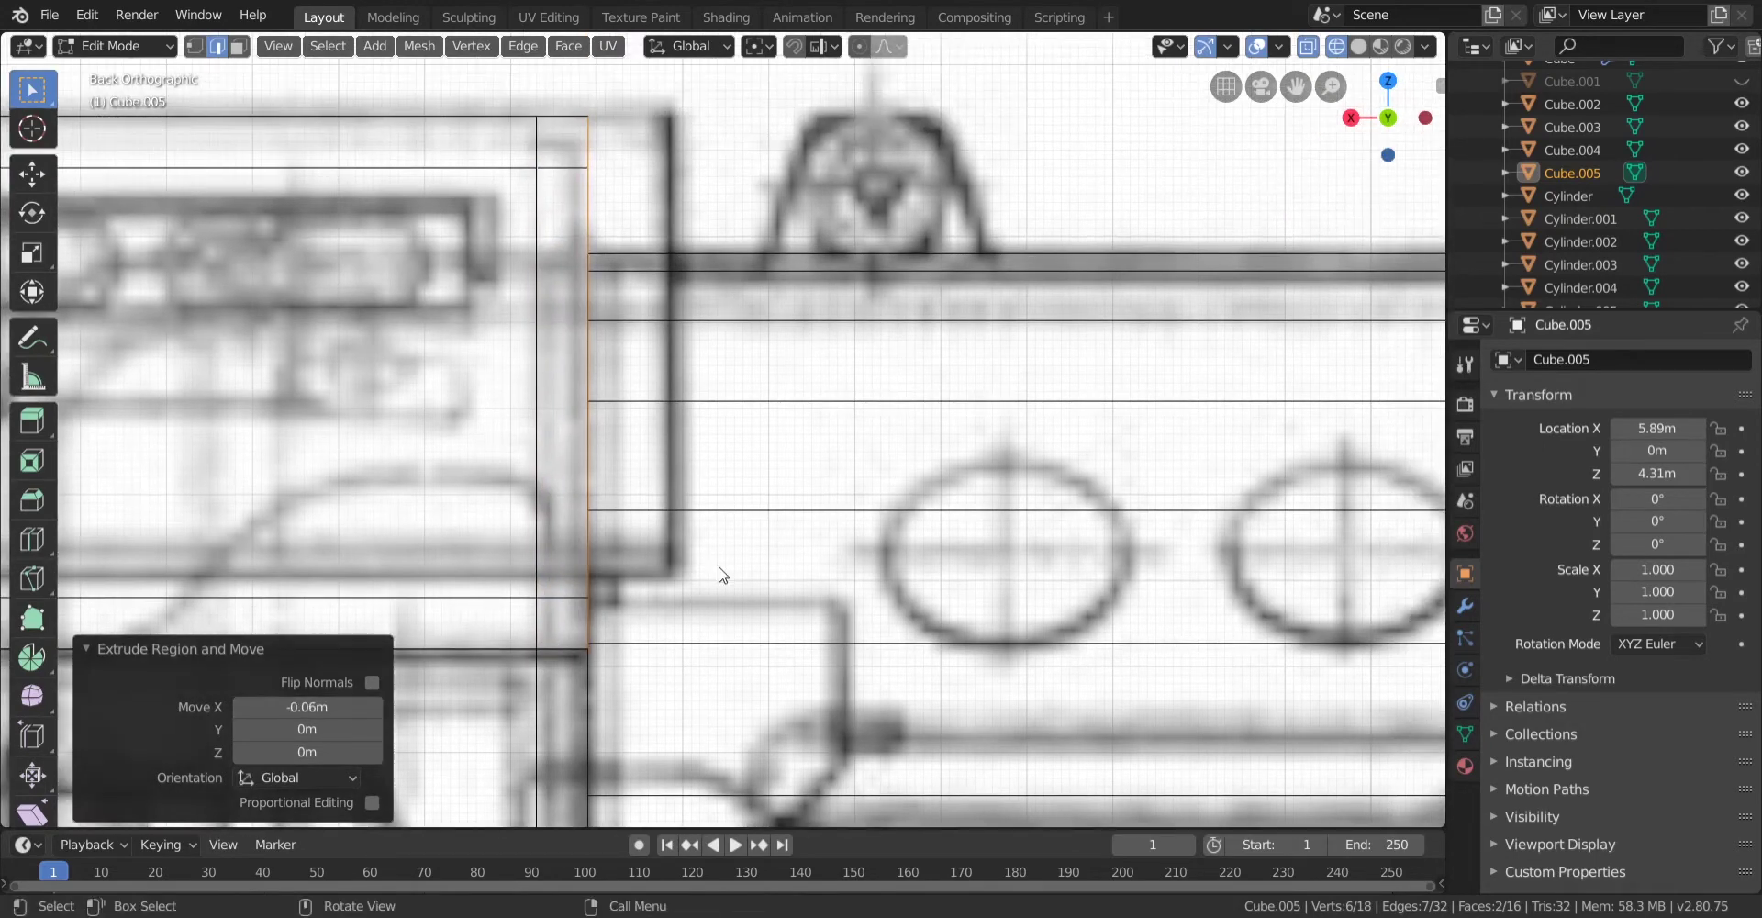
{"action": "left_click", "coordinate": [303, 756]}
{"action": "left_click", "coordinate": [242, 707]}
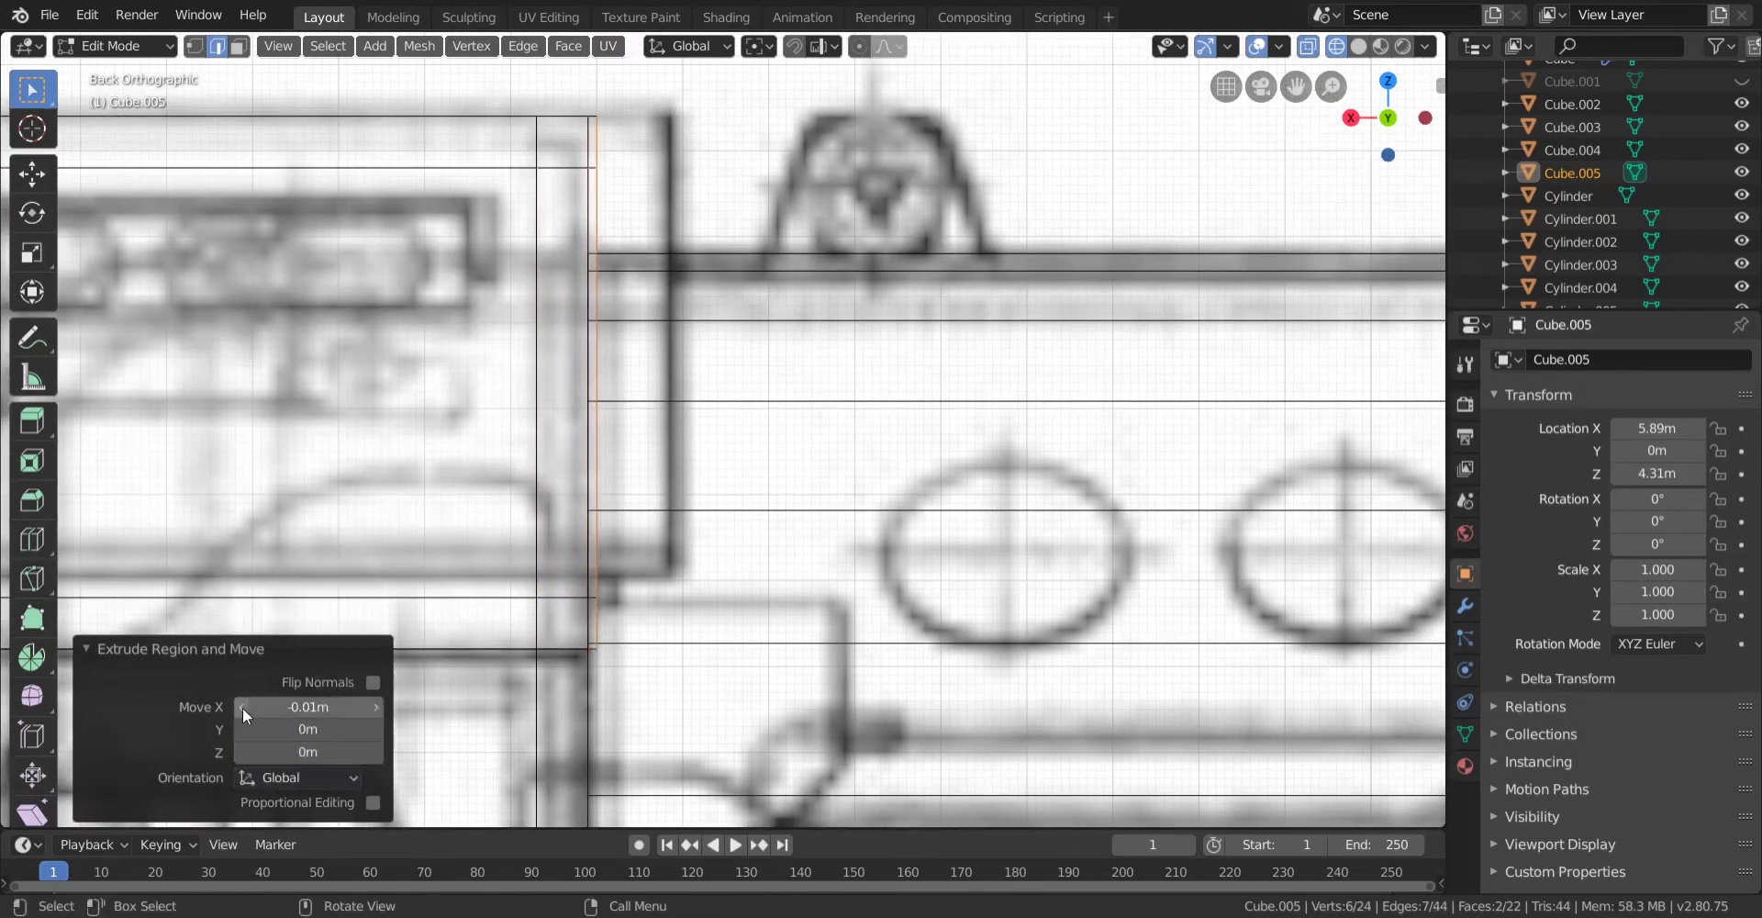
{"action": "left_click", "coordinate": [242, 707]}
{"action": "left_click", "coordinate": [243, 707]}
{"action": "left_click", "coordinate": [242, 707]}
{"action": "left_click_drag", "start_coordinate": [243, 707], "coordinate": [220, 707]}
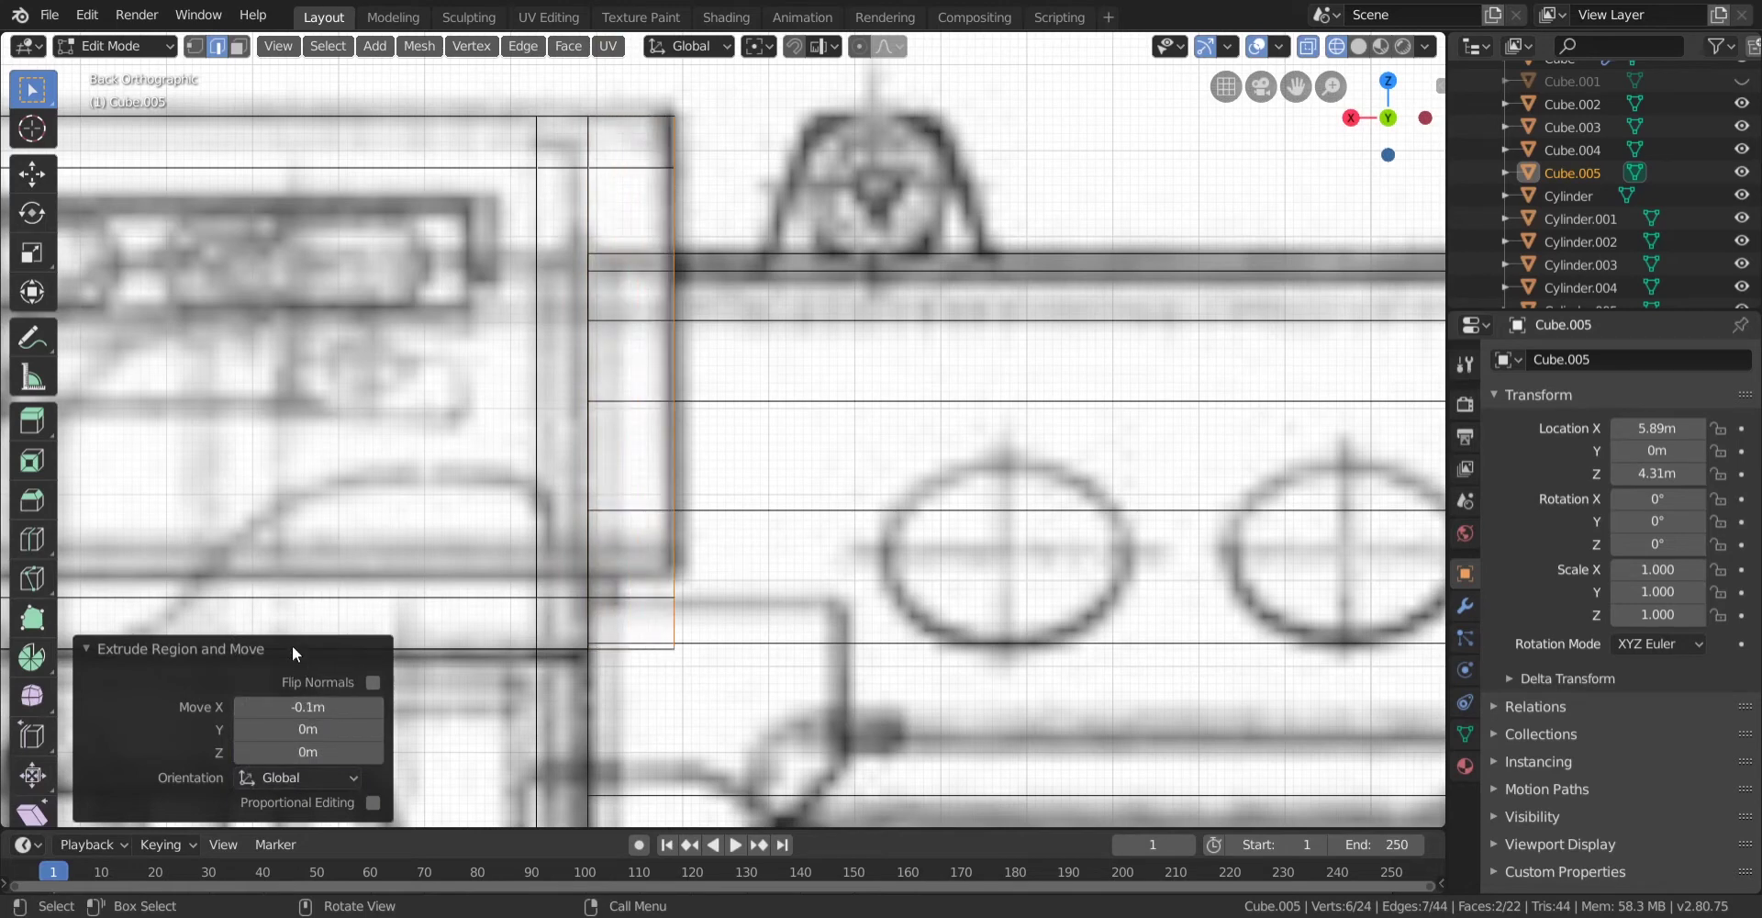
In solid shading, fill a triangular gable face between the roof's two inner underside edges above the front wall.
{"action": "key", "text": "z"}
{"action": "left_click", "coordinate": [431, 484]}
{"action": "mouse_move", "coordinate": [495, 491]}
{"action": "middle_mouse_down"}
{"action": "mouse_move", "coordinate": [615, 544]}
{"action": "mouse_move", "coordinate": [558, 539]}
{"action": "mouse_move", "coordinate": [661, 634]}
{"action": "mouse_move", "coordinate": [787, 601]}
{"action": "mouse_move", "coordinate": [771, 614]}
{"action": "mouse_move", "coordinate": [504, 484]}
{"action": "middle_mouse_up"}
{"action": "left_click", "coordinate": [515, 319]}
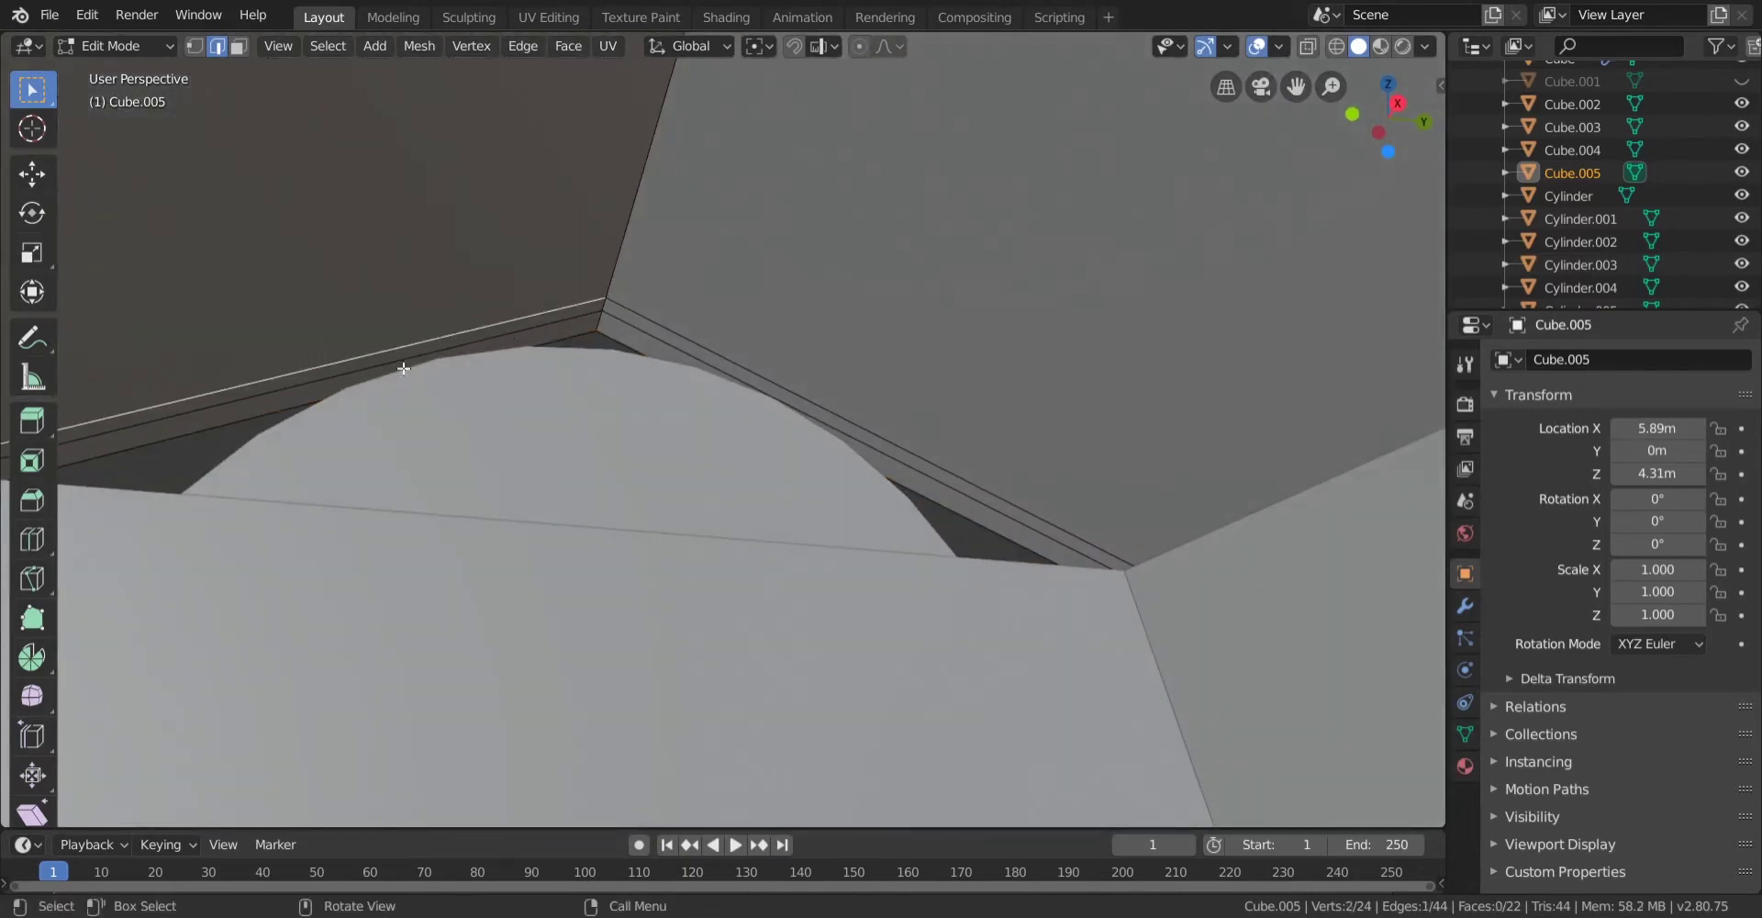
{"action": "middle_click_drag", "start_coordinate": [283, 525], "coordinate": [309, 535]}
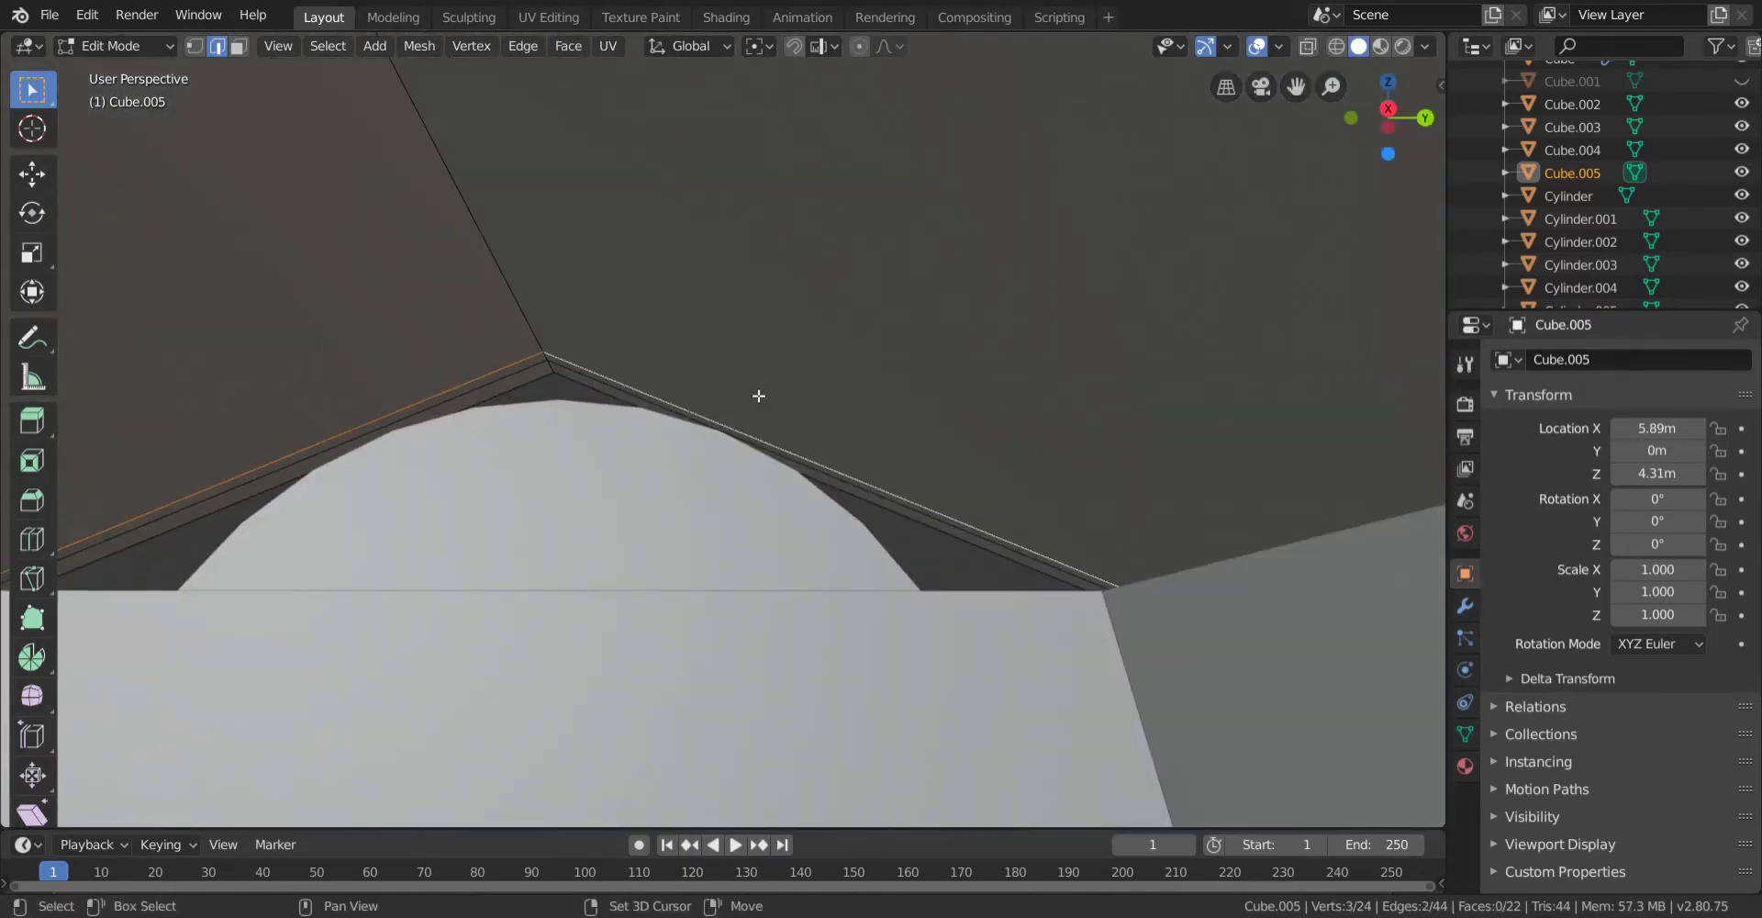
{"action": "key", "text": "f"}
Fill a second gable face between the underside edges on the boiler side and examine the roof in Object Mode.
{"action": "middle_click_drag", "start_coordinate": [582, 421], "coordinate": [697, 347]}
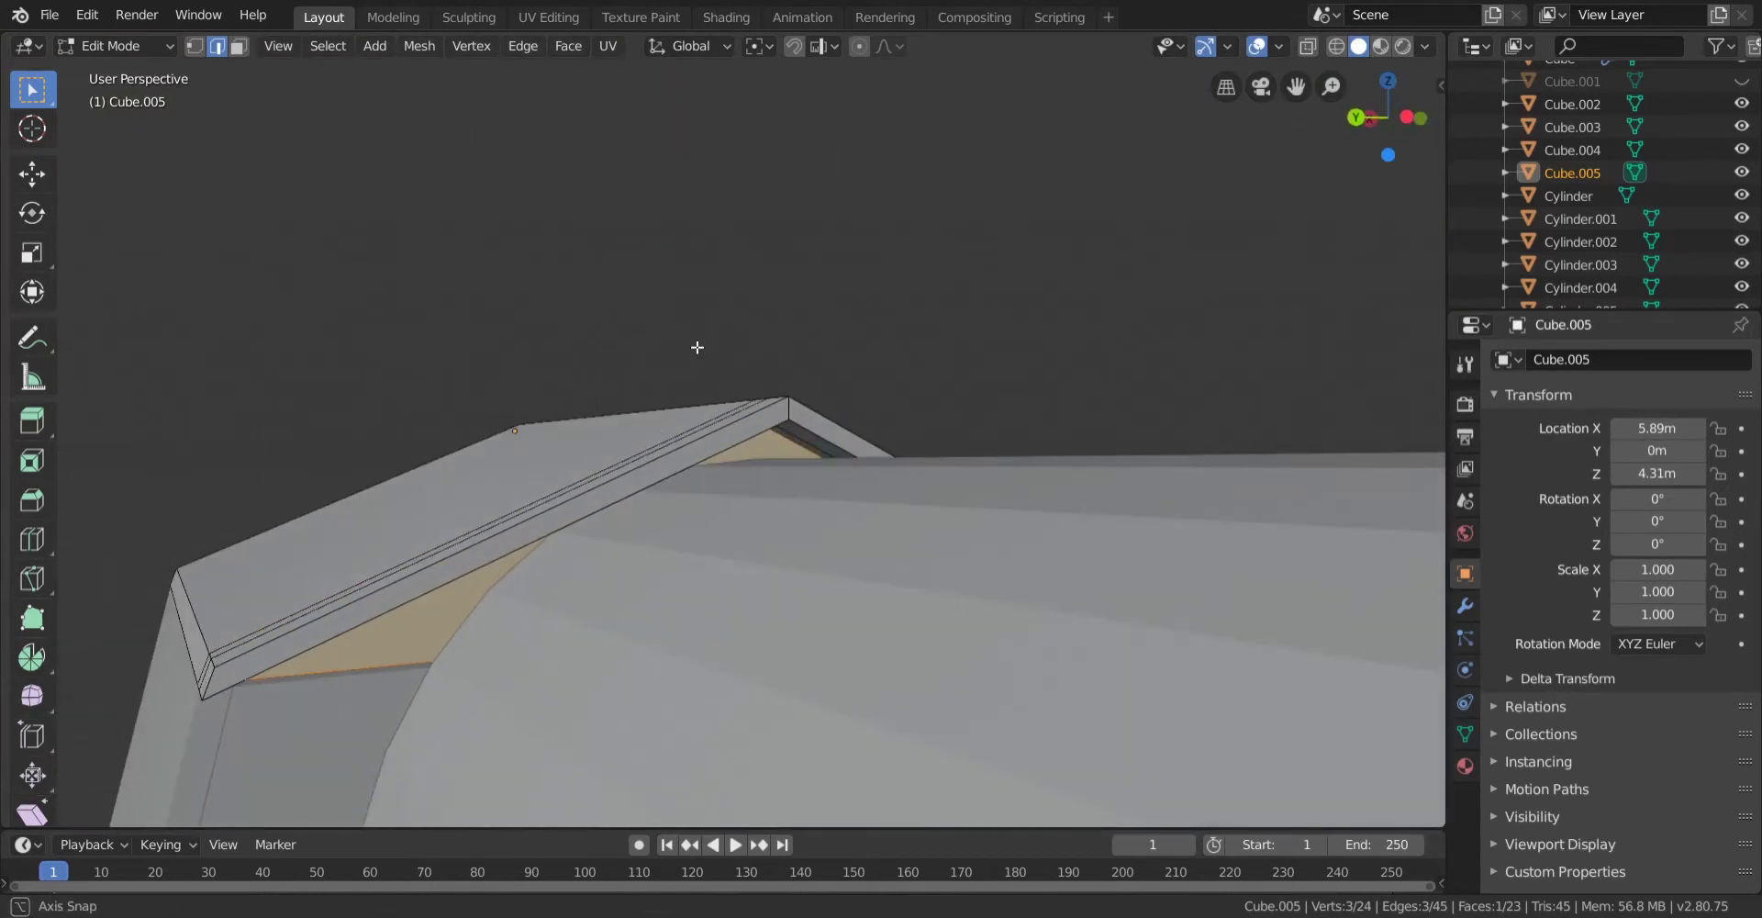
{"action": "middle_click_drag", "start_coordinate": [804, 441], "coordinate": [567, 541]}
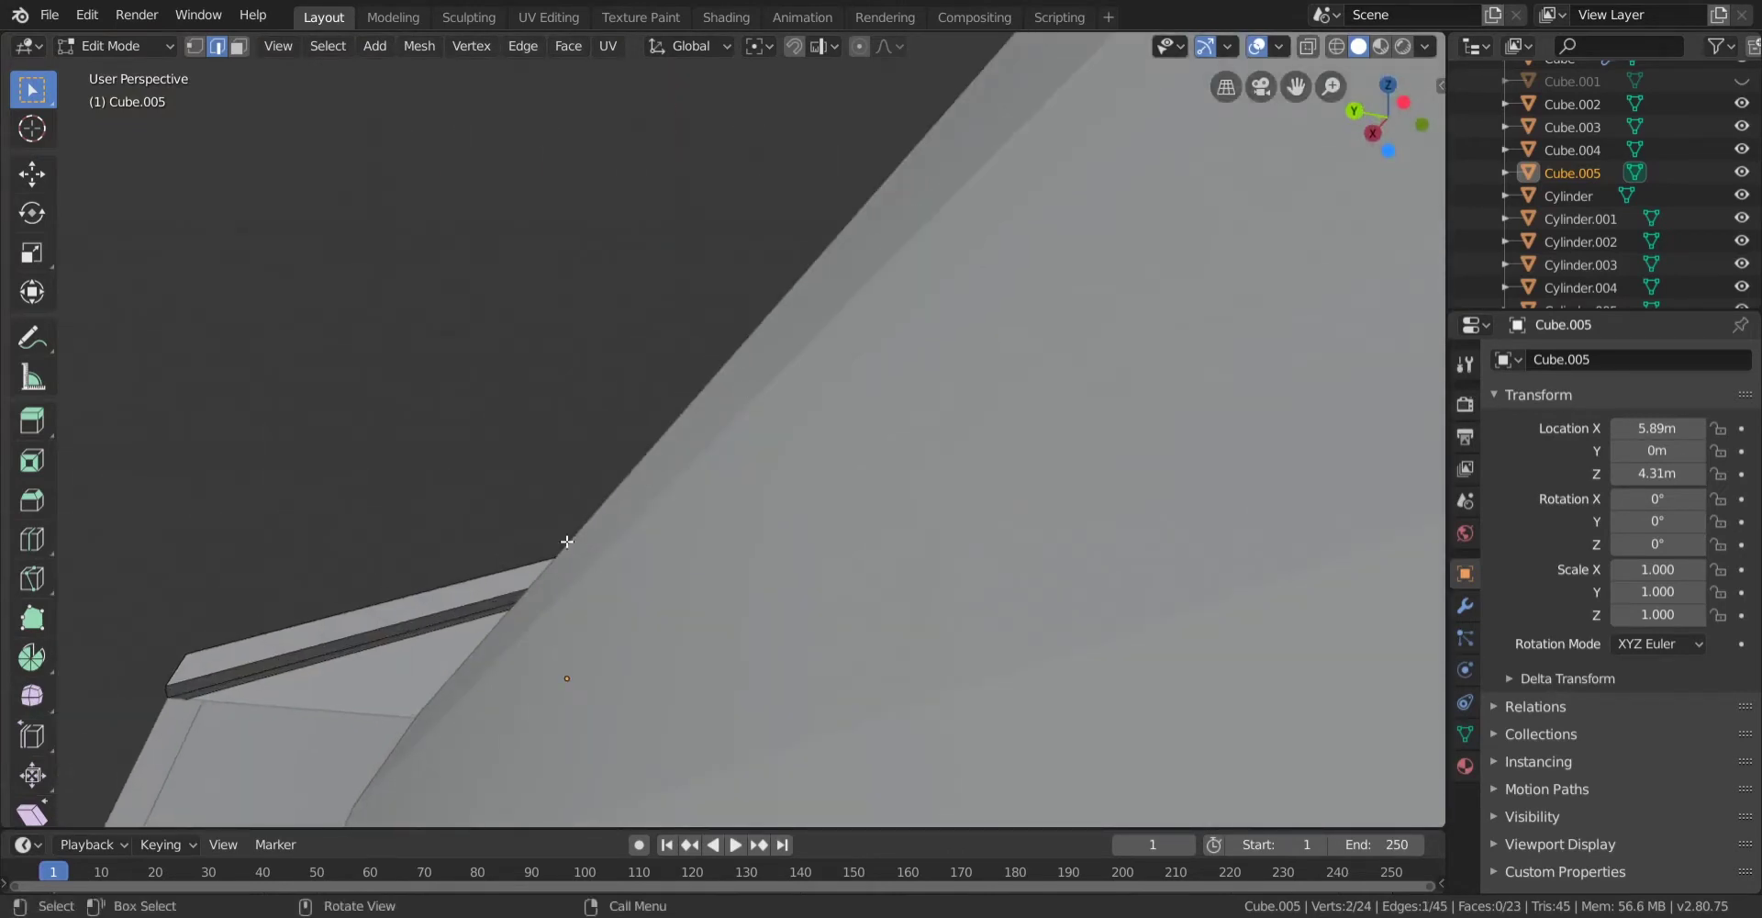
{"action": "left_click", "coordinate": [269, 670], "text": "shift"}
{"action": "key", "text": "f"}
{"action": "scroll", "coordinate": [354, 653], "scroll_direction": "down", "scroll_amount": 1}
{"action": "middle_click_drag", "start_coordinate": [355, 653], "coordinate": [431, 741]}
{"action": "key", "text": "Tab"}
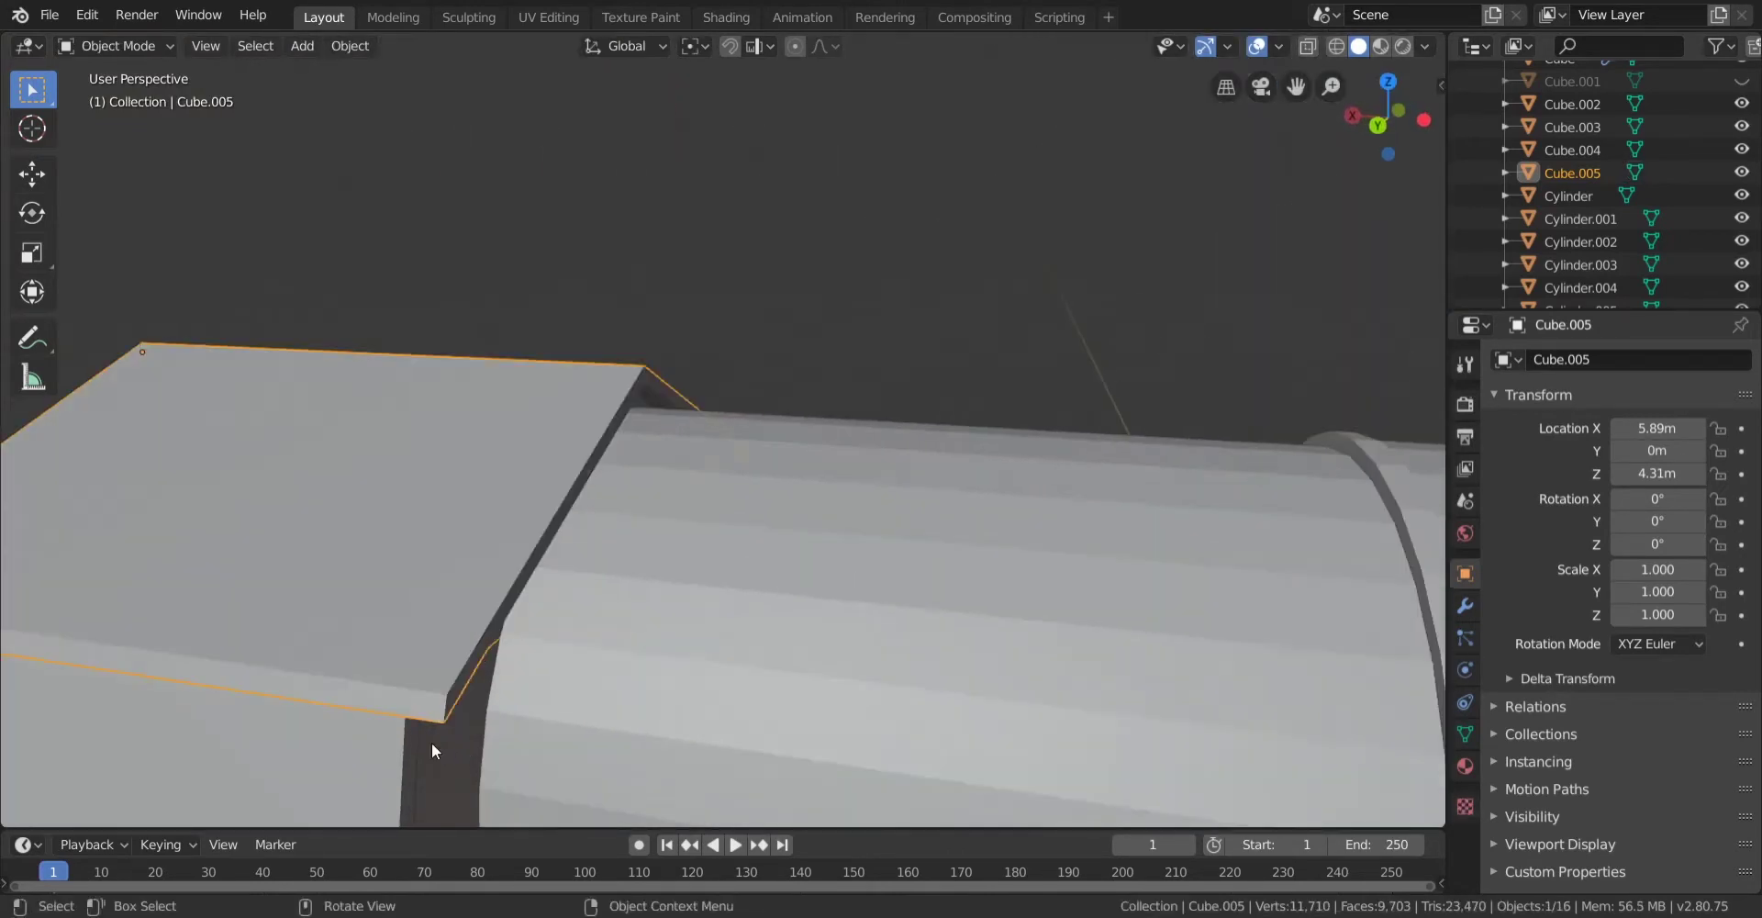
{"action": "scroll", "coordinate": [431, 741], "scroll_direction": "down", "scroll_amount": 3}
{"action": "left_click", "coordinate": [1000, 320]}
{"action": "middle_click_drag", "start_coordinate": [999, 319], "coordinate": [829, 417]}
Return to Edit Mode and add a lengthwise loop cut through the middle of a roof slope in left wireframe view.
{"action": "key", "text": "Tab"}
{"action": "middle_click_drag", "start_coordinate": [857, 485], "coordinate": [1147, 532]}
{"action": "left_click", "coordinate": [1400, 127]}
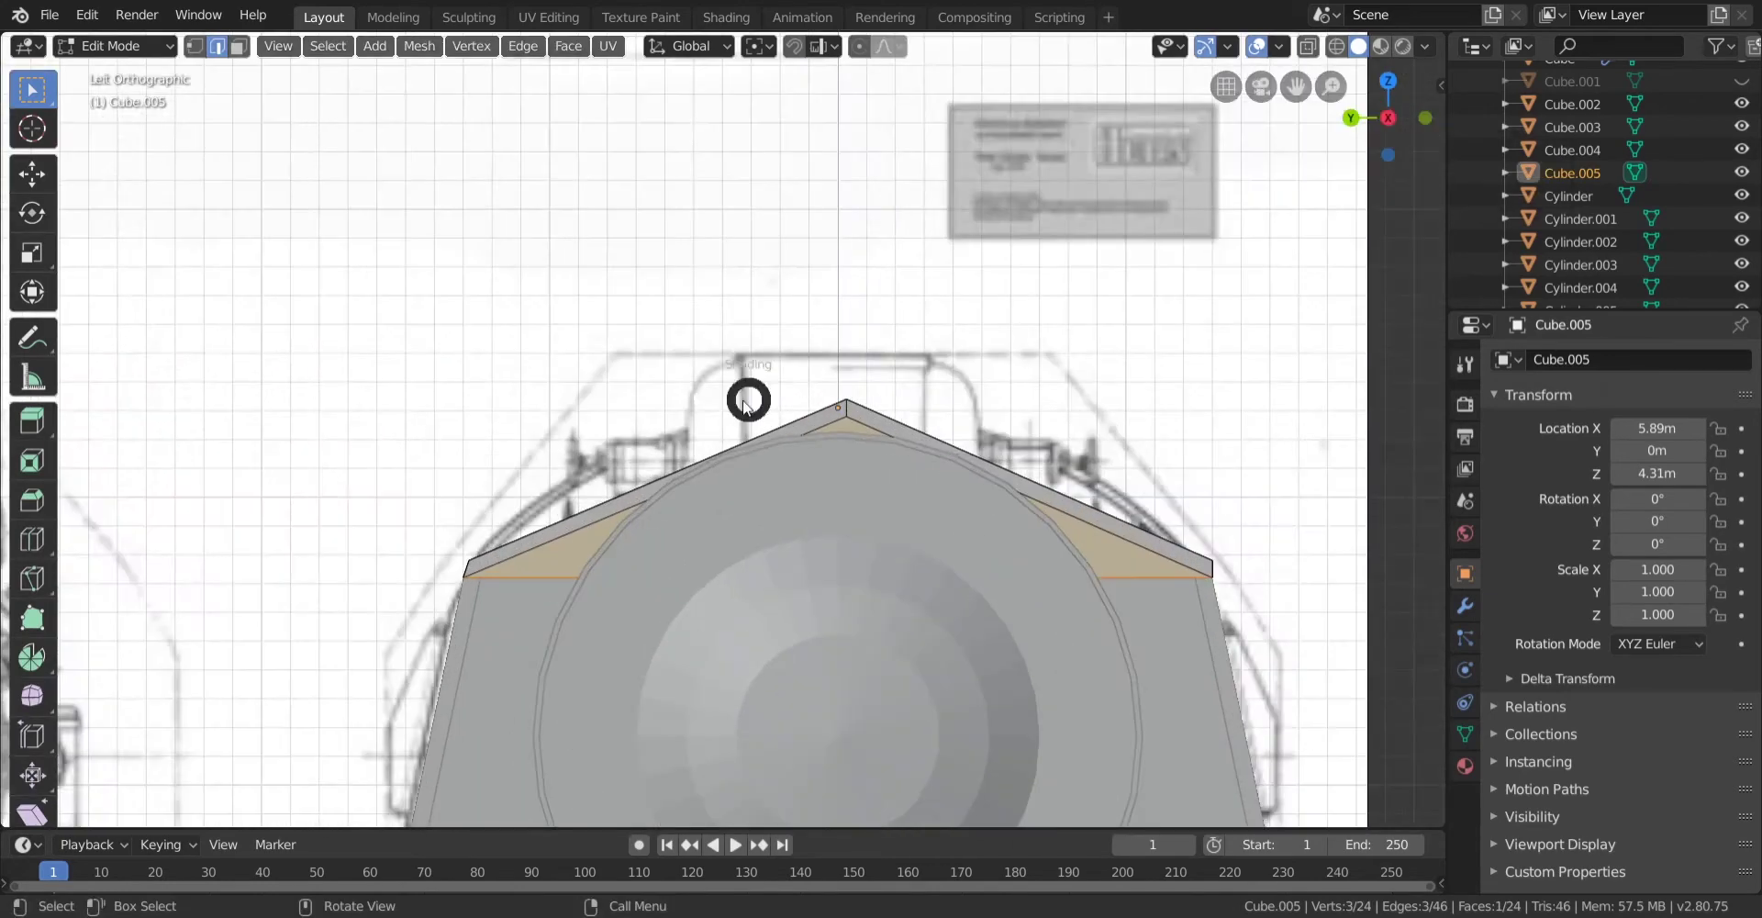
{"action": "key", "text": "shift+z"}
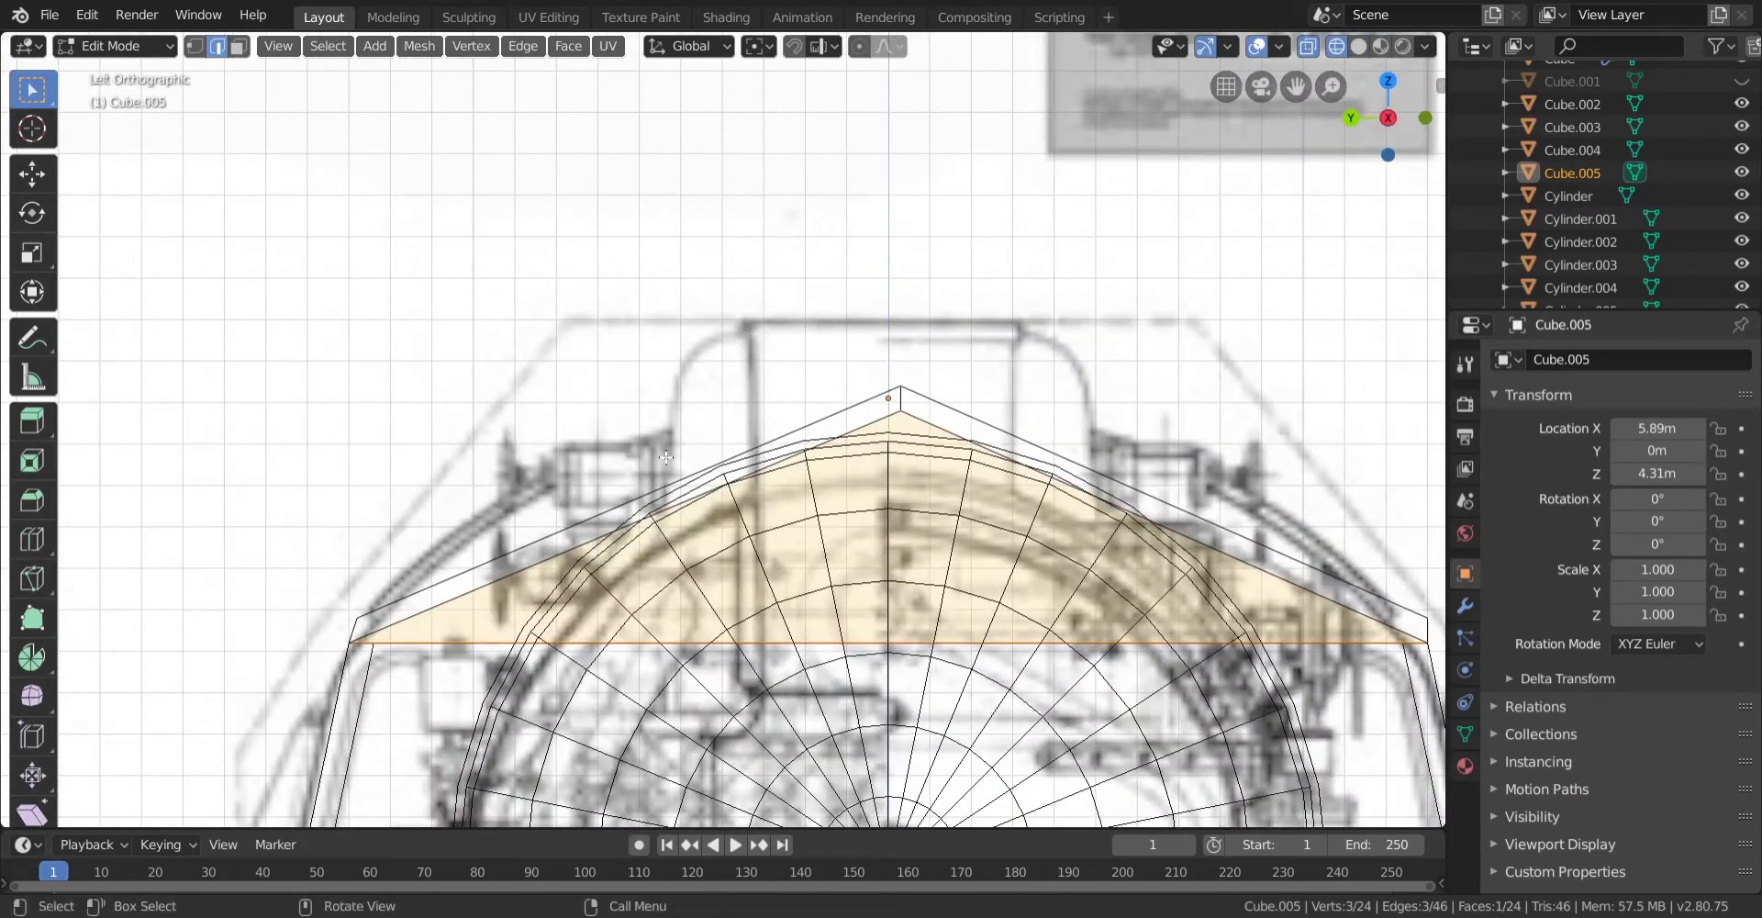
{"action": "left_click", "coordinate": [634, 503]}
{"action": "right_click", "coordinate": [633, 503]}
{"action": "key", "text": "shift+z"}
Add lengthwise loop cuts until both roof slopes have three evenly spaced ones, and show the roof in right X-ray view.
{"action": "mouse_move", "coordinate": [633, 503]}
{"action": "middle_mouse_down"}
{"action": "mouse_move", "coordinate": [823, 564]}
{"action": "mouse_move", "coordinate": [550, 575]}
{"action": "mouse_move", "coordinate": [688, 526]}
{"action": "mouse_move", "coordinate": [909, 522]}
{"action": "middle_mouse_up"}
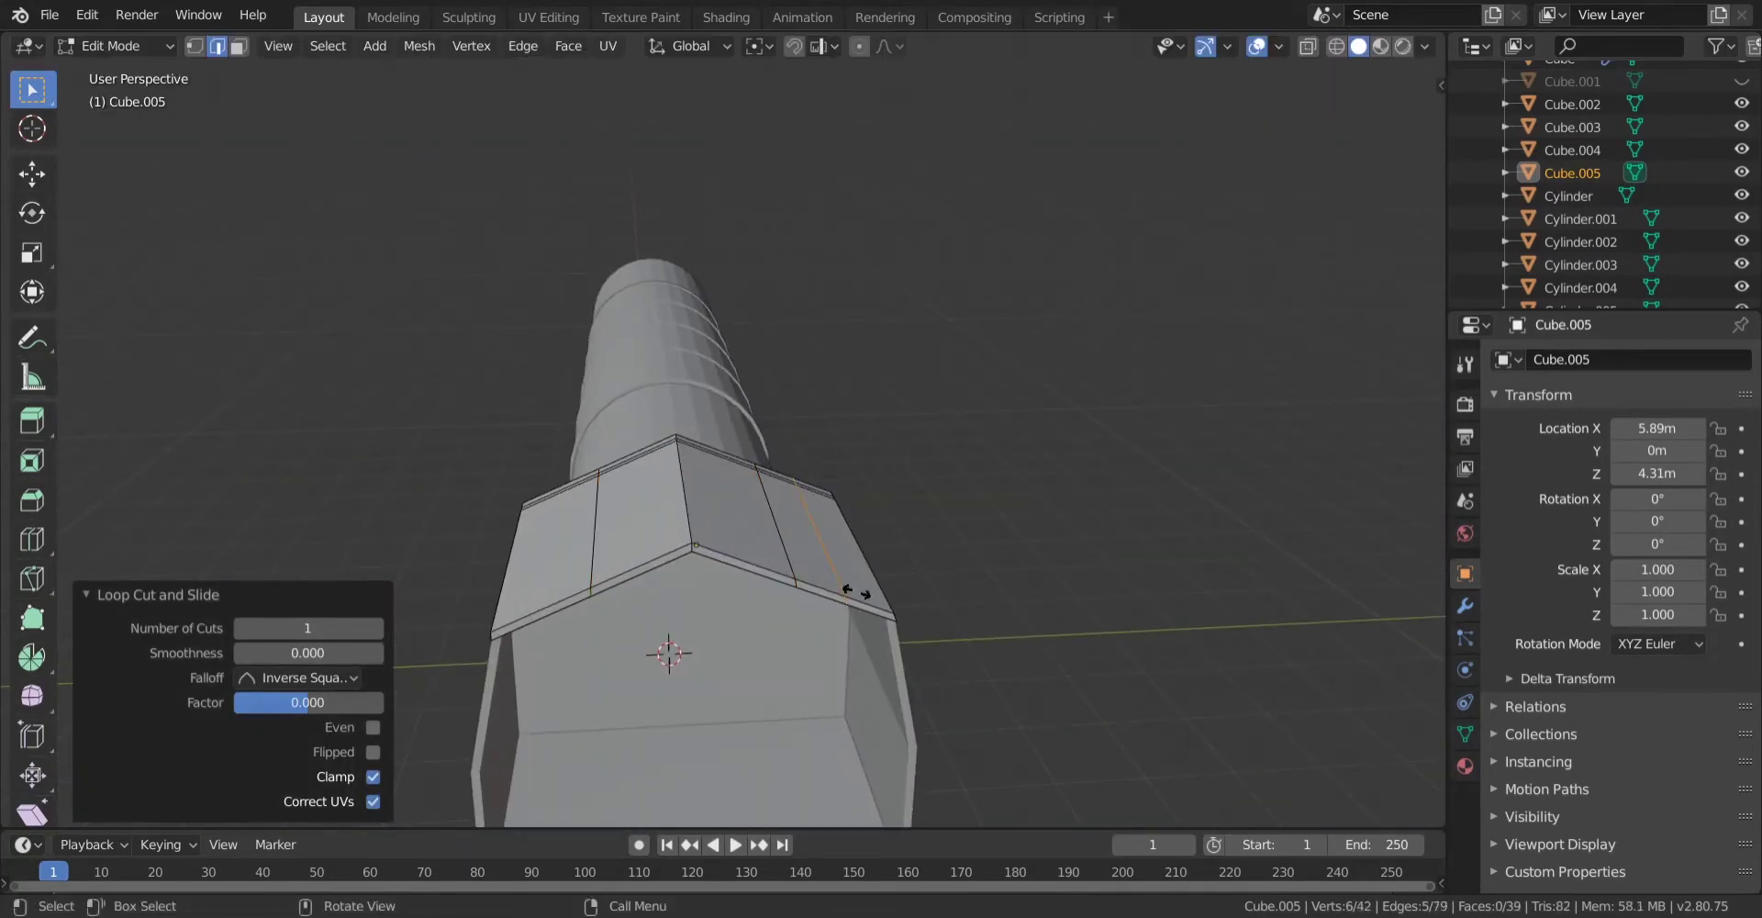
{"action": "left_click", "coordinate": [713, 552]}
{"action": "right_click", "coordinate": [713, 552]}
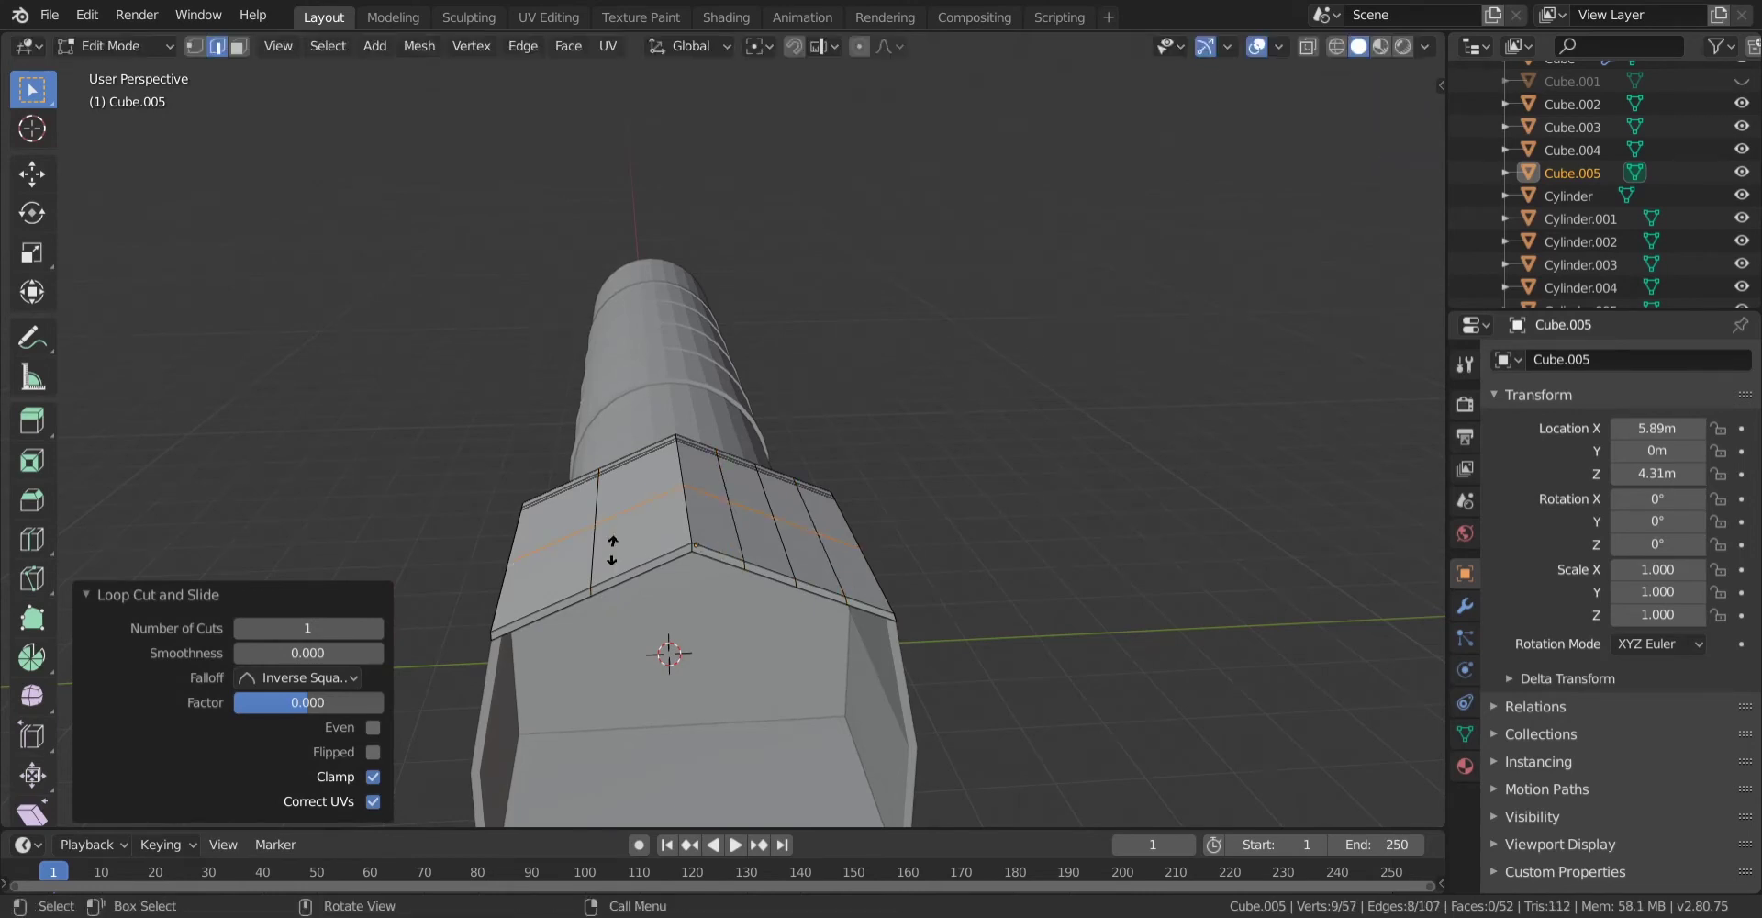
{"action": "key", "text": "ctrl+z"}
{"action": "right_click", "coordinate": [641, 575]}
{"action": "key", "text": "ctrl+r"}
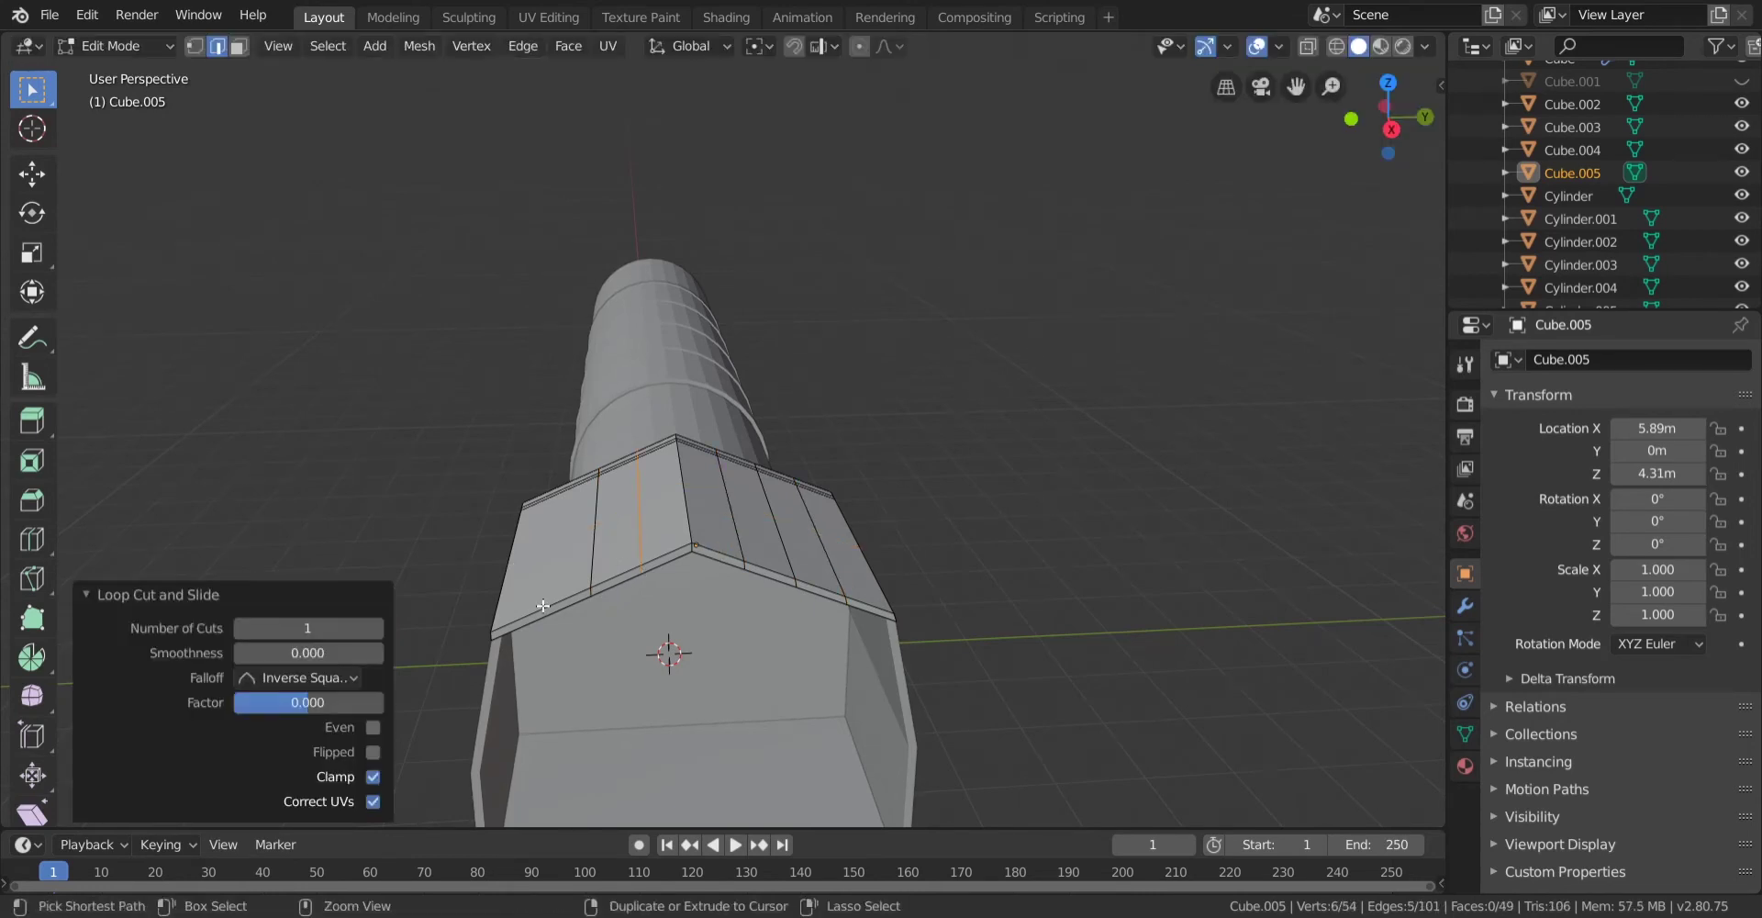
{"action": "left_click", "coordinate": [543, 604]}
{"action": "right_click", "coordinate": [544, 605]}
{"action": "left_click", "coordinate": [1391, 129]}
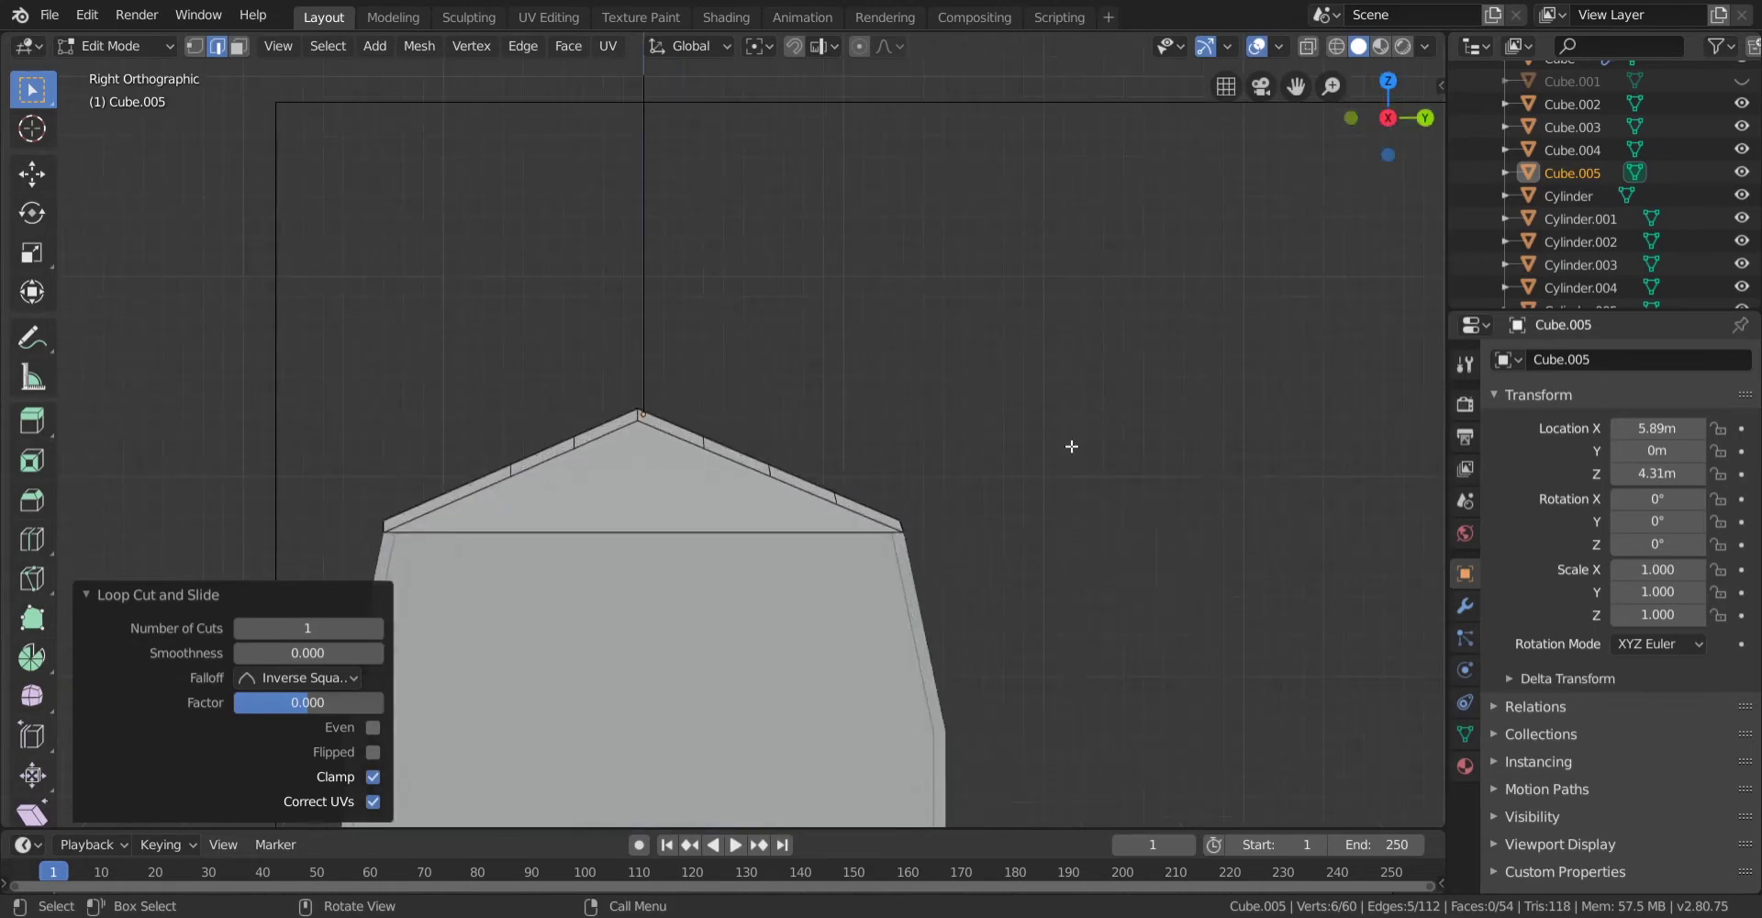
{"action": "key", "text": "alt+z"}
Try to raise the outermost pair of roof loop edges about 0.1 m along Z.
{"action": "left_click", "coordinate": [918, 549], "text": "alt+shift"}
{"action": "scroll", "coordinate": [944, 504], "scroll_direction": "up", "scroll_amount": 3}
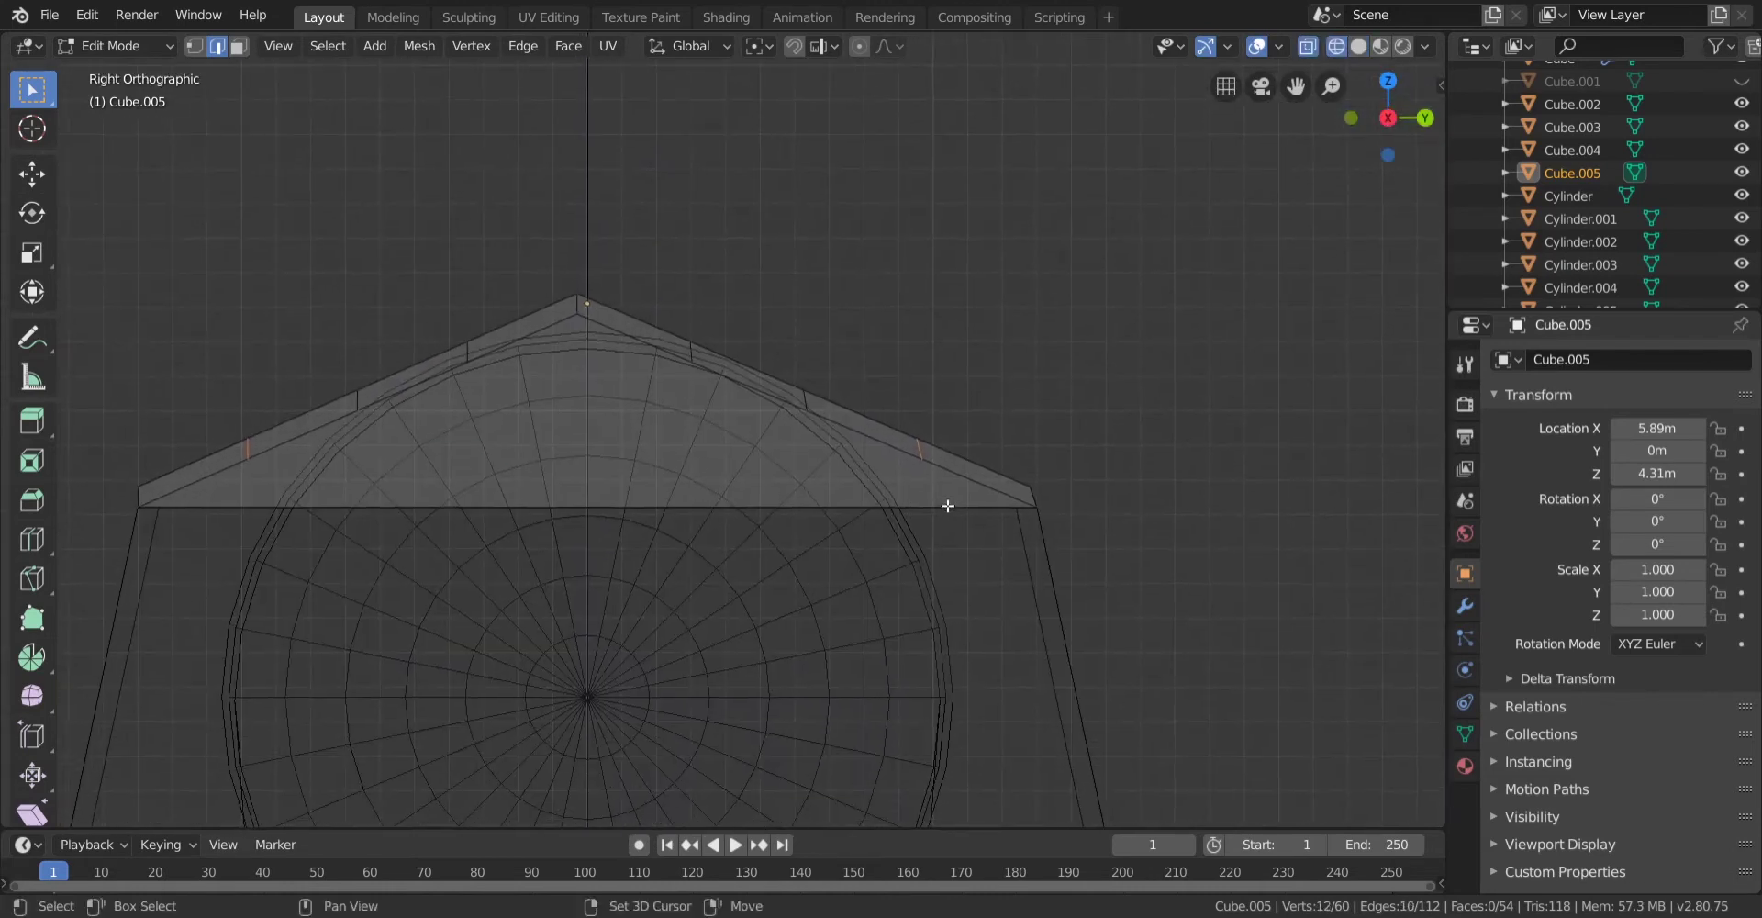
{"action": "key", "text": "g"}
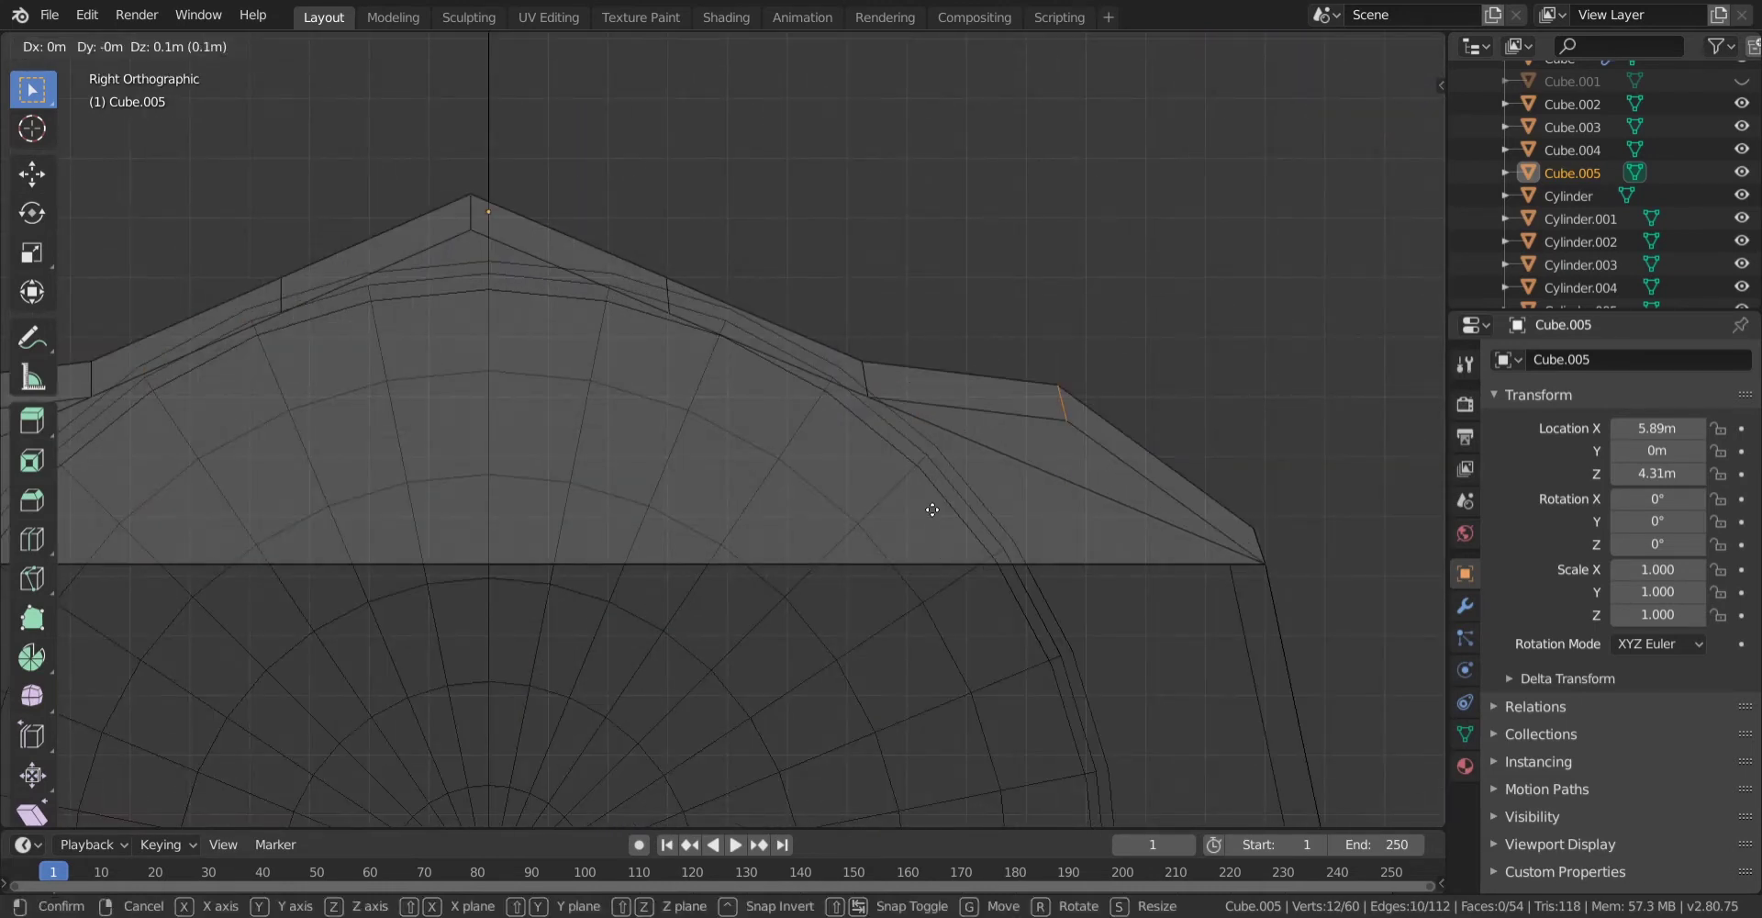
{"action": "left_click", "coordinate": [932, 488], "text": "ctrl"}
{"action": "key", "text": "ctrl+z"}
Raise the pair of lengthwise loop edges nearest the ridge along Z to start rounding the roof.
{"action": "middle_click_drag", "start_coordinate": [565, 286], "coordinate": [653, 349], "text": "shift"}
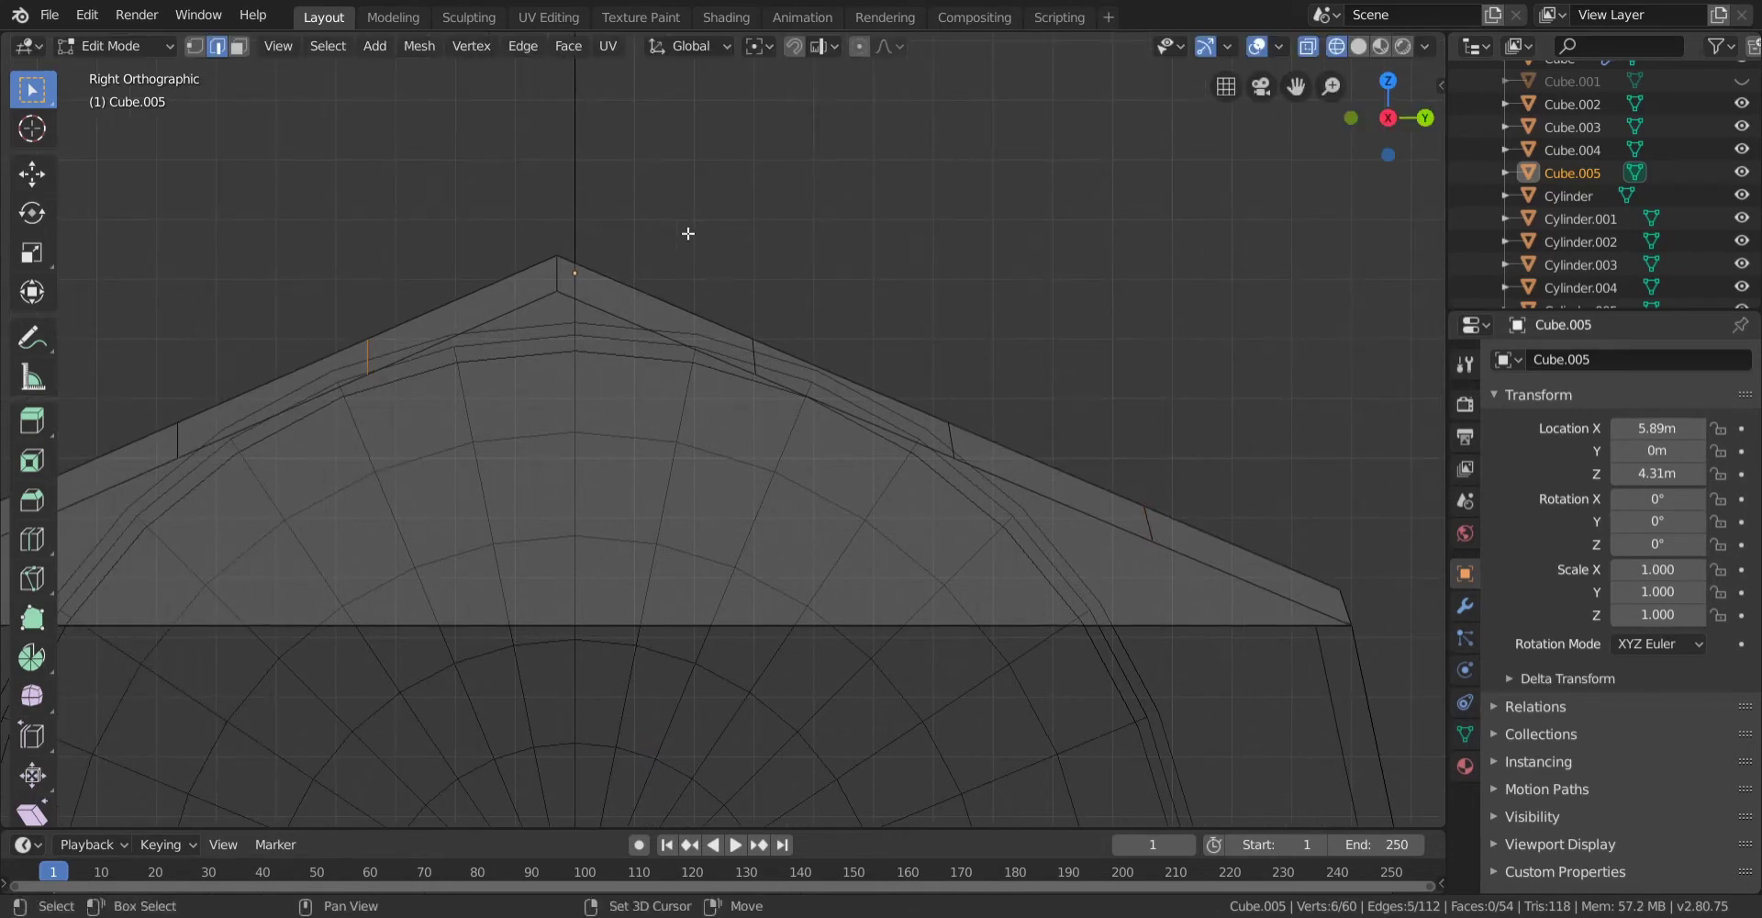
{"action": "left_click", "coordinate": [786, 555], "text": "alt+shift"}
{"action": "scroll", "coordinate": [759, 433], "scroll_direction": "up", "scroll_amount": 3}
{"action": "key", "text": "g"}
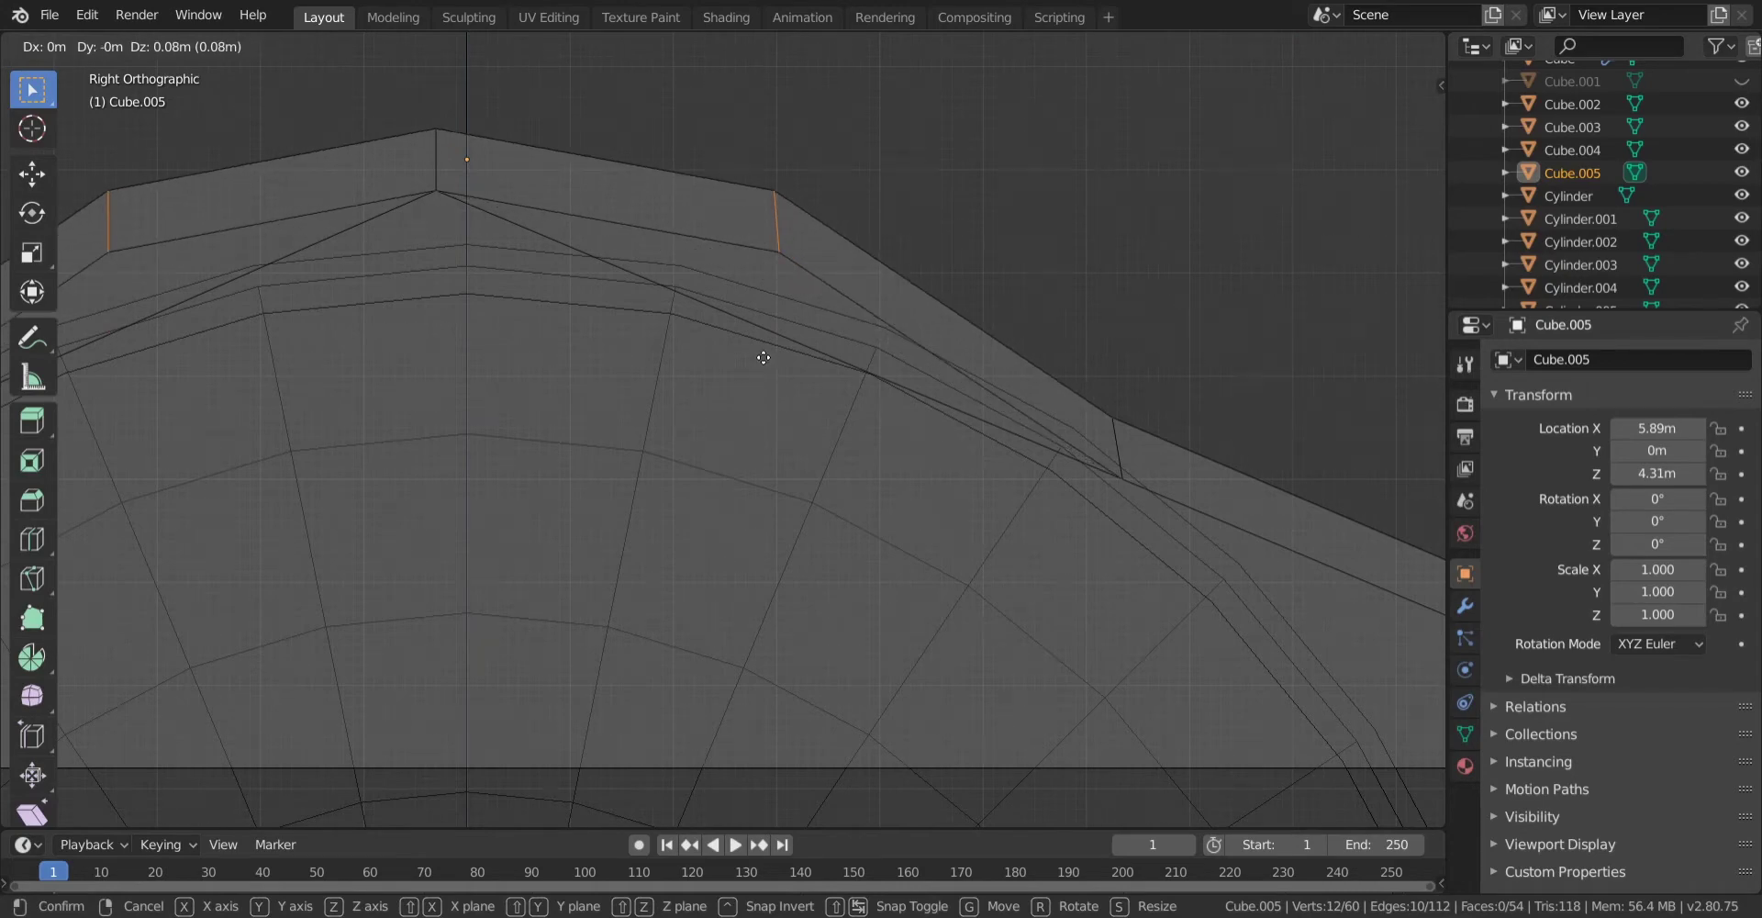
{"action": "left_click", "coordinate": [761, 366]}
Raise the middle pair of roof loop edges 0.1 m along Z.
{"action": "middle_click_drag", "start_coordinate": [1101, 369], "coordinate": [912, 389], "text": "shift"}
{"action": "left_click", "coordinate": [928, 470], "text": "alt"}
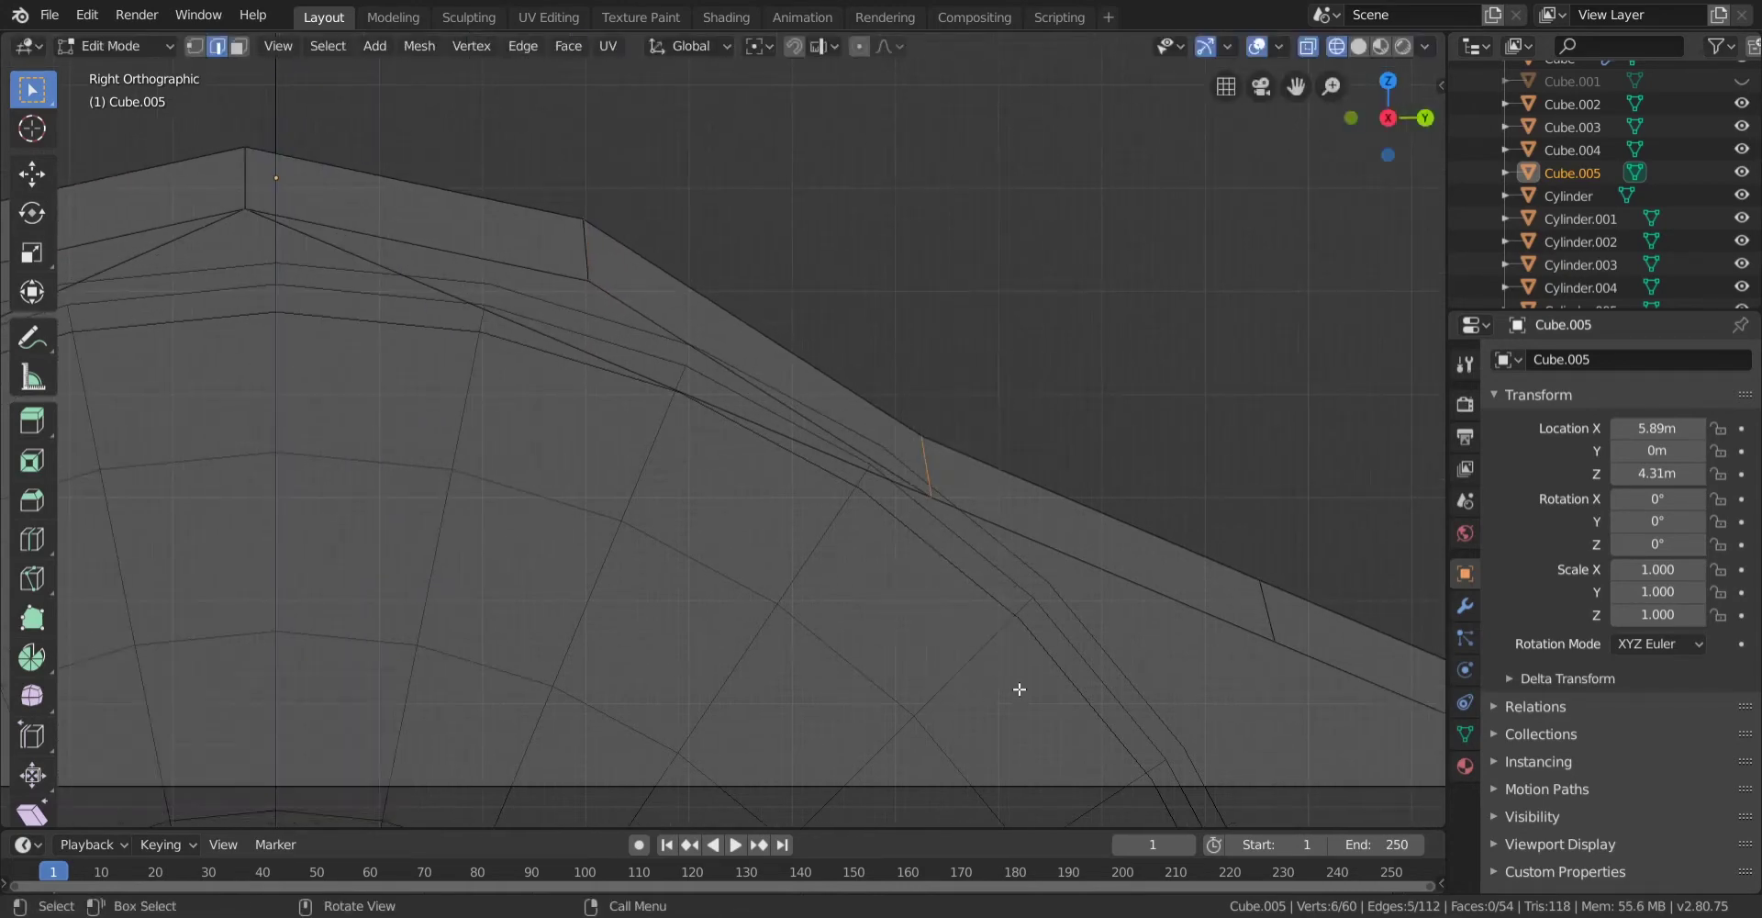
{"action": "scroll", "coordinate": [1019, 688], "scroll_direction": "down", "scroll_amount": 4}
{"action": "left_click_drag", "start_coordinate": [163, 415], "coordinate": [234, 564]}
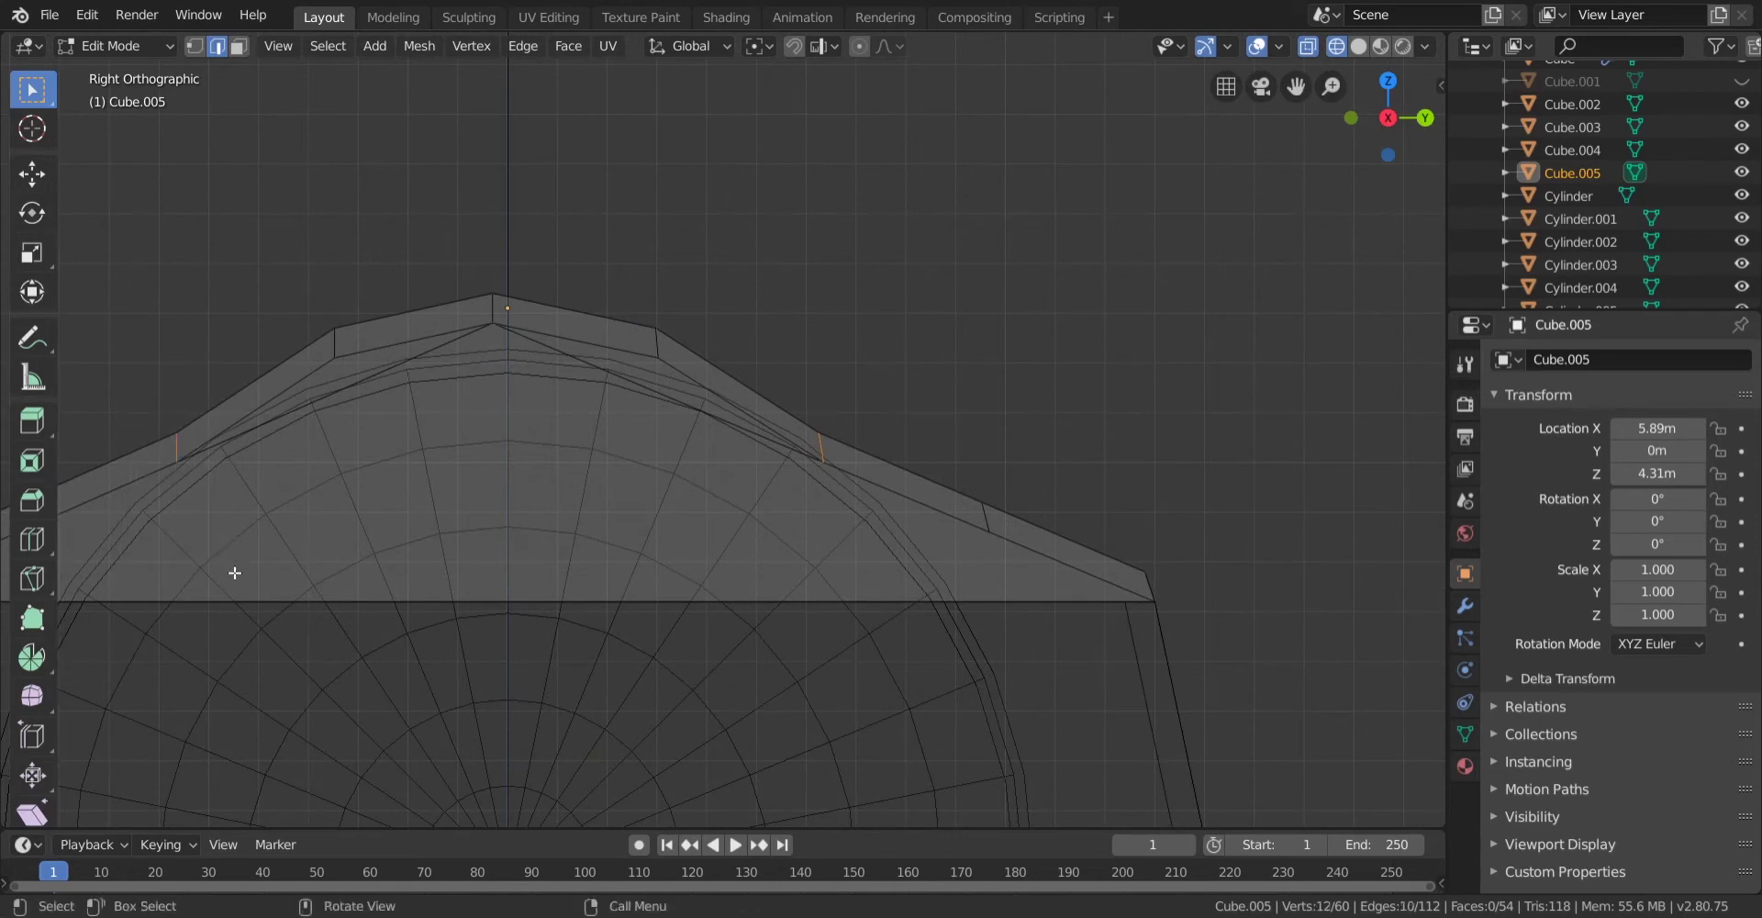
{"action": "key", "text": "g"}
{"action": "key", "text": "z"}
{"action": "left_click", "coordinate": [857, 613]}
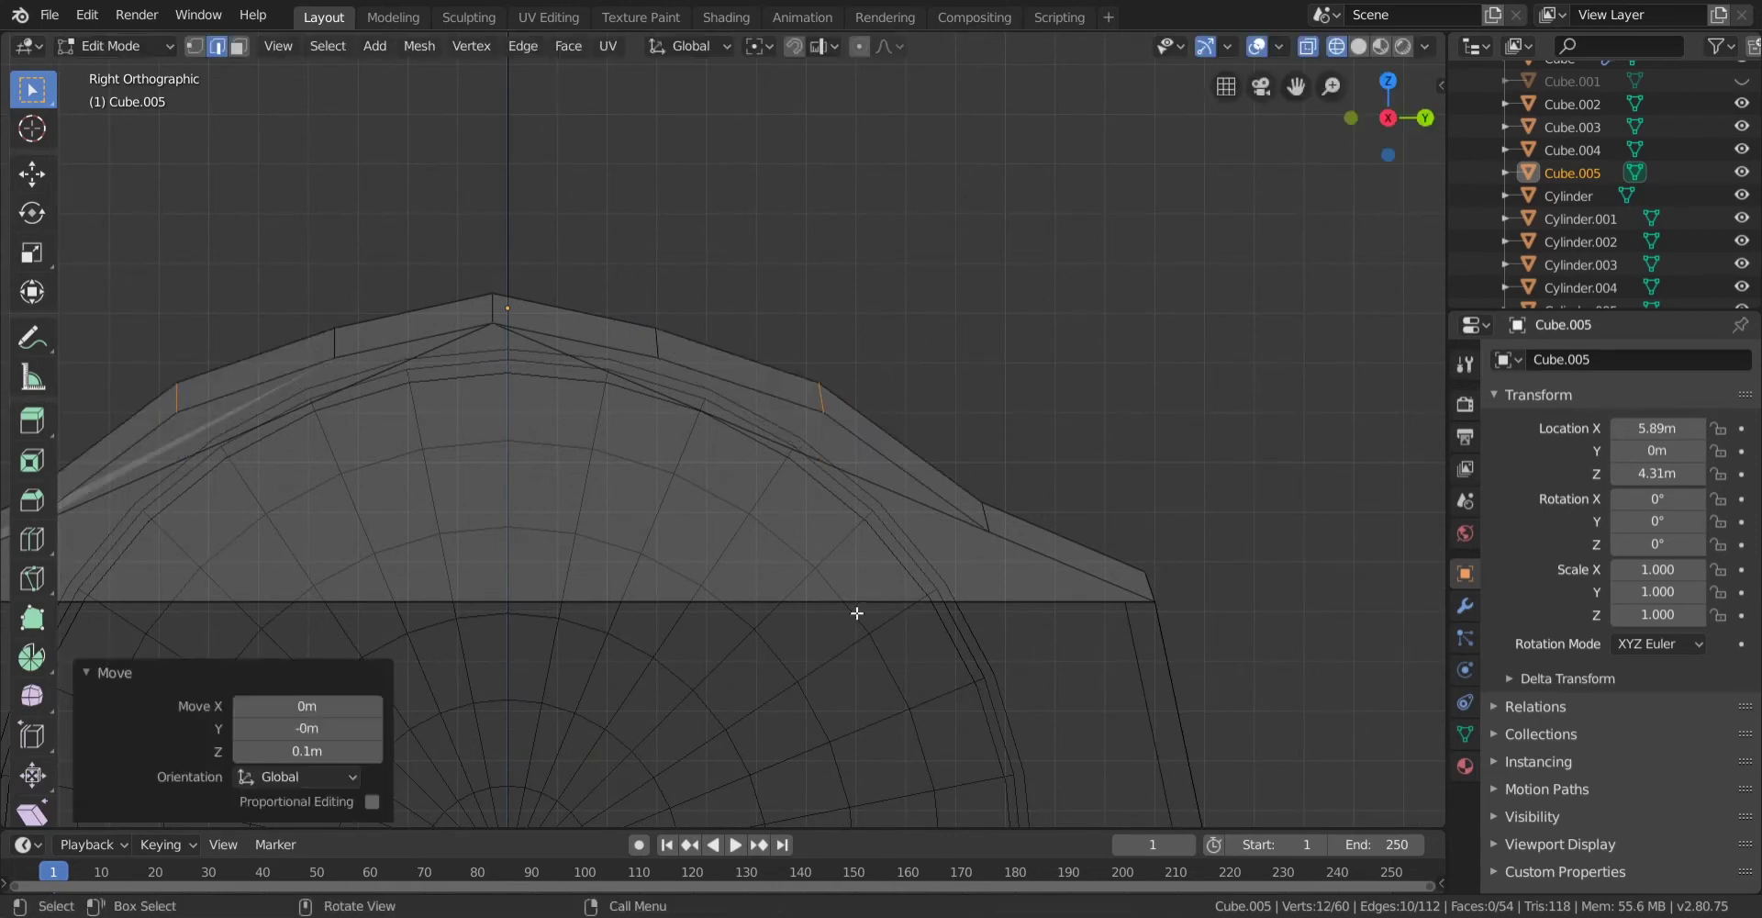
Raise the outermost pair of roof loop edges 0.1 m along Z and return to solid shading.
{"action": "left_click", "coordinate": [927, 475], "text": "alt"}
{"action": "middle_click_drag", "start_coordinate": [798, 603], "coordinate": [496, 578], "text": "shift"}
{"action": "left_click_drag", "start_coordinate": [400, 557], "coordinate": [503, 703]}
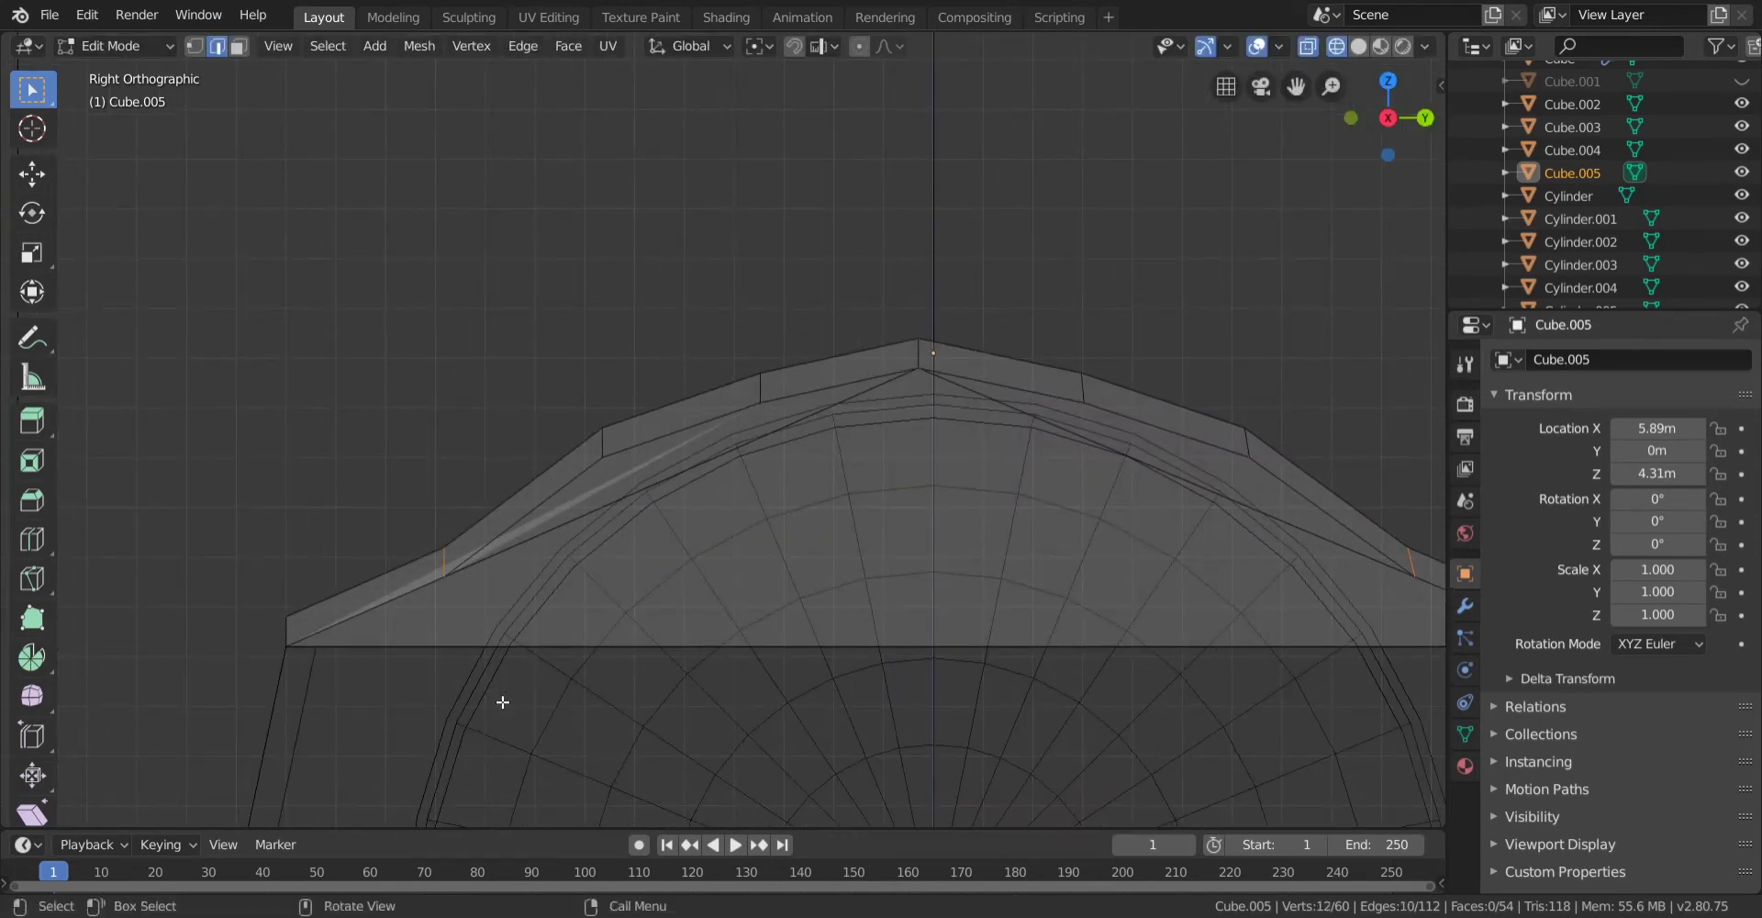
{"action": "key", "text": "g"}
{"action": "left_click", "coordinate": [503, 657], "text": "ctrl"}
{"action": "scroll", "coordinate": [806, 609], "scroll_direction": "down", "scroll_amount": 1}
{"action": "scroll", "coordinate": [806, 609], "scroll_direction": "down", "scroll_amount": 1}
{"action": "middle_click_drag", "start_coordinate": [806, 609], "coordinate": [515, 557], "text": "shift"}
{"action": "key", "text": "z"}
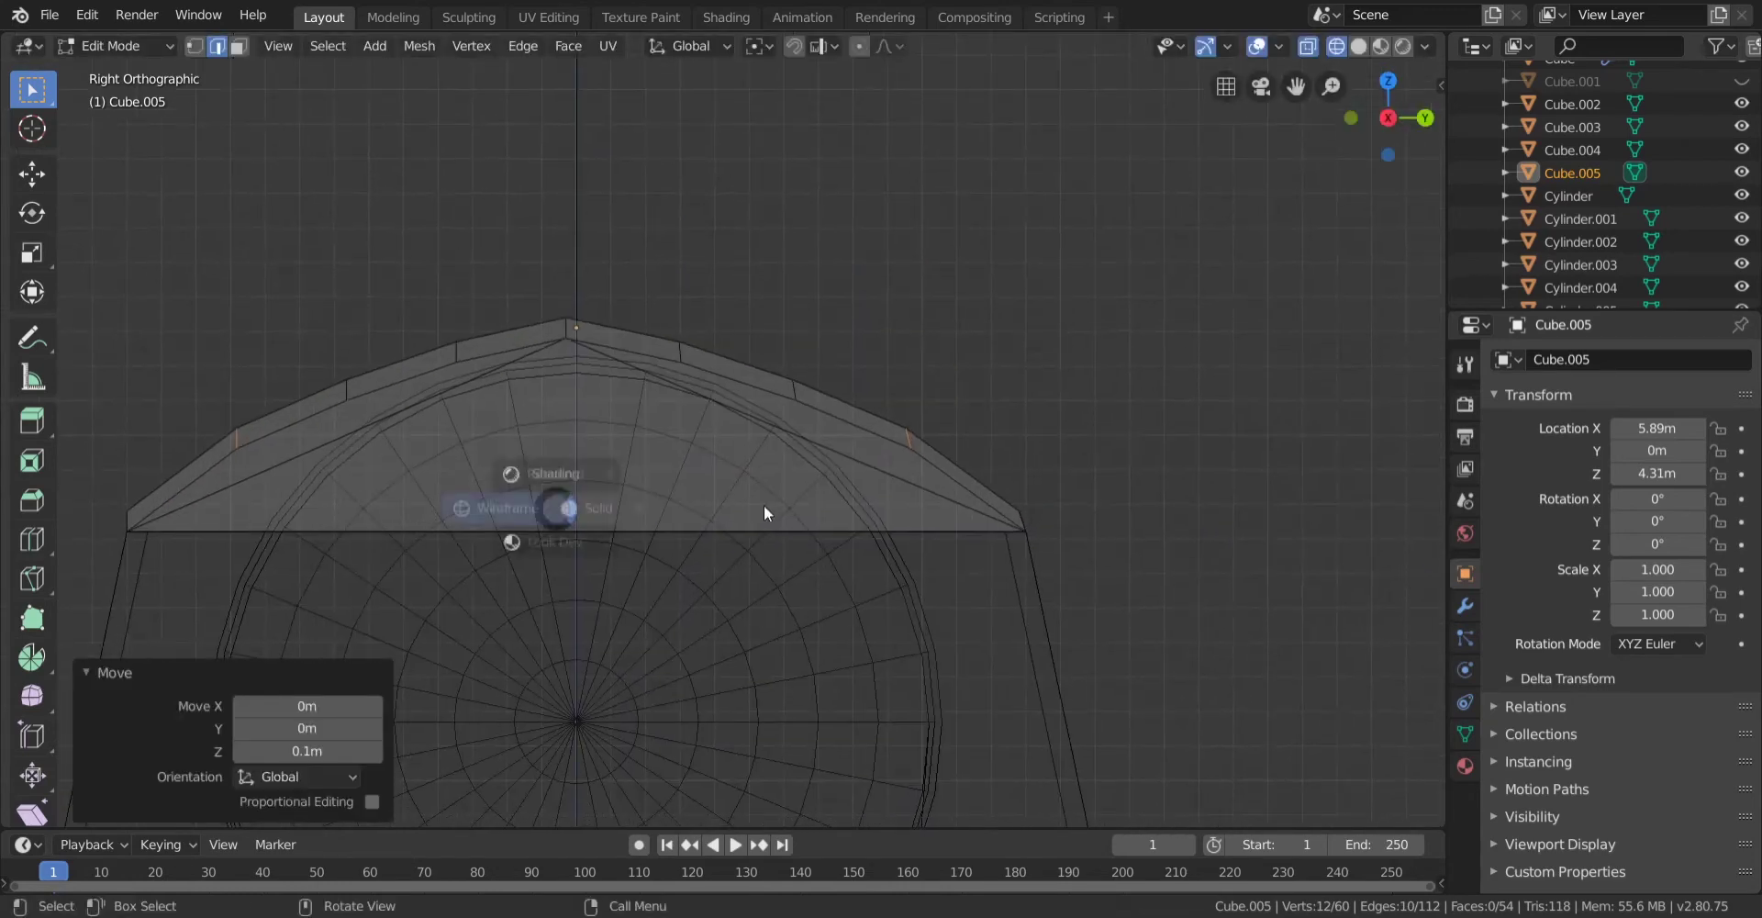
{"action": "left_click", "coordinate": [767, 511]}
{"action": "mouse_move", "coordinate": [870, 511]}
{"action": "middle_mouse_down"}
{"action": "mouse_move", "coordinate": [648, 498]}
{"action": "mouse_move", "coordinate": [553, 513]}
{"action": "middle_mouse_up"}
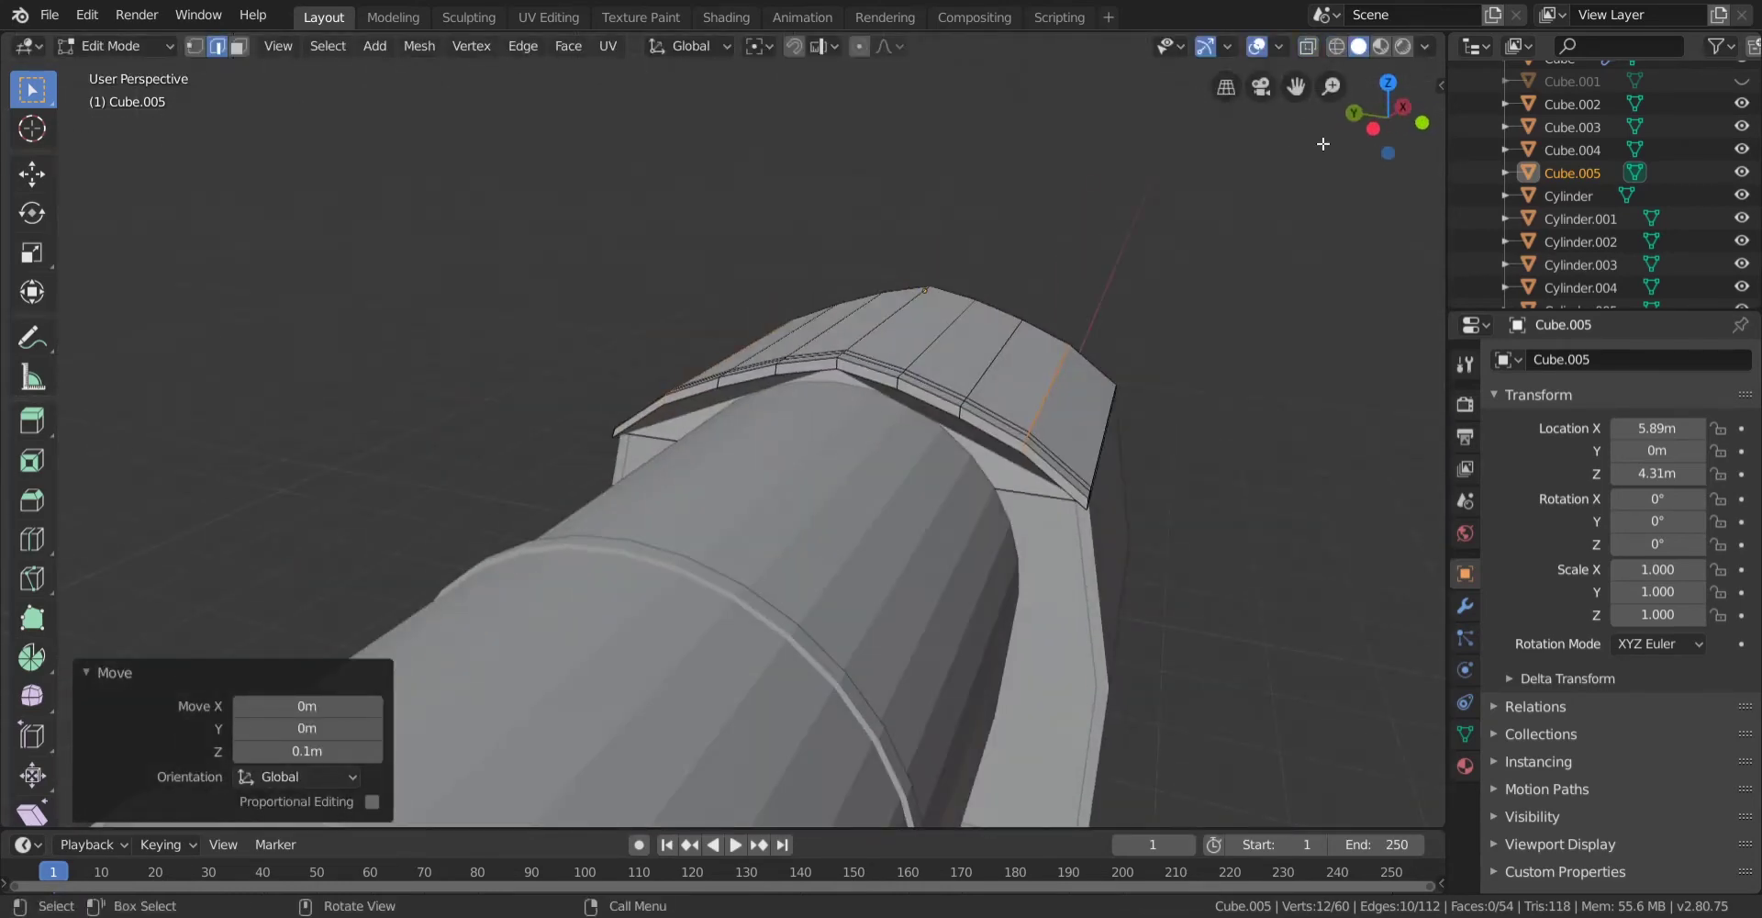
In face select mode, delete a triangular gable face beneath the roof and switch back to solid shading.
{"action": "left_click", "coordinate": [1374, 128]}
{"action": "scroll", "coordinate": [823, 477], "scroll_direction": "up", "scroll_amount": 4}
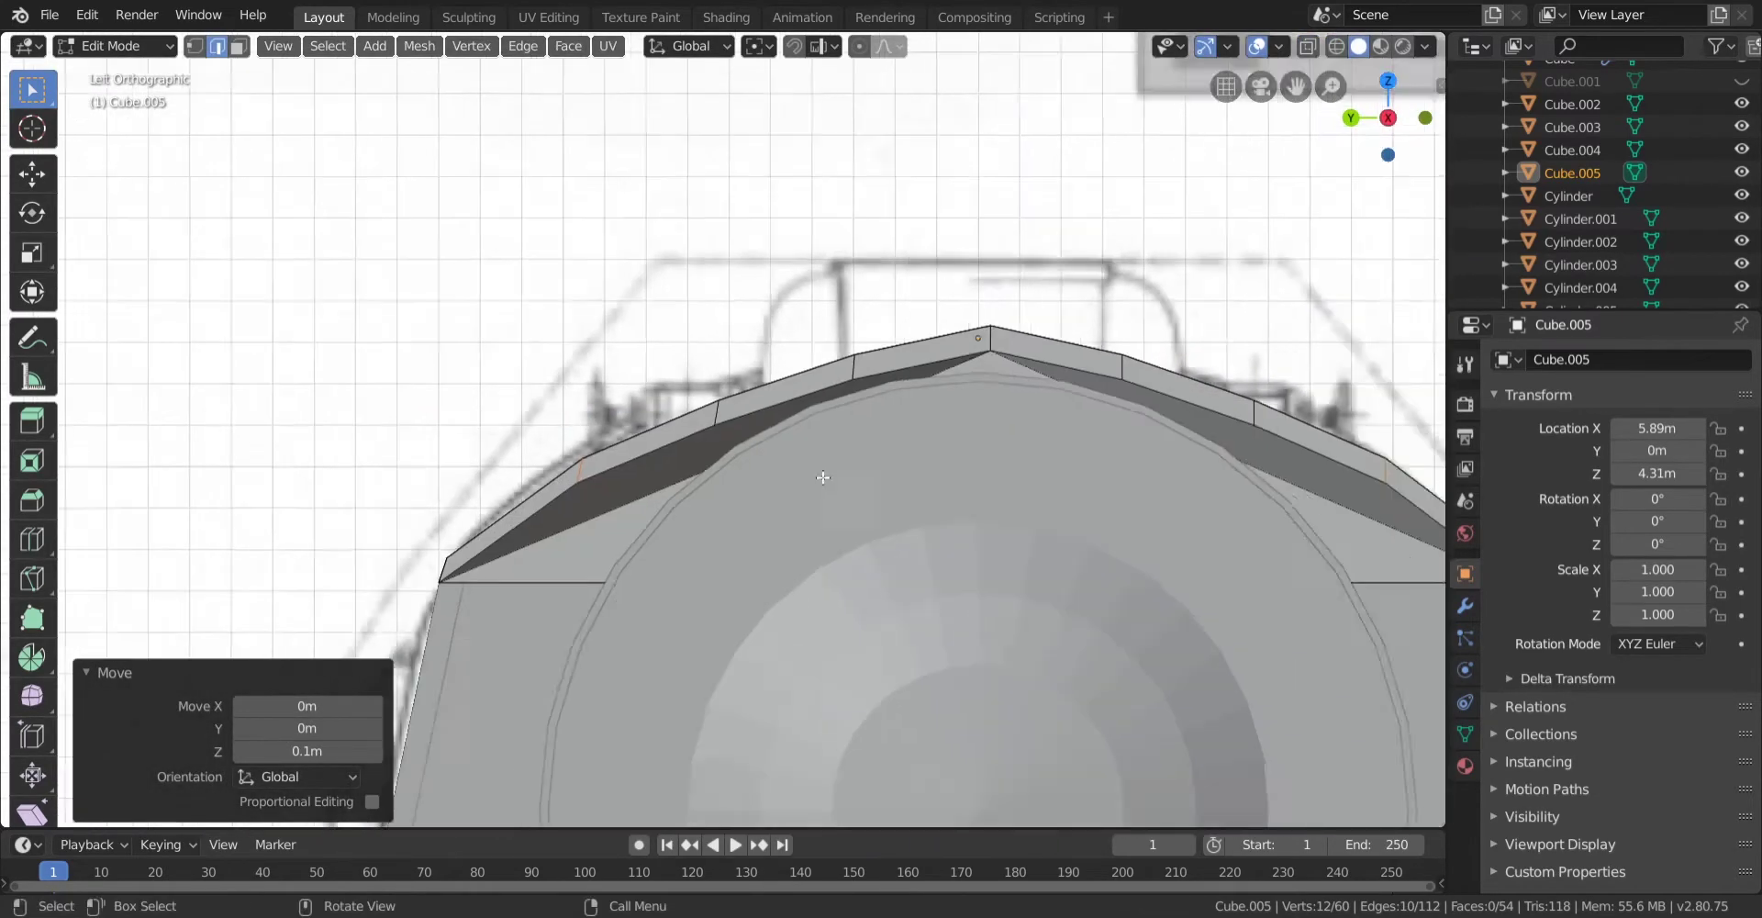
{"action": "middle_click_drag", "start_coordinate": [823, 478], "coordinate": [633, 430]}
{"action": "left_click", "coordinate": [239, 46]}
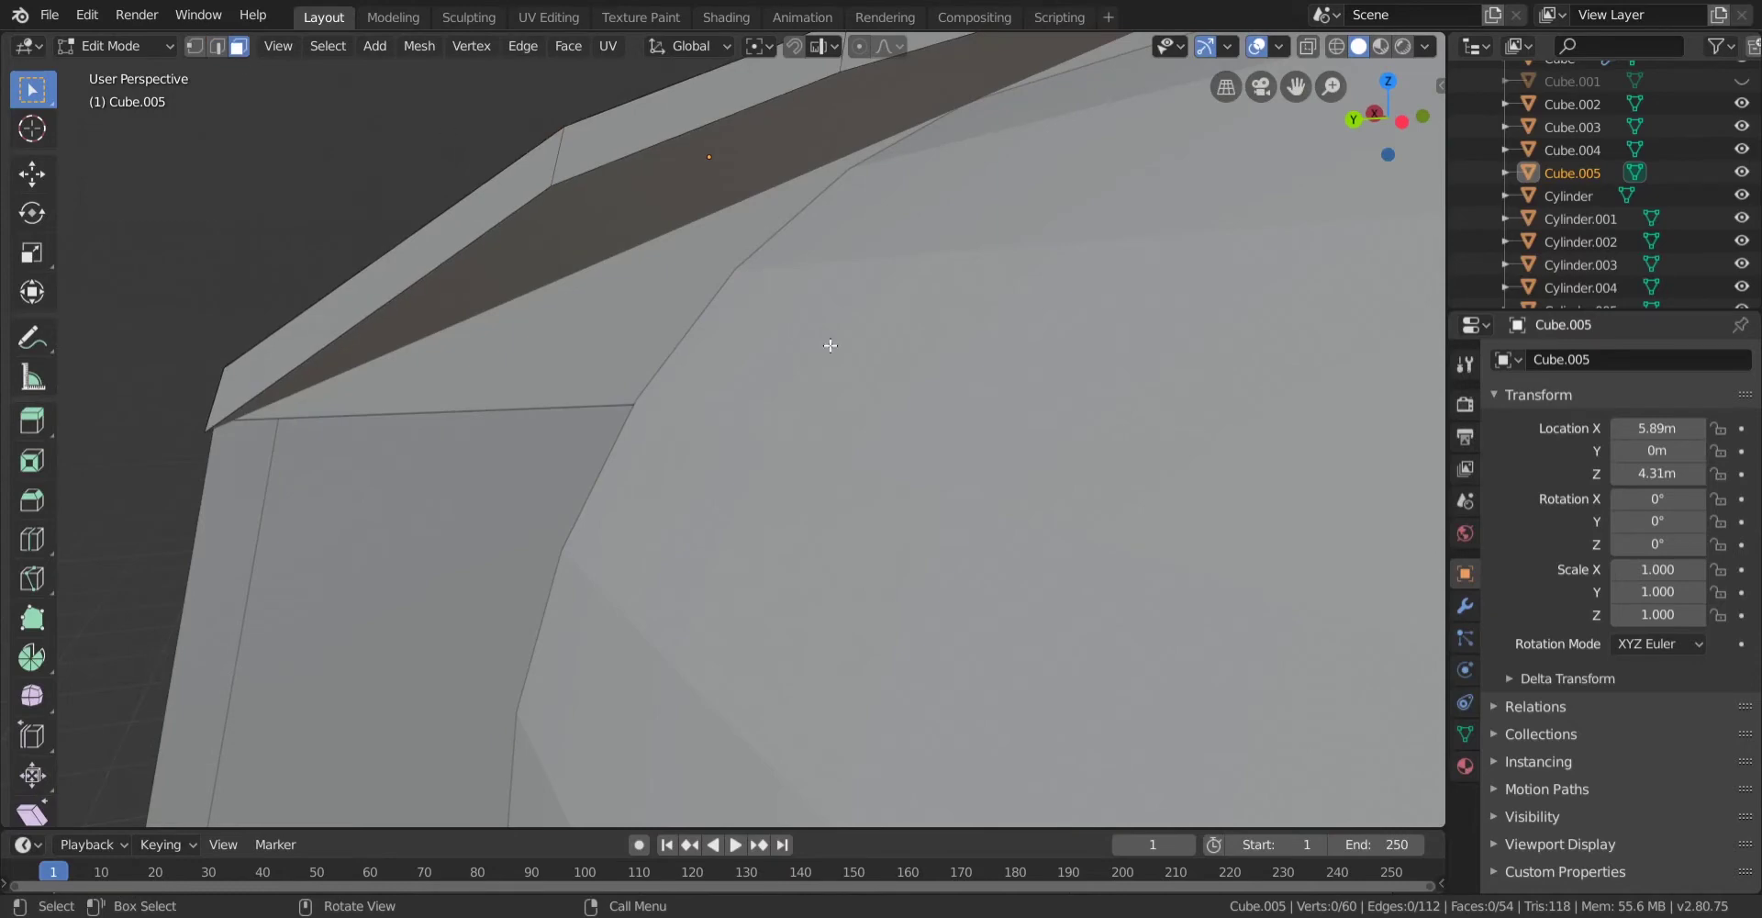
{"action": "key", "text": "shift+z"}
{"action": "middle_click_drag", "start_coordinate": [1083, 347], "coordinate": [482, 344]}
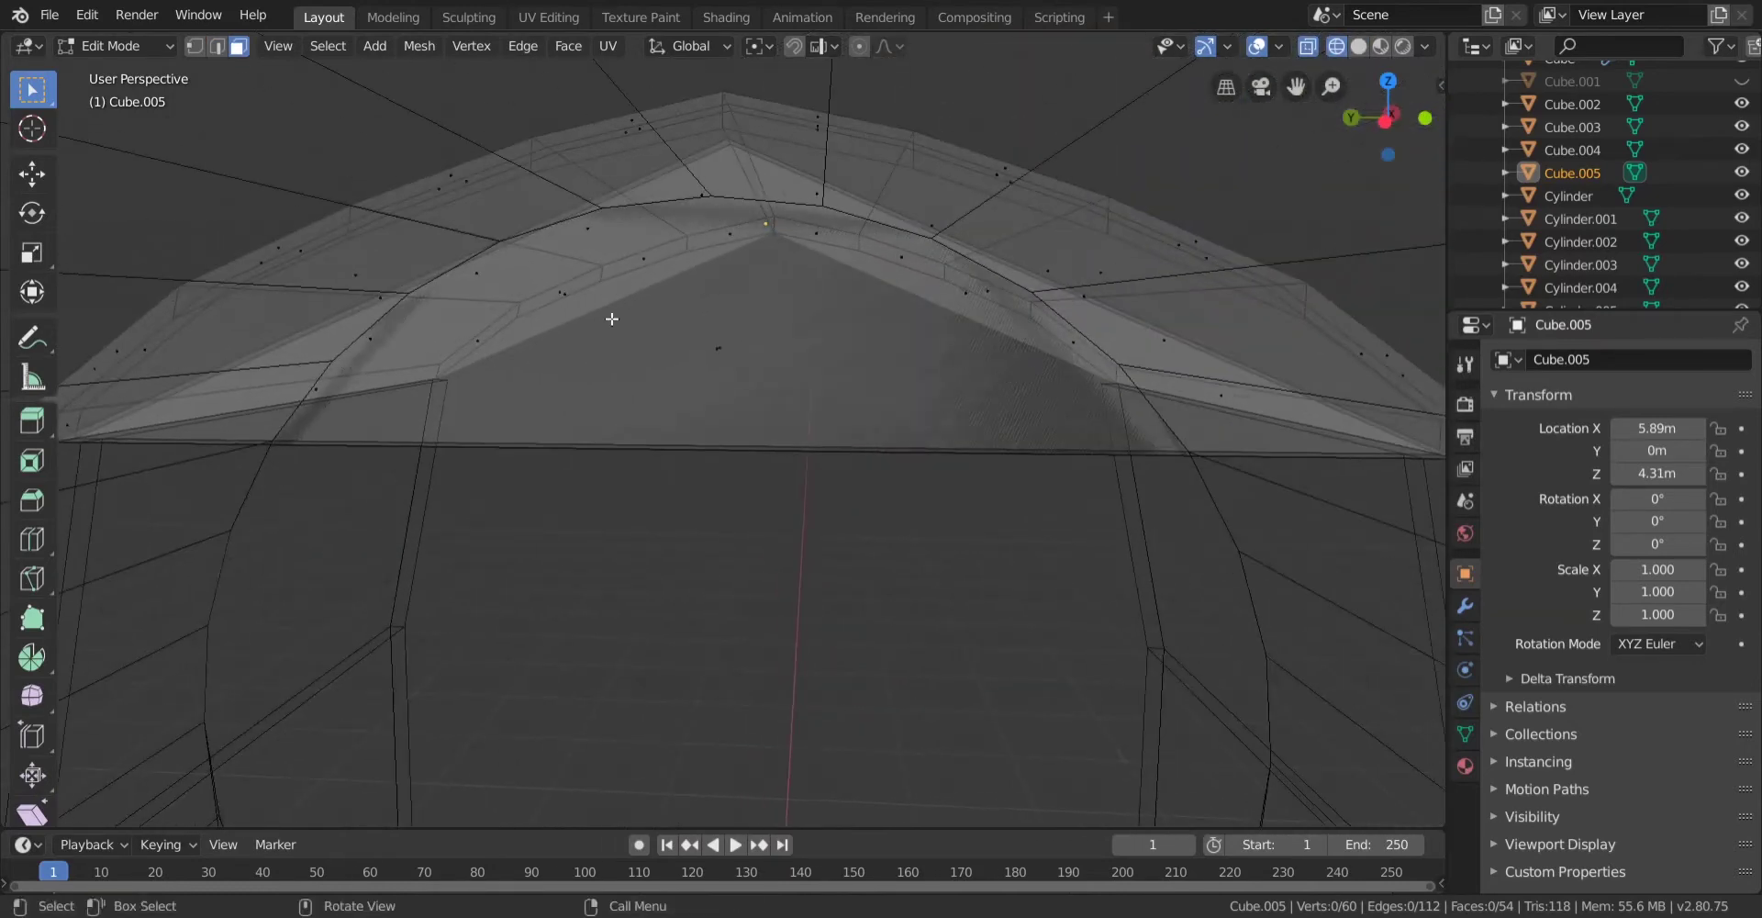
{"action": "left_click_drag", "start_coordinate": [794, 372], "coordinate": [795, 372]}
{"action": "key", "text": "x"}
{"action": "left_click", "coordinate": [794, 372]}
{"action": "key", "text": "z"}
{"action": "left_click", "coordinate": [714, 366]}
Undo the last change, delete the remaining triangular gable geometry beneath the roof, and check the result in Object Mode.
{"action": "mouse_move", "coordinate": [713, 376]}
{"action": "middle_mouse_down"}
{"action": "mouse_move", "coordinate": [739, 397]}
{"action": "mouse_move", "coordinate": [912, 386]}
{"action": "middle_mouse_up"}
{"action": "key", "text": "ctrl+z"}
{"action": "mouse_move", "coordinate": [700, 413]}
{"action": "middle_mouse_down"}
{"action": "mouse_move", "coordinate": [532, 399]}
{"action": "mouse_move", "coordinate": [790, 437]}
{"action": "mouse_move", "coordinate": [857, 378]}
{"action": "mouse_move", "coordinate": [688, 280]}
{"action": "mouse_move", "coordinate": [645, 365]}
{"action": "mouse_move", "coordinate": [834, 405]}
{"action": "mouse_move", "coordinate": [617, 354]}
{"action": "mouse_move", "coordinate": [554, 361]}
{"action": "mouse_move", "coordinate": [578, 377]}
{"action": "middle_mouse_up"}
{"action": "key", "text": "x"}
{"action": "left_click", "coordinate": [531, 448]}
{"action": "left_click", "coordinate": [1068, 372]}
{"action": "middle_click_drag", "start_coordinate": [1069, 373], "coordinate": [476, 246]}
{"action": "key", "text": "Tab"}
{"action": "key", "text": "Tab"}
In edge select mode and right X-ray view, select the pair of loop edges nearest the ridge on both slopes.
{"action": "key", "text": "alt+z"}
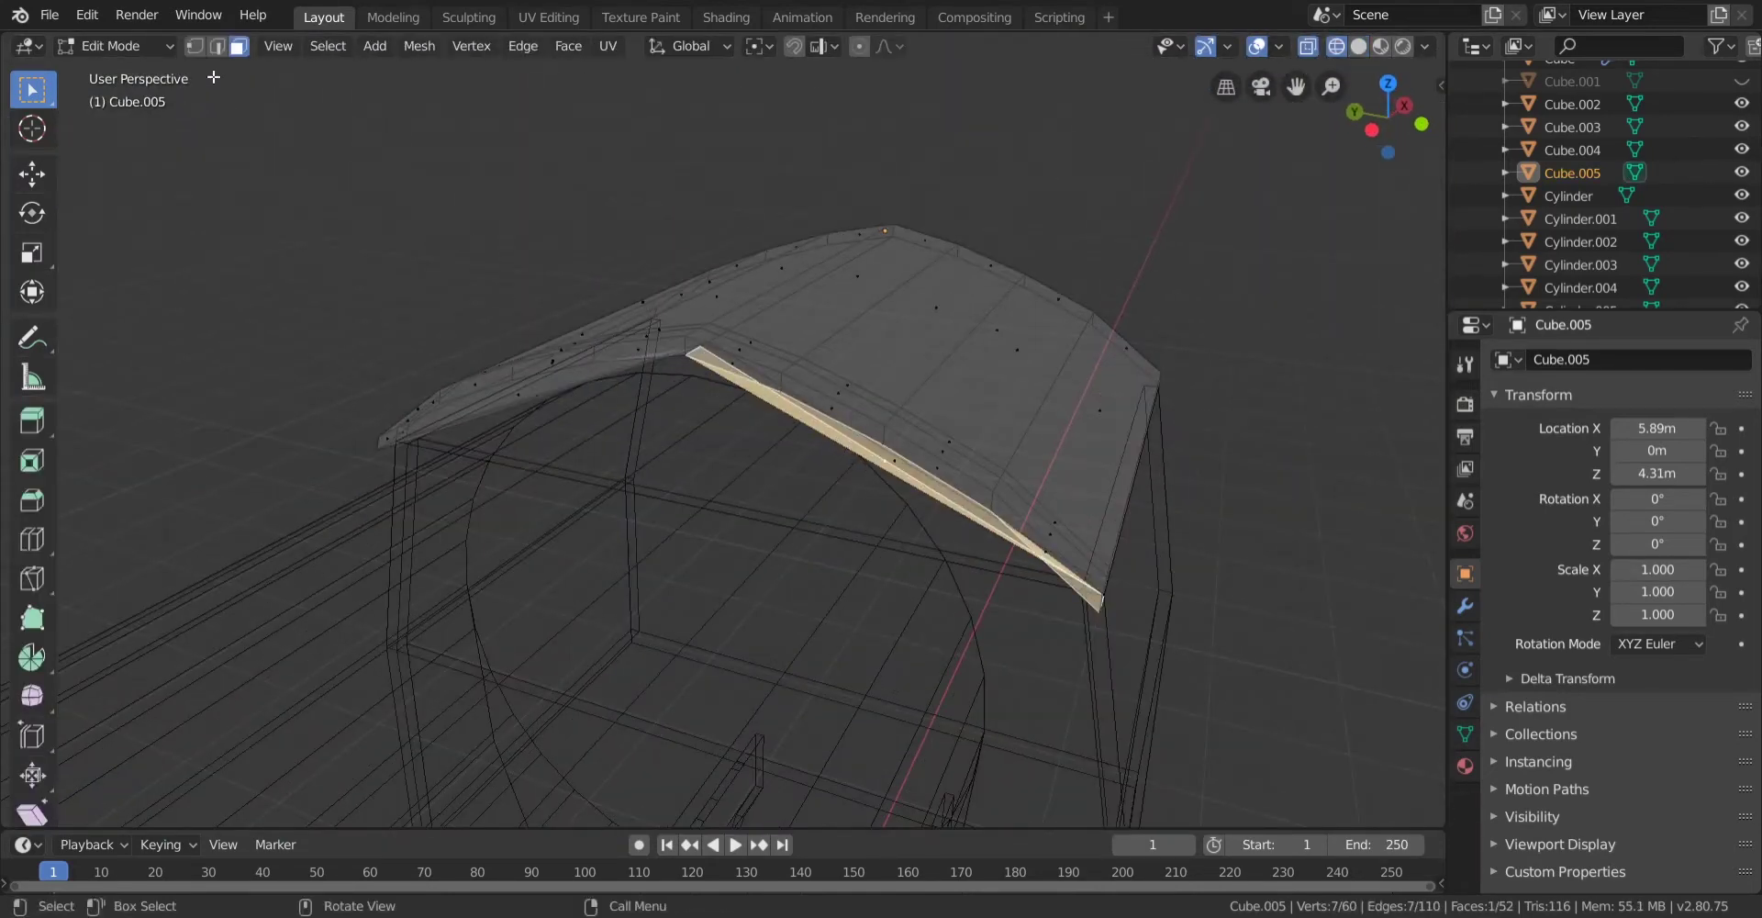
{"action": "left_click", "coordinate": [220, 48]}
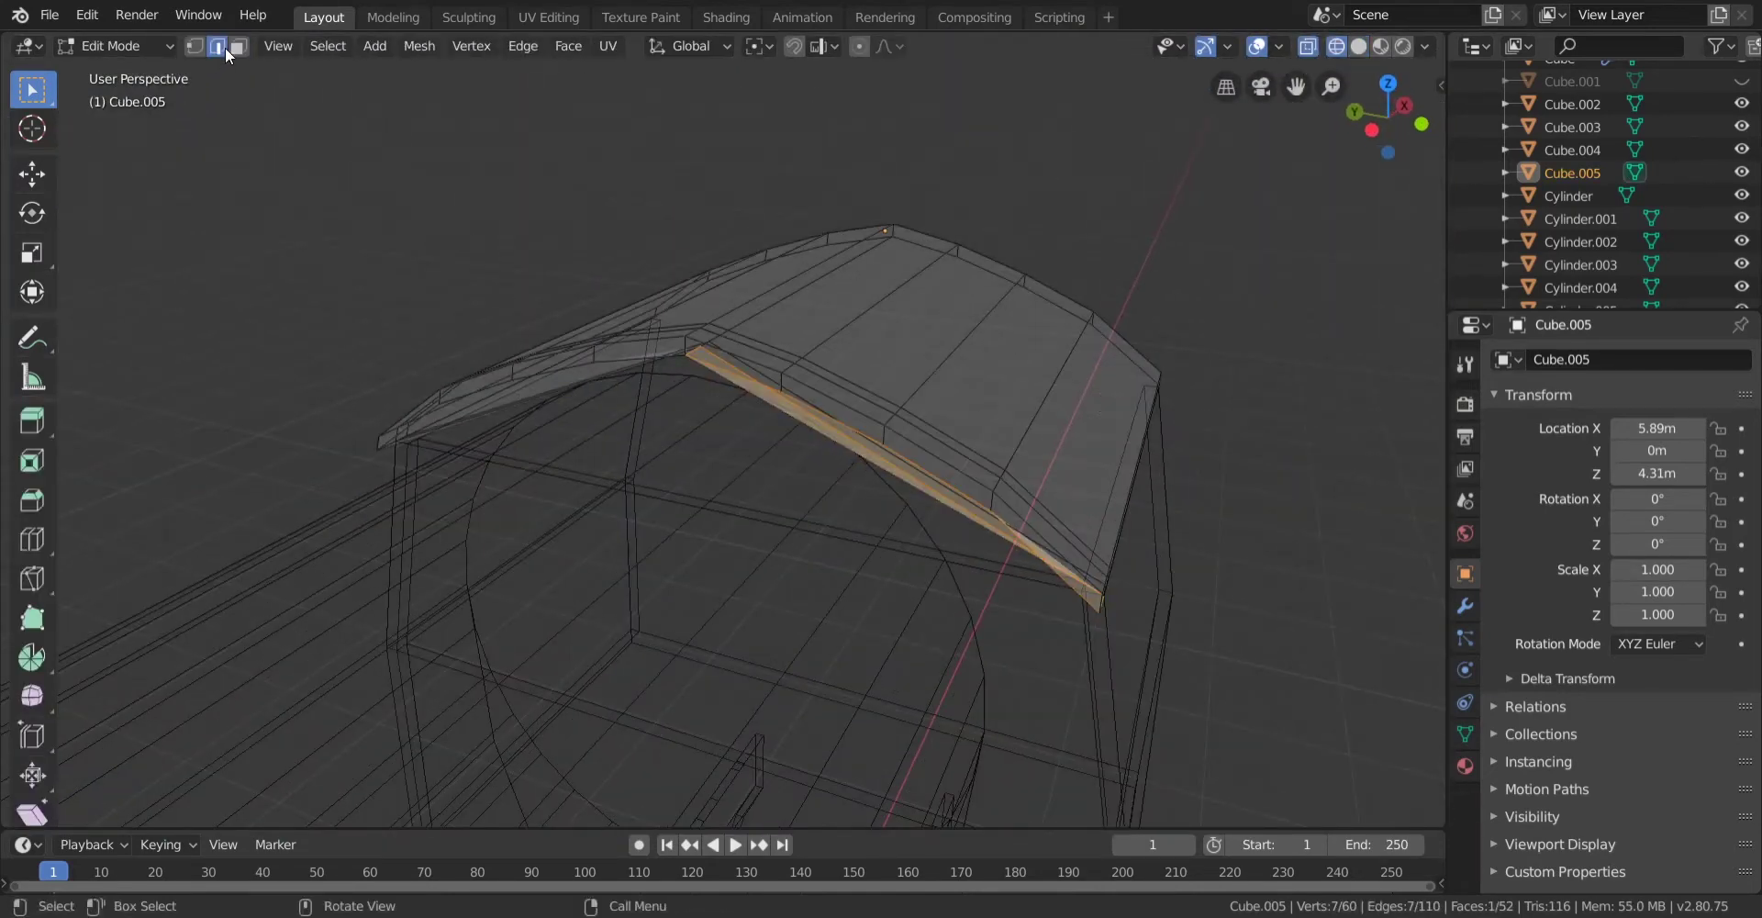
{"action": "left_click", "coordinate": [1404, 106]}
{"action": "scroll", "coordinate": [649, 236], "scroll_direction": "up", "scroll_amount": 5}
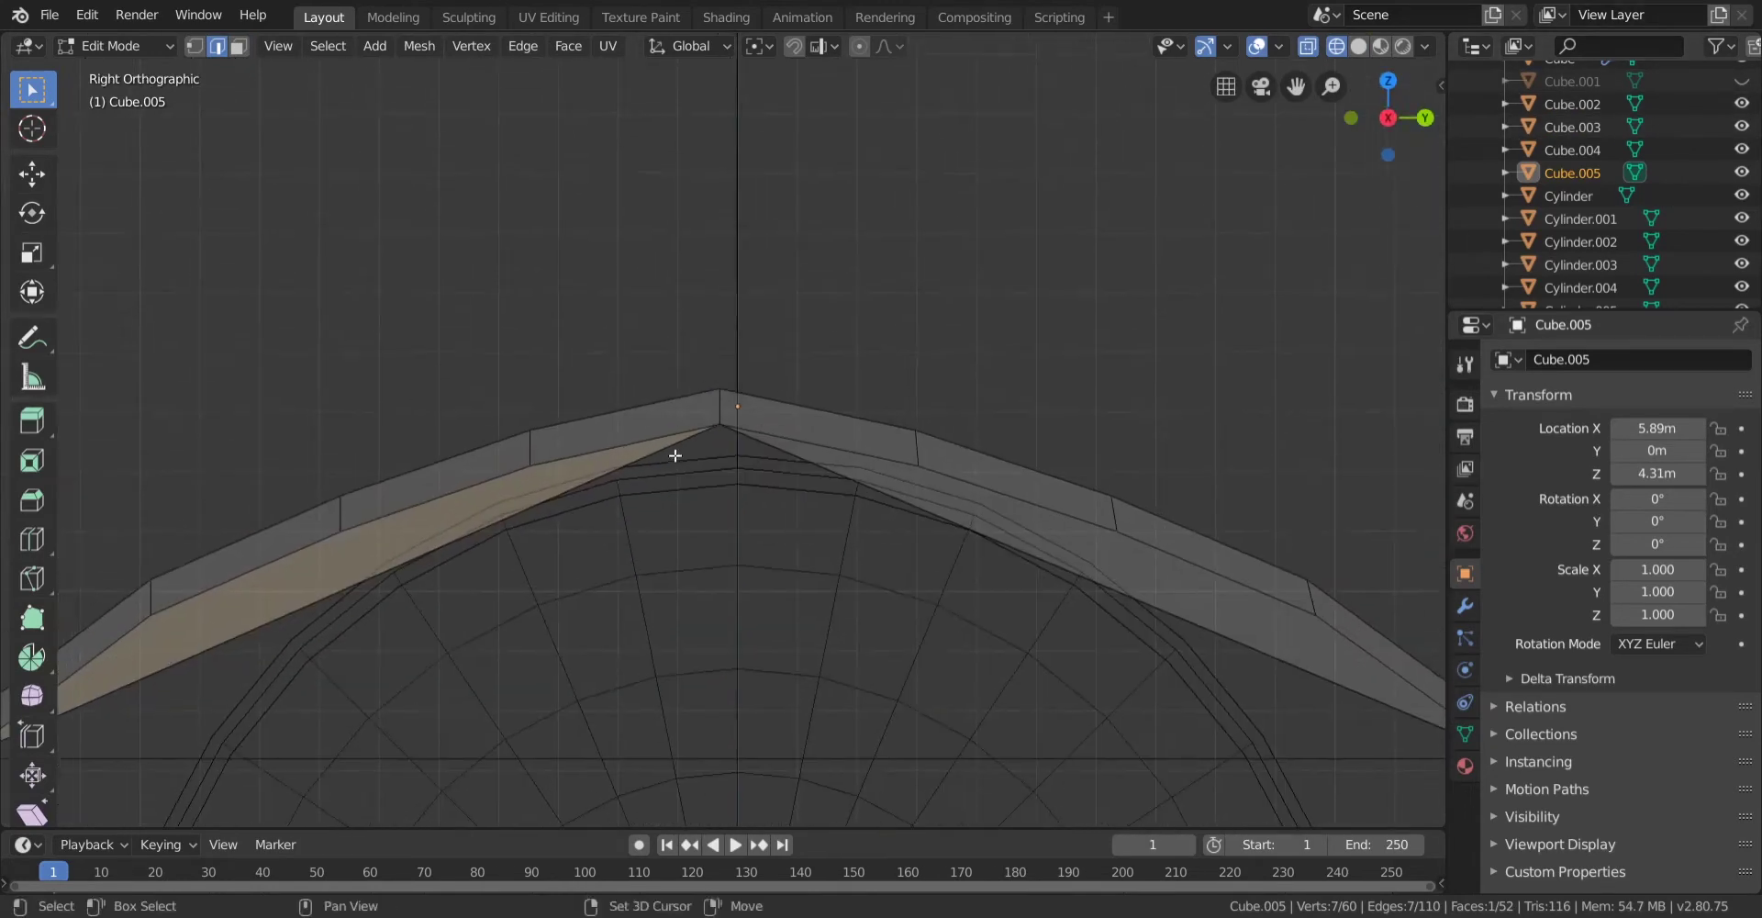
{"action": "scroll", "coordinate": [628, 284], "scroll_direction": "up", "scroll_amount": 3}
{"action": "left_click_drag", "start_coordinate": [253, 361], "coordinate": [447, 646]}
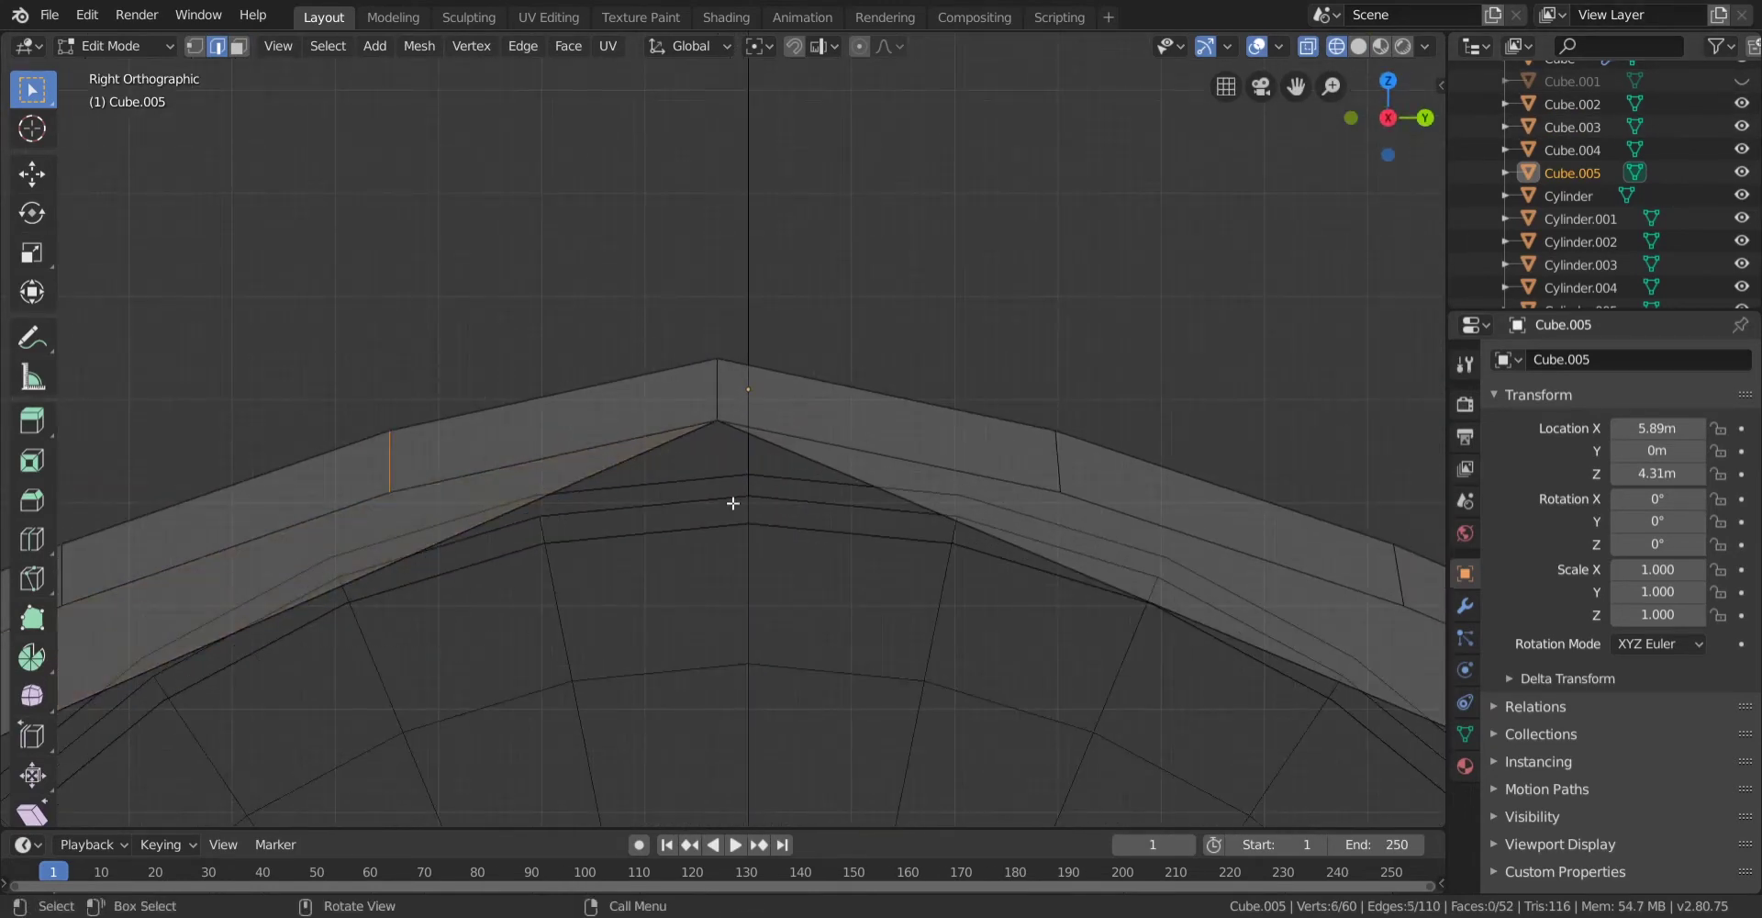
{"action": "scroll", "coordinate": [795, 555], "scroll_direction": "down", "scroll_amount": 5}
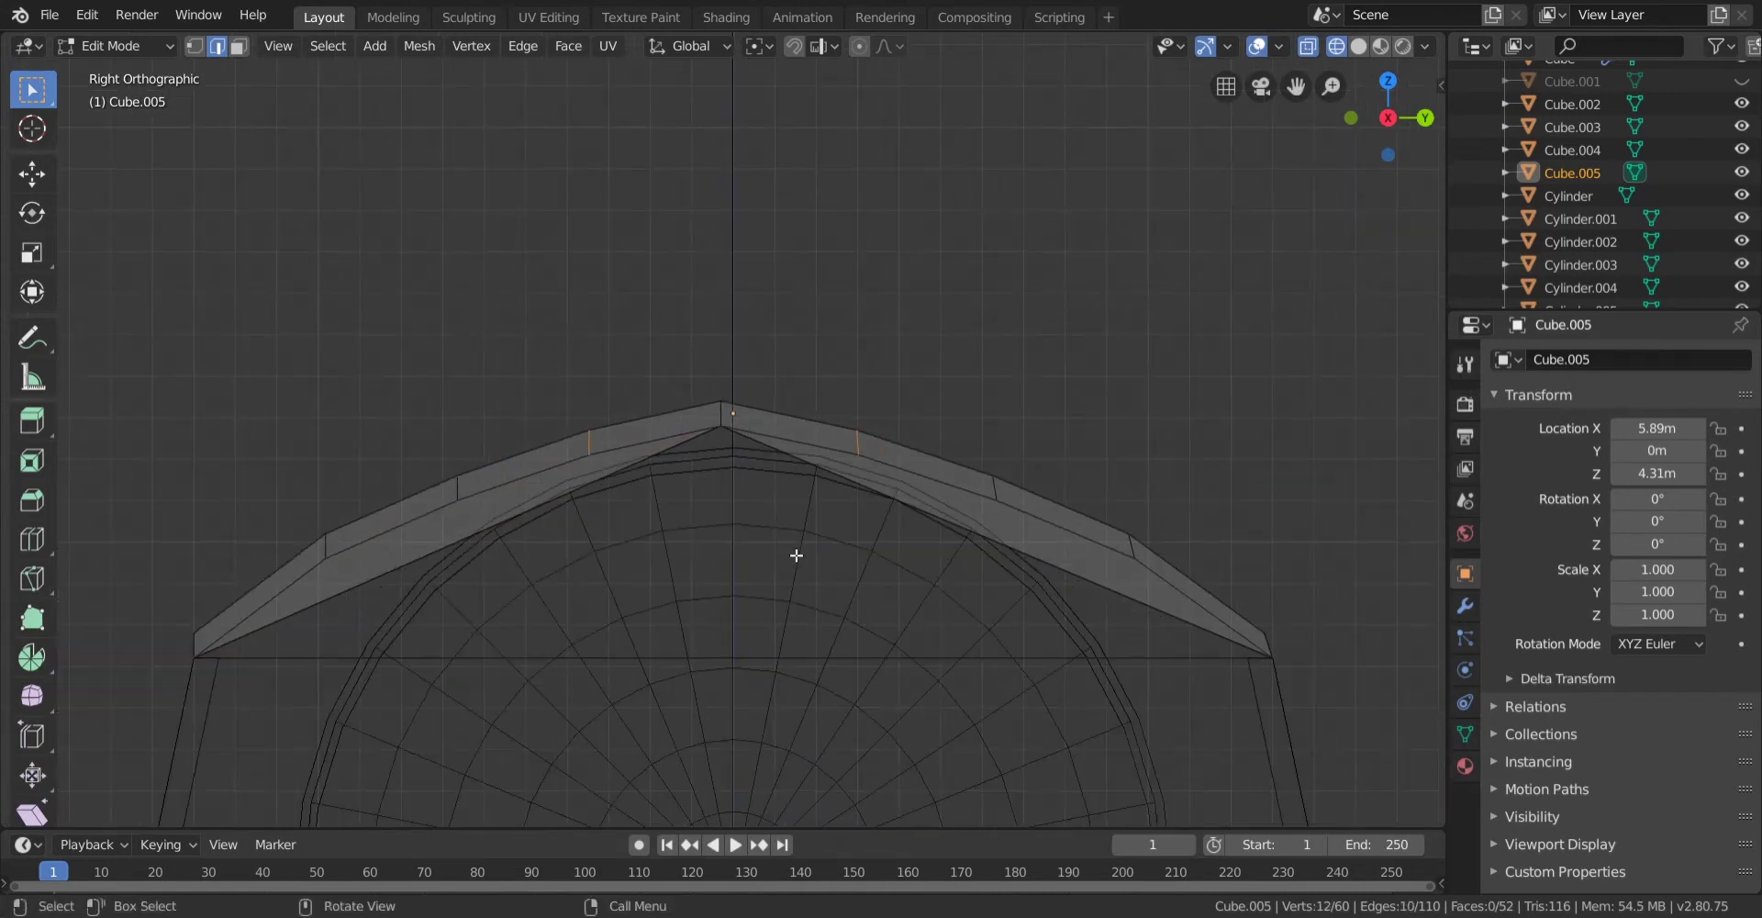
{"action": "key", "text": "h"}
{"action": "key", "text": "ctrl+z"}
{"action": "key", "text": "g"}
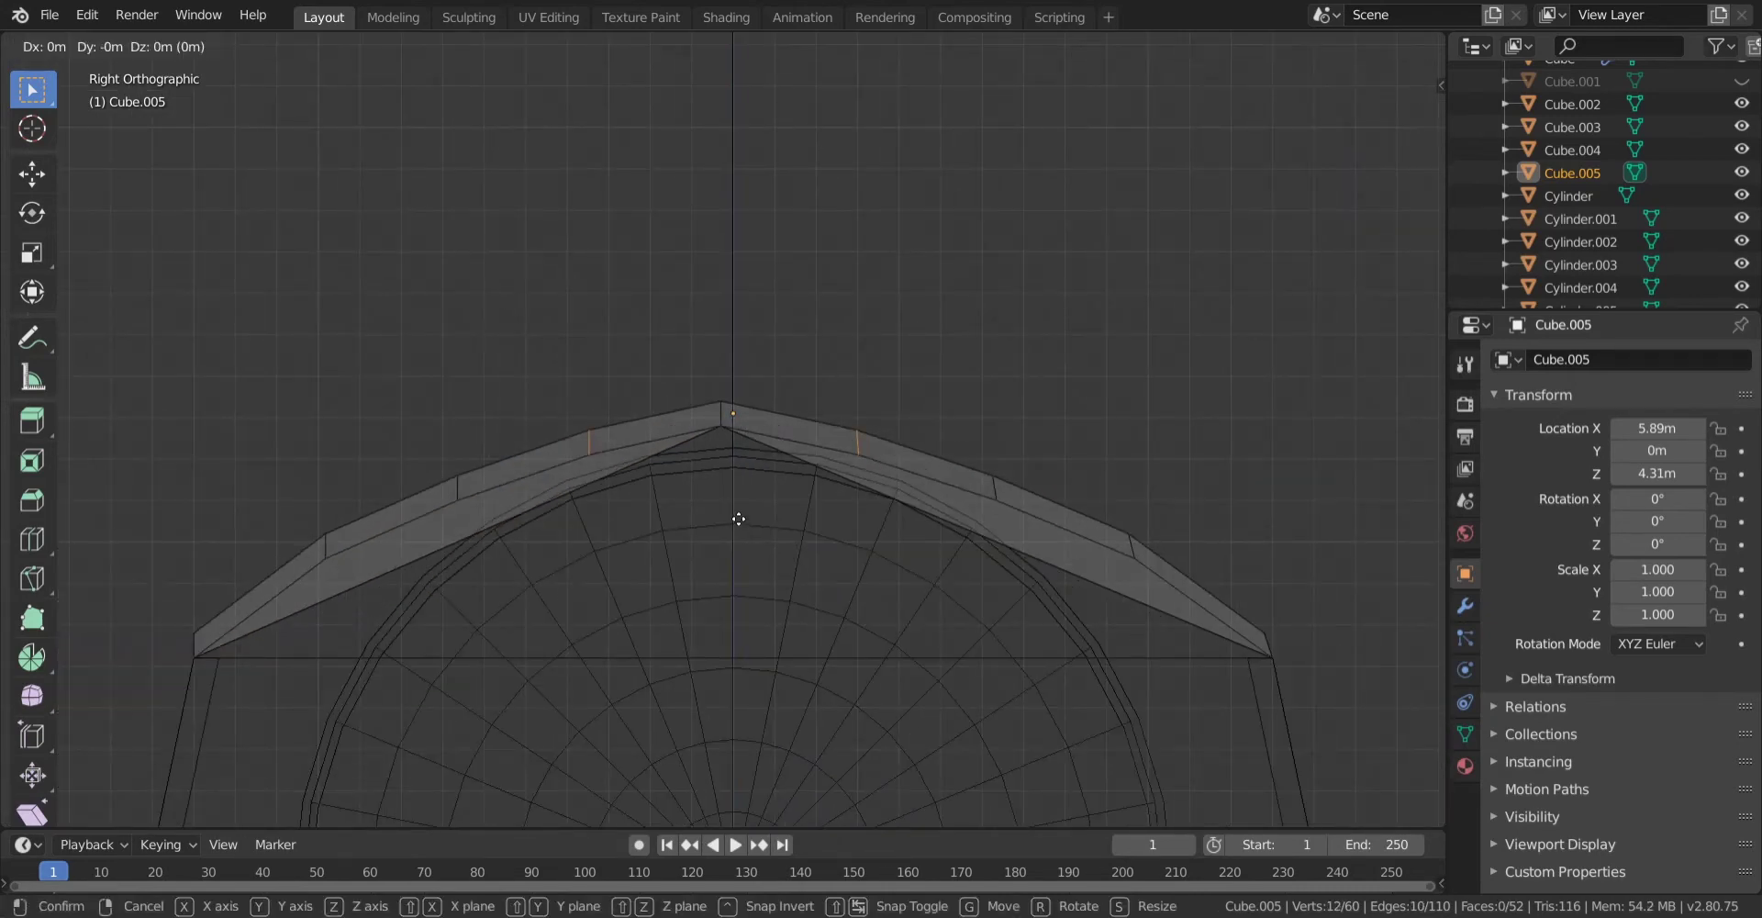
{"action": "left_click", "coordinate": [736, 503]}
Raise the selected pair of loop edges nearest the ridge another 0.03 m along Z.
{"action": "scroll", "coordinate": [739, 487], "scroll_direction": "up", "scroll_amount": 4}
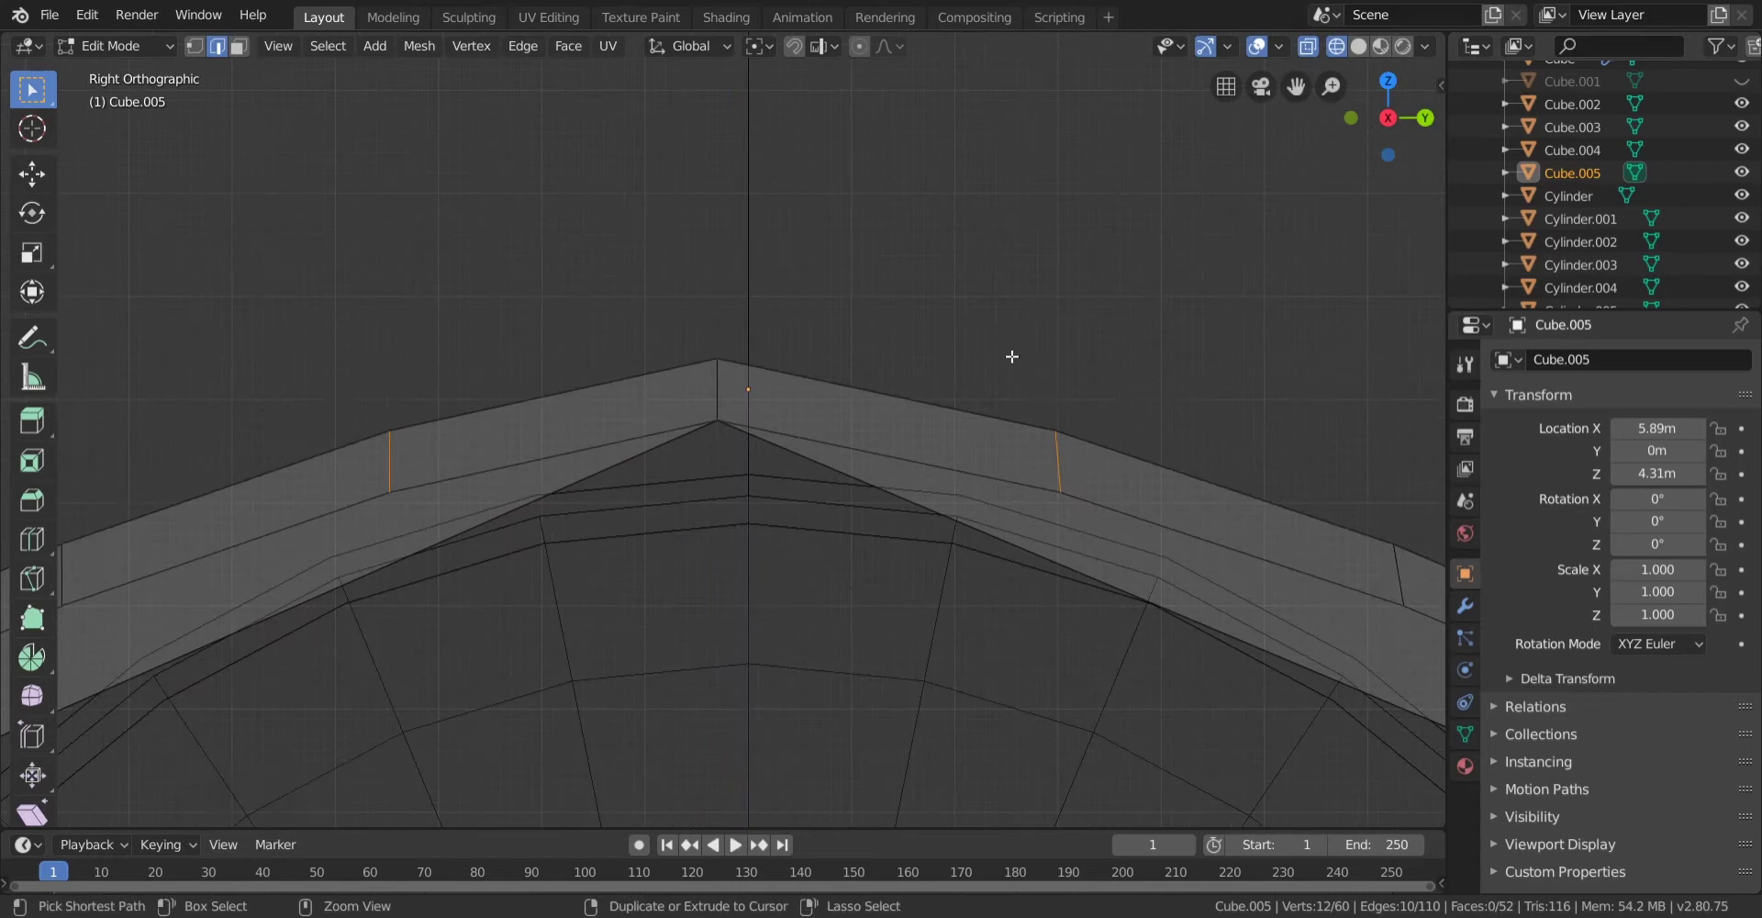
{"action": "key", "text": "g"}
{"action": "left_click", "coordinate": [951, 496]}
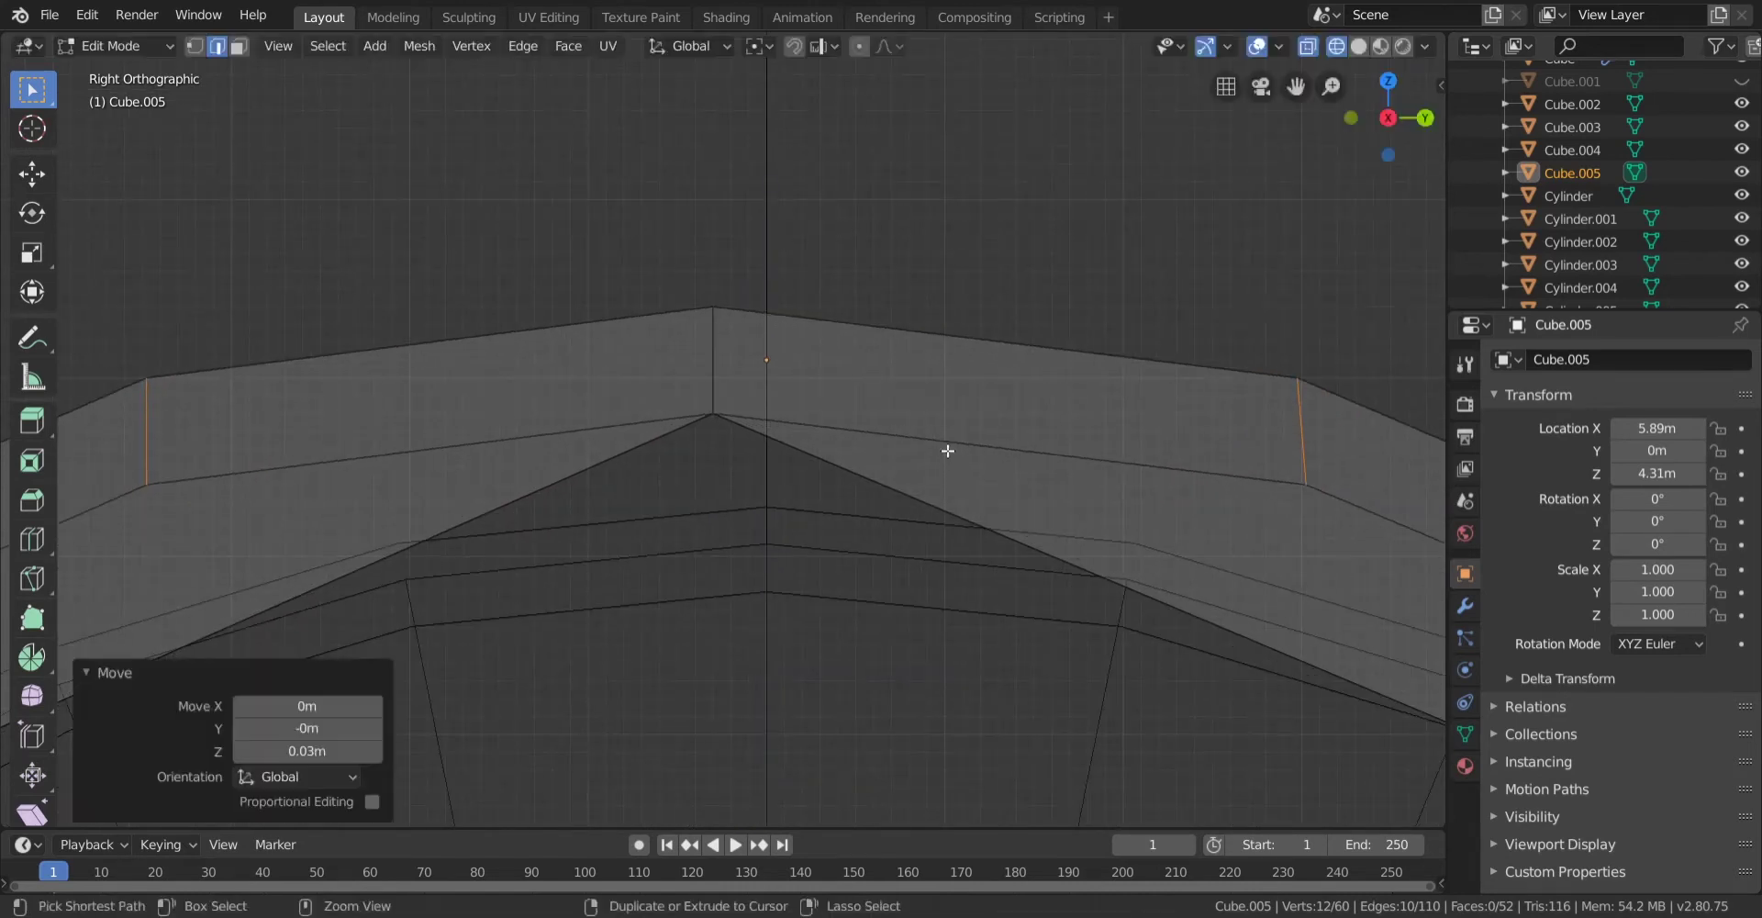
Select the middle pair of roof loop edges and raise it another 0.04 m along Z.
{"action": "scroll", "coordinate": [936, 547], "scroll_direction": "down", "scroll_amount": 3}
{"action": "middle_click_drag", "start_coordinate": [936, 547], "coordinate": [855, 484], "text": "shift"}
{"action": "left_click_drag", "start_coordinate": [937, 523], "coordinate": [937, 523]}
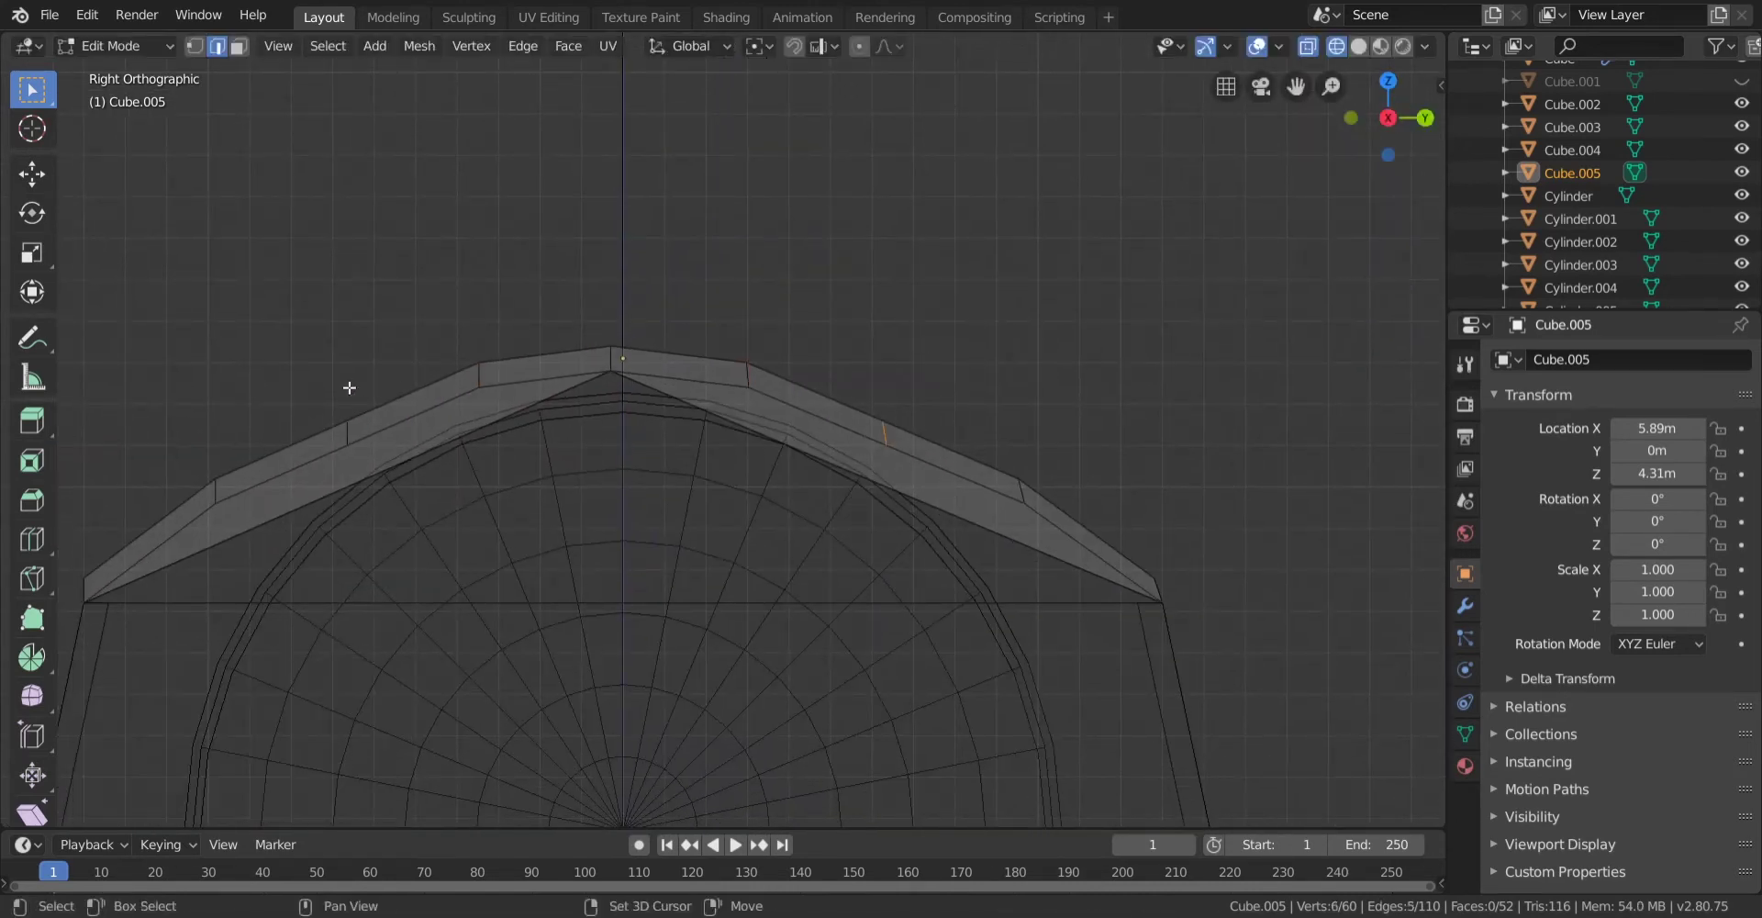
{"action": "scroll", "coordinate": [927, 487], "scroll_direction": "up", "scroll_amount": 5}
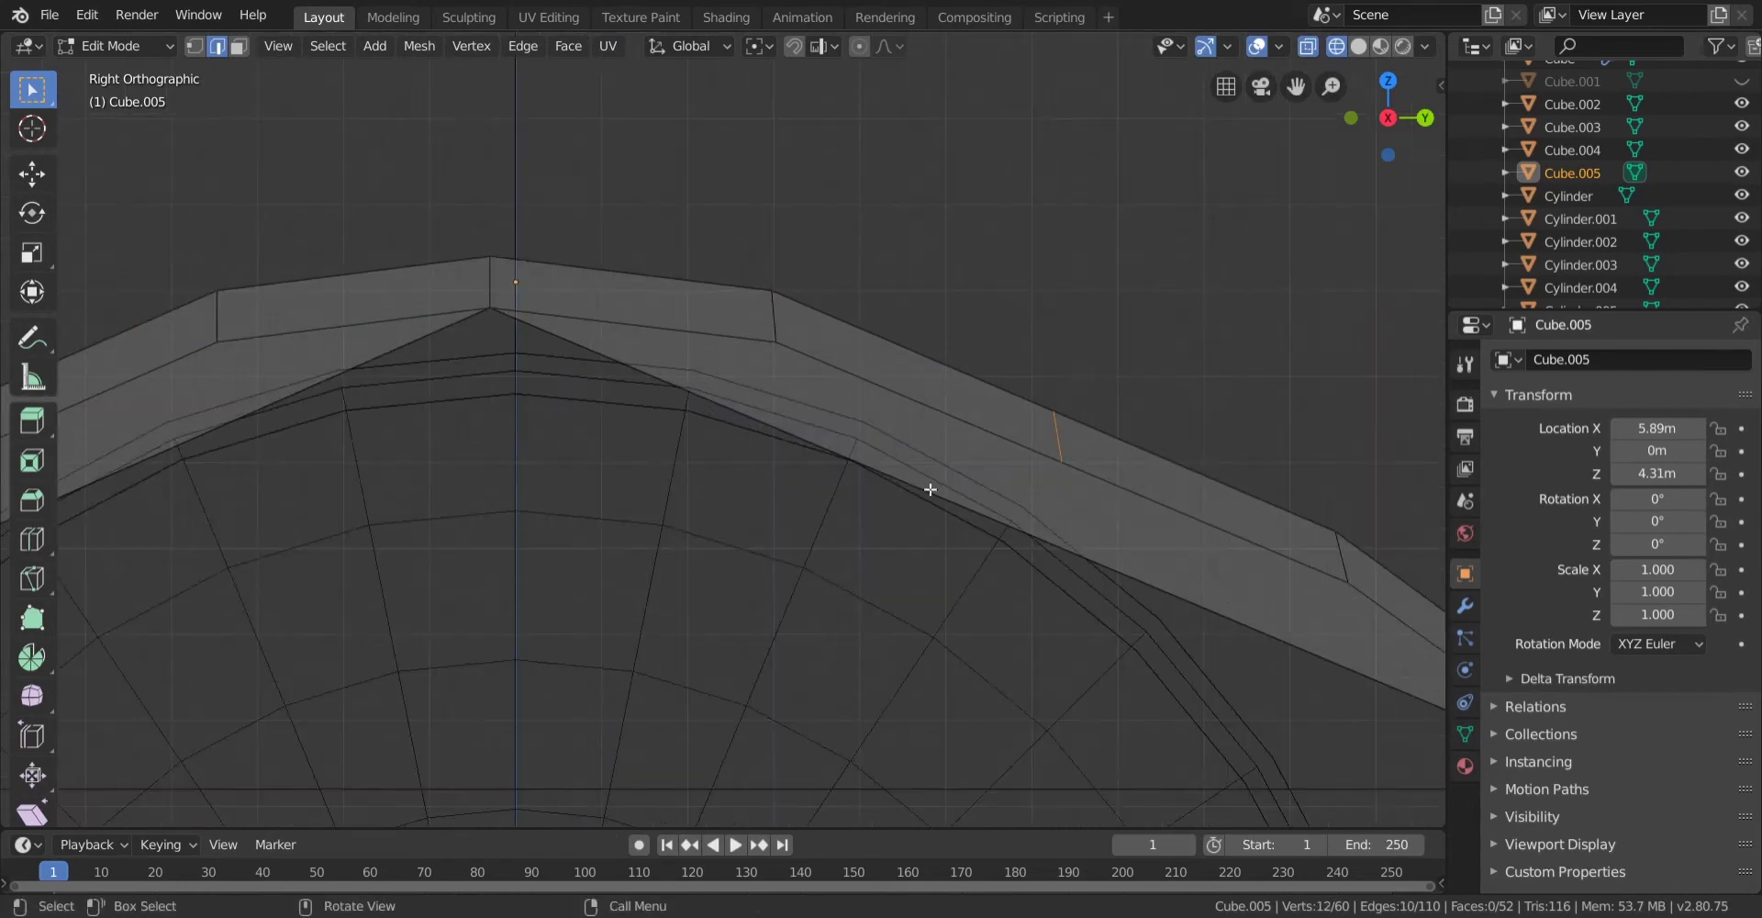
{"action": "key", "text": "g"}
{"action": "left_click", "coordinate": [962, 560]}
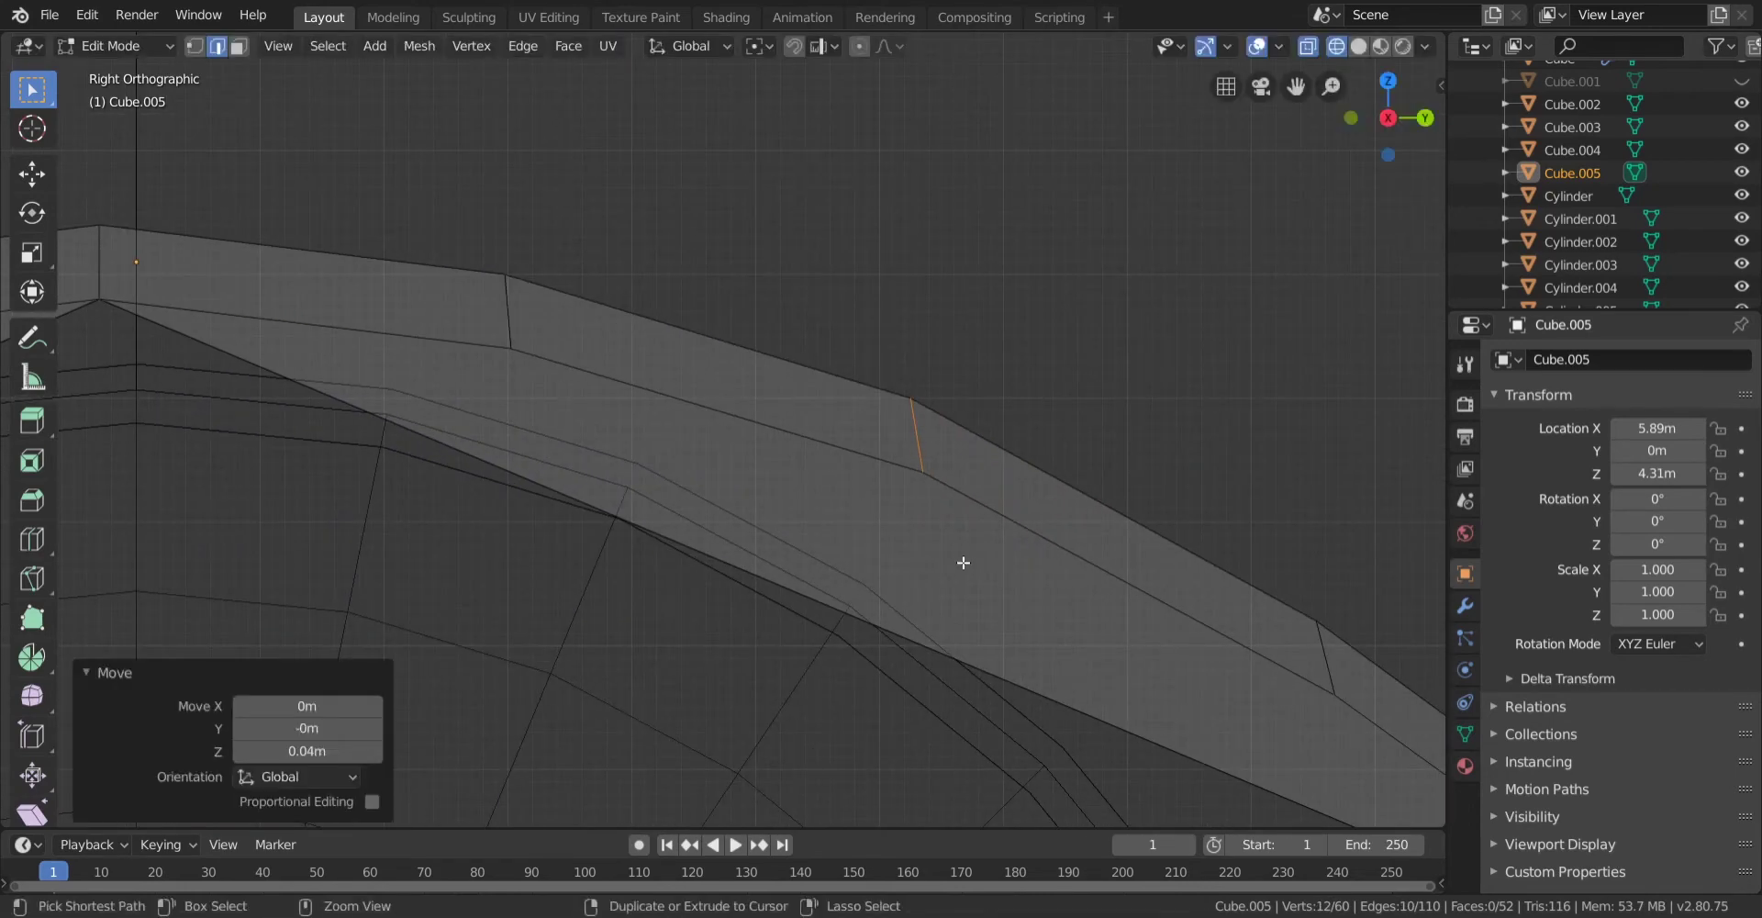
Raise the outermost pair of roof loop edges another 0.02 m along Z and inspect the roof in solid shading.
{"action": "scroll", "coordinate": [961, 559], "scroll_direction": "down", "scroll_amount": 4}
{"action": "left_click_drag", "start_coordinate": [1101, 616], "coordinate": [1102, 616]}
{"action": "middle_click_drag", "start_coordinate": [658, 617], "coordinate": [1324, 601], "text": "shift"}
{"action": "left_click_drag", "start_coordinate": [584, 611], "coordinate": [582, 609]}
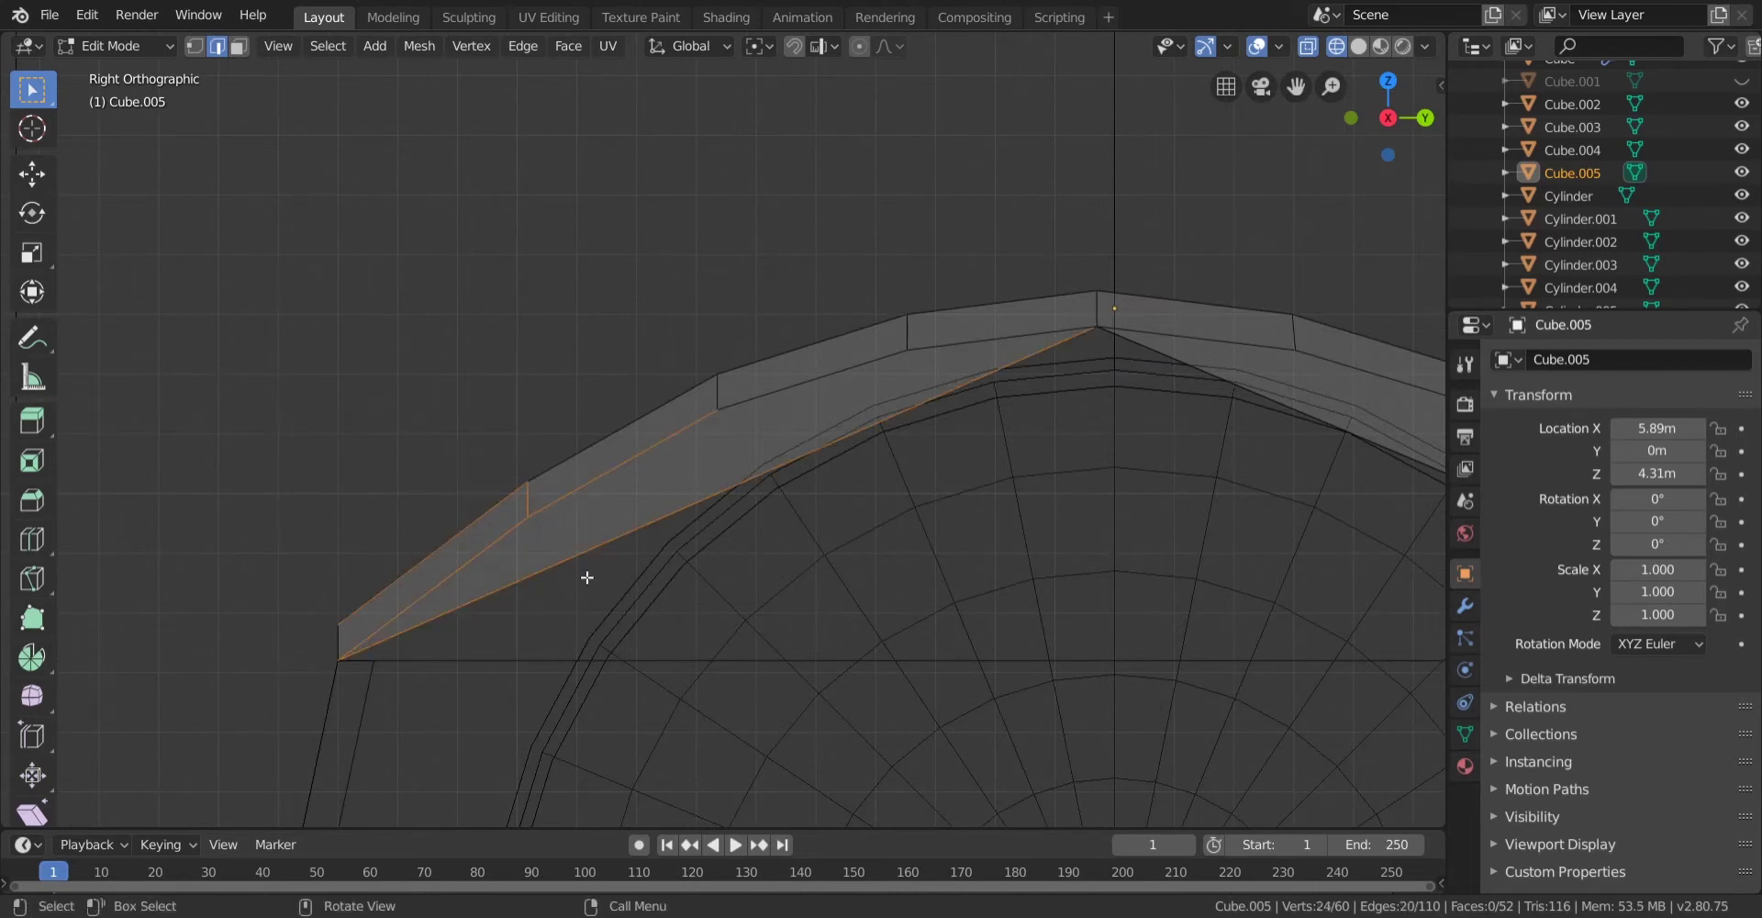
{"action": "left_click_drag", "start_coordinate": [461, 435], "coordinate": [581, 630]}
{"action": "scroll", "coordinate": [582, 629], "scroll_direction": "up", "scroll_amount": 6}
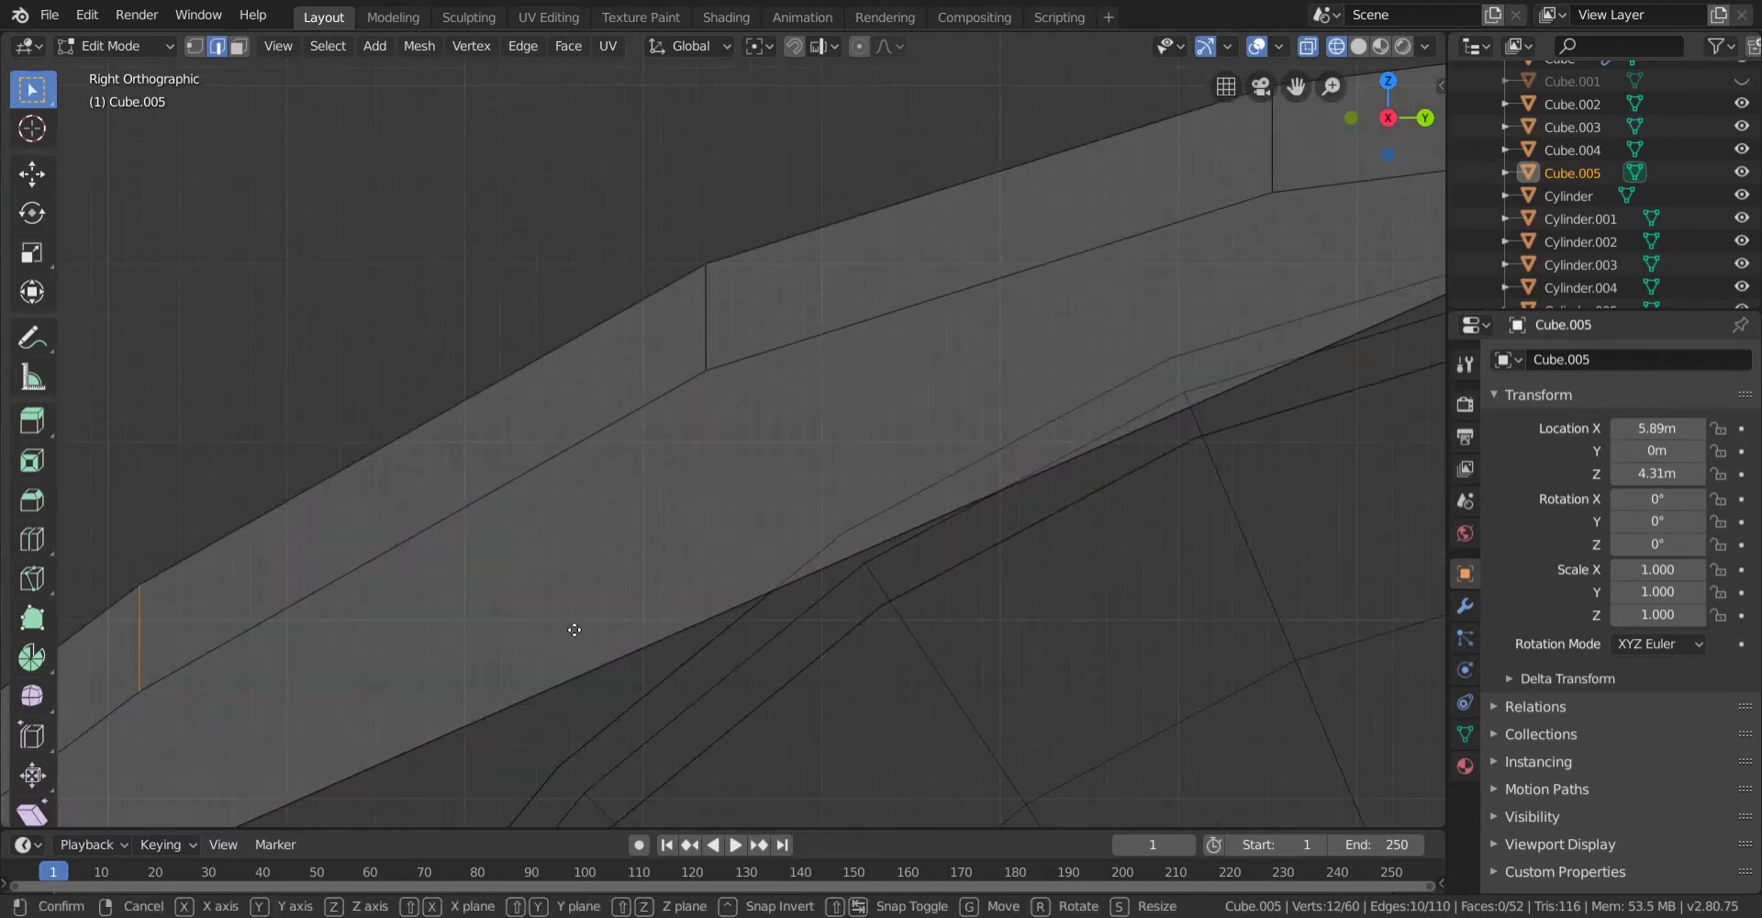
{"action": "key", "text": "g"}
{"action": "left_click", "coordinate": [561, 593]}
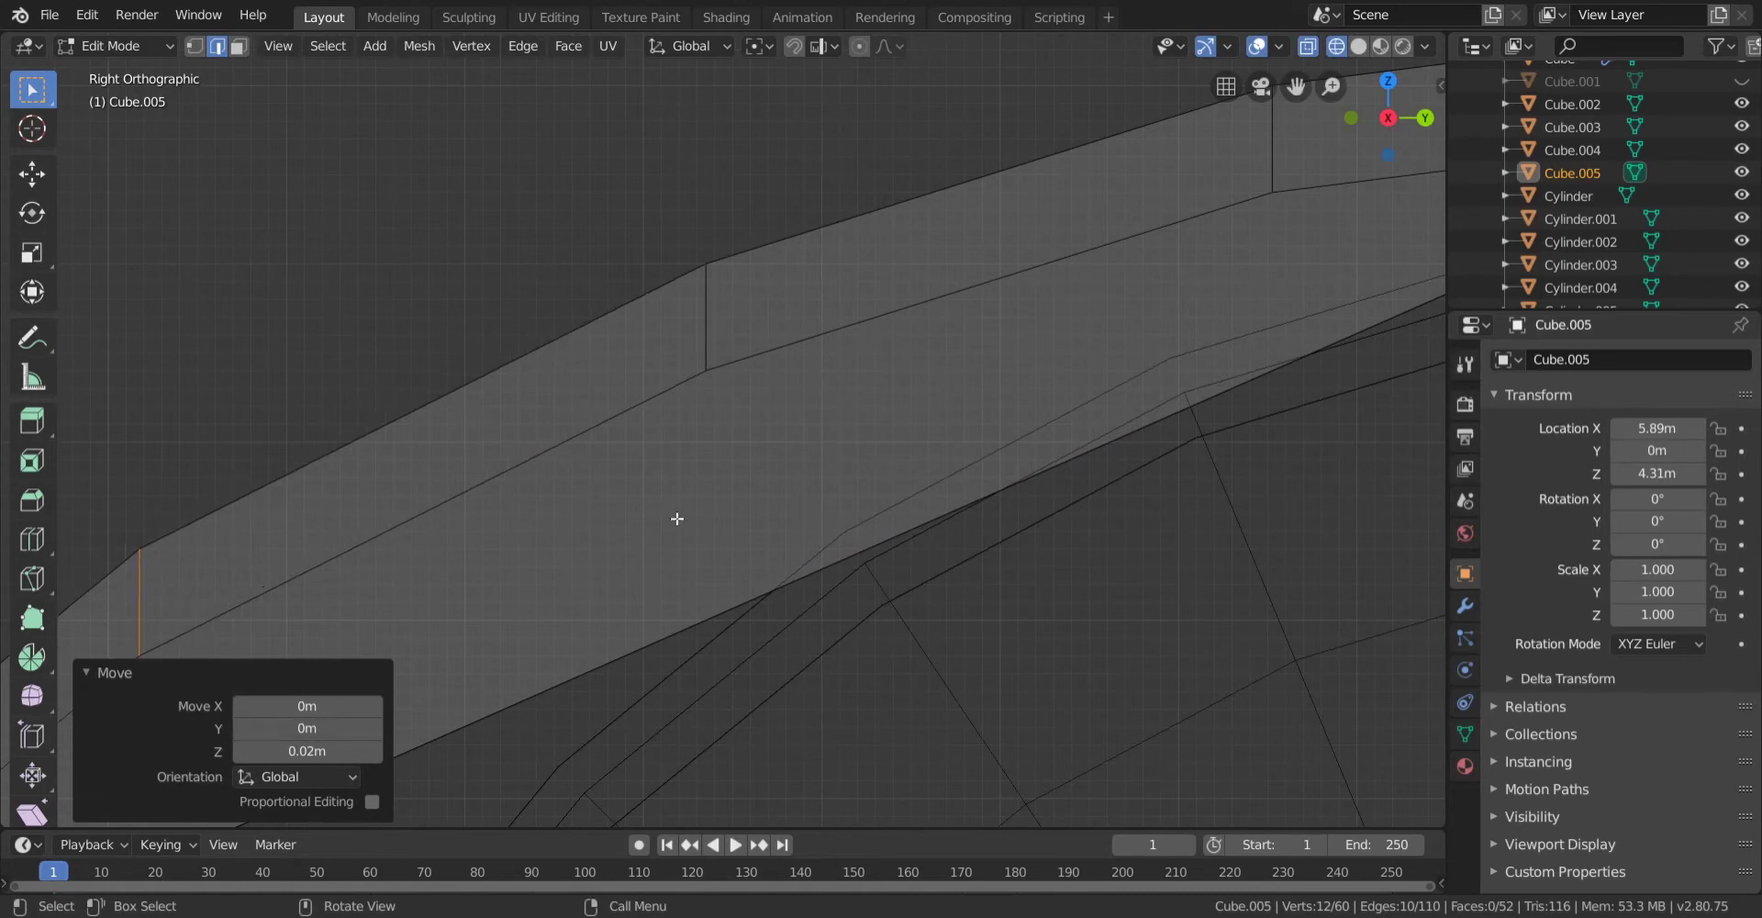
{"action": "scroll", "coordinate": [677, 518], "scroll_direction": "down", "scroll_amount": 5}
{"action": "key", "text": "shift+z"}
{"action": "mouse_move", "coordinate": [685, 515]}
{"action": "middle_mouse_down"}
{"action": "mouse_move", "coordinate": [870, 500]}
{"action": "mouse_move", "coordinate": [769, 514]}
{"action": "middle_mouse_up"}
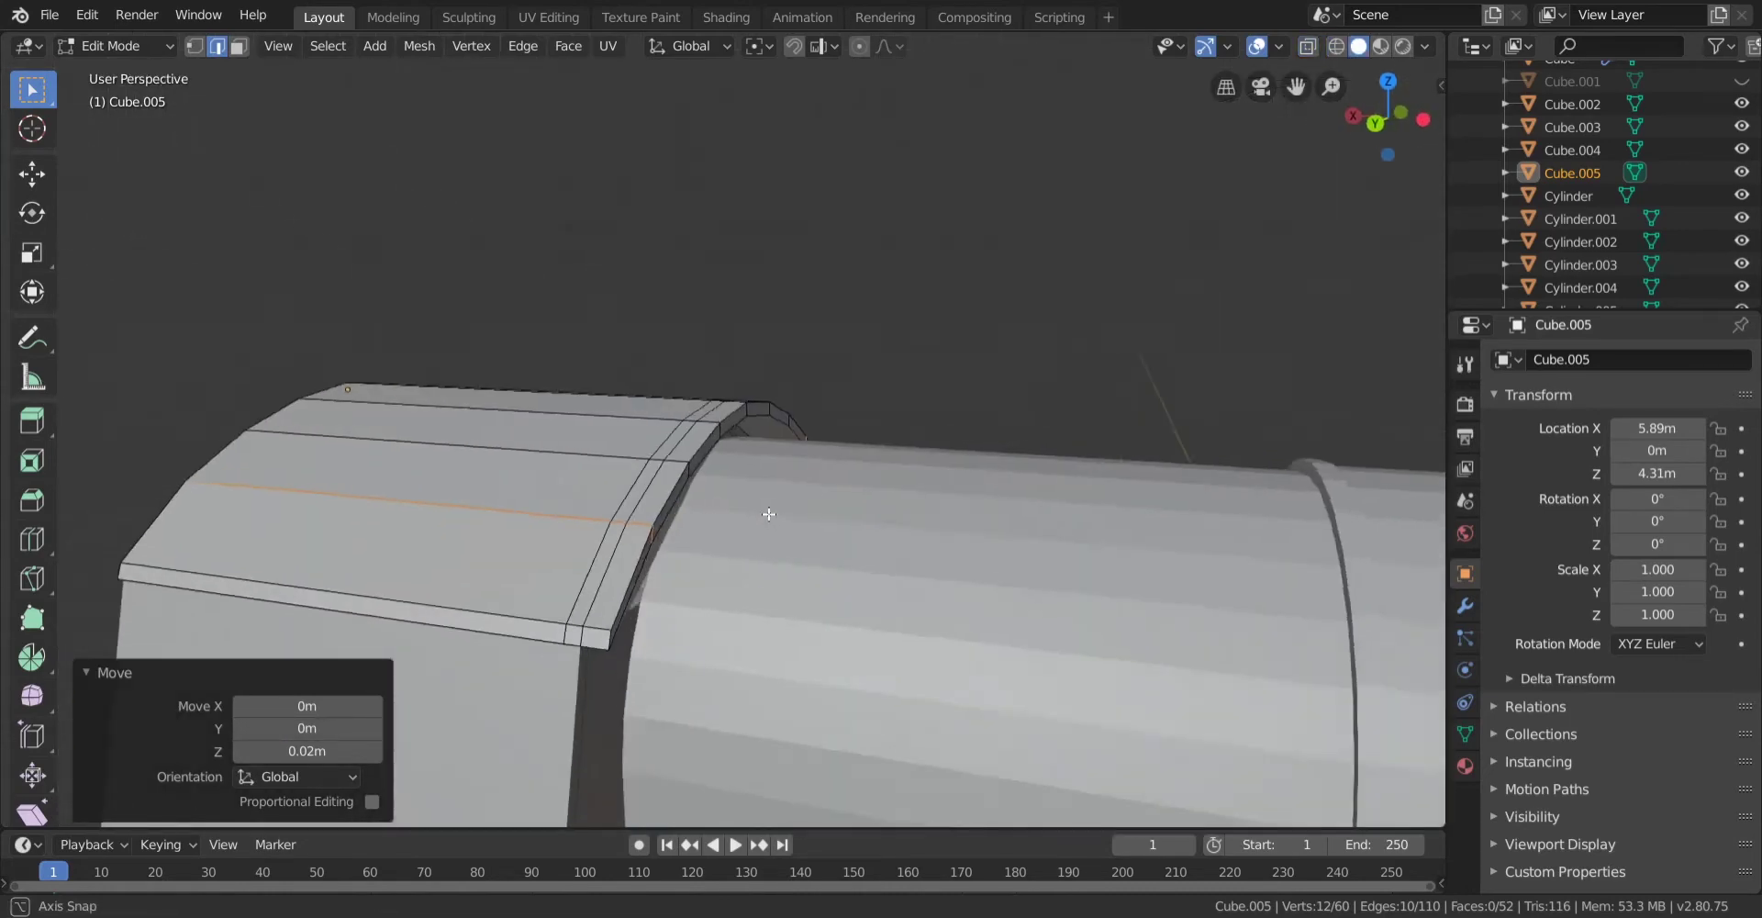
In face select mode, delete the flat faces beneath the roof overhang on the boiler side.
{"action": "key", "text": "Tab"}
{"action": "middle_click_drag", "start_coordinate": [950, 382], "coordinate": [470, 345]}
{"action": "key", "text": "Tab"}
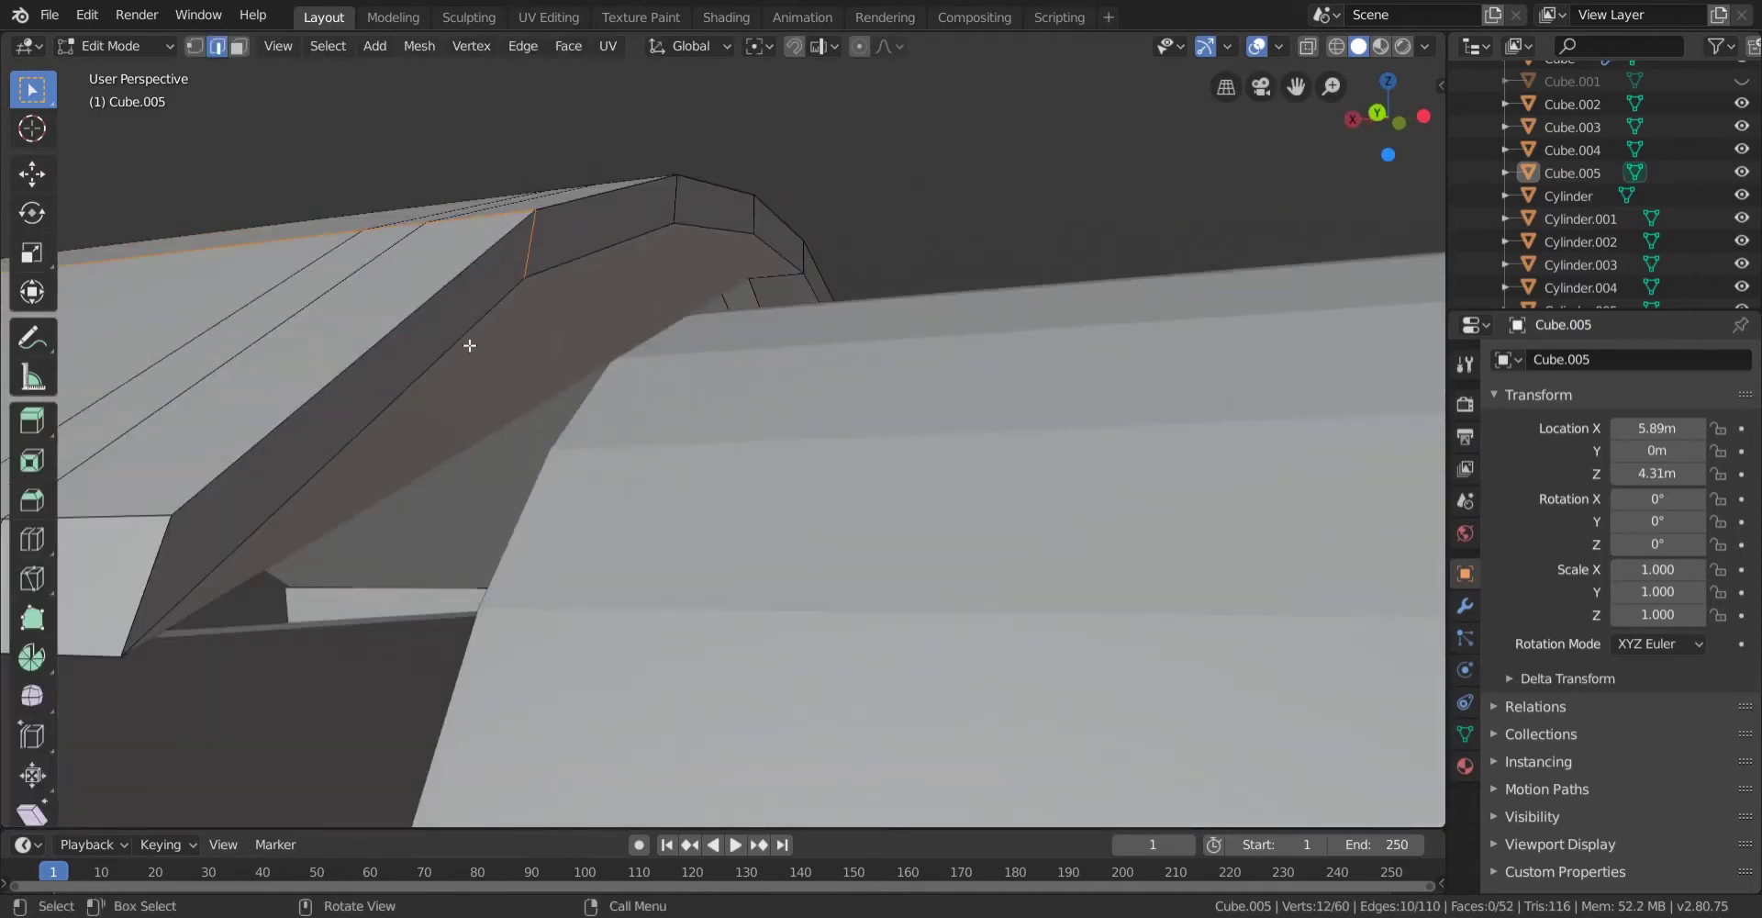
{"action": "left_click", "coordinate": [237, 46]}
{"action": "middle_click_drag", "start_coordinate": [594, 290], "coordinate": [657, 531]}
{"action": "left_click", "coordinate": [691, 442], "text": "shift"}
{"action": "key", "text": "x"}
{"action": "left_click", "coordinate": [691, 444]}
Select and delete the remaining flat faces under the curved roof, and view the cab from the right.
{"action": "left_click", "coordinate": [705, 563]}
{"action": "left_click", "coordinate": [719, 592], "text": "shift"}
{"action": "middle_click_drag", "start_coordinate": [719, 592], "coordinate": [454, 462]}
{"action": "left_click", "coordinate": [352, 413], "text": "shift"}
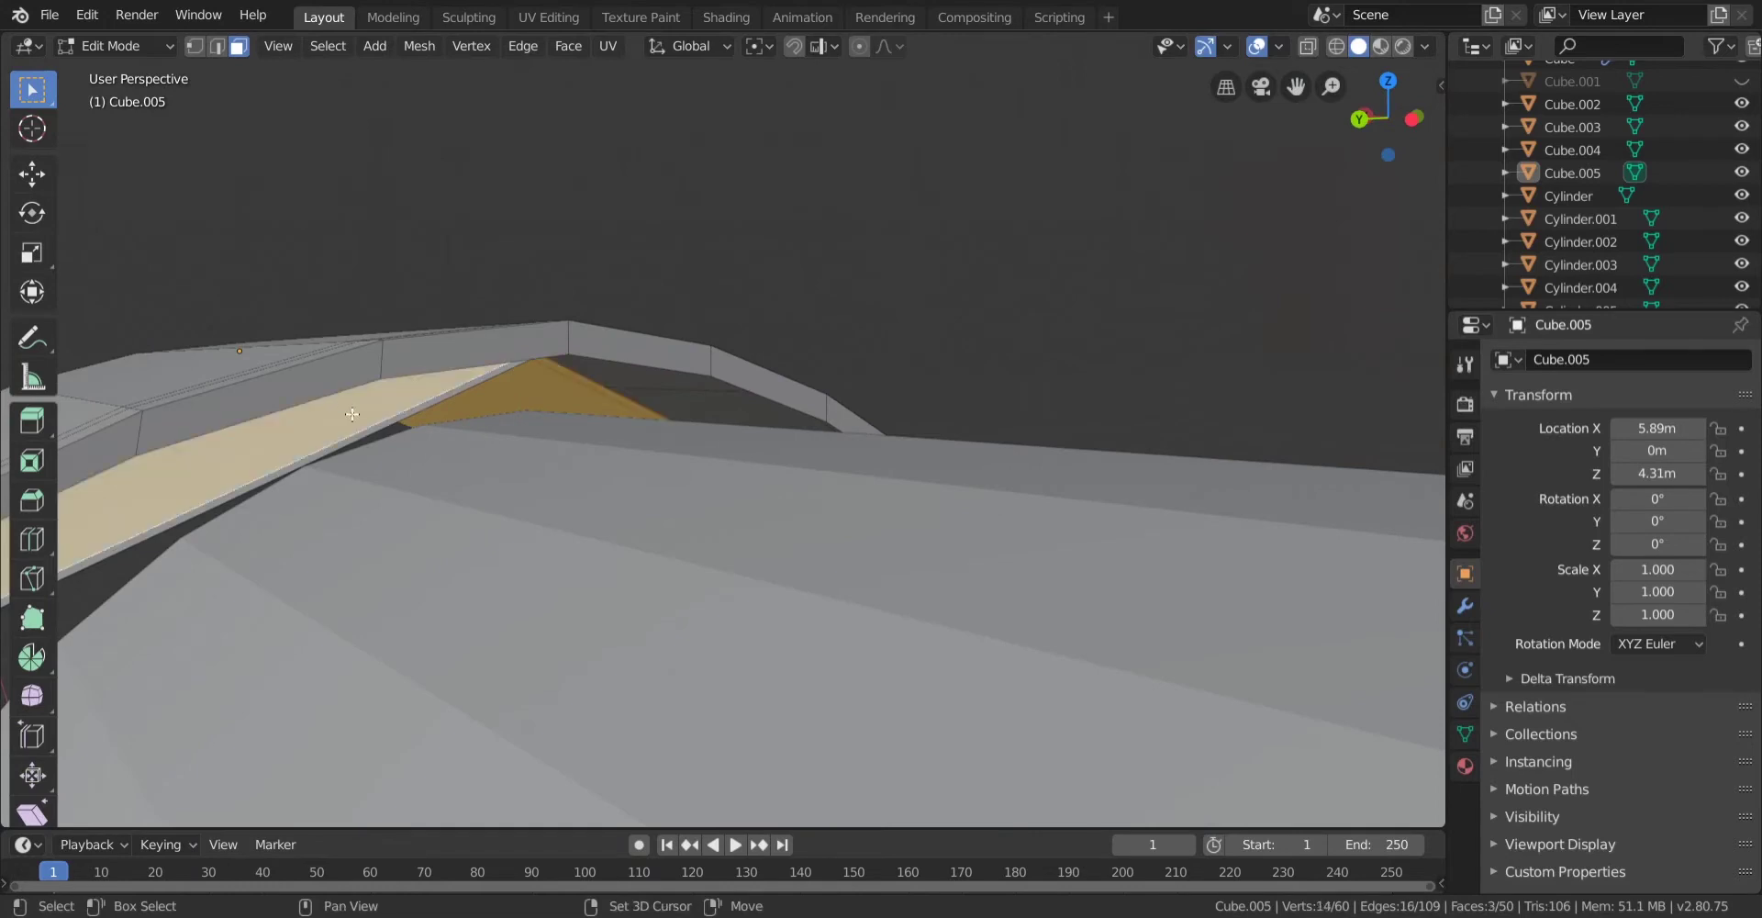
{"action": "left_click", "coordinate": [371, 425], "text": "shift"}
{"action": "middle_click_drag", "start_coordinate": [367, 428], "coordinate": [1024, 405]}
{"action": "left_click", "coordinate": [963, 411], "text": "shift"}
{"action": "key", "text": "x"}
{"action": "left_click", "coordinate": [965, 391]}
{"action": "left_click", "coordinate": [1385, 128]}
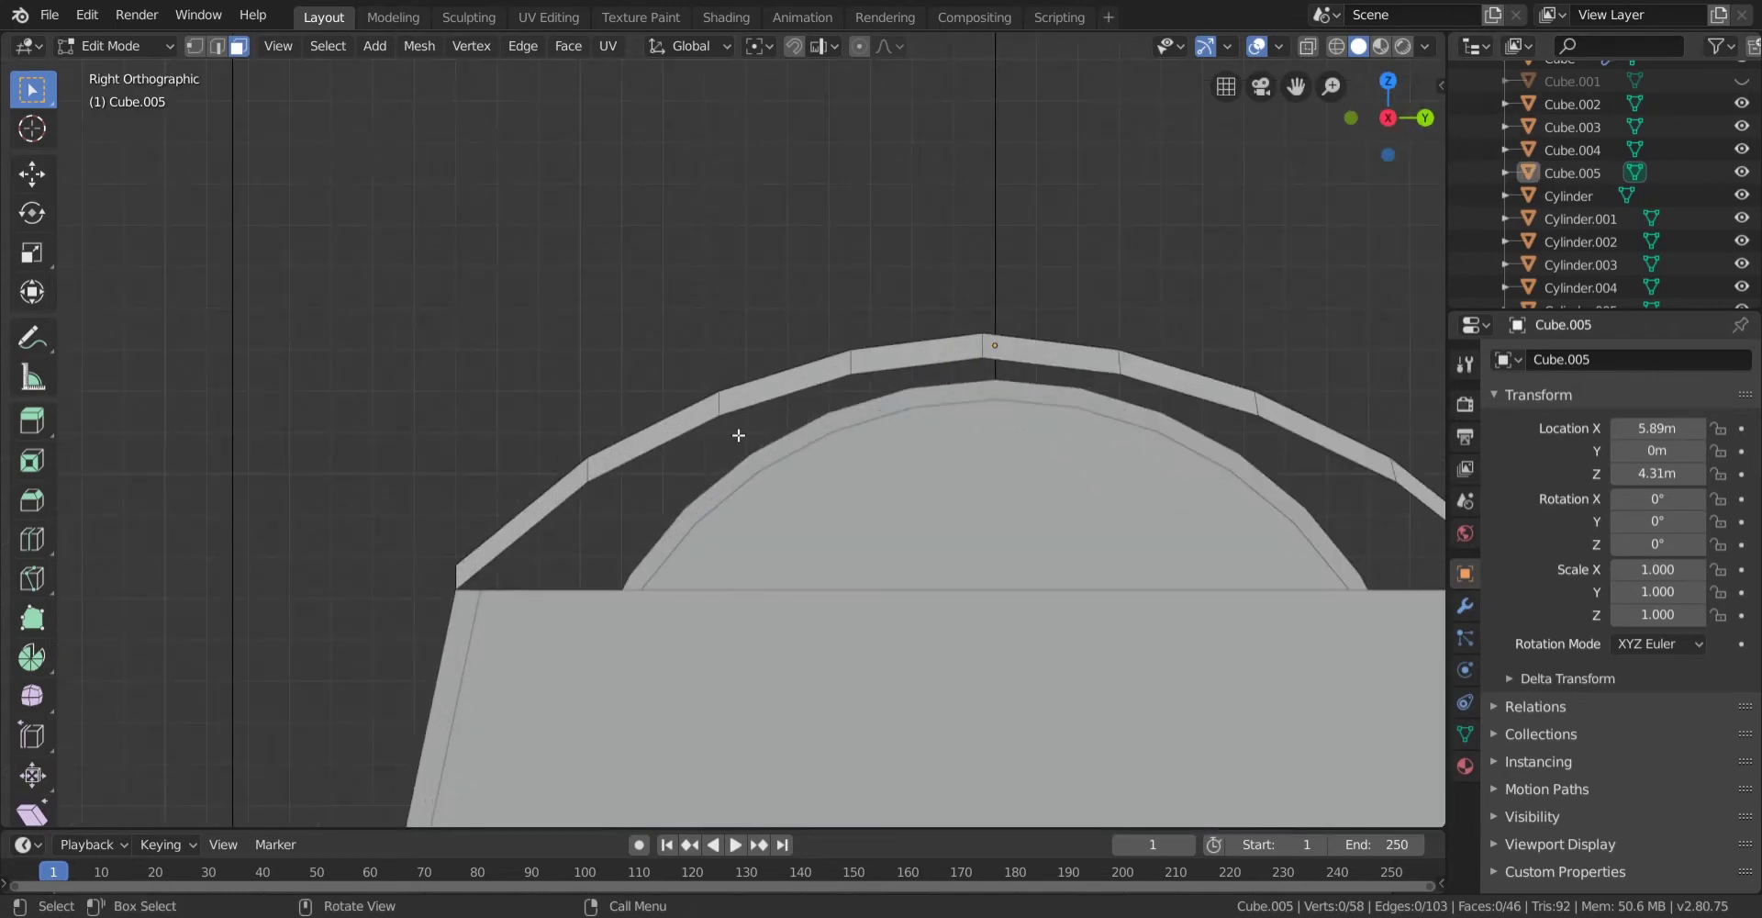
In edge select mode, fill the outermost underside panel of the curved cab roof with a face between its lower edges.
{"action": "key", "text": "z"}
{"action": "left_click", "coordinate": [349, 498]}
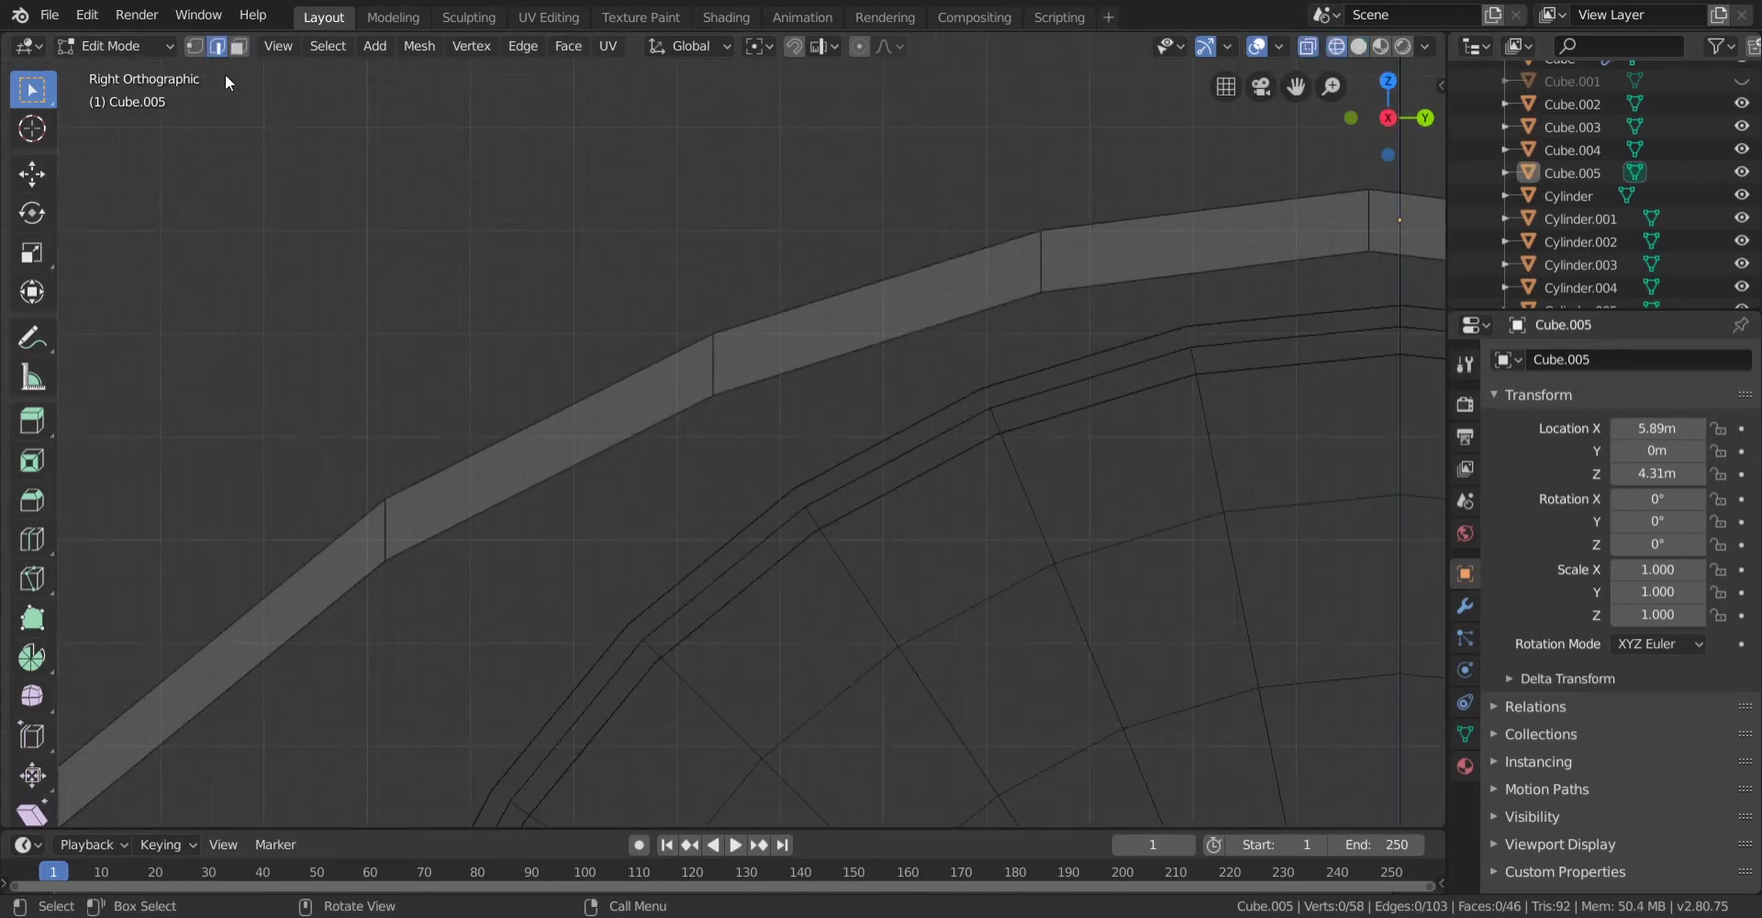
{"action": "key", "text": "f"}
{"action": "scroll", "coordinate": [449, 606], "scroll_direction": "down", "scroll_amount": 1}
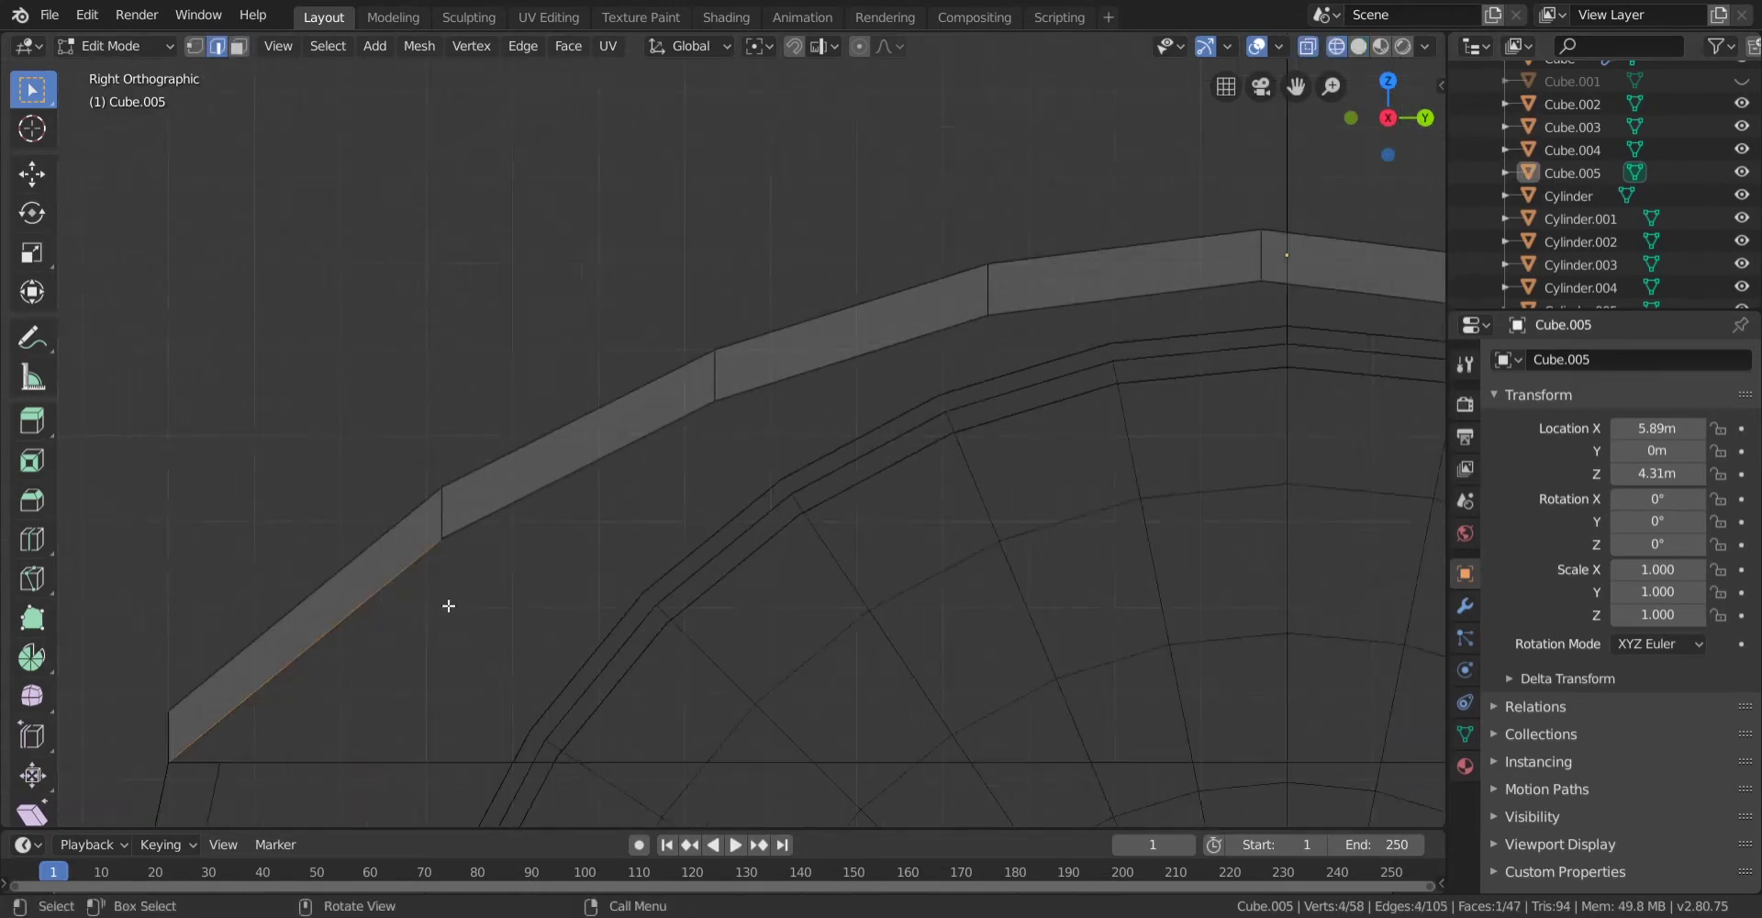
{"action": "middle_click_drag", "start_coordinate": [449, 606], "coordinate": [362, 566]}
{"action": "key", "text": "z"}
{"action": "left_click", "coordinate": [486, 566]}
{"action": "middle_click_drag", "start_coordinate": [550, 514], "coordinate": [624, 560]}
{"action": "scroll", "coordinate": [914, 721], "scroll_direction": "down", "scroll_amount": 4}
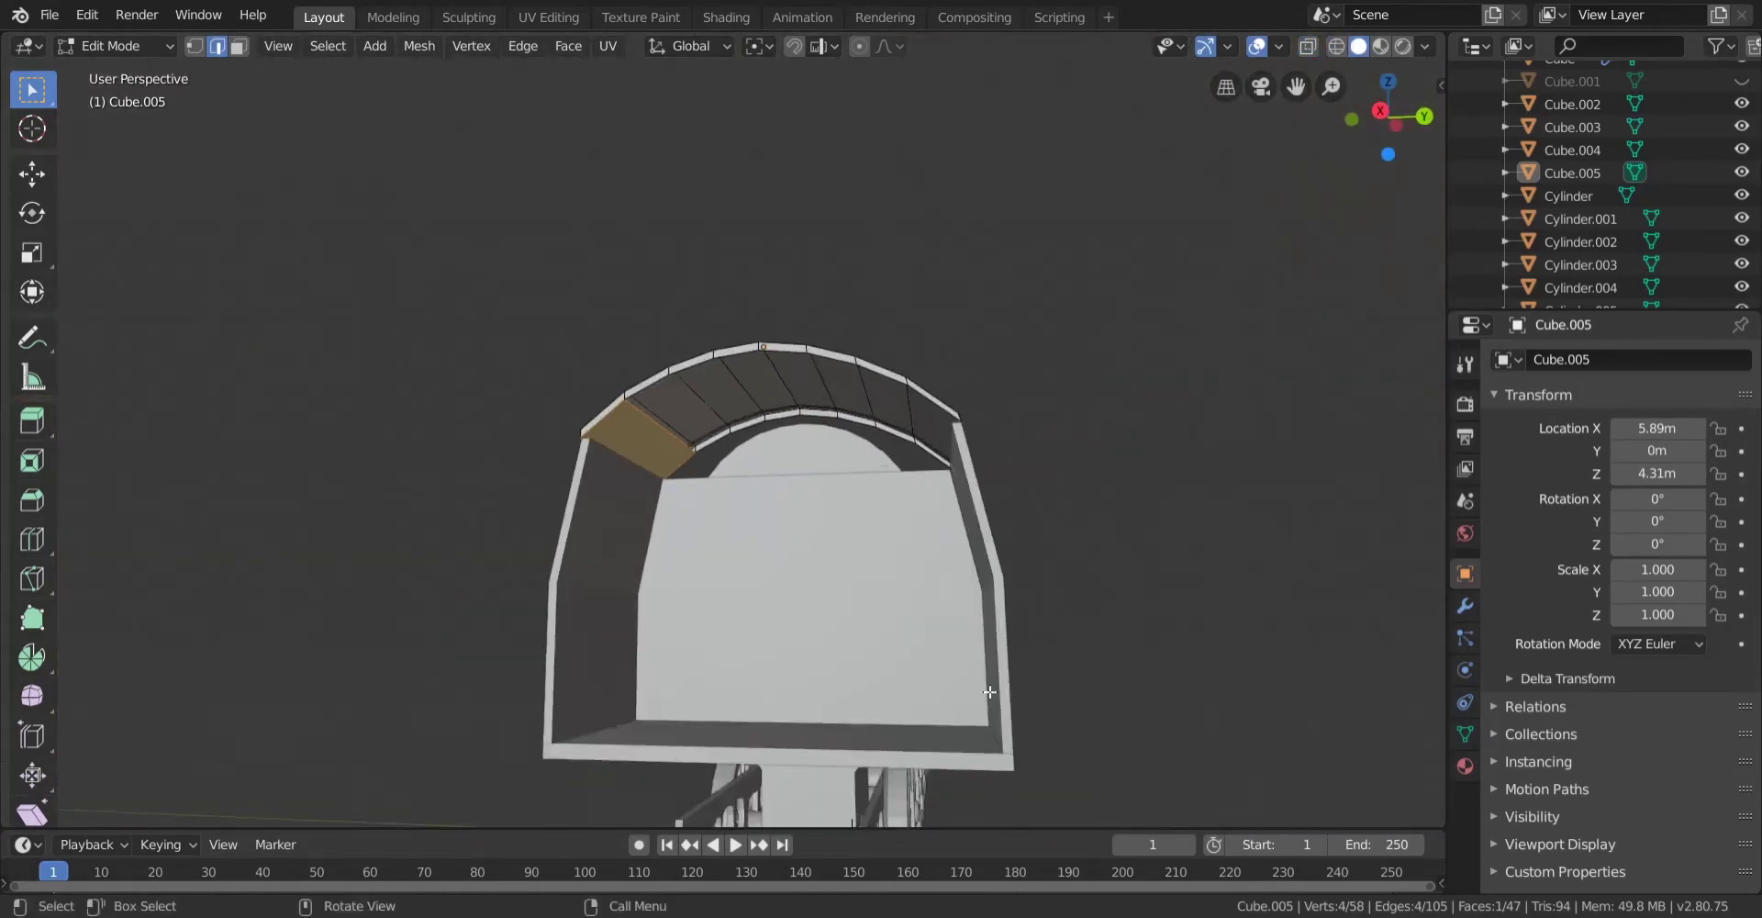
Fill the remaining underside panels one after another across the arch to the opposite edge of the roof.
{"action": "scroll", "coordinate": [512, 527], "scroll_direction": "up", "scroll_amount": 5}
{"action": "left_click", "coordinate": [466, 449]}
{"action": "middle_click_drag", "start_coordinate": [496, 437], "coordinate": [861, 377]}
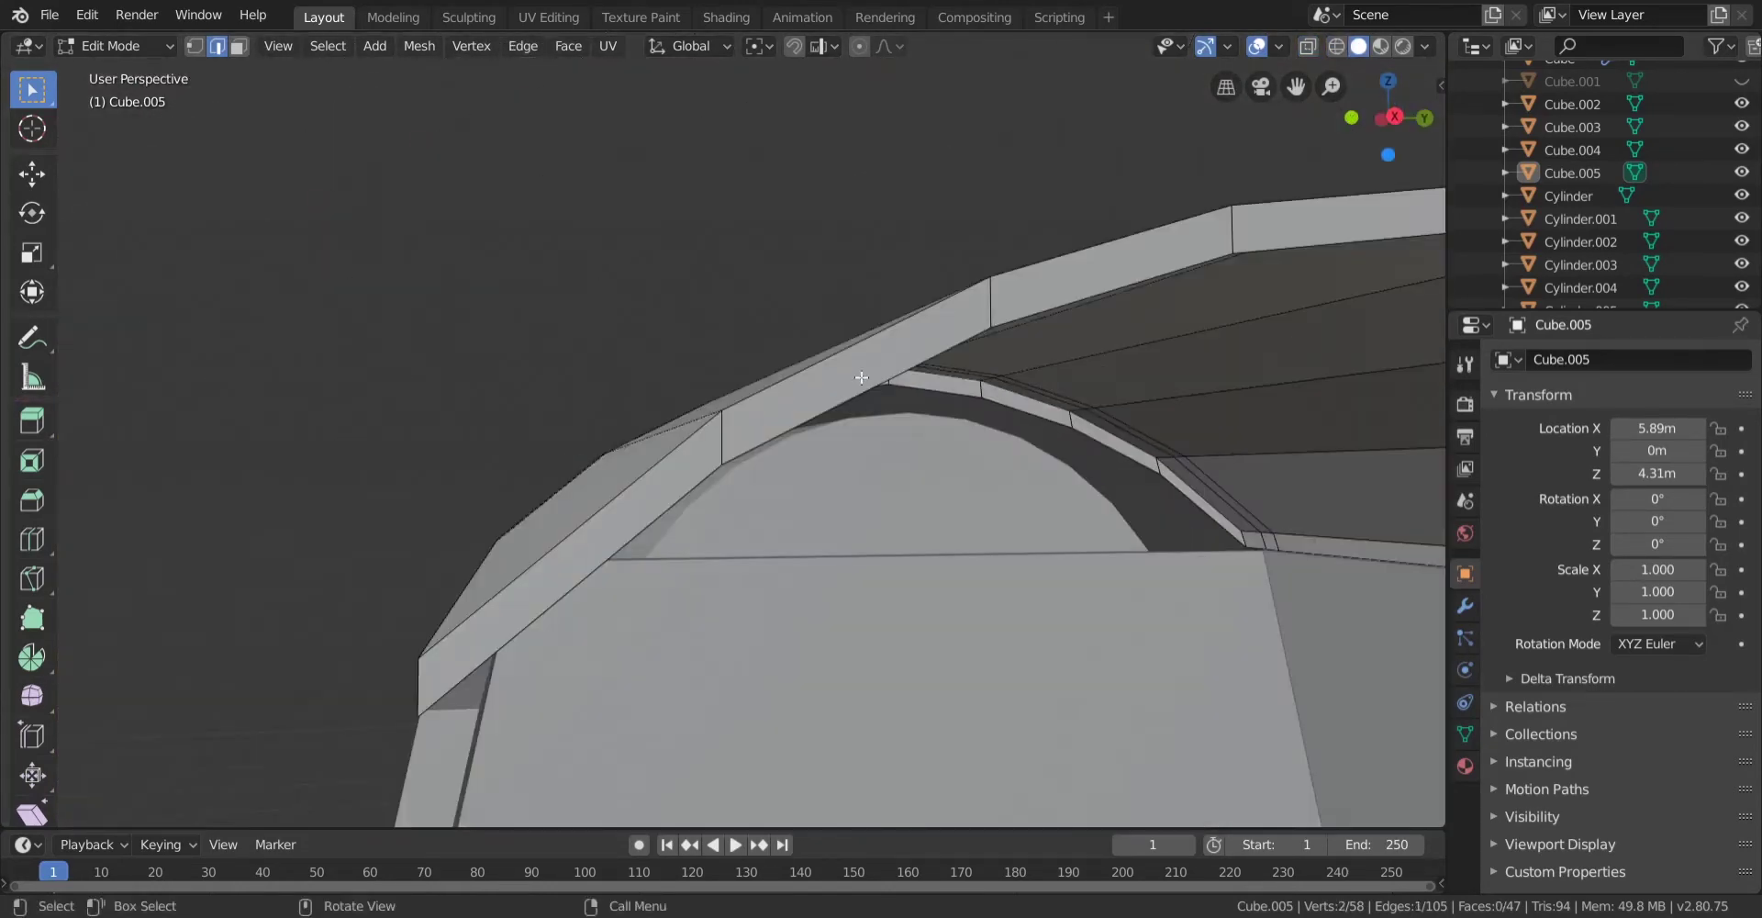
{"action": "left_click", "coordinate": [1396, 107]}
{"action": "key", "text": "shift+z"}
{"action": "scroll", "coordinate": [825, 578], "scroll_direction": "up", "scroll_amount": 1}
{"action": "middle_click_drag", "start_coordinate": [841, 585], "coordinate": [673, 413], "text": "shift"}
{"action": "scroll", "coordinate": [621, 490], "scroll_direction": "down", "scroll_amount": 1}
{"action": "key", "text": "shift+z"}
{"action": "scroll", "coordinate": [673, 413], "scroll_direction": "down", "scroll_amount": 6}
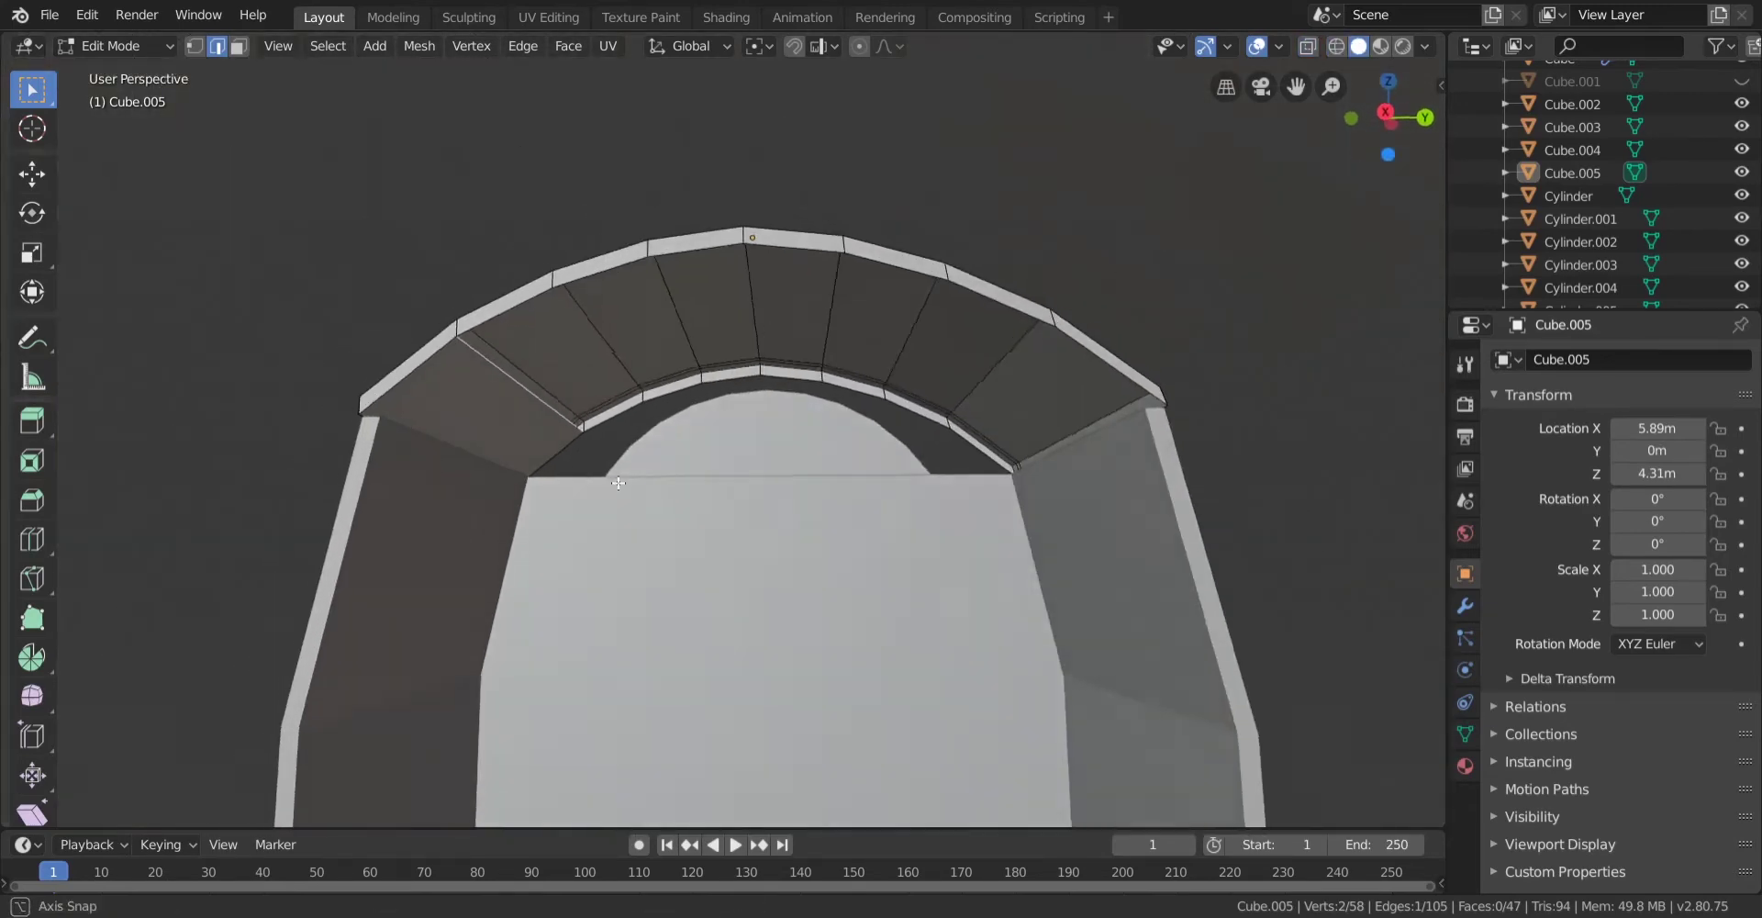
{"action": "middle_click_drag", "start_coordinate": [676, 499], "coordinate": [768, 552]}
{"action": "scroll", "coordinate": [389, 413], "scroll_direction": "up", "scroll_amount": 3}
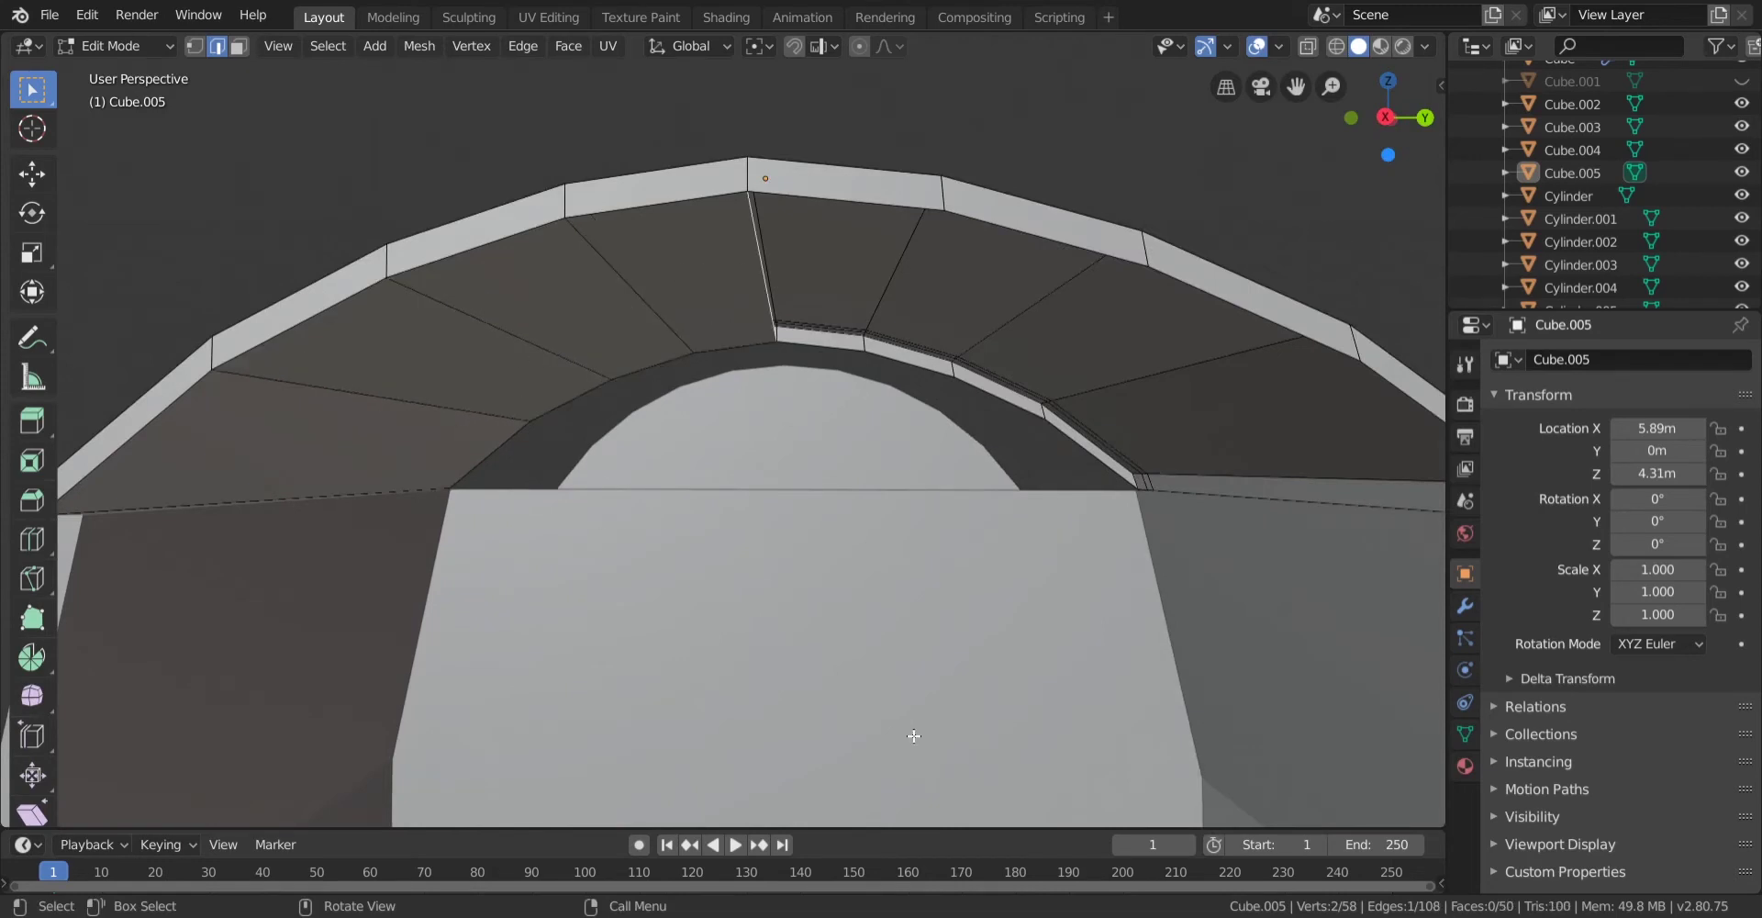
{"action": "scroll", "coordinate": [1148, 649], "scroll_direction": "down", "scroll_amount": 3}
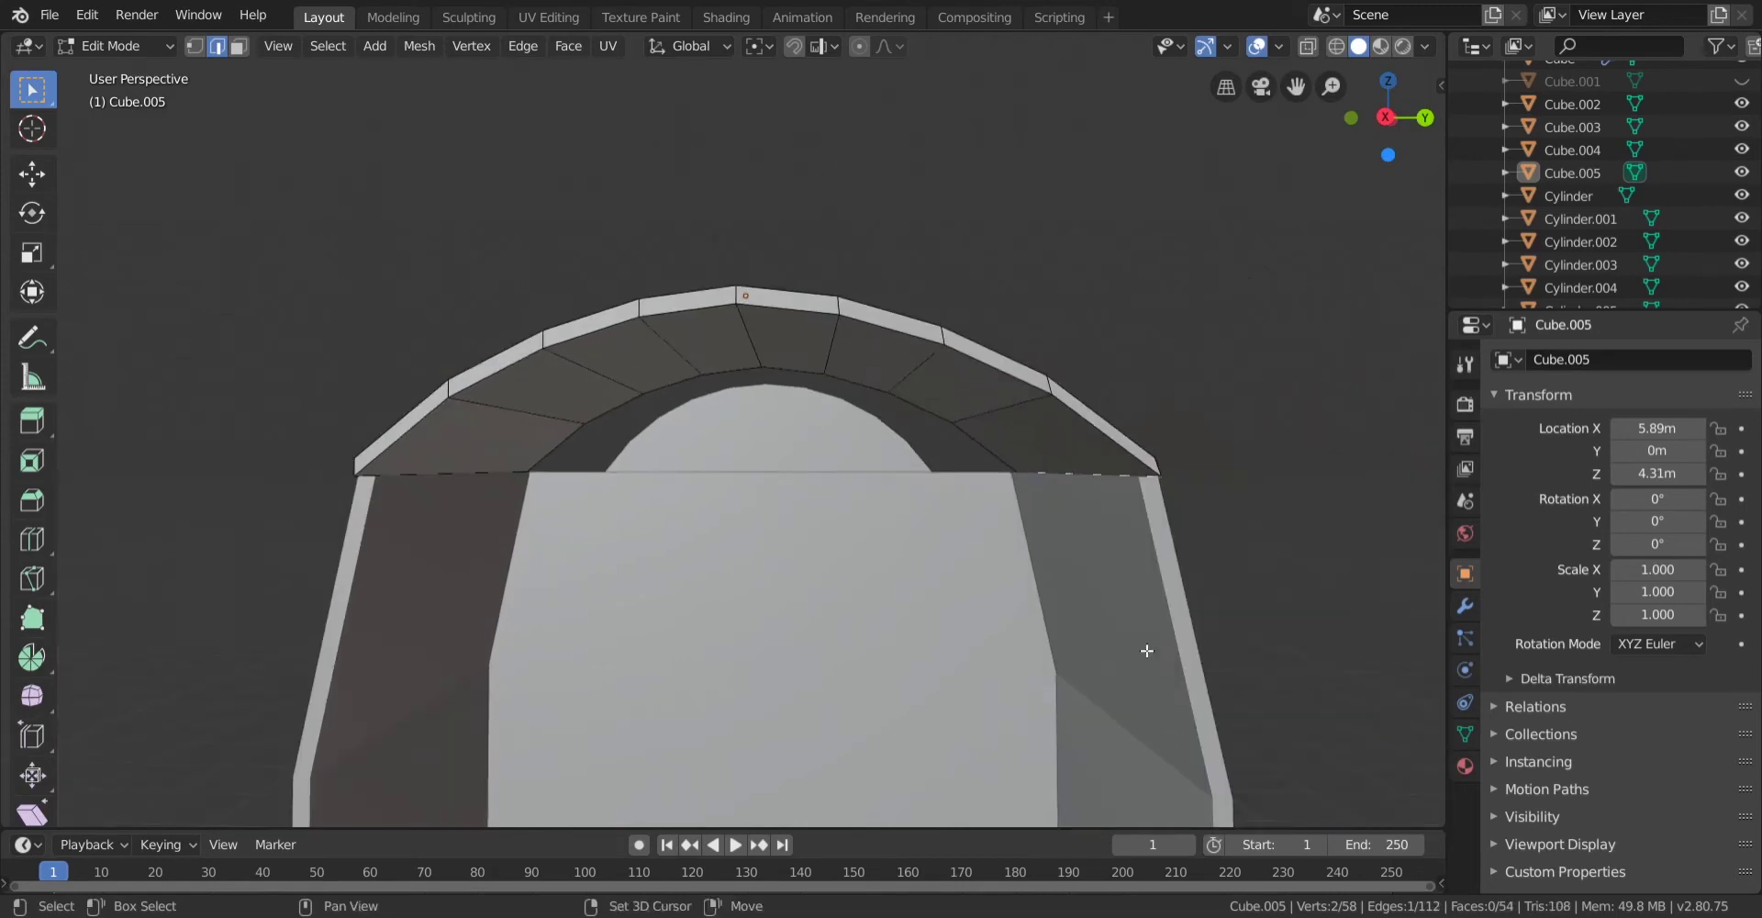
Select the arched edge loop around the roof above the cab's front wall, on the boiler side, and fill it with a face.
{"action": "key", "text": "Tab"}
{"action": "middle_click_drag", "start_coordinate": [1243, 511], "coordinate": [793, 532]}
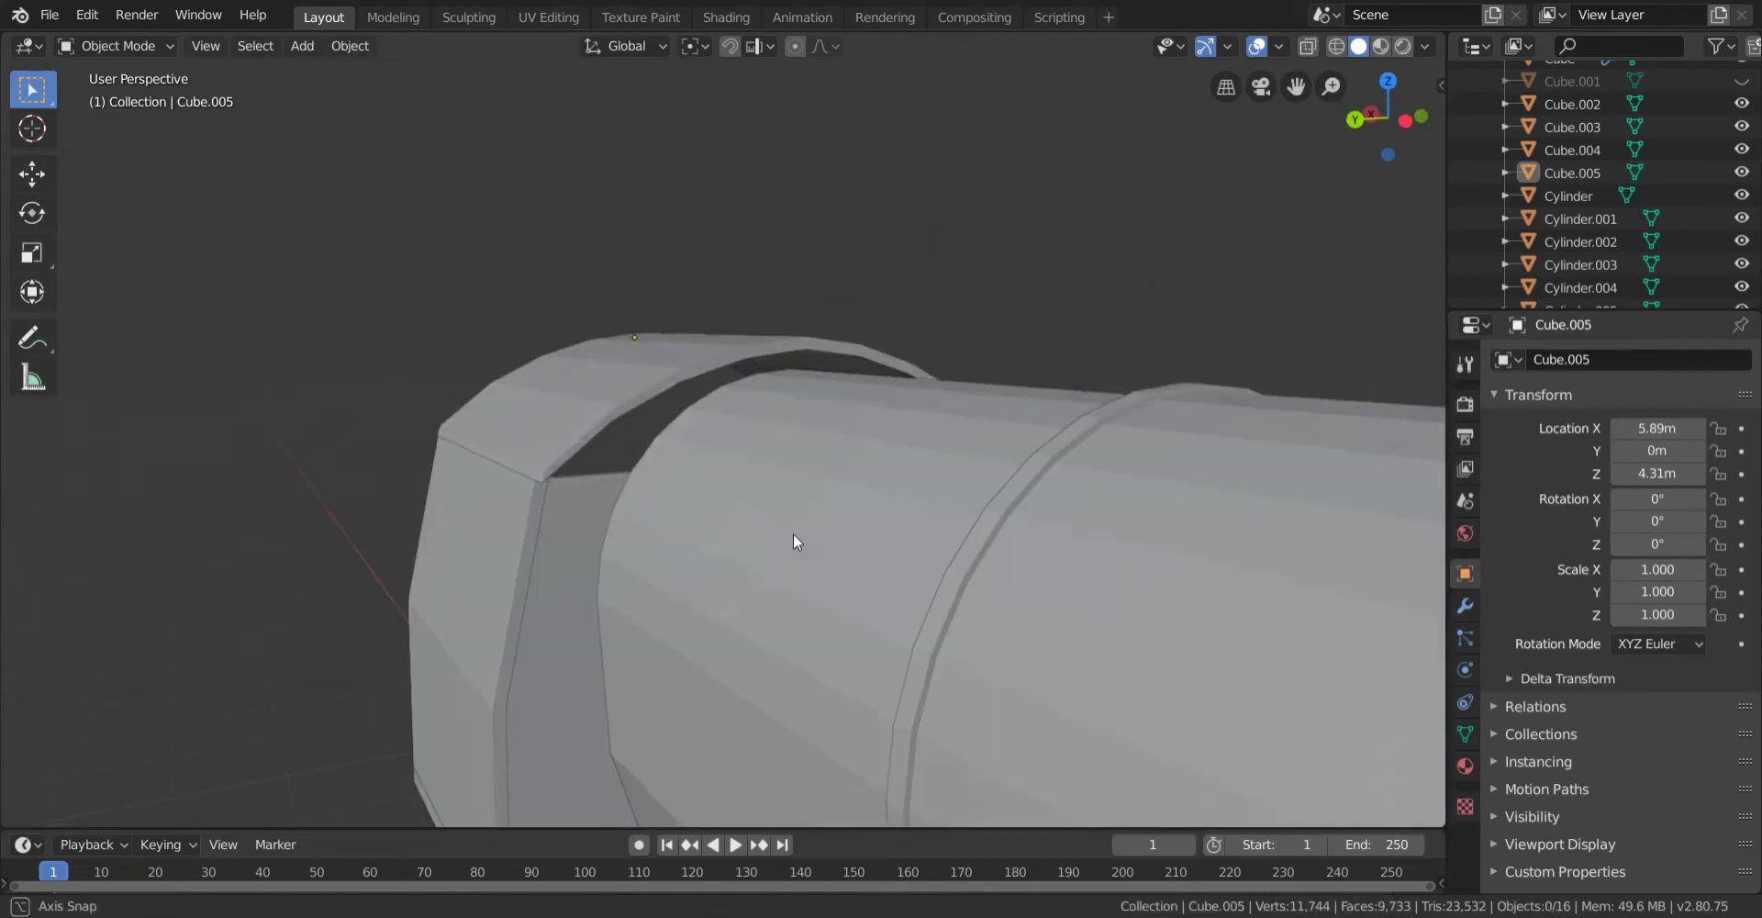
{"action": "scroll", "coordinate": [609, 350], "scroll_direction": "up", "scroll_amount": 4}
{"action": "left_click", "coordinate": [609, 341]}
{"action": "middle_click_drag", "start_coordinate": [651, 411], "coordinate": [508, 546]}
{"action": "key", "text": "Tab"}
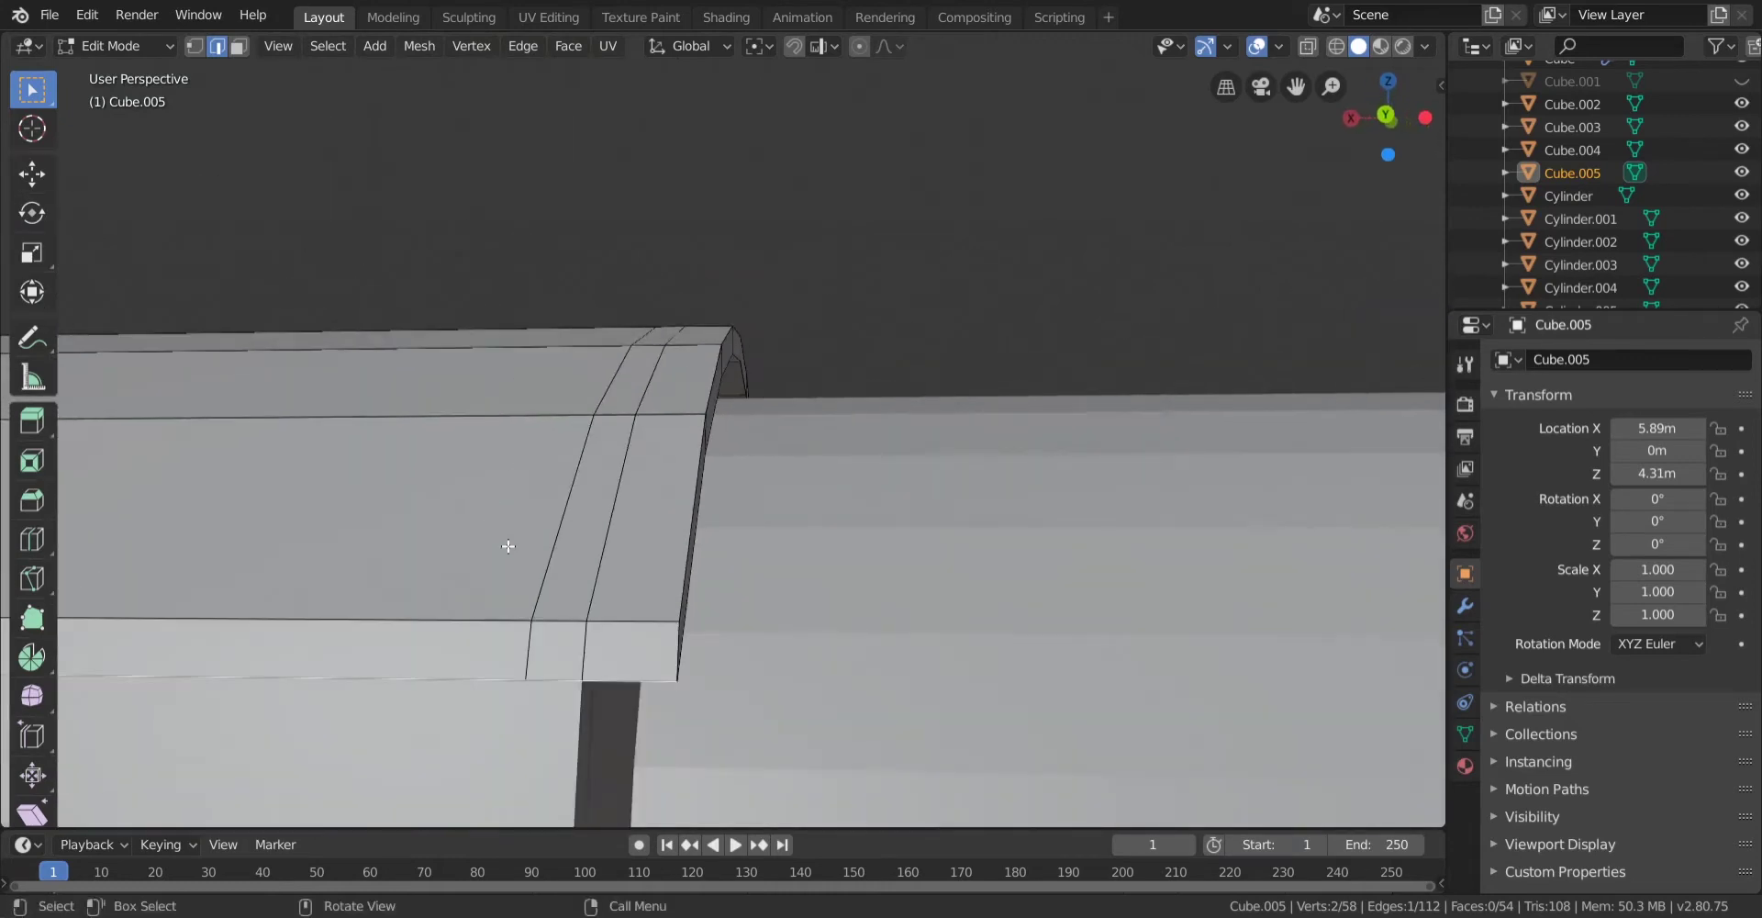
{"action": "key", "text": "alt+z"}
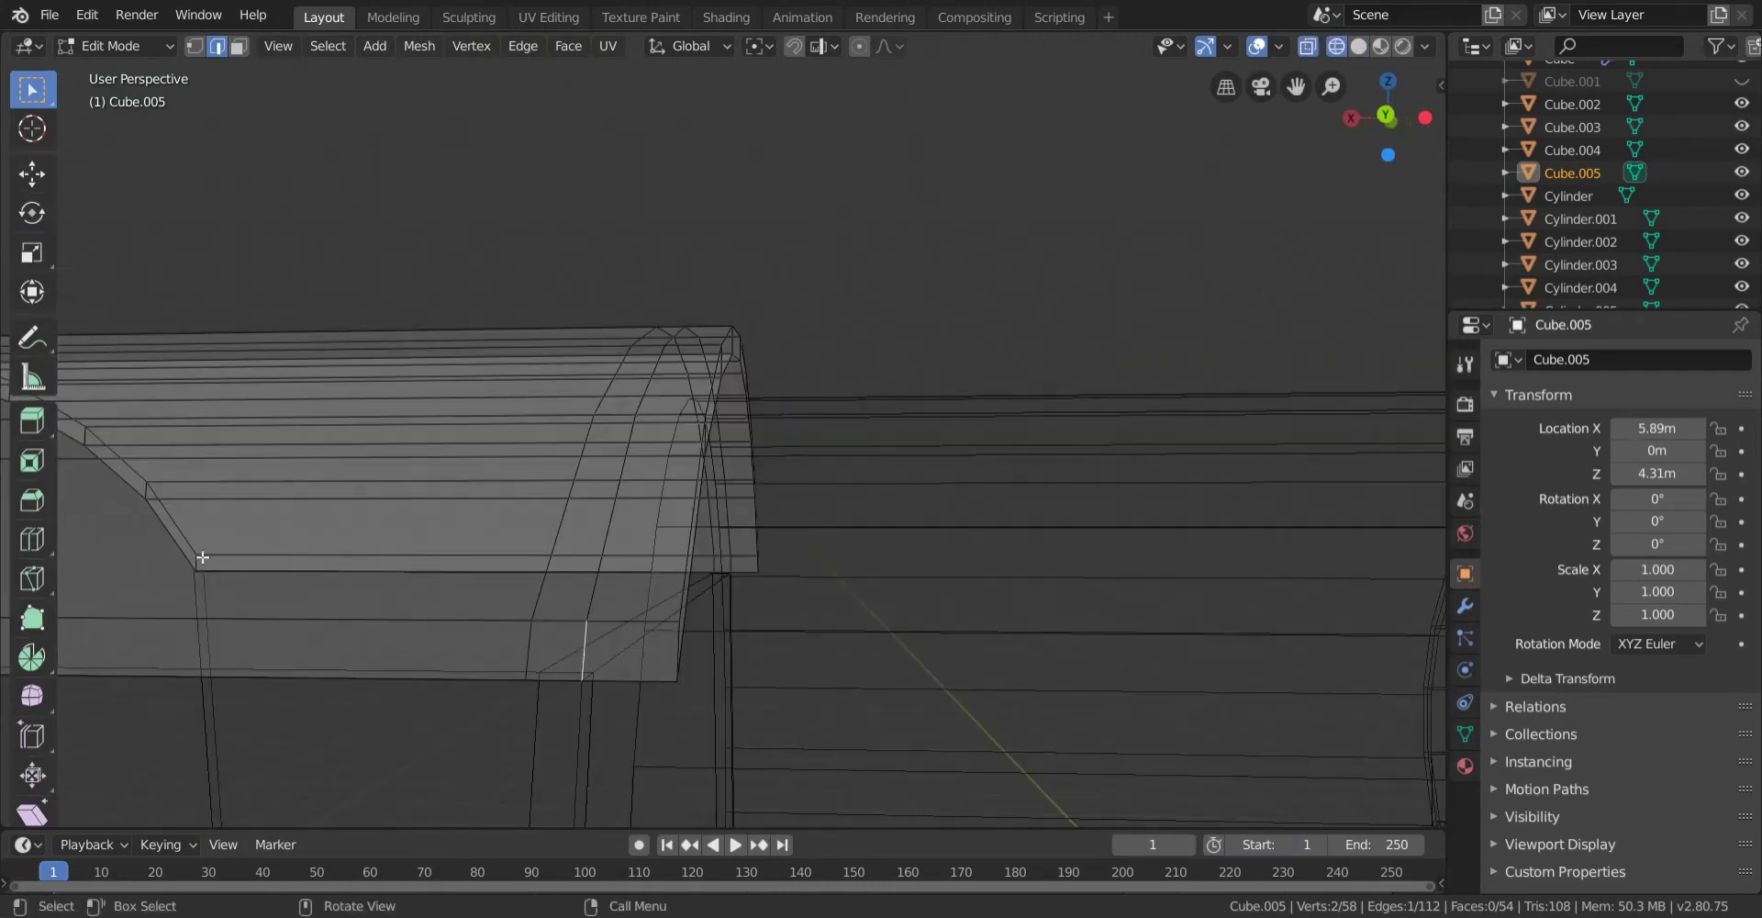
{"action": "left_click", "coordinate": [545, 588], "text": "alt"}
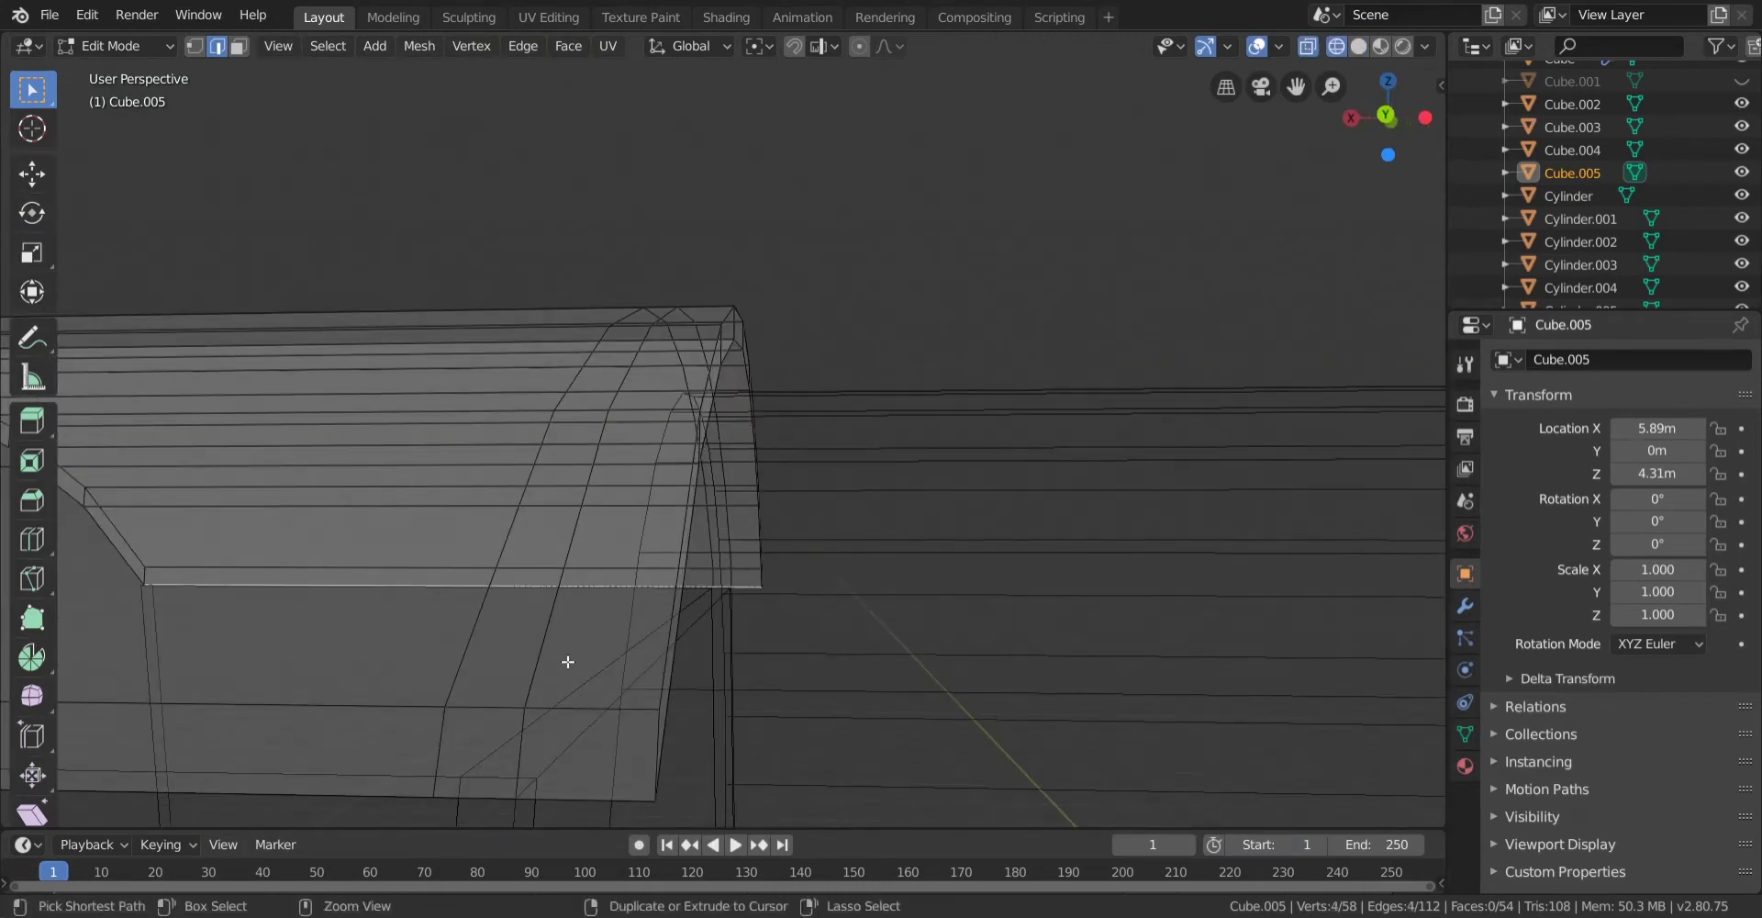
{"action": "left_click", "coordinate": [518, 692], "text": "alt"}
{"action": "left_click", "coordinate": [538, 678], "text": "alt+shift"}
{"action": "middle_click_drag", "start_coordinate": [630, 634], "coordinate": [692, 634]}
{"action": "key", "text": "f"}
{"action": "middle_click_drag", "start_coordinate": [685, 733], "coordinate": [660, 704]}
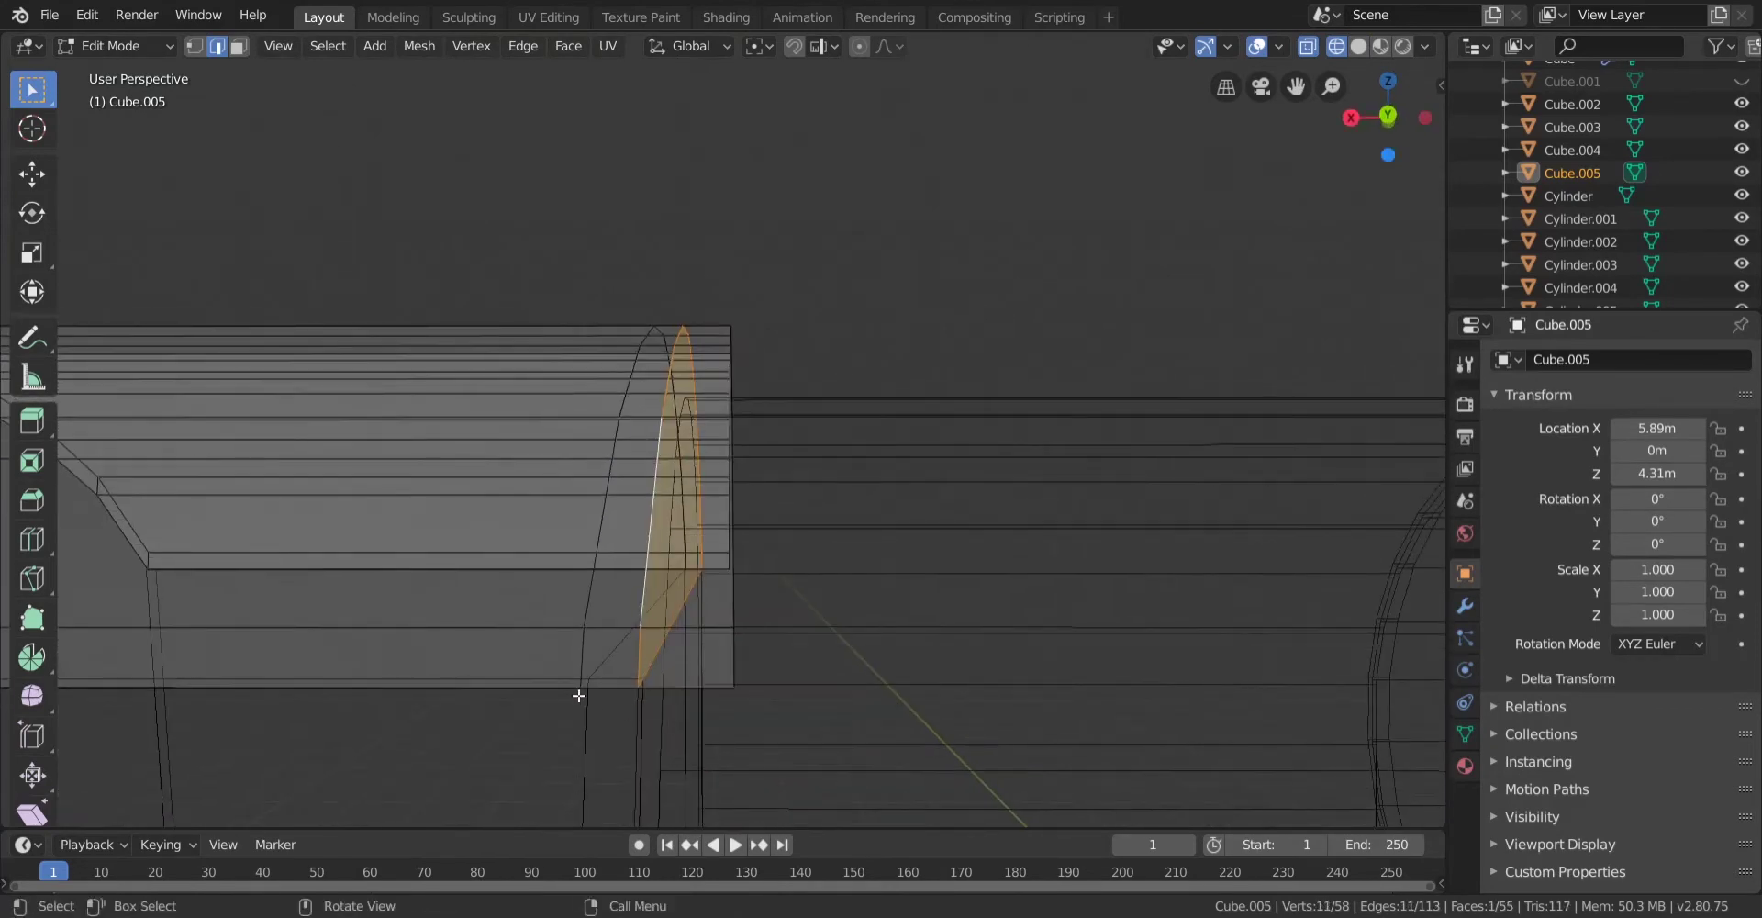
Fill the neighbouring arched roof loop on the cab side of the front wall with a second face and check the closed gap.
{"action": "left_click", "coordinate": [577, 675], "text": "alt"}
{"action": "key", "text": "f"}
{"action": "key", "text": "shift+z"}
{"action": "scroll", "coordinate": [834, 607], "scroll_direction": "down", "scroll_amount": 5}
{"action": "middle_click_drag", "start_coordinate": [834, 607], "coordinate": [1193, 204]}
{"action": "key", "text": "Tab"}
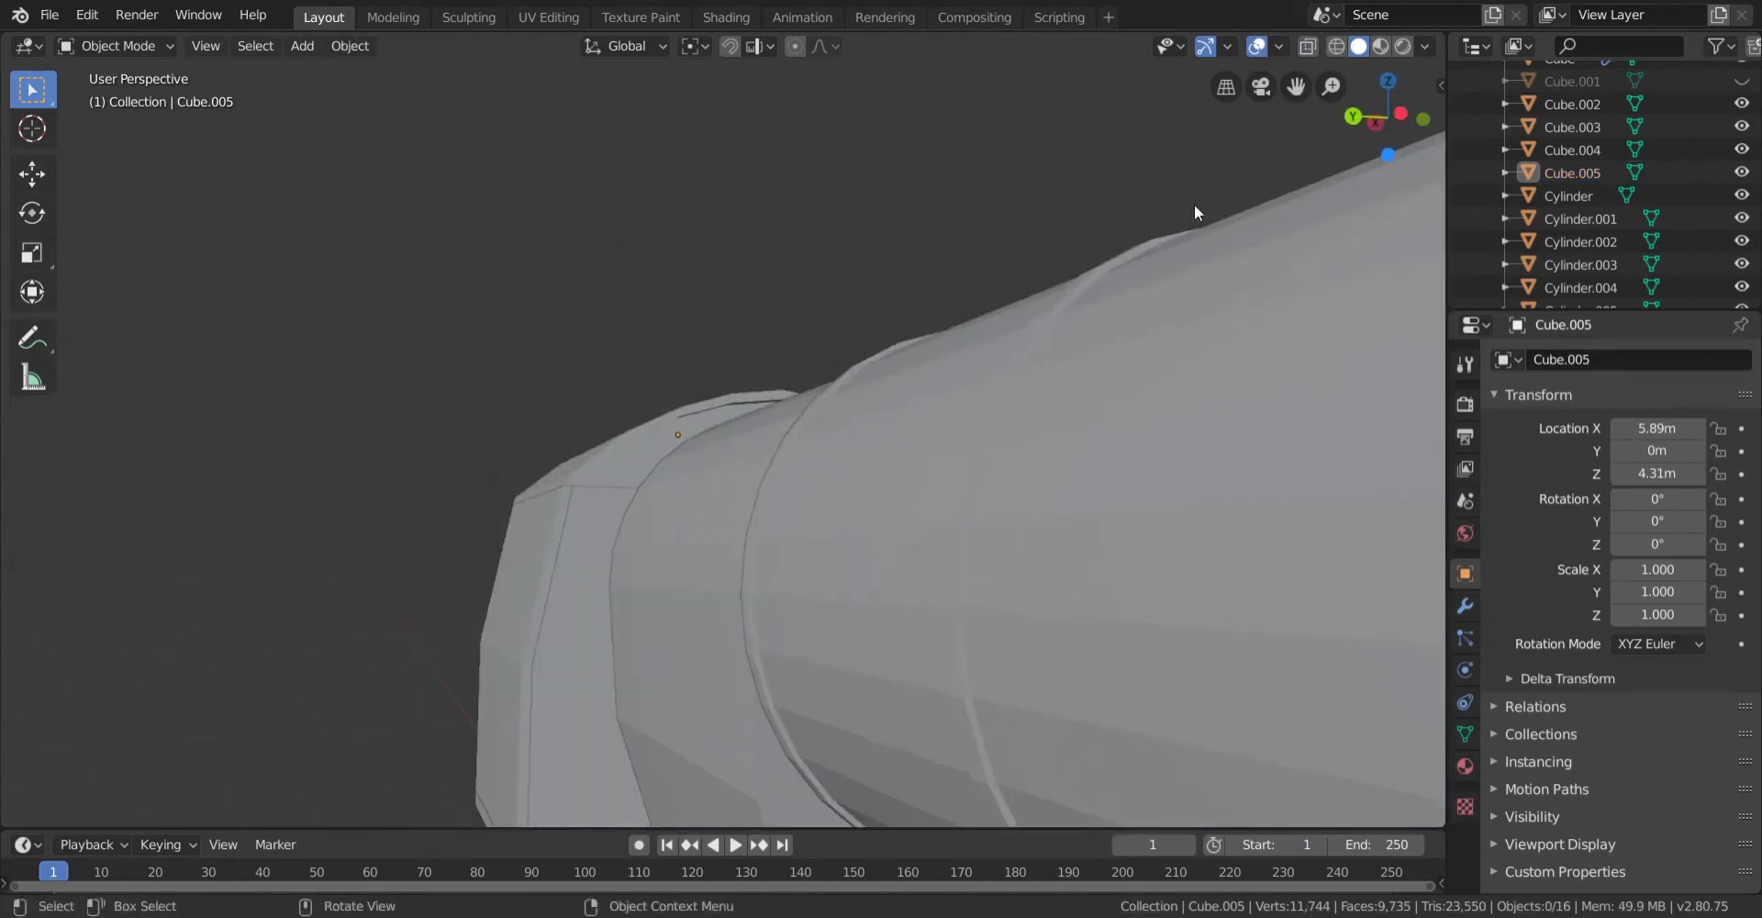
In the back view, select the rear end of the roof and extrude it 0.72 m rearward over the blueprint.
{"action": "left_click", "coordinate": [1351, 115]}
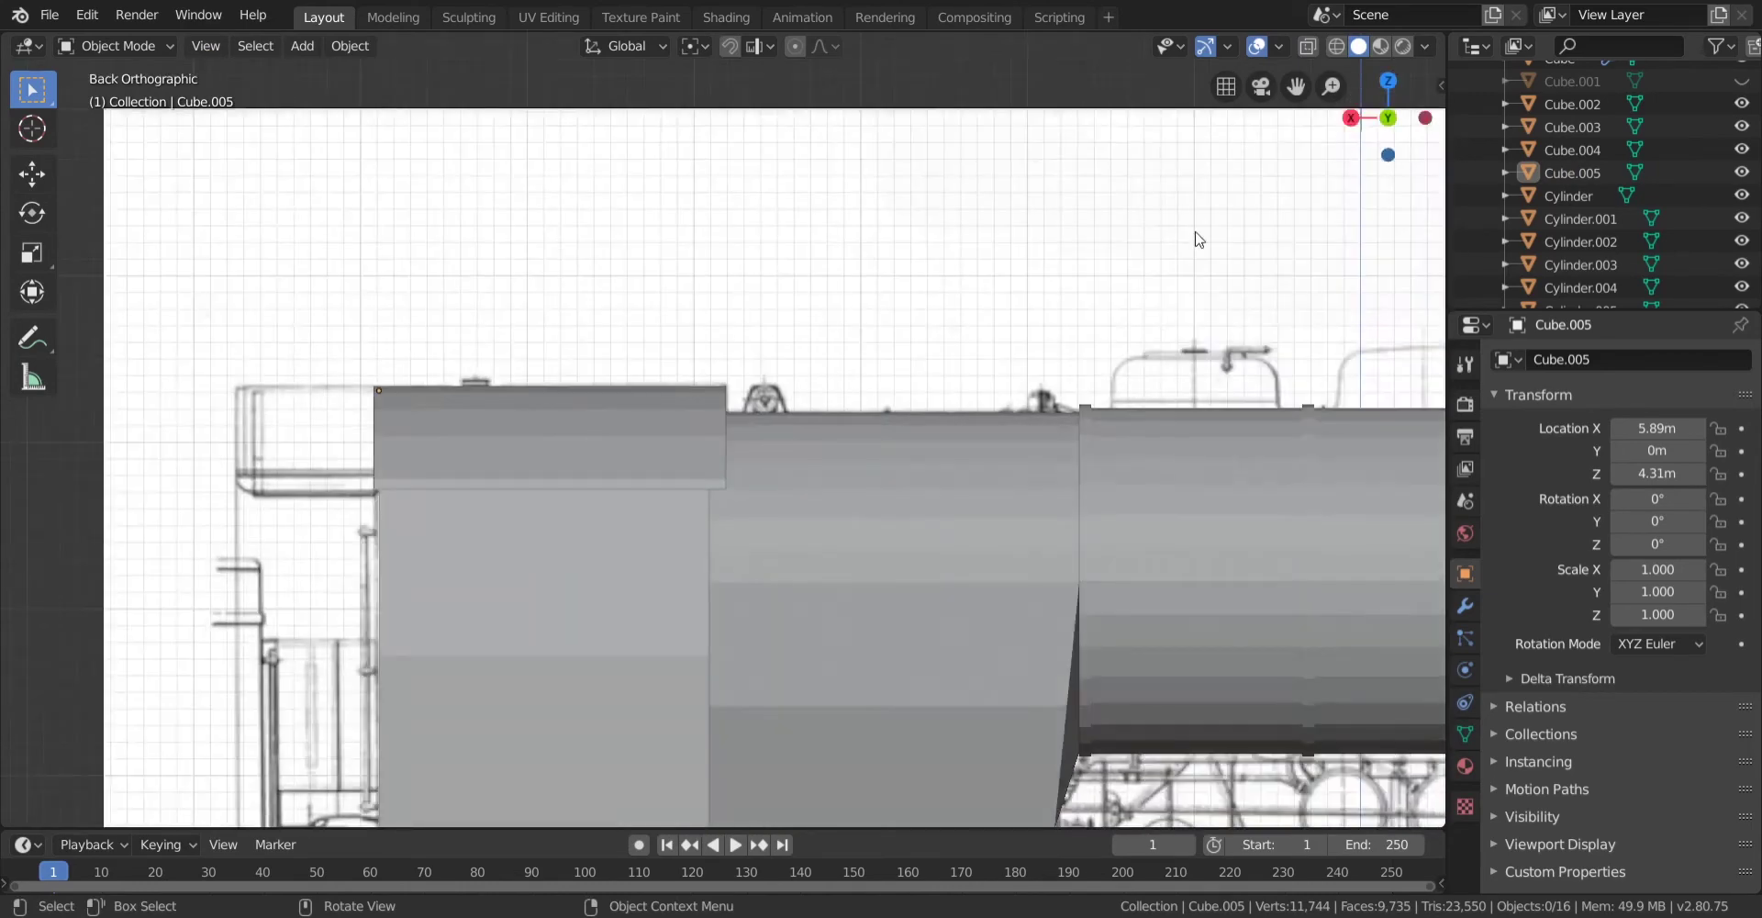
{"action": "key", "text": "Tab"}
{"action": "key", "text": "shift+z"}
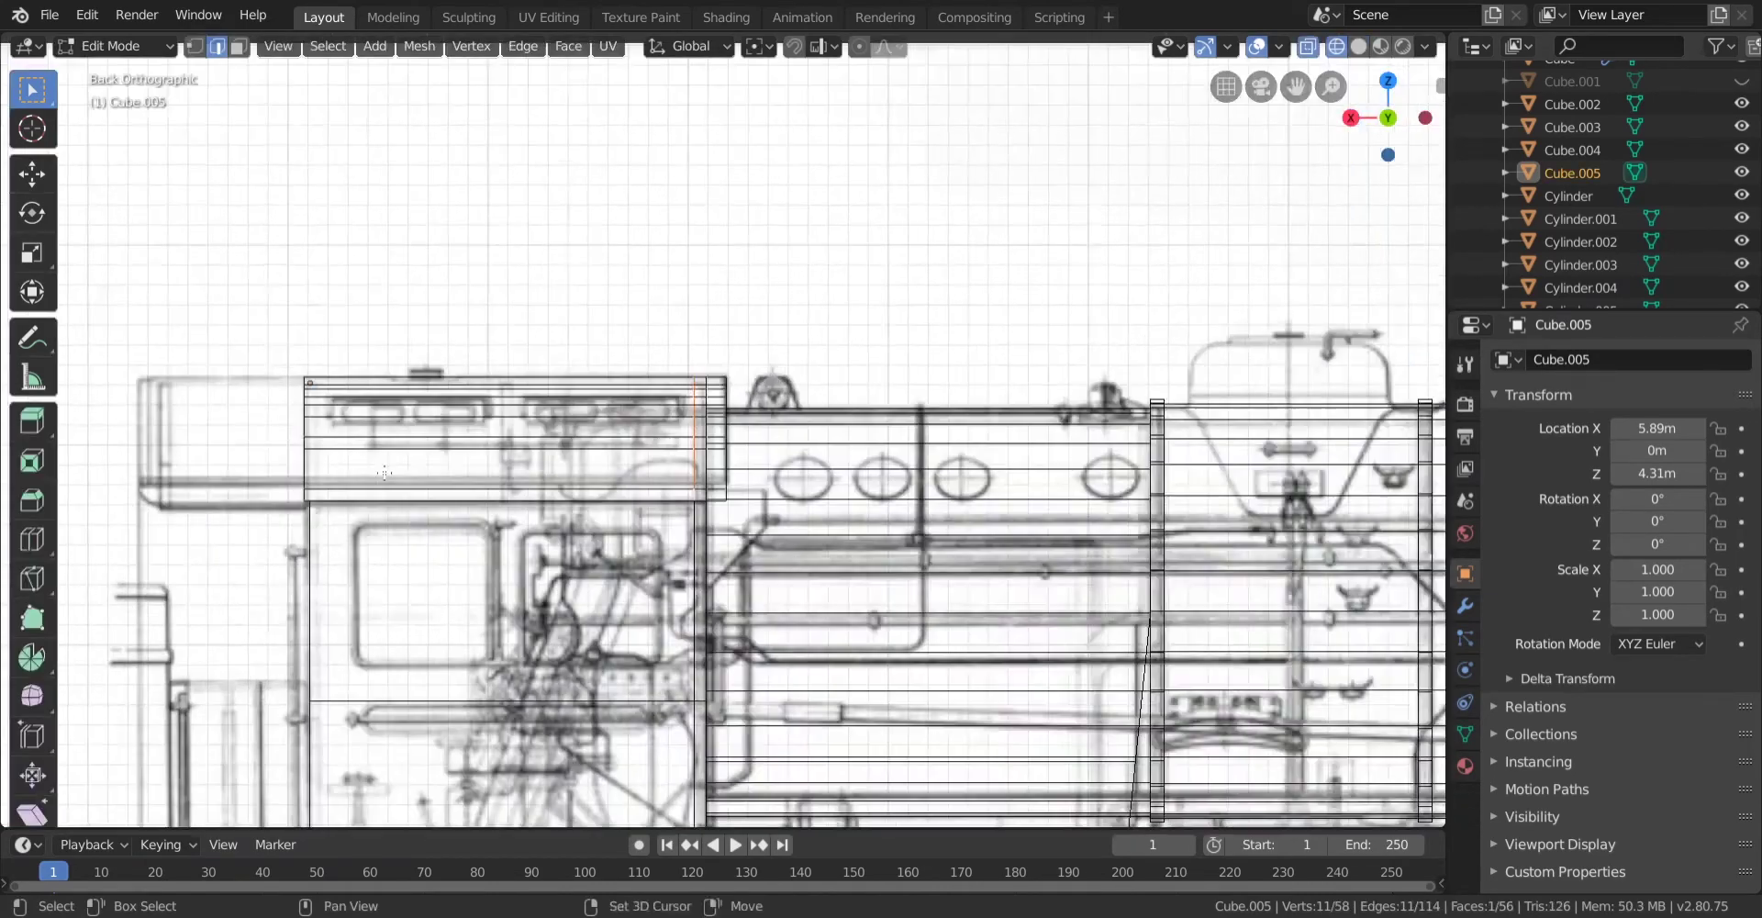
{"action": "scroll", "coordinate": [950, 424], "scroll_direction": "up", "scroll_amount": 5}
{"action": "scroll", "coordinate": [721, 431], "scroll_direction": "up", "scroll_amount": 3}
{"action": "scroll", "coordinate": [720, 431], "scroll_direction": "down", "scroll_amount": 3}
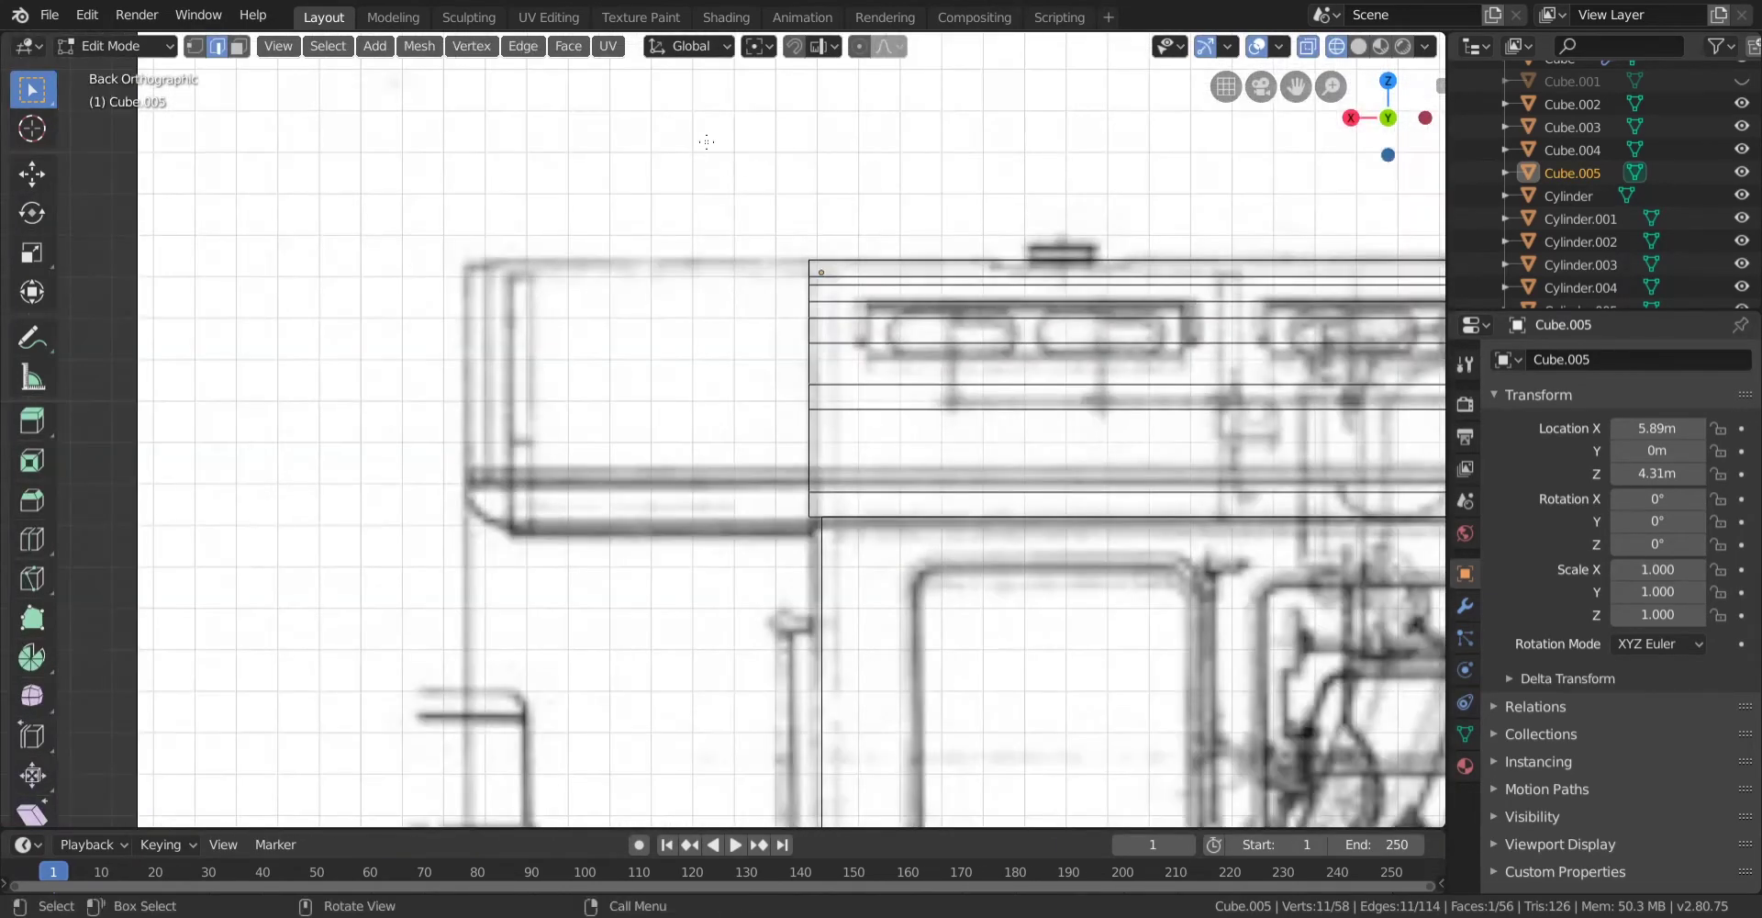
{"action": "left_click_drag", "start_coordinate": [713, 127], "coordinate": [869, 558]}
{"action": "key", "text": "e"}
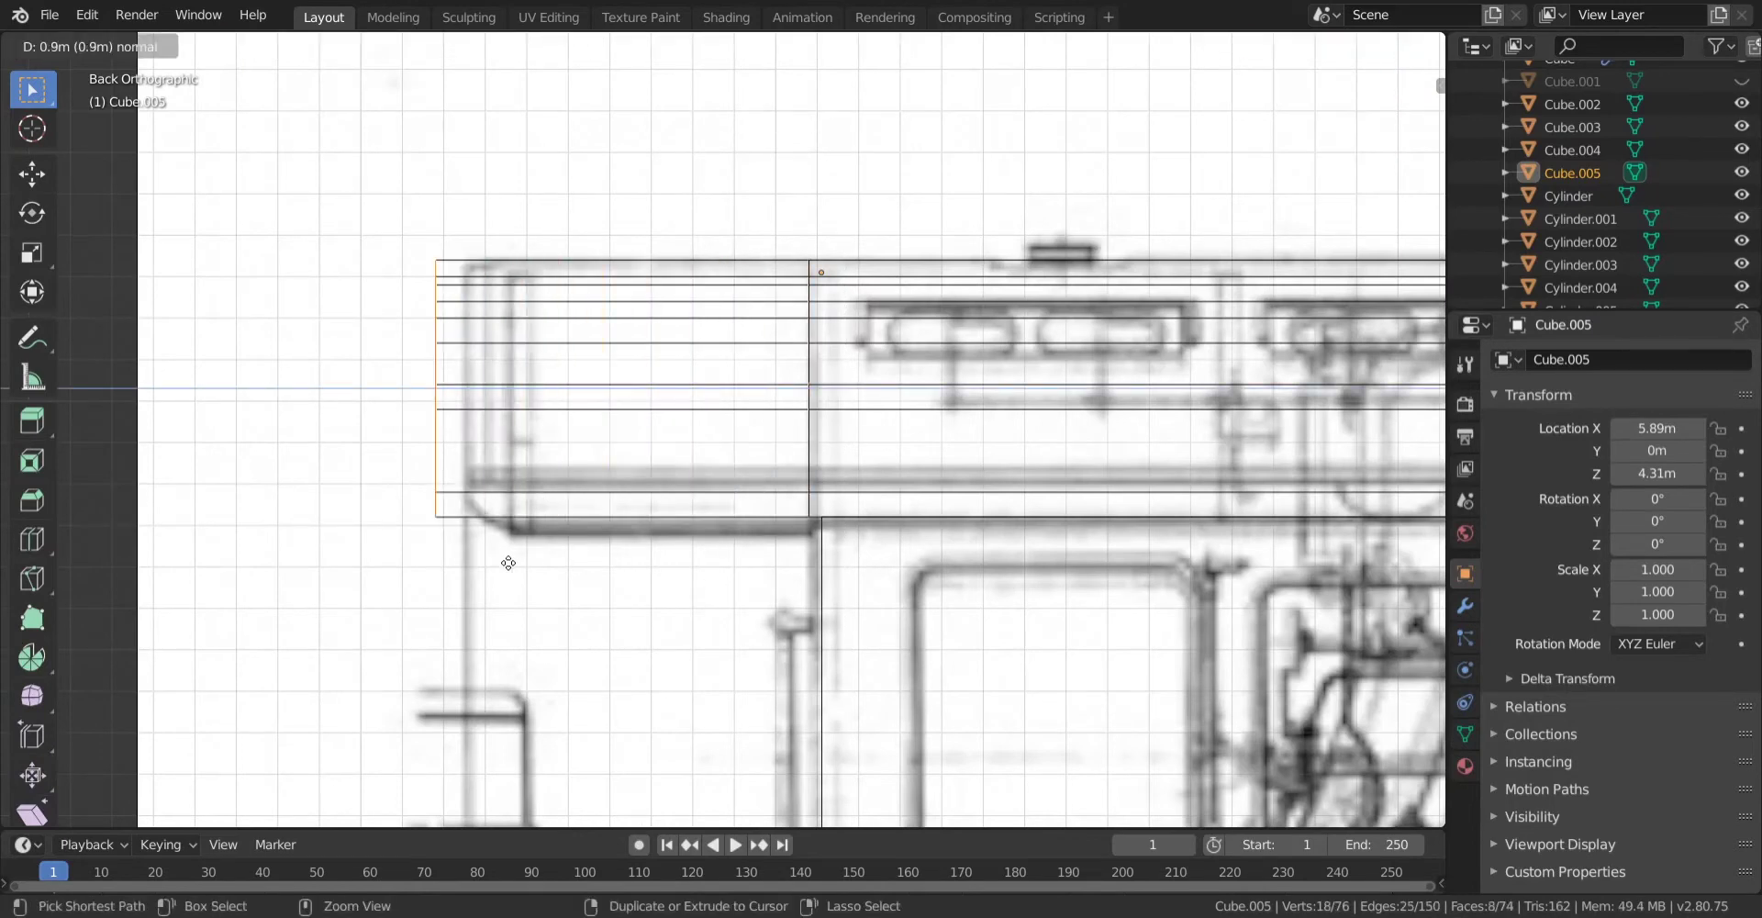
{"action": "left_click", "coordinate": [564, 572]}
{"action": "scroll", "coordinate": [388, 441], "scroll_direction": "up", "scroll_amount": 2}
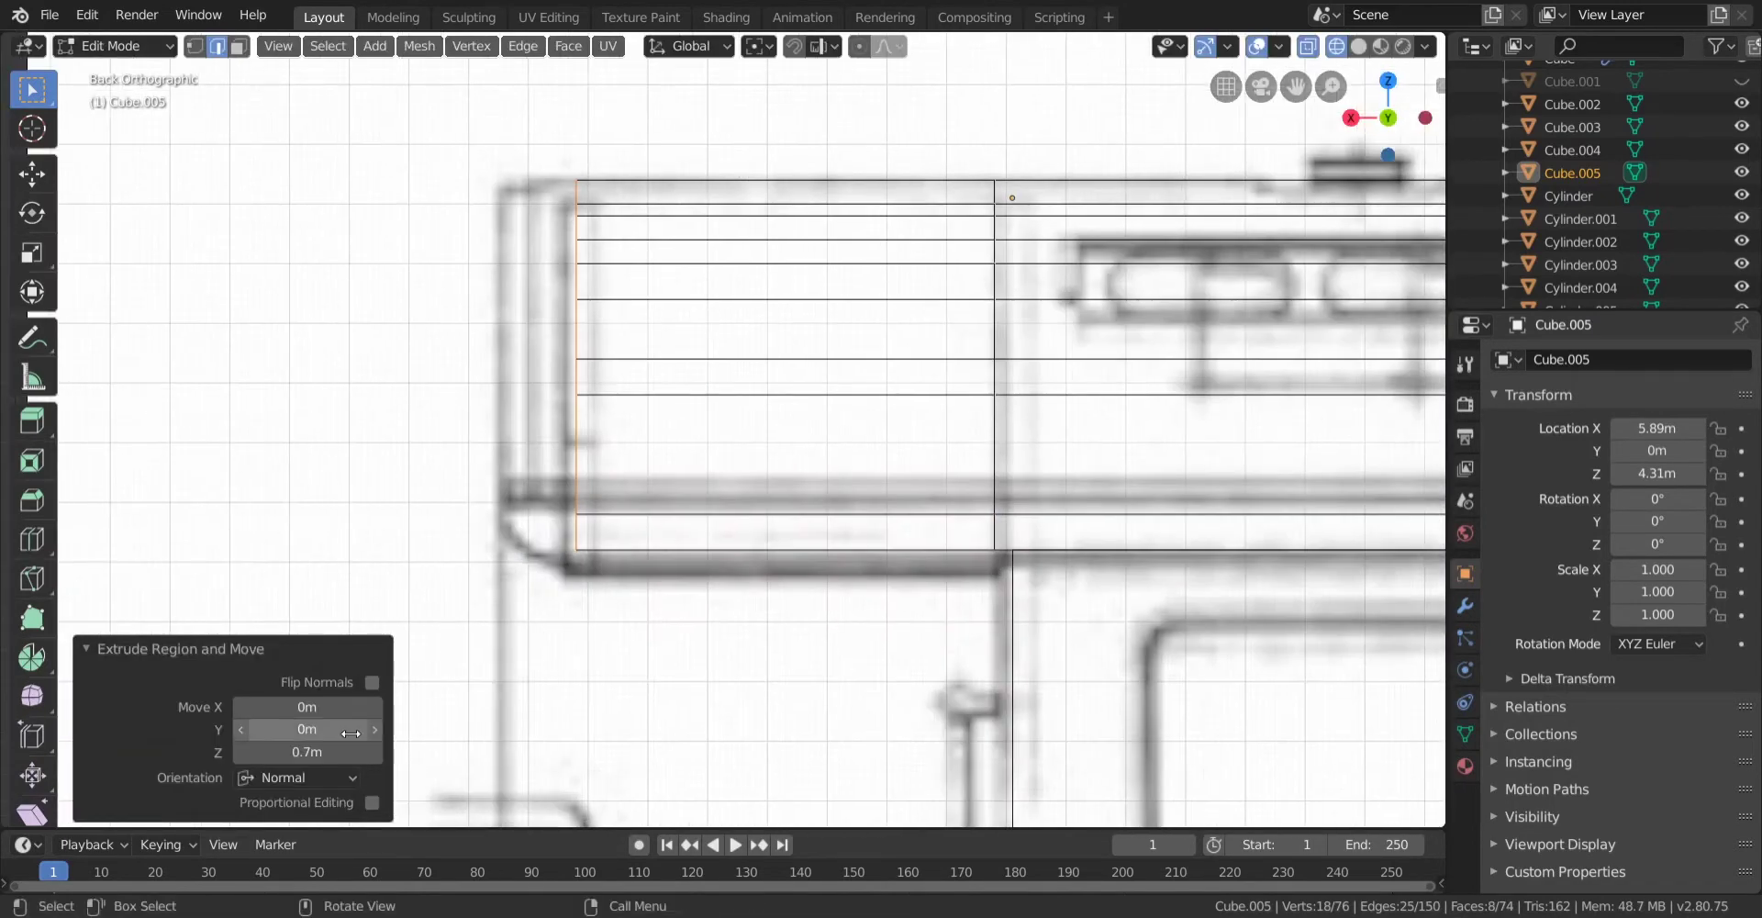
{"action": "left_click_drag", "start_coordinate": [374, 754], "coordinate": [384, 755]}
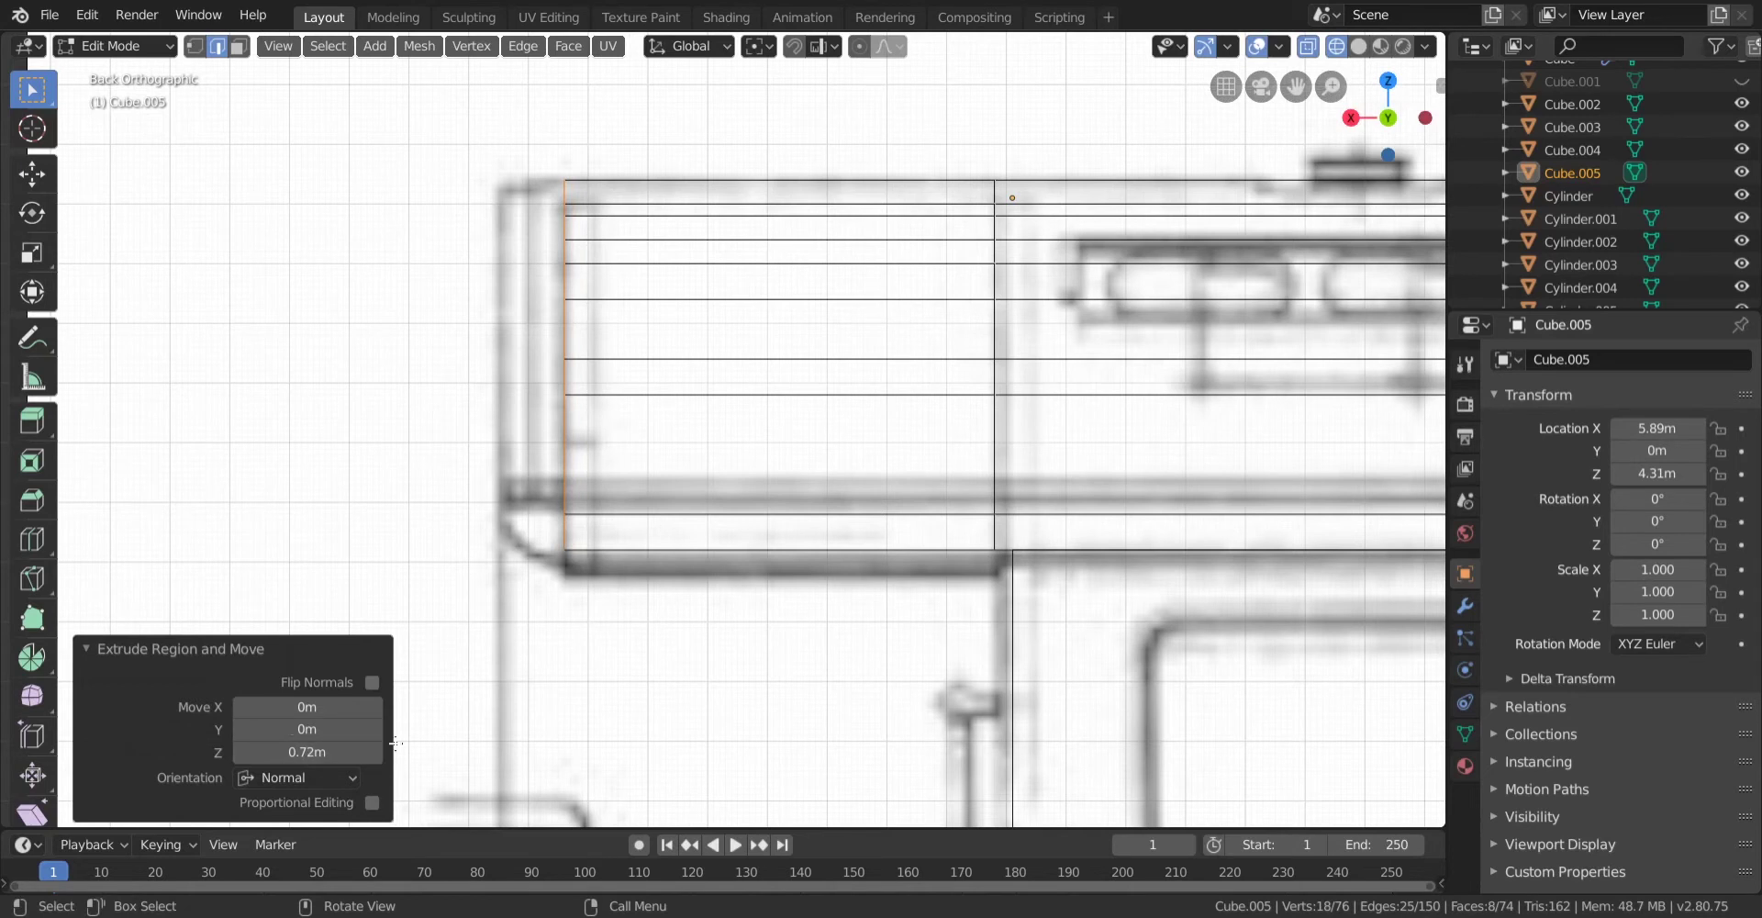
Extrude the roof's rear end once more, using Global orientation and 0.1 m along X.
{"action": "left_click", "coordinate": [303, 777]}
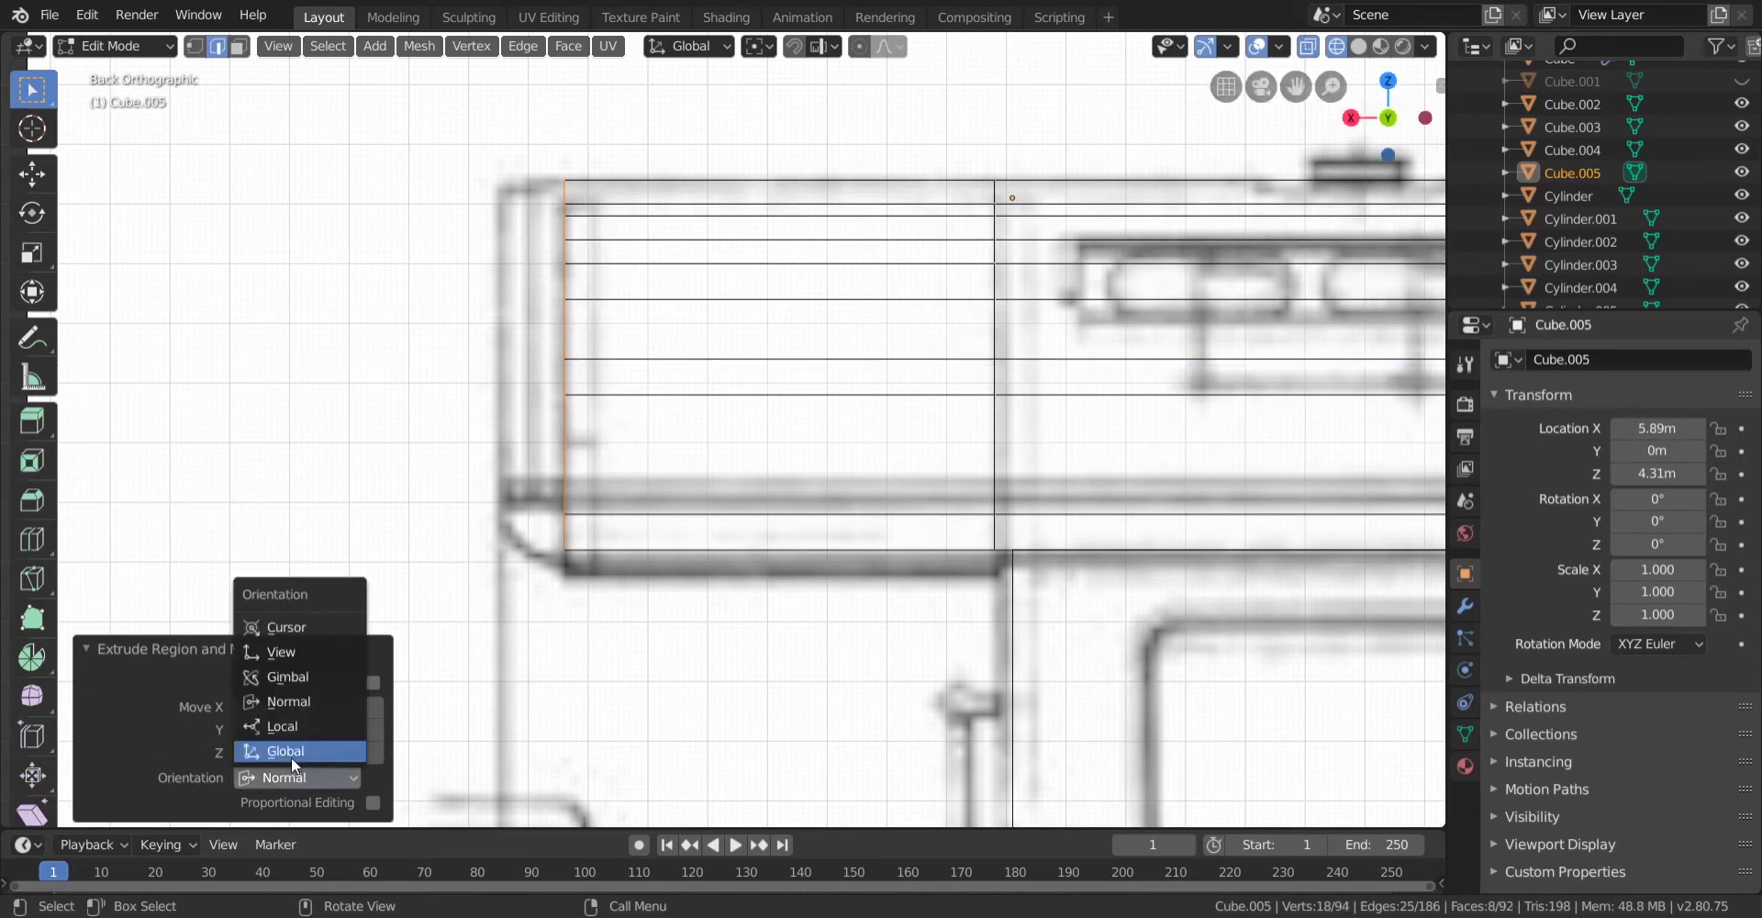
{"action": "left_click", "coordinate": [294, 789]}
{"action": "left_click_drag", "start_coordinate": [308, 707], "coordinate": [321, 706]}
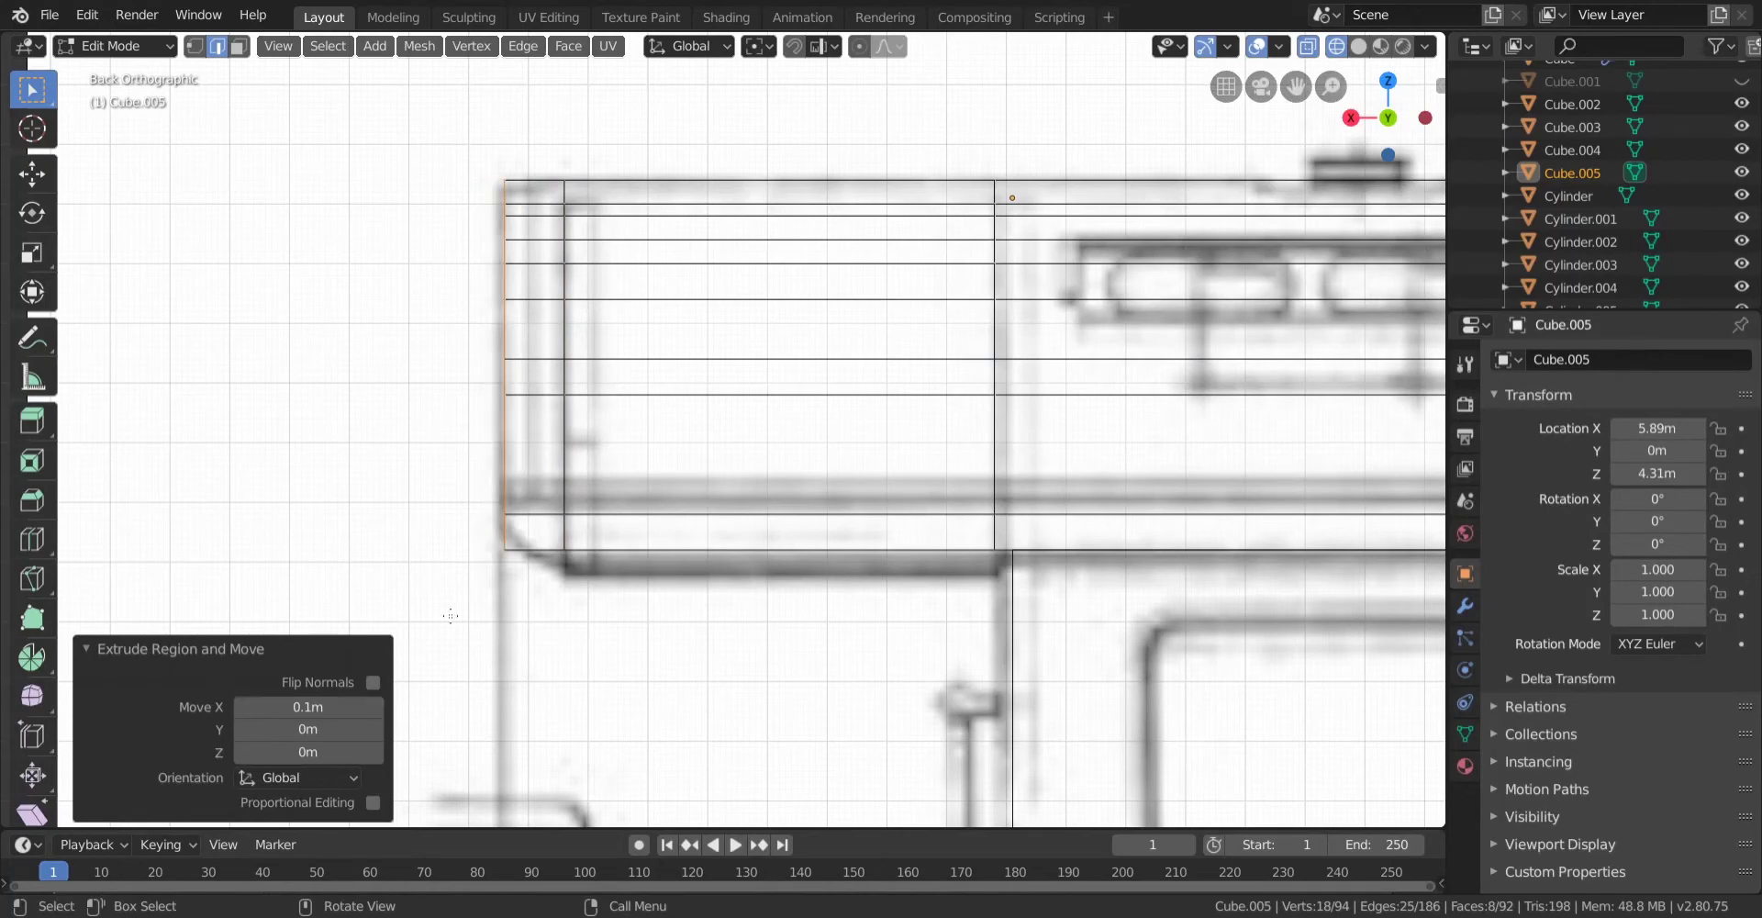
{"action": "scroll", "coordinate": [547, 597], "scroll_direction": "up", "scroll_amount": 5}
{"action": "left_click_drag", "start_coordinate": [506, 579], "coordinate": [590, 671]}
{"action": "key", "text": "g"}
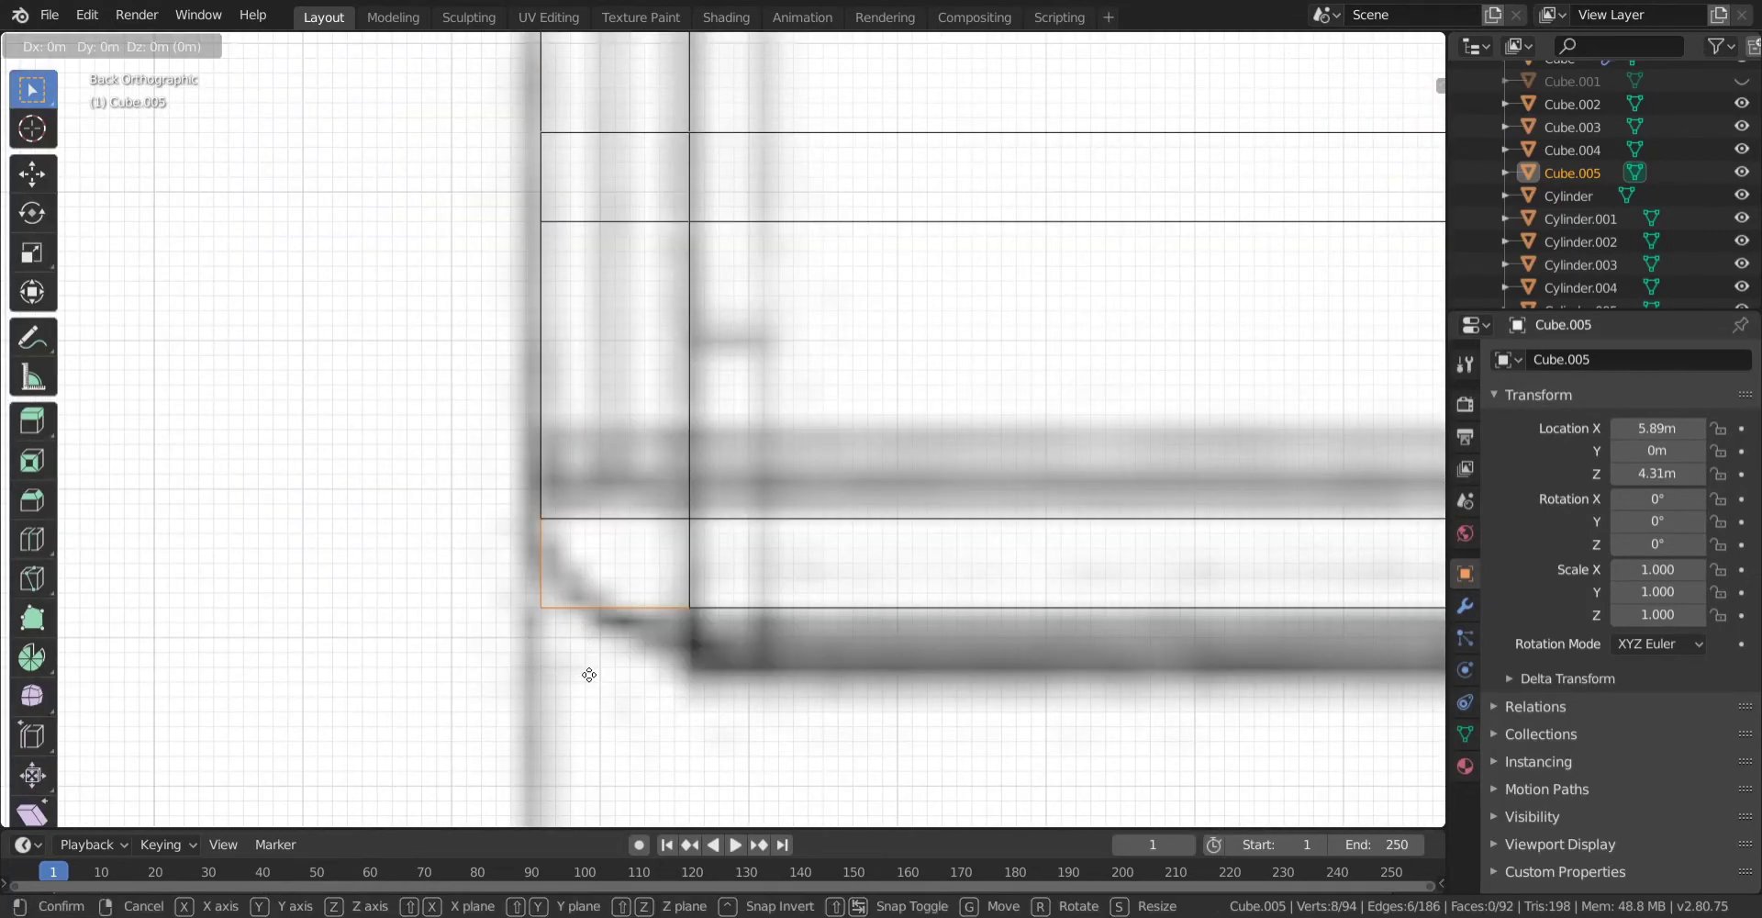
{"action": "left_click", "coordinate": [578, 643]}
{"action": "key", "text": "ctrl+z"}
{"action": "scroll", "coordinate": [507, 635], "scroll_direction": "up", "scroll_amount": 2}
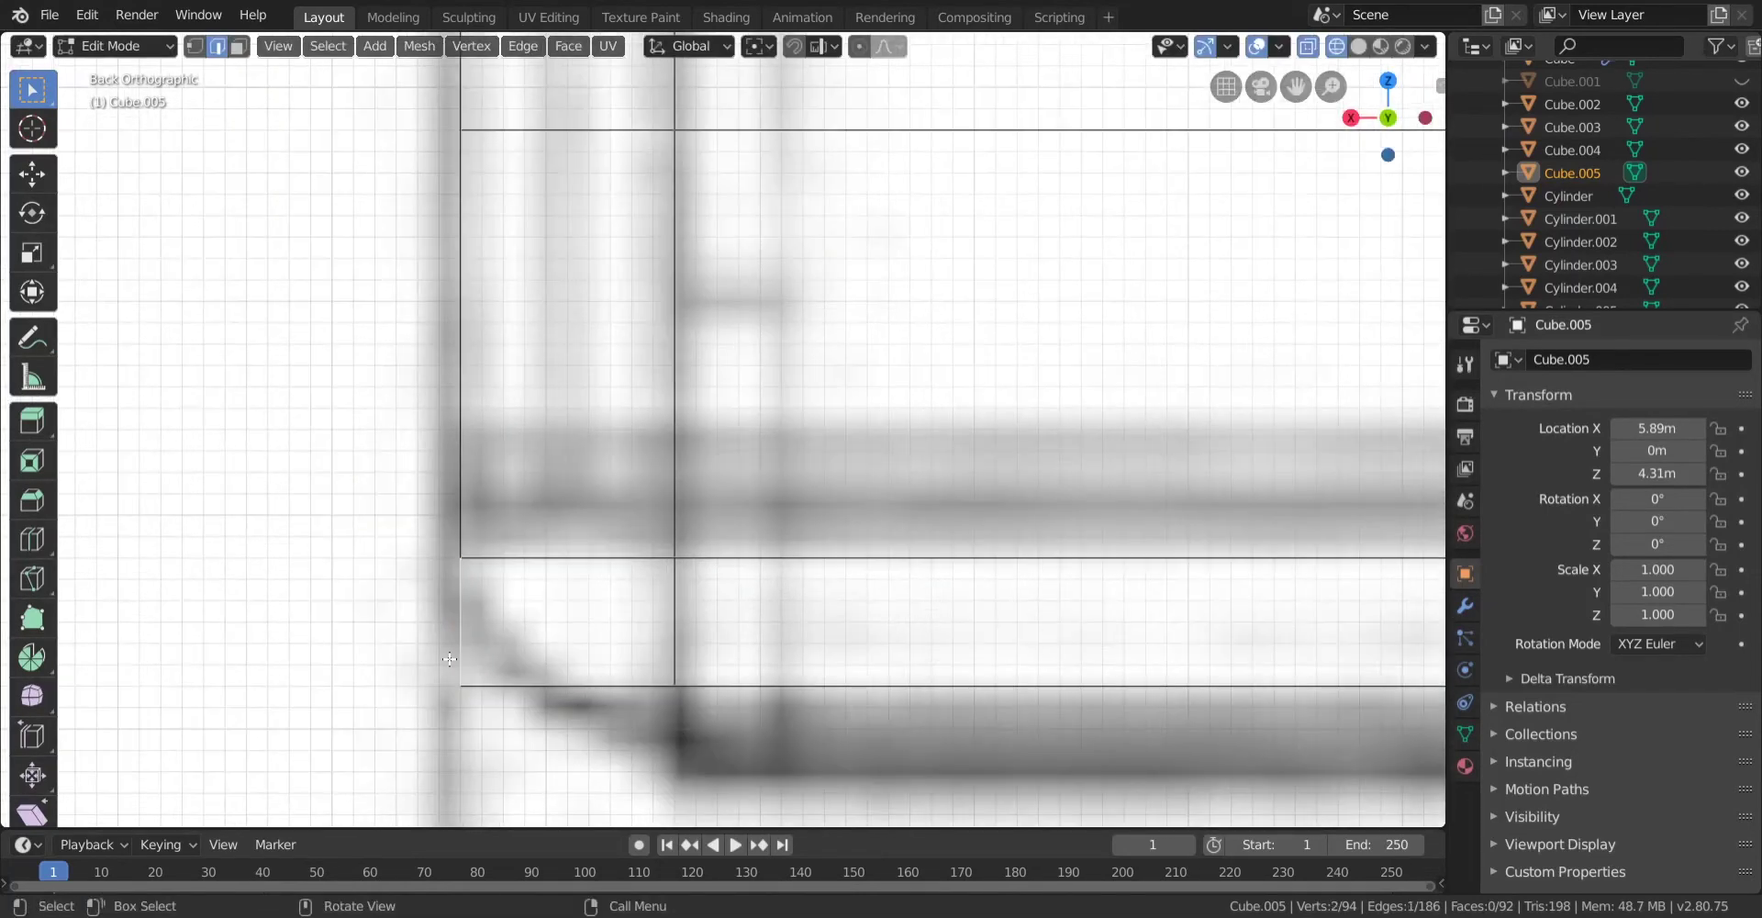
In vertex select mode, raise the lowest vertices at the roof's rear corners 0.04 m along Z to follow the blueprint's rounded corner.
{"action": "middle_click_drag", "start_coordinate": [449, 658], "coordinate": [136, 306]}
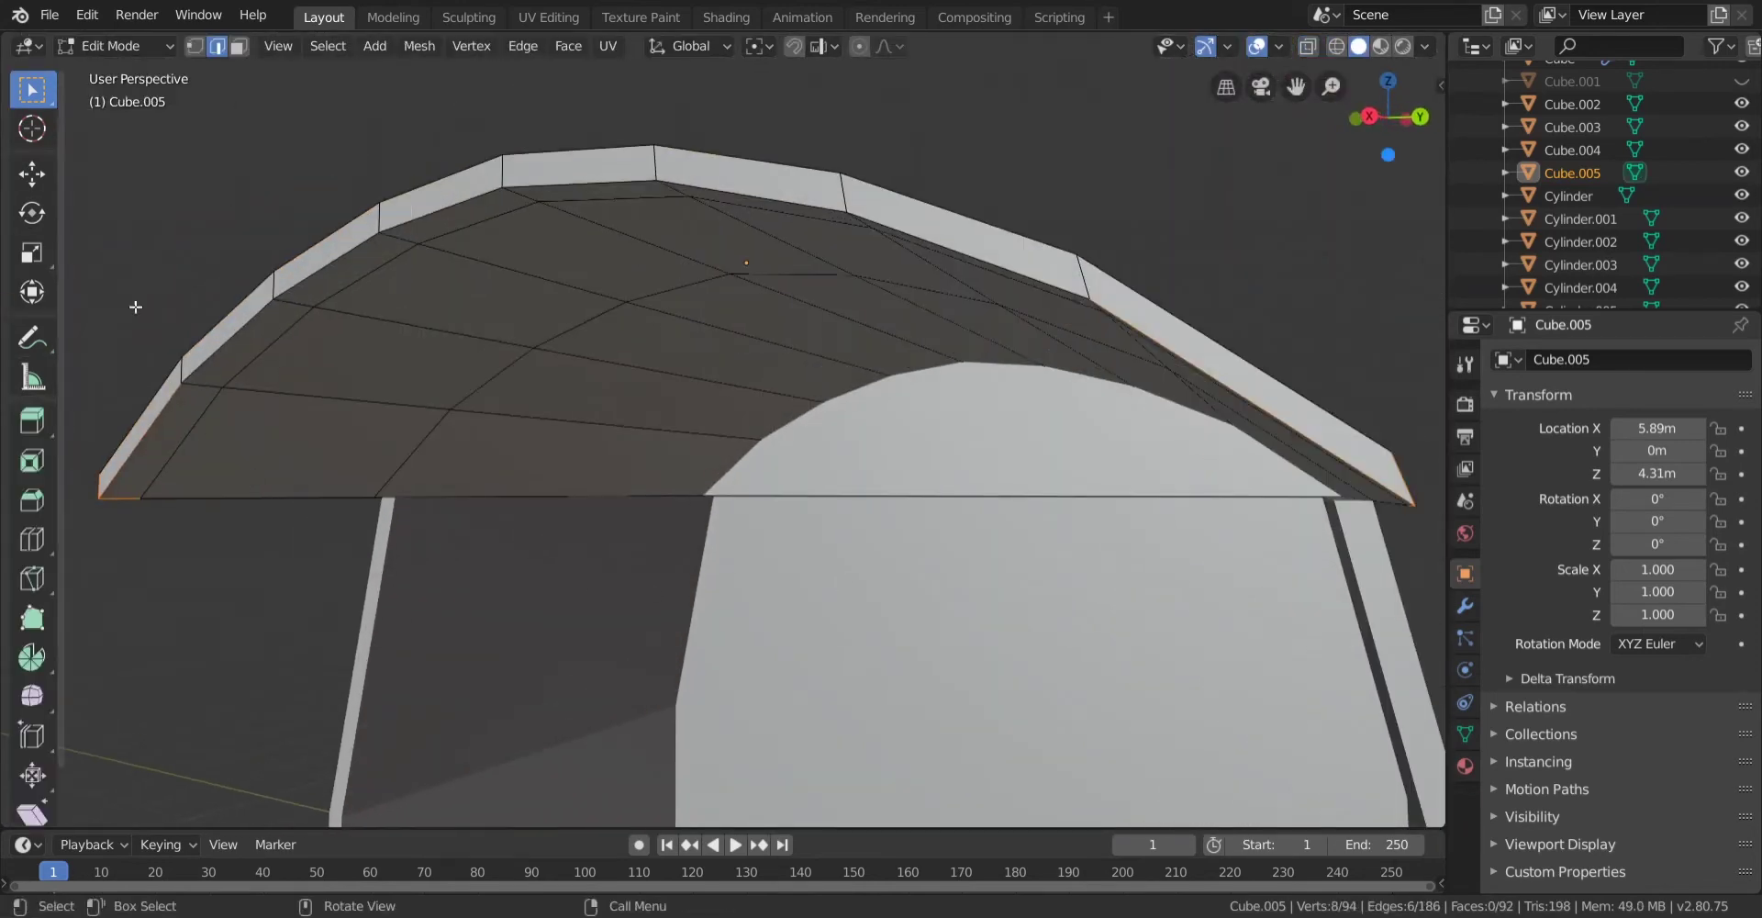
{"action": "left_click", "coordinate": [1418, 116]}
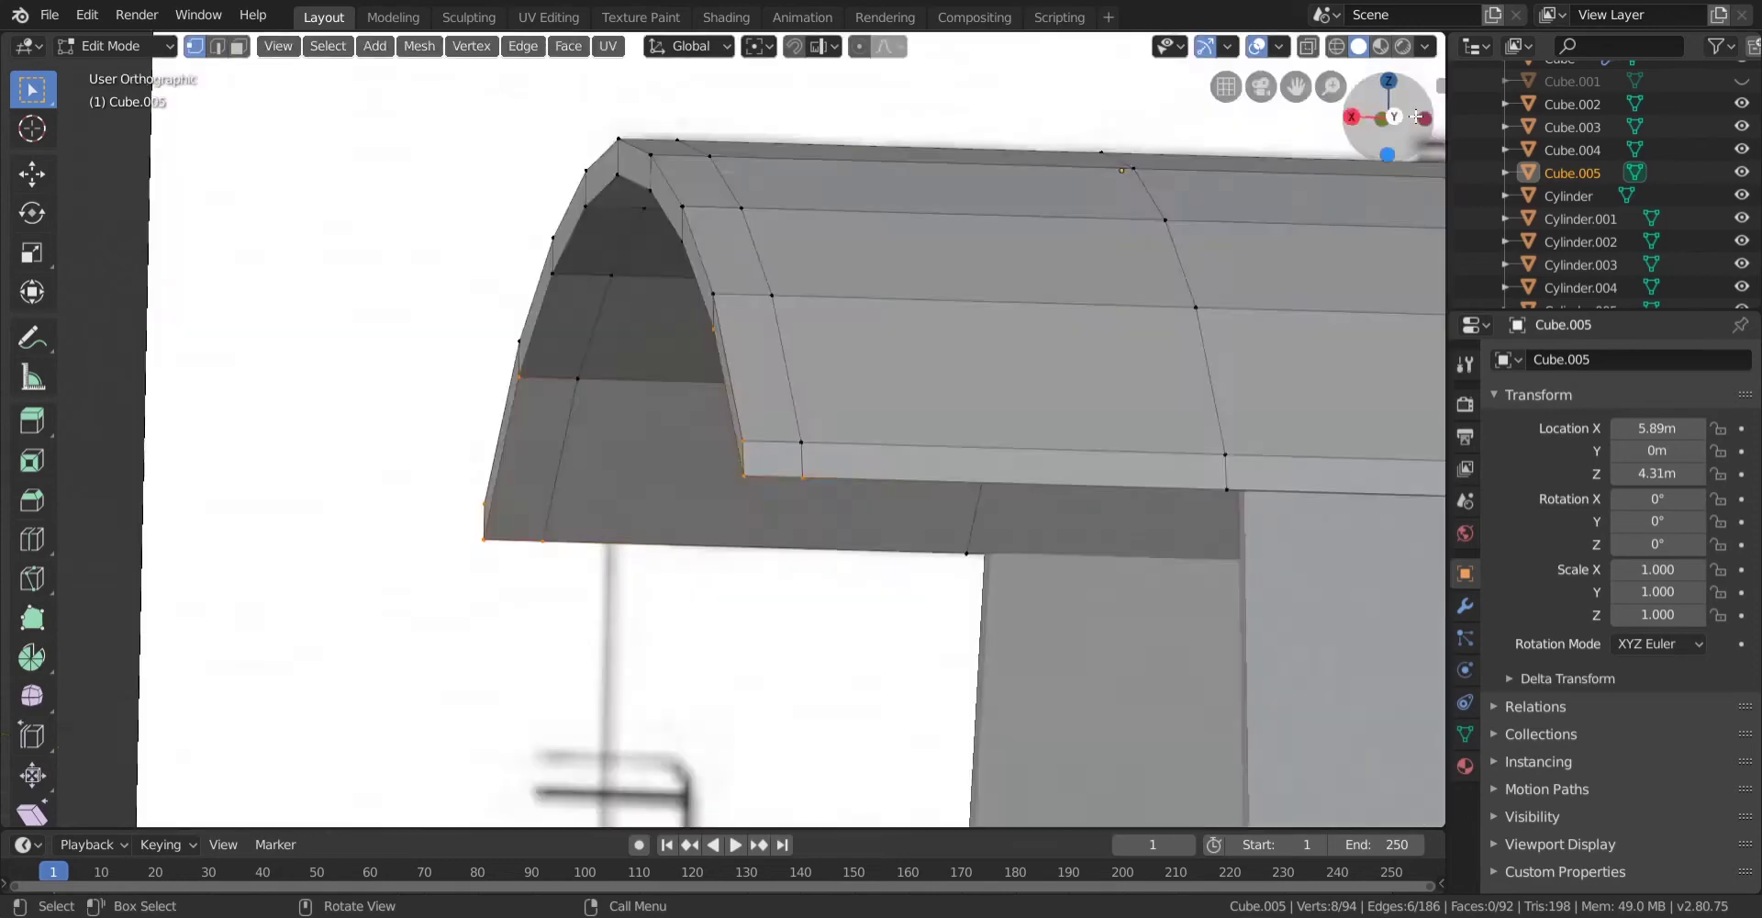
{"action": "left_click", "coordinate": [1418, 117]}
{"action": "left_click", "coordinate": [1353, 118]}
{"action": "scroll", "coordinate": [540, 550], "scroll_direction": "up", "scroll_amount": 4}
{"action": "key", "text": "shift+z"}
{"action": "scroll", "coordinate": [541, 550], "scroll_direction": "up", "scroll_amount": 2}
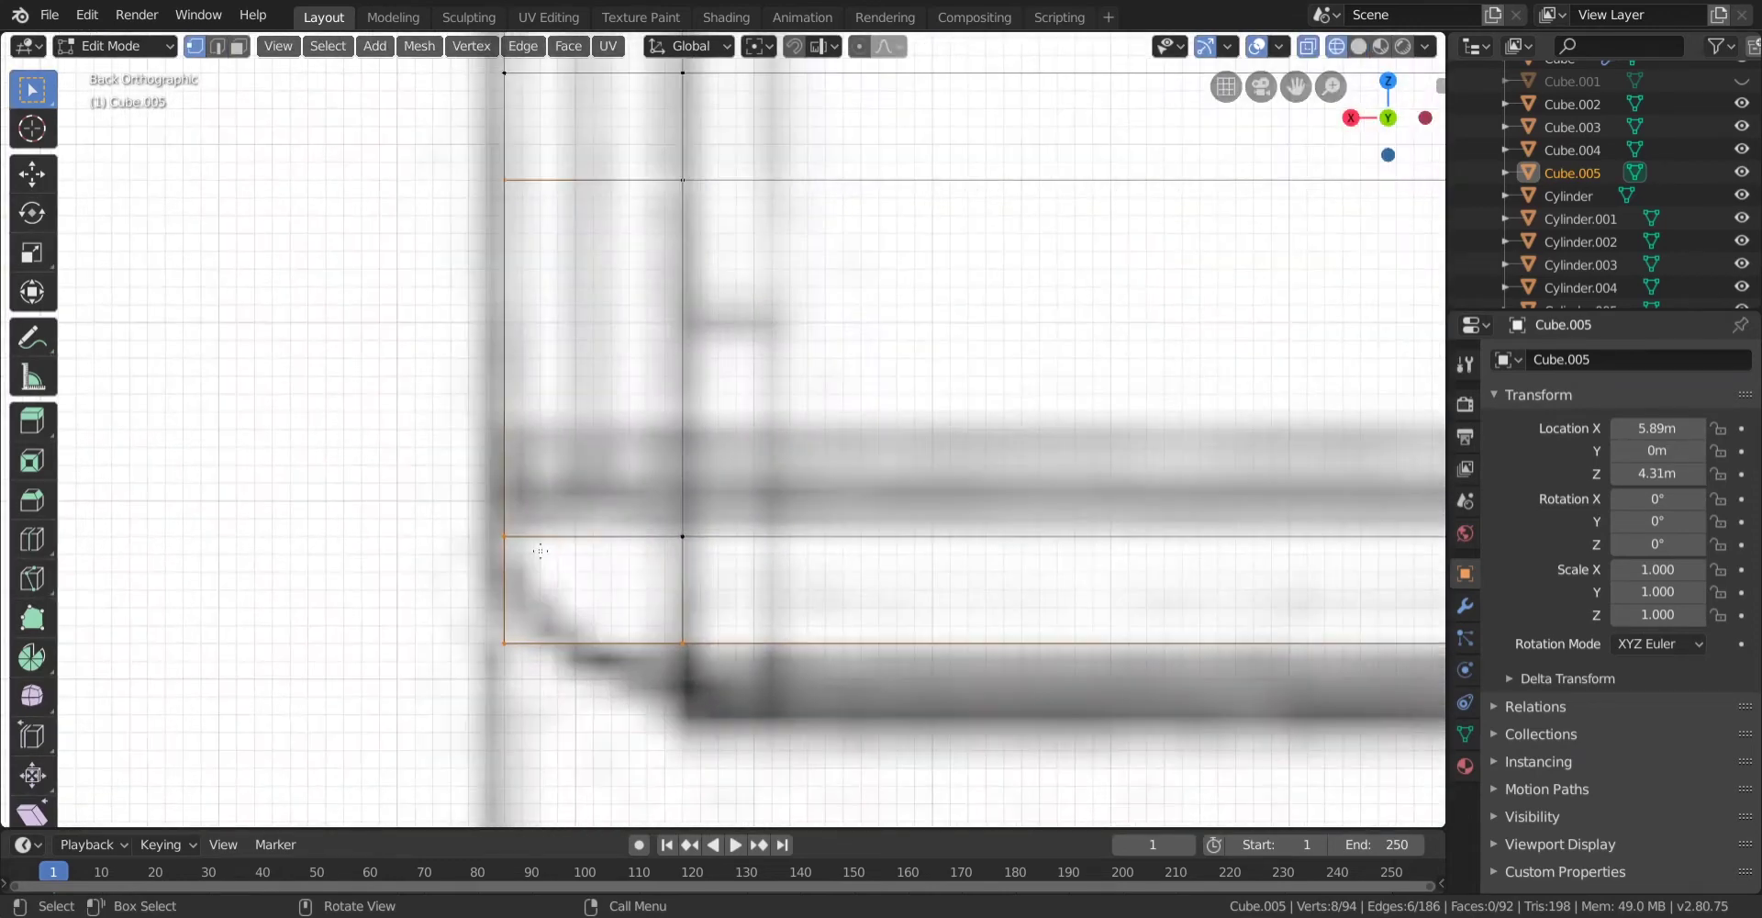
{"action": "left_click_drag", "start_coordinate": [452, 629], "coordinate": [567, 704]}
{"action": "key", "text": "g"}
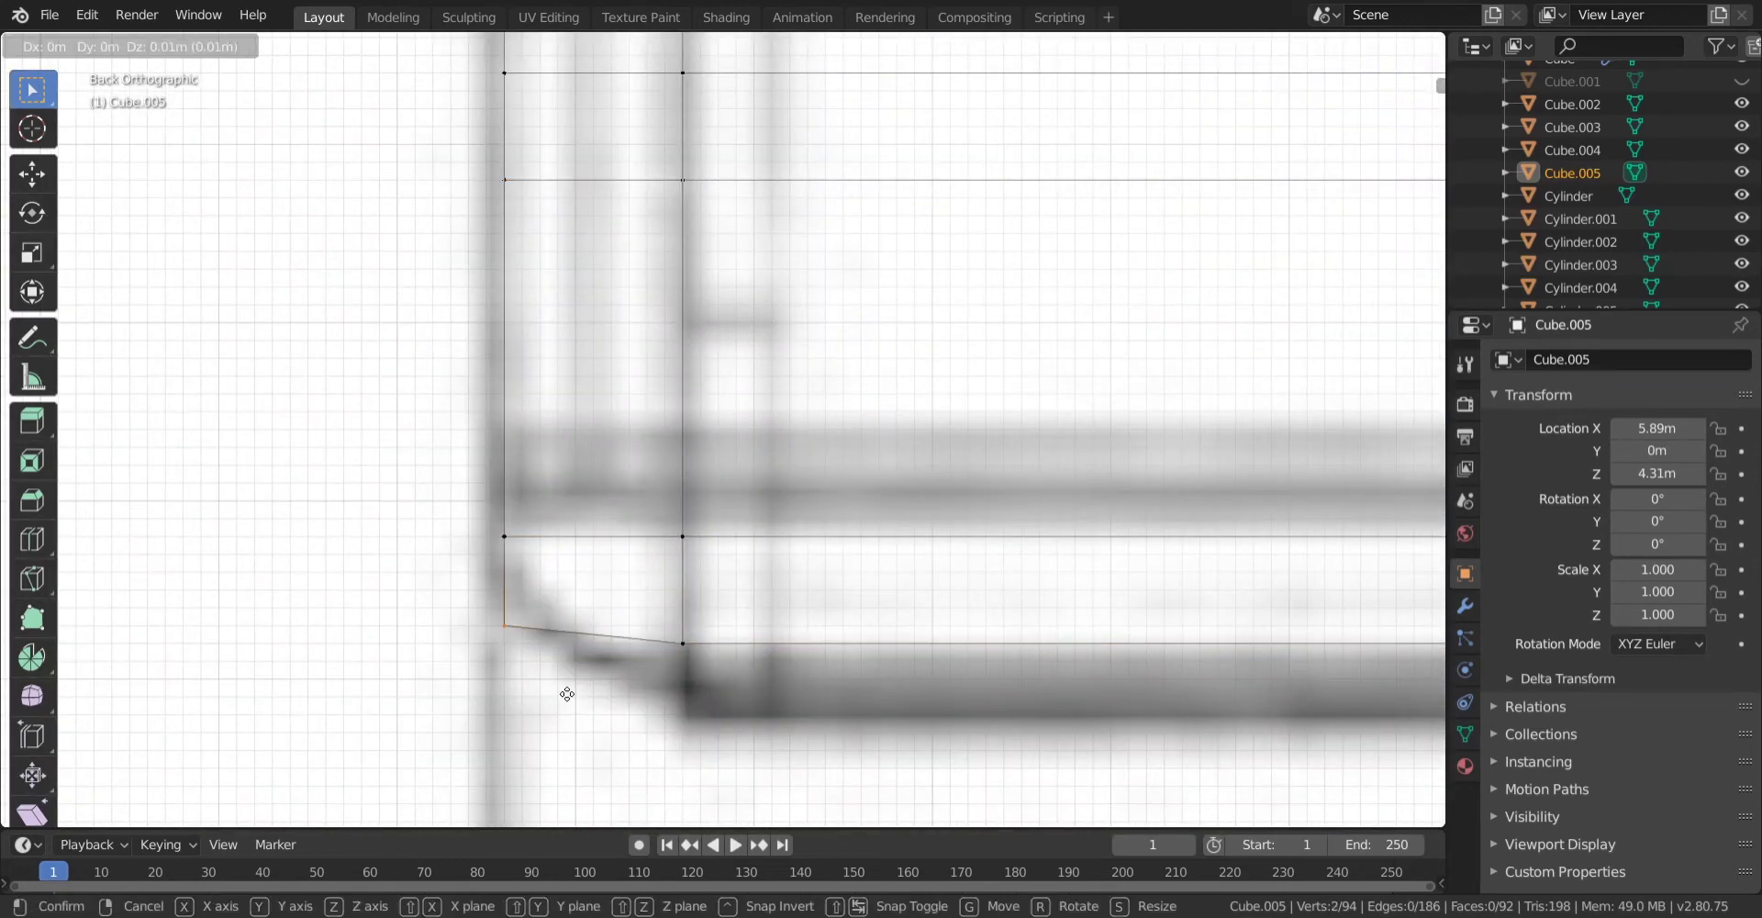
{"action": "left_click", "coordinate": [574, 640]}
Inspect the extended cab roof and the whole locomotive from behind and from the front in solid shading.
{"action": "key", "text": "z"}
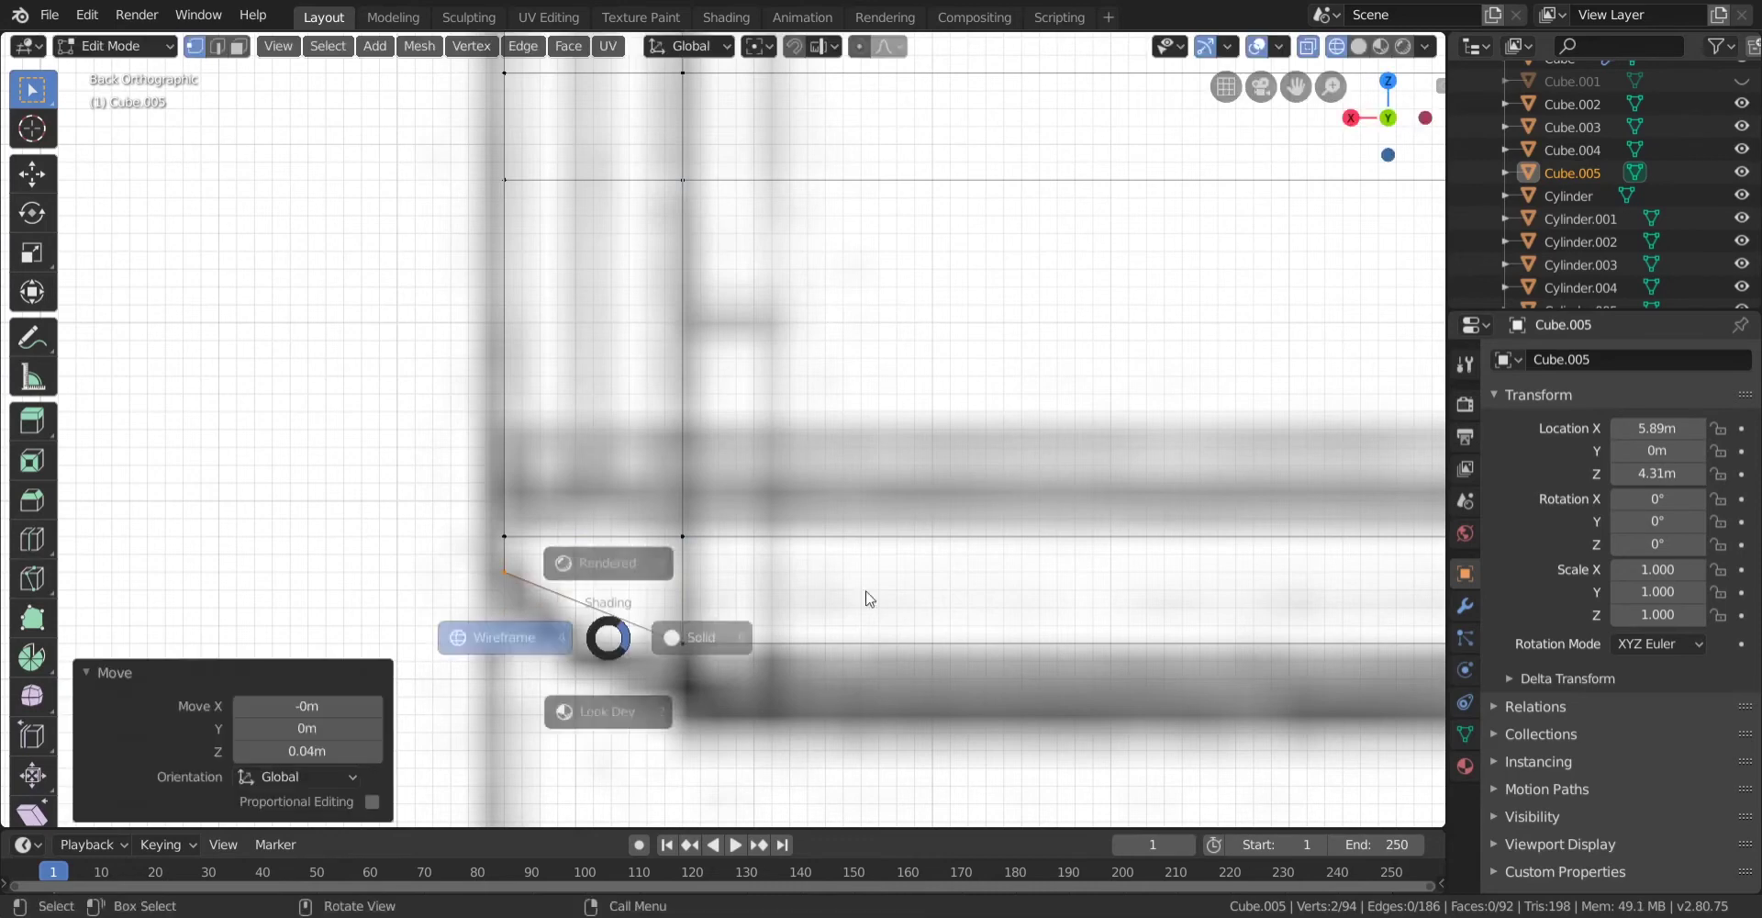
{"action": "left_click", "coordinate": [869, 598]}
{"action": "scroll", "coordinate": [699, 649], "scroll_direction": "down", "scroll_amount": 8}
{"action": "key", "text": "Tab"}
{"action": "scroll", "coordinate": [699, 650], "scroll_direction": "down", "scroll_amount": 5}
{"action": "mouse_move", "coordinate": [699, 650]}
{"action": "middle_mouse_down"}
{"action": "mouse_move", "coordinate": [763, 637]}
{"action": "mouse_move", "coordinate": [972, 683]}
{"action": "middle_mouse_up"}
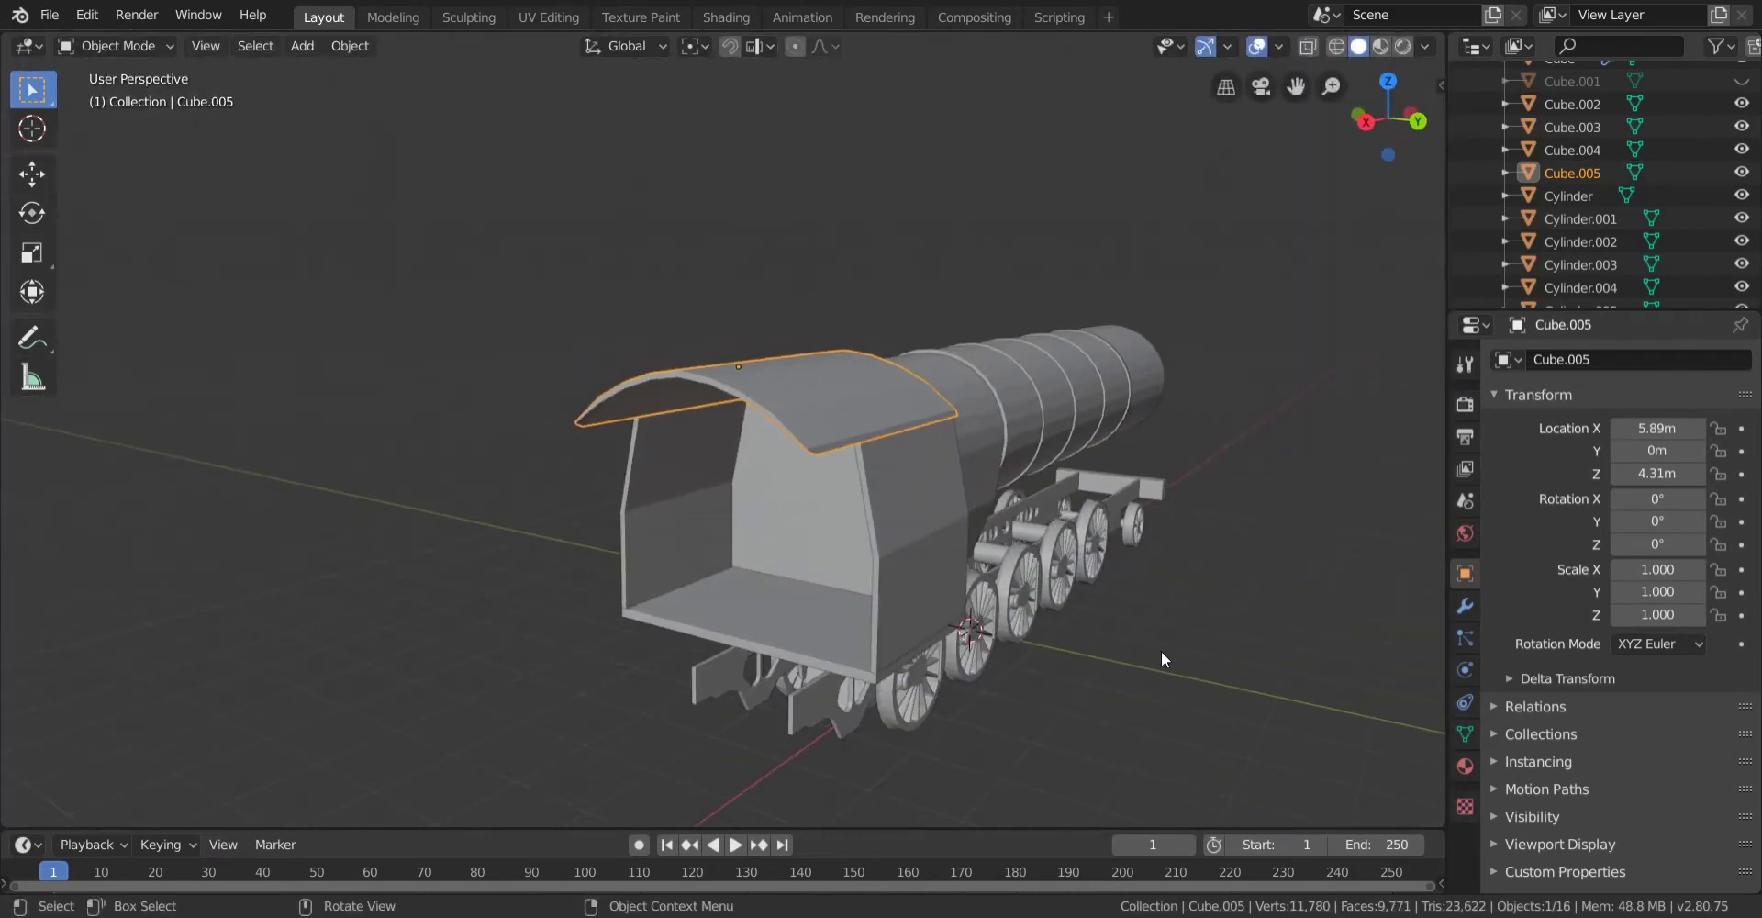
{"action": "middle_click_drag", "start_coordinate": [1159, 651], "coordinate": [725, 635]}
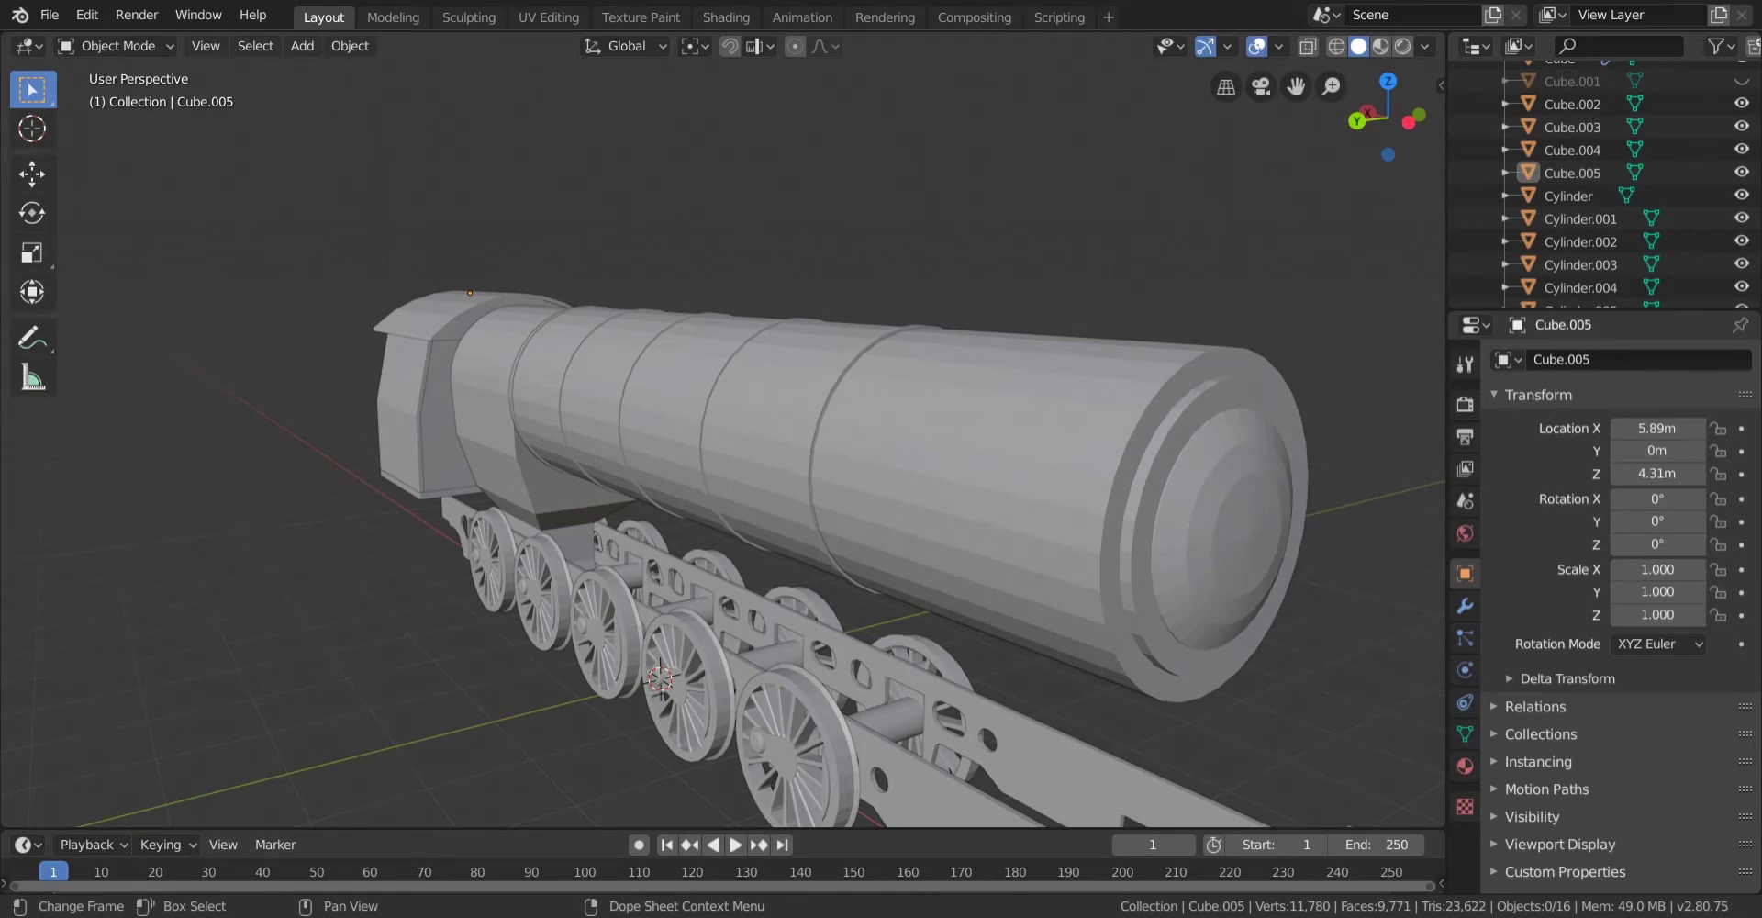
{"action": "scroll", "coordinate": [779, 436], "scroll_direction": "up", "scroll_amount": 2}
{"action": "middle_click_drag", "start_coordinate": [650, 444], "coordinate": [634, 413]}
{"action": "middle_click_drag", "start_coordinate": [340, 363], "coordinate": [780, 537], "text": "shift"}
{"action": "left_click", "coordinate": [500, 543]}
{"action": "middle_click_drag", "start_coordinate": [502, 546], "coordinate": [692, 541]}
In the left wireframe view, select the vertices of the roof's outer lower corner and move them 0.004 m along Y.
{"action": "key", "text": "Tab"}
{"action": "middle_click_drag", "start_coordinate": [452, 595], "coordinate": [1066, 428]}
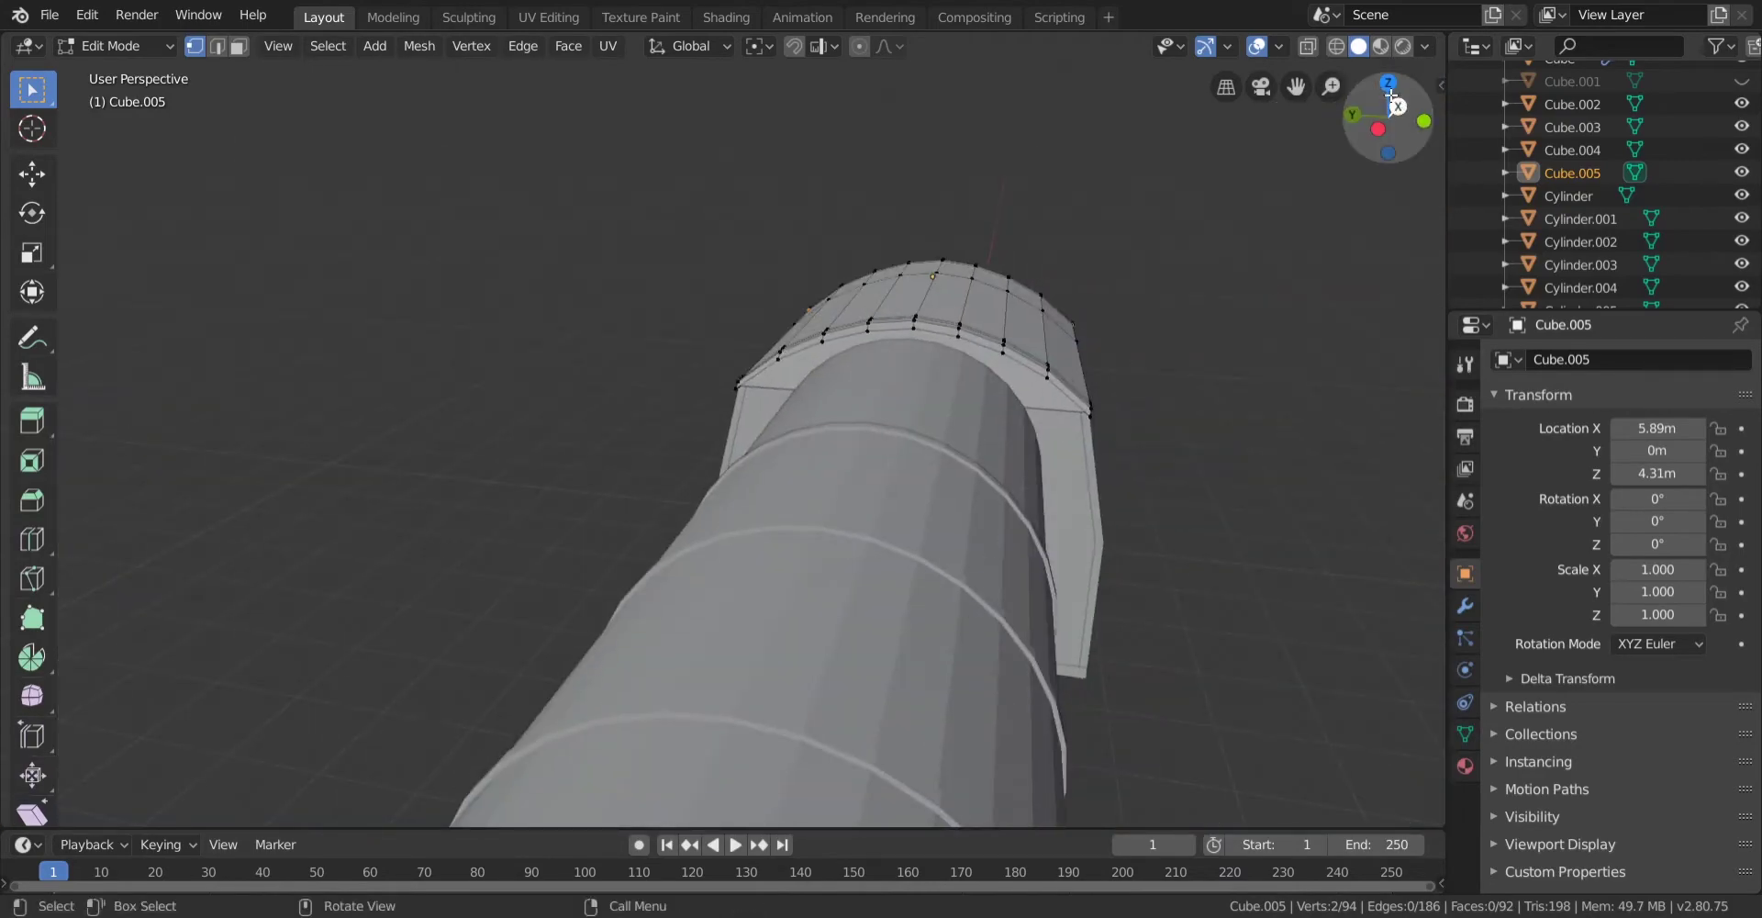
{"action": "left_click", "coordinate": [1378, 125]}
{"action": "scroll", "coordinate": [642, 496], "scroll_direction": "up", "scroll_amount": 4}
{"action": "key", "text": "z"}
{"action": "left_click", "coordinate": [365, 556]}
{"action": "scroll", "coordinate": [361, 574], "scroll_direction": "up", "scroll_amount": 2}
{"action": "middle_click_drag", "start_coordinate": [361, 577], "coordinate": [716, 349], "text": "shift"}
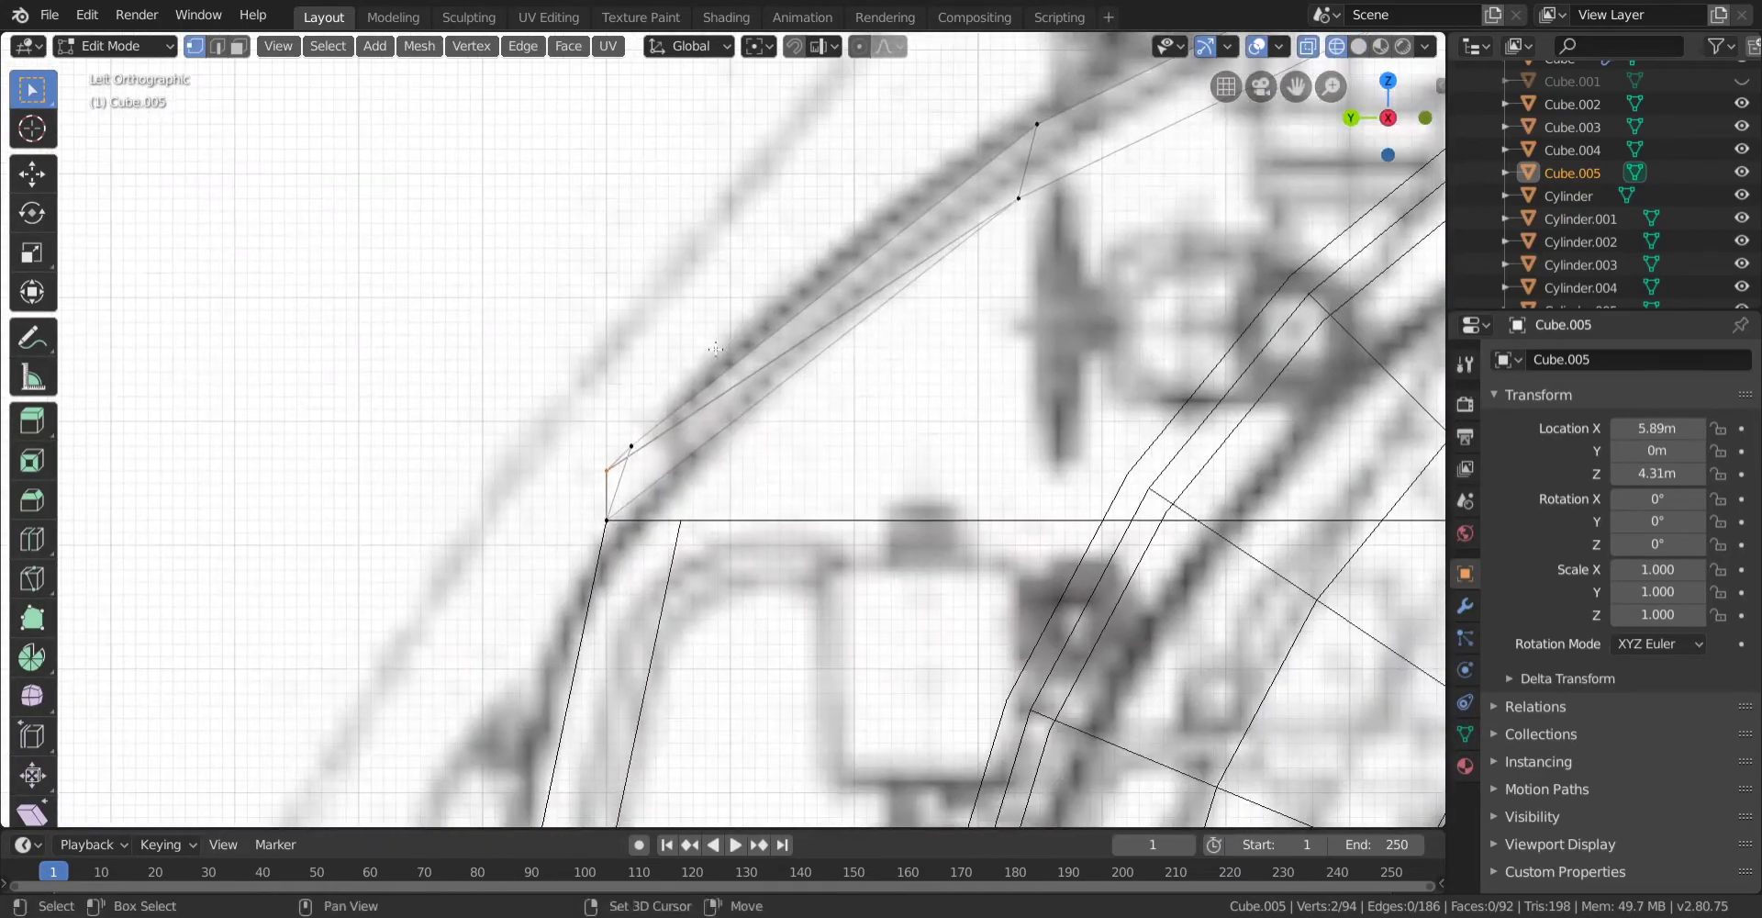
{"action": "scroll", "coordinate": [716, 348], "scroll_direction": "up", "scroll_amount": 6}
{"action": "middle_click_drag", "start_coordinate": [204, 422], "coordinate": [473, 346], "text": "shift"}
{"action": "scroll", "coordinate": [472, 347], "scroll_direction": "up", "scroll_amount": 3}
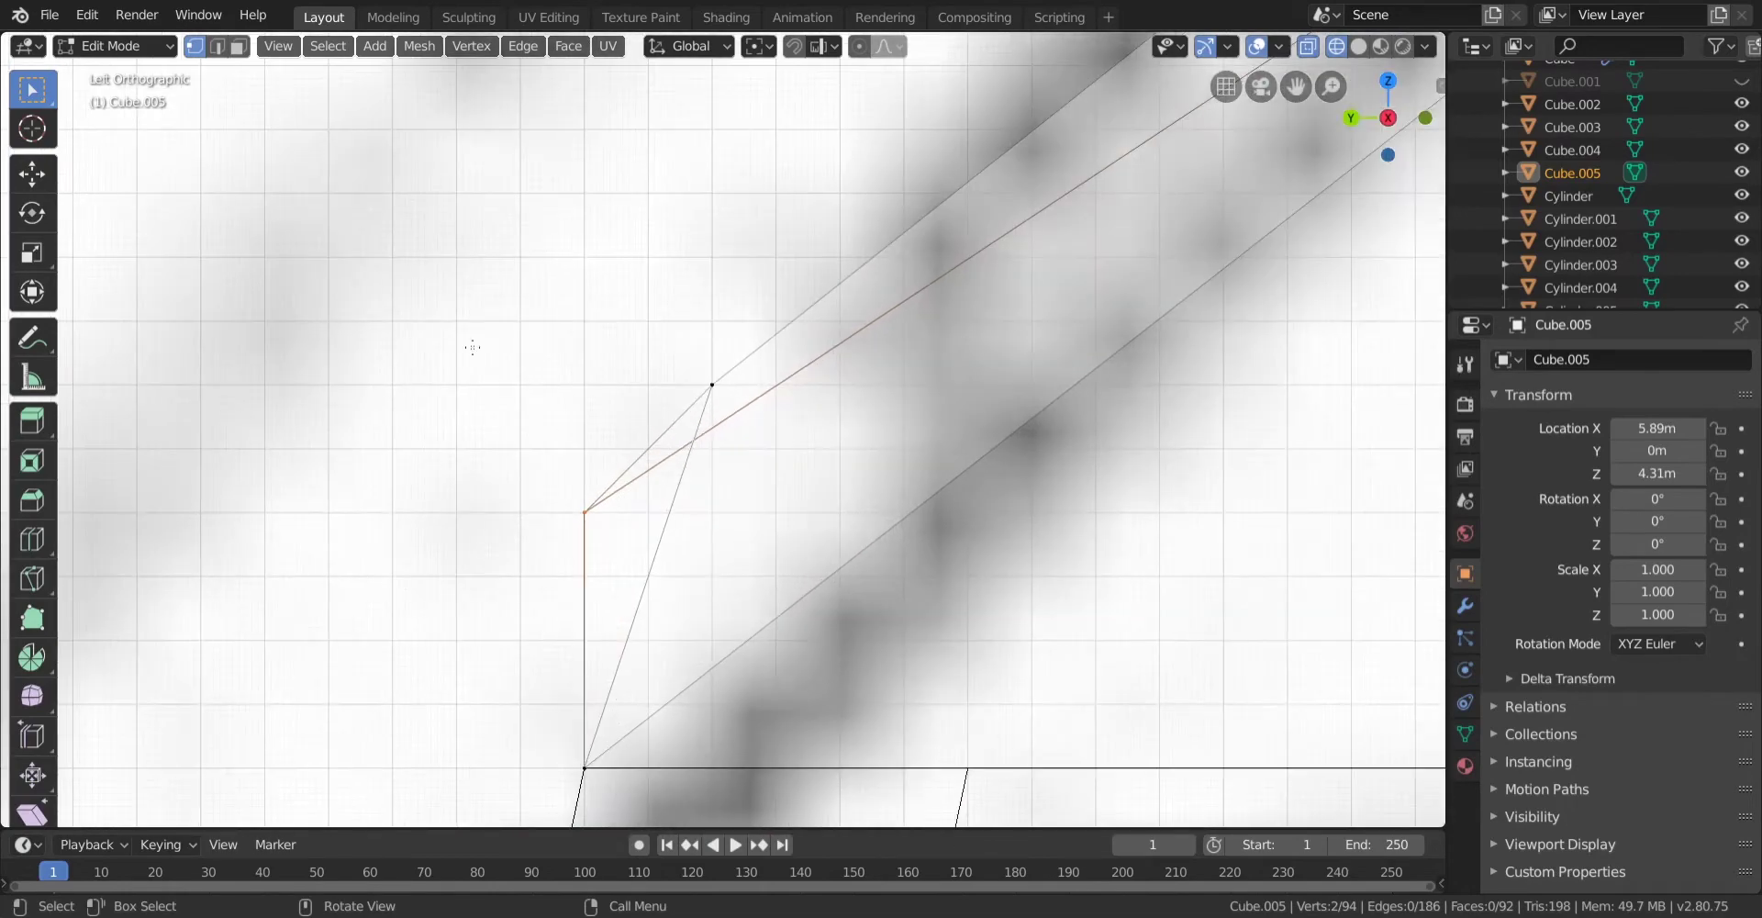
{"action": "left_click_drag", "start_coordinate": [473, 347], "coordinate": [816, 809]}
{"action": "key", "text": "g"}
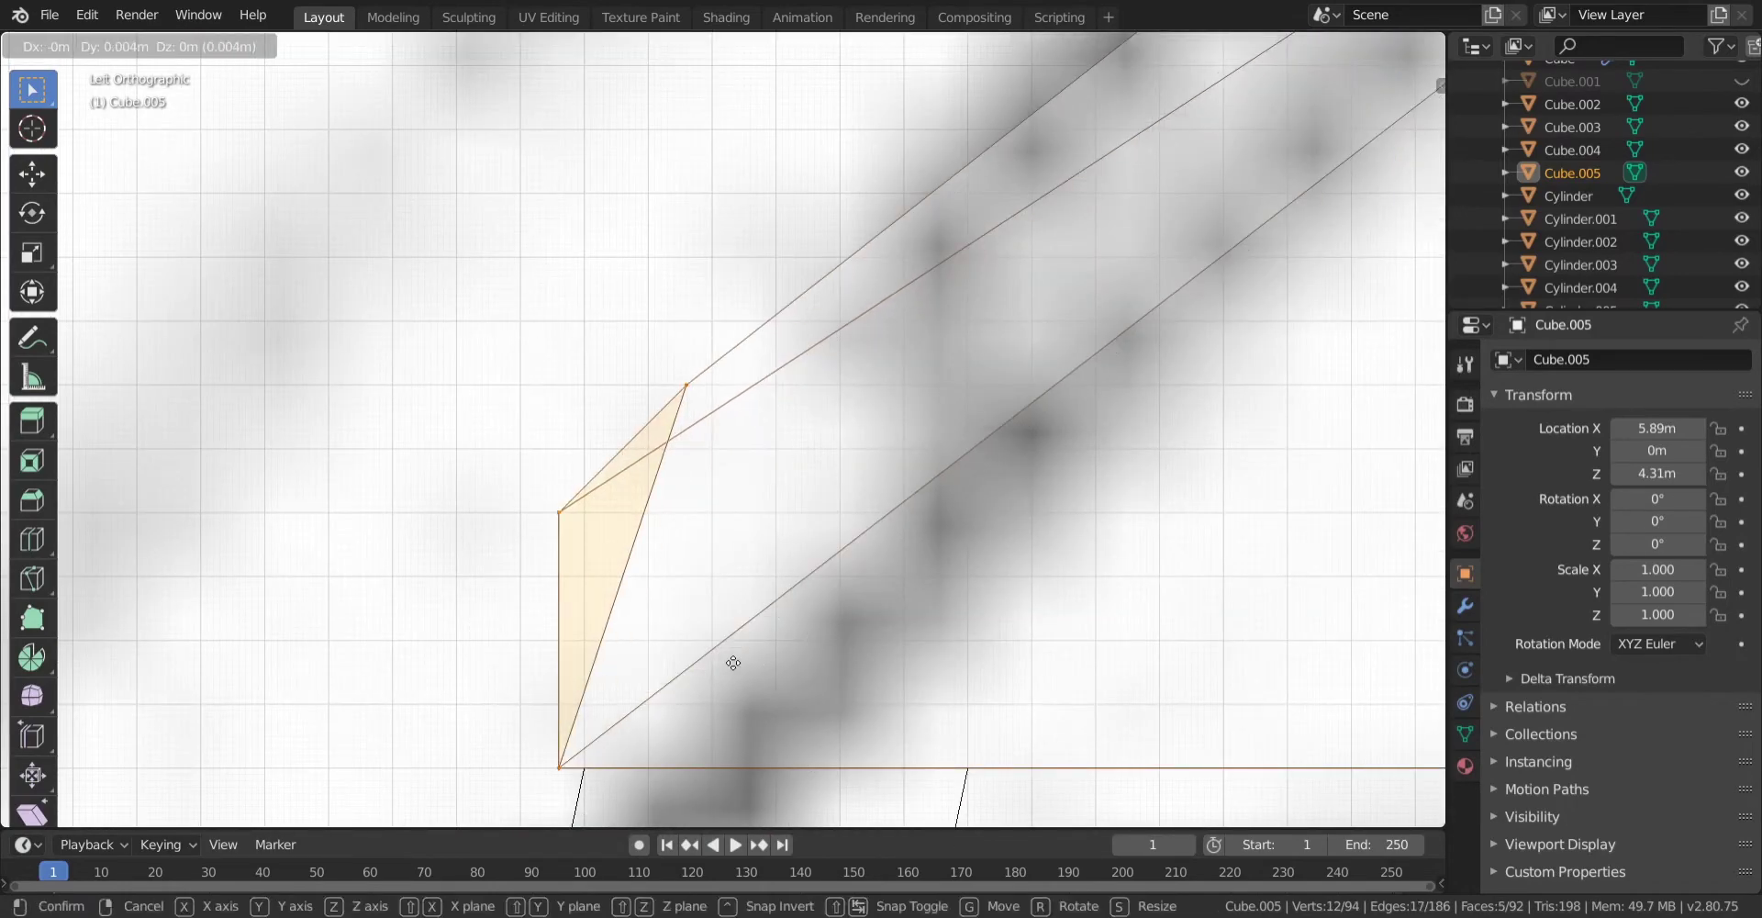
{"action": "left_click", "coordinate": [732, 663]}
{"action": "scroll", "coordinate": [731, 662], "scroll_direction": "down", "scroll_amount": 12}
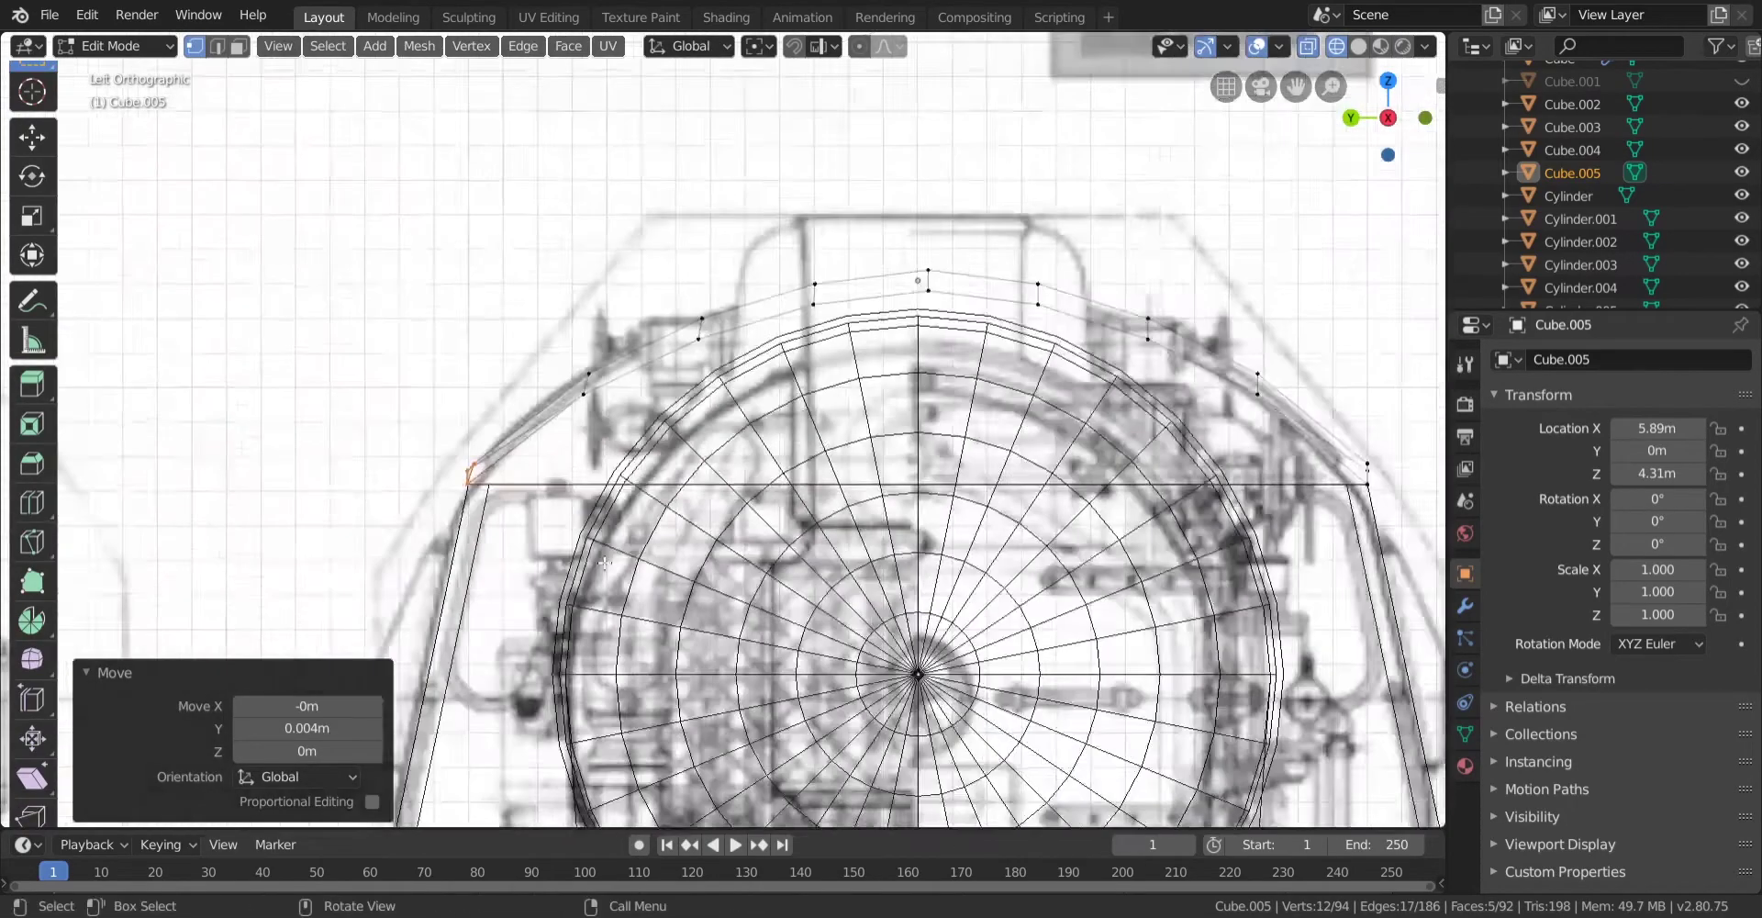
Set the selected roof corner's Y move to 0.01 m, reposition the opposite lower corner's vertices to match the blueprint, and leave Edit Mode.
{"action": "scroll", "coordinate": [525, 548], "scroll_direction": "up", "scroll_amount": 7}
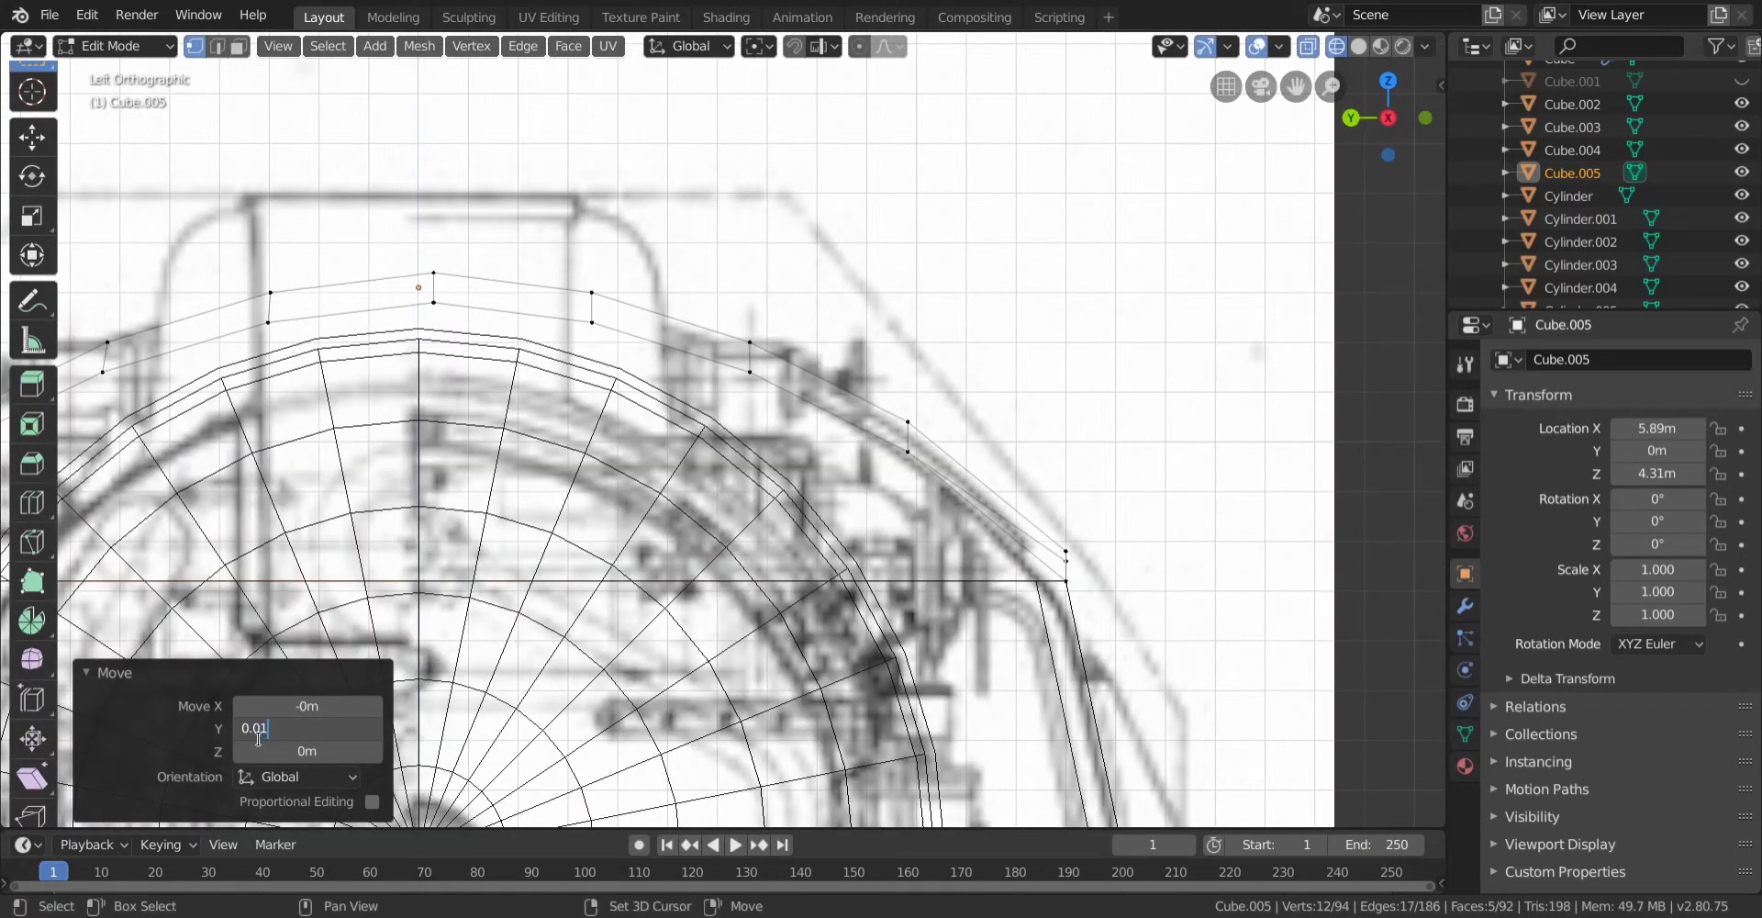
{"action": "key", "text": "Return"}
{"action": "scroll", "coordinate": [643, 404], "scroll_direction": "down", "scroll_amount": 2}
{"action": "key", "text": "b"}
{"action": "left_click_drag", "start_coordinate": [986, 477], "coordinate": [862, 569]}
{"action": "scroll", "coordinate": [899, 532], "scroll_direction": "up", "scroll_amount": 7}
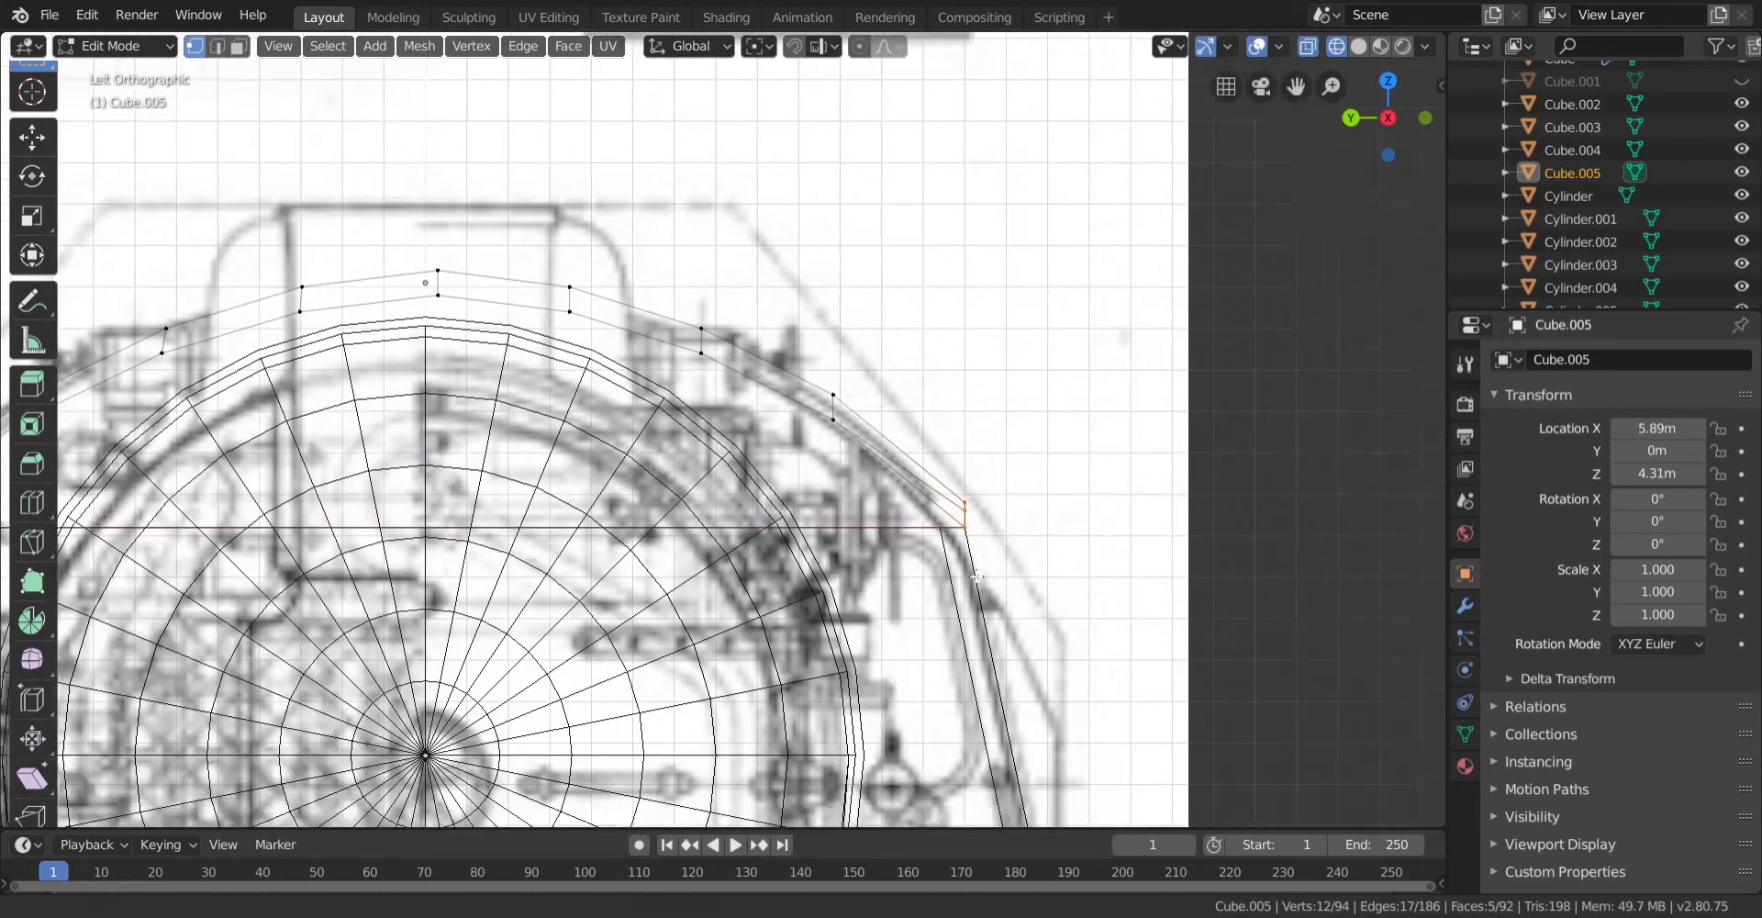
{"action": "scroll", "coordinate": [846, 579], "scroll_direction": "up", "scroll_amount": 7}
{"action": "key", "text": "g"}
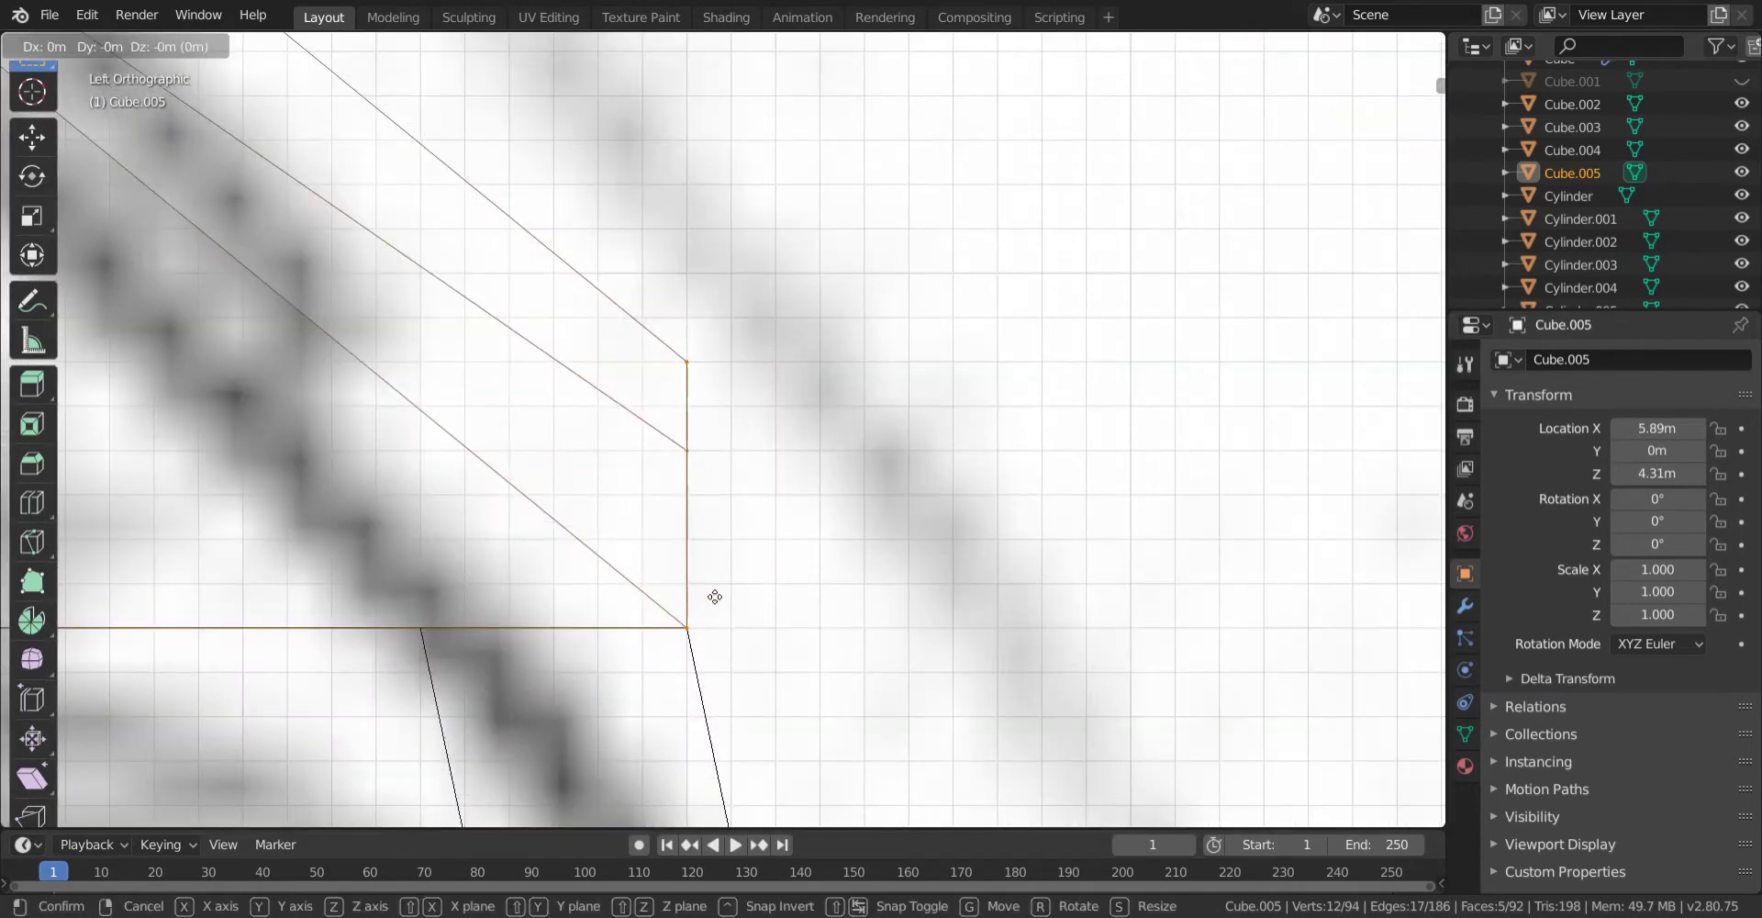
{"action": "left_click", "coordinate": [728, 597]}
{"action": "scroll", "coordinate": [518, 514], "scroll_direction": "down", "scroll_amount": 14}
{"action": "key", "text": "shift+z"}
{"action": "key", "text": "Tab"}
Examine the locomotive's front end in perspective and back views, comparing the frame and boiler with the blueprint's diagonal braces.
{"action": "mouse_move", "coordinate": [666, 495]}
{"action": "middle_mouse_down"}
{"action": "mouse_move", "coordinate": [848, 504]}
{"action": "mouse_move", "coordinate": [958, 540]}
{"action": "mouse_move", "coordinate": [1141, 523]}
{"action": "mouse_move", "coordinate": [873, 590]}
{"action": "mouse_move", "coordinate": [743, 590]}
{"action": "mouse_move", "coordinate": [928, 580]}
{"action": "mouse_move", "coordinate": [730, 570]}
{"action": "mouse_move", "coordinate": [972, 469]}
{"action": "middle_mouse_up"}
{"action": "scroll", "coordinate": [848, 504], "scroll_direction": "down", "scroll_amount": 7}
{"action": "left_click", "coordinate": [789, 273]}
{"action": "left_click", "coordinate": [1385, 119]}
{"action": "scroll", "coordinate": [1259, 438], "scroll_direction": "up", "scroll_amount": 6}
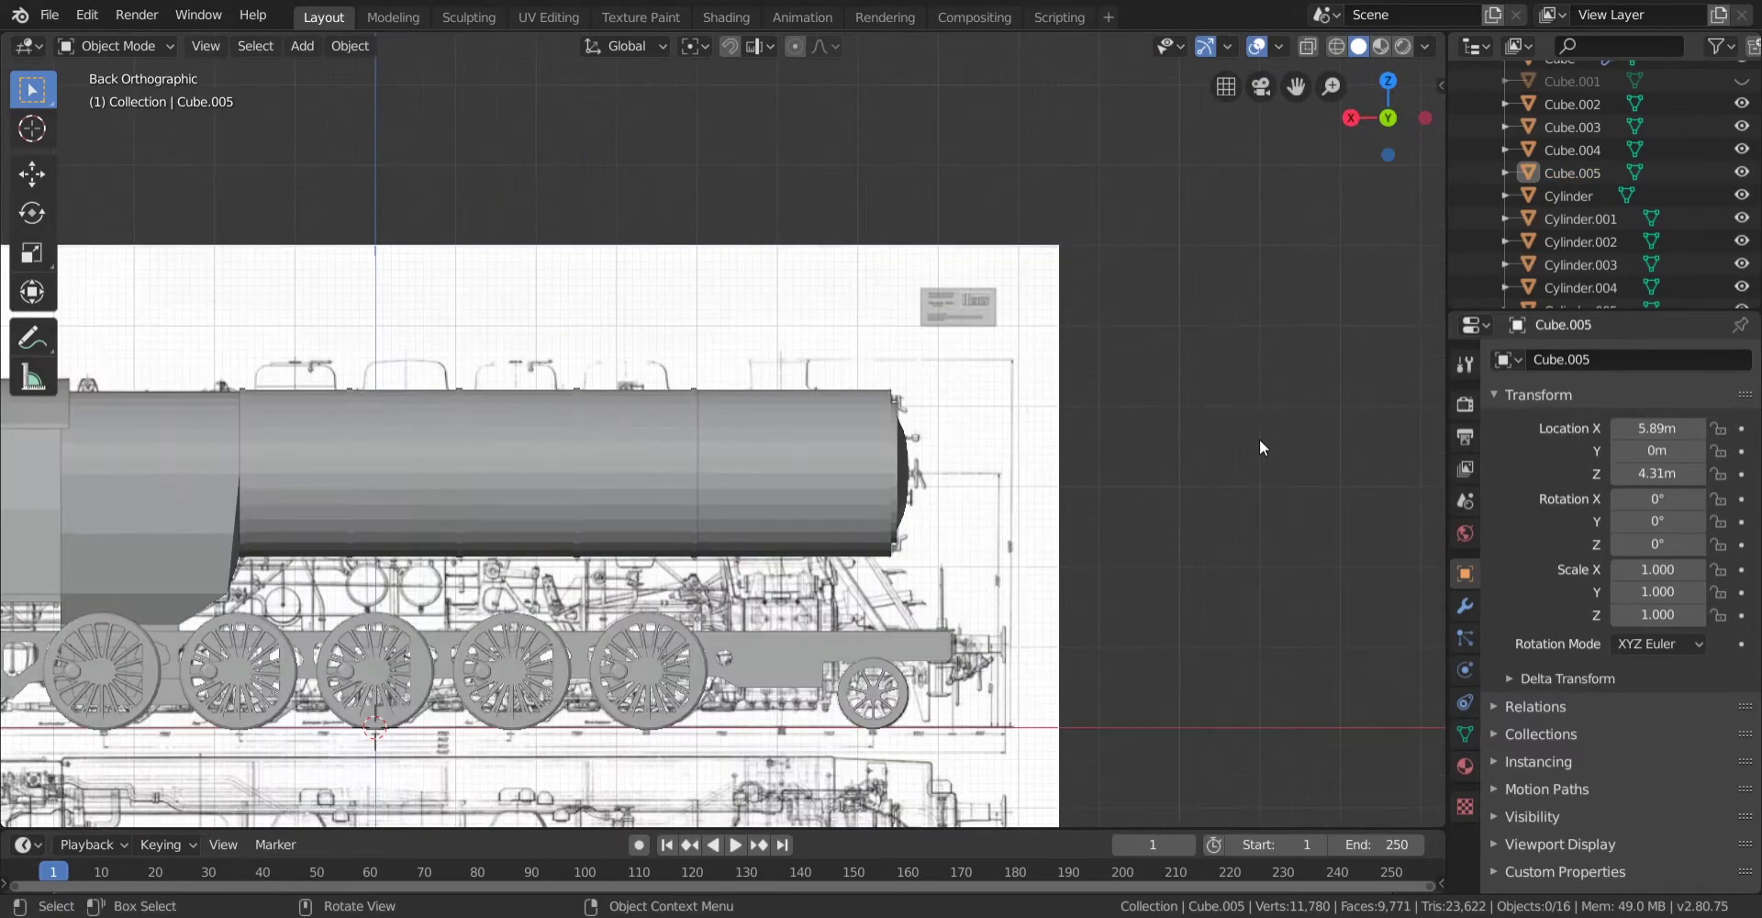
{"action": "key", "text": "shift+z"}
{"action": "key", "text": "shift+z"}
{"action": "middle_click_drag", "start_coordinate": [1010, 622], "coordinate": [681, 531], "text": "shift"}
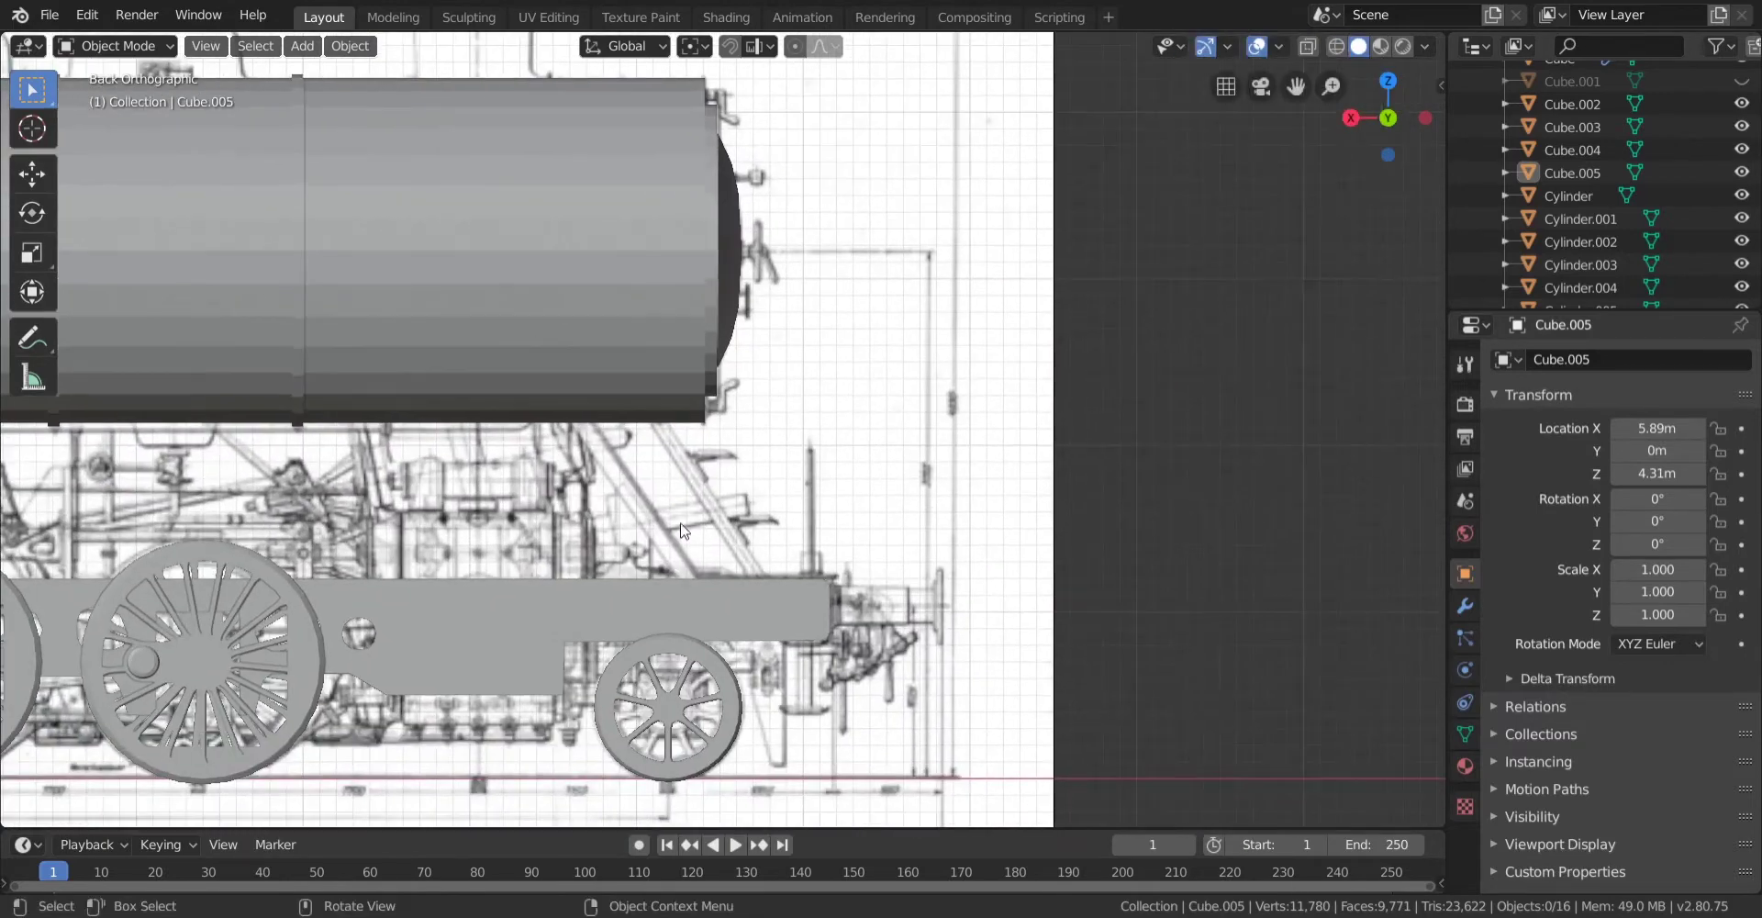
{"action": "scroll", "coordinate": [918, 513], "scroll_direction": "up", "scroll_amount": 3}
{"action": "scroll", "coordinate": [642, 459], "scroll_direction": "down", "scroll_amount": 5}
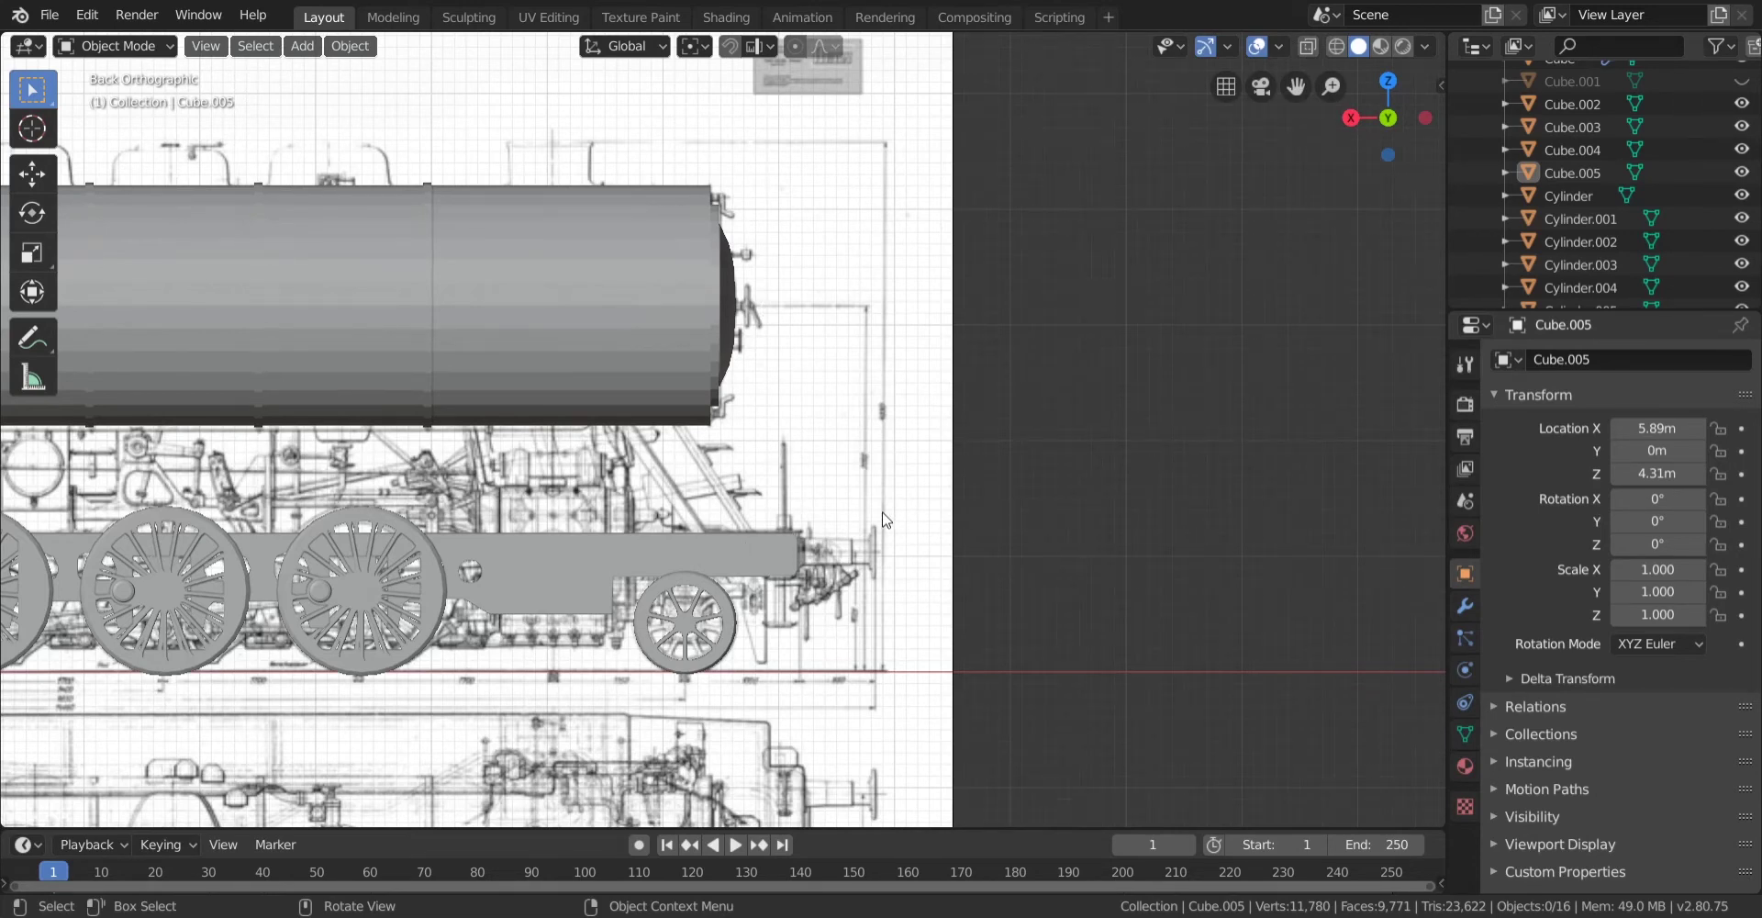
{"action": "scroll", "coordinate": [884, 519], "scroll_direction": "down", "scroll_amount": 3}
{"action": "middle_click_drag", "start_coordinate": [884, 551], "coordinate": [680, 618]}
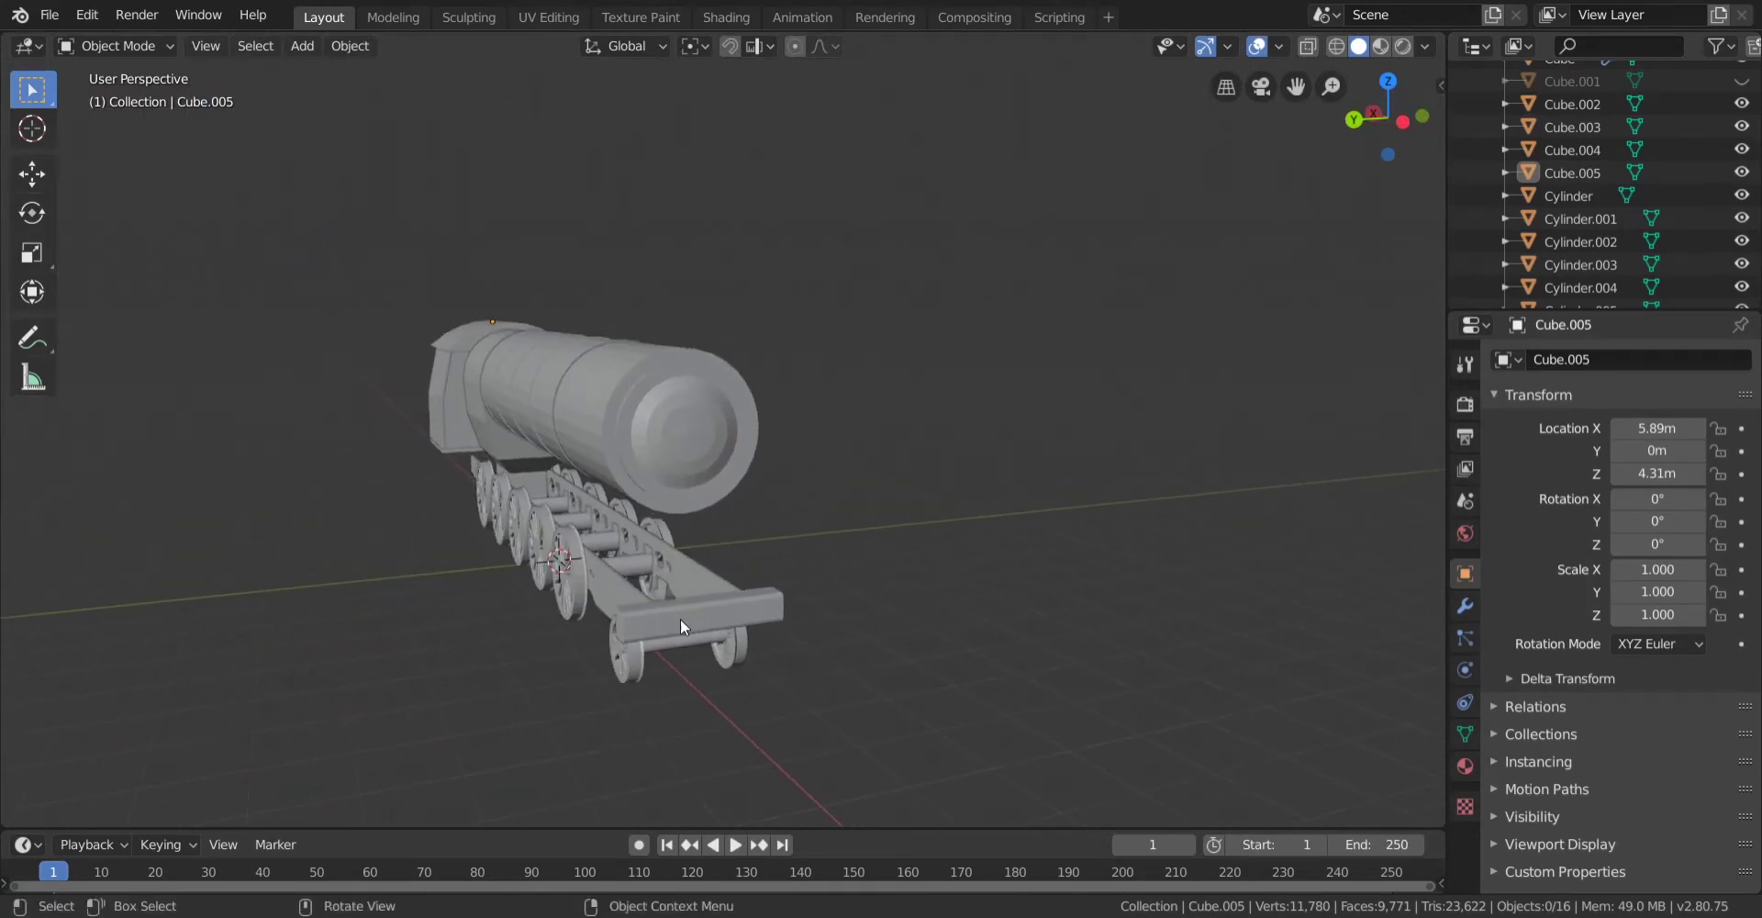
{"action": "scroll", "coordinate": [788, 615], "scroll_direction": "up", "scroll_amount": 3}
{"action": "left_click", "coordinate": [1371, 117]}
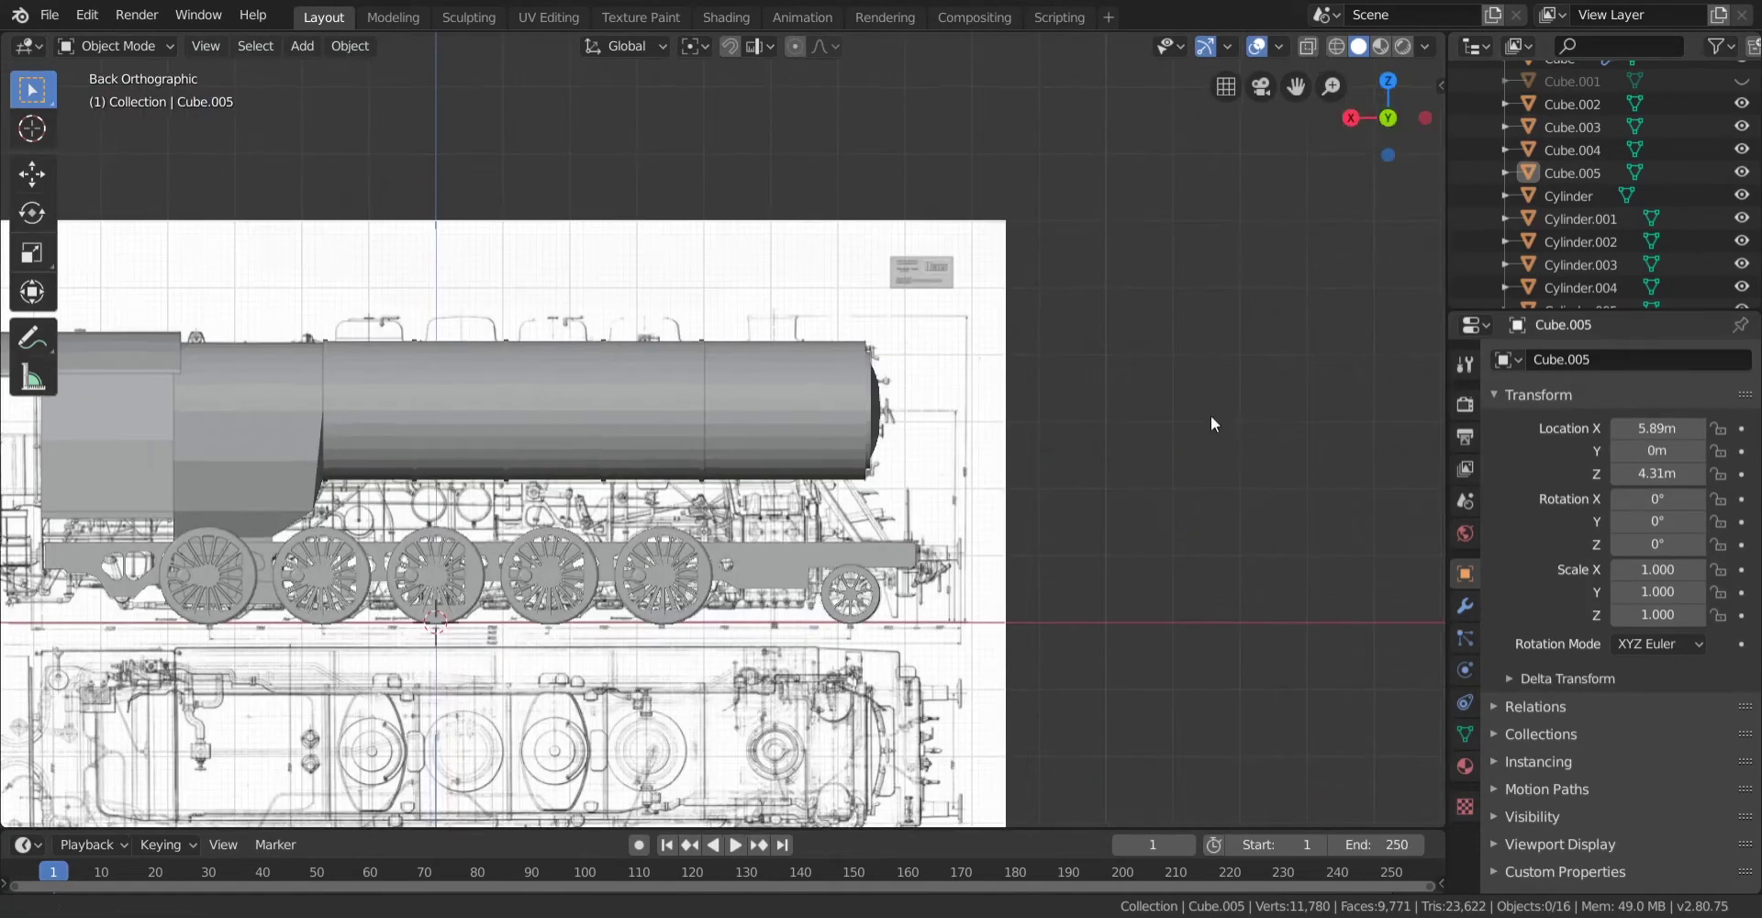
{"action": "scroll", "coordinate": [1209, 414], "scroll_direction": "up", "scroll_amount": 5}
{"action": "key", "text": "shift+z"}
{"action": "middle_click_drag", "start_coordinate": [499, 412], "coordinate": [504, 475], "text": "shift"}
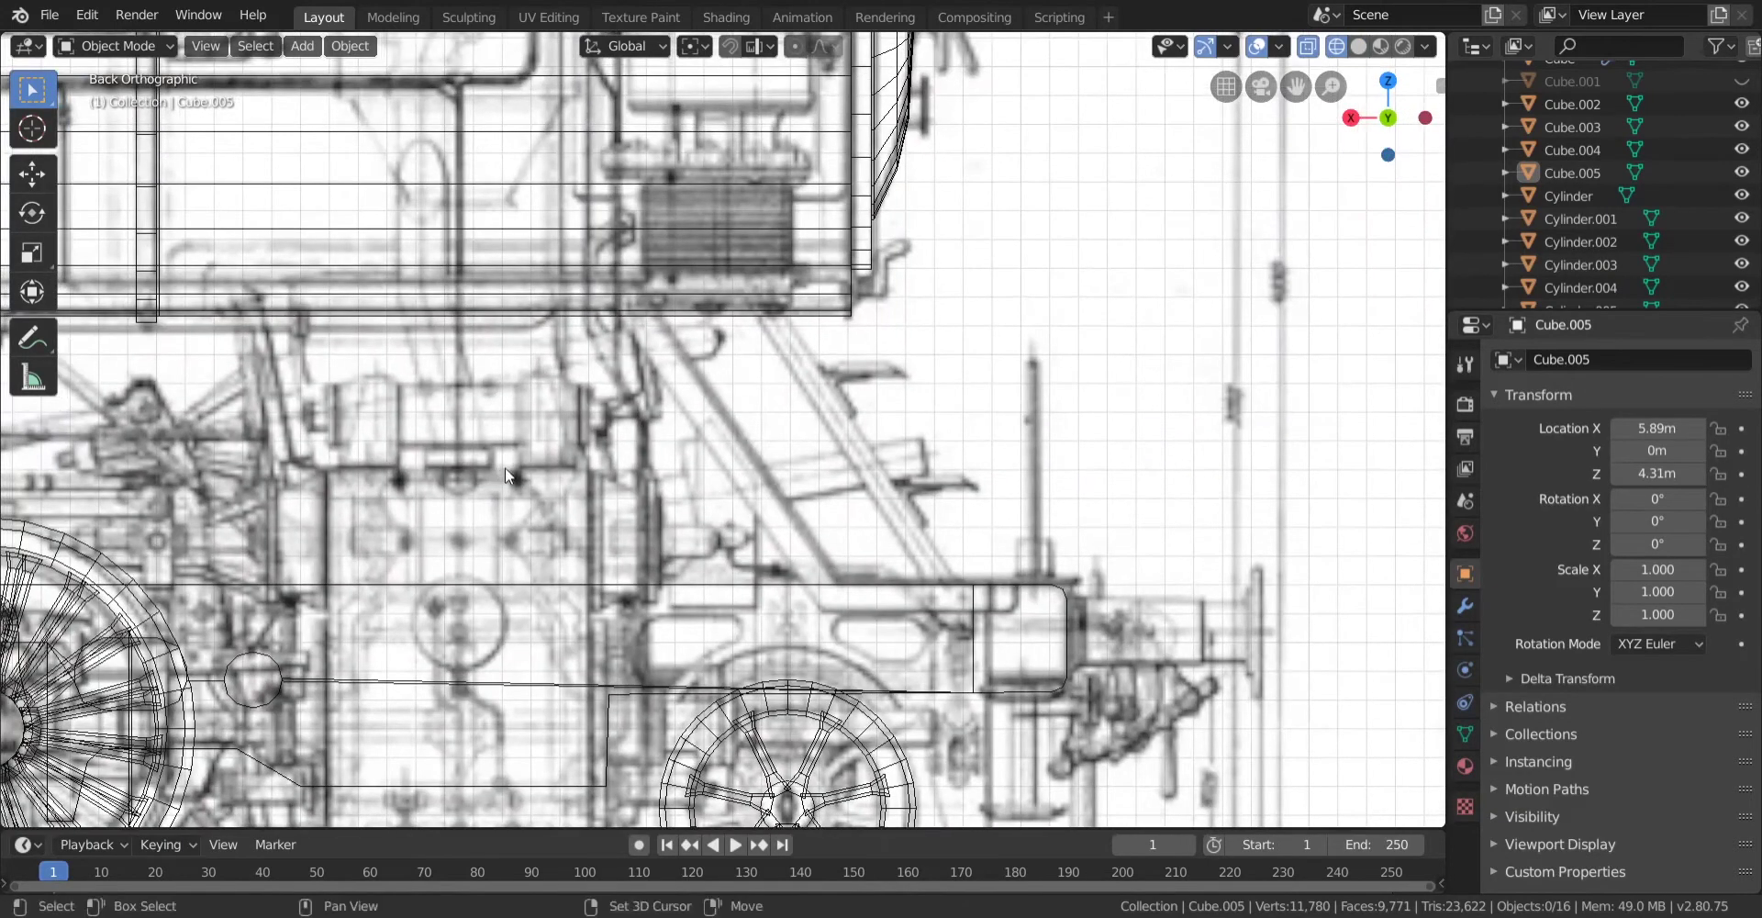
{"action": "middle_click_drag", "start_coordinate": [717, 483], "coordinate": [750, 555], "text": "shift"}
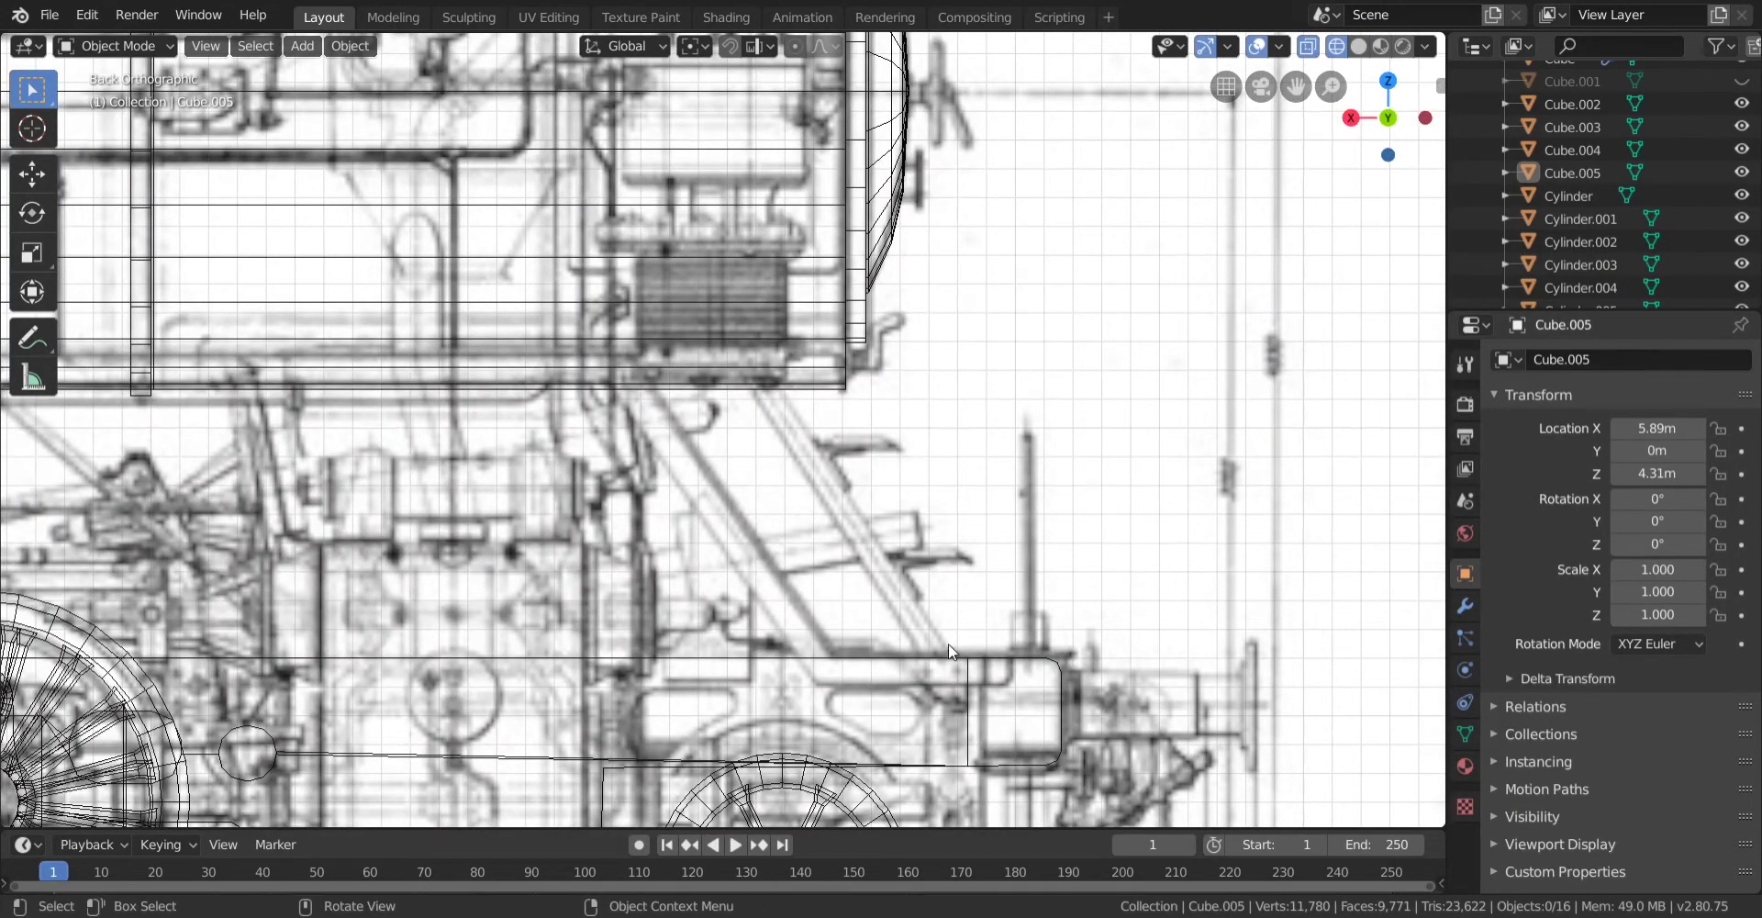
{"action": "scroll", "coordinate": [715, 519], "scroll_direction": "down", "scroll_amount": 2}
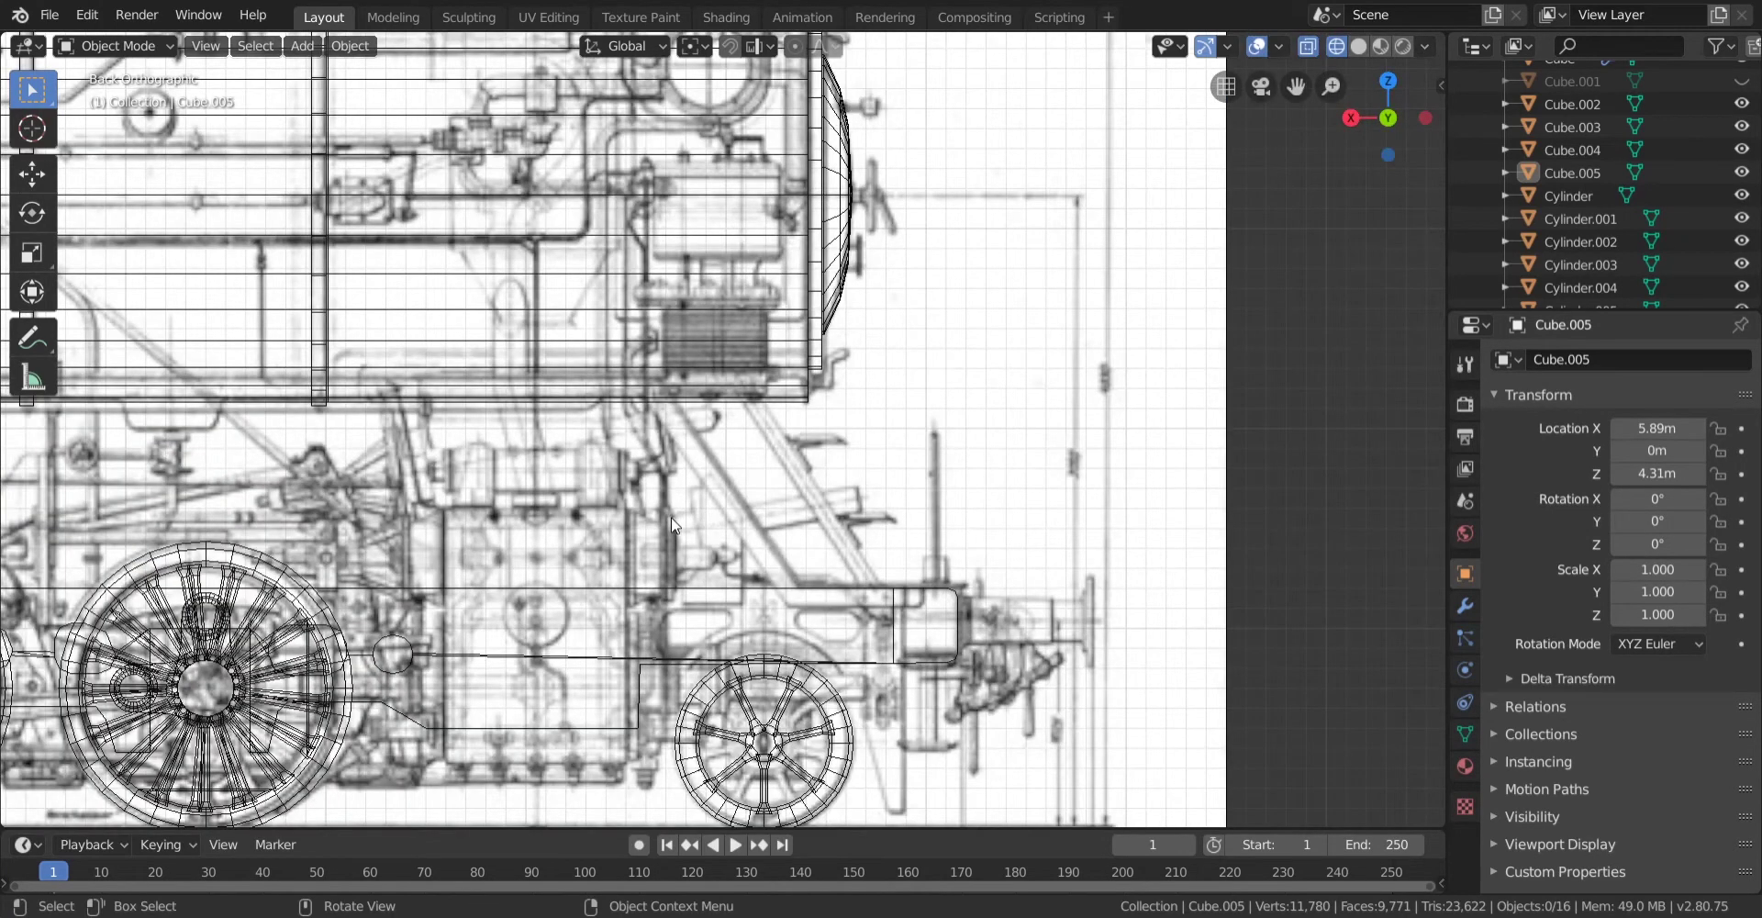
Add a new cube and set its X location to -6.43 m, over the locomotive's front end.
{"action": "left_click", "coordinate": [302, 45]}
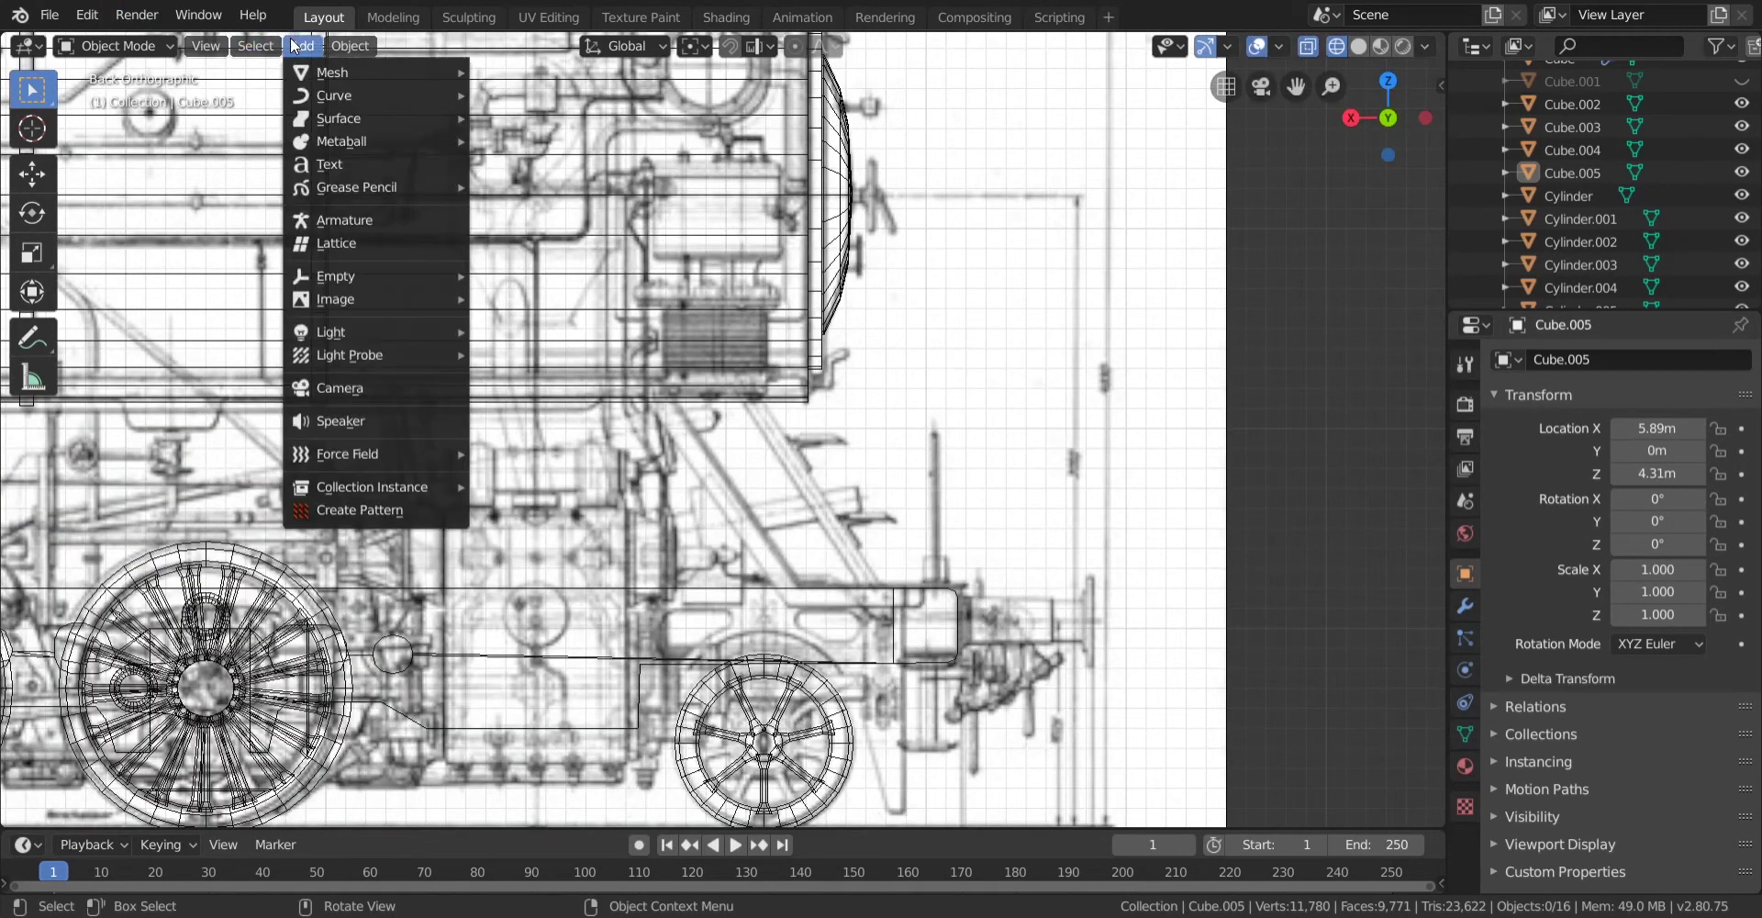
{"action": "mouse_move", "coordinate": [330, 74]}
{"action": "left_click", "coordinate": [564, 99]}
{"action": "scroll", "coordinate": [881, 539], "scroll_direction": "down", "scroll_amount": 6}
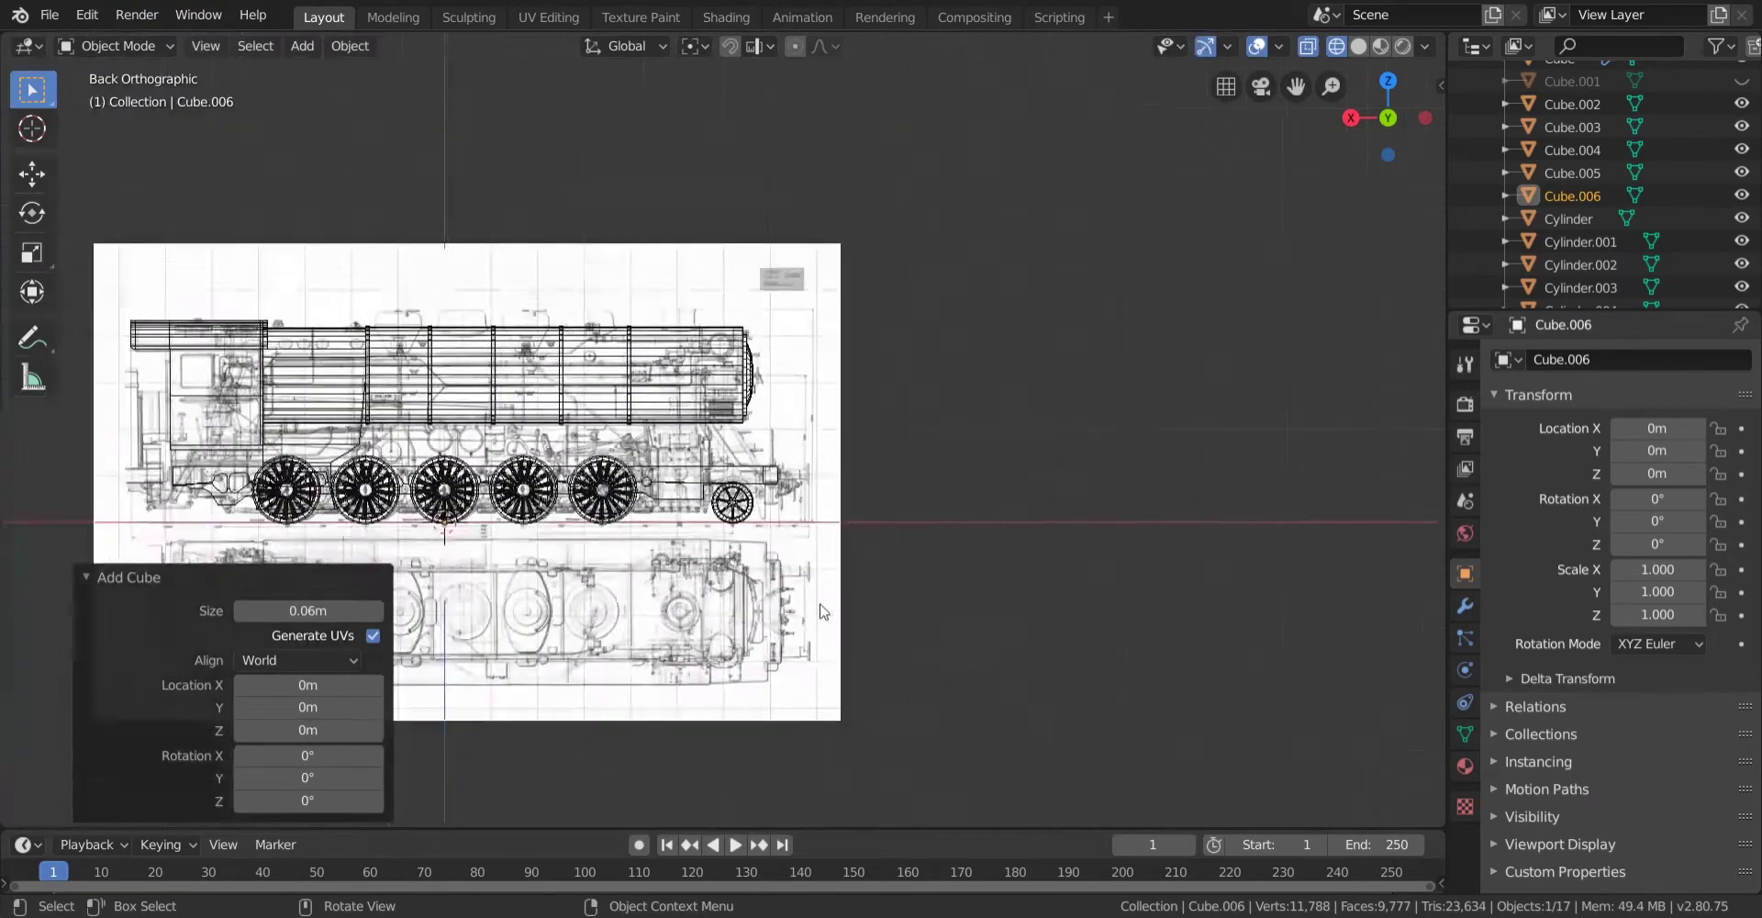
{"action": "scroll", "coordinate": [609, 681], "scroll_direction": "up", "scroll_amount": 3}
{"action": "left_click_drag", "start_coordinate": [339, 677], "coordinate": [6, 719]}
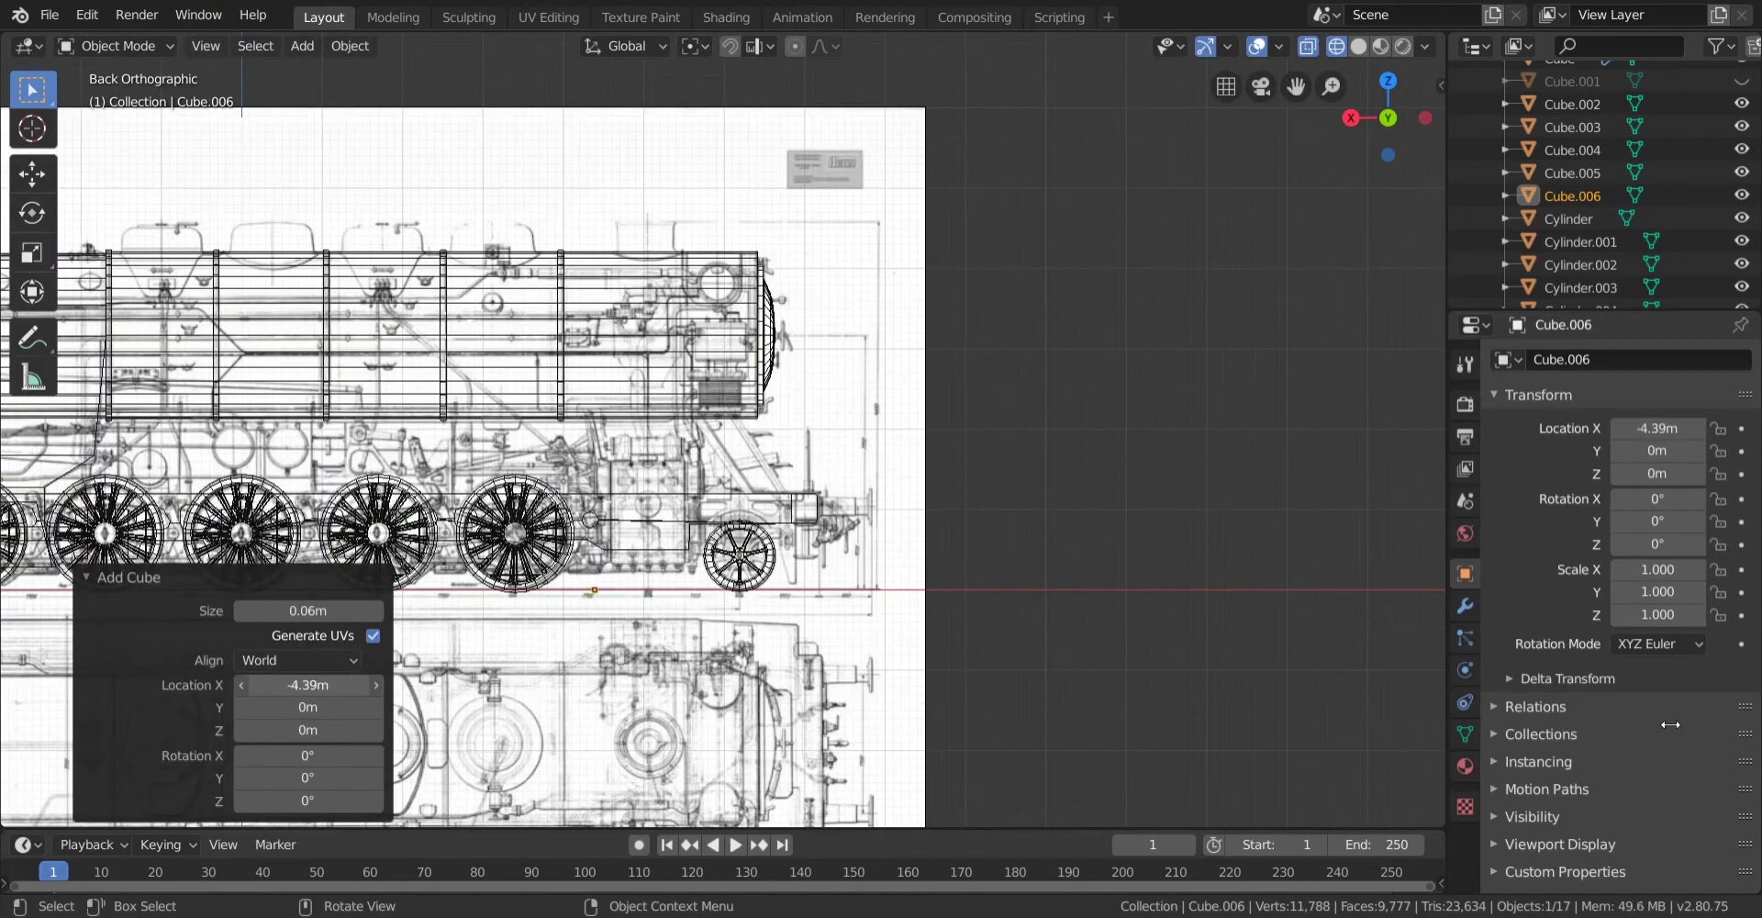
{"action": "scroll", "coordinate": [918, 642], "scroll_direction": "up", "scroll_amount": 4}
{"action": "mouse_move", "coordinate": [939, 651]}
{"action": "middle_mouse_down", "text": "shift"}
{"action": "mouse_move", "coordinate": [723, 388]}
{"action": "mouse_move", "coordinate": [723, 449]}
{"action": "middle_mouse_up", "text": "shift"}
{"action": "scroll", "coordinate": [723, 388], "scroll_direction": "up", "scroll_amount": 5}
{"action": "key", "text": "shift+z"}
{"action": "scroll", "coordinate": [723, 450], "scroll_direction": "down", "scroll_amount": 1}
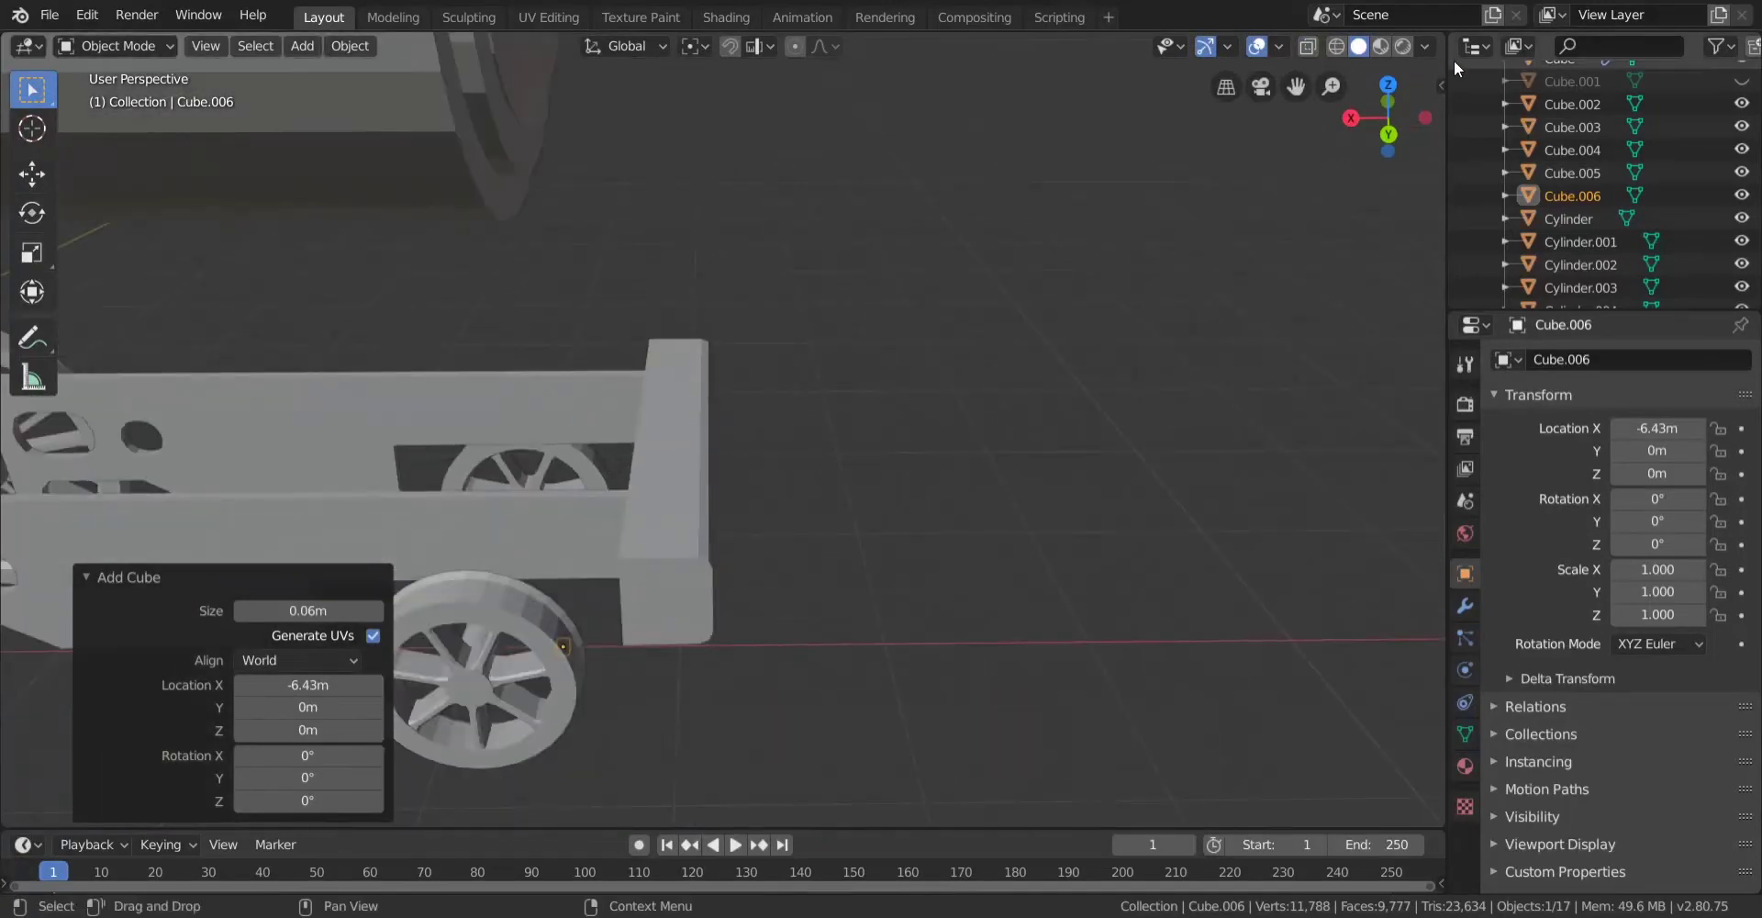
In the back wireframe view, position the cube at X -6.79 m and Z 1.14 m, inside the frame behind the buffer beam.
{"action": "left_click", "coordinate": [1387, 134]}
{"action": "key", "text": "shift+z"}
{"action": "scroll", "coordinate": [722, 311], "scroll_direction": "up", "scroll_amount": 1}
{"action": "middle_click_drag", "start_coordinate": [386, 338], "coordinate": [528, 487], "text": "shift"}
{"action": "scroll", "coordinate": [529, 487], "scroll_direction": "up", "scroll_amount": 4}
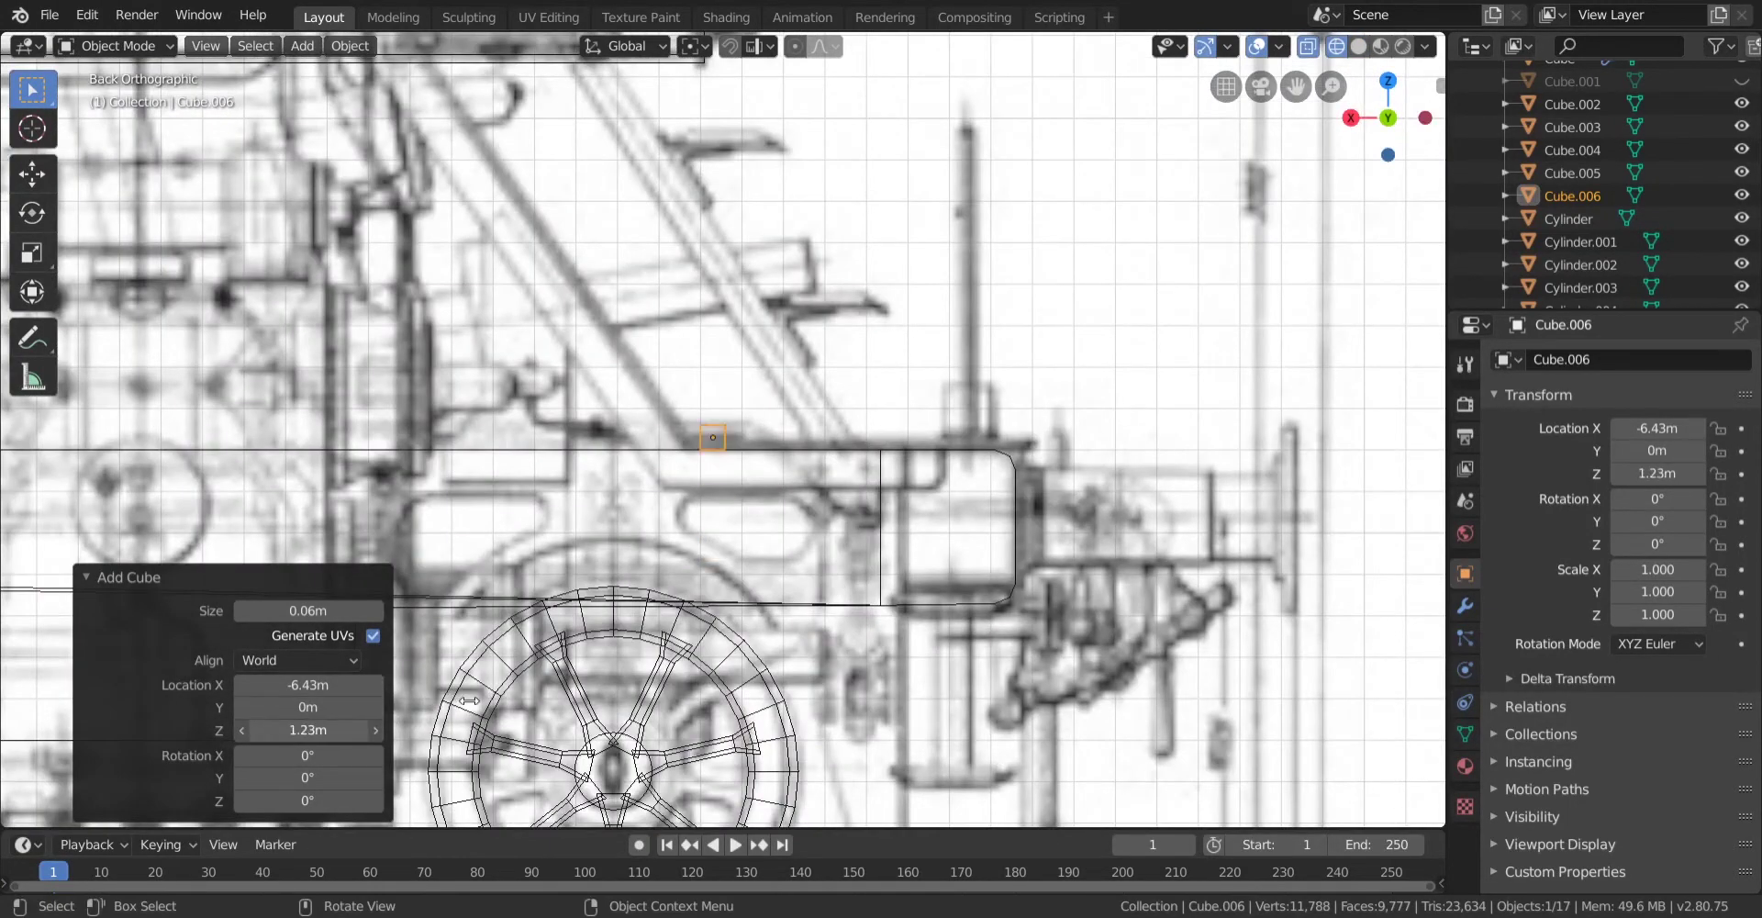
{"action": "mouse_move", "coordinate": [236, 690]}
{"action": "left_mouse_down"}
{"action": "mouse_move", "coordinate": [217, 690]}
{"action": "mouse_move", "coordinate": [268, 694]}
{"action": "left_mouse_up"}
{"action": "middle_click_drag", "start_coordinate": [437, 601], "coordinate": [358, 588], "text": "shift"}
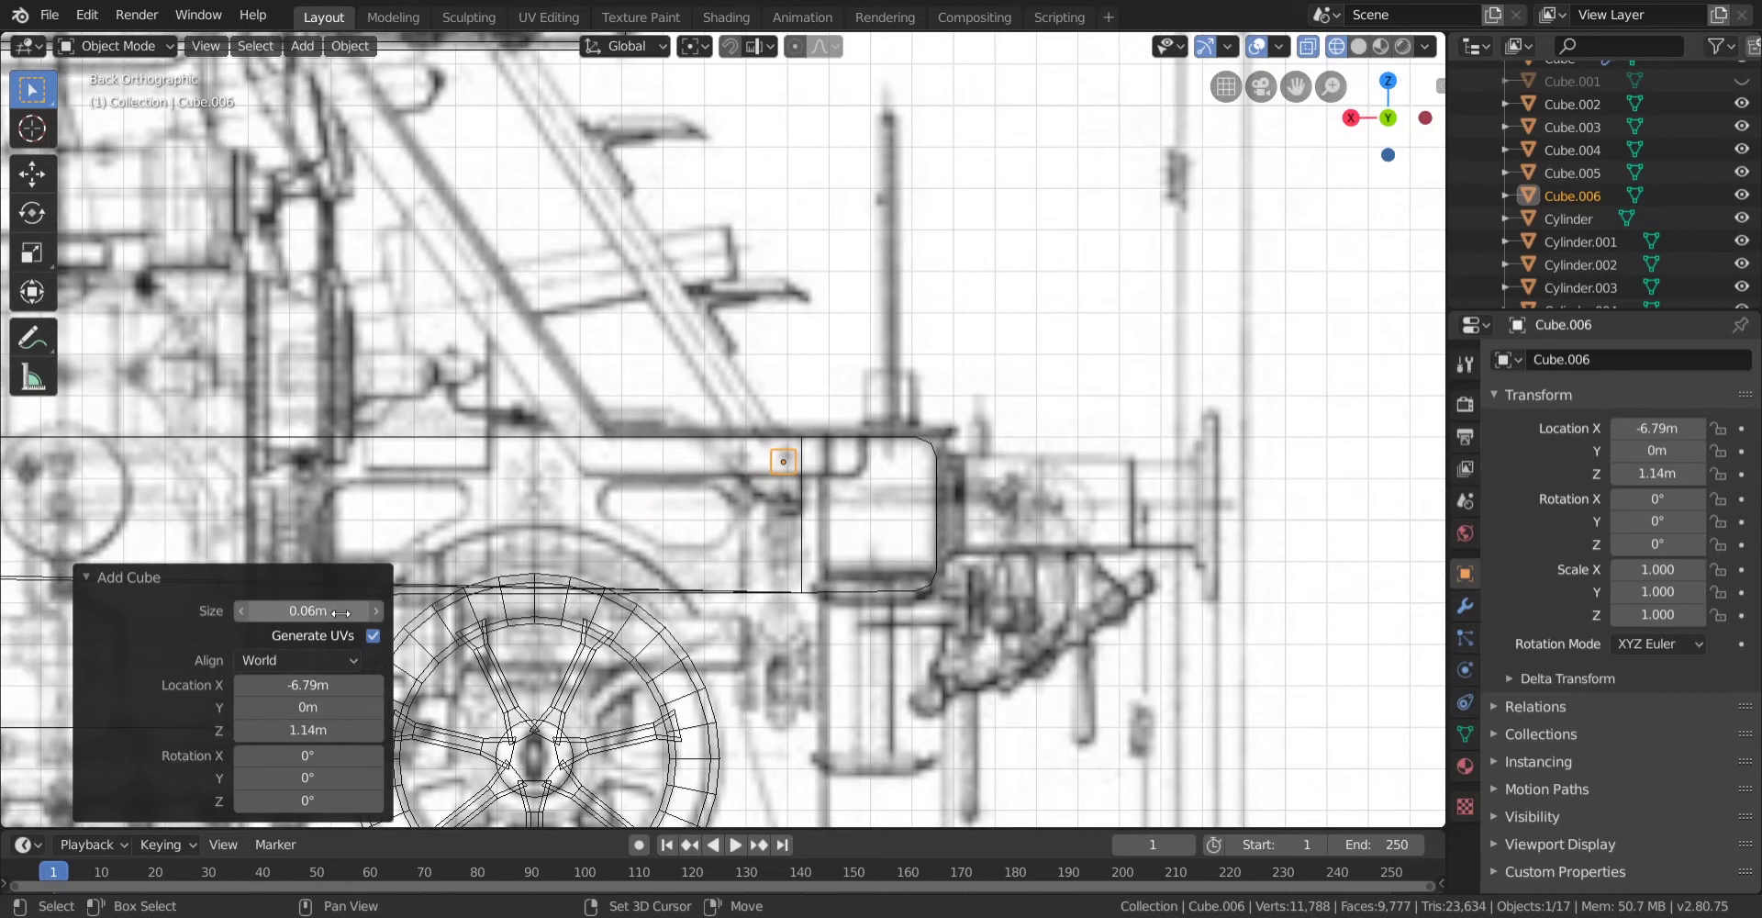
Set the new cube's size to 0.1 m.
{"action": "left_click", "coordinate": [340, 611]}
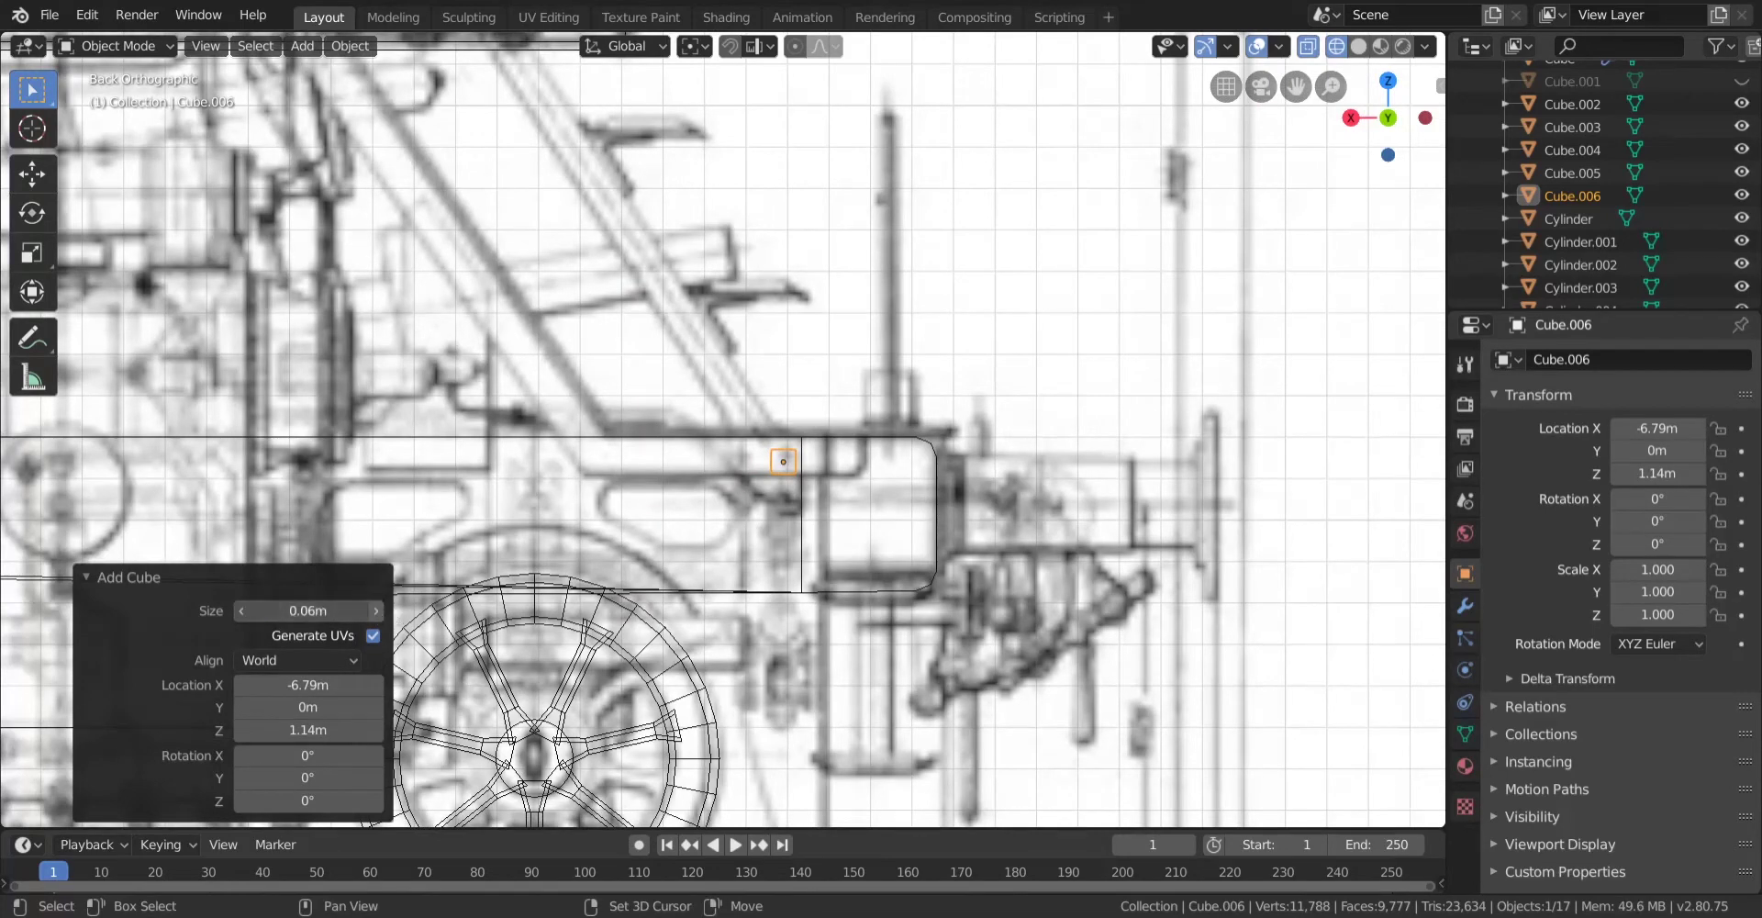
{"action": "left_click", "coordinate": [375, 611]}
{"action": "left_click", "coordinate": [375, 611]}
{"action": "left_click", "coordinate": [375, 611]}
{"action": "left_click", "coordinate": [376, 611]}
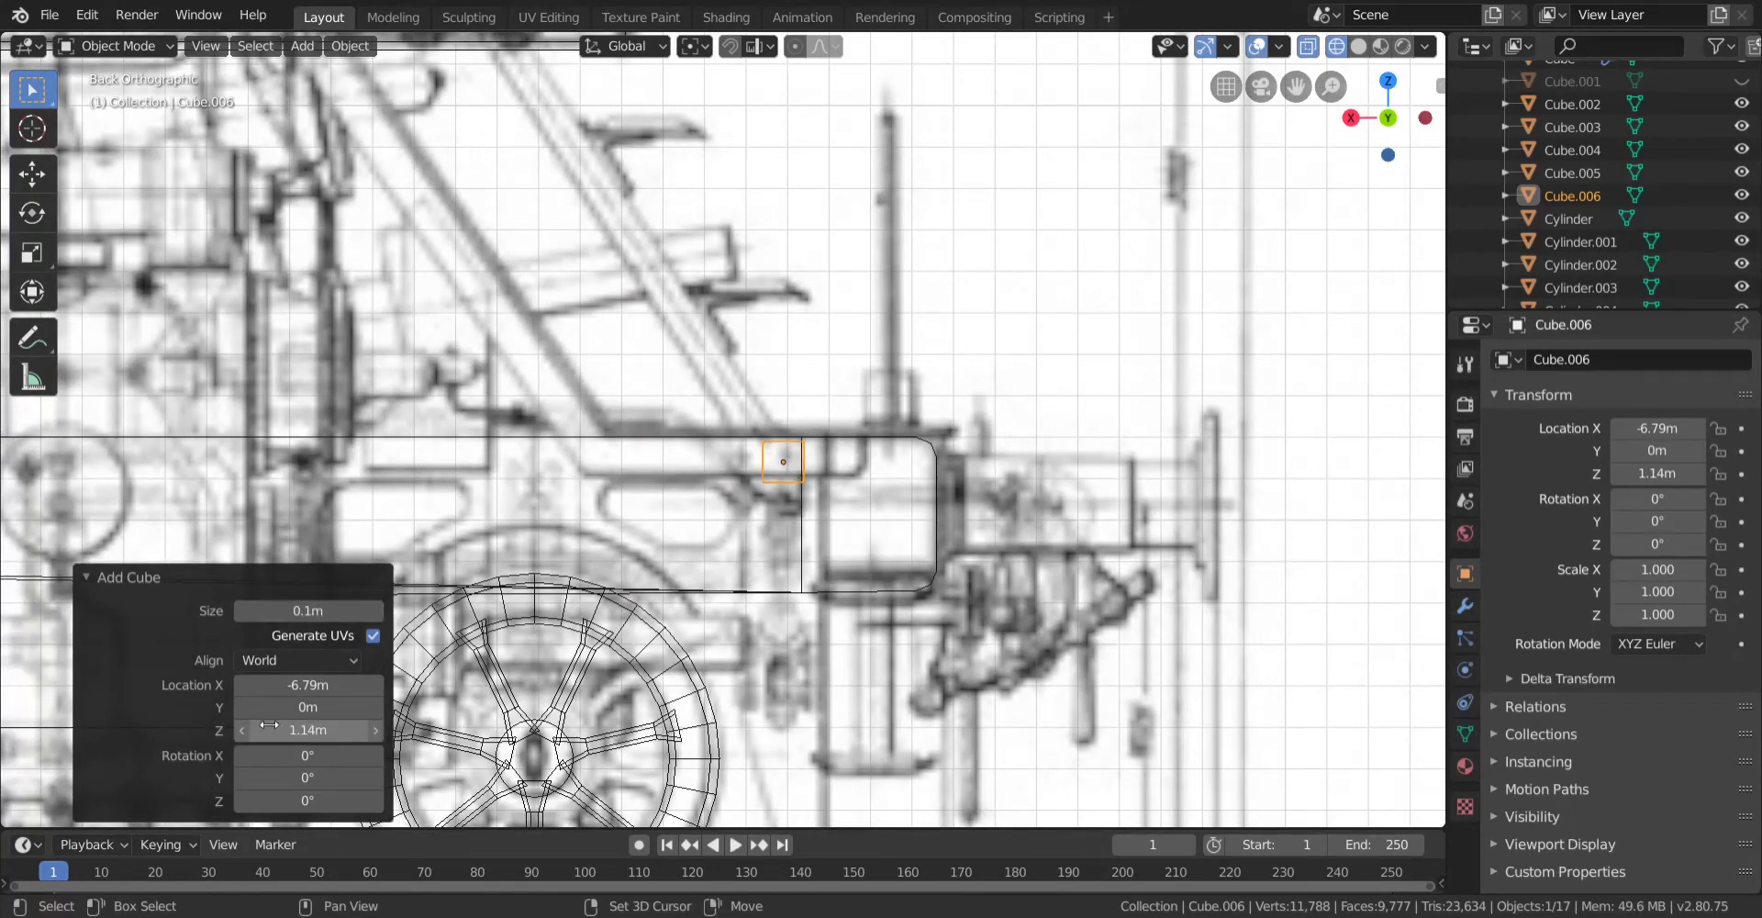
Adjust the cube's location to X -6.78 m and Z 1.15 m, aligning it with the frame's top edge.
{"action": "left_click", "coordinate": [241, 687]}
{"action": "left_click", "coordinate": [374, 687]}
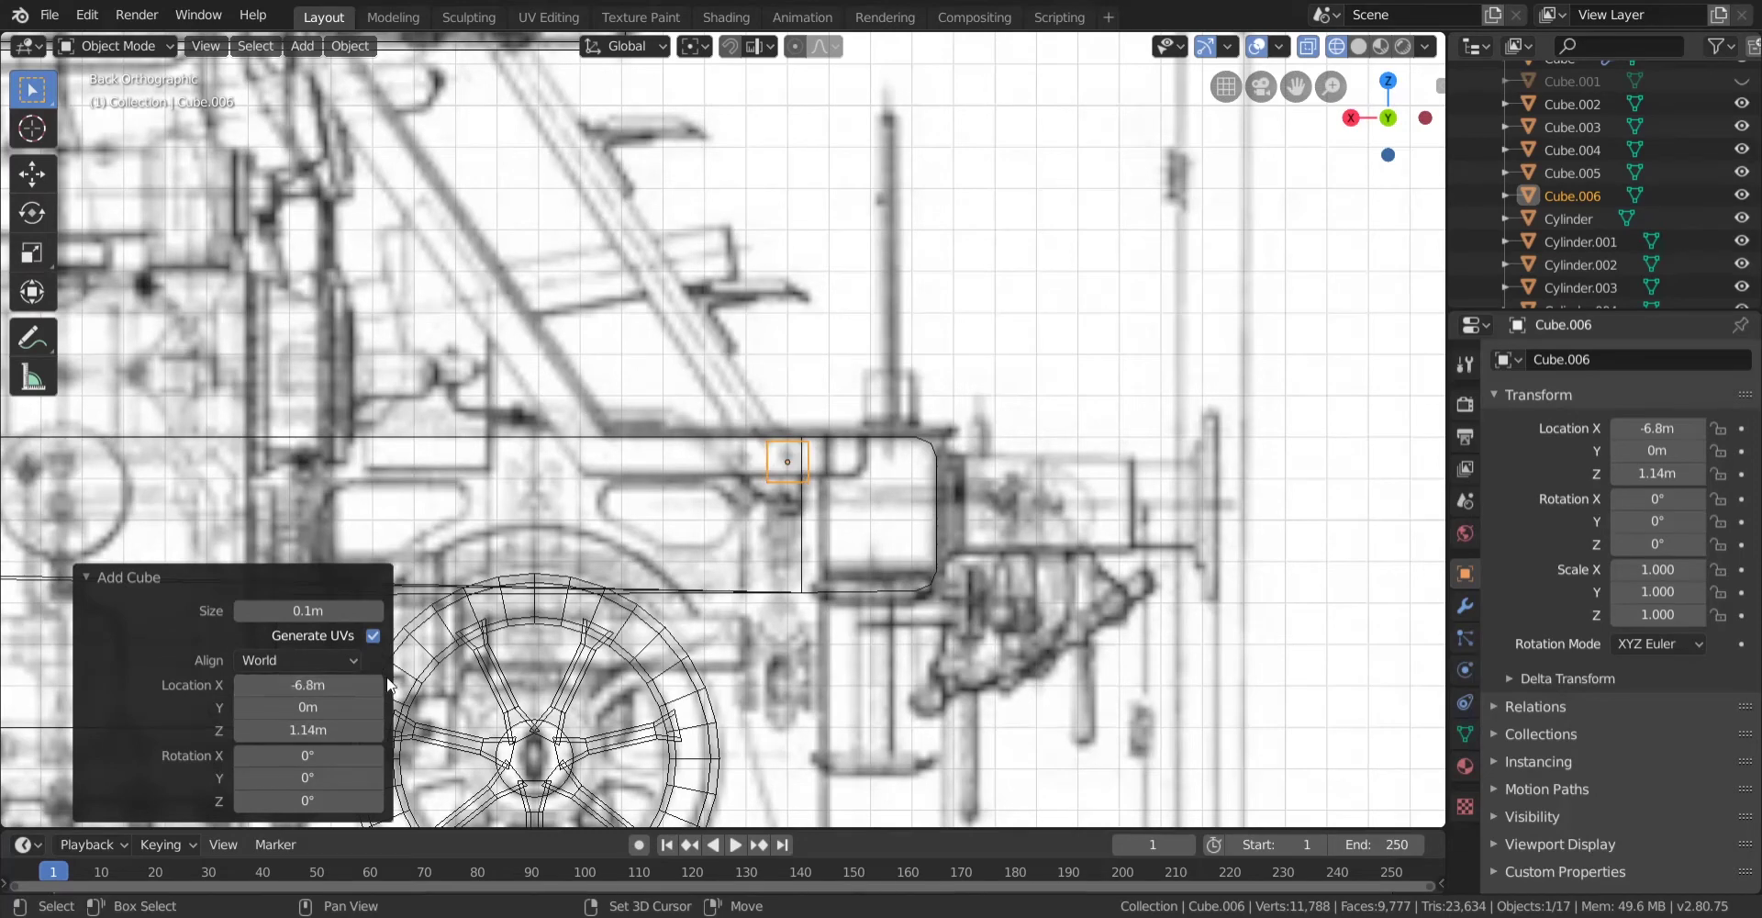
{"action": "left_click", "coordinate": [374, 687]}
{"action": "scroll", "coordinate": [510, 576], "scroll_direction": "up", "scroll_amount": 8}
{"action": "scroll", "coordinate": [510, 576], "scroll_direction": "up", "scroll_amount": 6}
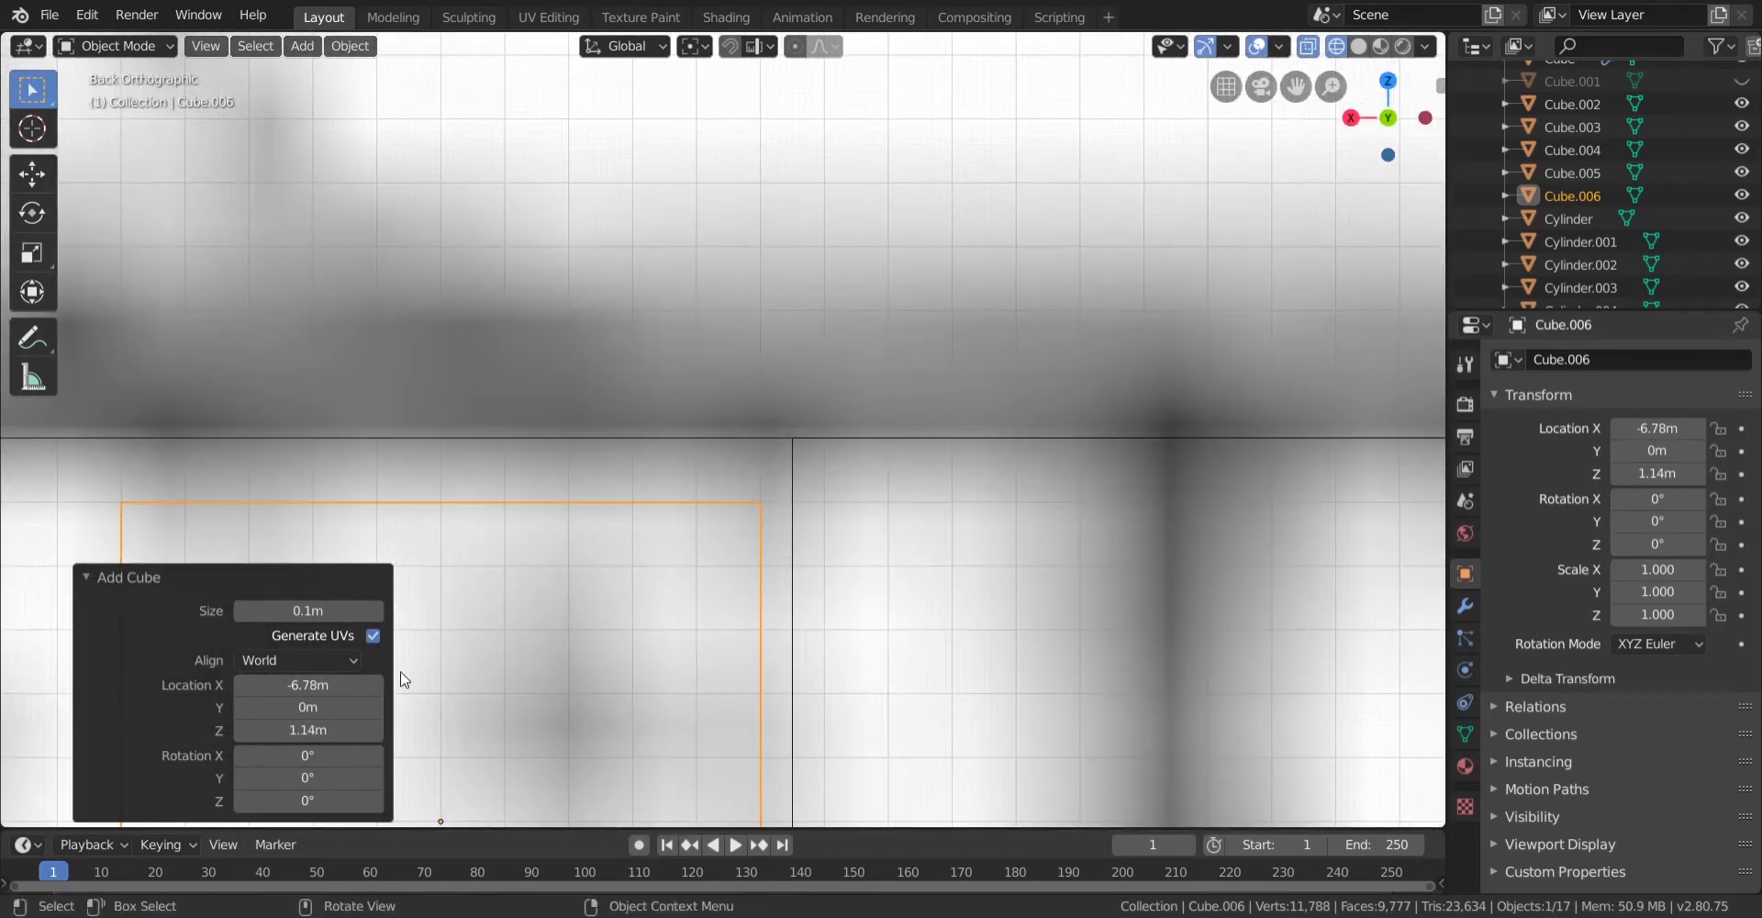
{"action": "left_click", "coordinate": [374, 729]}
{"action": "scroll", "coordinate": [709, 478], "scroll_direction": "down", "scroll_amount": 10}
{"action": "scroll", "coordinate": [709, 478], "scroll_direction": "down", "scroll_amount": 5}
In Edit Mode, move the cube's front face -0.005 m along X to meet the back of the buffer beam.
{"action": "key", "text": "Tab"}
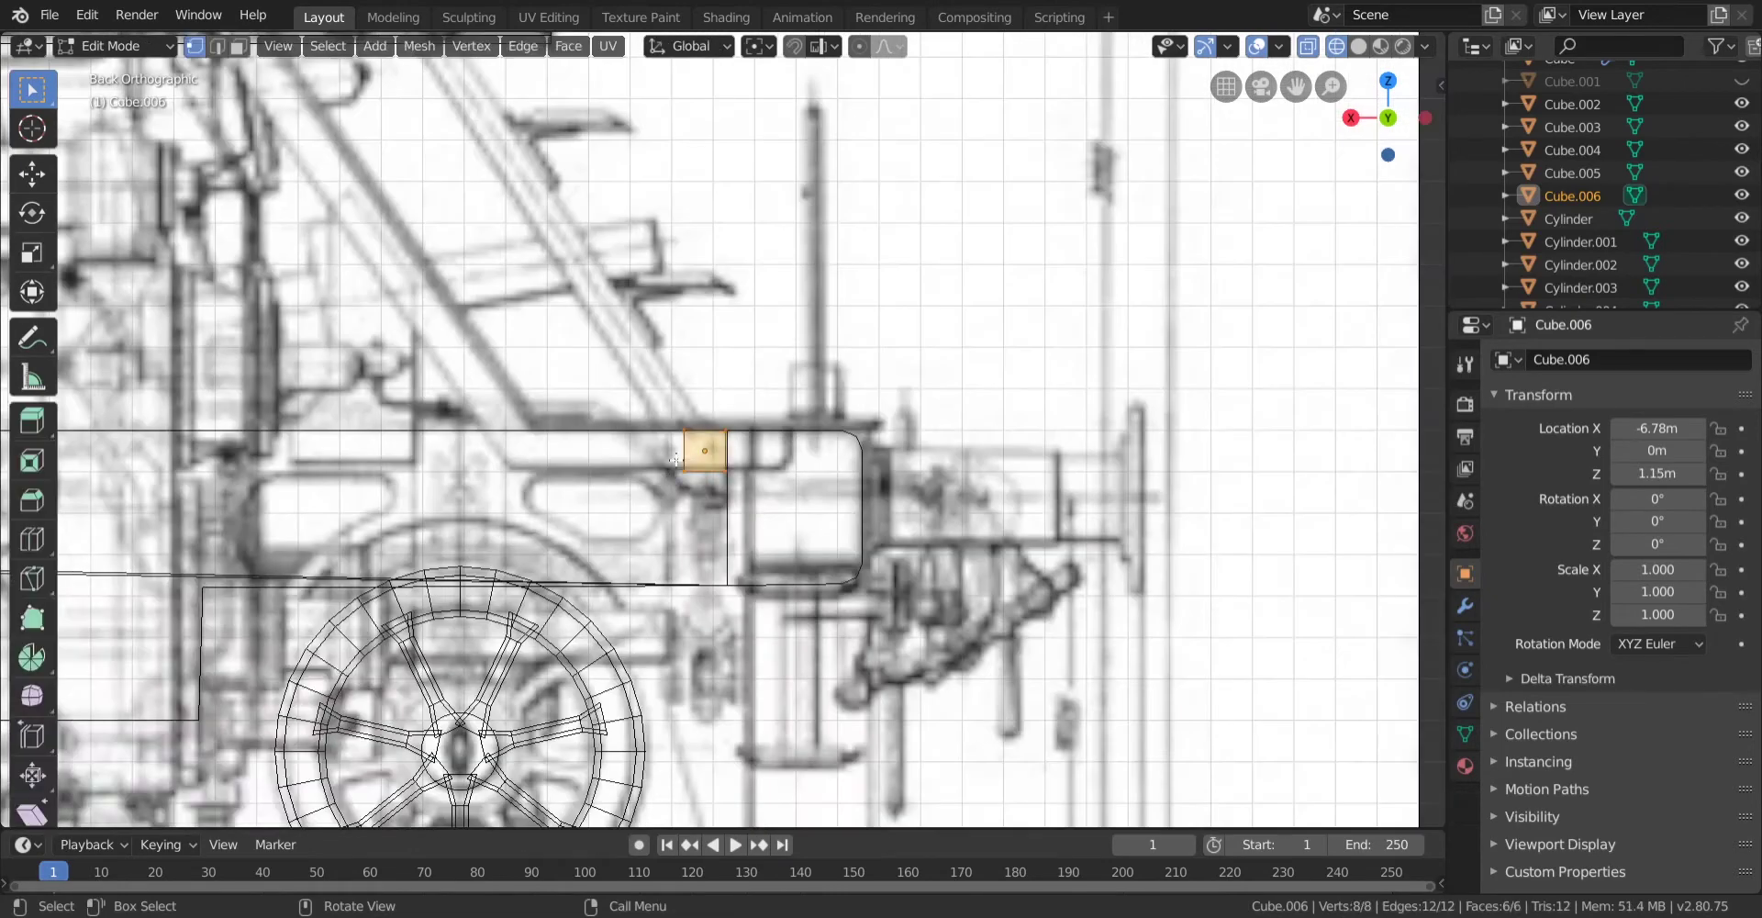
{"action": "scroll", "coordinate": [848, 674], "scroll_direction": "up", "scroll_amount": 15}
{"action": "scroll", "coordinate": [848, 674], "scroll_direction": "up", "scroll_amount": 4}
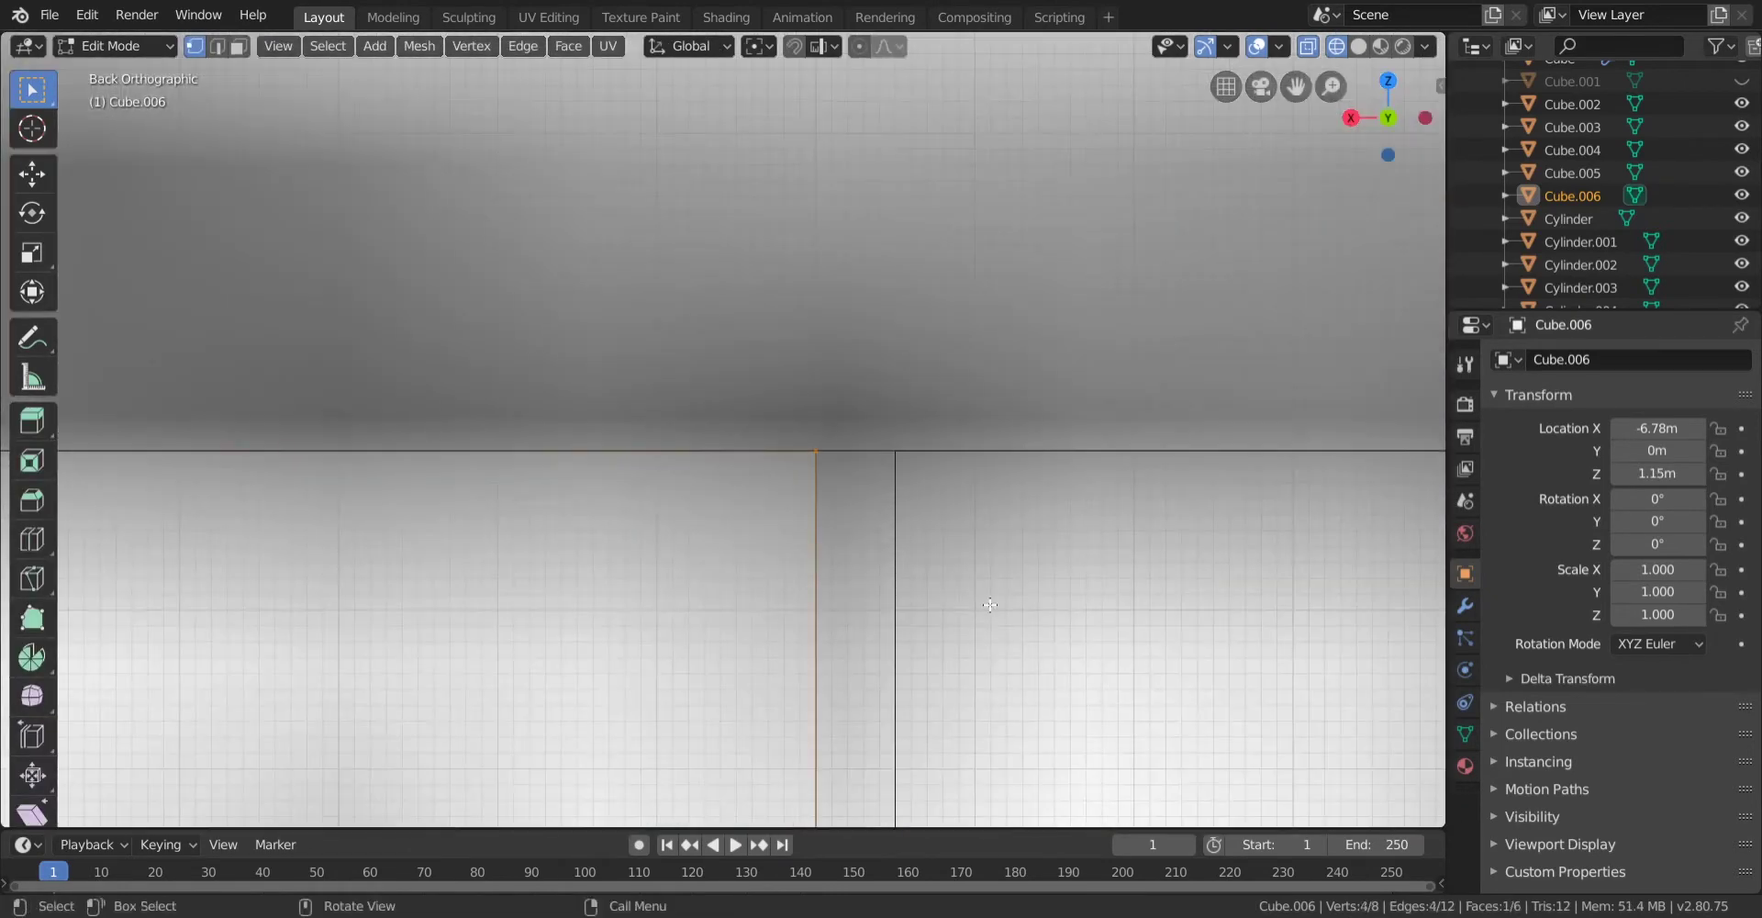
{"action": "key", "text": "g"}
{"action": "left_click", "coordinate": [869, 592]}
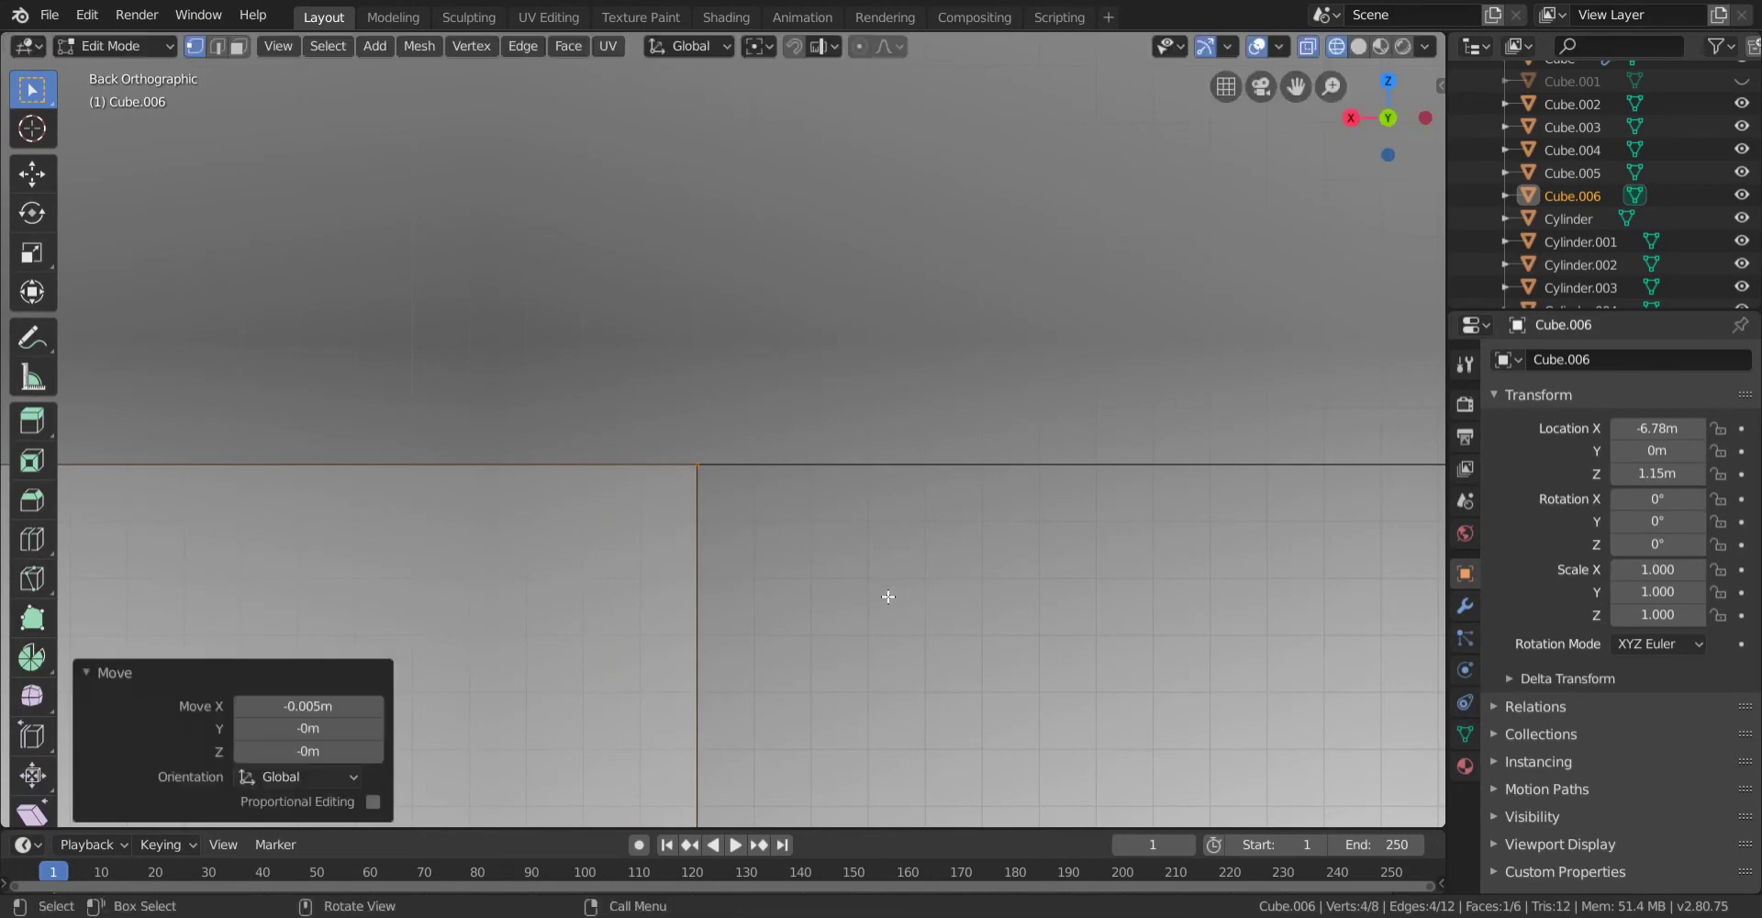
Select the cube's rear face and extrude it 0.11 m along X in Global orientation.
{"action": "scroll", "coordinate": [884, 598], "scroll_direction": "down", "scroll_amount": 8}
{"action": "scroll", "coordinate": [752, 487], "scroll_direction": "up", "scroll_amount": 6}
{"action": "scroll", "coordinate": [753, 486], "scroll_direction": "down", "scroll_amount": 6}
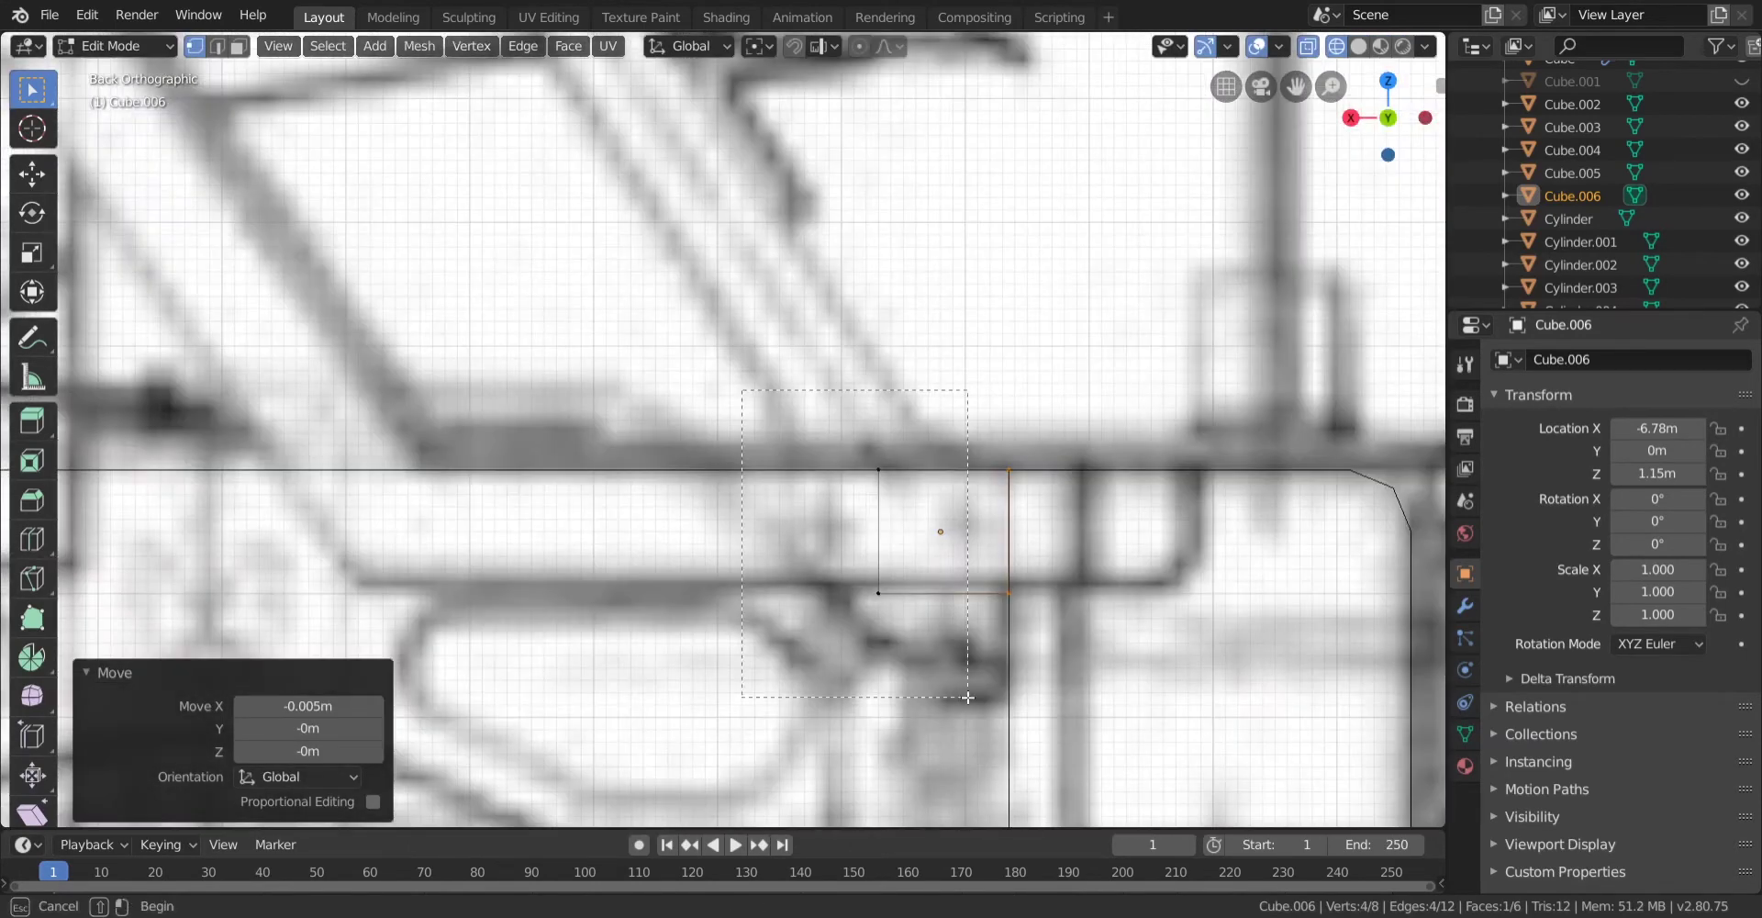
{"action": "scroll", "coordinate": [777, 679], "scroll_direction": "up", "scroll_amount": 2}
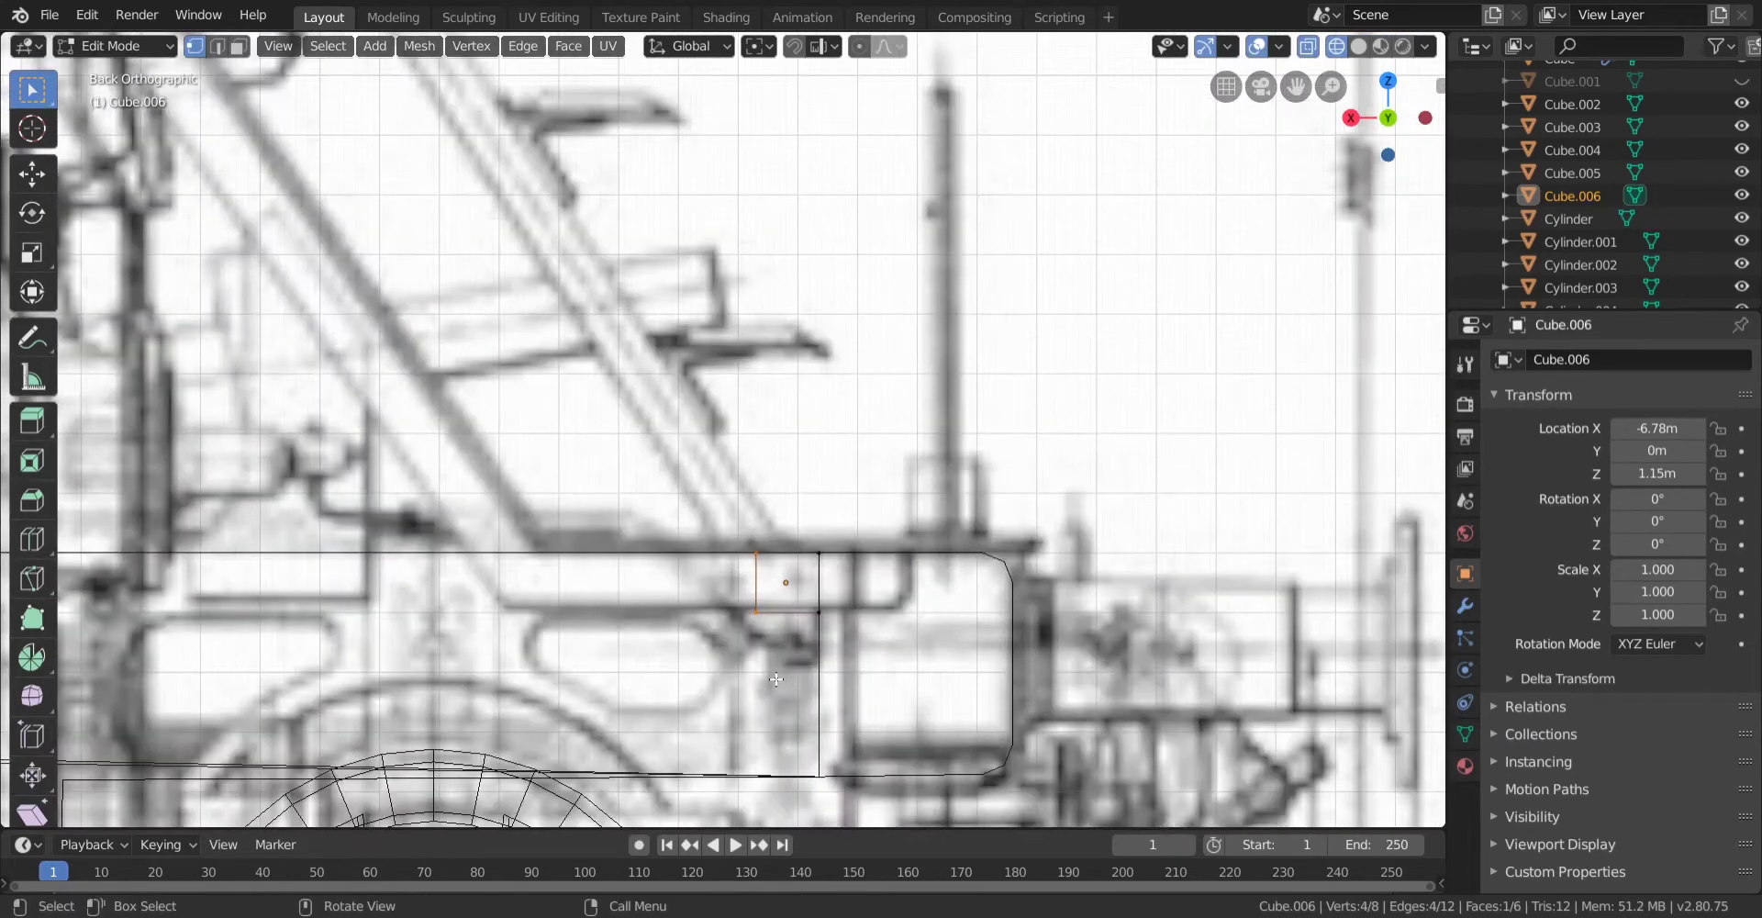
{"action": "key", "text": "e"}
{"action": "right_click", "coordinate": [776, 679]}
{"action": "left_click", "coordinate": [296, 795]}
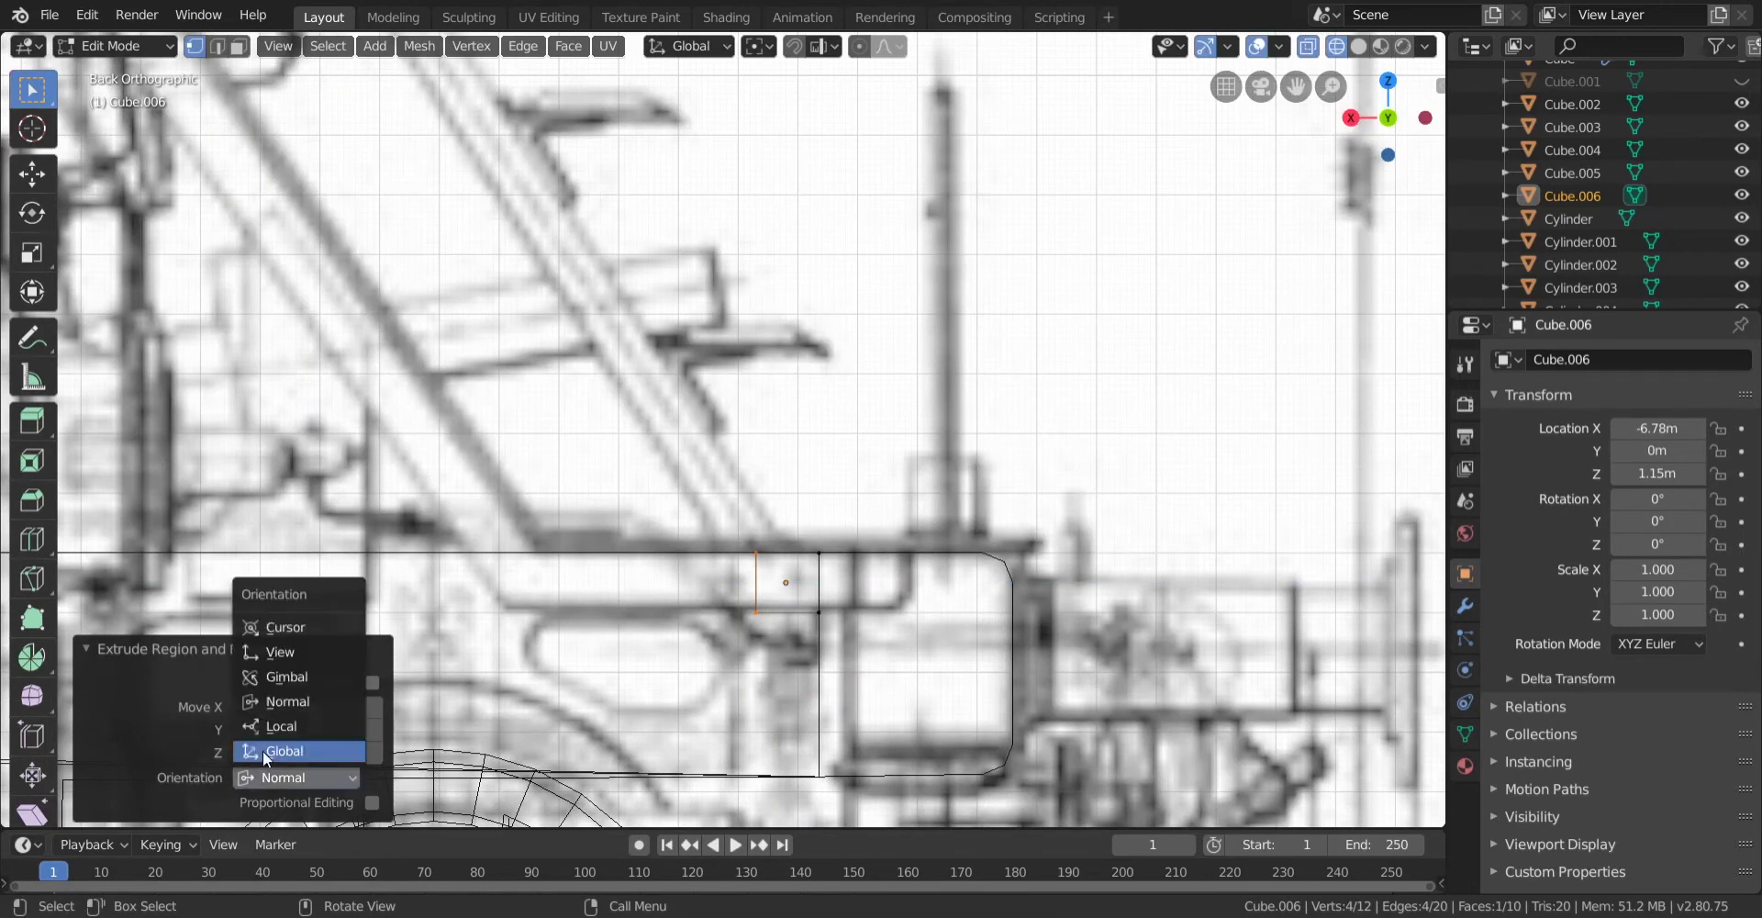
{"action": "left_click", "coordinate": [277, 716]}
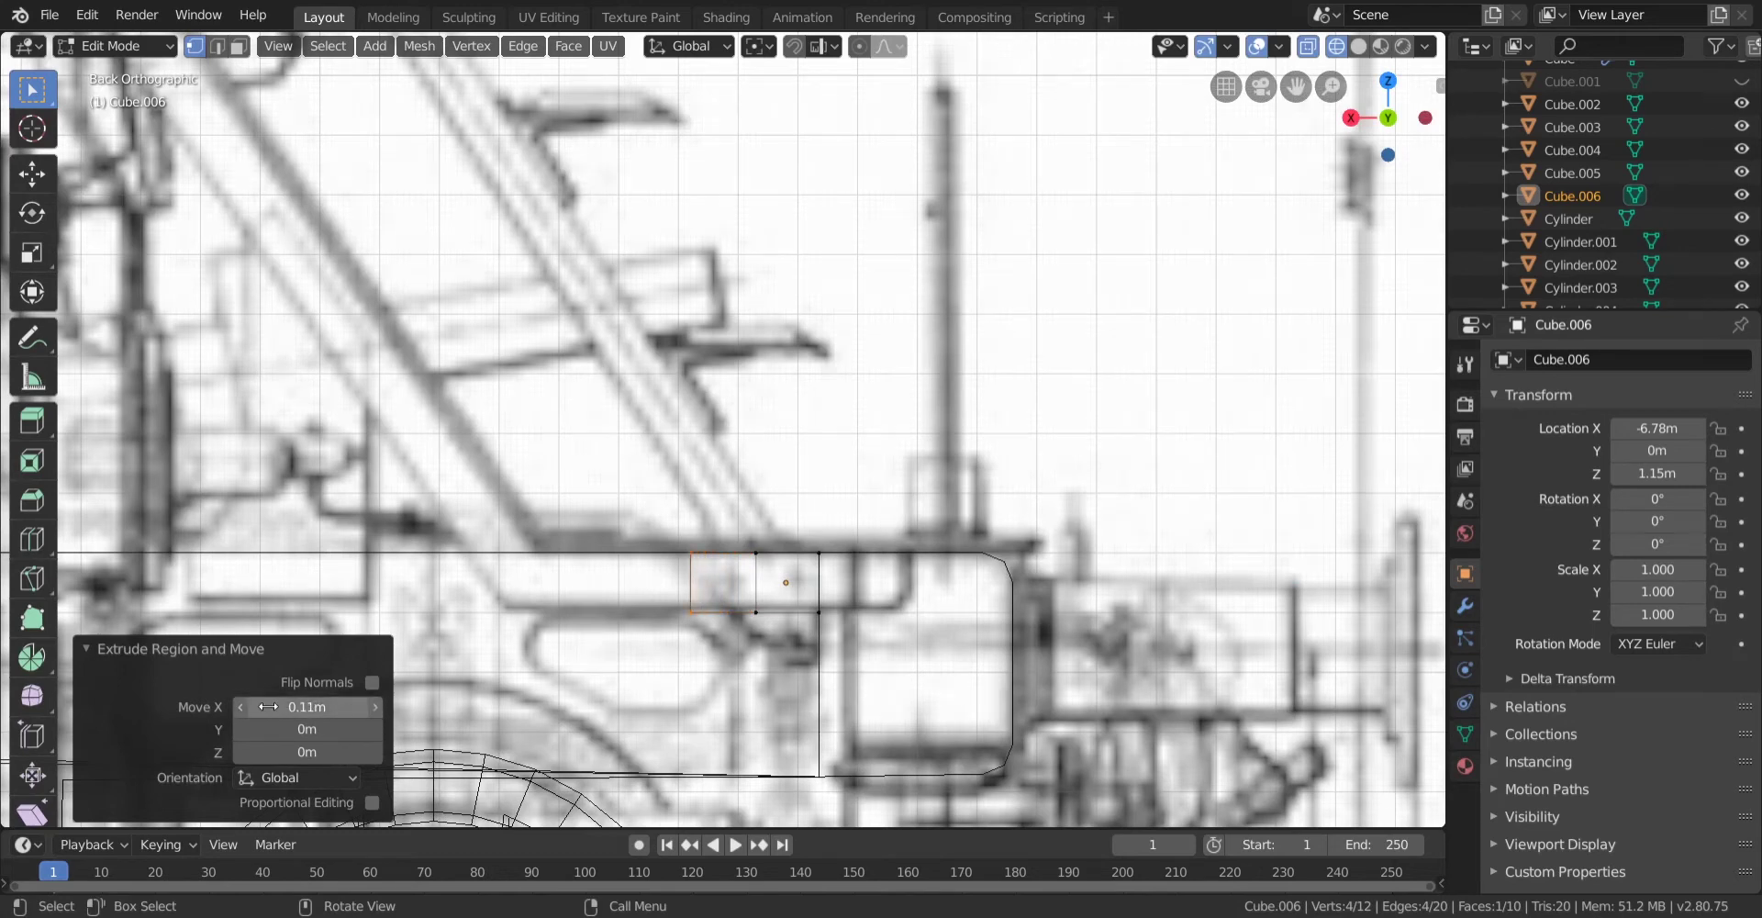
Extrude the top face of the new rear segment 0.79 m along X and 1.01 m along Z in Global orientation, forming a diagonal brace.
{"action": "scroll", "coordinate": [635, 413], "scroll_direction": "down", "scroll_amount": 4}
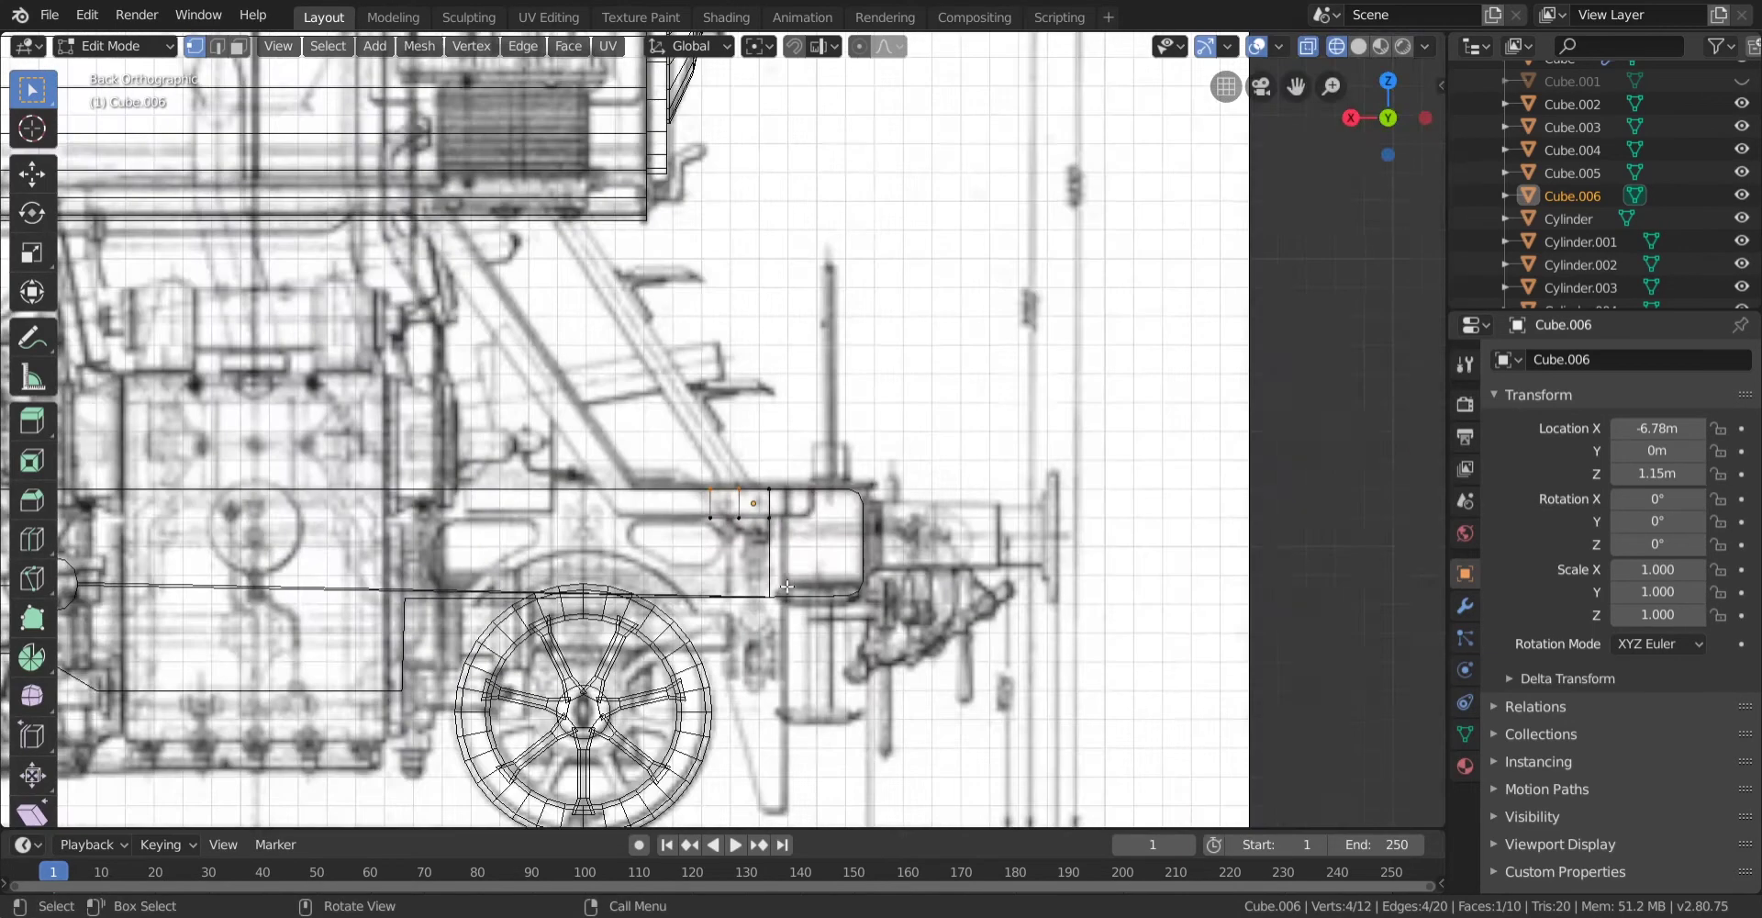
{"action": "key", "text": "e"}
{"action": "right_click", "coordinate": [628, 683]}
{"action": "left_click", "coordinate": [346, 770]}
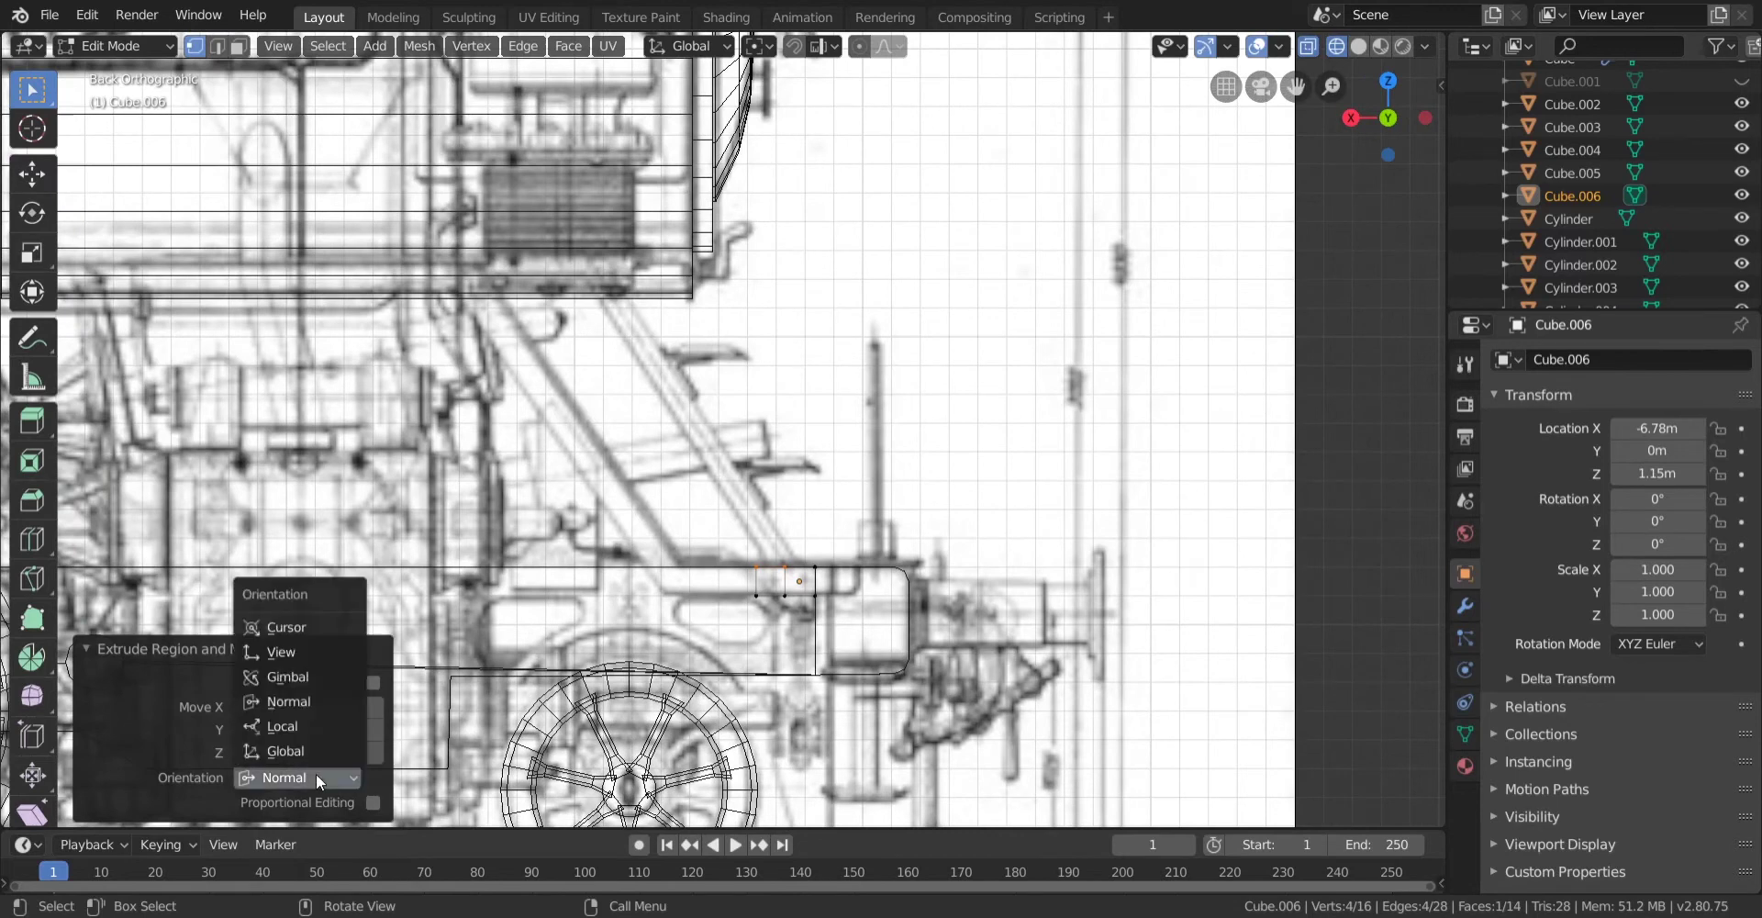
{"action": "left_click", "coordinate": [316, 702]}
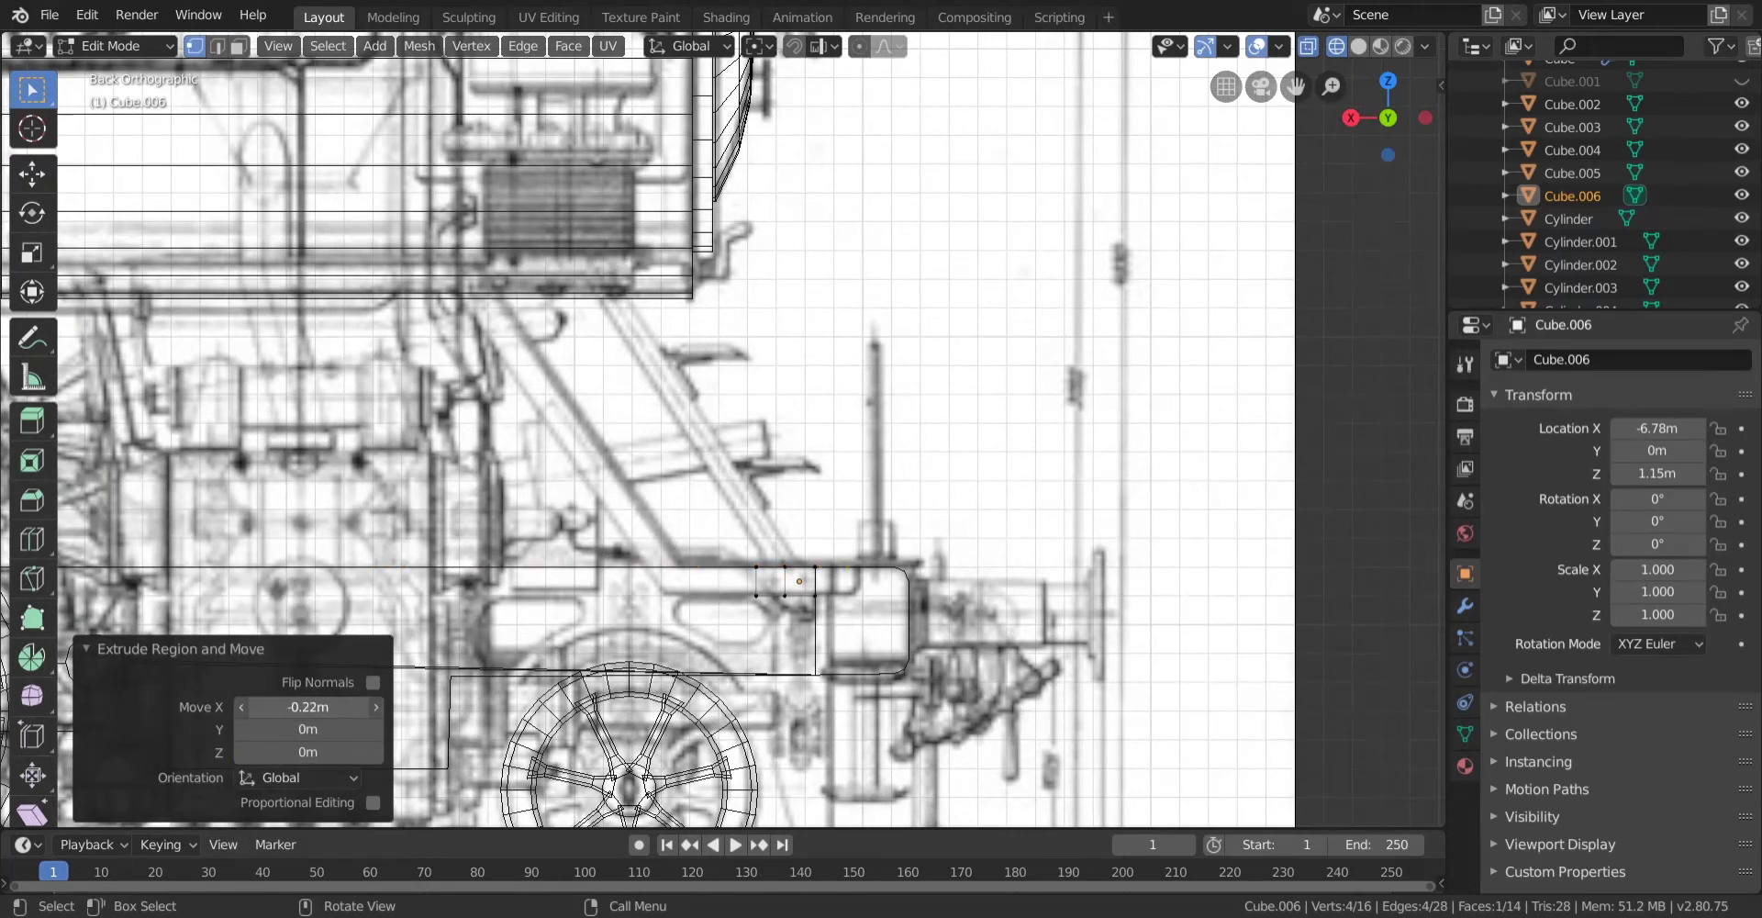
{"action": "left_click_drag", "start_coordinate": [317, 706], "coordinate": [264, 752]}
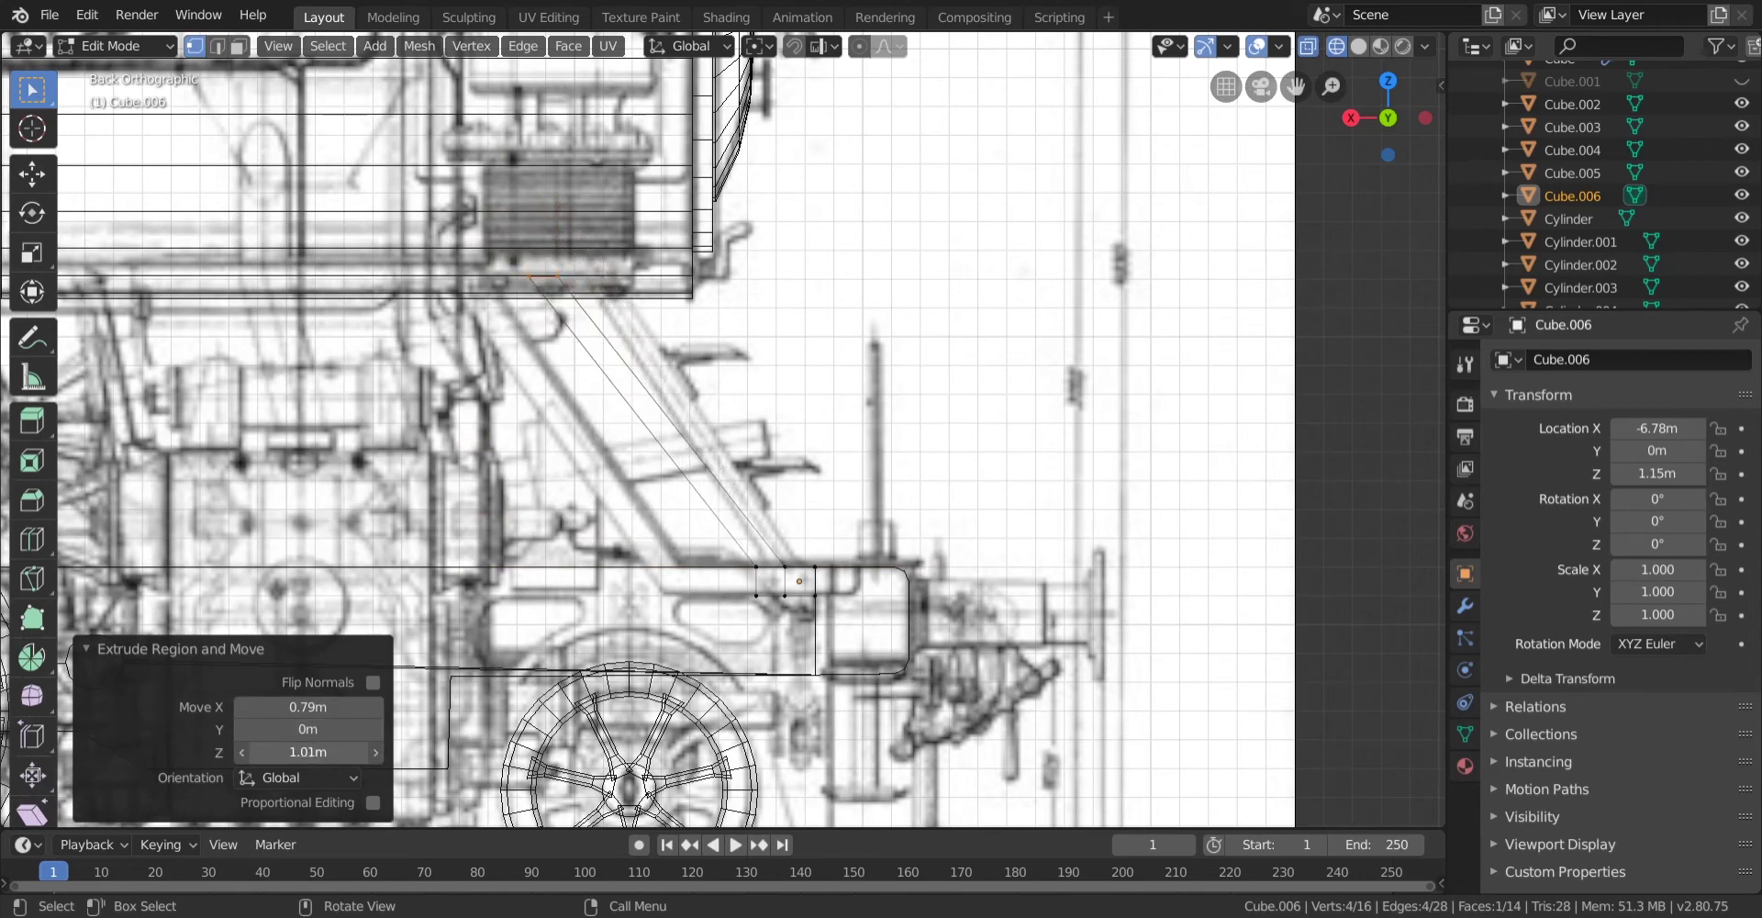
Inspect the diagonal brace in solid shading from both sides and check its upper end against the blueprint in back view.
{"action": "key", "text": "z"}
{"action": "left_click", "coordinate": [831, 422]}
{"action": "mouse_move", "coordinate": [982, 450]}
{"action": "middle_mouse_down"}
{"action": "mouse_move", "coordinate": [877, 499]}
{"action": "mouse_move", "coordinate": [649, 485]}
{"action": "mouse_move", "coordinate": [774, 612]}
{"action": "mouse_move", "coordinate": [753, 607]}
{"action": "middle_mouse_up"}
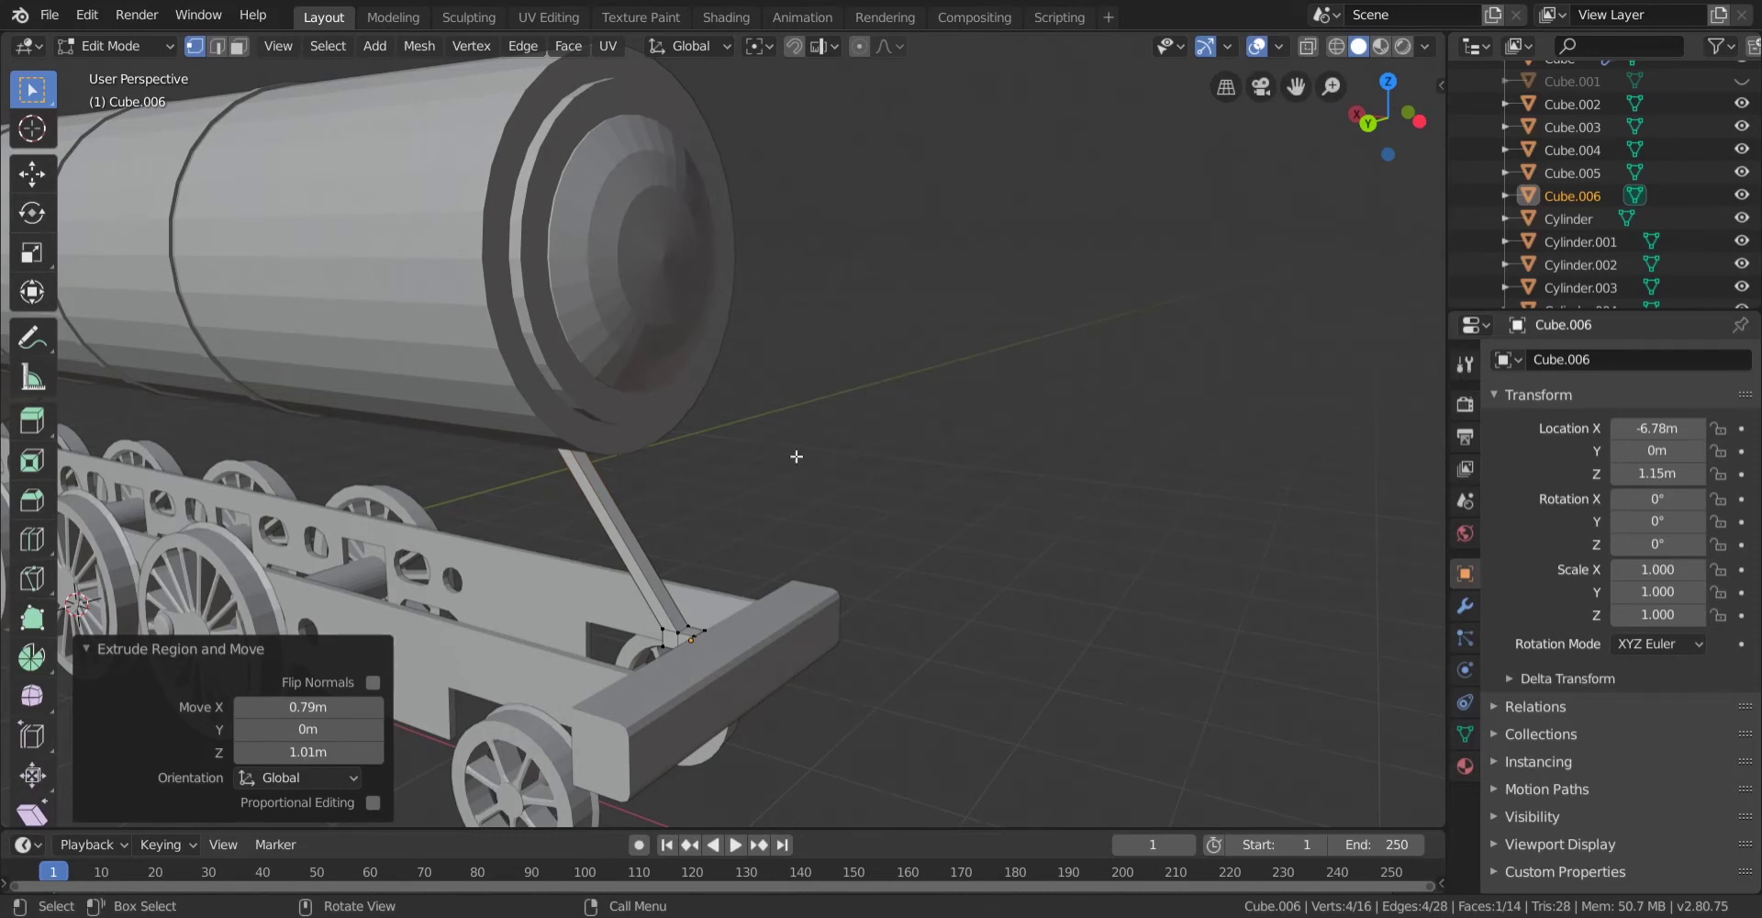
{"action": "middle_click_drag", "start_coordinate": [797, 456], "coordinate": [807, 455]}
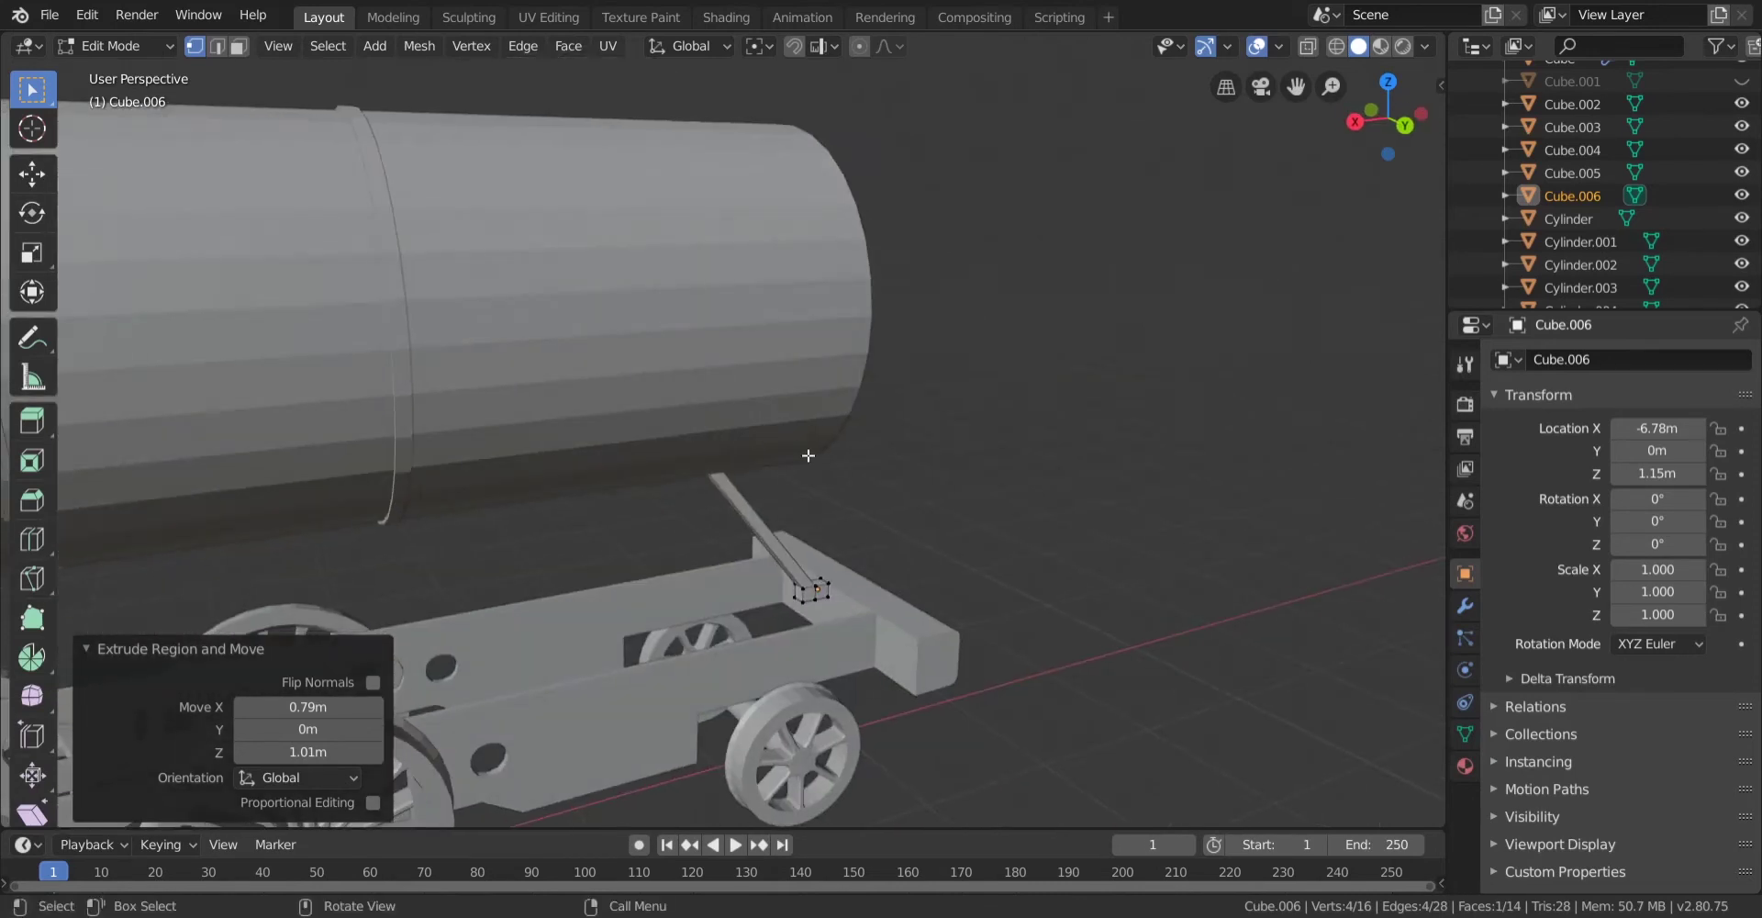
{"action": "left_click", "coordinate": [1406, 126]}
{"action": "scroll", "coordinate": [507, 299], "scroll_direction": "up", "scroll_amount": 6}
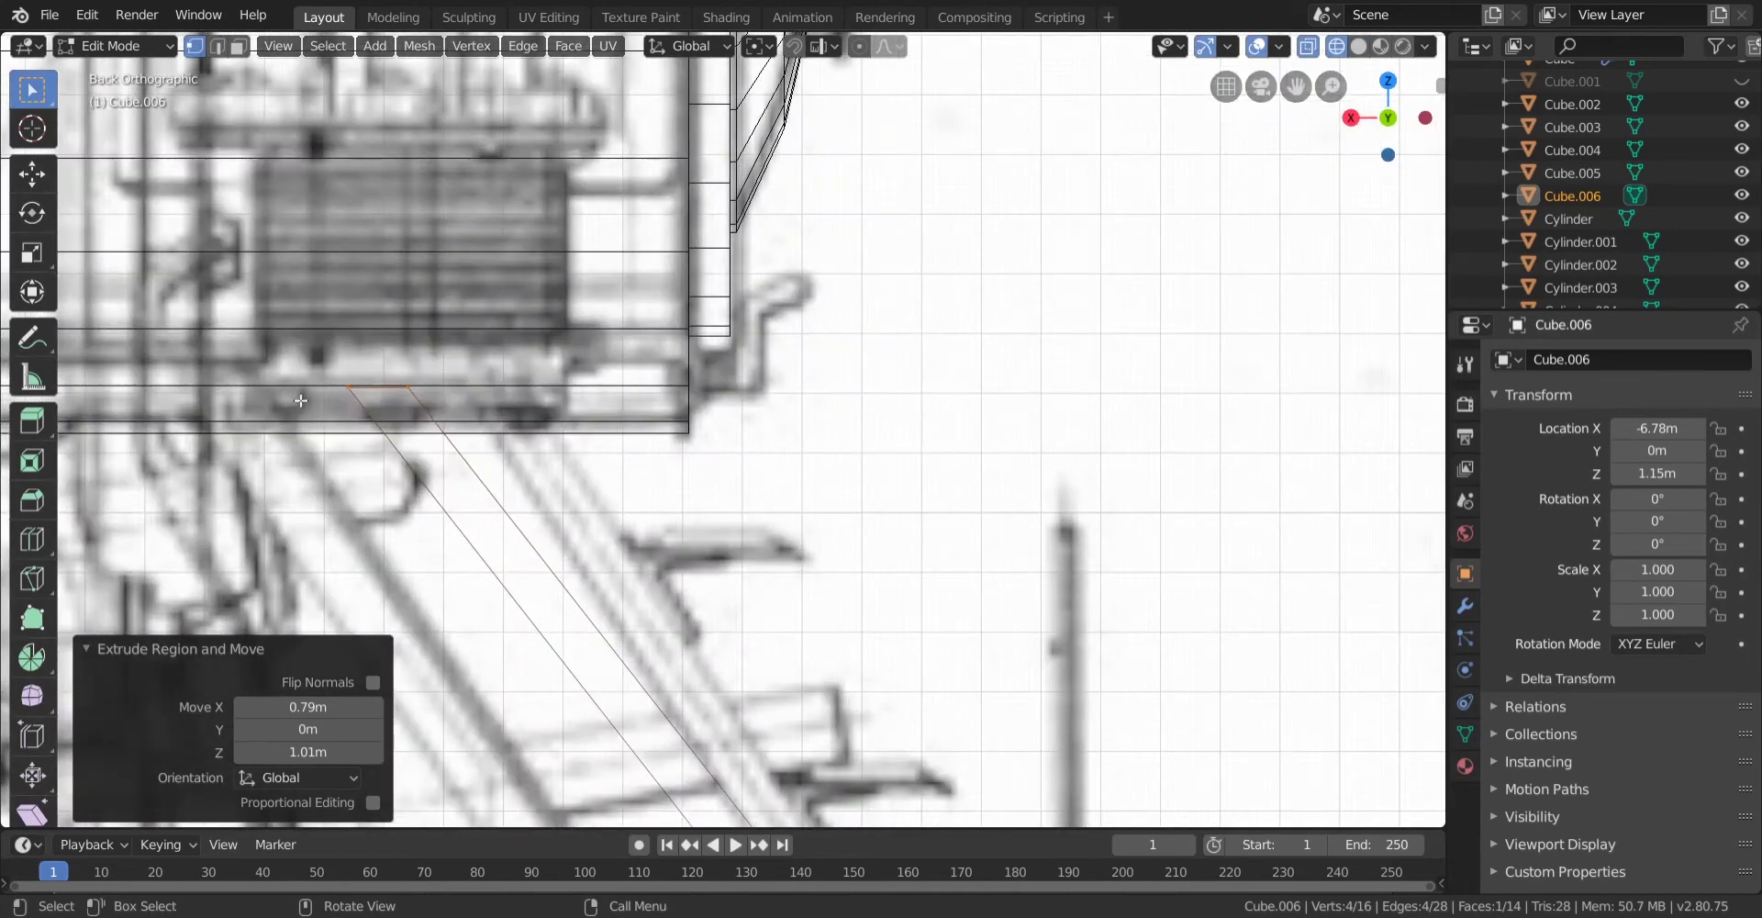
Adjust the diagonal brace extrusion to 0.58 m along X, keeping 1.01 m along Z.
{"action": "left_click_drag", "start_coordinate": [244, 704], "coordinate": [196, 705]}
{"action": "scroll", "coordinate": [669, 397], "scroll_direction": "down", "scroll_amount": 4}
{"action": "scroll", "coordinate": [602, 480], "scroll_direction": "up", "scroll_amount": 5}
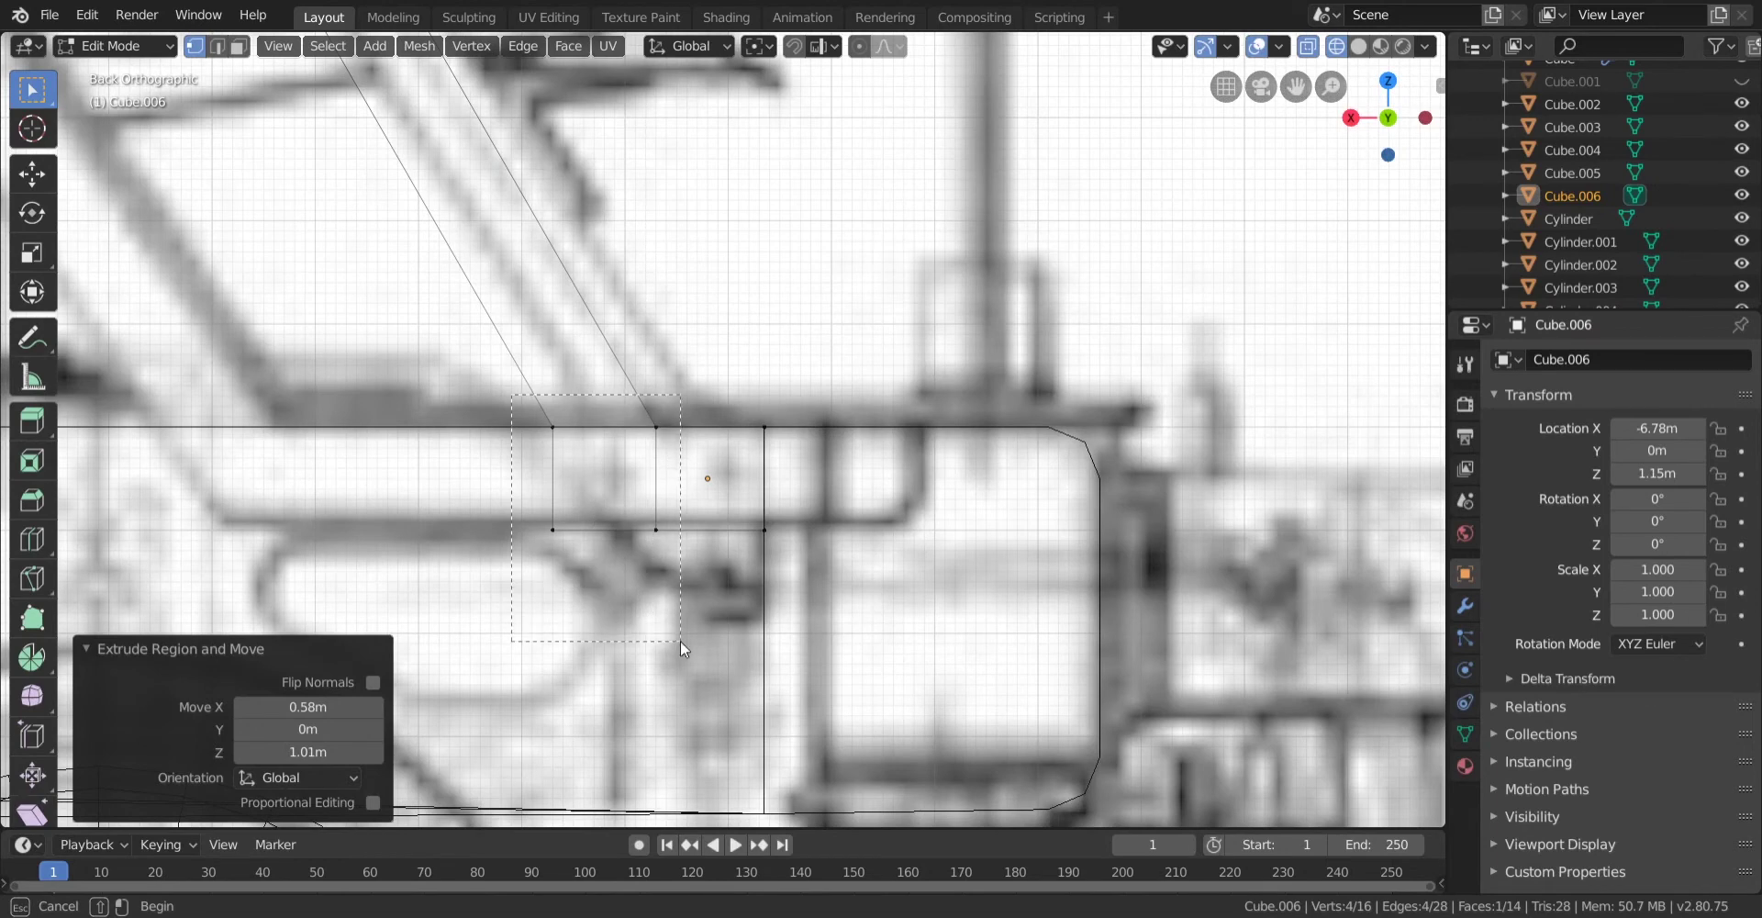
Select the foot segment beneath the diagonal brace and move it -0.06 m along X.
{"action": "left_click_drag", "start_coordinate": [680, 640], "coordinate": [680, 641]}
{"action": "key", "text": "g"}
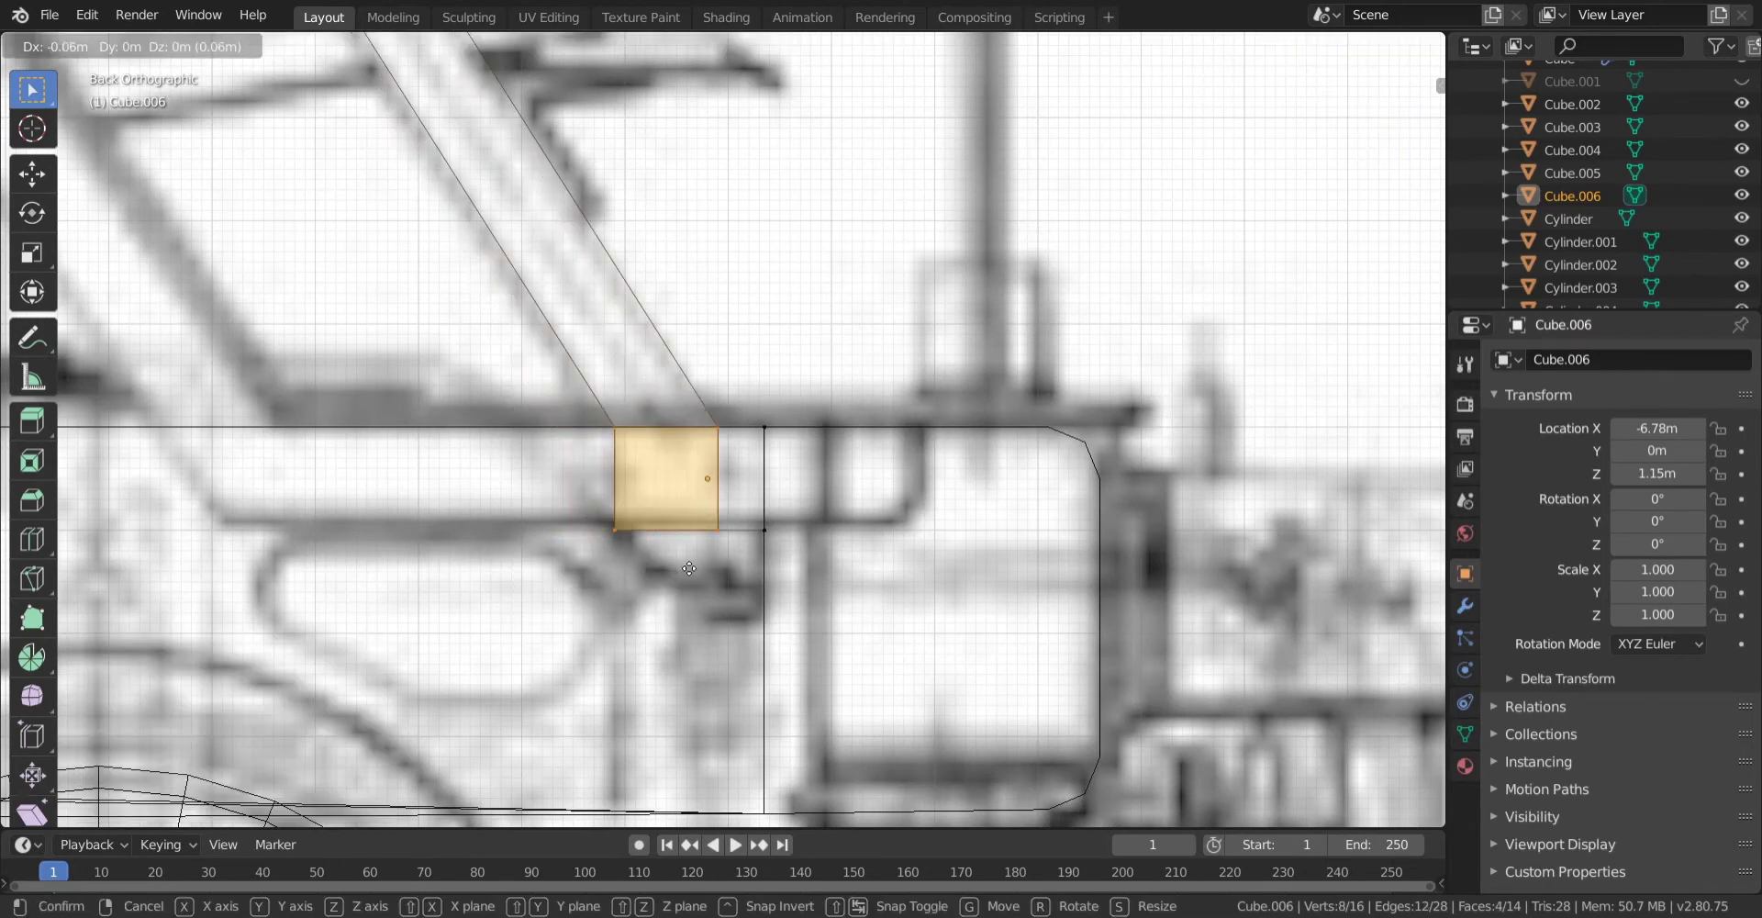
{"action": "left_click", "coordinate": [689, 569]}
{"action": "scroll", "coordinate": [686, 569], "scroll_direction": "down", "scroll_amount": 5}
{"action": "scroll", "coordinate": [824, 454], "scroll_direction": "up", "scroll_amount": 3}
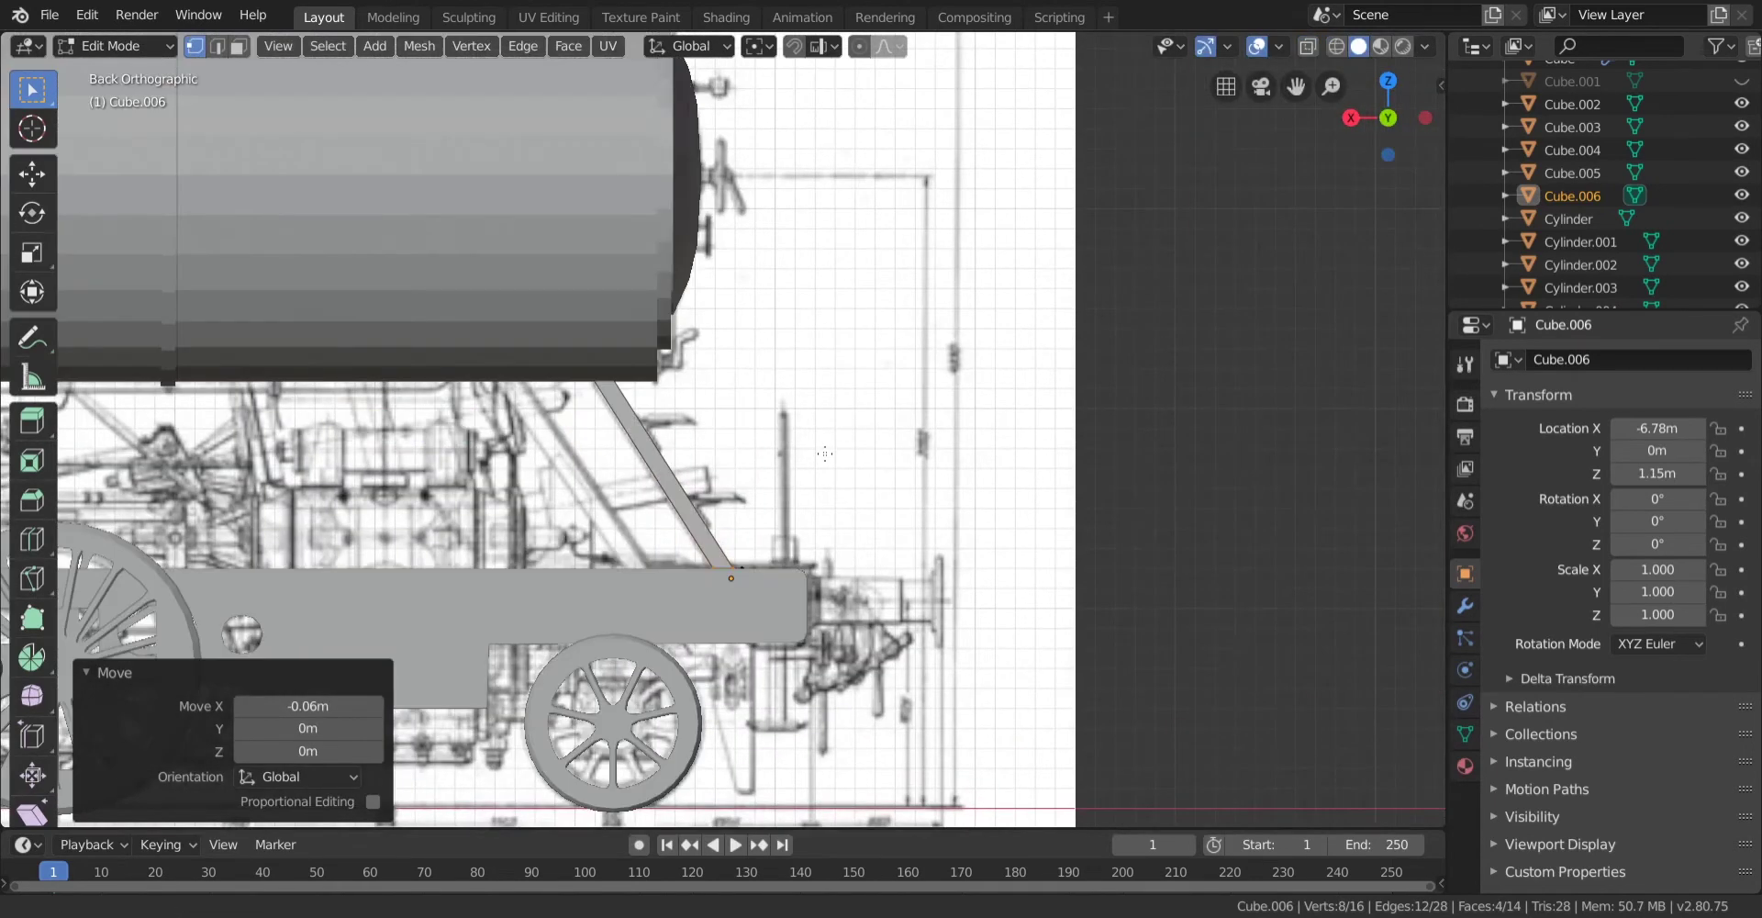
Select the whole brace mesh and, in back view, duplicate it 0.4 m along X toward the rear.
{"action": "middle_click_drag", "start_coordinate": [825, 453], "coordinate": [881, 487]}
{"action": "key", "text": "a"}
{"action": "left_click", "coordinate": [1384, 120]}
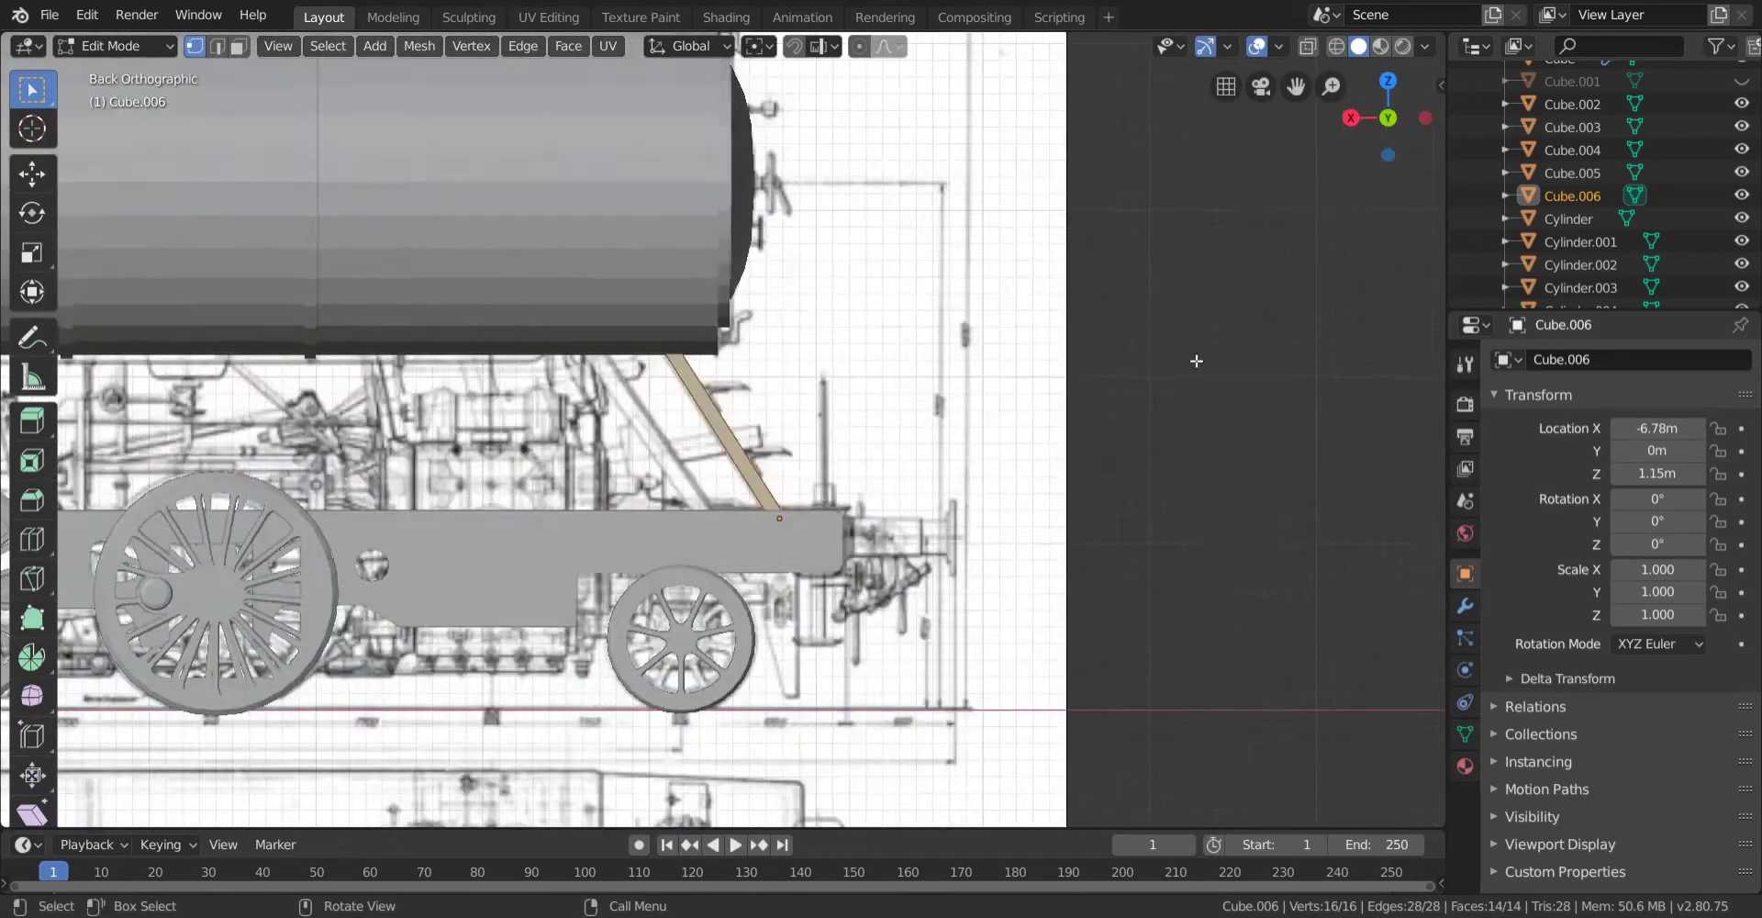
{"action": "scroll", "coordinate": [1197, 360], "scroll_direction": "up", "scroll_amount": 2}
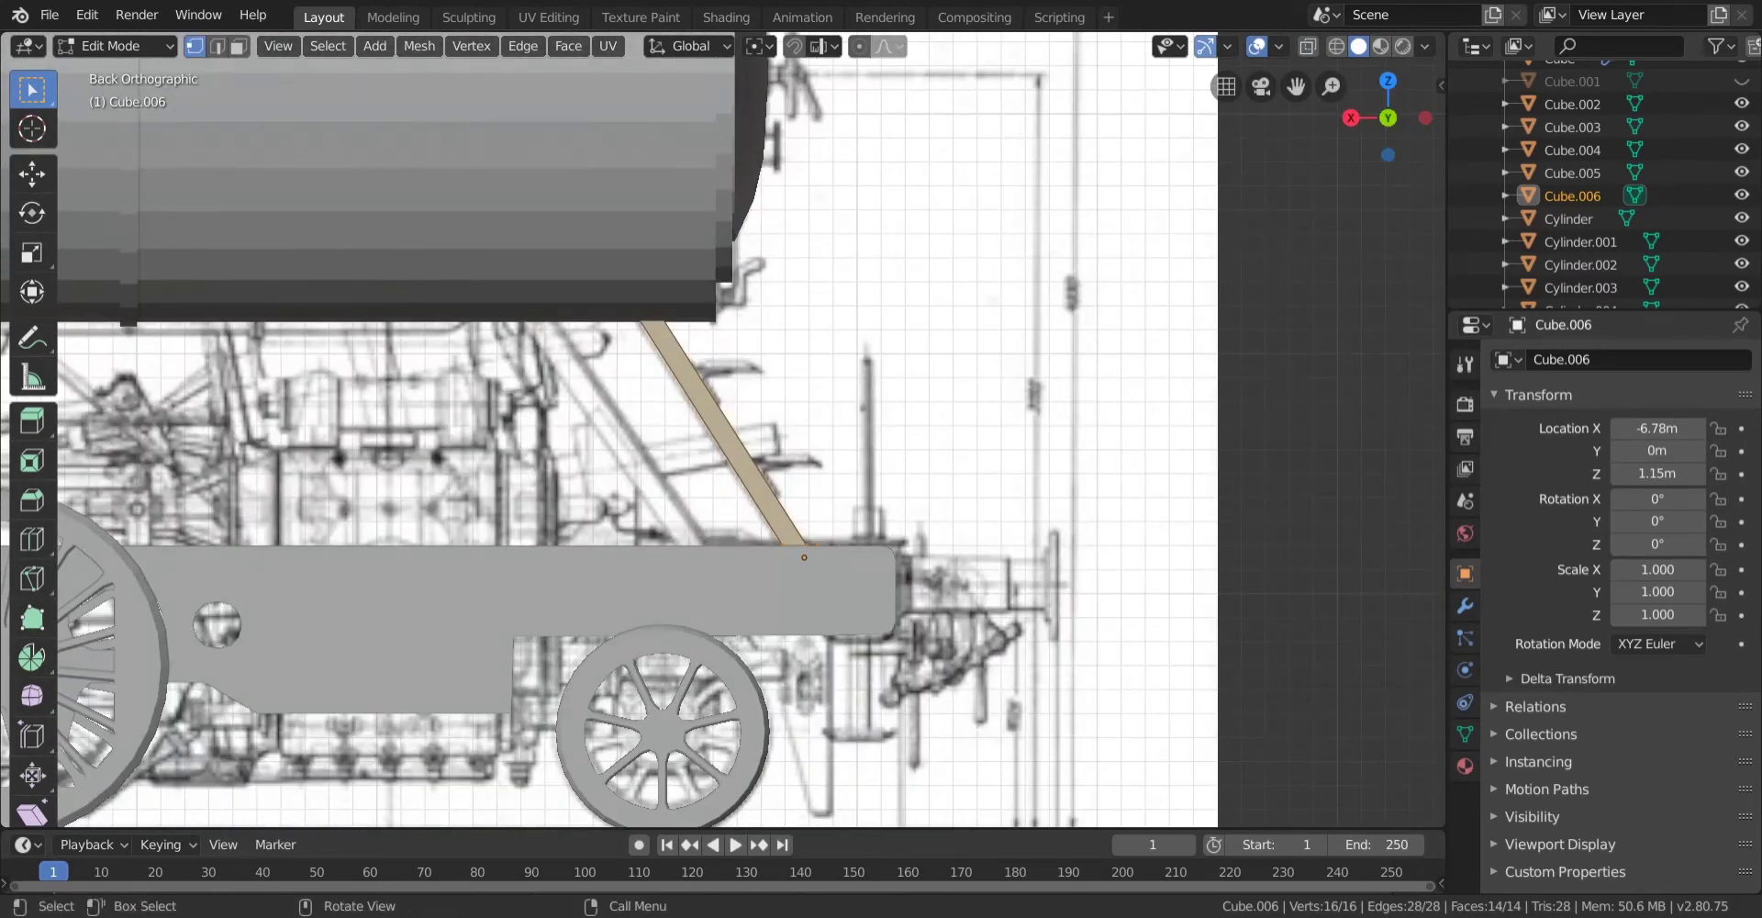
{"action": "scroll", "coordinate": [565, 514], "scroll_direction": "up", "scroll_amount": 3}
{"action": "key", "text": "shift+d"}
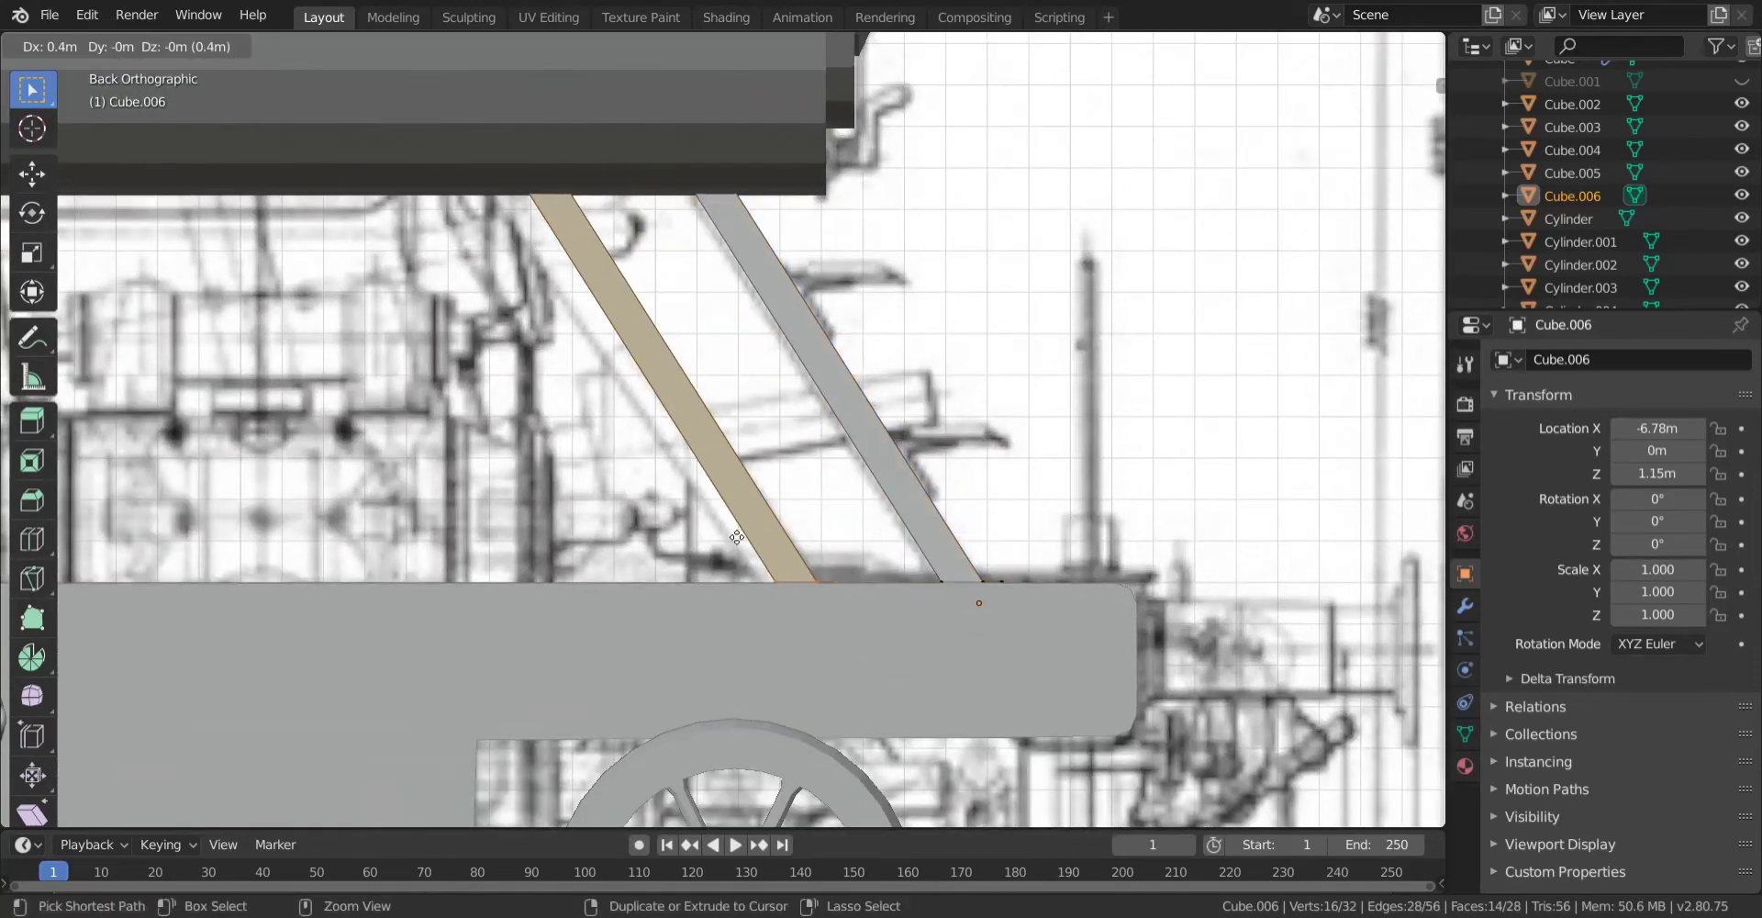
{"action": "left_click", "coordinate": [728, 537]}
Move the lower rear corner vertices of the duplicated brace's foot -0.02 m along X, using wireframe shading.
{"action": "scroll", "coordinate": [648, 536], "scroll_direction": "up", "scroll_amount": 2}
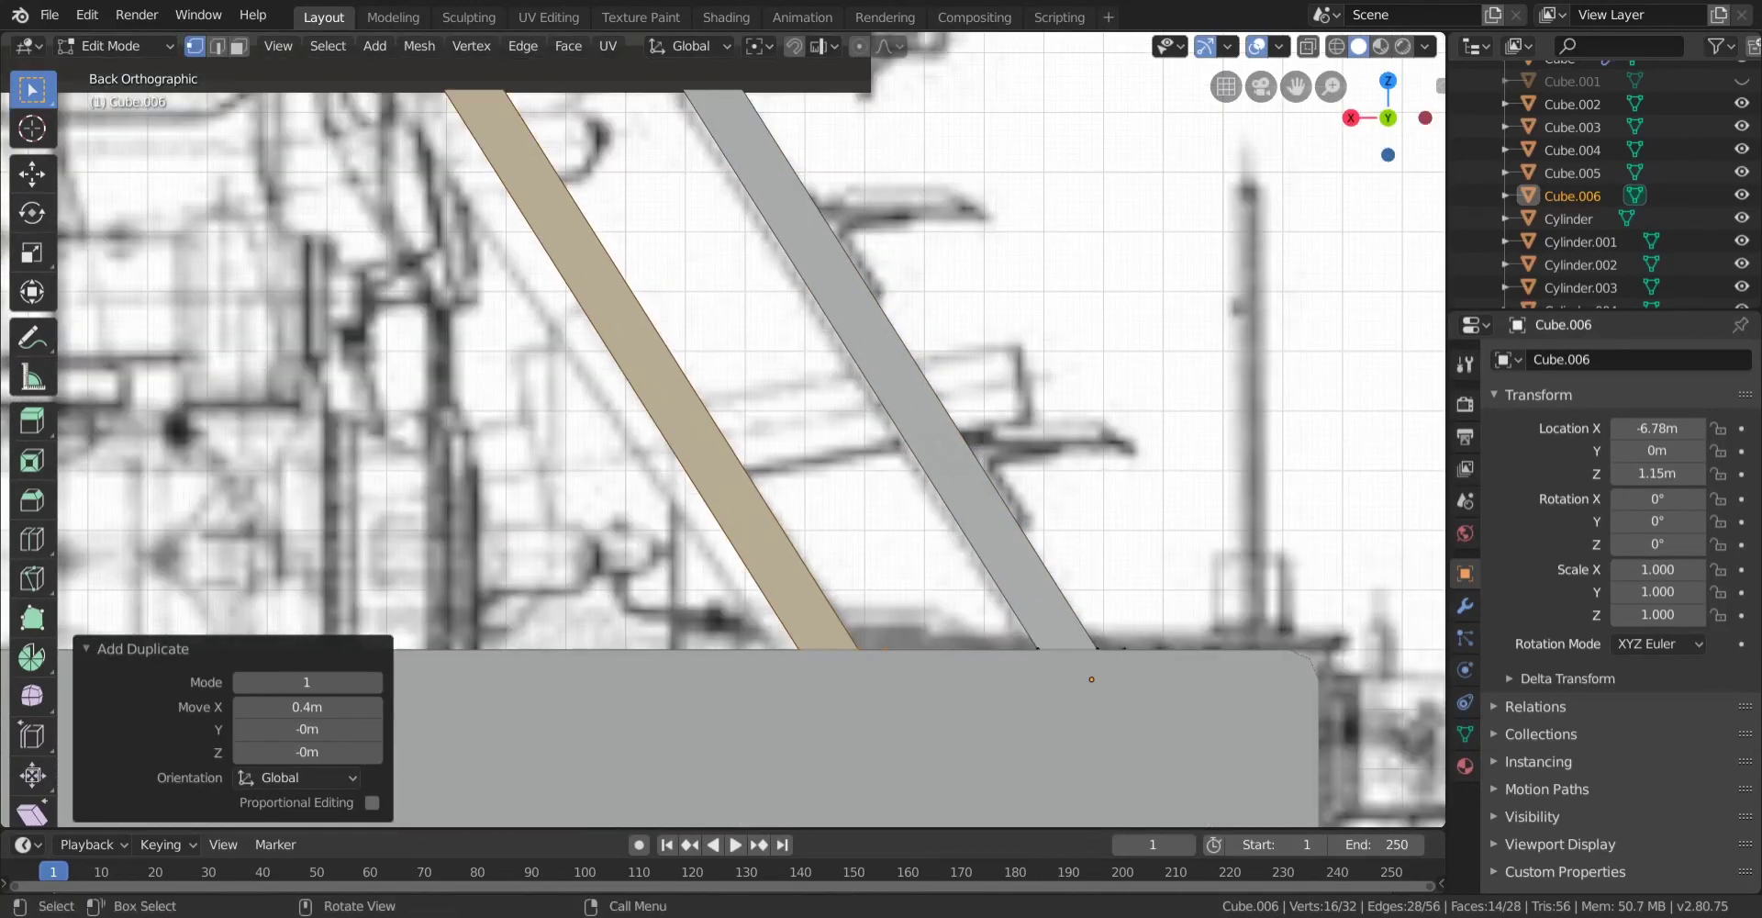
{"action": "scroll", "coordinate": [535, 212], "scroll_direction": "up", "scroll_amount": 2}
{"action": "middle_click_drag", "start_coordinate": [535, 212], "coordinate": [684, 449], "text": "shift"}
{"action": "scroll", "coordinate": [684, 449], "scroll_direction": "down", "scroll_amount": 3}
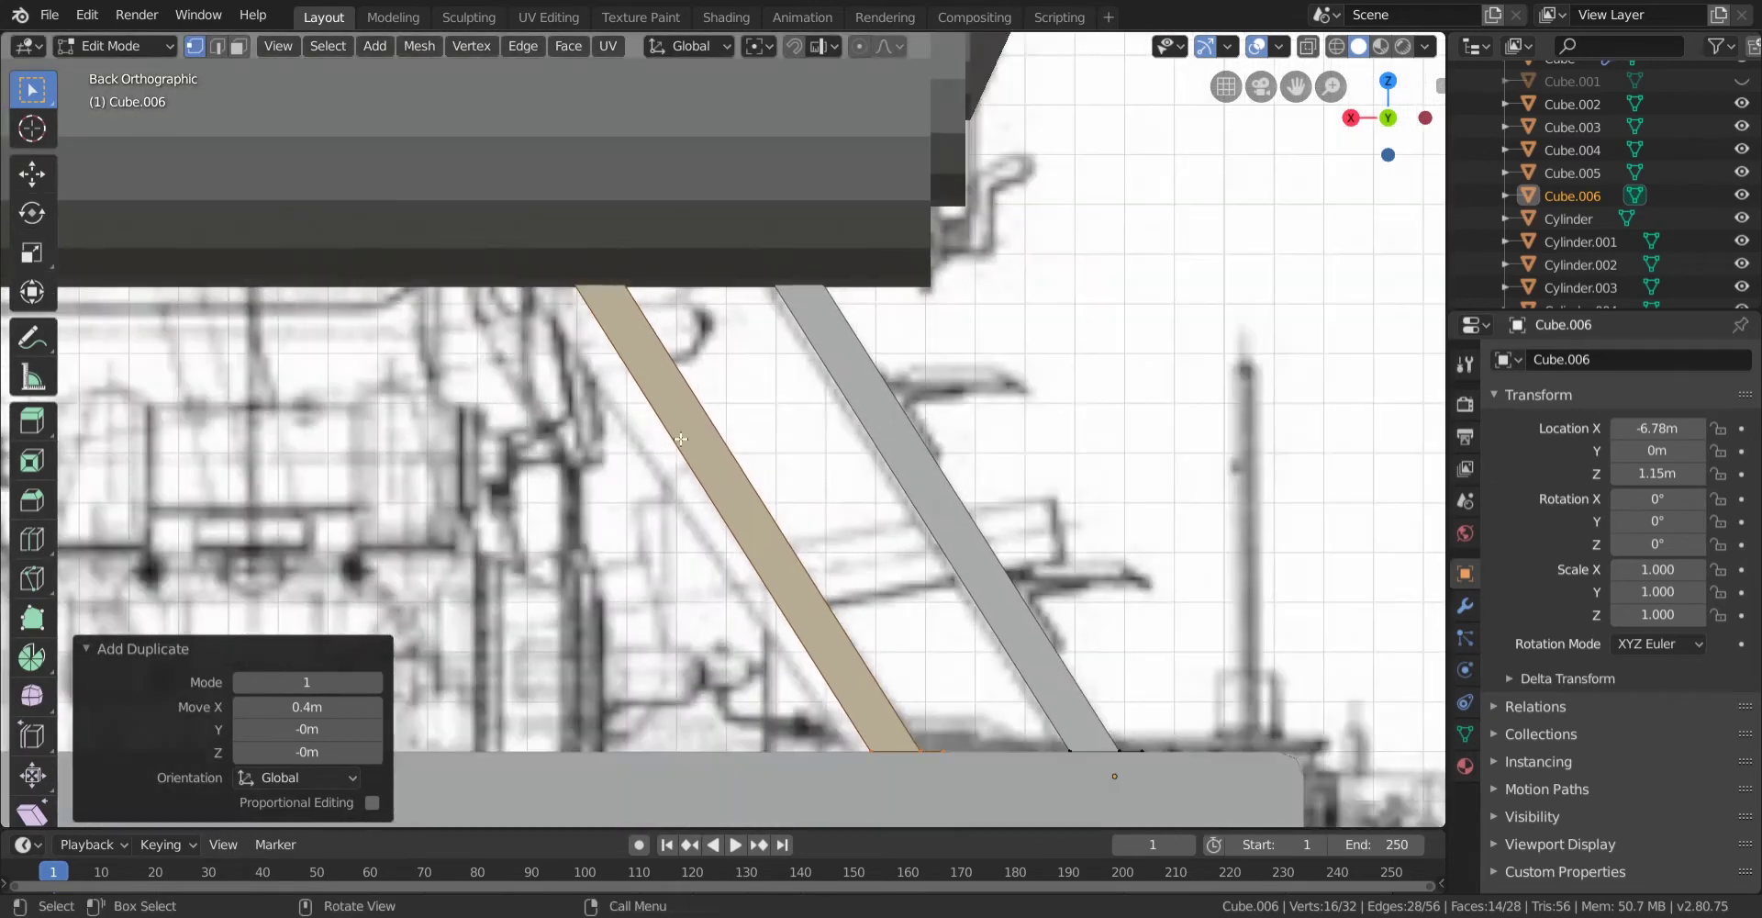
{"action": "scroll", "coordinate": [684, 448], "scroll_direction": "up", "scroll_amount": 2}
{"action": "scroll", "coordinate": [670, 436], "scroll_direction": "up", "scroll_amount": 2}
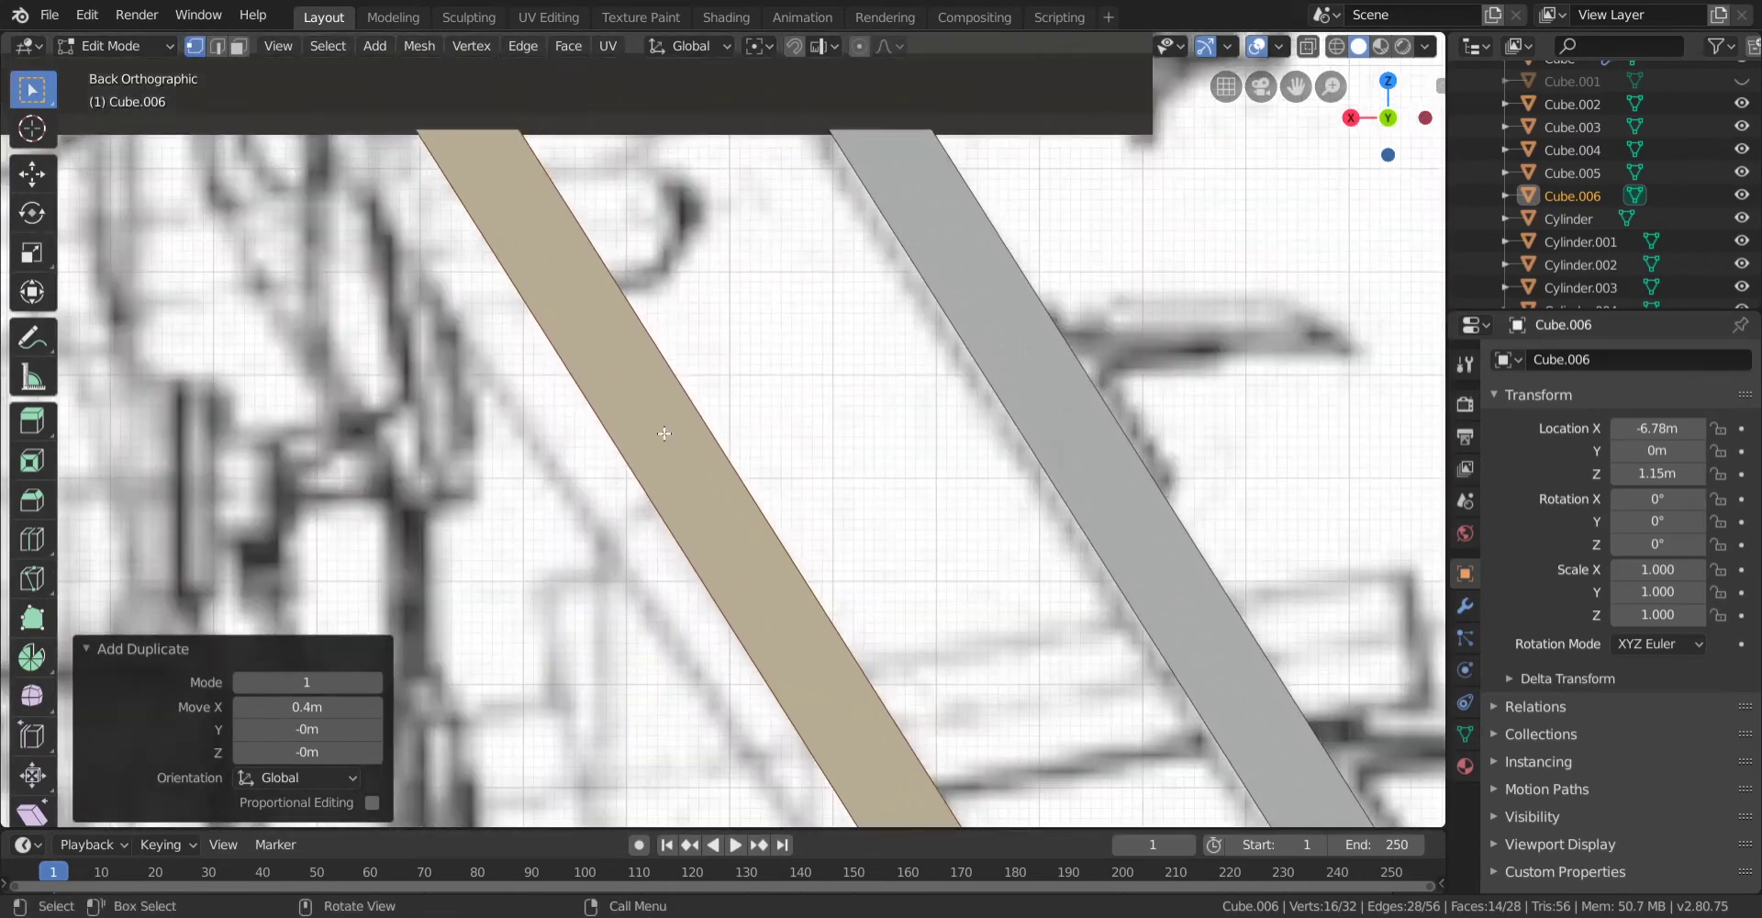
{"action": "left_click", "coordinate": [391, 572]}
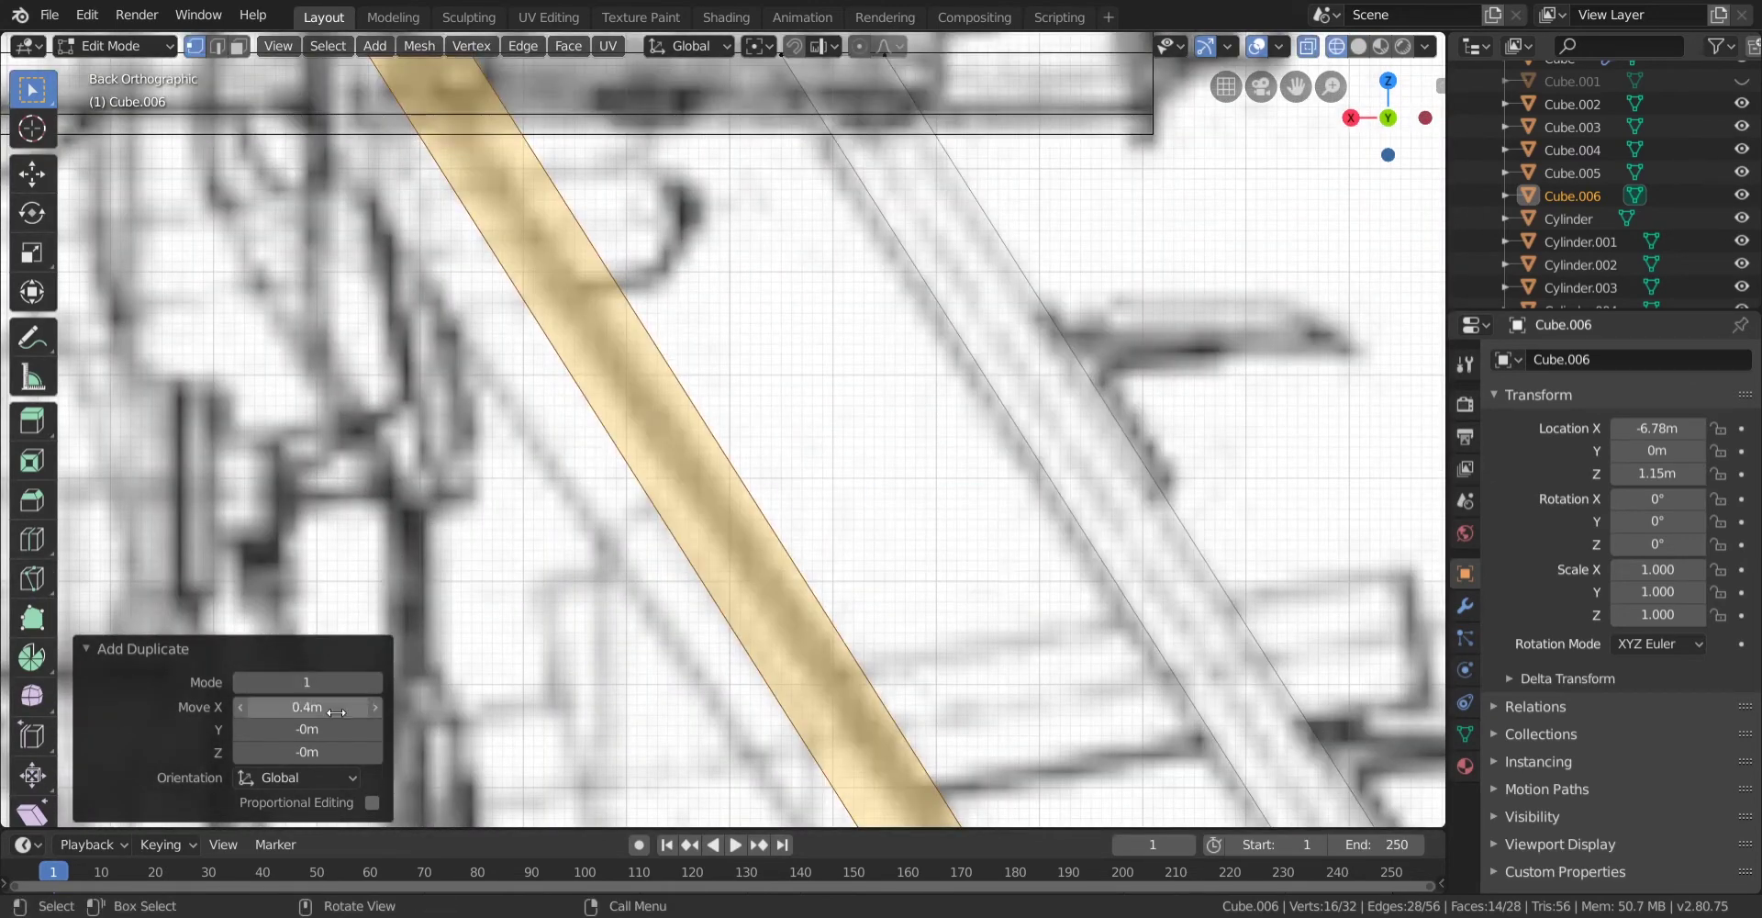
{"action": "scroll", "coordinate": [671, 524], "scroll_direction": "down", "scroll_amount": 3}
{"action": "middle_click_drag", "start_coordinate": [682, 526], "coordinate": [592, 392], "text": "shift"}
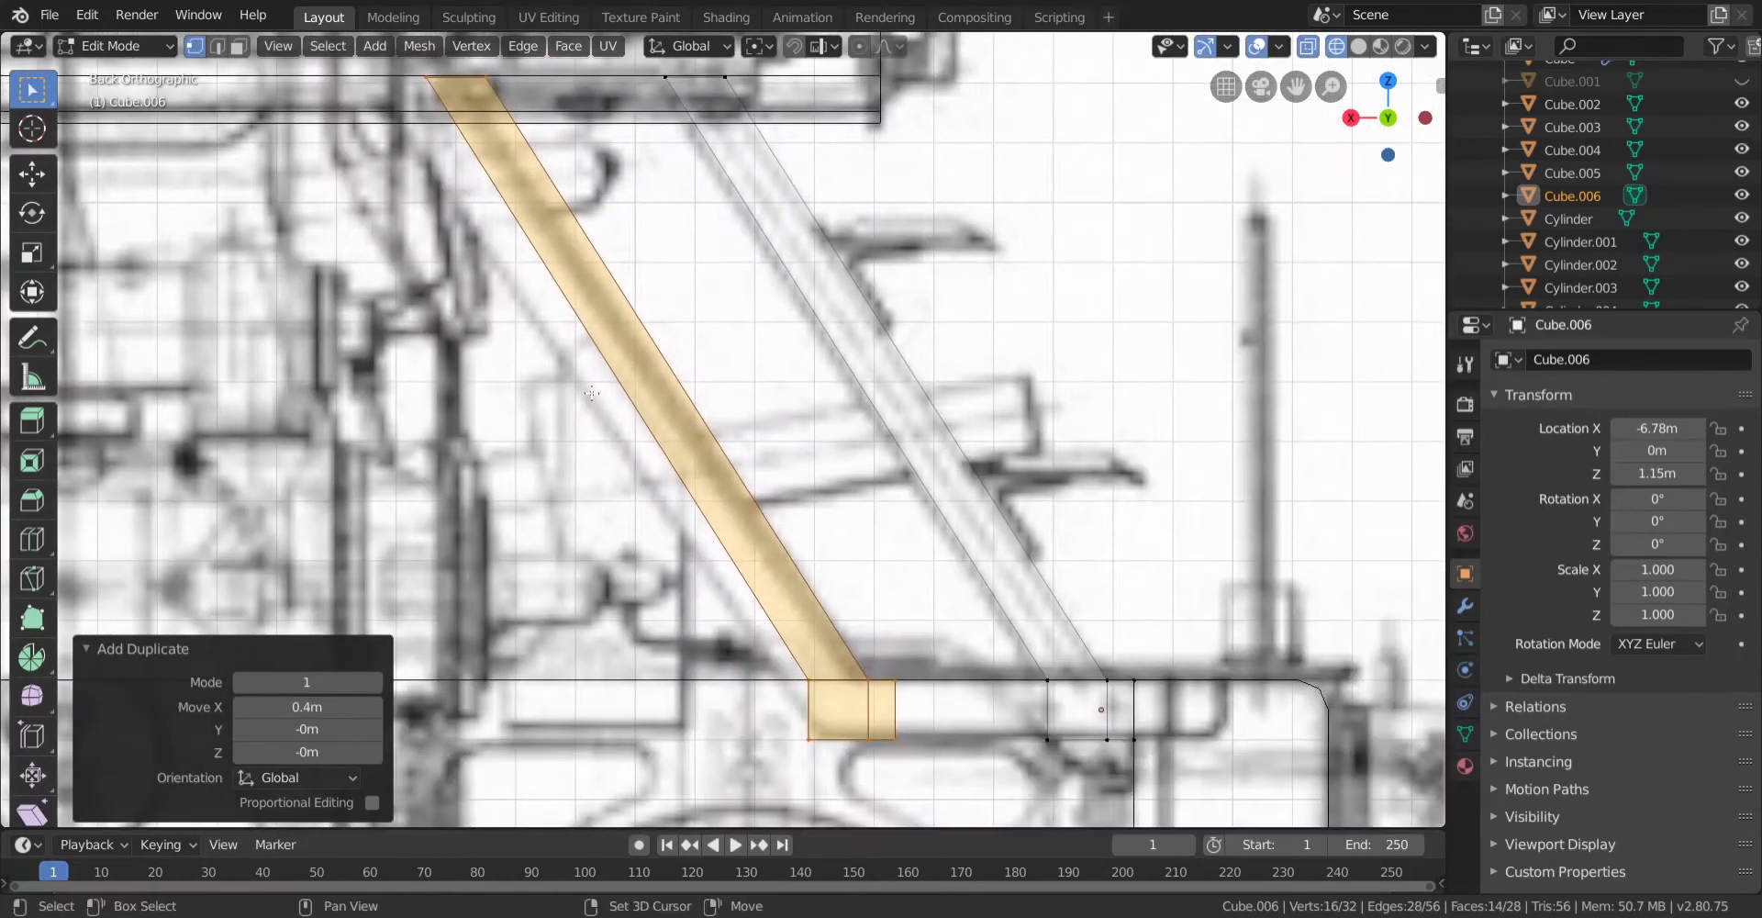
{"action": "middle_click_drag", "start_coordinate": [699, 498], "coordinate": [591, 388], "text": "shift"}
{"action": "scroll", "coordinate": [592, 388], "scroll_direction": "up", "scroll_amount": 3}
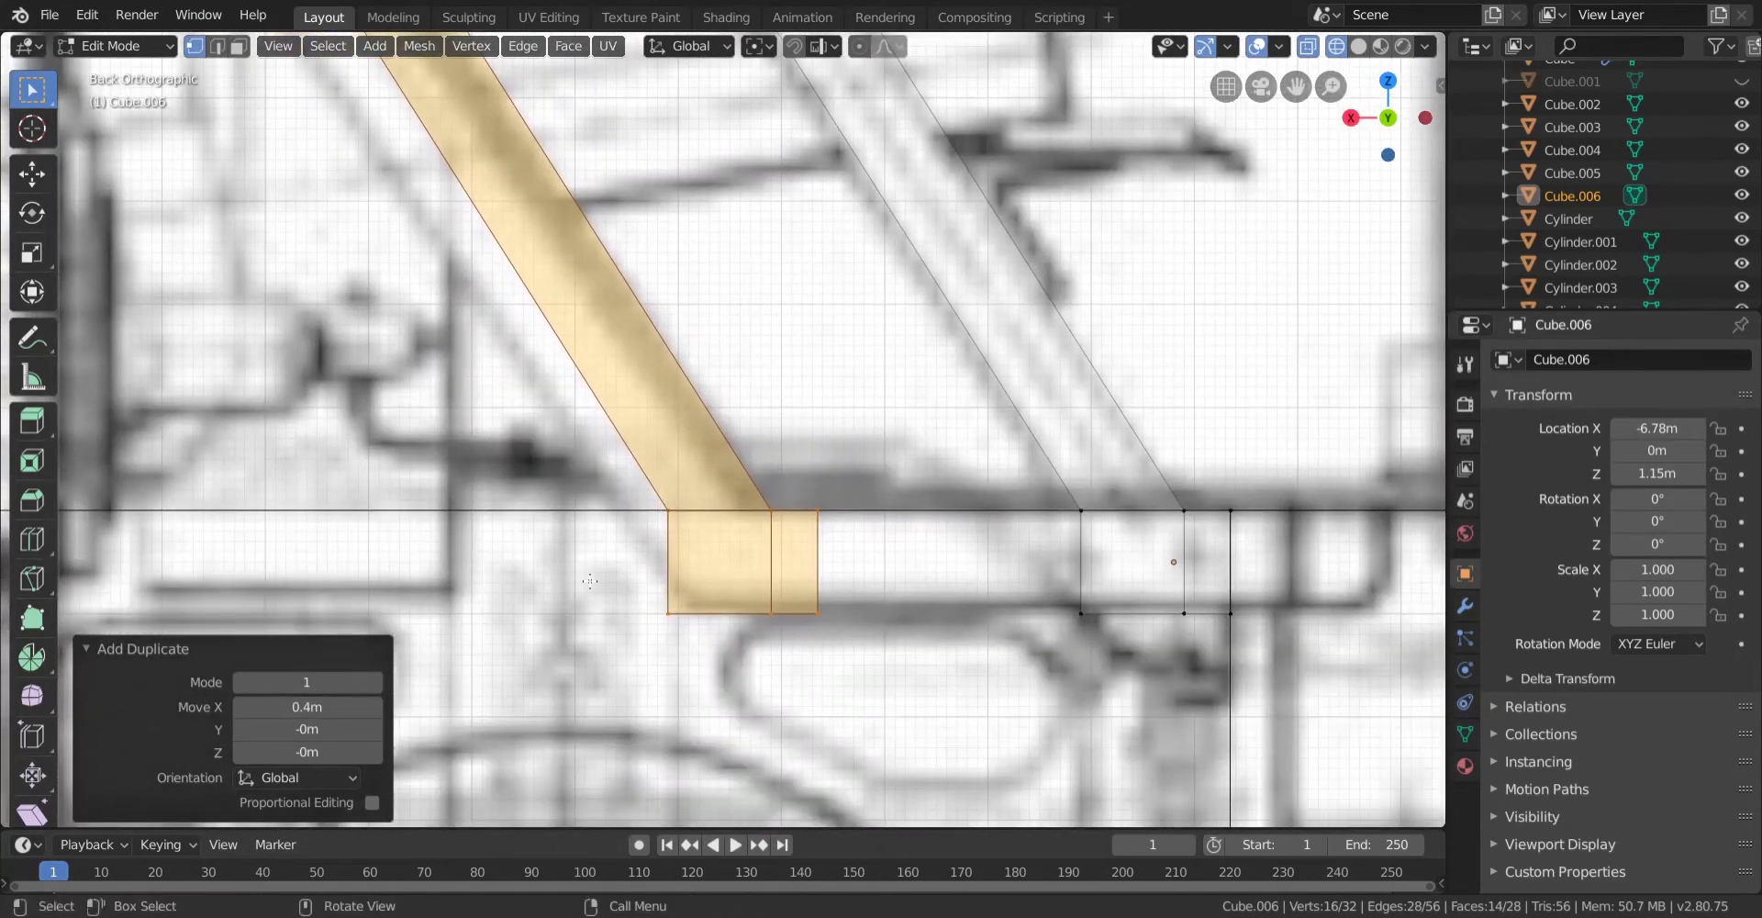
{"action": "left_click_drag", "start_coordinate": [589, 581], "coordinate": [721, 656]}
{"action": "key", "text": "g"}
{"action": "left_click", "coordinate": [745, 660], "text": "ctrl"}
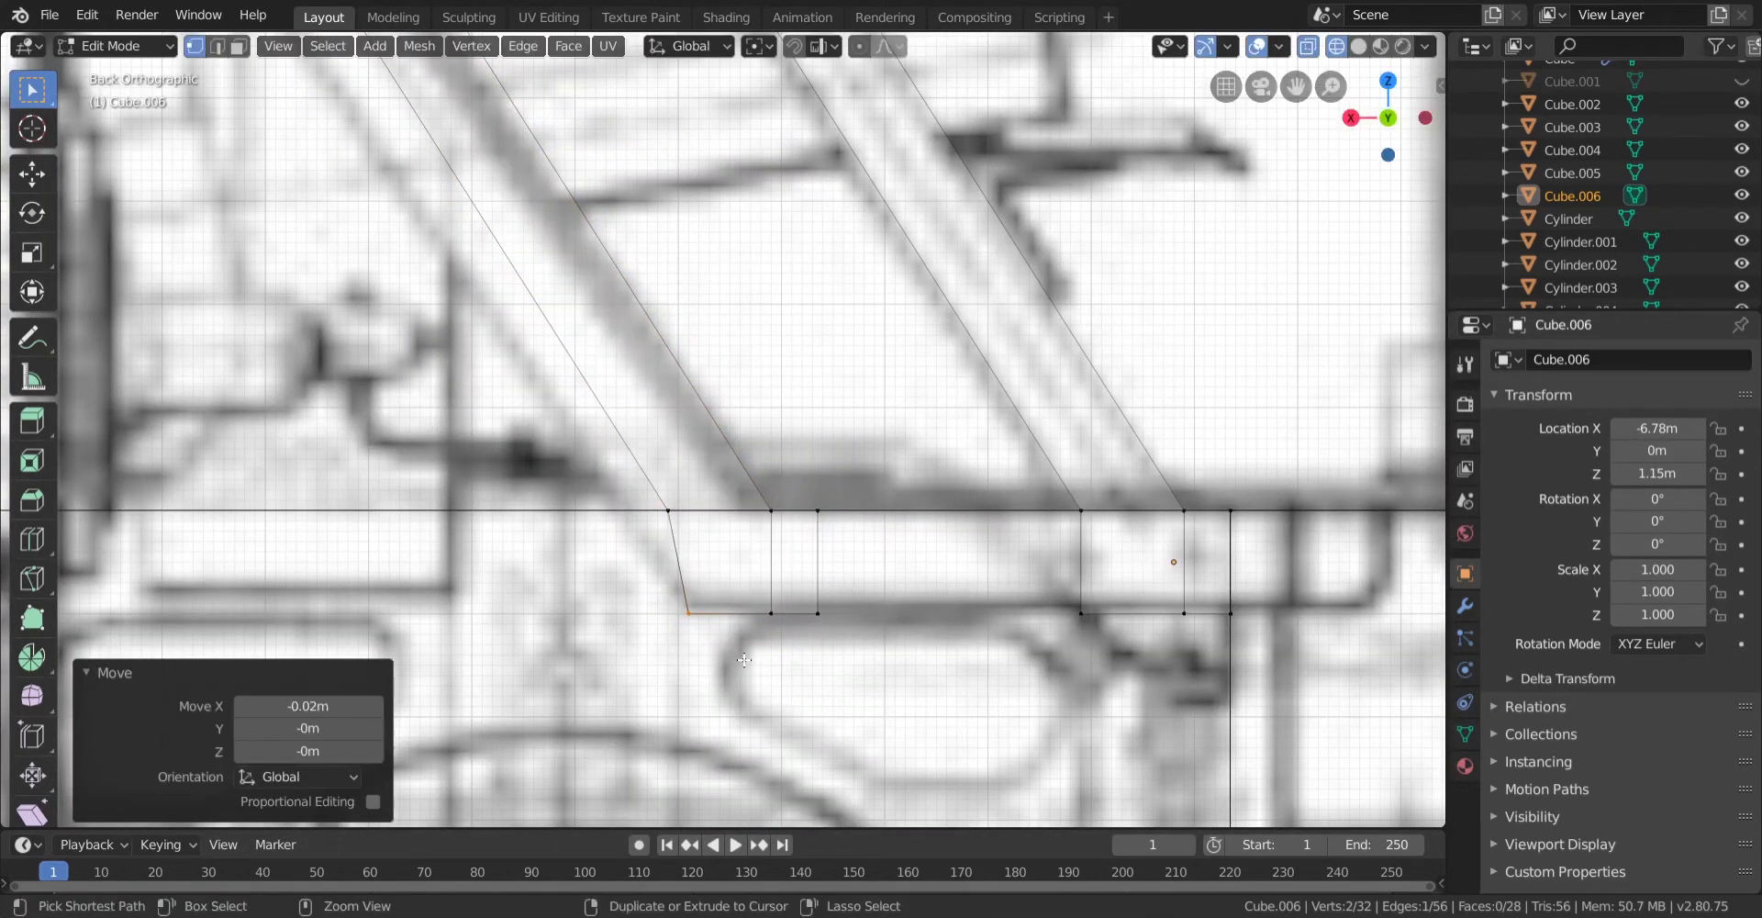
Select the diagonal part of the duplicated brace and move it 0.06 m along X and -0.02 m along Z.
{"action": "left_click_drag", "start_coordinate": [626, 472], "coordinate": [724, 547]}
{"action": "middle_click_drag", "start_coordinate": [686, 490], "coordinate": [810, 628], "text": "shift"}
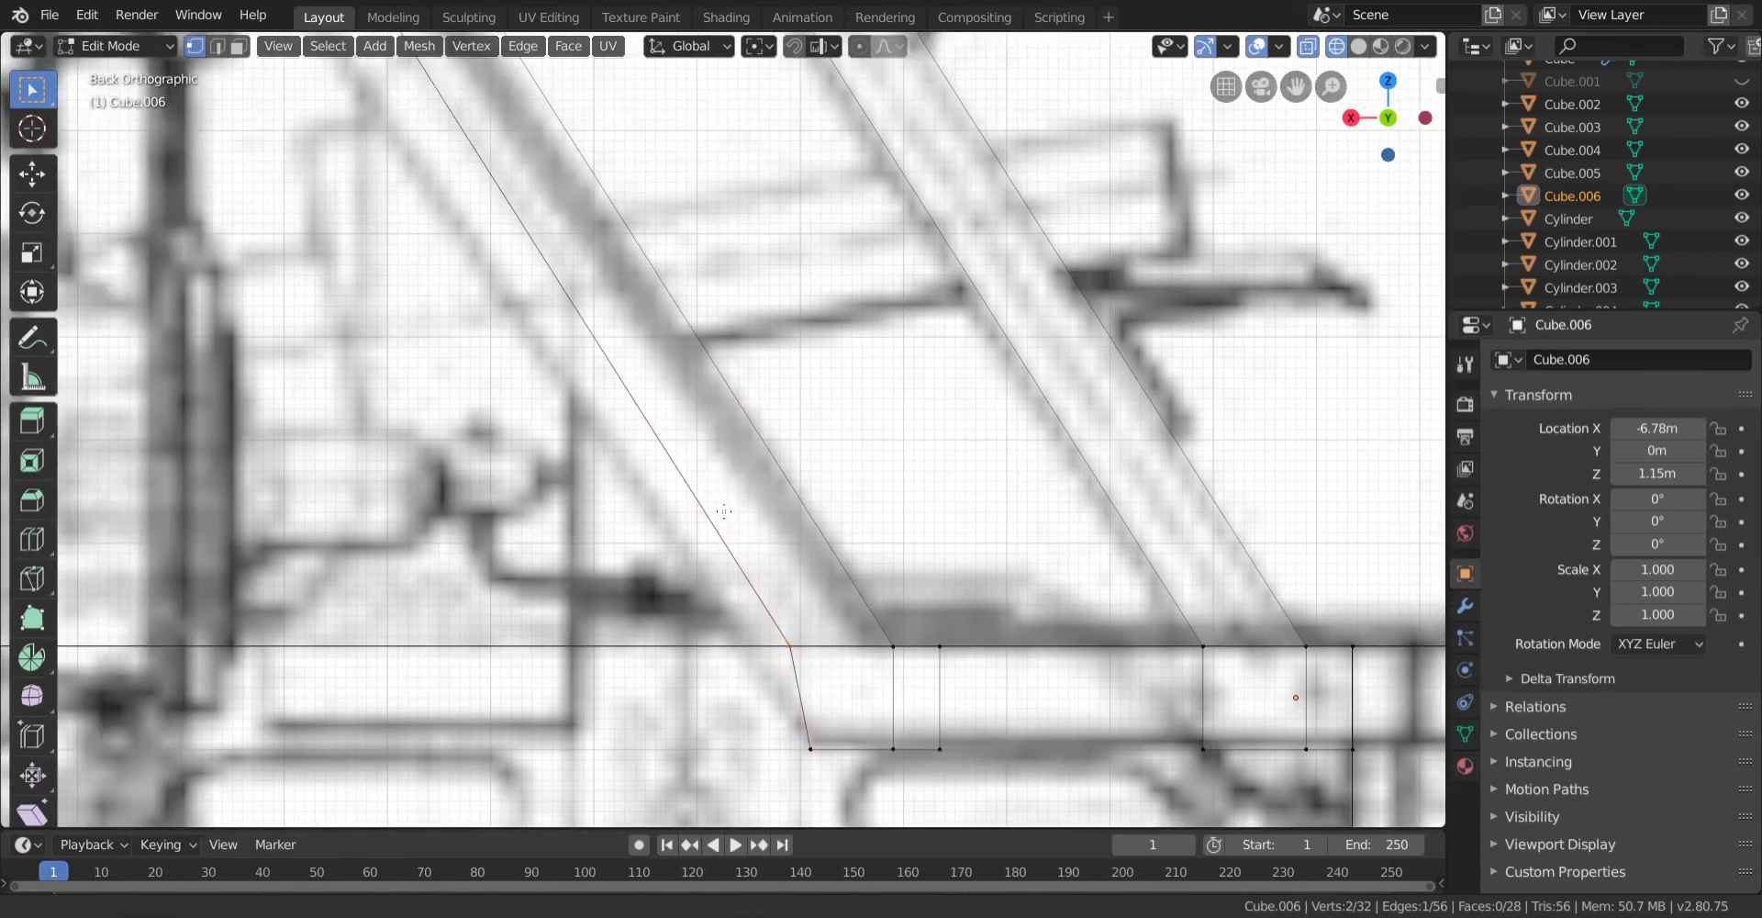
{"action": "scroll", "coordinate": [876, 603], "scroll_direction": "down", "scroll_amount": 5}
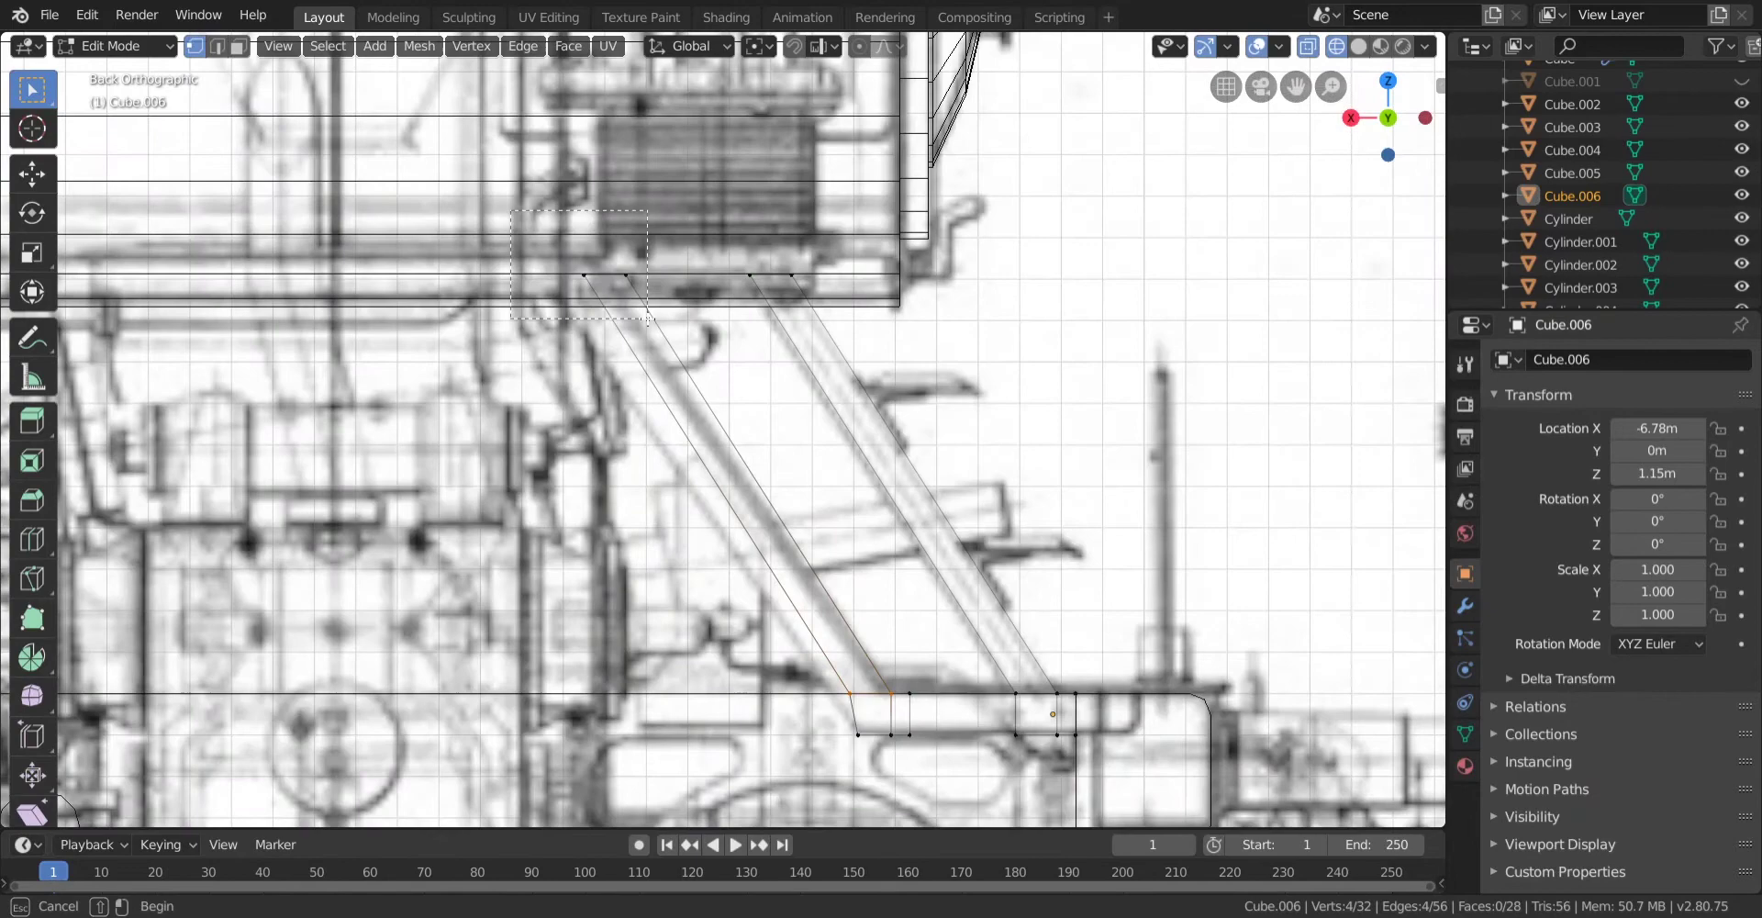
{"action": "left_click_drag", "start_coordinate": [648, 319], "coordinate": [647, 319], "text": "shift"}
{"action": "scroll", "coordinate": [647, 319], "scroll_direction": "up", "scroll_amount": 4}
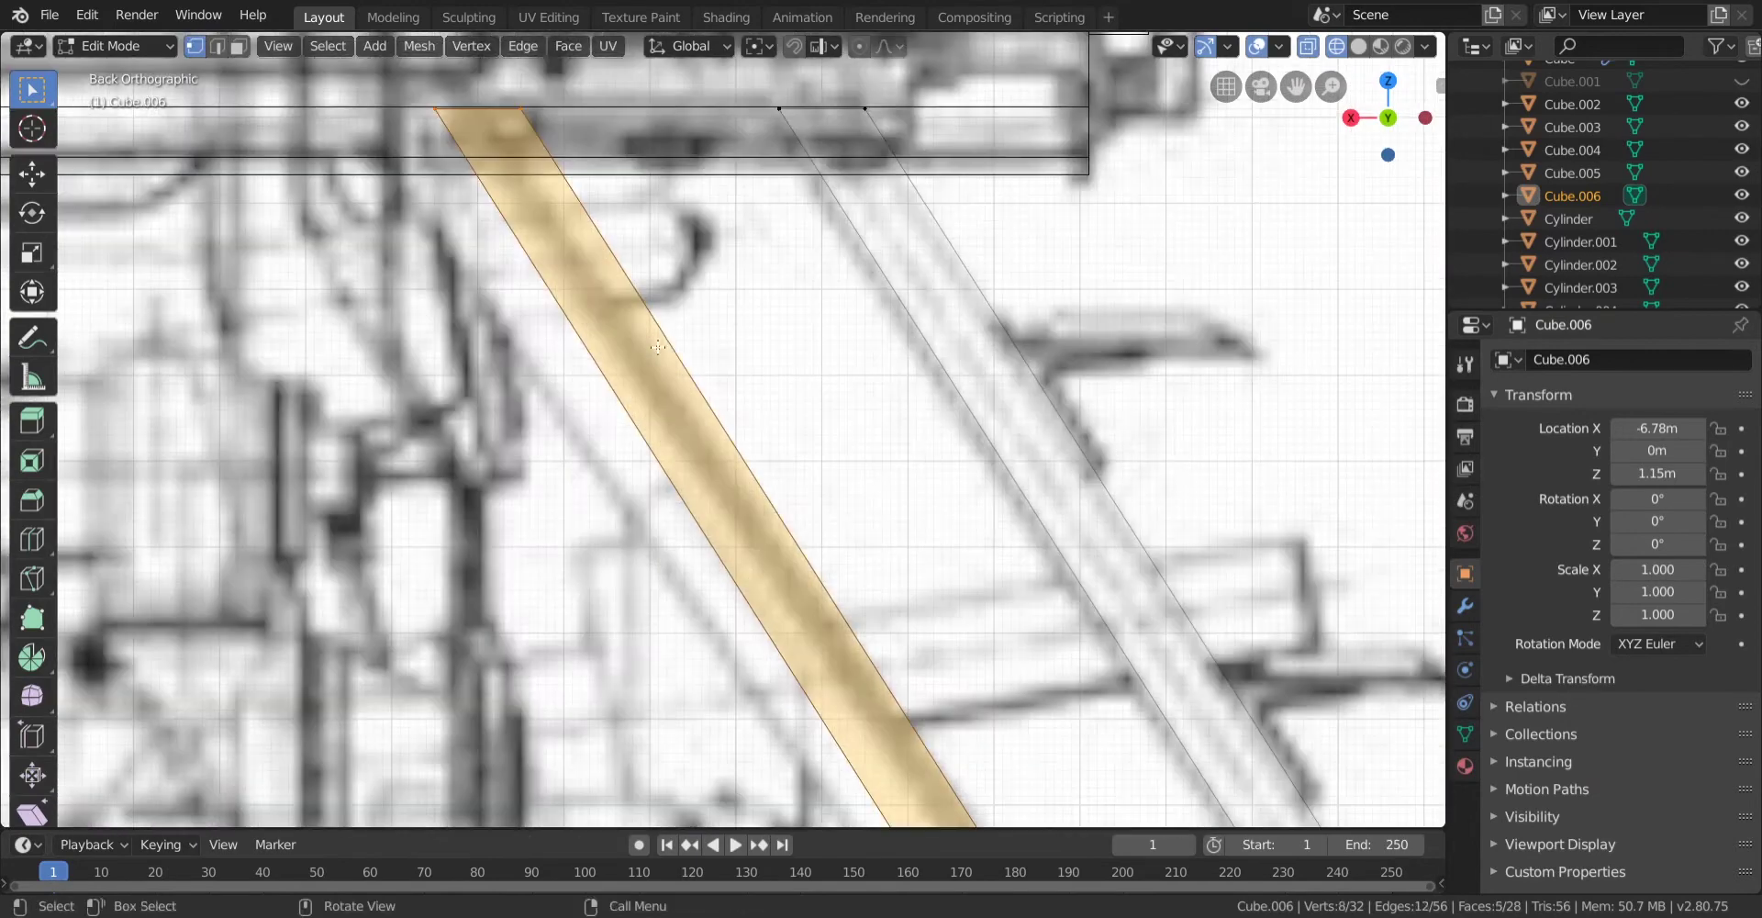
{"action": "key", "text": "g"}
{"action": "left_click", "coordinate": [613, 366]}
{"action": "scroll", "coordinate": [613, 365], "scroll_direction": "down", "scroll_amount": 4}
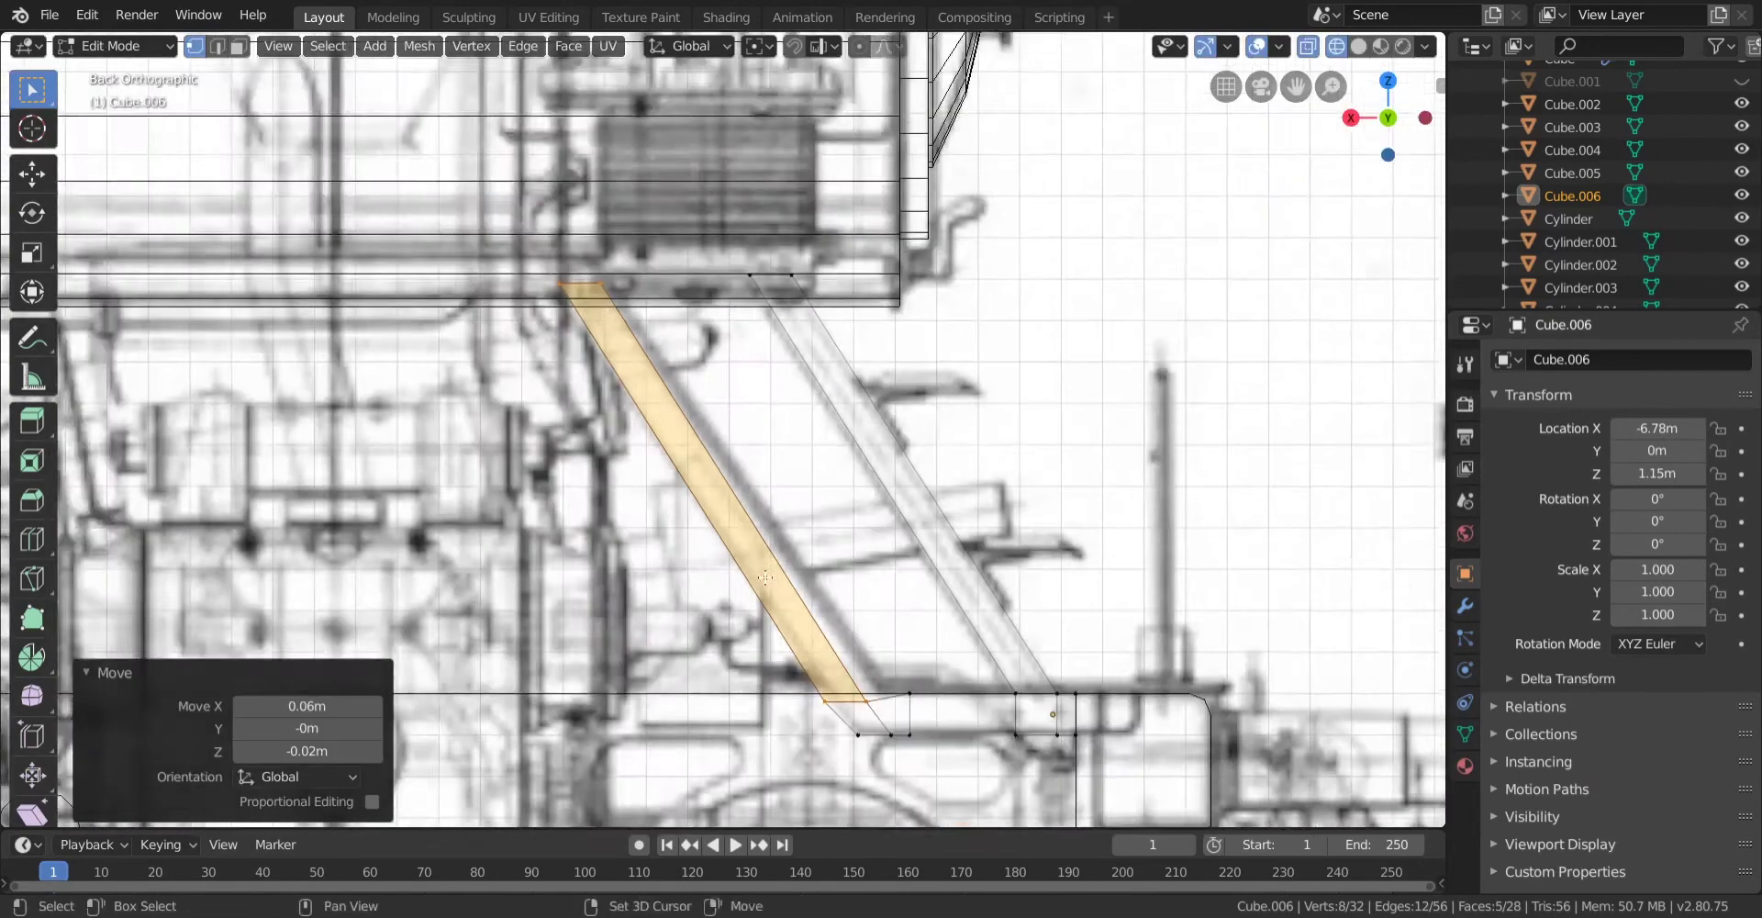
Move the lower end vertices of the duplicated diagonal -0.03 m along X and 0.02 m along Z.
{"action": "middle_click_drag", "start_coordinate": [857, 815], "coordinate": [743, 576], "text": "shift"}
{"action": "scroll", "coordinate": [742, 575], "scroll_direction": "up", "scroll_amount": 9}
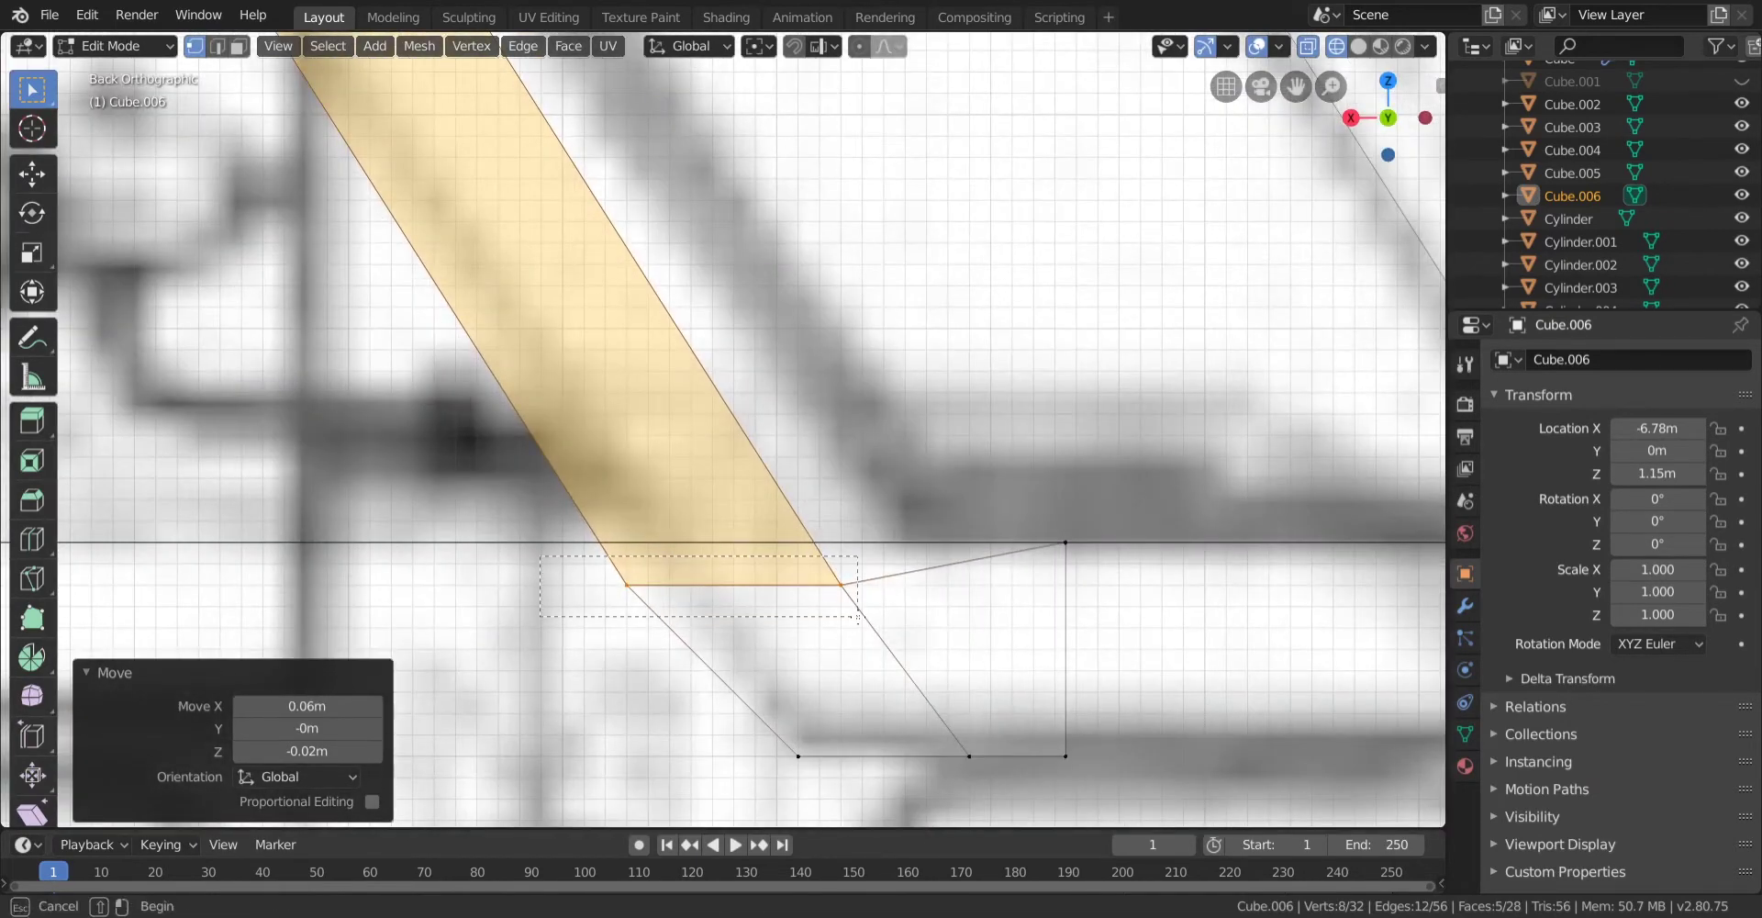
{"action": "left_click_drag", "start_coordinate": [858, 617], "coordinate": [860, 615]}
{"action": "key", "text": "g"}
{"action": "left_click", "coordinate": [925, 601]}
{"action": "scroll", "coordinate": [902, 562], "scroll_direction": "down", "scroll_amount": 1}
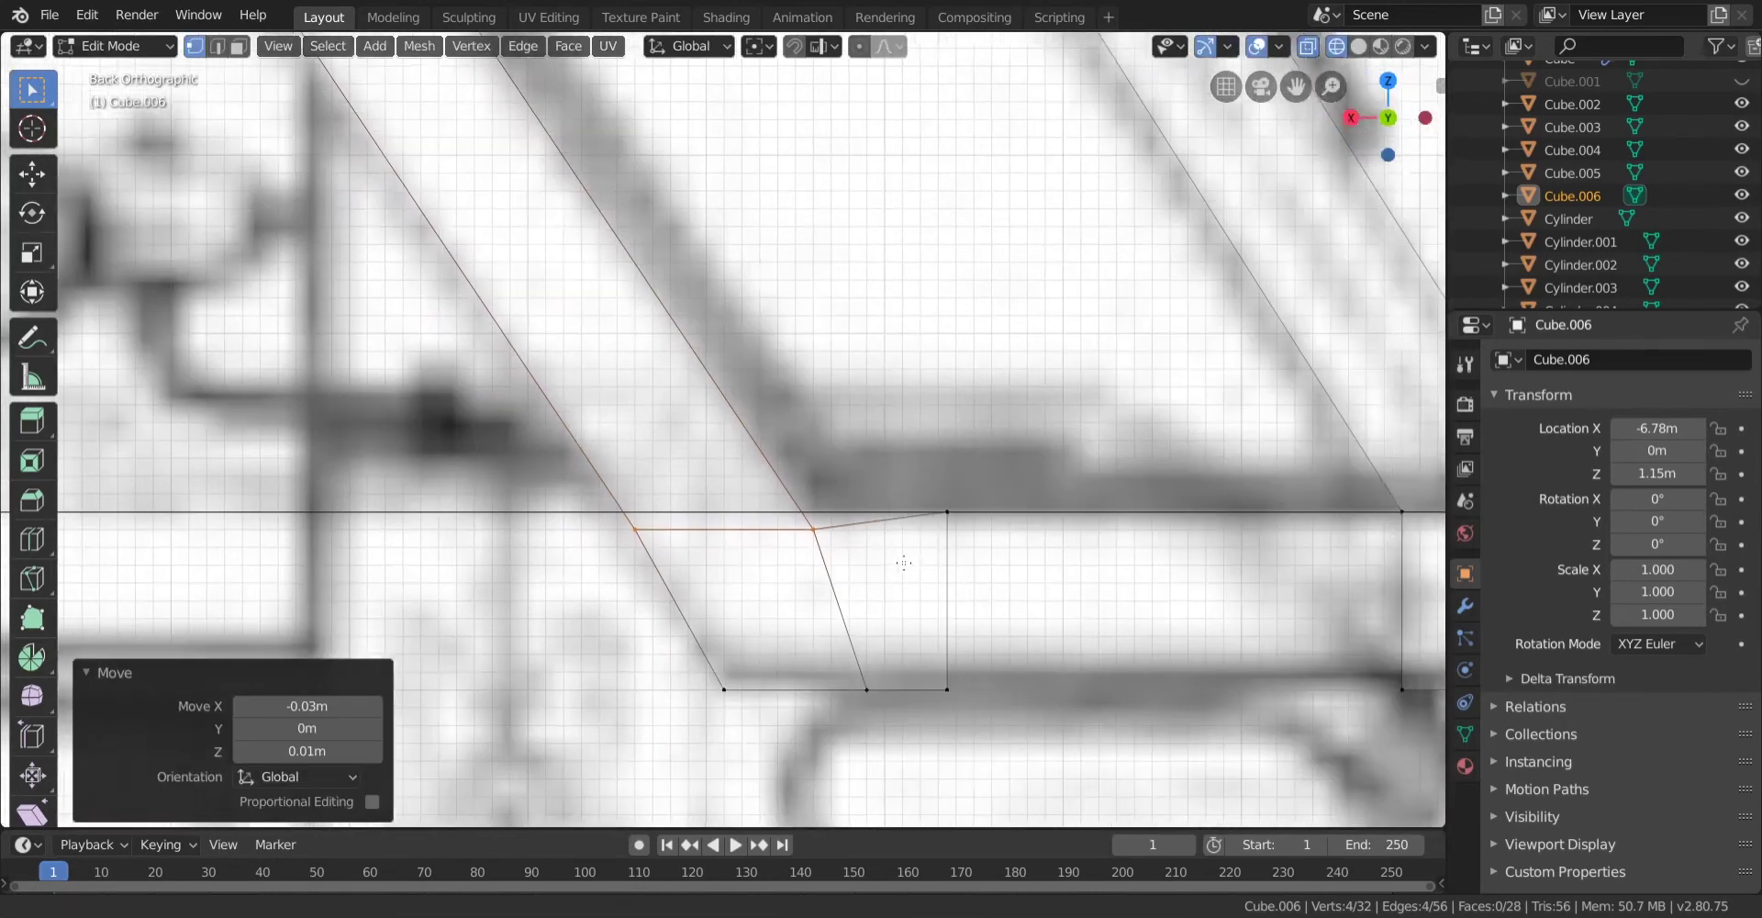
{"action": "middle_click_drag", "start_coordinate": [903, 562], "coordinate": [878, 549], "text": "shift"}
{"action": "left_click", "coordinate": [382, 750]}
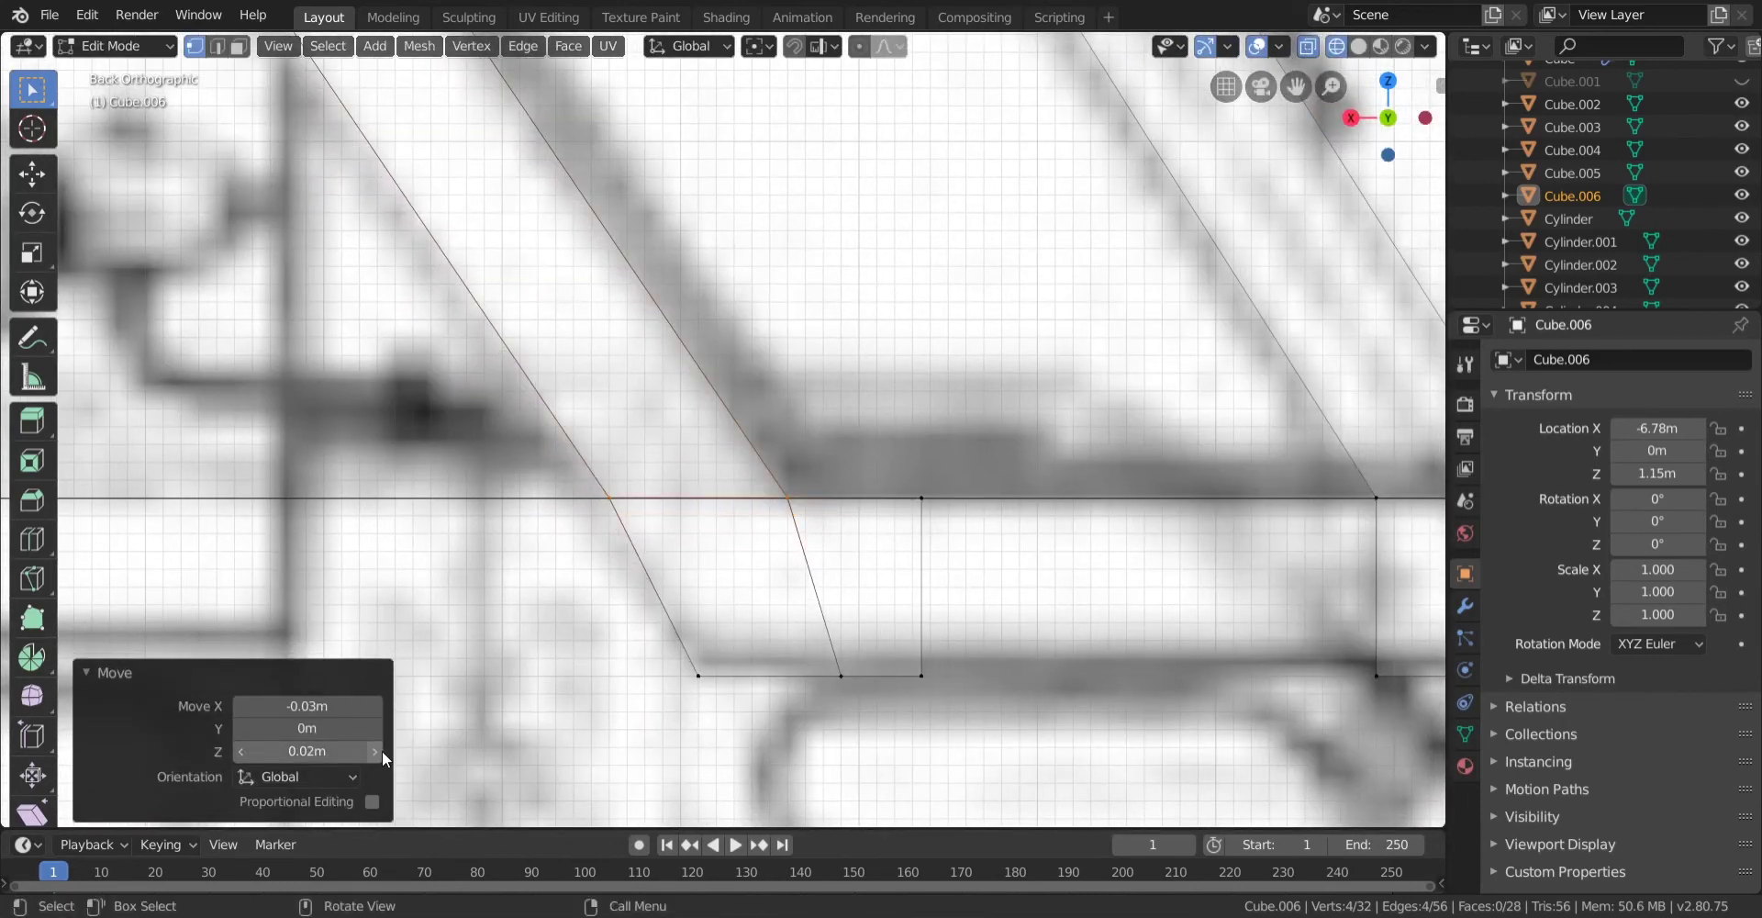
Move the middle bottom vertices of the rear brace's foot along X to line up vertically beneath the diagonal's front corner.
{"action": "scroll", "coordinate": [764, 588], "scroll_direction": "down", "scroll_amount": 3}
{"action": "middle_click_drag", "start_coordinate": [763, 587], "coordinate": [696, 550], "text": "shift"}
{"action": "scroll", "coordinate": [696, 550], "scroll_direction": "up", "scroll_amount": 2}
{"action": "left_click_drag", "start_coordinate": [694, 554], "coordinate": [750, 629]}
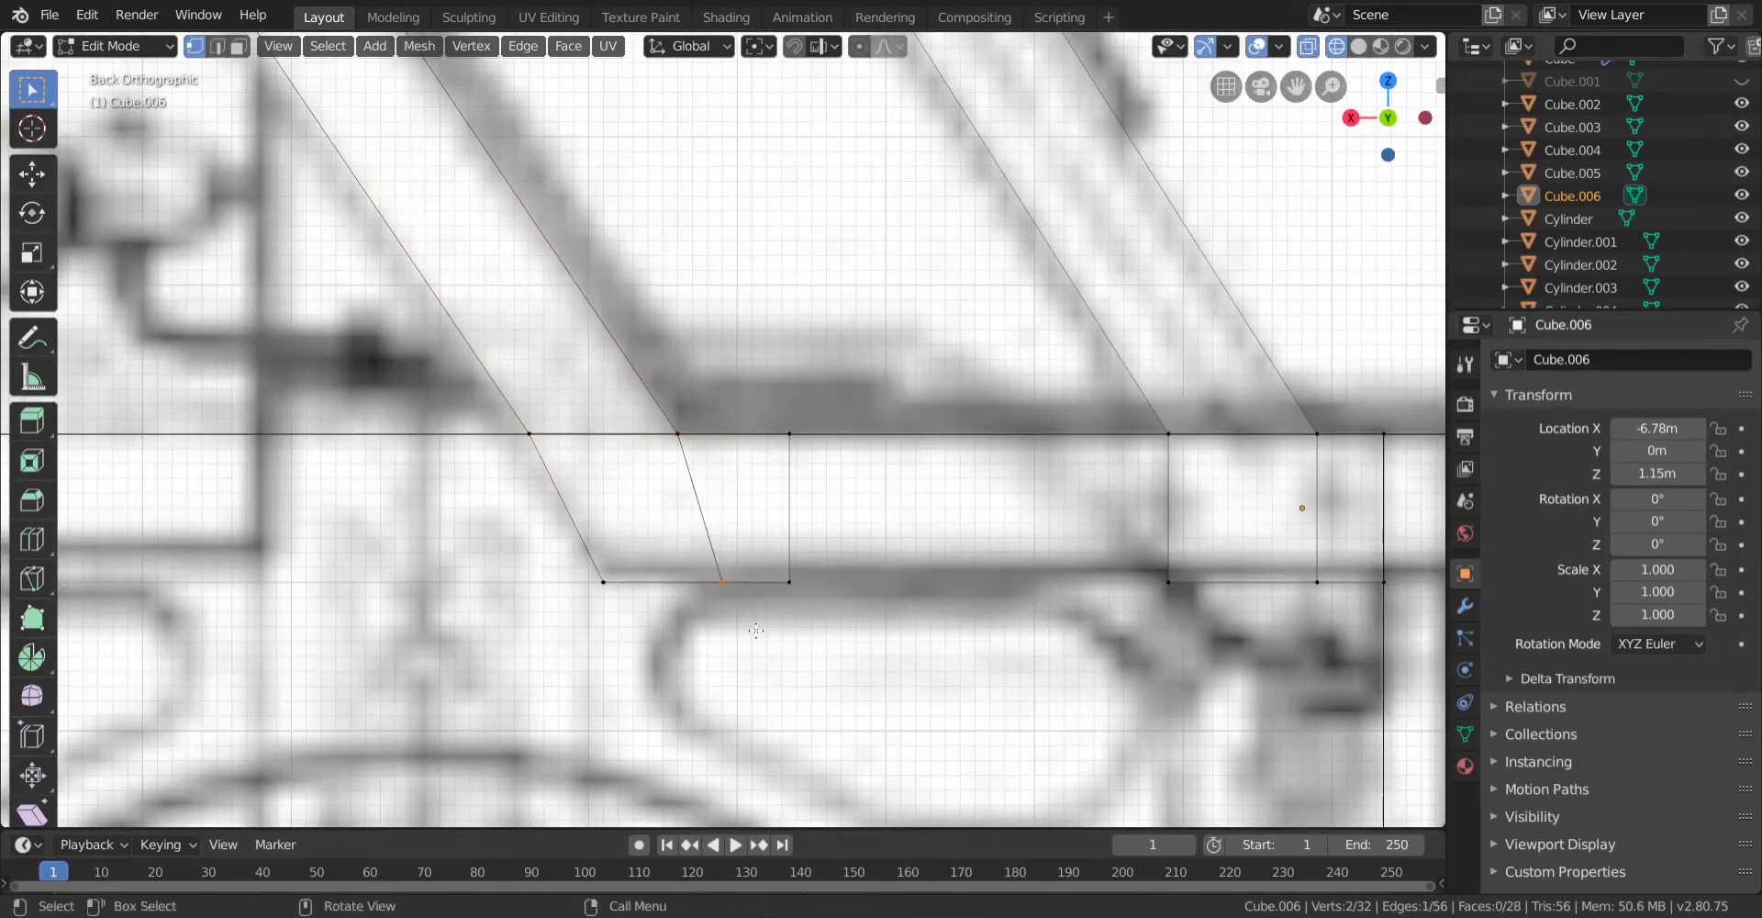
{"action": "key", "text": "g"}
{"action": "left_click", "coordinate": [712, 631], "text": "ctrl"}
Try extruding the front face of the rear brace's foot about 0.39 m toward the buffer beam.
{"action": "middle_click_drag", "start_coordinate": [752, 366], "coordinate": [444, 353], "text": "shift"}
{"action": "key", "text": "e"}
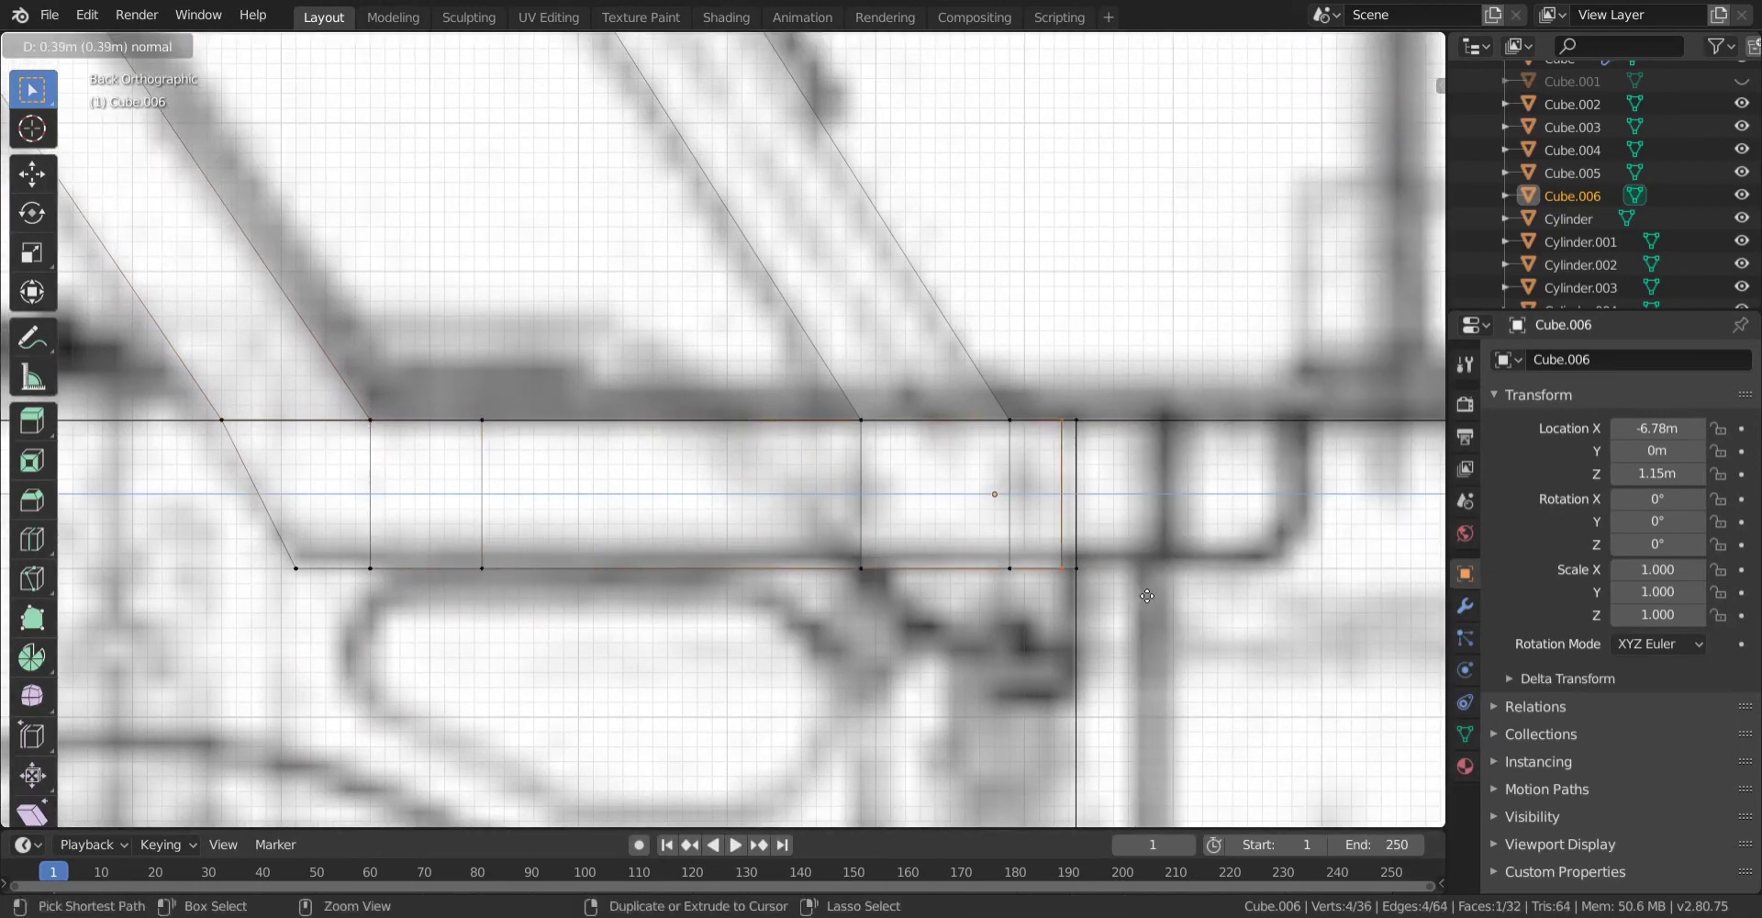
{"action": "left_click", "coordinate": [1143, 594]}
Inspect the feet of both braces behind the buffer beam in solid shading.
{"action": "scroll", "coordinate": [797, 531], "scroll_direction": "down", "scroll_amount": 5}
{"action": "key", "text": "z"}
{"action": "left_click", "coordinate": [795, 532]}
{"action": "middle_click_drag", "start_coordinate": [794, 532], "coordinate": [695, 579]}
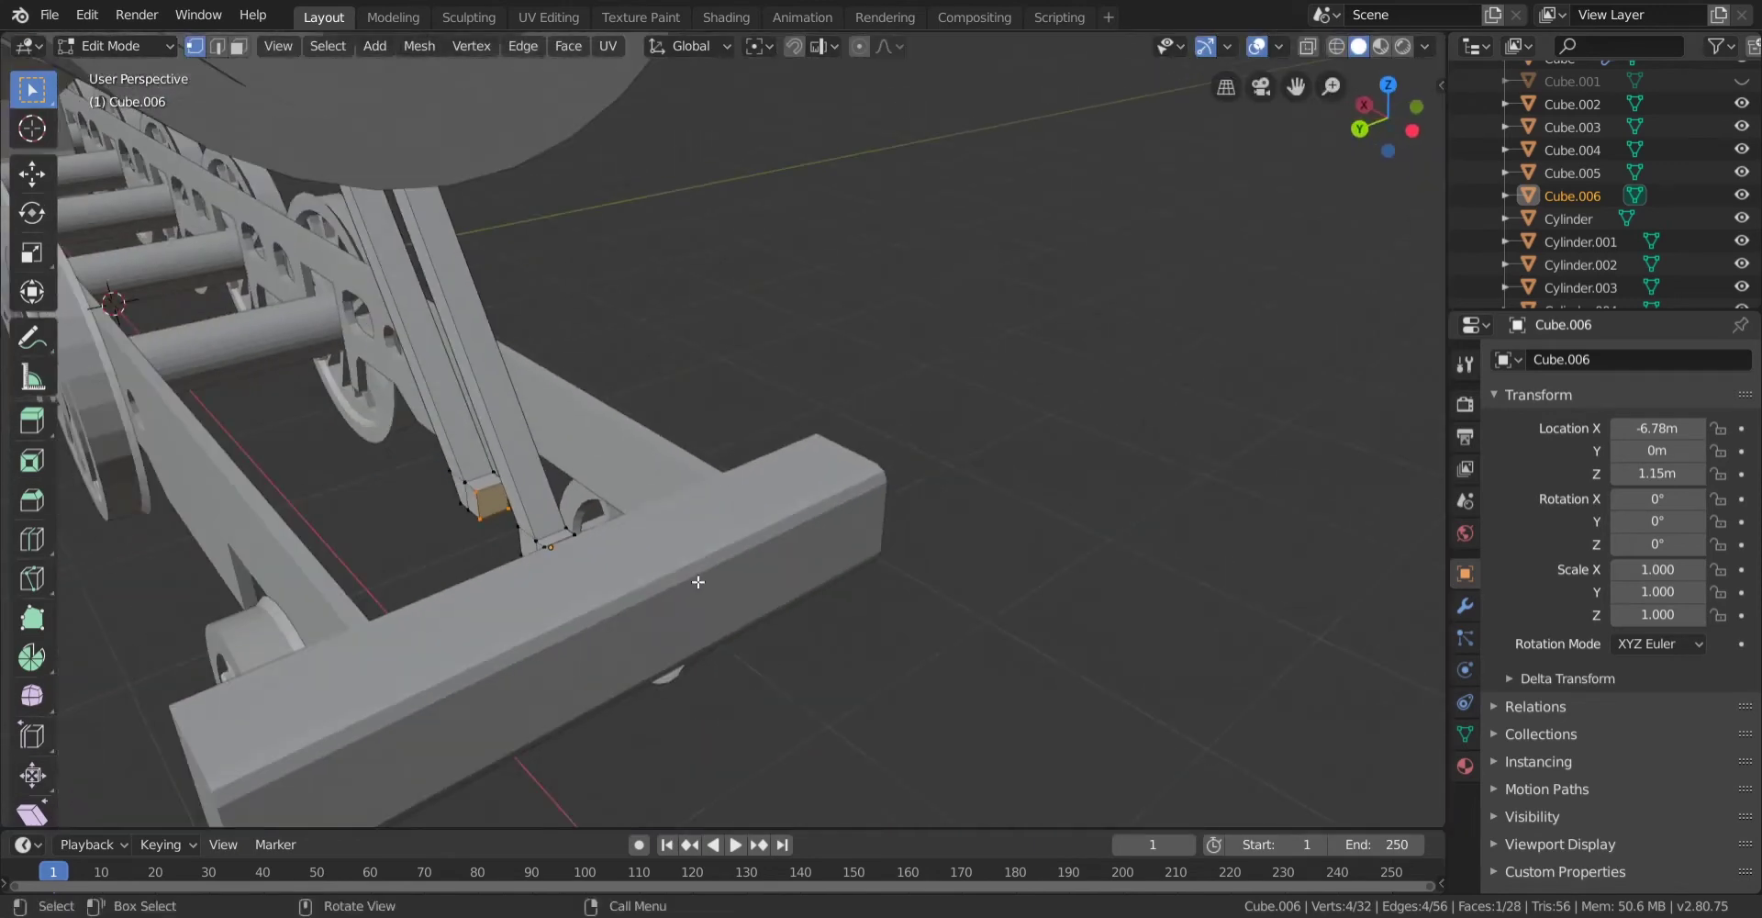
{"action": "scroll", "coordinate": [695, 579], "scroll_direction": "up", "scroll_amount": 1}
{"action": "middle_click_drag", "start_coordinate": [598, 504], "coordinate": [654, 483]}
Box-select the entire rear brace in wireframe shading and return to solid shading.
{"action": "key", "text": "z"}
{"action": "left_click", "coordinate": [504, 478]}
{"action": "middle_click_drag", "start_coordinate": [449, 440], "coordinate": [722, 465], "text": "shift"}
{"action": "scroll", "coordinate": [721, 464], "scroll_direction": "down", "scroll_amount": 4}
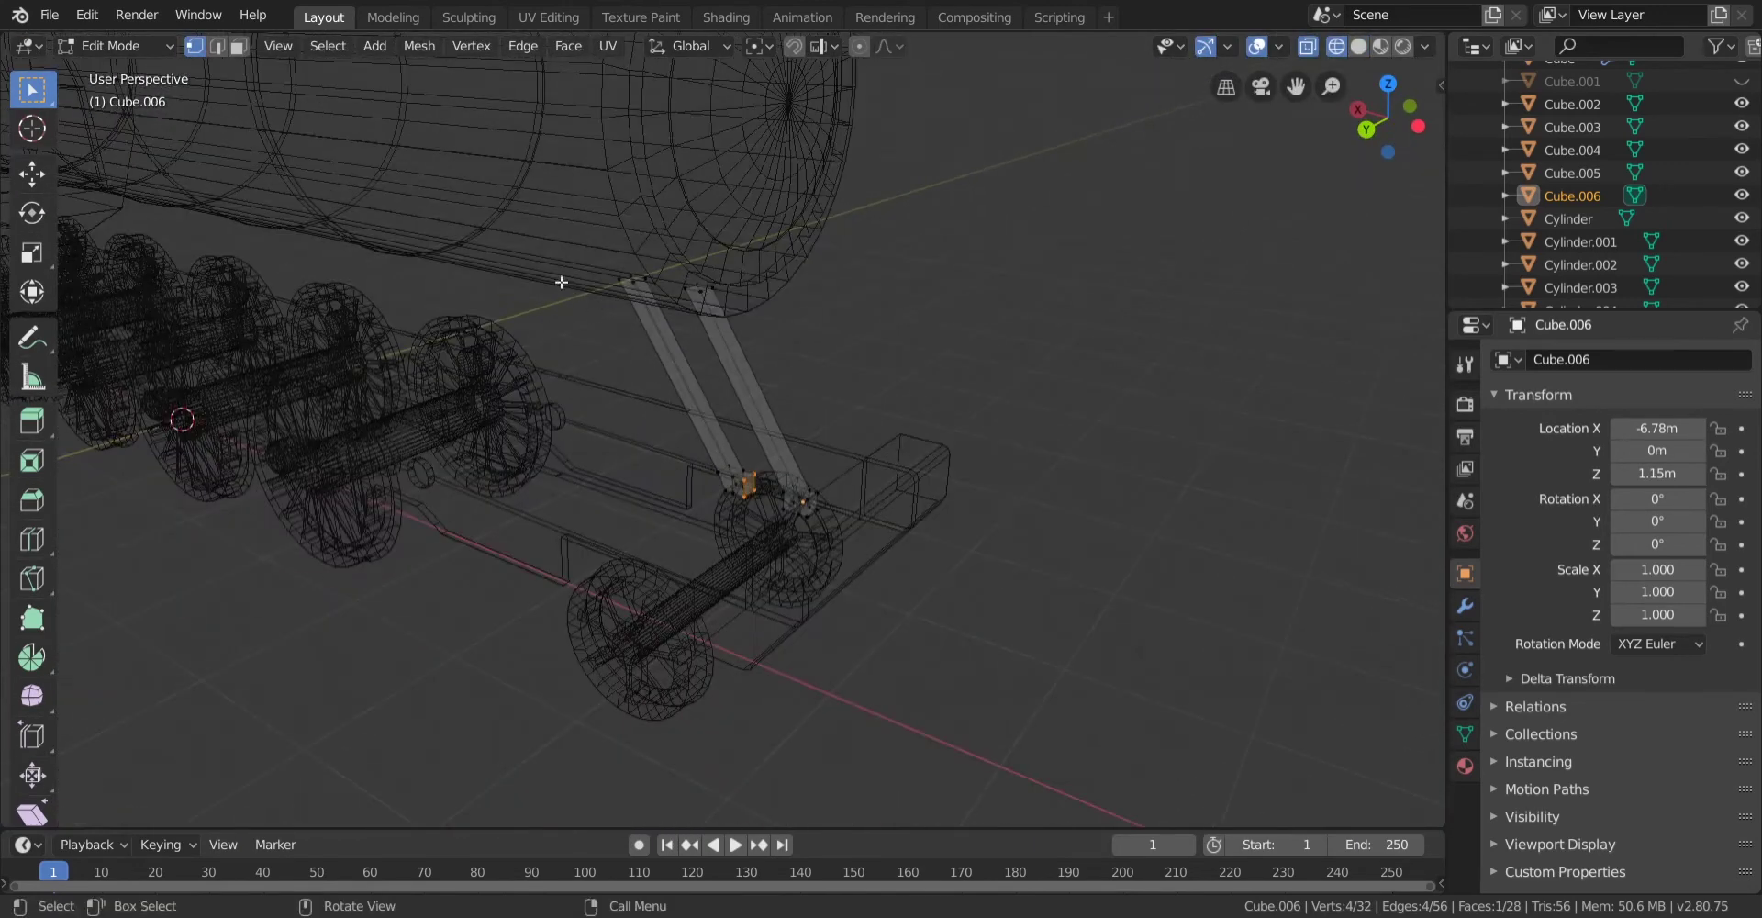
{"action": "key", "text": "b"}
{"action": "left_click_drag", "start_coordinate": [556, 218], "coordinate": [761, 524]}
{"action": "key", "text": "b"}
{"action": "key", "text": "z"}
{"action": "left_click", "coordinate": [777, 505]}
{"action": "mouse_move", "coordinate": [807, 506]}
{"action": "middle_mouse_down"}
{"action": "mouse_move", "coordinate": [701, 500]}
{"action": "mouse_move", "coordinate": [879, 506]}
{"action": "mouse_move", "coordinate": [578, 468]}
{"action": "middle_mouse_up"}
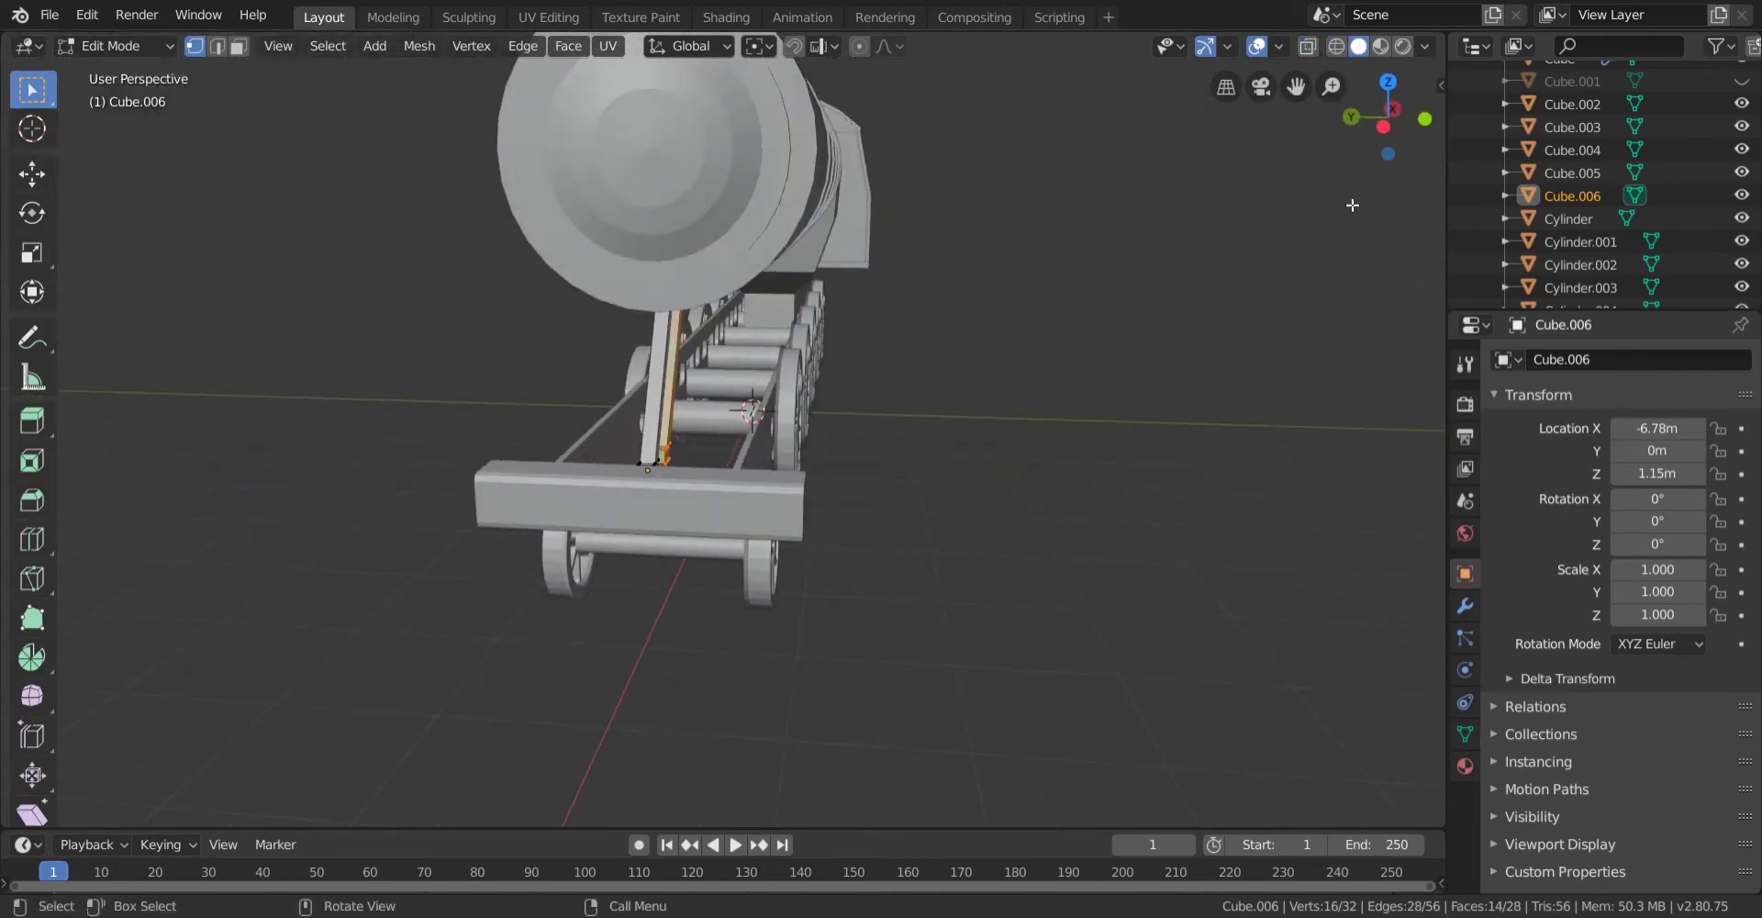
In left view, move the rear brace along positive Y toward the side frame, then fine-tune its Y offset.
{"action": "left_click", "coordinate": [1383, 126]}
{"action": "key", "text": "z"}
{"action": "left_click", "coordinate": [706, 355]}
{"action": "scroll", "coordinate": [706, 355], "scroll_direction": "up", "scroll_amount": 4}
{"action": "key", "text": "g"}
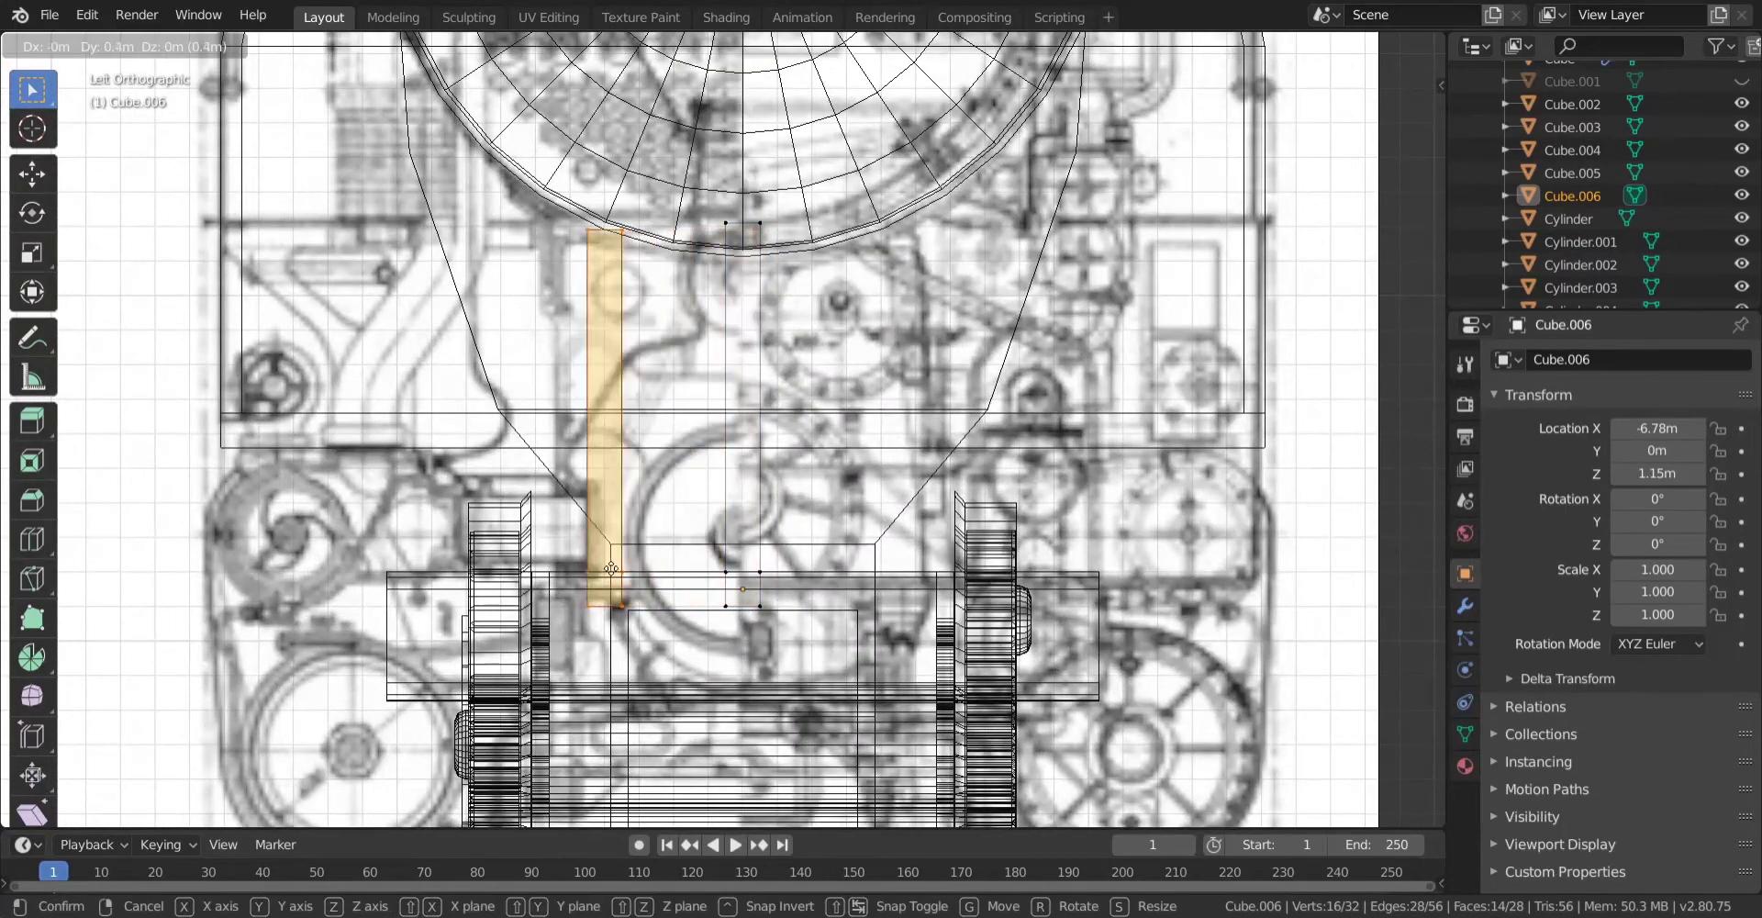
{"action": "left_click", "coordinate": [523, 565]}
{"action": "key", "text": "z"}
{"action": "left_click", "coordinate": [648, 557]}
{"action": "middle_click_drag", "start_coordinate": [649, 558], "coordinate": [692, 602]}
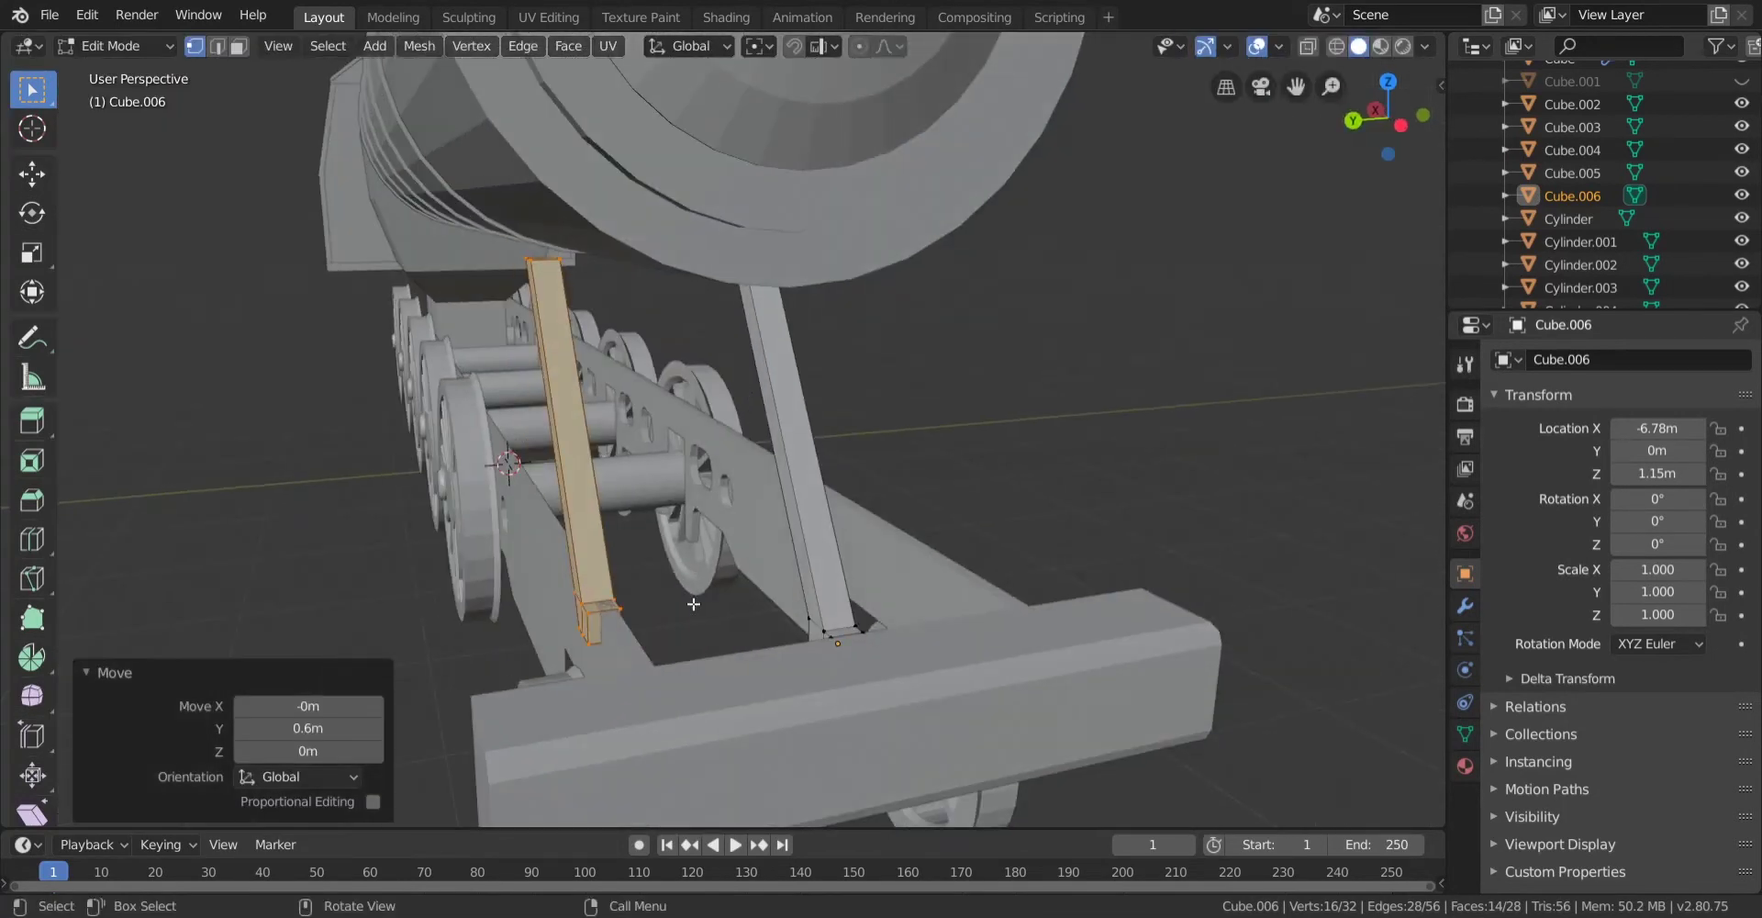
{"action": "scroll", "coordinate": [692, 602], "scroll_direction": "up", "scroll_amount": 2}
{"action": "mouse_move", "coordinate": [308, 728]}
{"action": "left_mouse_down"}
{"action": "mouse_move", "coordinate": [266, 727]}
{"action": "mouse_move", "coordinate": [285, 727]}
{"action": "left_mouse_up"}
{"action": "left_click", "coordinate": [377, 727]}
Select the entire front brace and, in left view, move it 0.46 m along Y beside the rear brace.
{"action": "mouse_move", "coordinate": [642, 689]}
{"action": "middle_mouse_down", "text": "shift"}
{"action": "mouse_move", "coordinate": [652, 521]}
{"action": "mouse_move", "coordinate": [726, 258]}
{"action": "middle_mouse_up", "text": "shift"}
{"action": "key", "text": "shift+z"}
{"action": "left_click_drag", "start_coordinate": [703, 171], "coordinate": [1009, 697]}
{"action": "middle_click_drag", "start_coordinate": [1009, 697], "coordinate": [960, 637]}
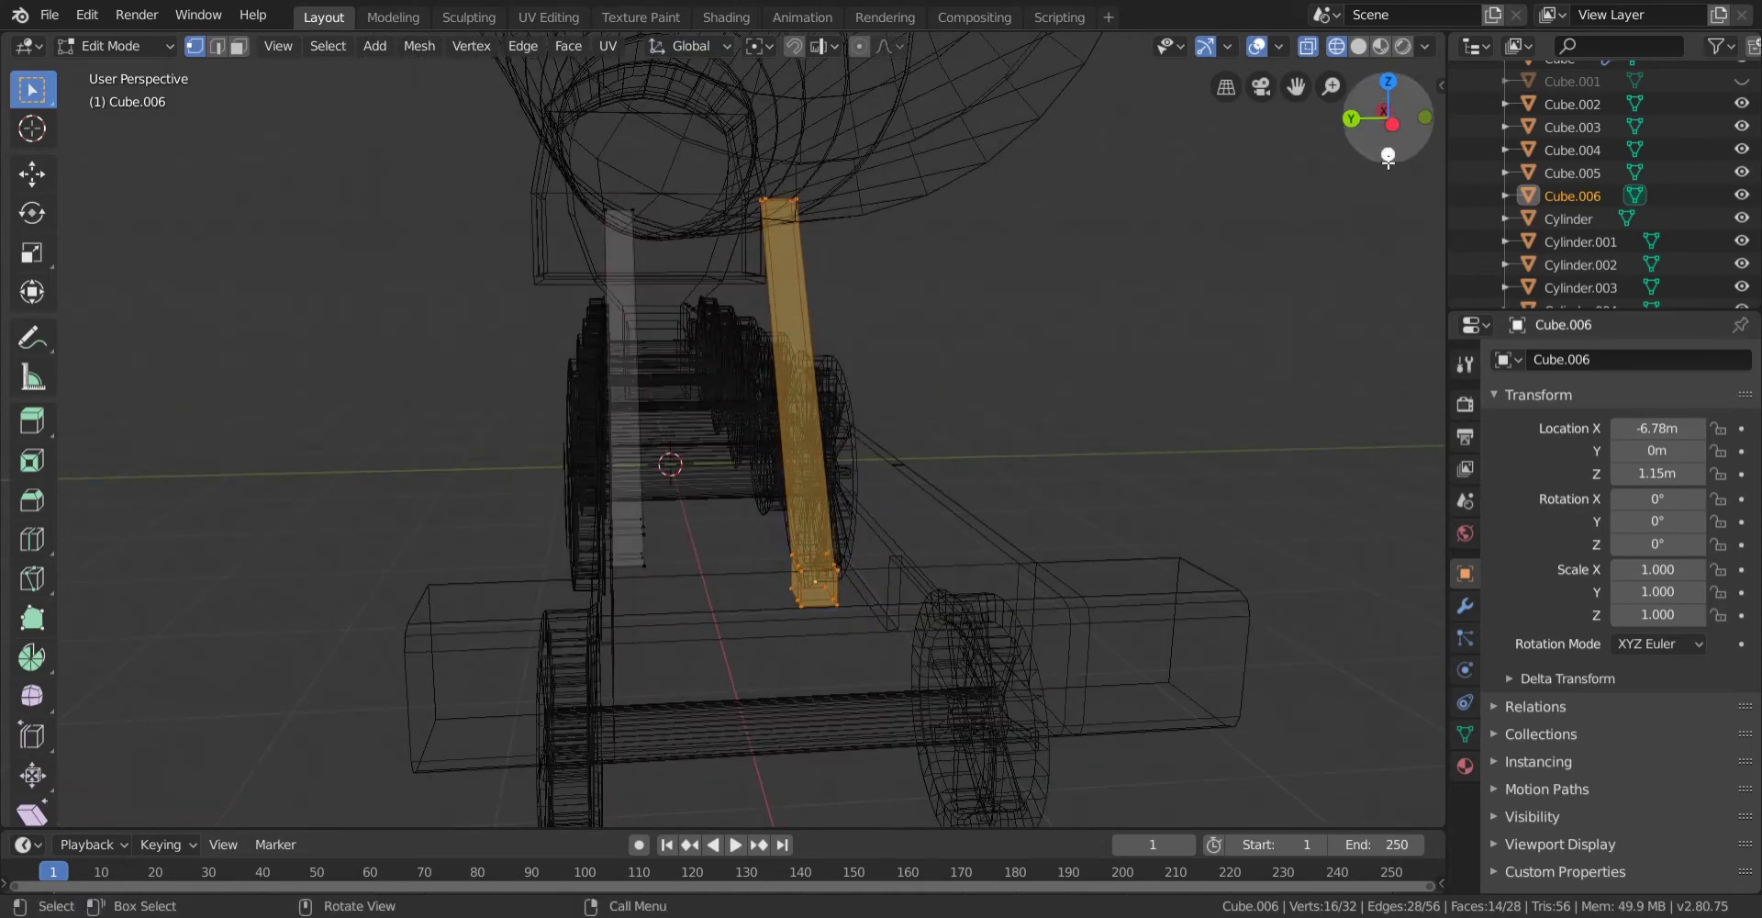
{"action": "left_click", "coordinate": [1392, 124]}
{"action": "scroll", "coordinate": [806, 517], "scroll_direction": "up", "scroll_amount": 5}
{"action": "key", "text": "g"}
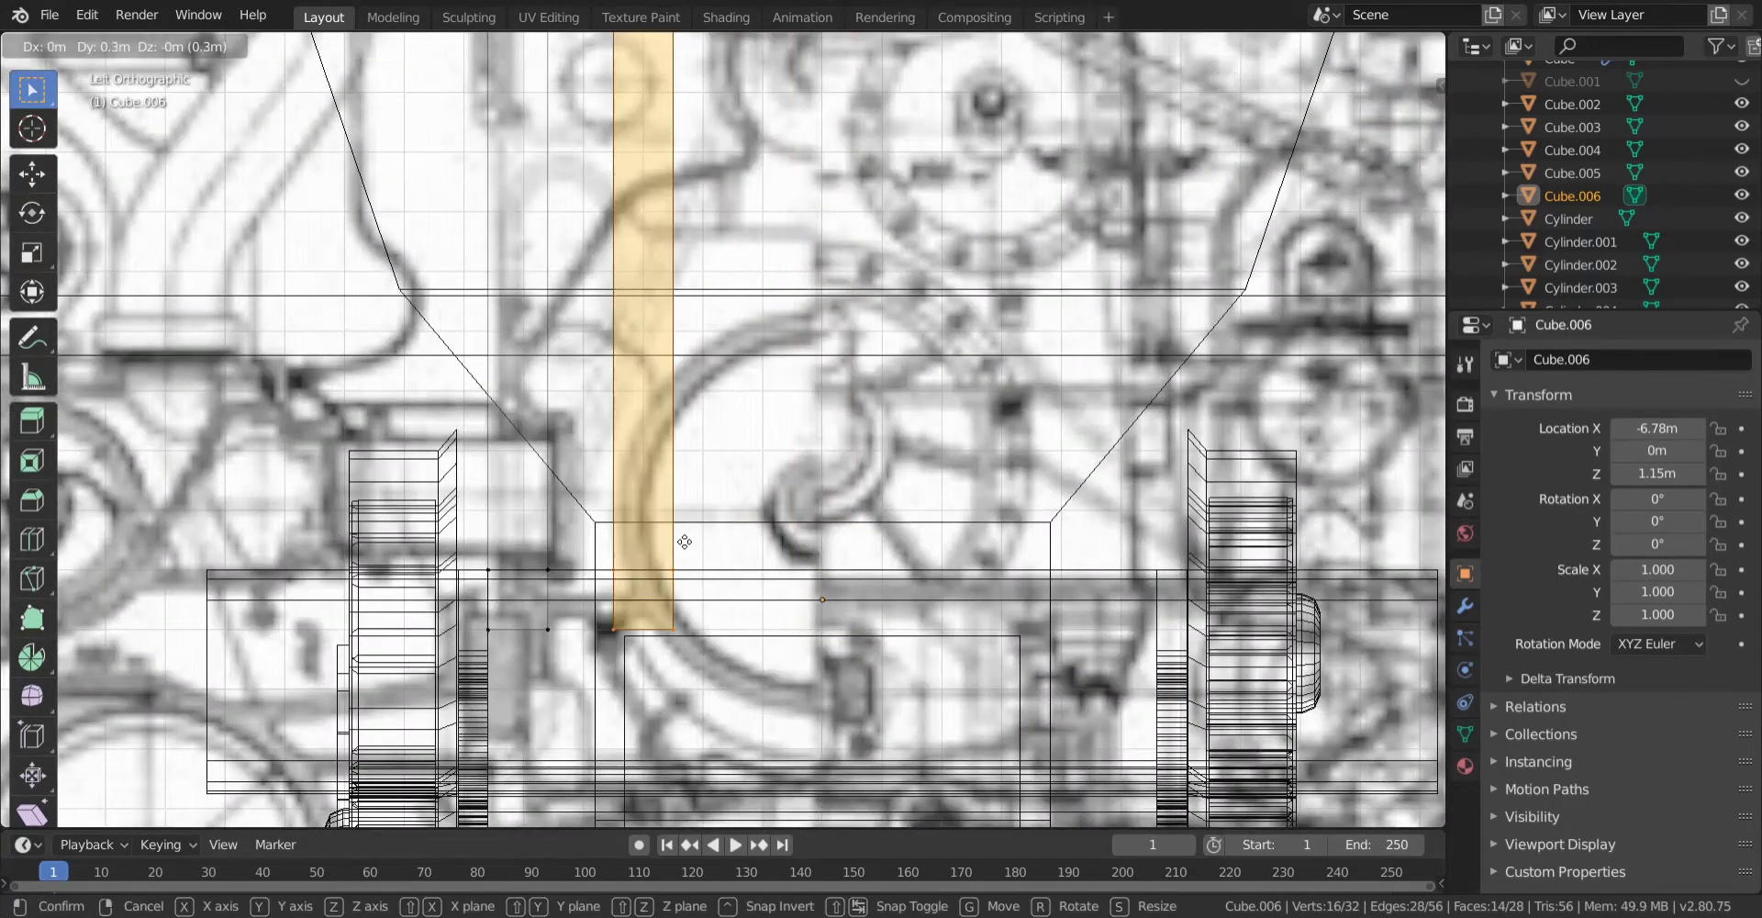
{"action": "left_click", "coordinate": [632, 533]}
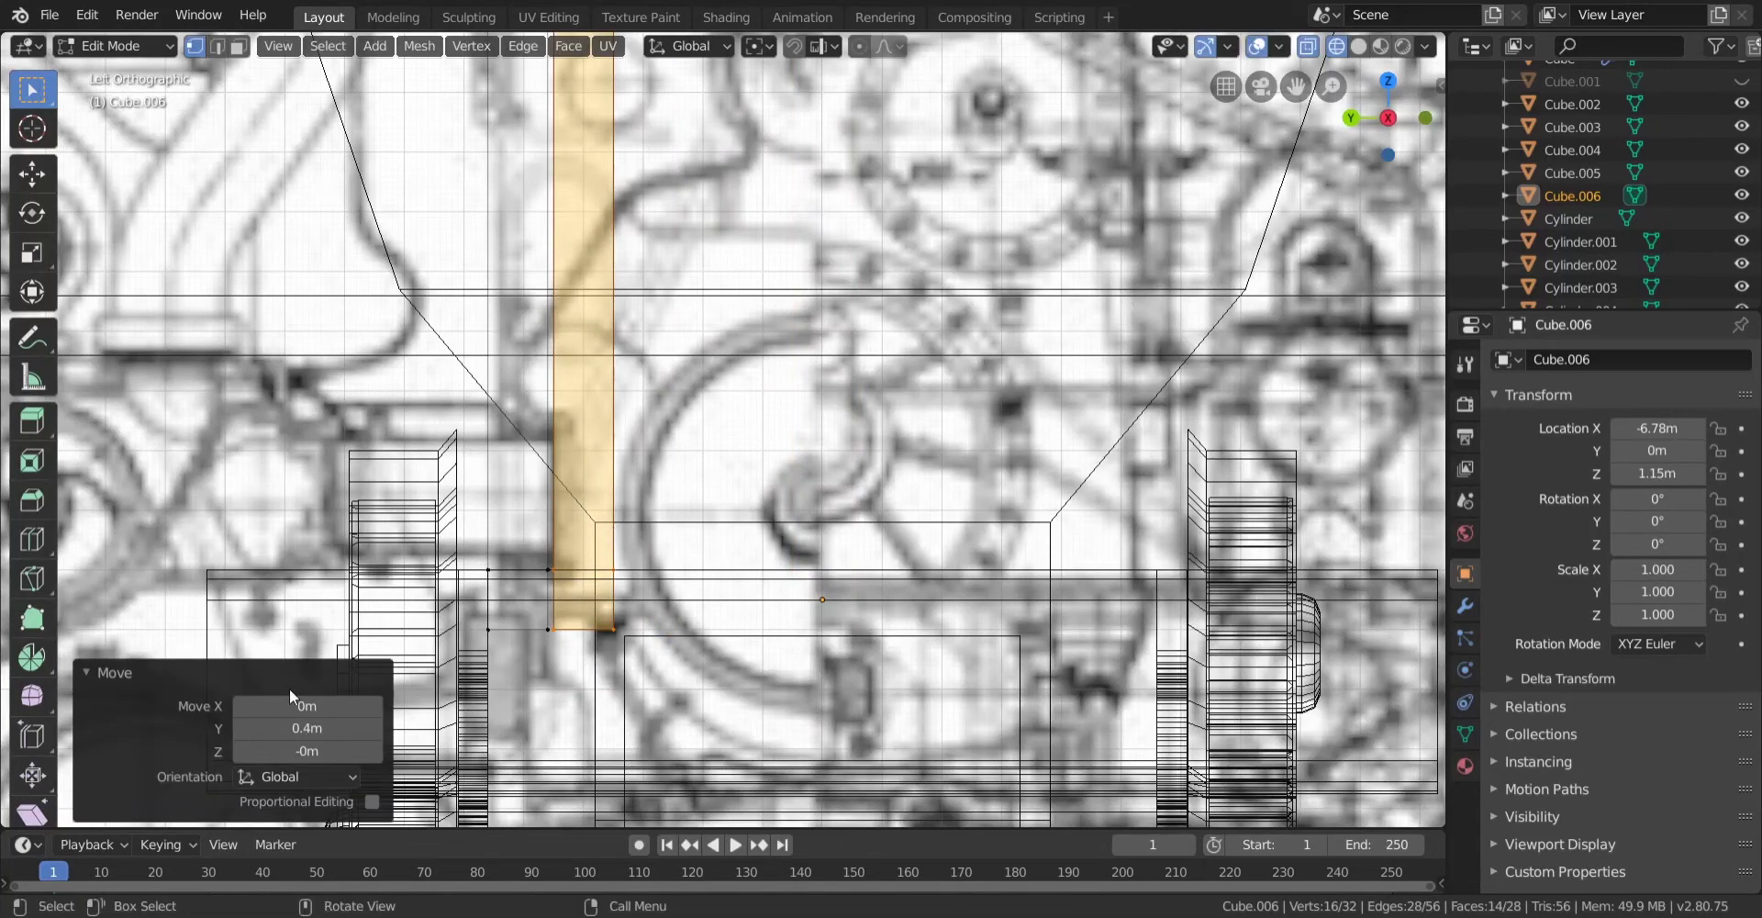
{"action": "left_click_drag", "start_coordinate": [307, 728], "coordinate": [332, 727]}
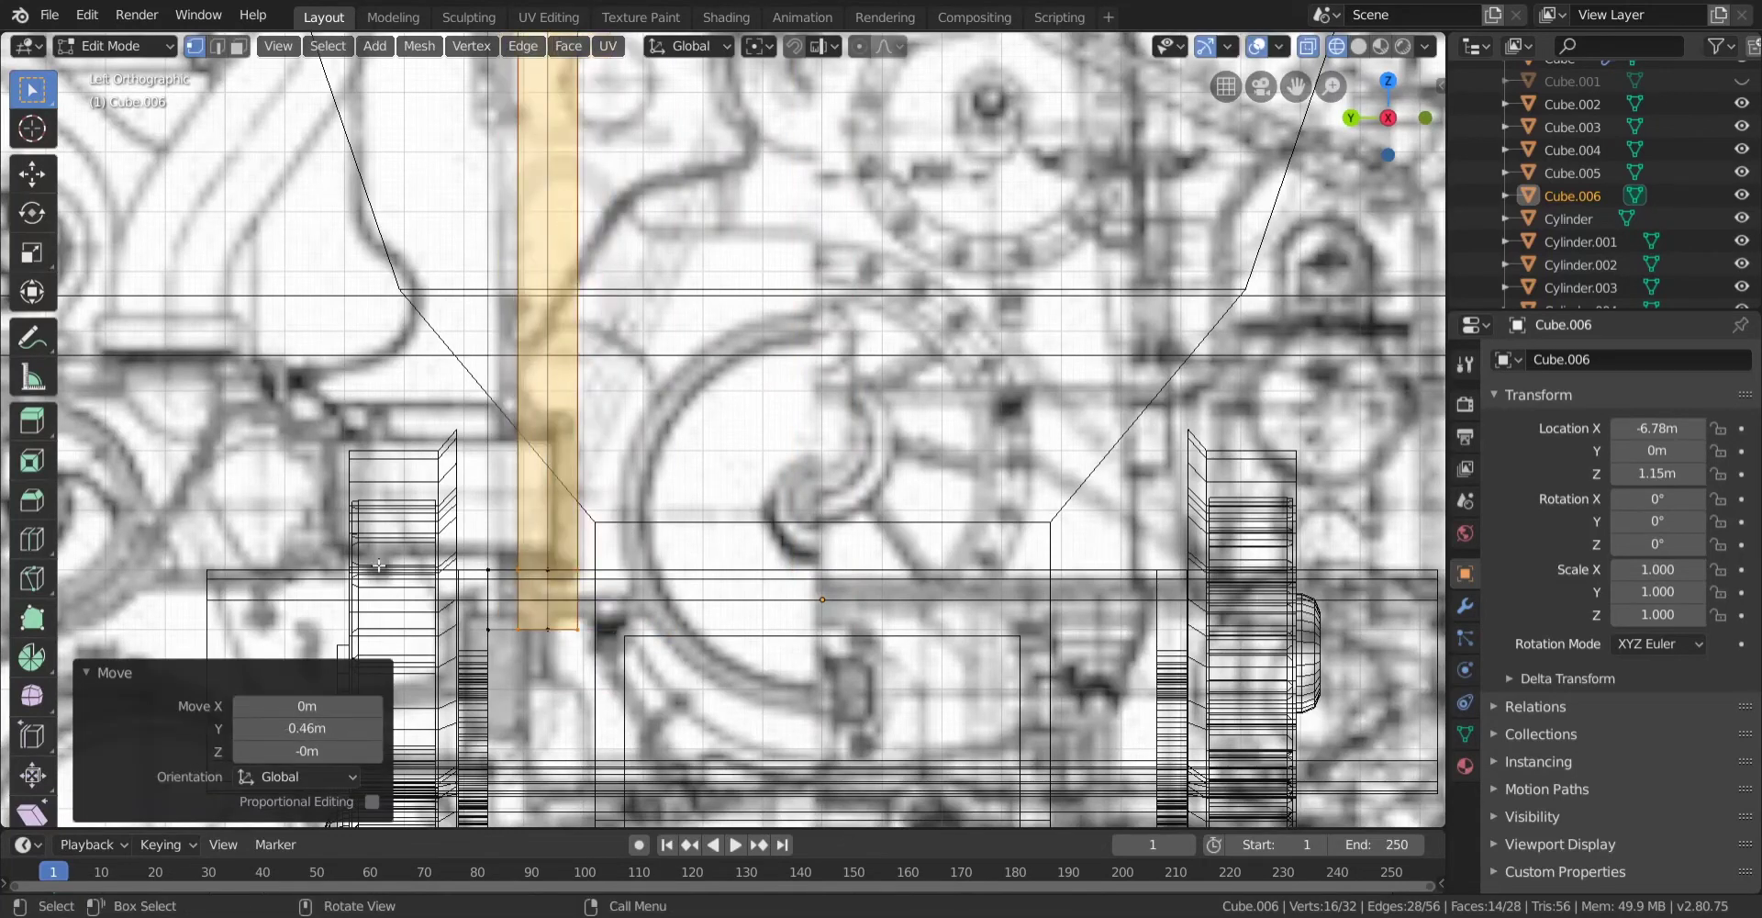
Examine both repositioned braces and their upper ends under the boiler in solid and wireframe shading.
{"action": "key", "text": "shift+z"}
{"action": "middle_click_drag", "start_coordinate": [379, 566], "coordinate": [649, 604]}
{"action": "left_click", "coordinate": [679, 637], "text": "alt"}
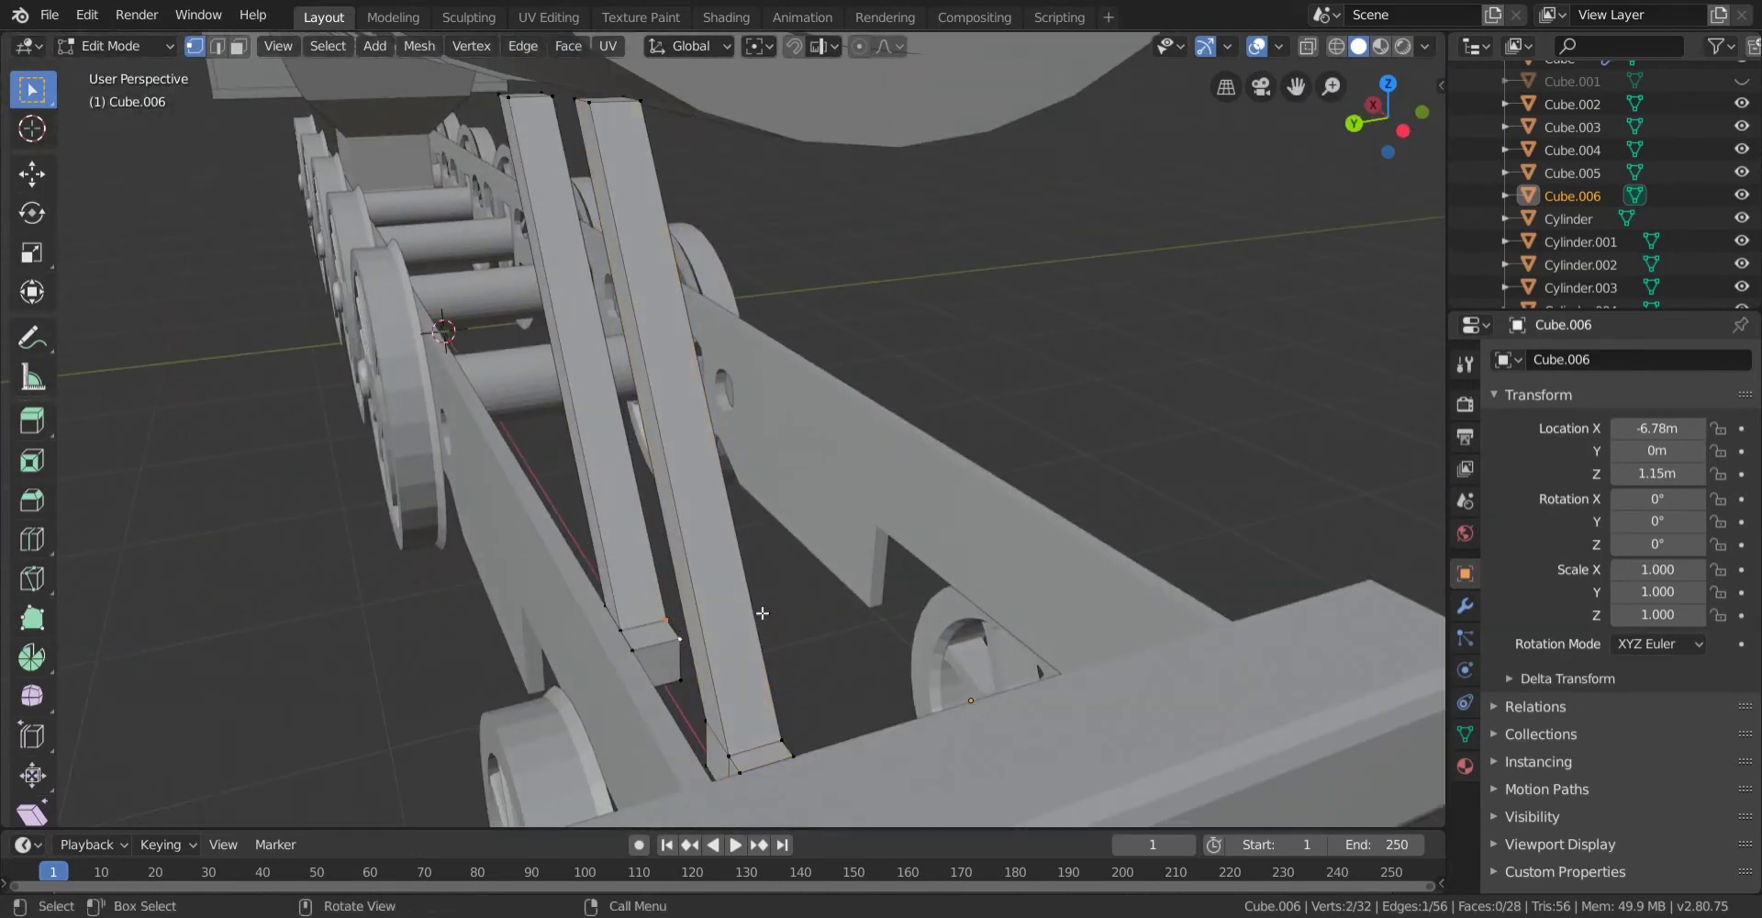
{"action": "mouse_move", "coordinate": [762, 613]}
{"action": "middle_mouse_down"}
{"action": "mouse_move", "coordinate": [538, 598]}
{"action": "mouse_move", "coordinate": [633, 413]}
{"action": "mouse_move", "coordinate": [756, 274]}
{"action": "middle_mouse_up"}
{"action": "key", "text": "shift+z"}
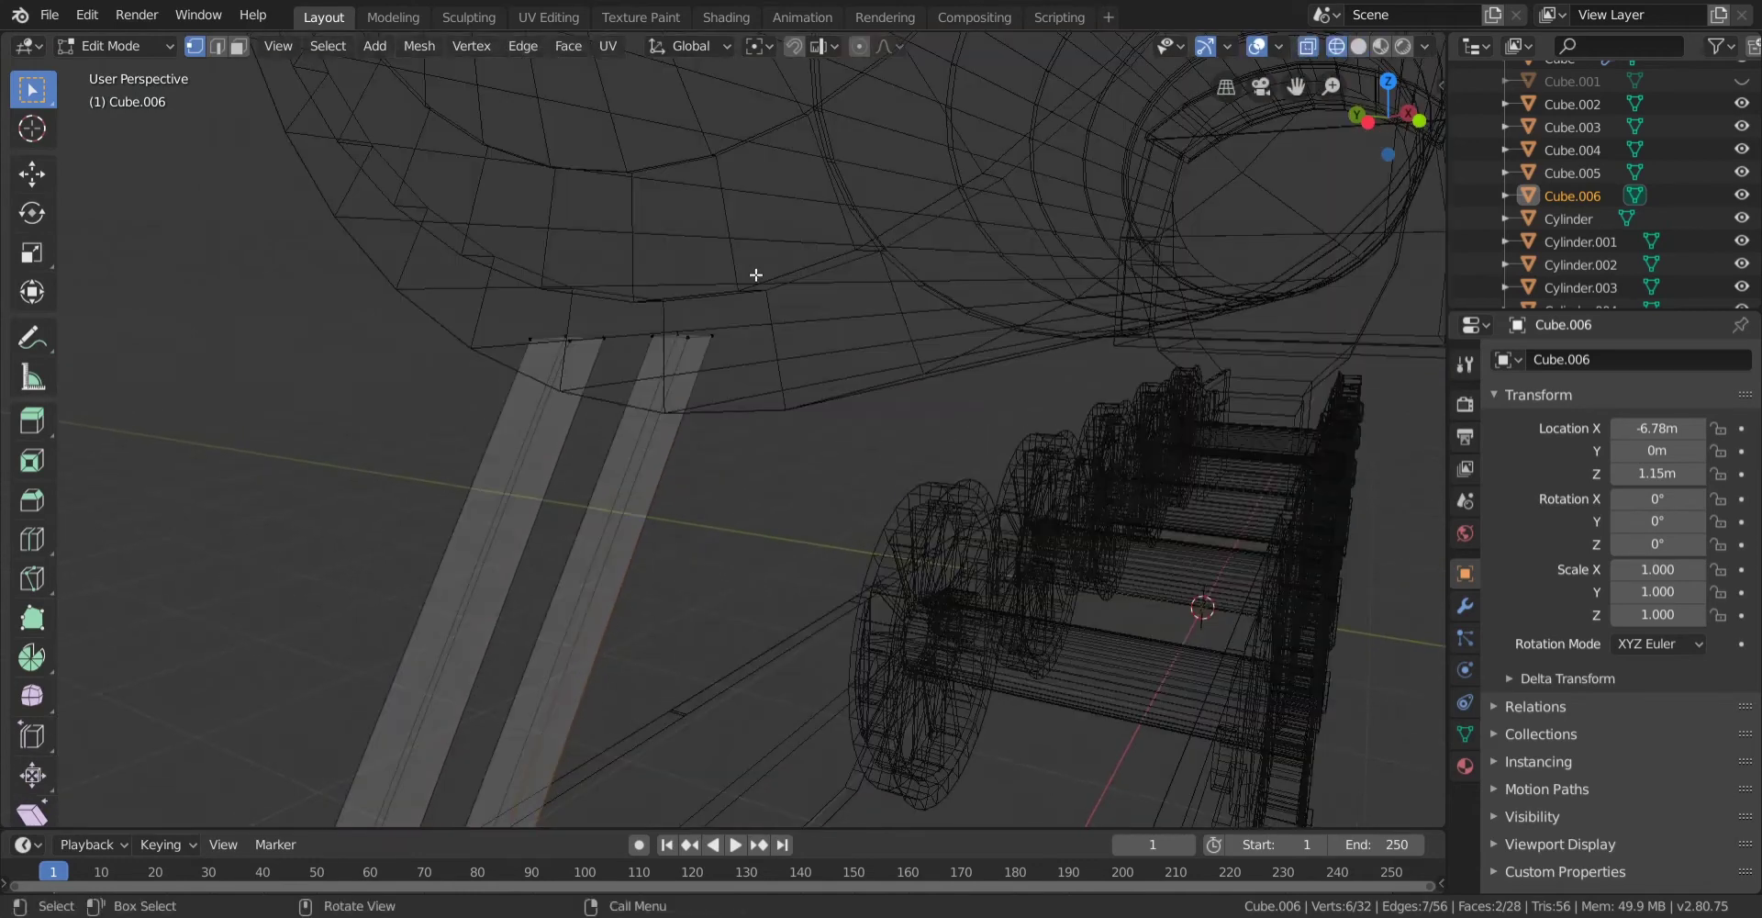
{"action": "left_click", "coordinate": [713, 334], "text": "shift"}
{"action": "key", "text": "z"}
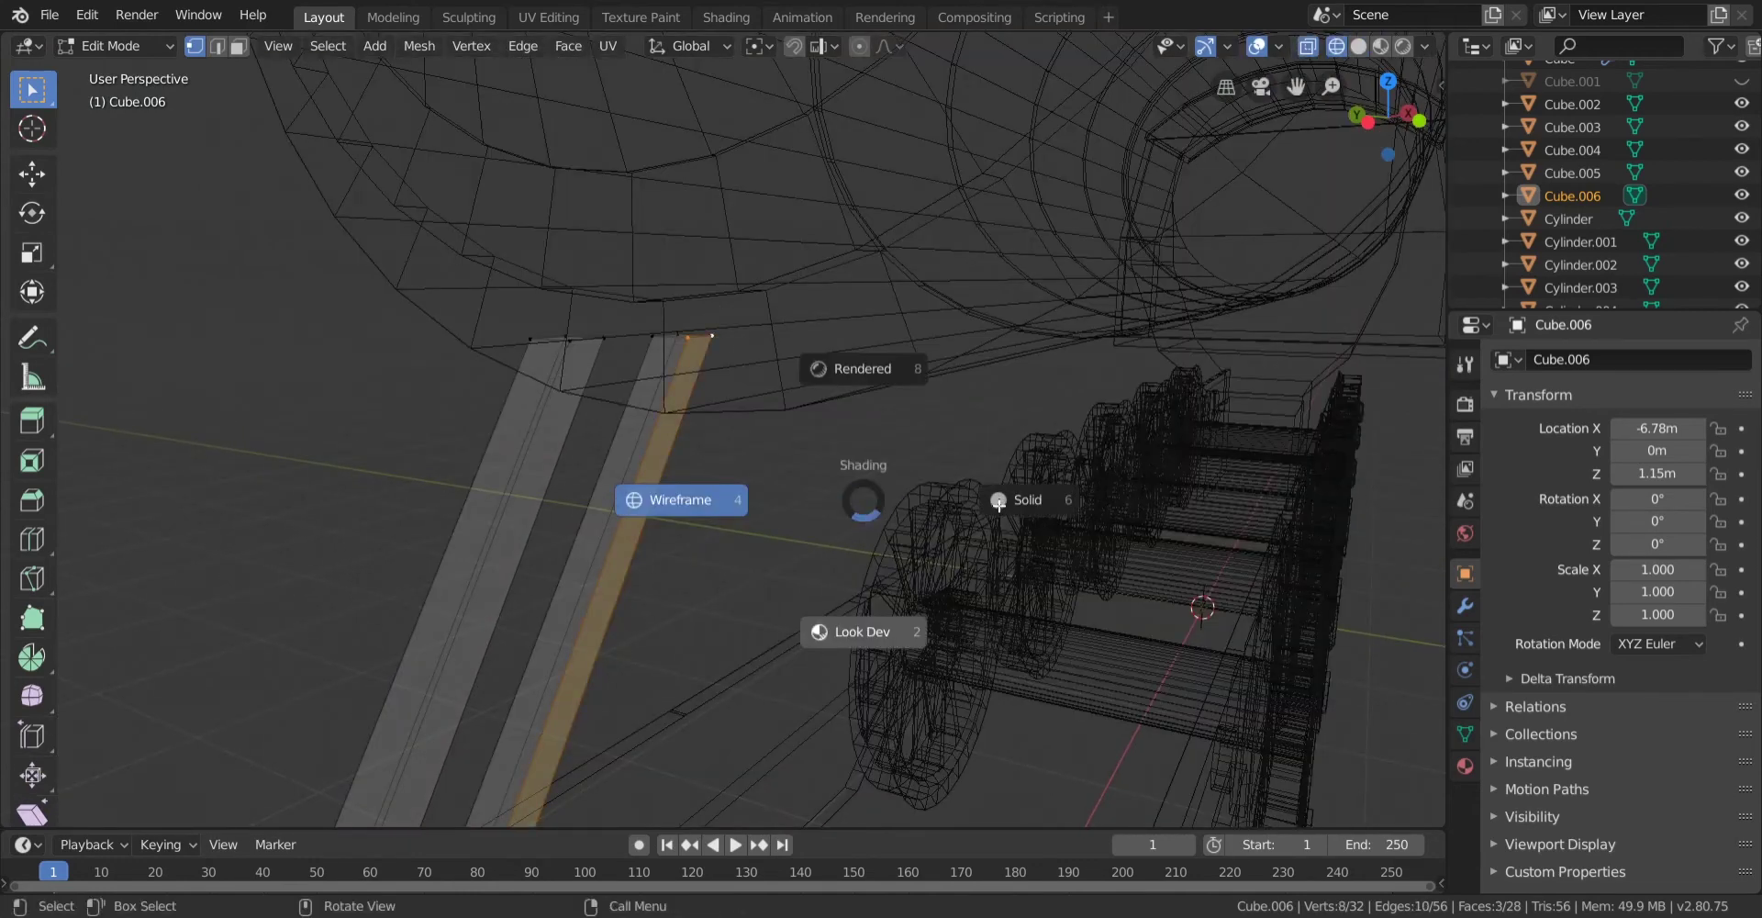
{"action": "left_click", "coordinate": [998, 504]}
{"action": "key", "text": "z"}
{"action": "left_click", "coordinate": [1047, 505]}
{"action": "middle_click_drag", "start_coordinate": [789, 523], "coordinate": [919, 501]}
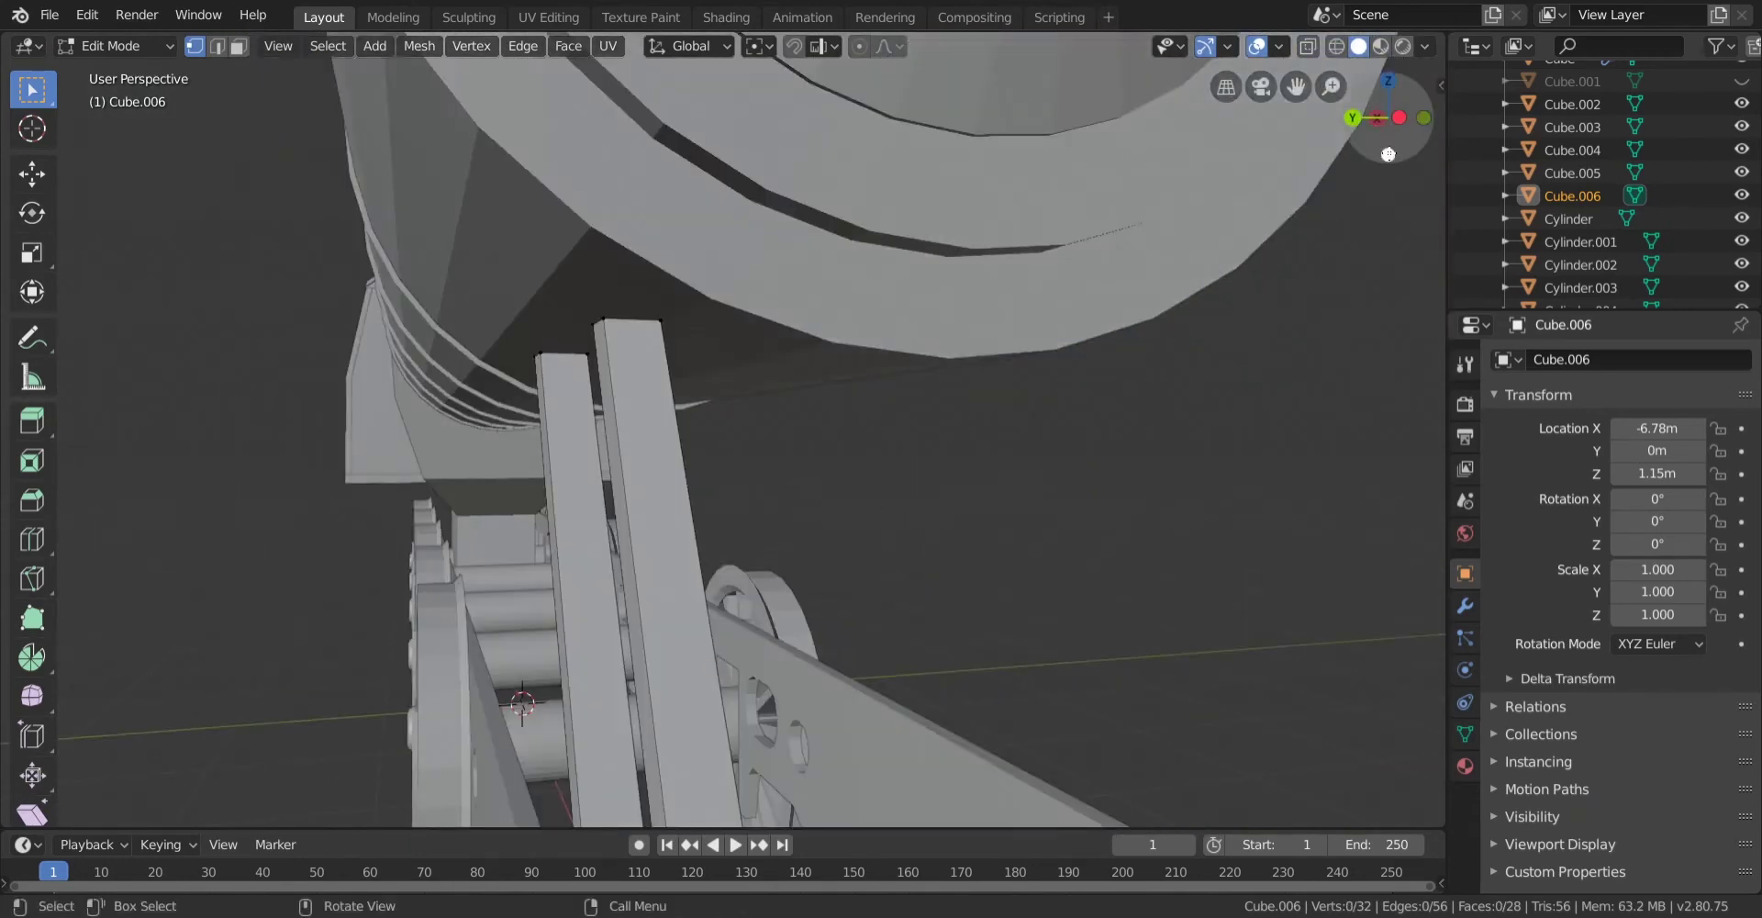
In left view, select the inner long side of the rear brace and move it 0.05 m along Y with a zero Z offset.
{"action": "left_click", "coordinate": [1399, 118]}
{"action": "key", "text": "shift+z"}
{"action": "scroll", "coordinate": [683, 376], "scroll_direction": "down", "scroll_amount": 4}
{"action": "middle_click_drag", "start_coordinate": [662, 376], "coordinate": [681, 236], "text": "shift"}
{"action": "left_click_drag", "start_coordinate": [677, 234], "coordinate": [693, 521]}
{"action": "scroll", "coordinate": [683, 497], "scroll_direction": "up", "scroll_amount": 4}
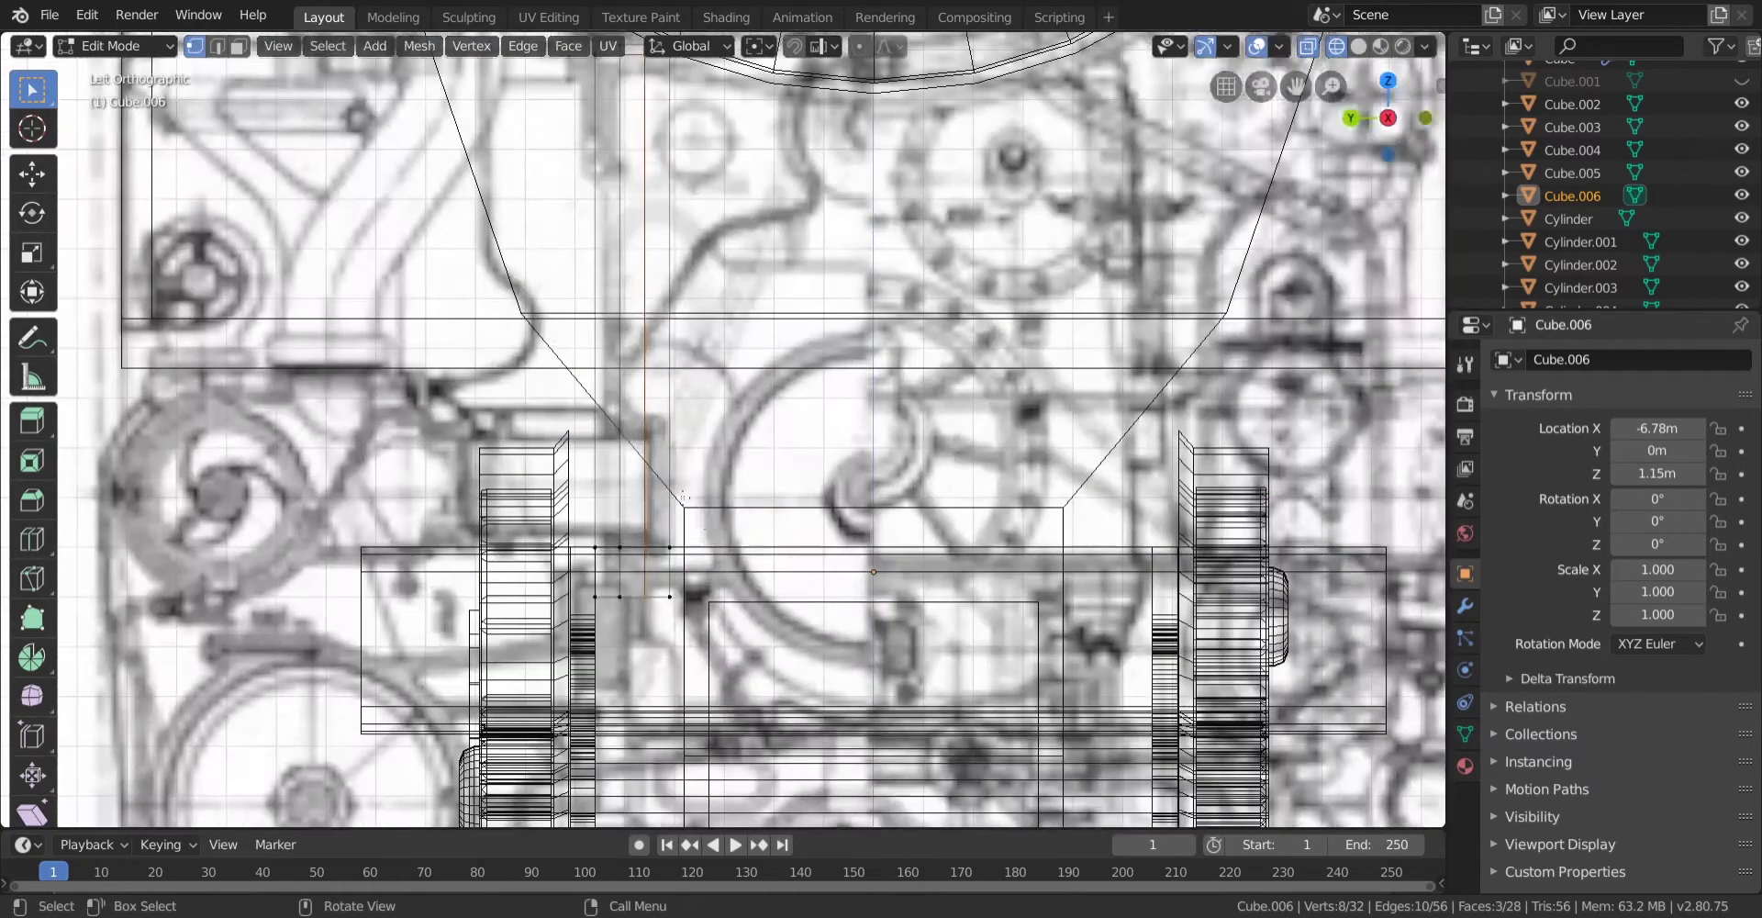
{"action": "key", "text": "g"}
{"action": "left_click", "coordinate": [675, 525]}
{"action": "scroll", "coordinate": [623, 544], "scroll_direction": "up", "scroll_amount": 4}
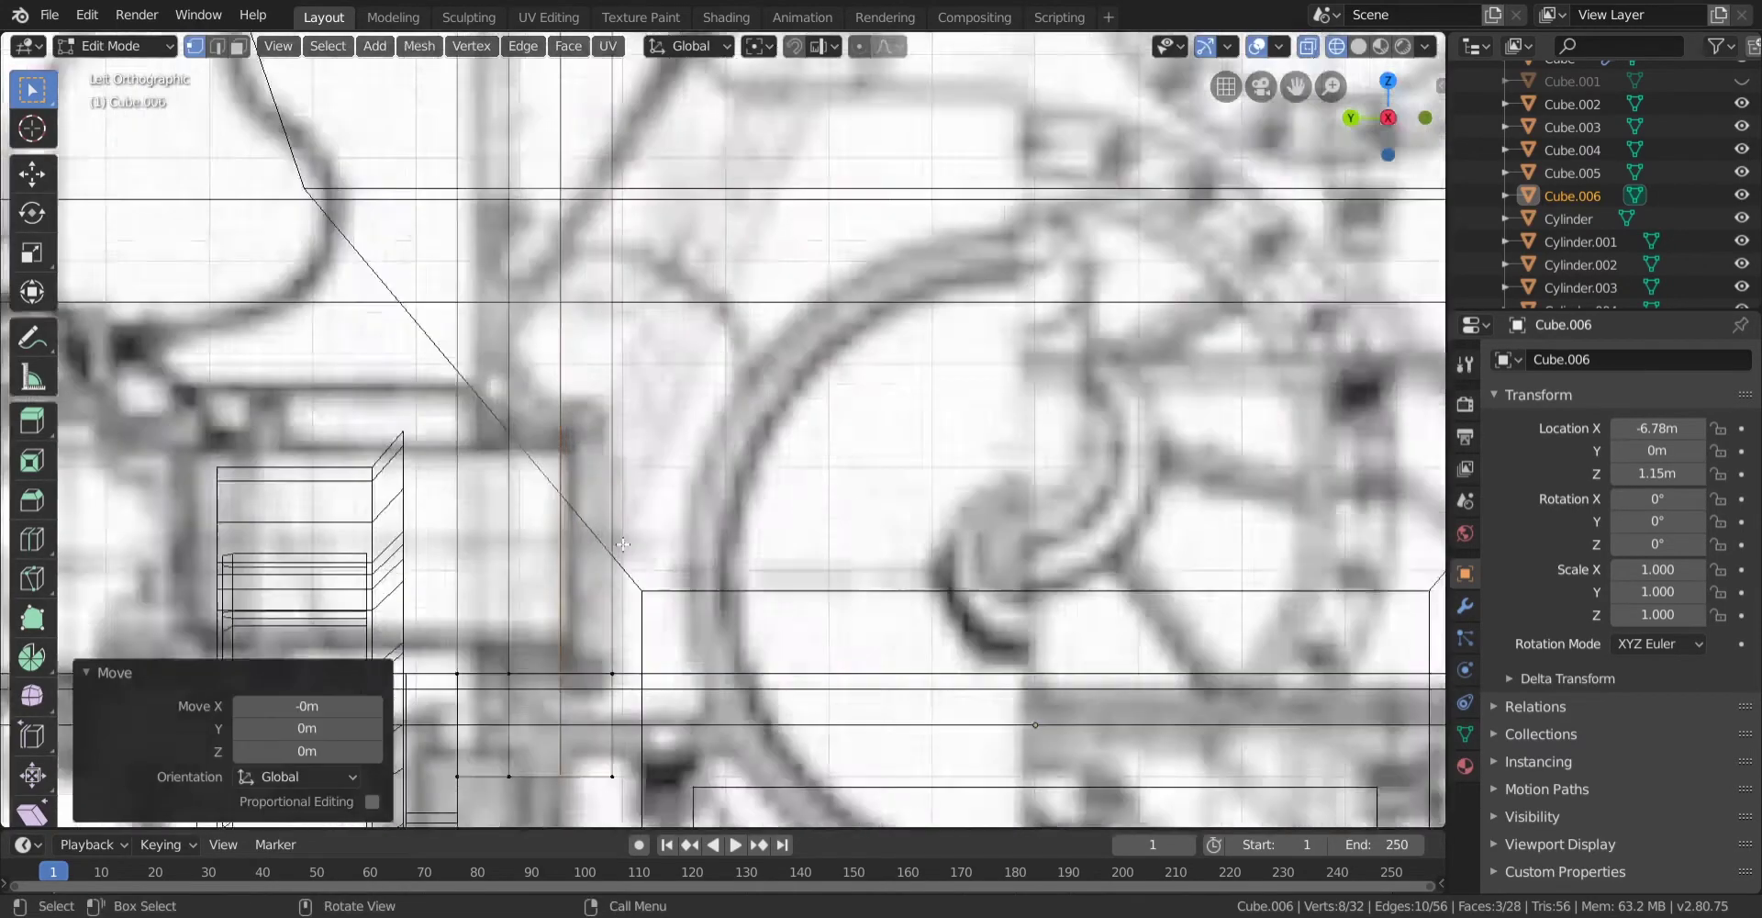
{"action": "scroll", "coordinate": [623, 544], "scroll_direction": "up", "scroll_amount": 4}
{"action": "key", "text": "g"}
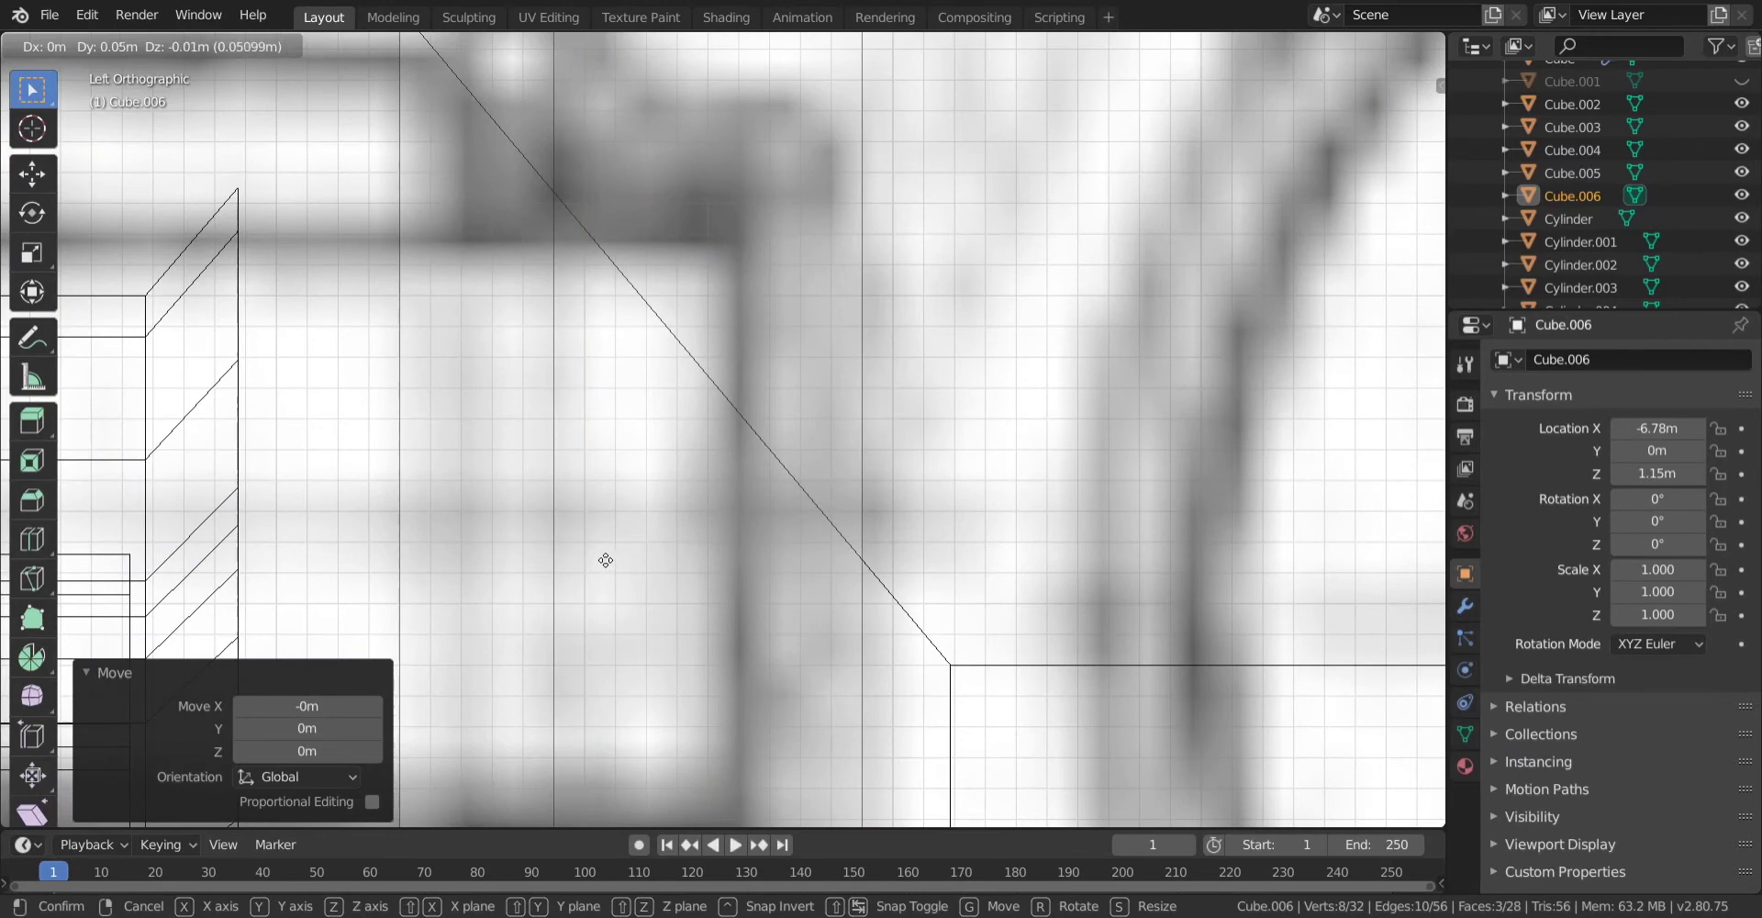
{"action": "left_click", "coordinate": [605, 560]}
{"action": "scroll", "coordinate": [606, 560], "scroll_direction": "down", "scroll_amount": 12}
{"action": "key", "text": "shift+z"}
{"action": "middle_click_drag", "start_coordinate": [844, 543], "coordinate": [904, 547]}
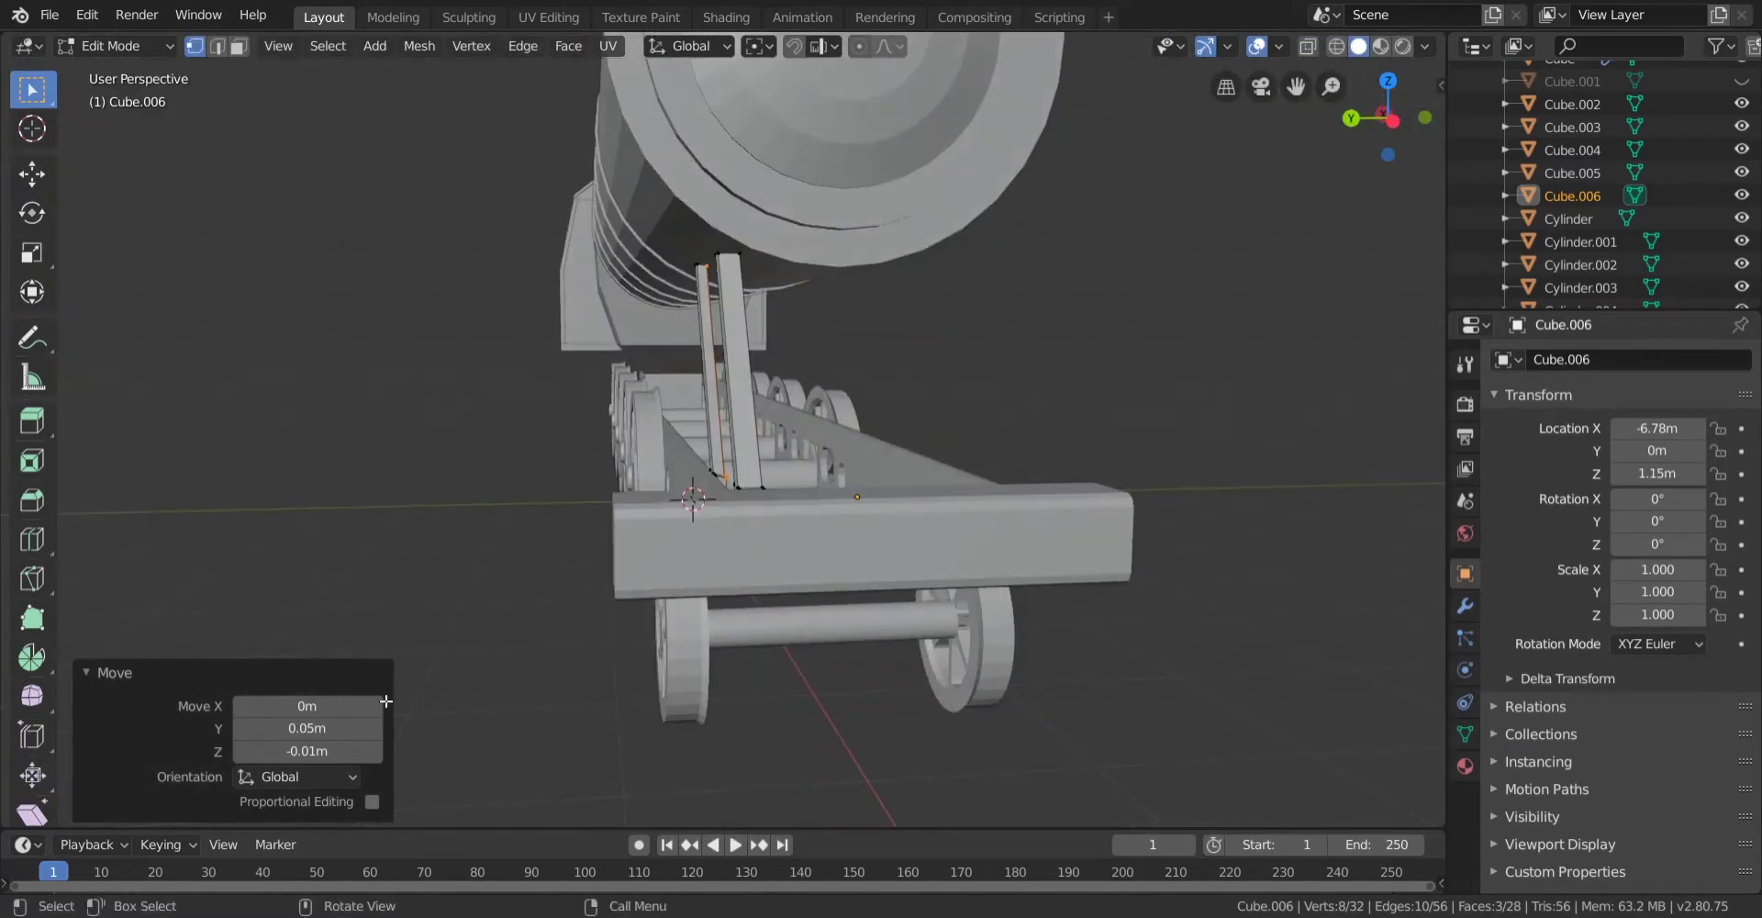
{"action": "left_click", "coordinate": [315, 750]}
{"action": "type", "text": "0"}
{"action": "key", "text": "Return"}
Select the upper ends of both braces and, in back view, move them up along their slope into the boiler.
{"action": "scroll", "coordinate": [606, 372], "scroll_direction": "down", "scroll_amount": 1}
{"action": "scroll", "coordinate": [817, 383], "scroll_direction": "up", "scroll_amount": 5}
{"action": "middle_click_drag", "start_coordinate": [764, 266], "coordinate": [873, 386], "text": "shift"}
{"action": "key", "text": "alt+z"}
{"action": "left_click_drag", "start_coordinate": [471, 182], "coordinate": [1058, 309]}
{"action": "key", "text": "ctrl+KP_1"}
{"action": "key", "text": "g"}
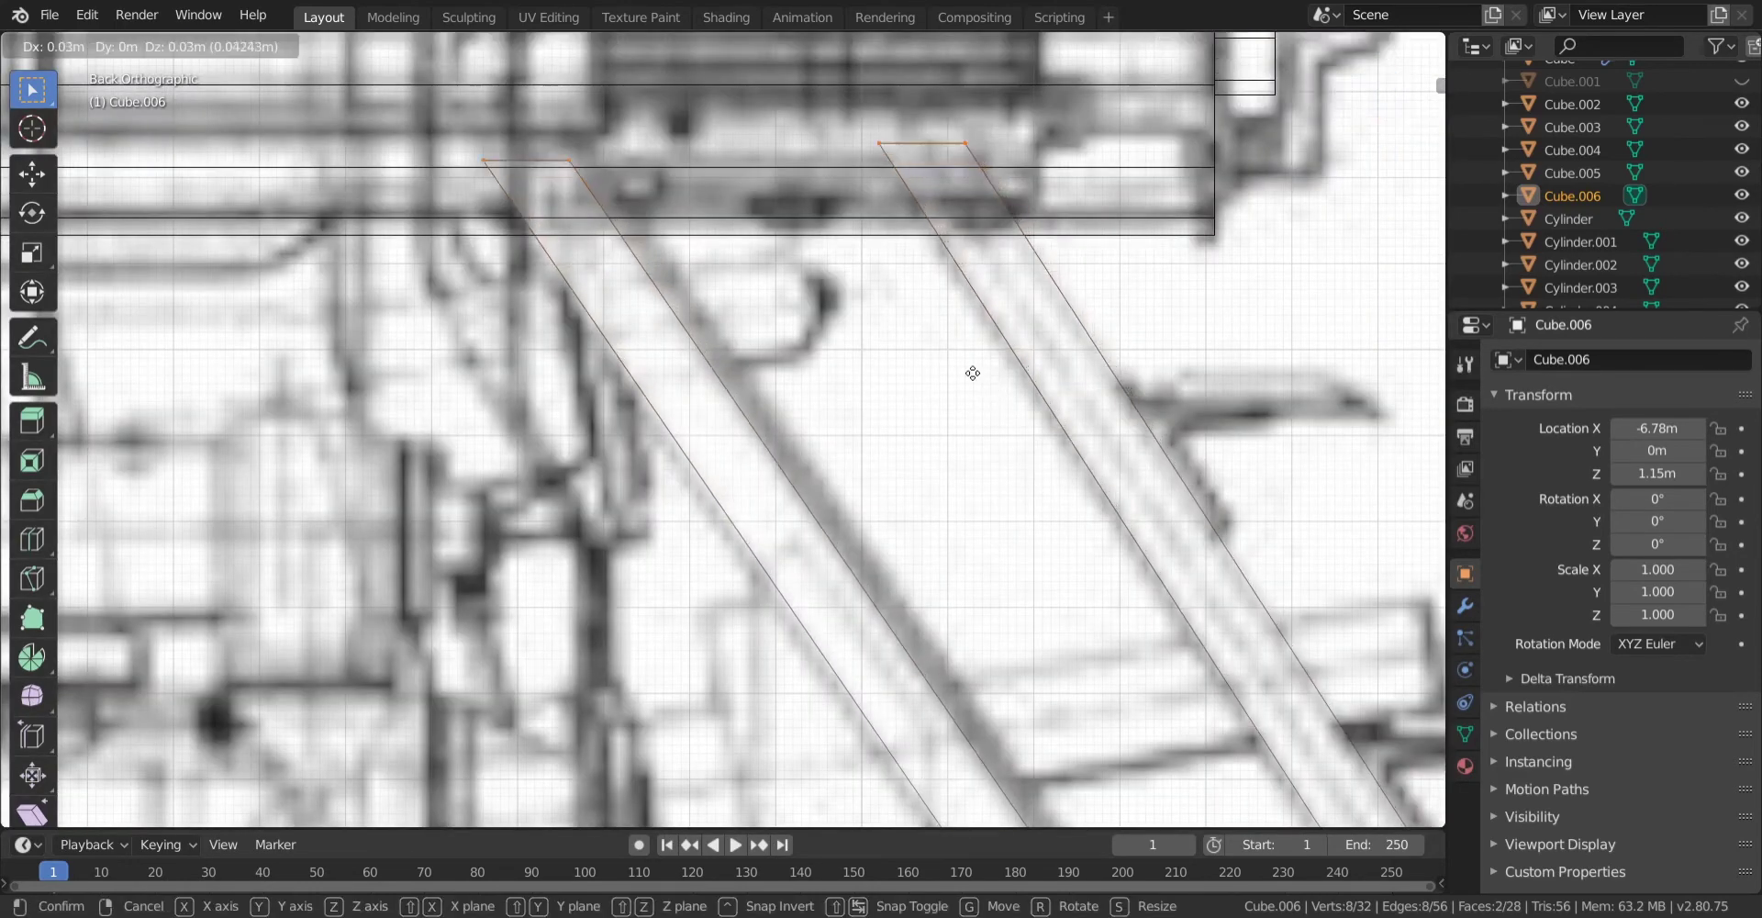
{"action": "left_click", "coordinate": [876, 232]}
{"action": "scroll", "coordinate": [875, 232], "scroll_direction": "down", "scroll_amount": 6}
{"action": "key", "text": "alt+z"}
{"action": "middle_click_drag", "start_coordinate": [1133, 441], "coordinate": [911, 557]}
{"action": "key", "text": "Tab"}
{"action": "key", "text": "Tab"}
{"action": "key", "text": "alt+z"}
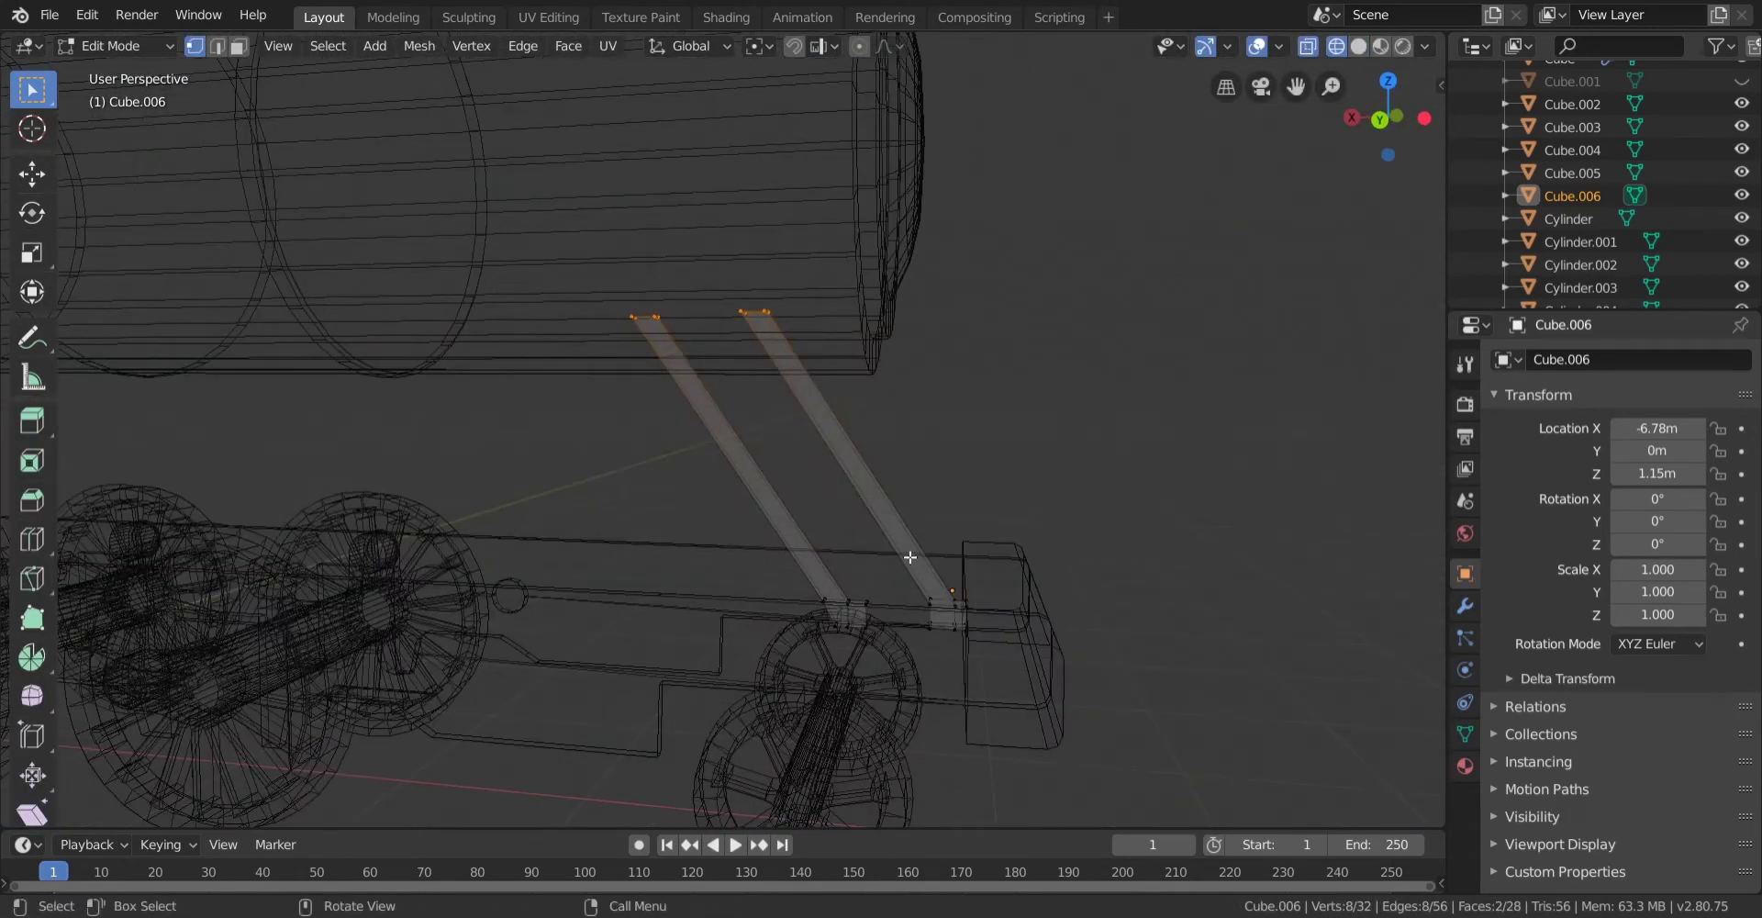
{"action": "left_click_drag", "start_coordinate": [899, 547], "coordinate": [1012, 667]}
{"action": "key", "text": "Tab"}
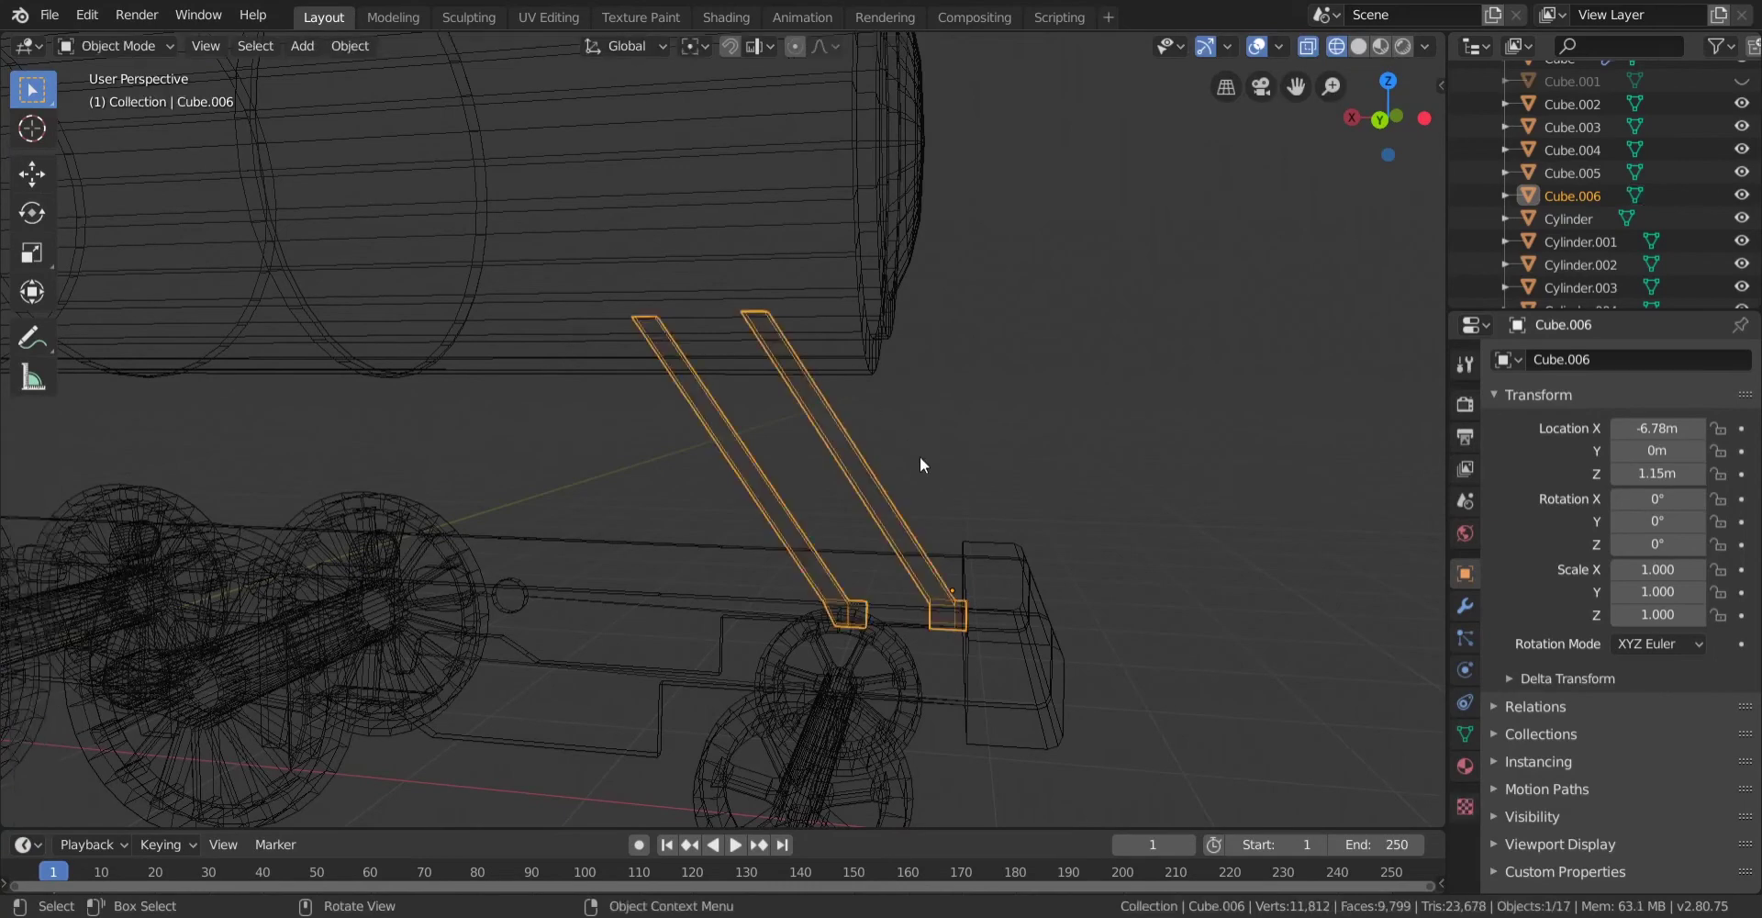
Duplicate the brace object in place and mirror the copy along Y to the opposite side of the frame.
{"action": "middle_click_drag", "start_coordinate": [919, 455], "coordinate": [966, 525]}
{"action": "key", "text": "alt+z"}
{"action": "key", "text": "shift+d"}
{"action": "right_click", "coordinate": [970, 525]}
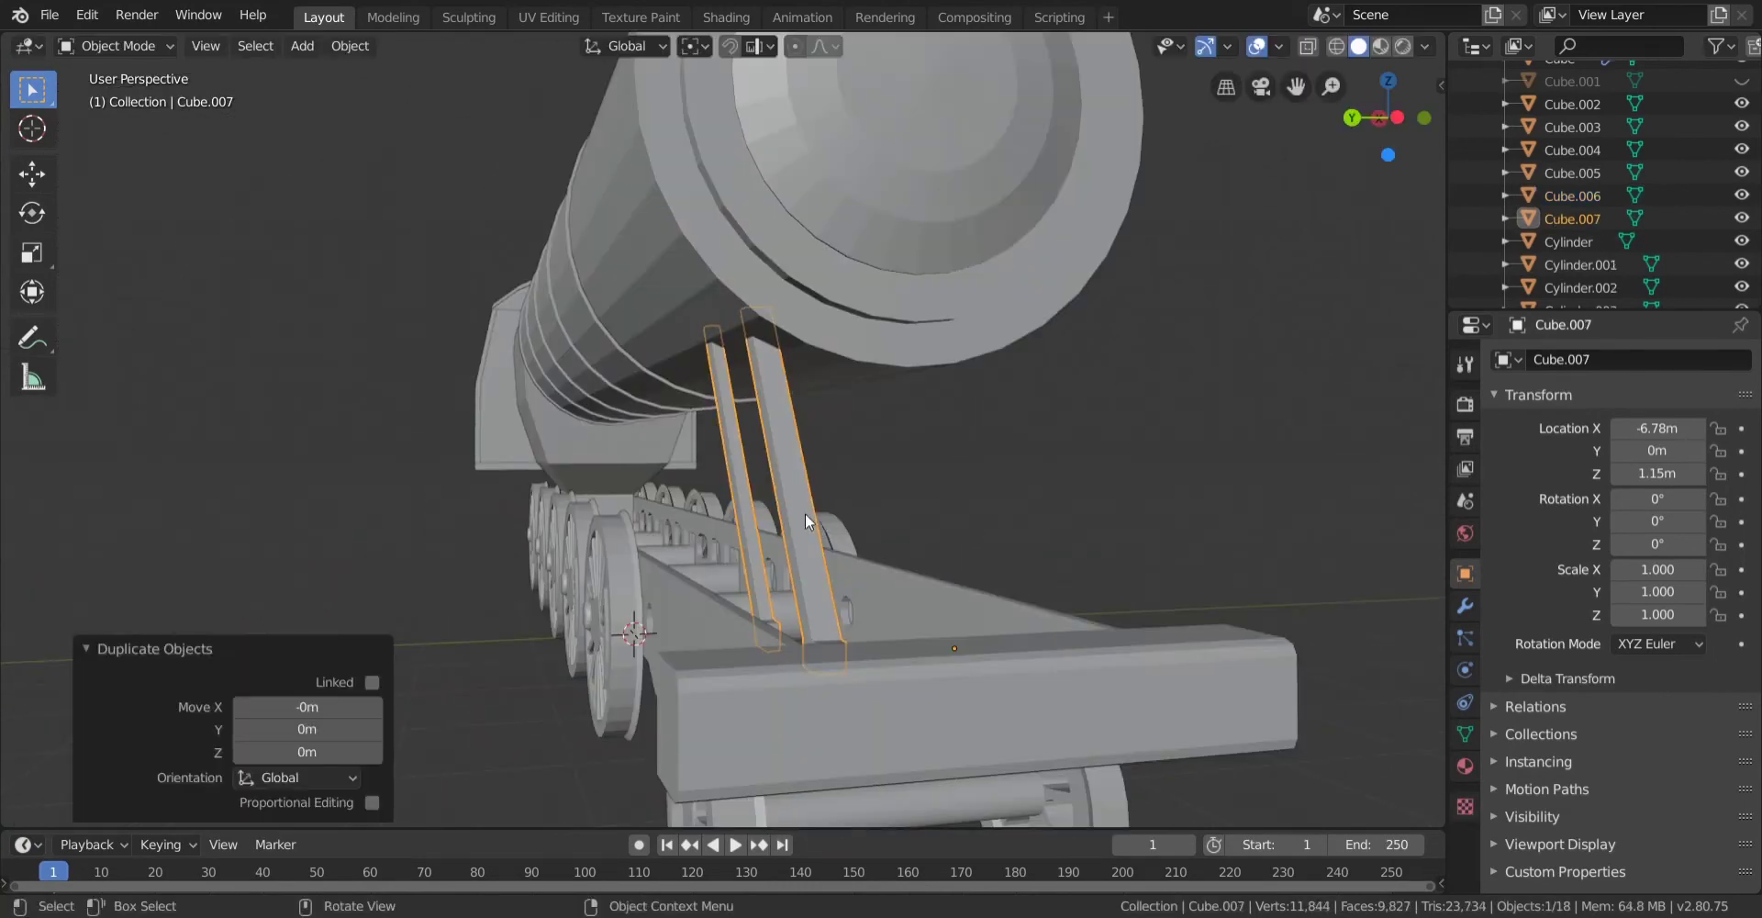
{"action": "right_click", "coordinate": [806, 512]}
{"action": "mouse_move", "coordinate": [815, 508]}
{"action": "left_click", "coordinate": [967, 570]}
Join the original and mirrored braces into one object and recalculate its normals.
{"action": "left_click", "coordinate": [817, 541], "text": "shift"}
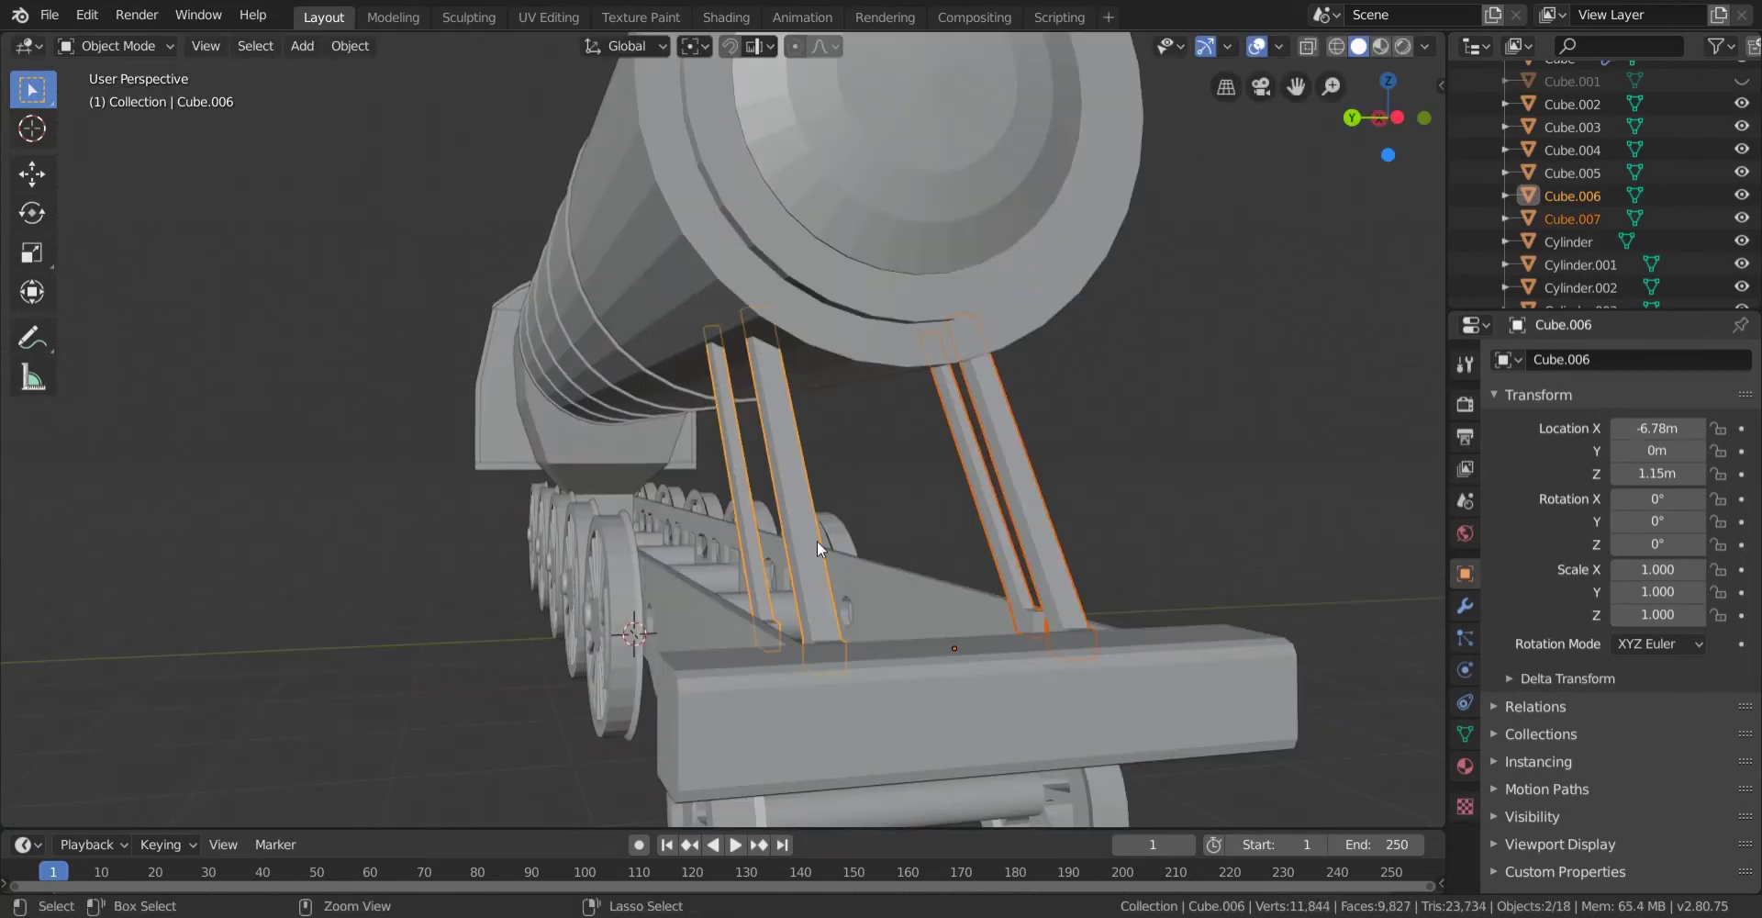
{"action": "key", "text": "ctrl+j"}
{"action": "key", "text": "Tab"}
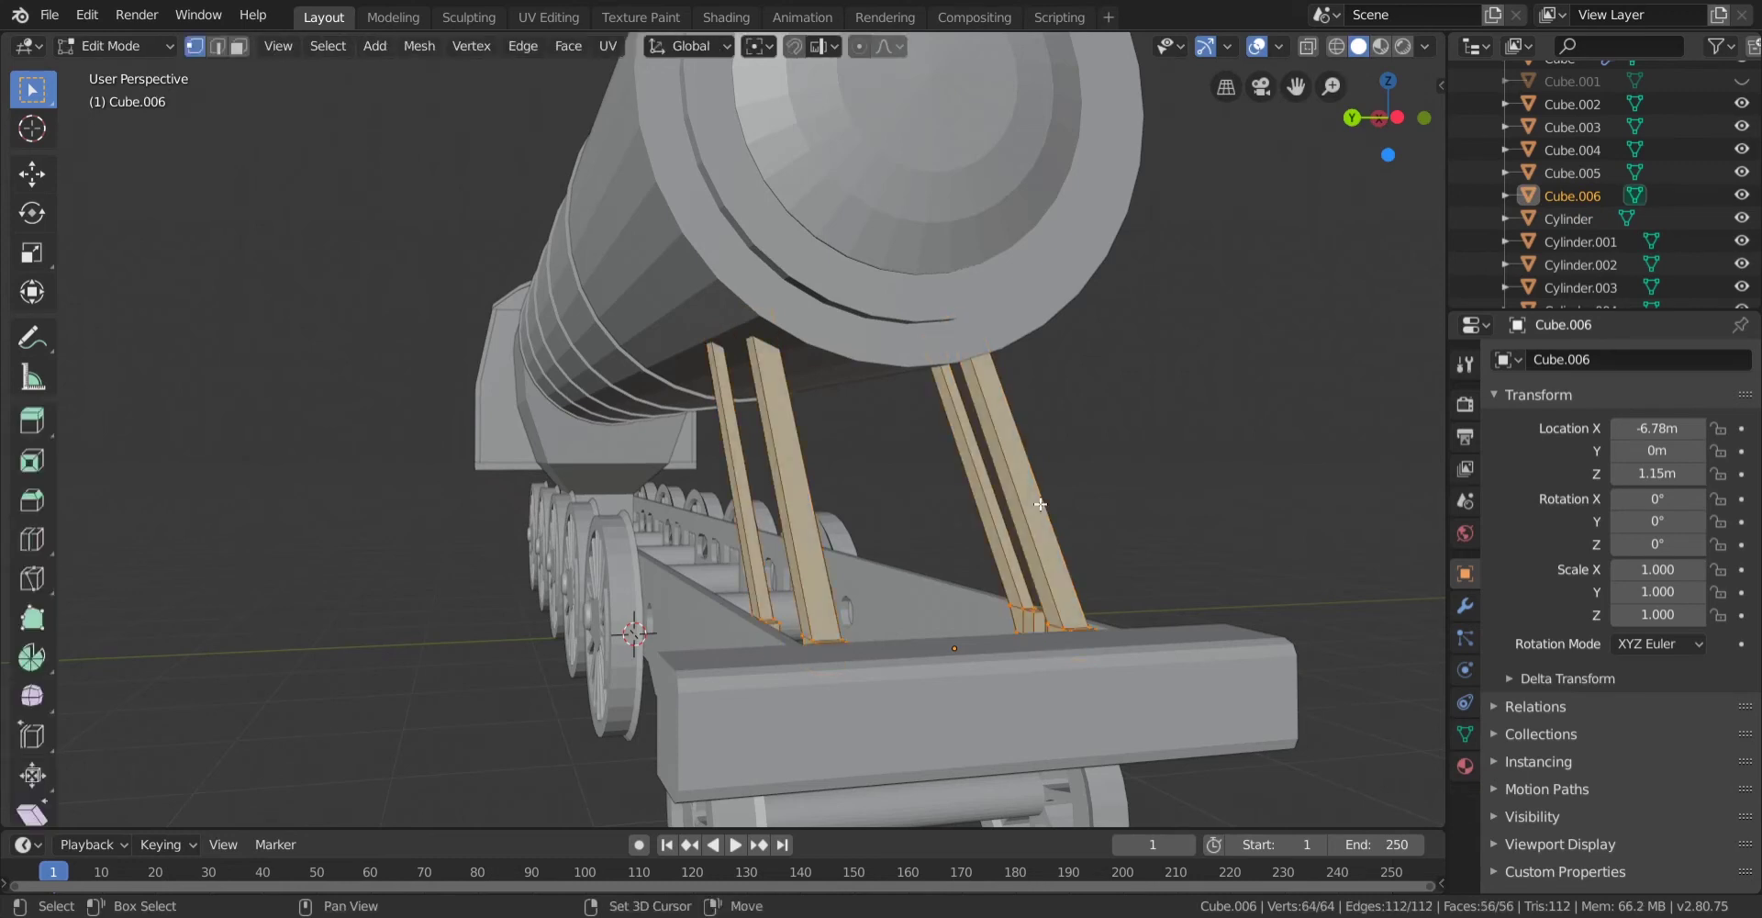
{"action": "key", "text": "shift+n"}
{"action": "key", "text": "Tab"}
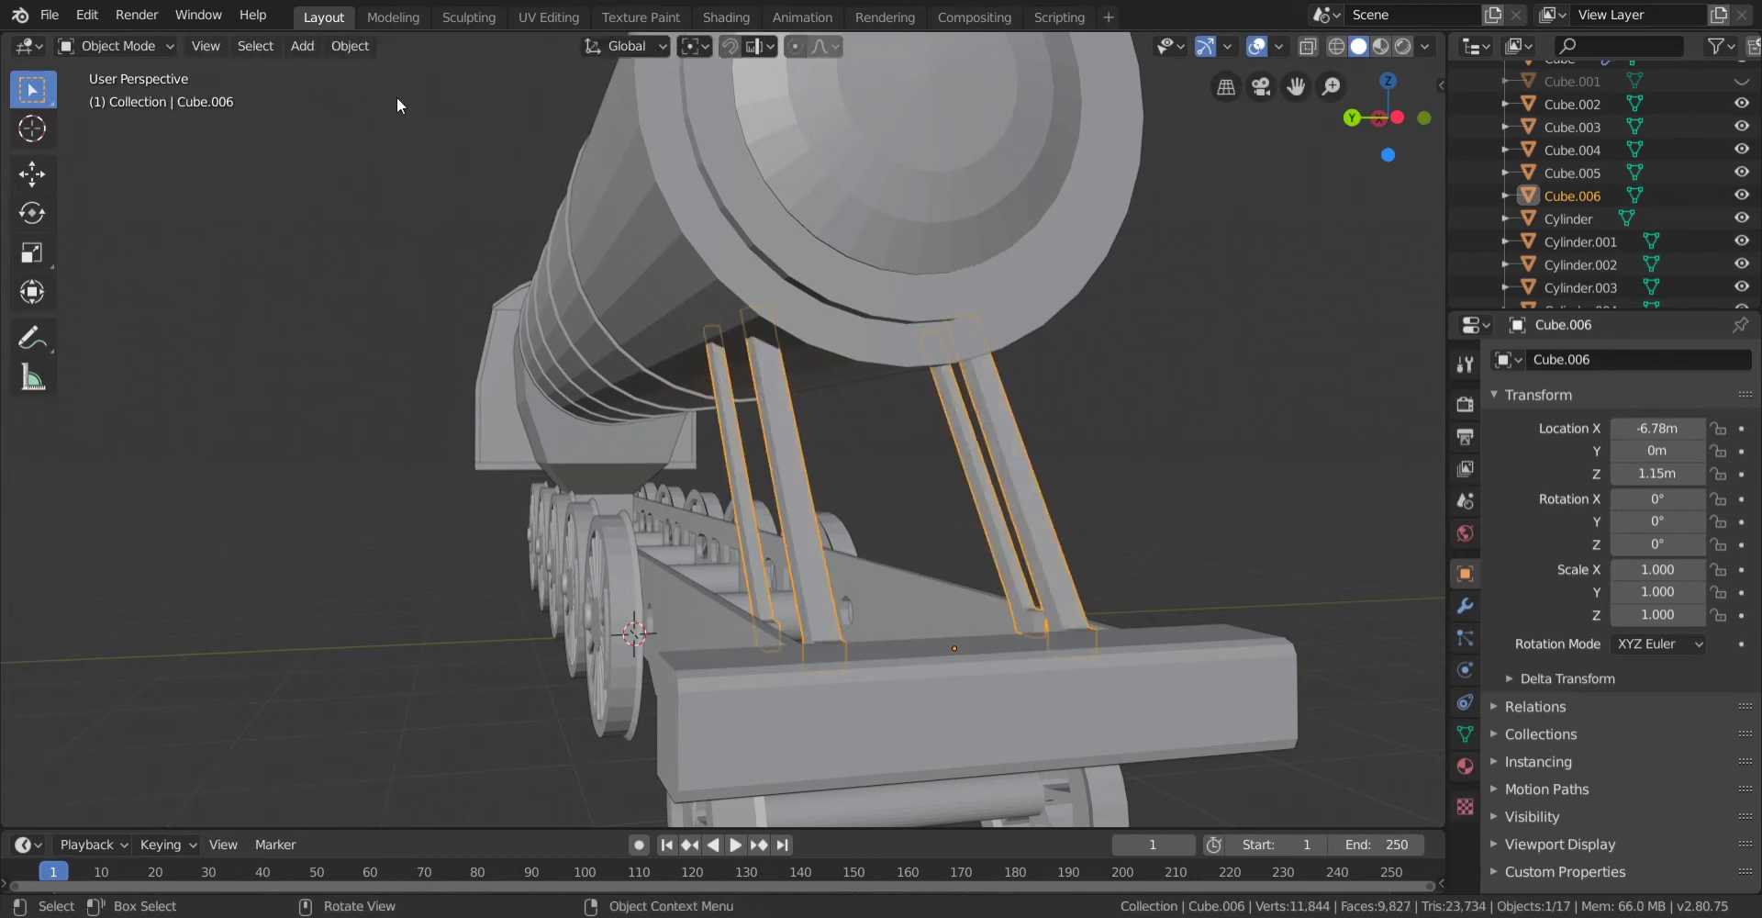
Apply the scale of the joined braces and recalculate their normals to face outside.
{"action": "left_click", "coordinate": [321, 46]}
{"action": "mouse_move", "coordinate": [350, 46]}
{"action": "mouse_move", "coordinate": [532, 166]}
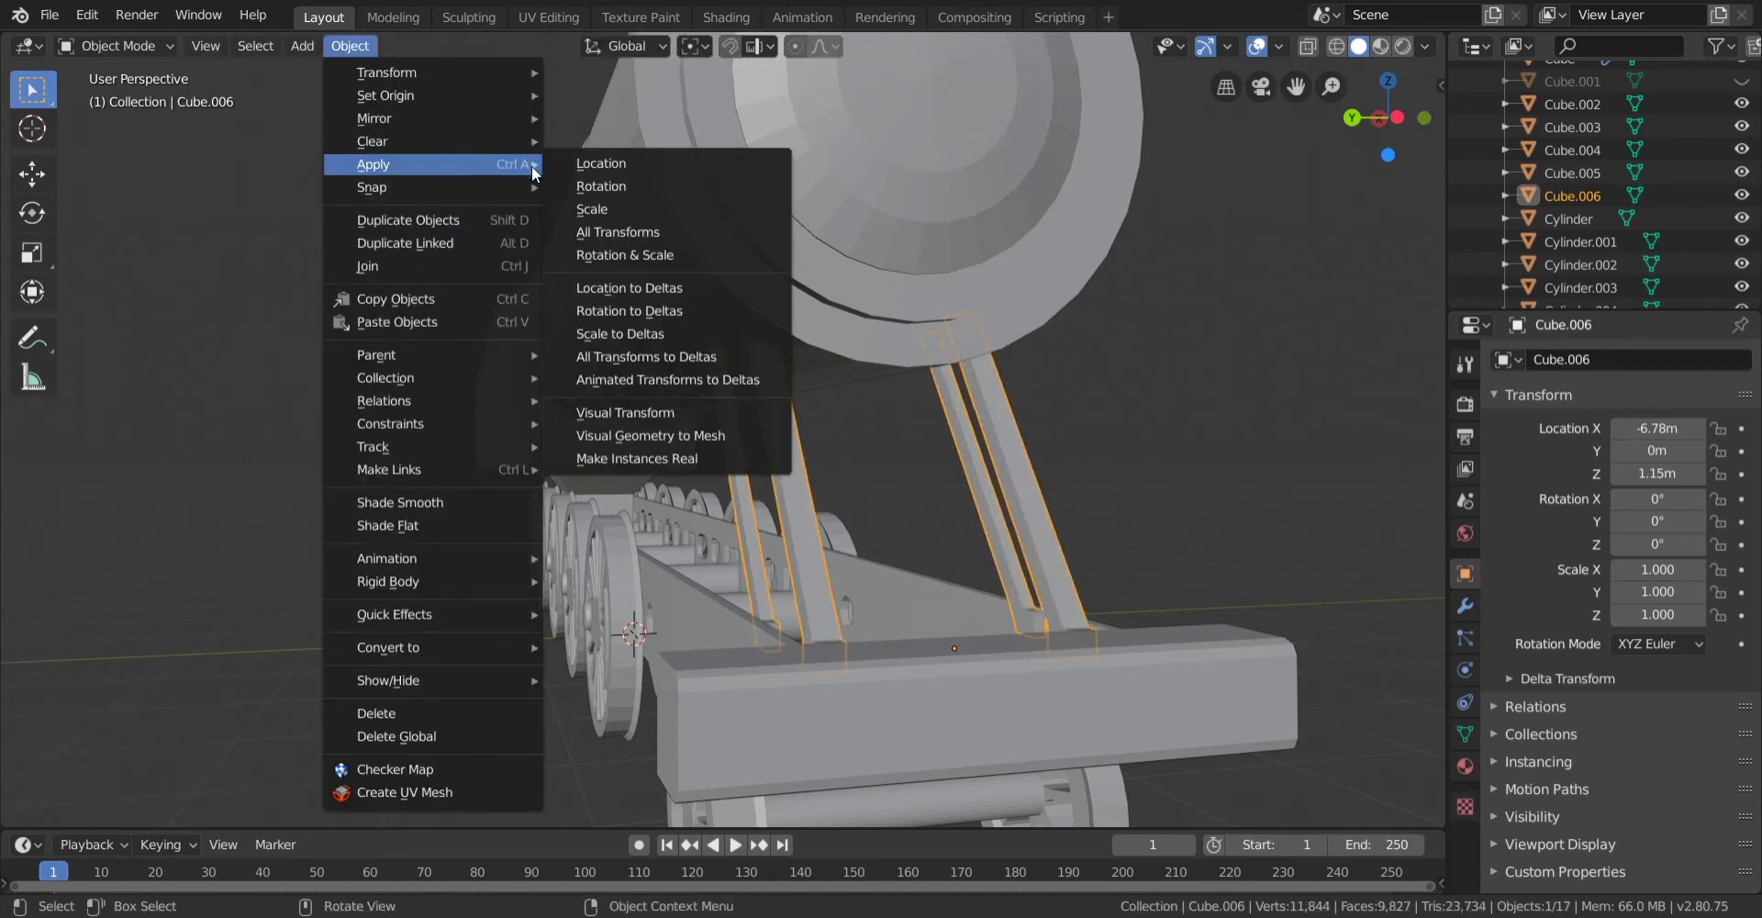
{"action": "left_click", "coordinate": [636, 212]}
{"action": "key", "text": "Tab"}
{"action": "key", "text": "shift+n"}
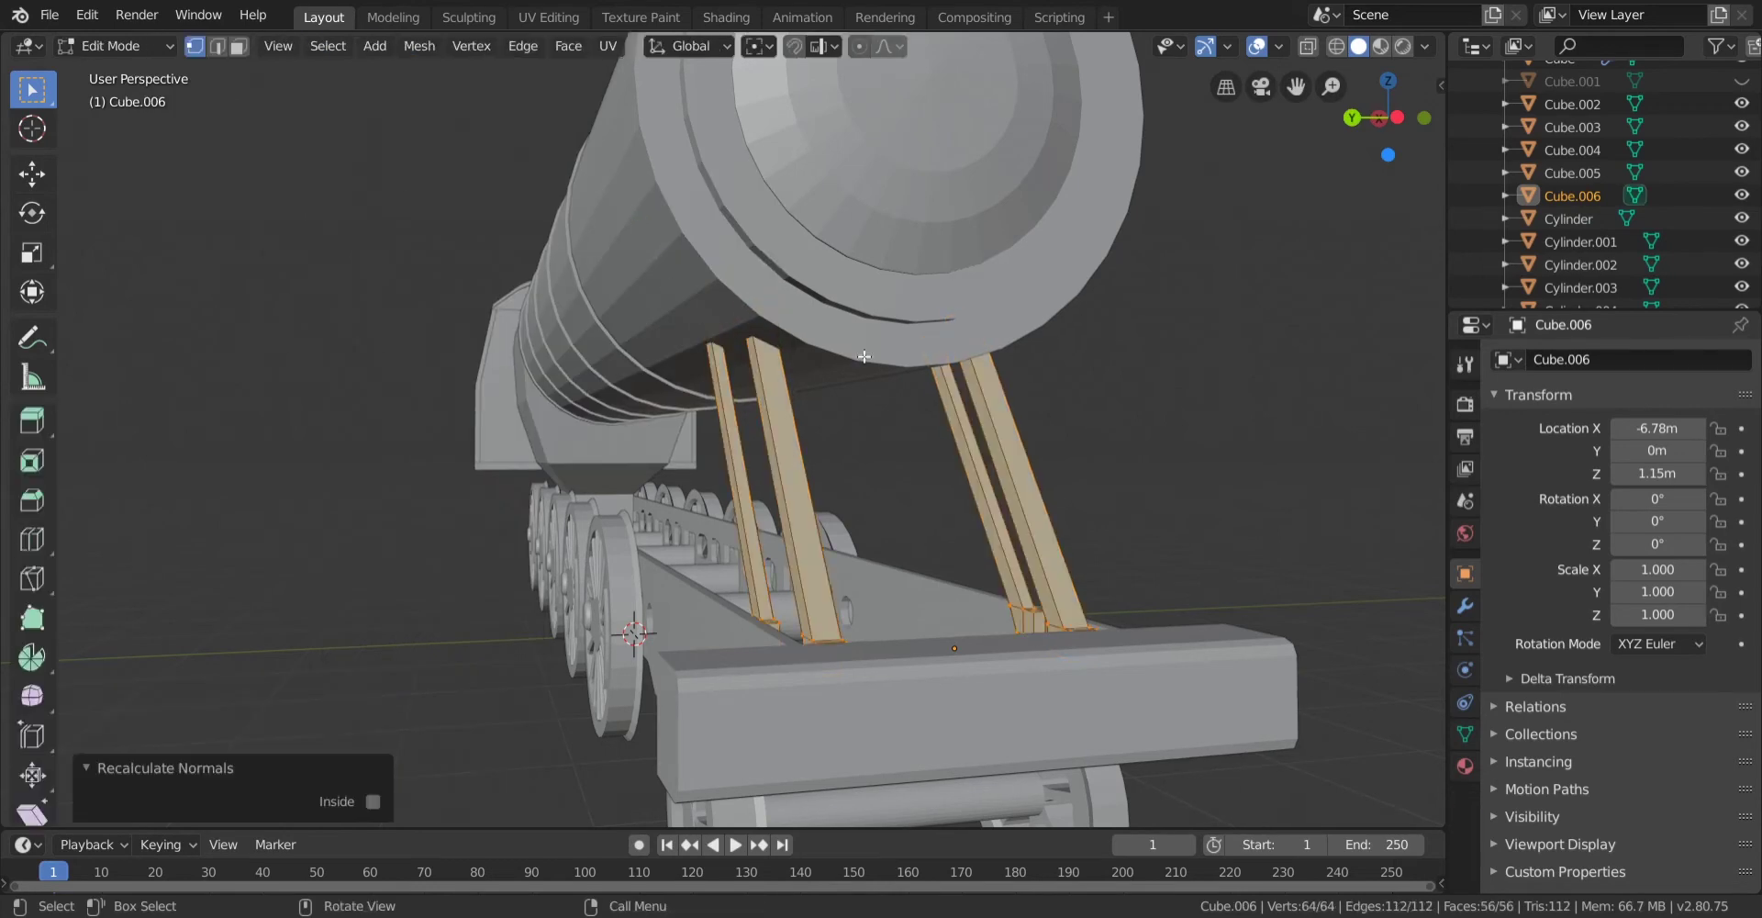
{"action": "key", "text": "Tab"}
Examine the four front braces on the whole locomotive from several angles.
{"action": "scroll", "coordinate": [1105, 433], "scroll_direction": "down", "scroll_amount": 4}
{"action": "left_click", "coordinate": [1127, 464]}
{"action": "middle_click_drag", "start_coordinate": [1127, 464], "coordinate": [1125, 431]}
{"action": "left_click", "coordinate": [849, 480]}
{"action": "left_click", "coordinate": [1031, 518]}
{"action": "left_click", "coordinate": [858, 459]}
{"action": "left_click", "coordinate": [1106, 457]}
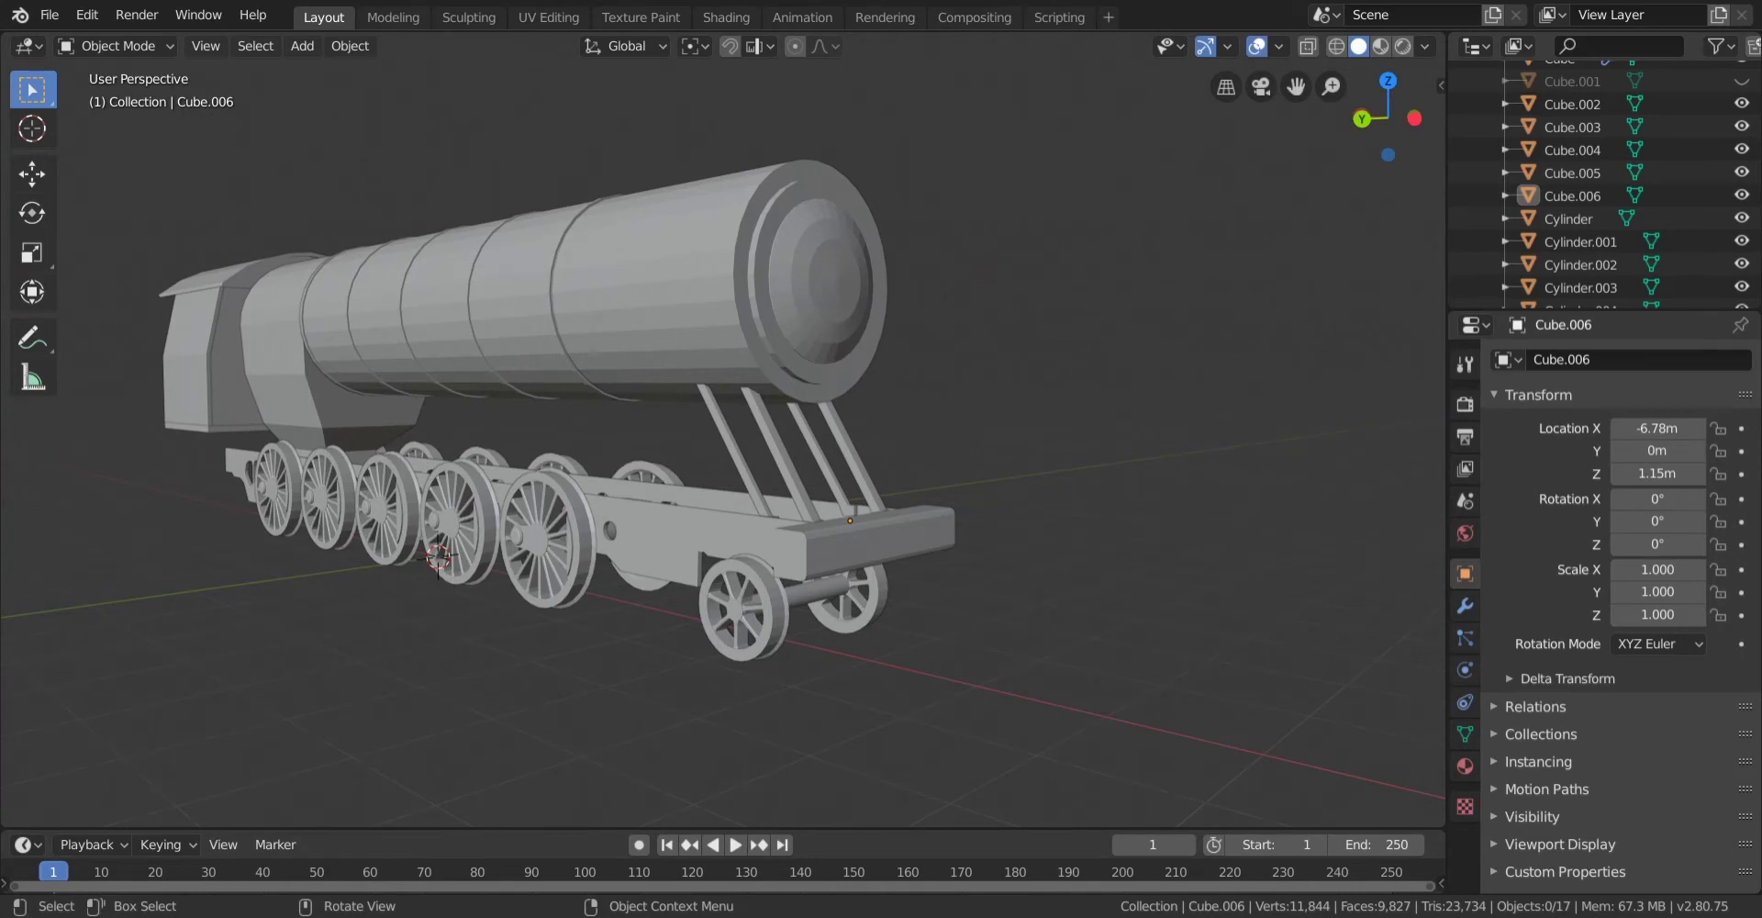
{"action": "scroll", "coordinate": [859, 475], "scroll_direction": "up", "scroll_amount": 1}
{"action": "middle_click_drag", "start_coordinate": [859, 475], "coordinate": [725, 514]}
{"action": "left_click", "coordinate": [776, 514]}
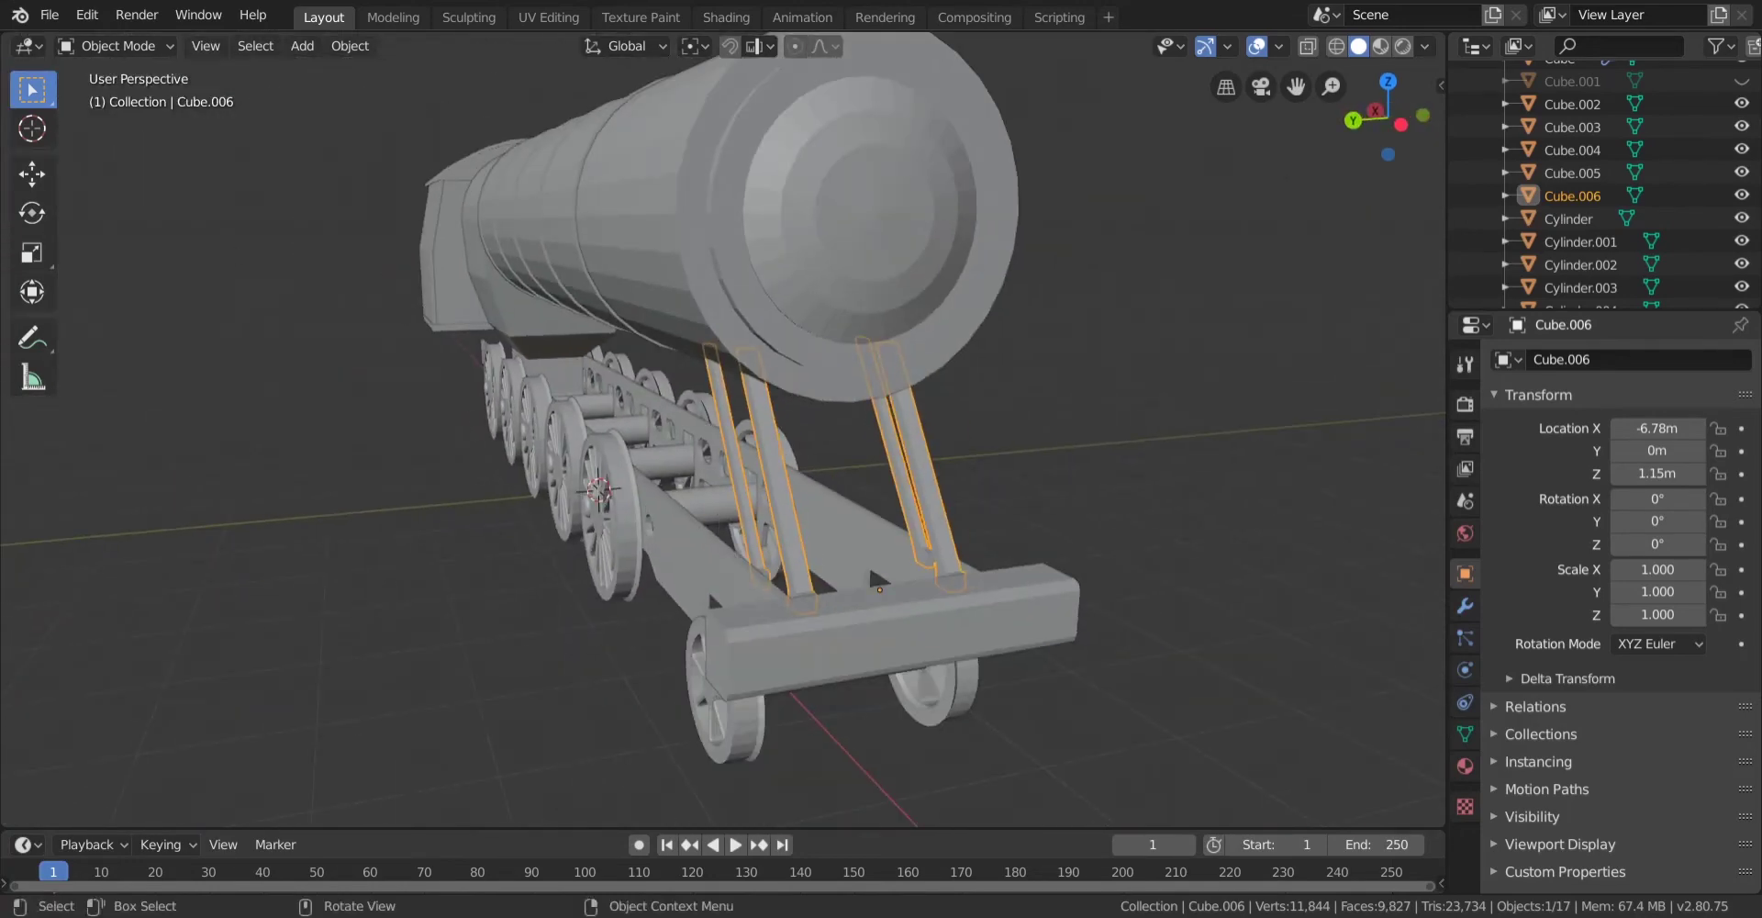
Add a 0.1 m cube at the world origin and show the blueprint in back view with wireframe shading.
{"action": "left_click", "coordinate": [303, 46]}
{"action": "mouse_move", "coordinate": [385, 68]}
{"action": "left_click", "coordinate": [514, 95]}
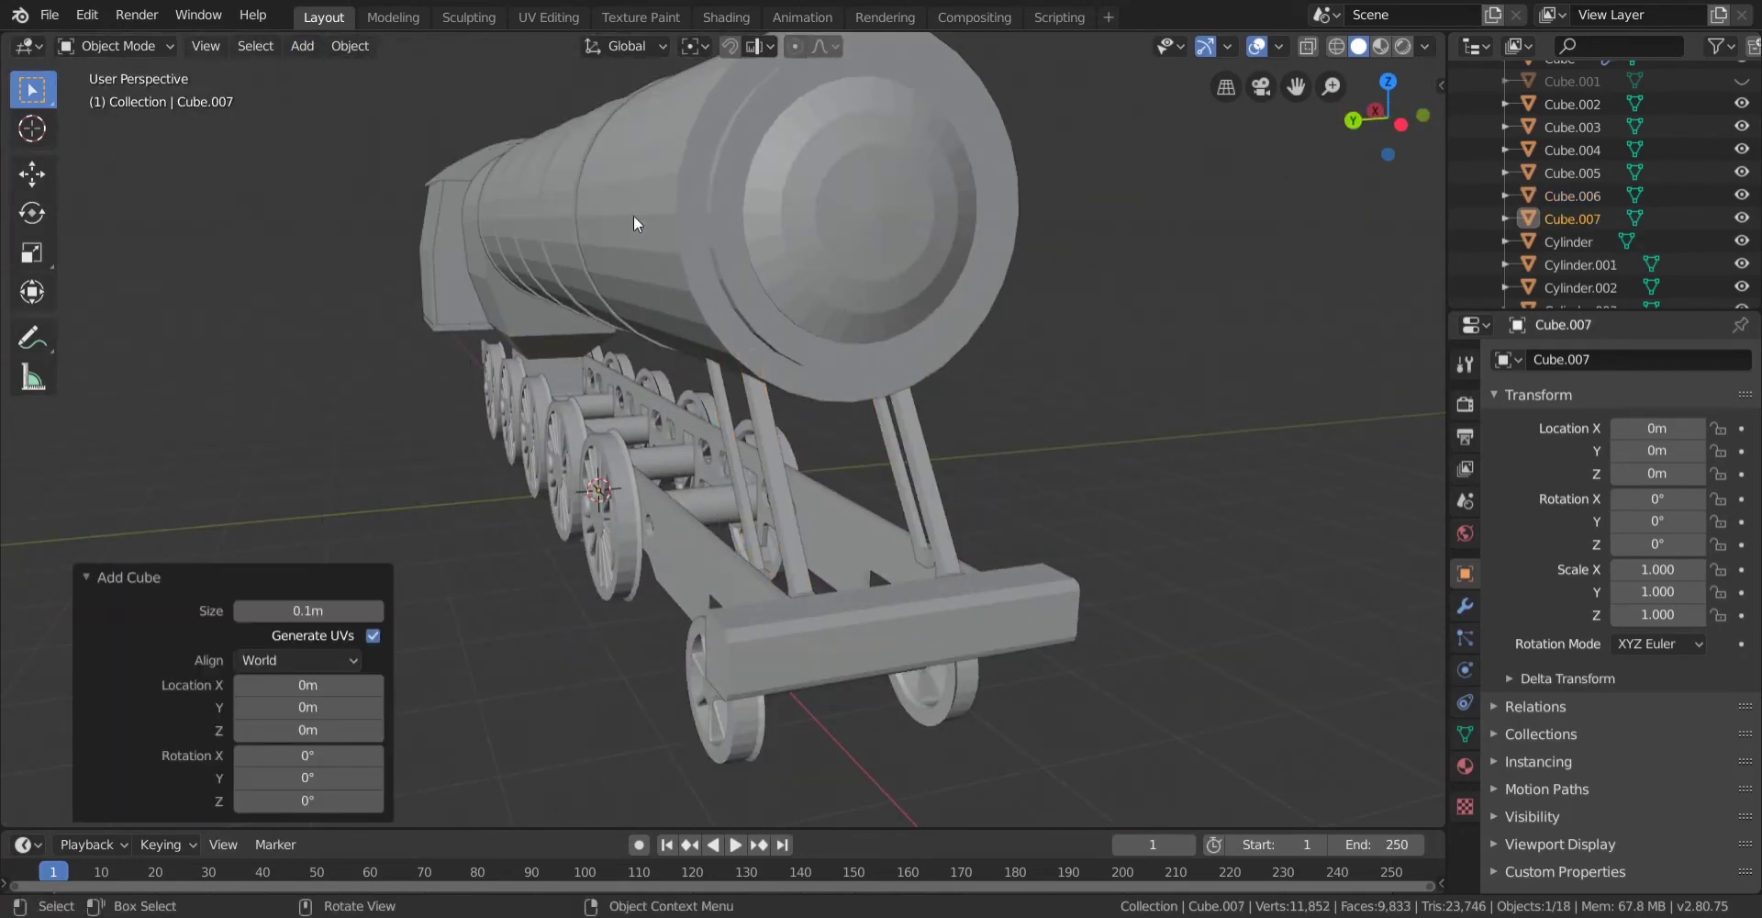
{"action": "middle_click_drag", "start_coordinate": [826, 367], "coordinate": [998, 246]}
{"action": "left_click", "coordinate": [1373, 139]}
{"action": "scroll", "coordinate": [763, 222], "scroll_direction": "up", "scroll_amount": 3}
{"action": "key", "text": "shift+z"}
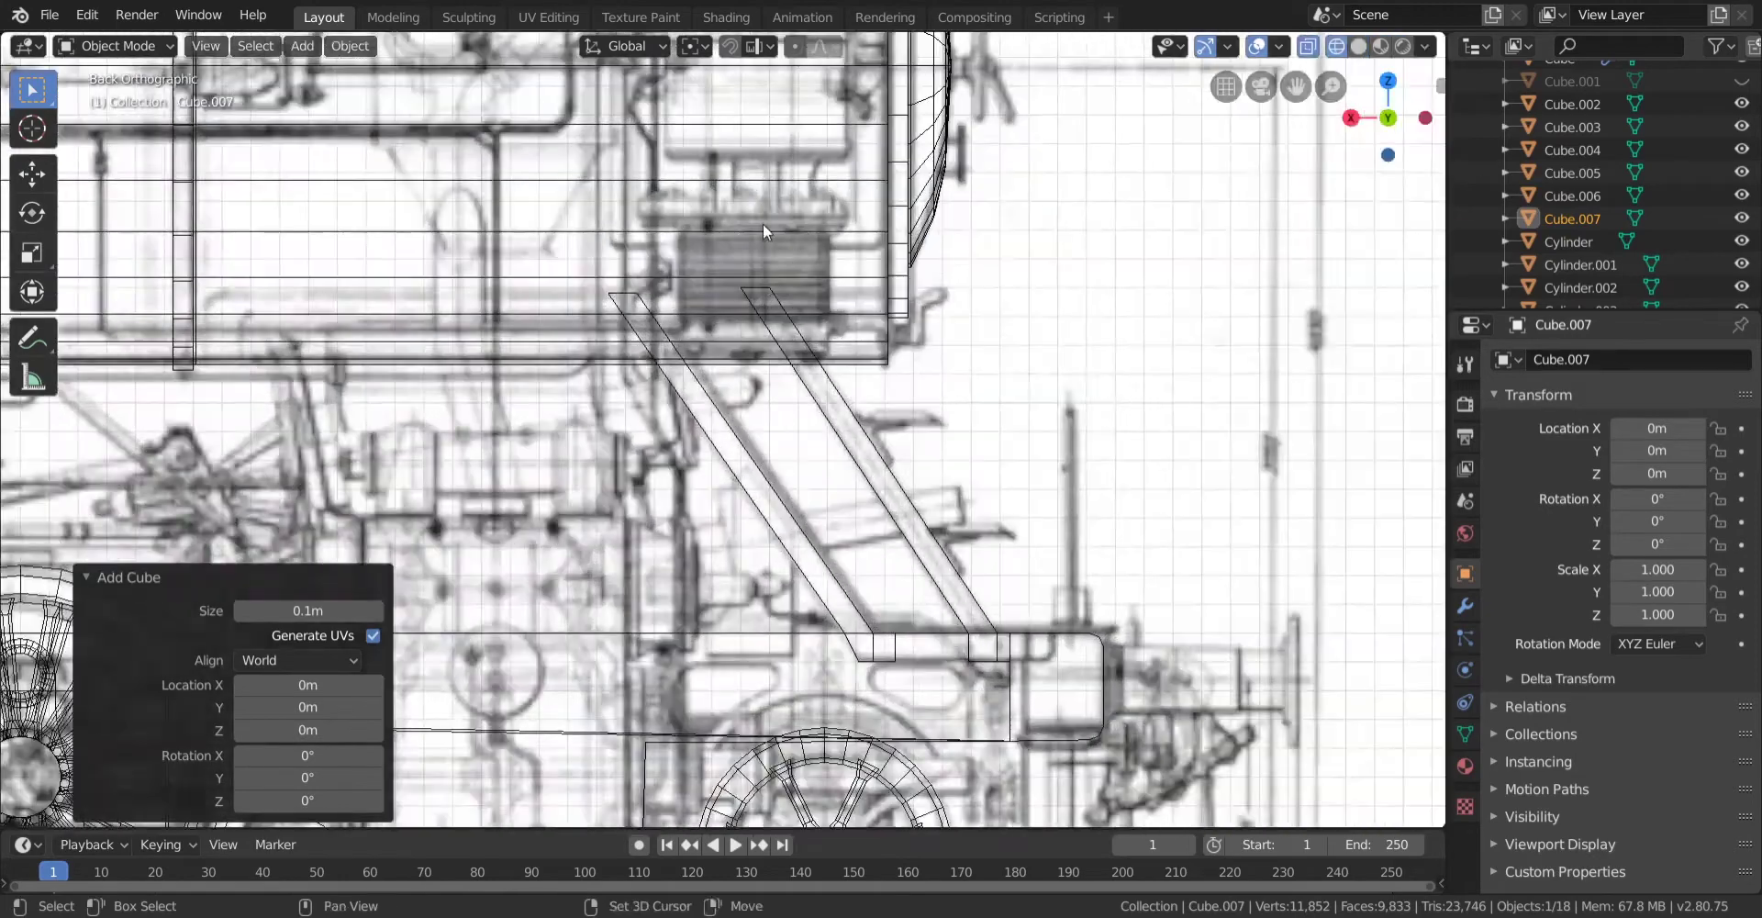
Position the new cube at X -6.59 m and Z 1.53 m, over the blueprint's lower step beside the front brace.
{"action": "middle_click_drag", "start_coordinate": [763, 223], "coordinate": [560, 295], "text": "shift"}
{"action": "scroll", "coordinate": [562, 303], "scroll_direction": "up", "scroll_amount": 1}
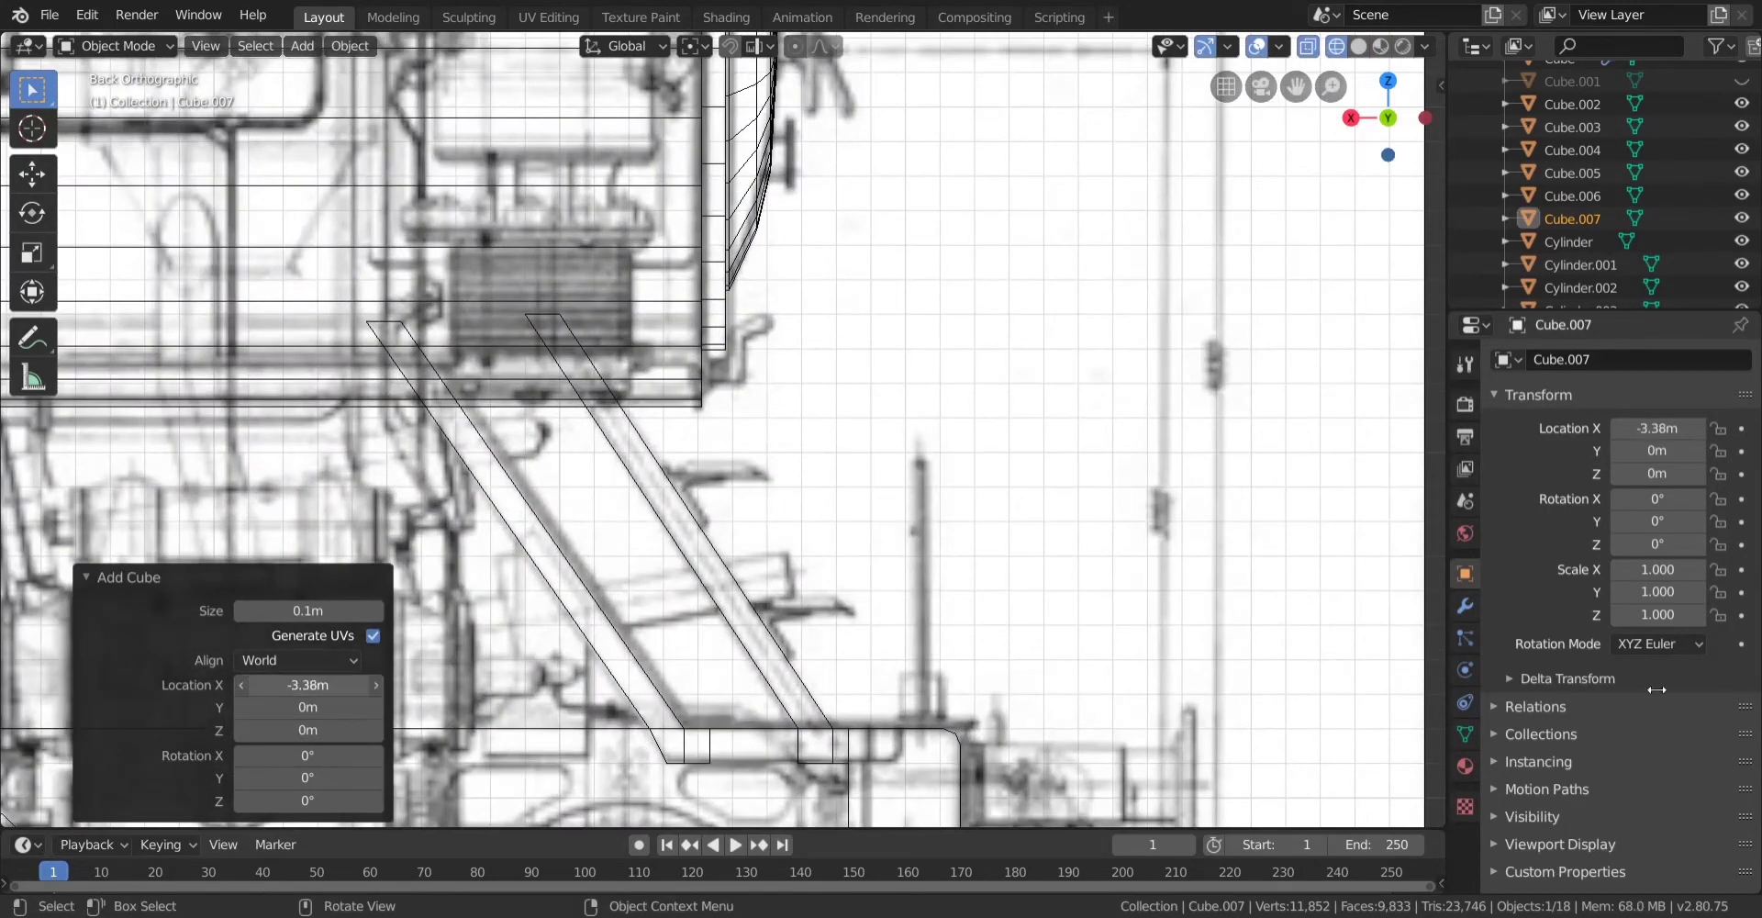
{"action": "left_click_drag", "start_coordinate": [1450, 702], "coordinate": [1428, 702]}
{"action": "scroll", "coordinate": [498, 688], "scroll_direction": "down", "scroll_amount": 4}
{"action": "scroll", "coordinate": [499, 686], "scroll_direction": "up", "scroll_amount": 2}
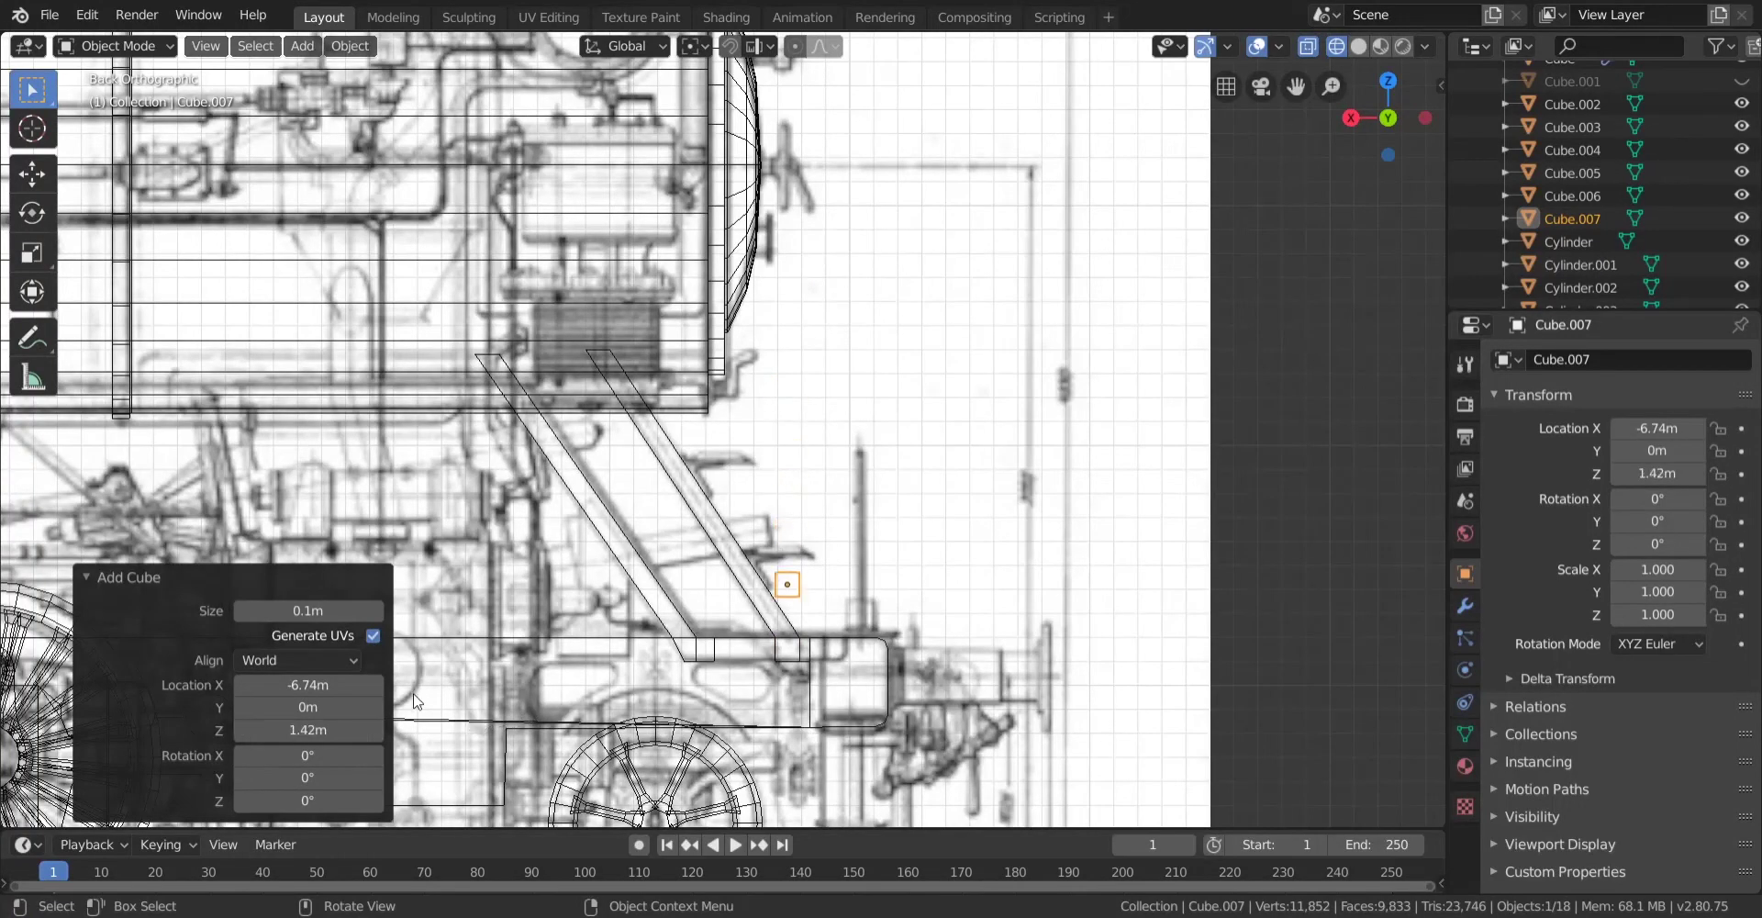
{"action": "middle_click_drag", "start_coordinate": [418, 702], "coordinate": [369, 546], "text": "shift"}
{"action": "scroll", "coordinate": [646, 339], "scroll_direction": "up", "scroll_amount": 4}
{"action": "middle_click_drag", "start_coordinate": [656, 325], "coordinate": [664, 422], "text": "shift"}
{"action": "scroll", "coordinate": [572, 535], "scroll_direction": "up", "scroll_amount": 3}
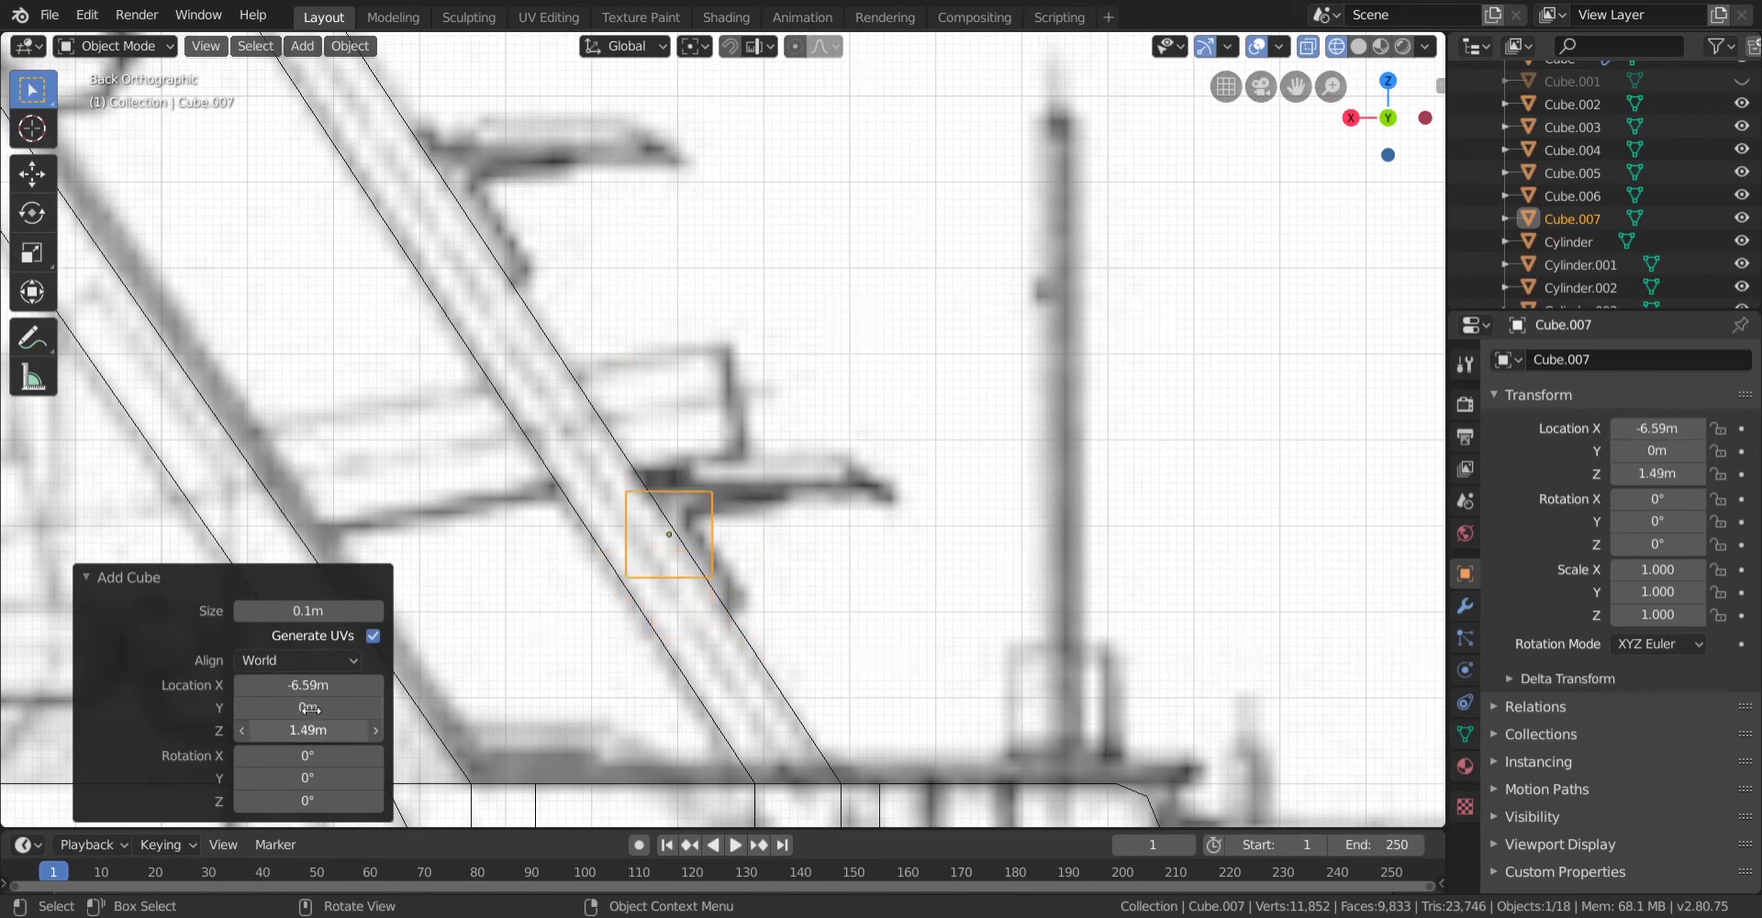
{"action": "scroll", "coordinate": [569, 588], "scroll_direction": "up", "scroll_amount": 3}
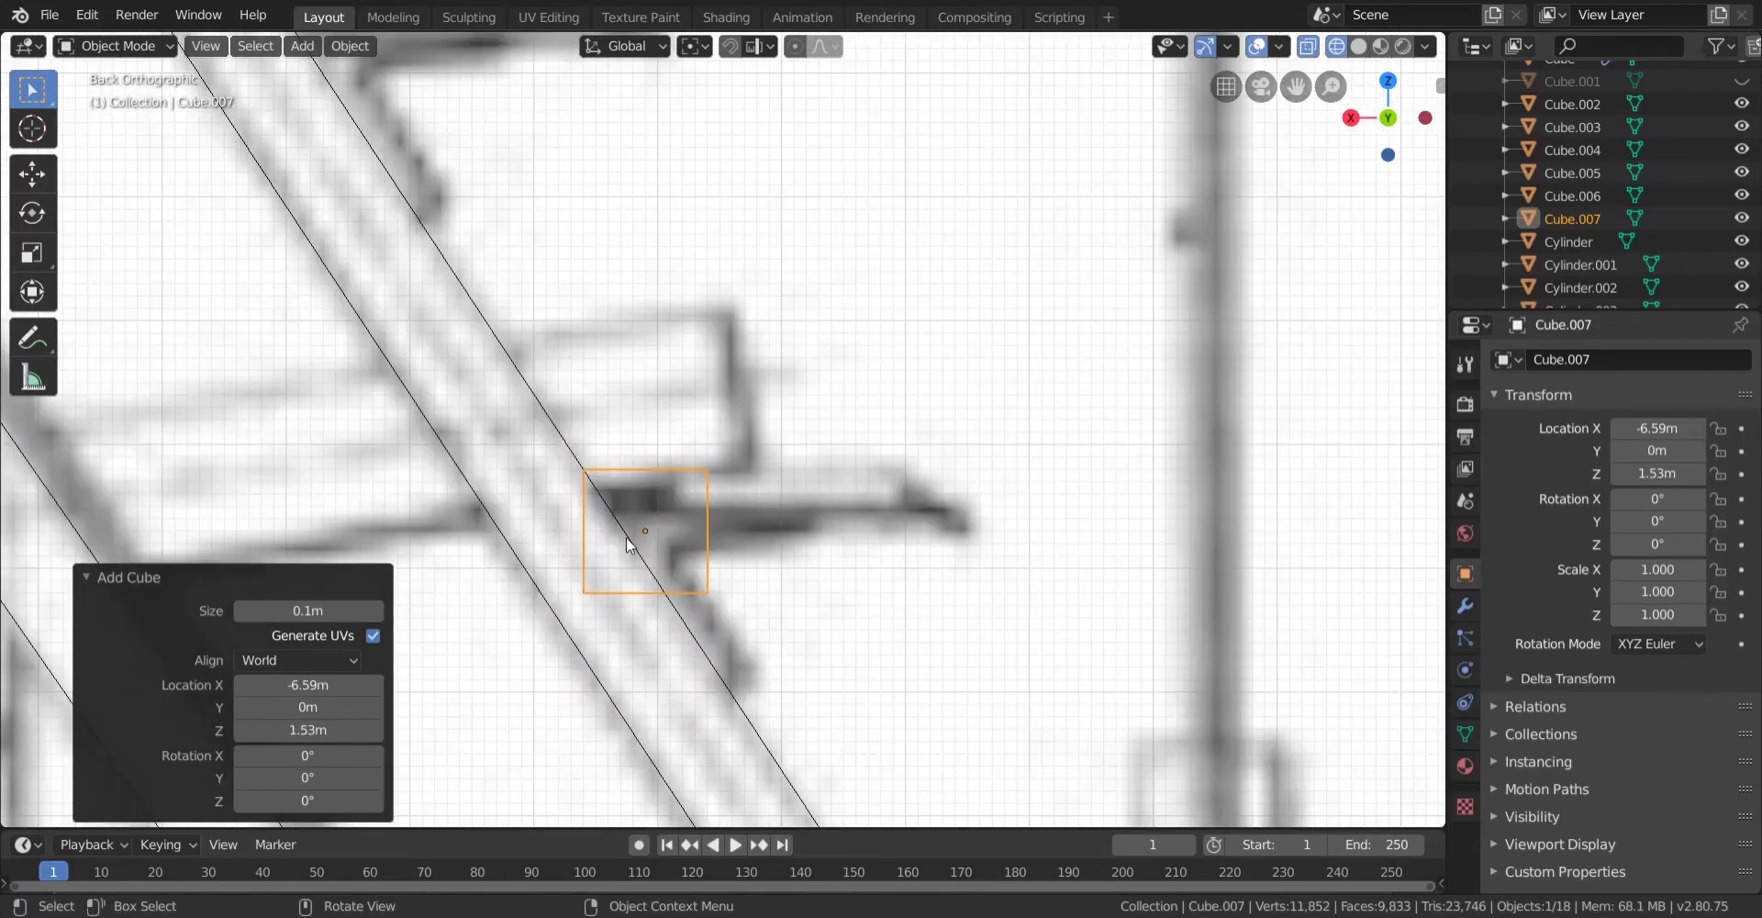
Lengthen the cube by moving its front-end vertices -0.2 m along X to match the step in the blueprint.
{"action": "key", "text": "Tab"}
{"action": "middle_click_drag", "start_coordinate": [775, 523], "coordinate": [749, 440], "text": "shift"}
{"action": "left_click_drag", "start_coordinate": [539, 313], "coordinate": [680, 519]}
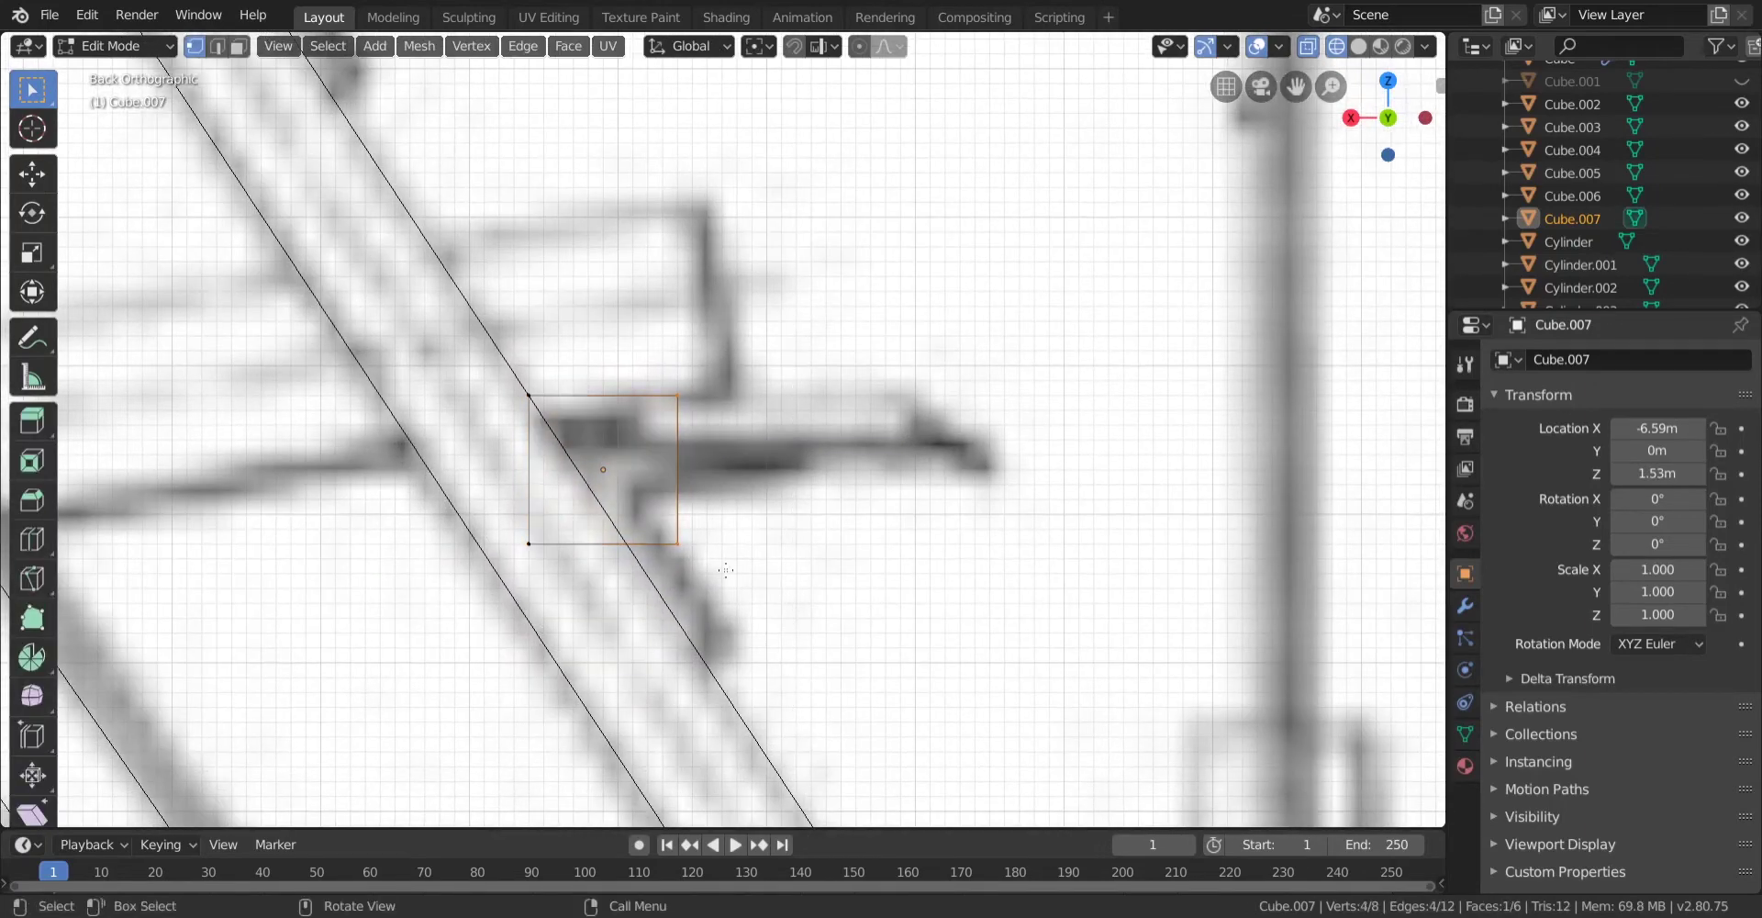
{"action": "key", "text": "g"}
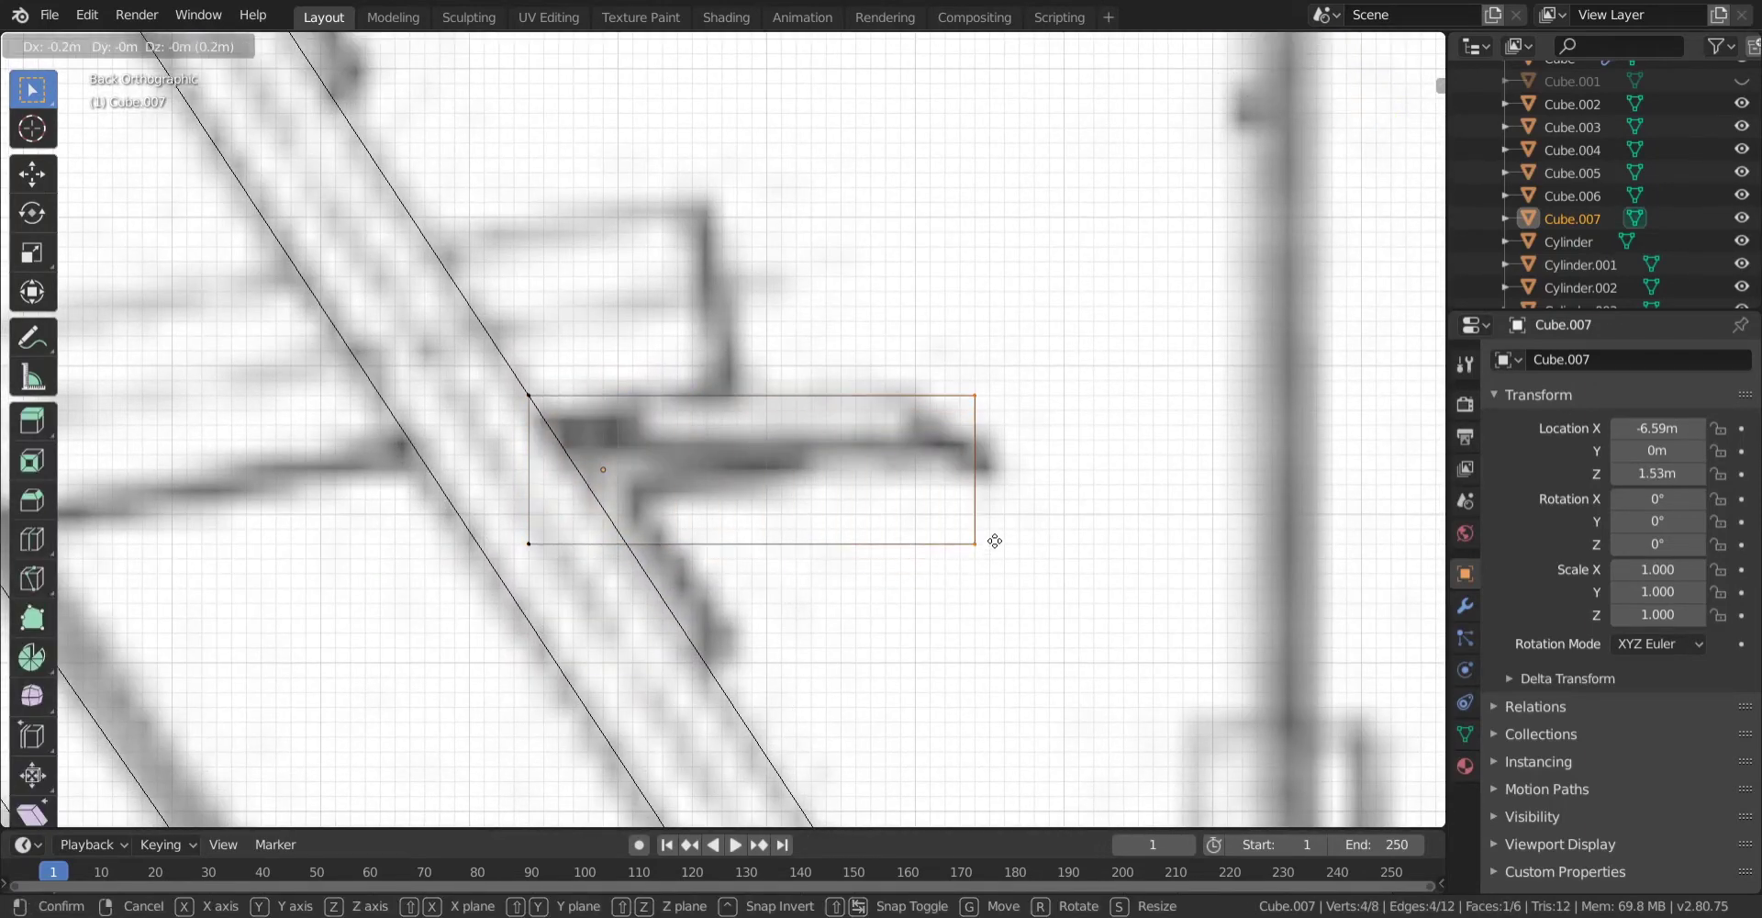
{"action": "left_click", "coordinate": [998, 529], "text": "ctrl"}
{"action": "middle_click_drag", "start_coordinate": [998, 529], "coordinate": [603, 550]}
{"action": "key", "text": "z"}
{"action": "left_click", "coordinate": [715, 546]}
{"action": "middle_click_drag", "start_coordinate": [923, 488], "coordinate": [926, 420]}
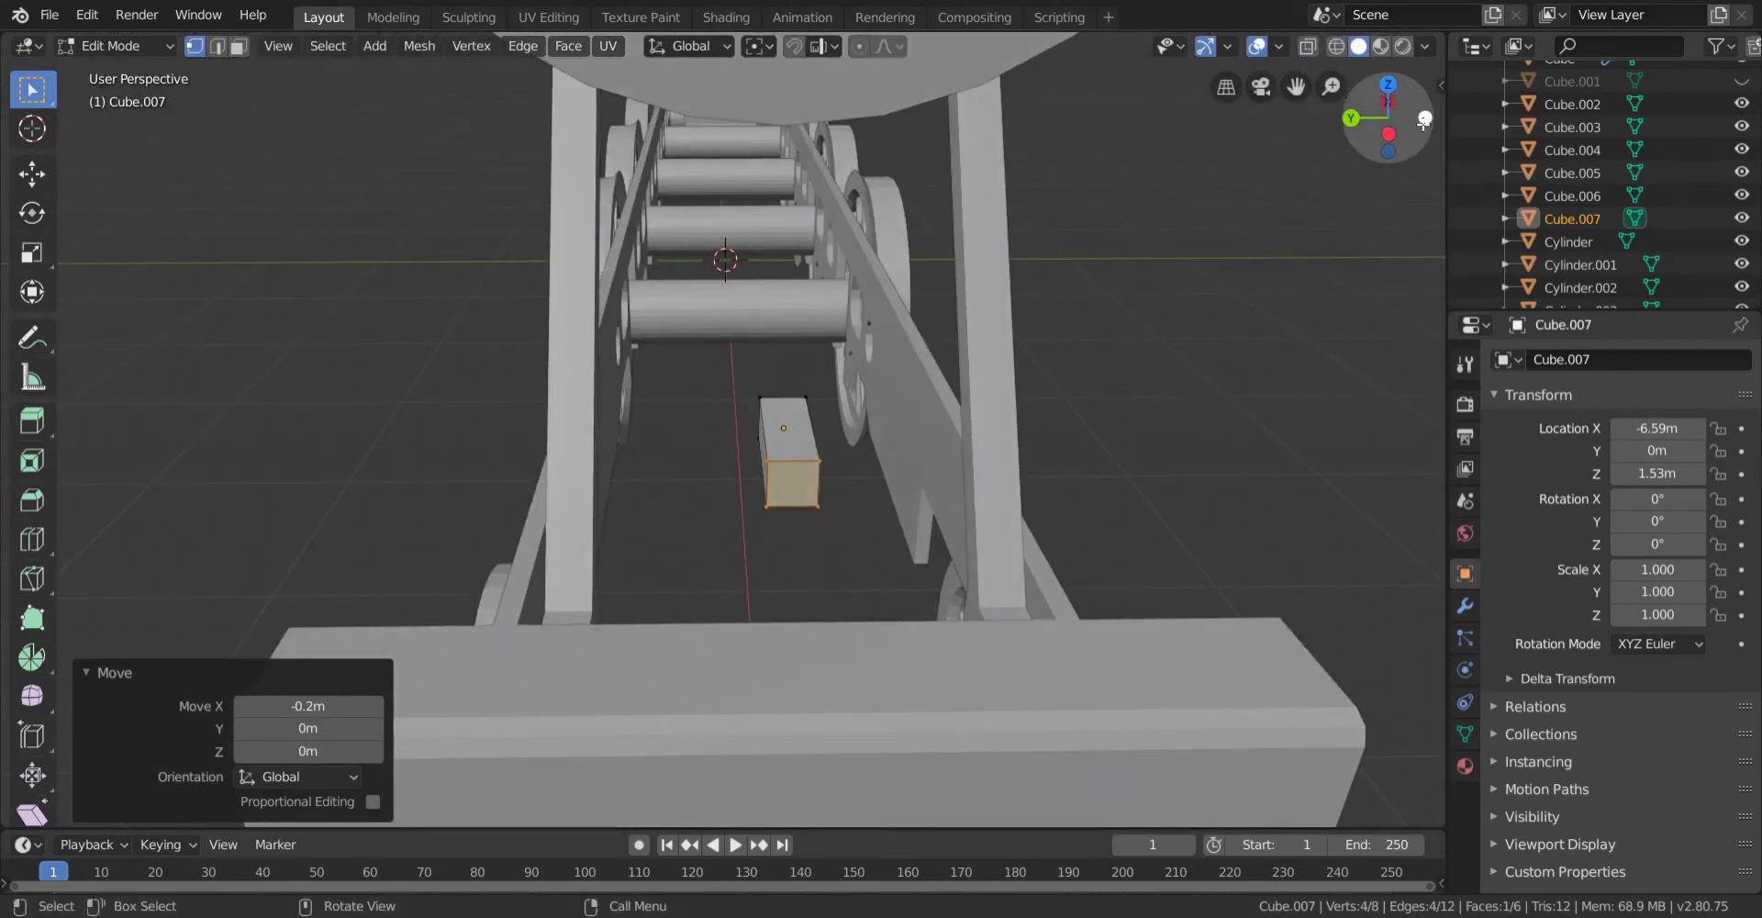
In left view, widen the step block by moving its positive-Y side 0.12 m along Y.
{"action": "left_click", "coordinate": [1388, 134]}
{"action": "key", "text": "alt+z"}
{"action": "left_click_drag", "start_coordinate": [720, 397], "coordinate": [837, 636]}
{"action": "key", "text": "g"}
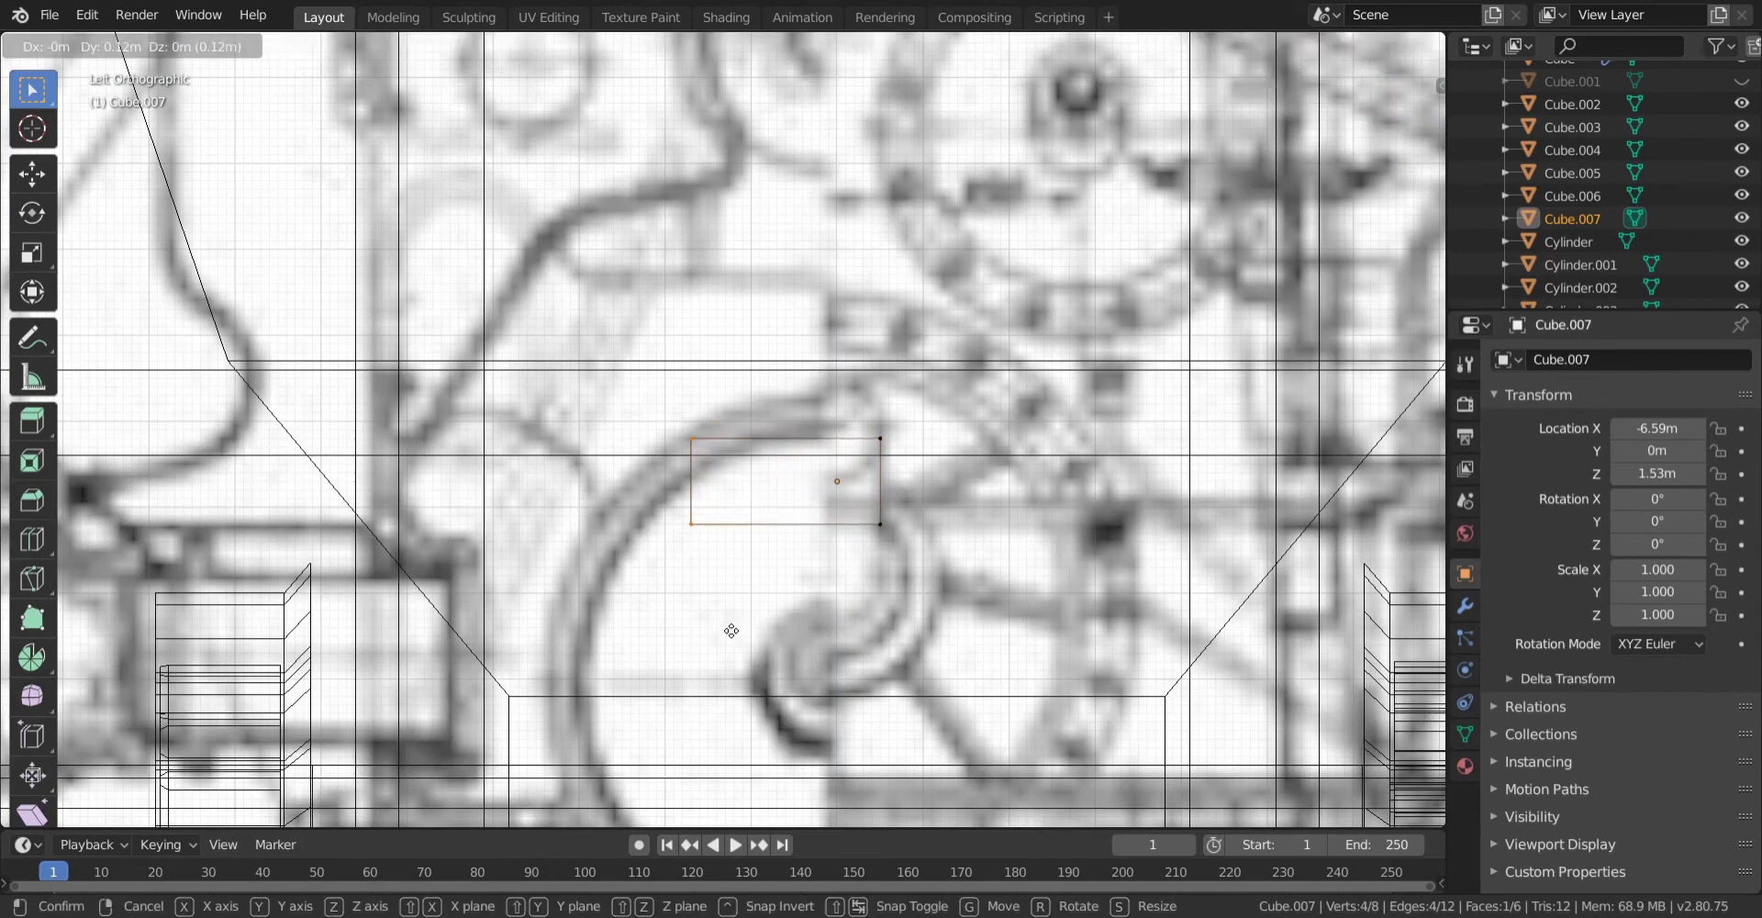
{"action": "left_click", "coordinate": [731, 630]}
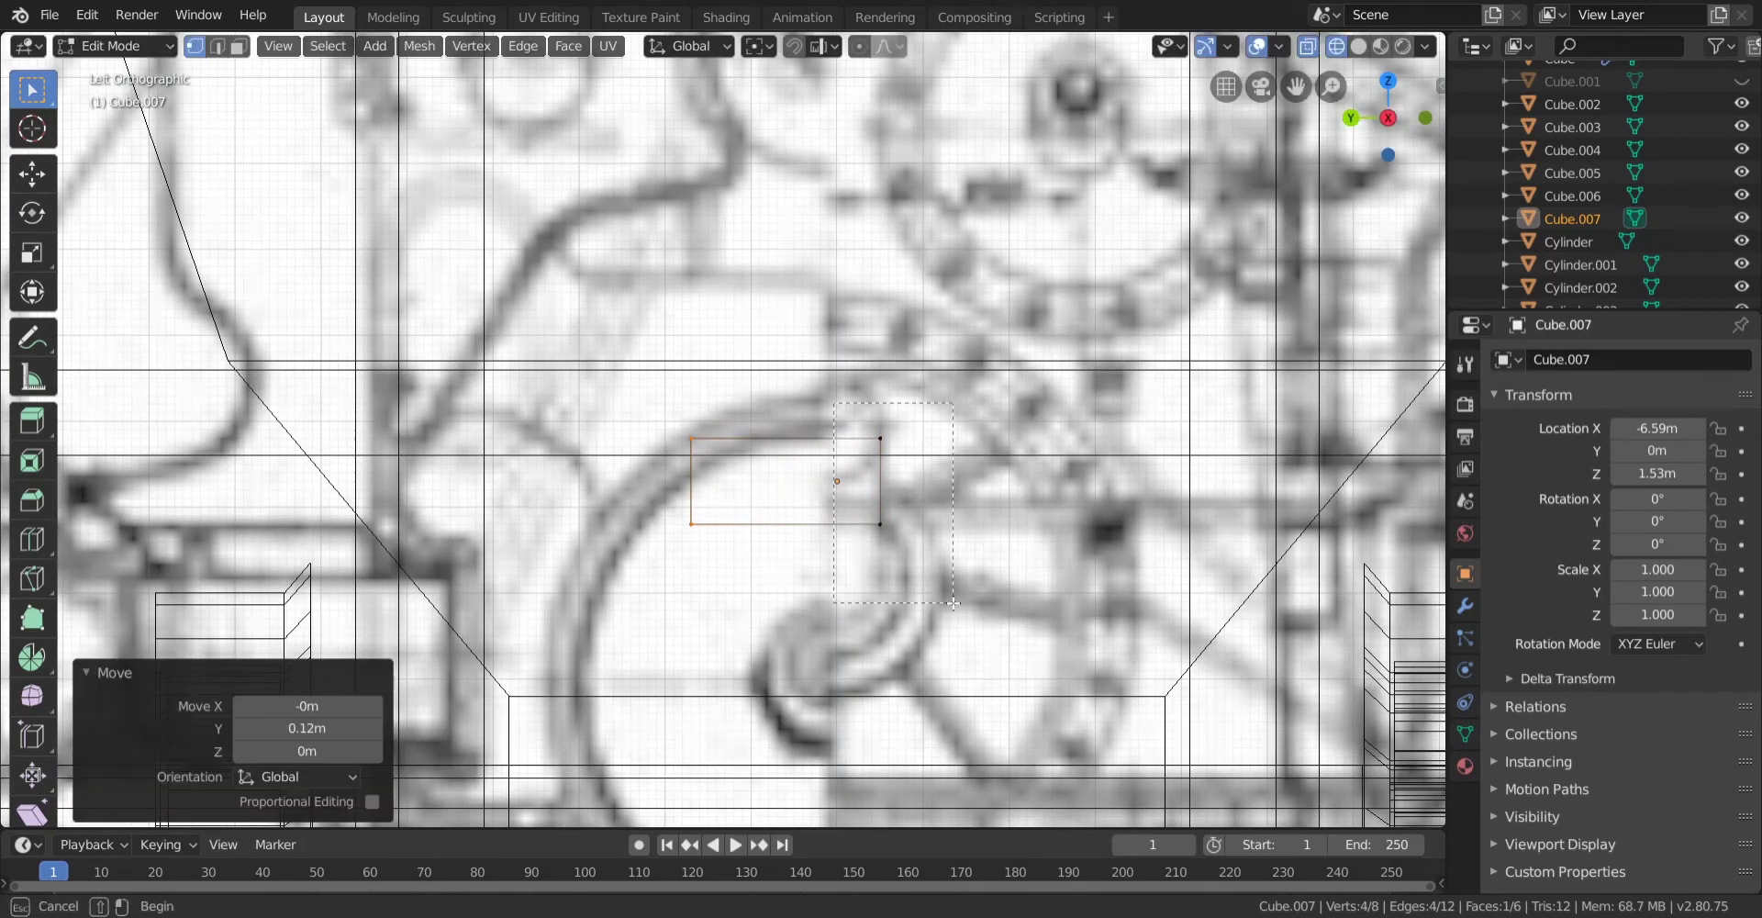
Move the step block's negative-Y side -0.06 m along Y, and shift the opposite side by -0.06 m too.
{"action": "left_click_drag", "start_coordinate": [953, 603], "coordinate": [953, 603]}
{"action": "key", "text": "g"}
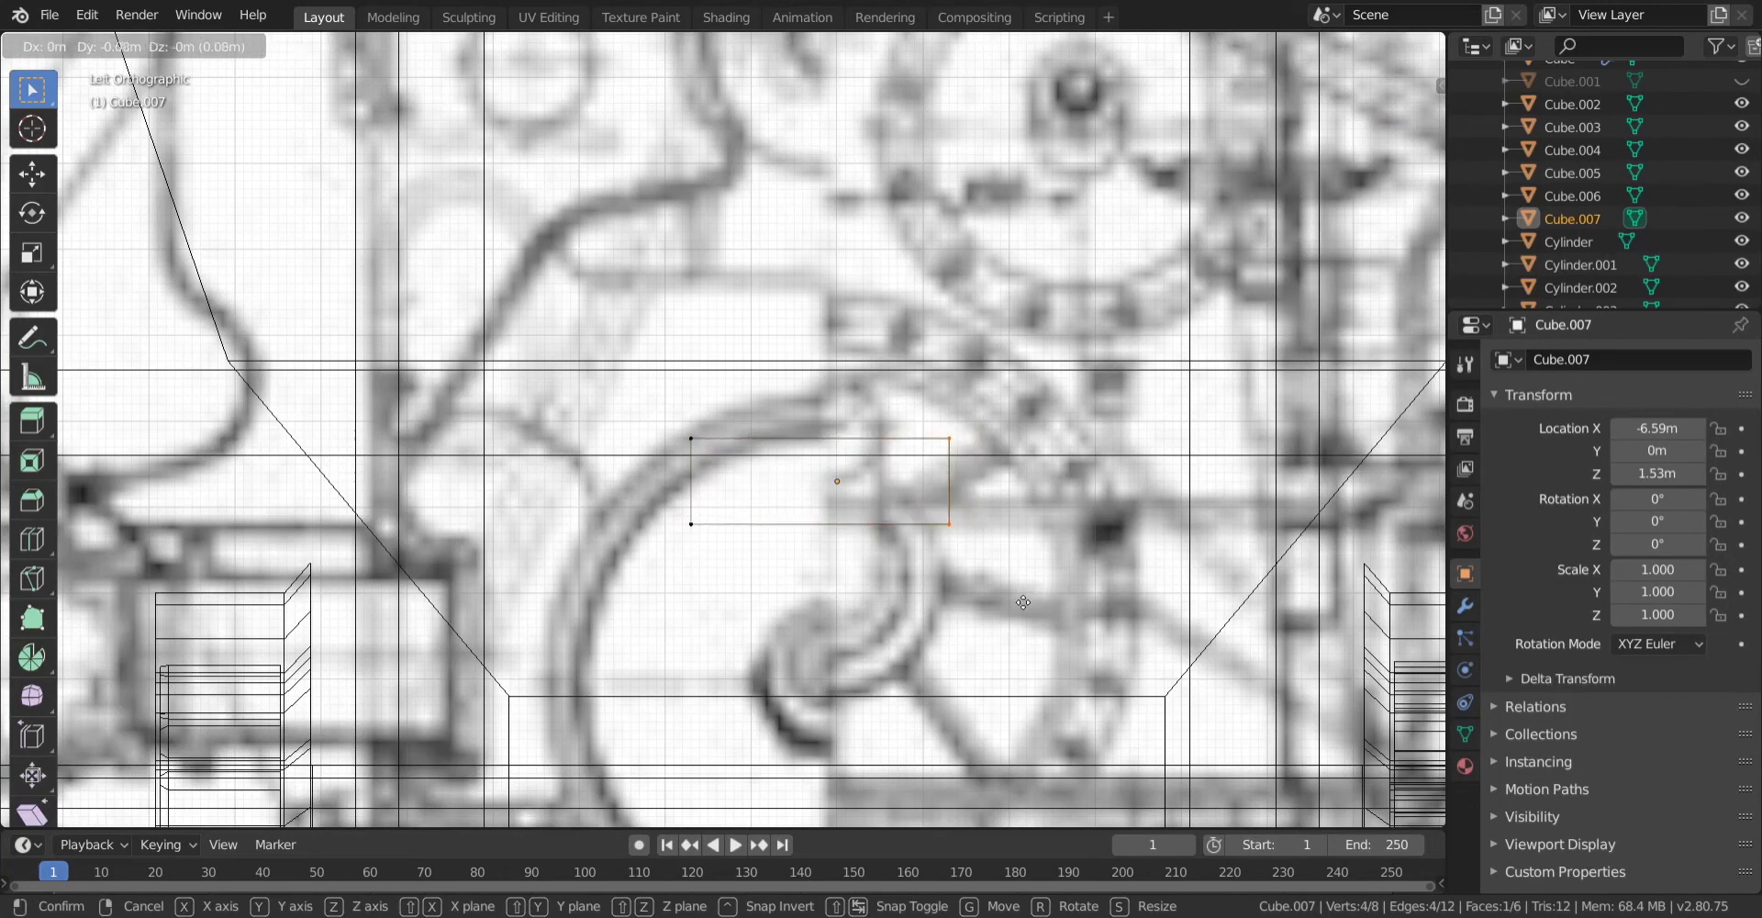
{"action": "left_click", "coordinate": [1003, 598]}
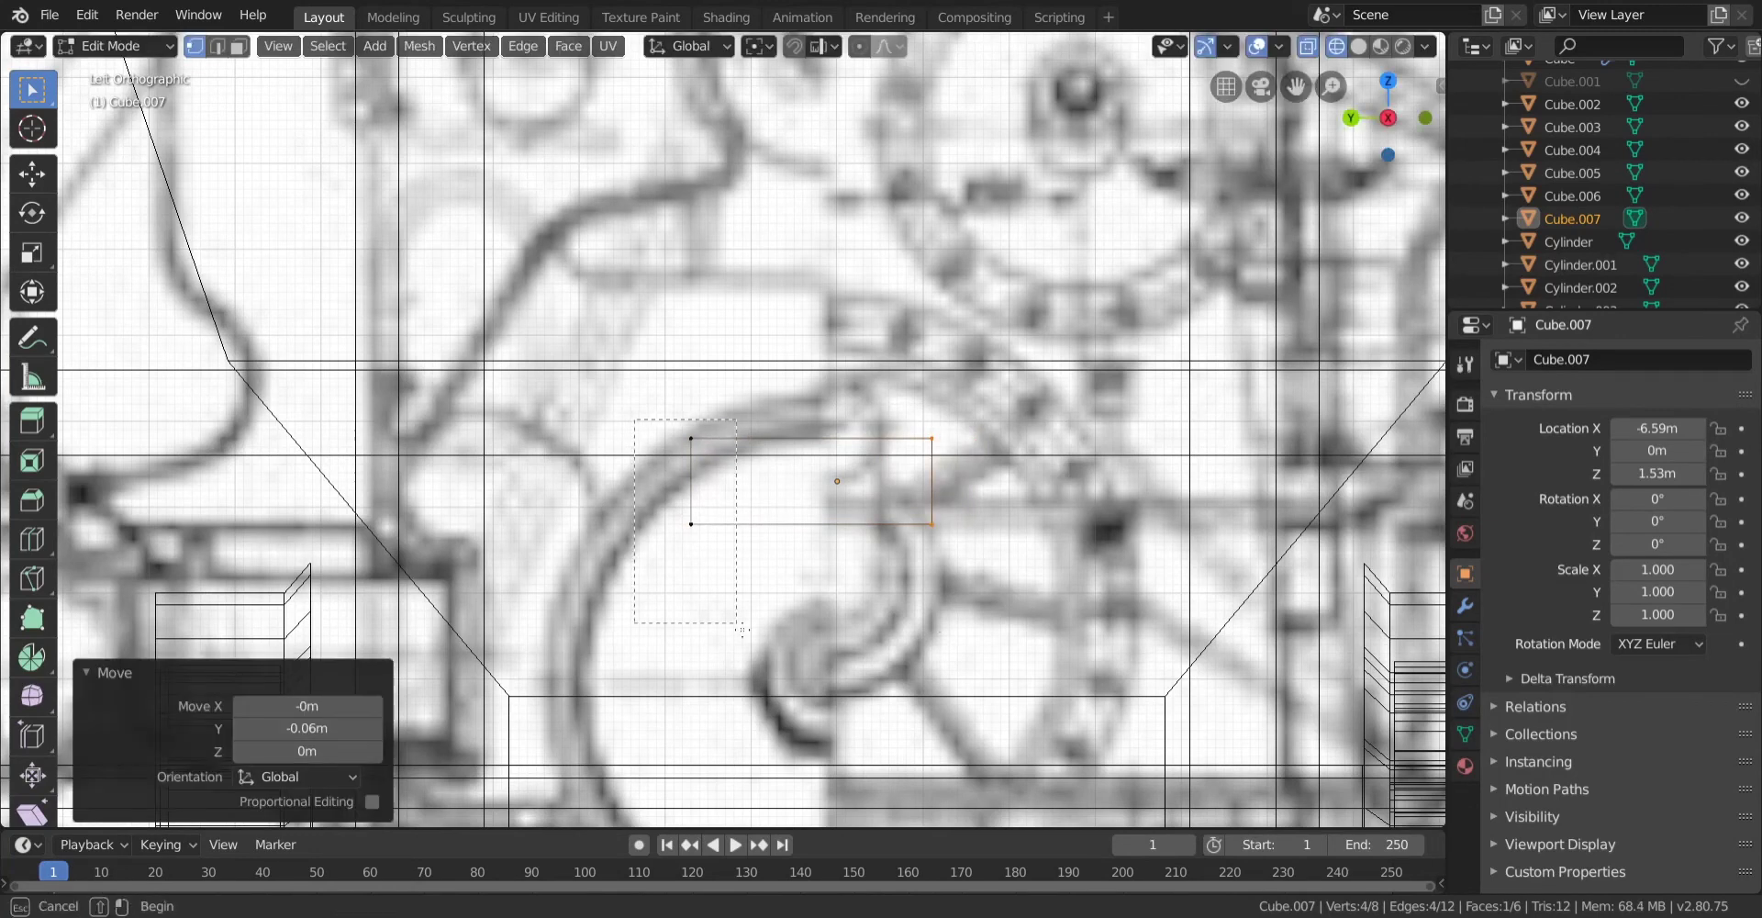
{"action": "left_click_drag", "start_coordinate": [742, 629], "coordinate": [742, 630]}
{"action": "key", "text": "g"}
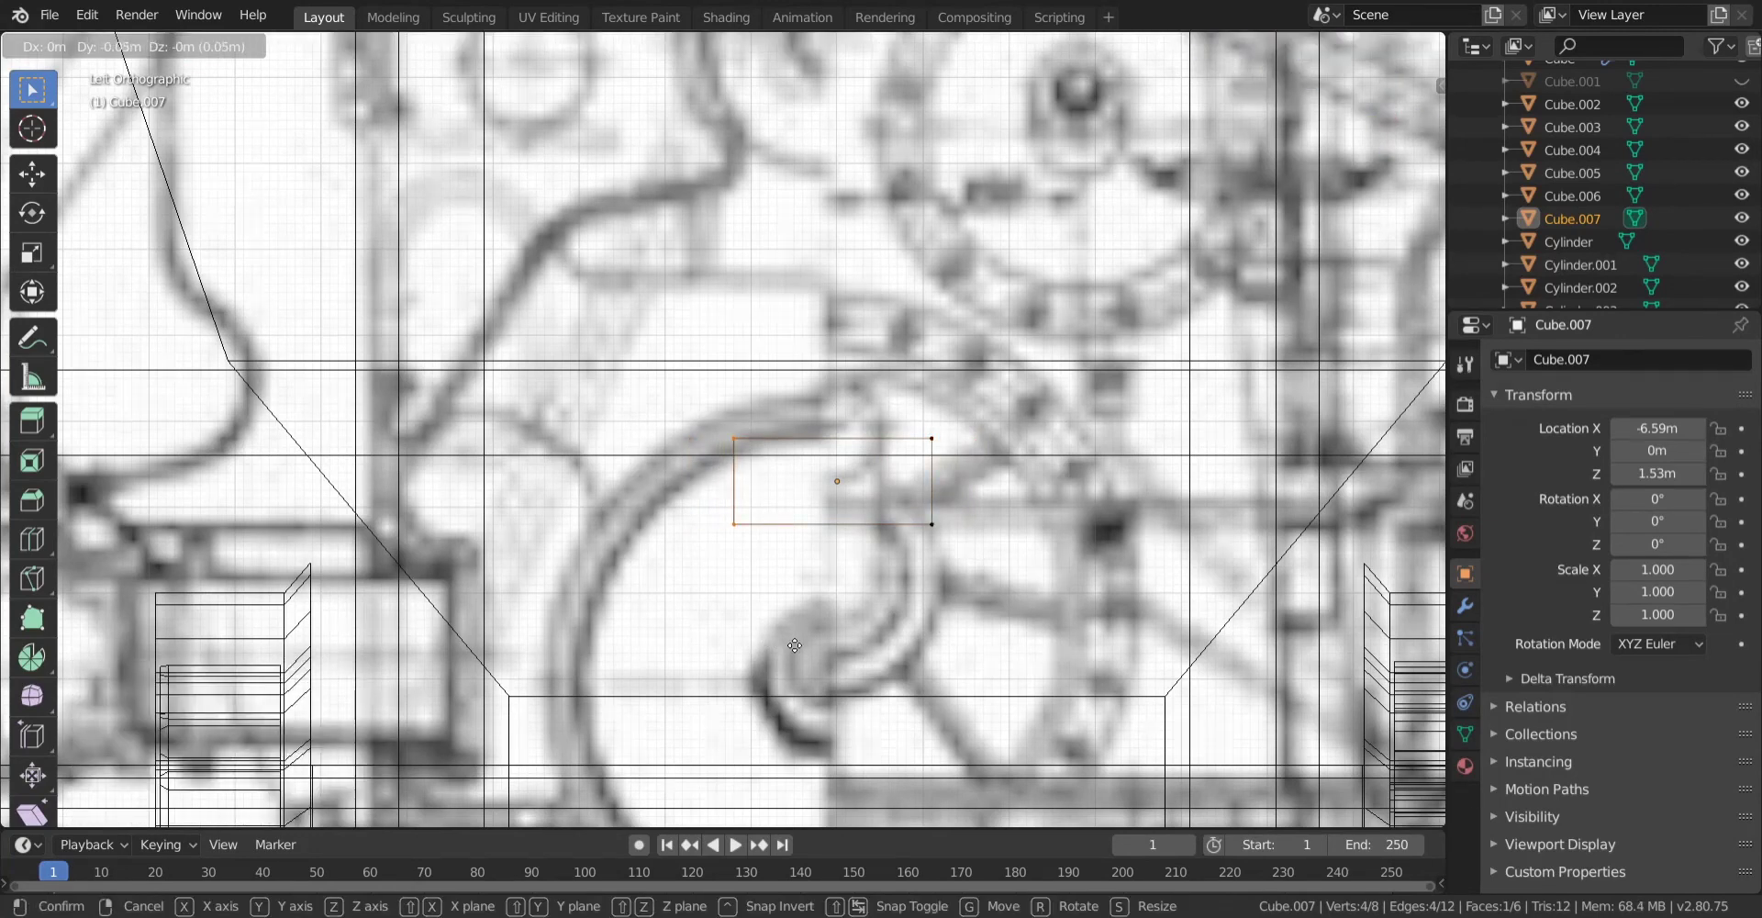
{"action": "left_click", "coordinate": [795, 645]}
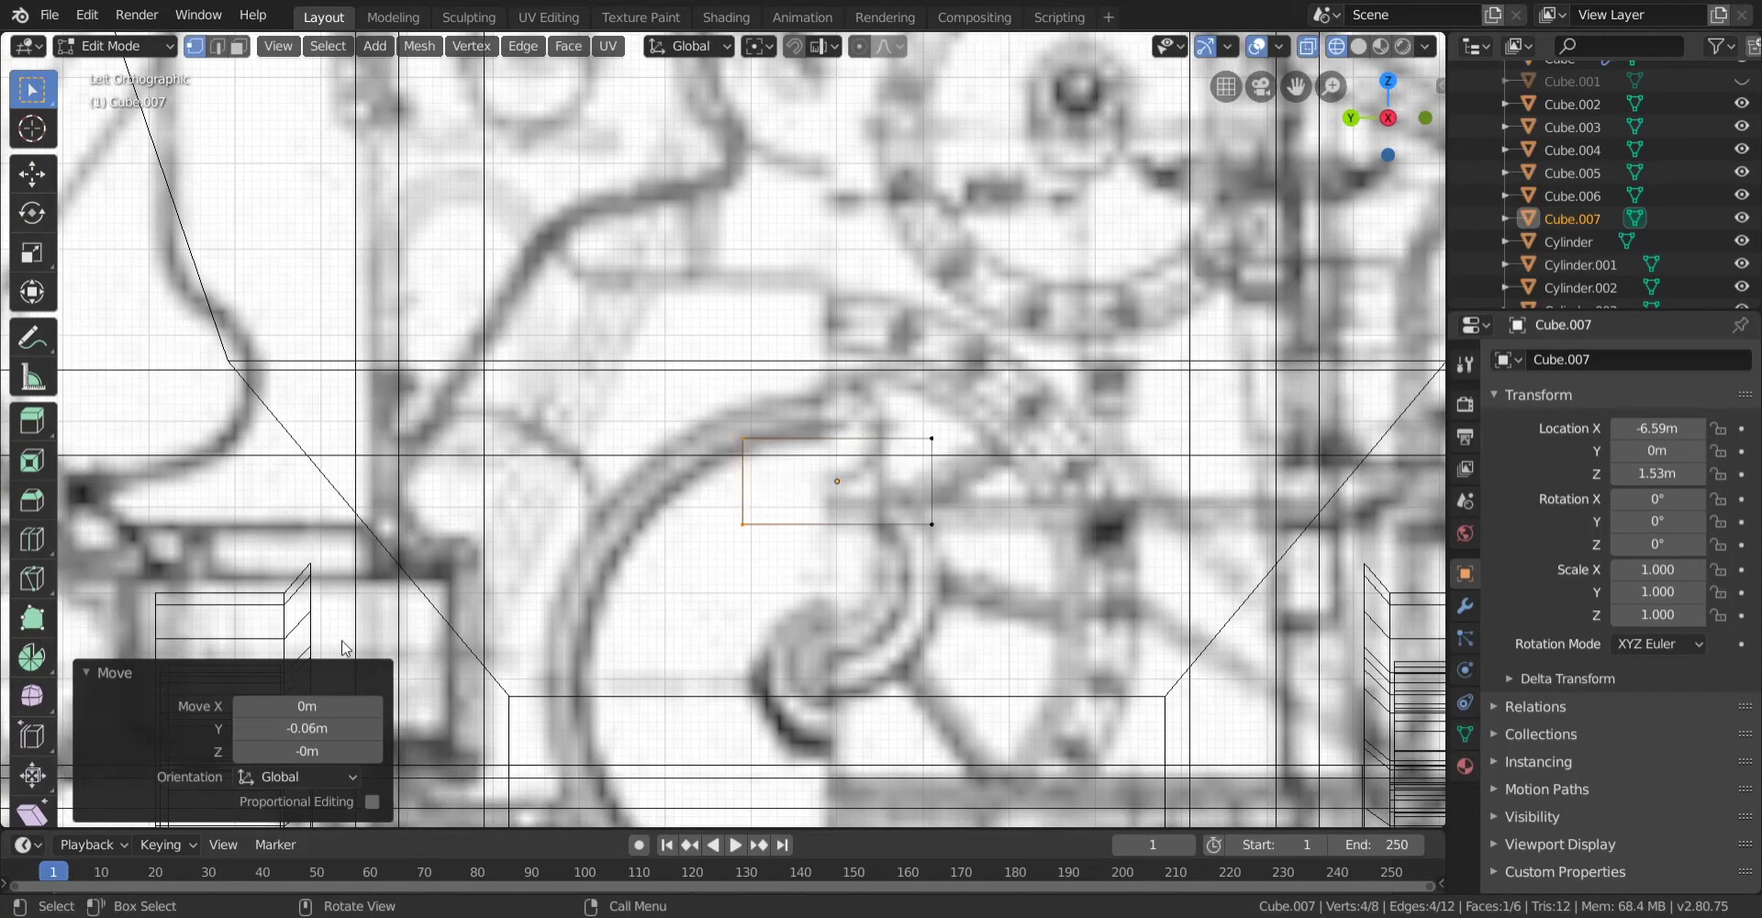
Select the entire step block and move it 0.47 m along Y beside the front brace, with a zero Z offset.
{"action": "left_click_drag", "start_coordinate": [1150, 695], "coordinate": [1149, 694]}
{"action": "middle_click_drag", "start_coordinate": [1006, 628], "coordinate": [1162, 635], "text": "shift"}
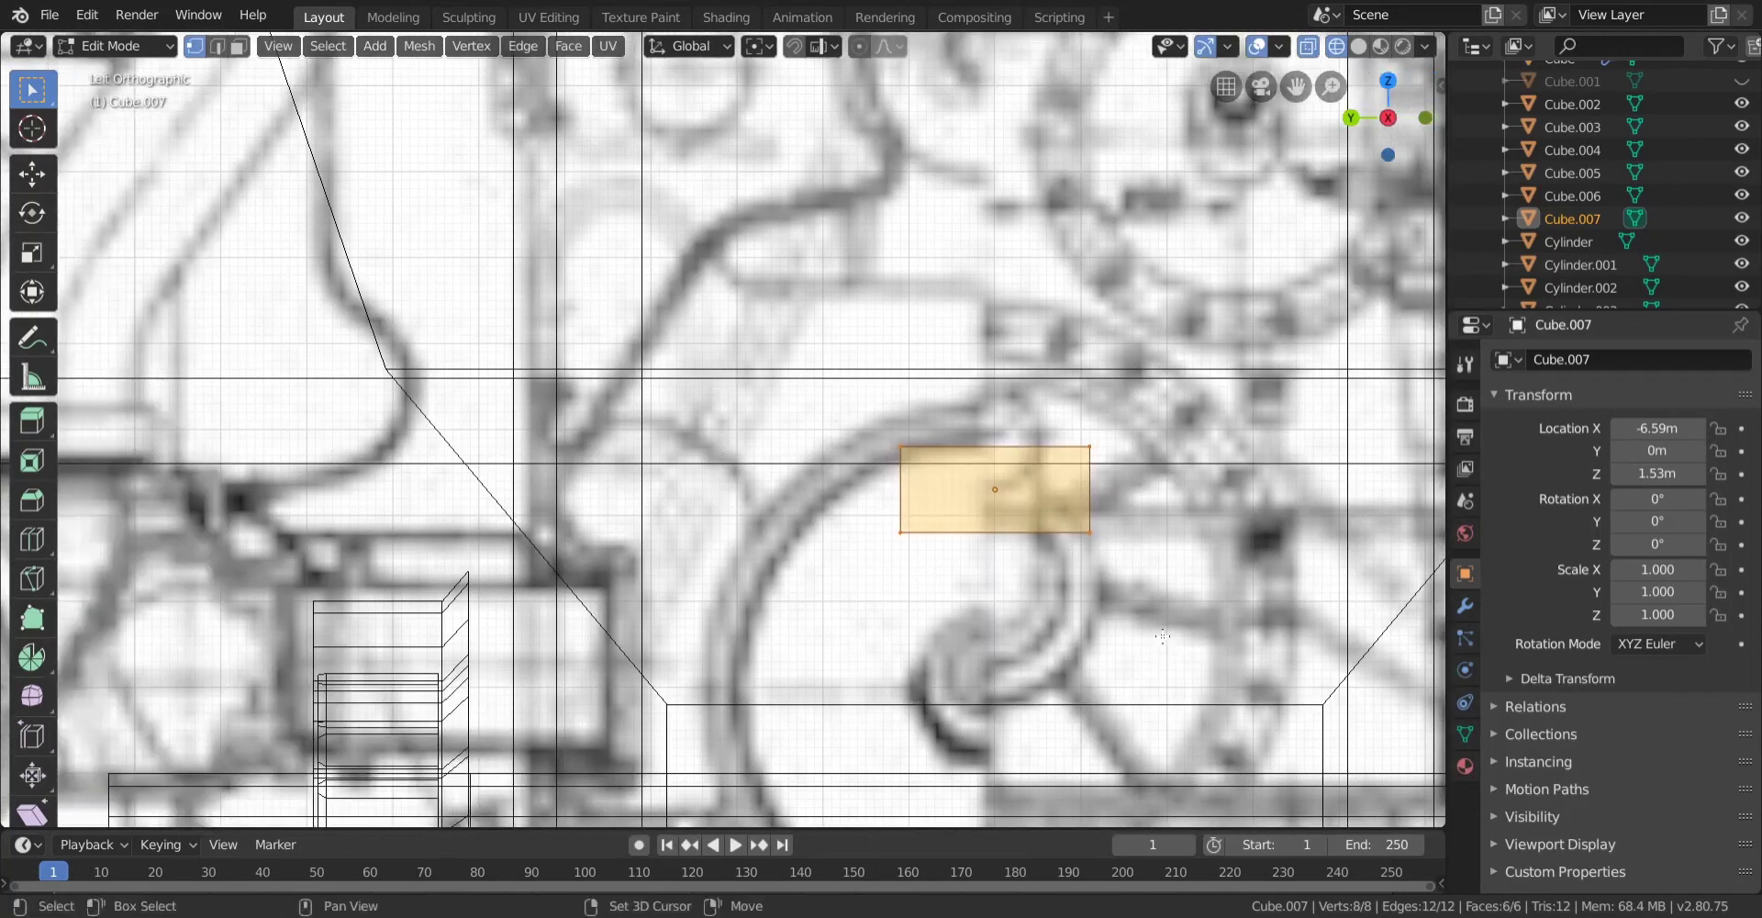
{"action": "left_click", "coordinate": [721, 622]}
{"action": "key", "text": "z"}
{"action": "mouse_move", "coordinate": [667, 567]}
{"action": "middle_mouse_down"}
{"action": "mouse_move", "coordinate": [920, 586]}
{"action": "mouse_move", "coordinate": [865, 571]}
{"action": "mouse_move", "coordinate": [840, 589]}
{"action": "middle_mouse_up"}
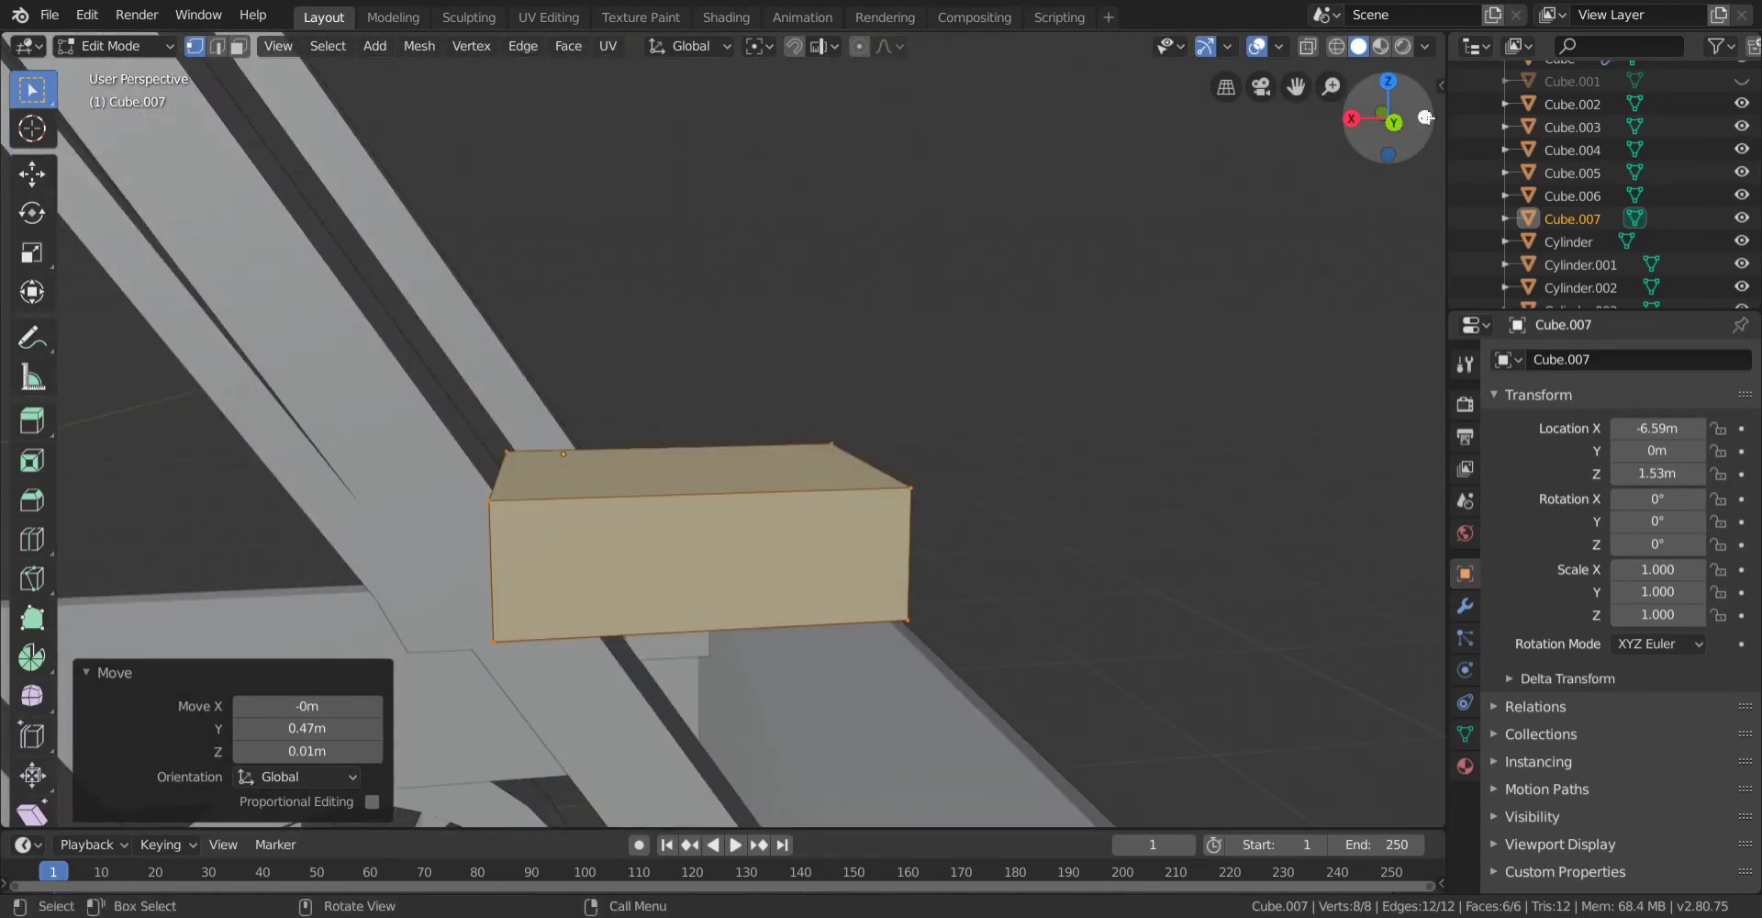
{"action": "middle_click_drag", "start_coordinate": [916, 370], "coordinate": [955, 451]}
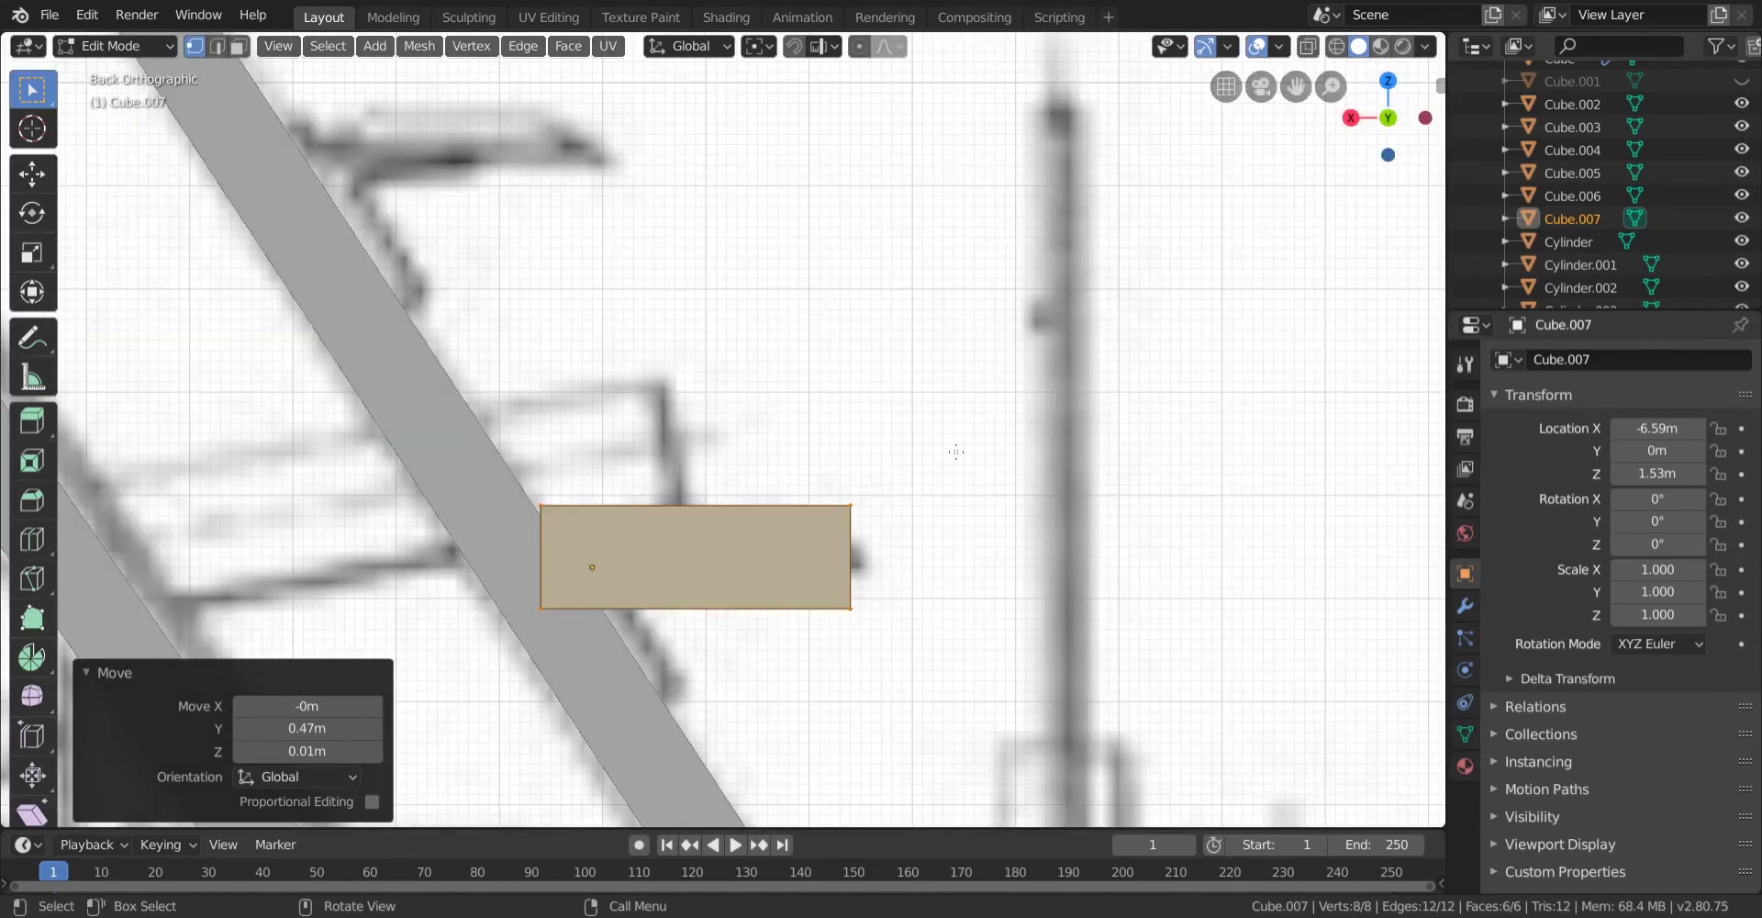
{"action": "type", "text": "0"}
{"action": "key", "text": "Return"}
In wireframe back view, select the front end of the step block and move it 0.06 m along X to shorten it.
{"action": "key", "text": "shift+z"}
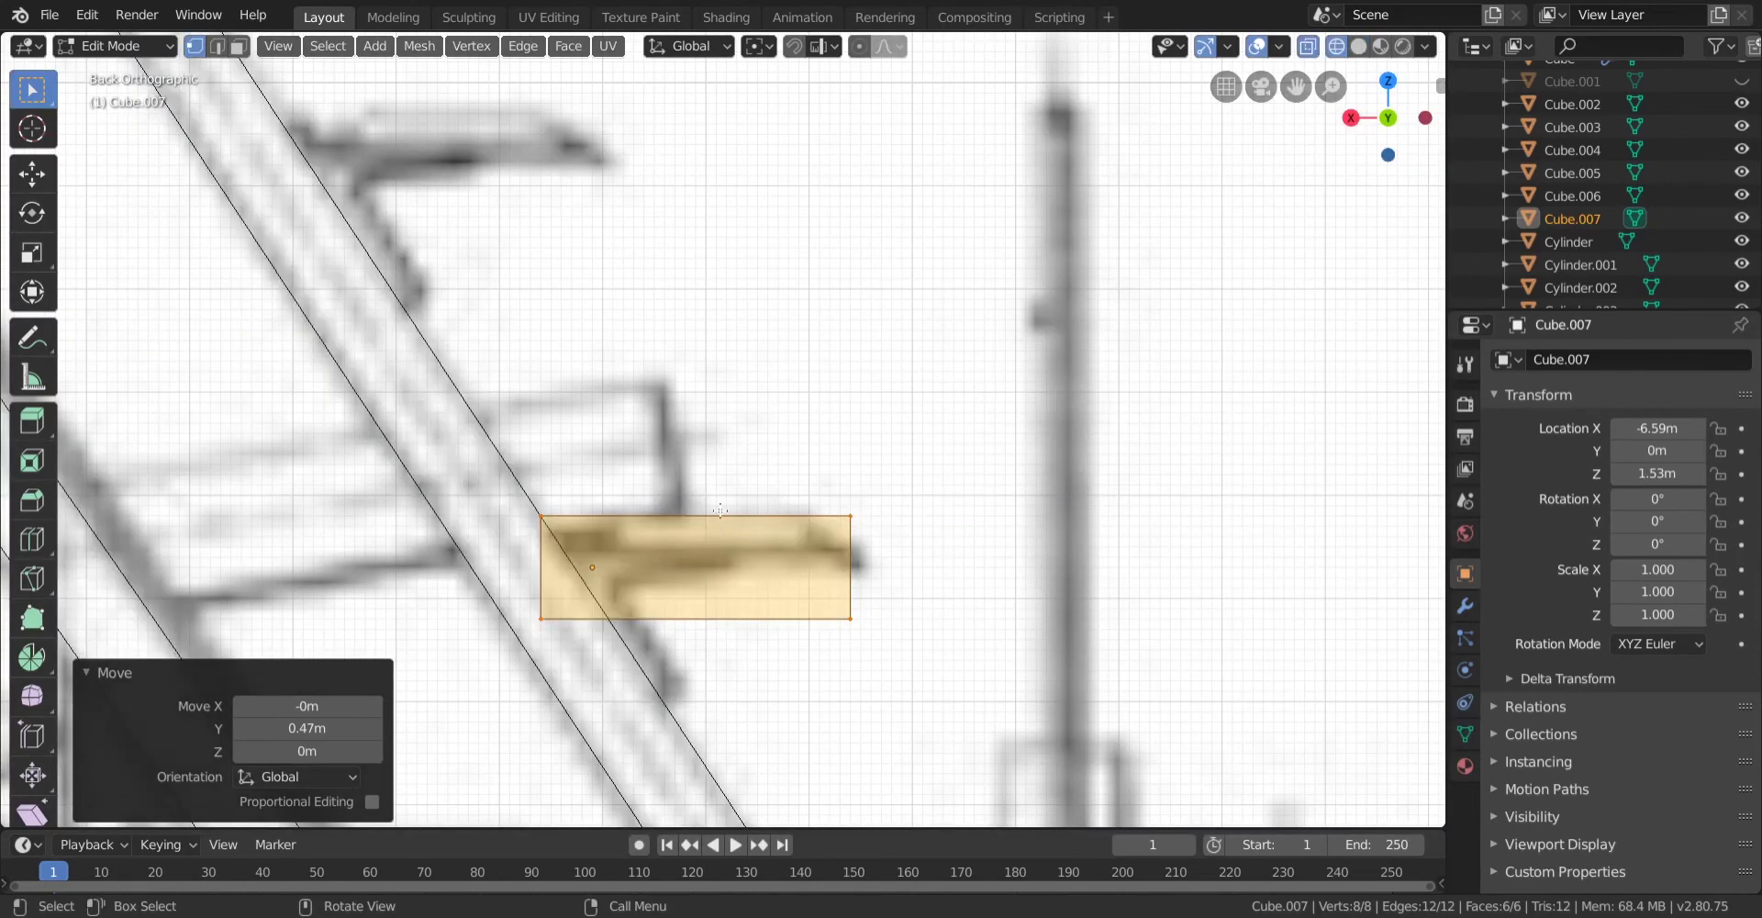
{"action": "left_click_drag", "start_coordinate": [791, 470], "coordinate": [919, 679]}
{"action": "scroll", "coordinate": [920, 730], "scroll_direction": "up", "scroll_amount": 3}
{"action": "key", "text": "g"}
{"action": "key", "text": "x"}
{"action": "left_click", "coordinate": [818, 740]}
{"action": "key", "text": "z"}
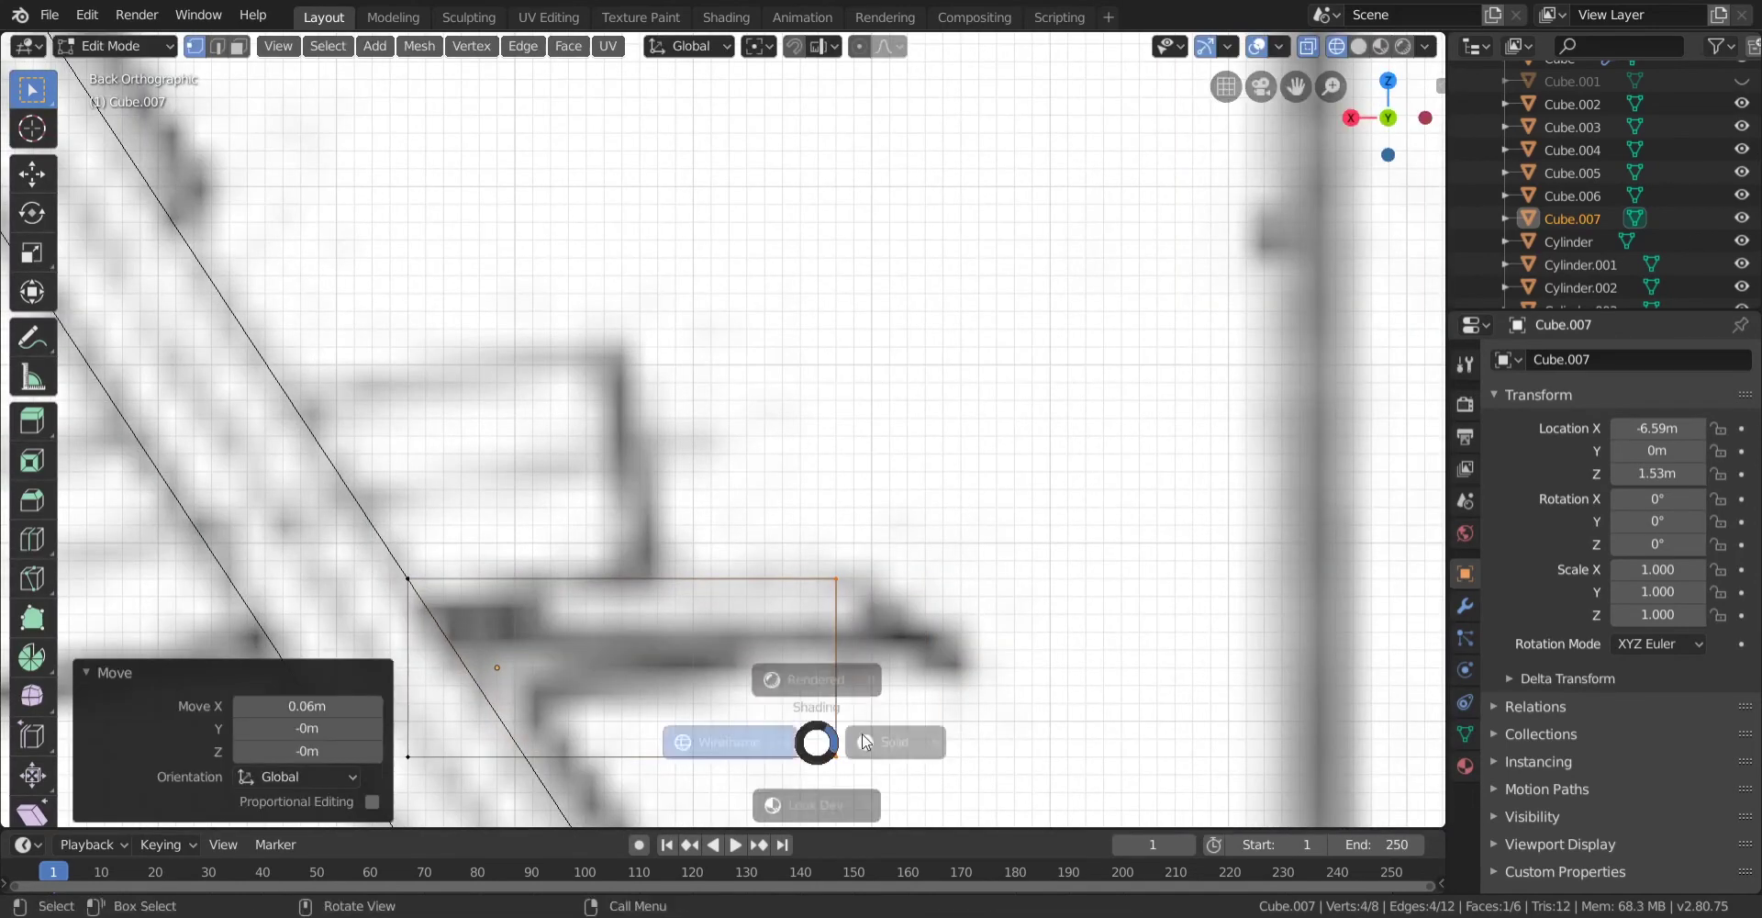
In solid view, select the entire step block and move it -0.01 m along Y.
{"action": "left_click", "coordinate": [886, 740]}
{"action": "mouse_move", "coordinate": [880, 742]}
{"action": "middle_mouse_down"}
{"action": "mouse_move", "coordinate": [718, 763]}
{"action": "mouse_move", "coordinate": [648, 661]}
{"action": "mouse_move", "coordinate": [629, 663]}
{"action": "mouse_move", "coordinate": [653, 694]}
{"action": "mouse_move", "coordinate": [590, 692]}
{"action": "mouse_move", "coordinate": [570, 659]}
{"action": "middle_mouse_up"}
{"action": "key", "text": "a"}
{"action": "key", "text": "g"}
{"action": "left_click", "coordinate": [570, 632]}
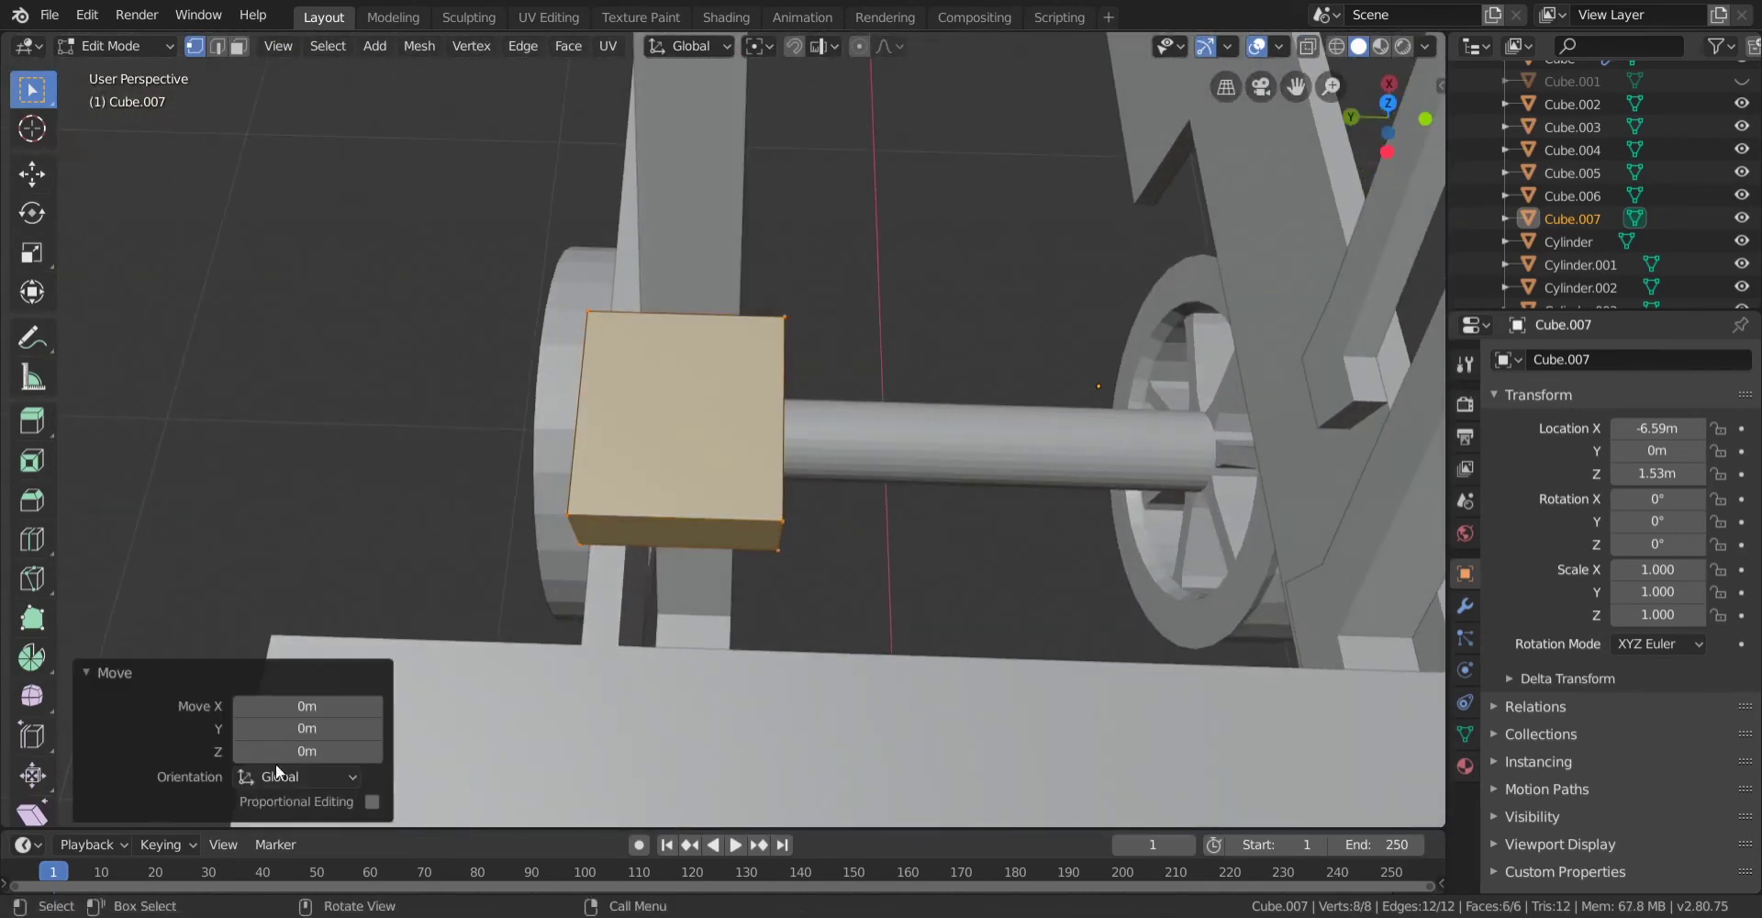
{"action": "left_click_drag", "start_coordinate": [307, 728], "coordinate": [293, 728]}
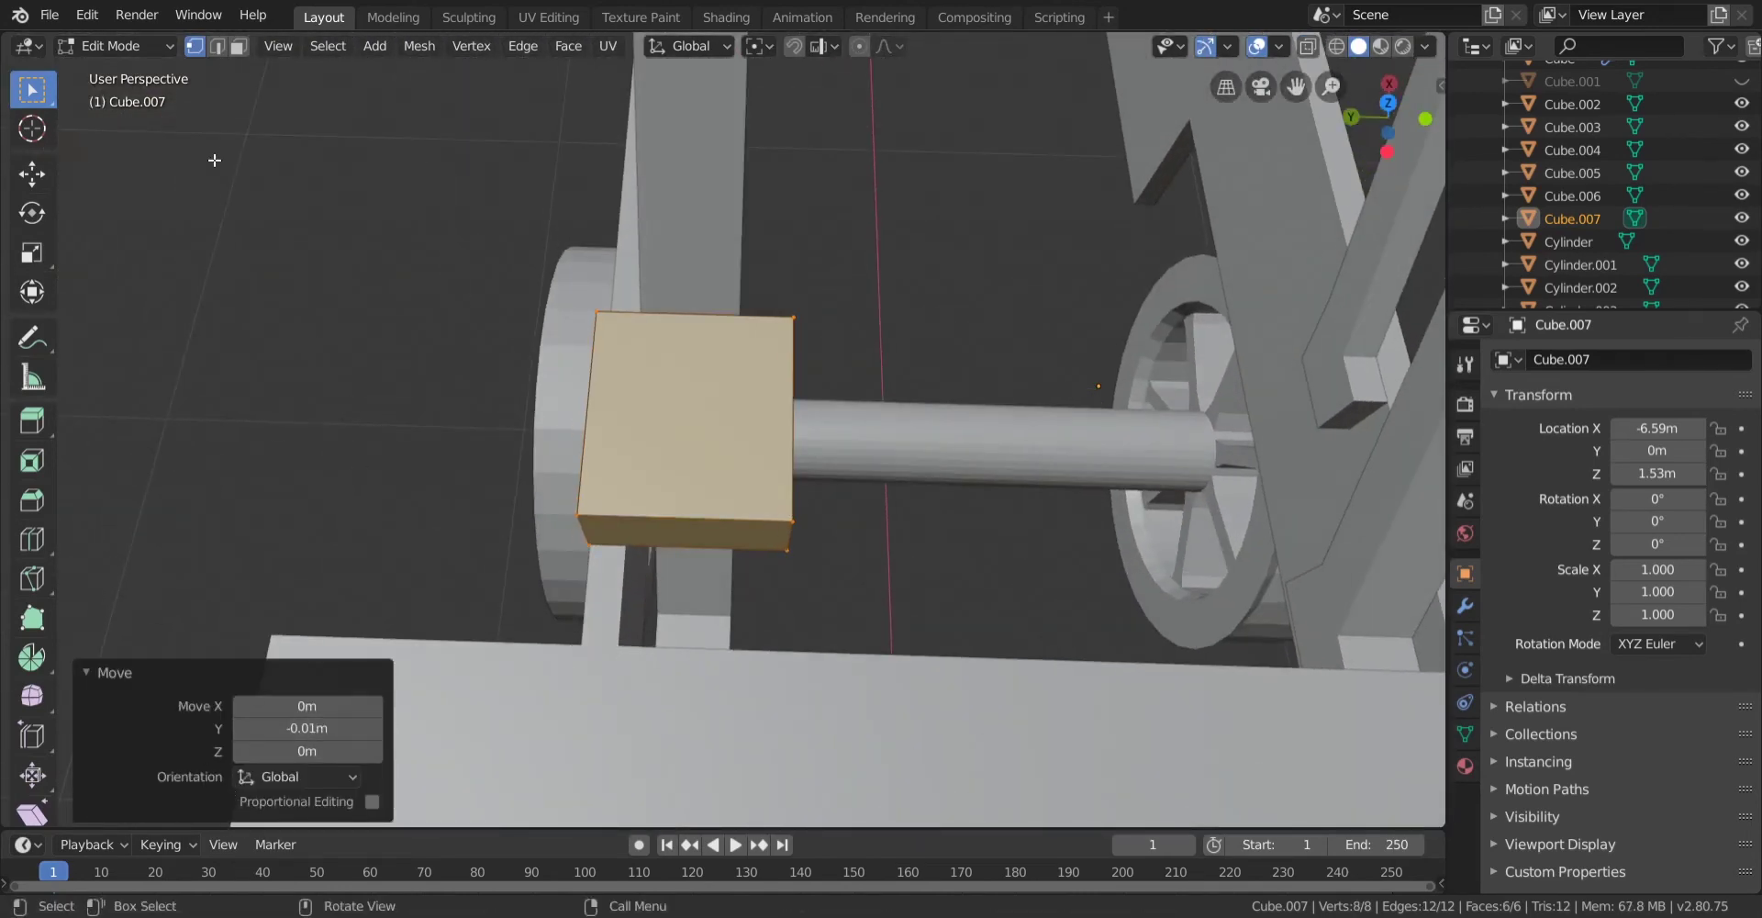
Select the top face of the step block and inset it with a thickness of 0.009 m.
{"action": "left_click", "coordinate": [239, 46]}
{"action": "left_click", "coordinate": [707, 441]}
{"action": "middle_click_drag", "start_coordinate": [838, 559], "coordinate": [865, 519]}
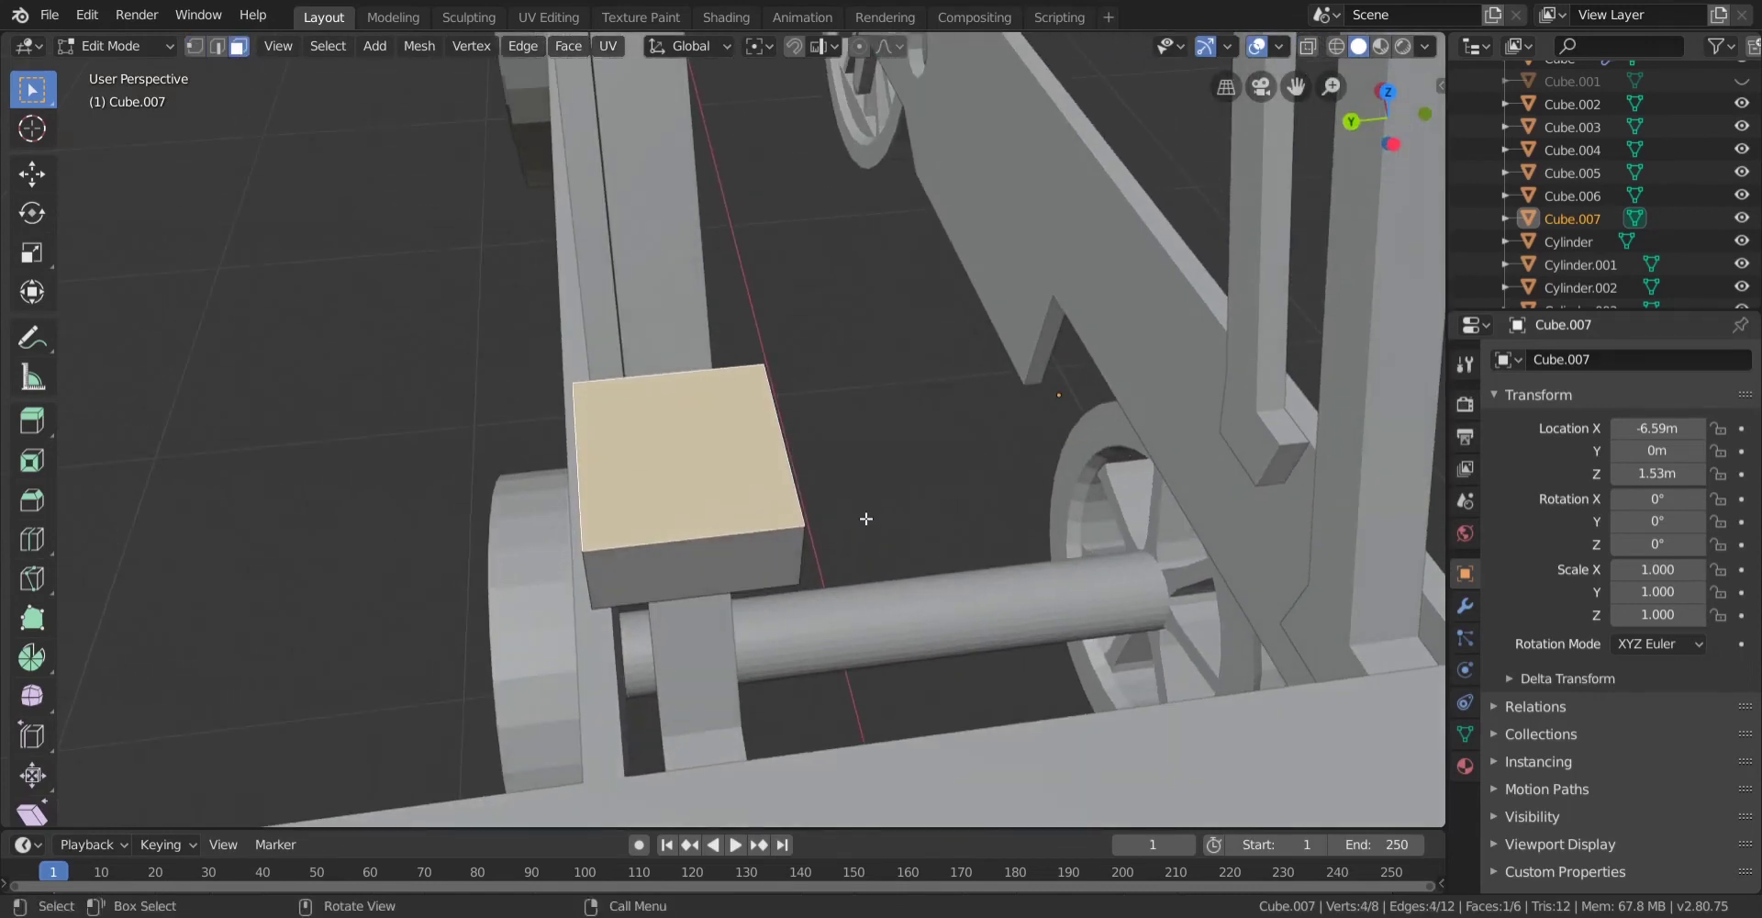
{"action": "key", "text": "i"}
{"action": "left_click", "coordinate": [716, 648]}
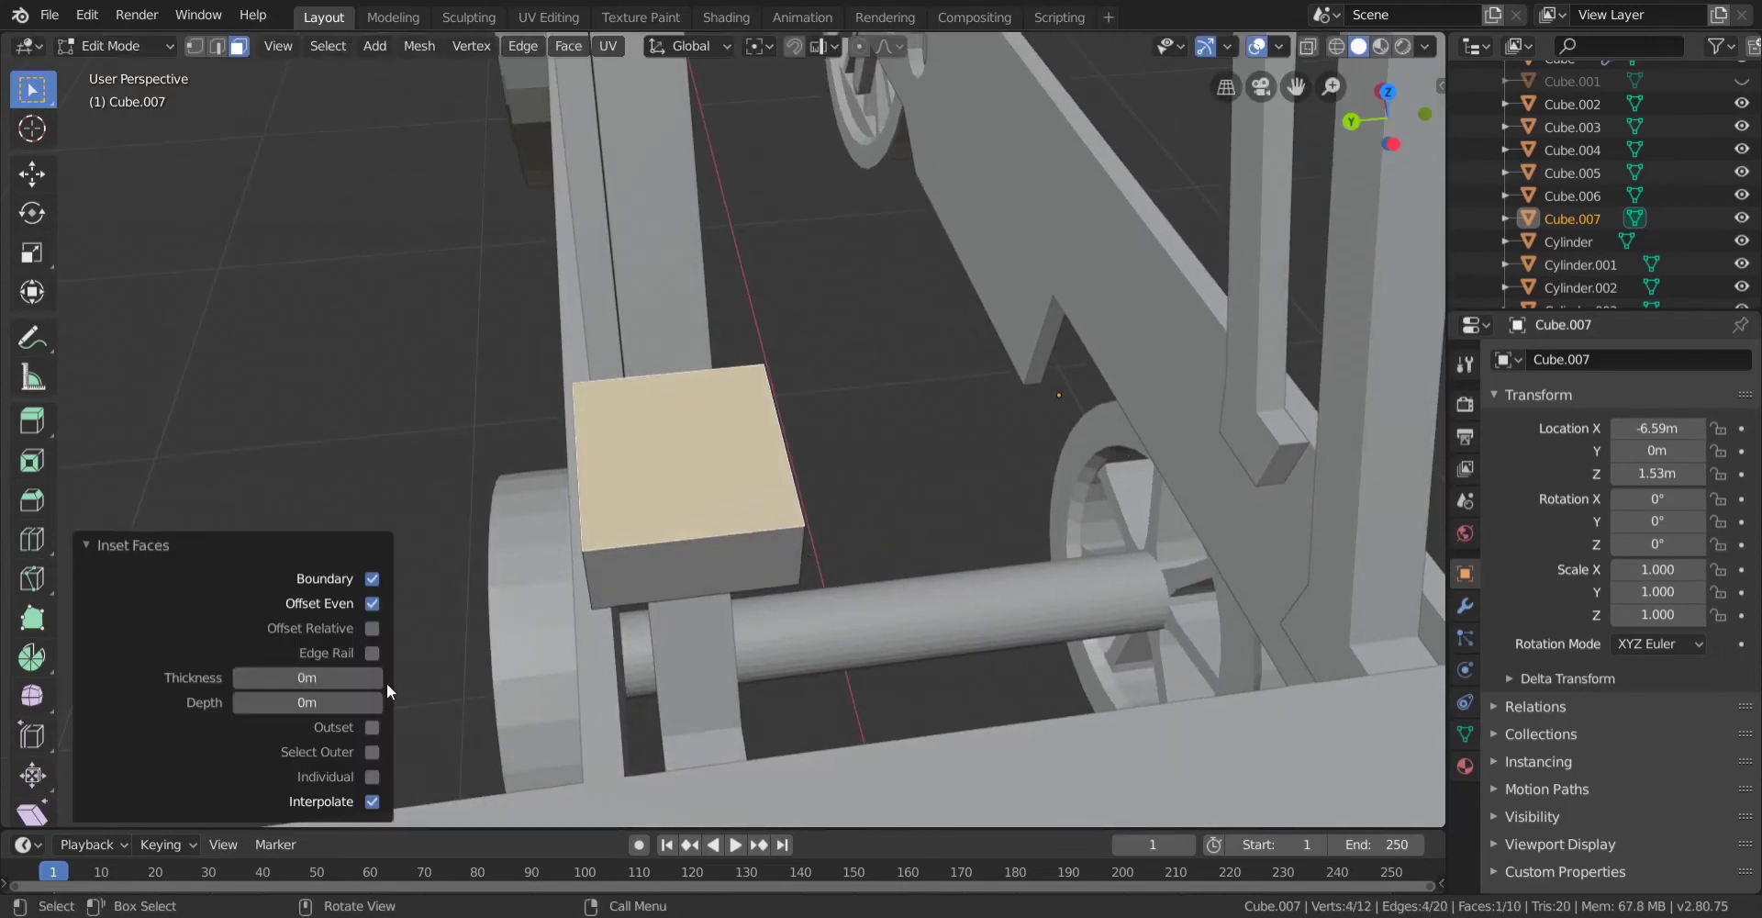
{"action": "left_click_drag", "start_coordinate": [383, 679], "coordinate": [404, 680]}
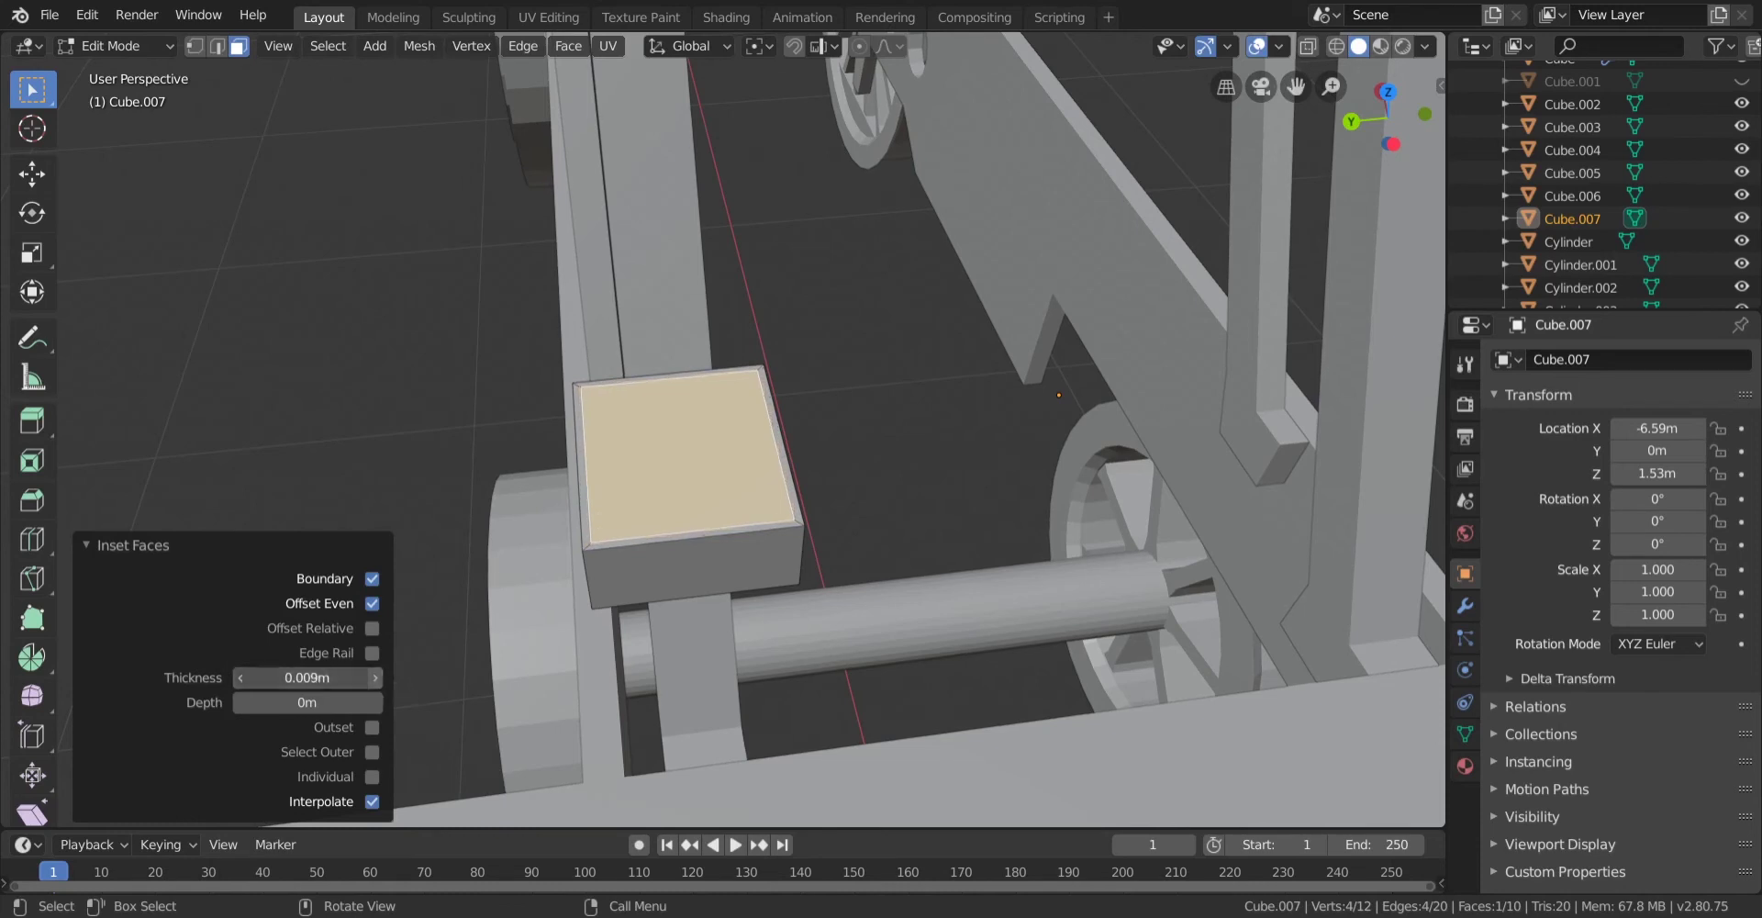
{"action": "scroll", "coordinate": [587, 580], "scroll_direction": "up", "scroll_amount": 3}
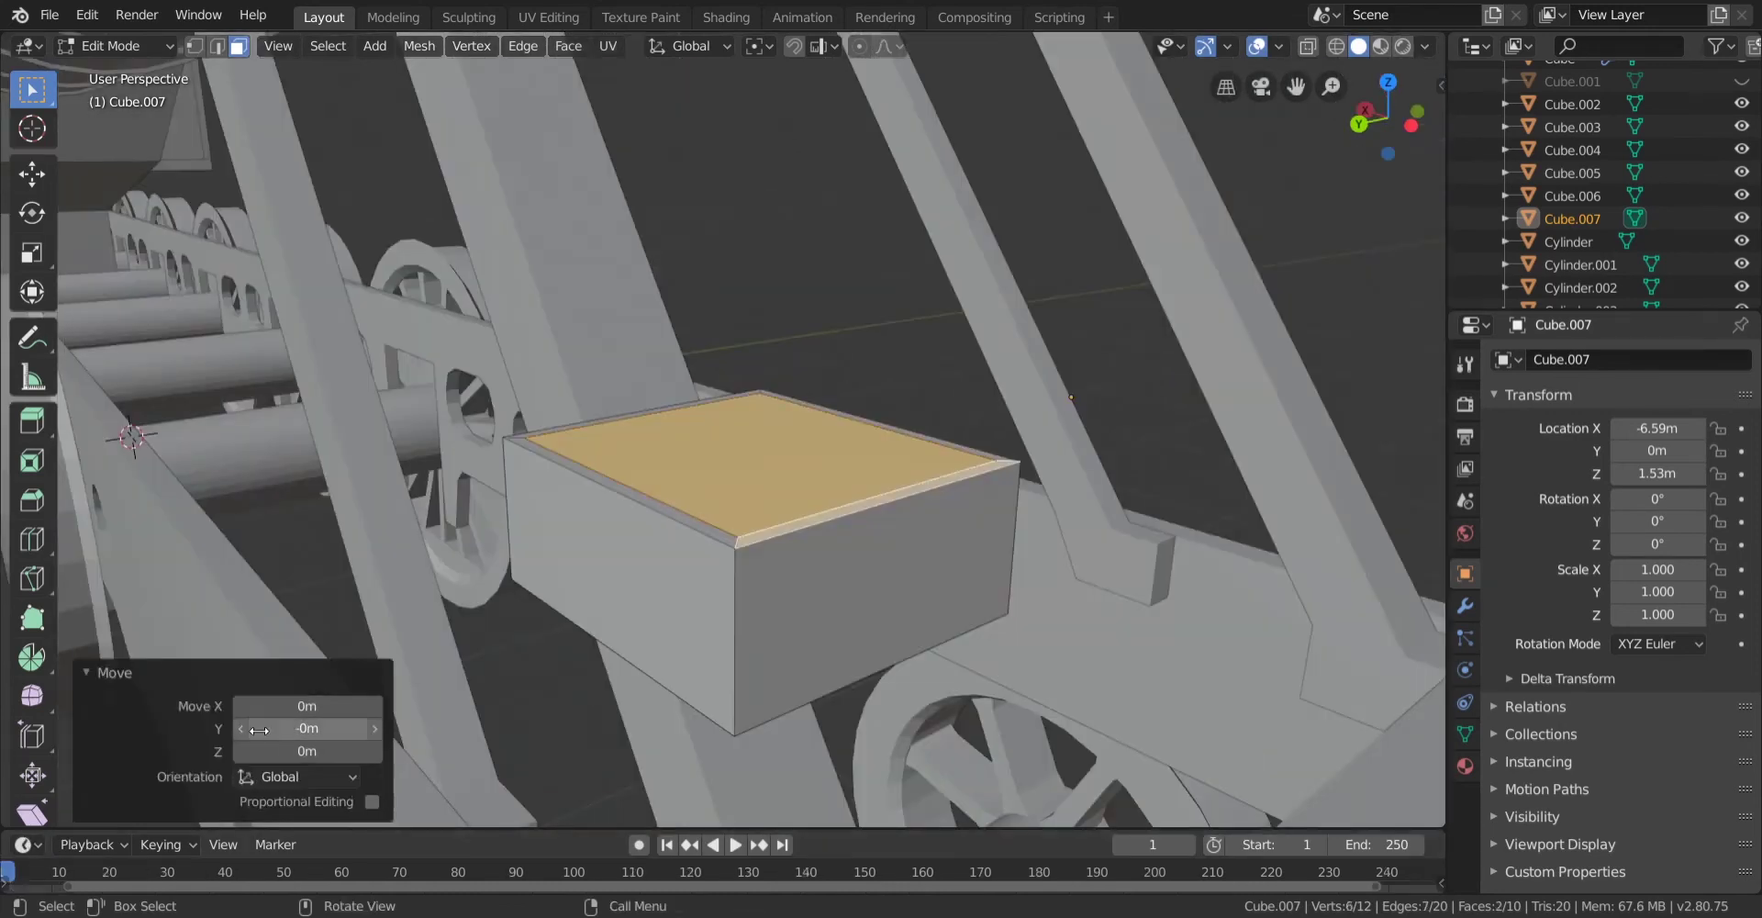
Lower the inset top face and its front rim along Z so the step slopes down toward its front end.
{"action": "mouse_move", "coordinate": [275, 751]}
{"action": "left_mouse_down"}
{"action": "mouse_move", "coordinate": [326, 750]}
{"action": "mouse_move", "coordinate": [246, 751]}
{"action": "left_mouse_up"}
{"action": "key", "text": "Tab"}
{"action": "middle_click_drag", "start_coordinate": [751, 690], "coordinate": [839, 681]}
{"action": "scroll", "coordinate": [802, 686], "scroll_direction": "down", "scroll_amount": 2}
{"action": "scroll", "coordinate": [840, 681], "scroll_direction": "down", "scroll_amount": 1}
{"action": "middle_click_drag", "start_coordinate": [727, 569], "coordinate": [856, 579]}
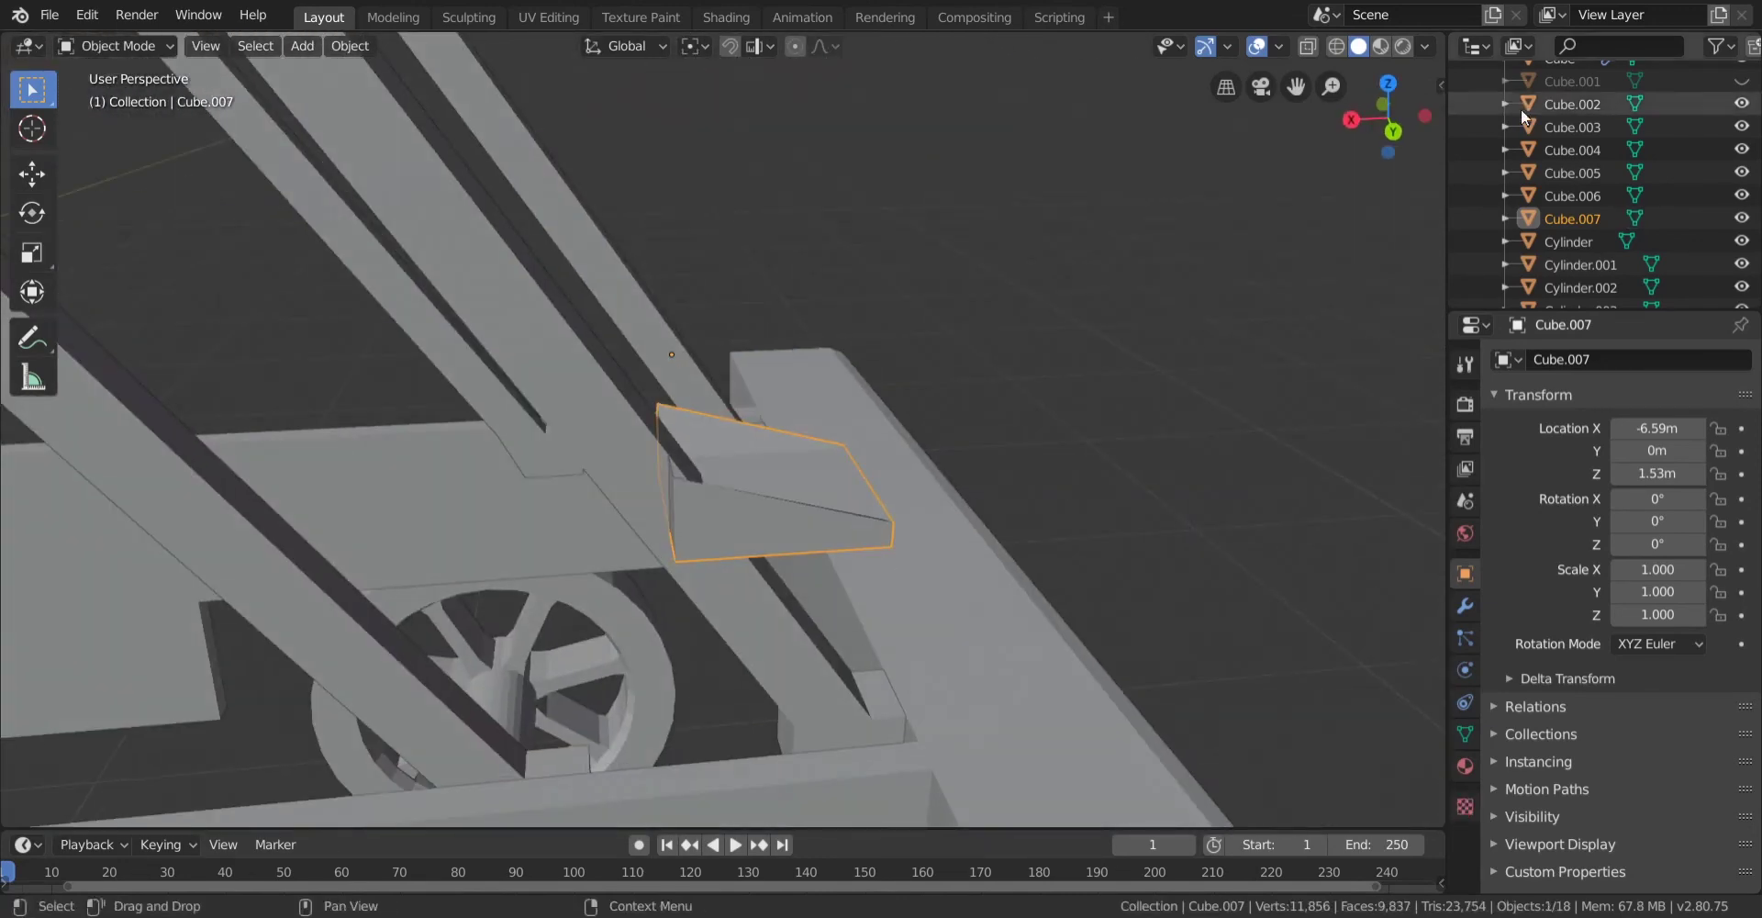
In wireframe back view, move the step along X to about X -6.63 m so it clears the brace.
{"action": "left_click", "coordinate": [1389, 116]}
{"action": "scroll", "coordinate": [749, 597], "scroll_direction": "up", "scroll_amount": 5}
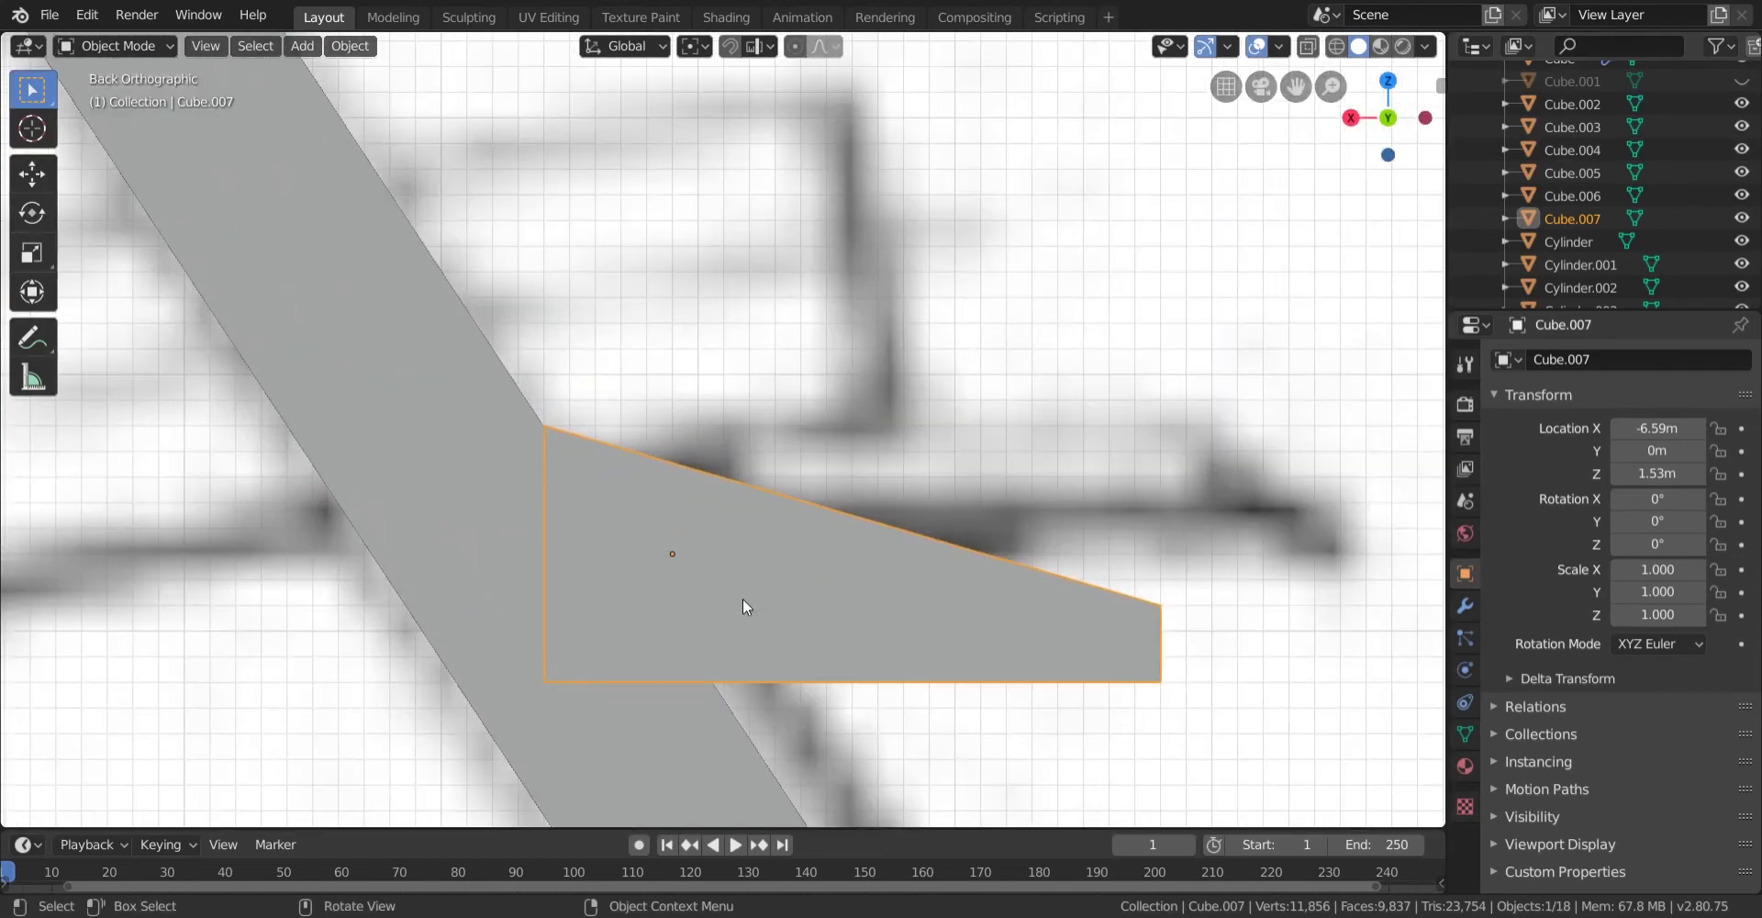
{"action": "key", "text": "z"}
{"action": "left_click", "coordinate": [681, 593]}
{"action": "key", "text": "g"}
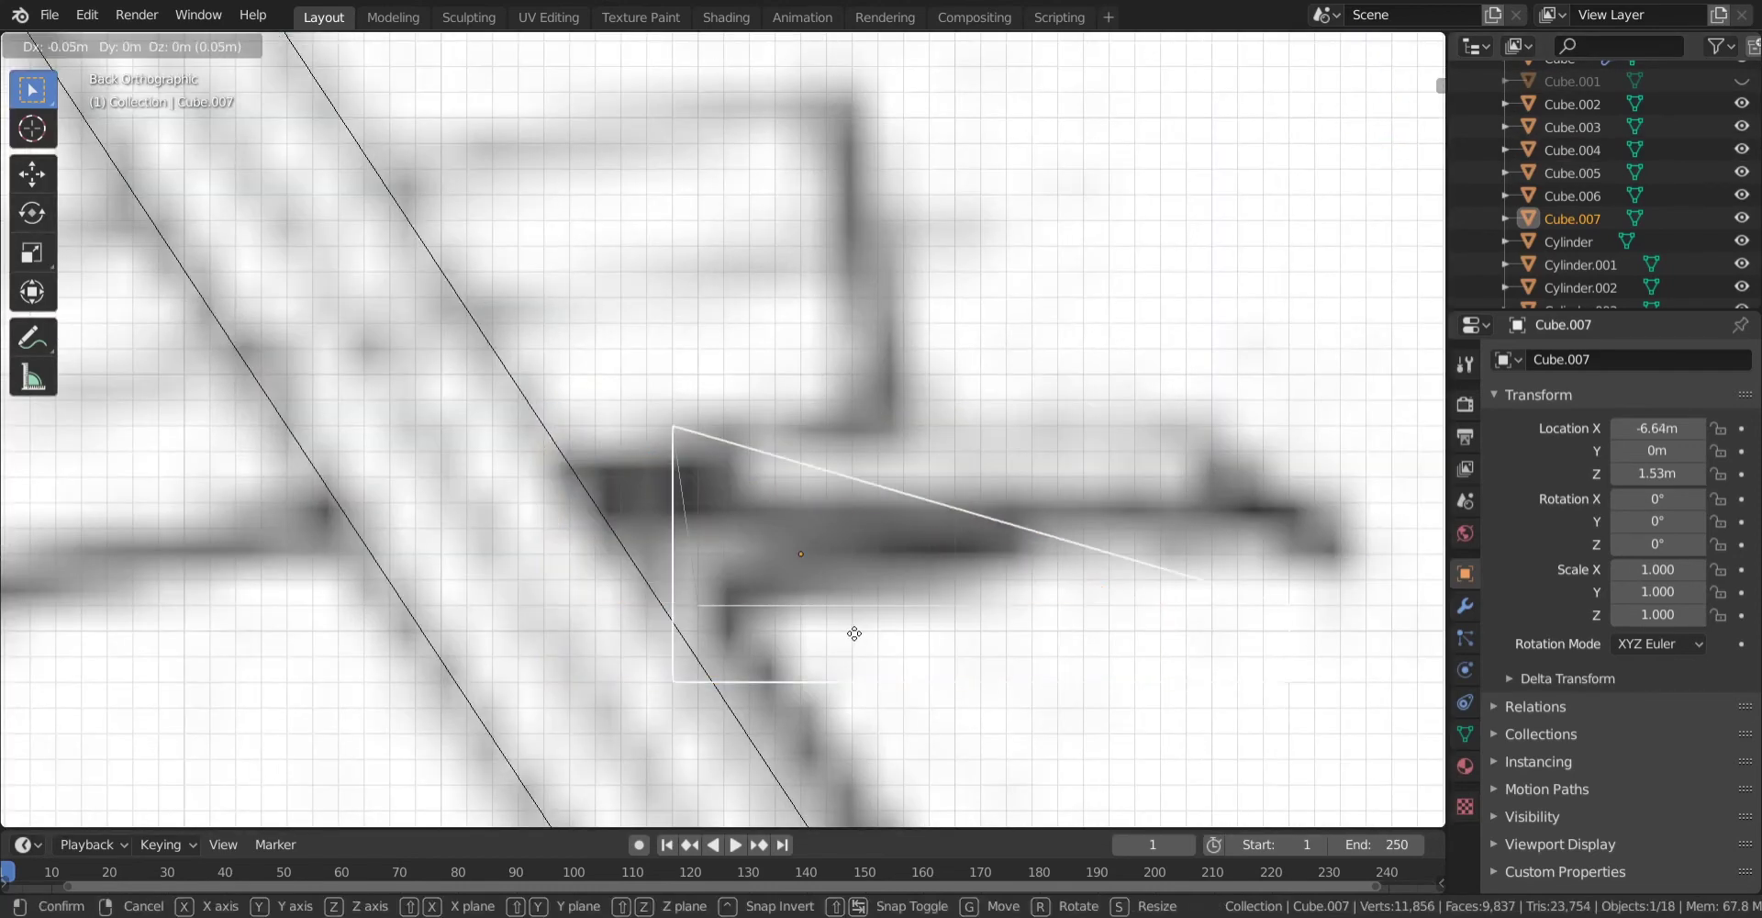
{"action": "left_click", "coordinate": [834, 633]}
{"action": "key", "text": "shift+z"}
{"action": "mouse_move", "coordinate": [834, 633]}
{"action": "middle_mouse_down"}
{"action": "mouse_move", "coordinate": [673, 618]}
{"action": "mouse_move", "coordinate": [966, 580]}
{"action": "mouse_move", "coordinate": [977, 497]}
{"action": "middle_mouse_up"}
Extrude the step's rear face 0.05 m along X into the brace.
{"action": "key", "text": "Tab"}
{"action": "left_click", "coordinate": [807, 466]}
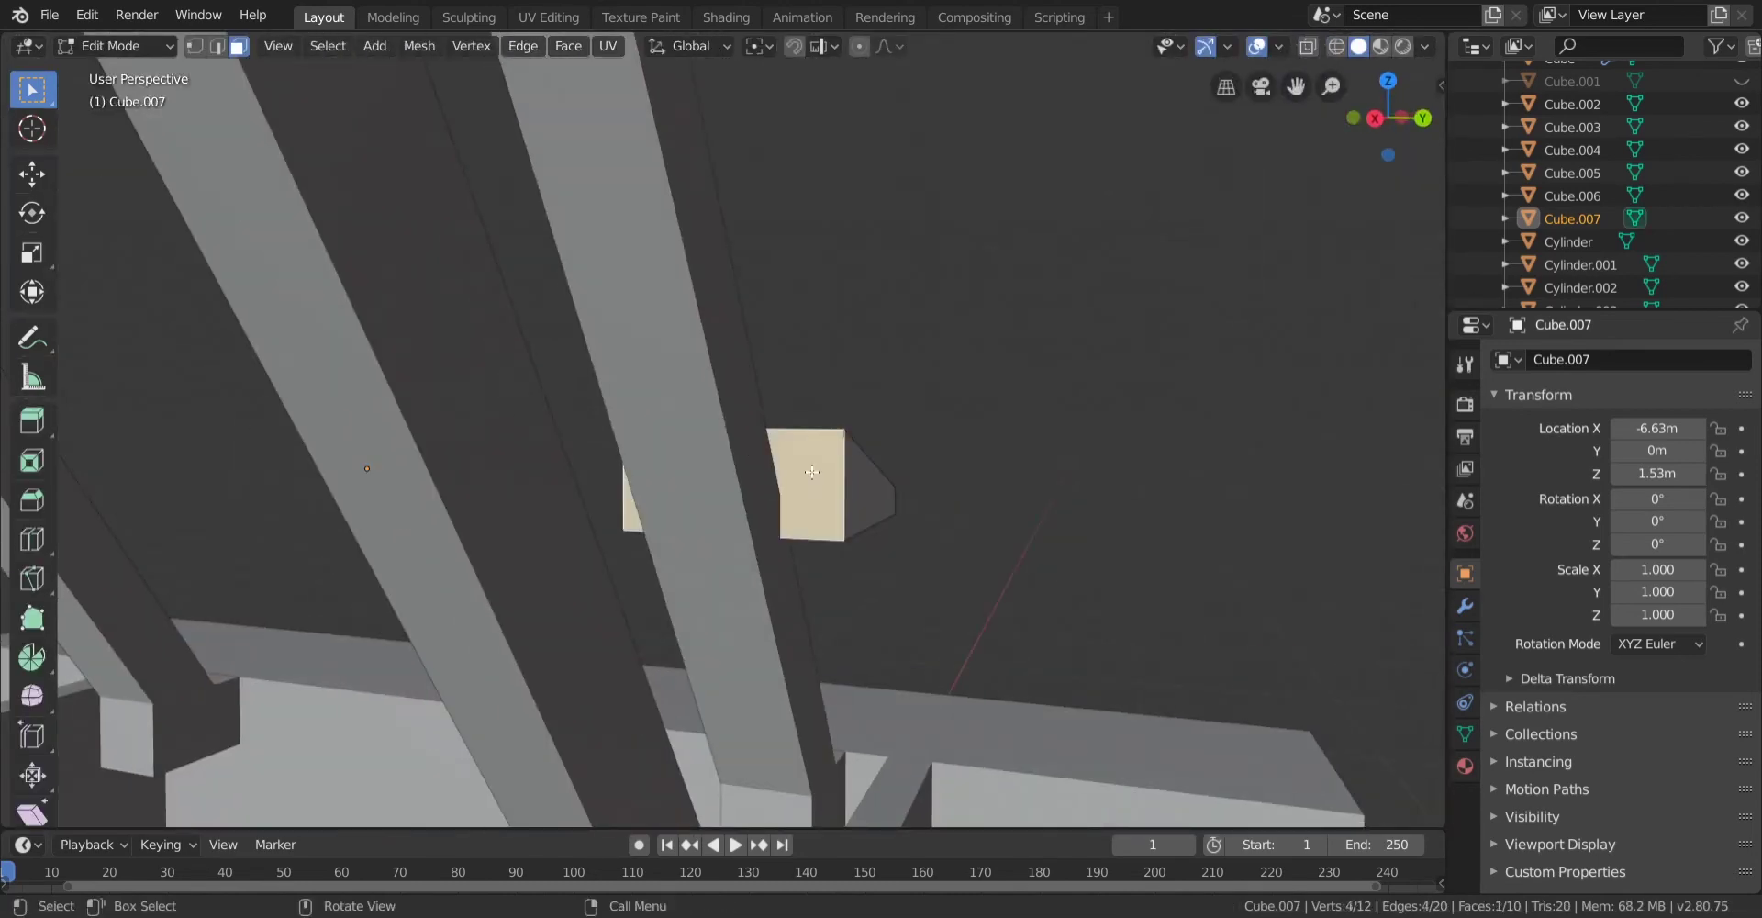
{"action": "middle_click_drag", "start_coordinate": [808, 466], "coordinate": [692, 537]}
{"action": "key", "text": "e"}
{"action": "right_click", "coordinate": [691, 536]}
{"action": "left_click", "coordinate": [332, 775]}
{"action": "left_click", "coordinate": [321, 749]}
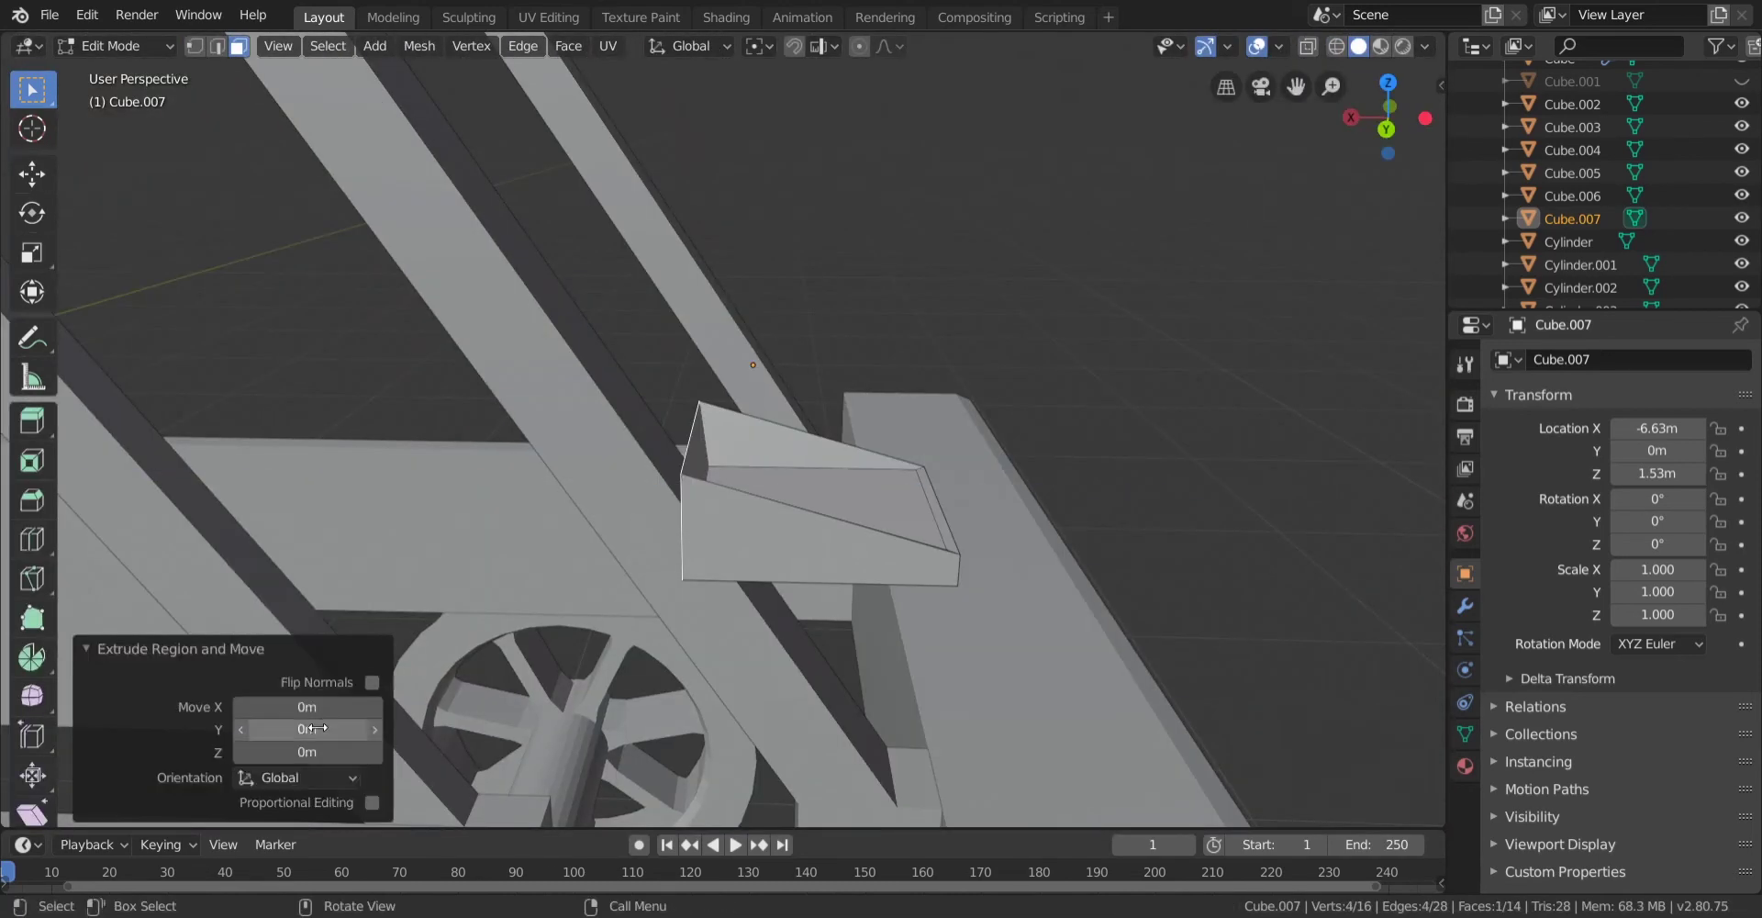
{"action": "left_click_drag", "start_coordinate": [326, 706], "coordinate": [326, 707]}
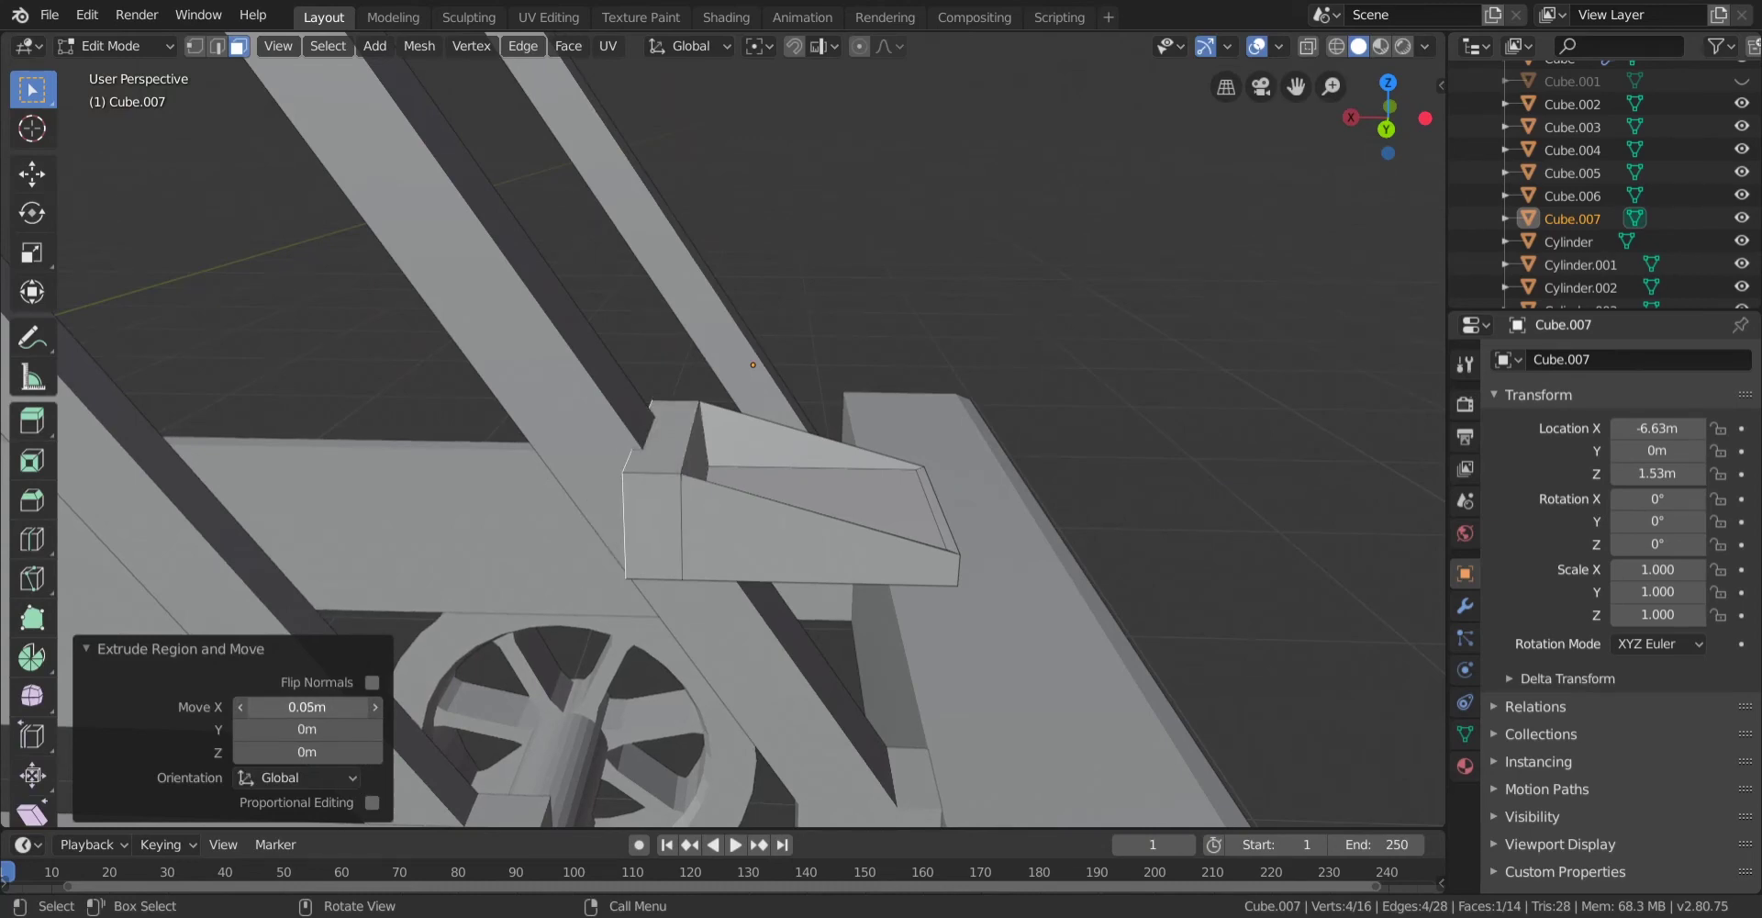
Select the faces at the step's front end in wireframe and shift them slightly along X.
{"action": "key", "text": "Tab"}
{"action": "middle_click_drag", "start_coordinate": [322, 699], "coordinate": [881, 486]}
{"action": "key", "text": "Tab"}
{"action": "key", "text": "alt+z"}
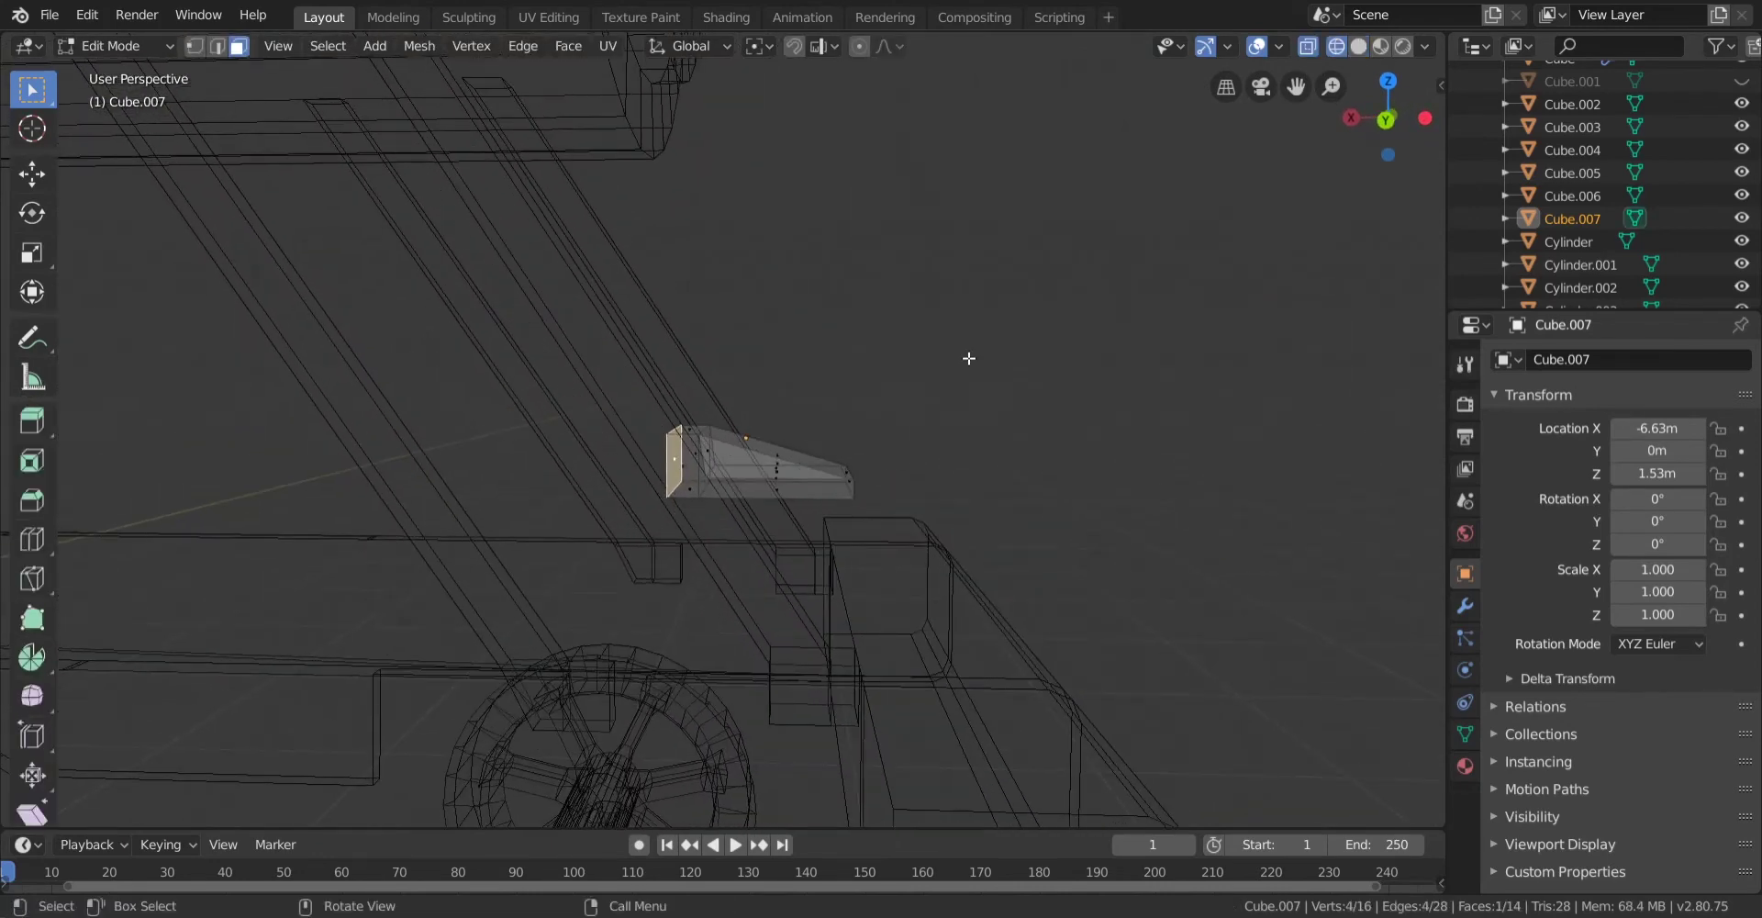
{"action": "left_click_drag", "start_coordinate": [962, 360], "coordinate": [822, 605]}
{"action": "key", "text": "shift+z"}
{"action": "key", "text": "g"}
{"action": "left_click", "coordinate": [912, 587]}
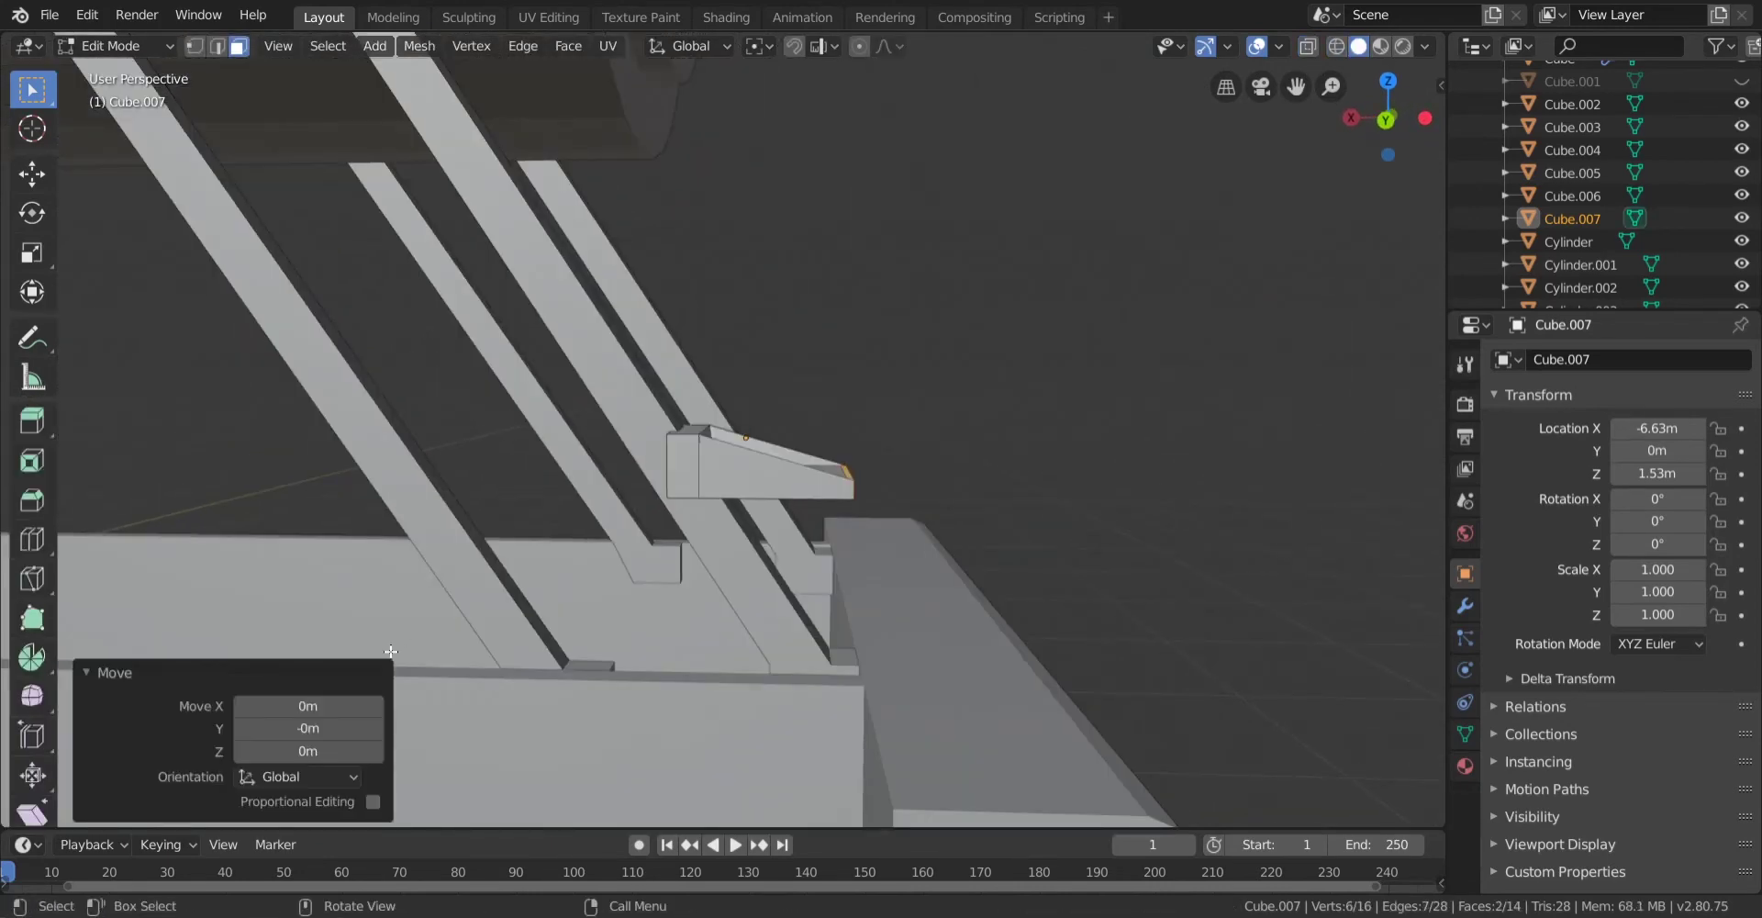
{"action": "left_click_drag", "start_coordinate": [303, 705], "coordinate": [316, 705]}
{"action": "middle_click_drag", "start_coordinate": [598, 524], "coordinate": [485, 571]}
{"action": "key", "text": "Tab"}
{"action": "middle_click_drag", "start_coordinate": [723, 491], "coordinate": [642, 527]}
{"action": "scroll", "coordinate": [716, 514], "scroll_direction": "down", "scroll_amount": 3}
{"action": "middle_click_drag", "start_coordinate": [757, 504], "coordinate": [800, 470]}
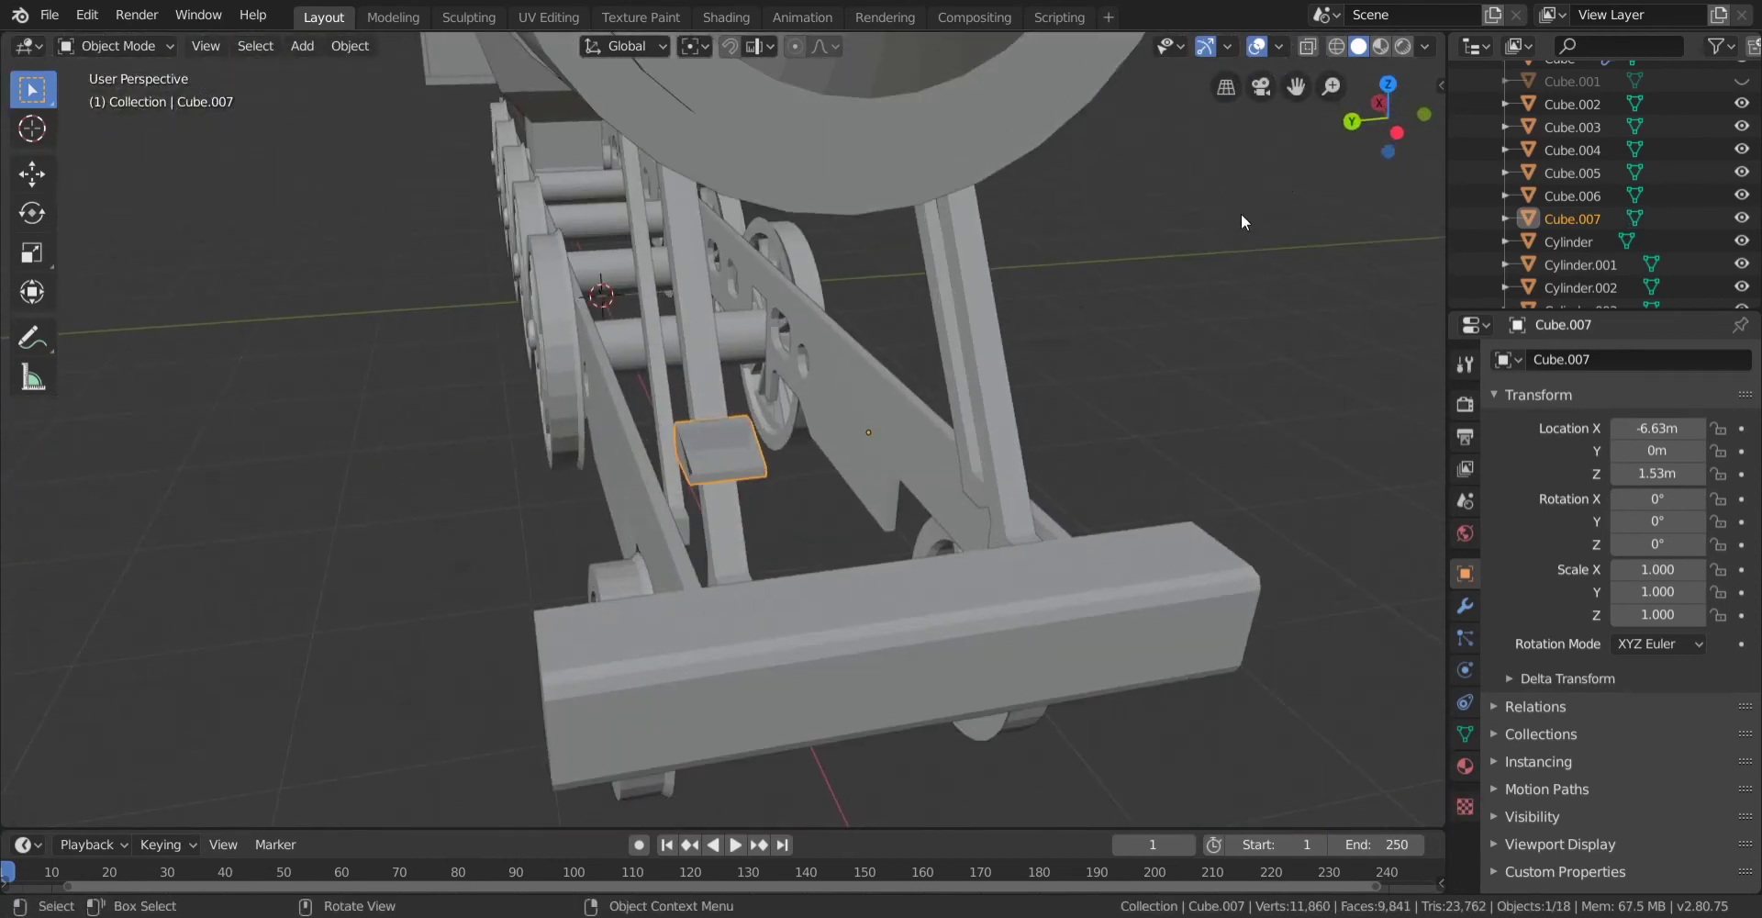
In left view, move the step 0.03 m along Y to center it on the brace.
{"action": "left_click", "coordinate": [1397, 132]}
{"action": "scroll", "coordinate": [779, 576], "scroll_direction": "up", "scroll_amount": 4}
{"action": "key", "text": "g"}
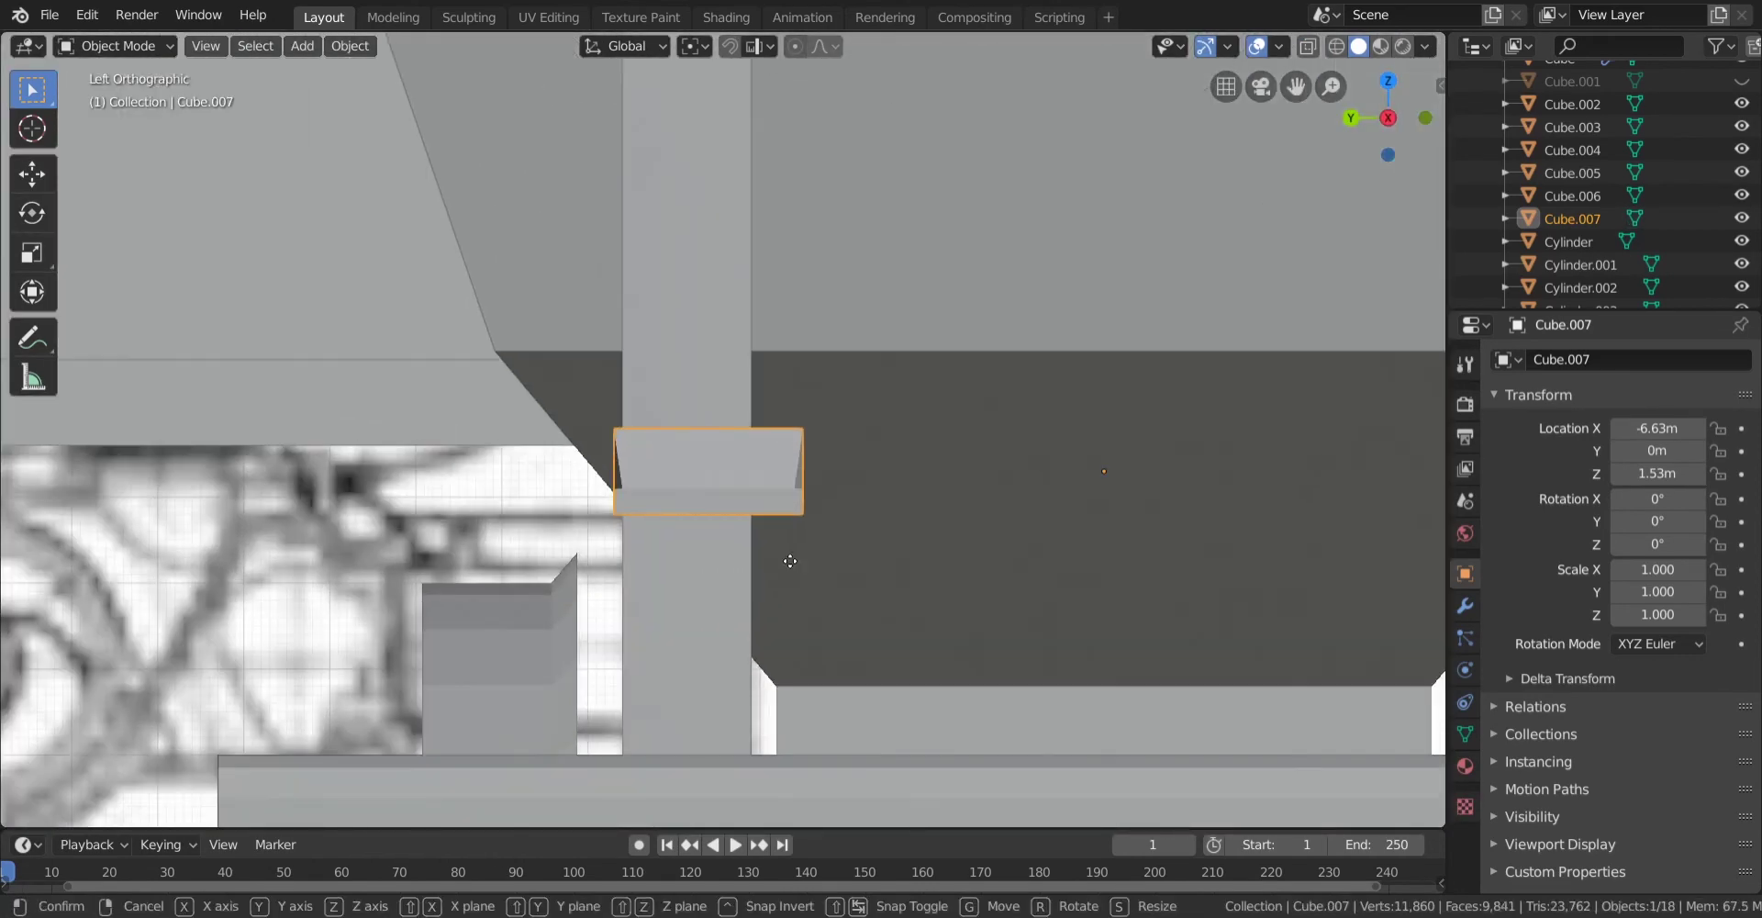
{"action": "left_click", "coordinate": [763, 561]}
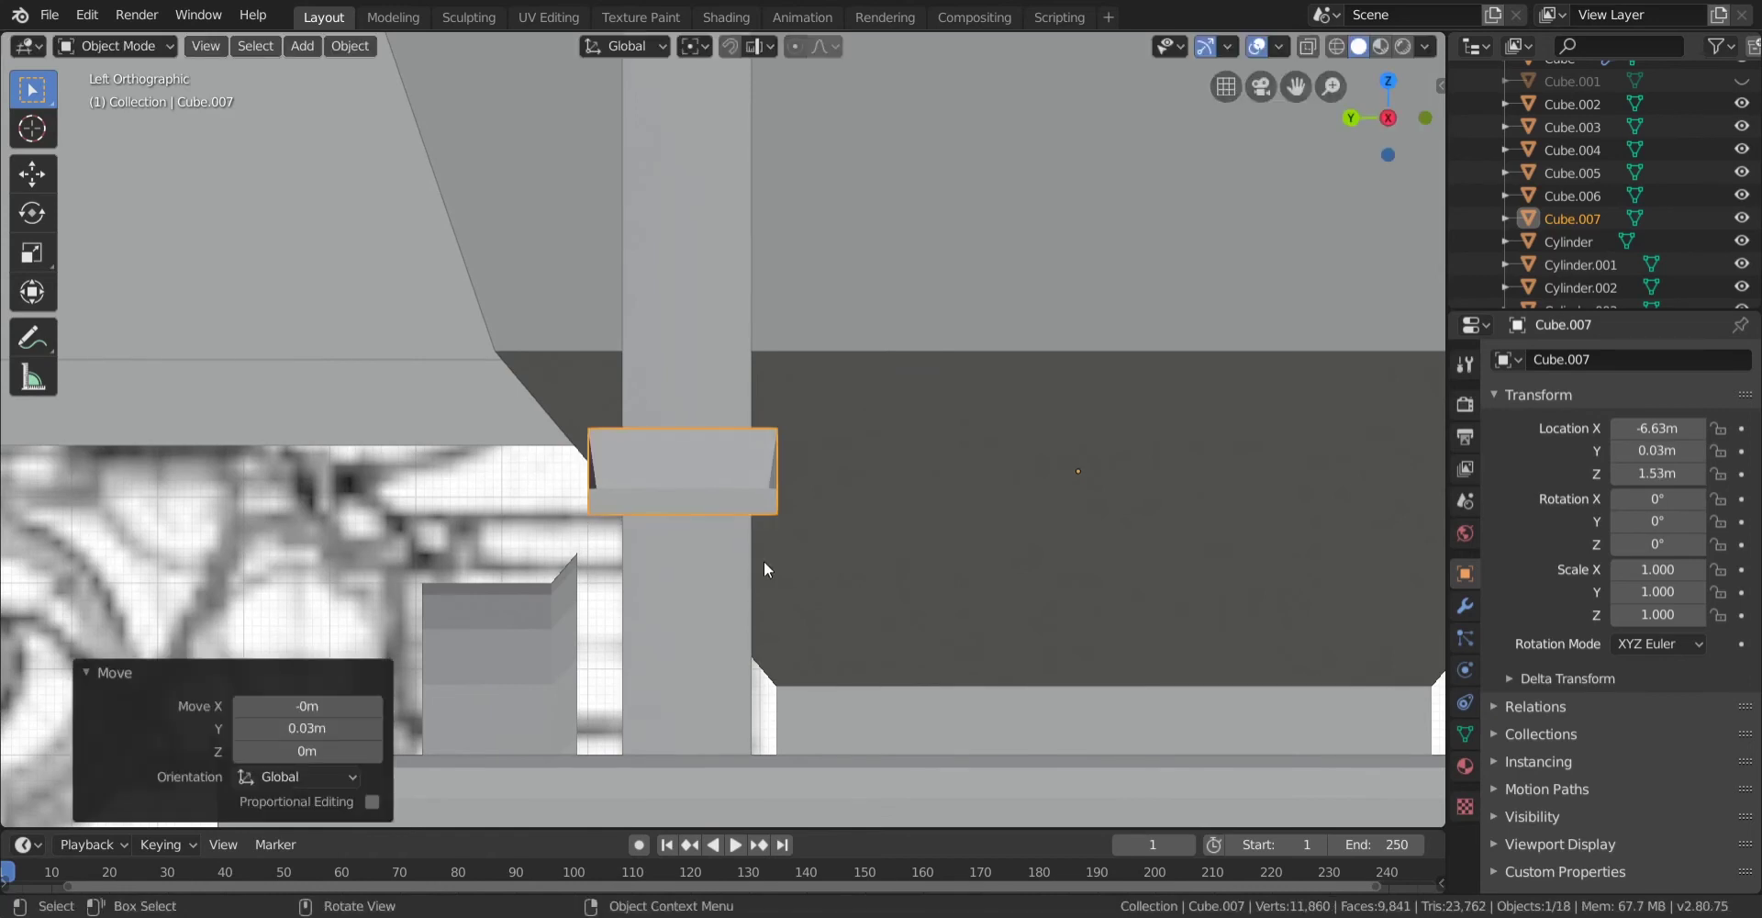
Duplicate the step and offset the copy -0.98 m along Y onto the opposite brace.
{"action": "scroll", "coordinate": [763, 560], "scroll_direction": "down", "scroll_amount": 5}
{"action": "key", "text": "shift+d"}
{"action": "left_click", "coordinate": [974, 542]}
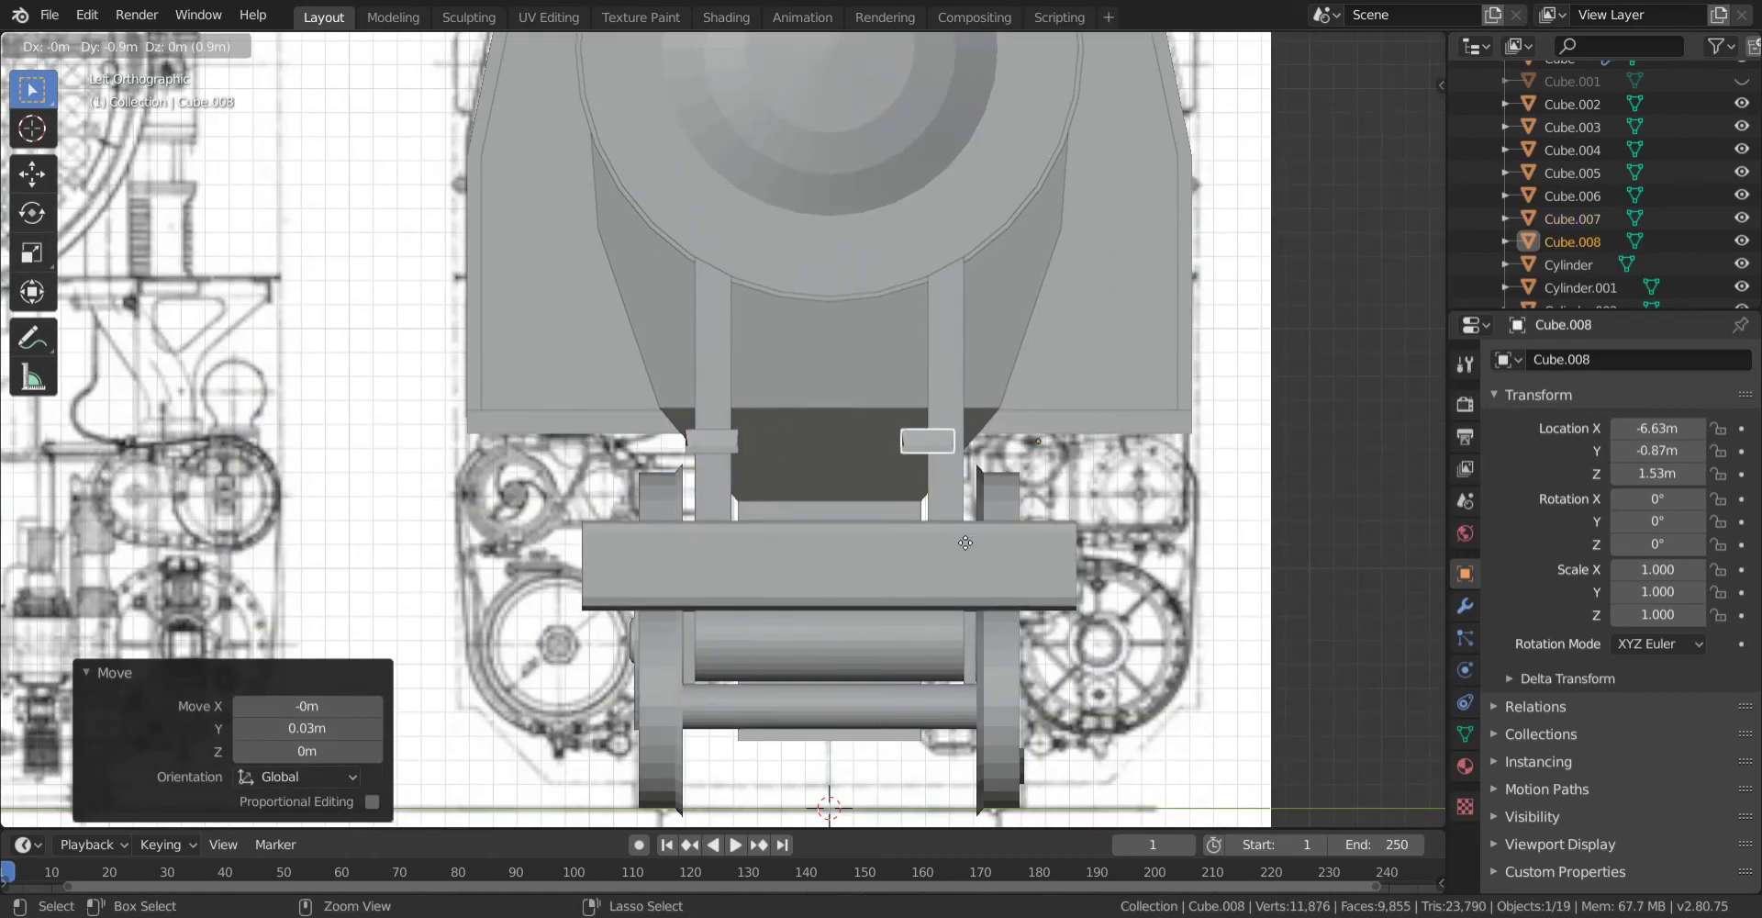
{"action": "left_click", "coordinate": [974, 543]}
{"action": "scroll", "coordinate": [786, 558], "scroll_direction": "up", "scroll_amount": 5}
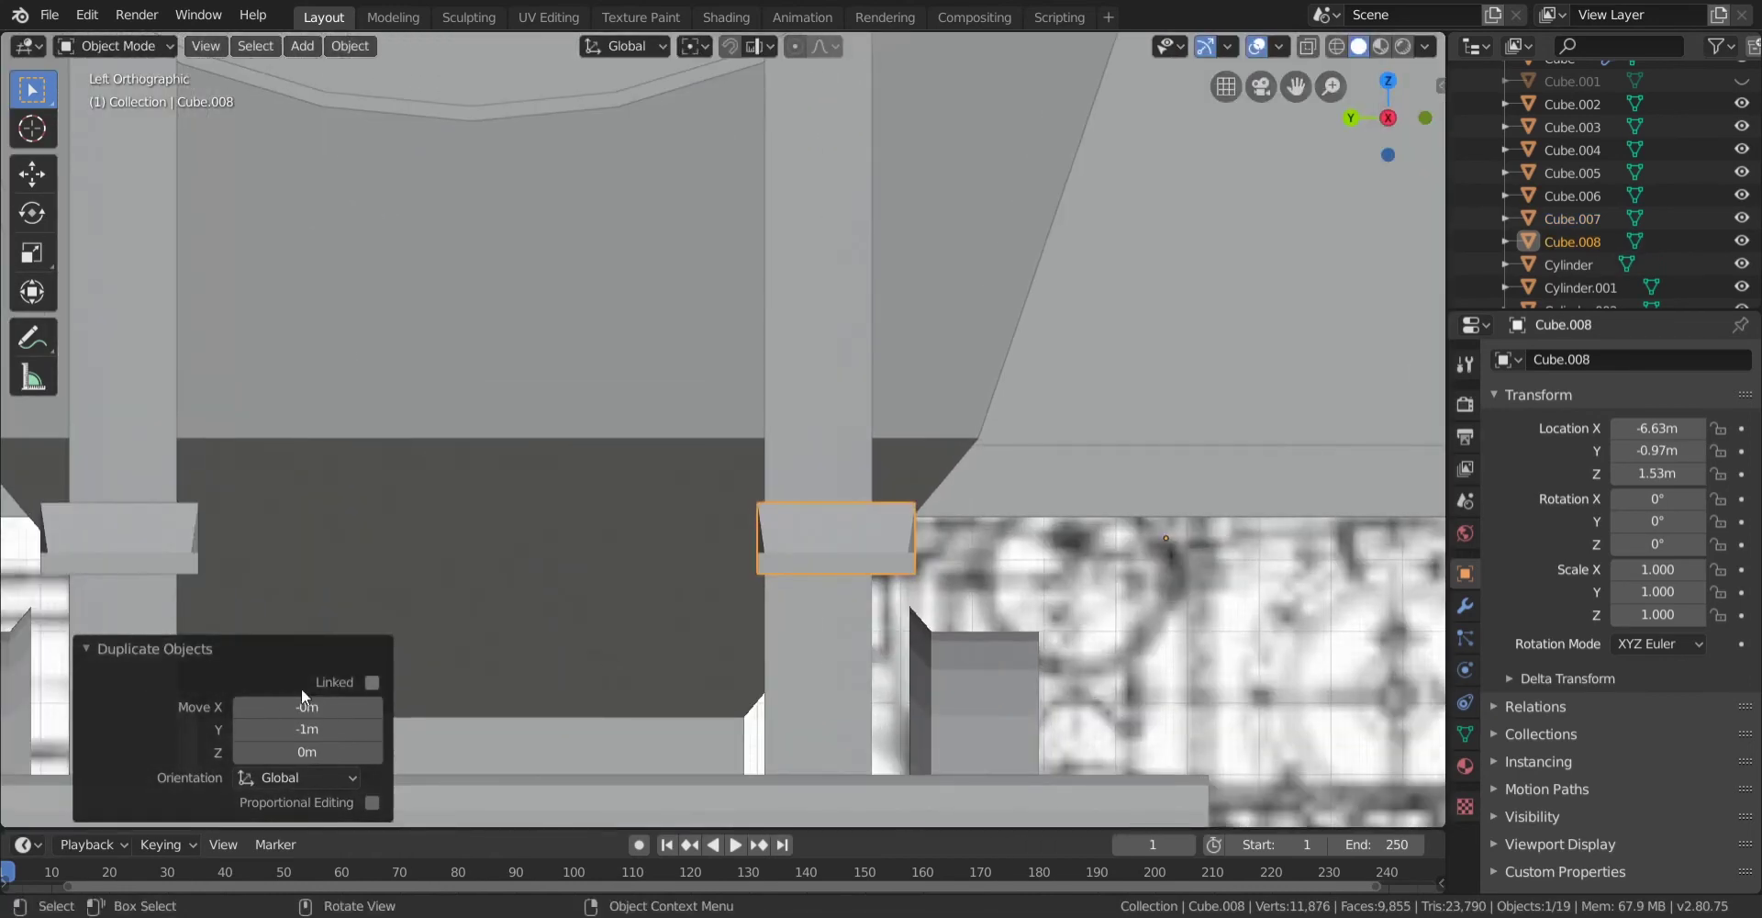
{"action": "left_click", "coordinate": [243, 731]}
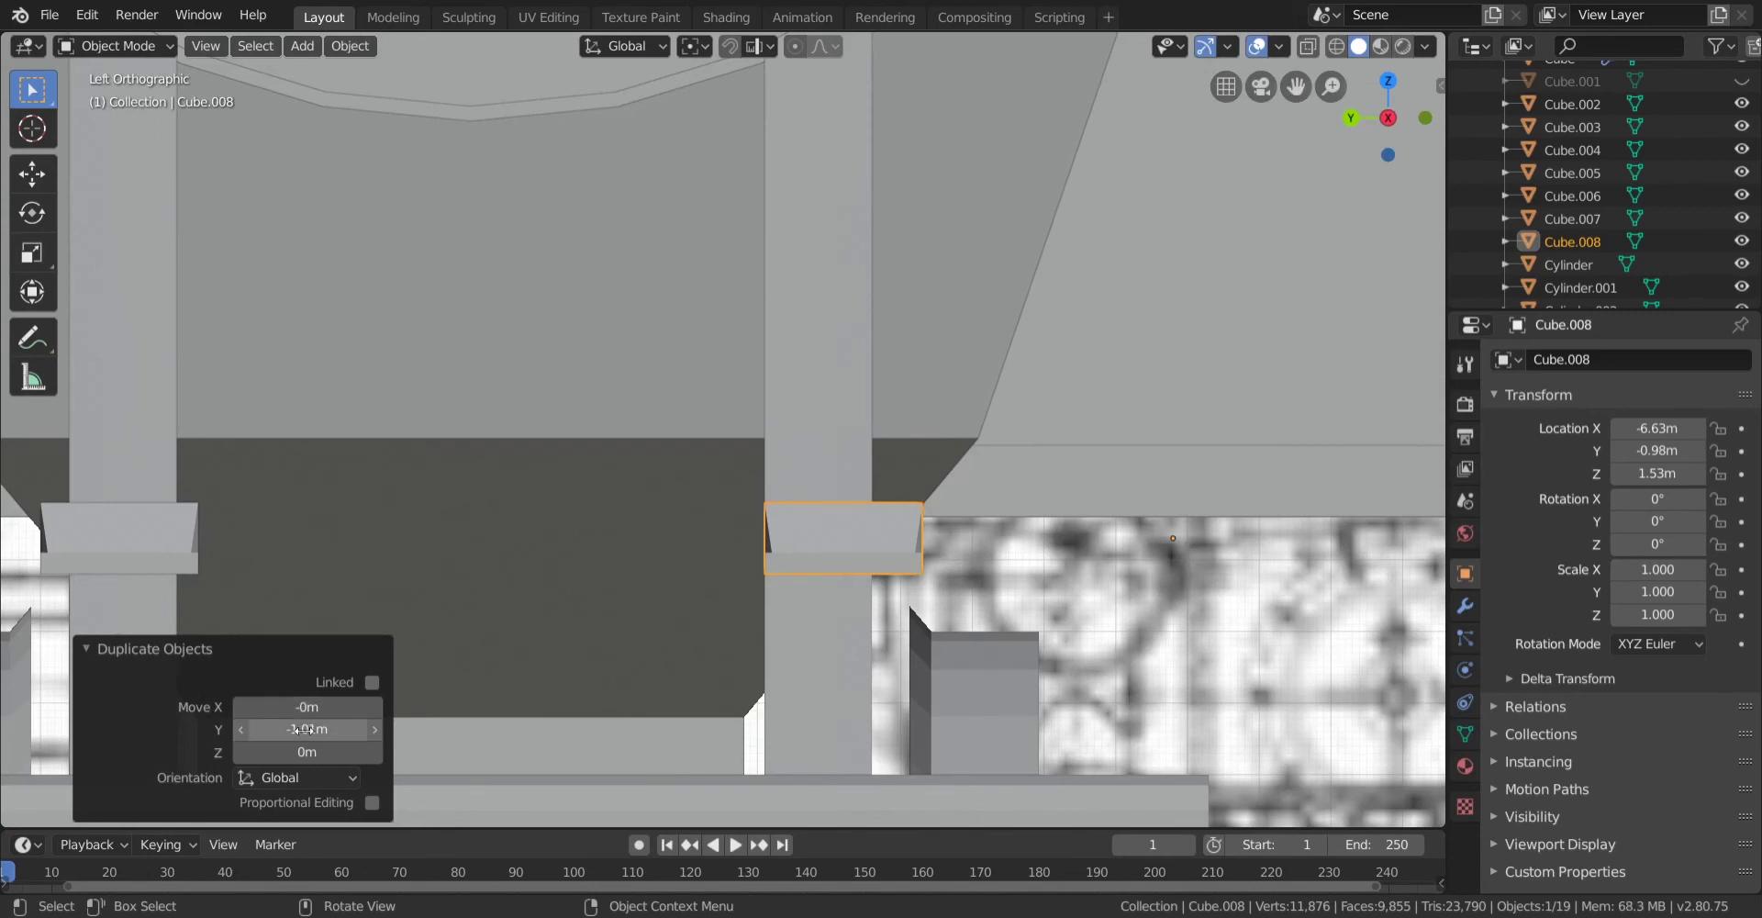
{"action": "left_click", "coordinate": [378, 731]}
{"action": "left_click", "coordinate": [378, 731]}
{"action": "scroll", "coordinate": [565, 569], "scroll_direction": "down", "scroll_amount": 5}
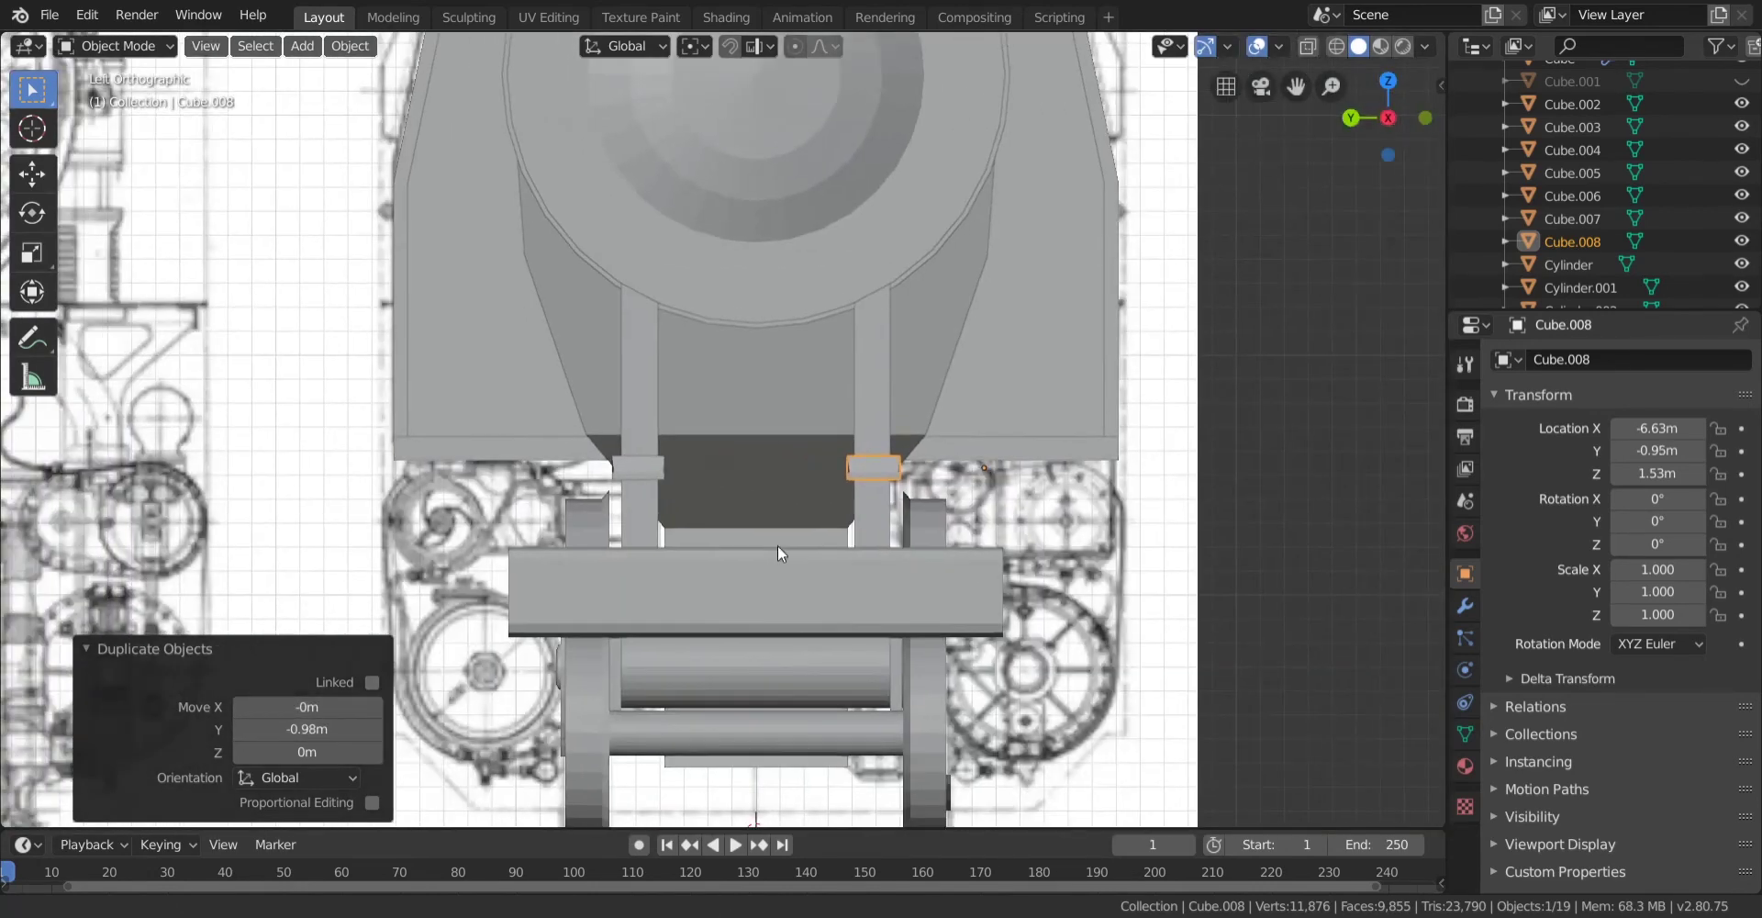
{"action": "scroll", "coordinate": [758, 571], "scroll_direction": "up", "scroll_amount": 5}
{"action": "scroll", "coordinate": [571, 654], "scroll_direction": "down", "scroll_amount": 9}
{"action": "middle_click_drag", "start_coordinate": [688, 537], "coordinate": [854, 523]}
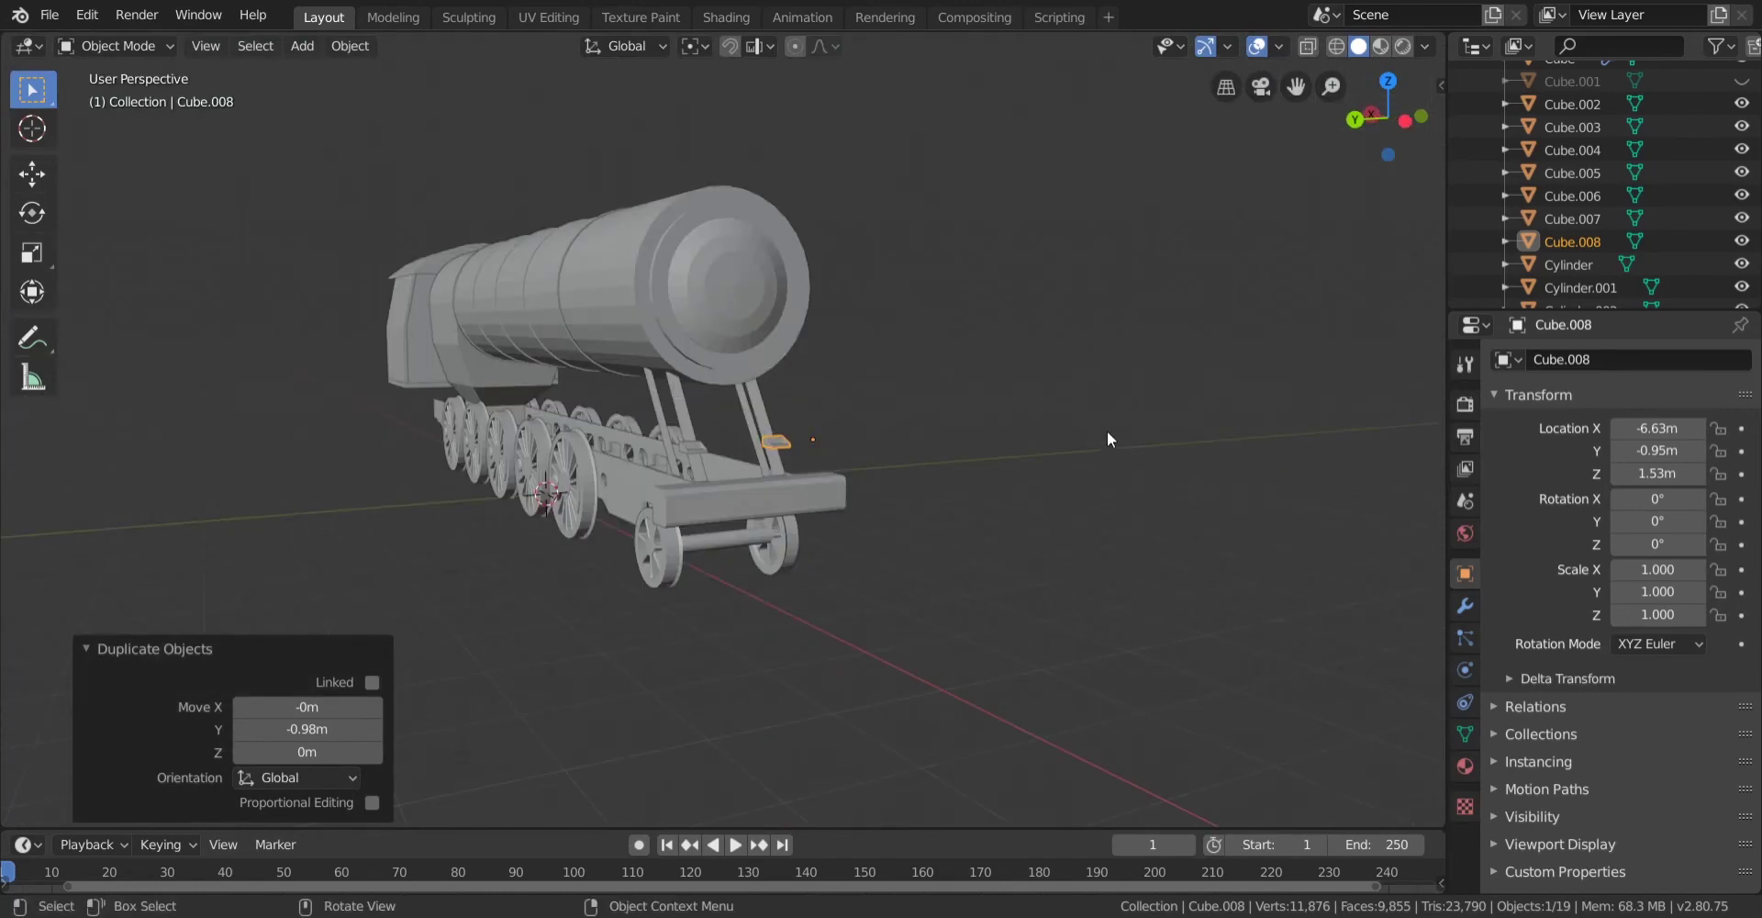
In left view, duplicate the second step and place the copy between the braces, 0.5 m along Y and 0.3 m along Z.
{"action": "left_click", "coordinate": [1107, 432]}
{"action": "scroll", "coordinate": [1106, 431], "scroll_direction": "up", "scroll_amount": 4}
{"action": "middle_click_drag", "start_coordinate": [1101, 445], "coordinate": [1082, 466]}
{"action": "scroll", "coordinate": [1027, 487], "scroll_direction": "up", "scroll_amount": 2}
{"action": "middle_click_drag", "start_coordinate": [963, 514], "coordinate": [1008, 547]}
{"action": "left_click", "coordinate": [934, 460]}
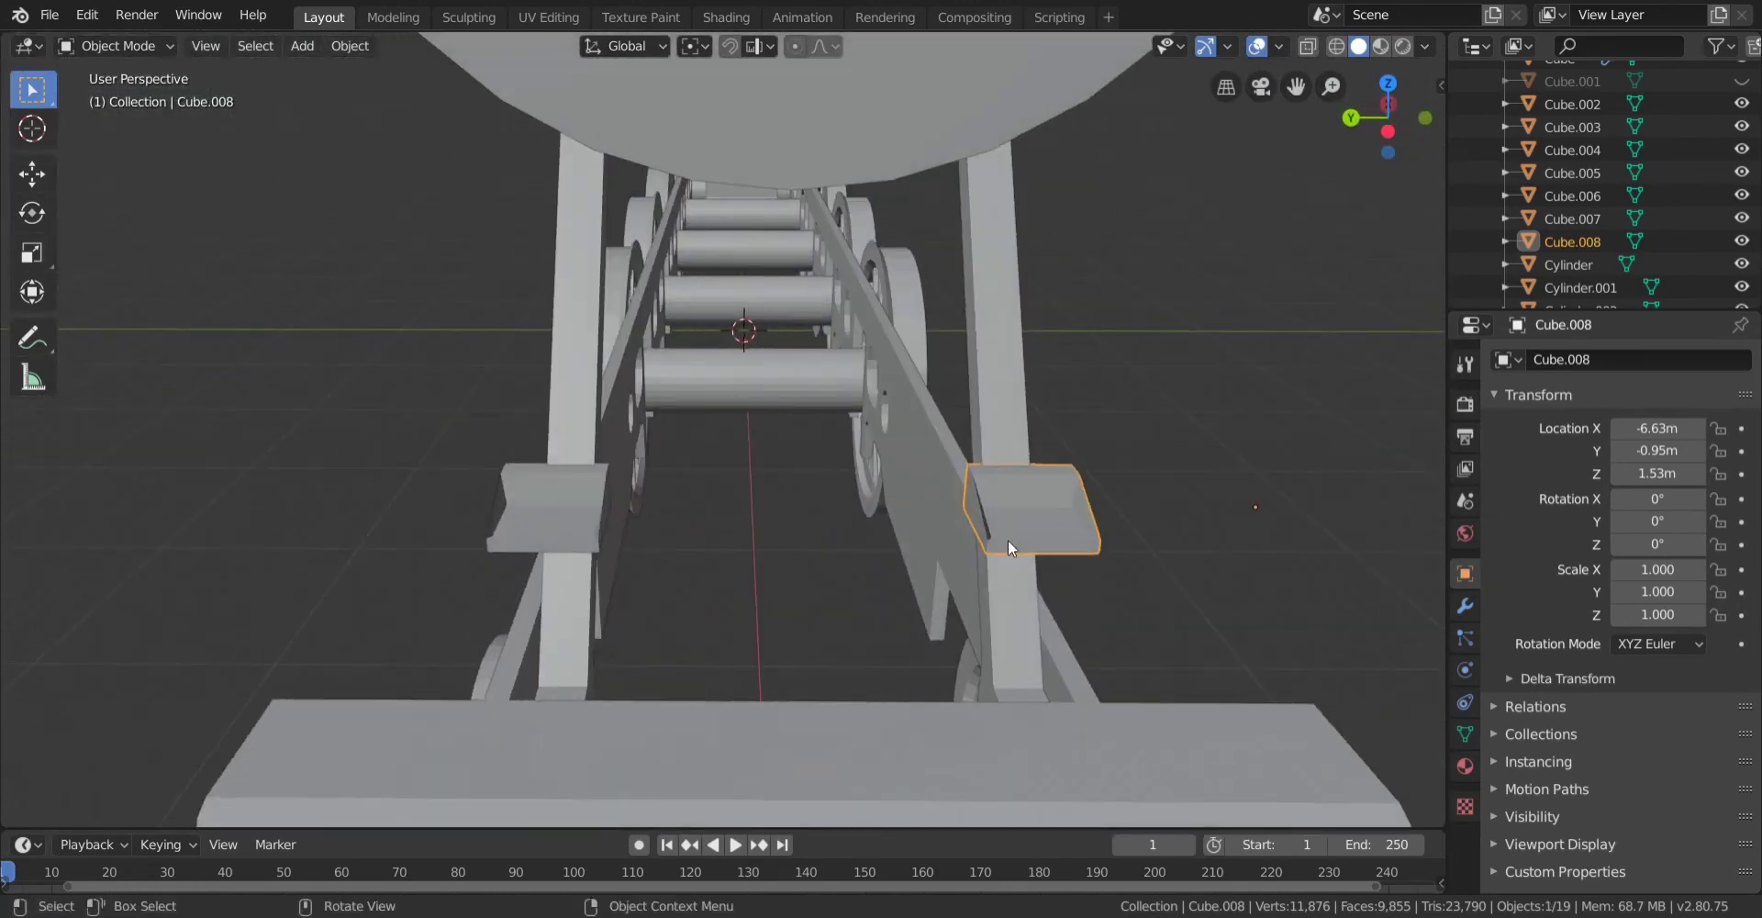
{"action": "left_click", "coordinate": [1387, 131]}
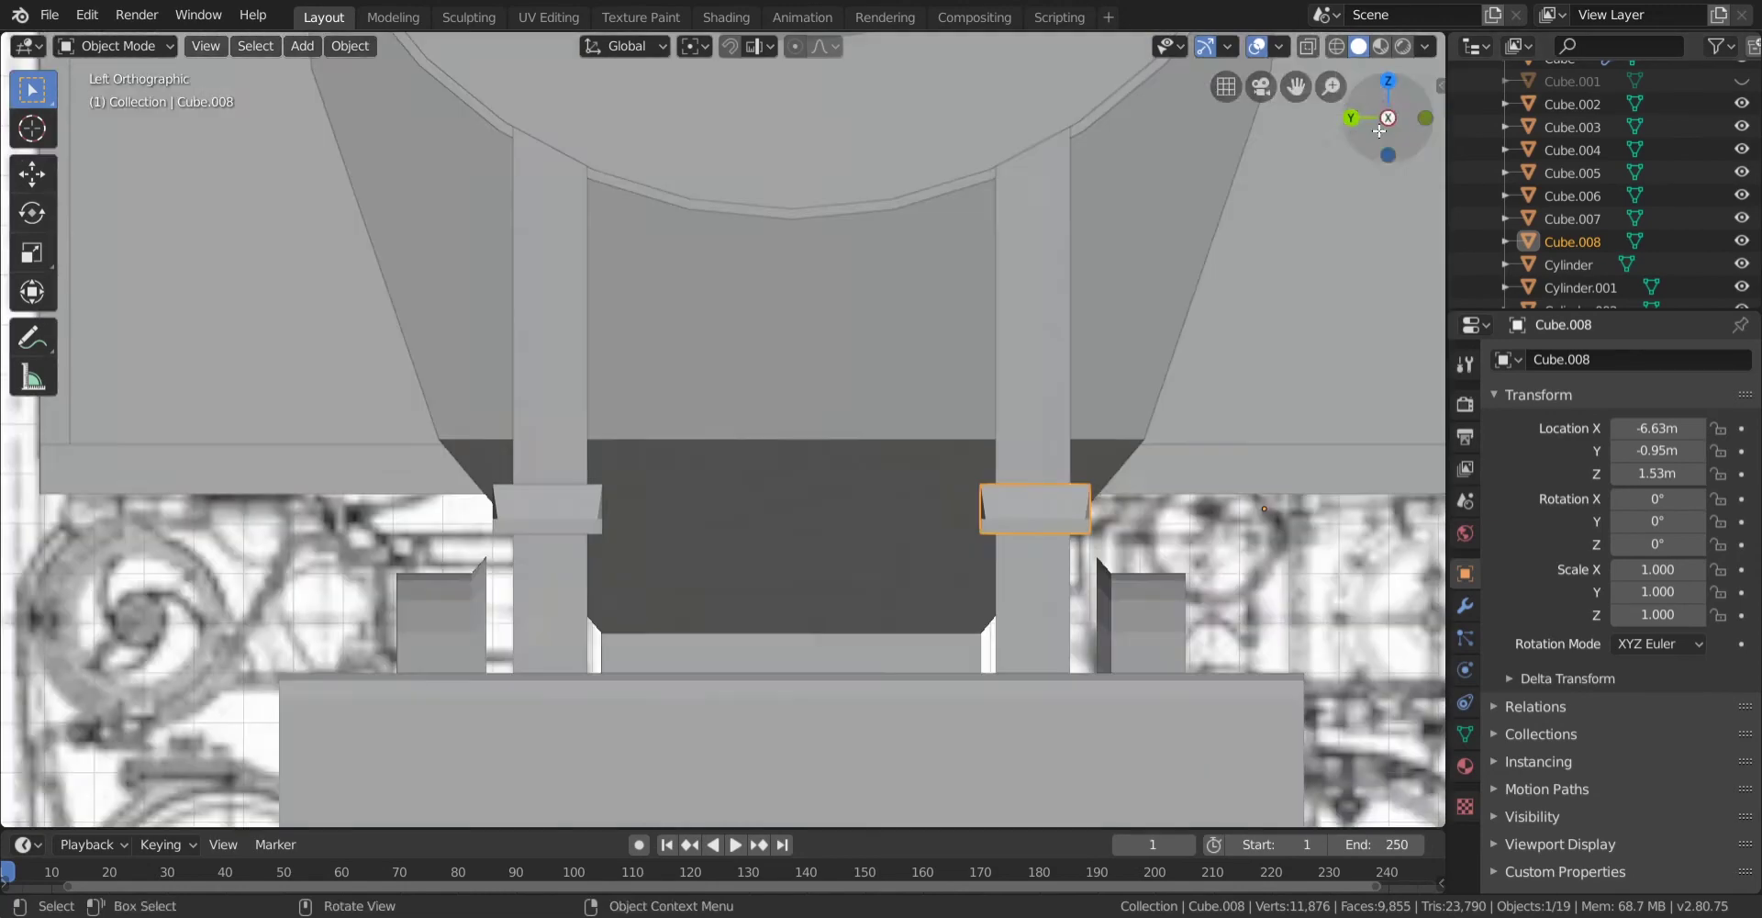
{"action": "key", "text": "shift+d"}
{"action": "left_click", "coordinate": [912, 378]}
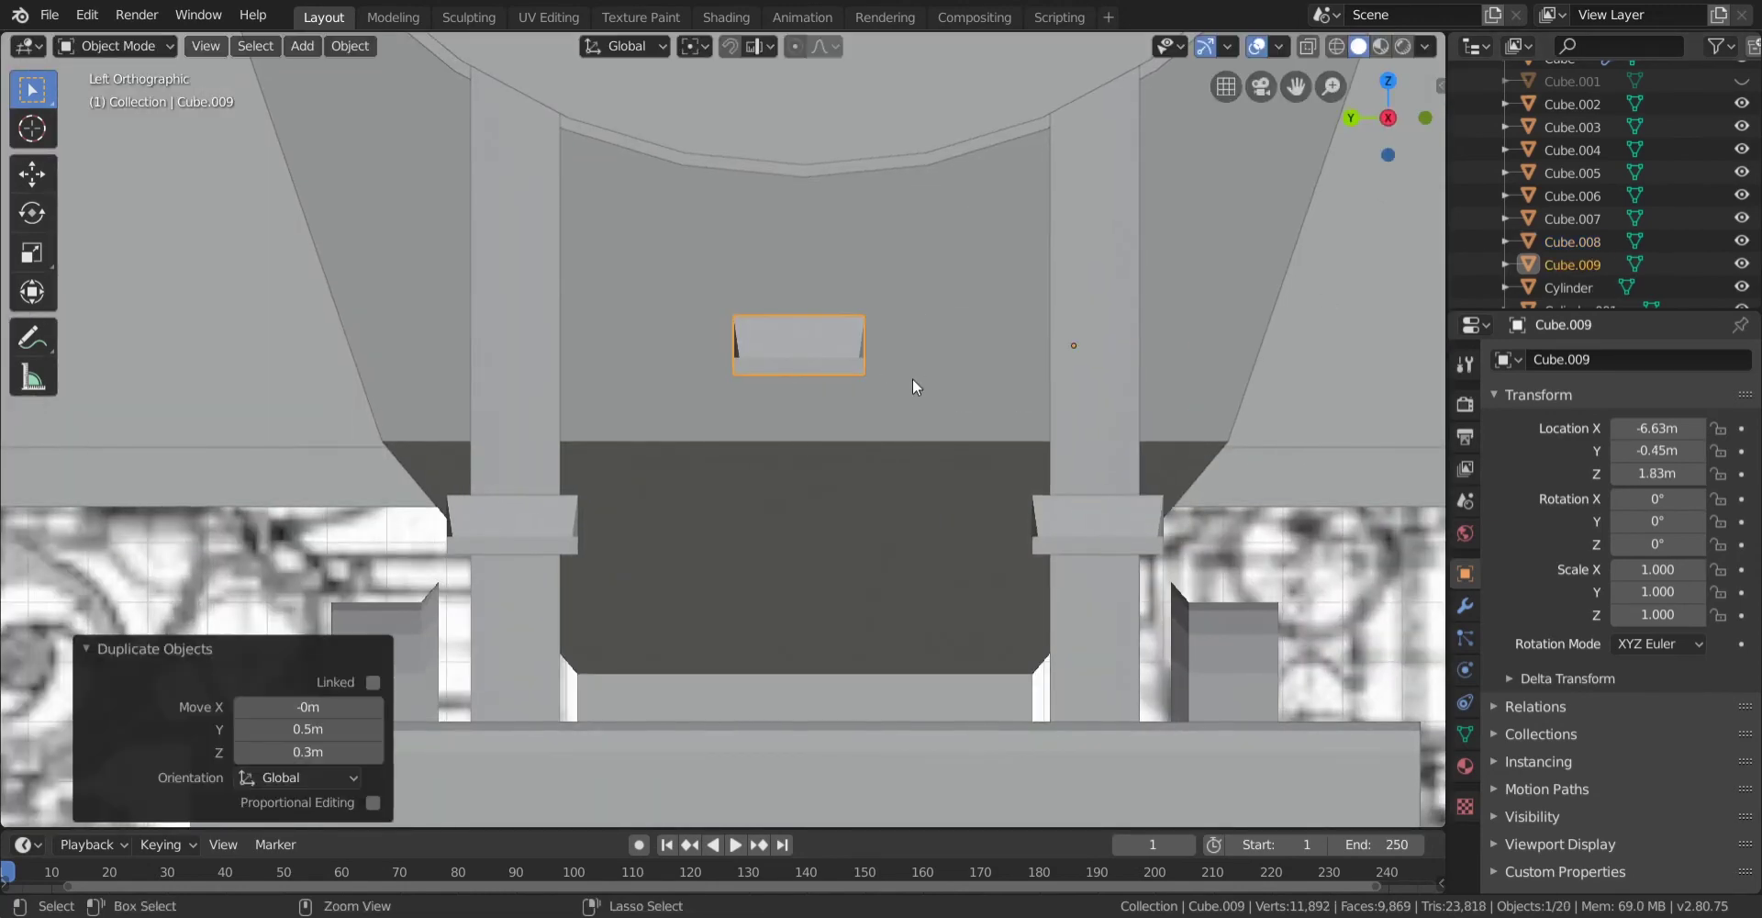
Center the new copy between the braces in wireframe by setting its Y offset to 0.49 m.
{"action": "scroll", "coordinate": [909, 414], "scroll_direction": "up", "scroll_amount": 2}
{"action": "key", "text": "z"}
{"action": "left_click", "coordinate": [727, 389]}
{"action": "scroll", "coordinate": [740, 449], "scroll_direction": "up", "scroll_amount": 3}
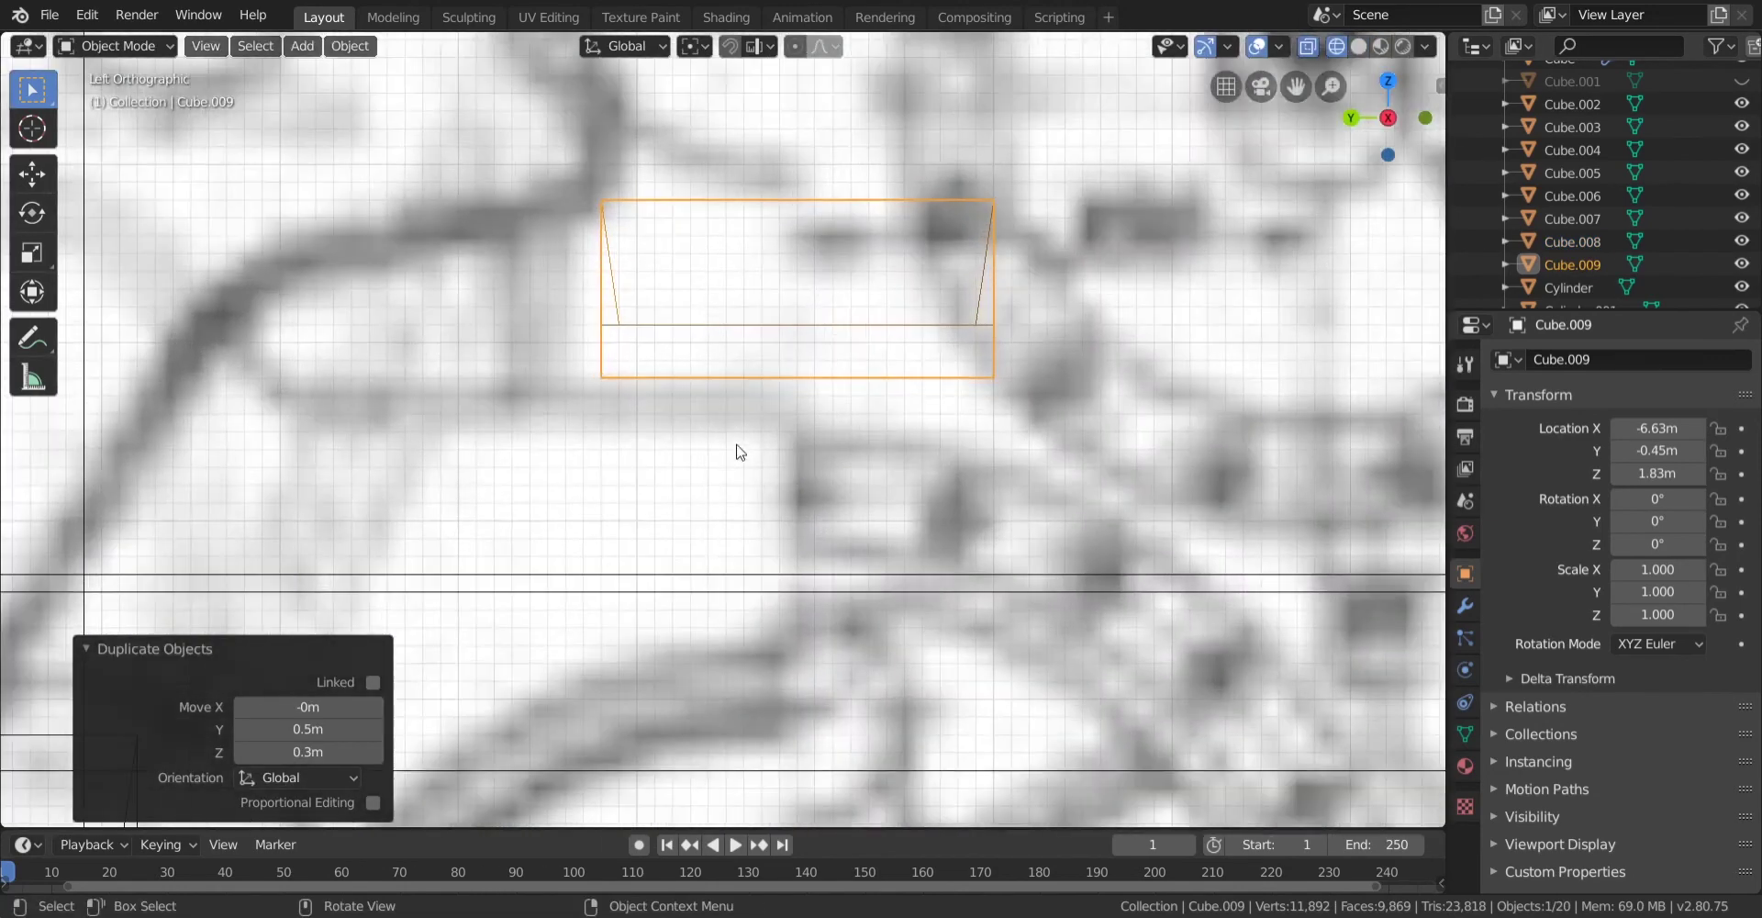
{"action": "middle_click_drag", "start_coordinate": [740, 448], "coordinate": [647, 562], "text": "shift"}
{"action": "scroll", "coordinate": [688, 511], "scroll_direction": "down", "scroll_amount": 4}
{"action": "scroll", "coordinate": [694, 521], "scroll_direction": "up", "scroll_amount": 2}
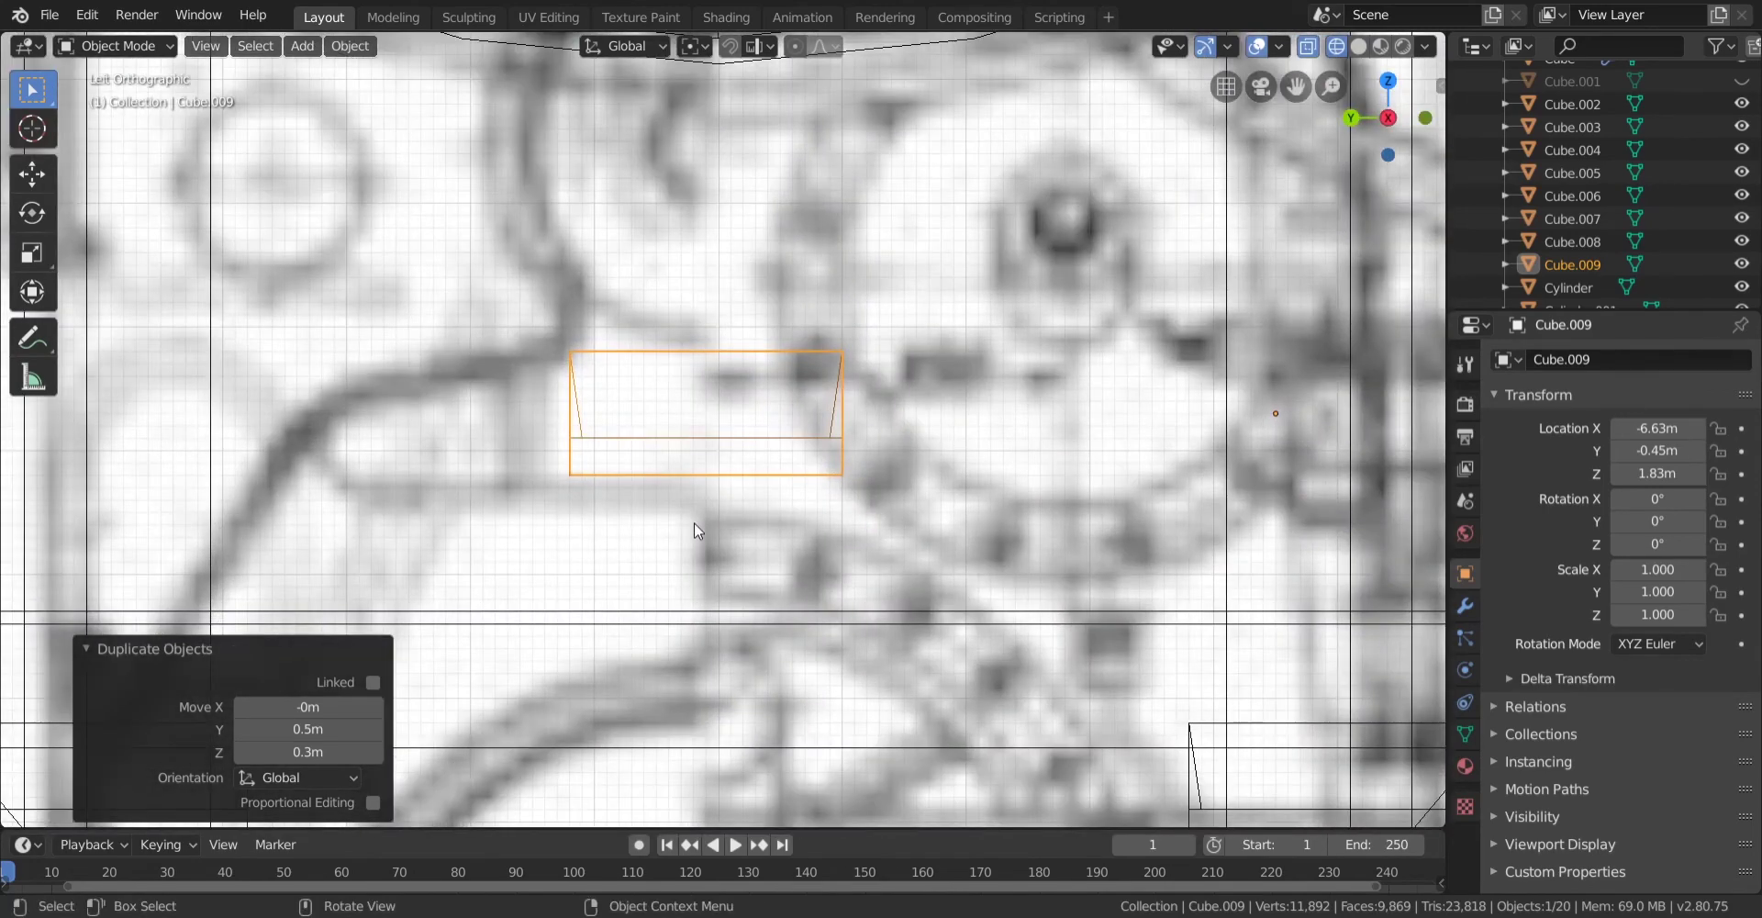
{"action": "scroll", "coordinate": [694, 521], "scroll_direction": "up", "scroll_amount": 2}
{"action": "left_click", "coordinate": [244, 729]}
{"action": "scroll", "coordinate": [569, 395], "scroll_direction": "down", "scroll_amount": 7}
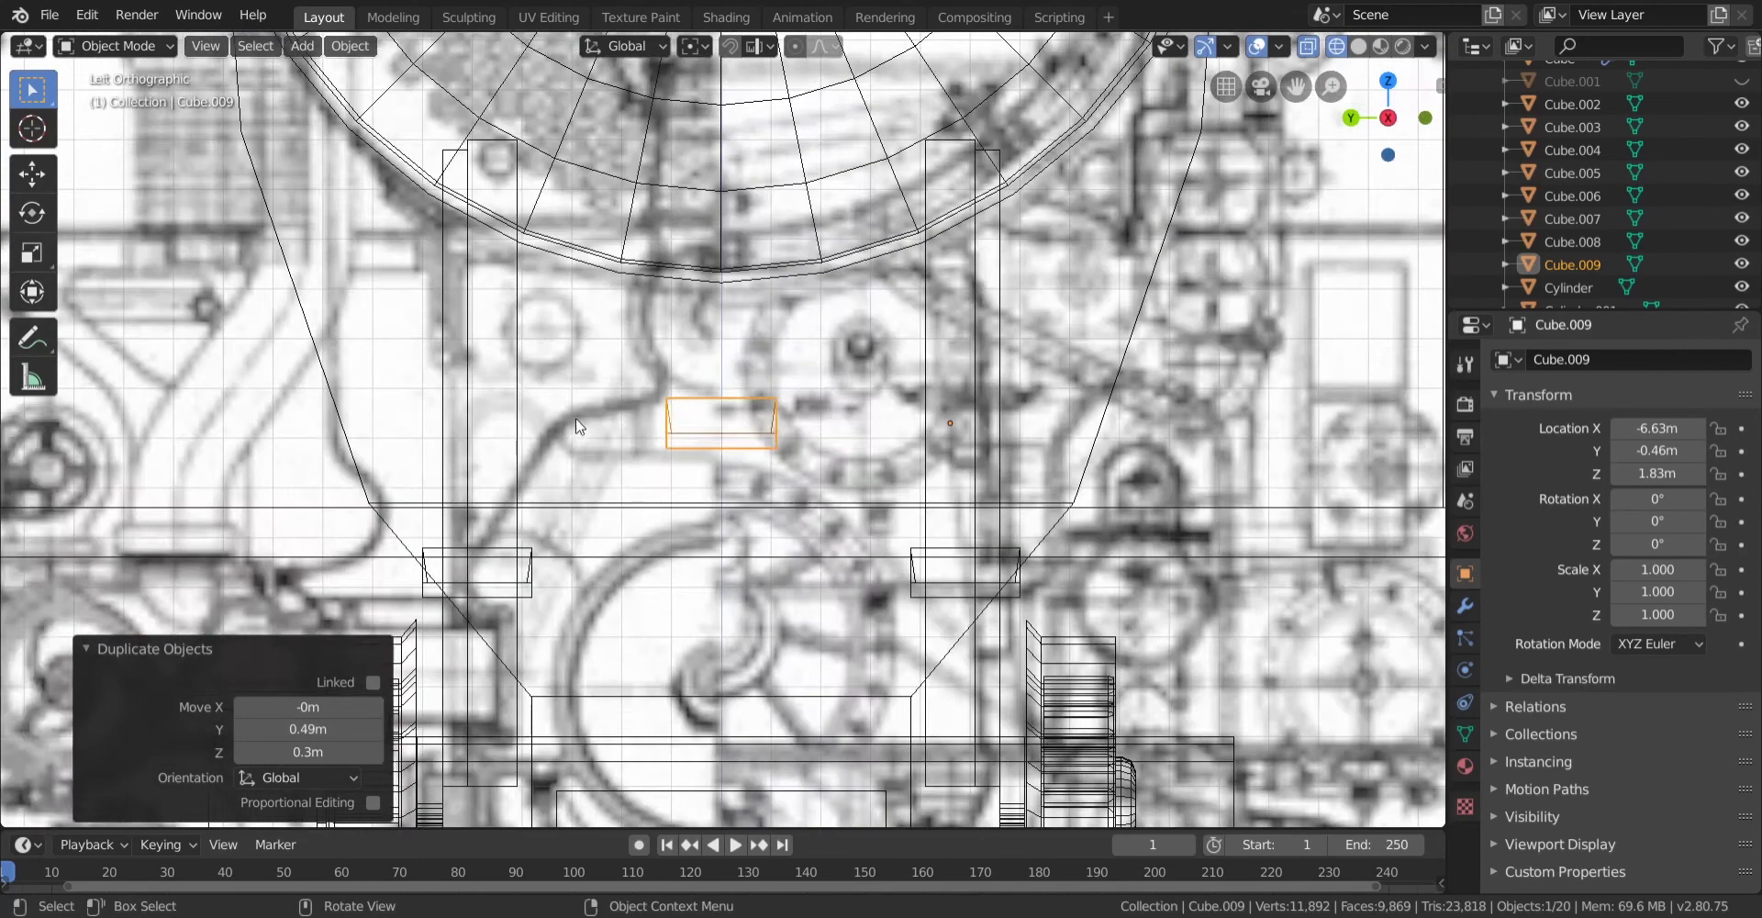
Select the middle copy's positive-Y end and move it 0.48 m along Y past the brace.
{"action": "key", "text": "Tab"}
{"action": "left_click_drag", "start_coordinate": [598, 318], "coordinate": [719, 504]}
{"action": "left_click_drag", "start_coordinate": [675, 554], "coordinate": [692, 504]}
{"action": "key", "text": "shift+z"}
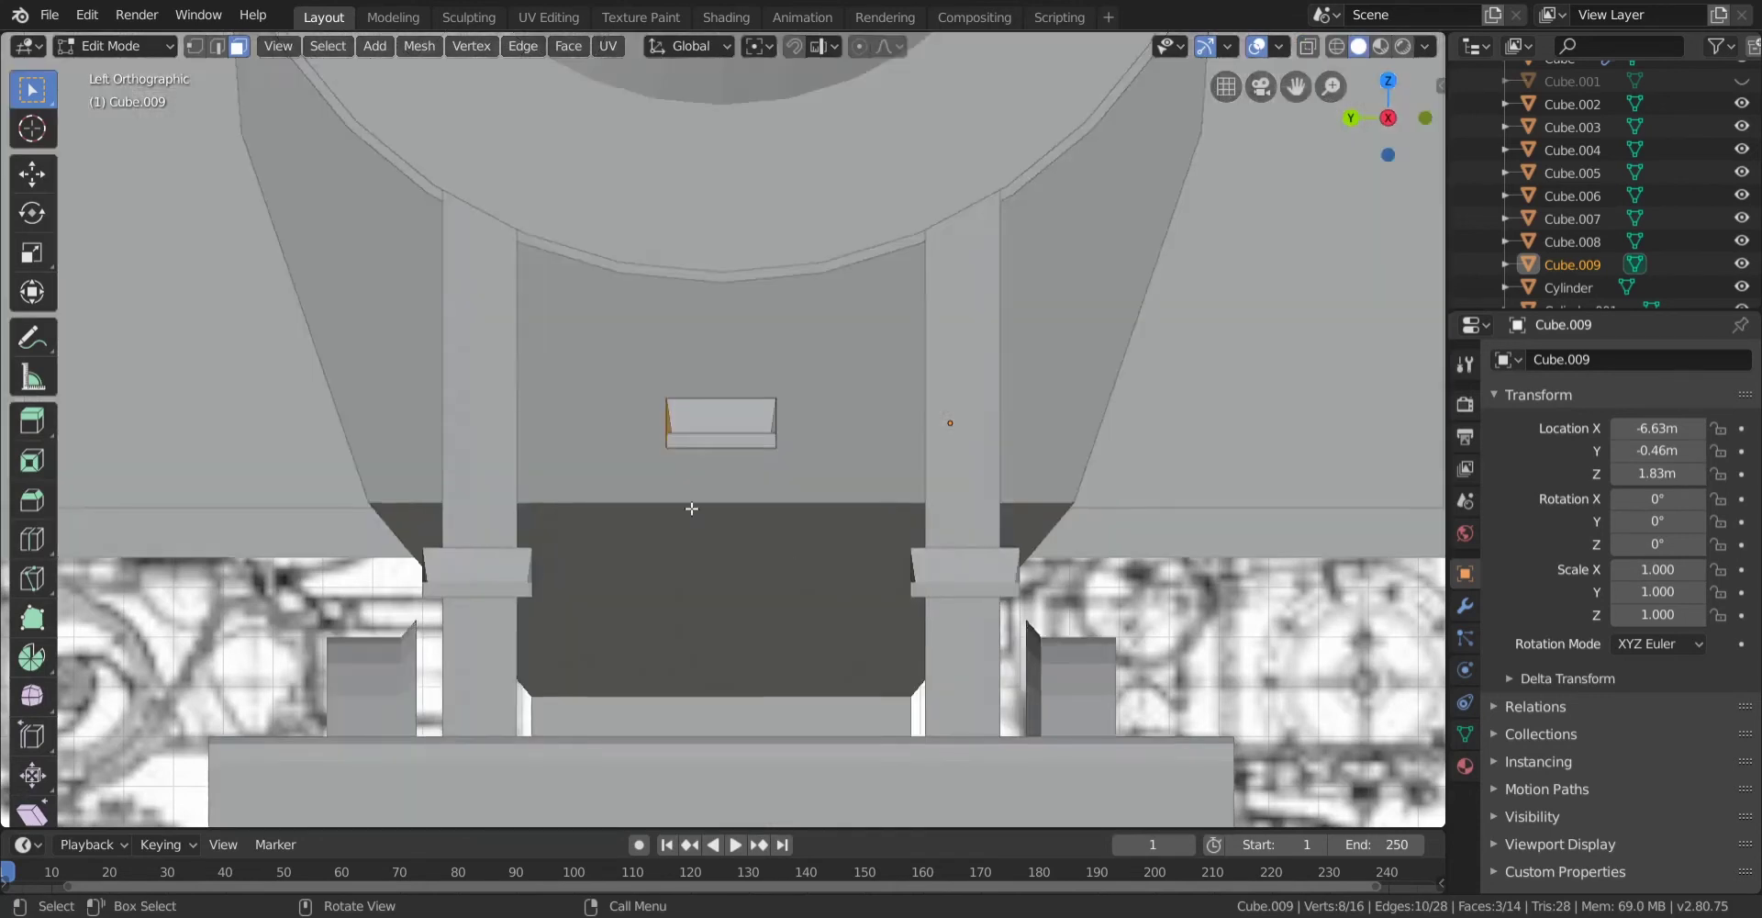
{"action": "scroll", "coordinate": [690, 503], "scroll_direction": "up", "scroll_amount": 4}
{"action": "key", "text": "g"}
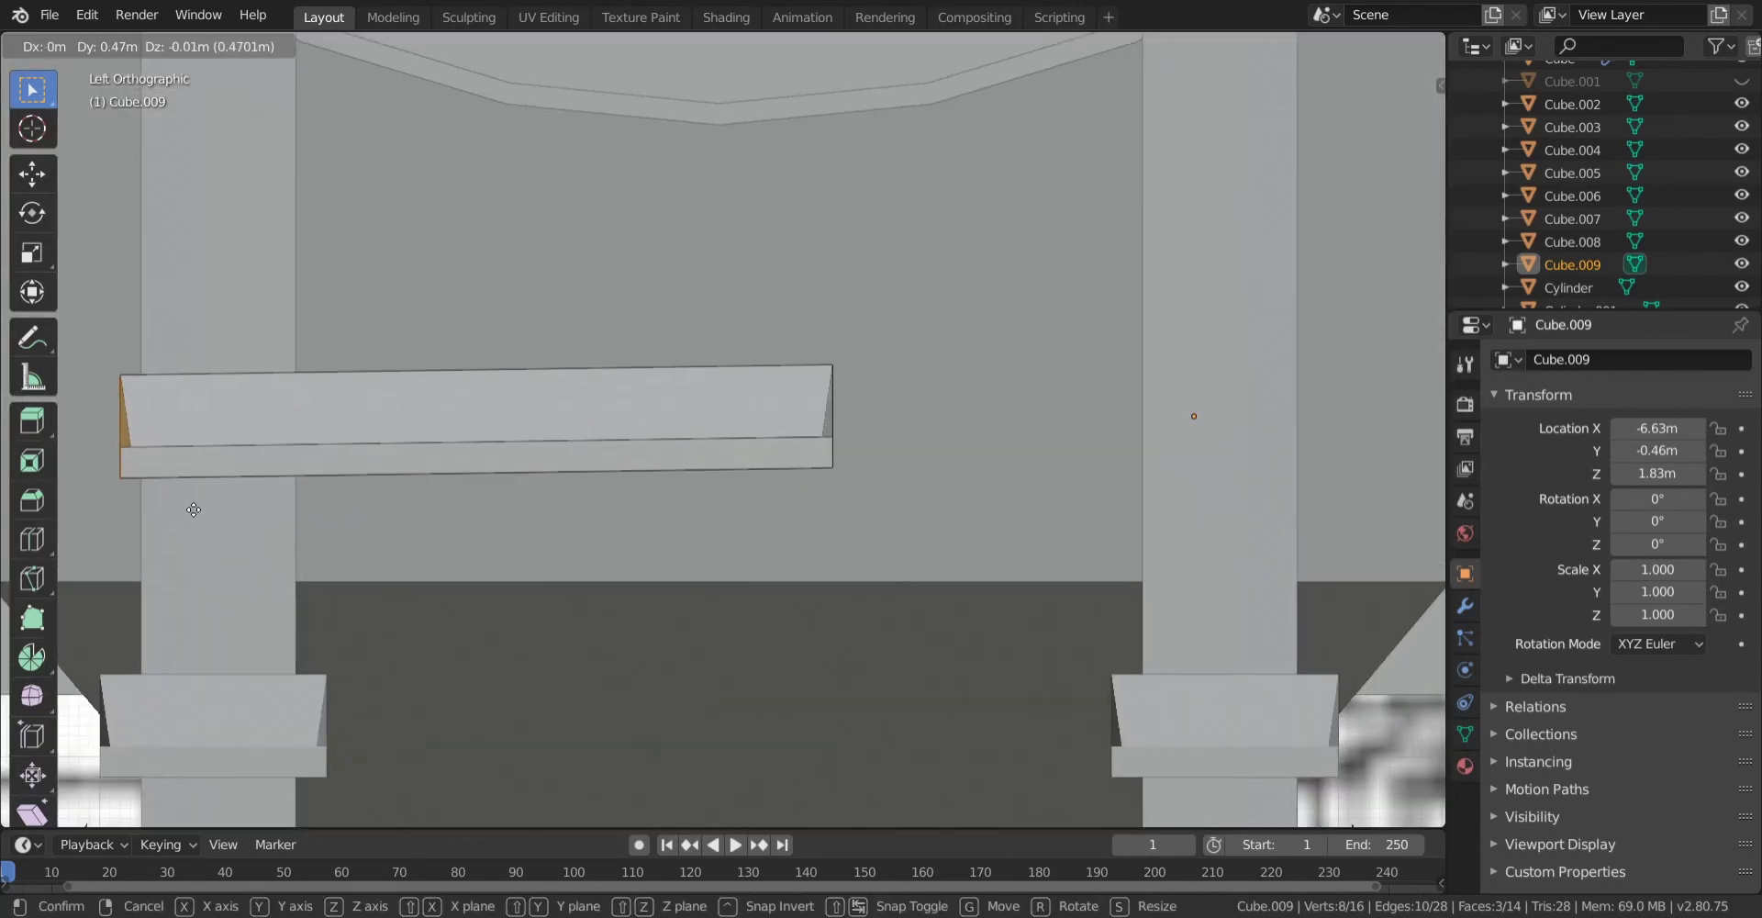
{"action": "left_click", "coordinate": [184, 506]}
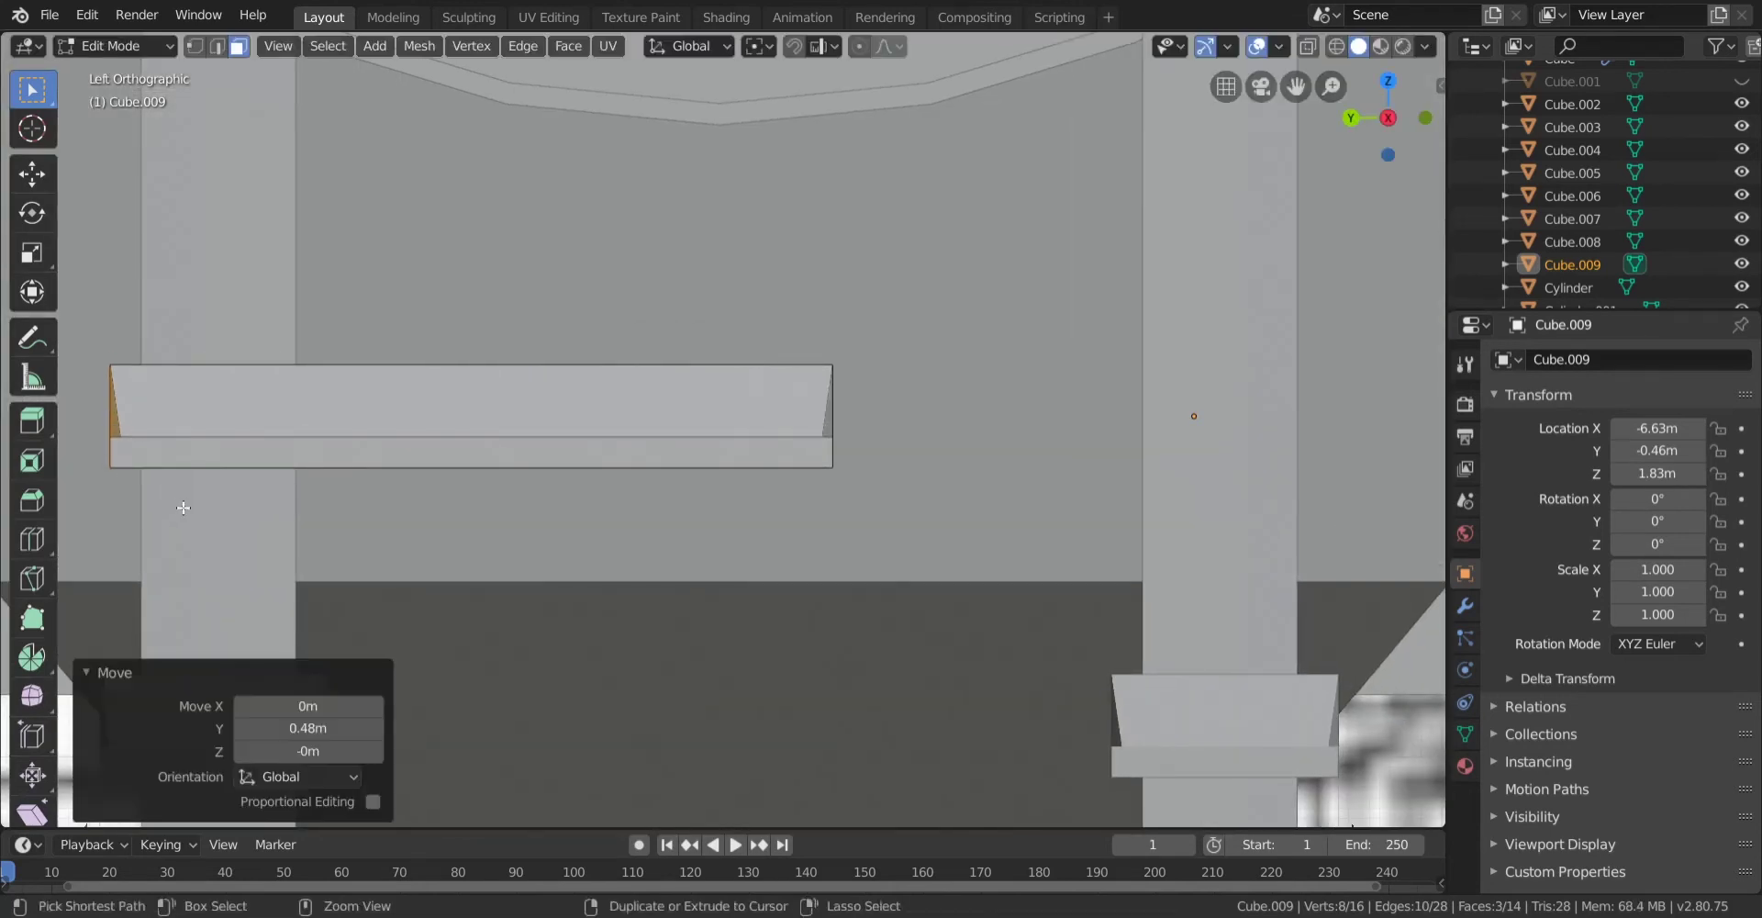
Select the wide step's negative-Y end in wireframe and move it -0.51 m along Y past the opposite brace.
{"action": "key", "text": "shift+z"}
{"action": "scroll", "coordinate": [565, 300], "scroll_direction": "down", "scroll_amount": 3}
{"action": "scroll", "coordinate": [703, 432], "scroll_direction": "up", "scroll_amount": 3}
{"action": "key", "text": "shift+z"}
{"action": "key", "text": "shift+z"}
{"action": "left_click_drag", "start_coordinate": [578, 282], "coordinate": [693, 376]}
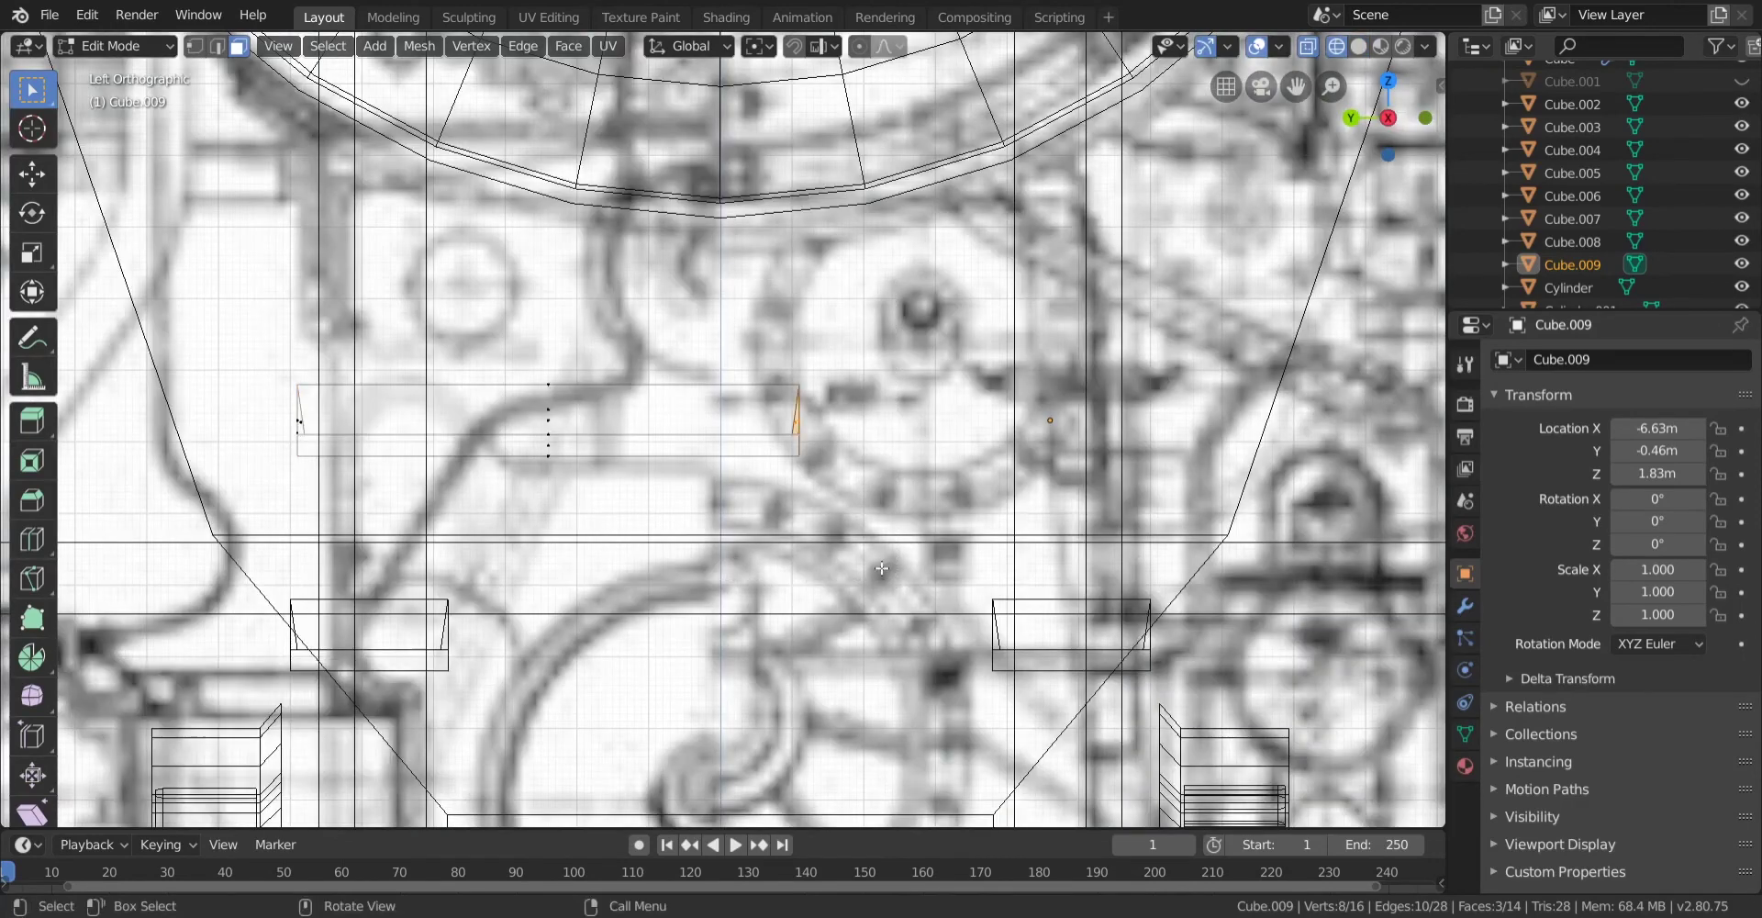
{"action": "key", "text": "shift+z"}
{"action": "key", "text": "g"}
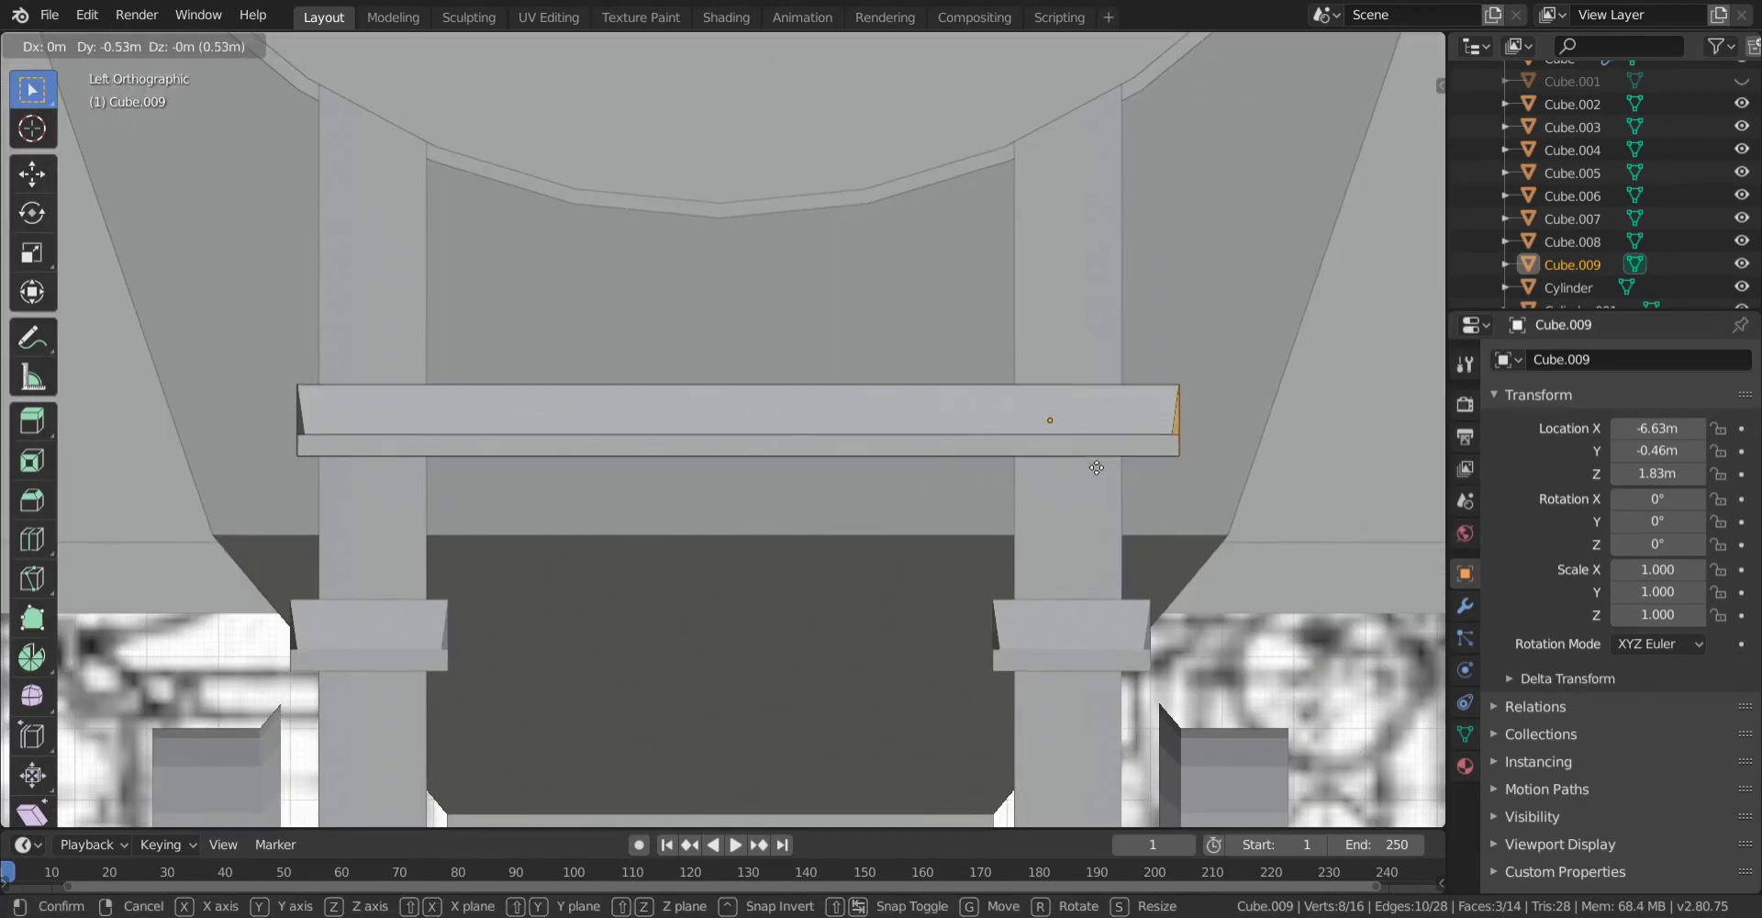
{"action": "left_click", "coordinate": [1089, 473]}
Level the moved end with the rest of the wide step by setting its Z offset to 0 m.
{"action": "key", "text": "z"}
{"action": "left_click", "coordinate": [905, 487]}
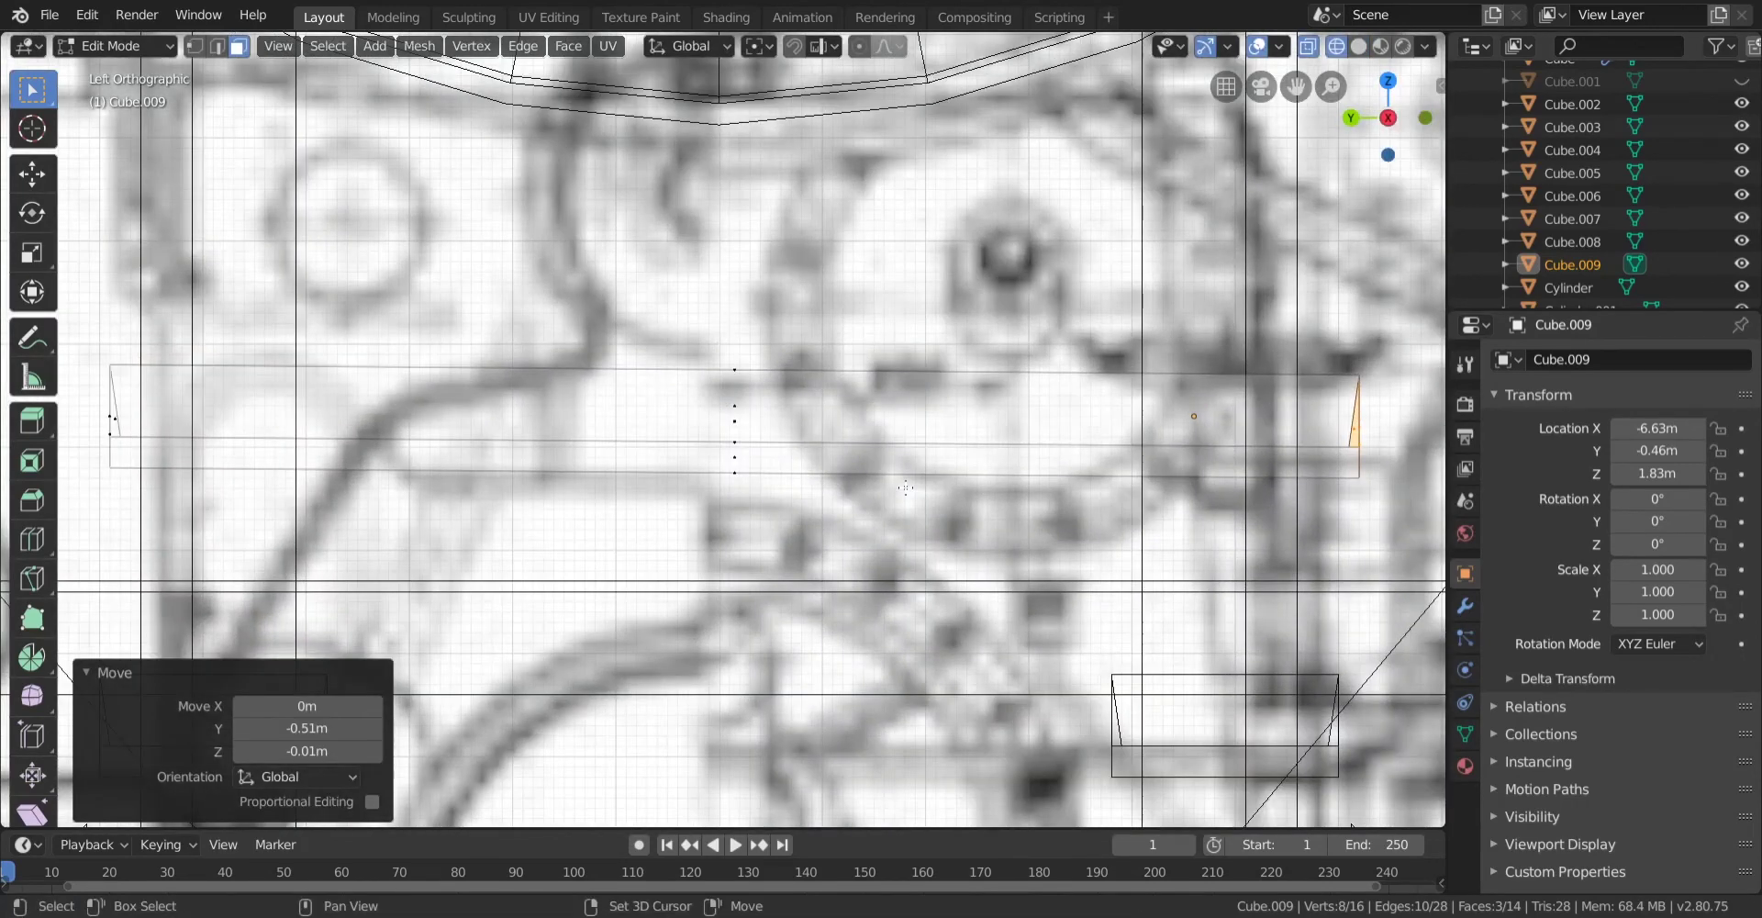
{"action": "middle_click_drag", "start_coordinate": [934, 480], "coordinate": [587, 597], "text": "shift"}
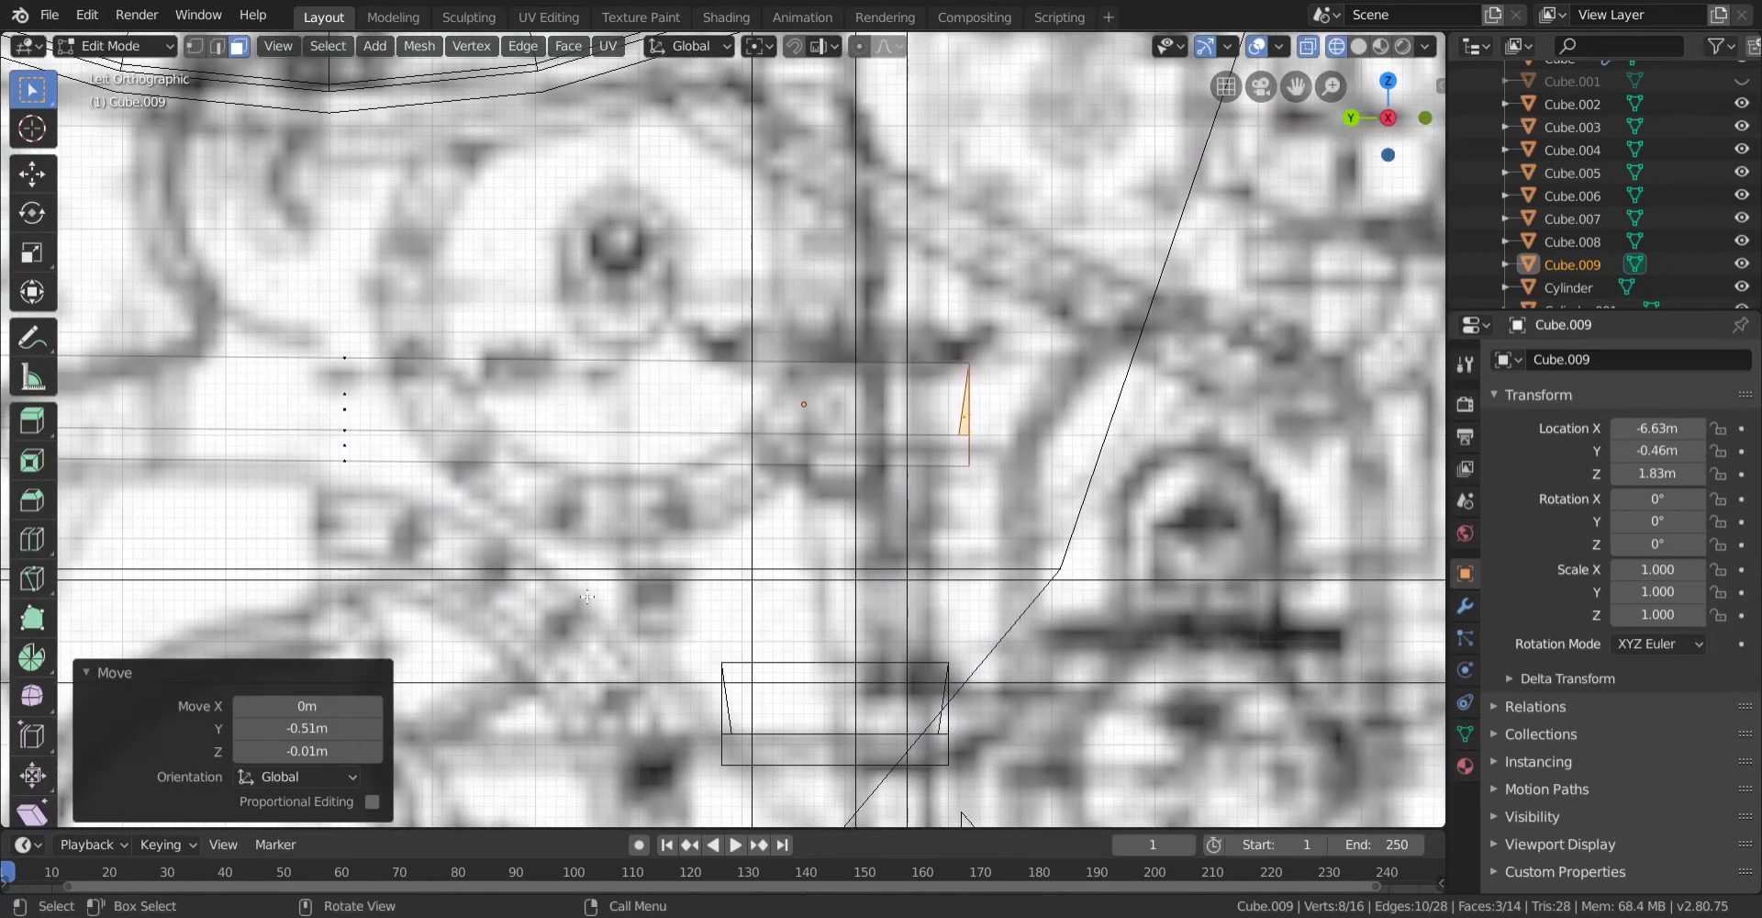
{"action": "type", "text": "0"}
{"action": "key", "text": "Return"}
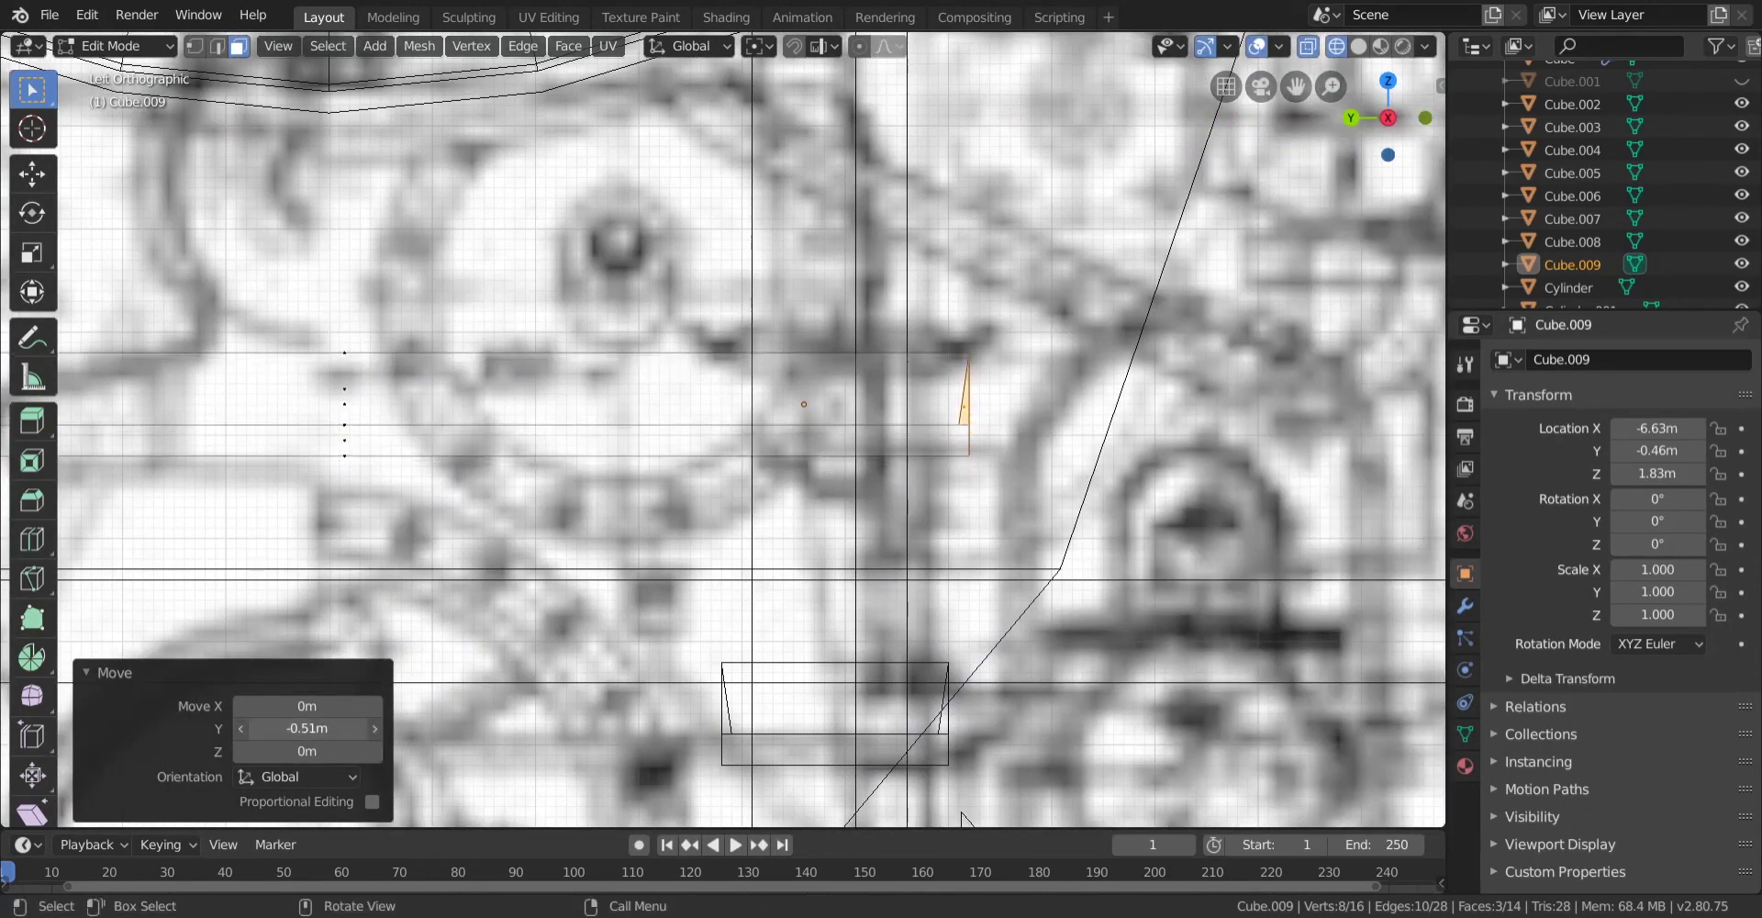
Leave mesh editing and, in back view, move the wide step 0.2 m along X onto the front braces.
{"action": "scroll", "coordinate": [755, 514], "scroll_direction": "down", "scroll_amount": 8}
{"action": "key", "text": "z"}
{"action": "left_click", "coordinate": [806, 512]}
{"action": "middle_click_drag", "start_coordinate": [805, 512], "coordinate": [1019, 530]}
{"action": "key", "text": "Tab"}
{"action": "left_click", "coordinate": [967, 518]}
{"action": "left_click", "coordinate": [636, 446]}
{"action": "middle_click_drag", "start_coordinate": [636, 446], "coordinate": [812, 438]}
{"action": "left_click", "coordinate": [1385, 123]}
{"action": "scroll", "coordinate": [912, 461], "scroll_direction": "up", "scroll_amount": 6}
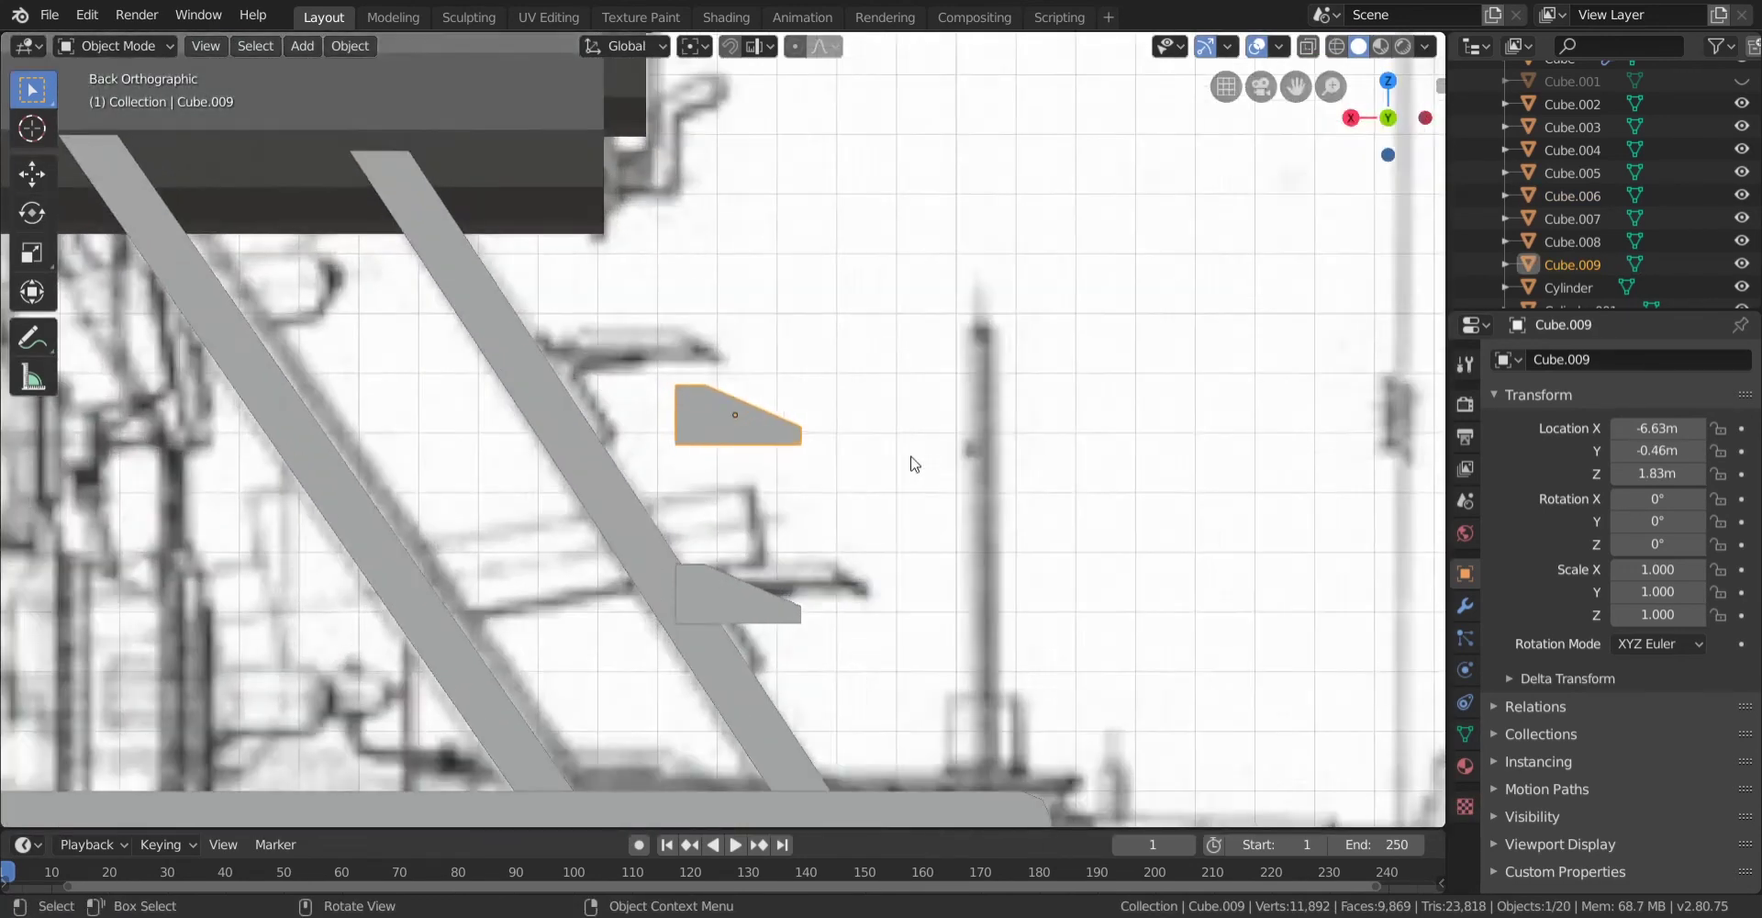
{"action": "key", "text": "g"}
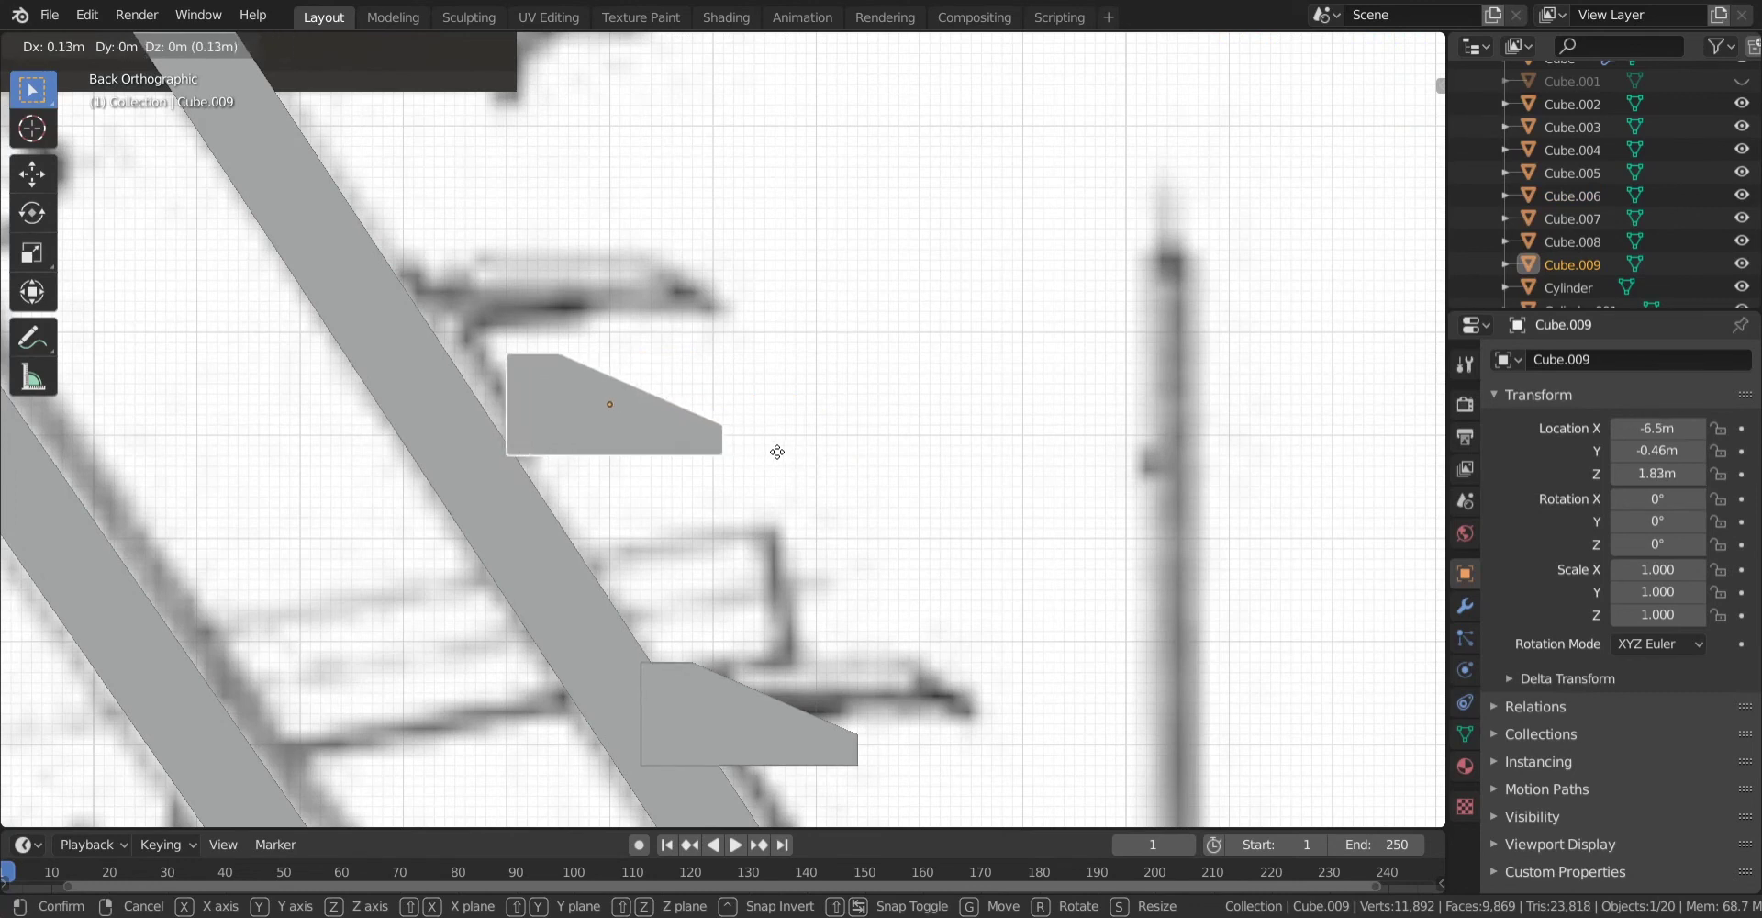
{"action": "left_click", "coordinate": [778, 461]}
{"action": "key", "text": "g"}
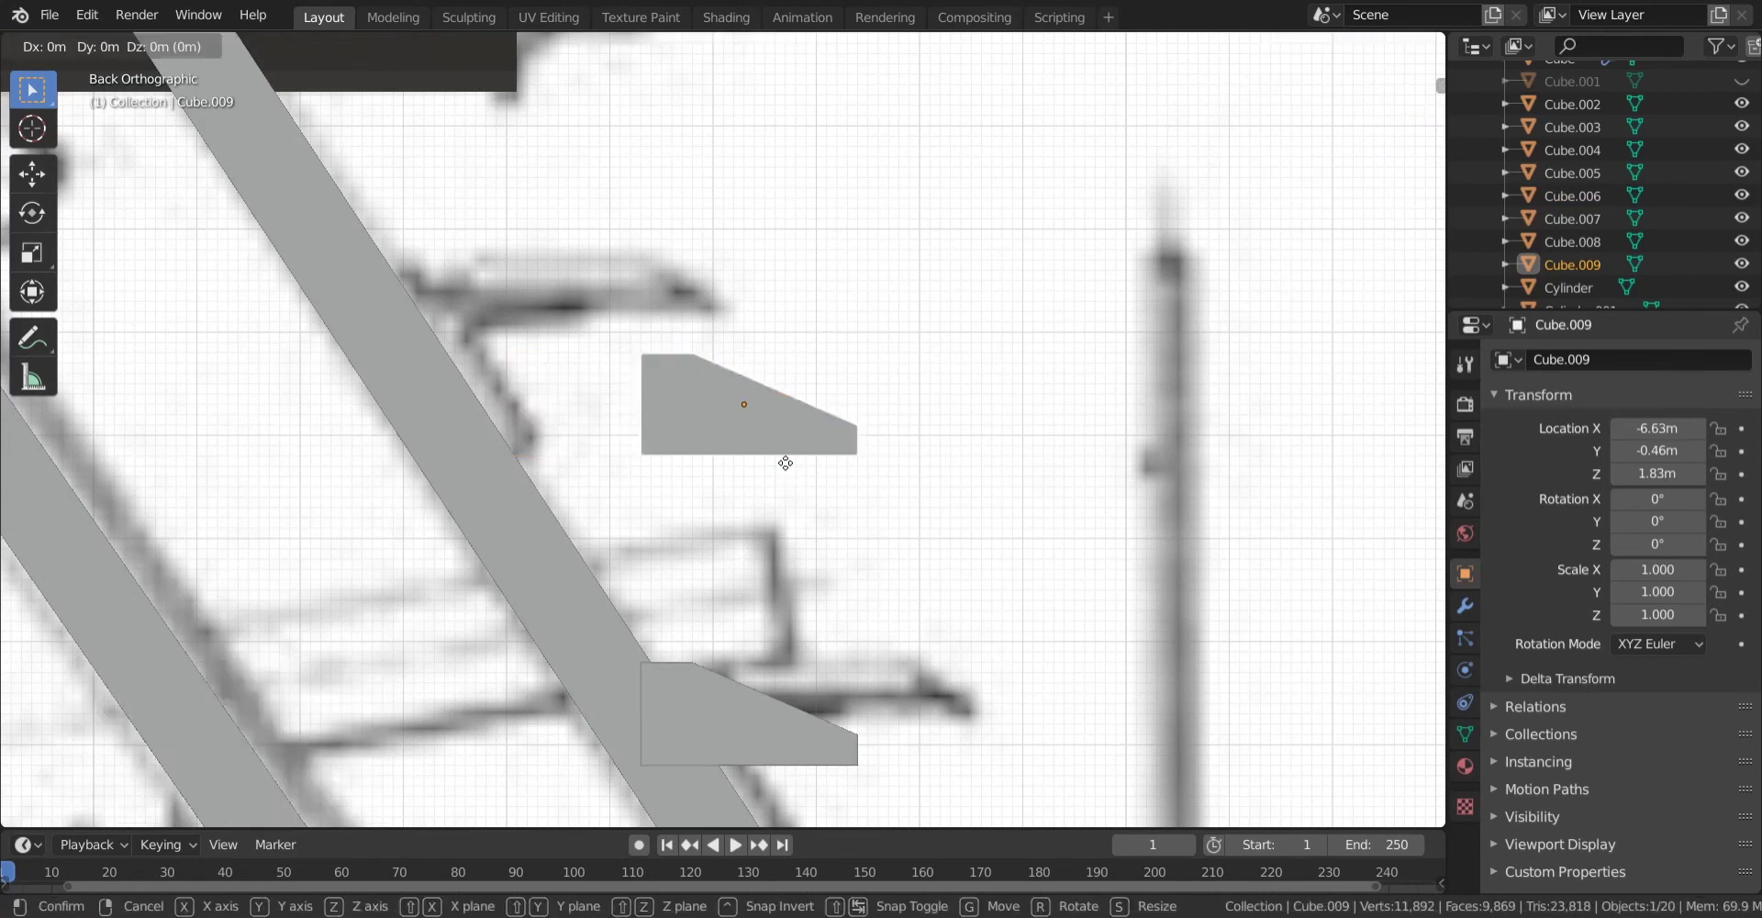
{"action": "left_click", "coordinate": [584, 467]}
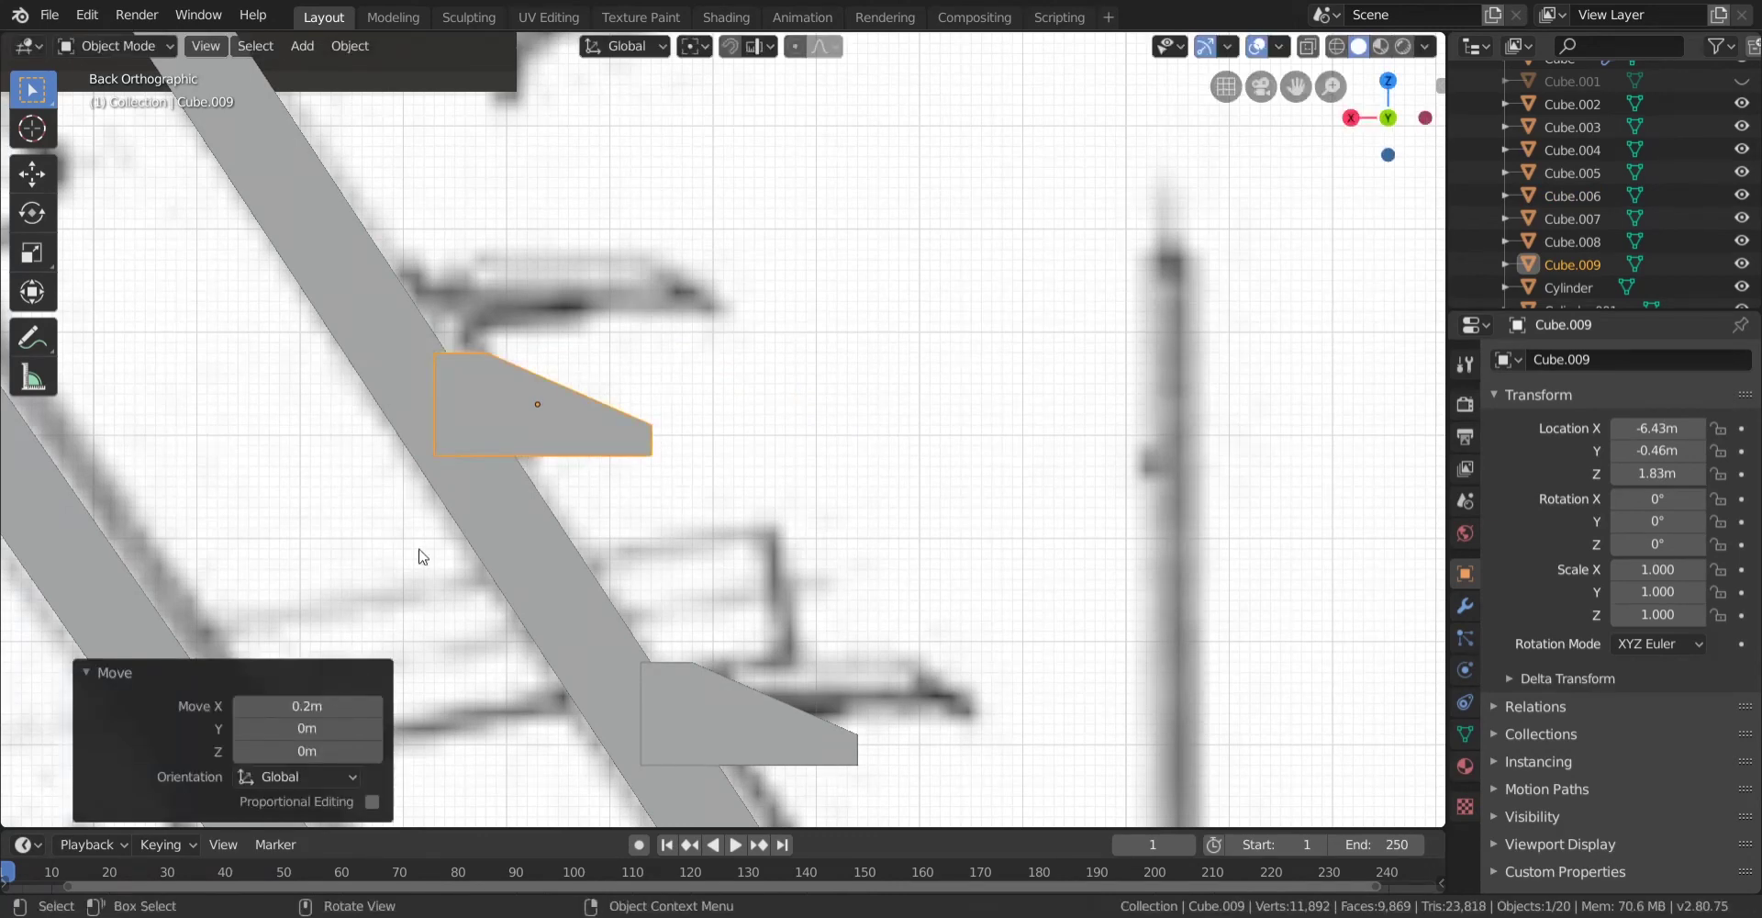
Join the wide step and both small steps with the front braces into one object, and clear the selection.
{"action": "middle_click_drag", "start_coordinate": [486, 498], "coordinate": [816, 482]}
{"action": "scroll", "coordinate": [816, 482], "scroll_direction": "up", "scroll_amount": 8}
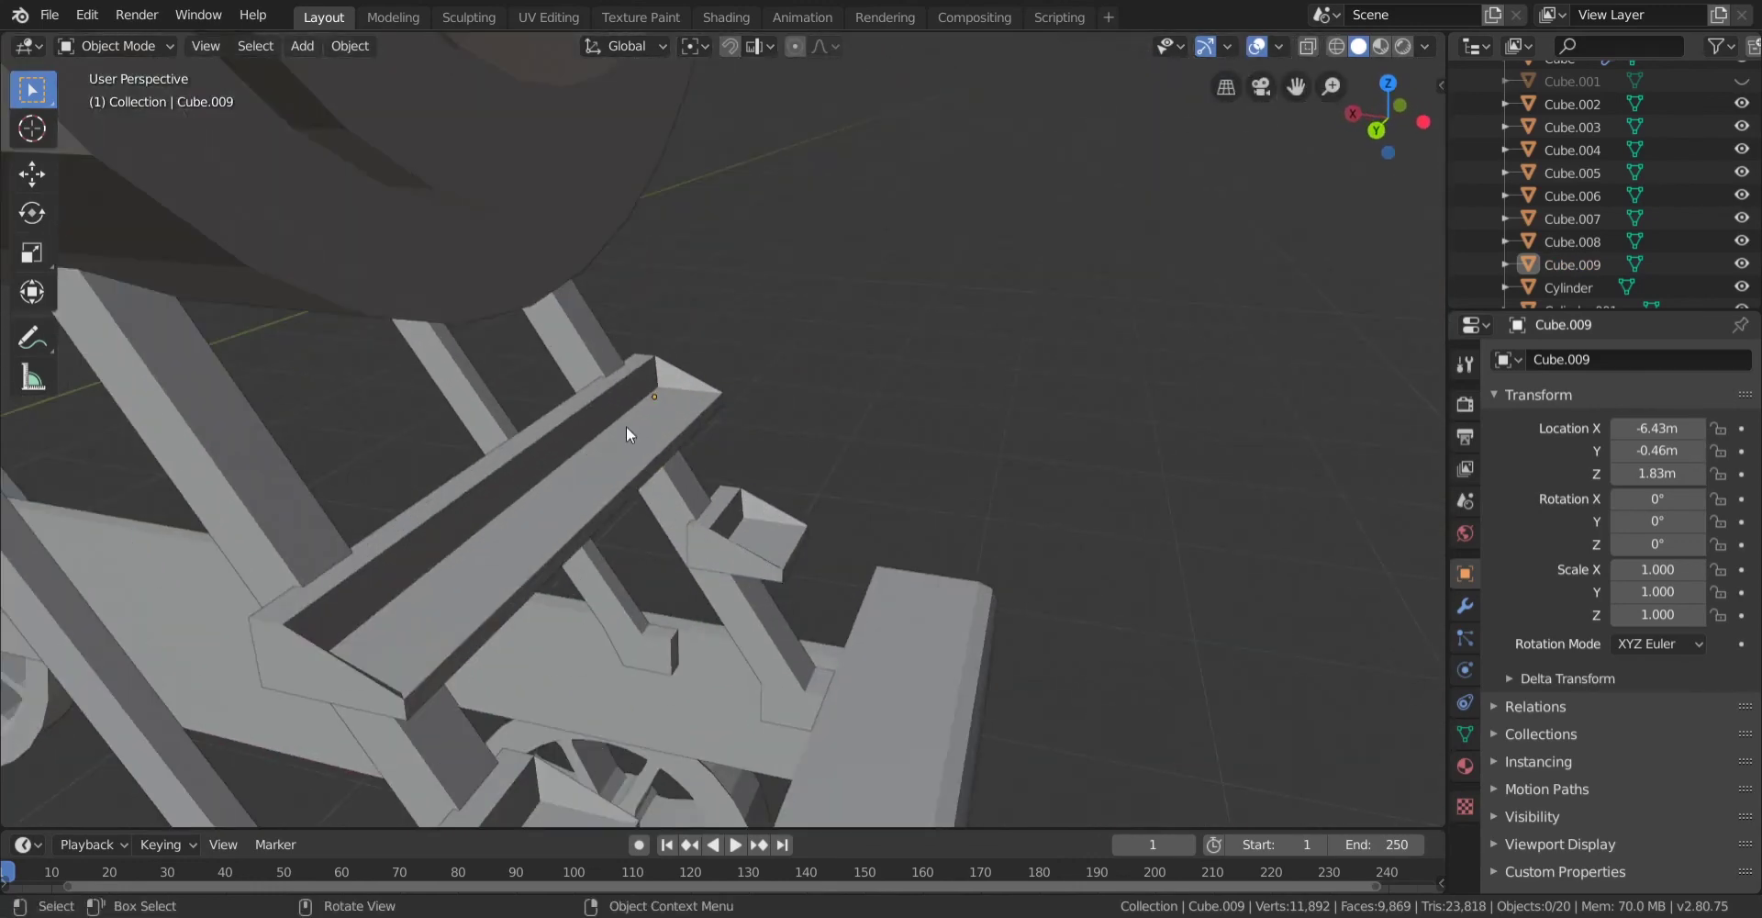
{"action": "left_click", "coordinate": [627, 429]}
{"action": "left_click", "coordinate": [728, 504], "text": "shift"}
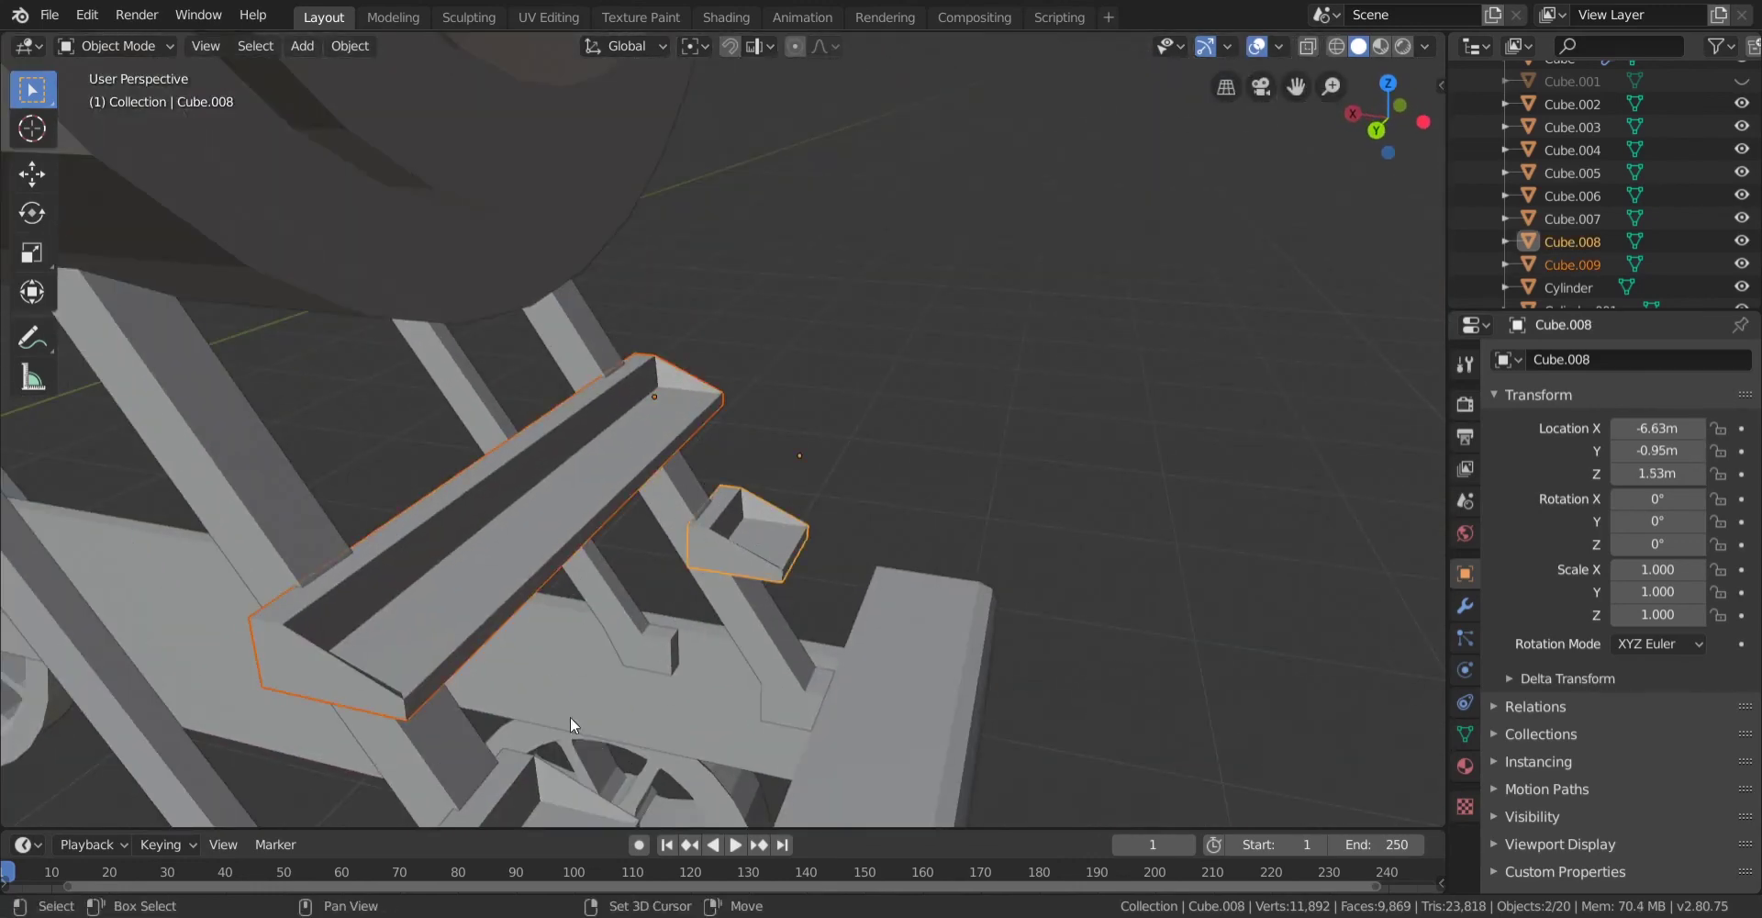
{"action": "left_click", "coordinate": [396, 745], "text": "shift"}
{"action": "scroll", "coordinate": [642, 697], "scroll_direction": "down", "scroll_amount": 6}
{"action": "key", "text": "ctrl+j"}
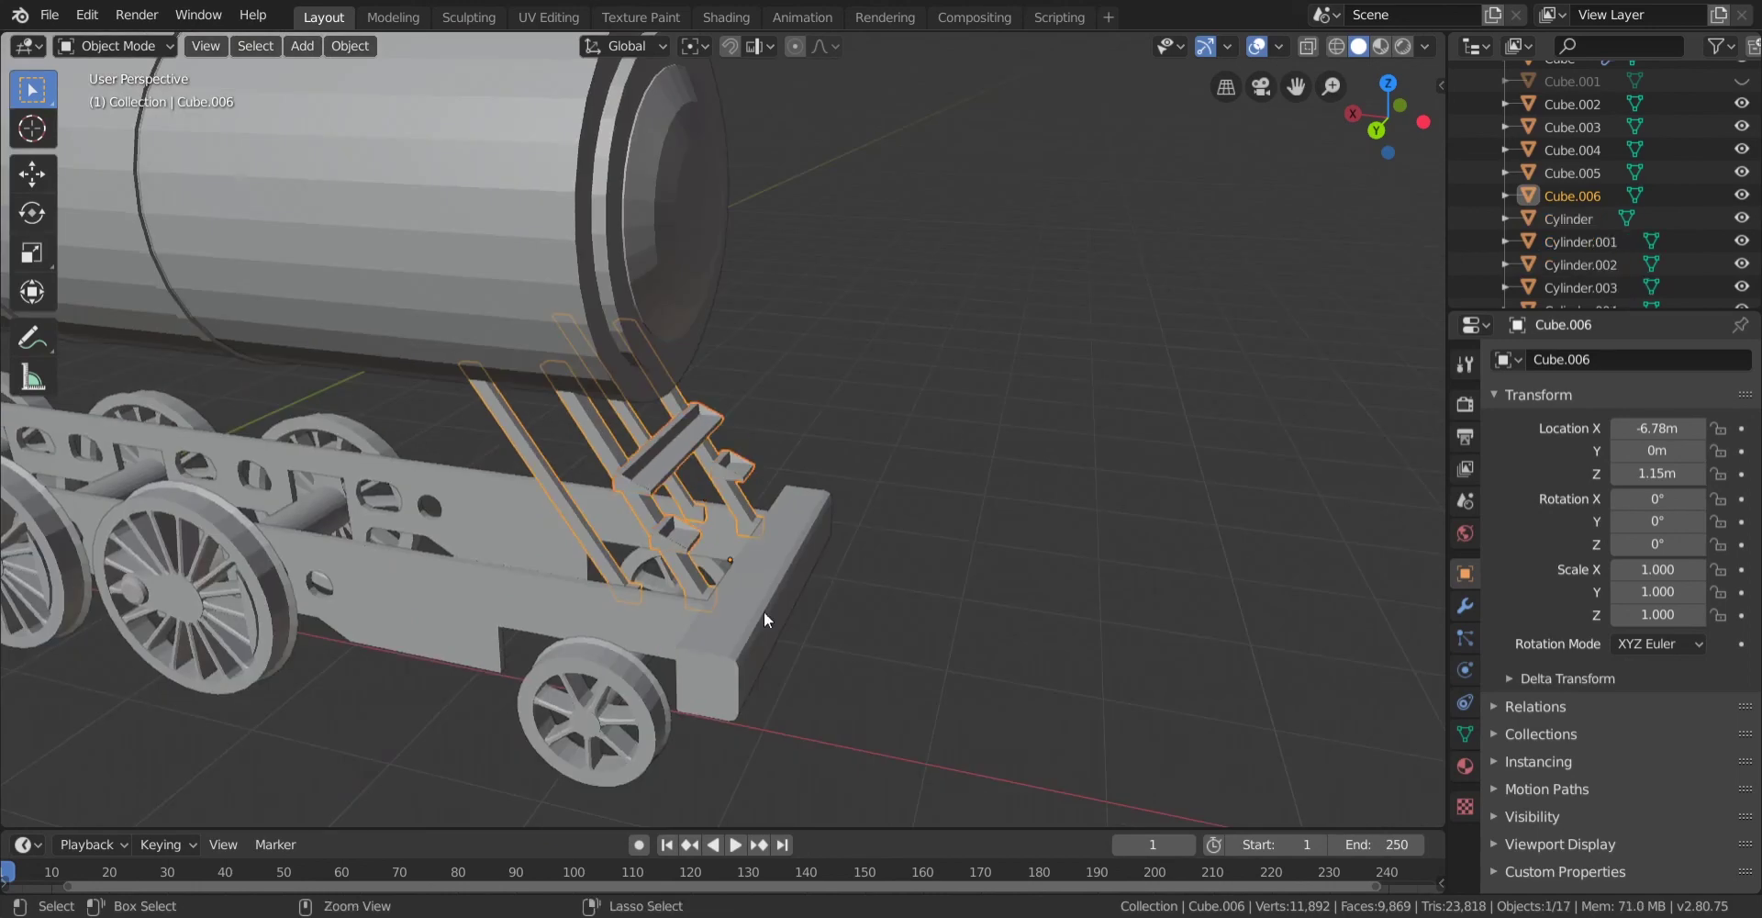
{"action": "middle_click_drag", "start_coordinate": [764, 611], "coordinate": [707, 498]}
{"action": "key", "text": "alt+a"}
Inspect the whole locomotive and compare its boiler and front end with the side-view blueprint in wireframe and solid shading.
{"action": "scroll", "coordinate": [861, 490], "scroll_direction": "up", "scroll_amount": 3}
{"action": "scroll", "coordinate": [708, 498], "scroll_direction": "down", "scroll_amount": 3}
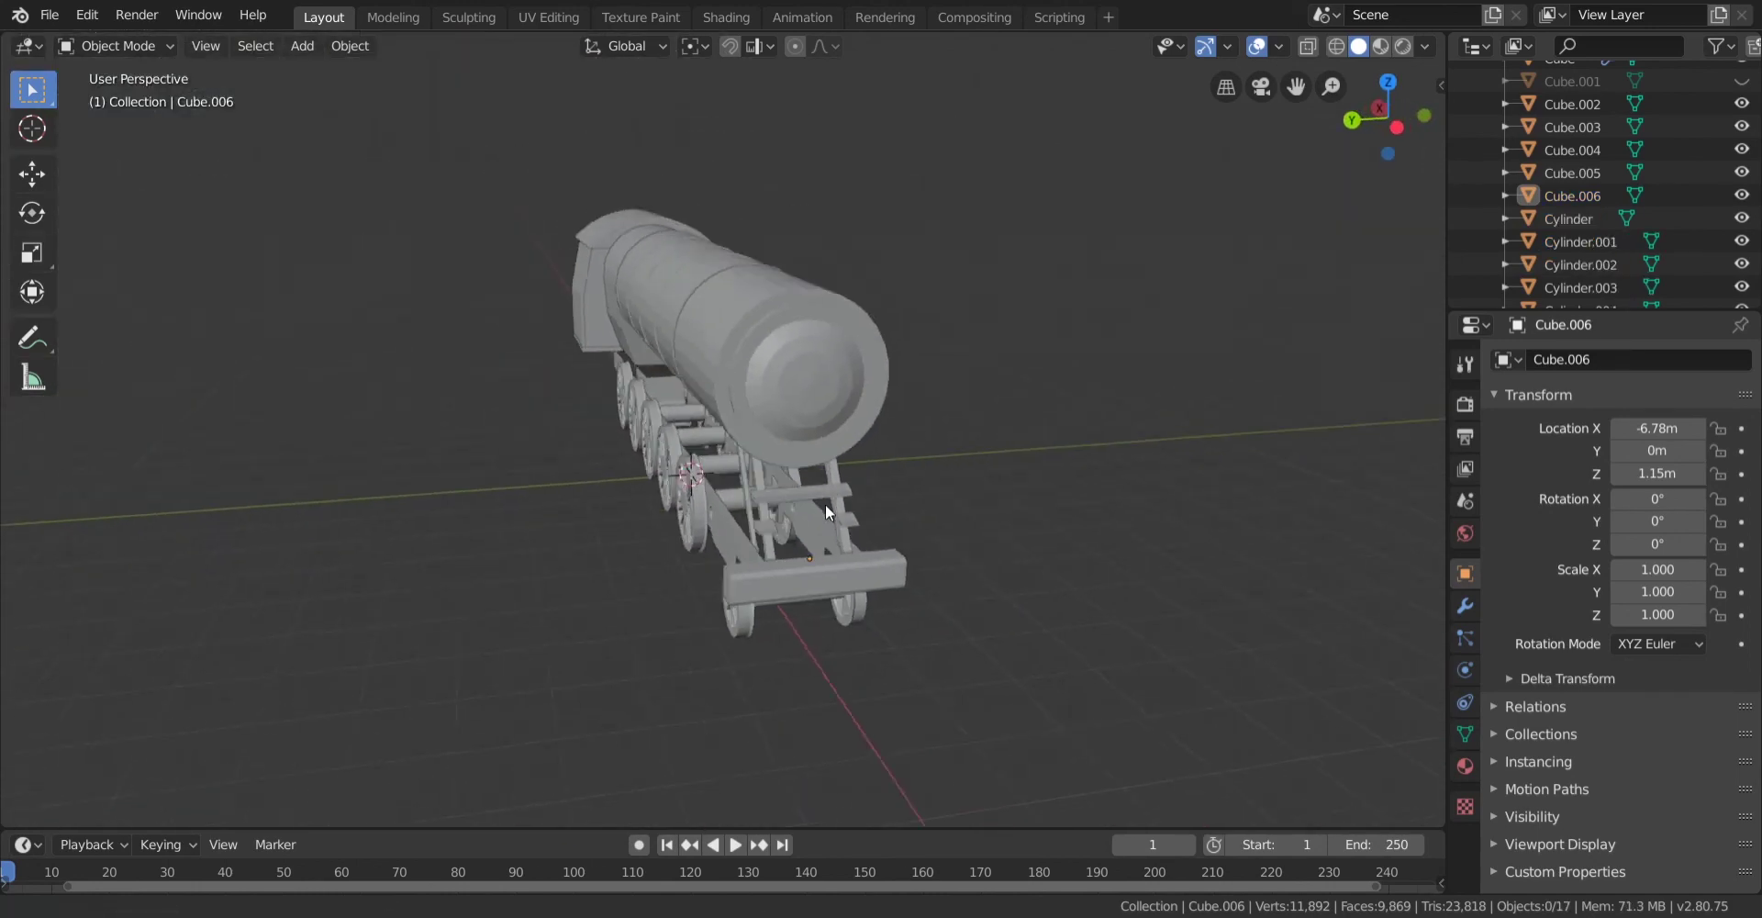
{"action": "middle_click_drag", "start_coordinate": [824, 504], "coordinate": [554, 518]}
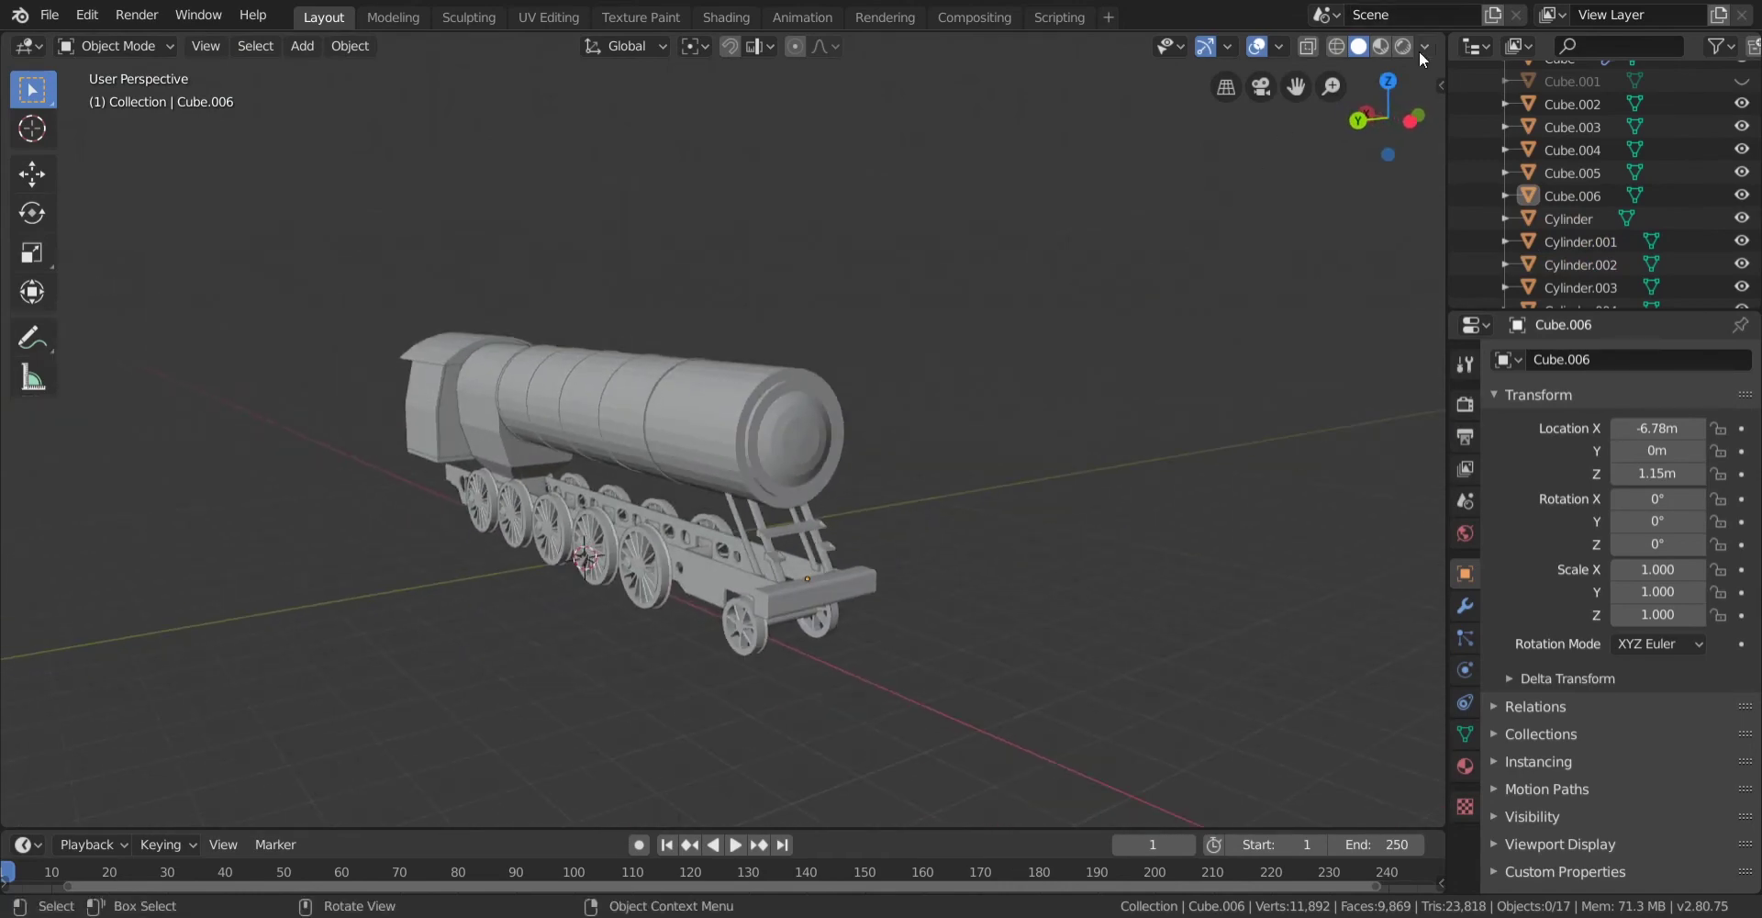
{"action": "left_click", "coordinate": [1359, 120]}
{"action": "key", "text": "z"}
{"action": "left_click", "coordinate": [786, 335]}
{"action": "scroll", "coordinate": [540, 448], "scroll_direction": "up", "scroll_amount": 1}
{"action": "middle_click_drag", "start_coordinate": [541, 448], "coordinate": [694, 351], "text": "shift"}
{"action": "key", "text": "z"}
{"action": "left_click", "coordinate": [951, 355]}
{"action": "scroll", "coordinate": [956, 355], "scroll_direction": "up", "scroll_amount": 1}
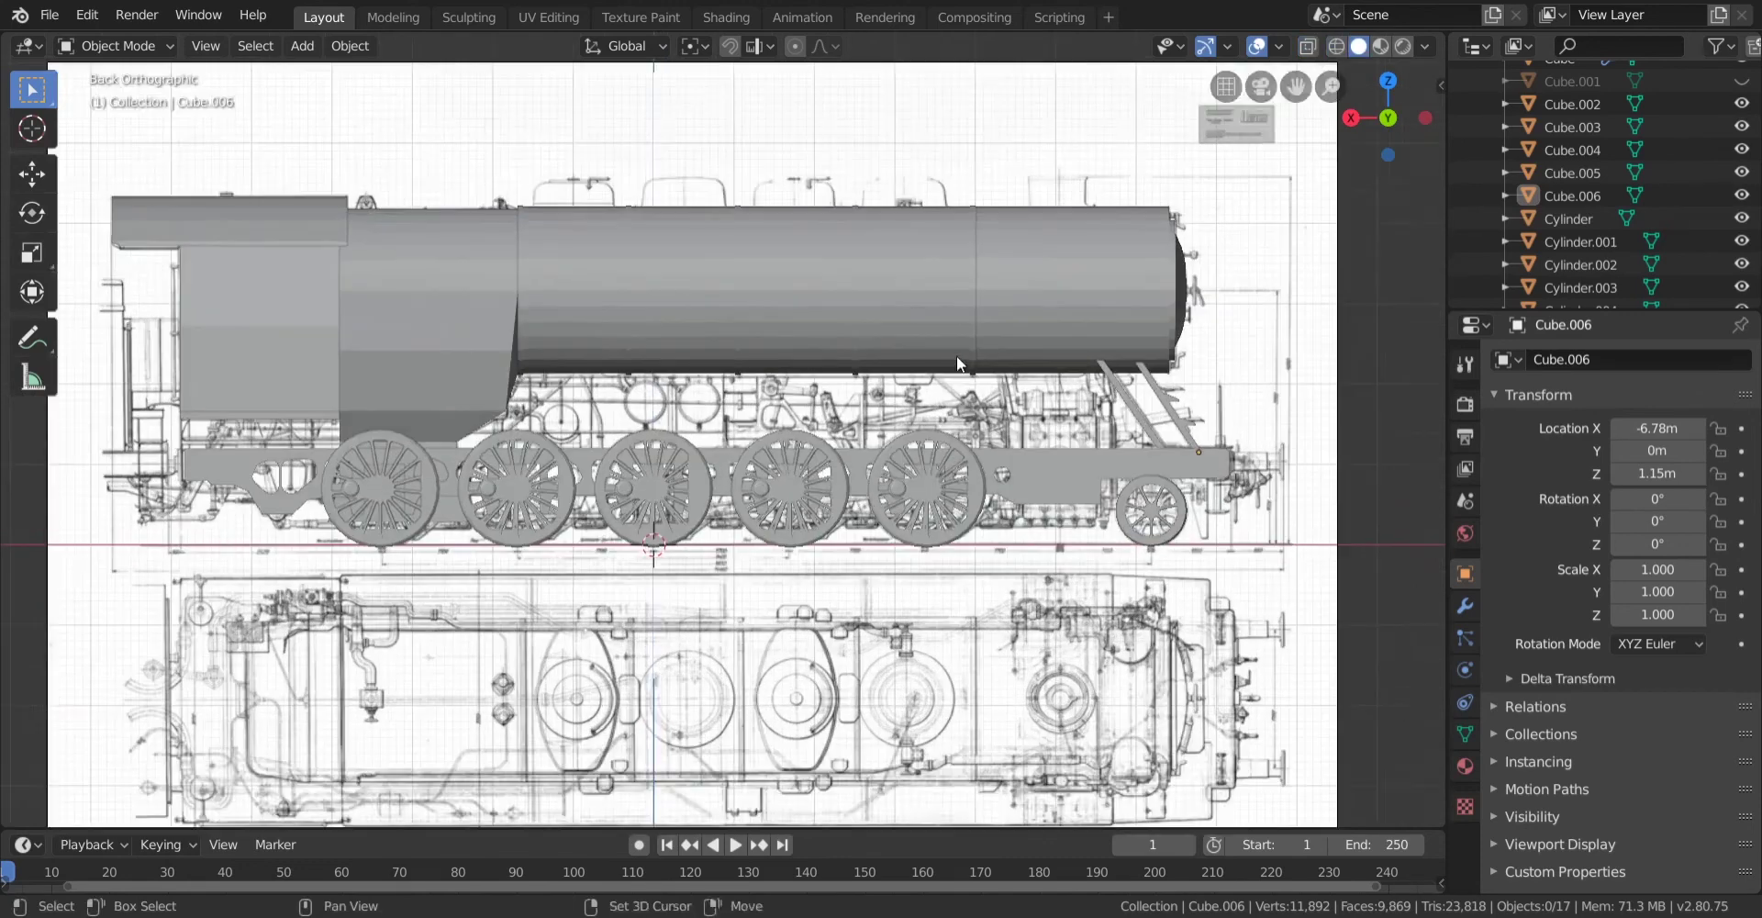
{"action": "middle_click_drag", "start_coordinate": [956, 355], "coordinate": [873, 409], "text": "shift"}
{"action": "key", "text": "z"}
{"action": "left_click", "coordinate": [862, 377]}
{"action": "scroll", "coordinate": [1027, 317], "scroll_direction": "up", "scroll_amount": 1}
{"action": "middle_click_drag", "start_coordinate": [1030, 312], "coordinate": [840, 426], "text": "shift"}
{"action": "key", "text": "z"}
{"action": "left_click", "coordinate": [1066, 355]}
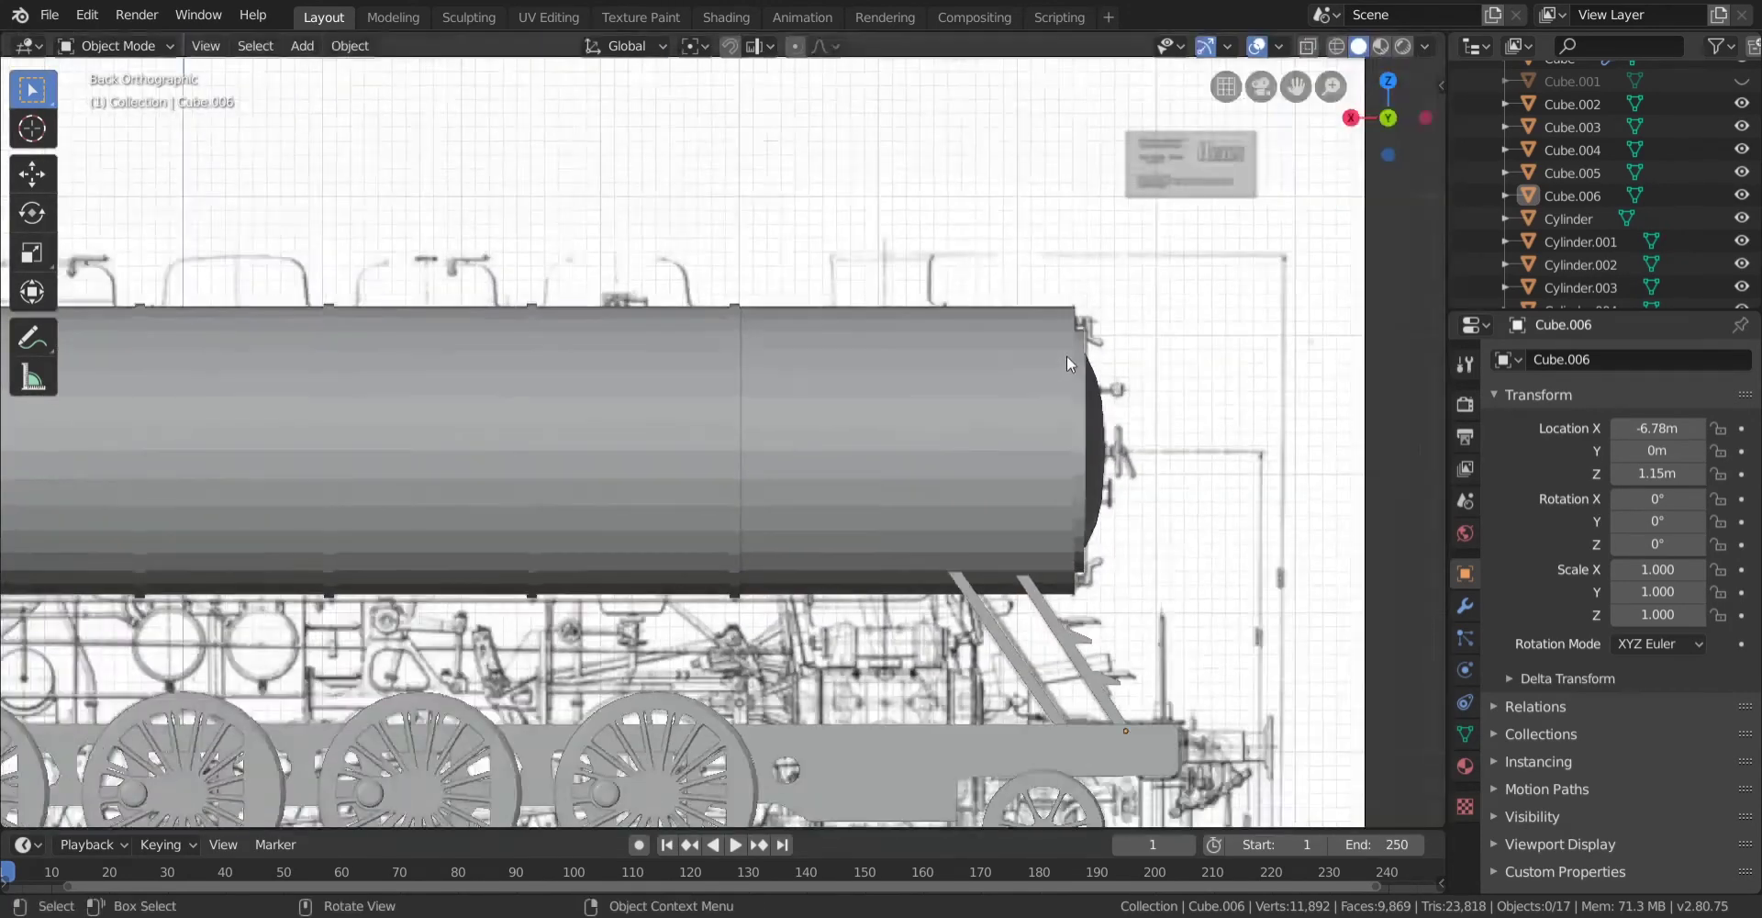
Examine the locomotive's front in perspective and recheck the boiler's front end against the side blueprint for remaining details.
{"action": "mouse_move", "coordinate": [1066, 355]}
{"action": "middle_mouse_down"}
{"action": "mouse_move", "coordinate": [905, 371]}
{"action": "mouse_move", "coordinate": [834, 413]}
{"action": "mouse_move", "coordinate": [795, 404]}
{"action": "middle_mouse_up"}
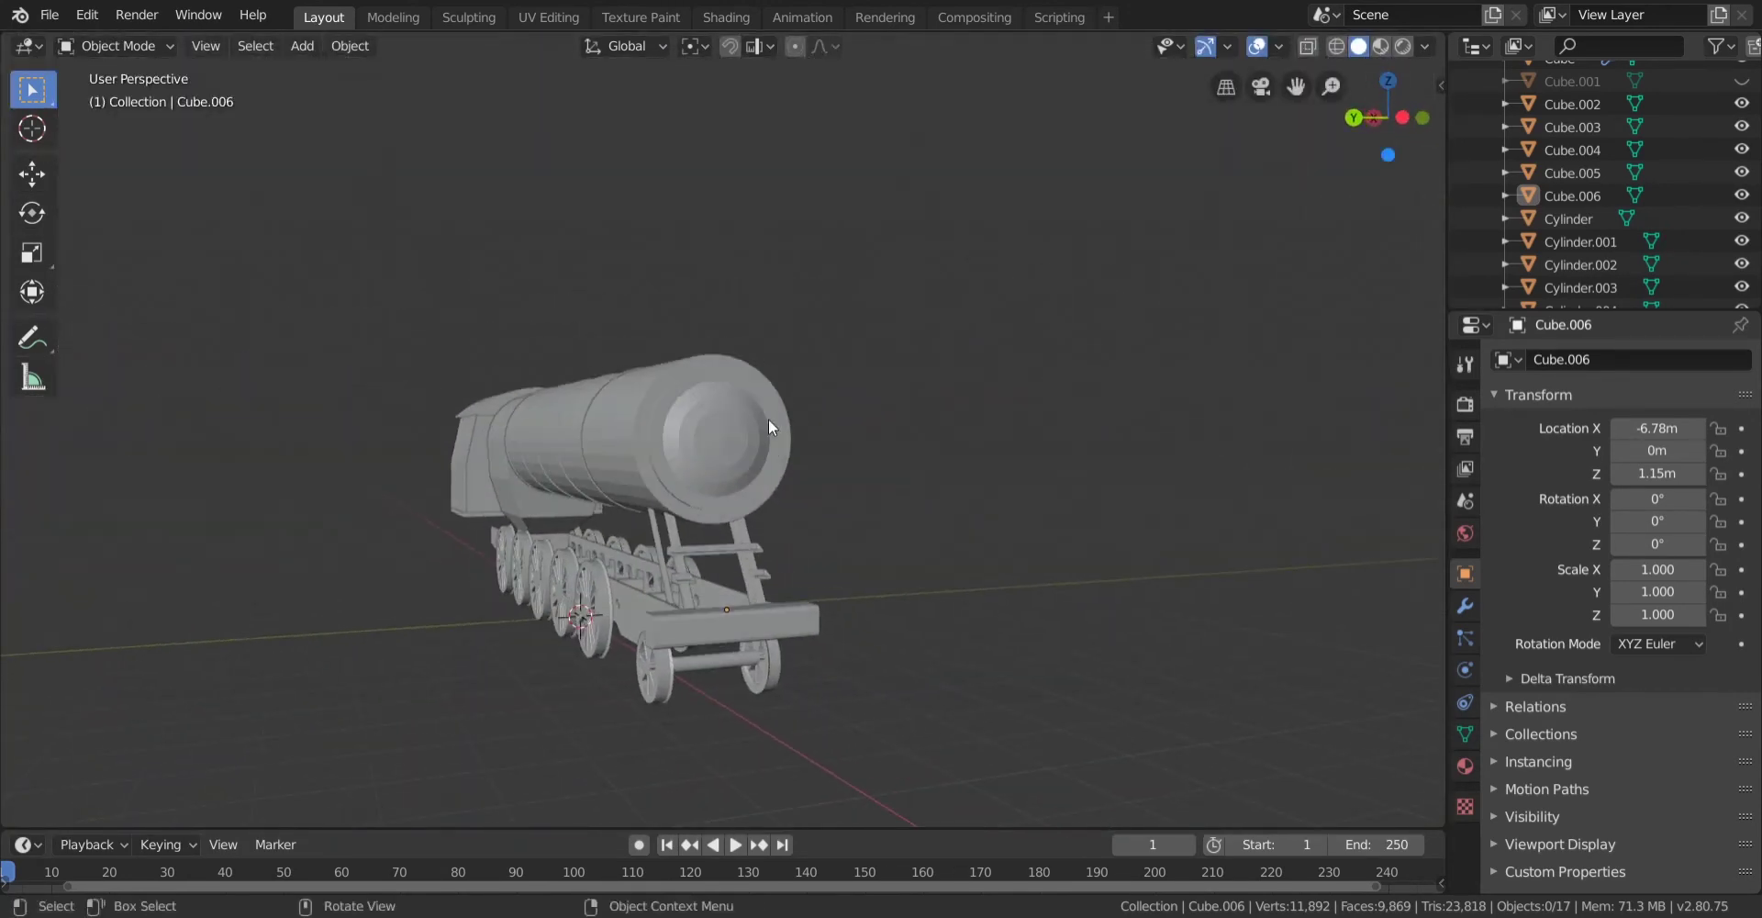
{"action": "middle_click_drag", "start_coordinate": [754, 631], "coordinate": [814, 647]}
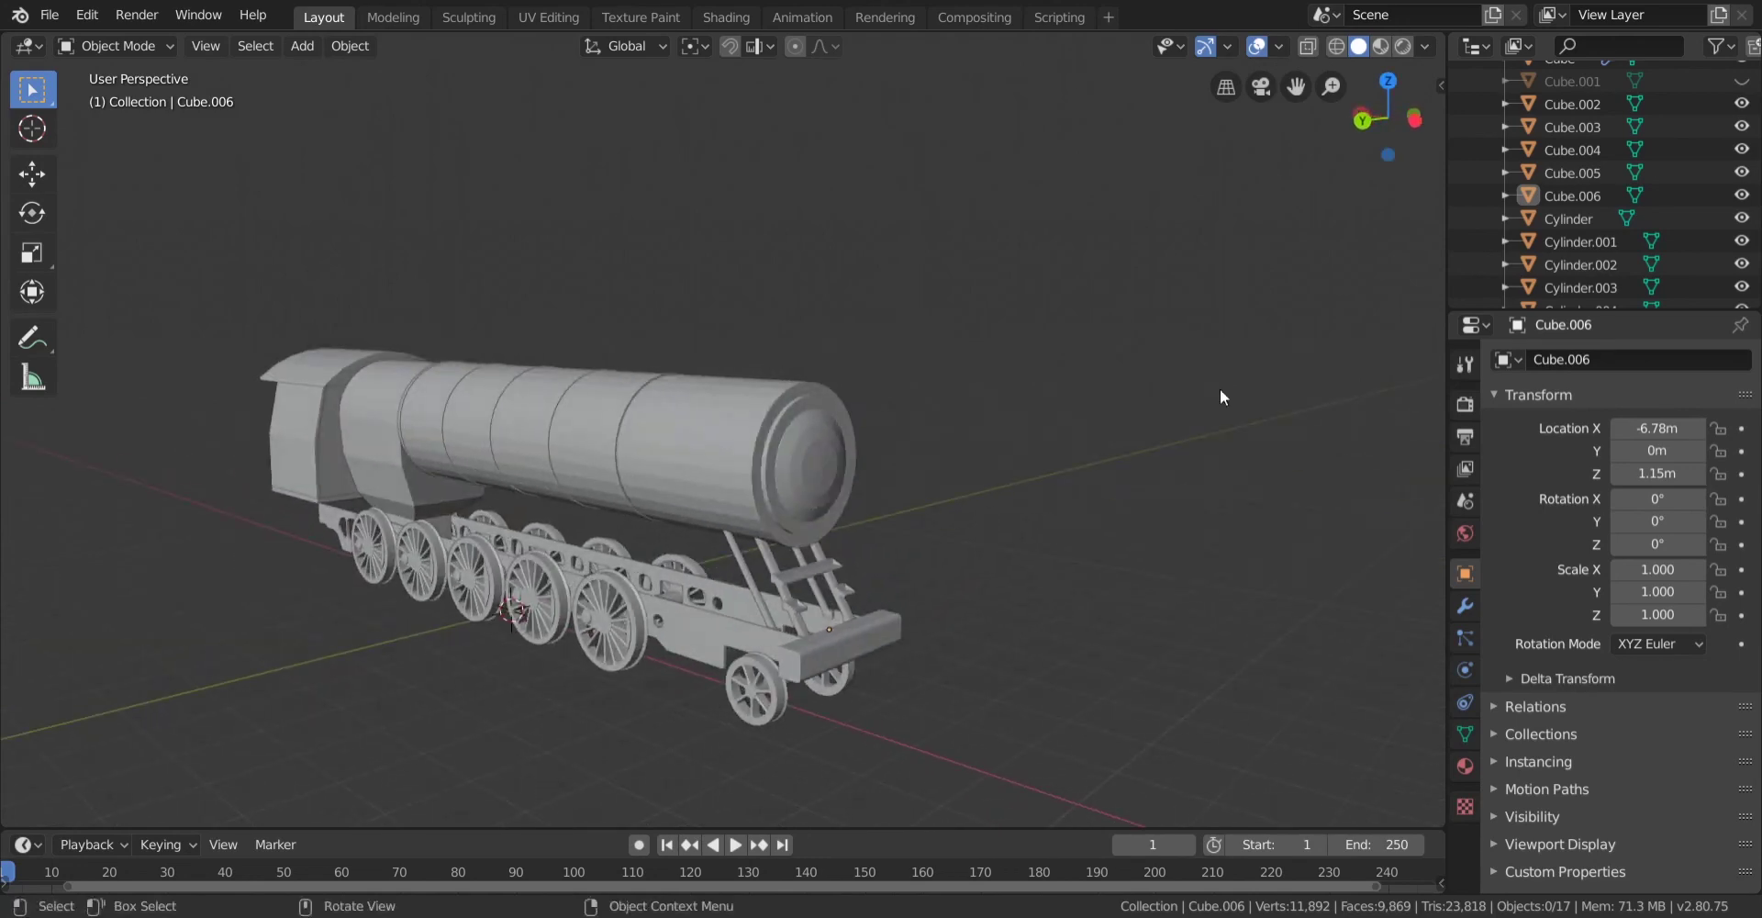
{"action": "left_click", "coordinate": [1363, 121]}
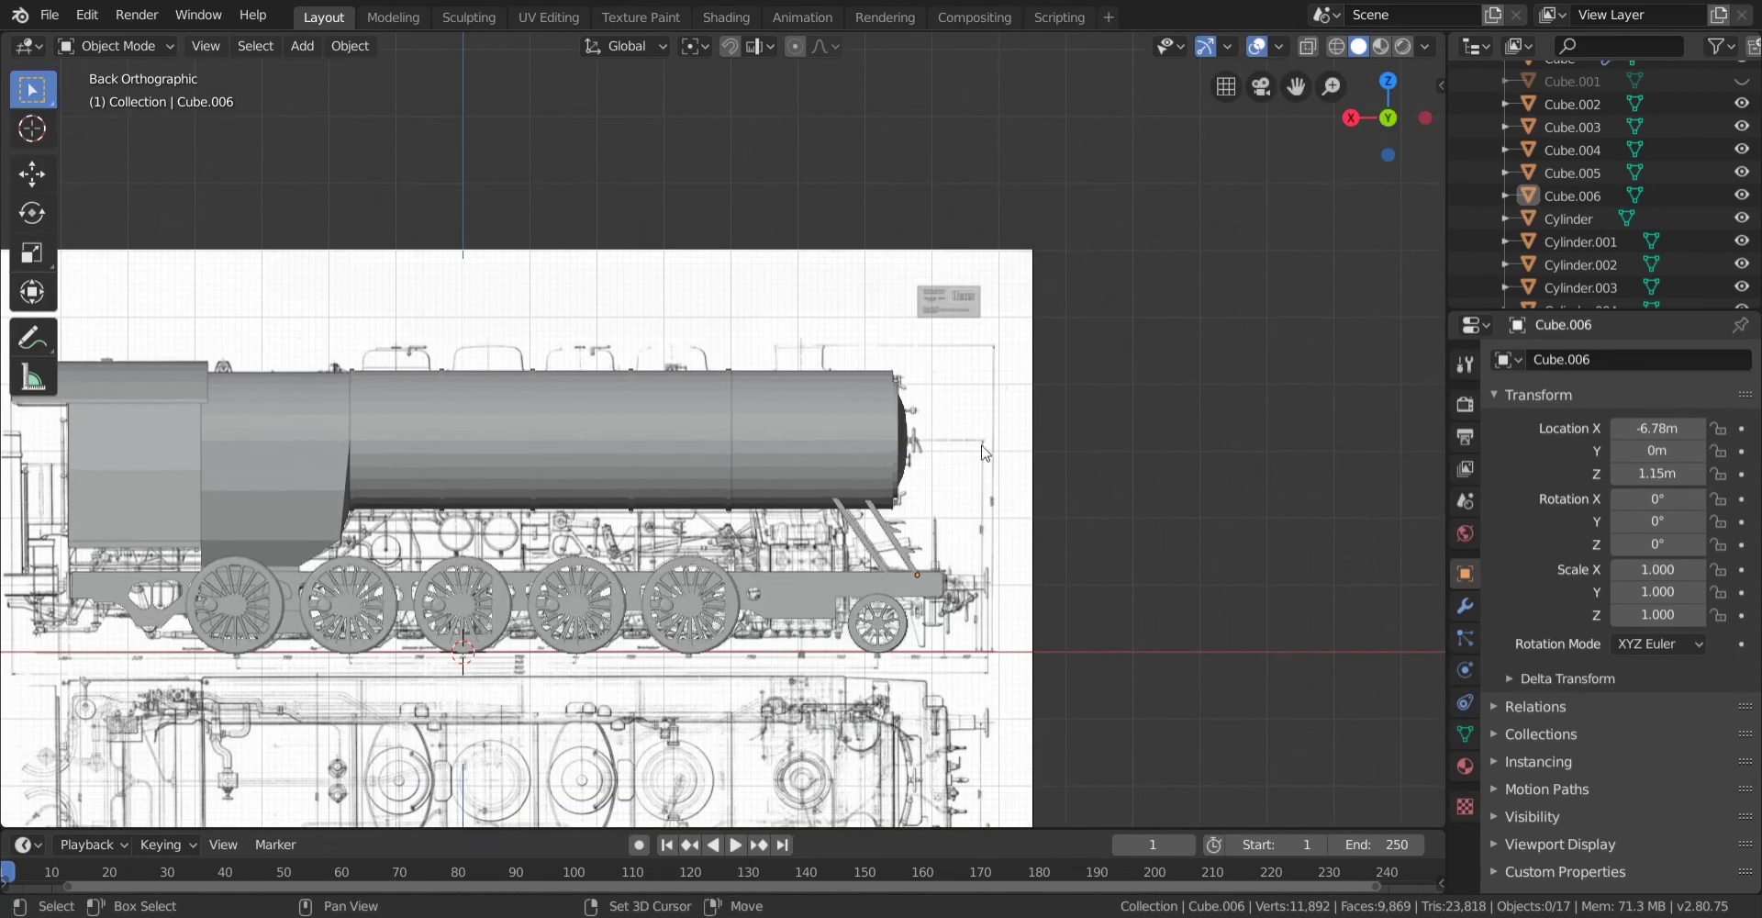
{"action": "scroll", "coordinate": [845, 384], "scroll_direction": "up", "scroll_amount": 4}
{"action": "key", "text": "z"}
{"action": "left_click", "coordinate": [896, 269]}
{"action": "middle_click_drag", "start_coordinate": [465, 293], "coordinate": [549, 322], "text": "shift"}
{"action": "key", "text": "z"}
{"action": "left_click", "coordinate": [846, 339]}
{"action": "middle_click_drag", "start_coordinate": [1174, 312], "coordinate": [858, 437], "text": "shift"}
{"action": "middle_click_drag", "start_coordinate": [1060, 402], "coordinate": [899, 415]}
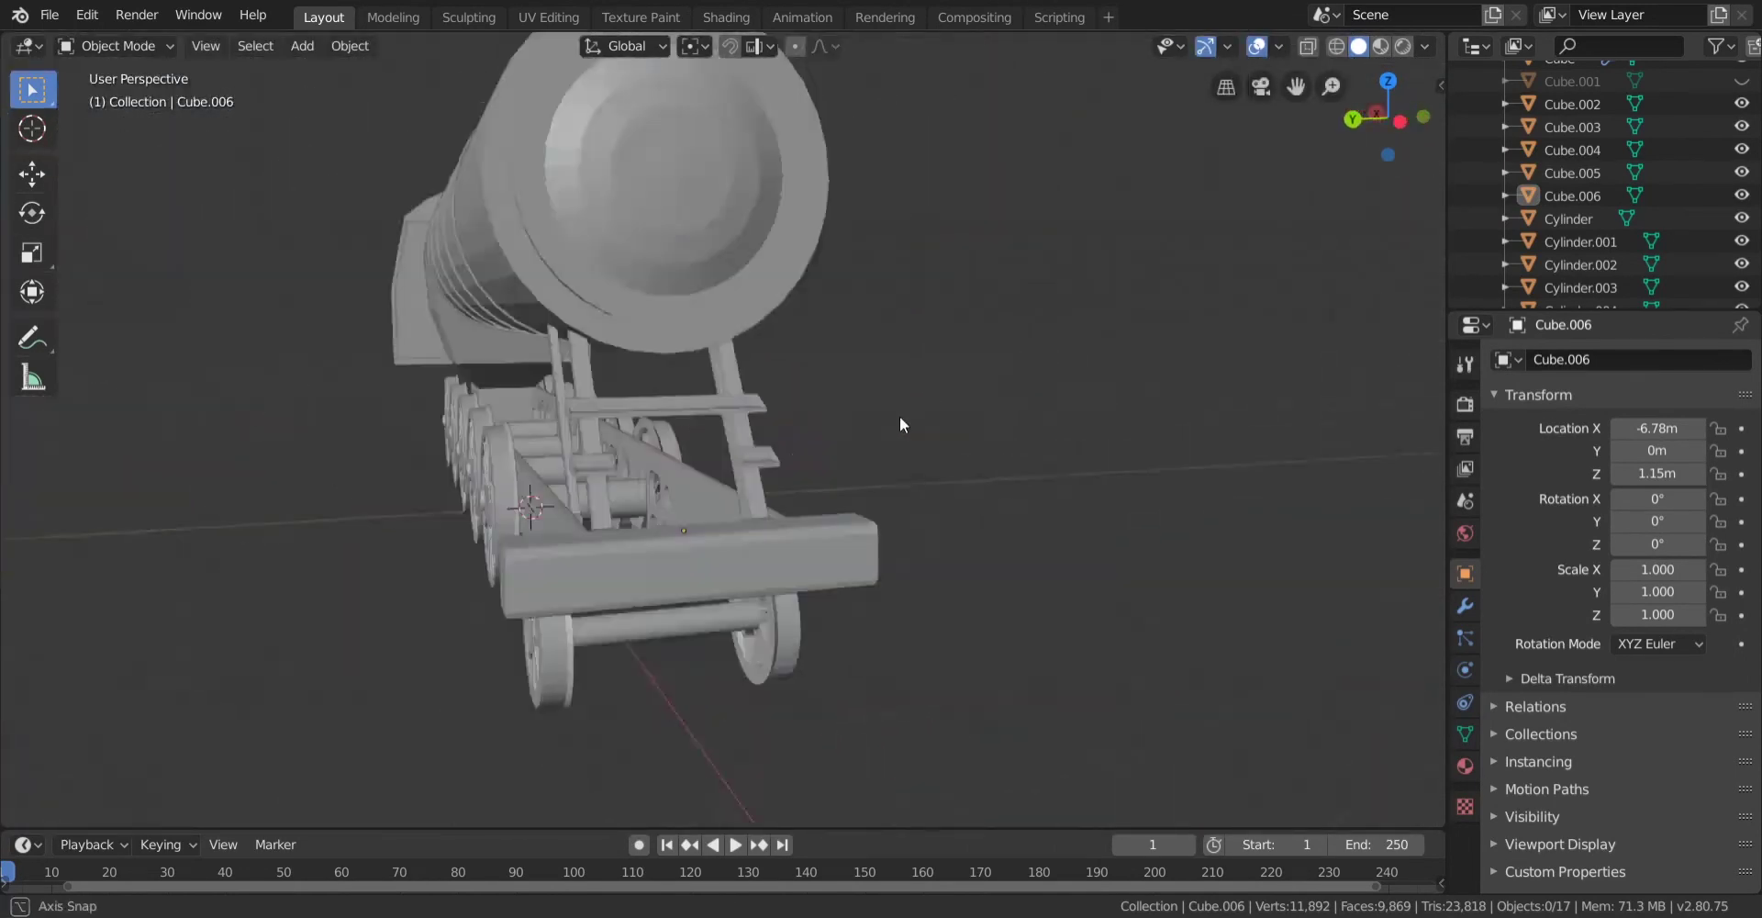
{"action": "scroll", "coordinate": [729, 448], "scroll_direction": "down", "scroll_amount": 3}
{"action": "middle_click_drag", "start_coordinate": [729, 448], "coordinate": [791, 508]}
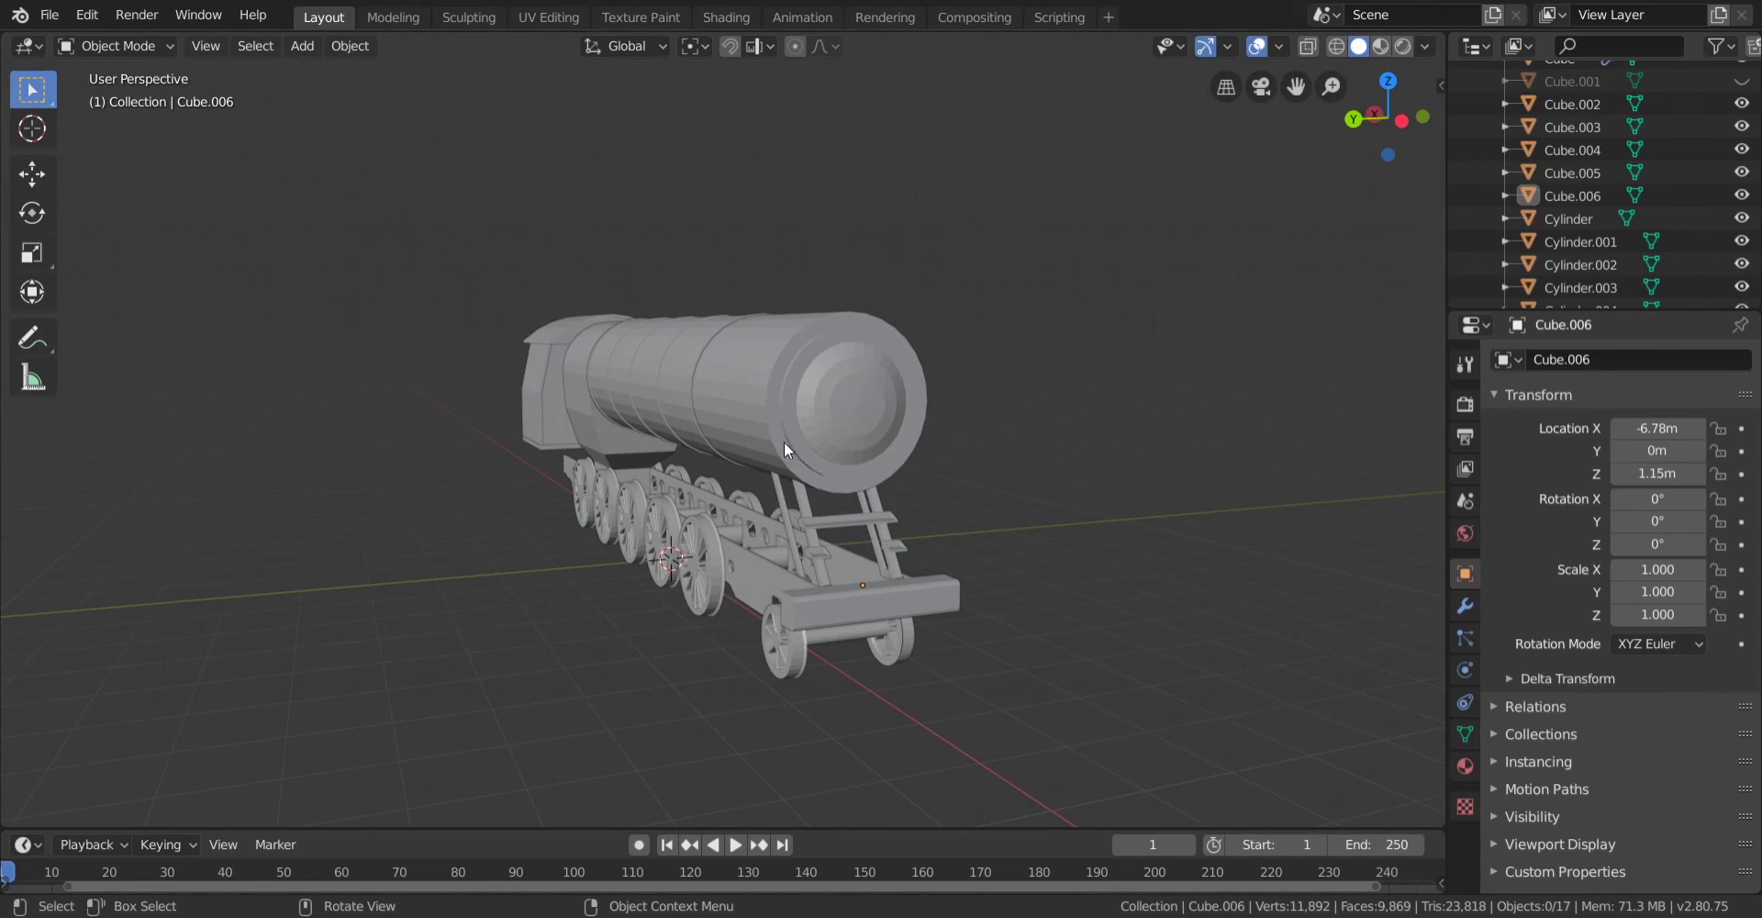